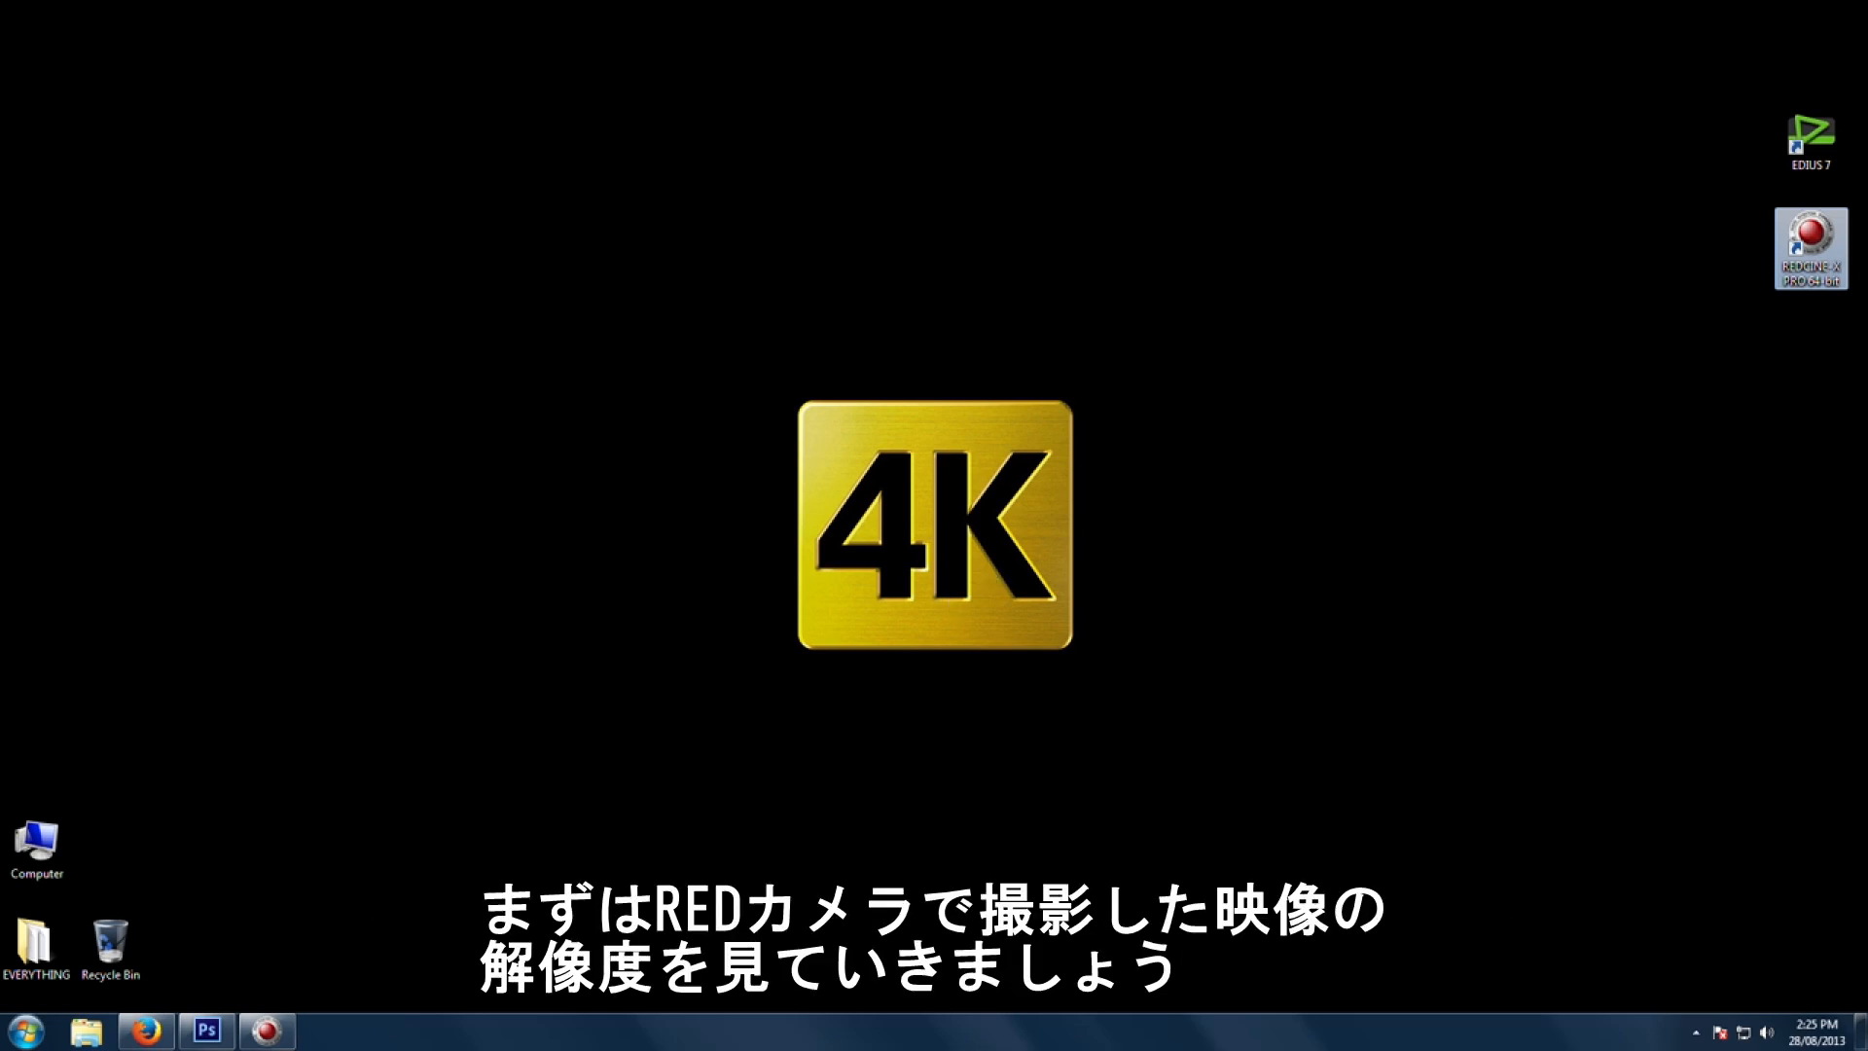
Step: Switch to Photoshop and inspect the frame-size comparison image at 100% zoom around the ear and face, then zoom back out
{"action": "left_click", "coordinate": [218, 1038]}
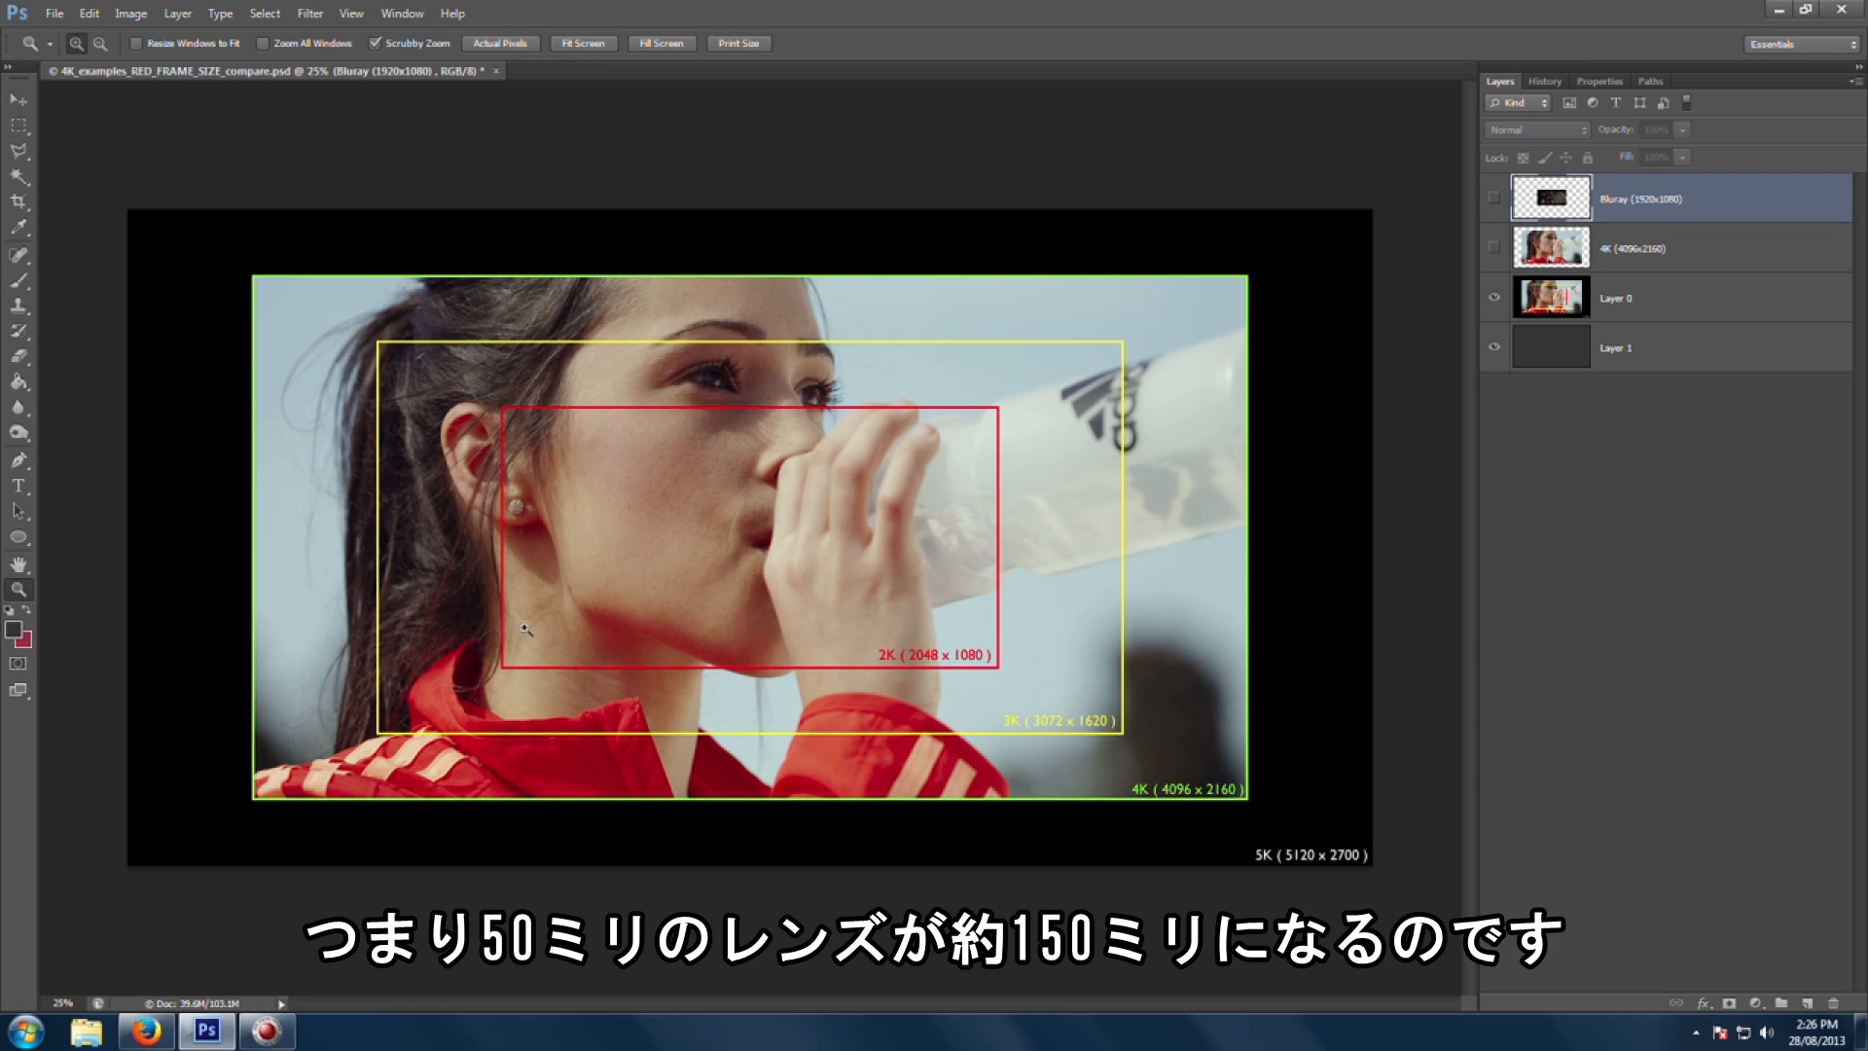
{"action": "left_click", "coordinate": [532, 440]}
{"action": "left_click", "coordinate": [588, 562]}
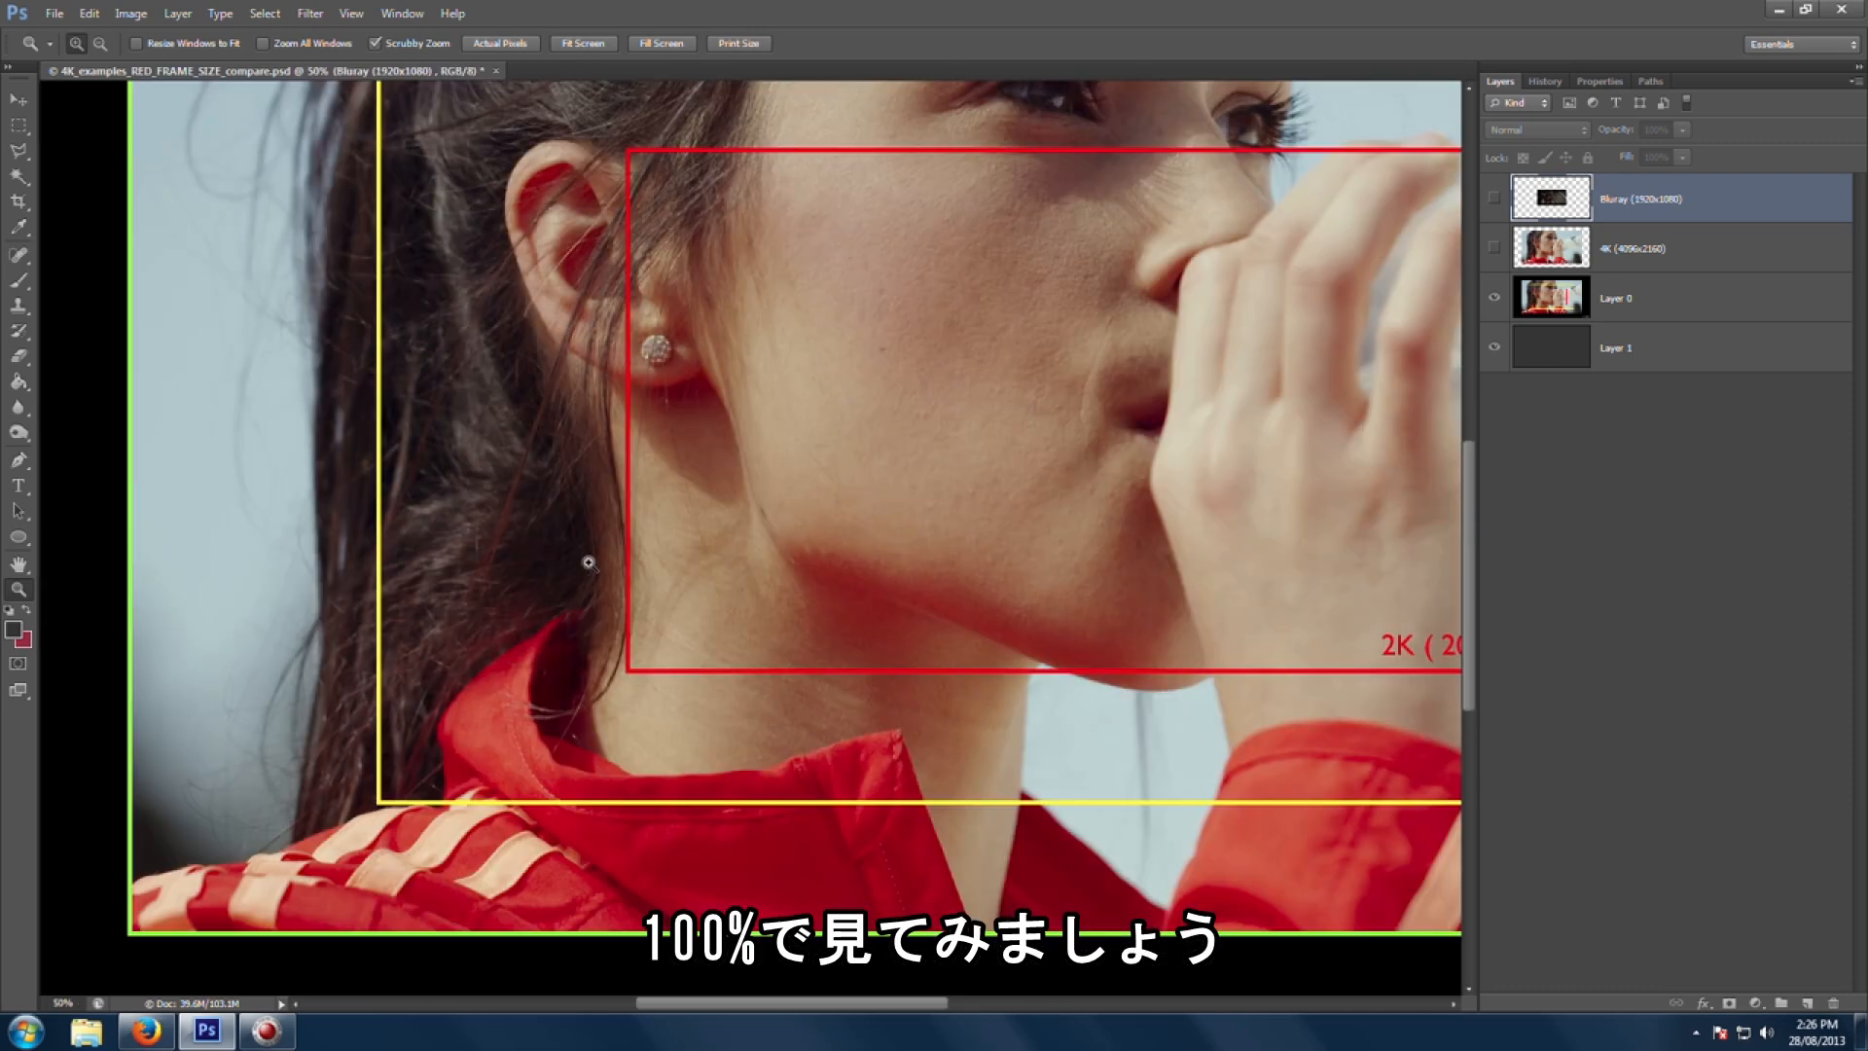
{"action": "left_click", "coordinate": [815, 534]}
{"action": "left_click", "coordinate": [786, 517]}
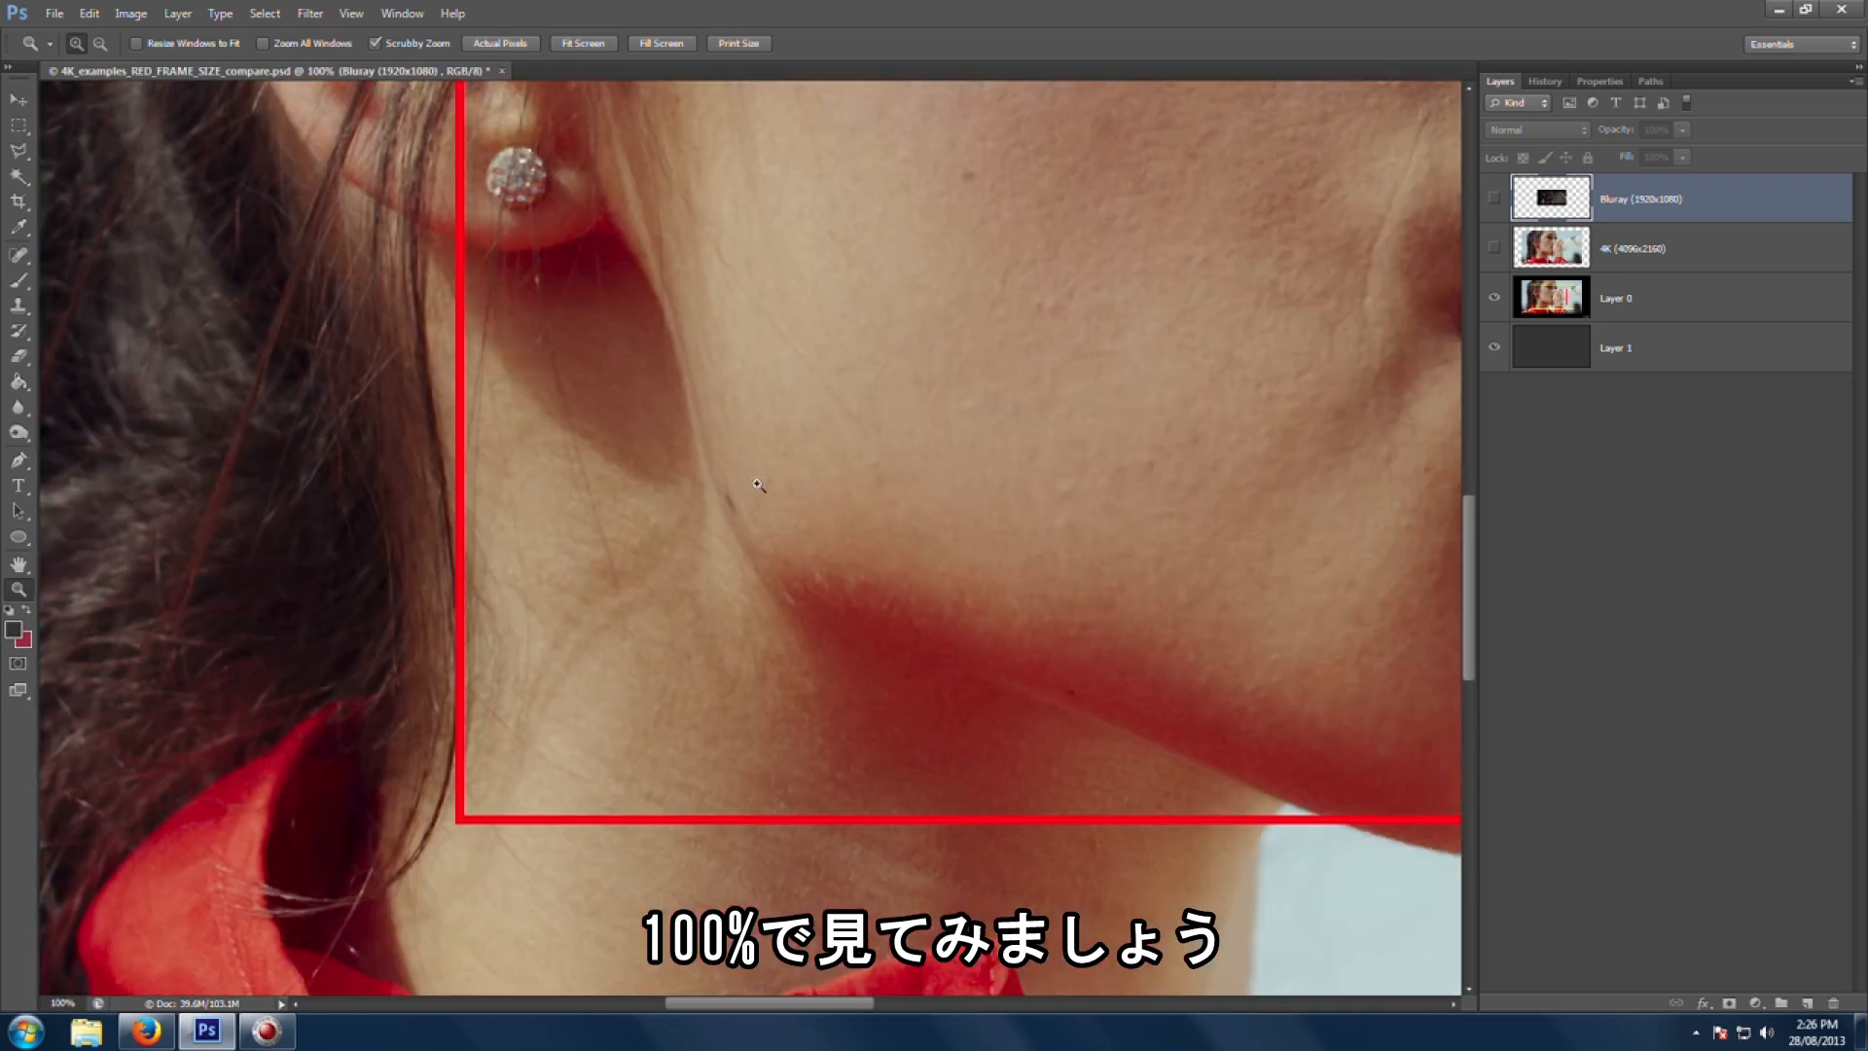
{"action": "left_click_drag", "start_coordinate": [676, 479], "coordinate": [963, 580]}
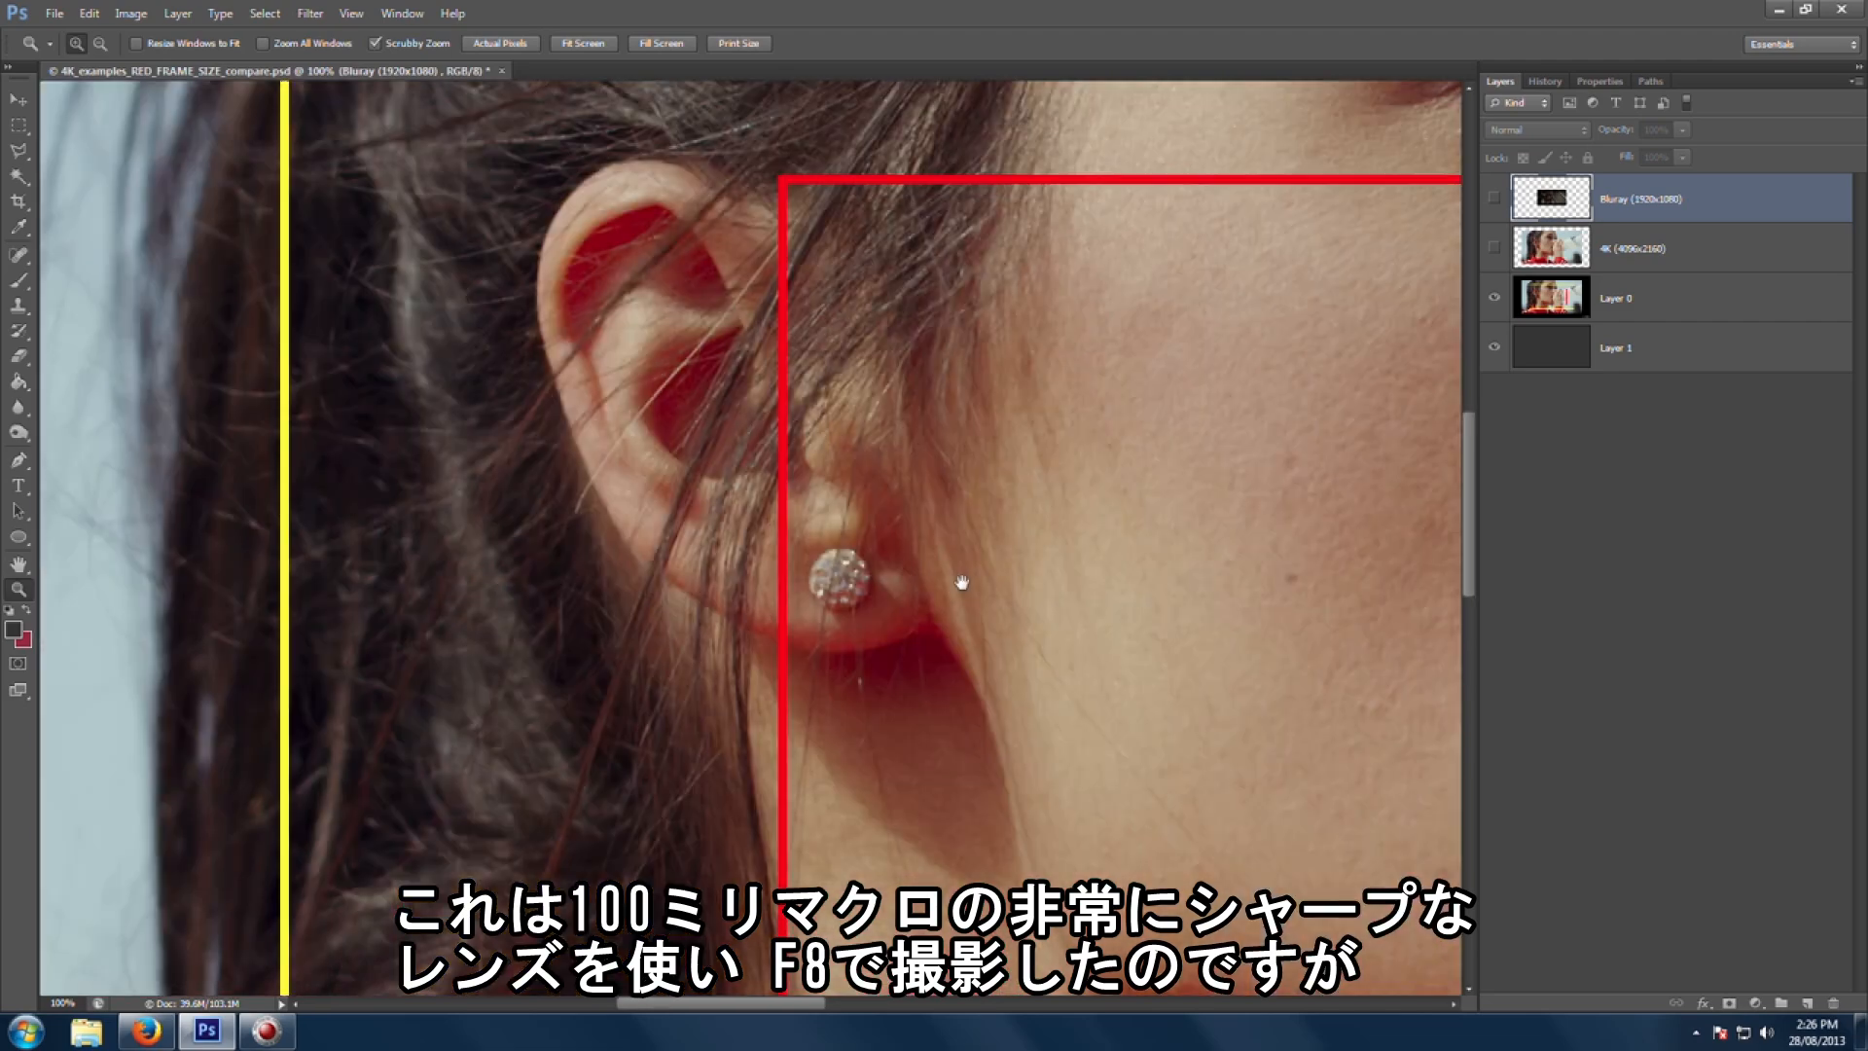
{"action": "left_click_drag", "start_coordinate": [972, 465], "coordinate": [732, 786]}
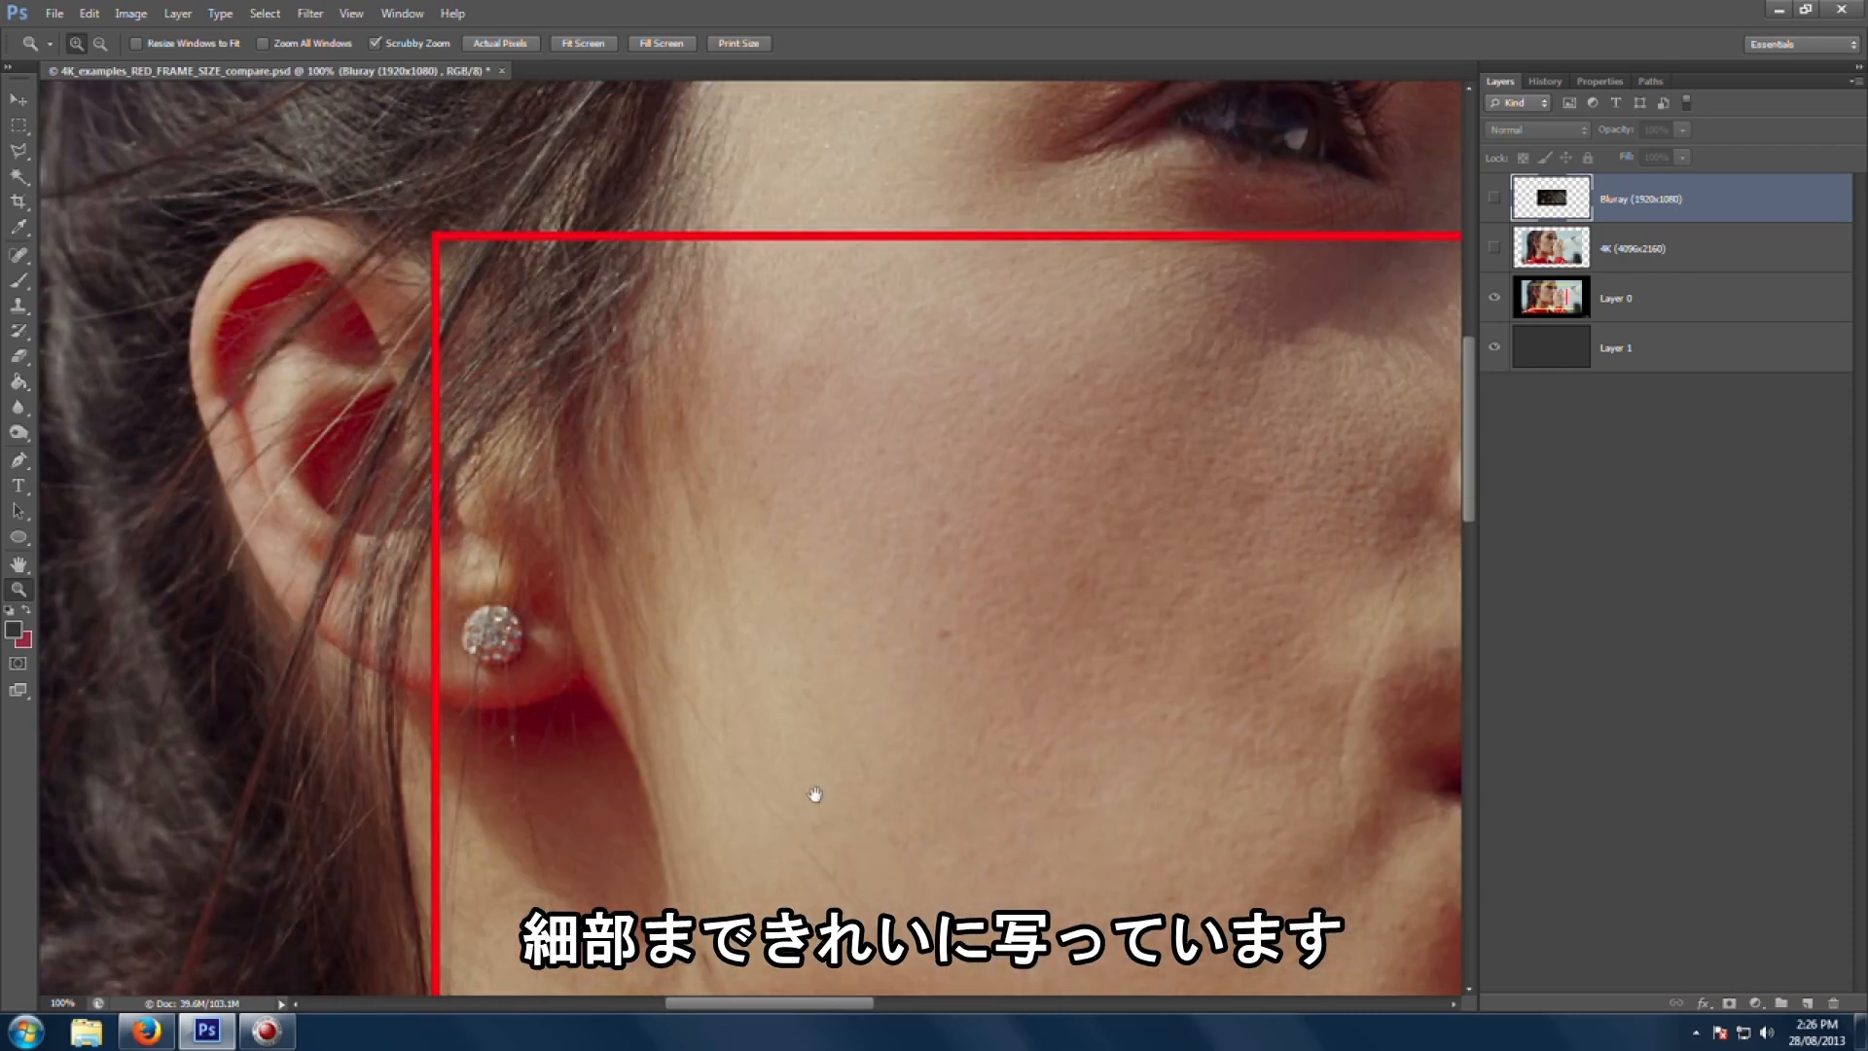
{"action": "left_click_drag", "start_coordinate": [815, 795], "coordinate": [914, 701]}
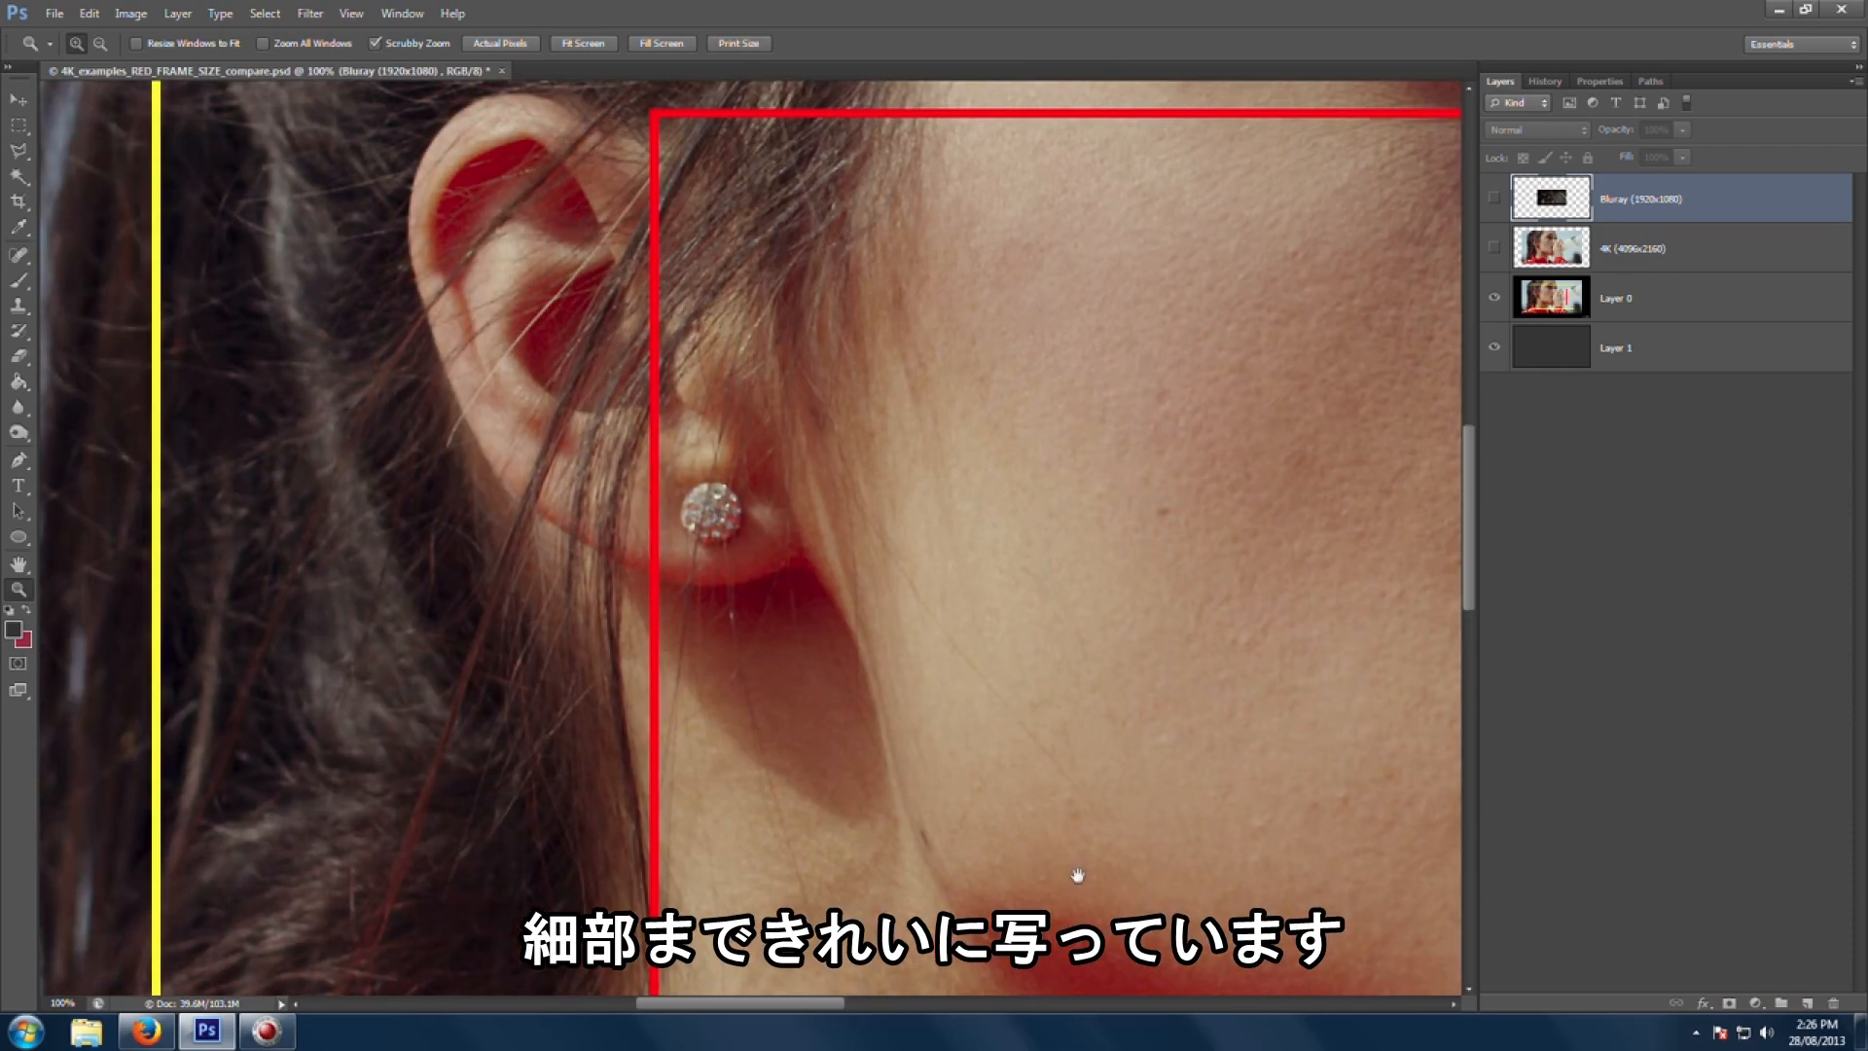
{"action": "left_click_drag", "start_coordinate": [1077, 876], "coordinate": [989, 665]}
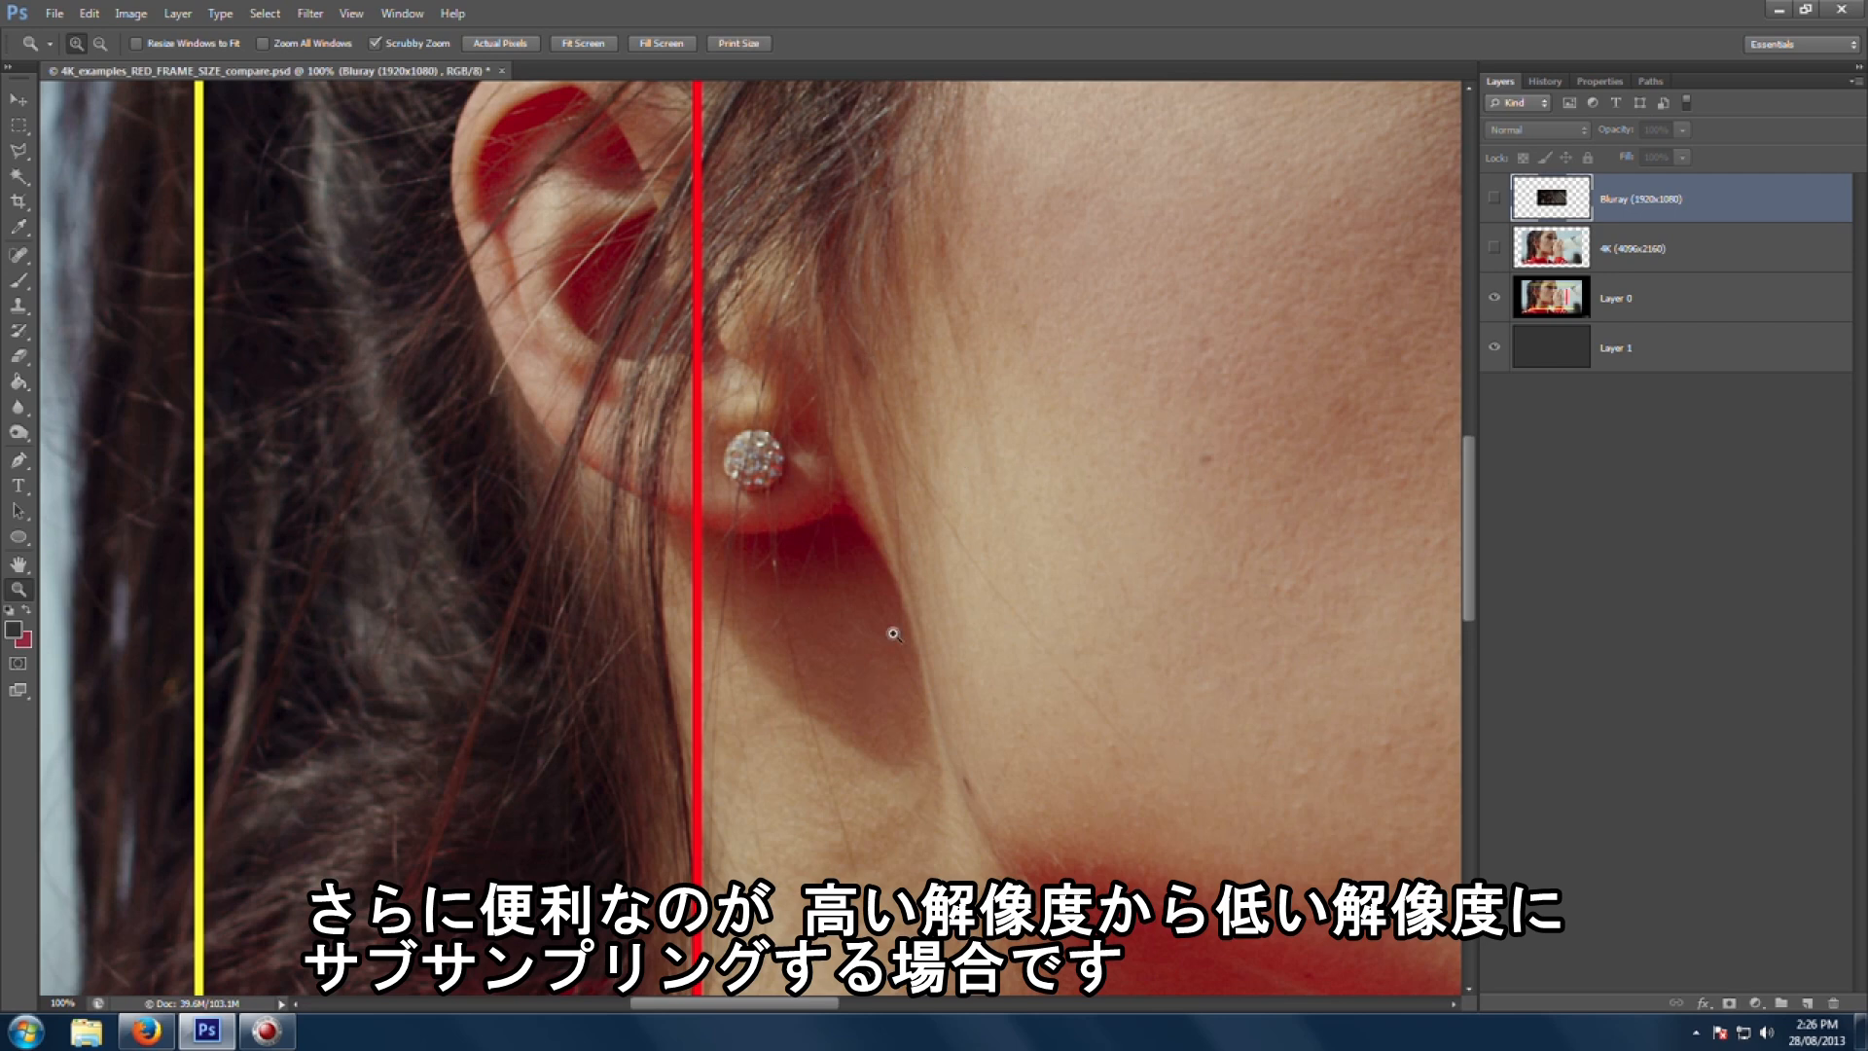
{"action": "key", "text": "ctrl+minus"}
{"action": "key", "text": "ctrl+minus"}
{"action": "key", "text": "ctrl+minus"}
{"action": "key", "text": "ctrl+minus"}
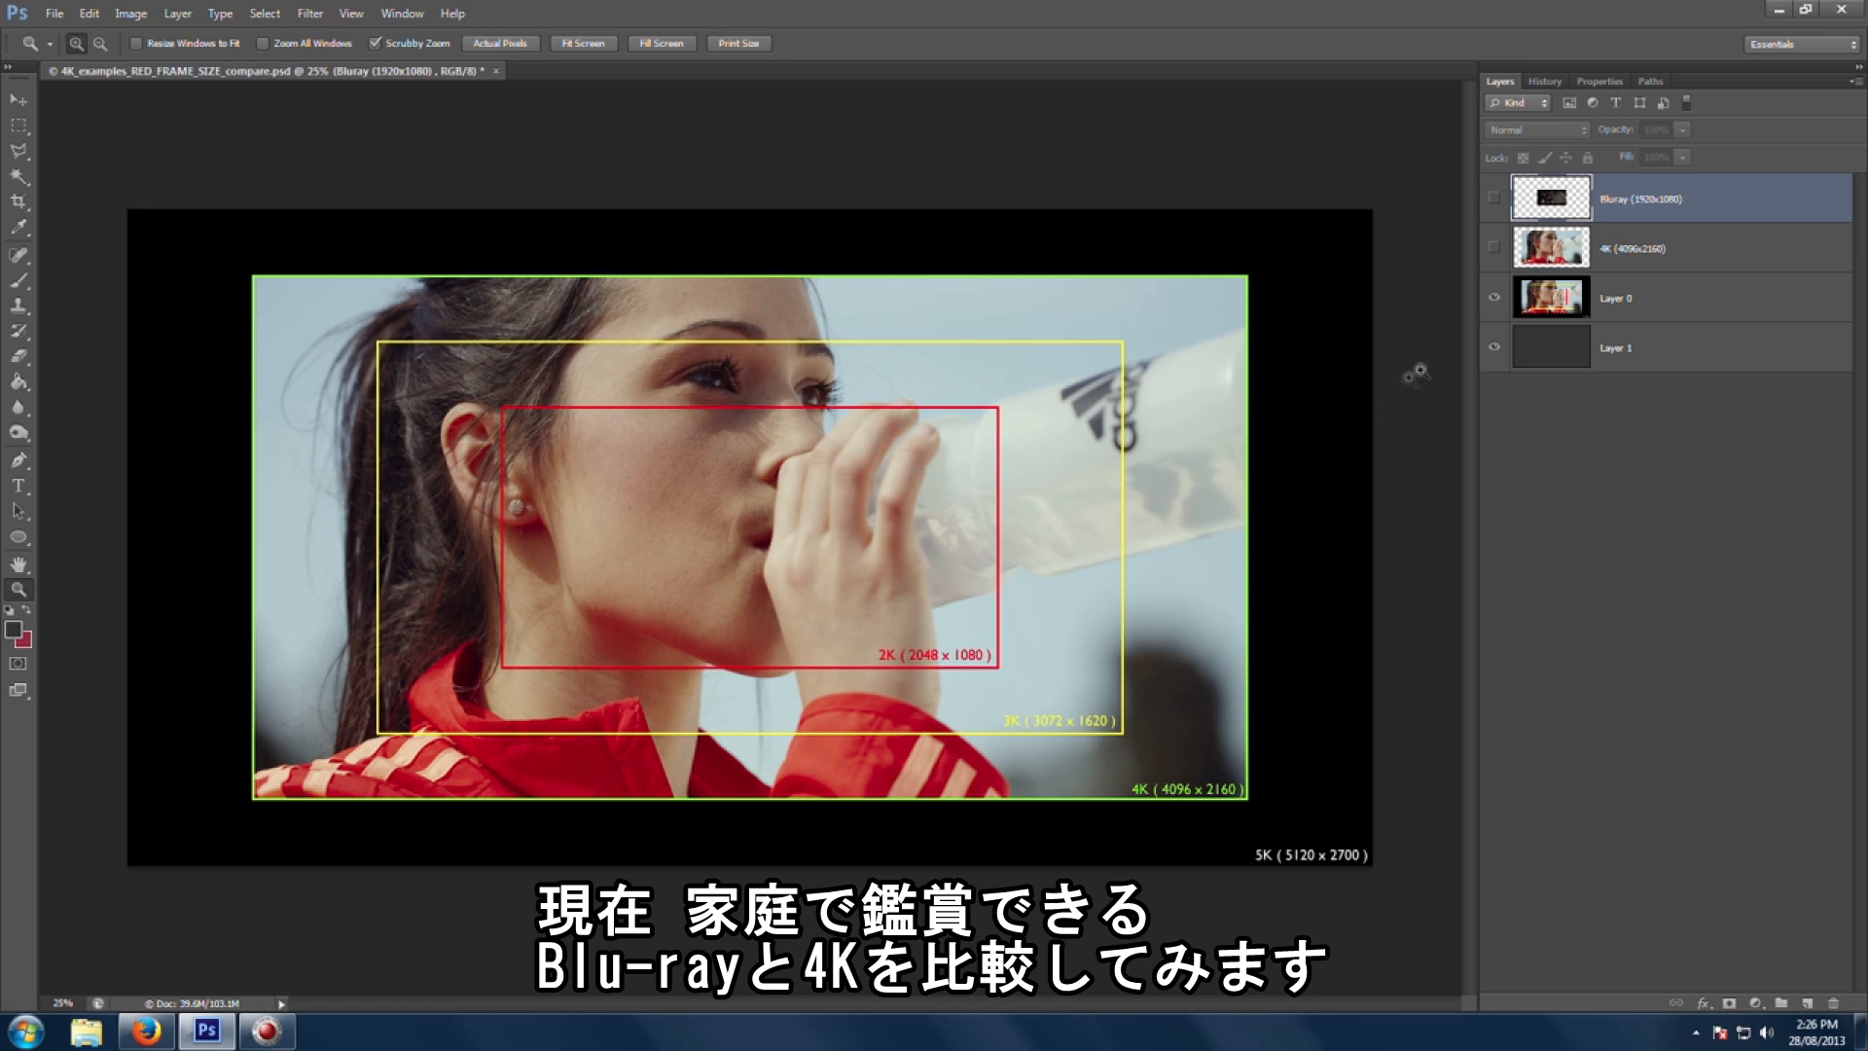
Step: Show the Bluray (1920x1080) layer and inspect its frame at 100% zoom before fitting the view again
{"action": "left_click", "coordinate": [1496, 200]}
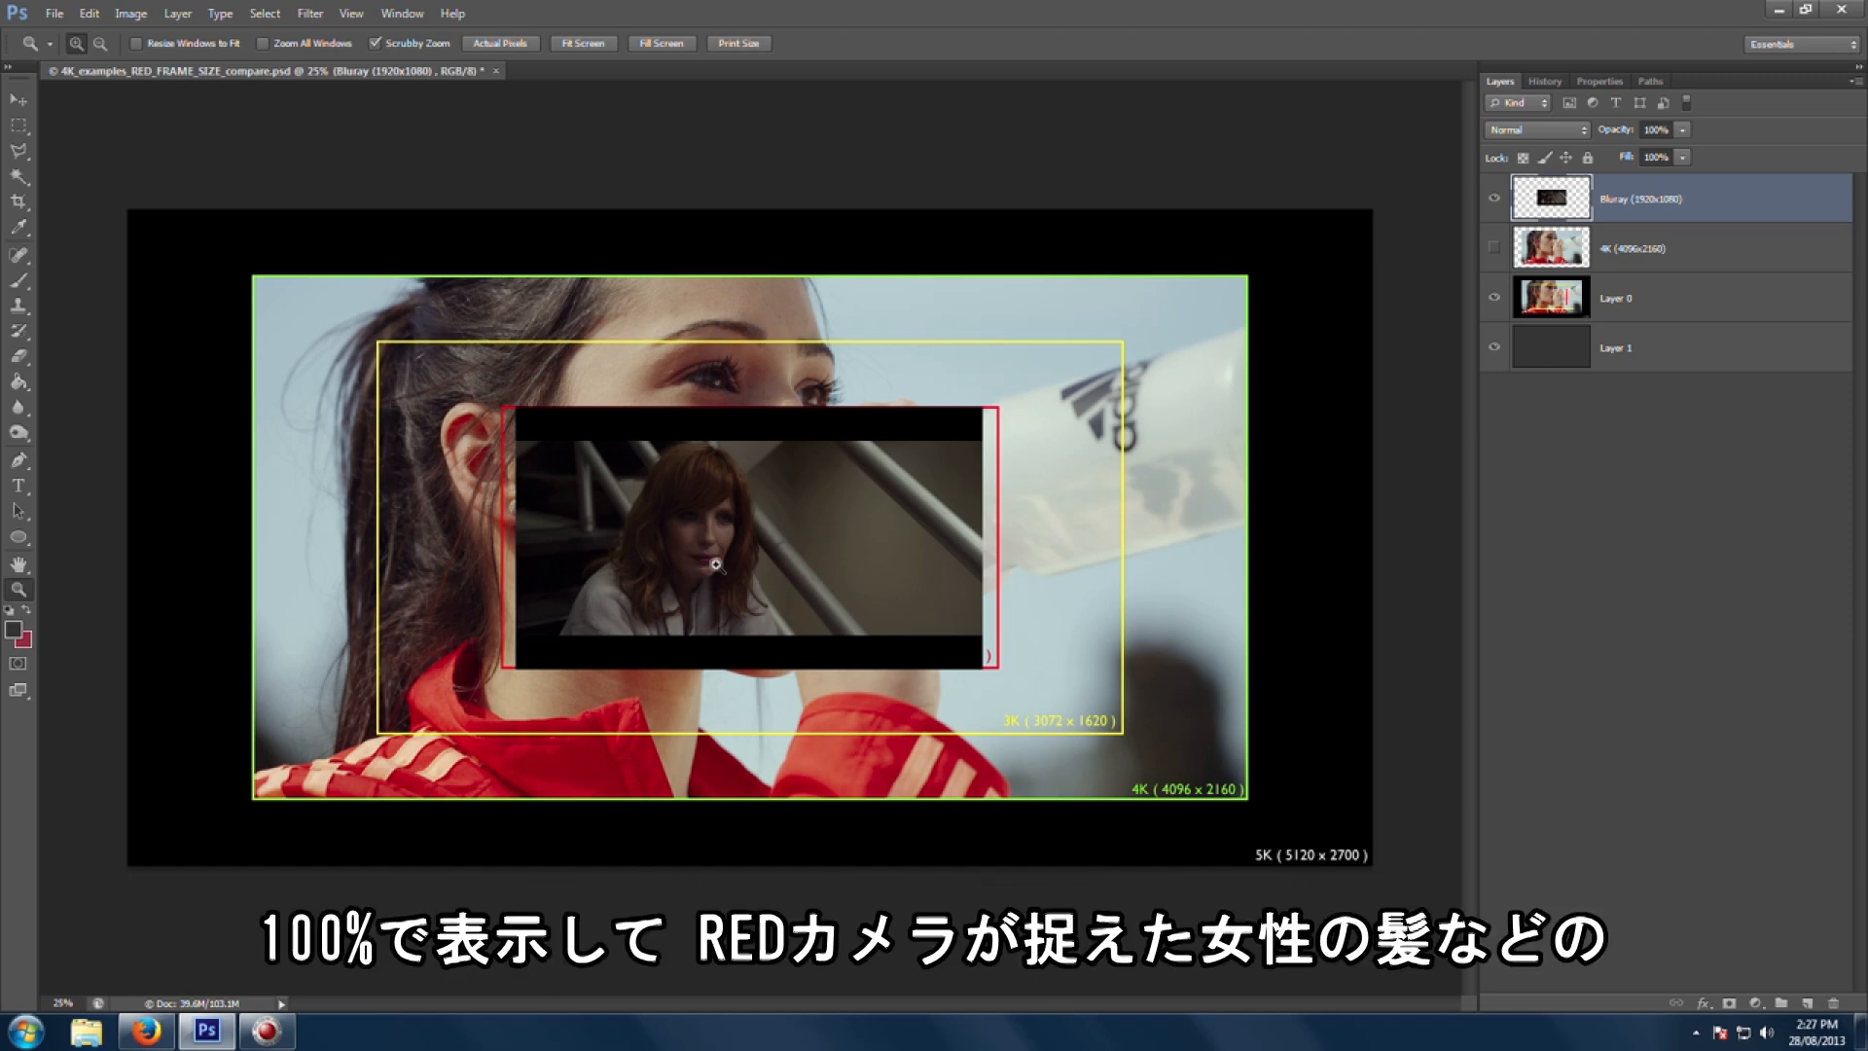
{"action": "double_click", "coordinate": [18, 590]}
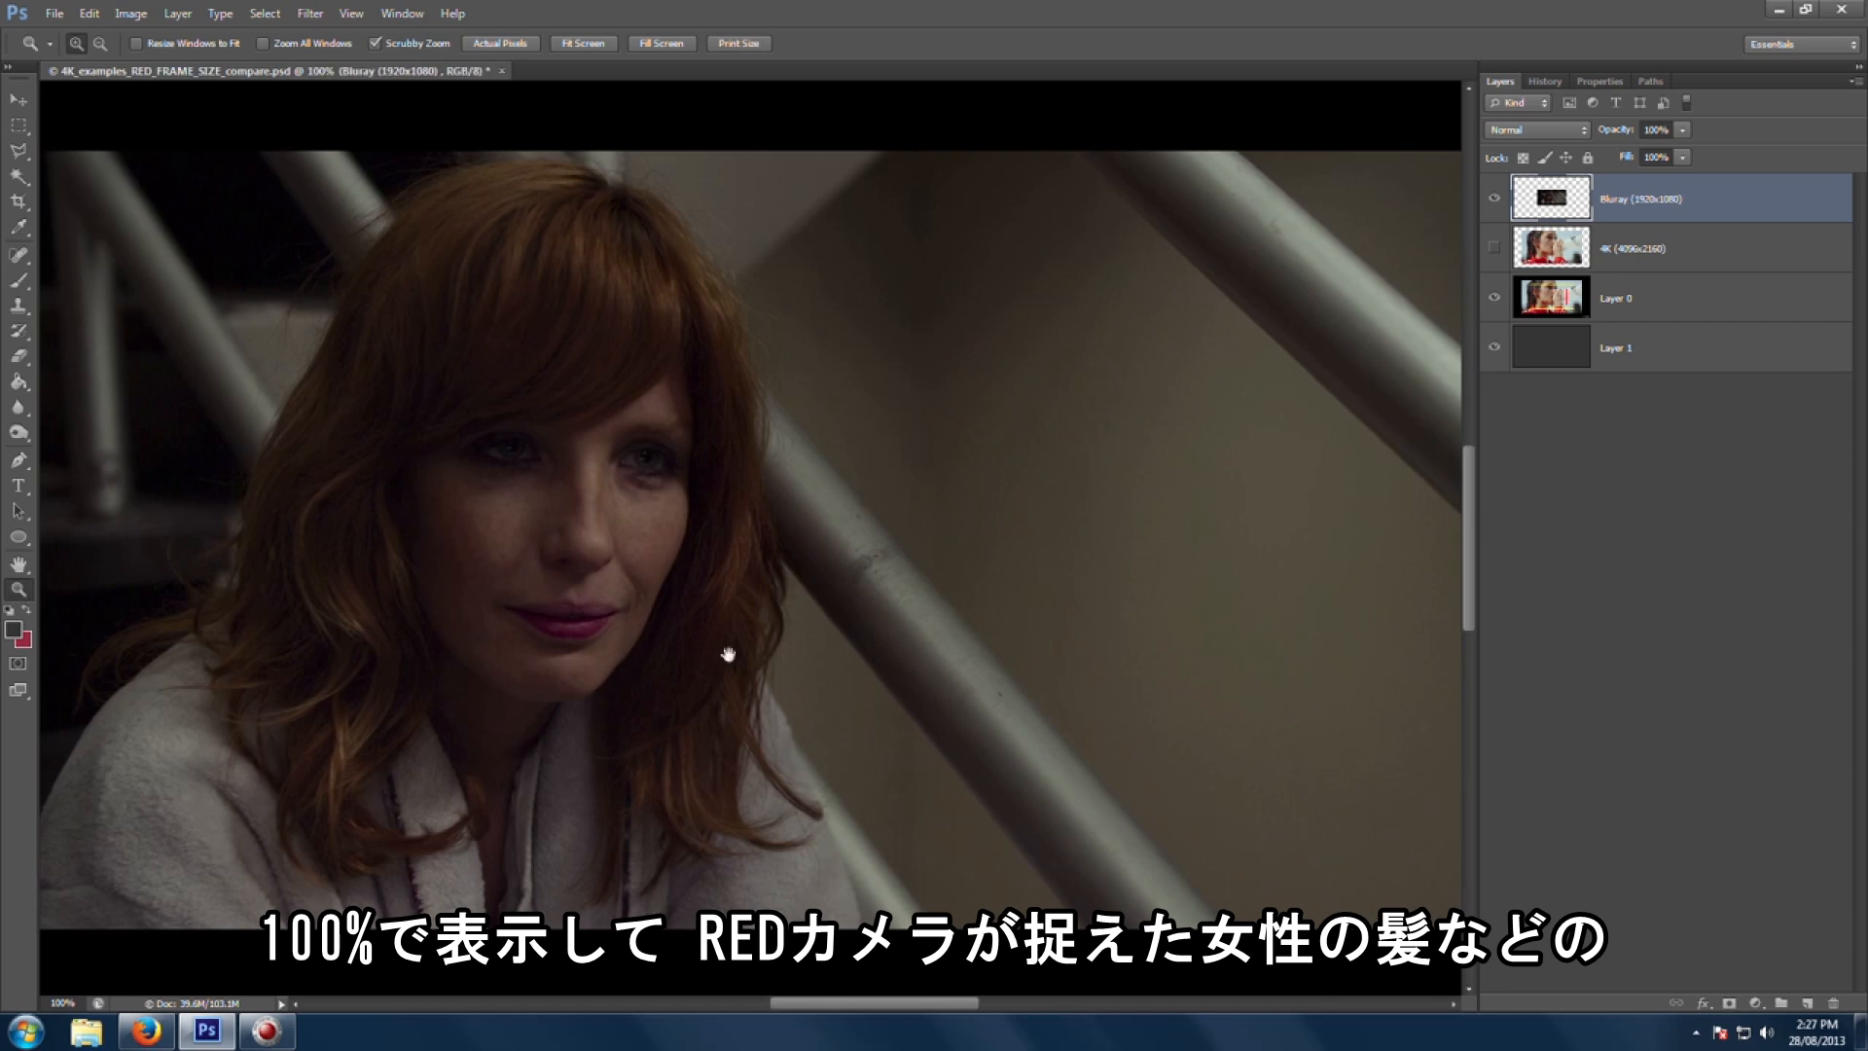
{"action": "scroll", "coordinate": [739, 671], "scroll_direction": "up", "scroll_amount": 2}
{"action": "left_click_drag", "start_coordinate": [922, 909], "coordinate": [924, 699]}
{"action": "left_click_drag", "start_coordinate": [312, 336], "coordinate": [432, 493]}
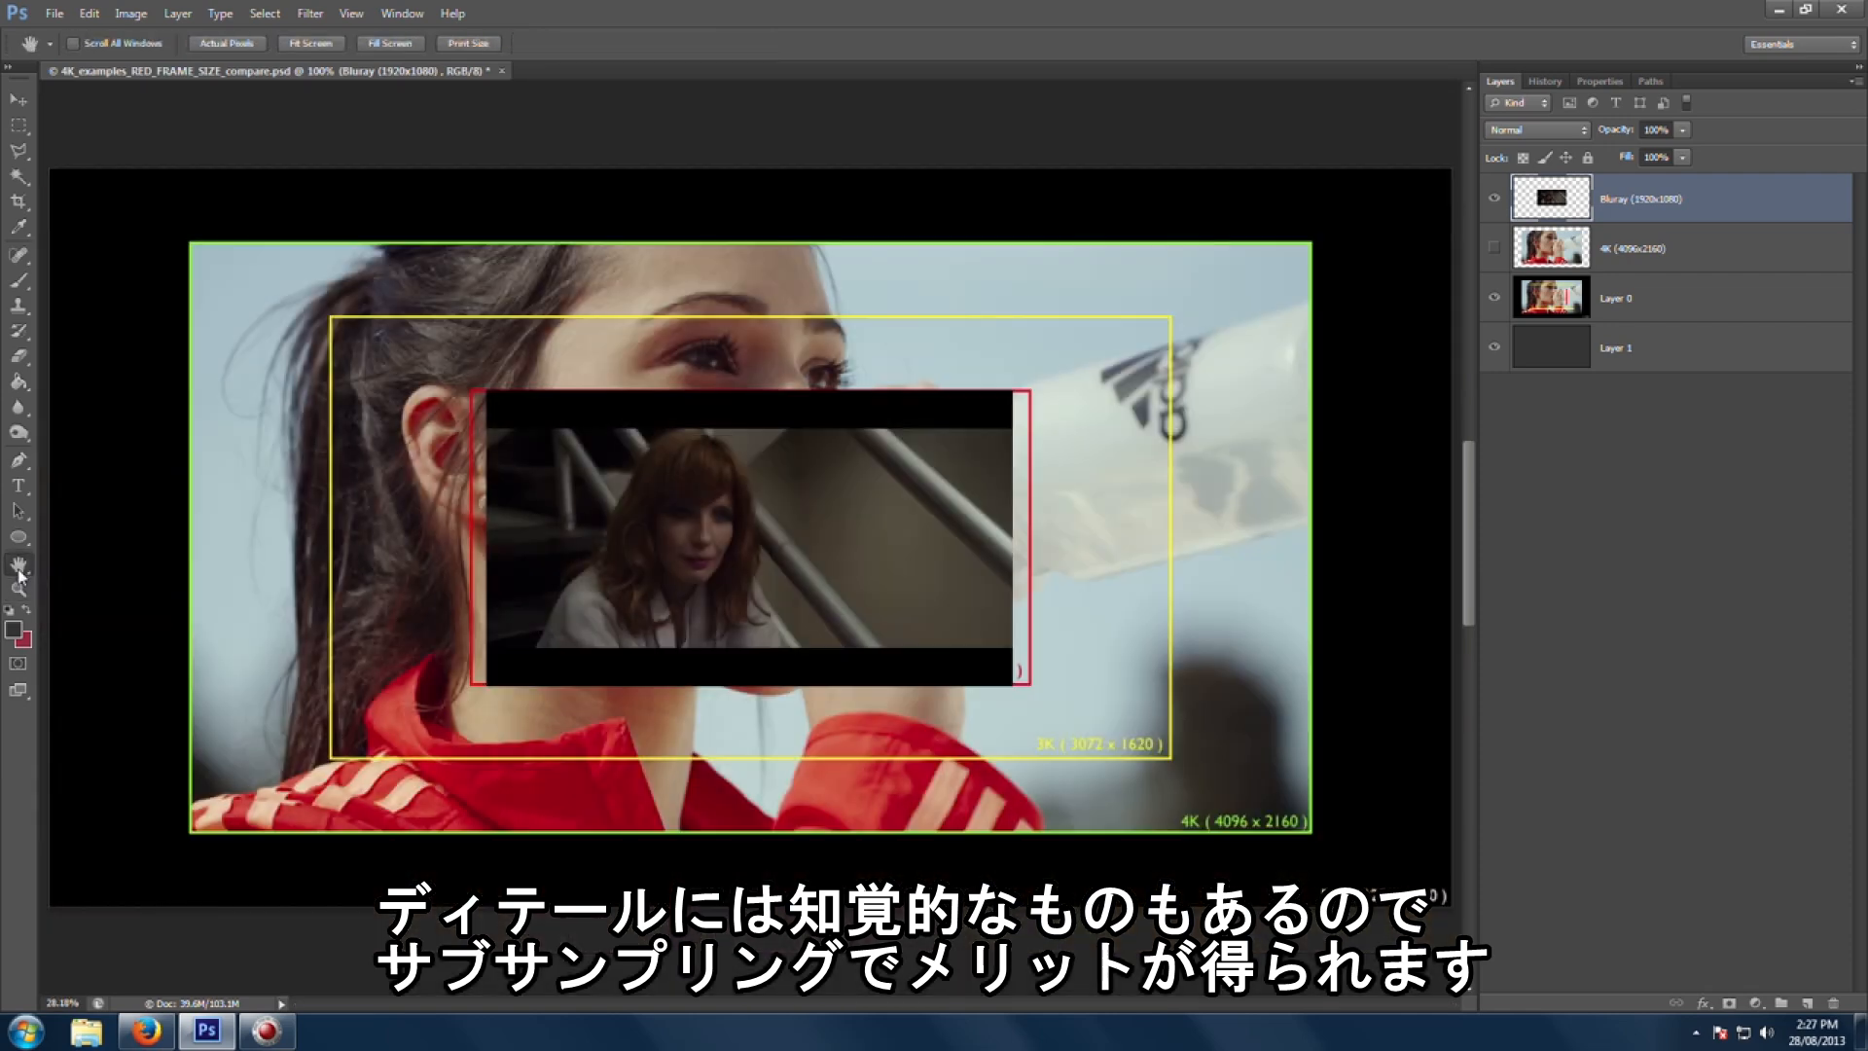
{"action": "double_click", "coordinate": [18, 564]}
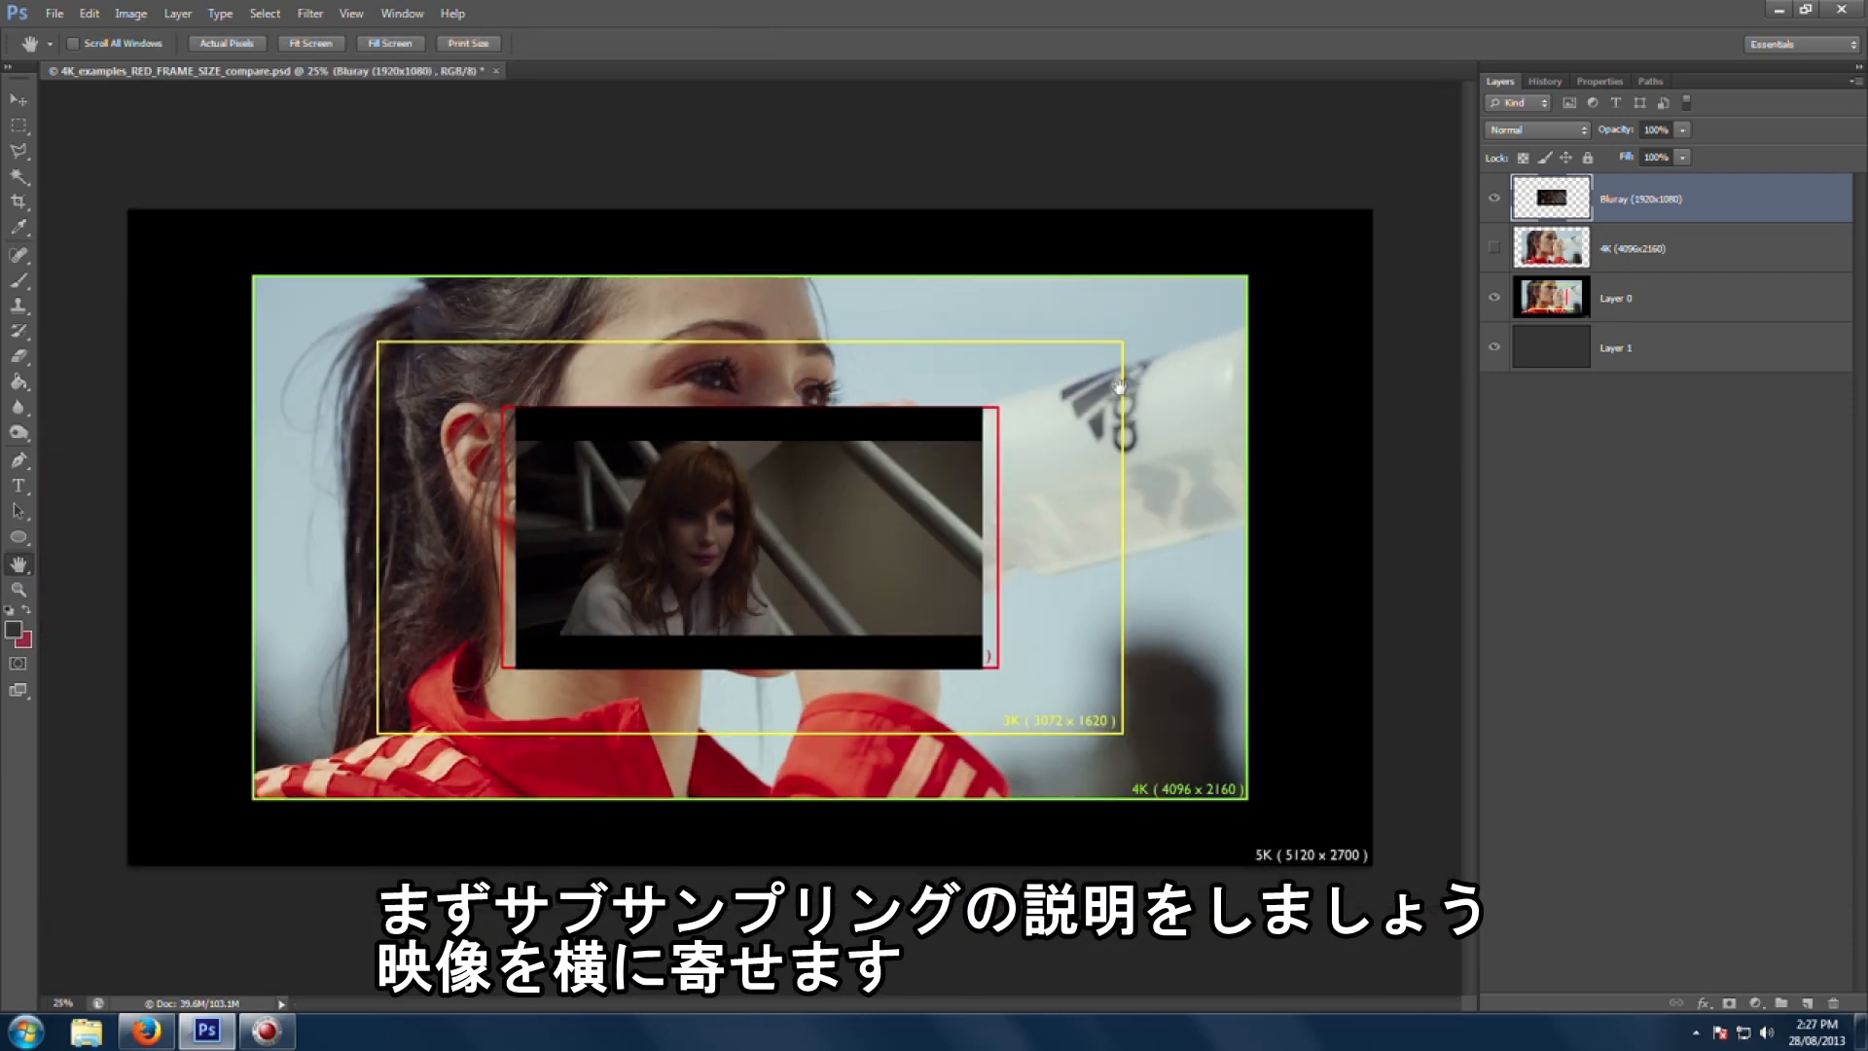
Step: Hide Layer 0 and move the Blu-ray frame to the left side of the canvas
{"action": "left_click", "coordinate": [1494, 298]}
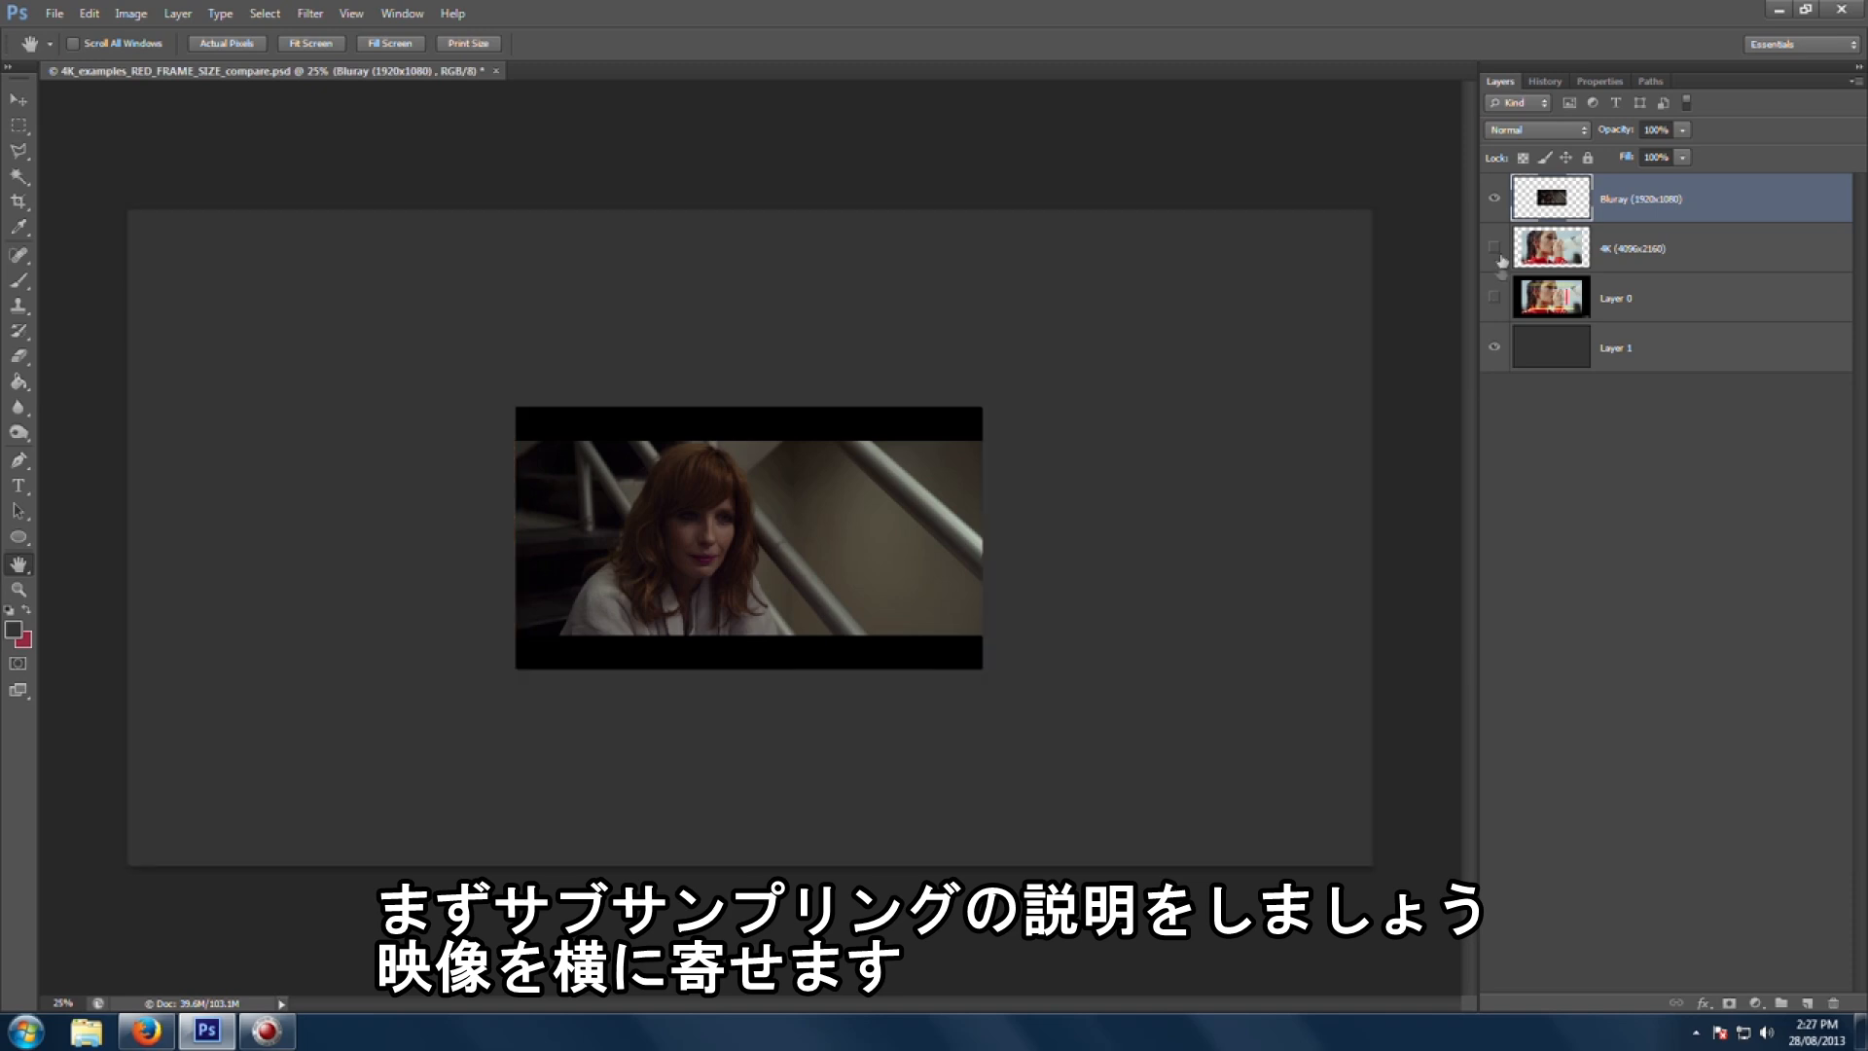
{"action": "key", "text": "v"}
{"action": "left_click_drag", "start_coordinate": [880, 543], "coordinate": [593, 543]}
Step: Show and select the 4K (4096x2160) layer, scale it down with Free Transform, and place it right of the Blu-ray frame
{"action": "left_click", "coordinate": [1494, 248]}
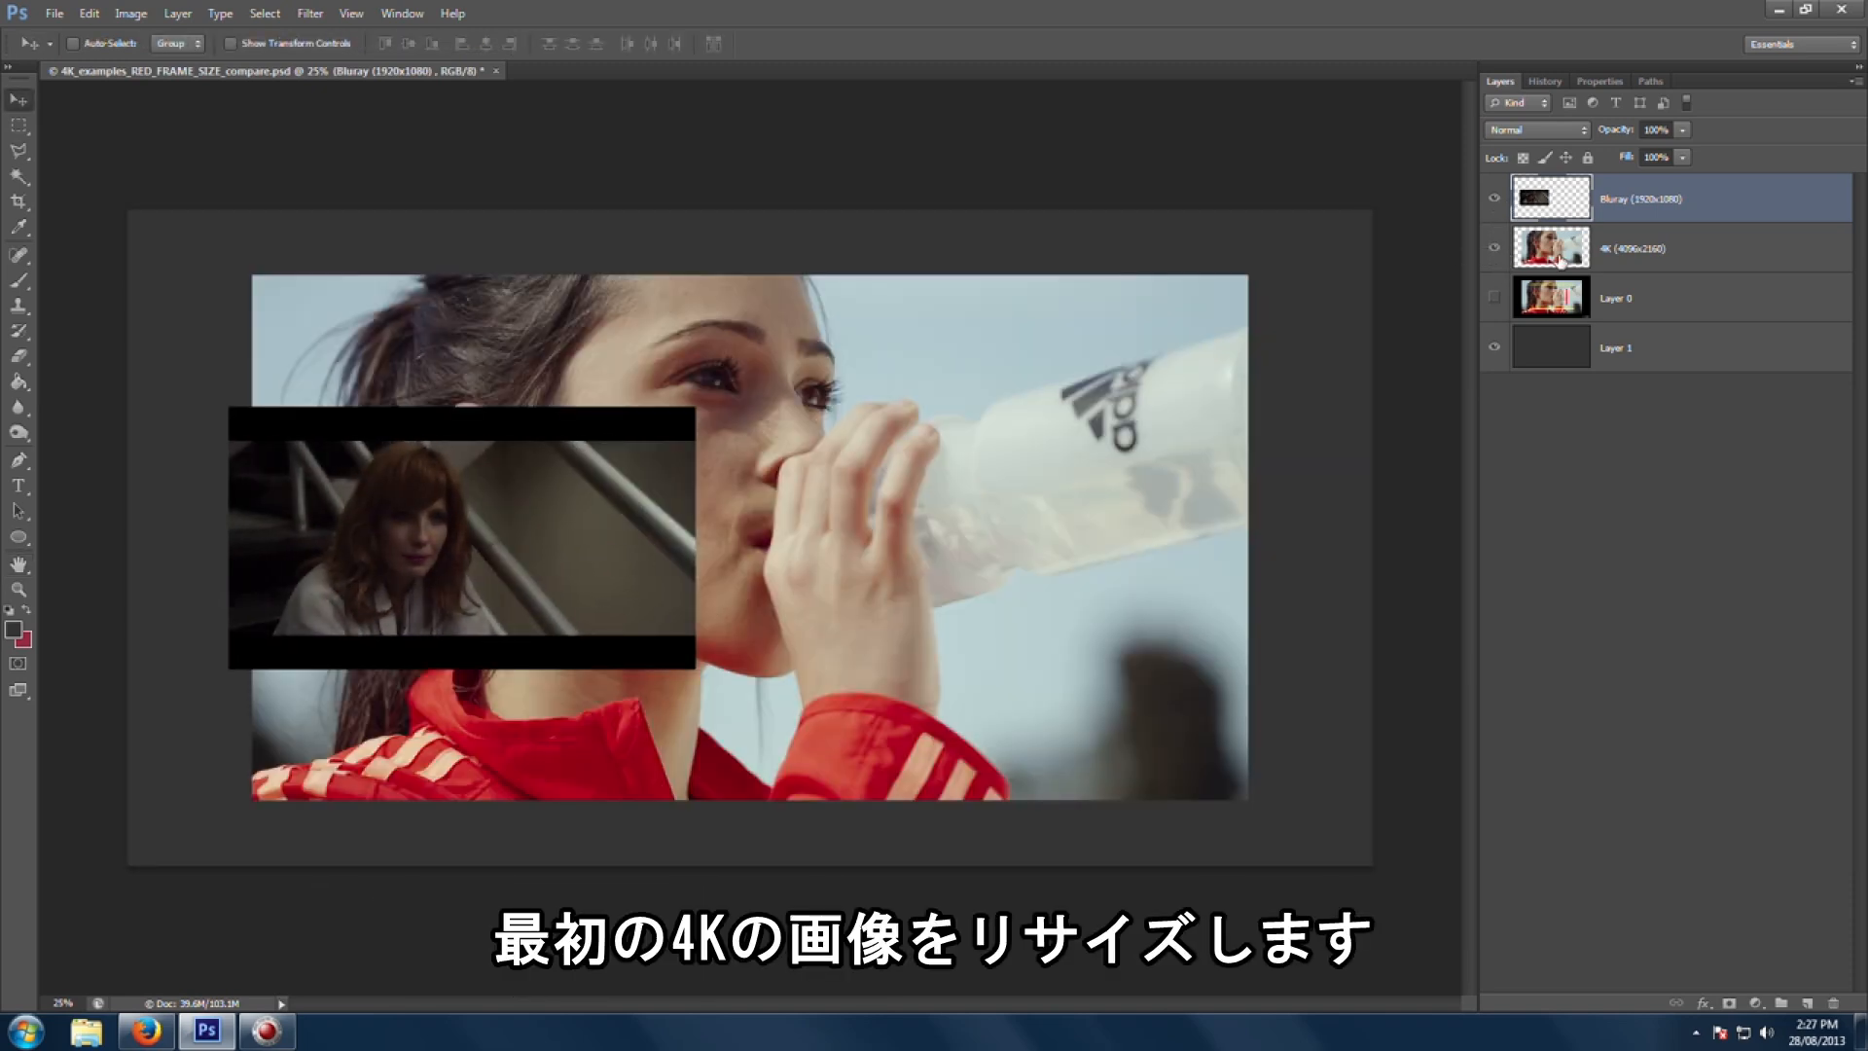
{"action": "left_click", "coordinate": [1572, 248]}
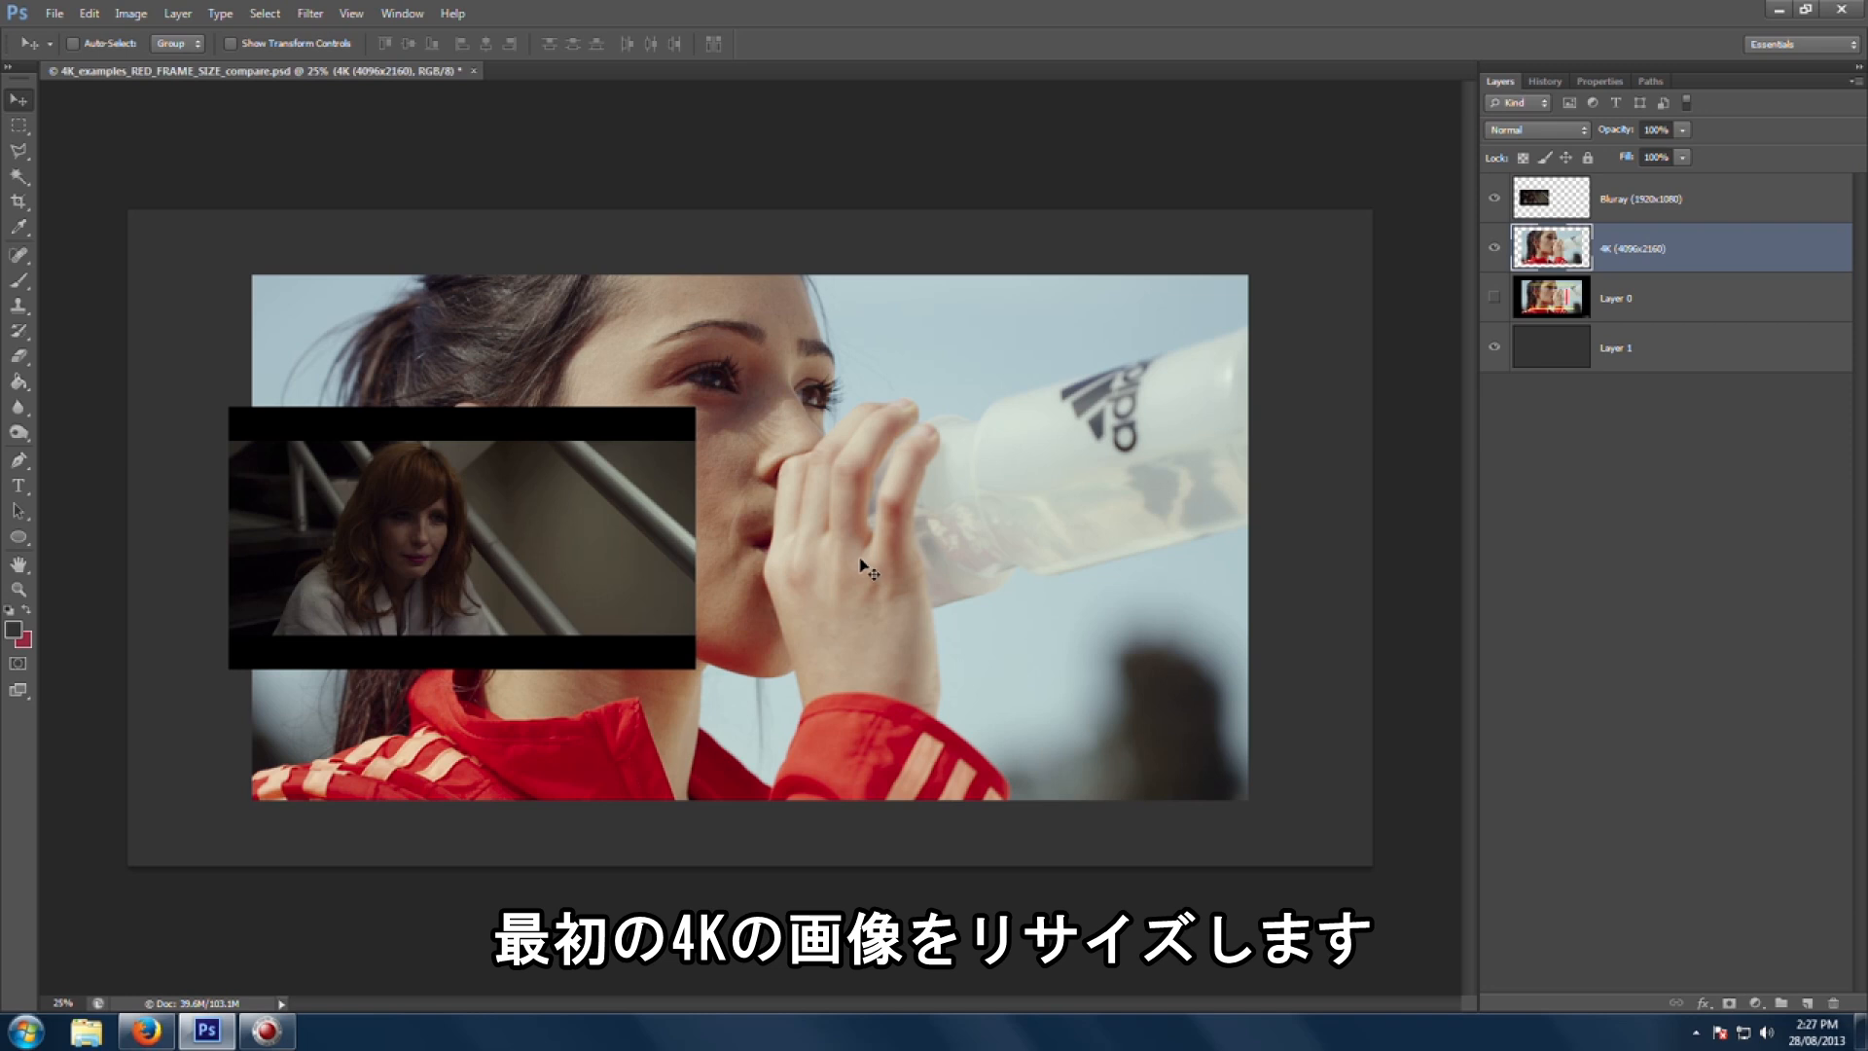
{"action": "key", "text": "ctrl+t"}
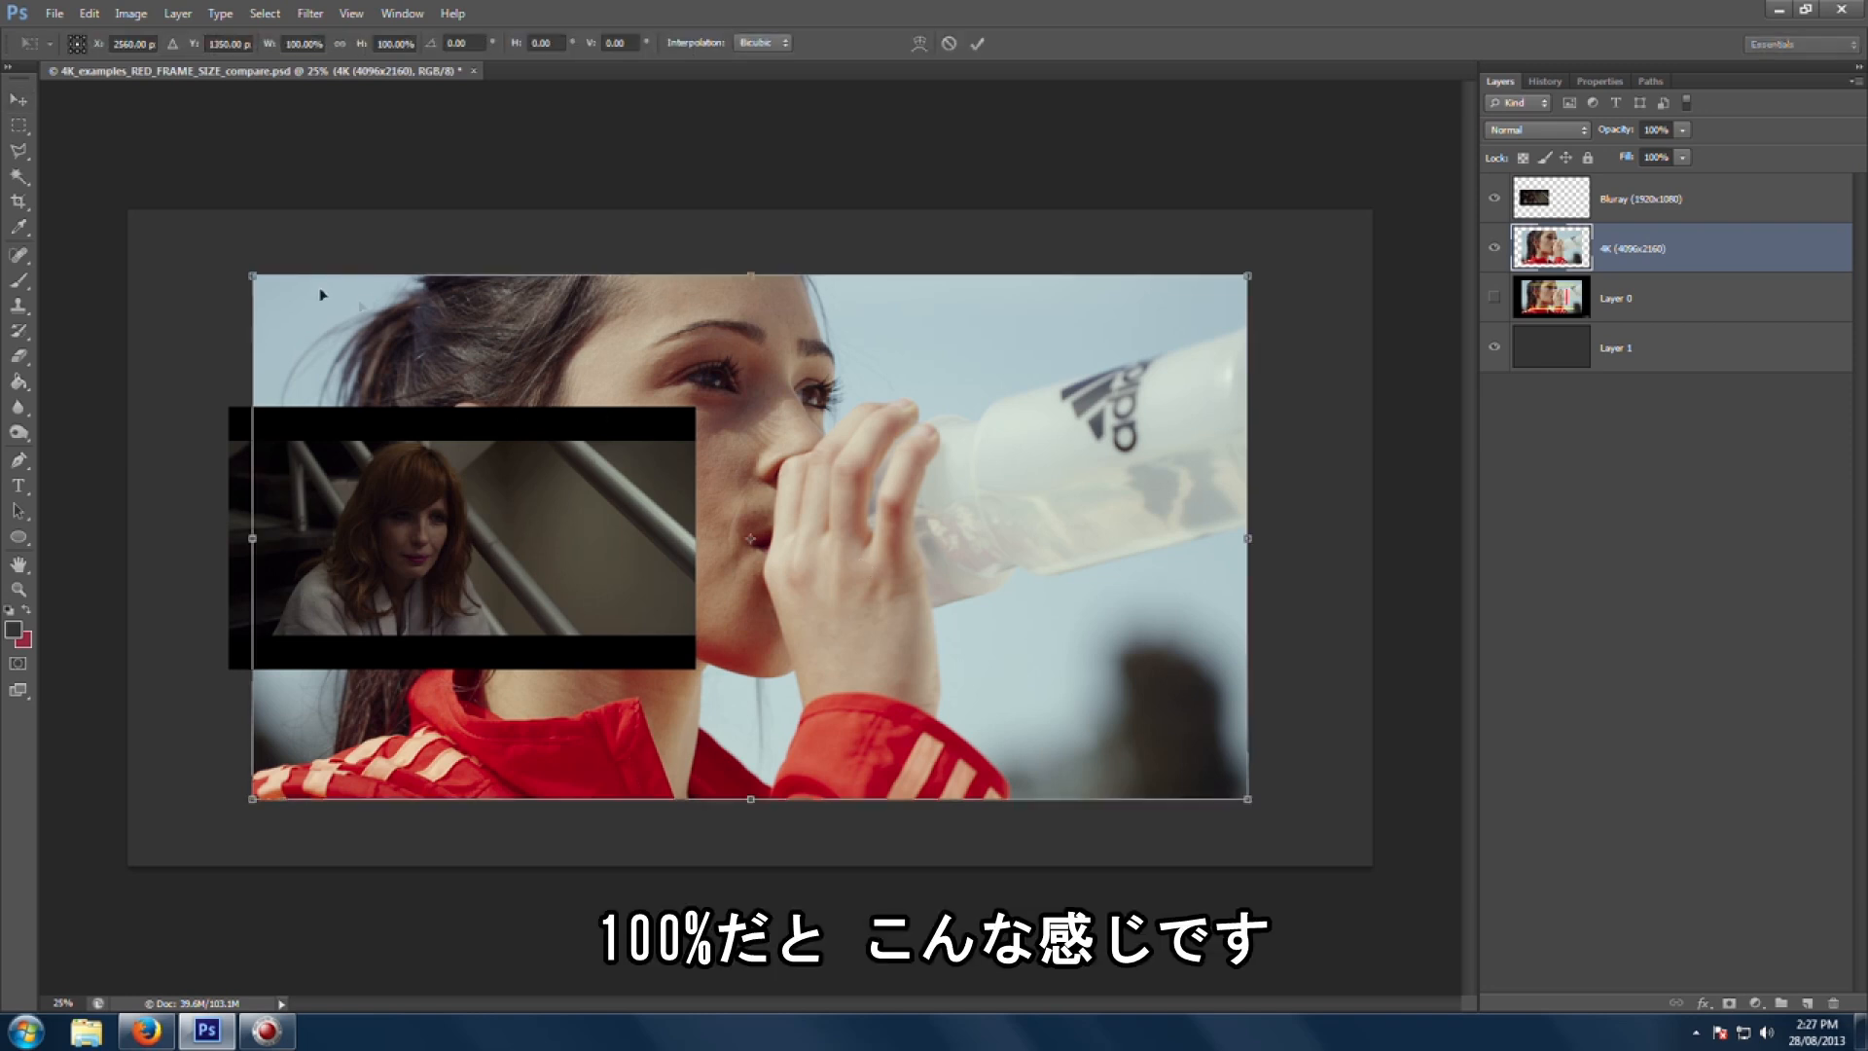
{"action": "left_click_drag", "start_coordinate": [246, 277], "coordinate": [319, 457]}
{"action": "left_click_drag", "start_coordinate": [637, 625], "coordinate": [714, 702]}
{"action": "key", "text": "Return"}
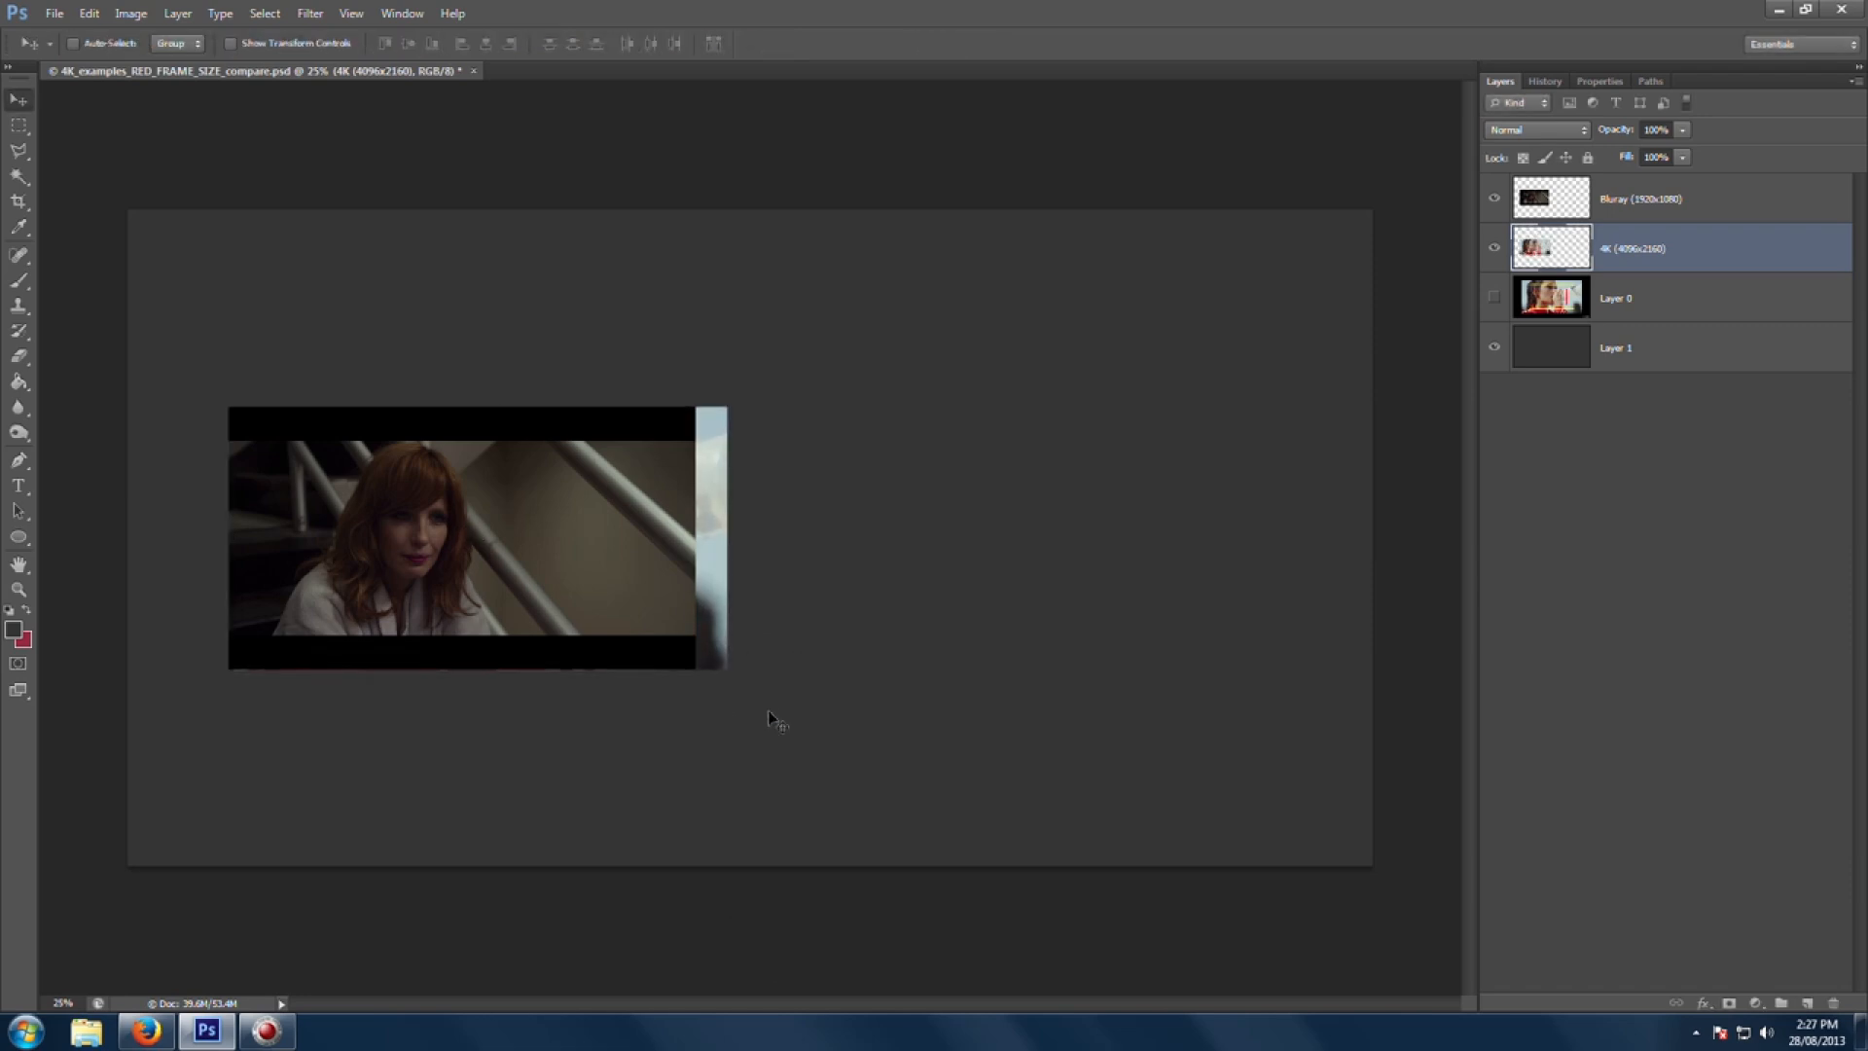
{"action": "left_click_drag", "start_coordinate": [377, 514], "coordinate": [883, 548]}
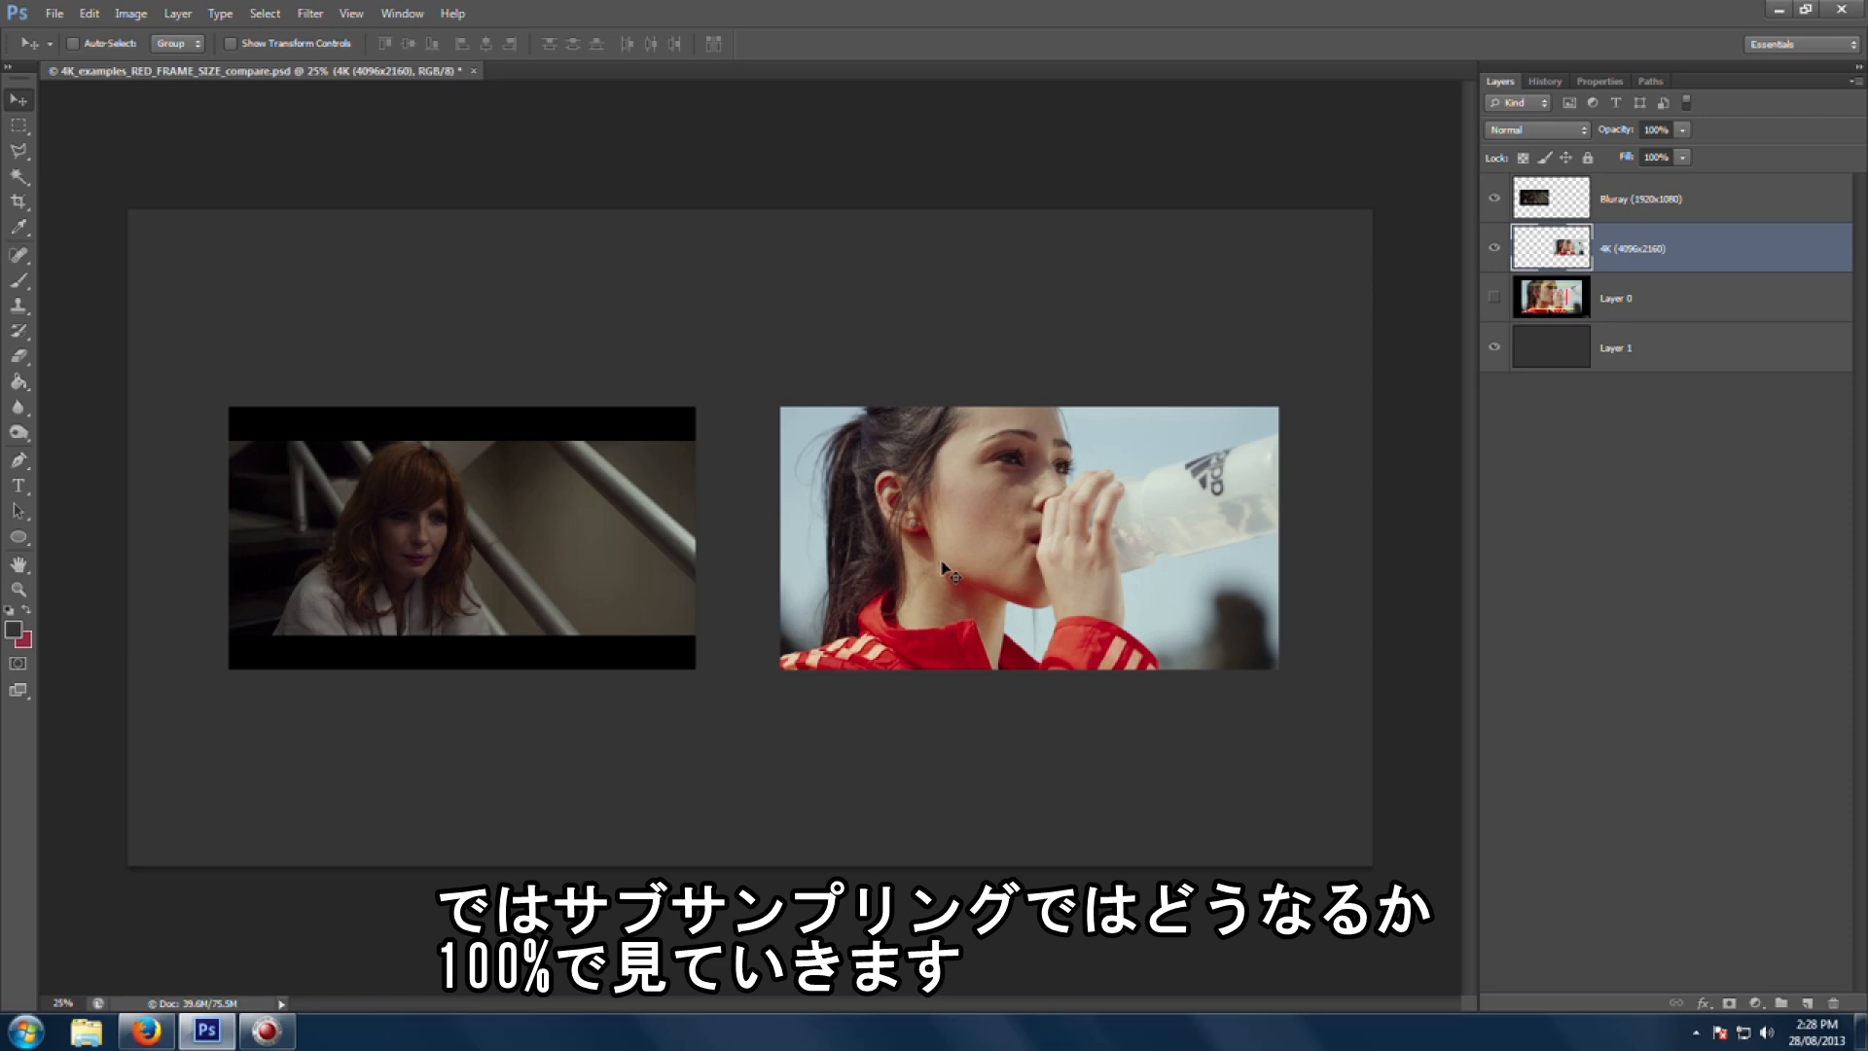
Step: Compare the downscaled 4K image against the Blu-ray frame at 100% zoom, then zoom back out
{"action": "double_click", "coordinate": [18, 594]}
{"action": "left_click_drag", "start_coordinate": [988, 499], "coordinate": [690, 492]}
{"action": "left_click_drag", "start_coordinate": [1048, 503], "coordinate": [620, 569]}
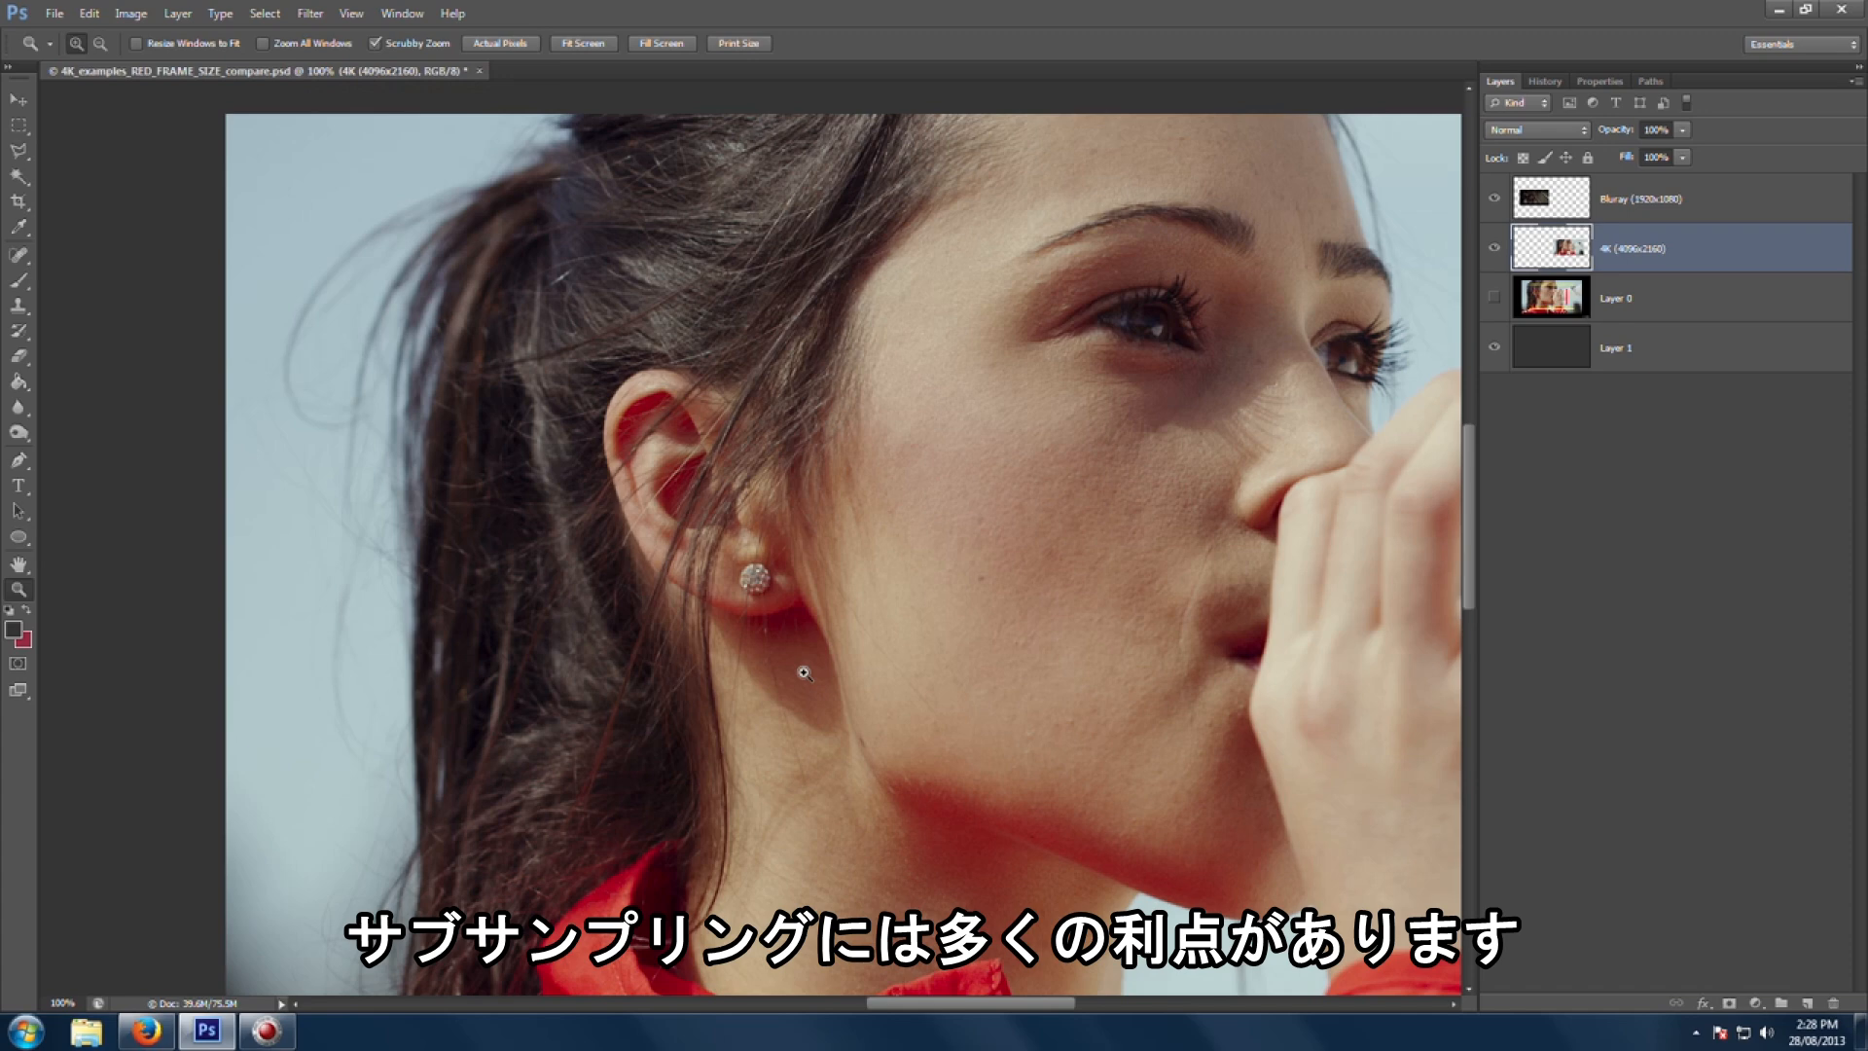
{"action": "left_click", "coordinate": [764, 671], "text": "alt"}
{"action": "left_click", "coordinate": [765, 671], "text": "alt"}
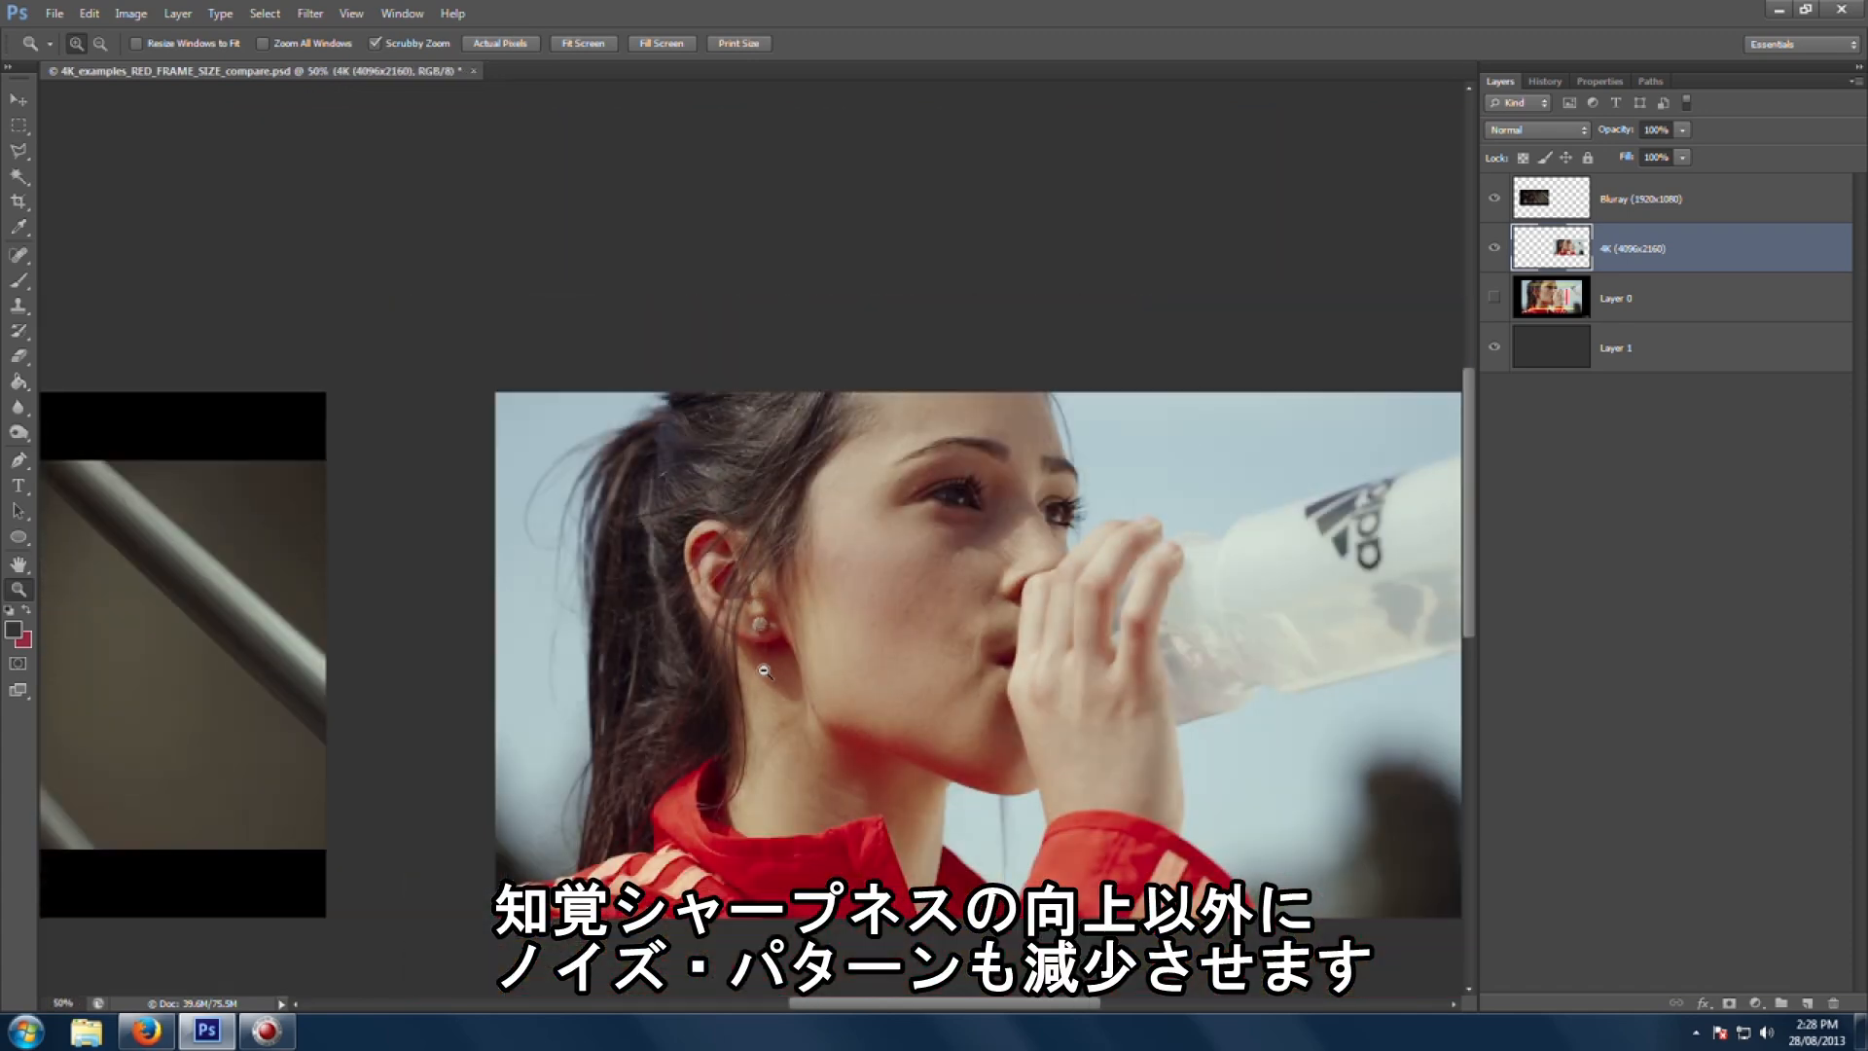
{"action": "left_click", "coordinate": [765, 671], "text": "alt"}
{"action": "left_click", "coordinate": [764, 671], "text": "alt"}
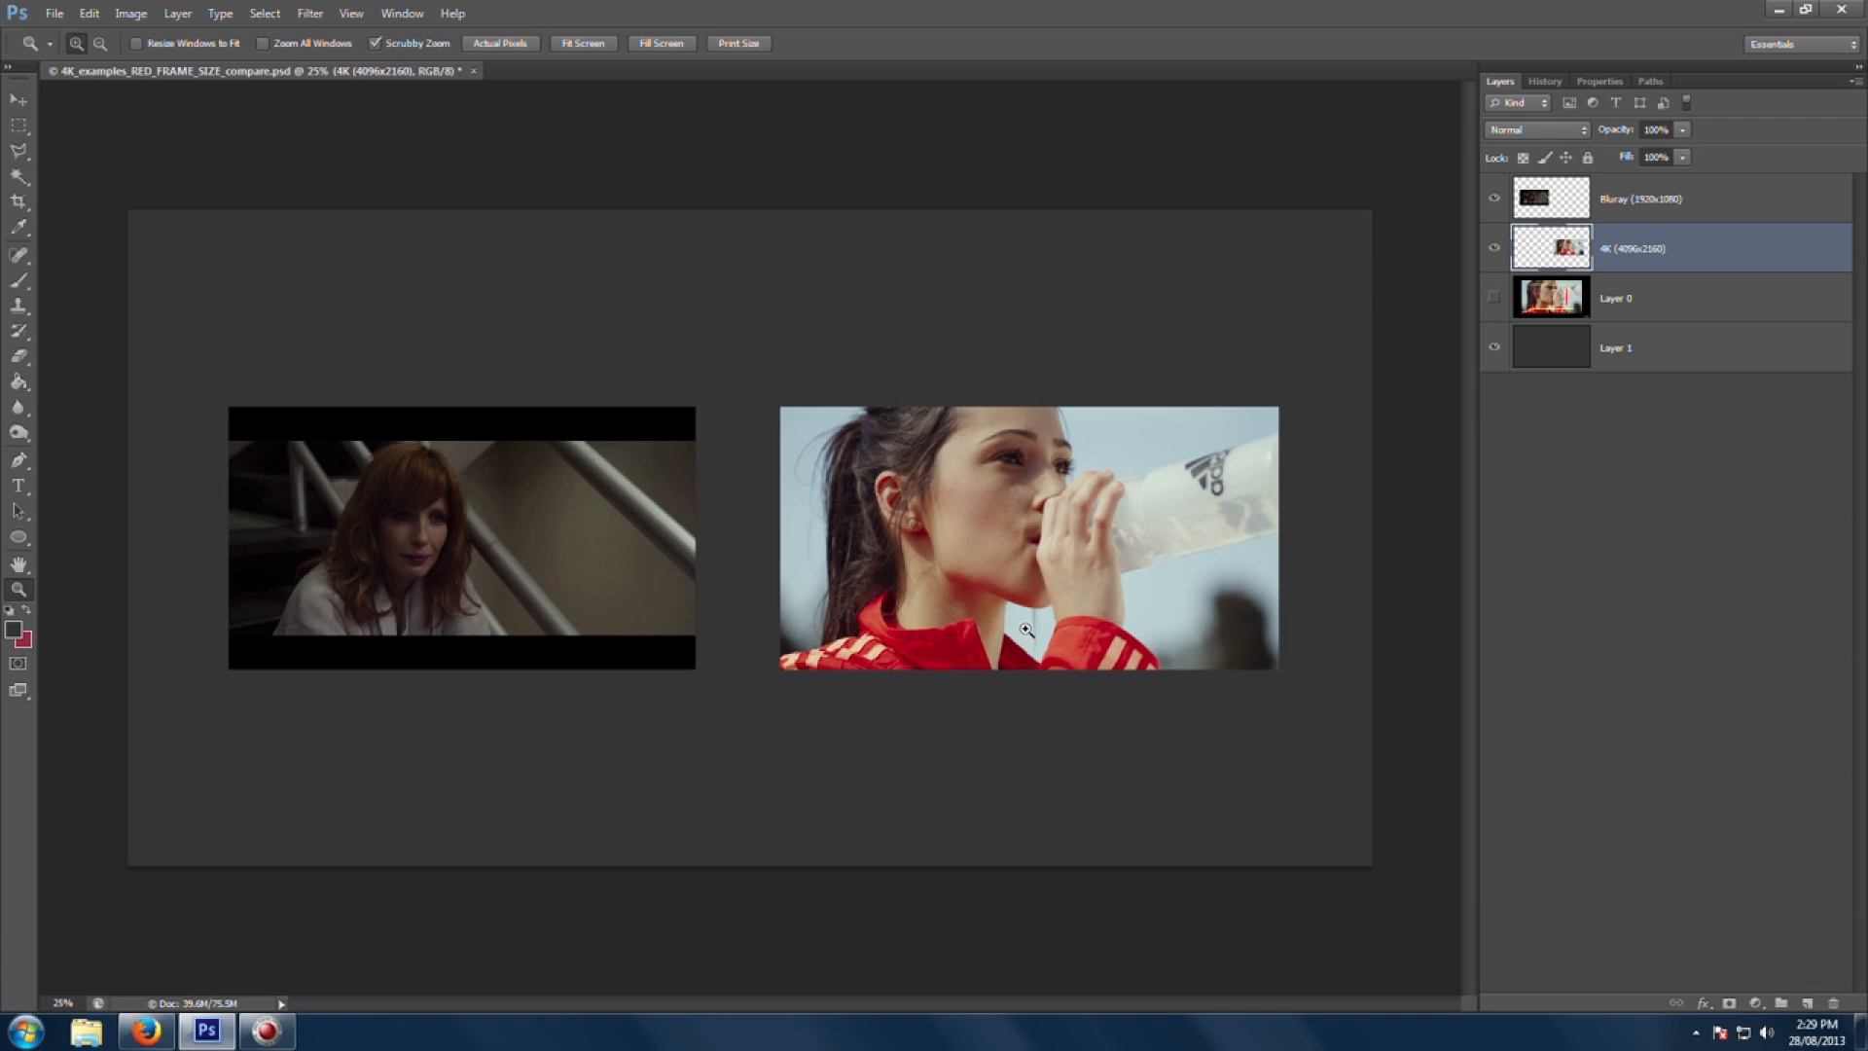
Step: Step back twice through the history and redo both steps to compare the 4K image before and after scaling
{"action": "key", "text": "ctrl+alt+z"}
{"action": "key", "text": "ctrl+alt+z"}
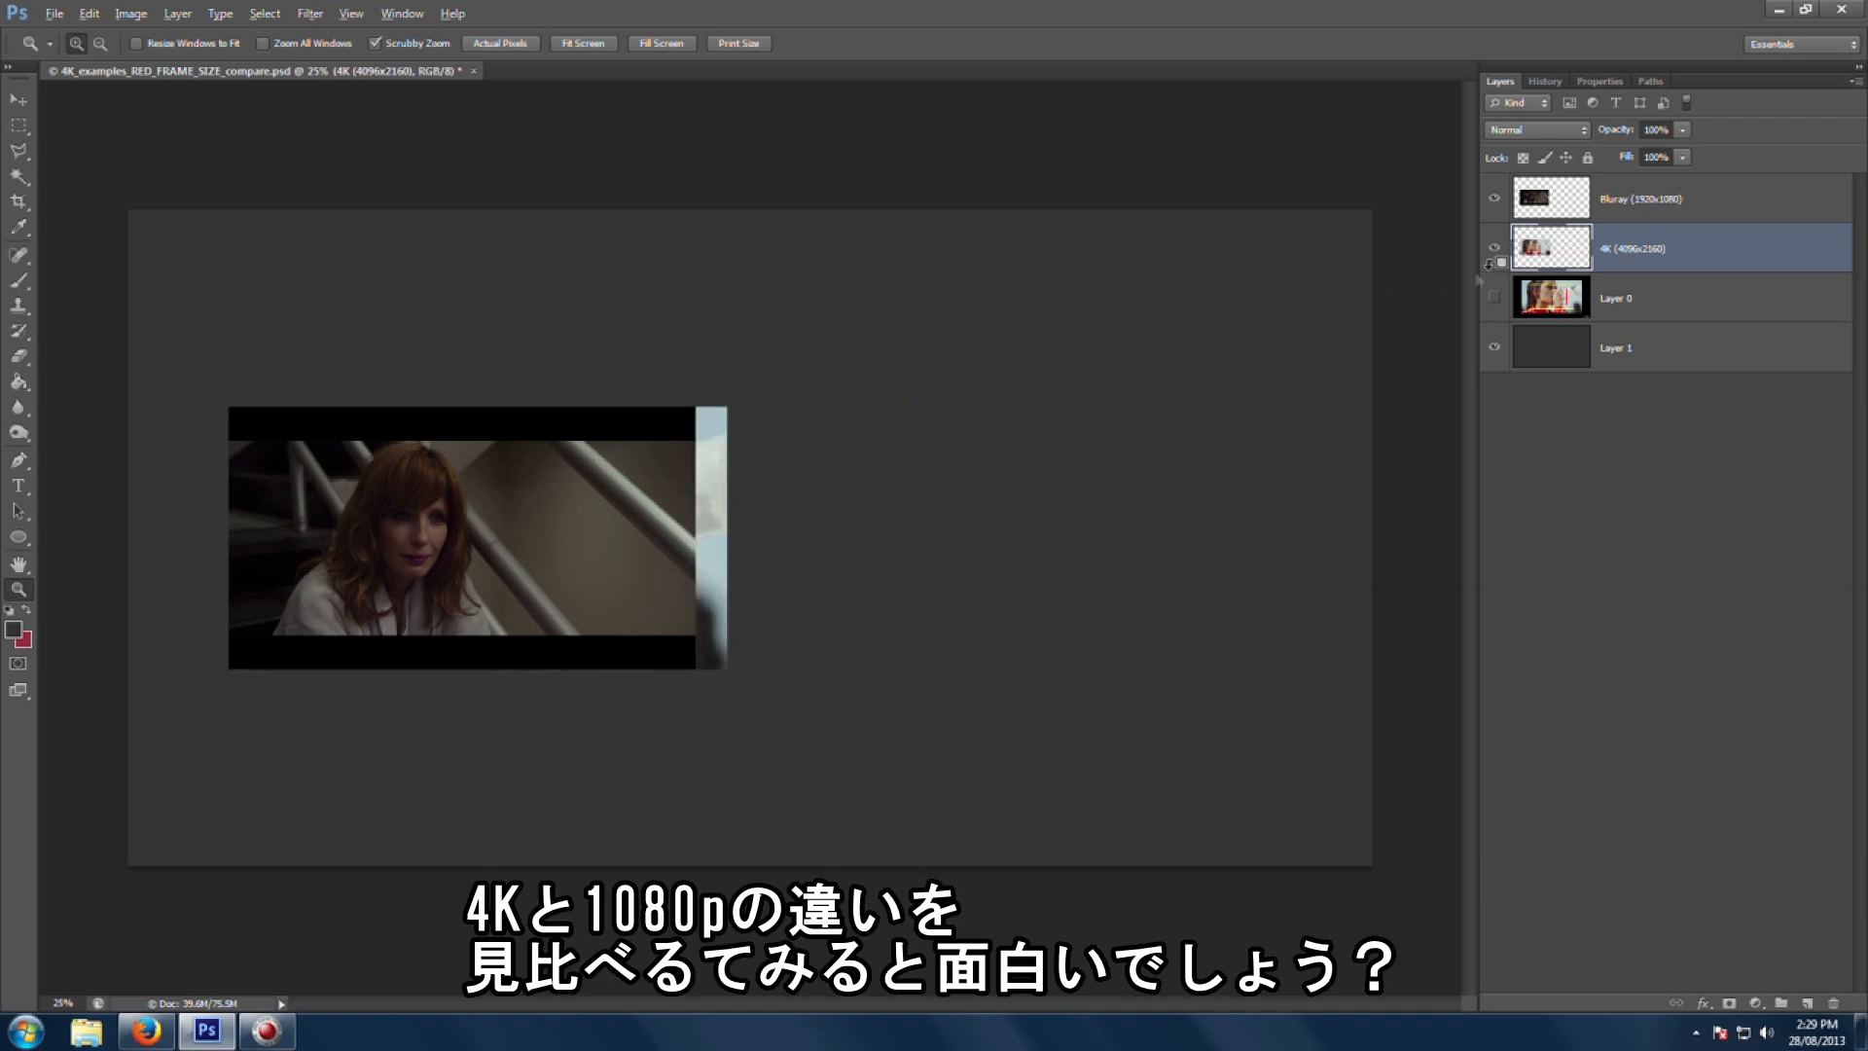
{"action": "key", "text": "ctrl+shift+z"}
{"action": "key", "text": "ctrl+shift+z"}
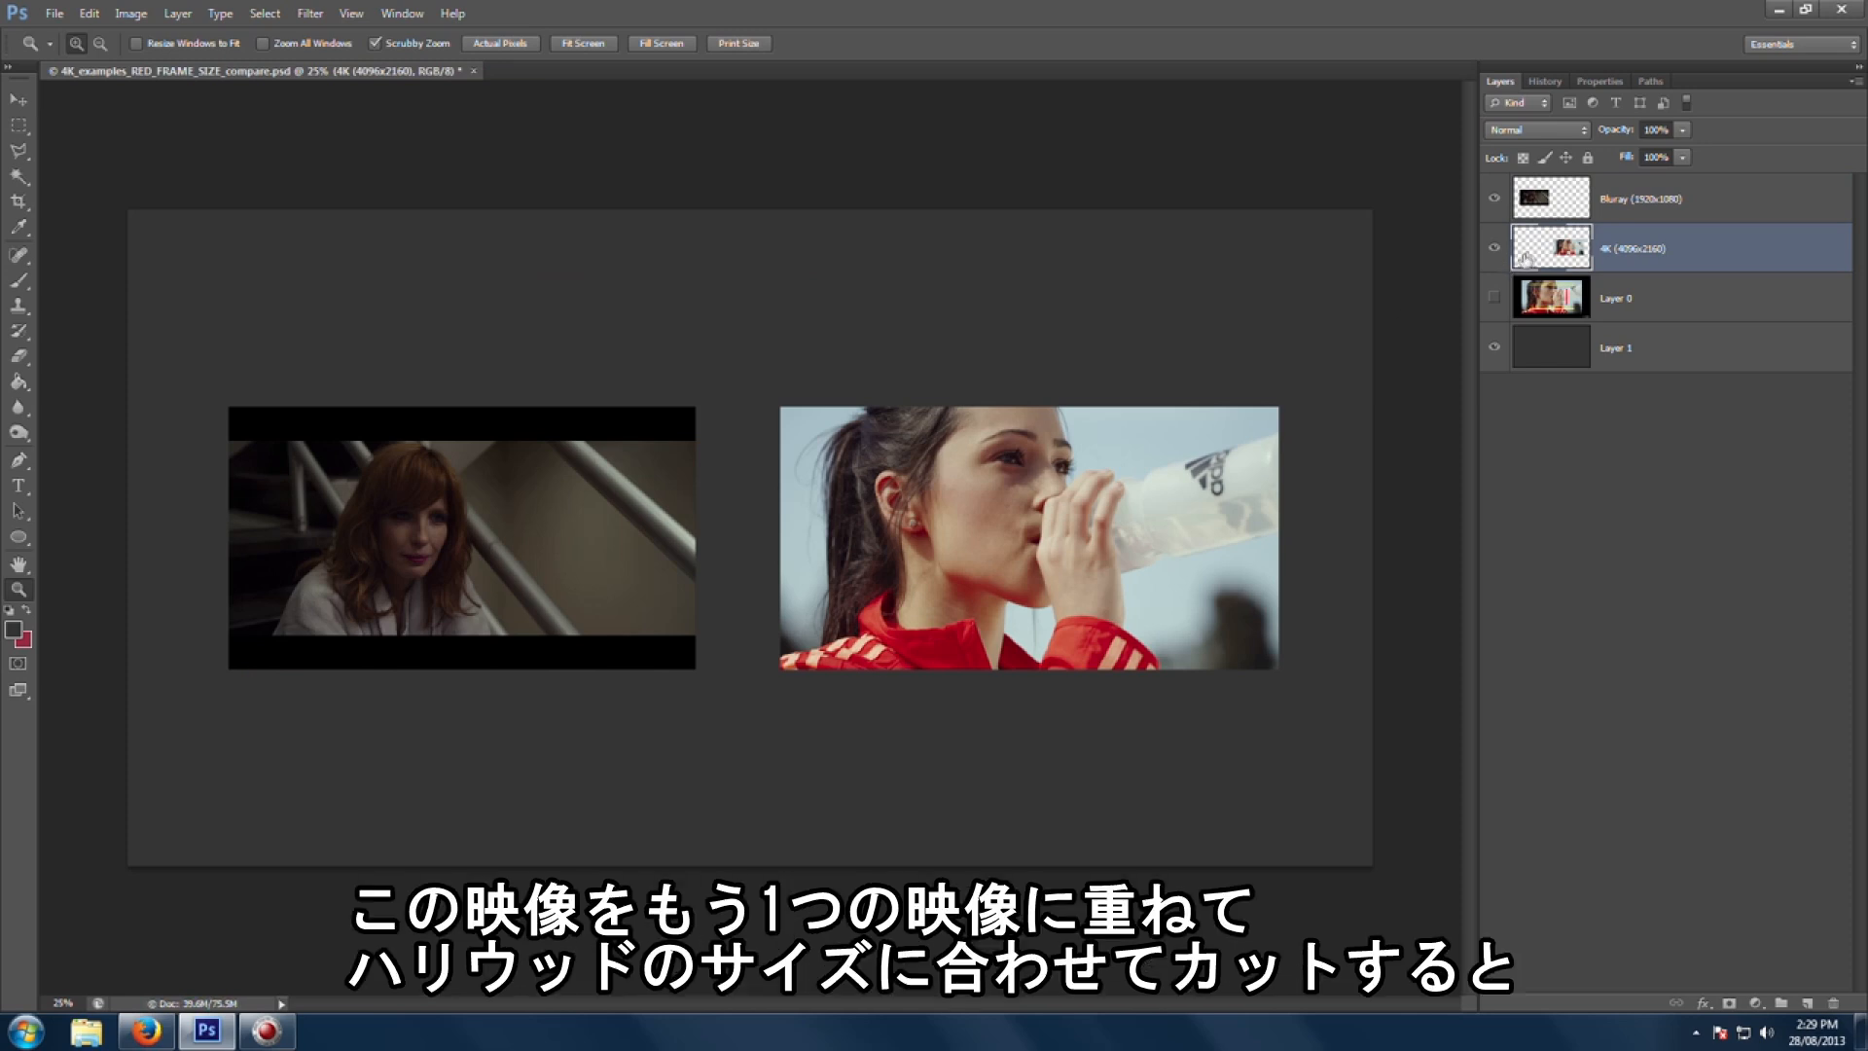
Step: Overlay the 4K layer on the Blu-ray frame and delete every part of it extending beyond the Blu-ray picture area
{"action": "key", "text": "v"}
{"action": "left_click_drag", "start_coordinate": [1110, 595], "coordinate": [546, 589]}
{"action": "left_click", "coordinate": [18, 125]}
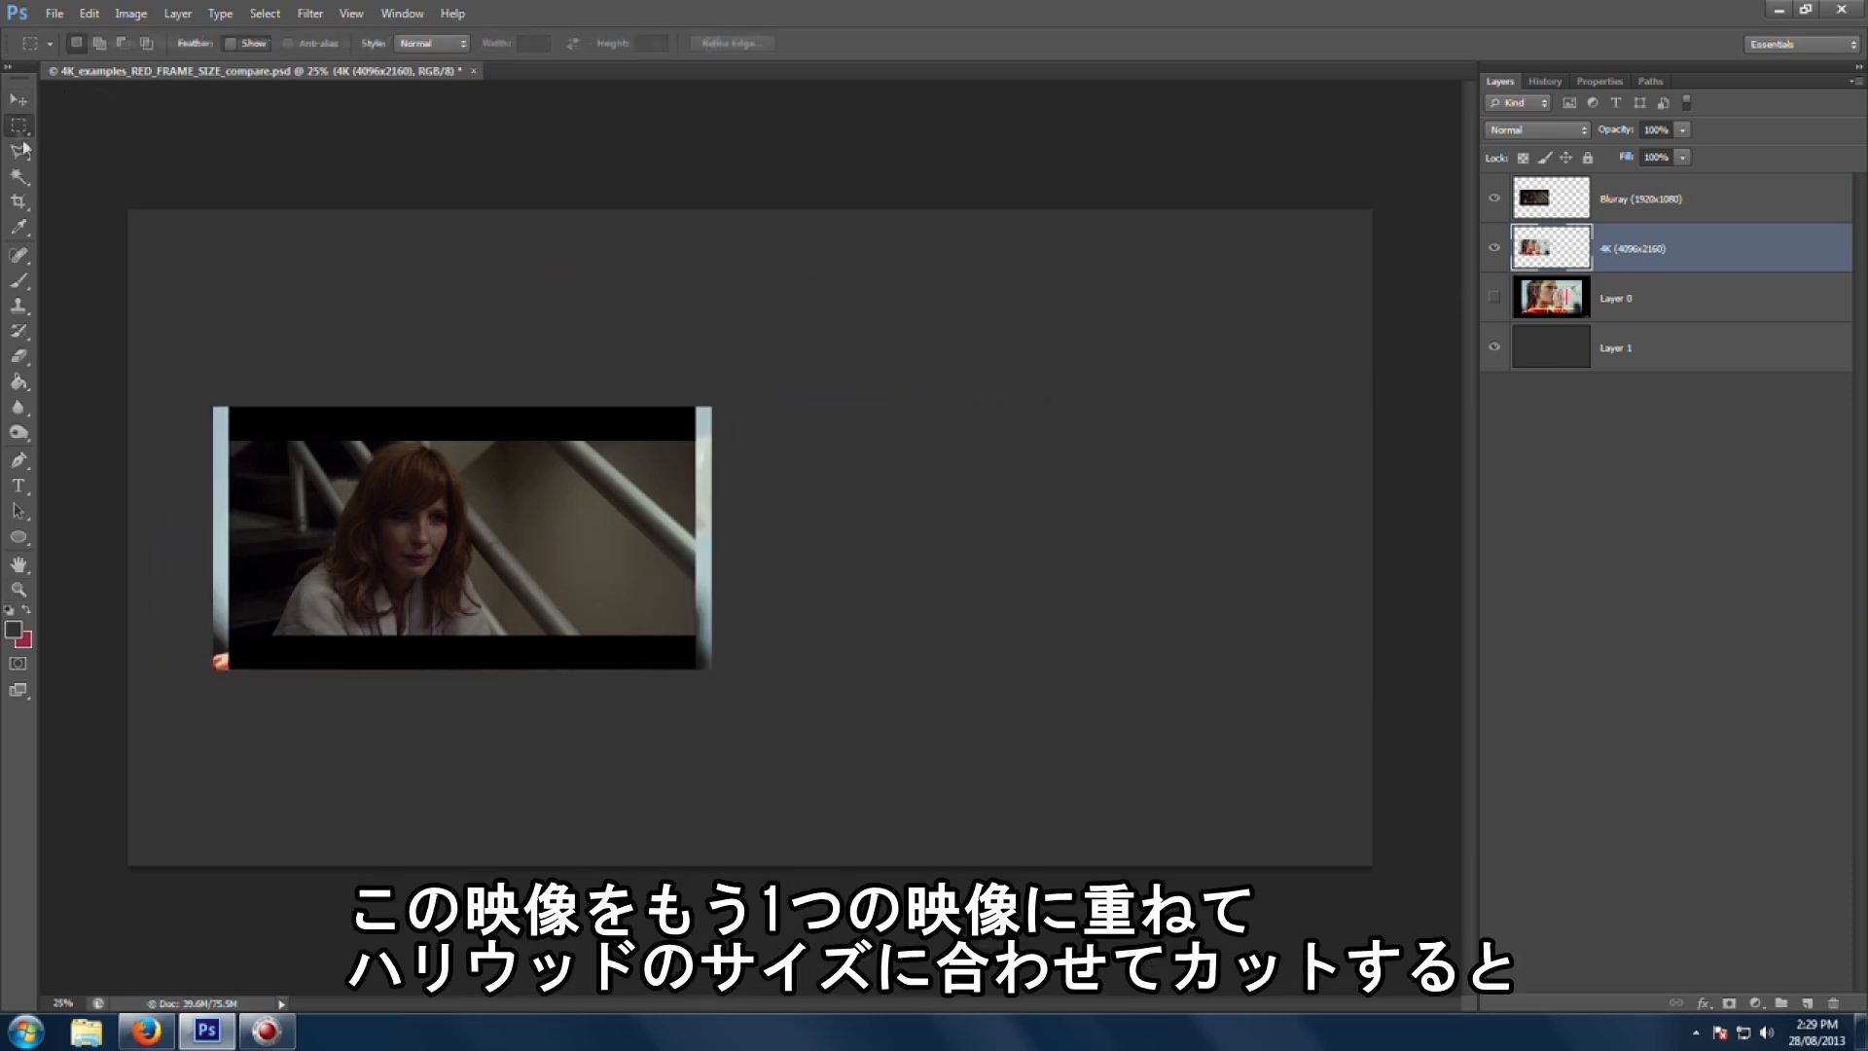
{"action": "left_click_drag", "start_coordinate": [176, 354], "coordinate": [839, 448]}
{"action": "key", "text": "Delete"}
{"action": "key", "text": "ctrl+d"}
{"action": "left_click_drag", "start_coordinate": [181, 638], "coordinate": [1040, 736]}
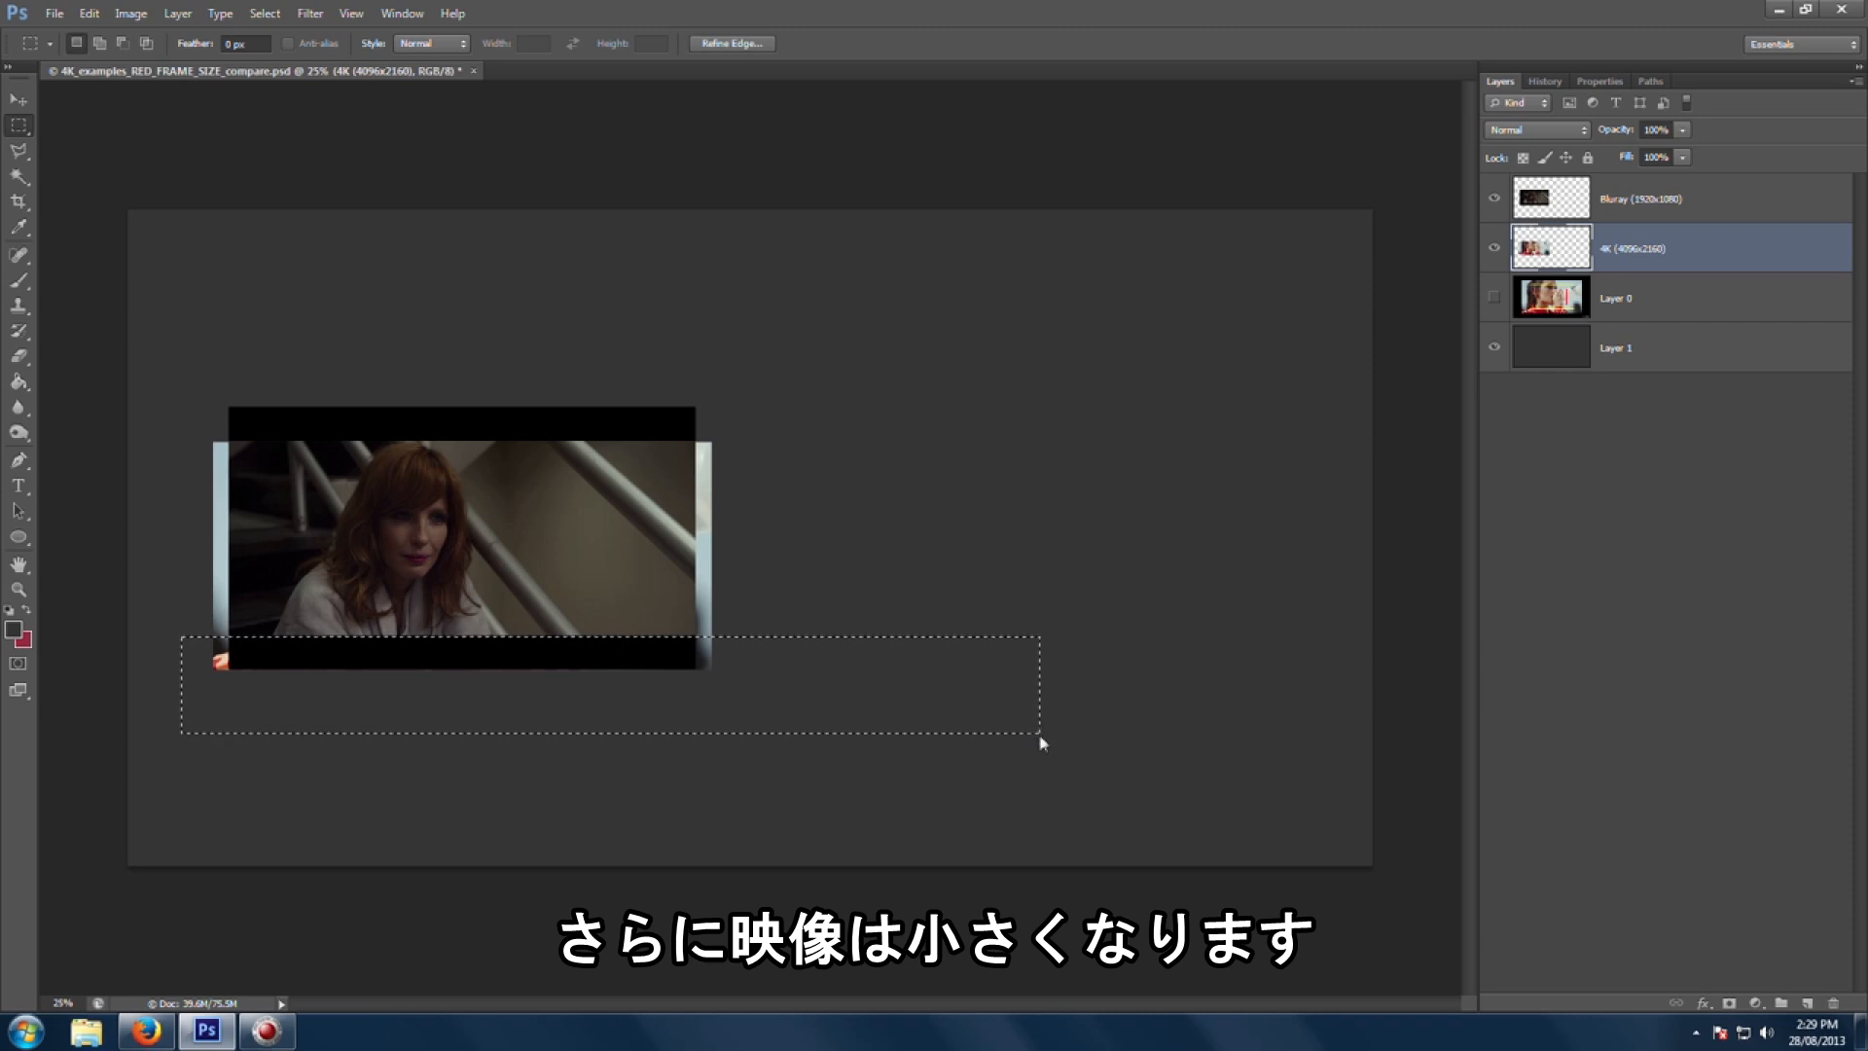
{"action": "key", "text": "Delete"}
{"action": "key", "text": "ctrl+d"}
{"action": "left_click_drag", "start_coordinate": [855, 359], "coordinate": [697, 745]}
{"action": "key", "text": "Delete"}
{"action": "key", "text": "ctrl+d"}
{"action": "left_click_drag", "start_coordinate": [133, 383], "coordinate": [237, 718]}
{"action": "key", "text": "Delete"}
{"action": "key", "text": "ctrl+d"}
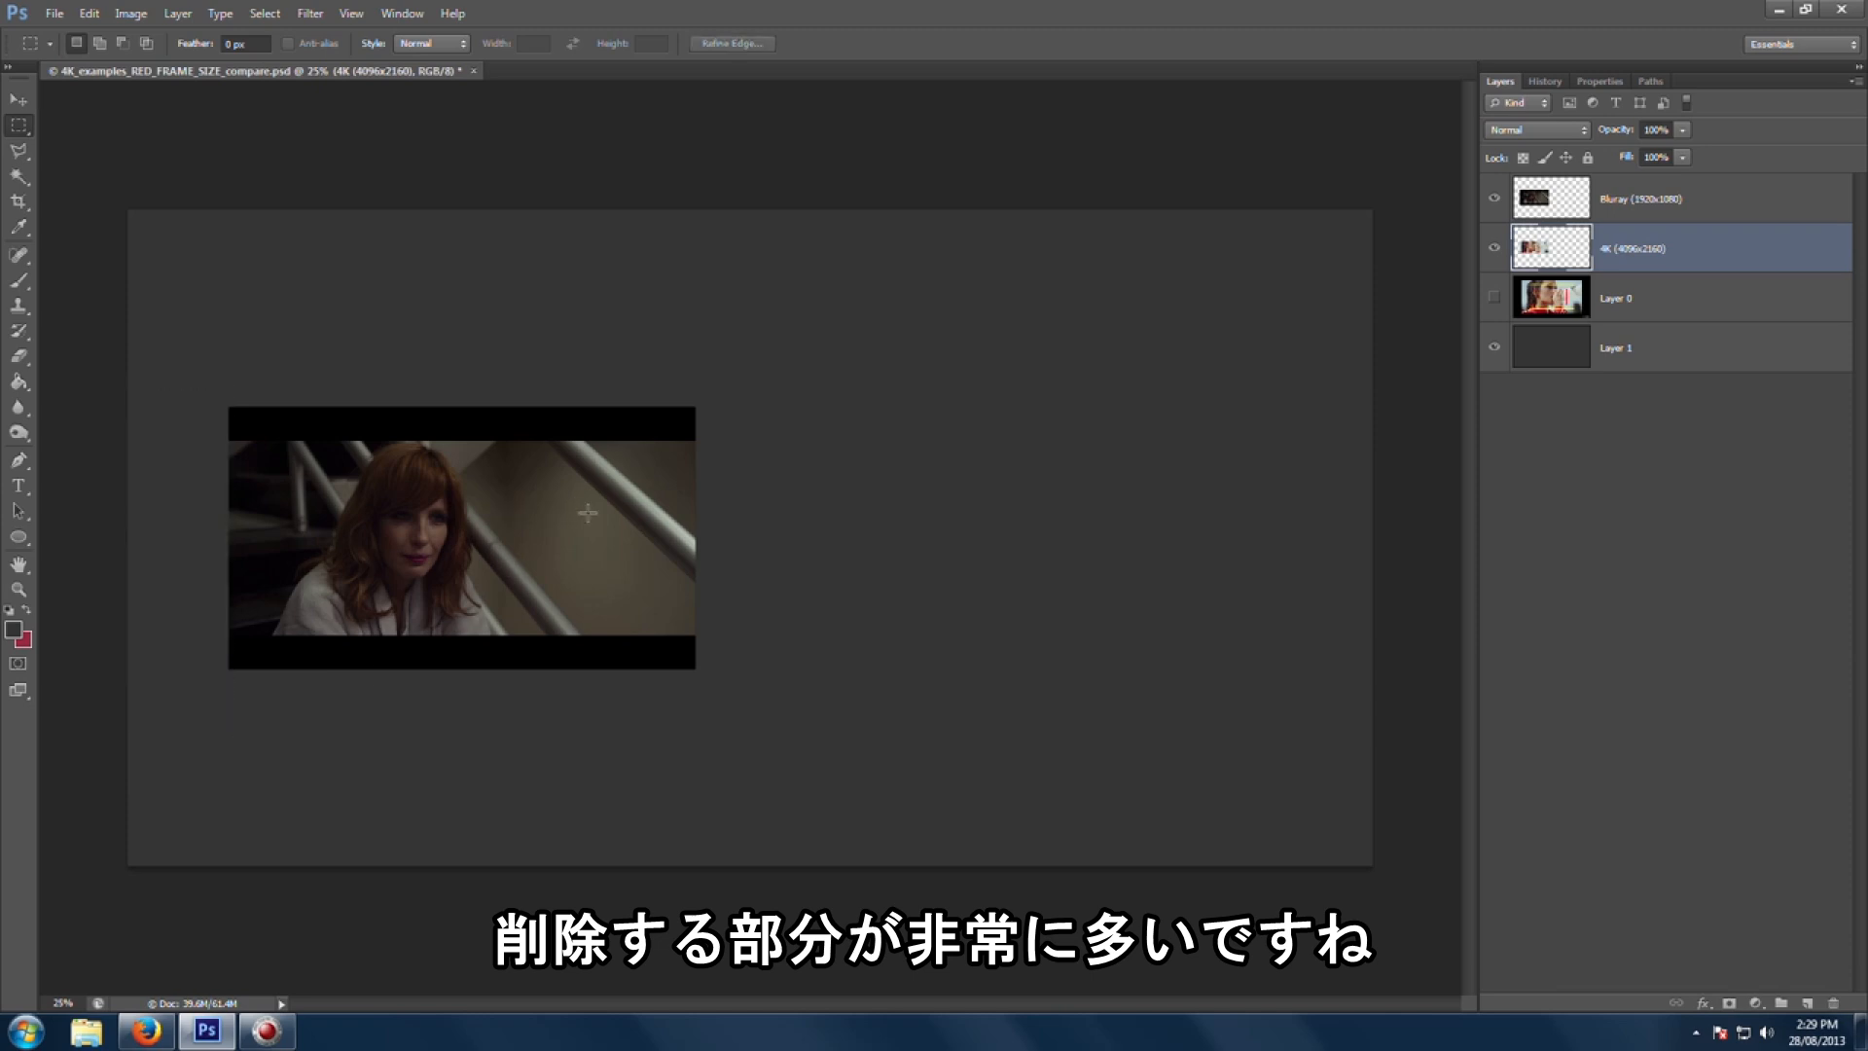
Step: Move the cropped 4K image back to the right of the Blu-ray frame and zoom in to compare
{"action": "key", "text": "v"}
{"action": "left_click_drag", "start_coordinate": [530, 539], "coordinate": [1027, 559]}
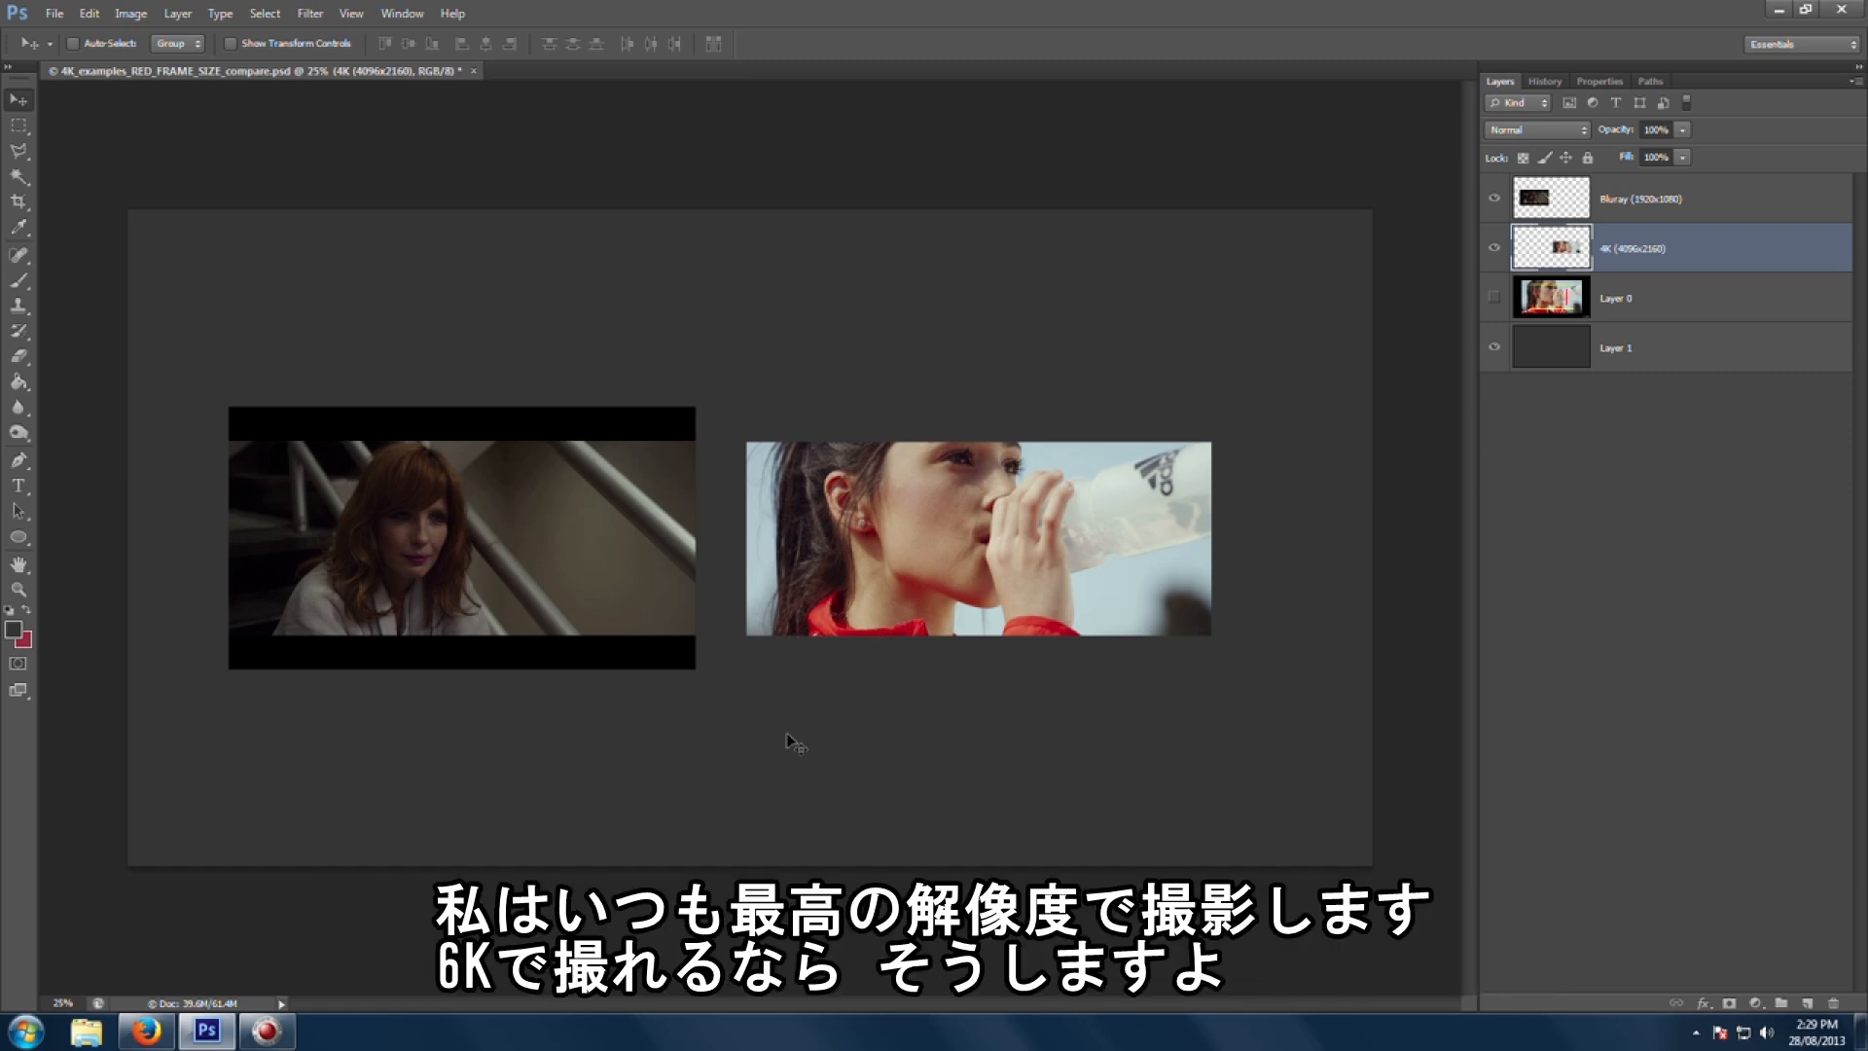
{"action": "key", "text": "ctrl+plus"}
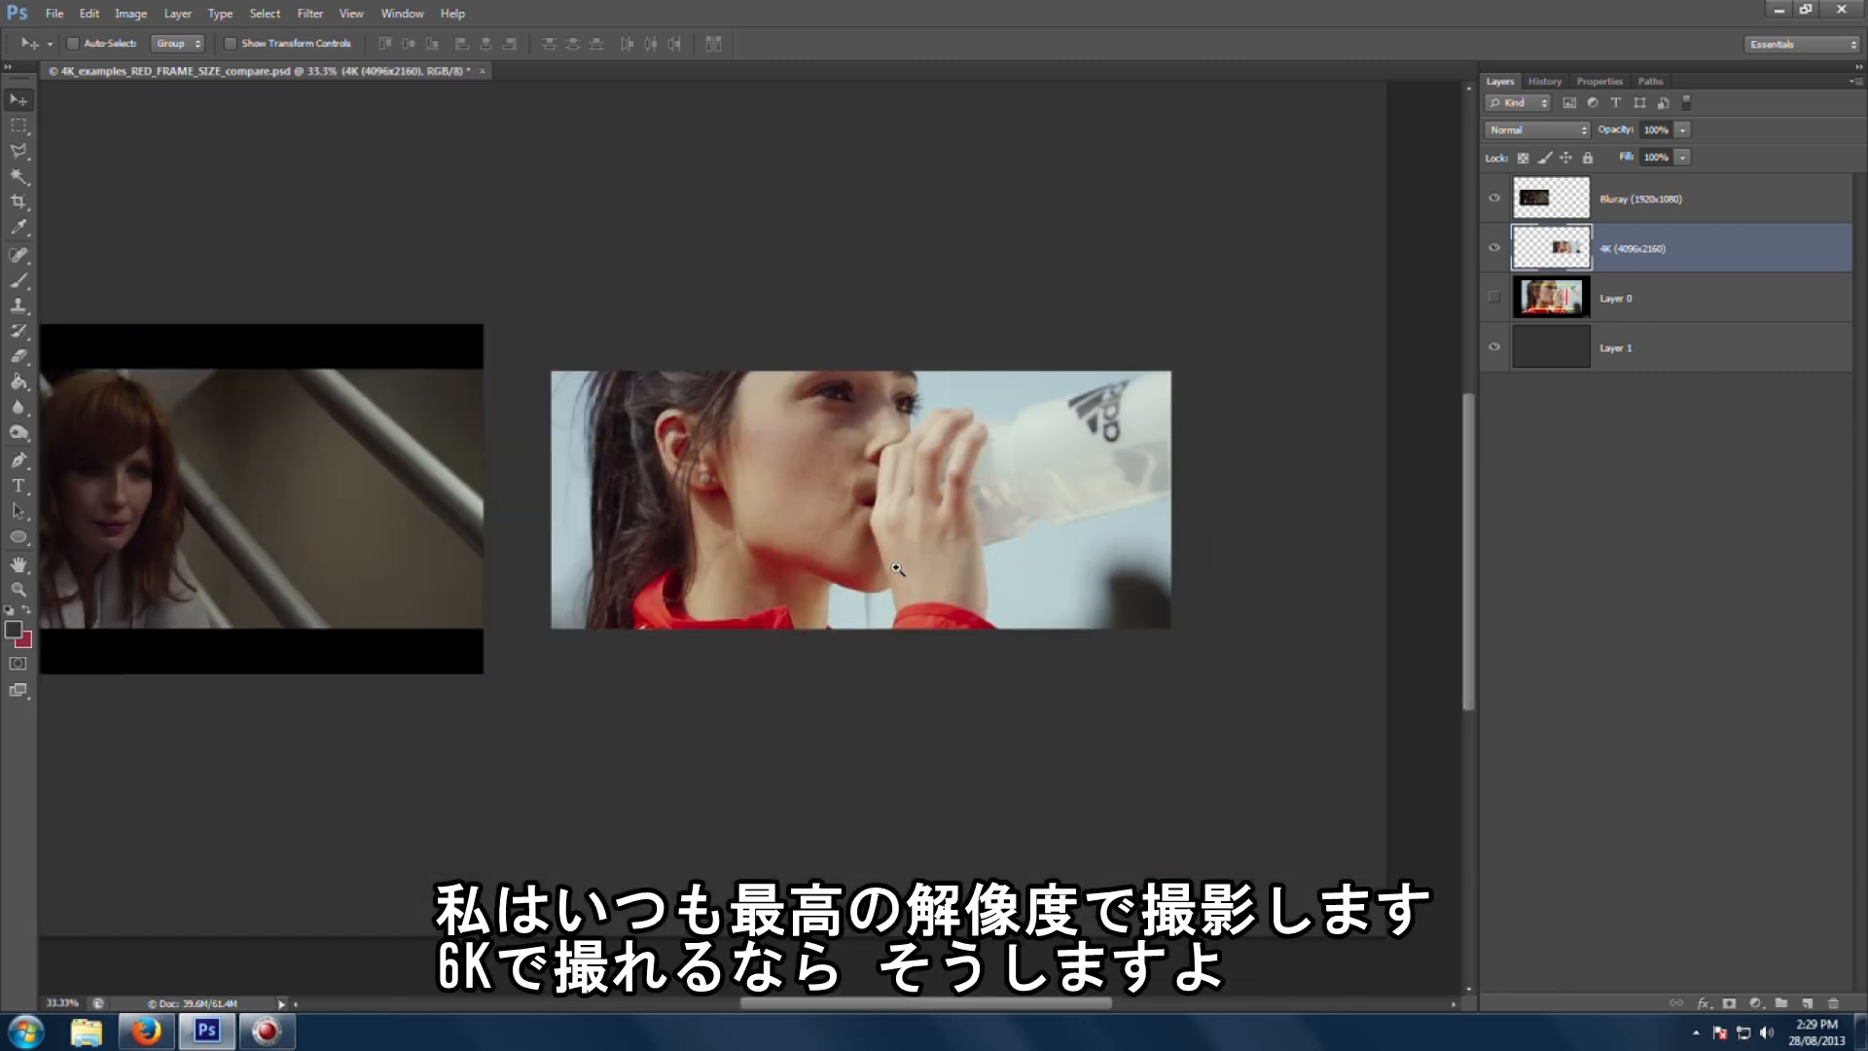
{"action": "left_click_drag", "start_coordinate": [637, 551], "coordinate": [843, 552]}
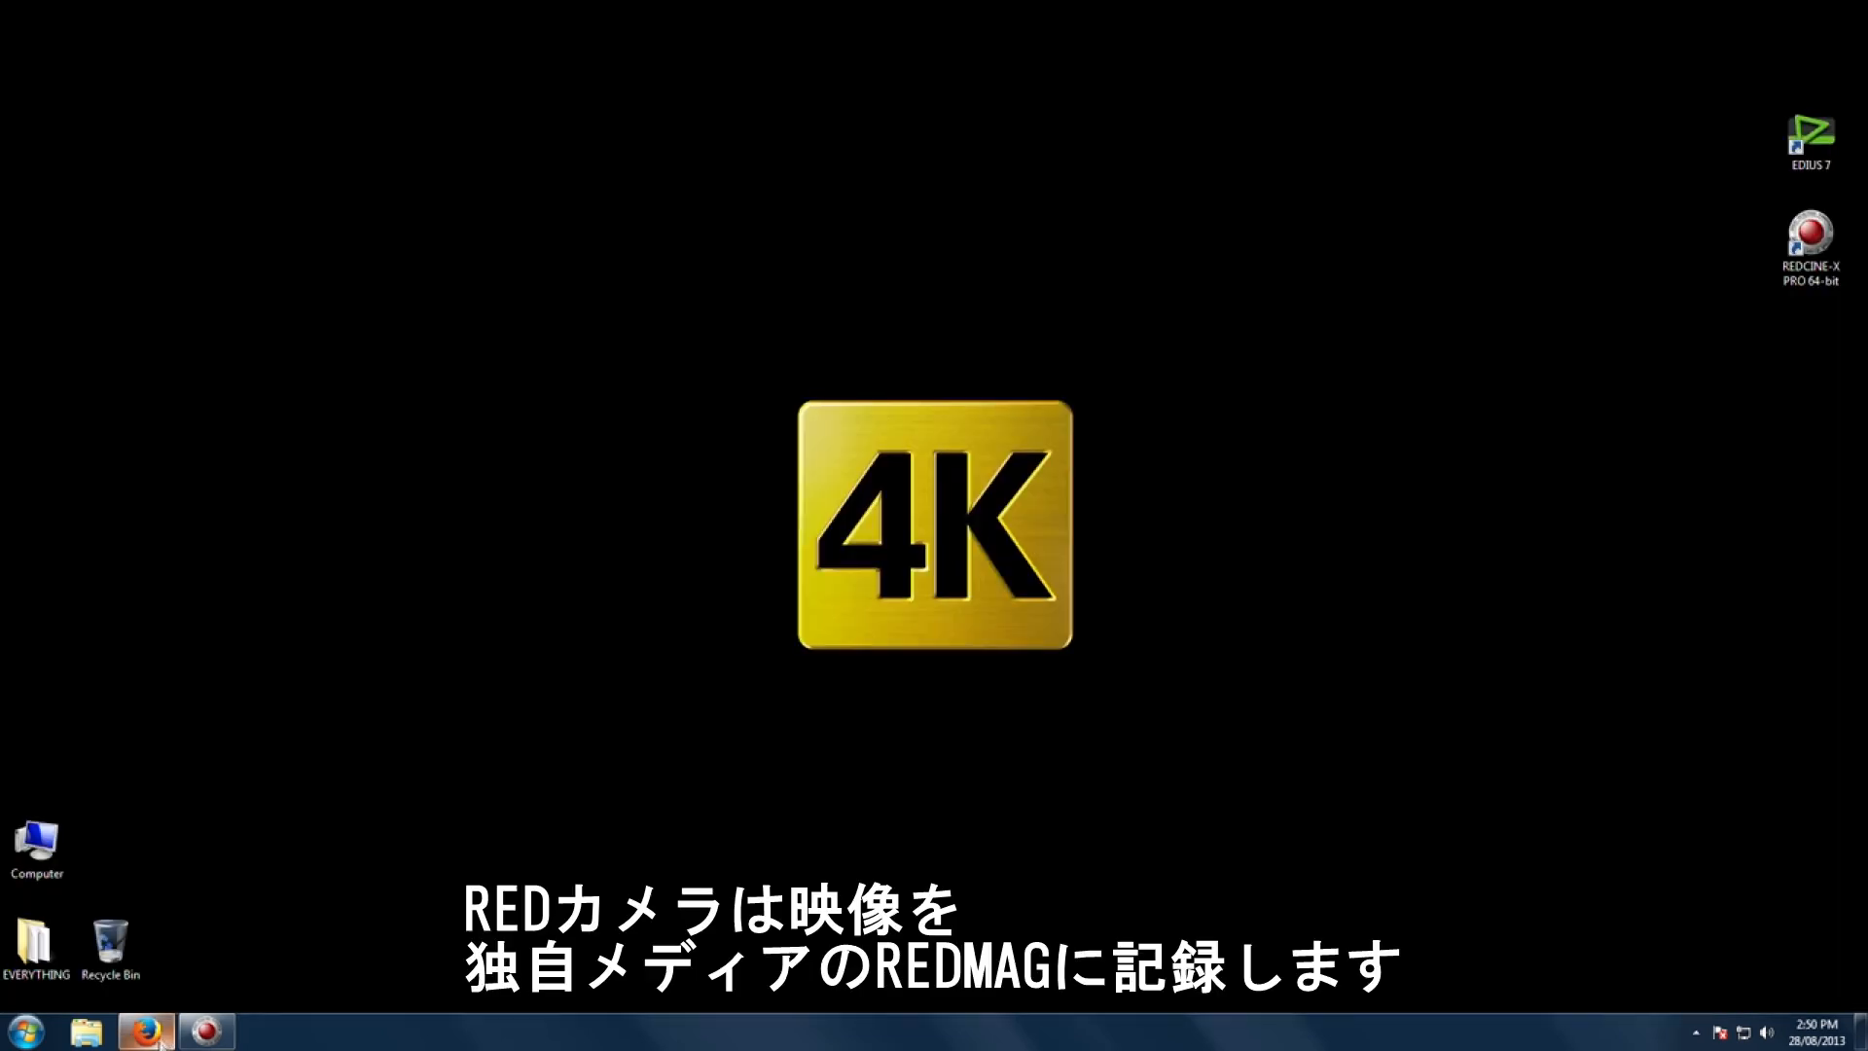
Step: Switch to Firefox and close the enlarged REDMAG 1.8" SSD product image
{"action": "left_click", "coordinate": [156, 1034]}
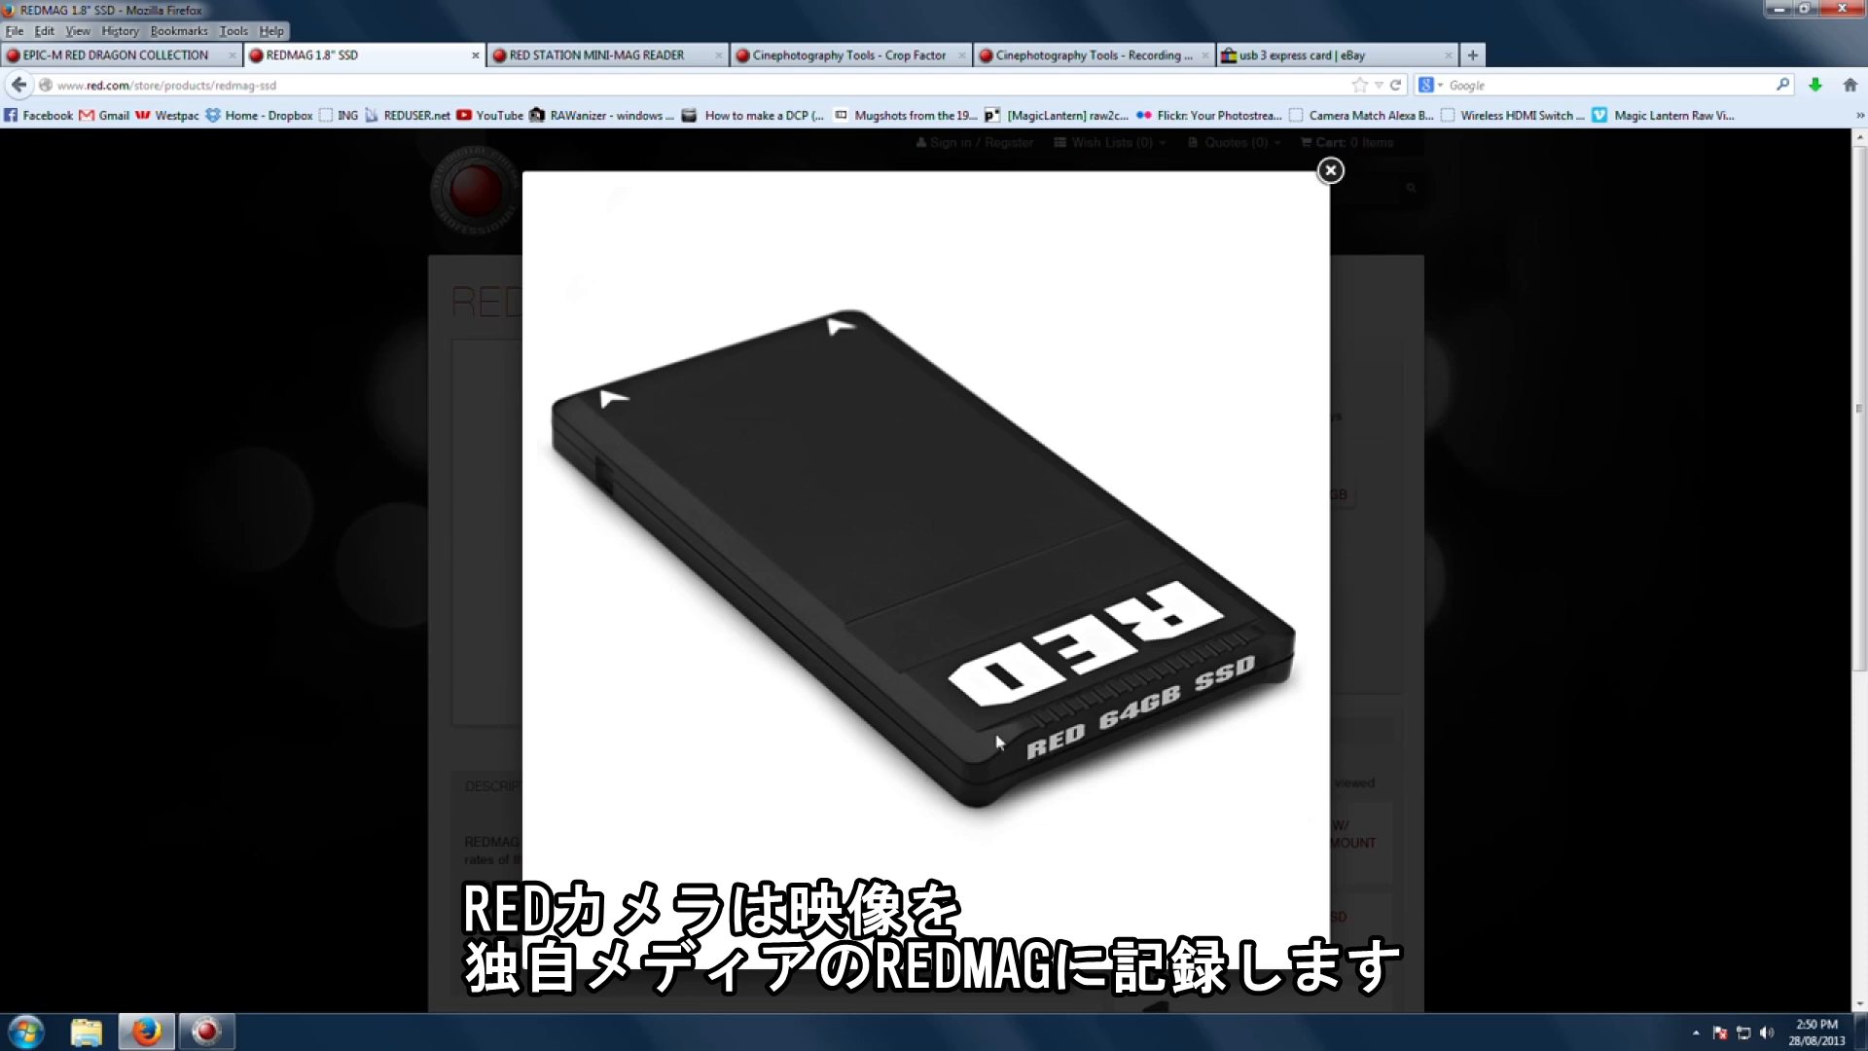
{"action": "left_click", "coordinate": [1331, 171]}
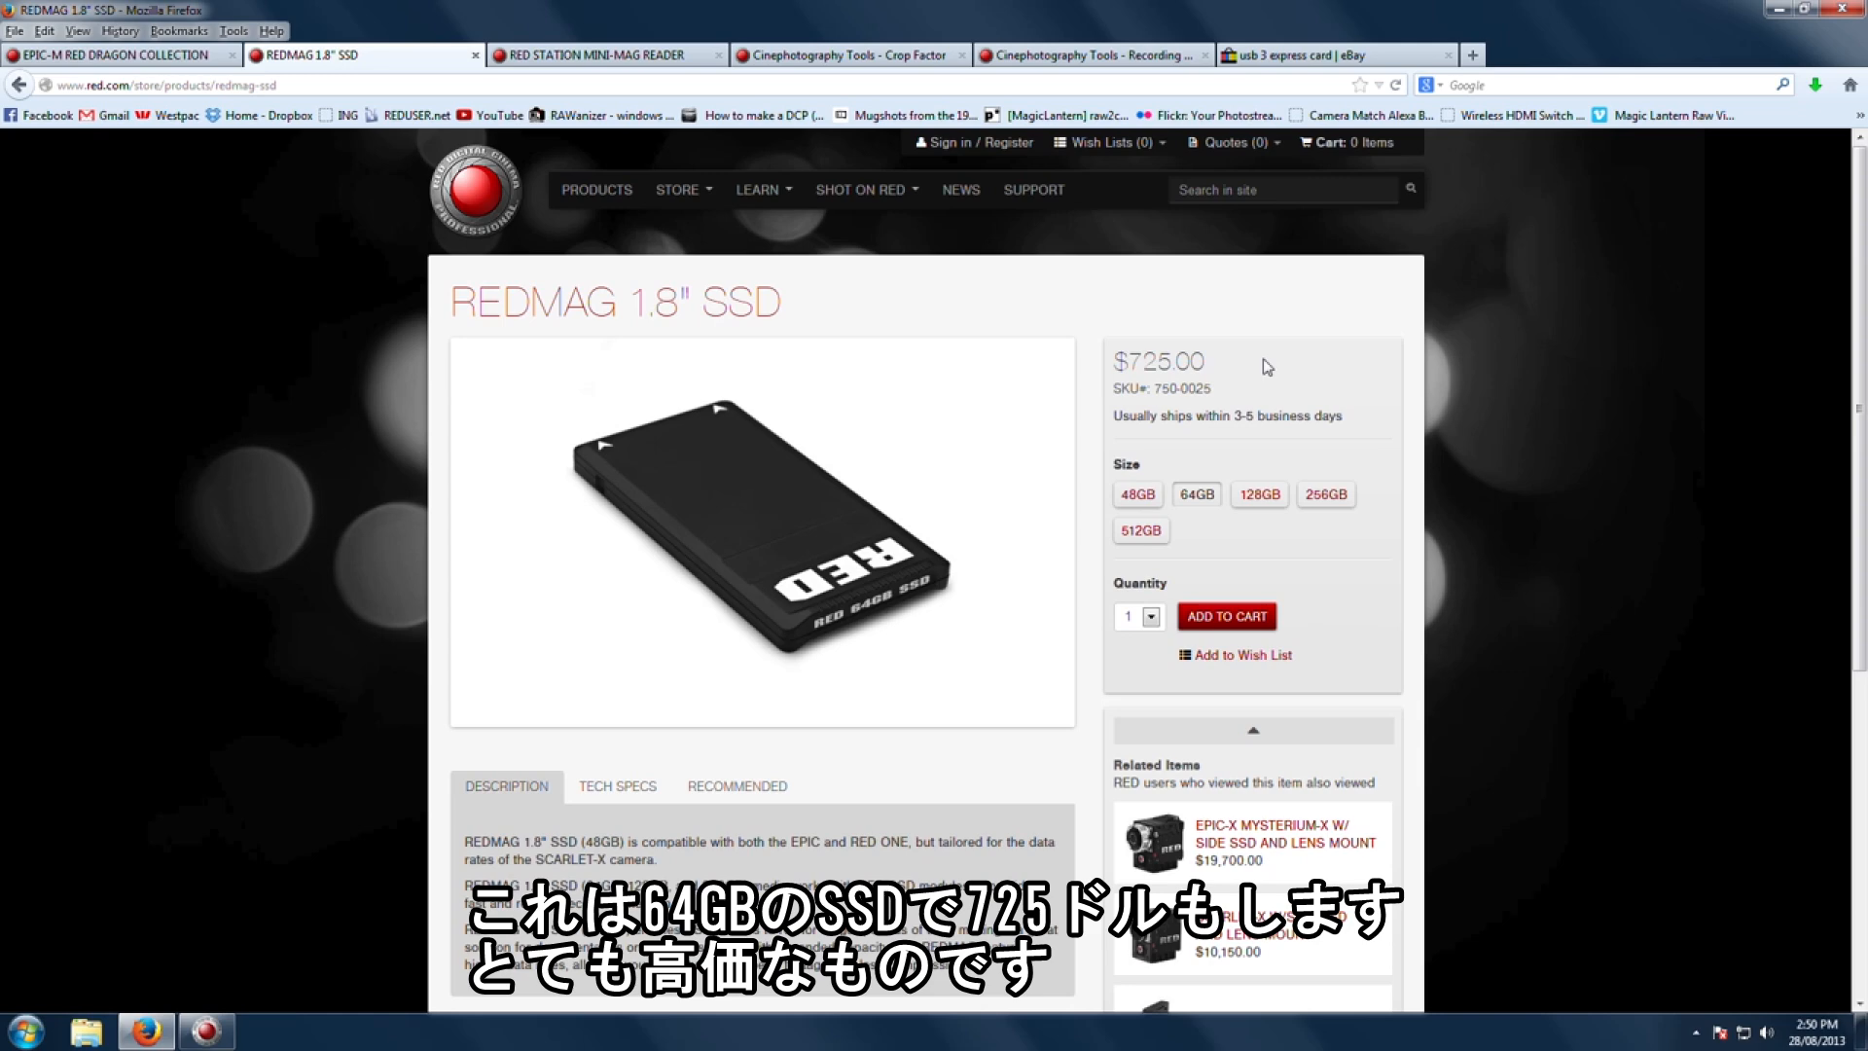
Step: View the RED STATION MINI-MAG READER product page, then close the eBay 'usb 3 express card' tab
{"action": "left_click", "coordinate": [570, 55]}
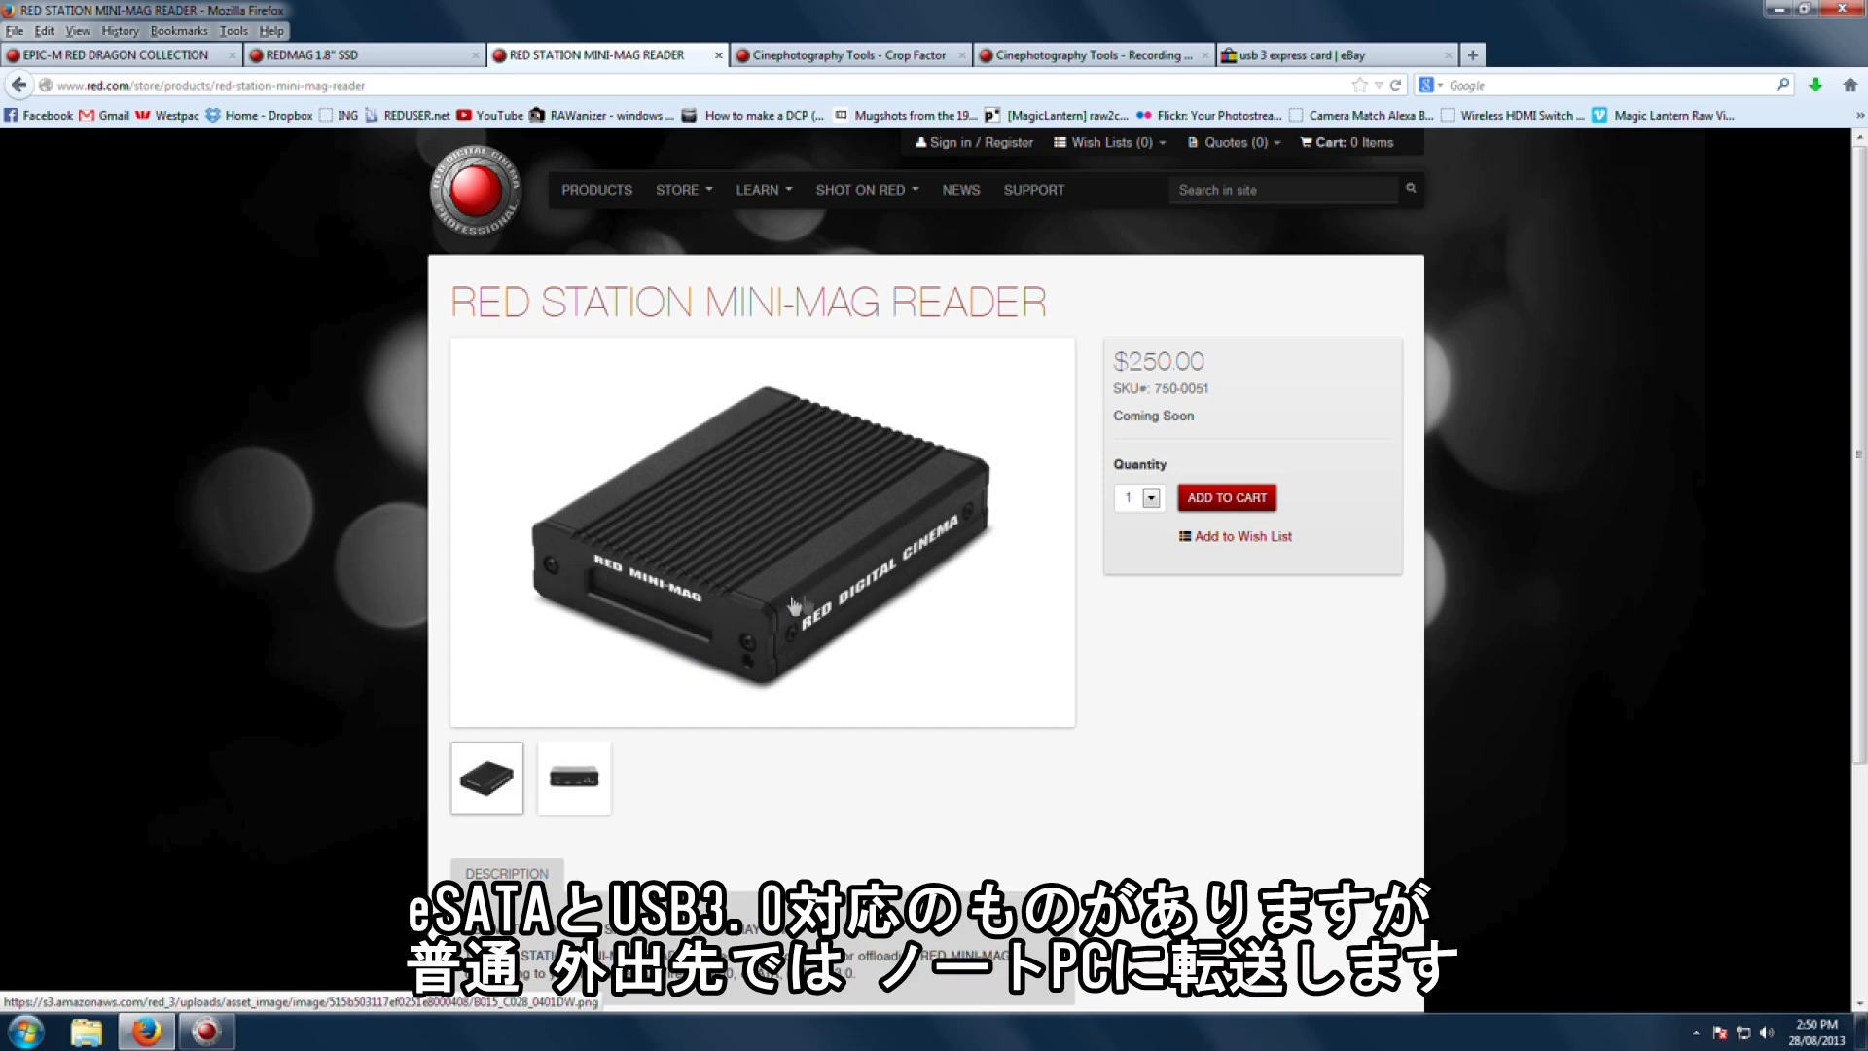
{"action": "scroll", "coordinate": [833, 599], "scroll_direction": "down", "scroll_amount": 5}
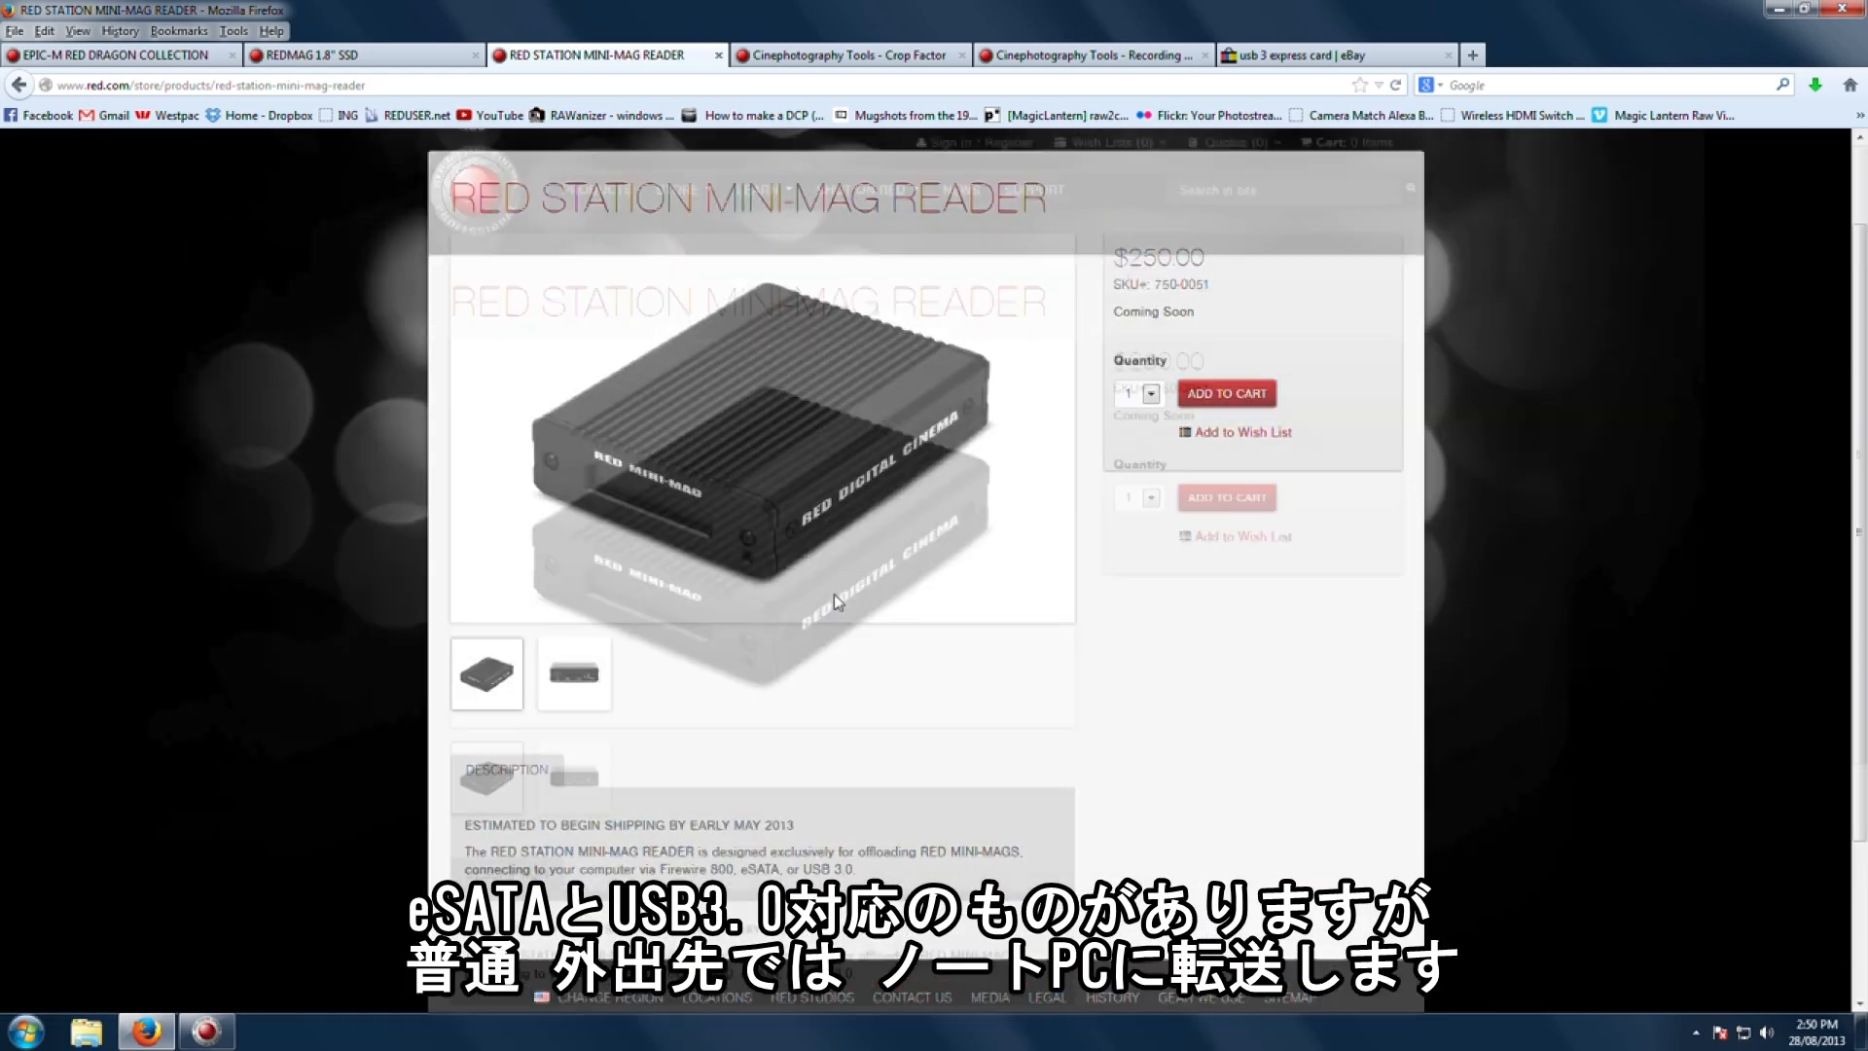
{"action": "scroll", "coordinate": [834, 598], "scroll_direction": "up", "scroll_amount": 2}
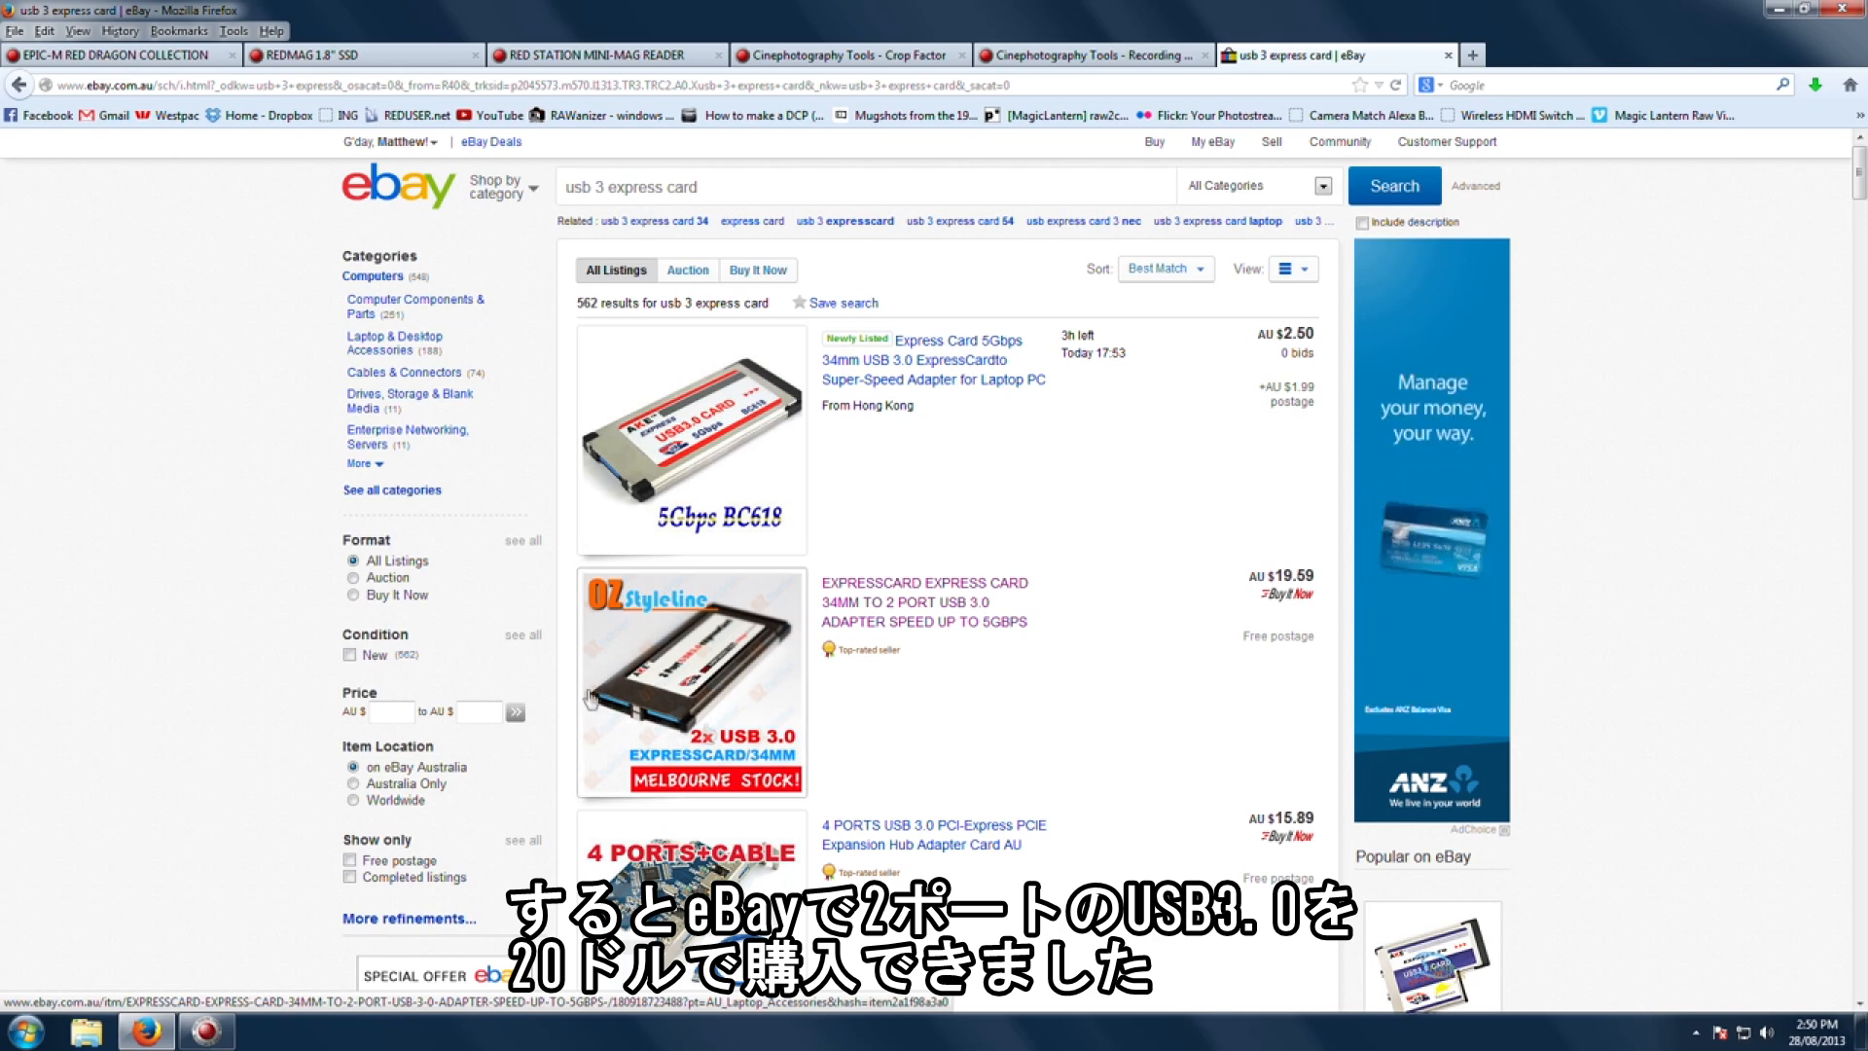
{"action": "left_click", "coordinate": [1448, 55]}
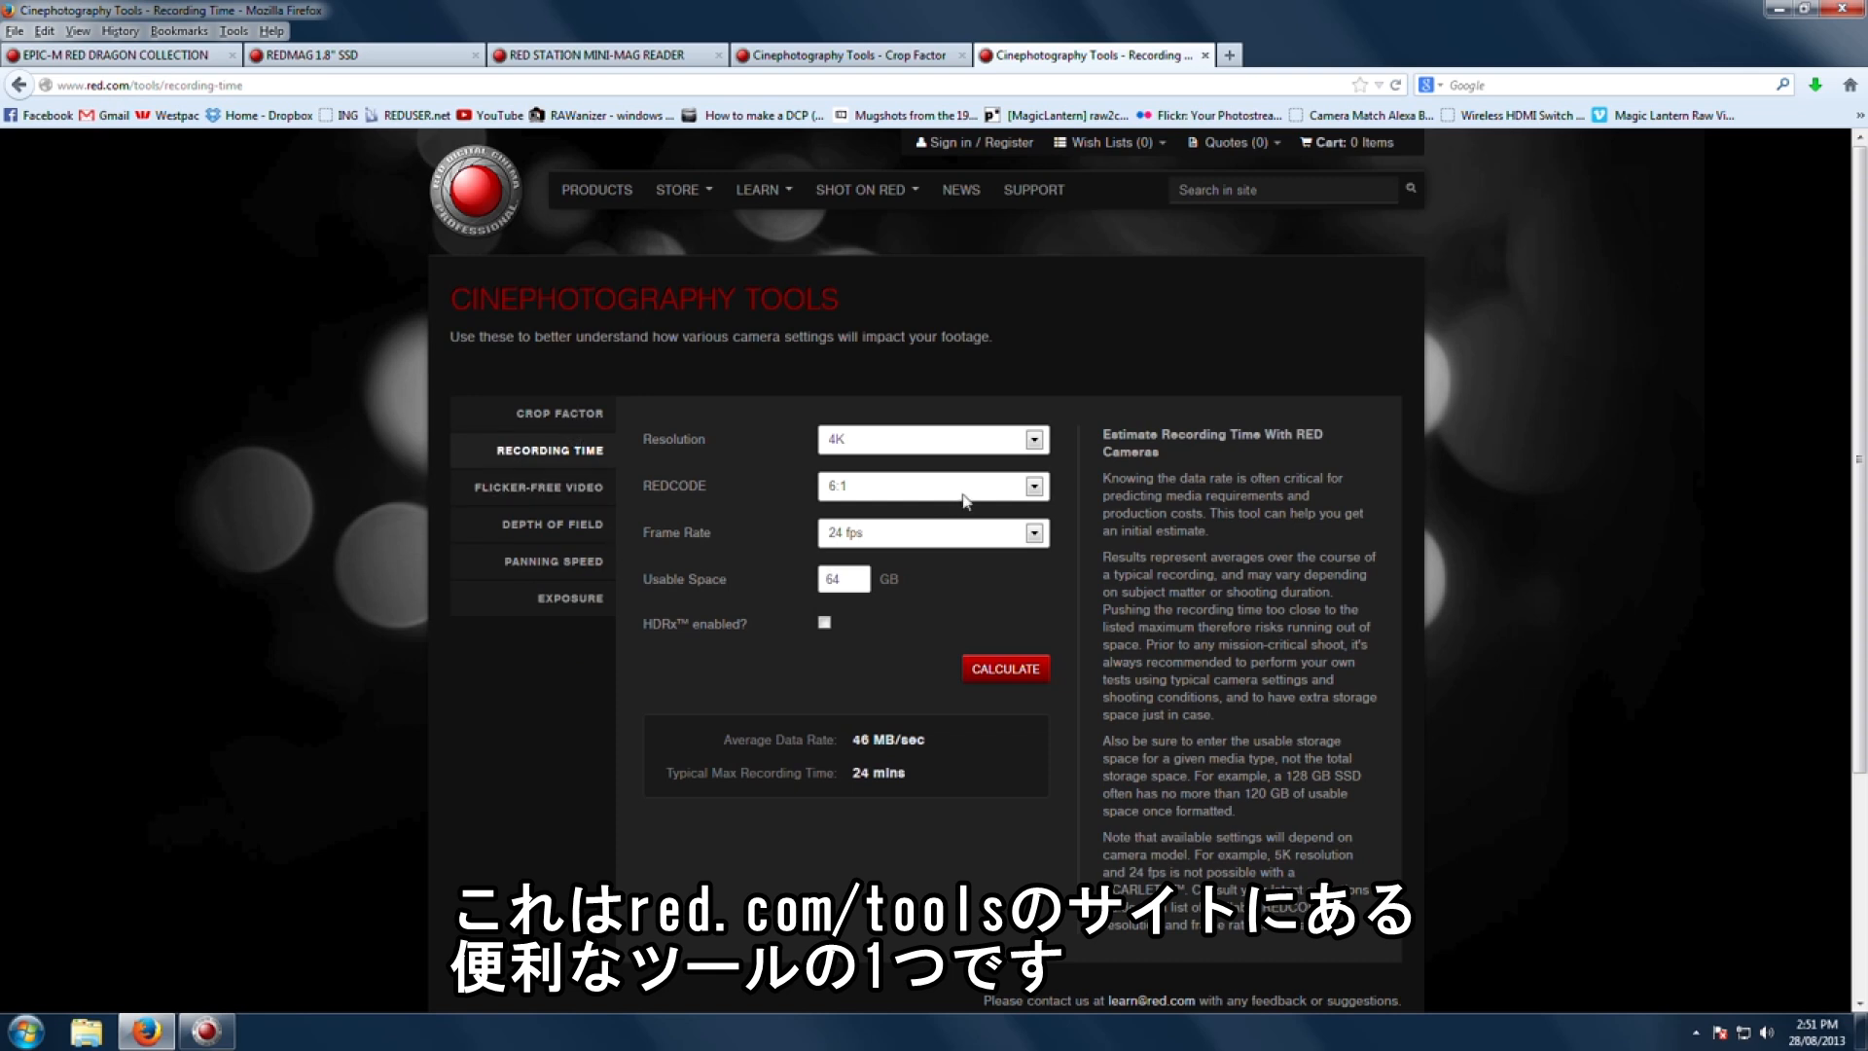
Step: Estimate recording time for 4K resolution, REDCODE 6:1, 24 fps and 64 GB usable space
{"action": "left_click", "coordinate": [907, 444]}
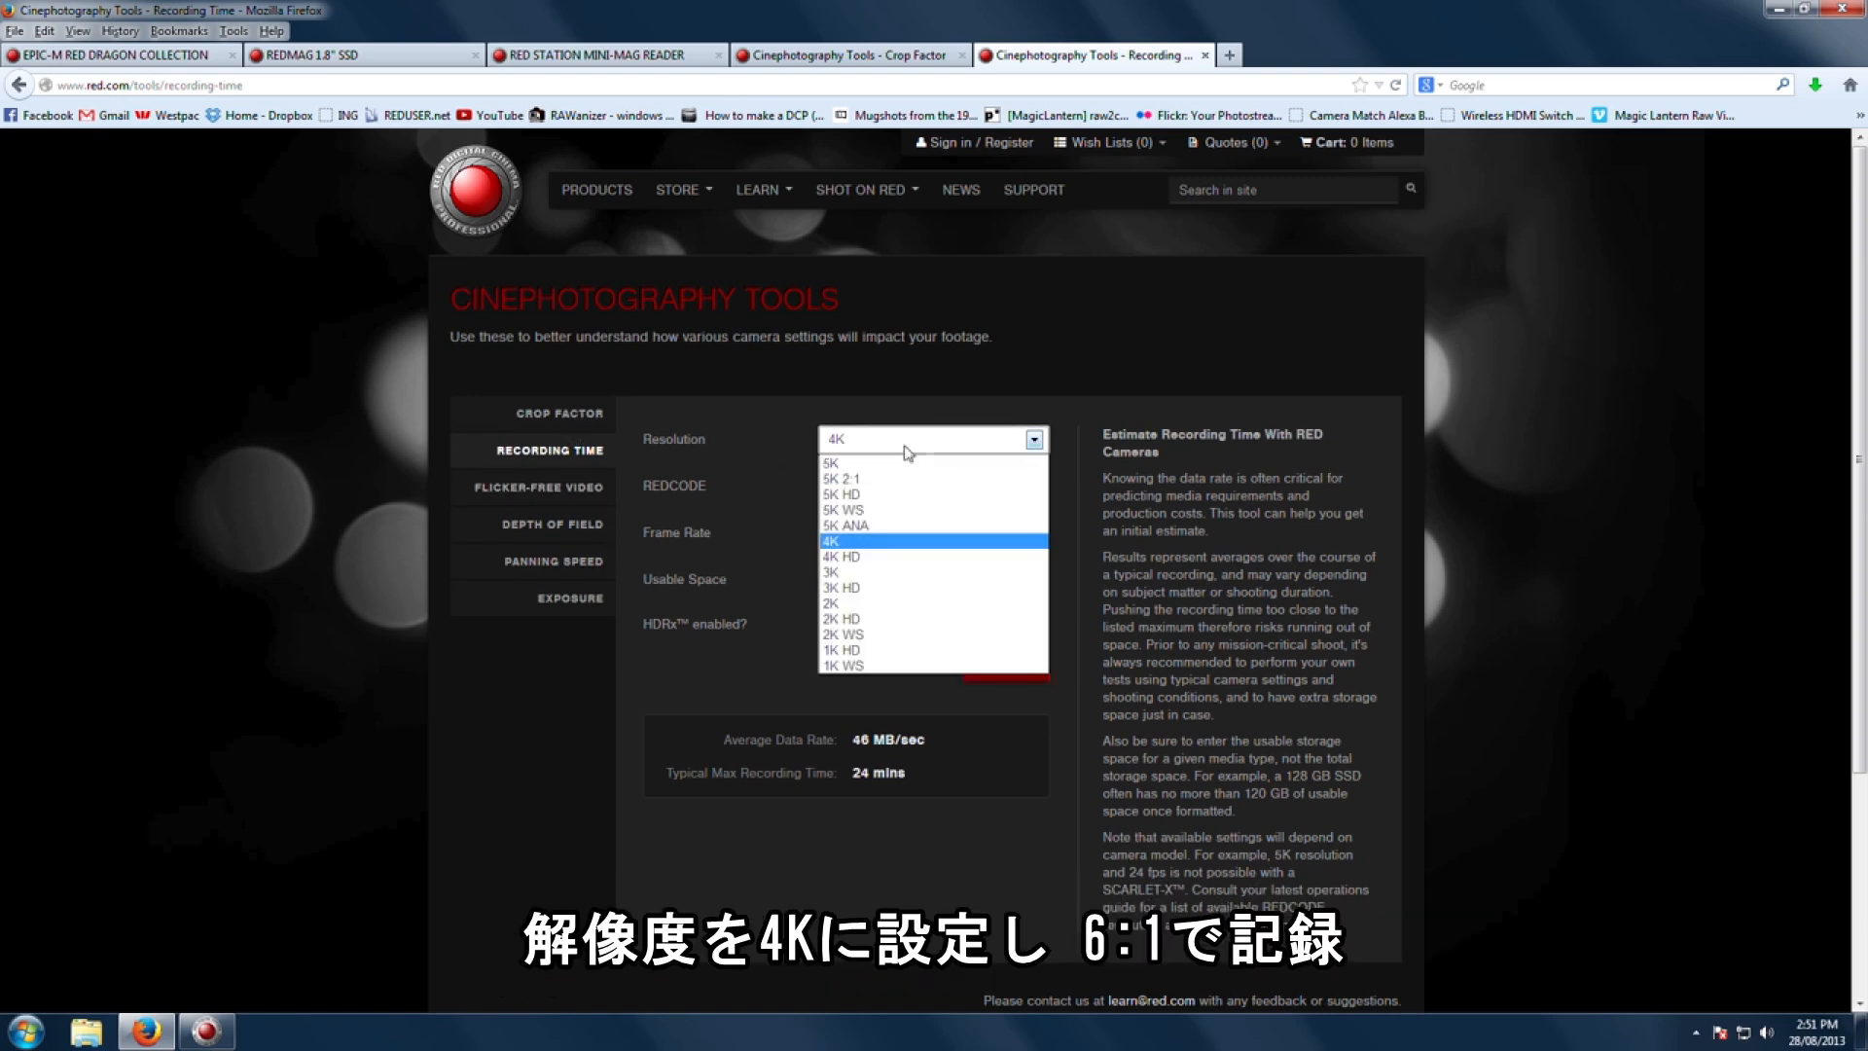
{"action": "left_click", "coordinate": [877, 448]}
{"action": "left_click", "coordinate": [845, 487]}
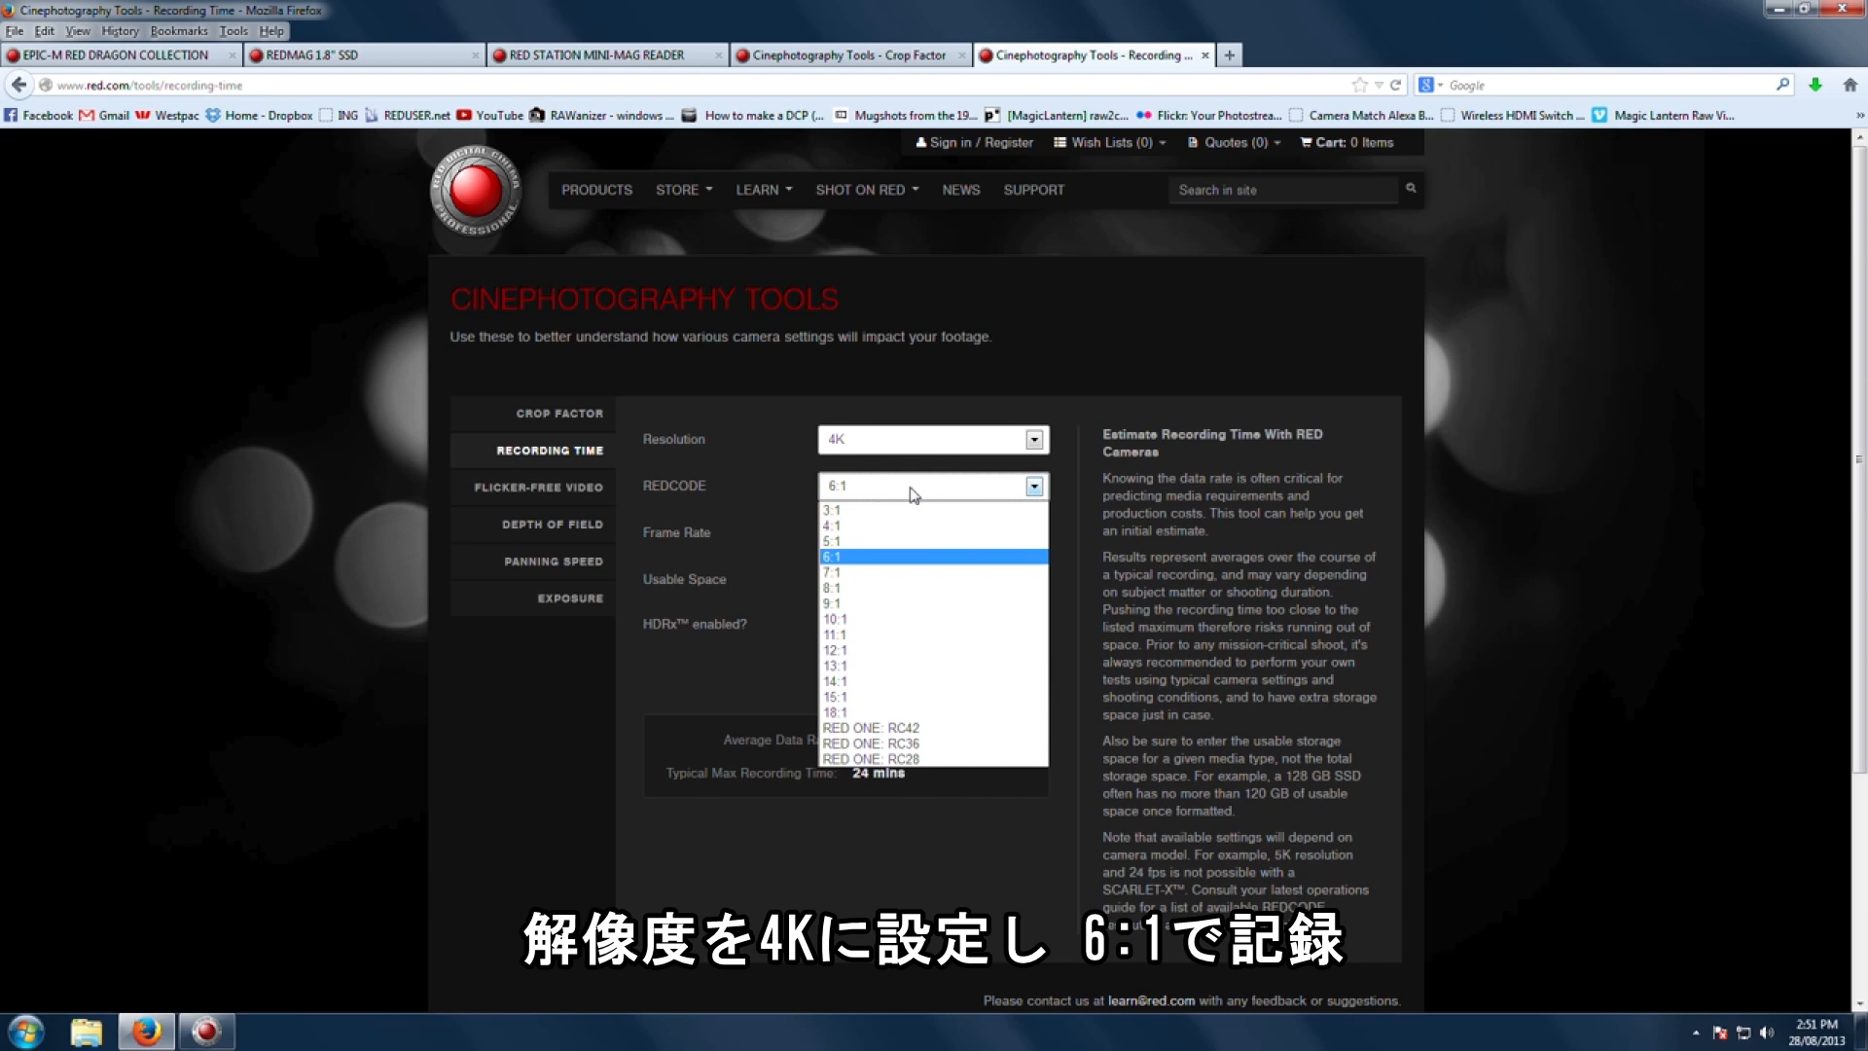
{"action": "left_click", "coordinate": [878, 559]}
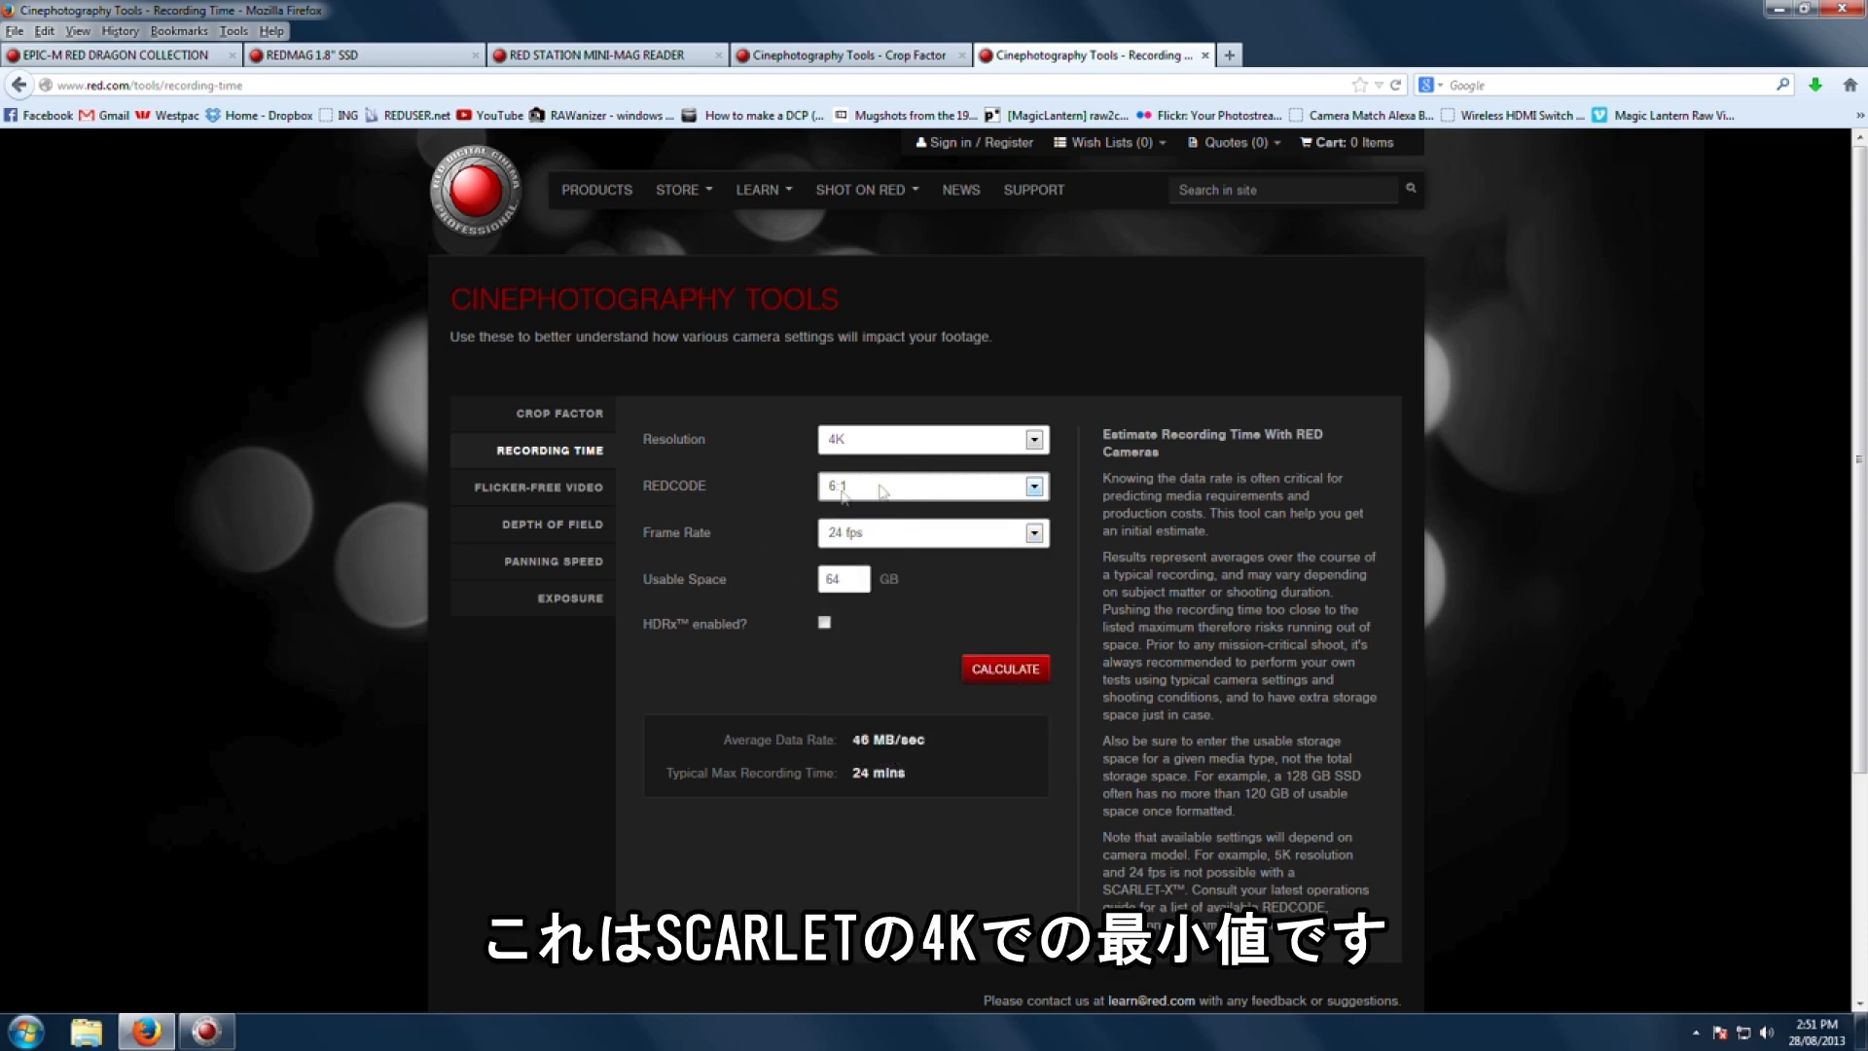
{"action": "left_click", "coordinate": [912, 541]}
{"action": "left_click", "coordinate": [912, 545]}
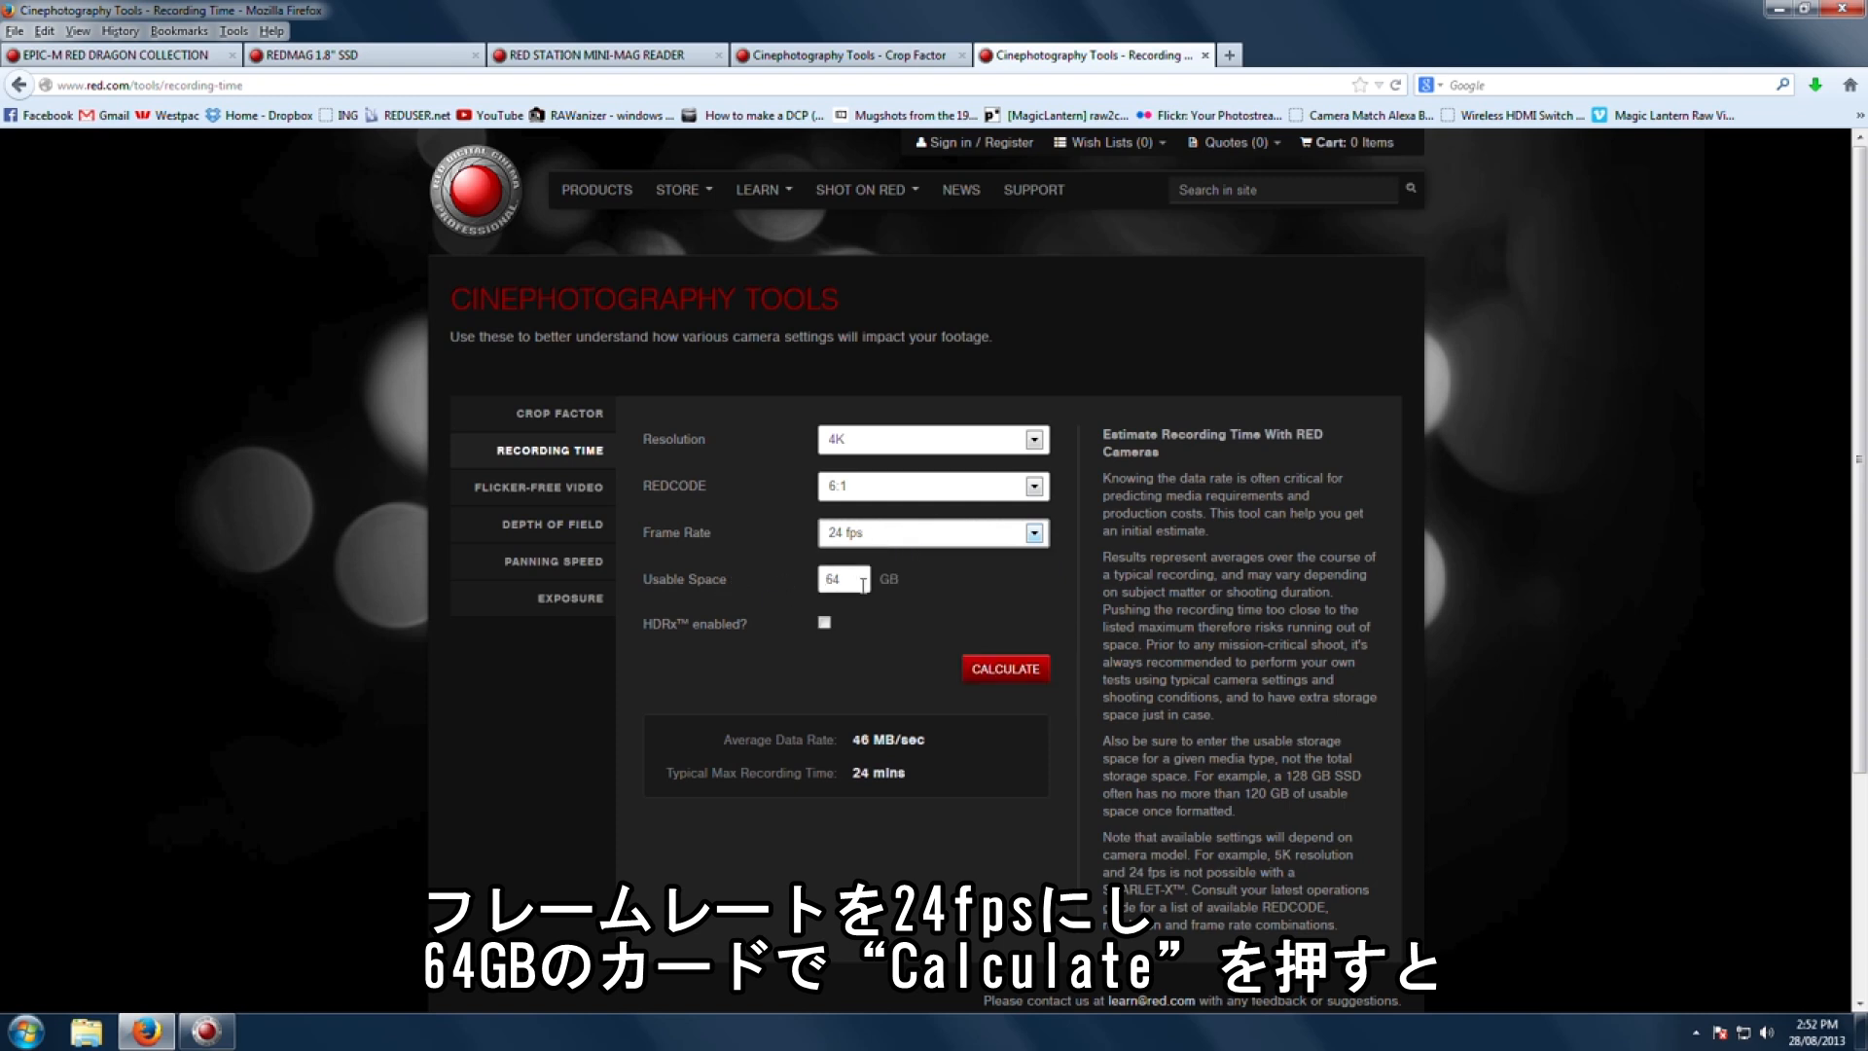
{"action": "left_click", "coordinate": [992, 671]}
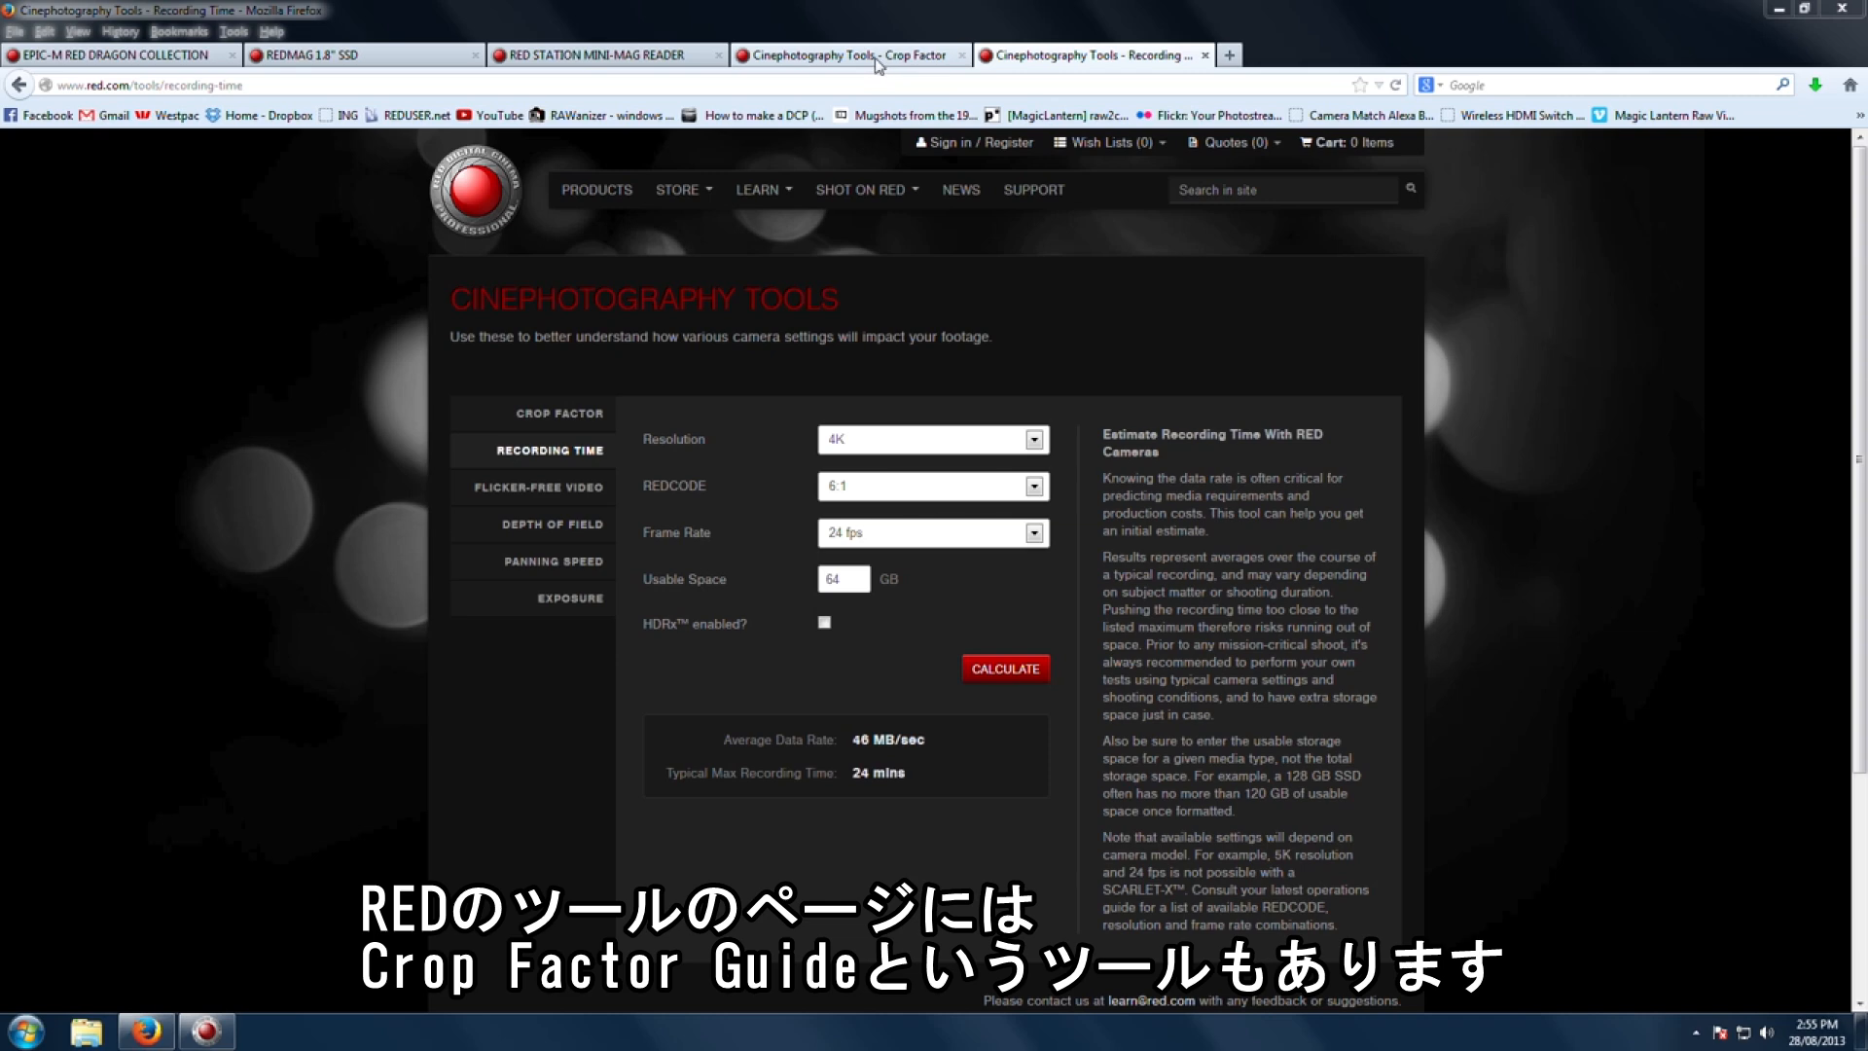
Step: Switch to the Crop Factor tool and calculate the crop factor for RED Mysterium-X at 4K with a 100 mm lens
{"action": "left_click", "coordinate": [878, 64]}
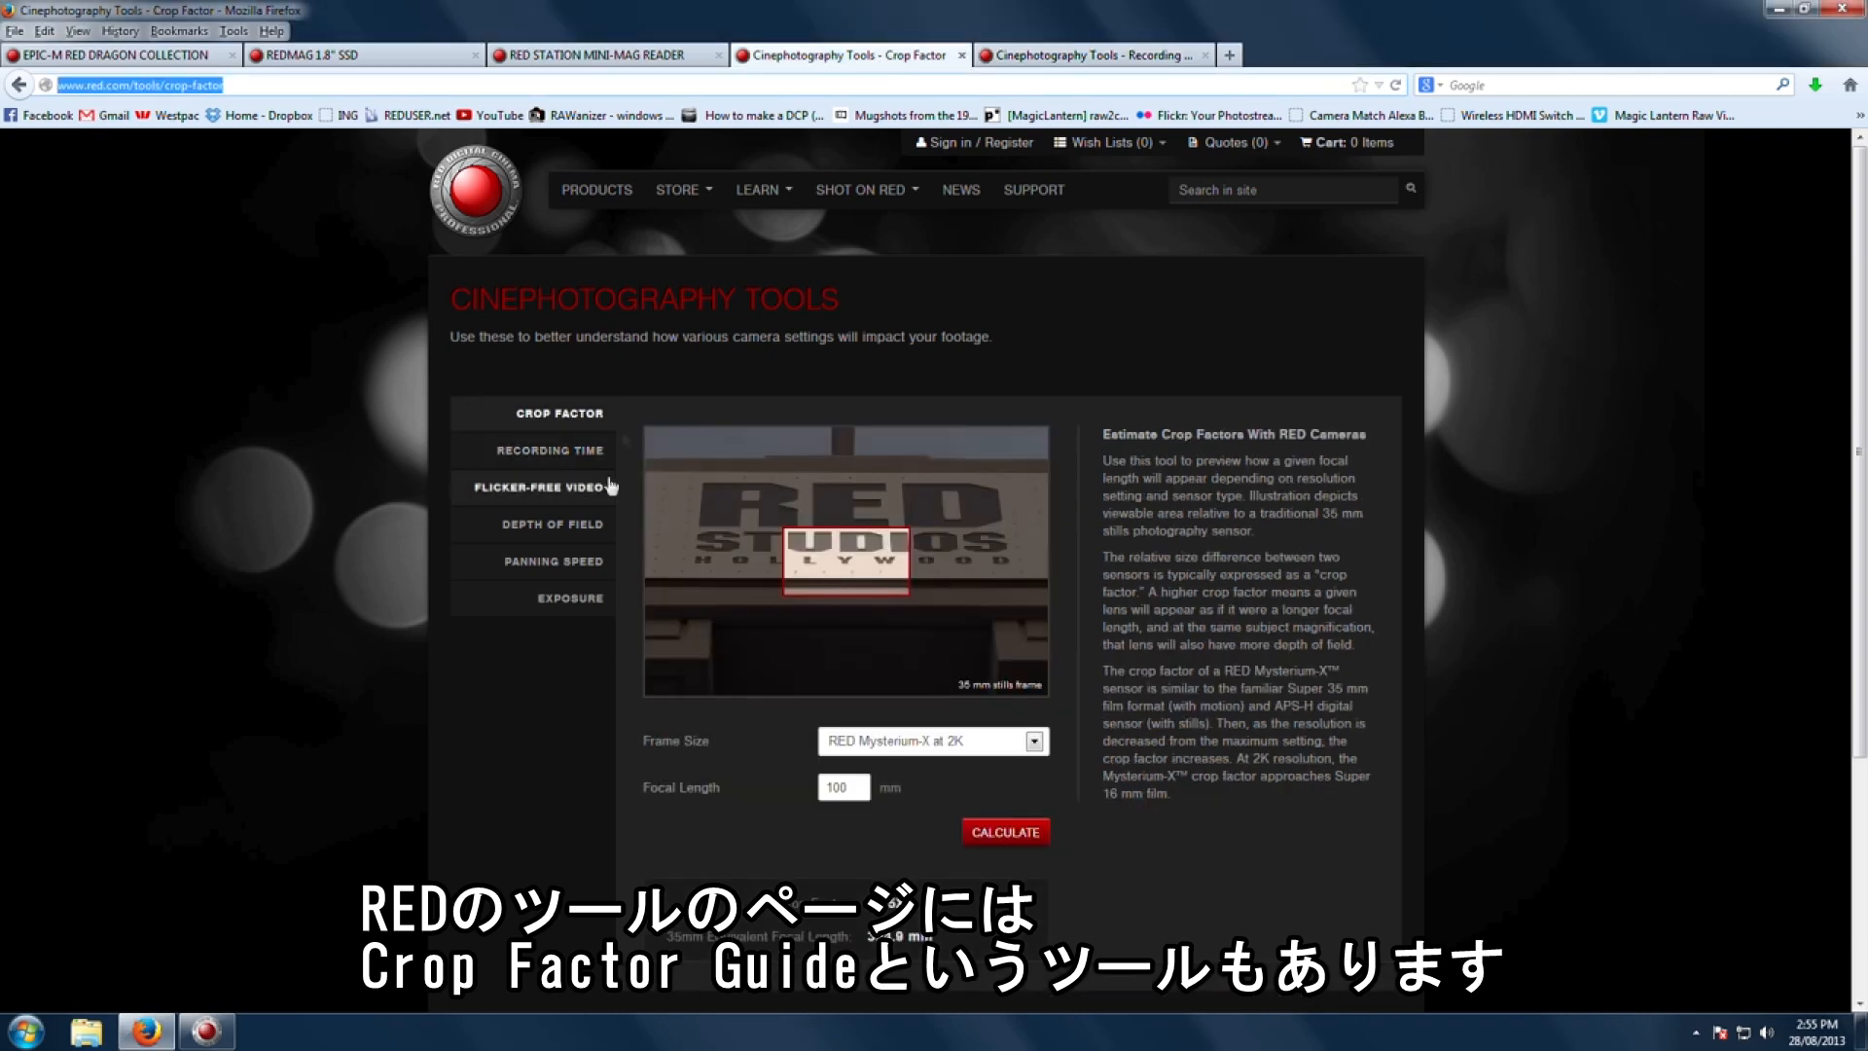
{"action": "left_click", "coordinate": [949, 743]}
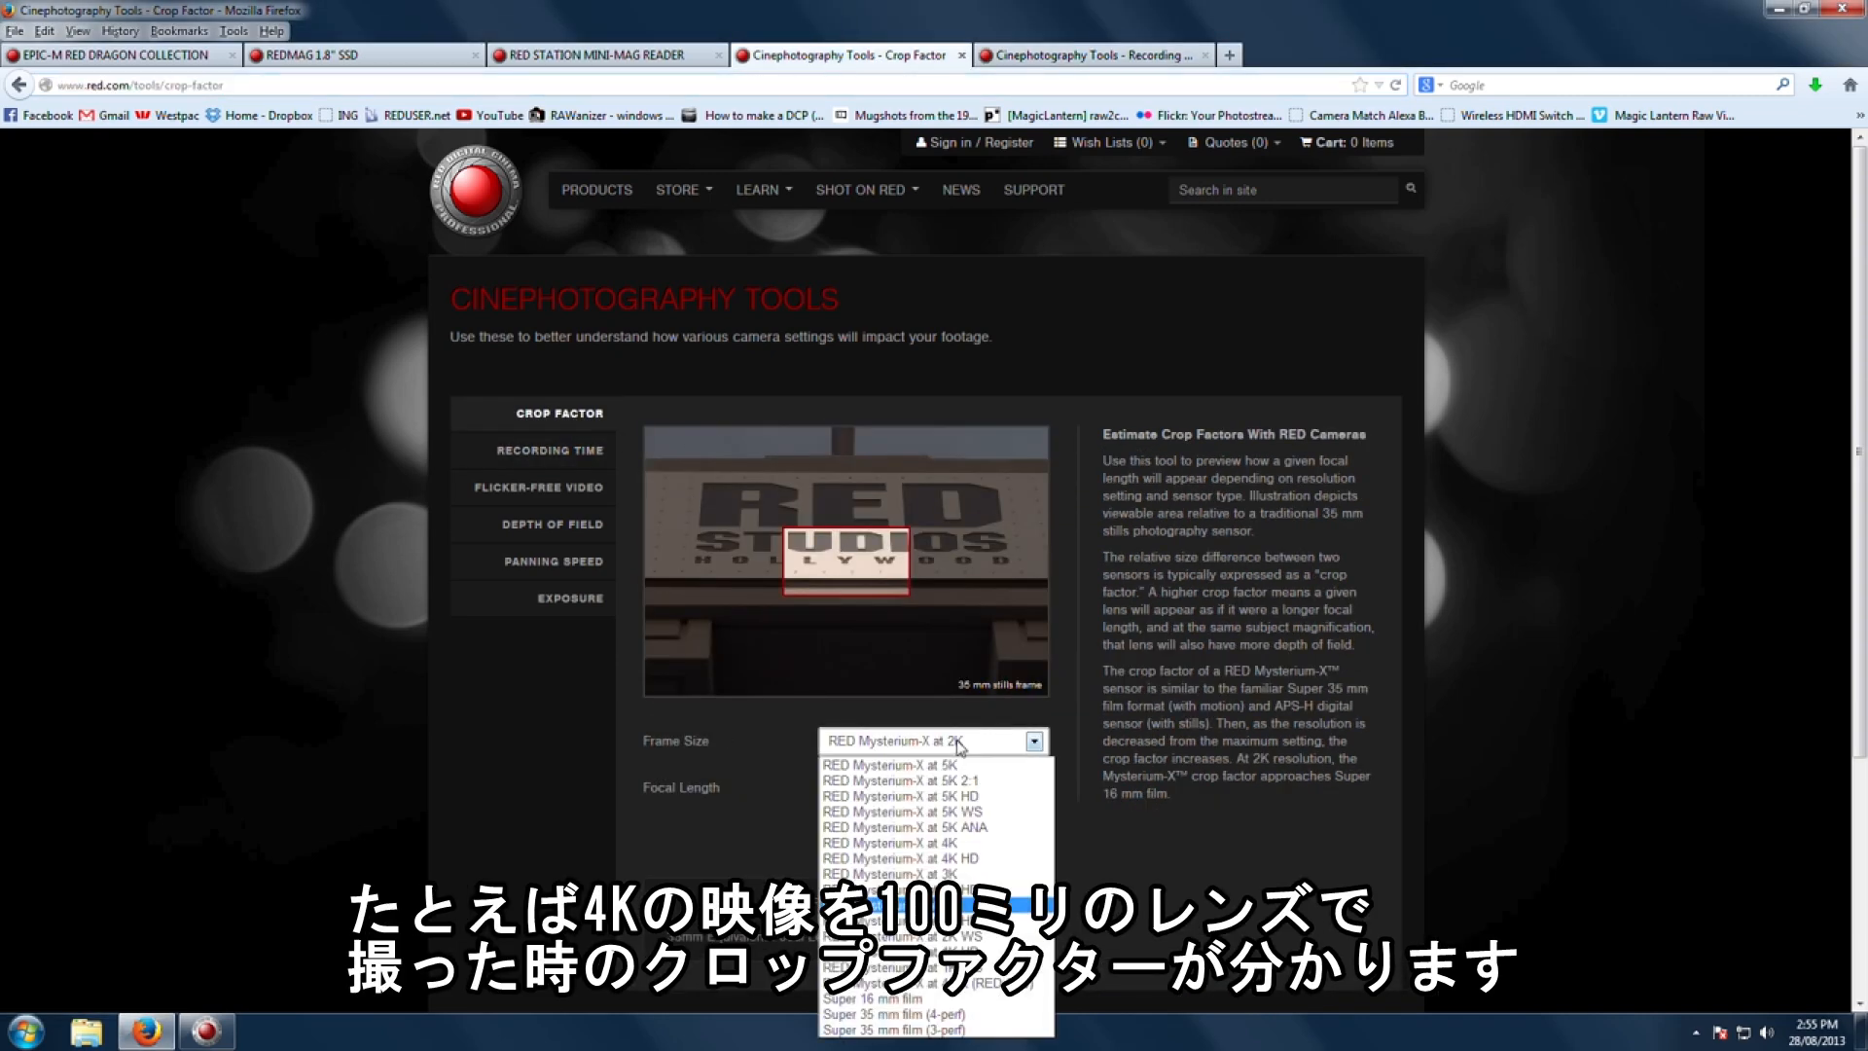
{"action": "left_click", "coordinate": [896, 843]}
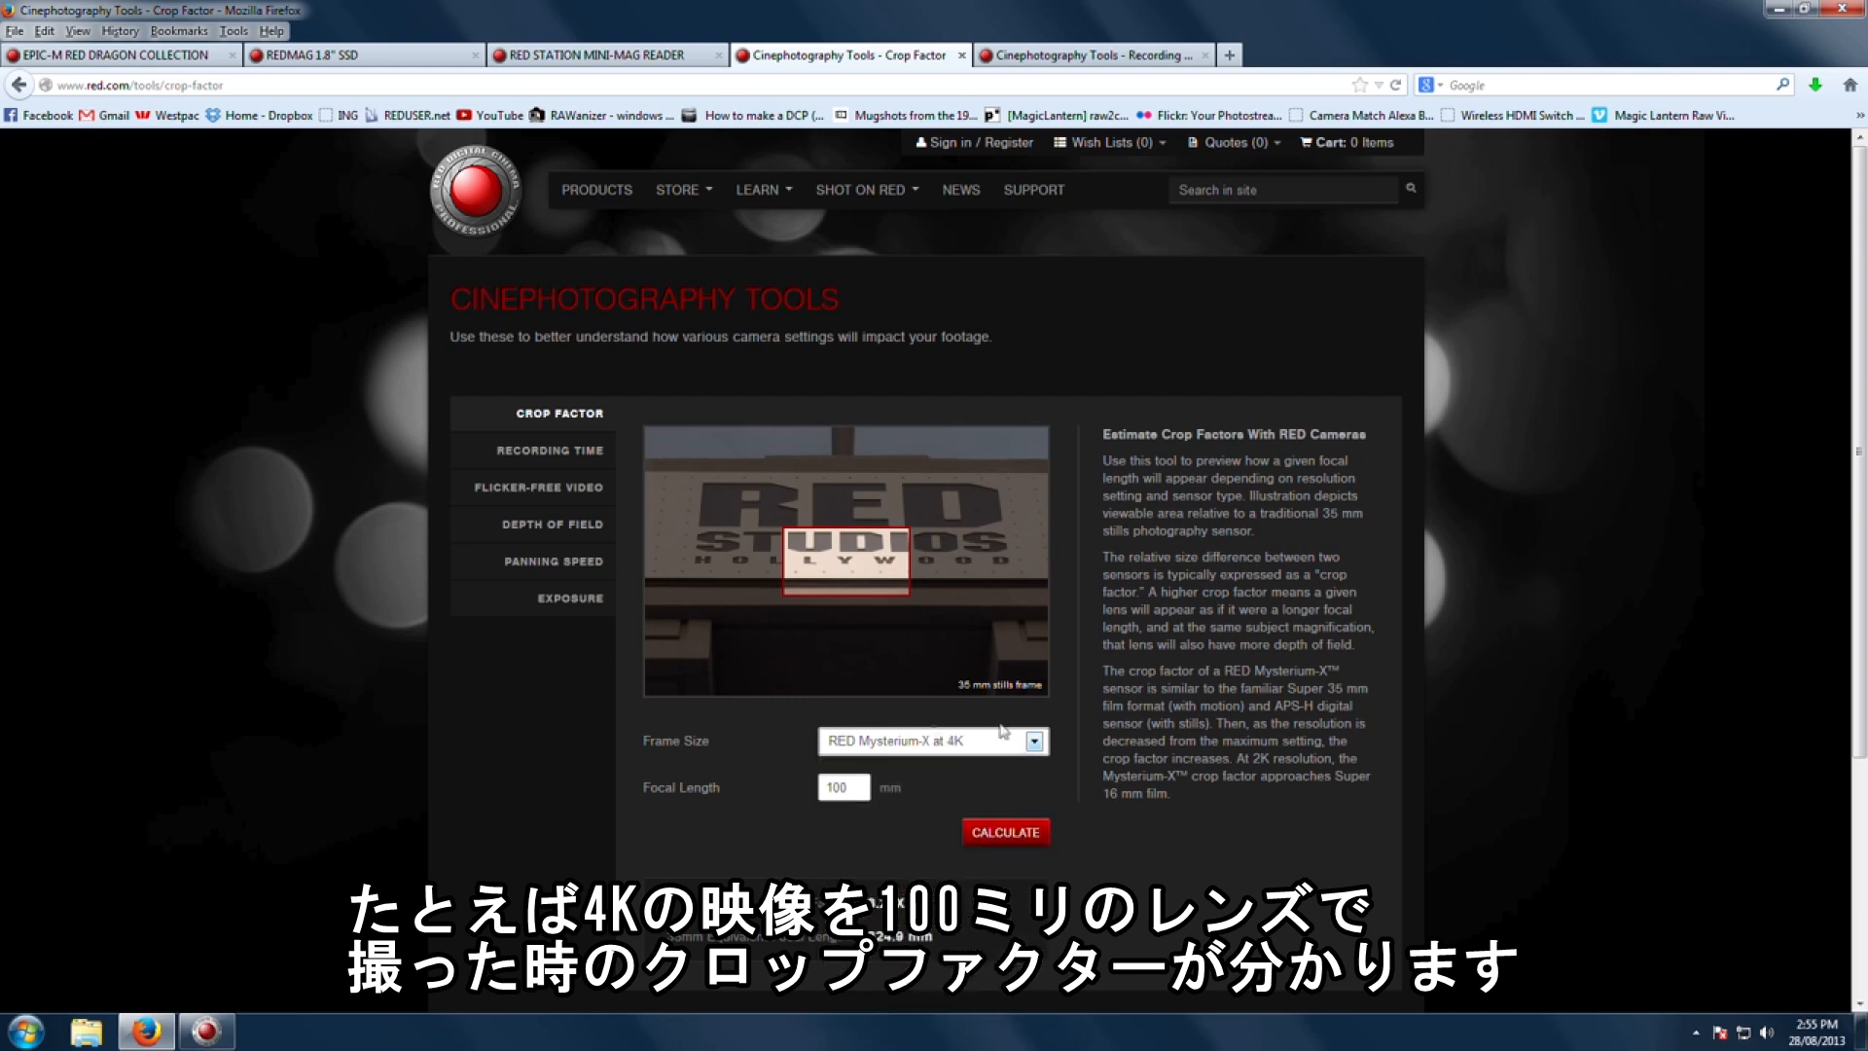
{"action": "left_click", "coordinate": [1010, 835]}
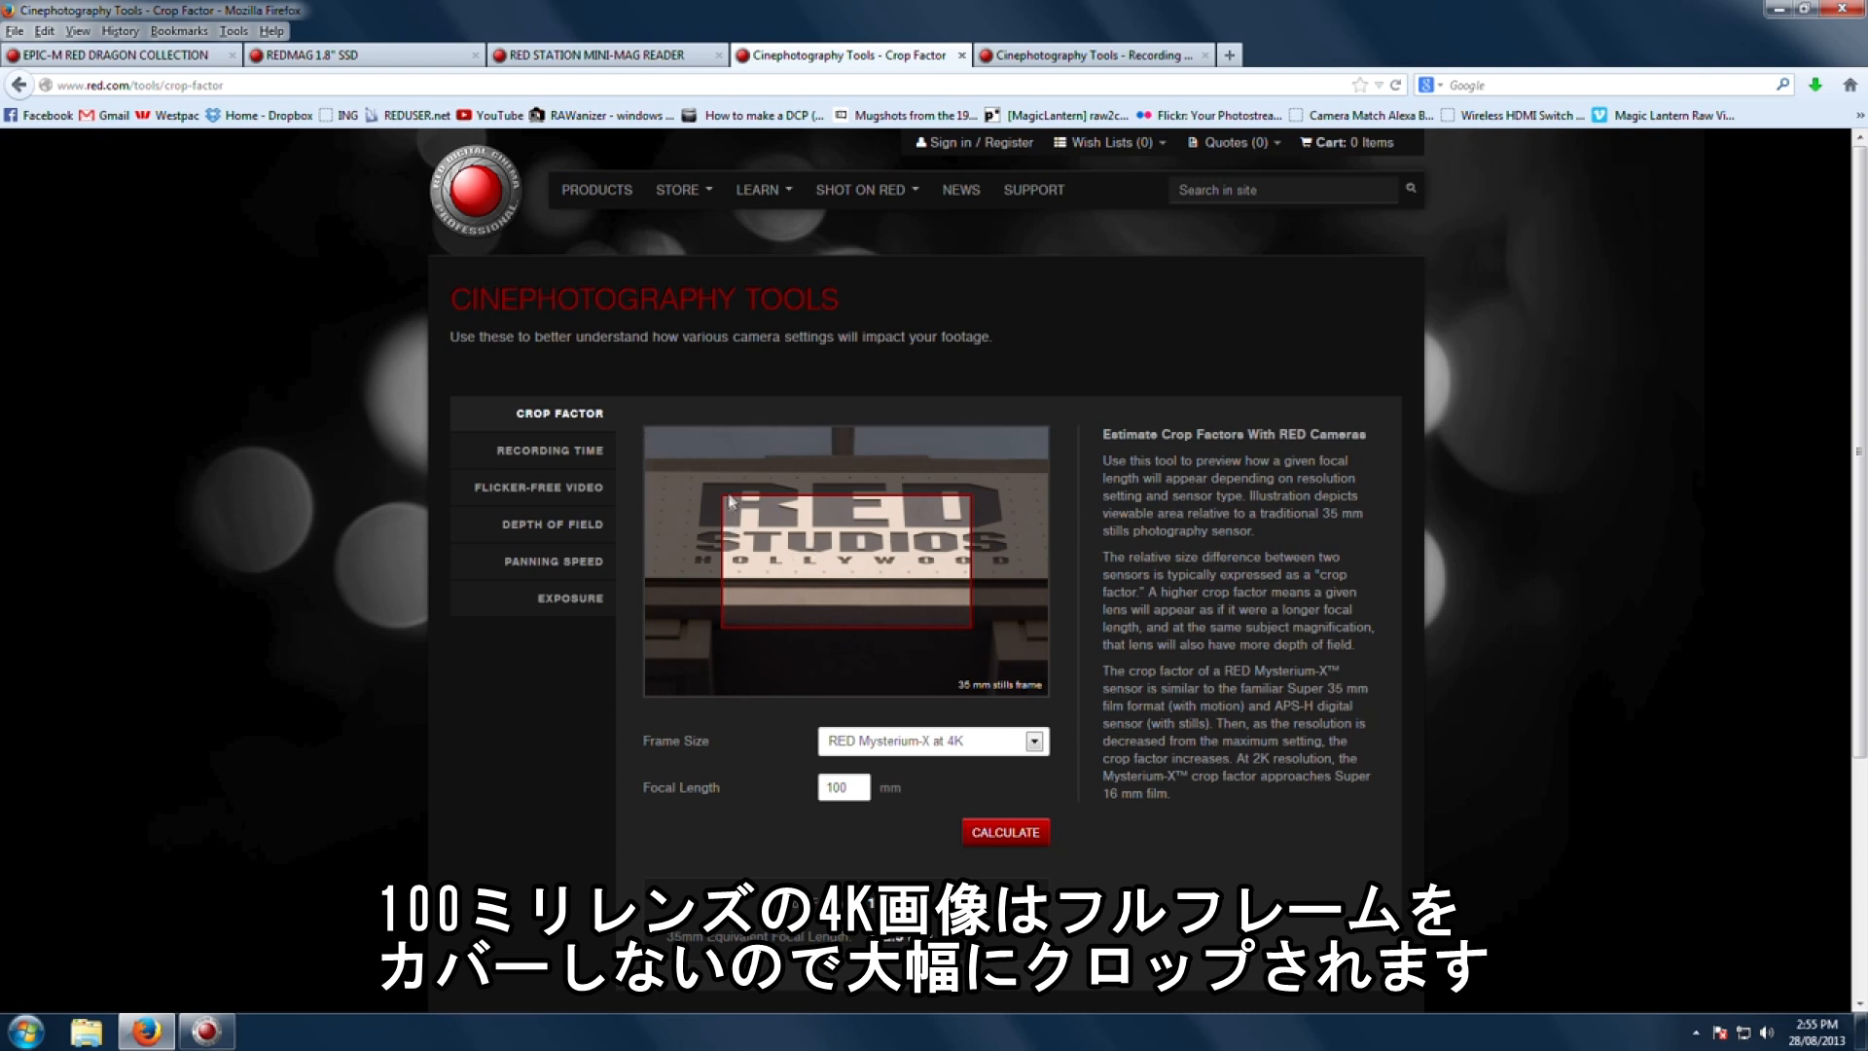
Step: Change the crop factor frame size to RED Mysterium-X at 2K
{"action": "left_click", "coordinate": [1035, 742]}
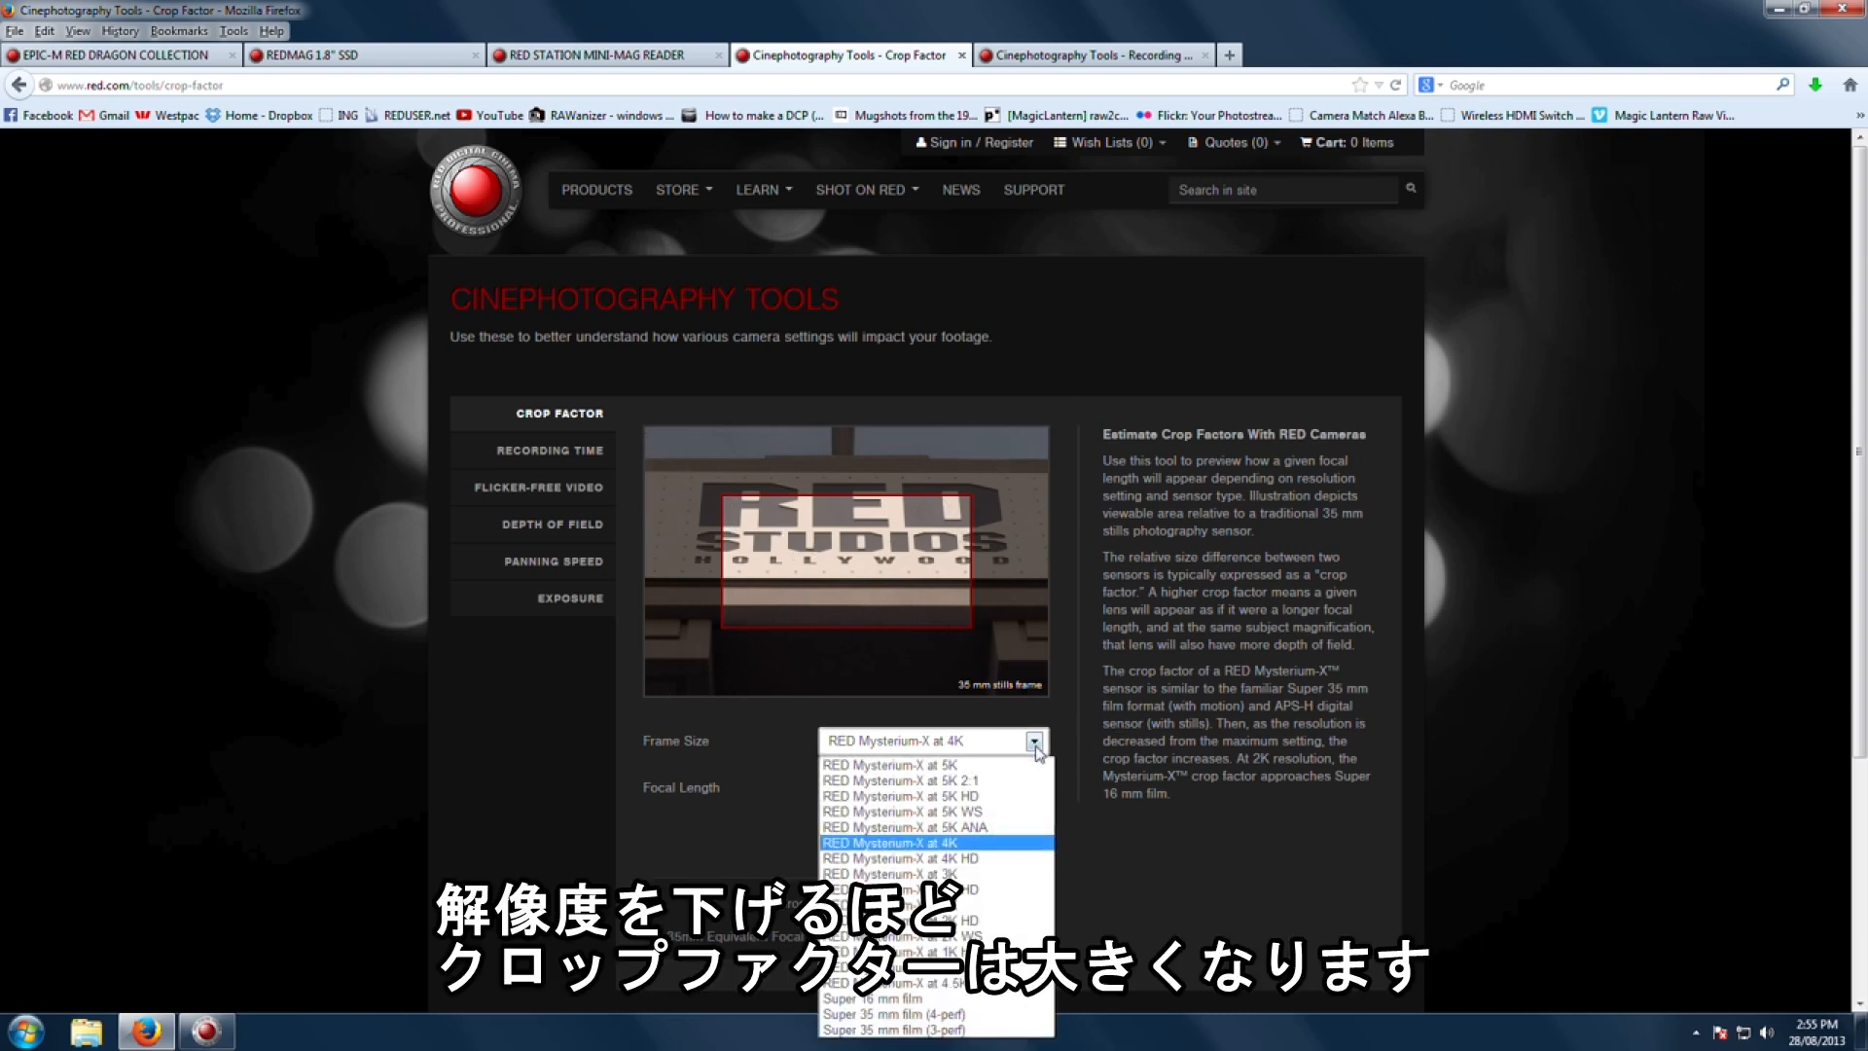
{"action": "left_click", "coordinate": [998, 907]}
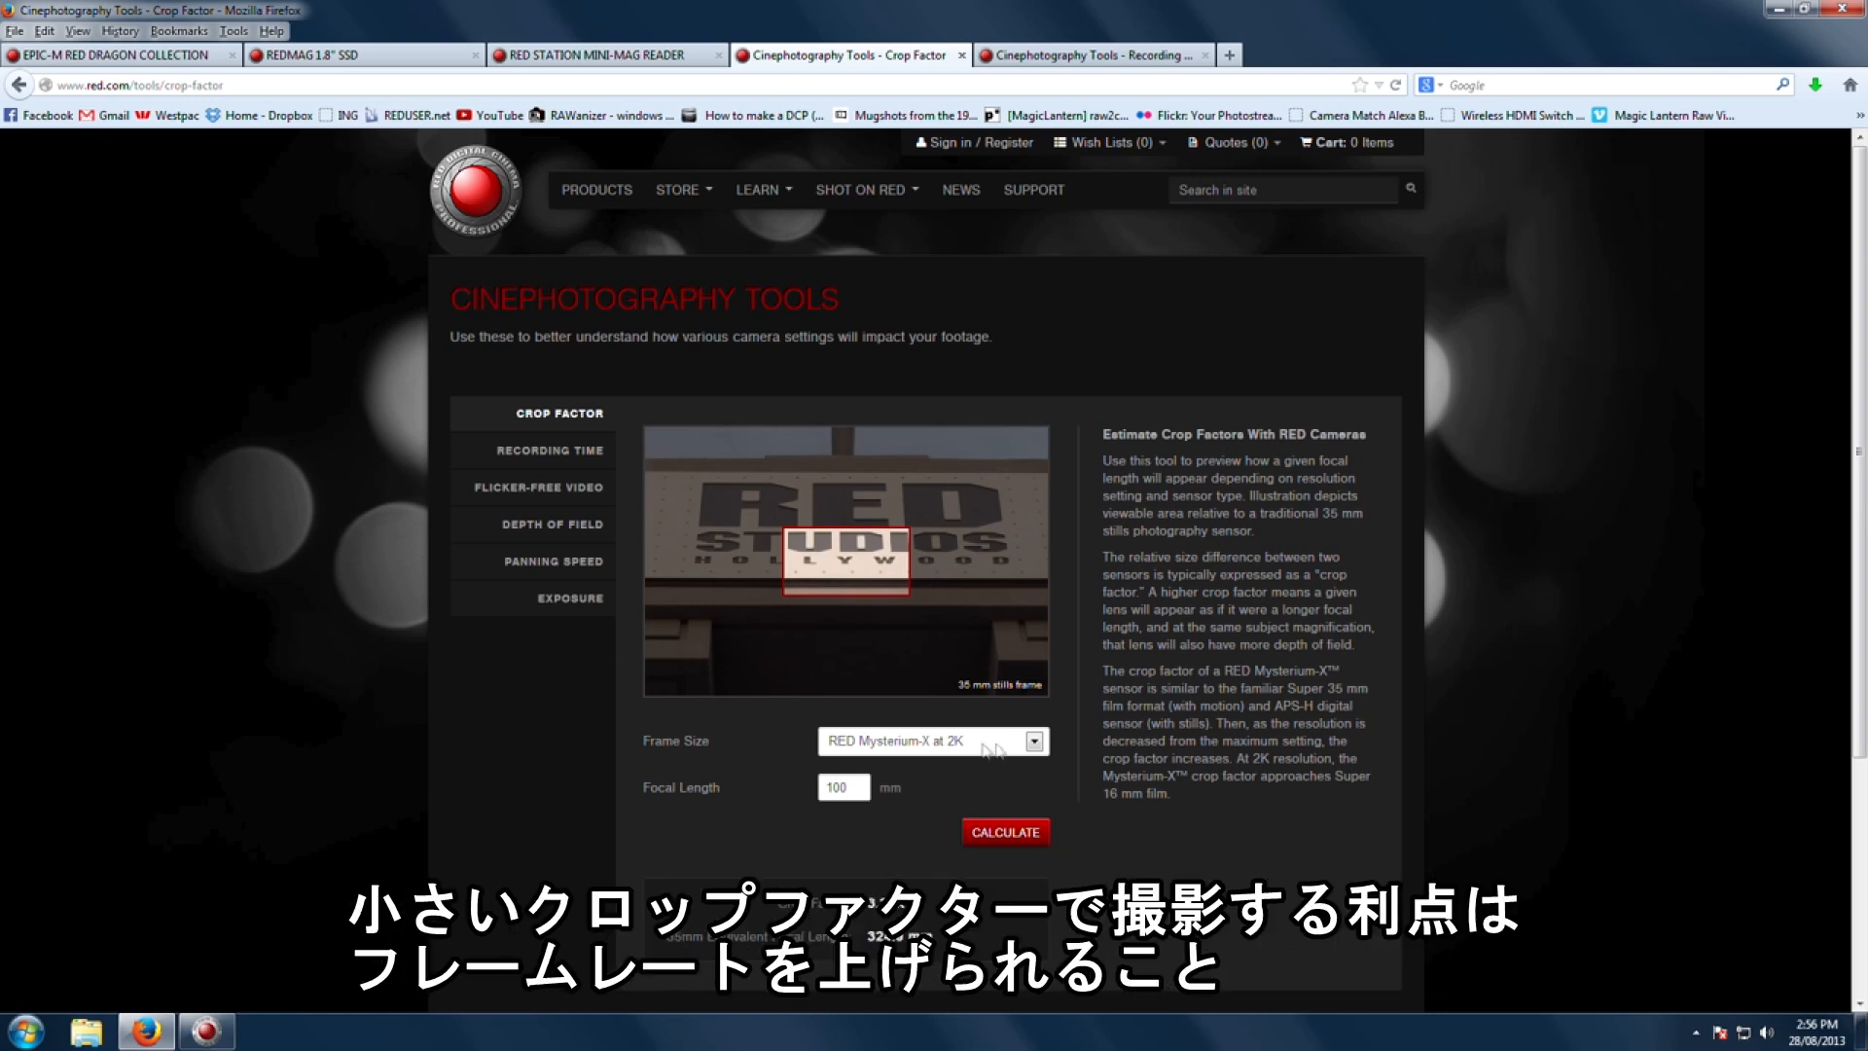
{"action": "left_click", "coordinate": [1035, 744]}
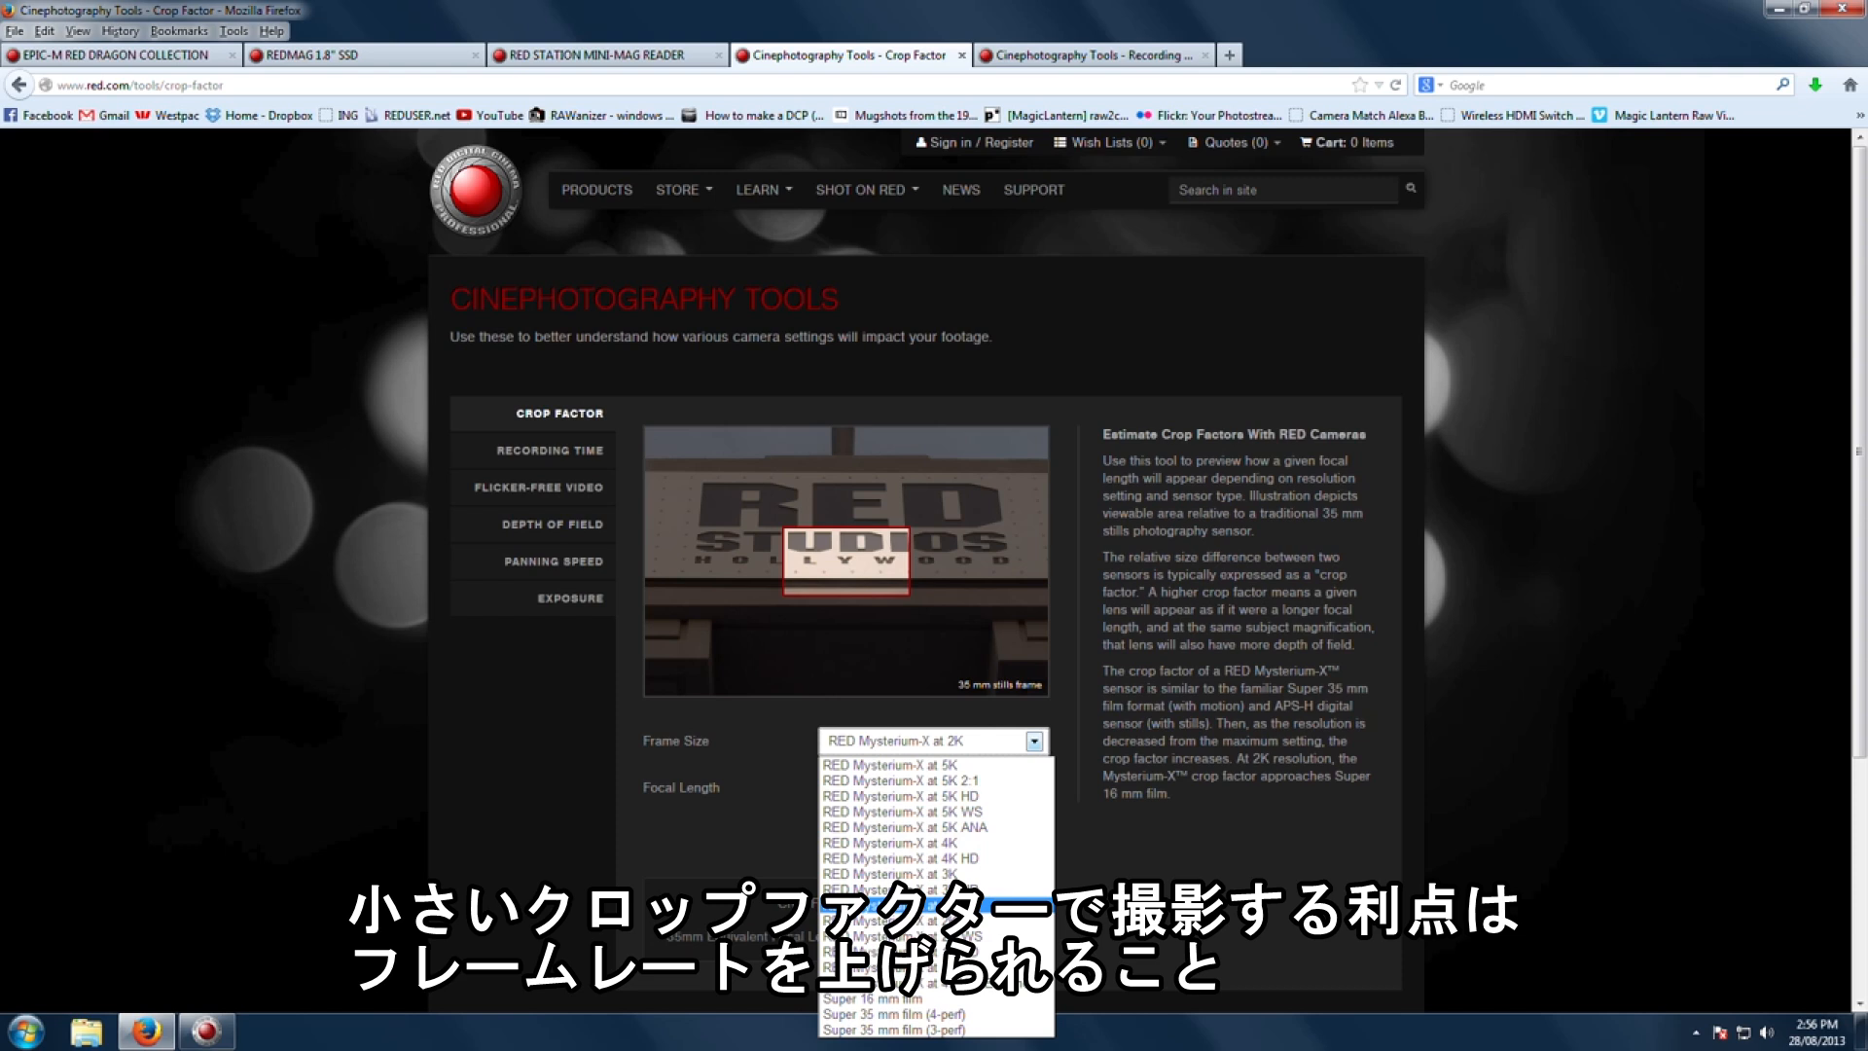
{"action": "left_click", "coordinate": [993, 905]}
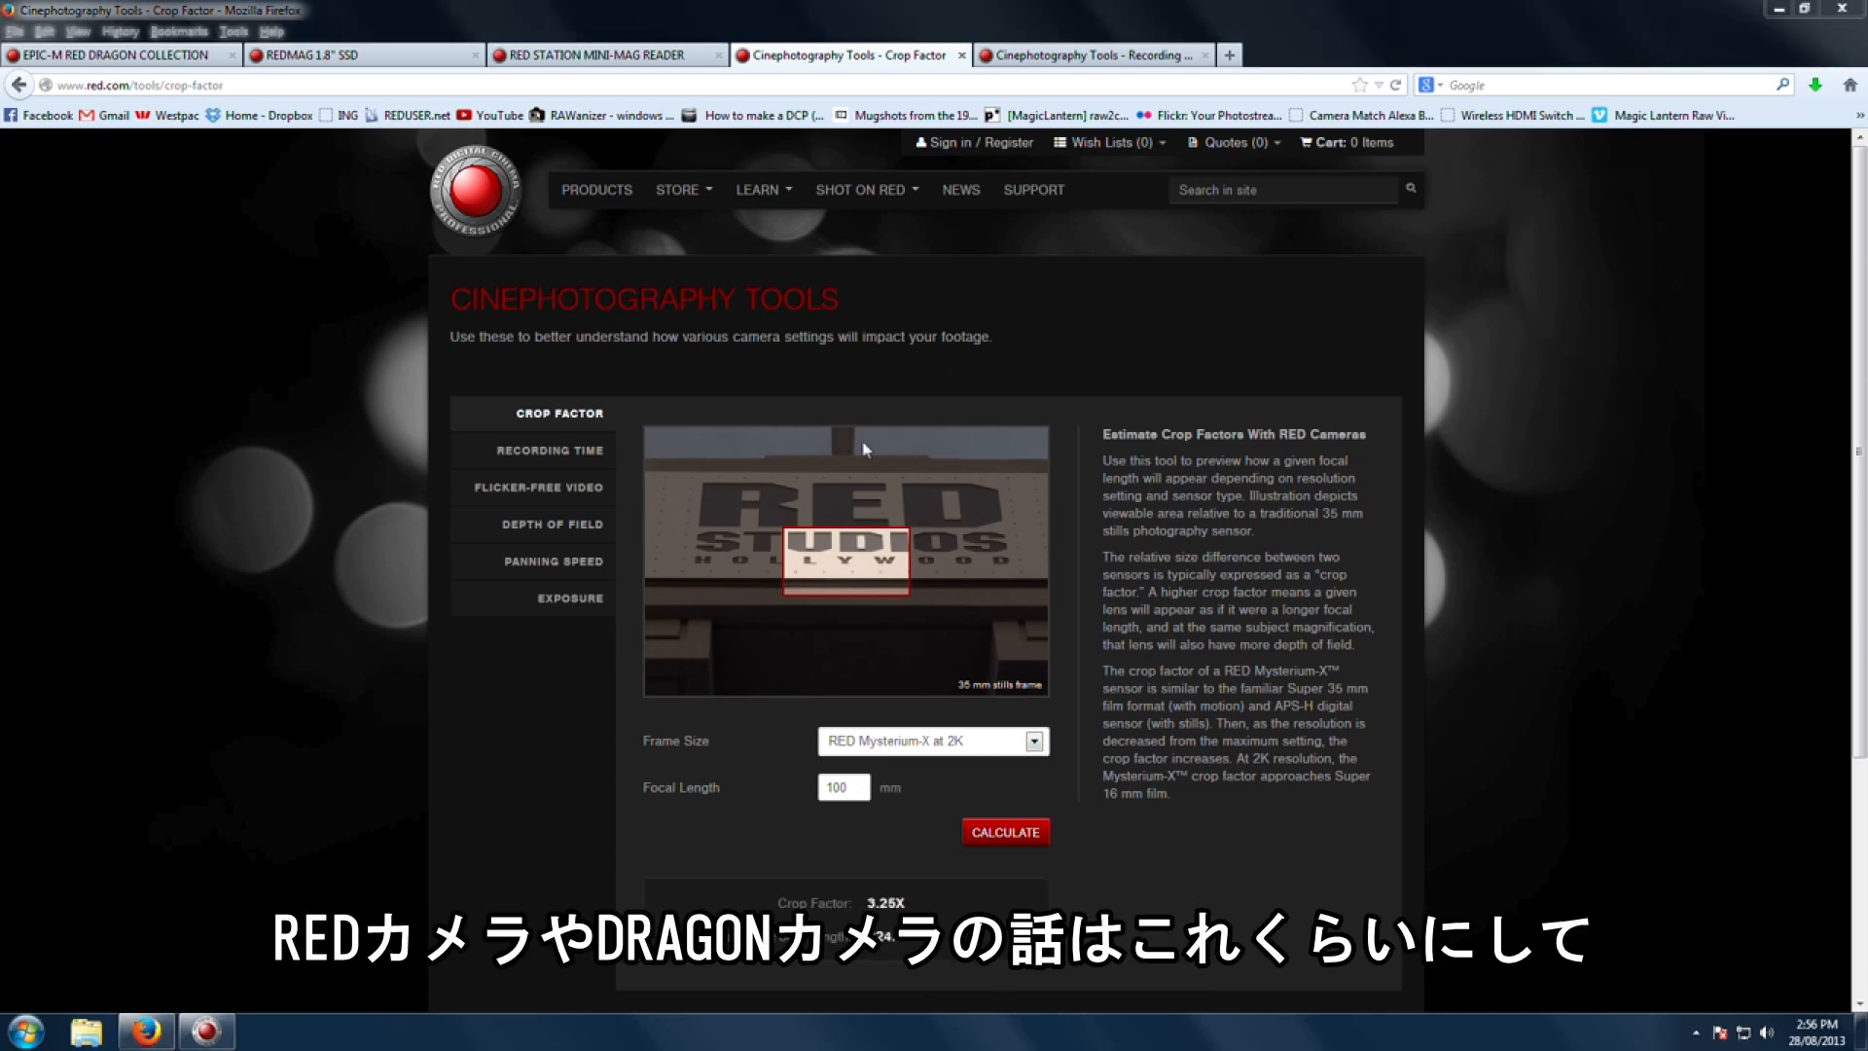
Step: Open the RED support page from the EPIC-M RED DRAGON tab and go to the REDCINE-X PRO release download
{"action": "left_click", "coordinate": [124, 58]}
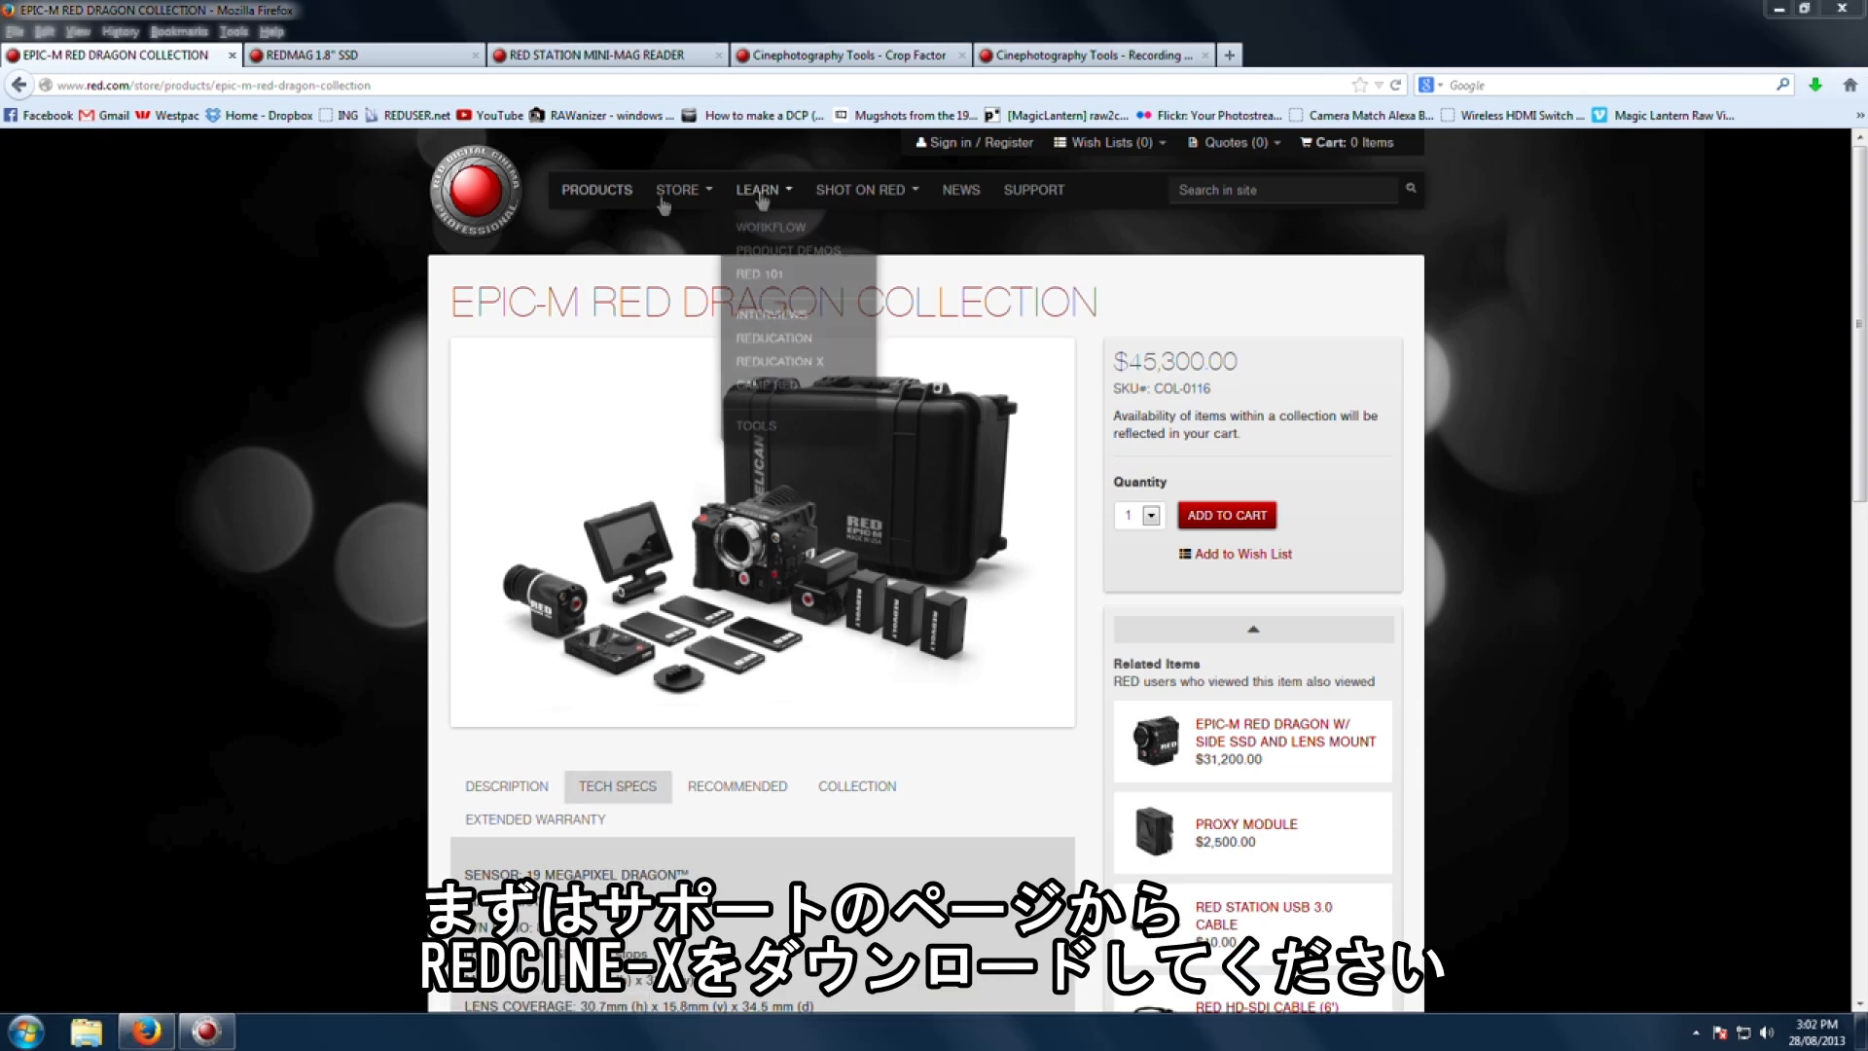
{"action": "left_click", "coordinate": [1035, 195]}
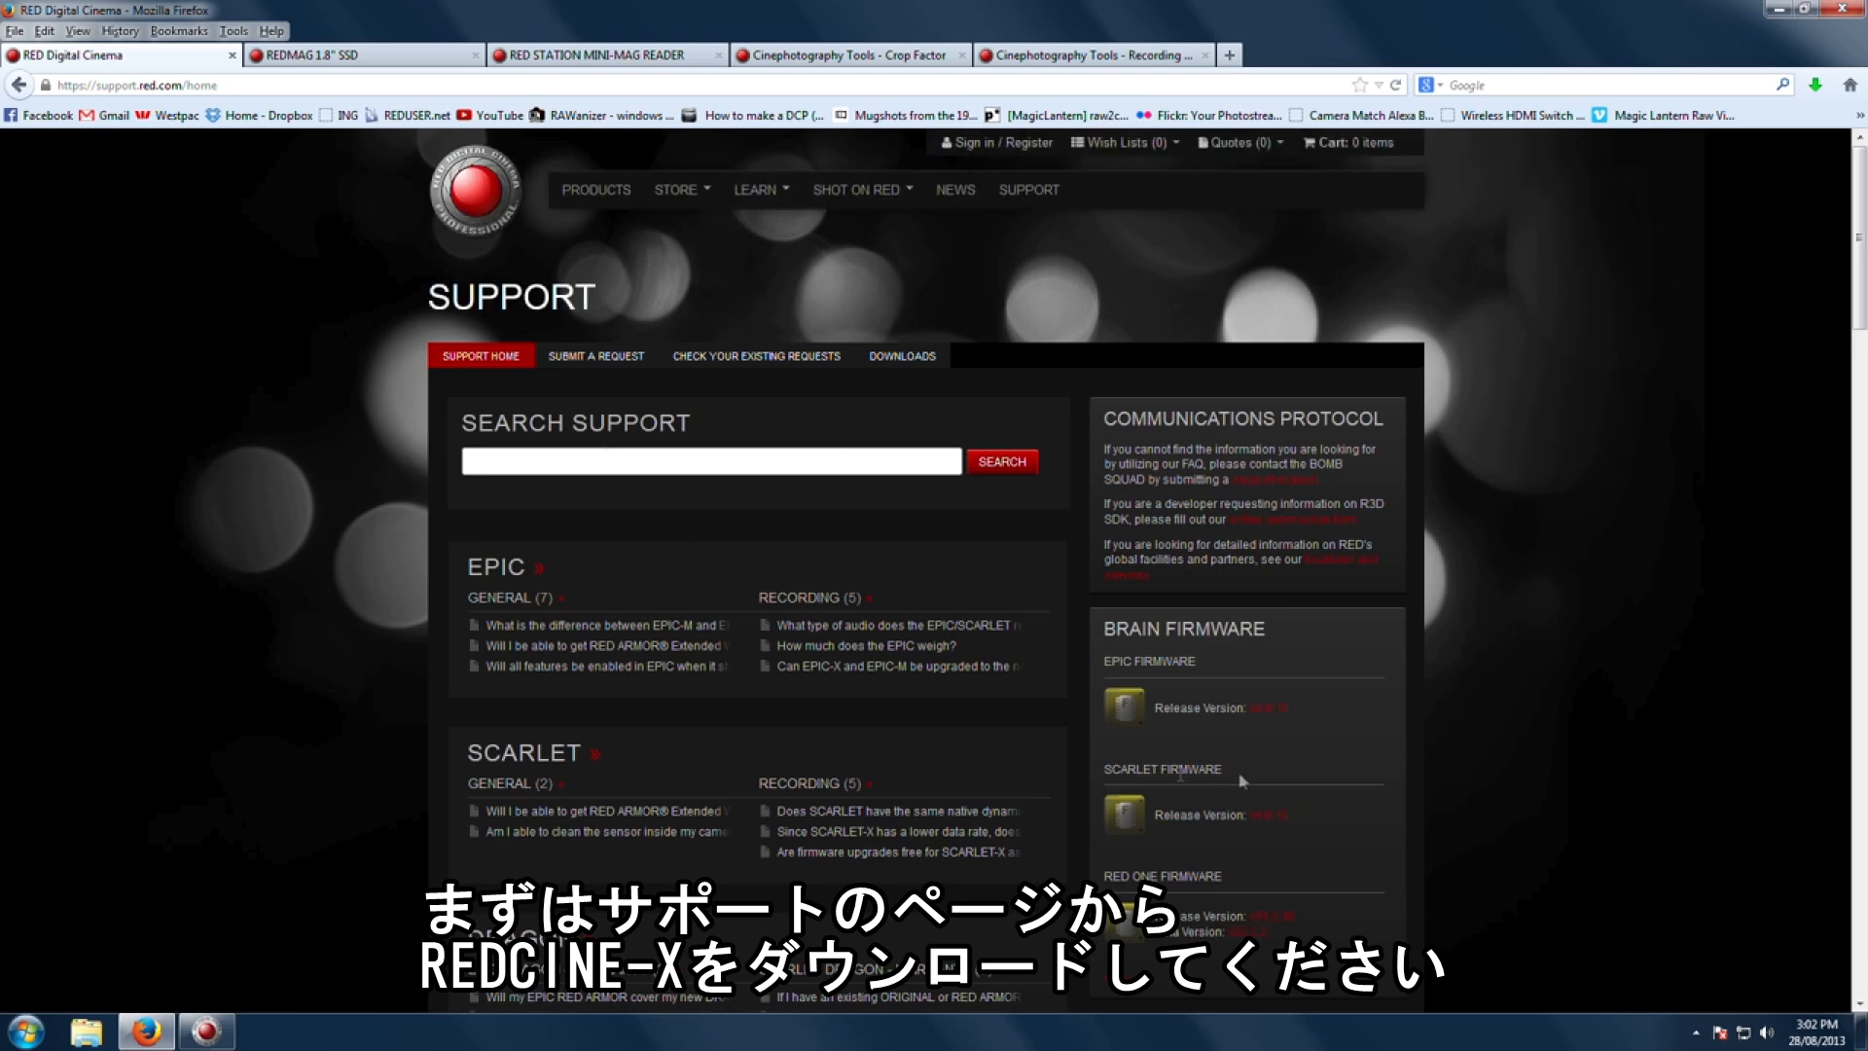
{"action": "scroll", "coordinate": [1253, 772], "scroll_direction": "down", "scroll_amount": 5}
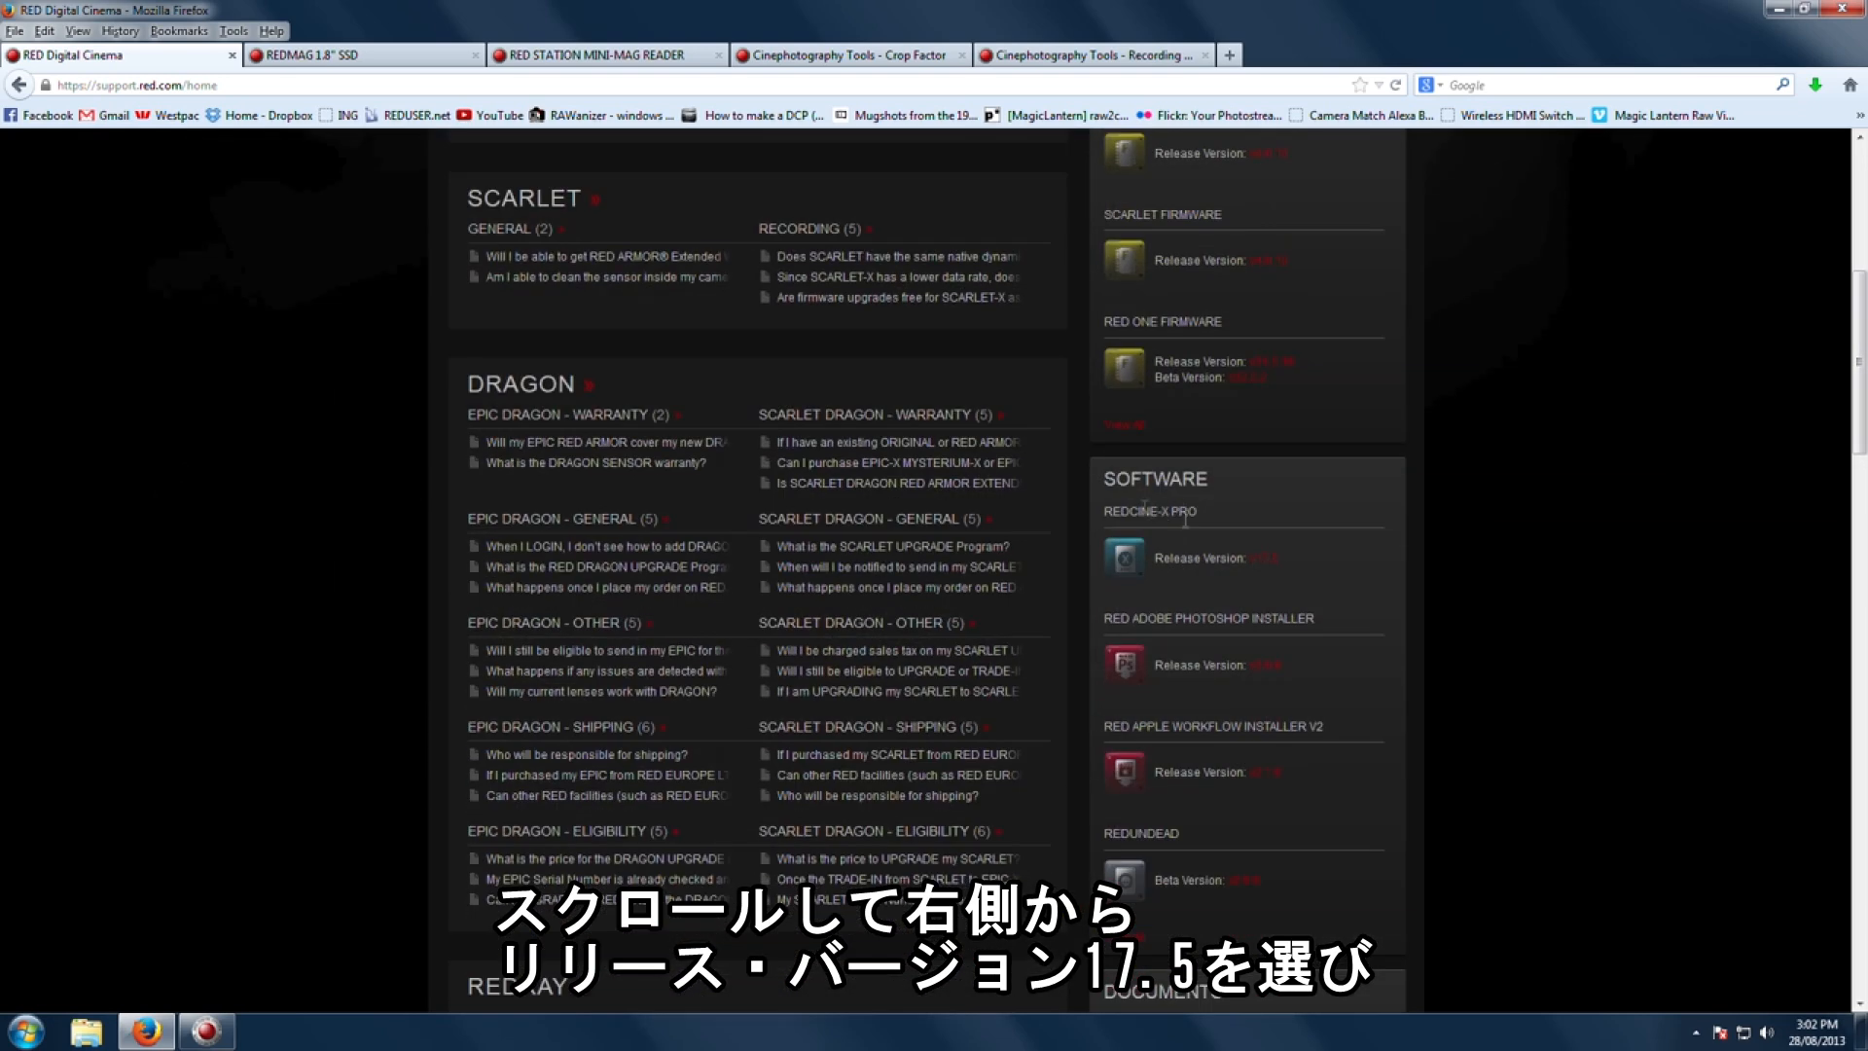
{"action": "left_click", "coordinate": [1264, 561]}
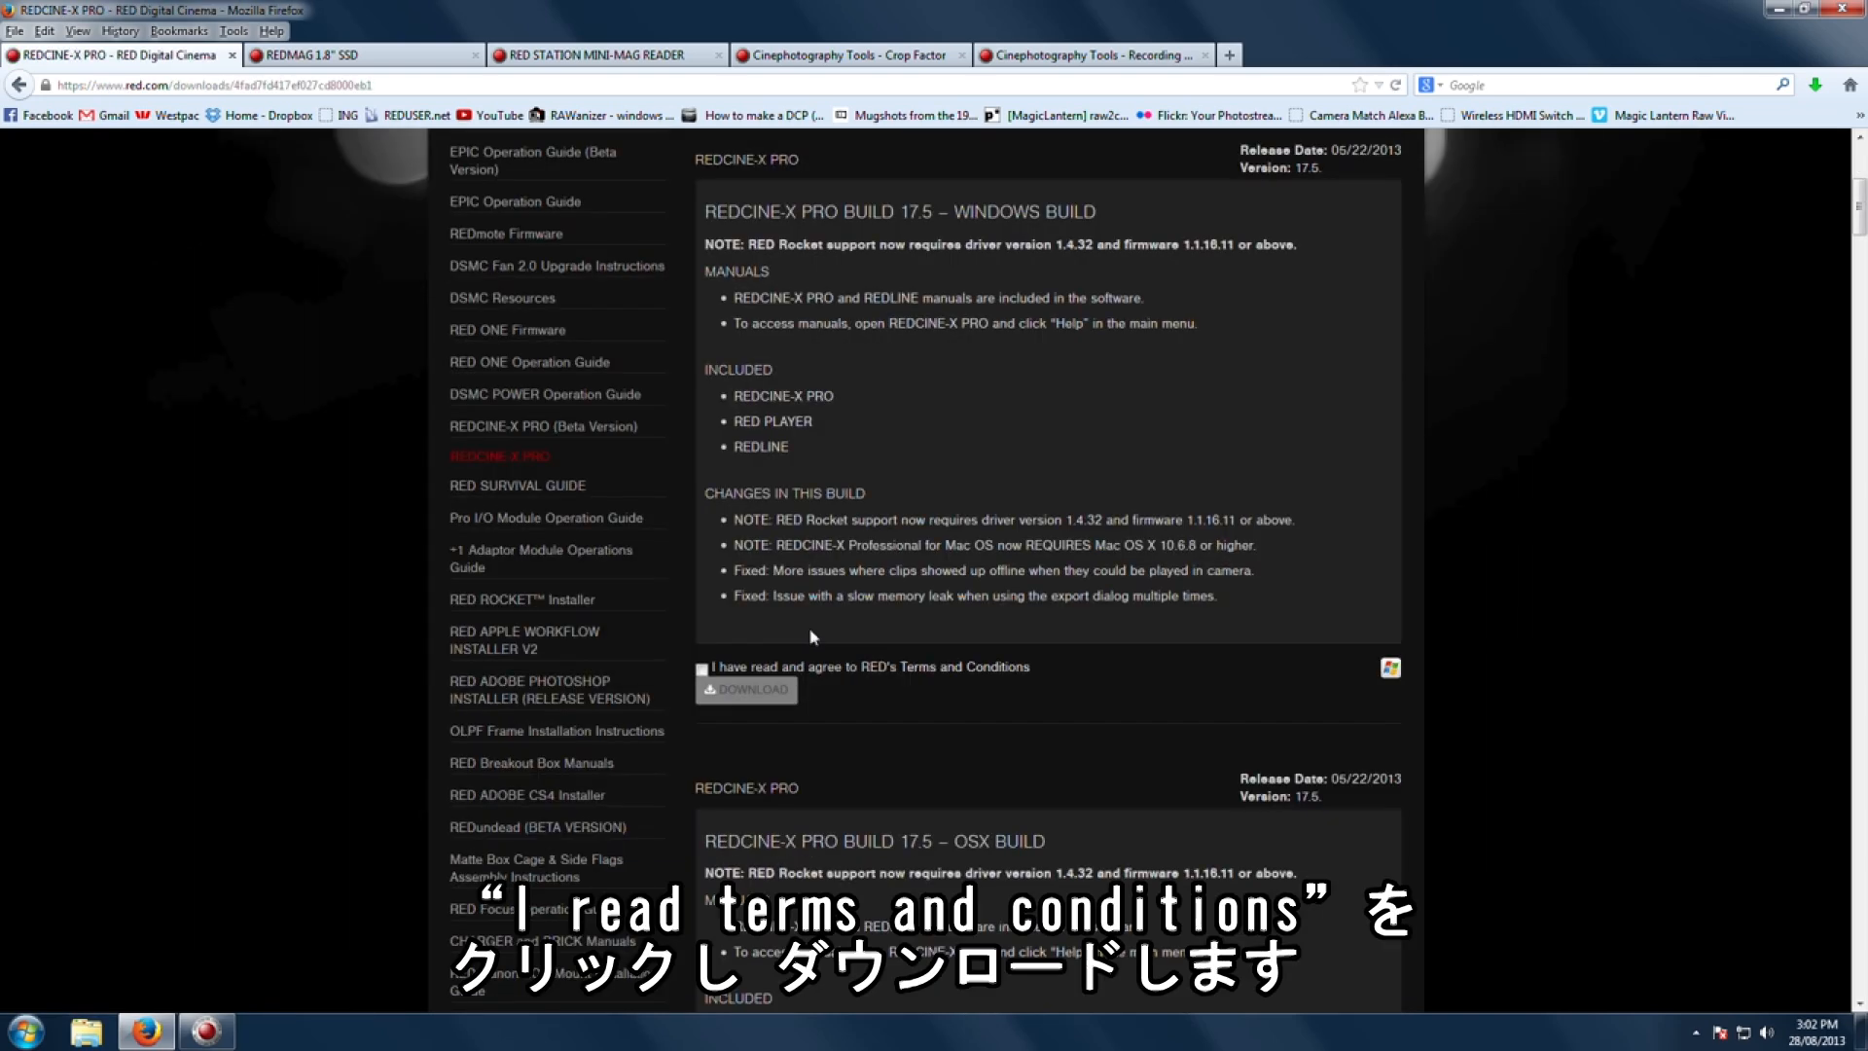
Step: Accept RED's Terms and Conditions and download REDCINE-X PRO Build 17.5 for Windows
{"action": "scroll", "coordinate": [1265, 568], "scroll_direction": "down", "scroll_amount": 5}
{"action": "left_click", "coordinate": [701, 669]}
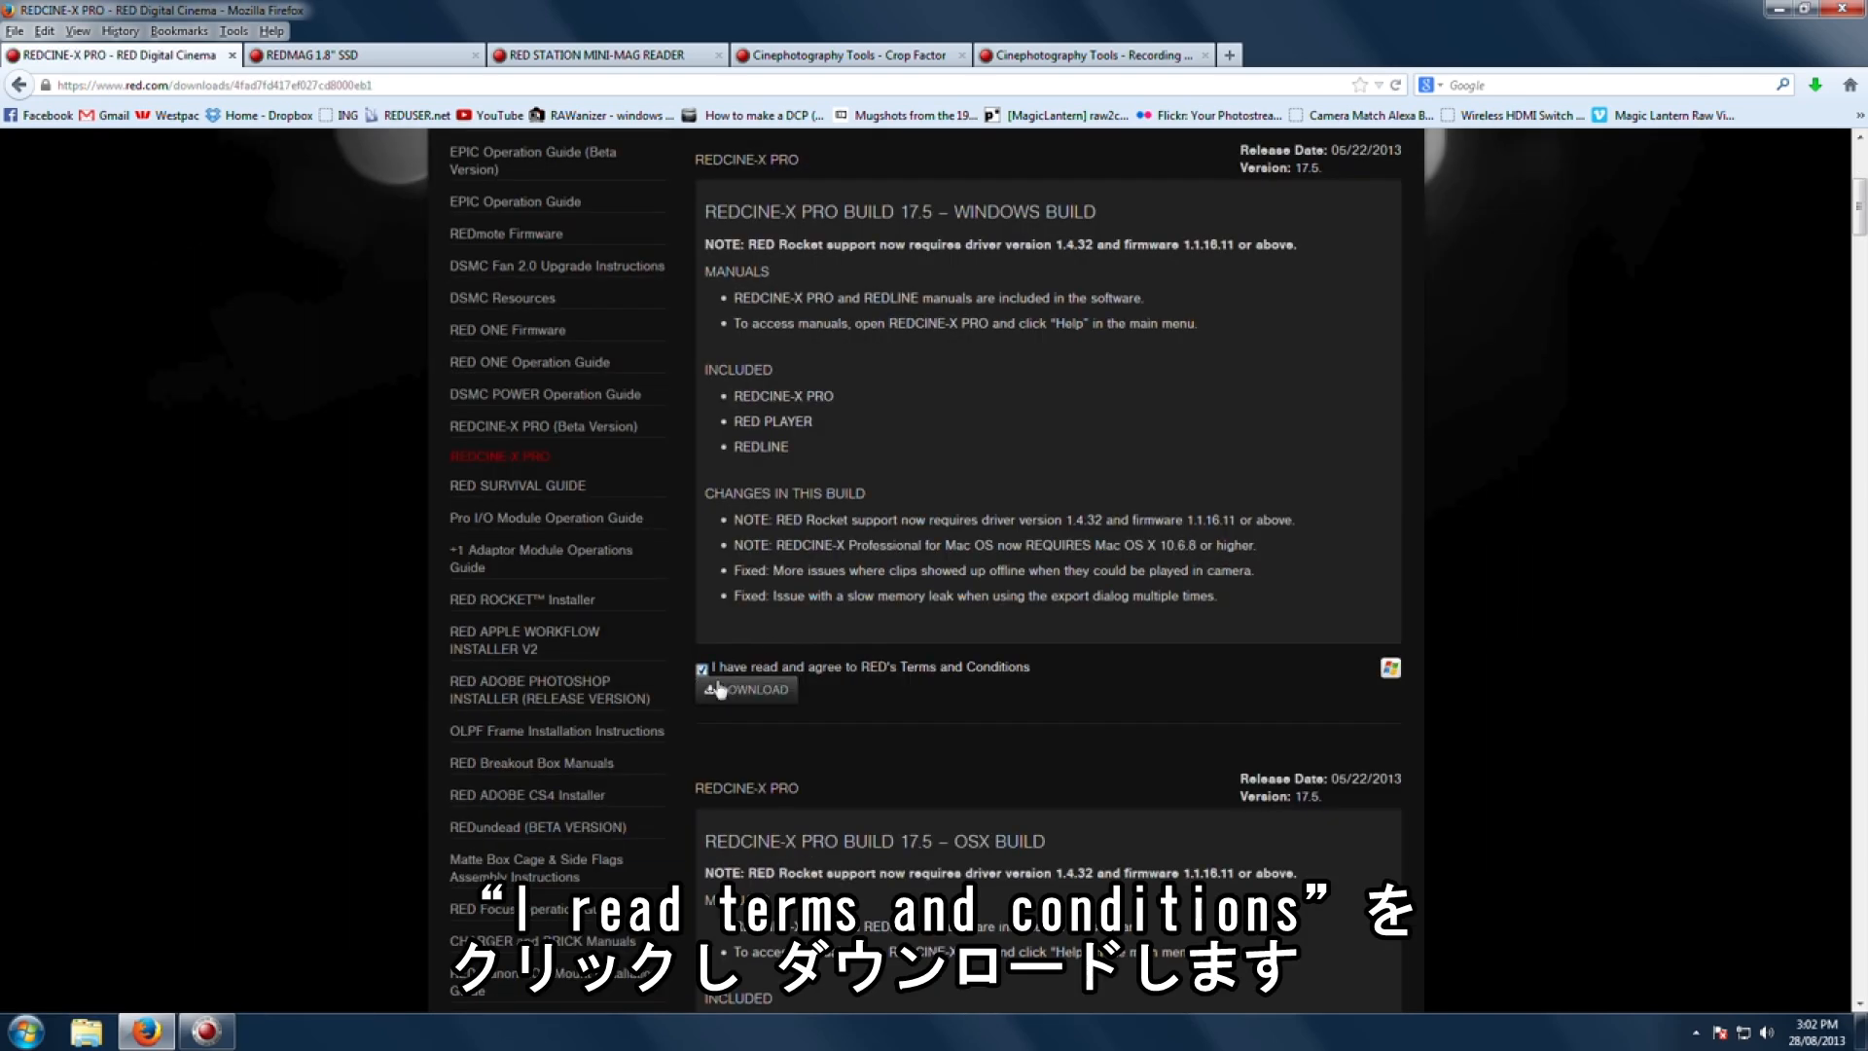
{"action": "left_click", "coordinate": [763, 691]}
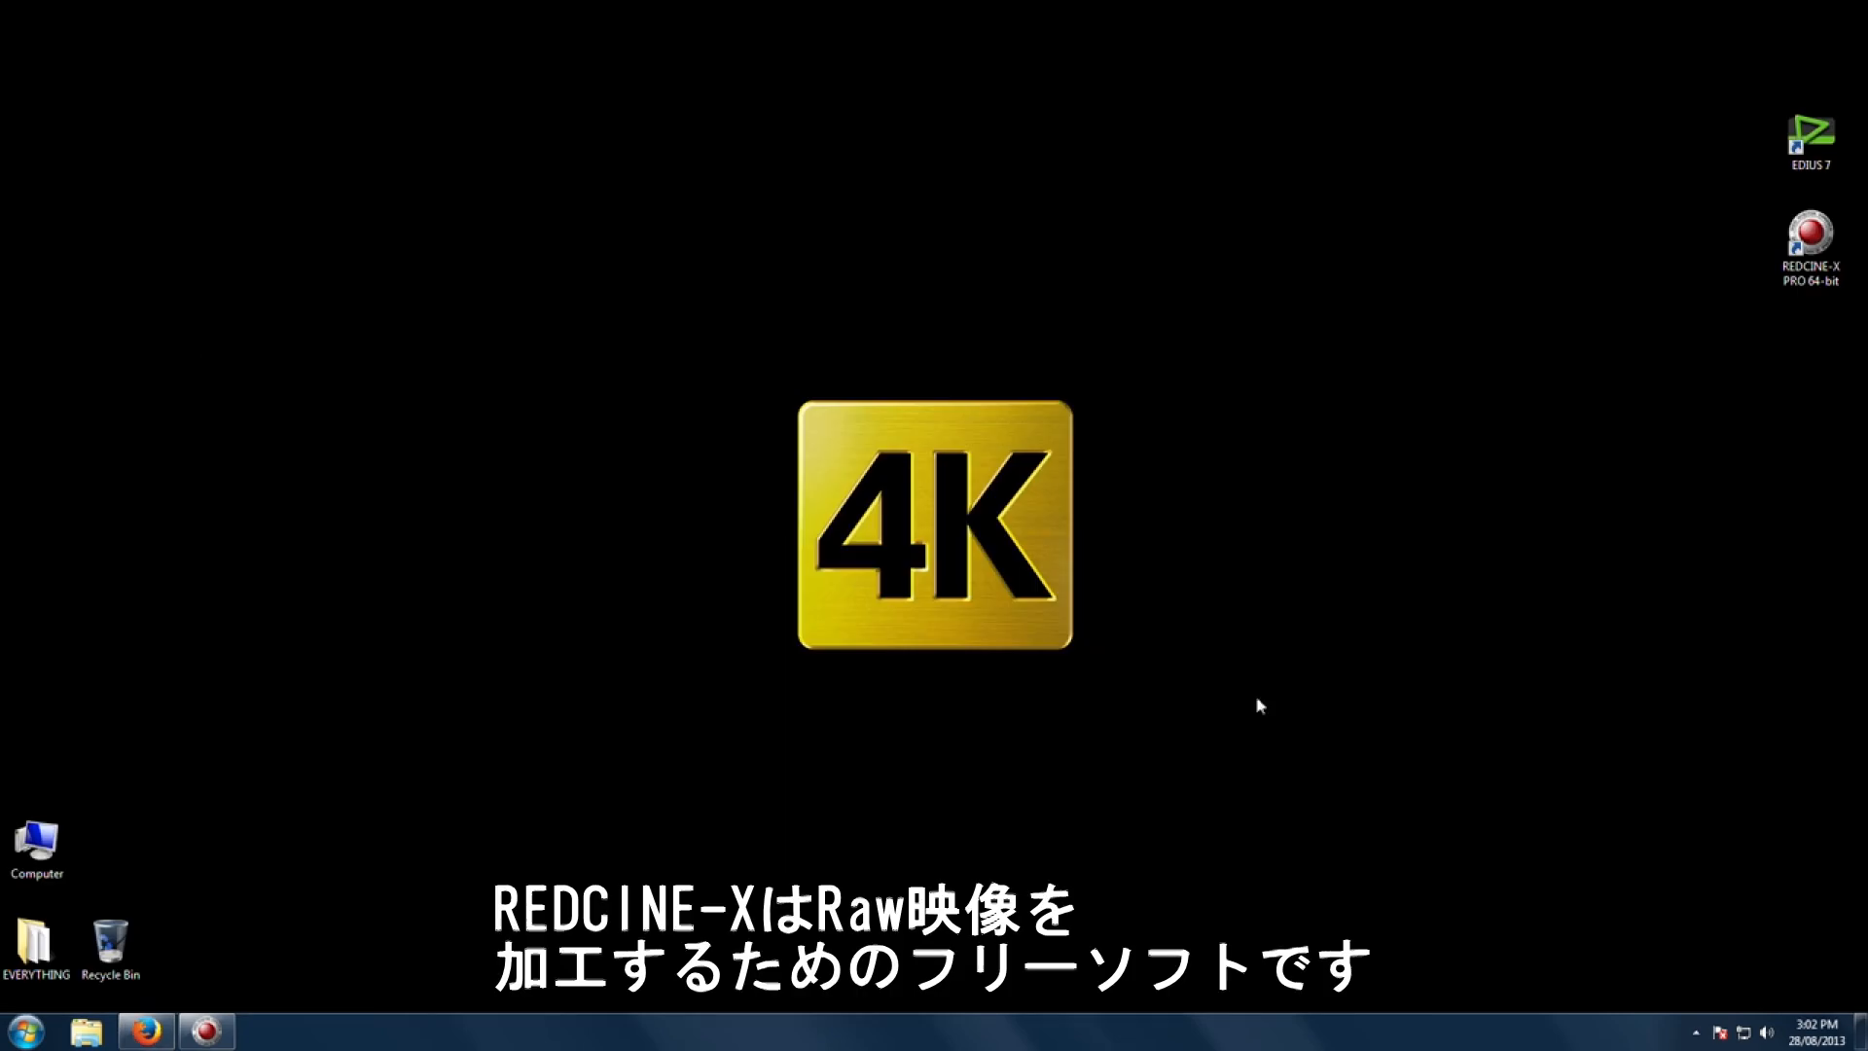
Step: Switch to REDCINE-X PRO and bend the car clip's luma tone curve into a contrast S-curve
{"action": "left_click", "coordinate": [223, 1039]}
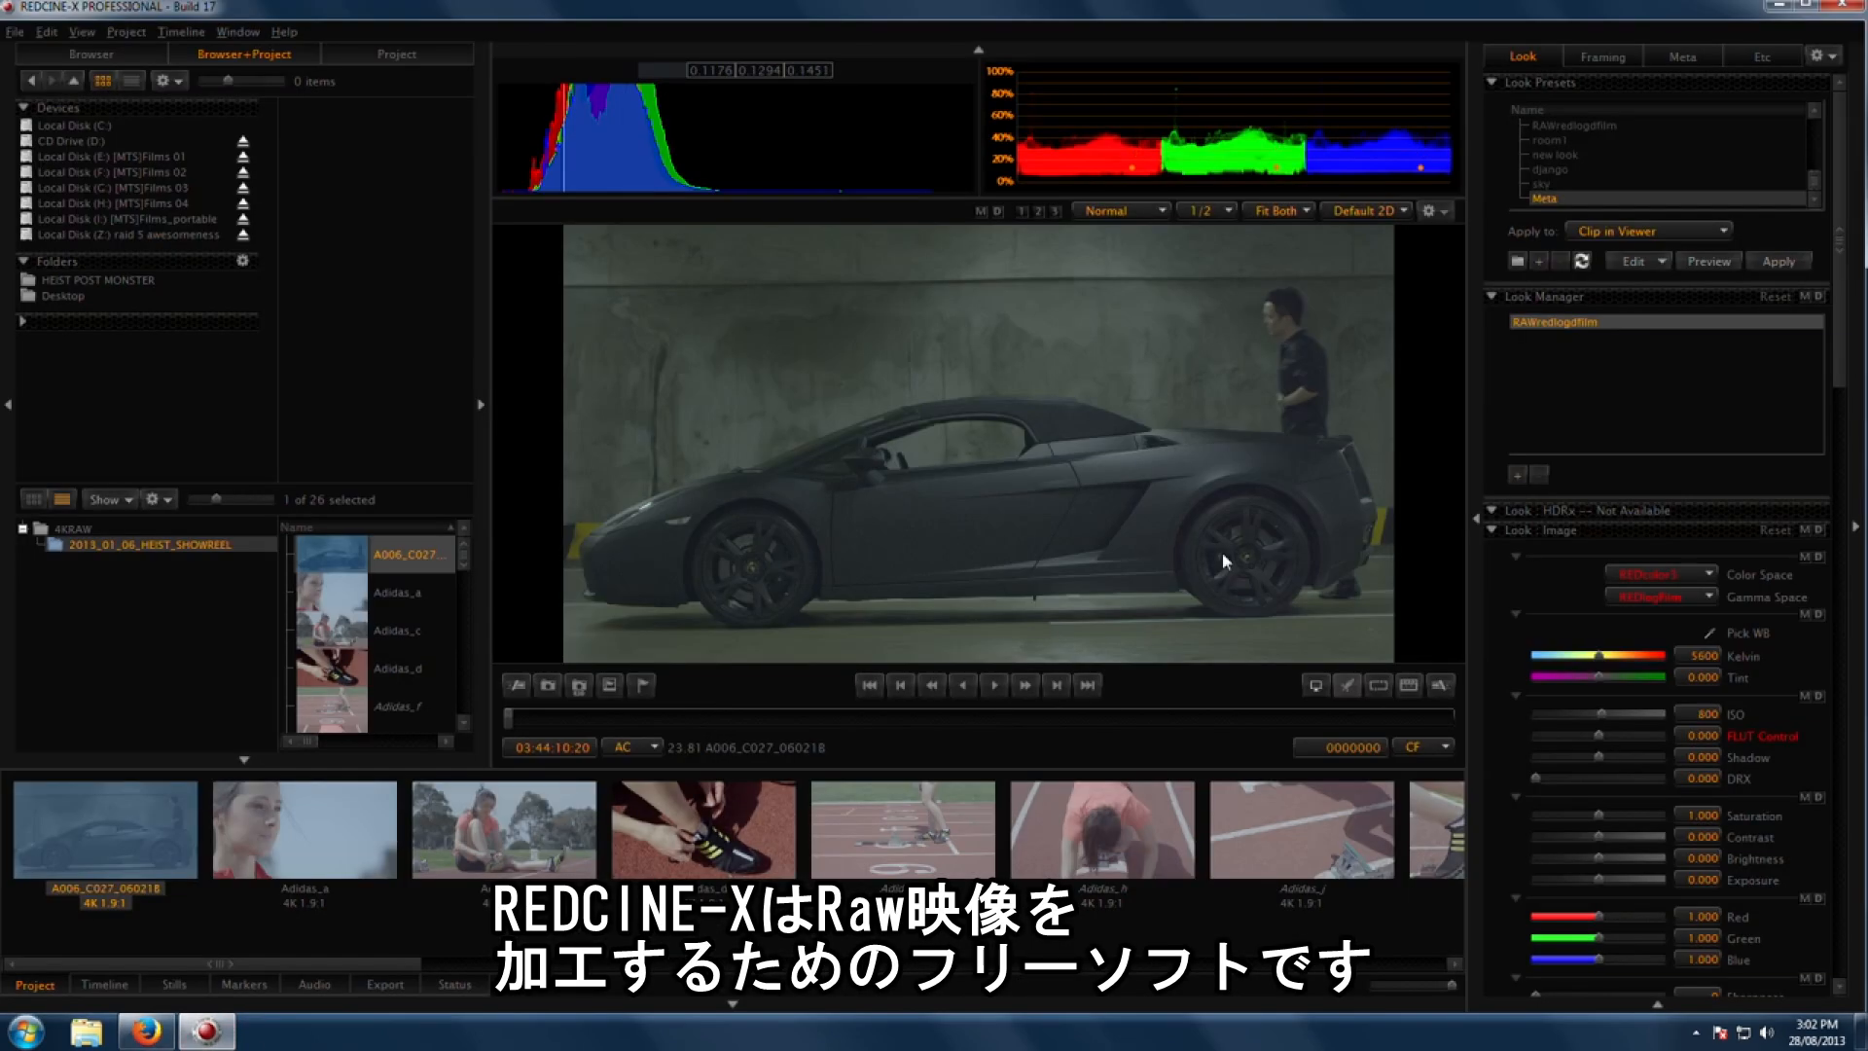
{"action": "left_click_drag", "start_coordinate": [327, 969], "coordinate": [190, 977]}
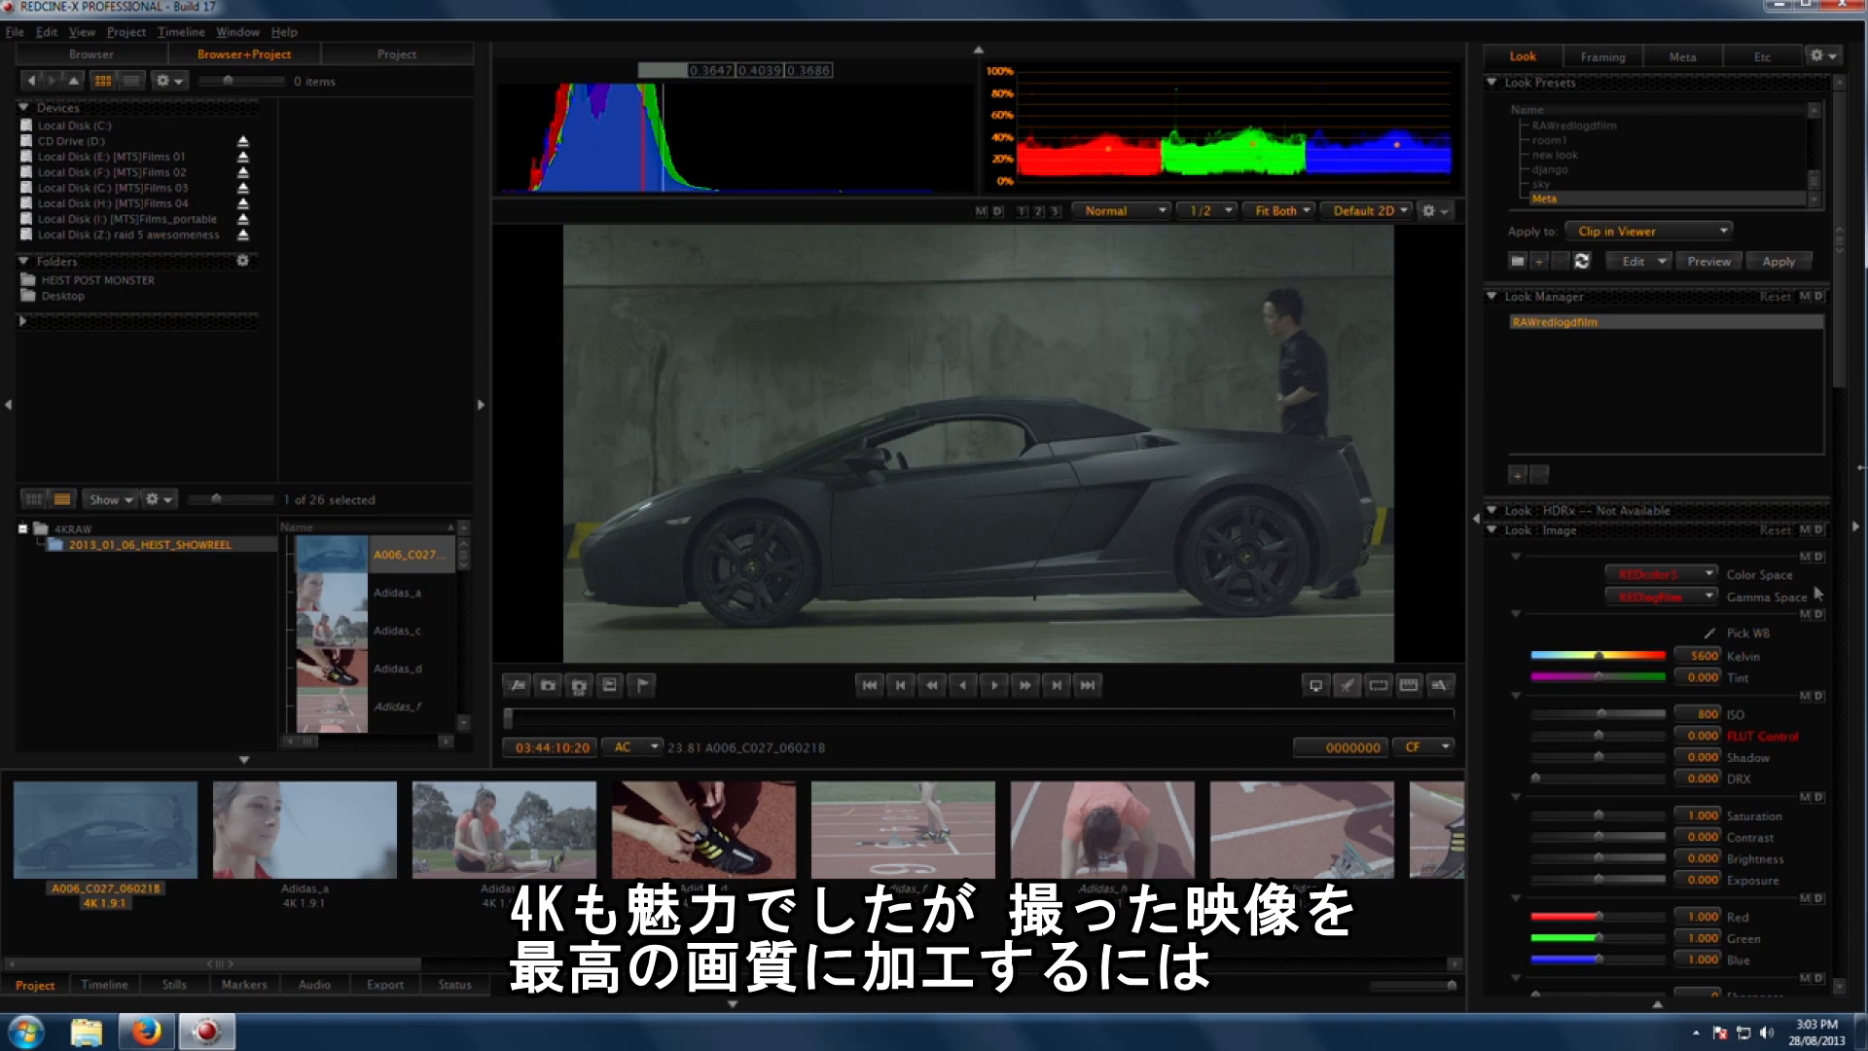
{"action": "scroll", "coordinate": [1839, 399], "scroll_direction": "down", "scroll_amount": 2}
{"action": "scroll", "coordinate": [1839, 399], "scroll_direction": "up", "scroll_amount": 2}
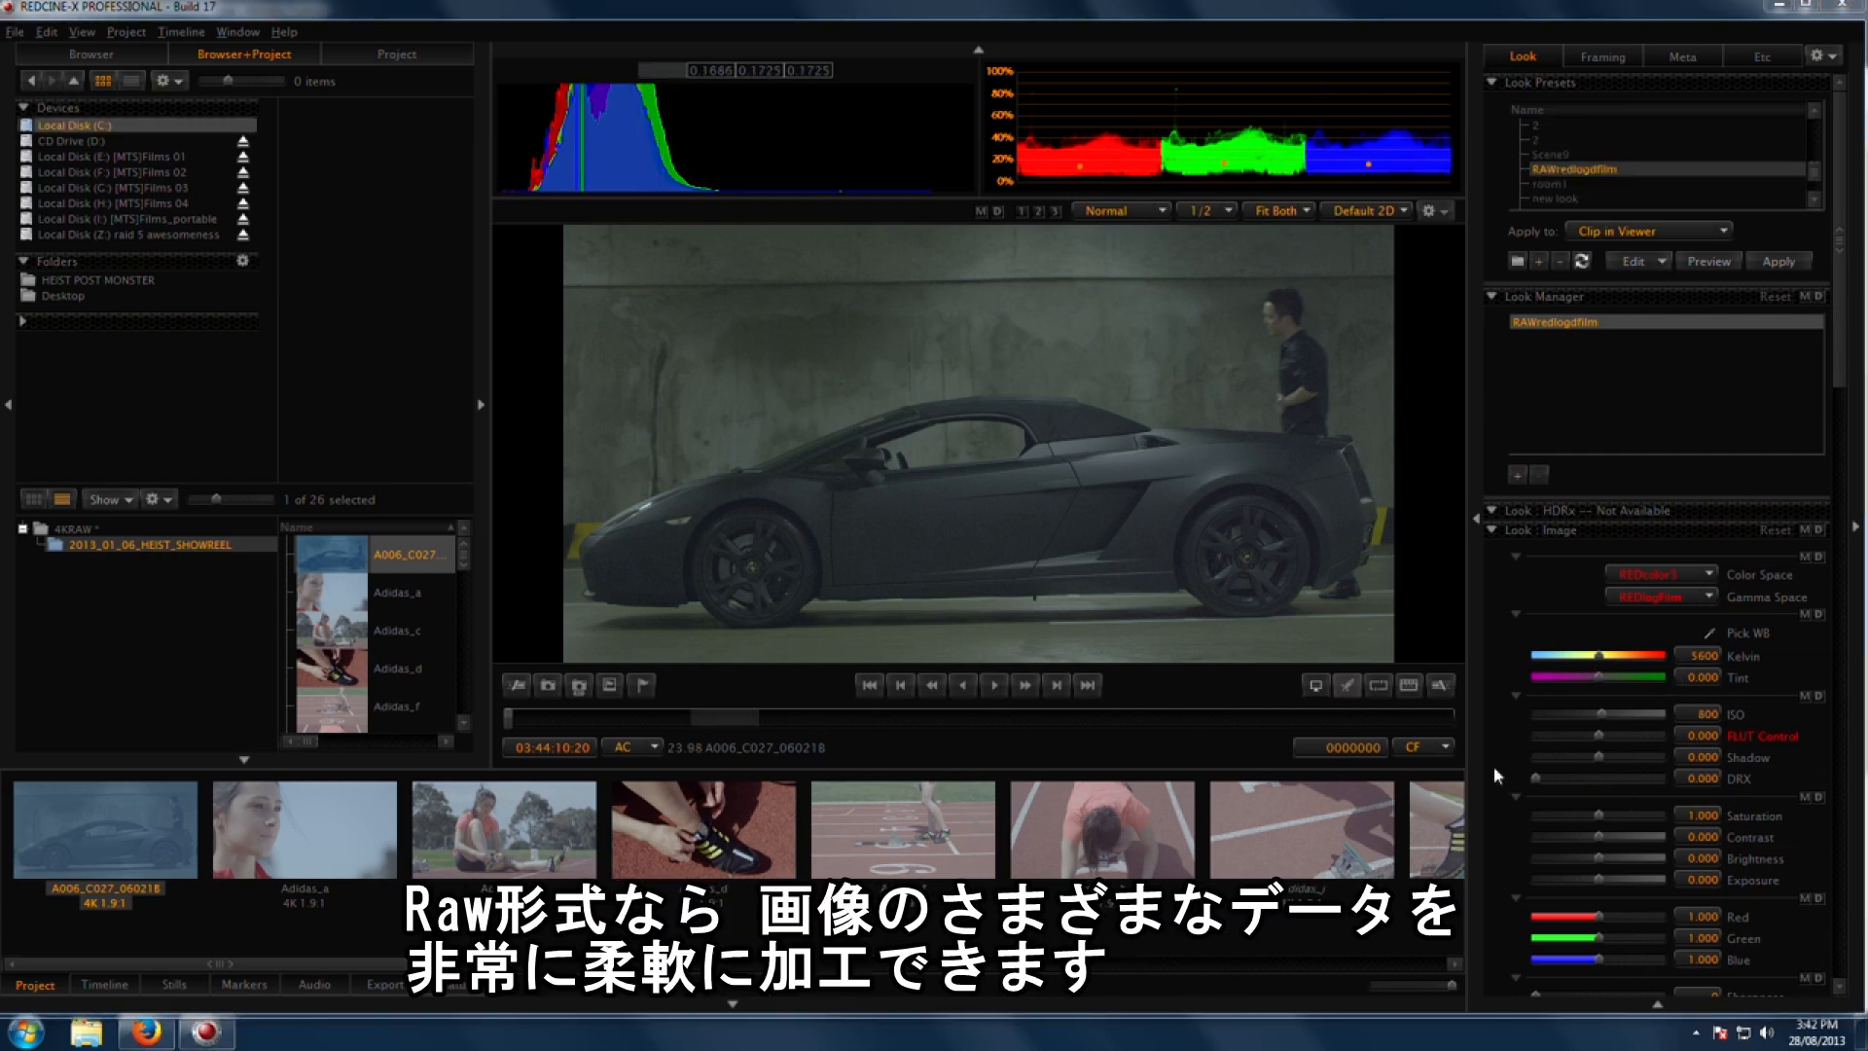
{"action": "scroll", "coordinate": [1842, 467], "scroll_direction": "down", "scroll_amount": 6}
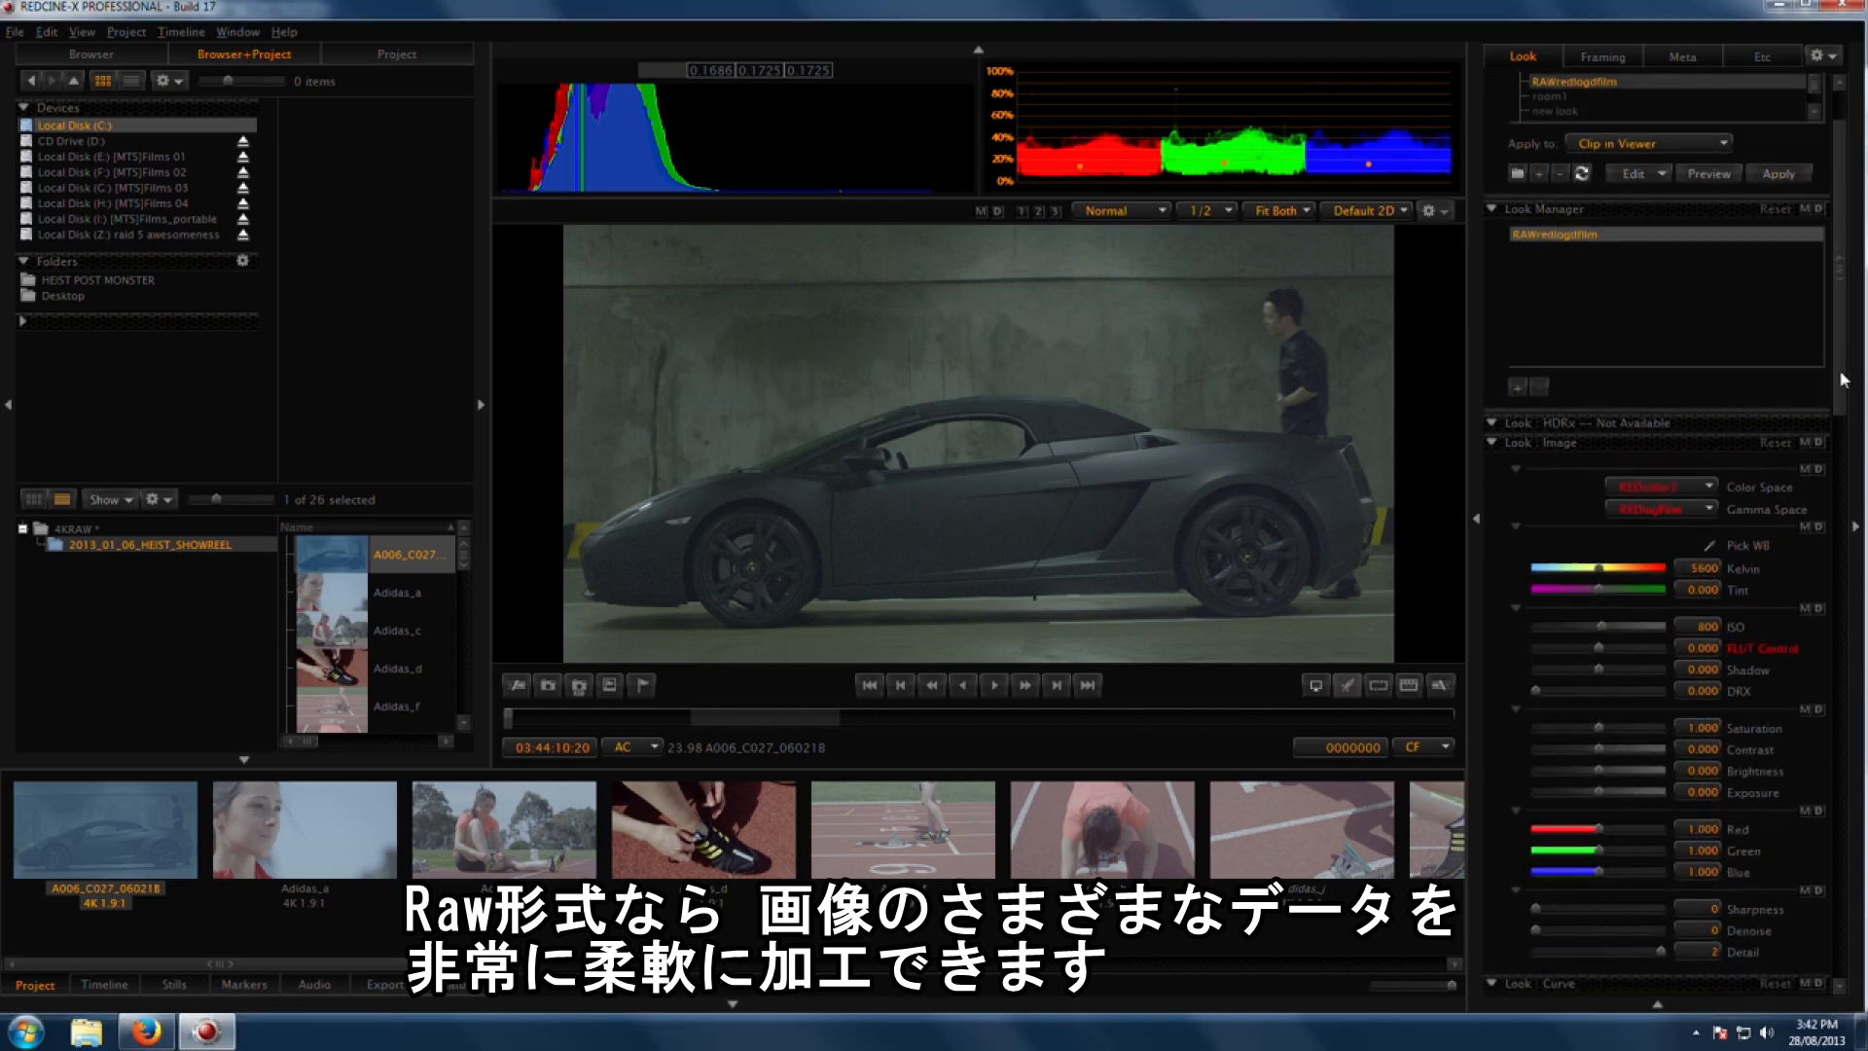
{"action": "left_click_drag", "start_coordinate": [1843, 470], "coordinate": [1844, 551]}
{"action": "left_click_drag", "start_coordinate": [1577, 689], "coordinate": [1554, 735]}
{"action": "left_click_drag", "start_coordinate": [1638, 629], "coordinate": [1603, 630]}
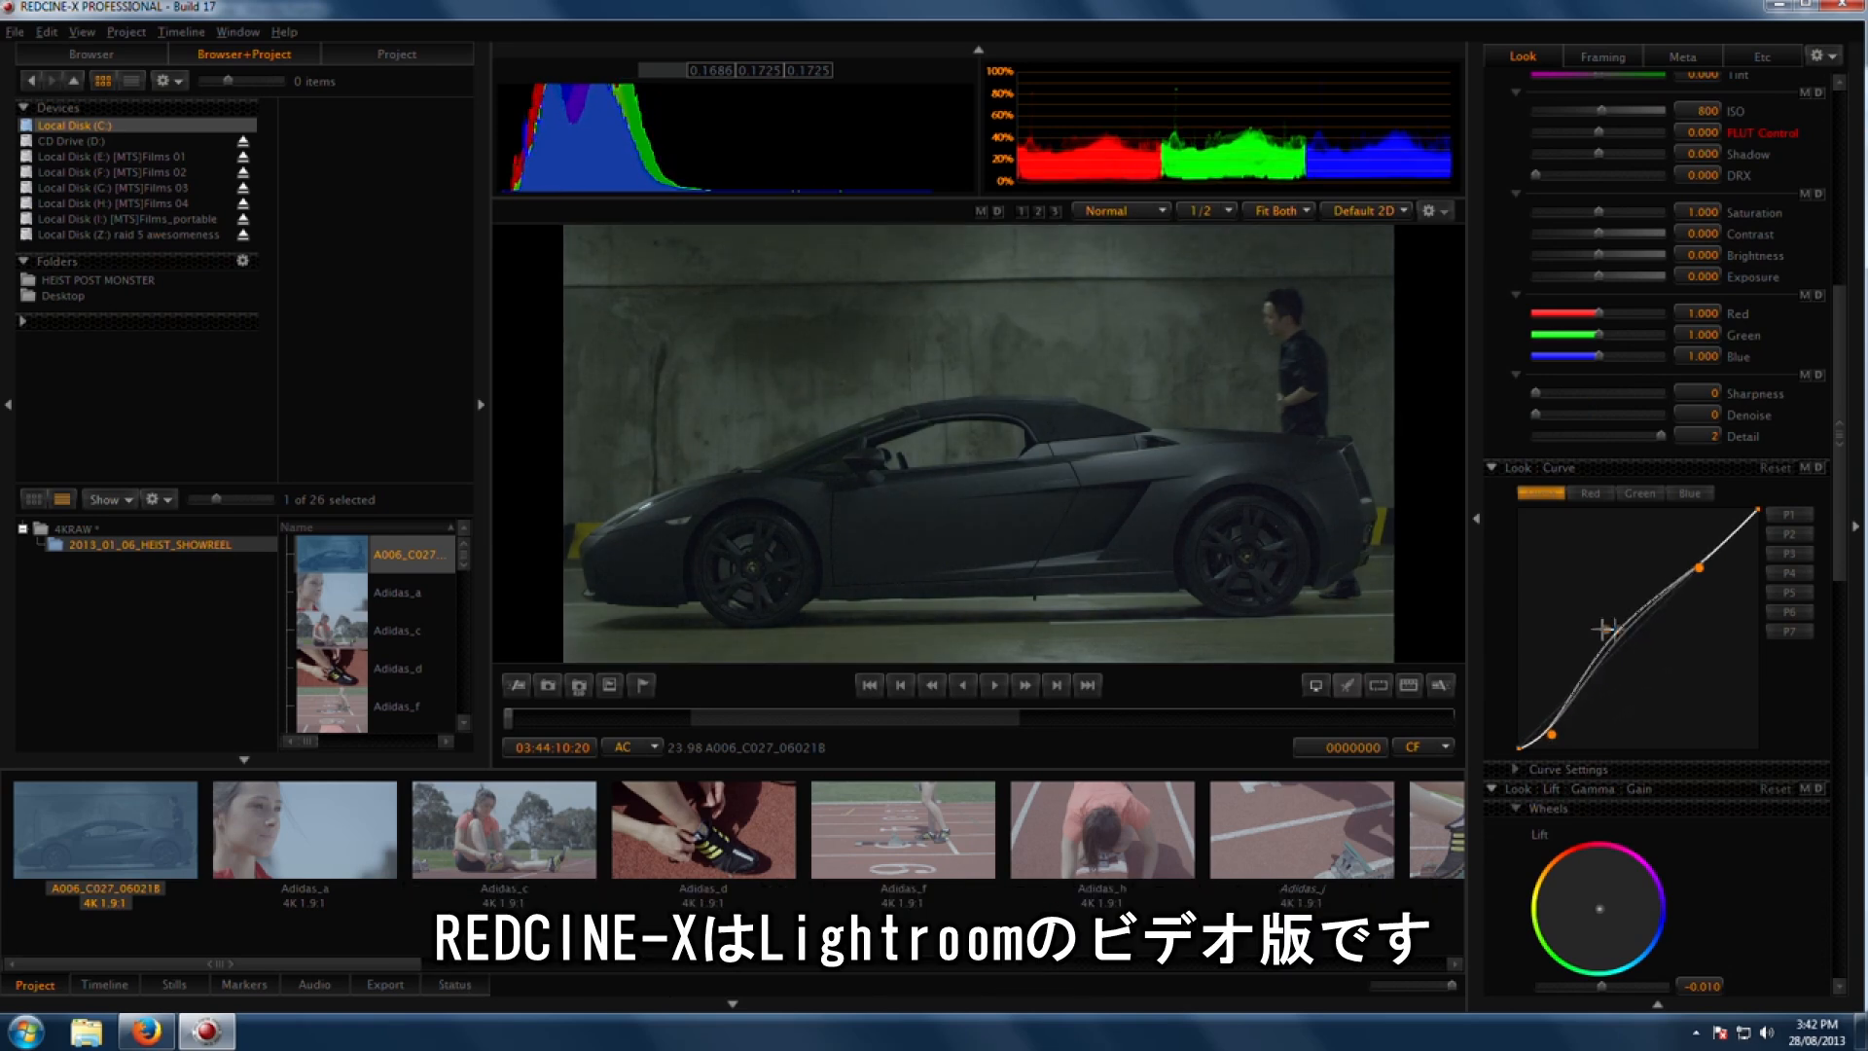
{"action": "left_click_drag", "start_coordinate": [1699, 567], "coordinate": [1664, 519]}
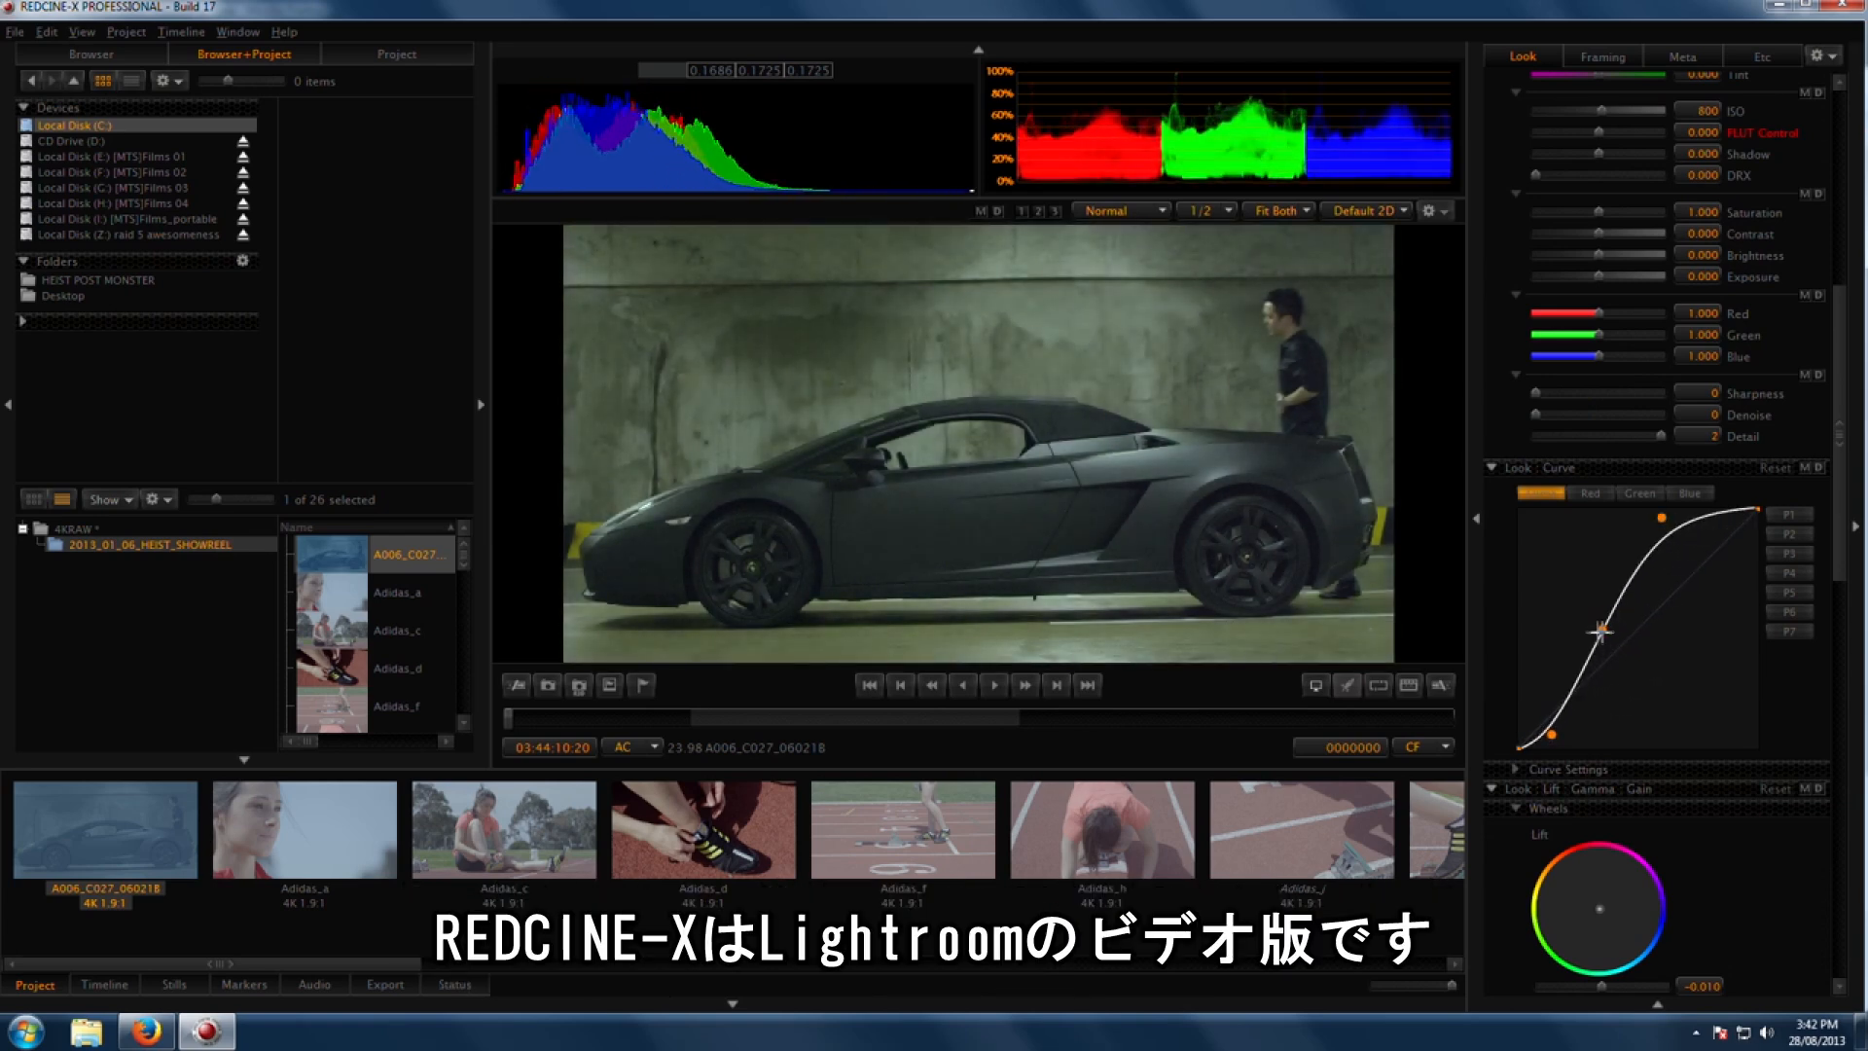
Step: Fine-tune the shadow and midtone points of the luma curve
{"action": "left_click_drag", "start_coordinate": [1601, 631], "coordinate": [1588, 631]}
{"action": "left_click_drag", "start_coordinate": [1552, 735], "coordinate": [1559, 745]}
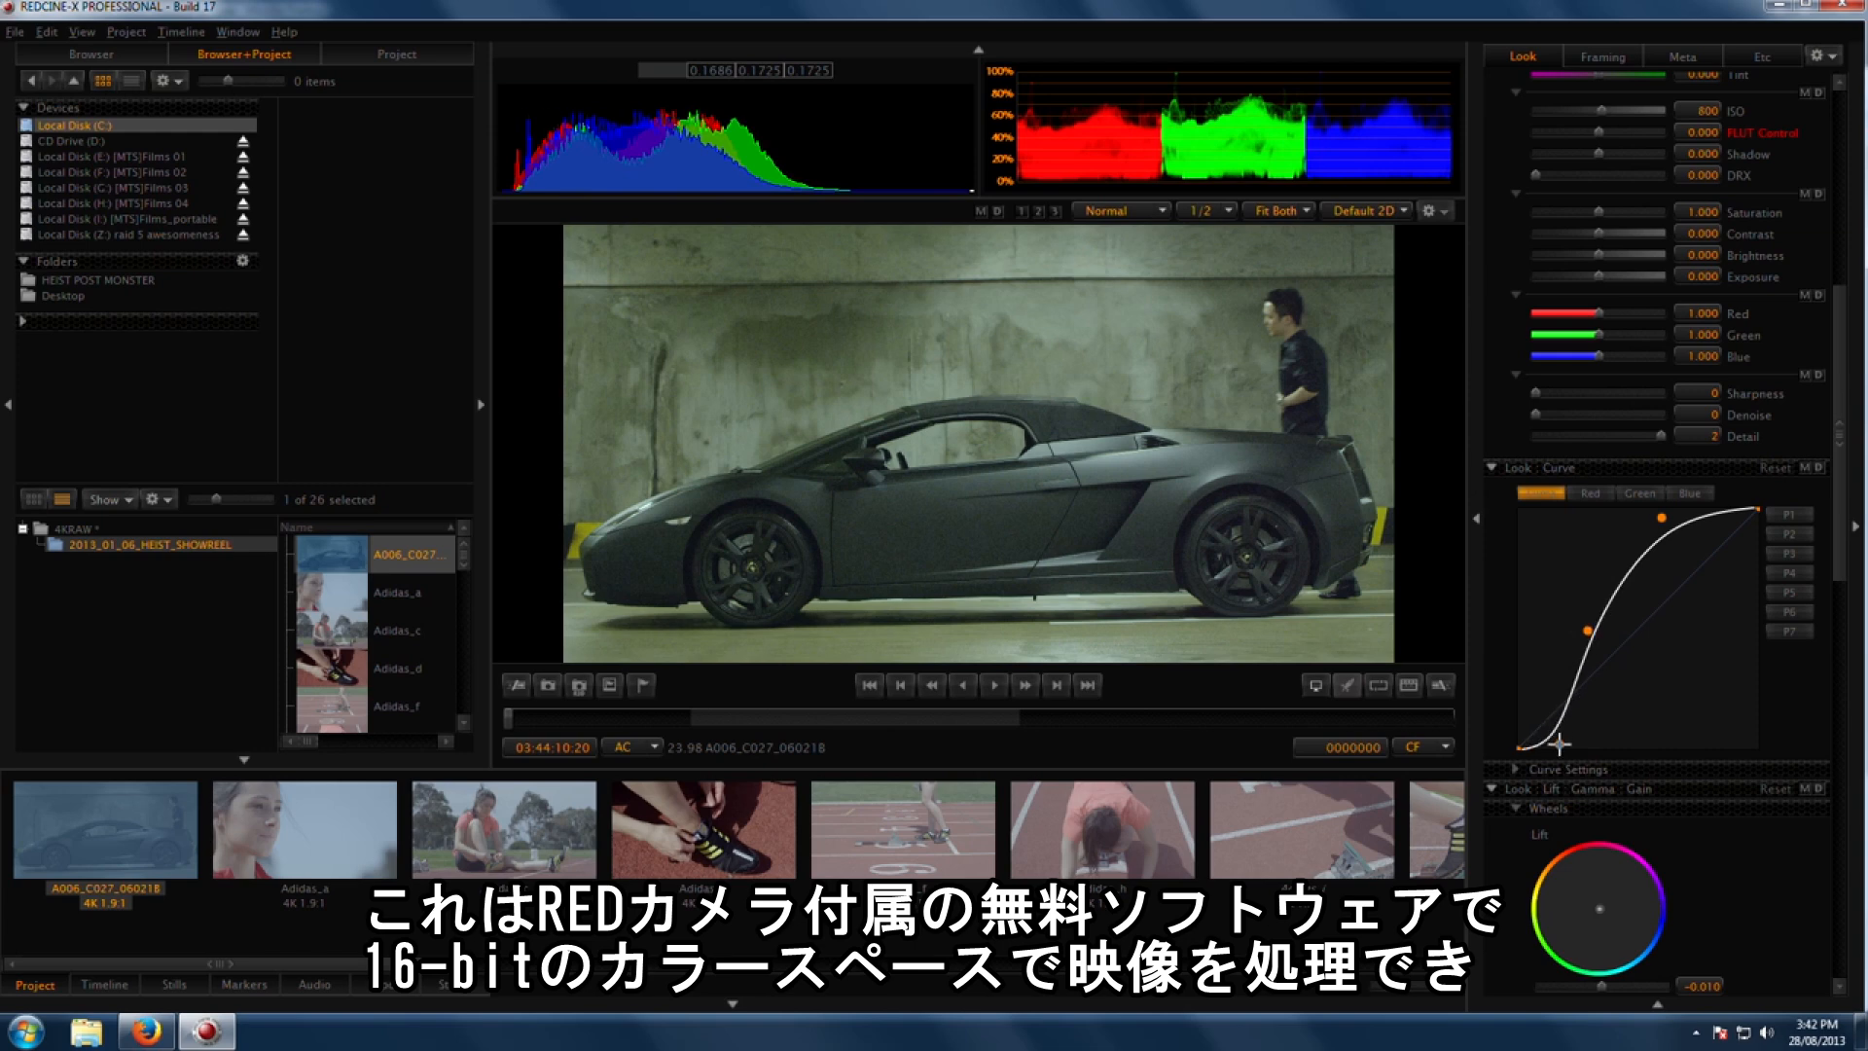
{"action": "left_click_drag", "start_coordinate": [1591, 628], "coordinate": [1592, 634]}
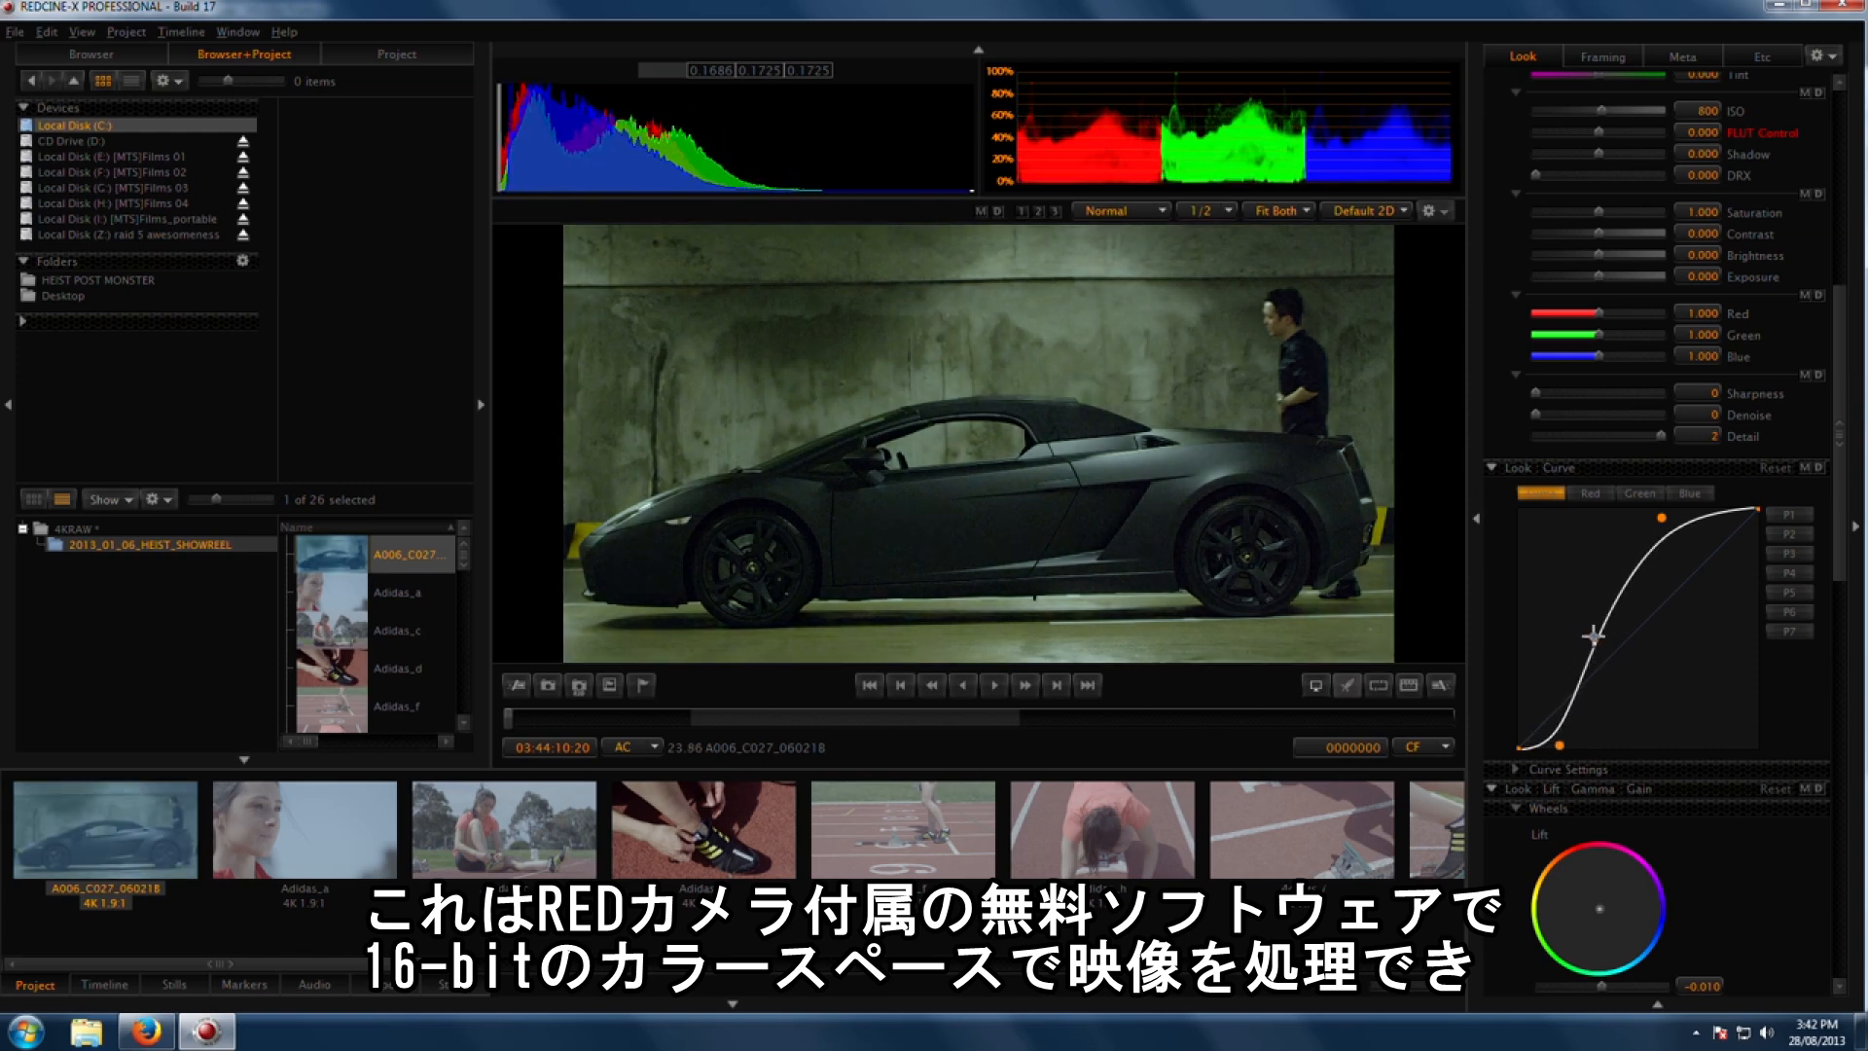
{"action": "left_click_drag", "start_coordinate": [1660, 518], "coordinate": [1651, 513]}
{"action": "left_click_drag", "start_coordinate": [1593, 635], "coordinate": [1593, 632]}
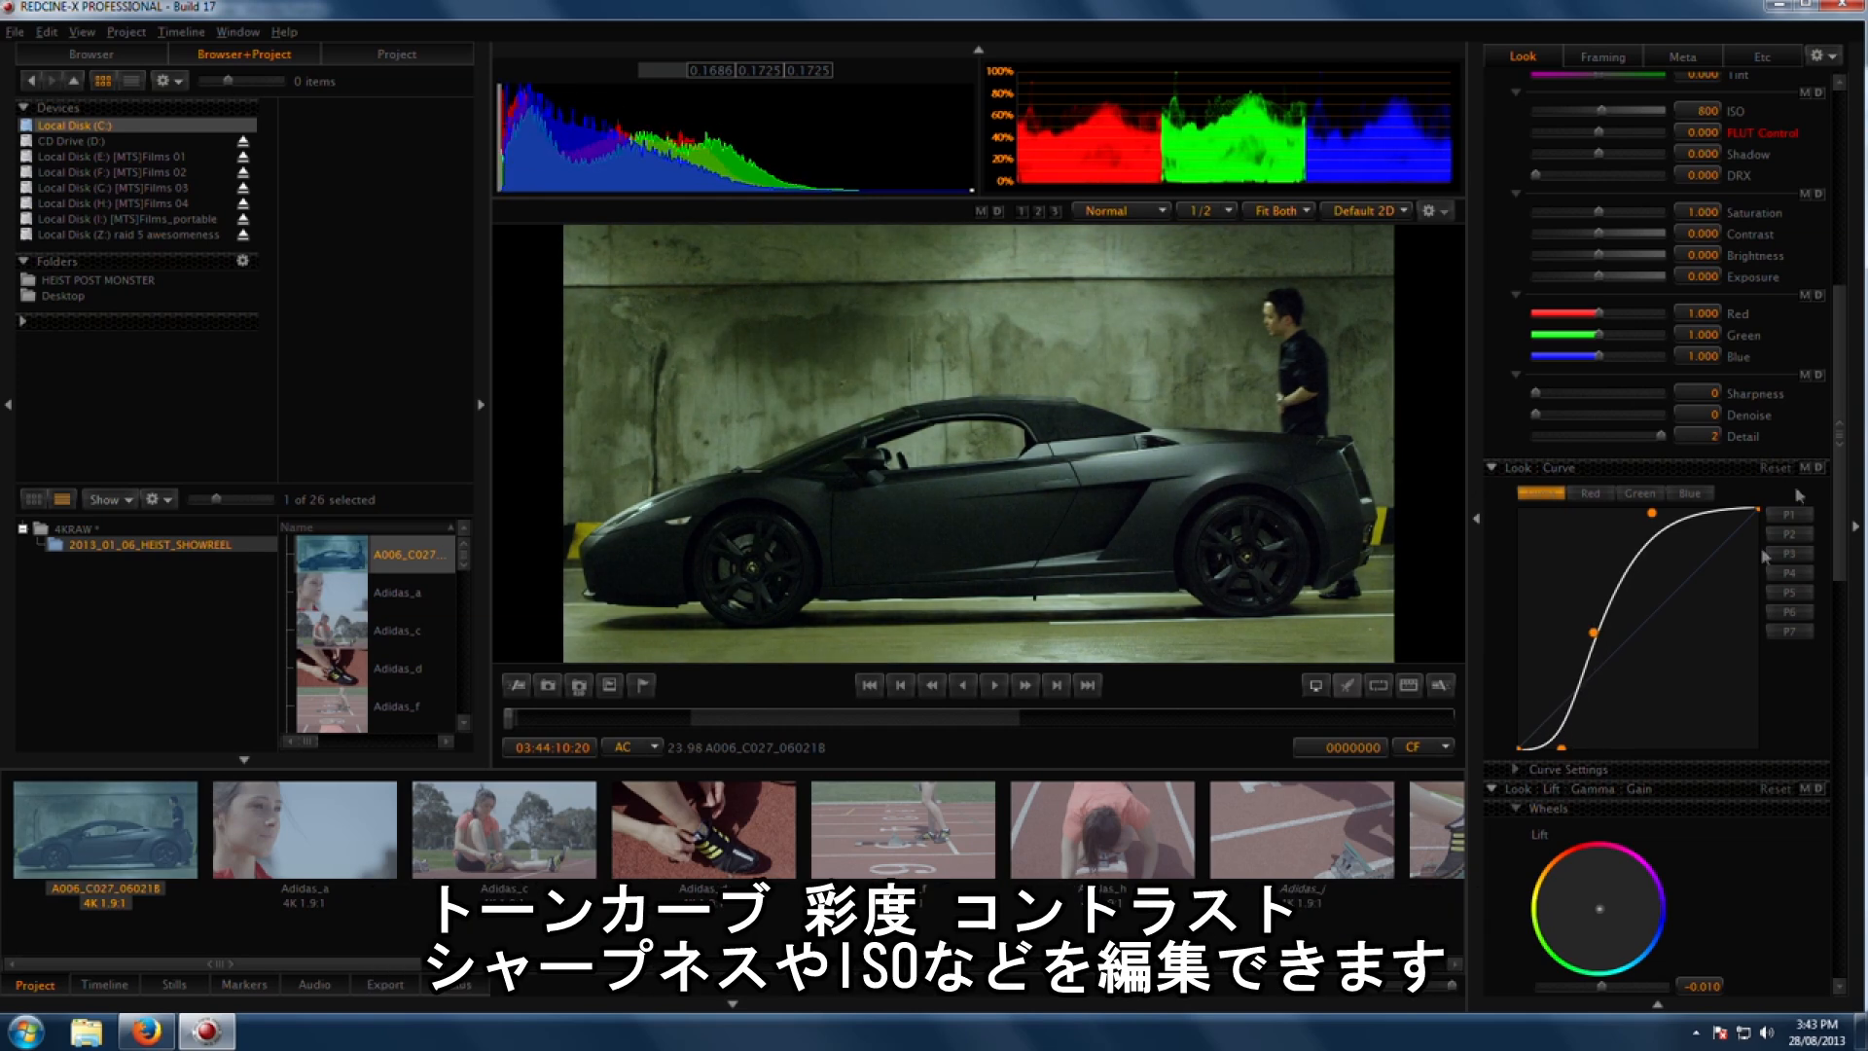
Step: Adjust the white balance to about 6279 Kelvin and -2.326 tint
{"action": "scroll", "coordinate": [1657, 451], "scroll_direction": "up", "scroll_amount": 5}
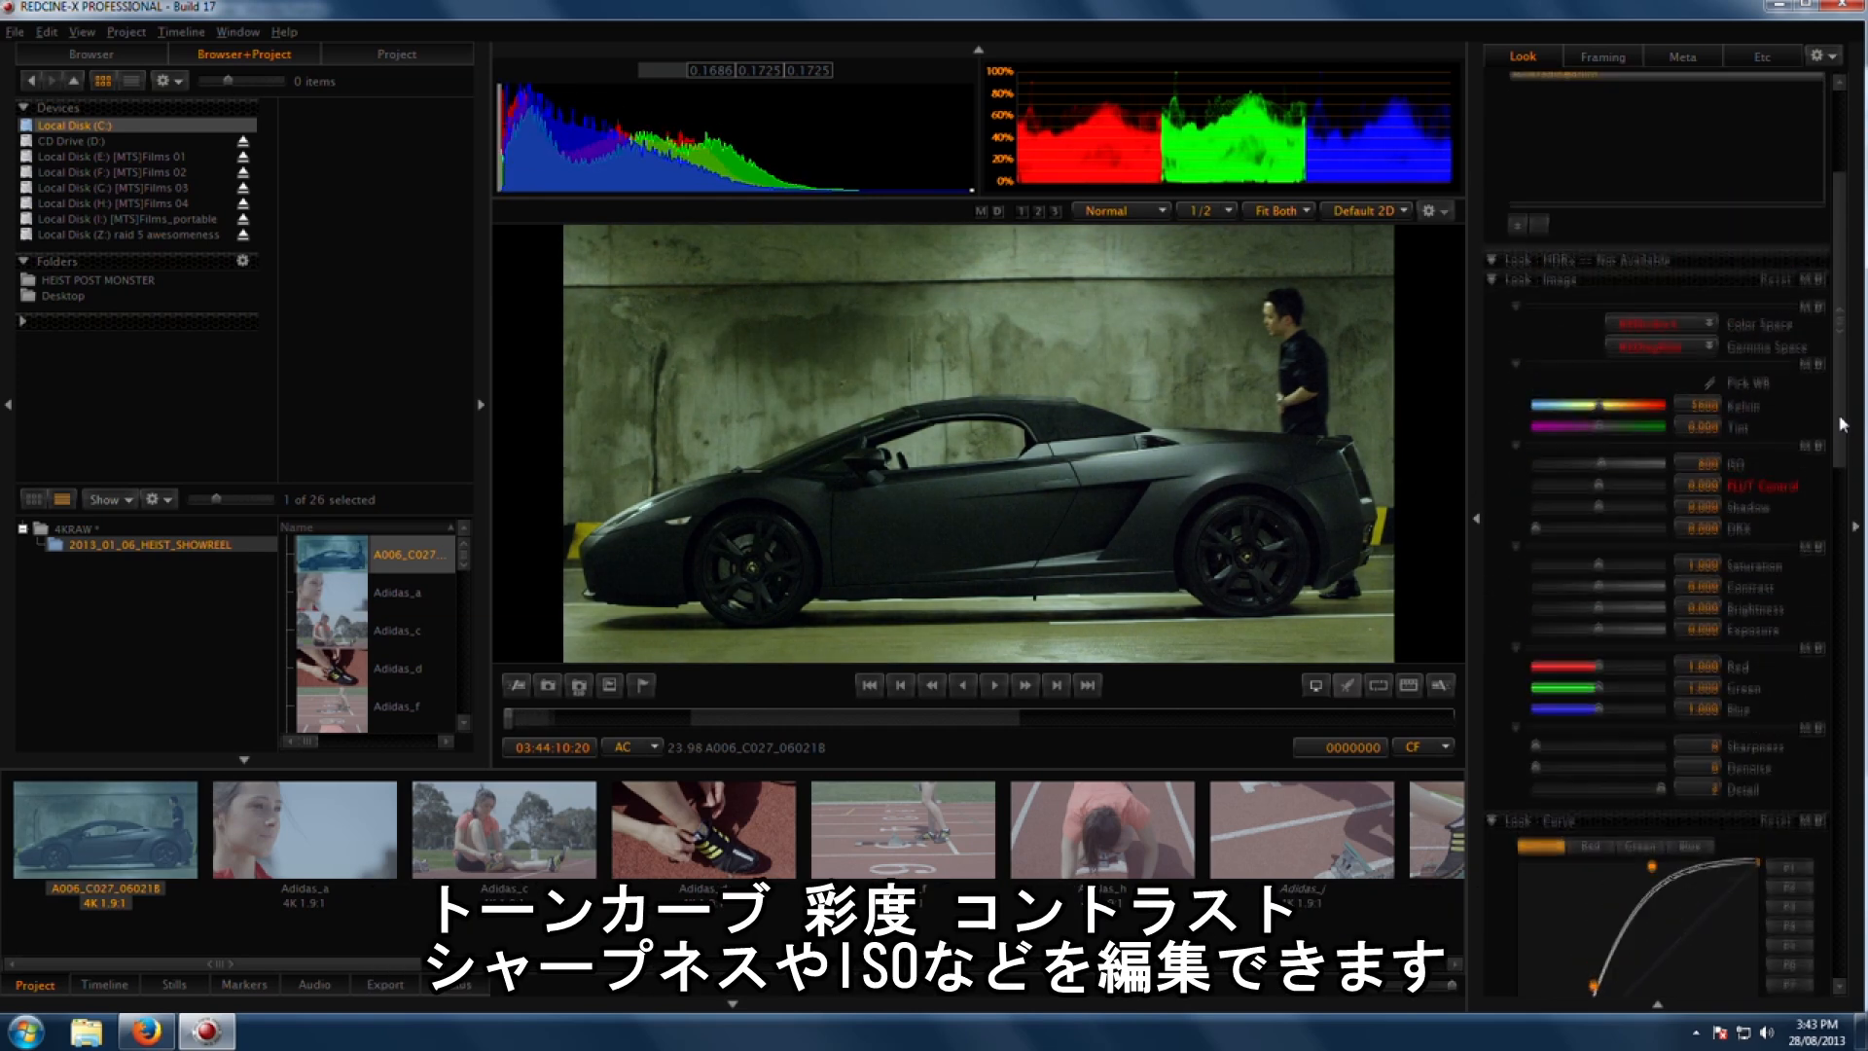
{"action": "mouse_move", "coordinate": [1601, 409]}
{"action": "left_mouse_down"}
{"action": "mouse_move", "coordinate": [1627, 413]}
{"action": "mouse_move", "coordinate": [1598, 432]}
{"action": "left_mouse_up"}
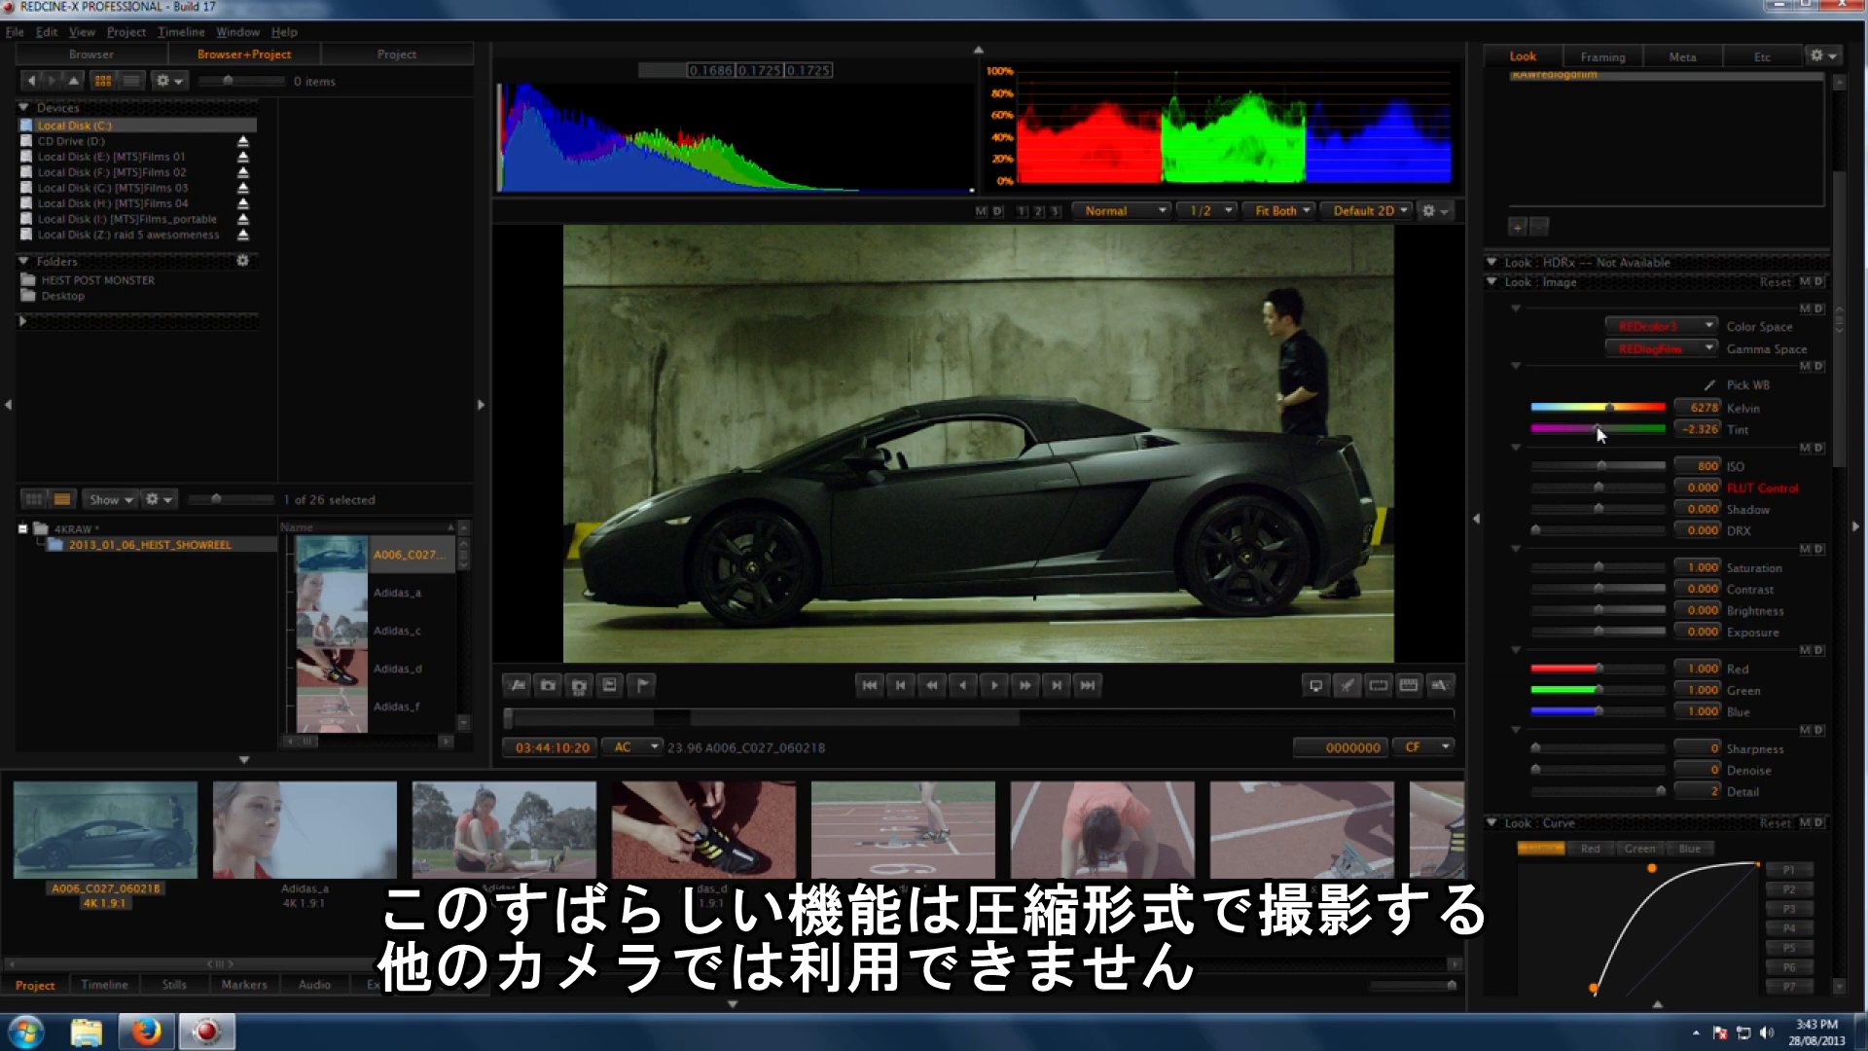
Step: Switch the tone curve to the Red channel and raise its midtone points slightly
{"action": "scroll", "coordinate": [1654, 389], "scroll_direction": "down", "scroll_amount": 5}
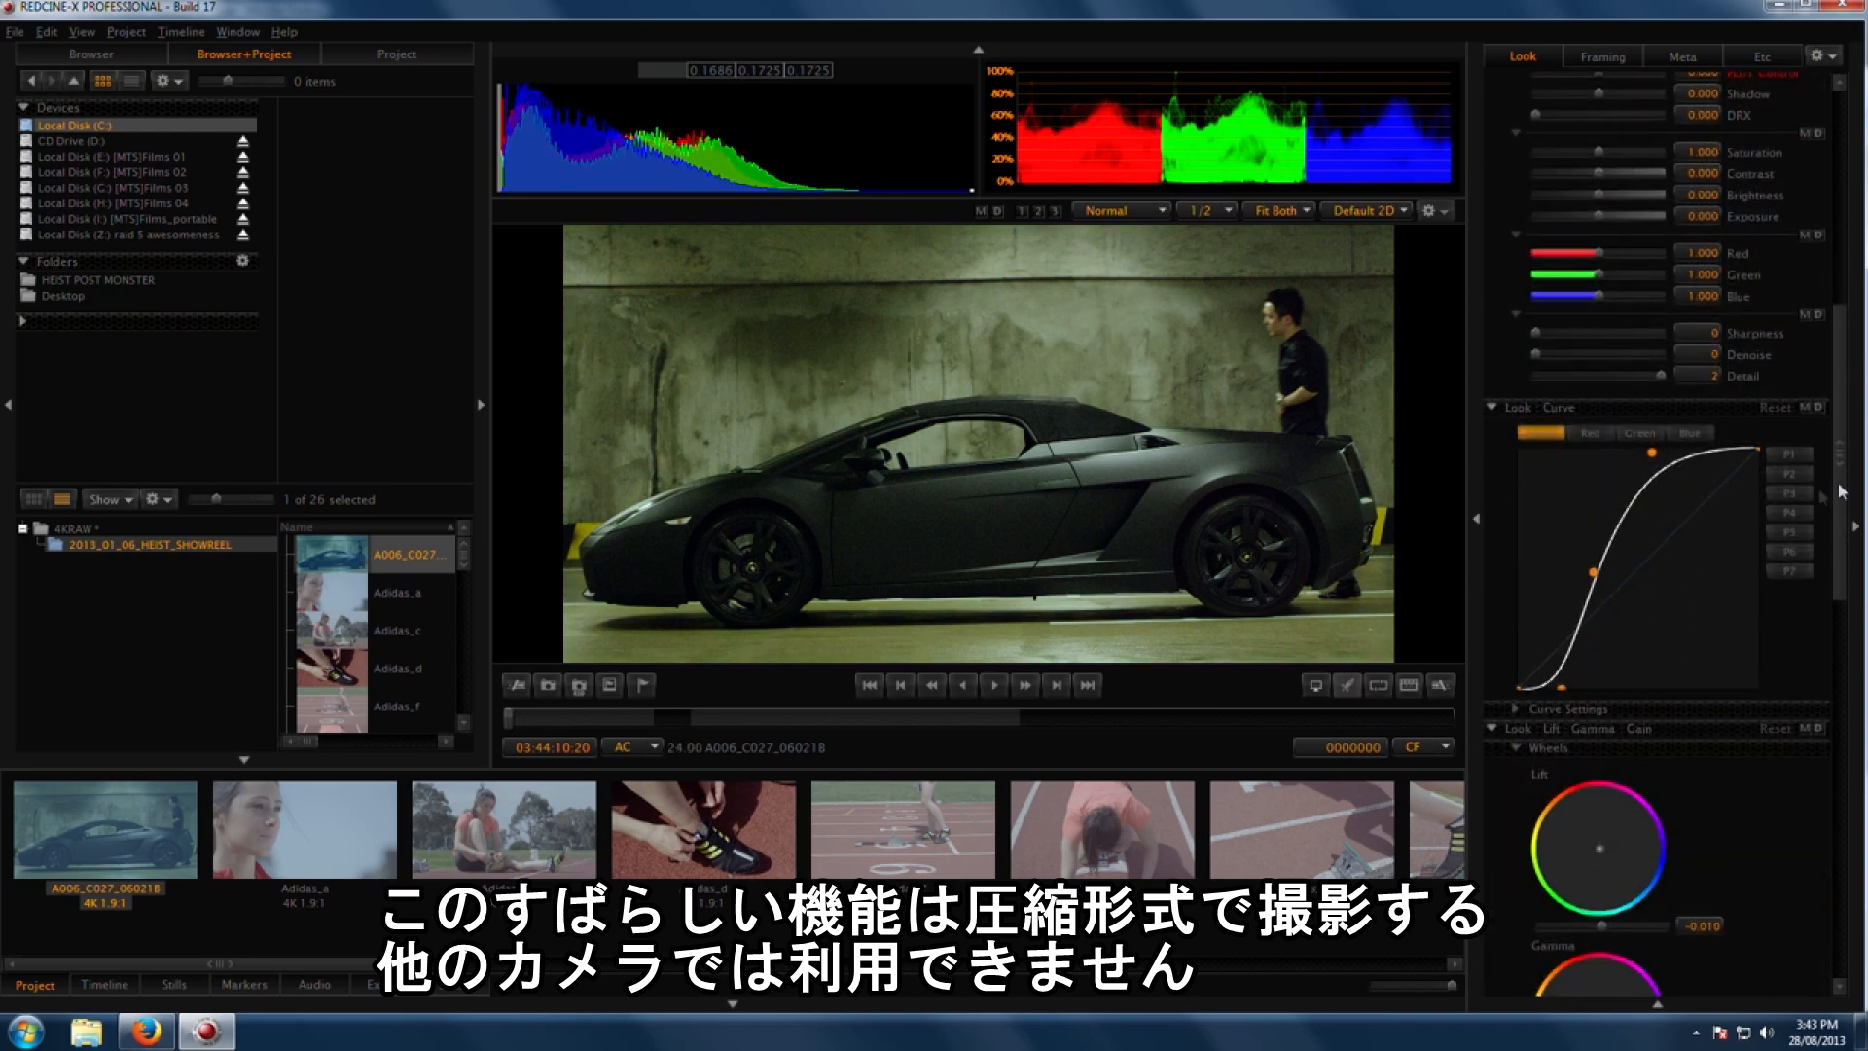
{"action": "left_click", "coordinate": [1593, 434]}
{"action": "left_click_drag", "start_coordinate": [1586, 633], "coordinate": [1555, 674]}
{"action": "left_click_drag", "start_coordinate": [1638, 567], "coordinate": [1615, 594]}
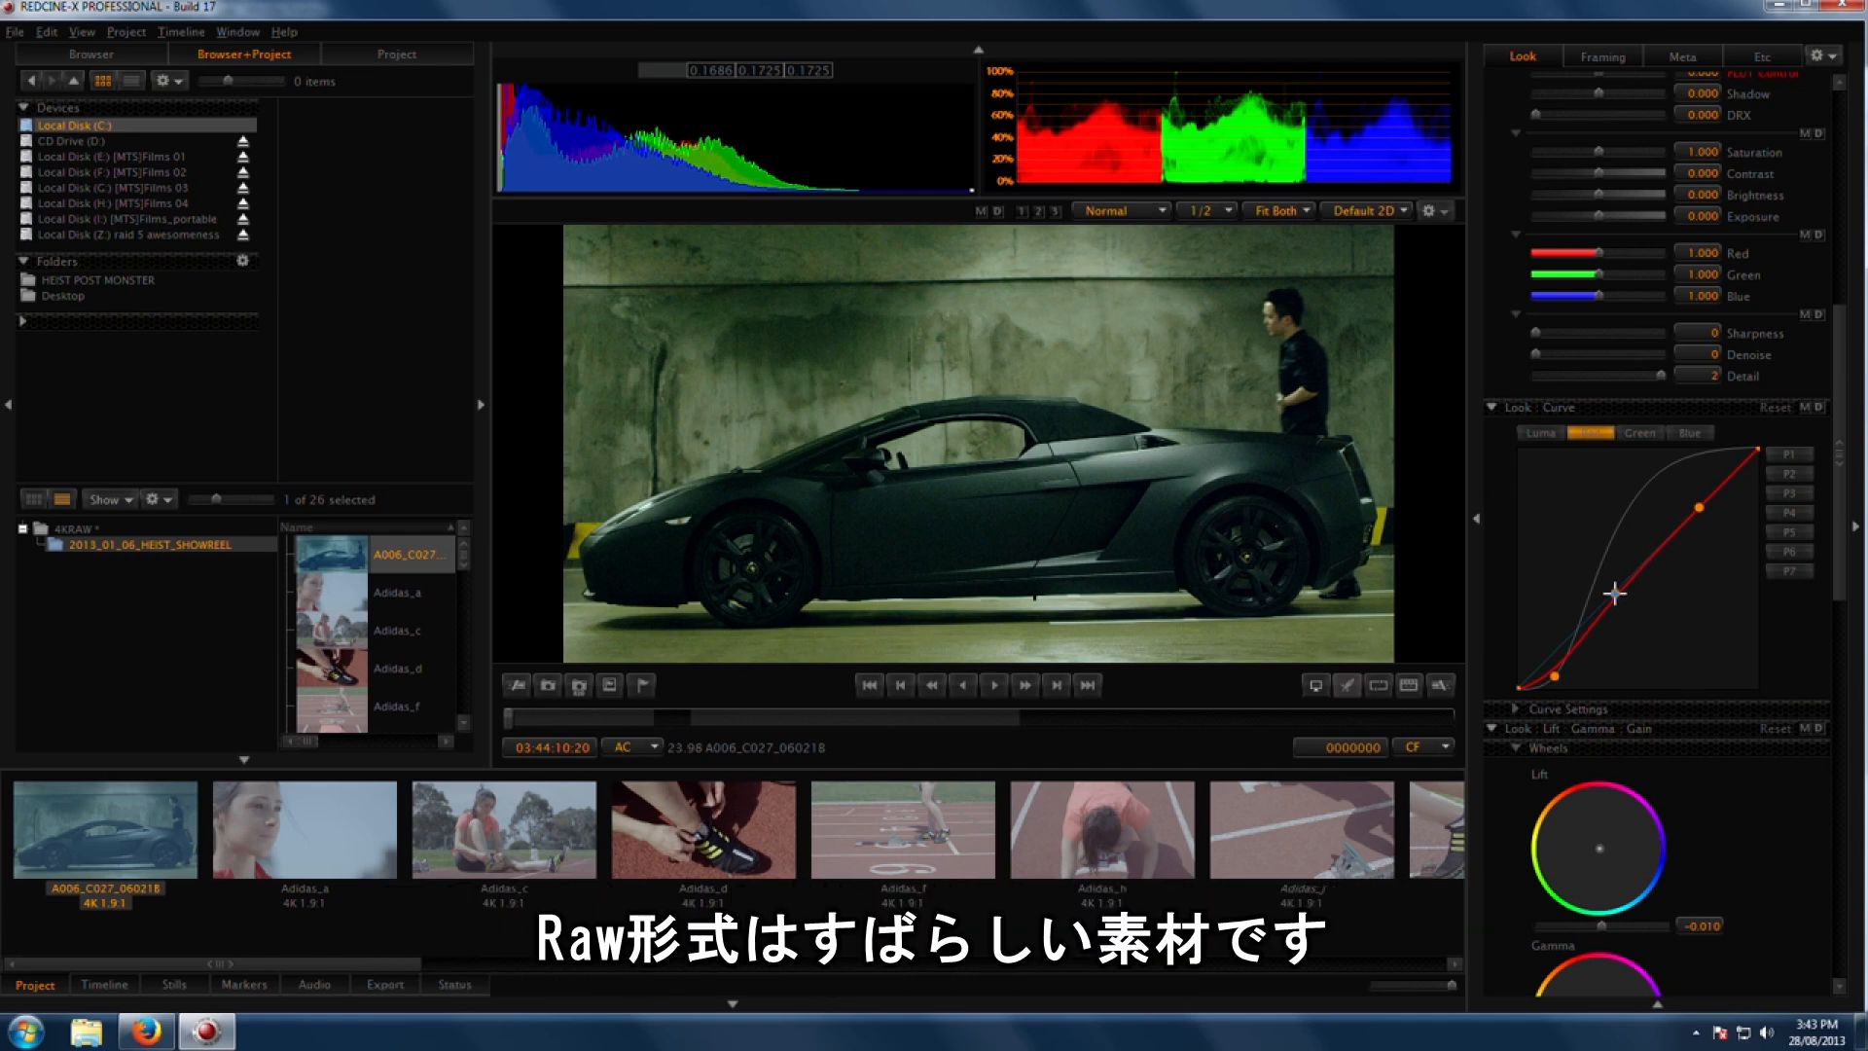
{"action": "left_click_drag", "start_coordinate": [1616, 593], "coordinate": [1605, 601]}
Step: Move to the Adidas_a clip and scroll the Look panel back to the image controls
{"action": "mouse_move", "coordinate": [1839, 553]}
{"action": "left_mouse_down"}
{"action": "mouse_move", "coordinate": [1839, 479]}
{"action": "mouse_move", "coordinate": [1839, 550]}
{"action": "left_mouse_up"}
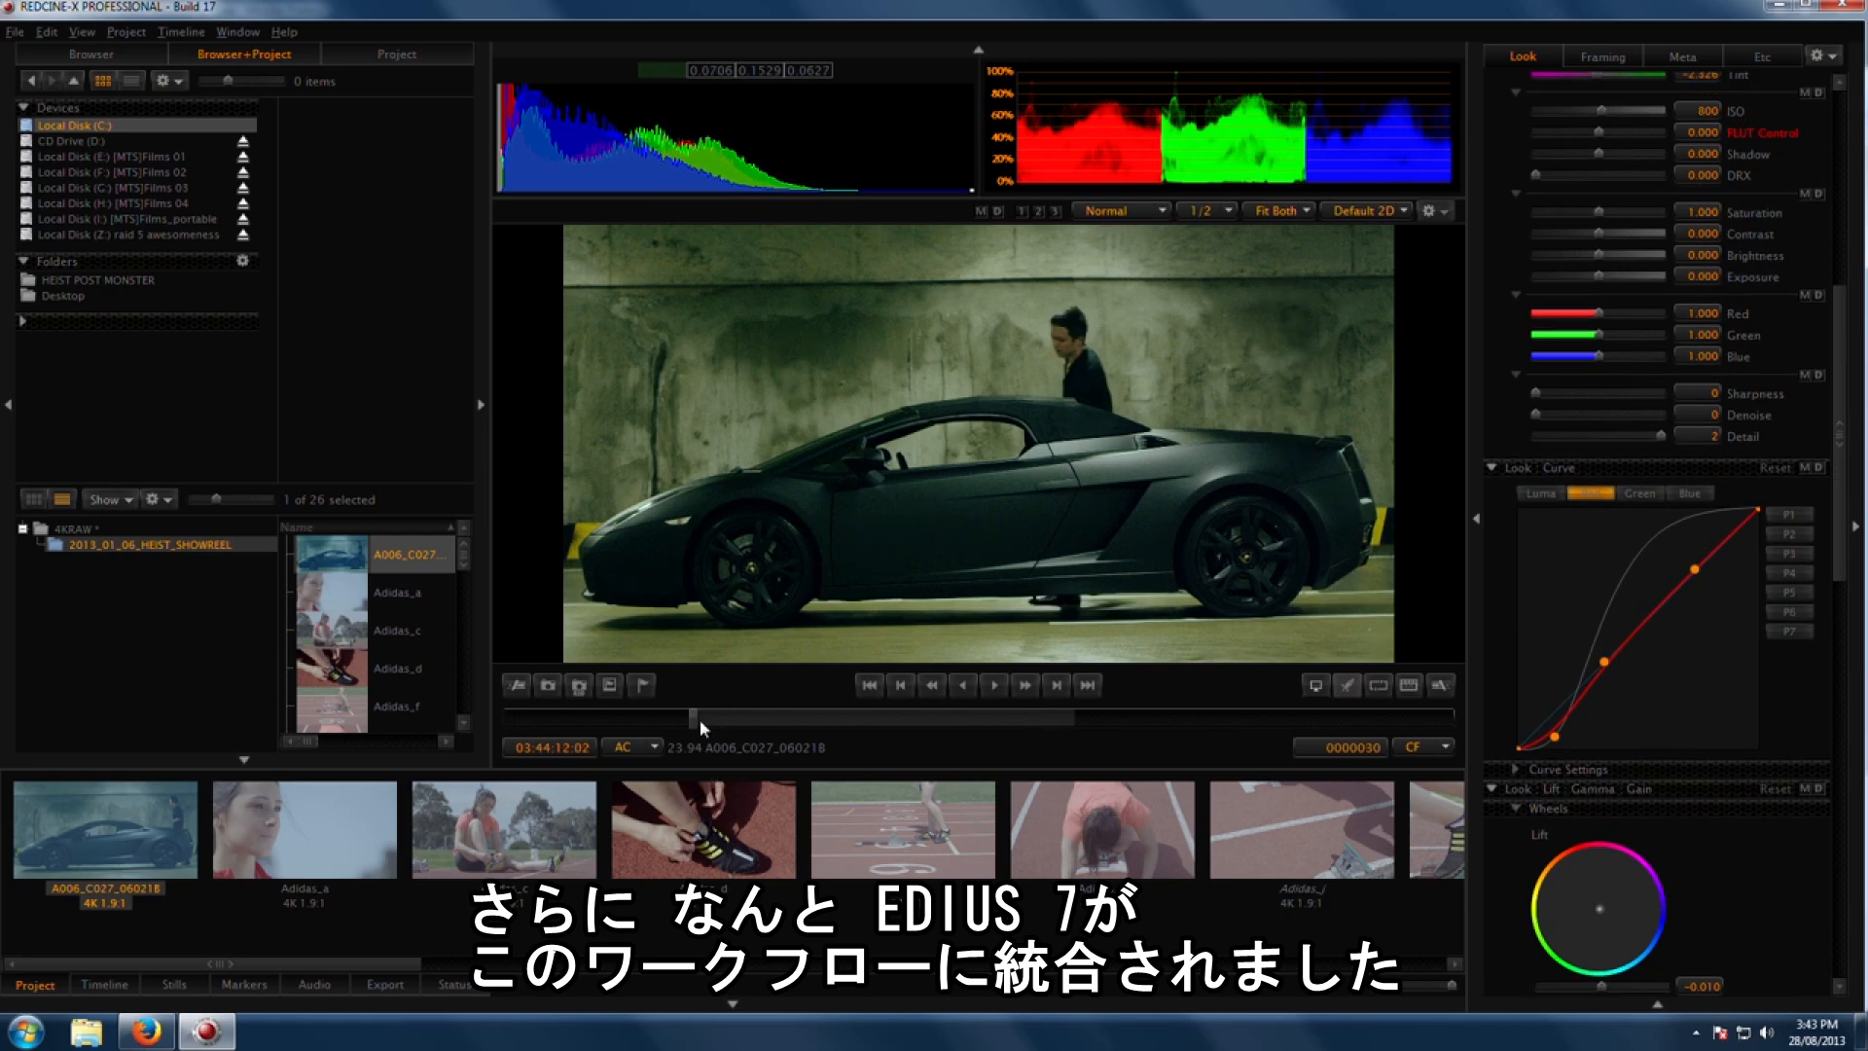
{"action": "left_click_drag", "start_coordinate": [699, 722], "coordinate": [1024, 722]}
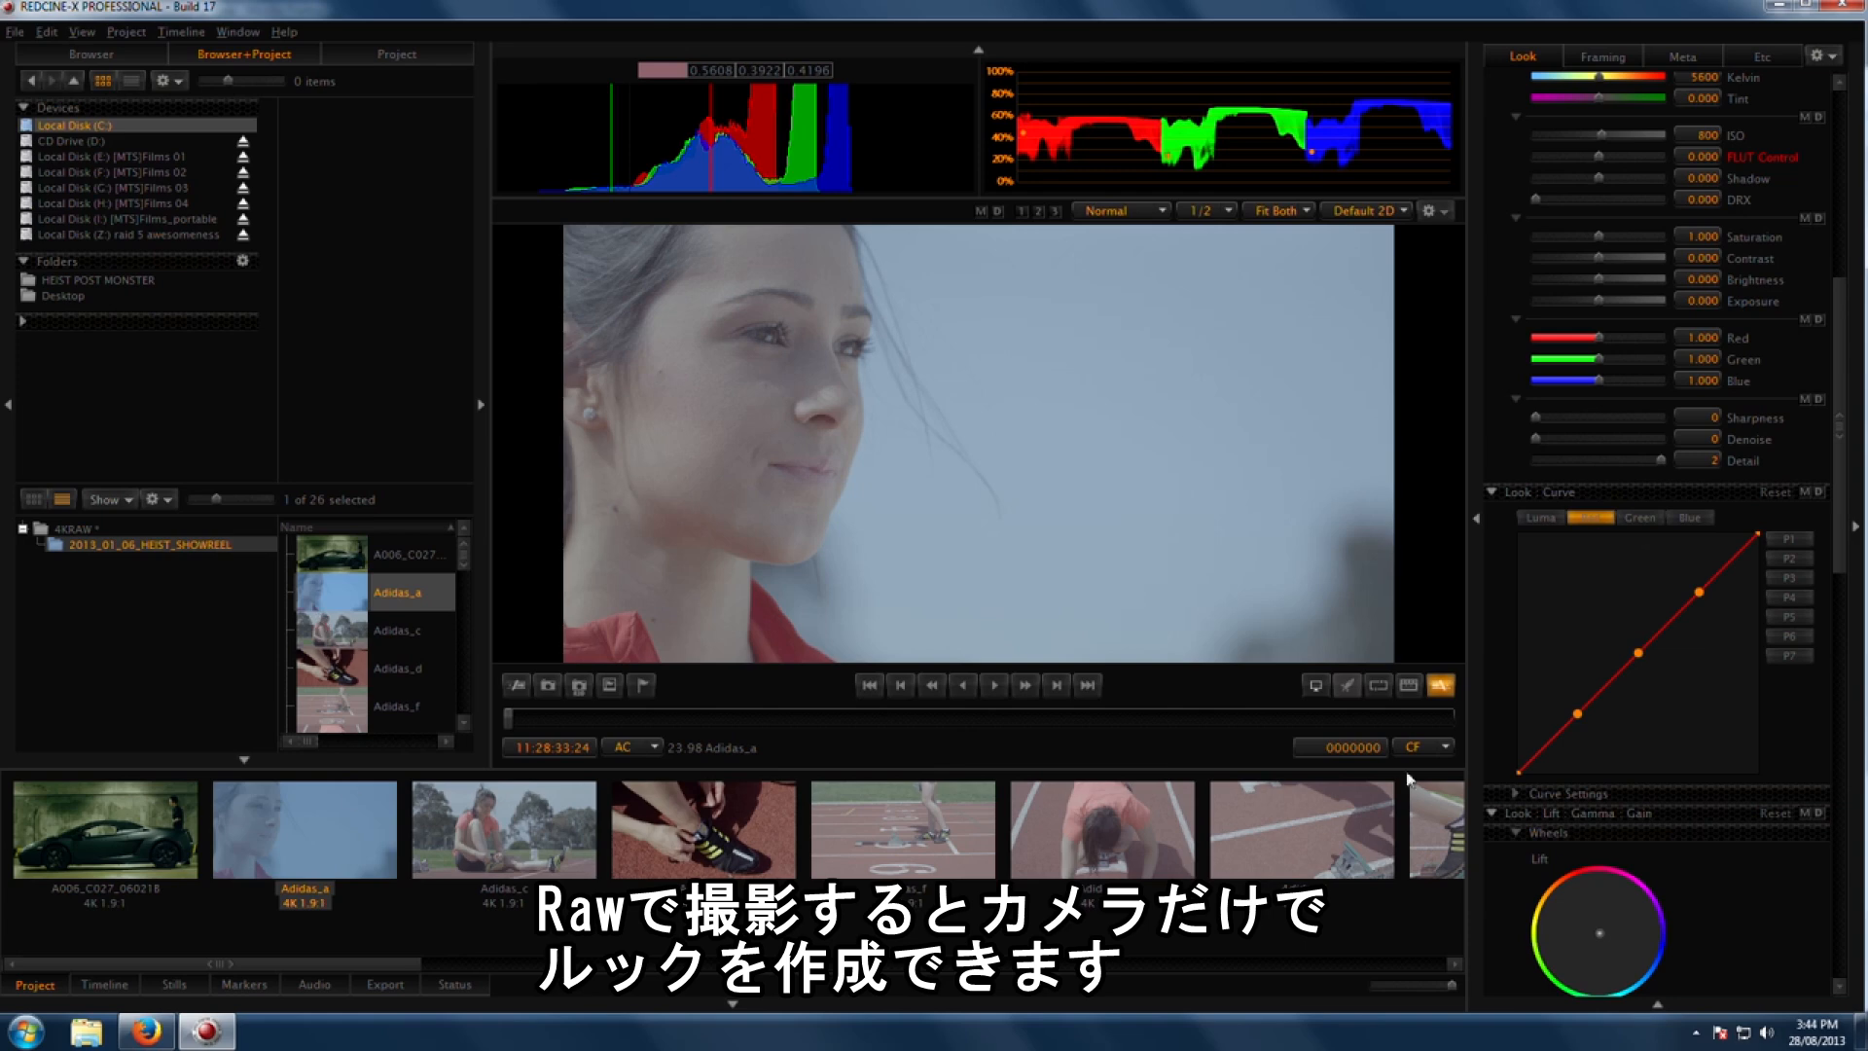
{"action": "left_click_drag", "start_coordinate": [1839, 543], "coordinate": [1839, 428]}
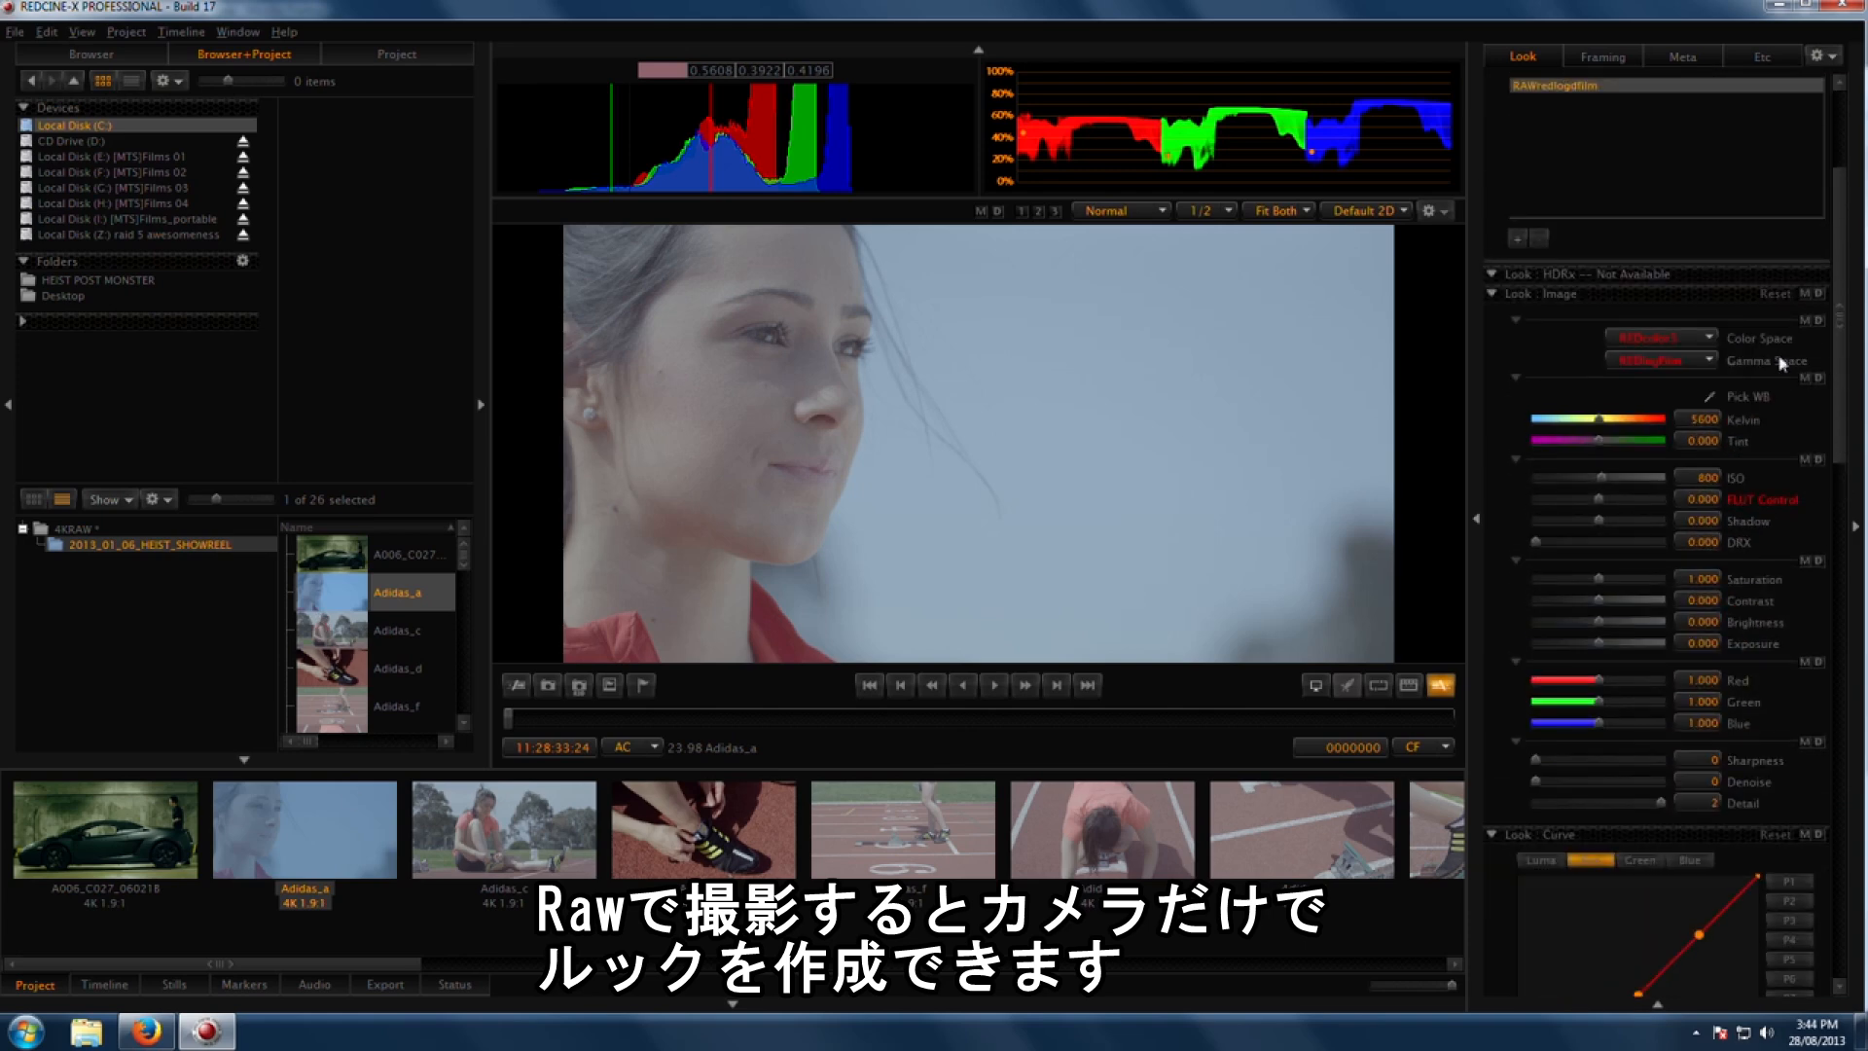
Step: Set the gamma space to REDgamma3 to compare it with the log look
{"action": "left_click", "coordinate": [1681, 365]}
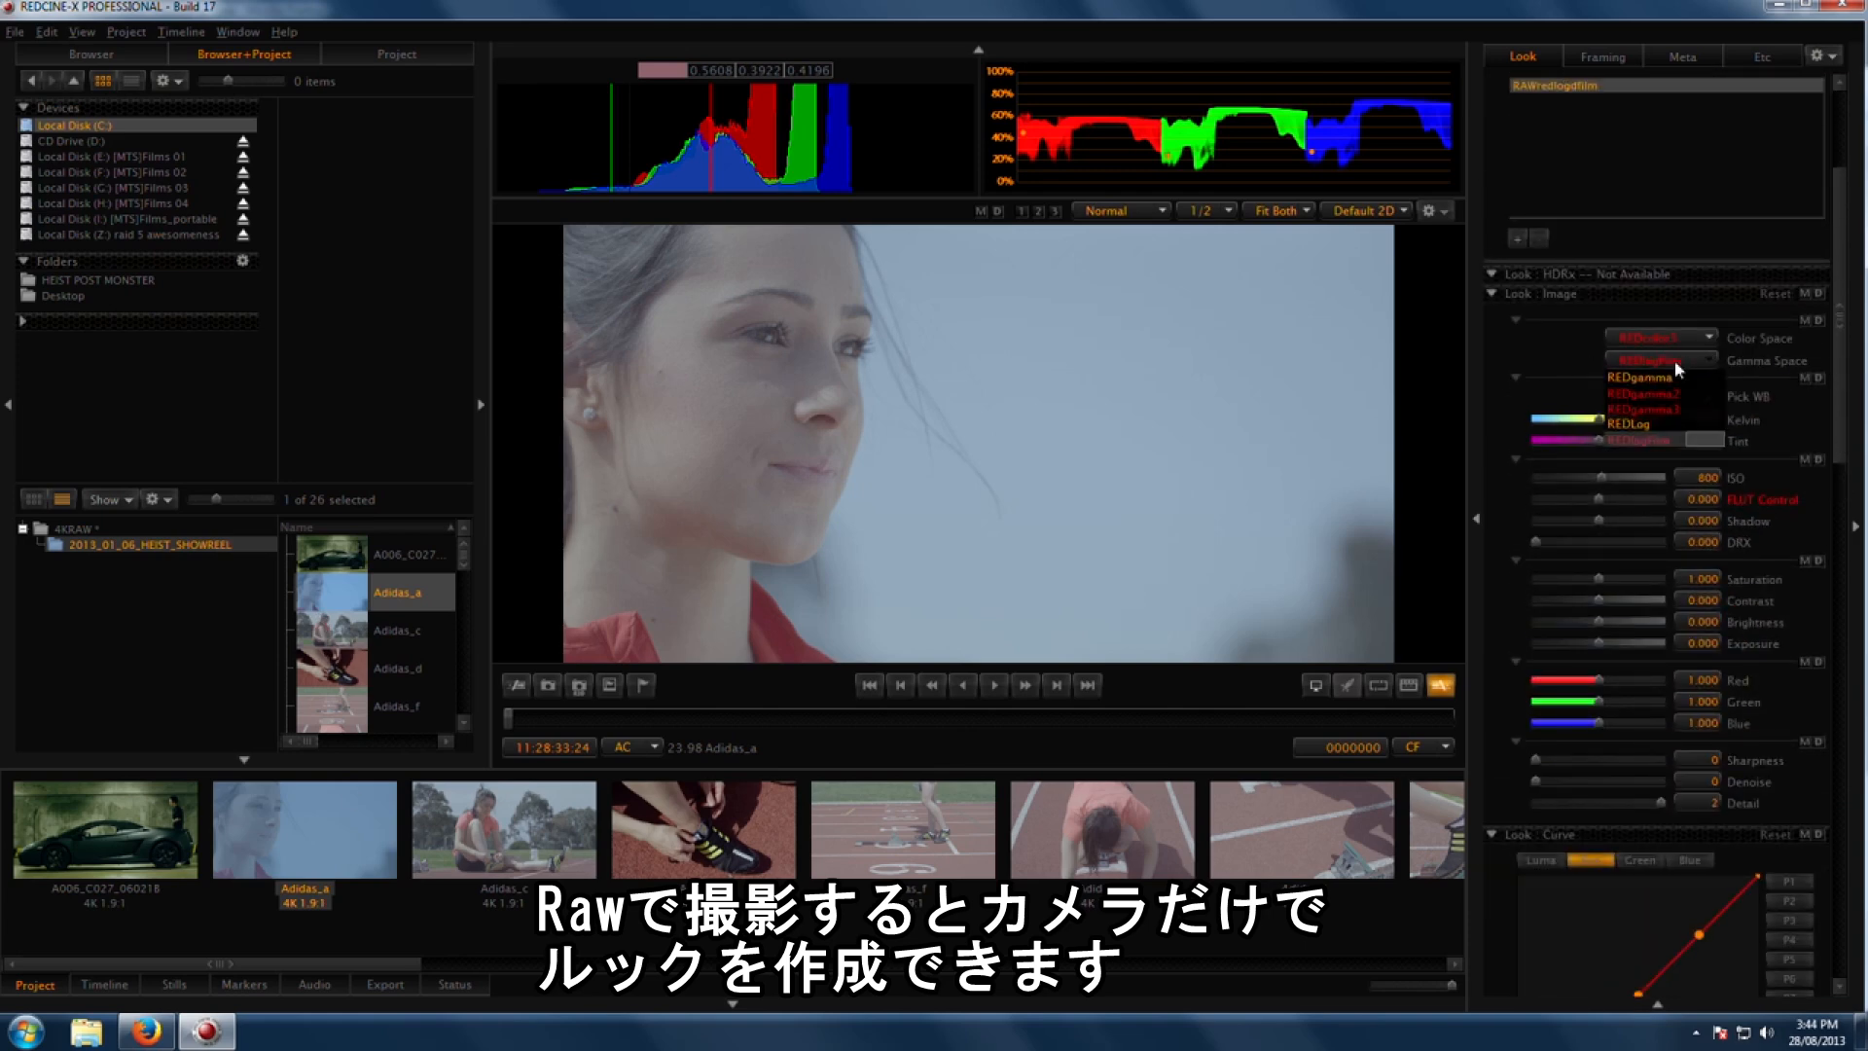
{"action": "left_click", "coordinate": [1673, 360]}
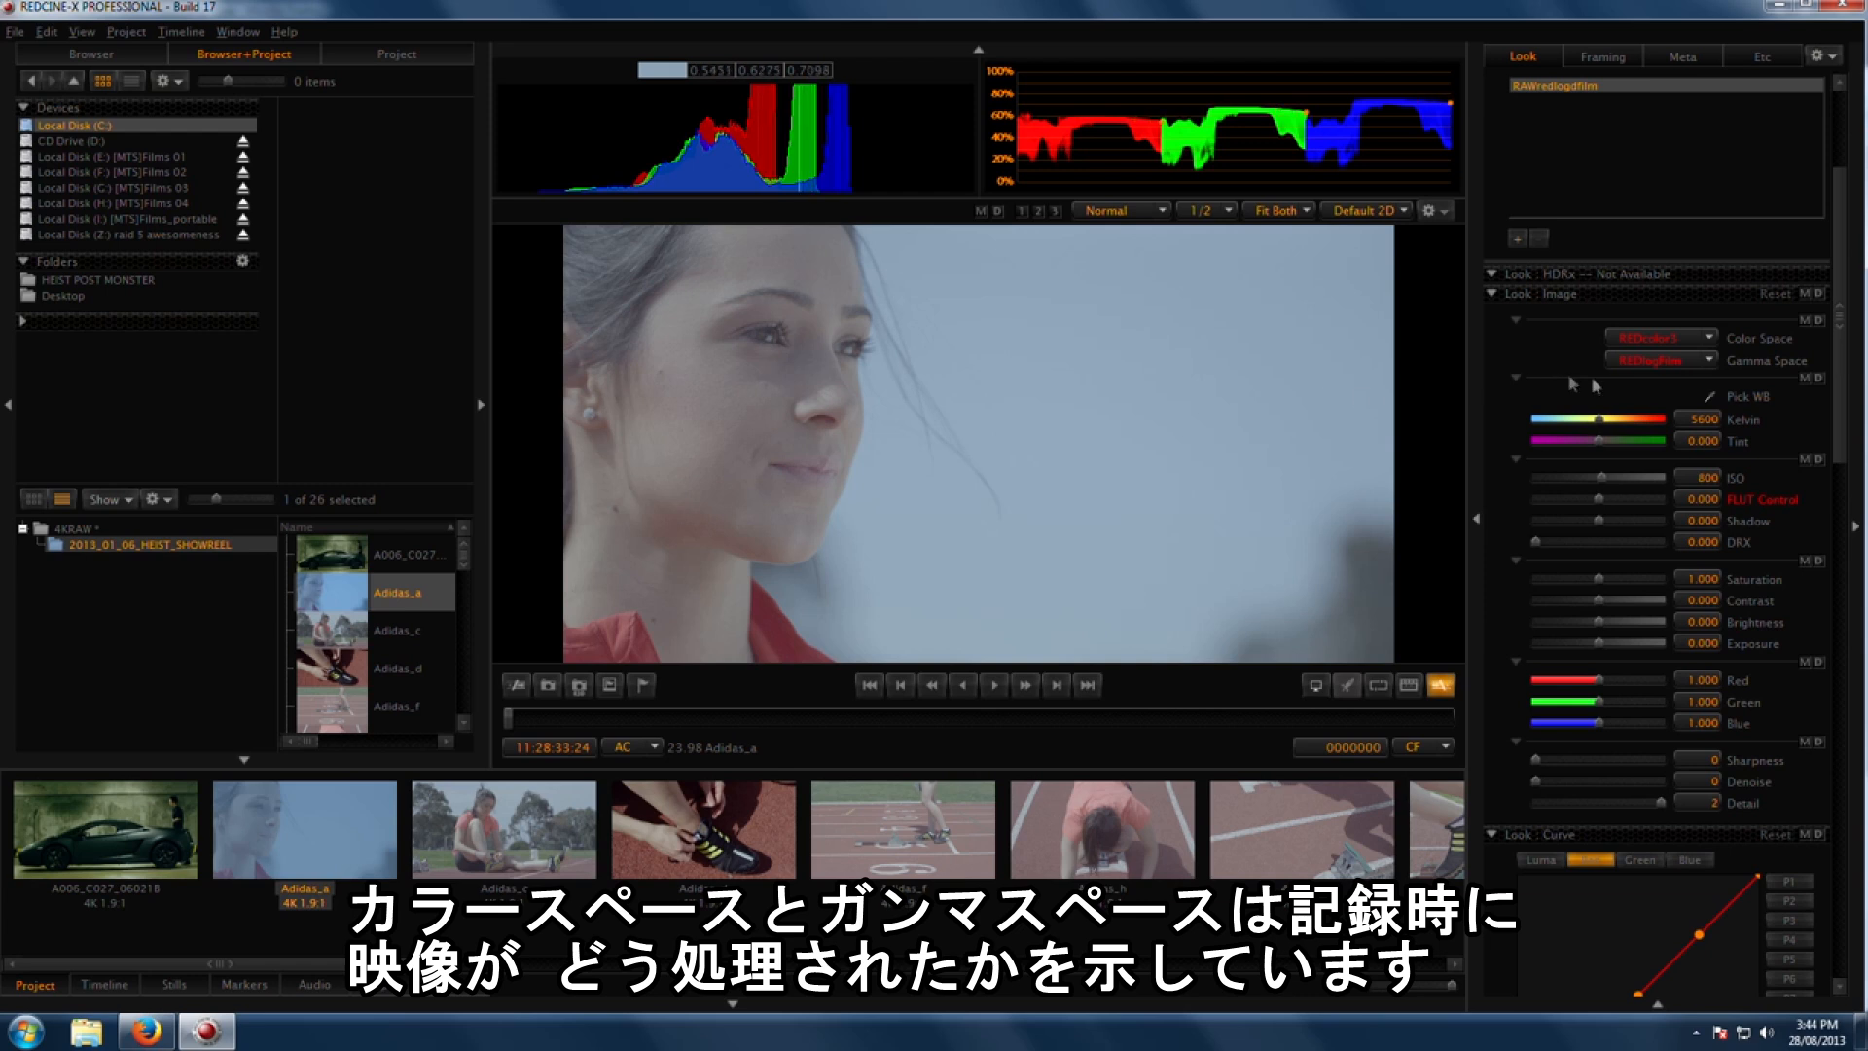
{"action": "left_click", "coordinate": [1652, 358]}
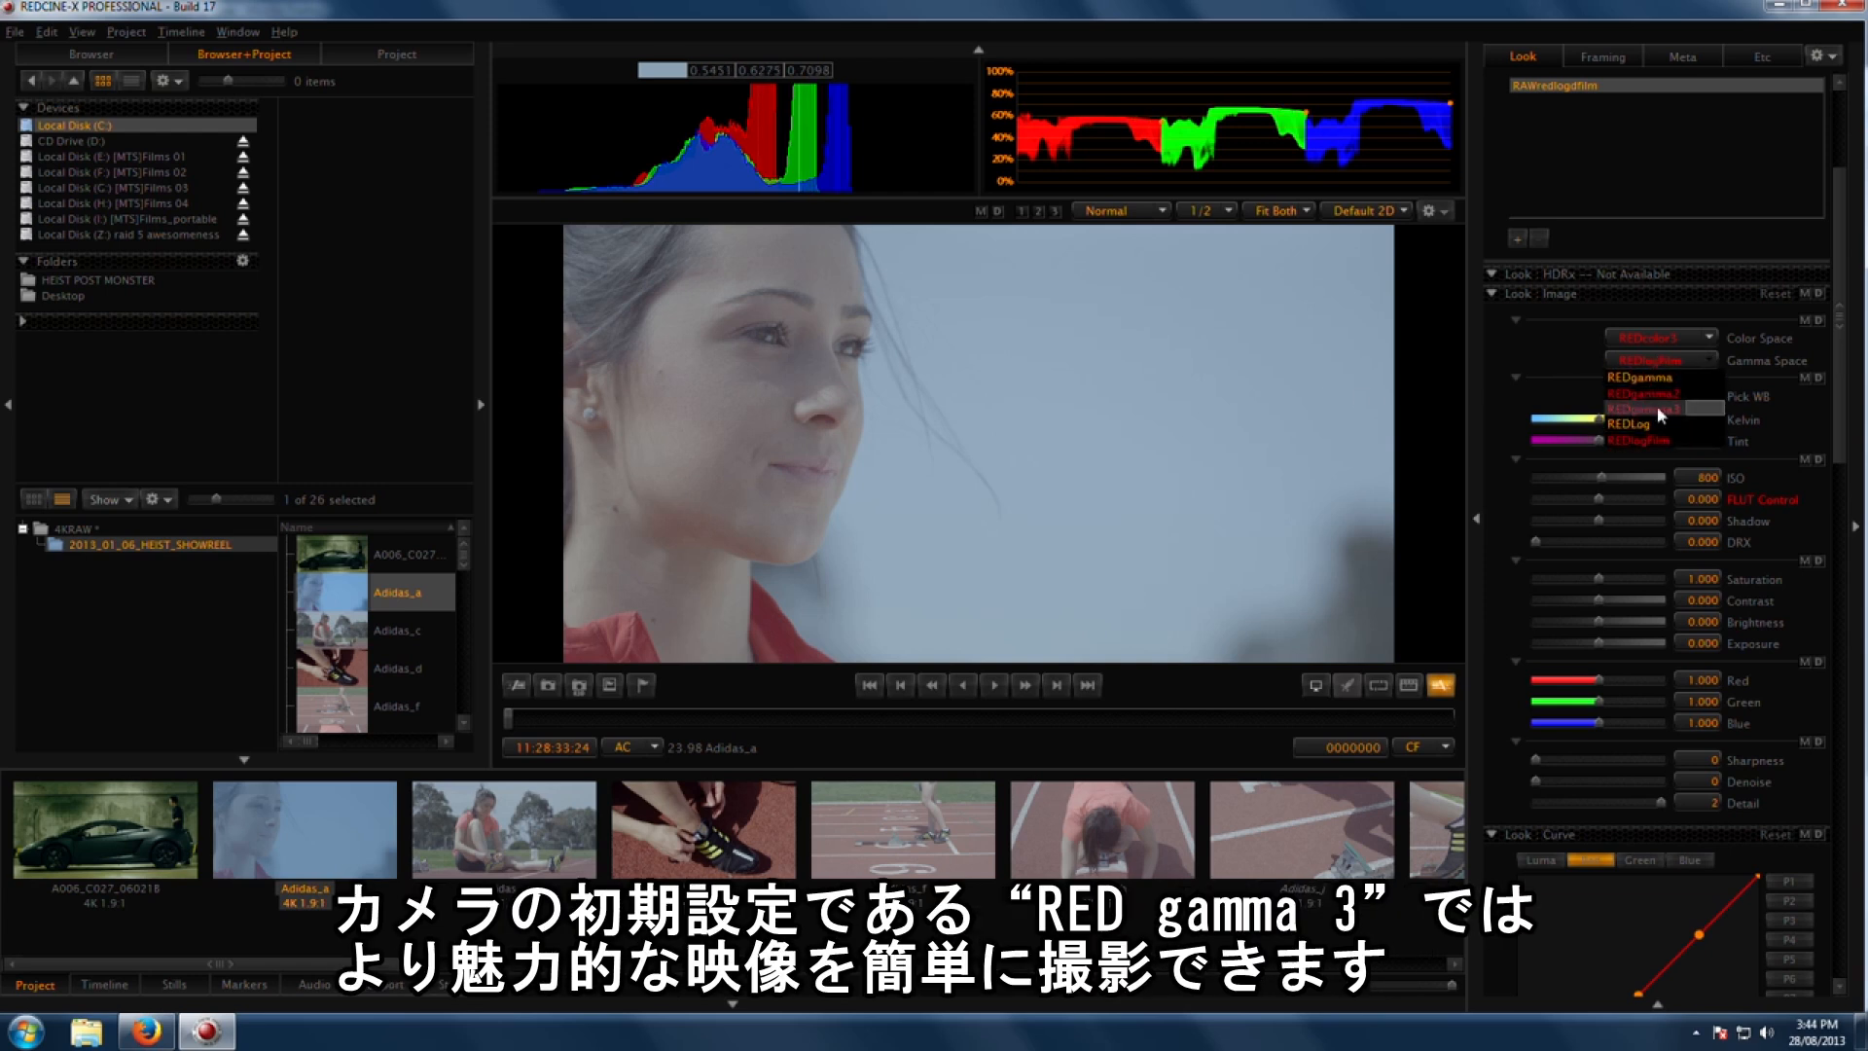
{"action": "left_click", "coordinate": [1666, 406]}
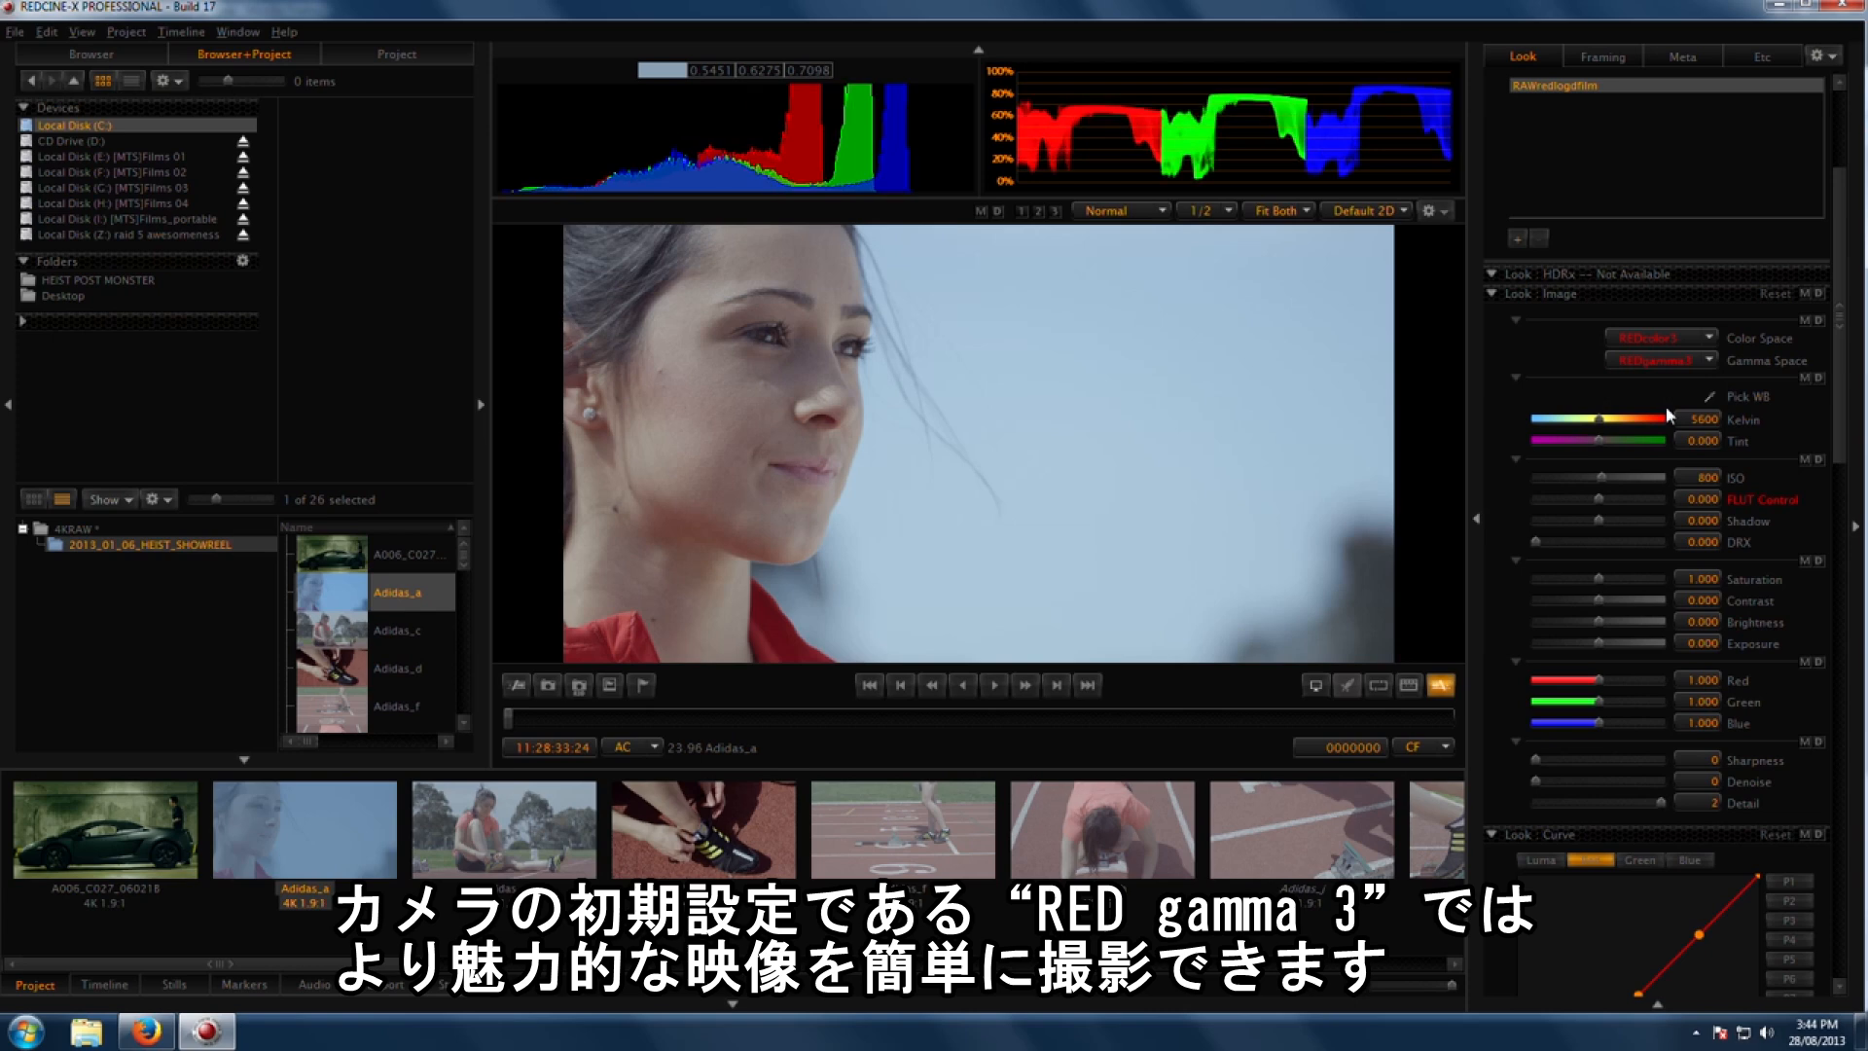
Step: Scrub to a later frame and switch the gamma space back to REDlogFilm
{"action": "left_click", "coordinate": [981, 719]}
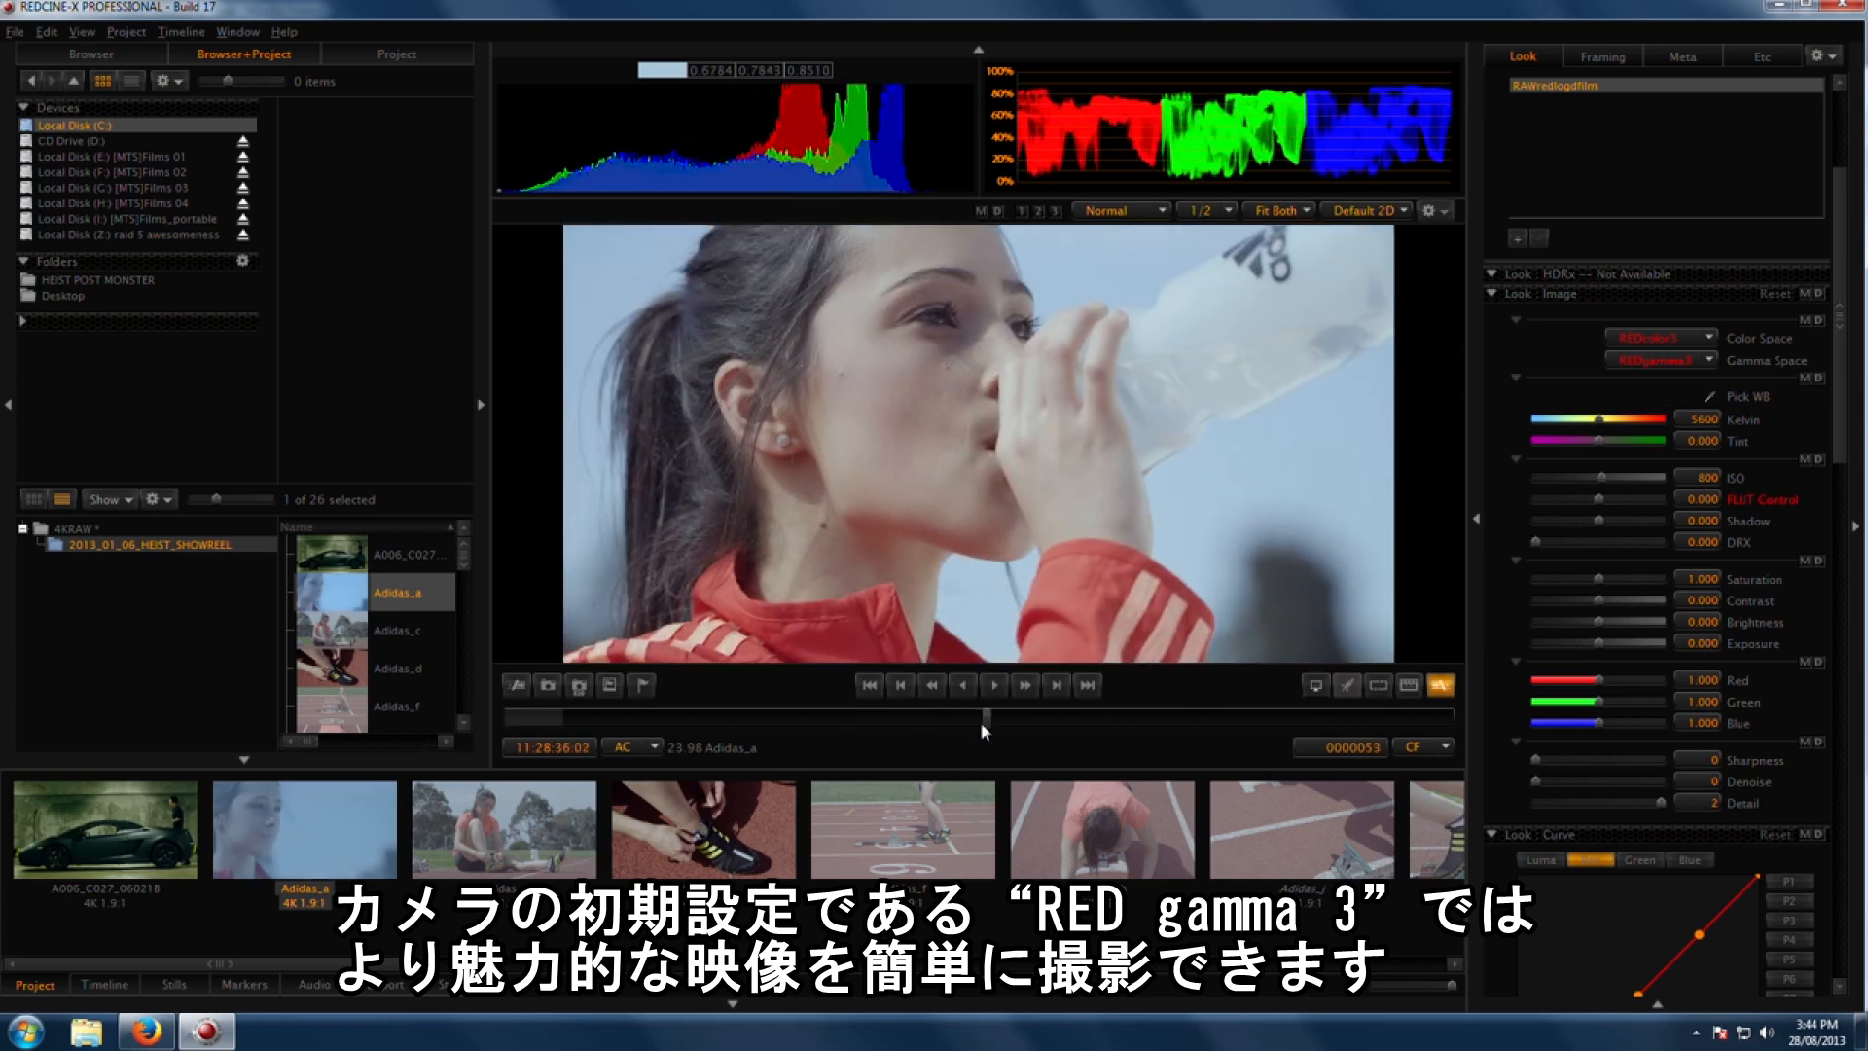
{"action": "left_click_drag", "start_coordinate": [981, 721], "coordinate": [928, 720]}
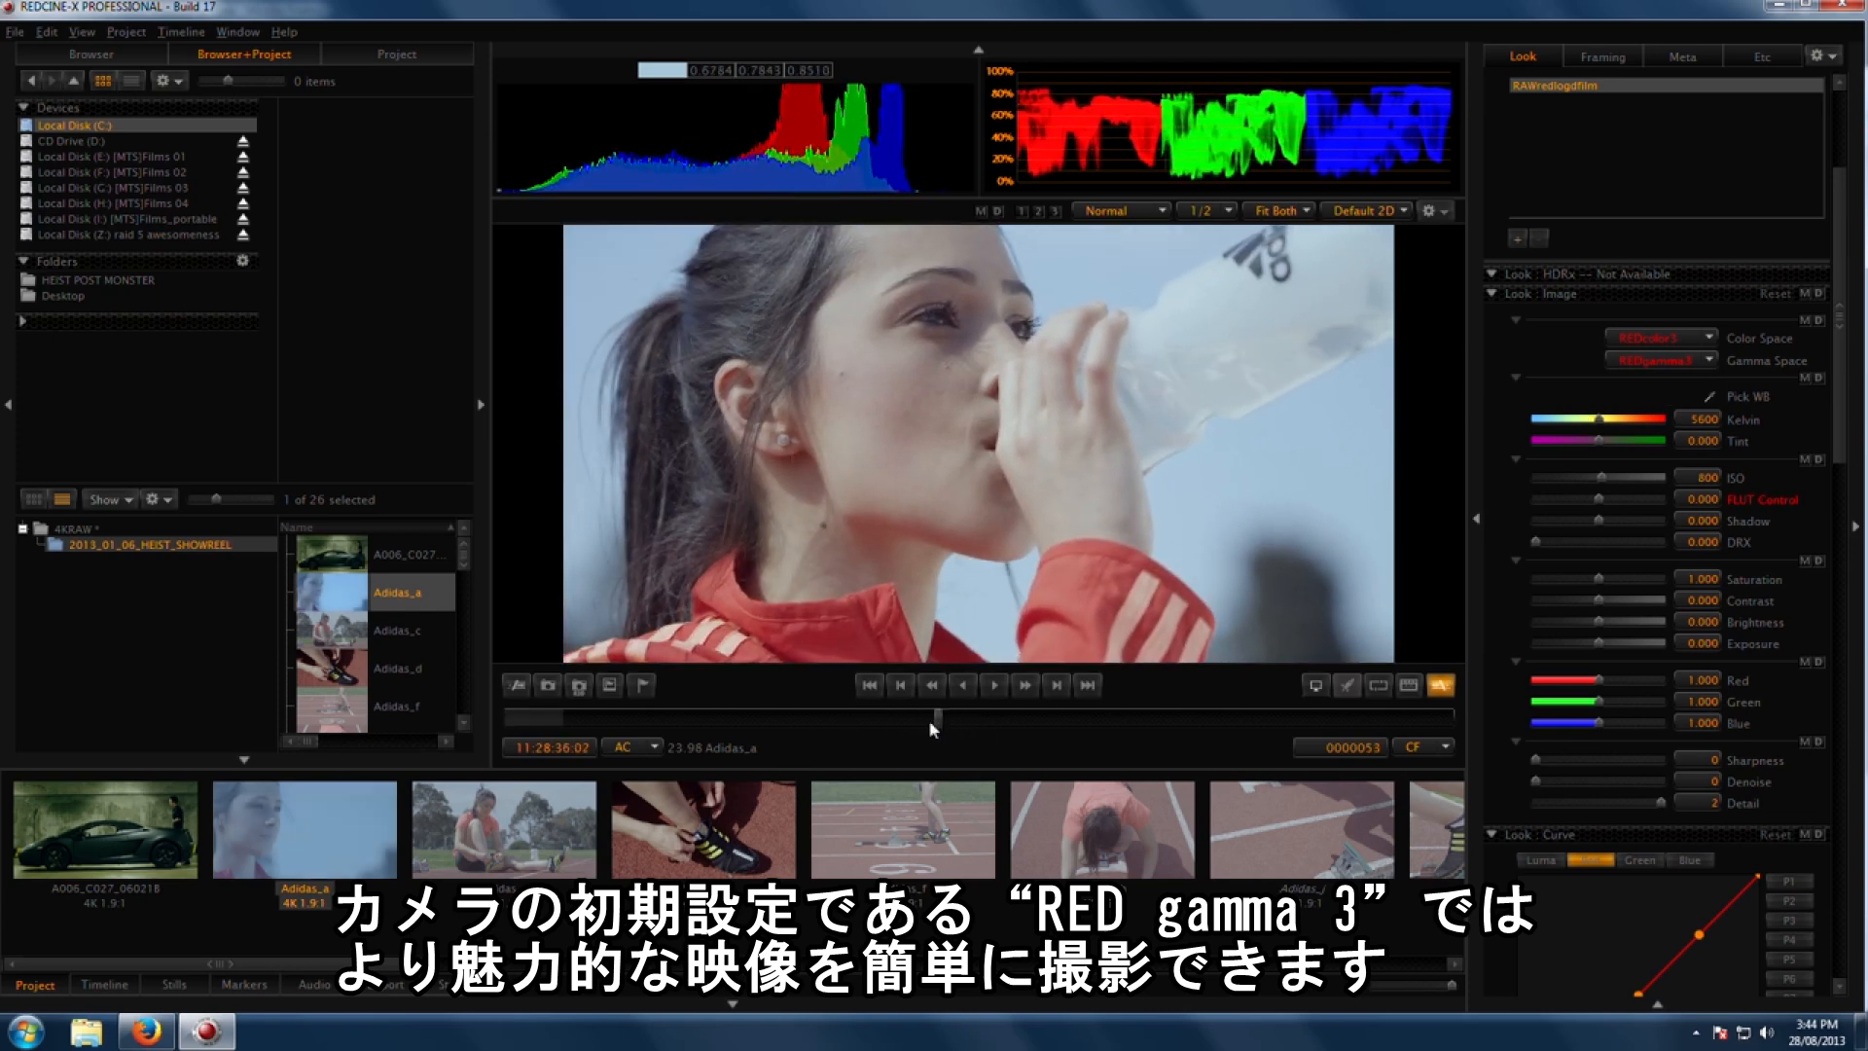
{"action": "left_click", "coordinate": [1687, 356]}
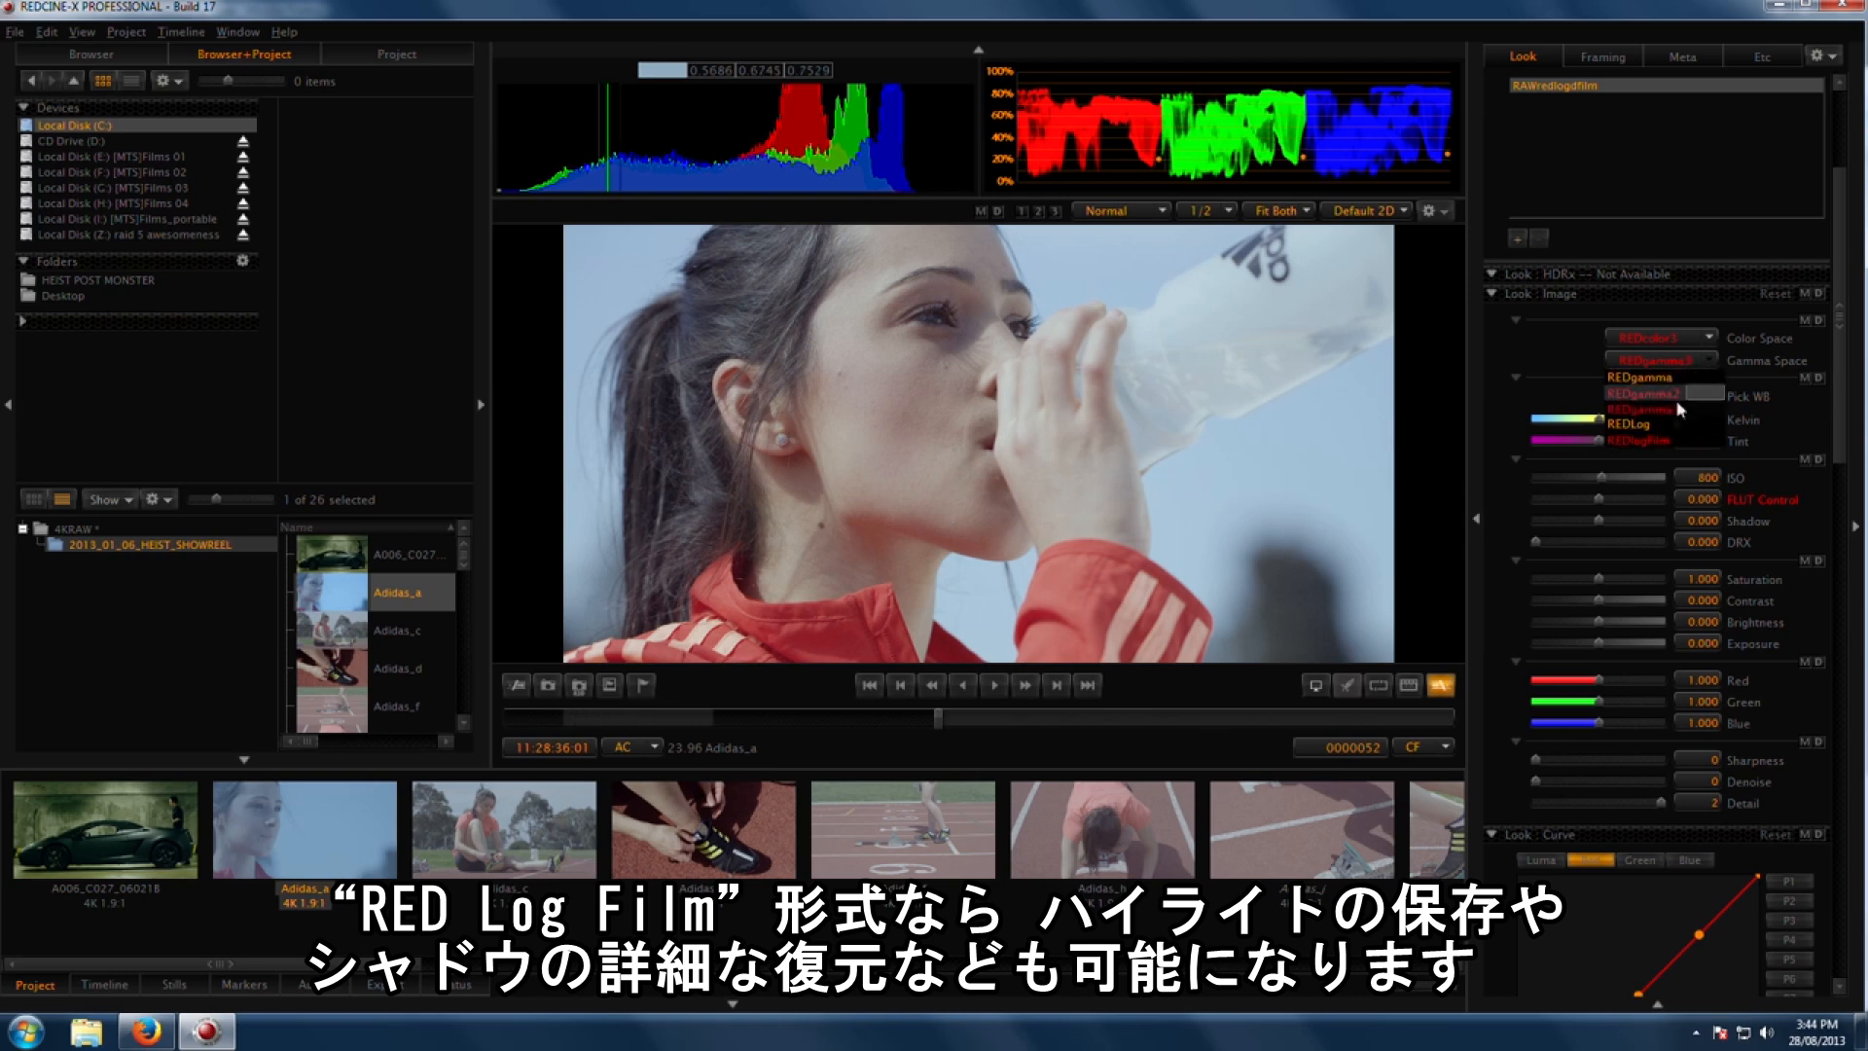
{"action": "left_click", "coordinate": [1660, 439]}
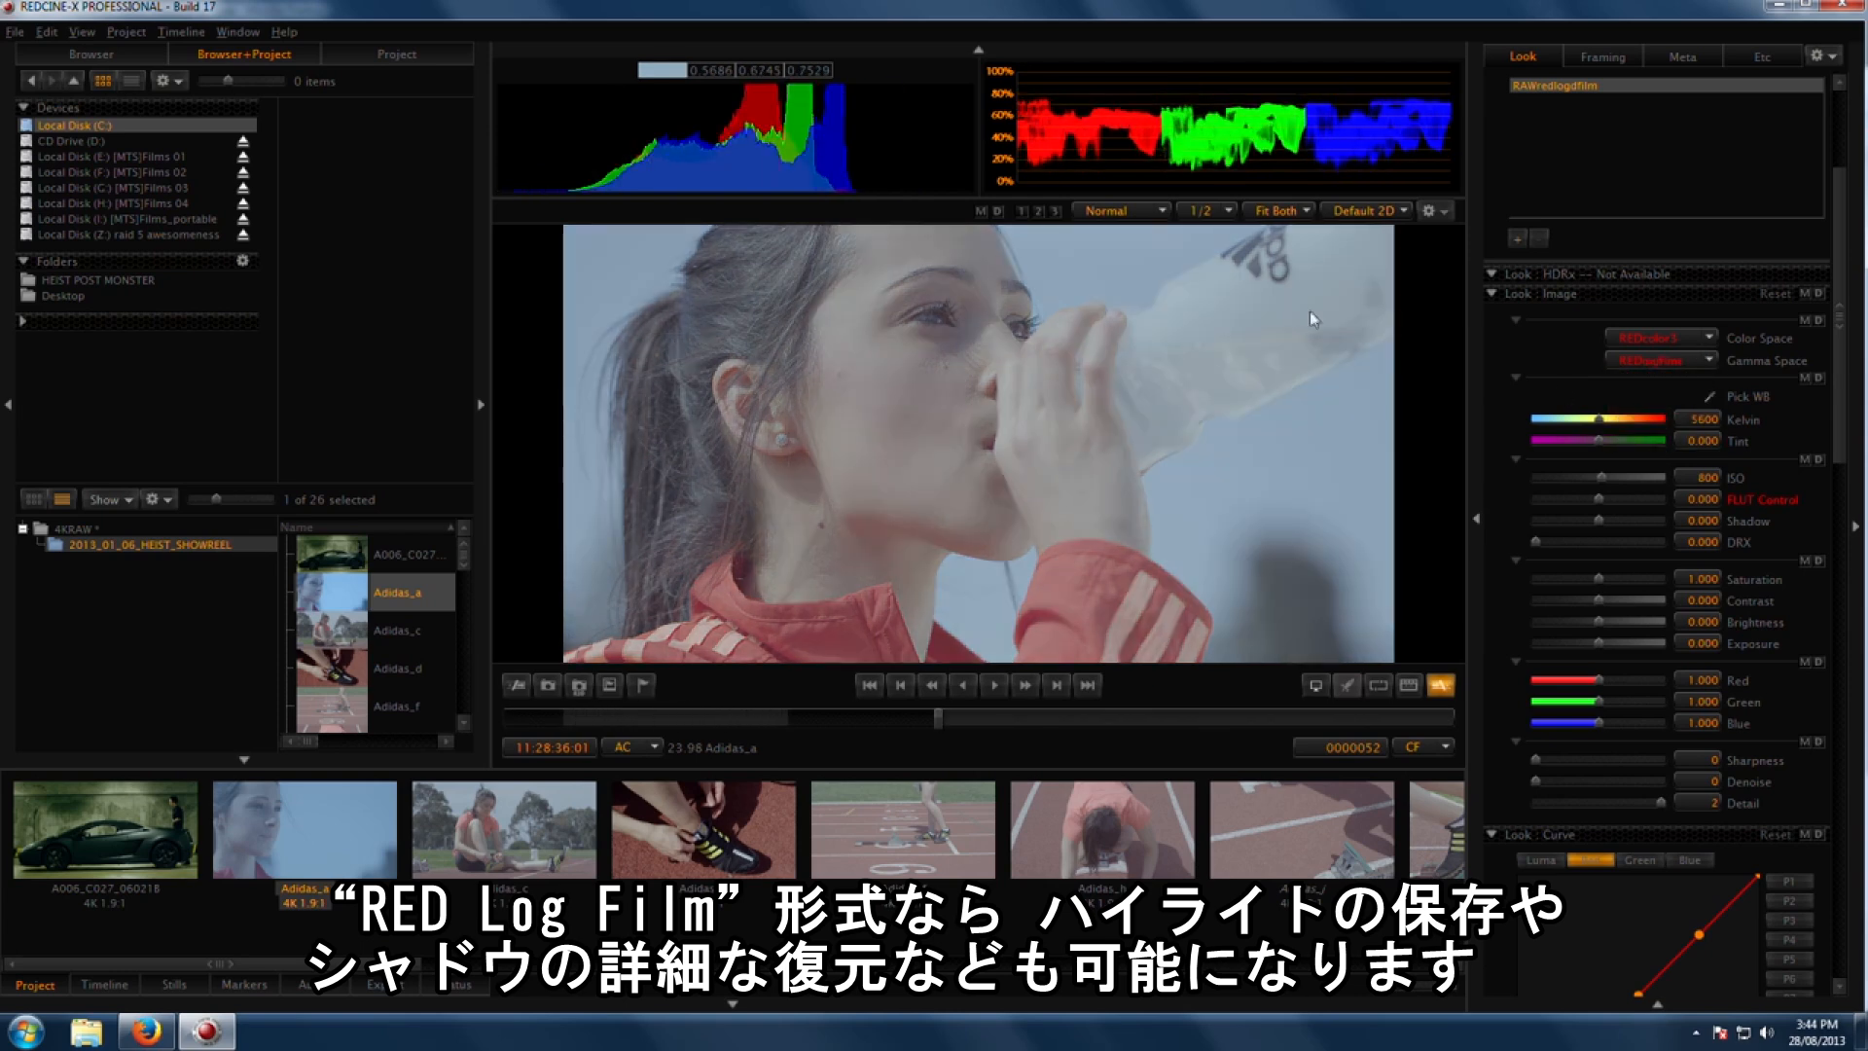
Step: Select the Luma curve and shape it into an S-curve by lowering the shadows and adjusting the midtones
{"action": "scroll", "coordinate": [1842, 369], "scroll_direction": "down", "scroll_amount": 5}
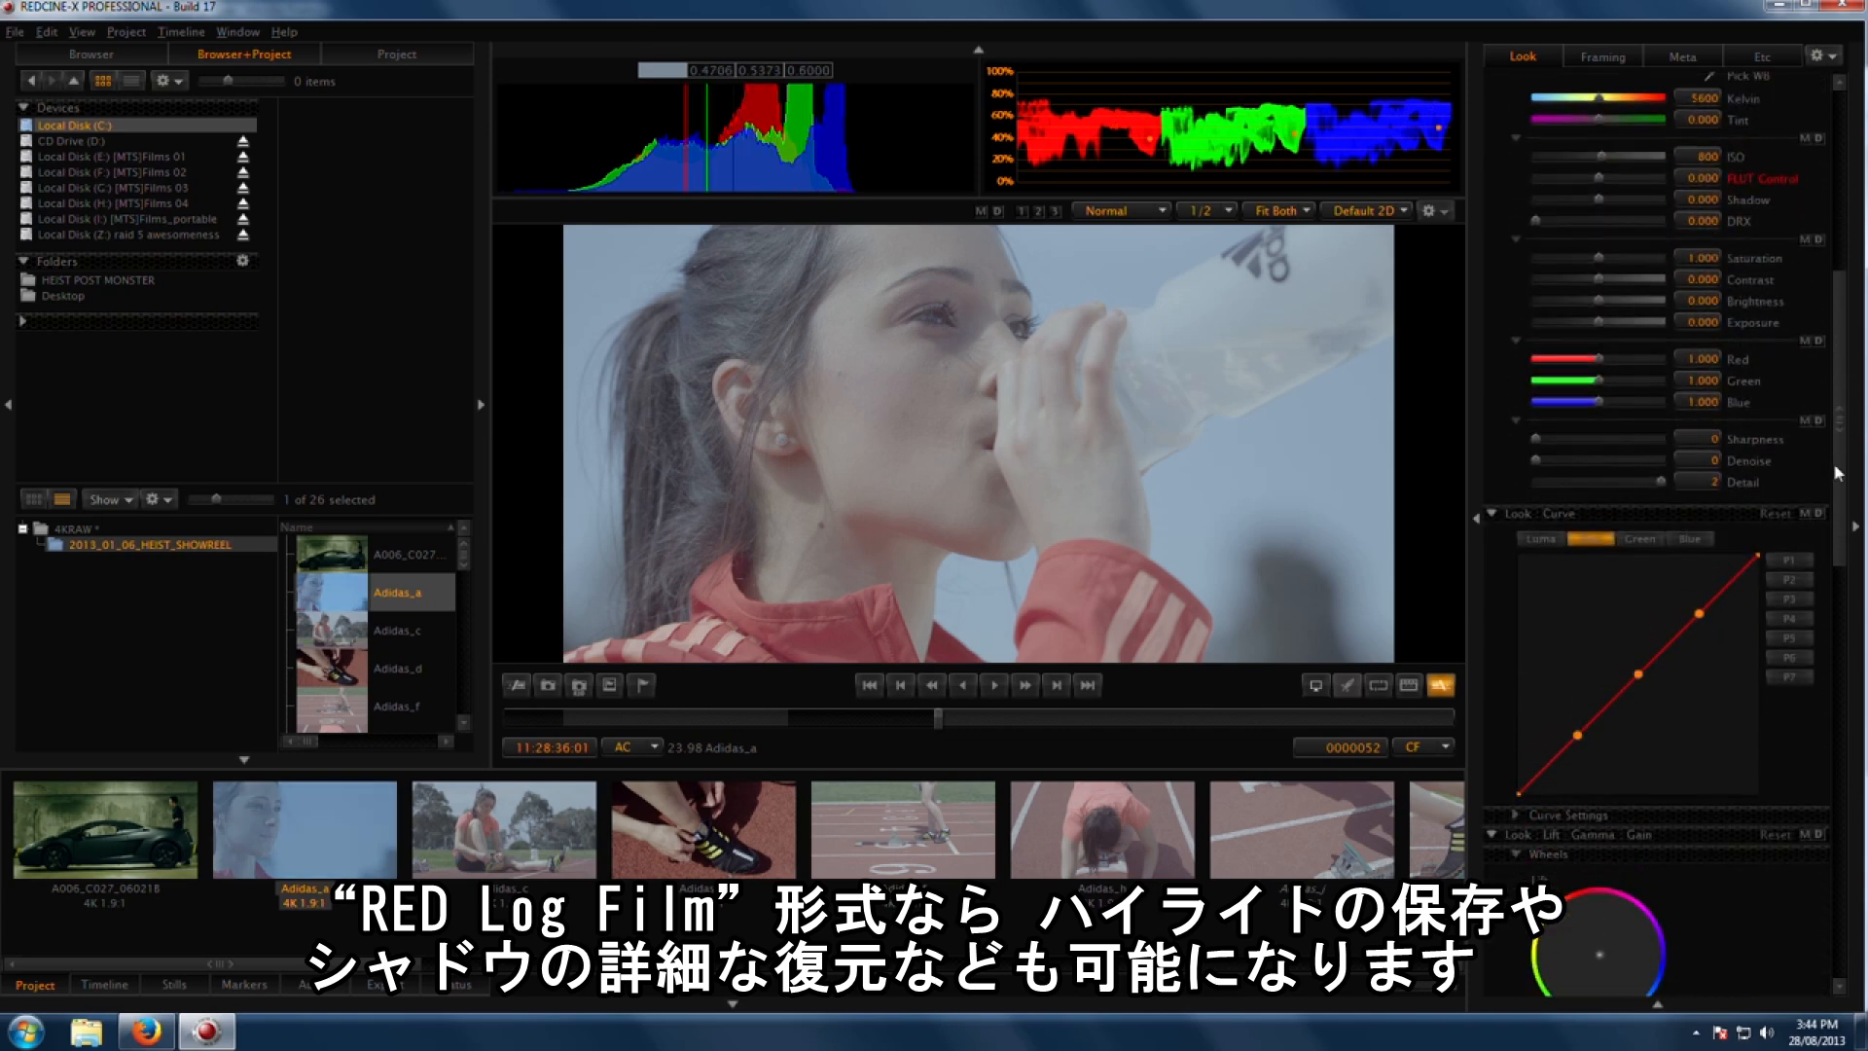
{"action": "left_click", "coordinate": [1542, 484]}
{"action": "left_click_drag", "start_coordinate": [1577, 680], "coordinate": [1592, 739]}
{"action": "mouse_move", "coordinate": [1639, 619]}
{"action": "left_mouse_down"}
{"action": "mouse_move", "coordinate": [1651, 655]}
{"action": "mouse_move", "coordinate": [1622, 653]}
{"action": "left_mouse_up"}
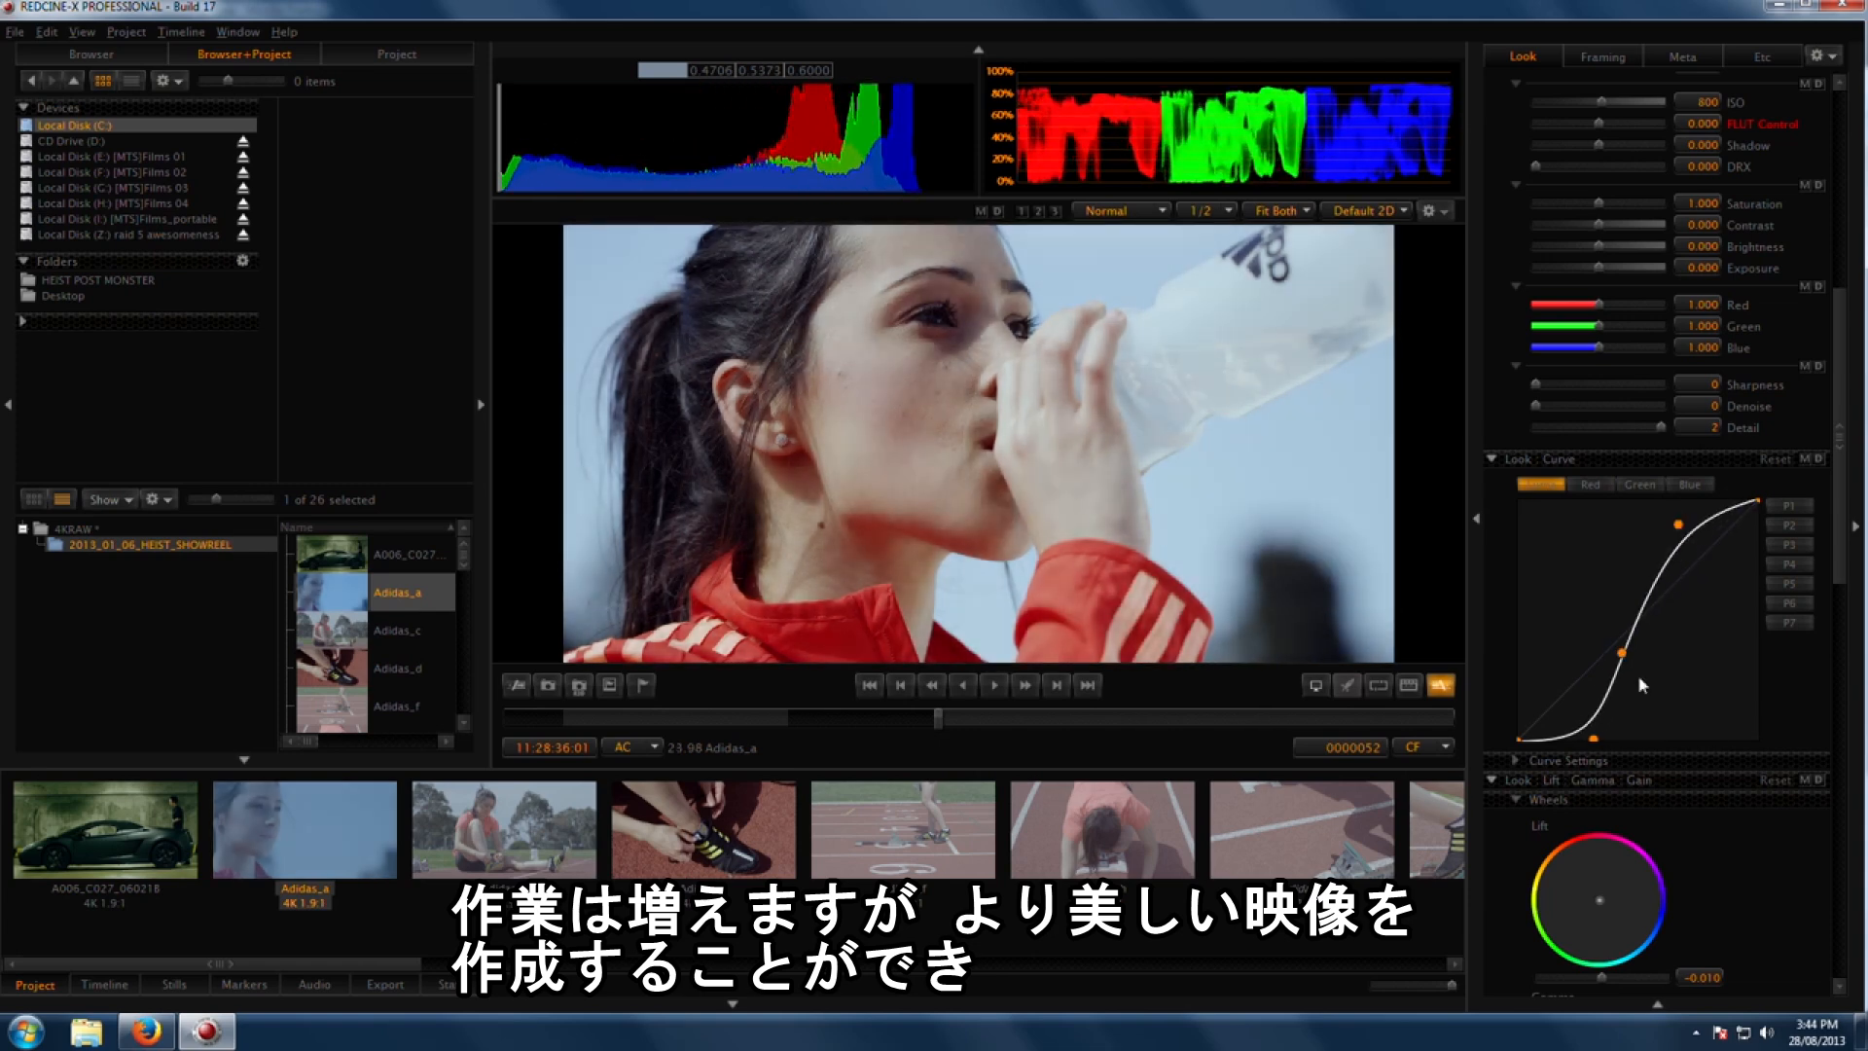
{"action": "left_click_drag", "start_coordinate": [1622, 652], "coordinate": [1614, 652]}
{"action": "left_click_drag", "start_coordinate": [1594, 740], "coordinate": [1584, 735]}
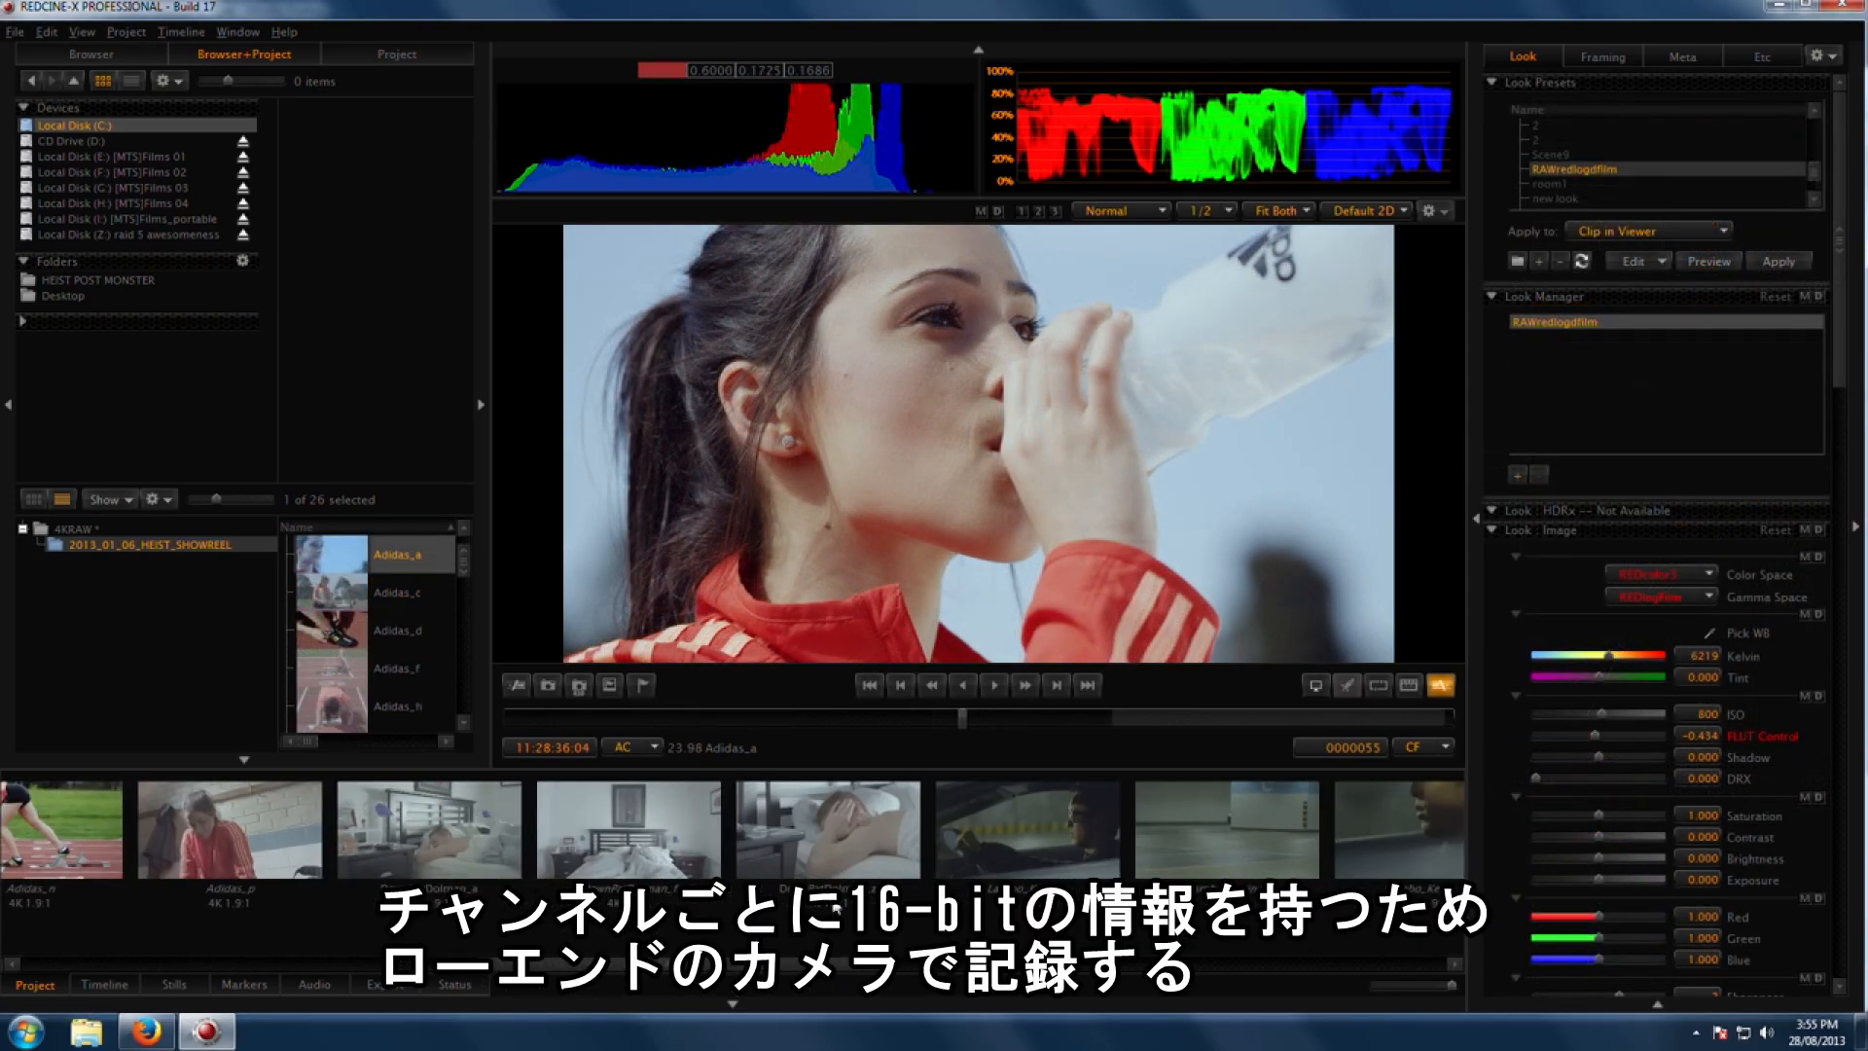
Step: Switch to the DownPatDolman_z clip and give its Luma curve an S-shape
{"action": "left_click", "coordinate": [832, 873]}
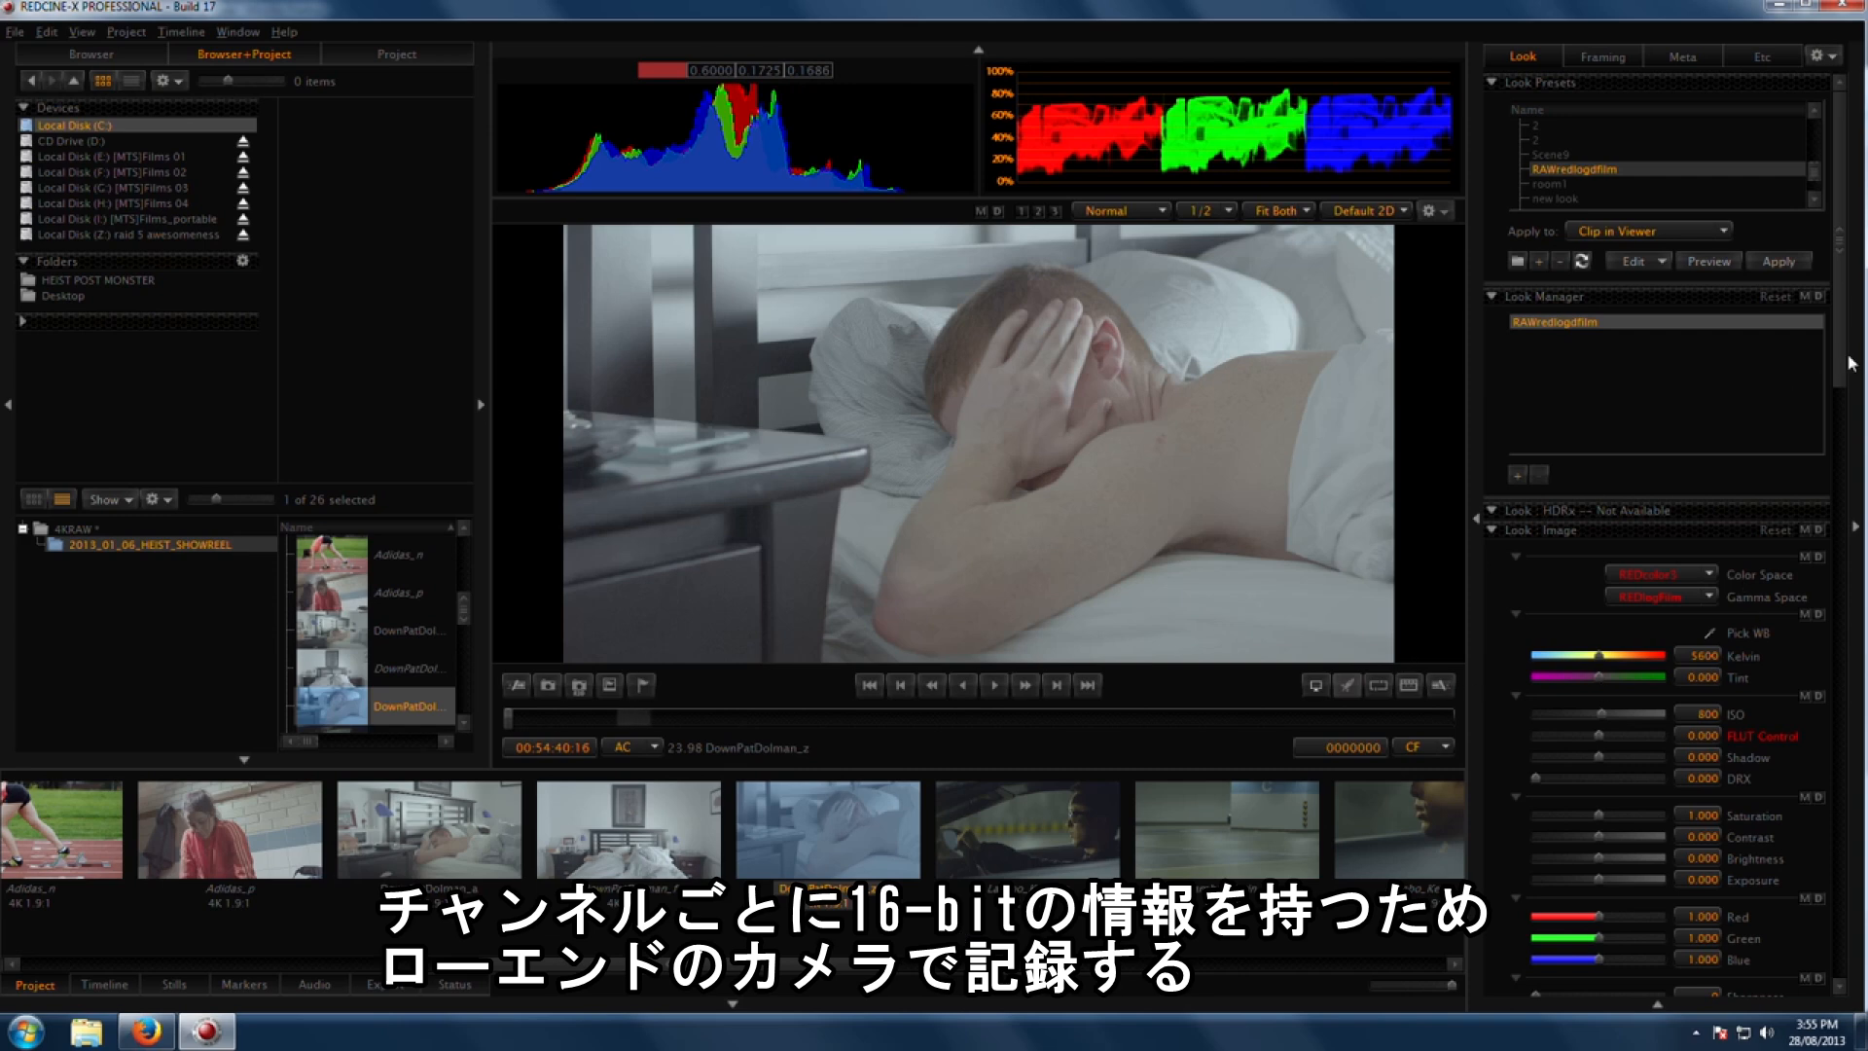
{"action": "scroll", "coordinate": [1839, 362], "scroll_direction": "down", "scroll_amount": 4}
{"action": "left_click_drag", "start_coordinate": [1699, 766], "coordinate": [1695, 752]}
{"action": "left_click_drag", "start_coordinate": [1579, 895], "coordinate": [1560, 944]}
{"action": "left_click_drag", "start_coordinate": [1651, 857], "coordinate": [1627, 872]}
{"action": "left_click_drag", "start_coordinate": [1560, 945], "coordinate": [1568, 953]}
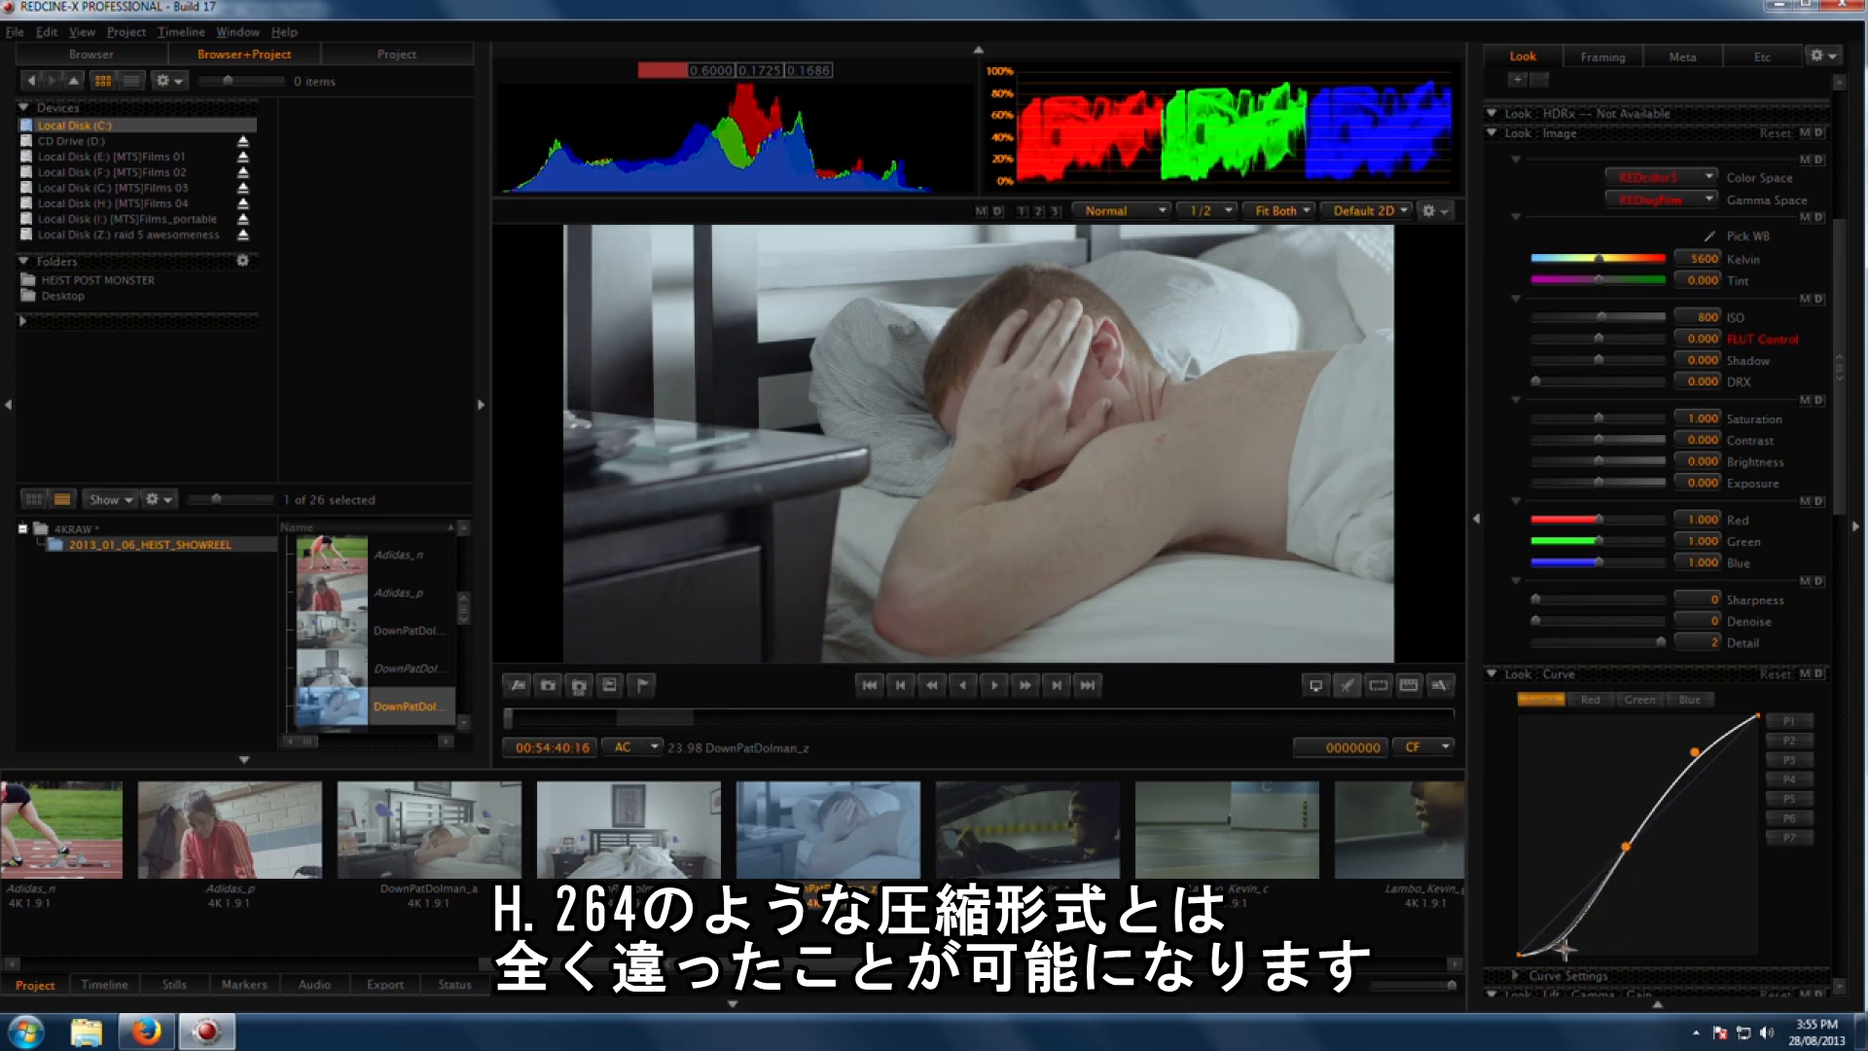
{"action": "left_click_drag", "start_coordinate": [1695, 752], "coordinate": [1684, 741]}
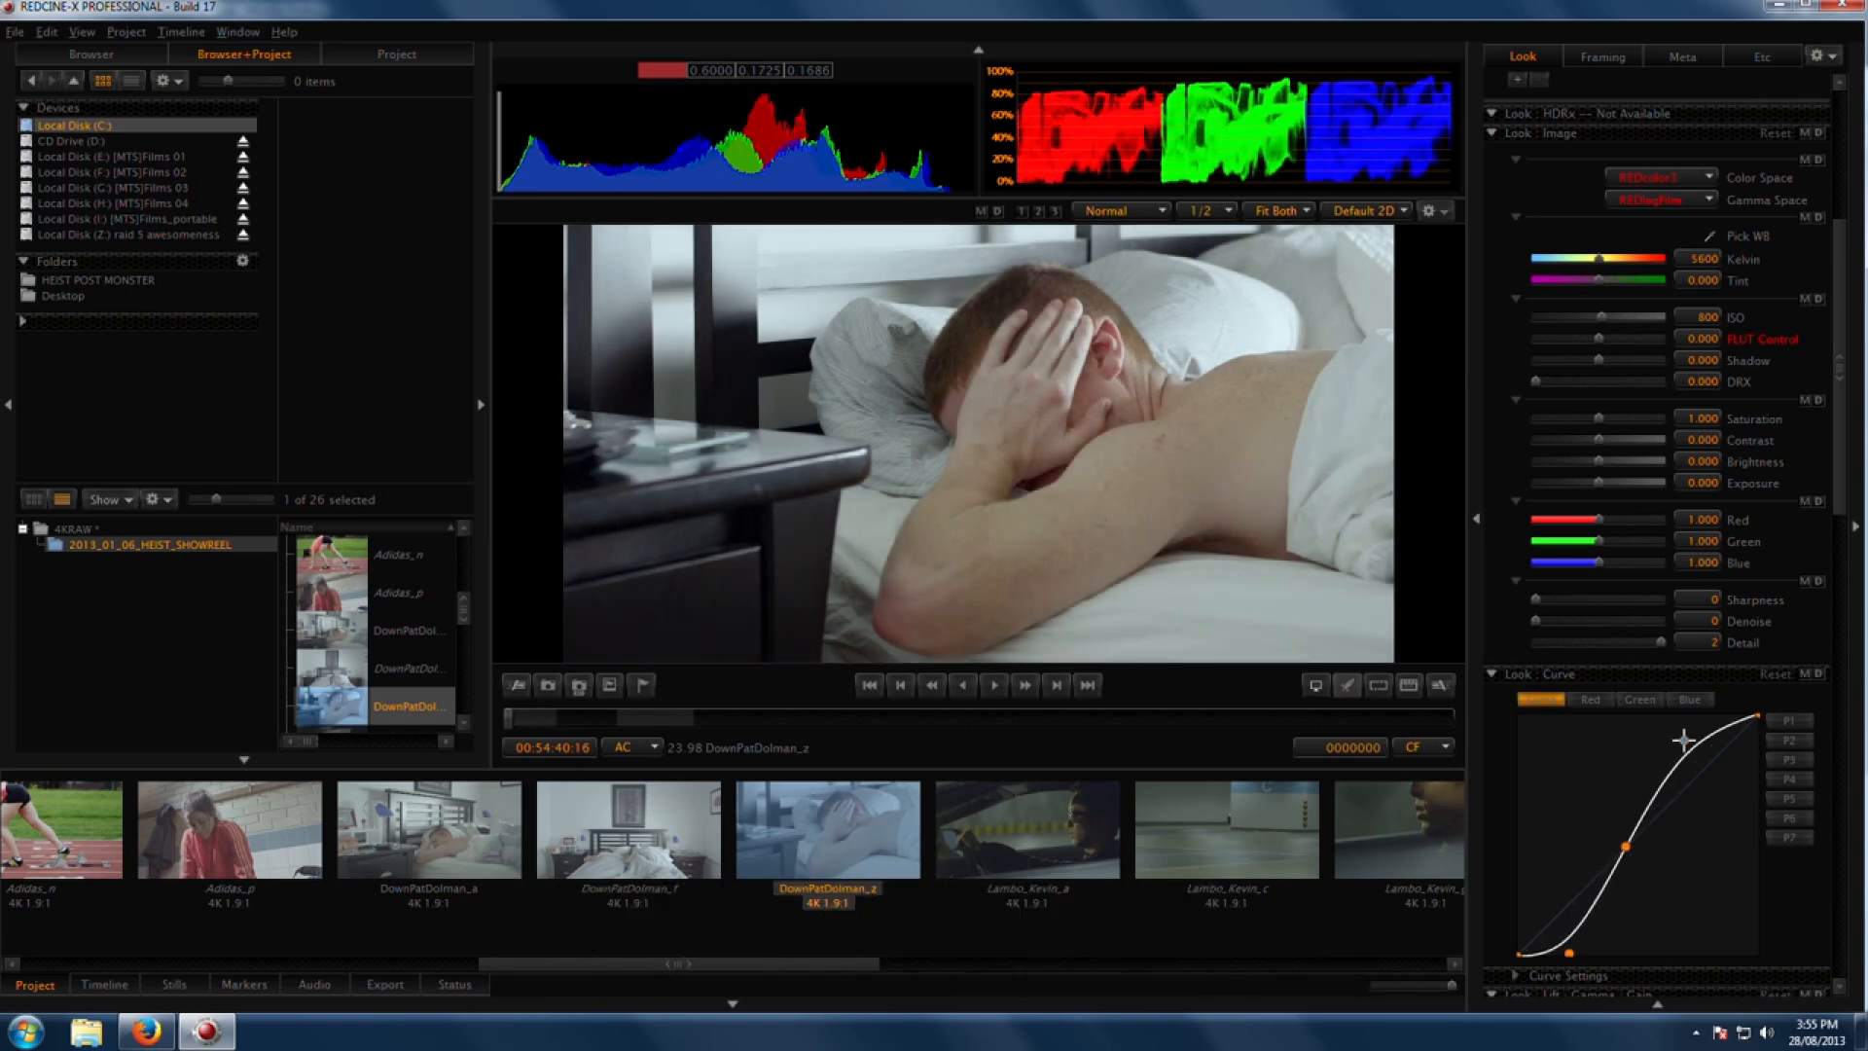
Step: Scrub into the clip and lower the white balance to about 5273 Kelvin
{"action": "left_click_drag", "start_coordinate": [697, 720], "coordinate": [734, 751]}
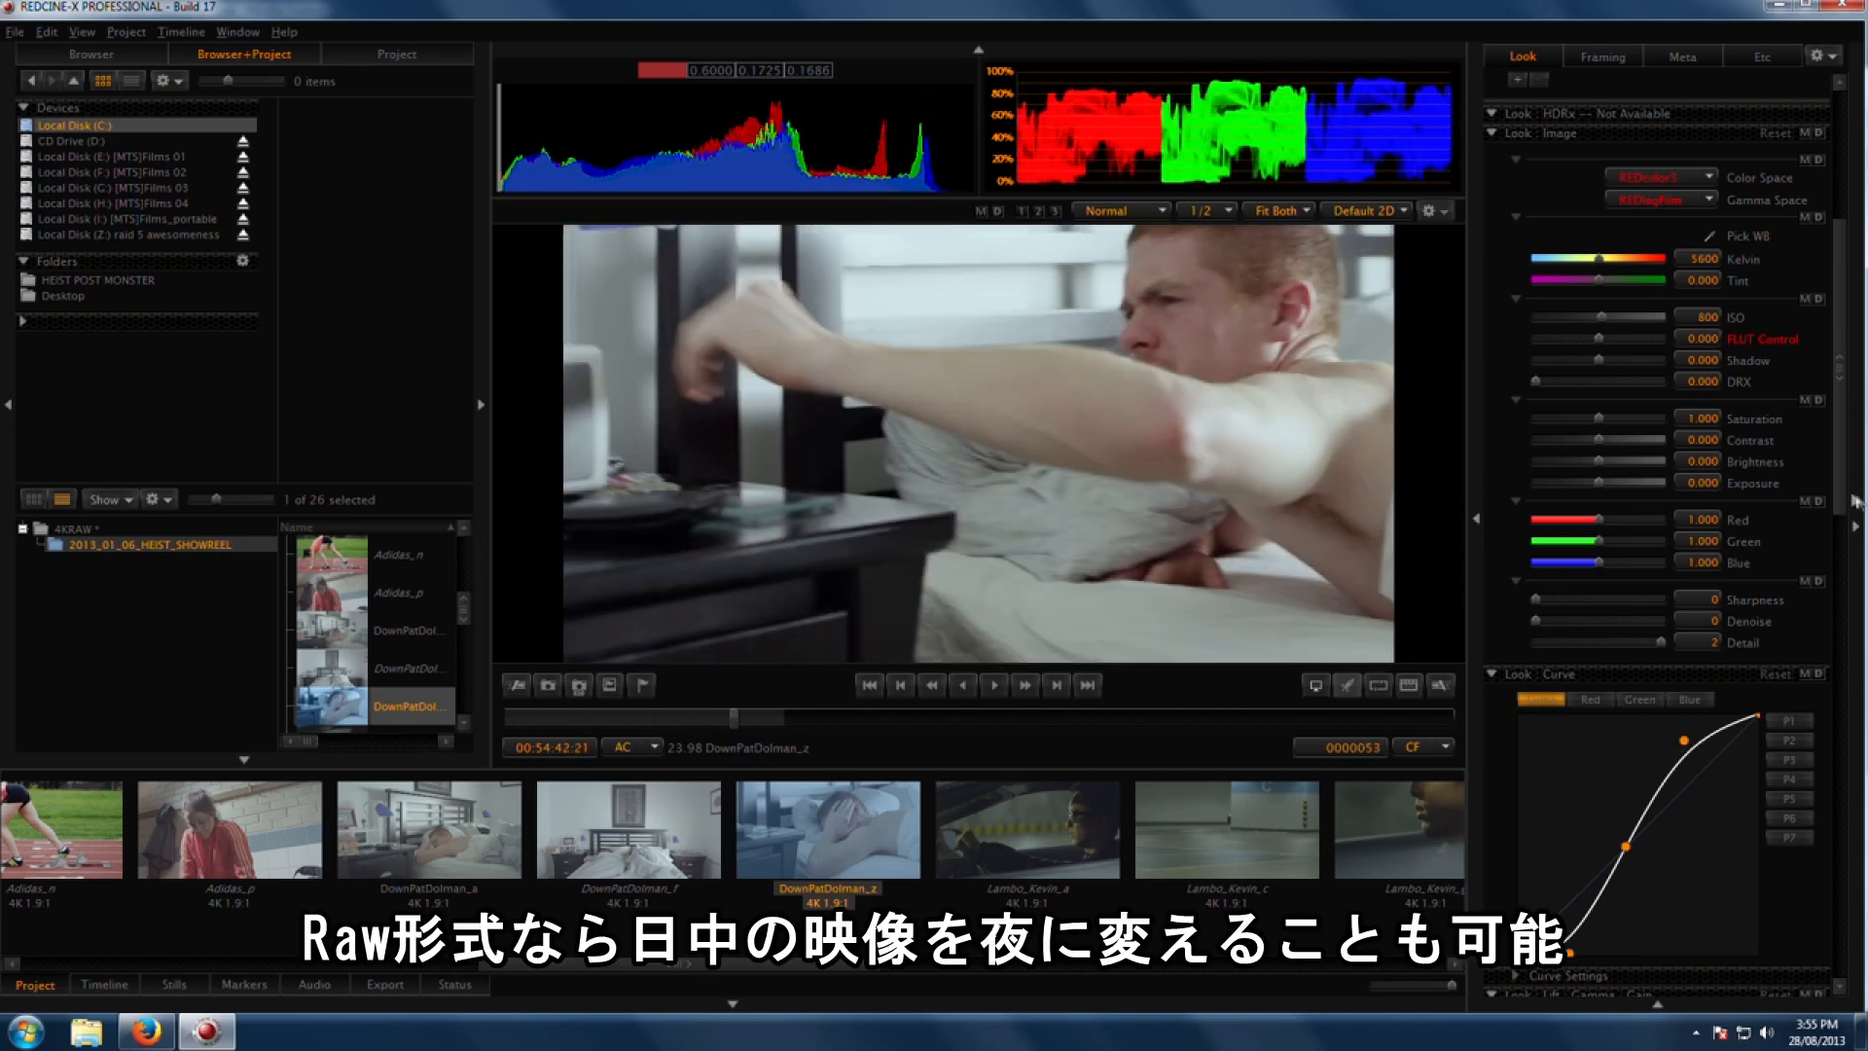
{"action": "scroll", "coordinate": [1608, 532], "scroll_direction": "up", "scroll_amount": 3}
{"action": "left_click_drag", "start_coordinate": [1599, 525], "coordinate": [1568, 526]}
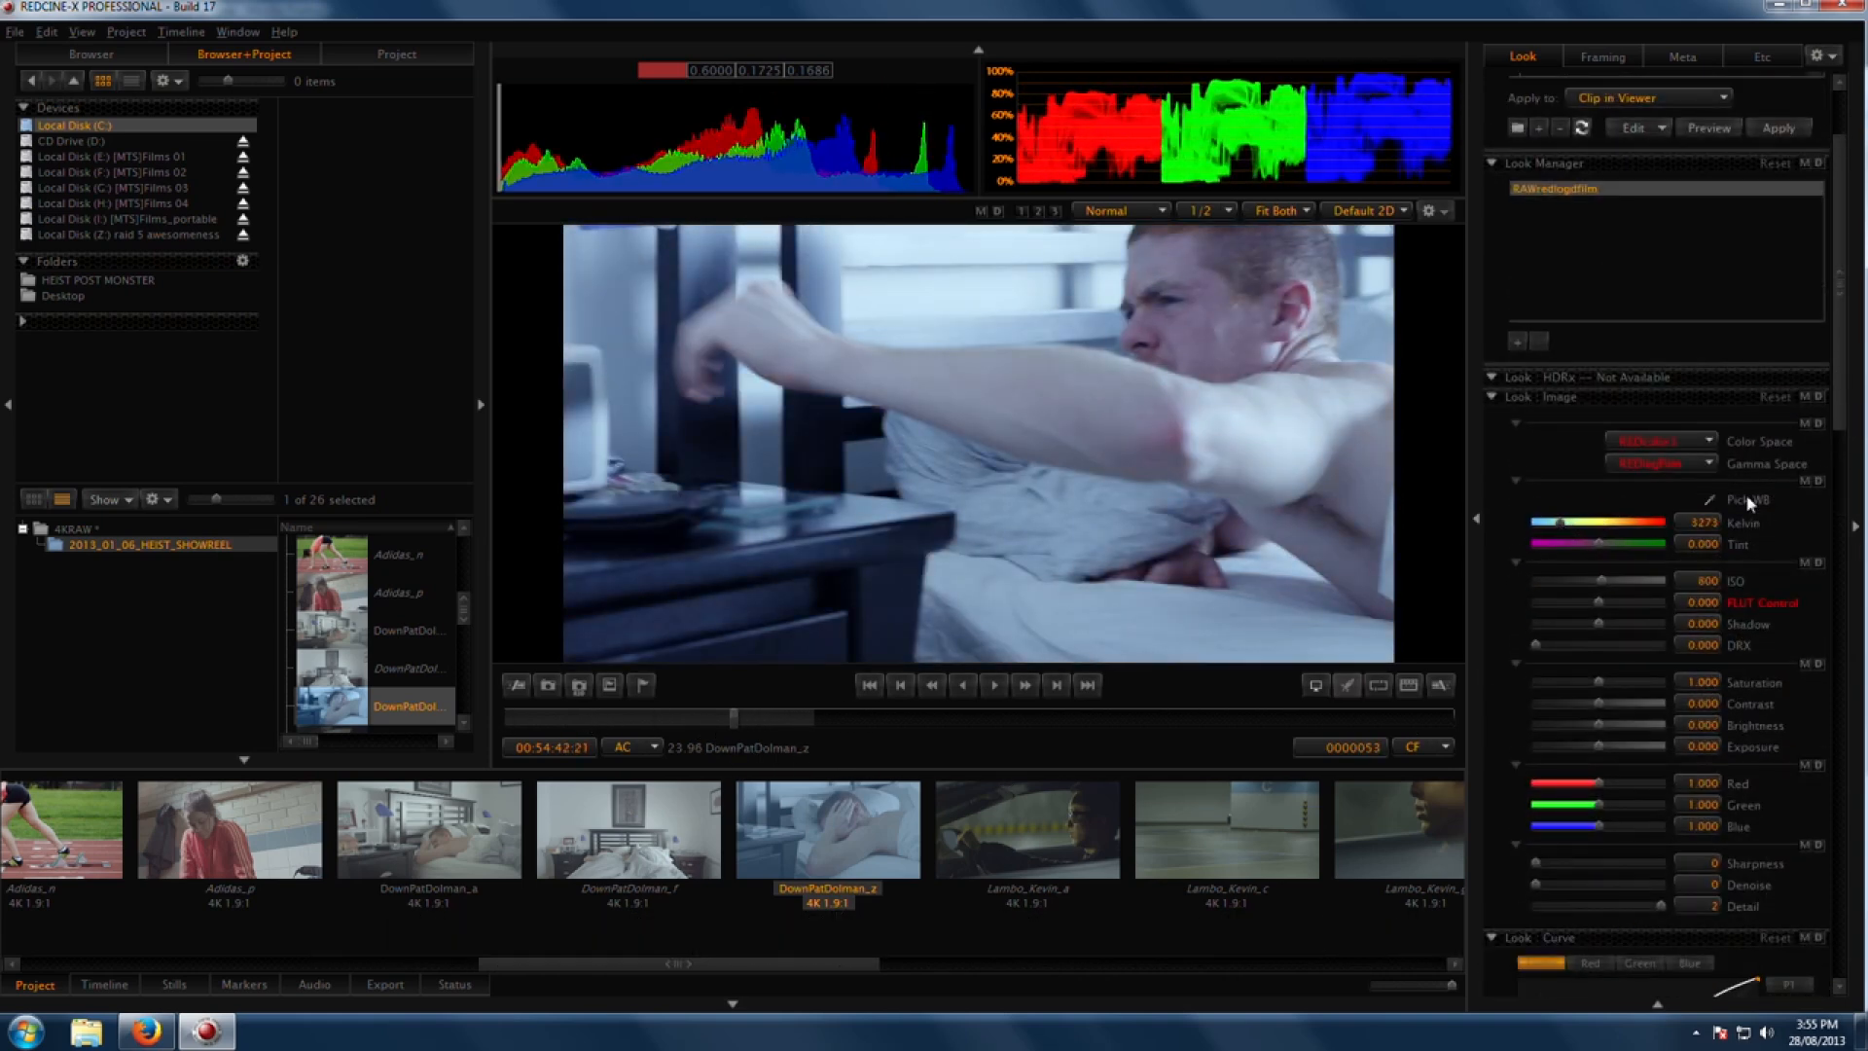
Step: Bend the Luma curve downward to darken the shot into a night look
{"action": "scroll", "coordinate": [1818, 590], "scroll_direction": "down", "scroll_amount": 6}
{"action": "left_click_drag", "start_coordinate": [1686, 455], "coordinate": [1750, 522]}
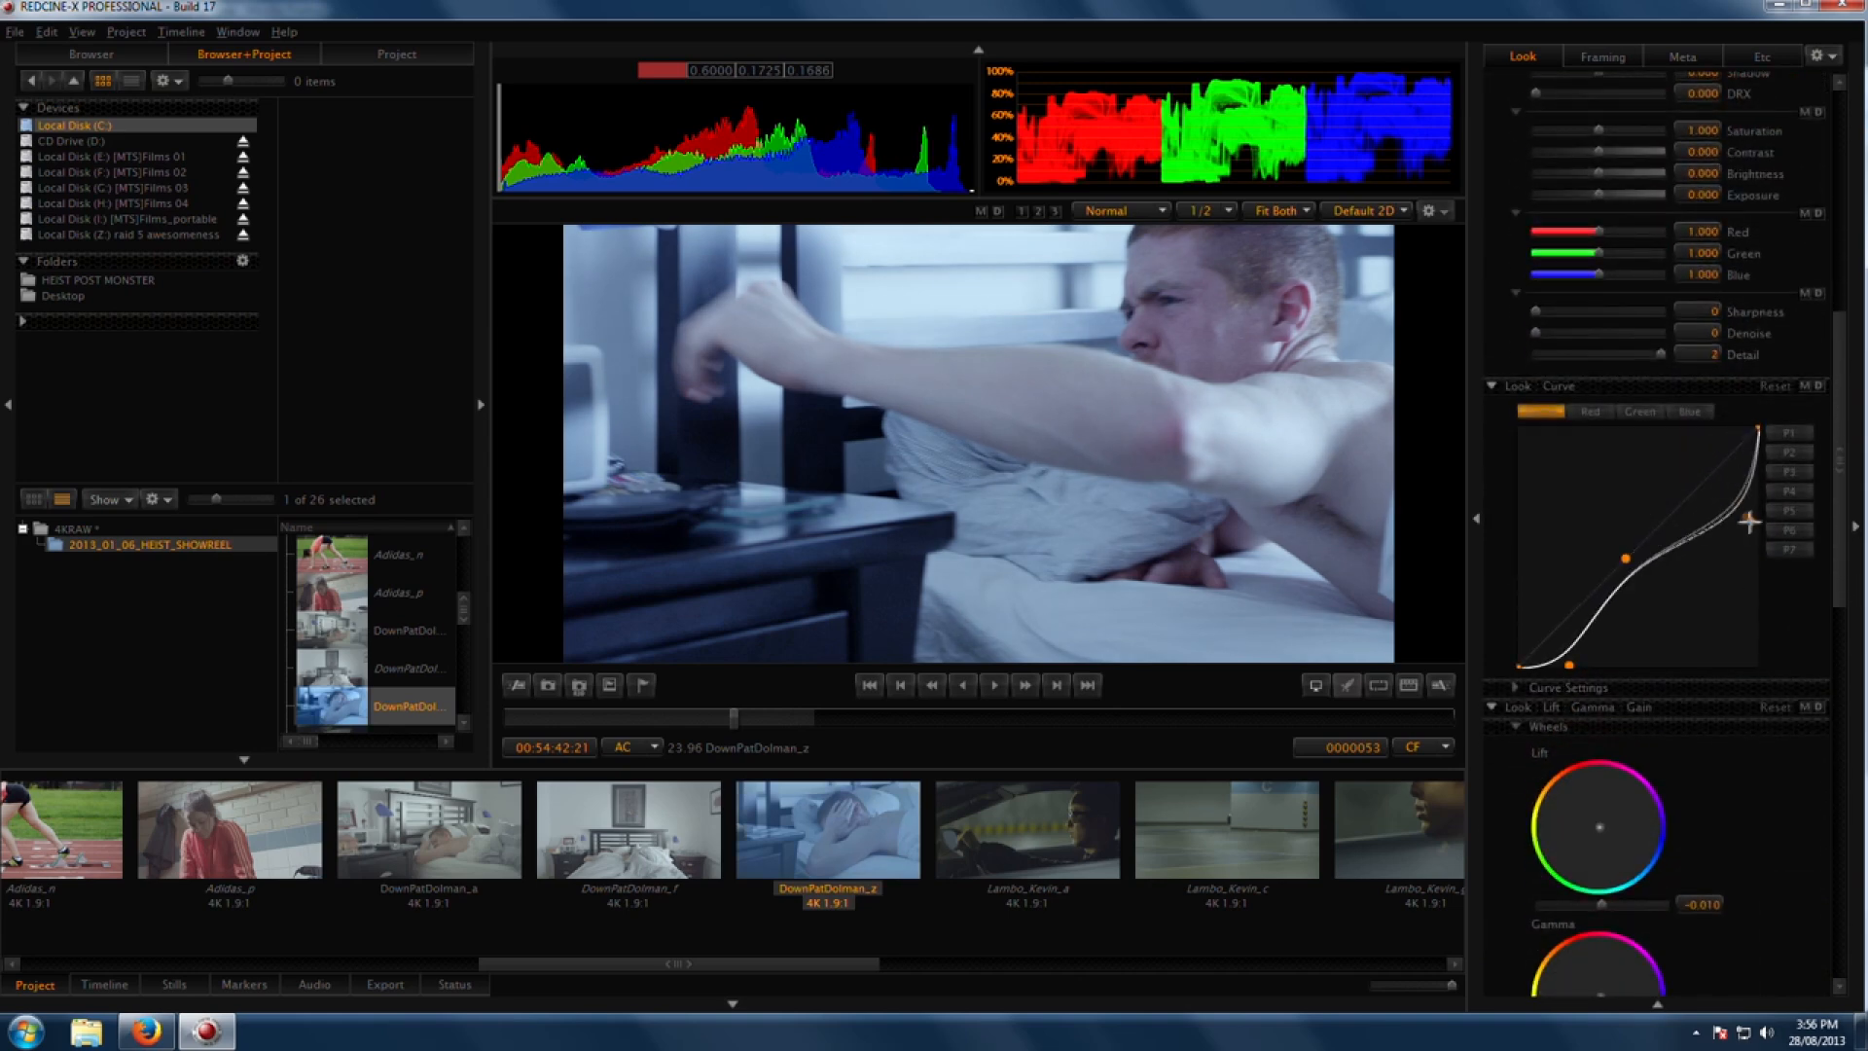
{"action": "left_click_drag", "start_coordinate": [1626, 559], "coordinate": [1718, 596]}
{"action": "left_click_drag", "start_coordinate": [1570, 666], "coordinate": [1593, 668]}
{"action": "left_click_drag", "start_coordinate": [1719, 596], "coordinate": [1710, 614]}
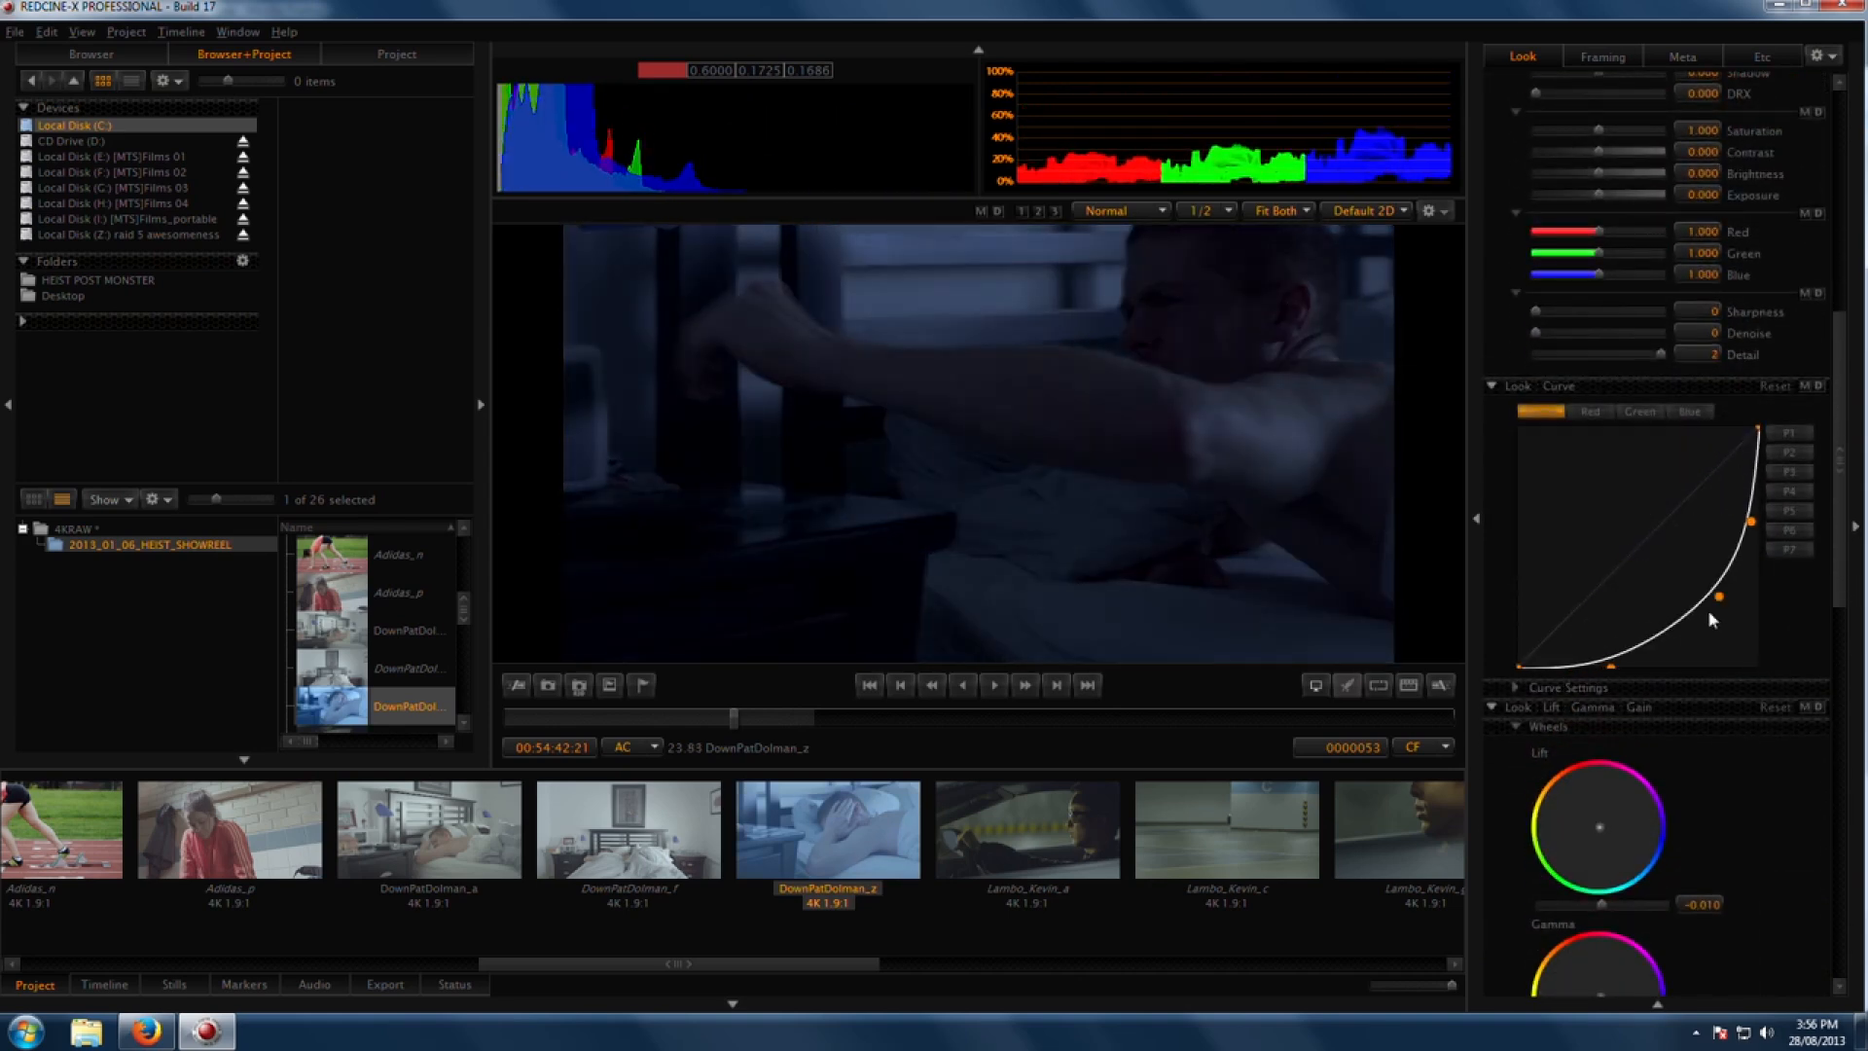
{"action": "left_click_drag", "start_coordinate": [771, 719], "coordinate": [919, 751]}
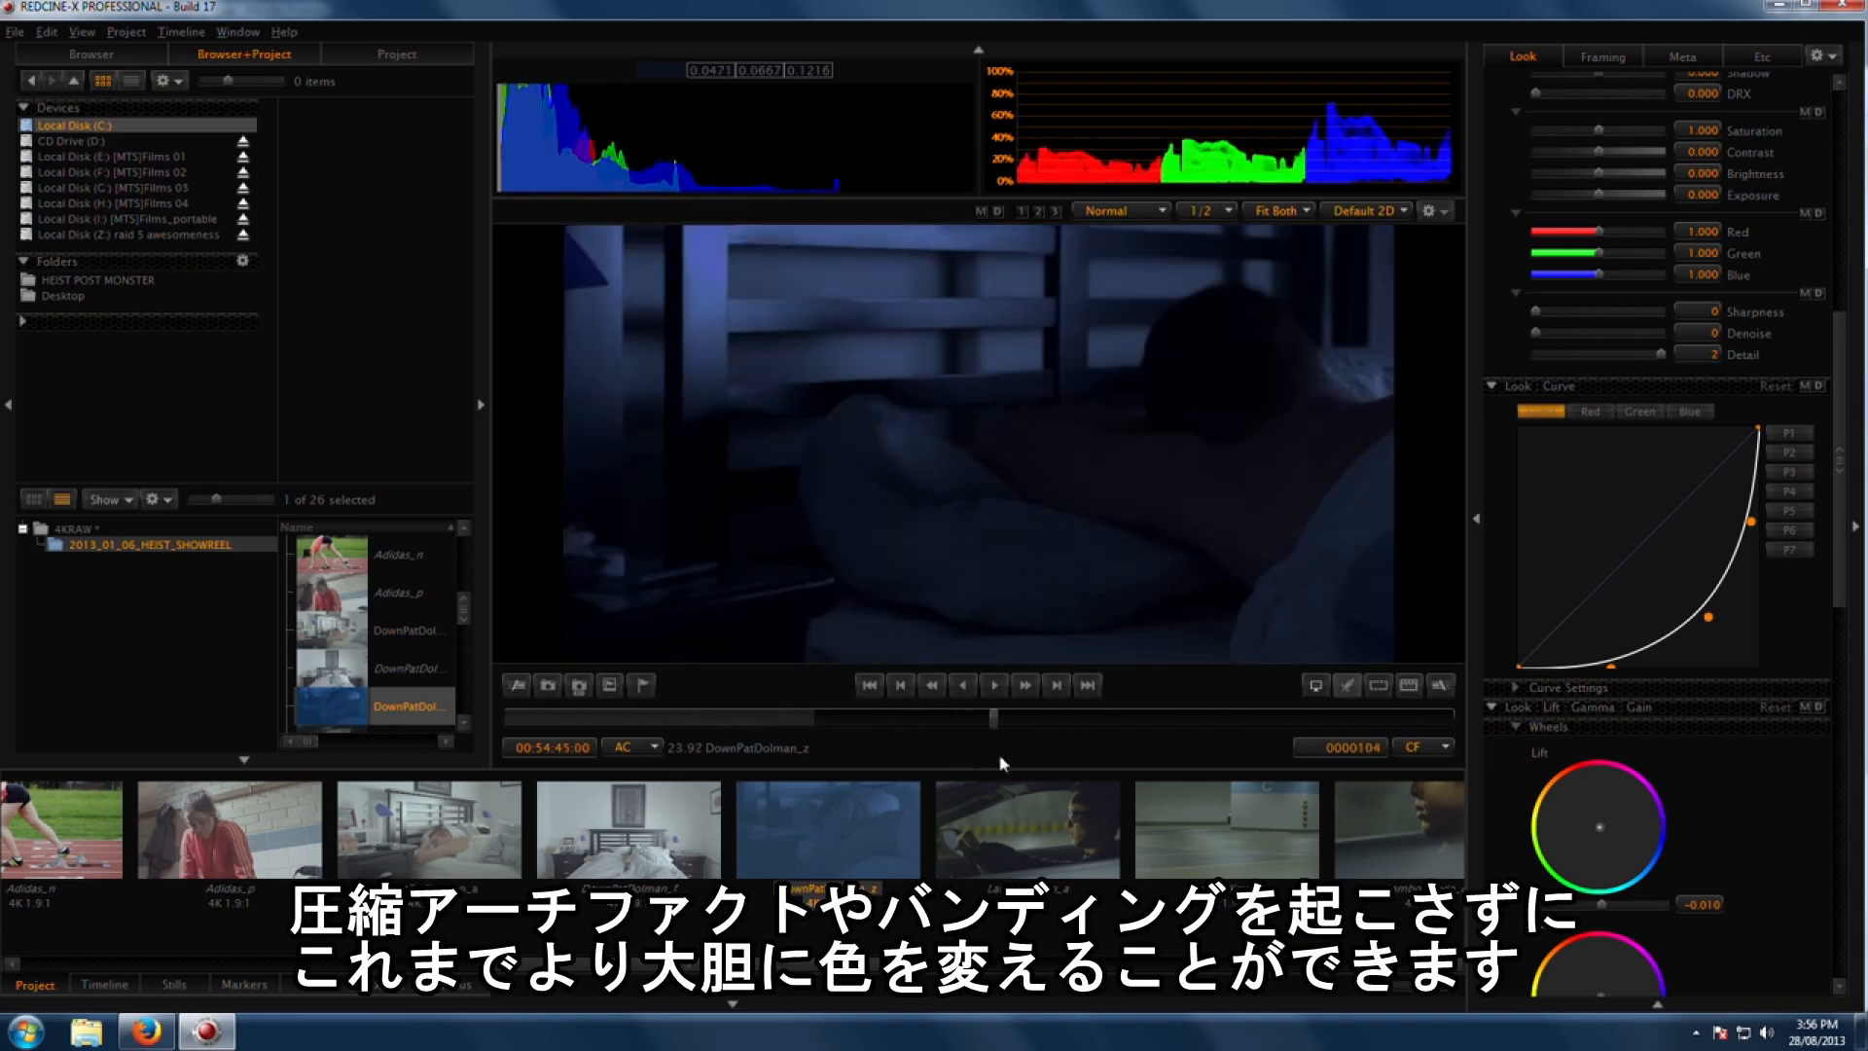
Step: Switch to the Pier_100mm_fisherman clip and give its Luma curve an S-shape
{"action": "left_click", "coordinate": [1003, 861]}
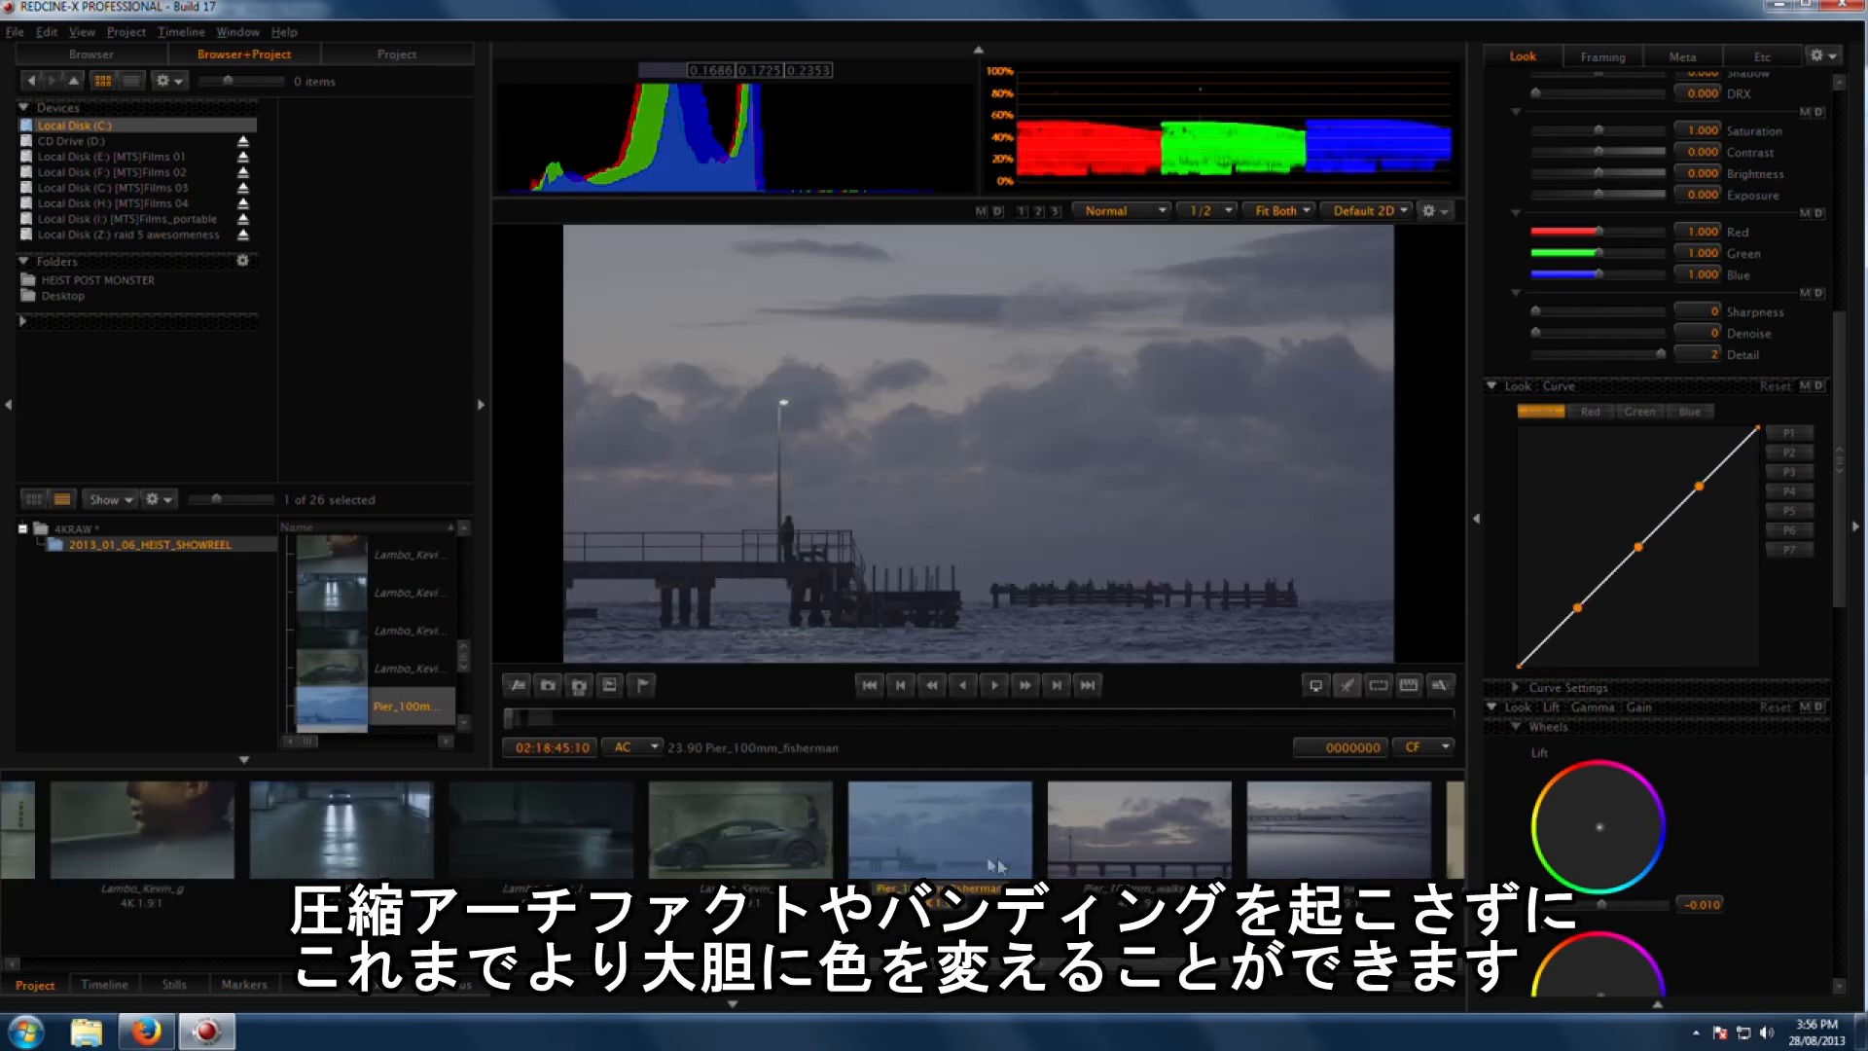
{"action": "left_click_drag", "start_coordinate": [1579, 609], "coordinate": [1580, 643]}
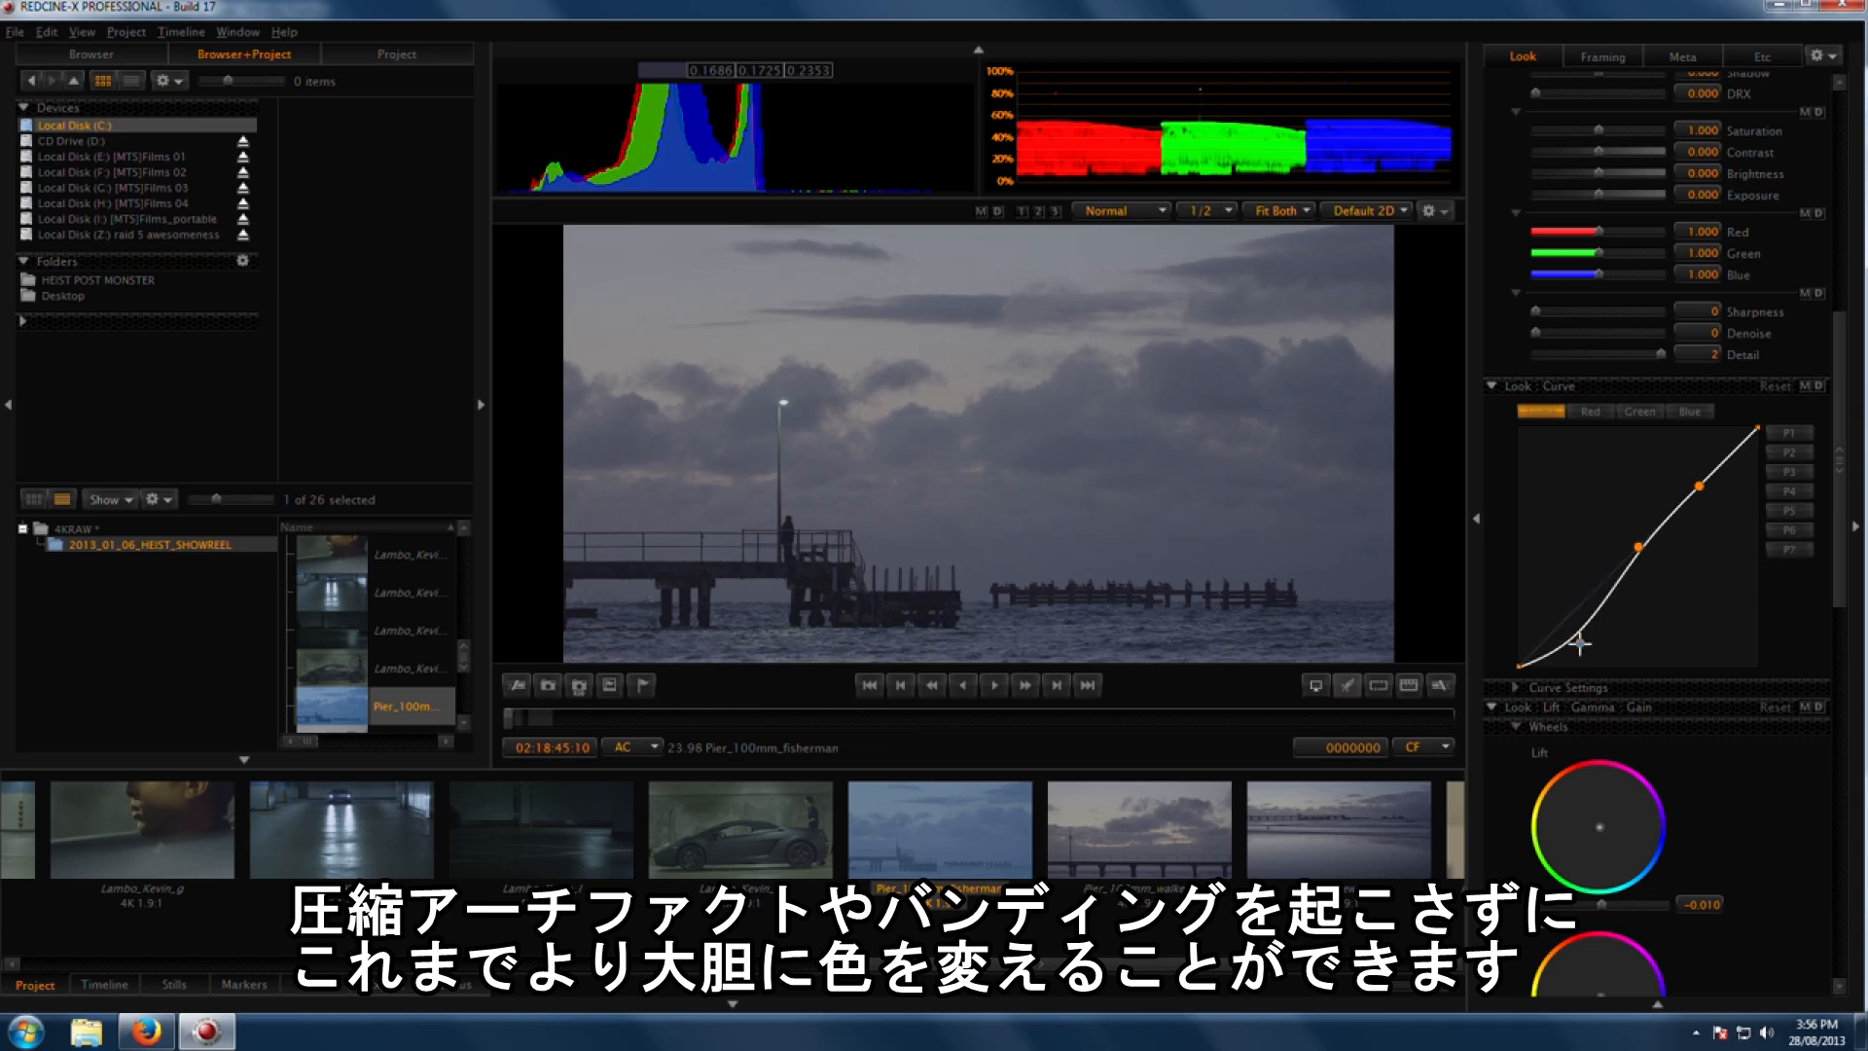
{"action": "left_click_drag", "start_coordinate": [1638, 547], "coordinate": [1653, 557]}
{"action": "left_click_drag", "start_coordinate": [1700, 483], "coordinate": [1690, 456]}
{"action": "left_click_drag", "start_coordinate": [1654, 556], "coordinate": [1630, 553]}
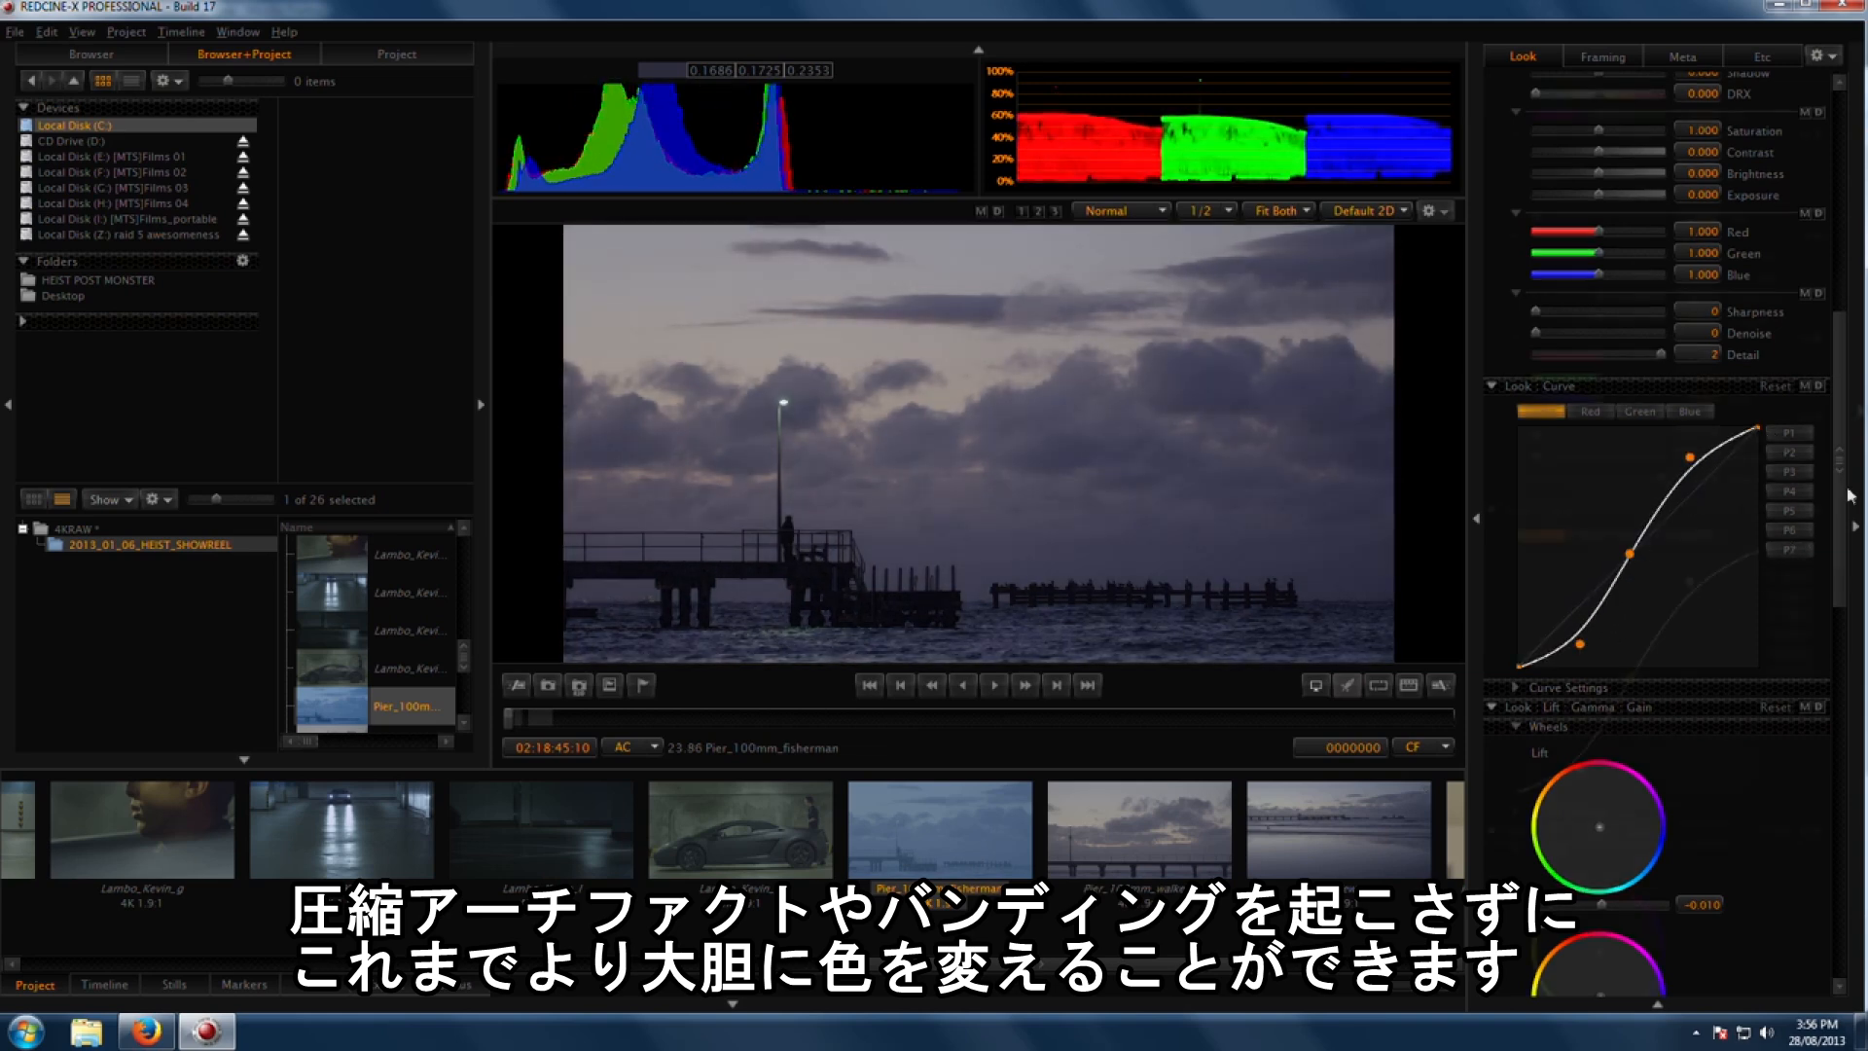
Step: Set the white balance to about 6572 Kelvin and -10.078 tint, and raise saturation to about 1.628
{"action": "left_click_drag", "start_coordinate": [1847, 489], "coordinate": [1854, 398]}
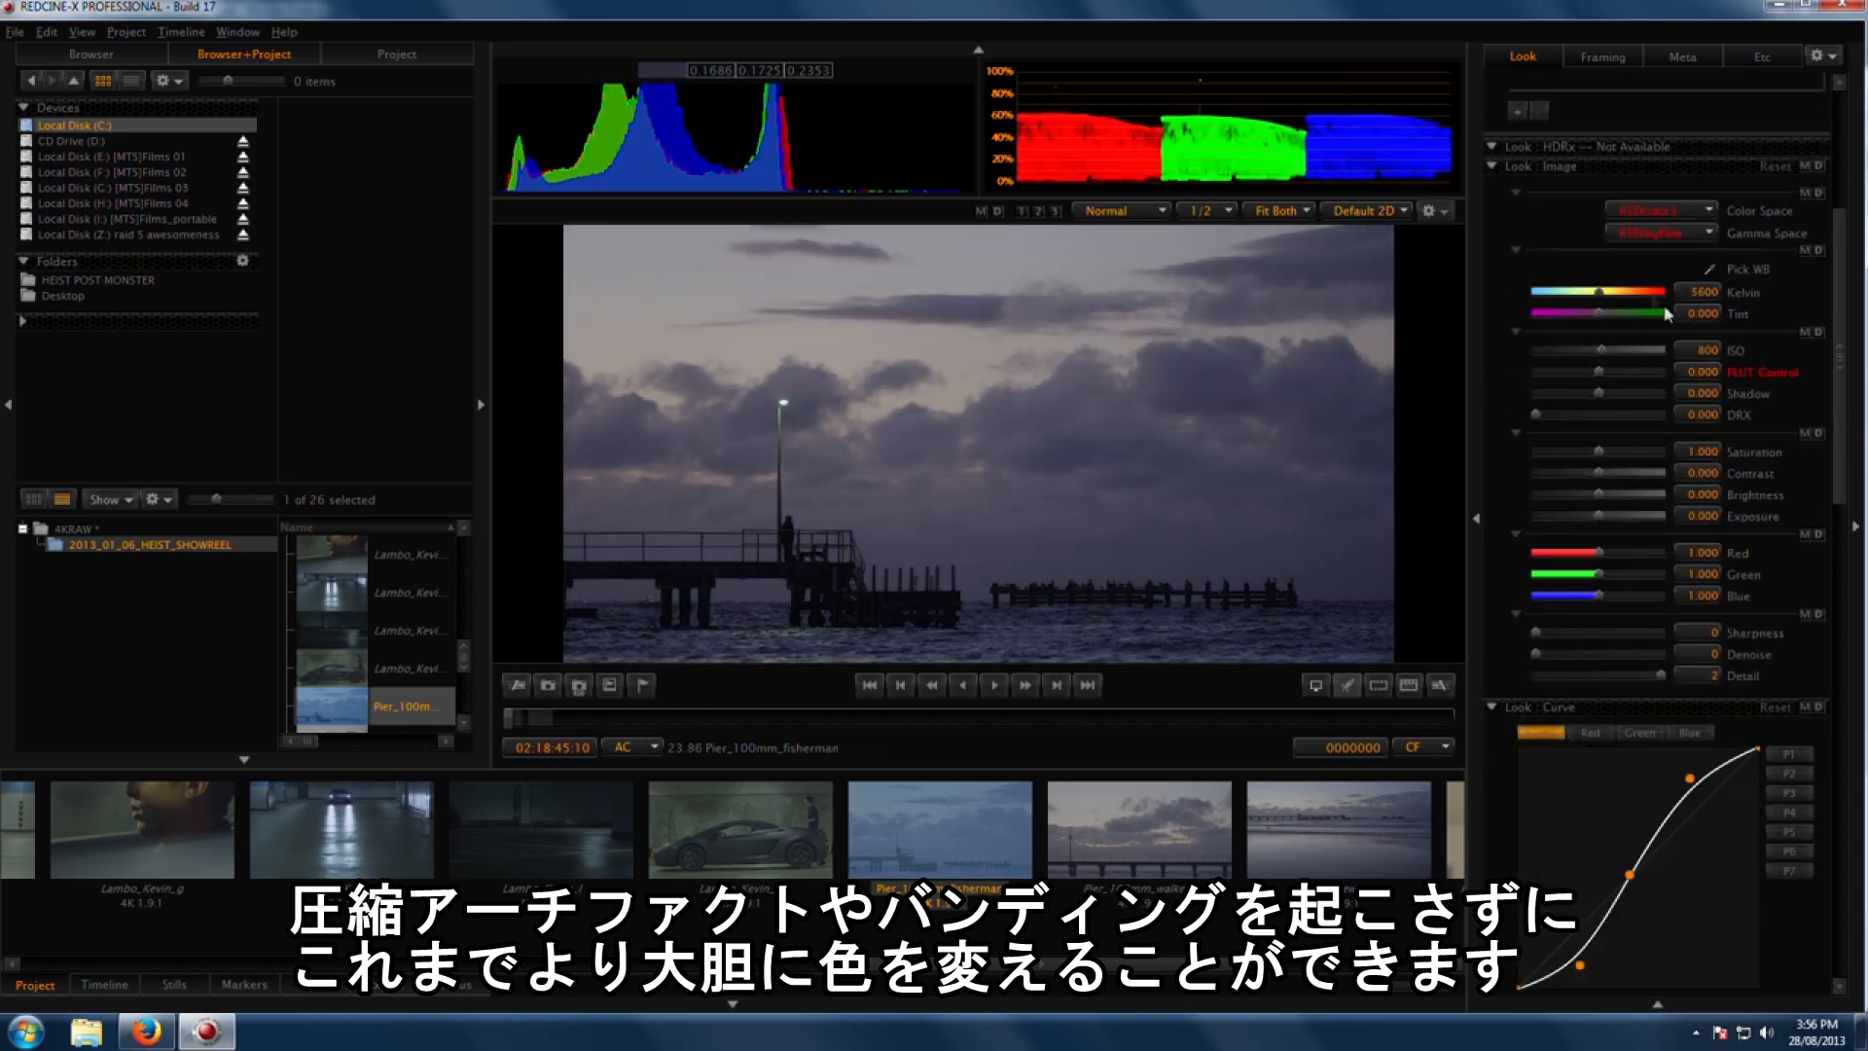
{"action": "left_click_drag", "start_coordinate": [1605, 297], "coordinate": [1615, 294]}
{"action": "left_click_drag", "start_coordinate": [1599, 451], "coordinate": [1639, 451]}
{"action": "left_click_drag", "start_coordinate": [1598, 313], "coordinate": [1589, 312]}
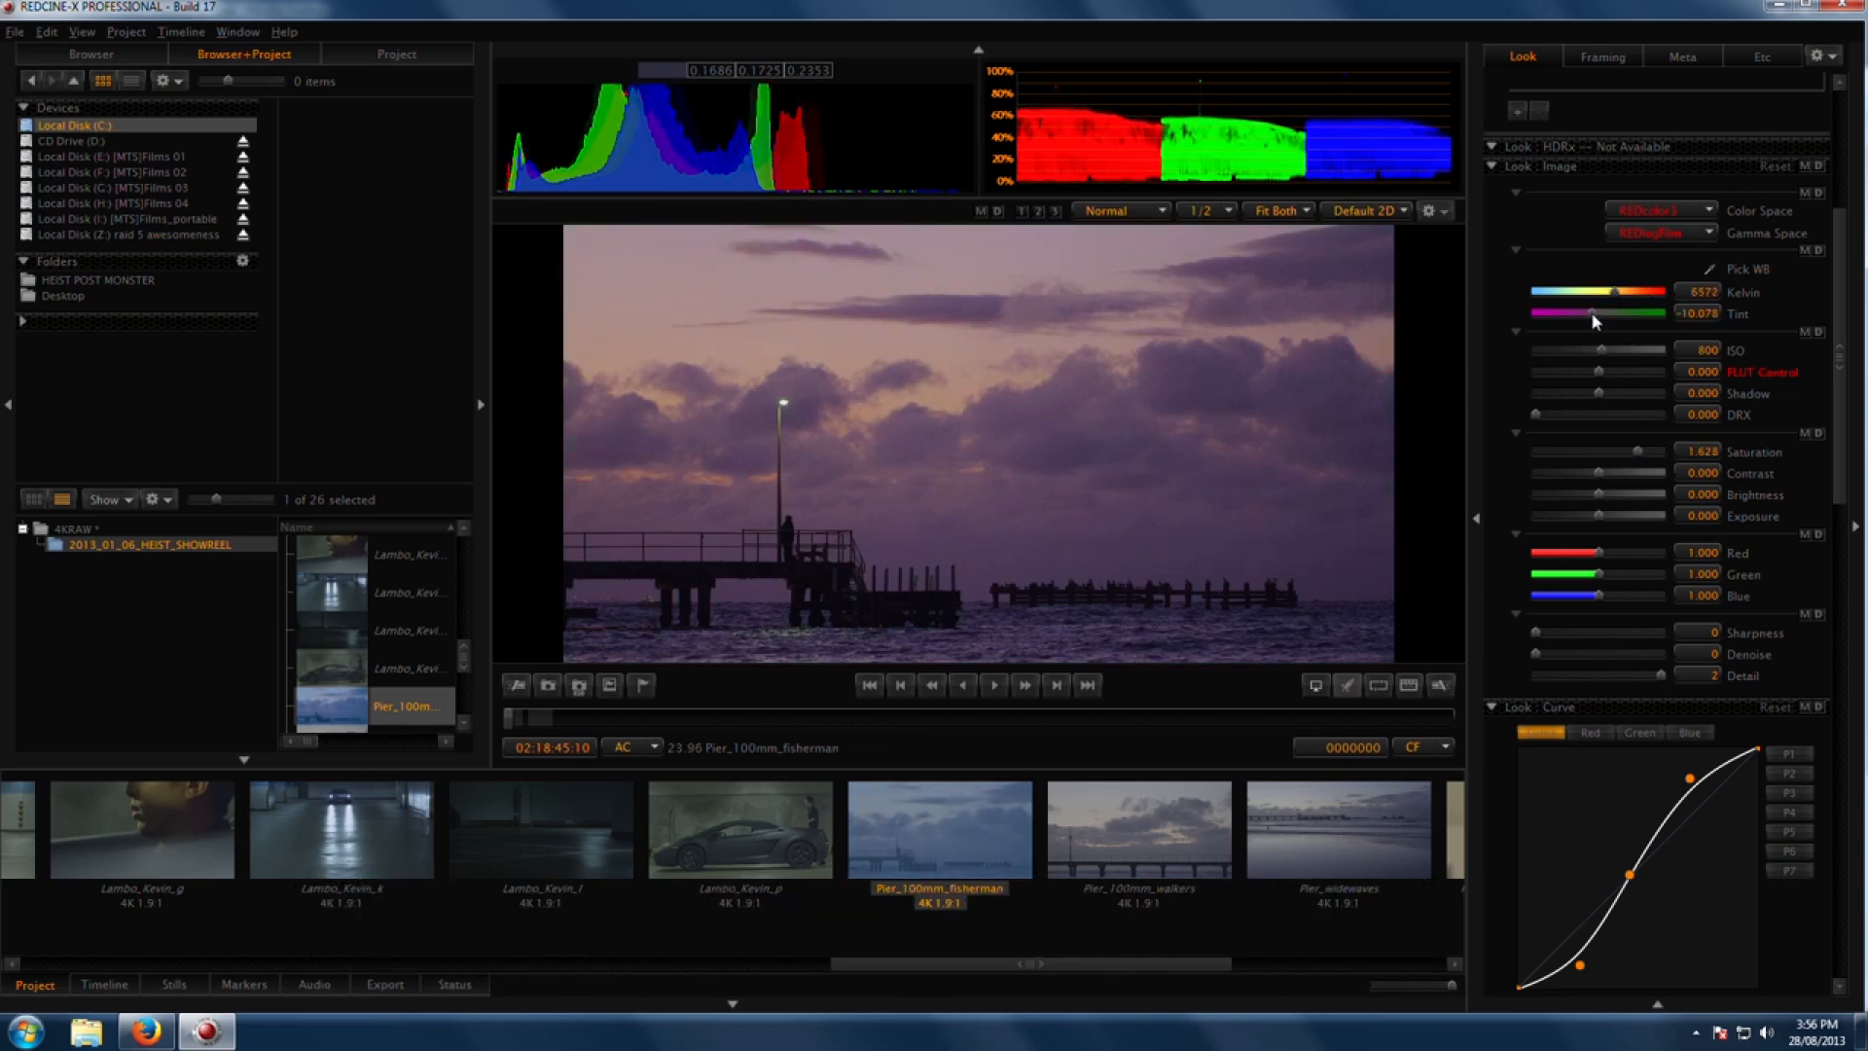
Step: Switch the tone curve to the Red channel and lower its shadow point
{"action": "scroll", "coordinate": [1592, 325], "scroll_direction": "down", "scroll_amount": 5}
{"action": "left_click", "coordinate": [1590, 474]}
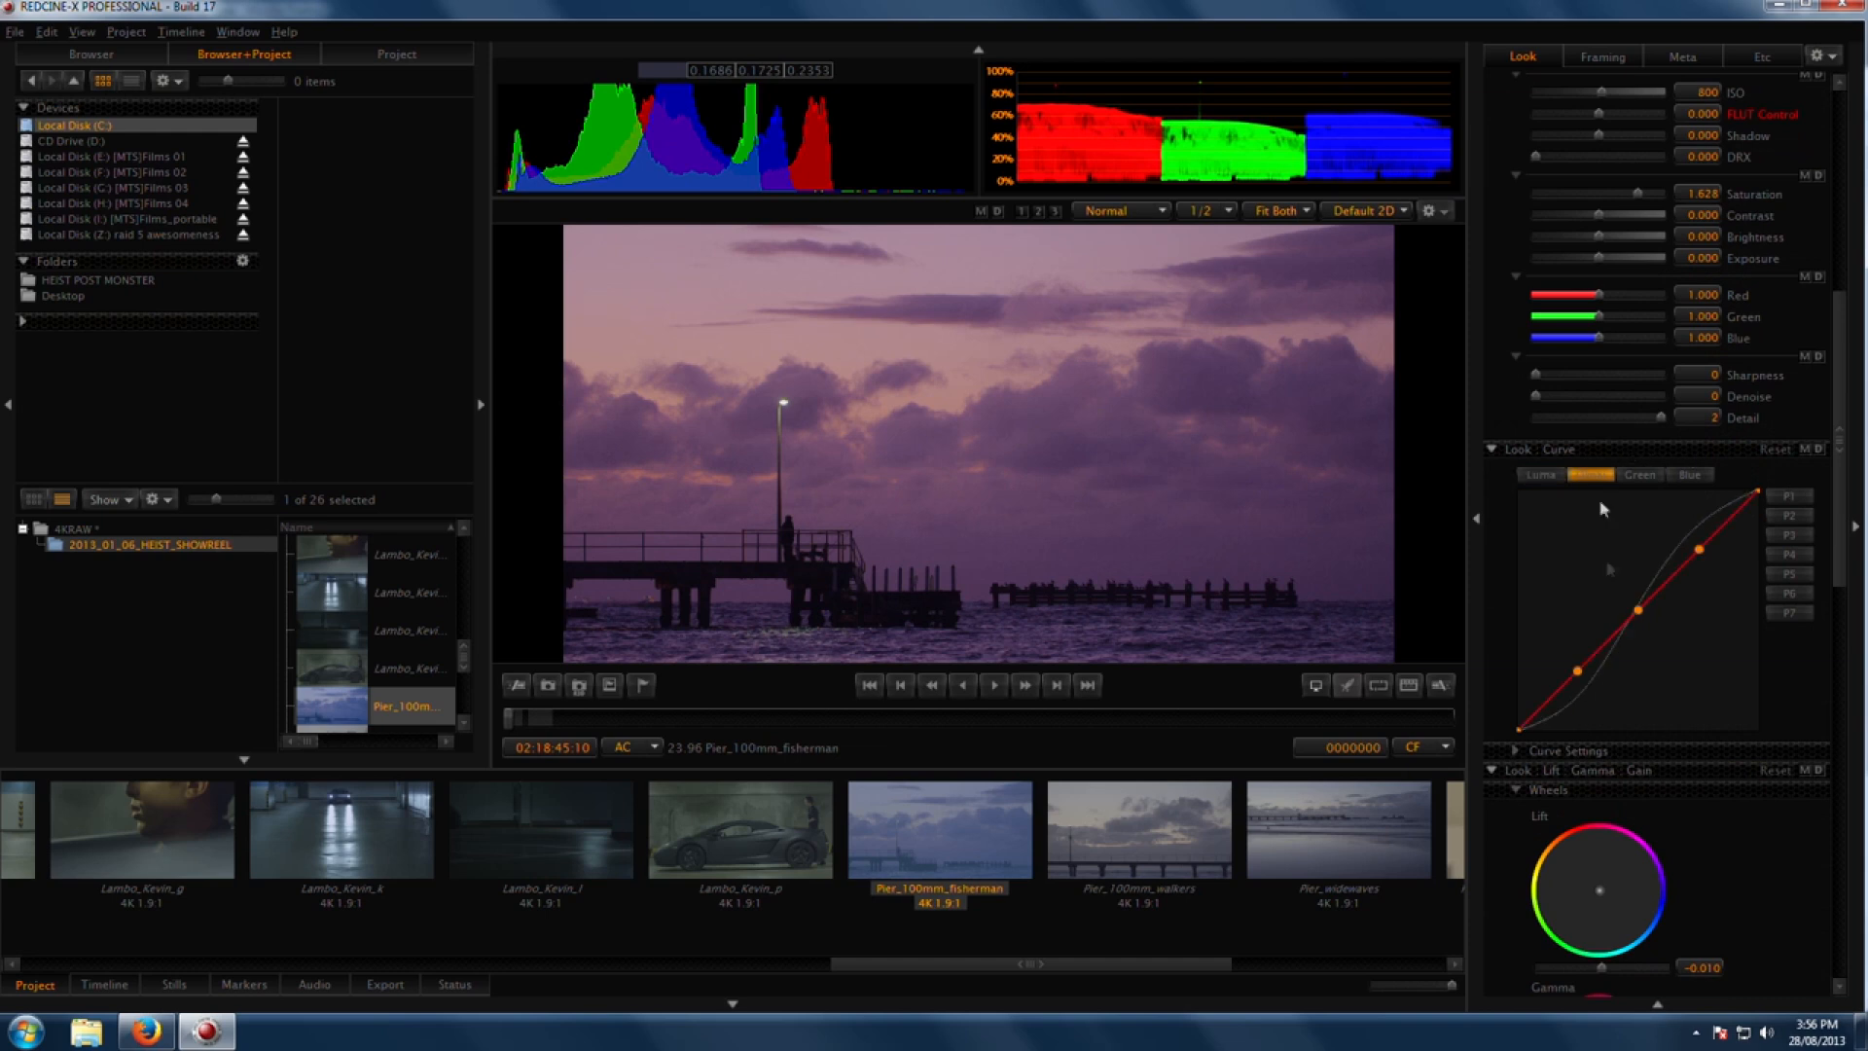
{"action": "left_click_drag", "start_coordinate": [1577, 671], "coordinate": [1564, 716]}
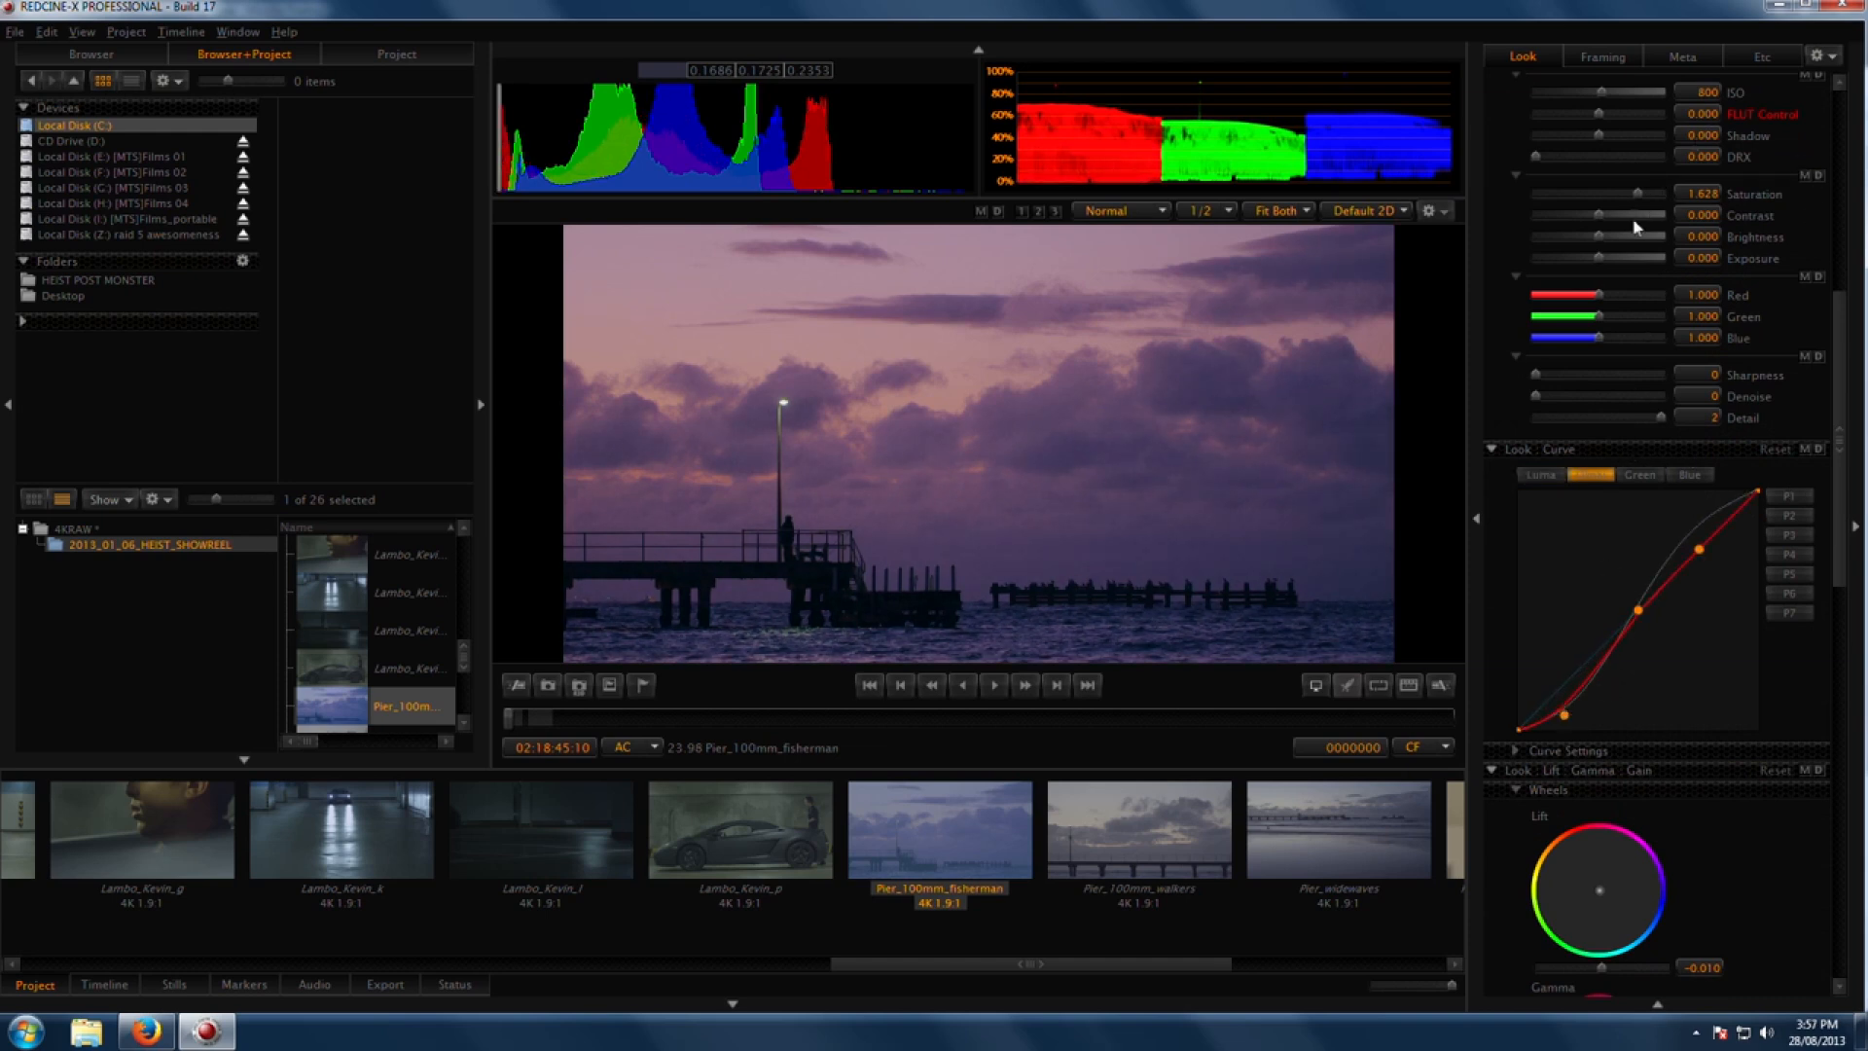
Step: Set the FLUT Control to about -1.178
{"action": "left_click_drag", "start_coordinate": [1593, 114], "coordinate": [1589, 114]}
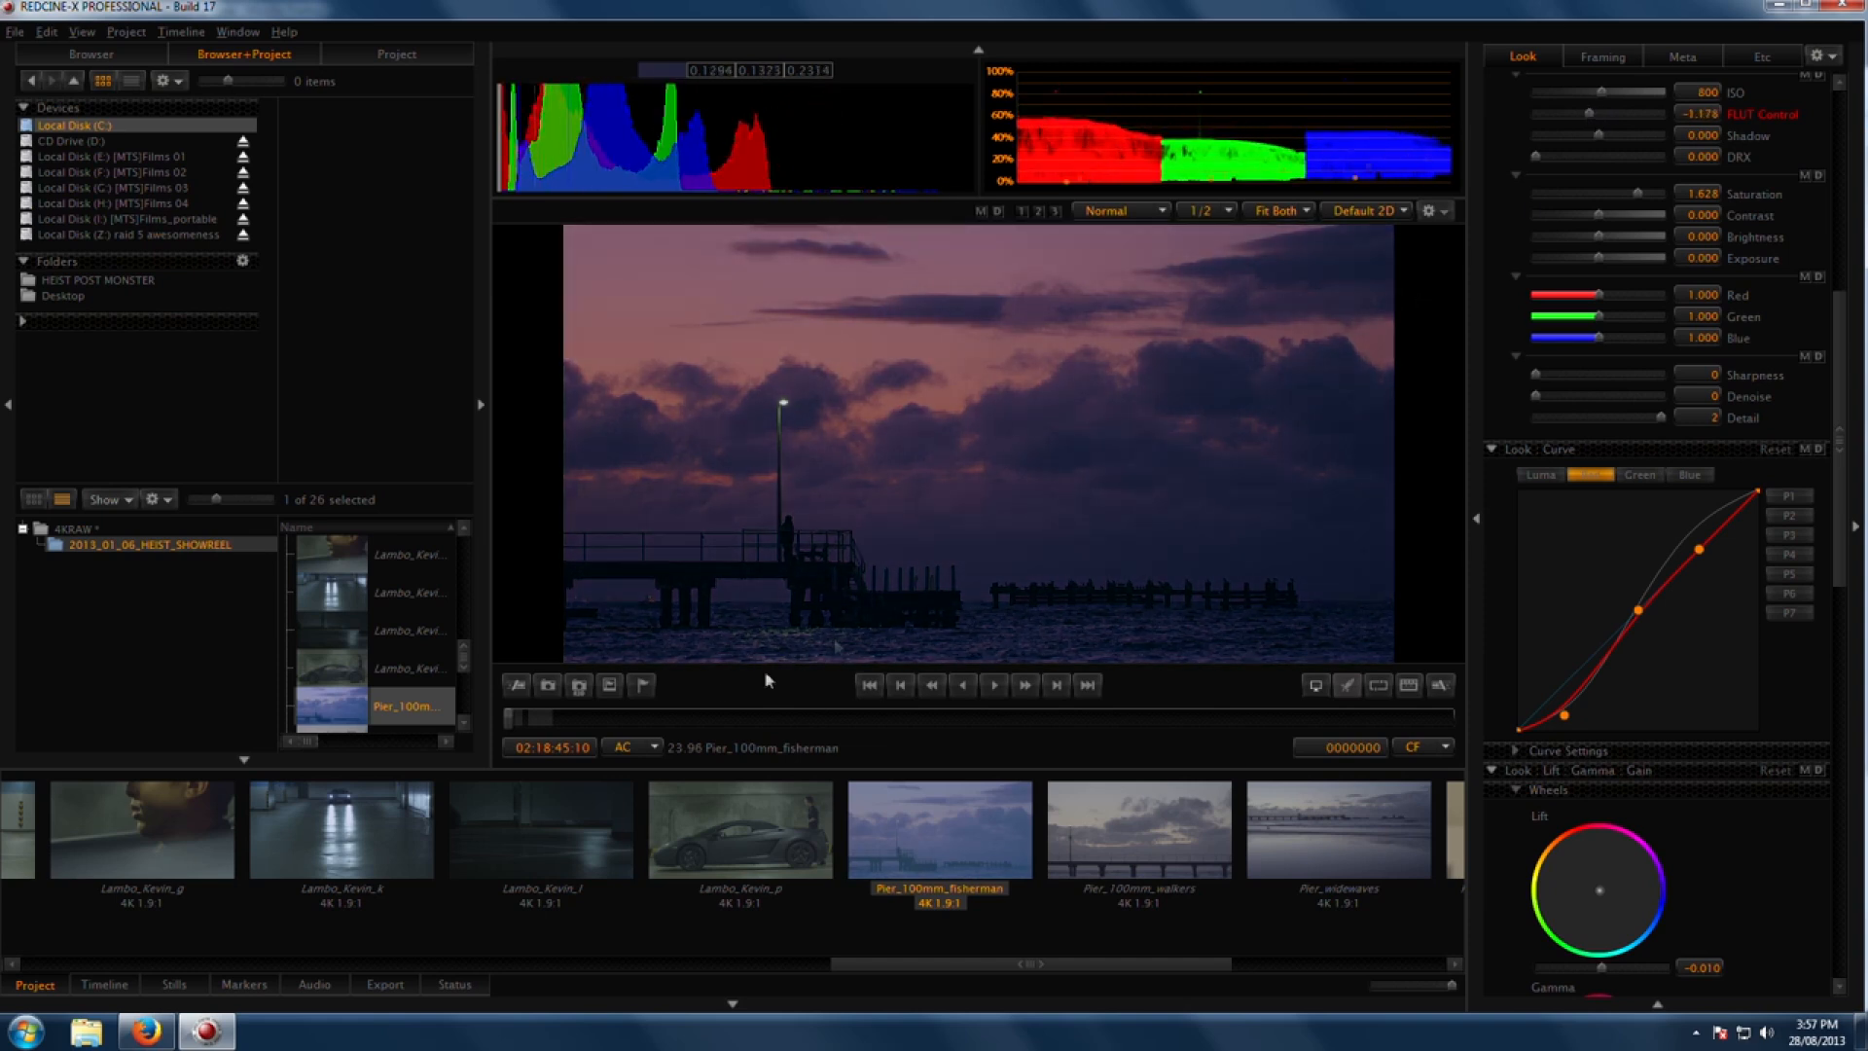
{"action": "left_click_drag", "start_coordinate": [623, 716], "coordinate": [740, 720]}
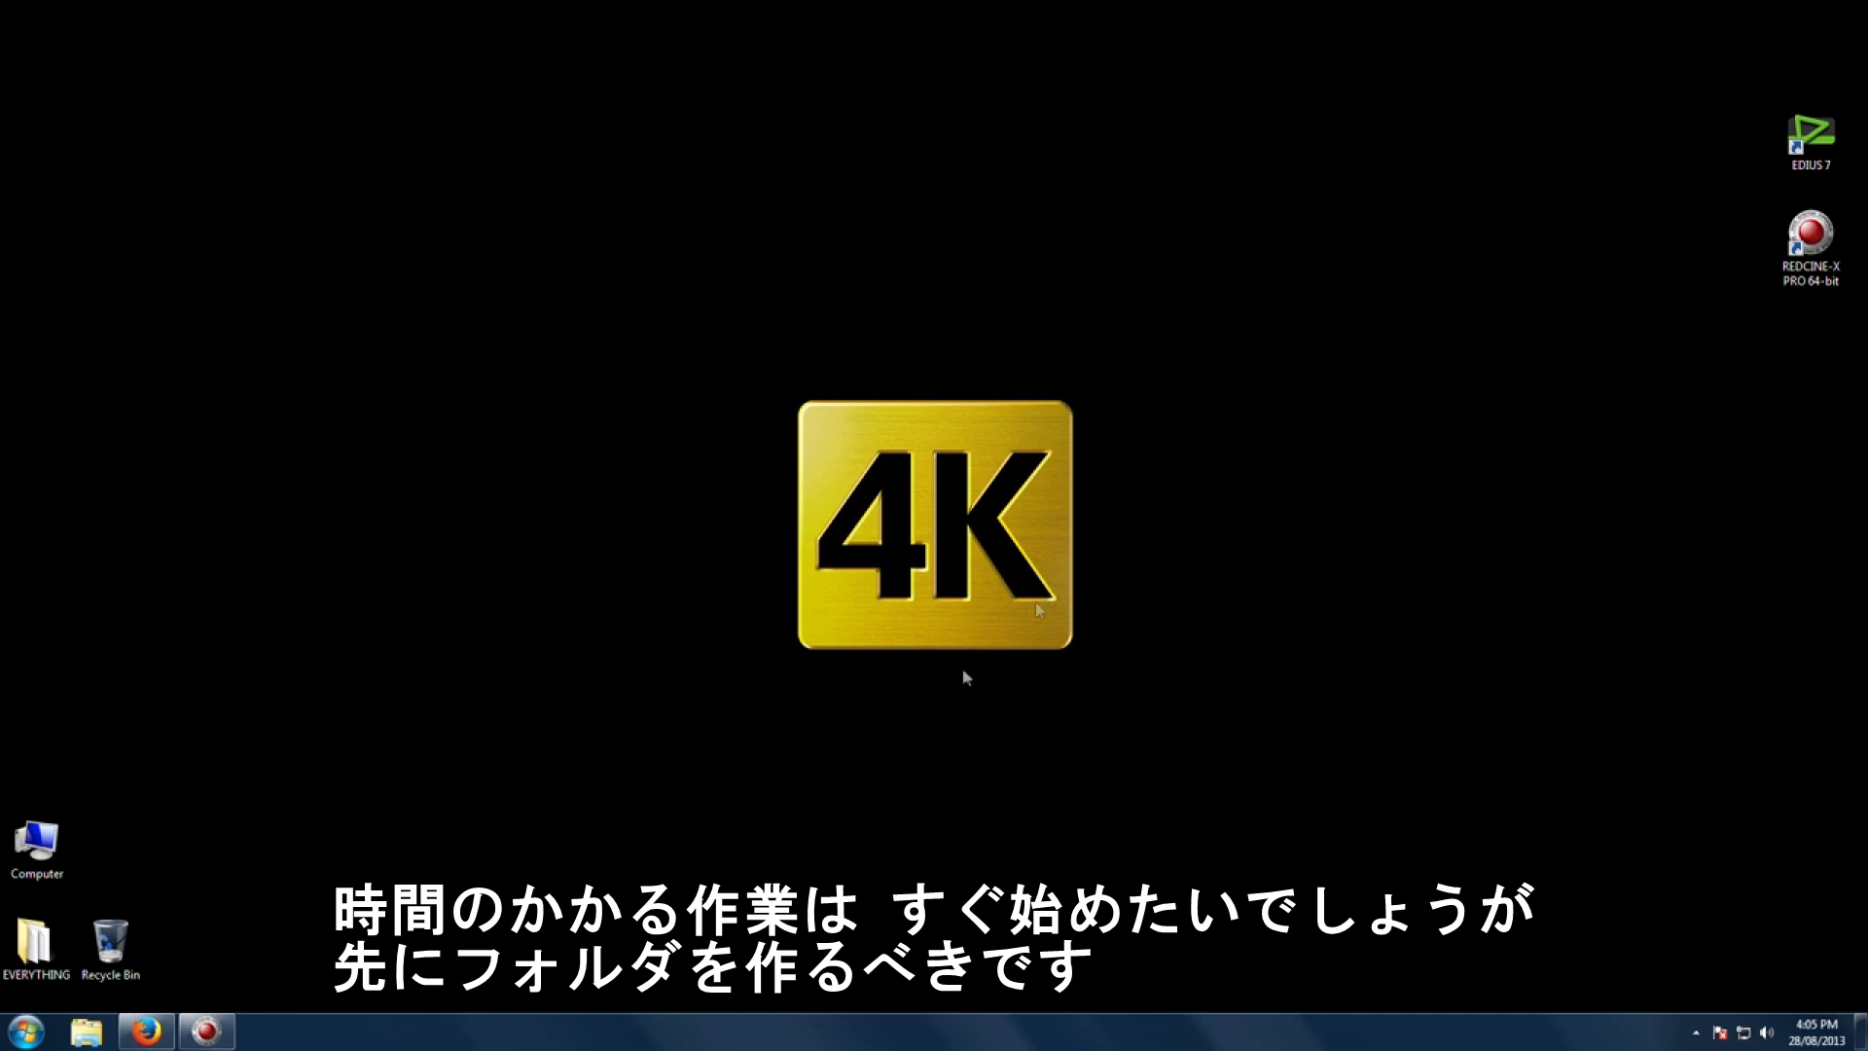
Step: On the desktop, create a new folder named 4KRED_WORKFLOW
{"action": "right_click", "coordinate": [1215, 505]}
{"action": "mouse_move", "coordinate": [1420, 720]}
{"action": "left_click", "coordinate": [1596, 713]}
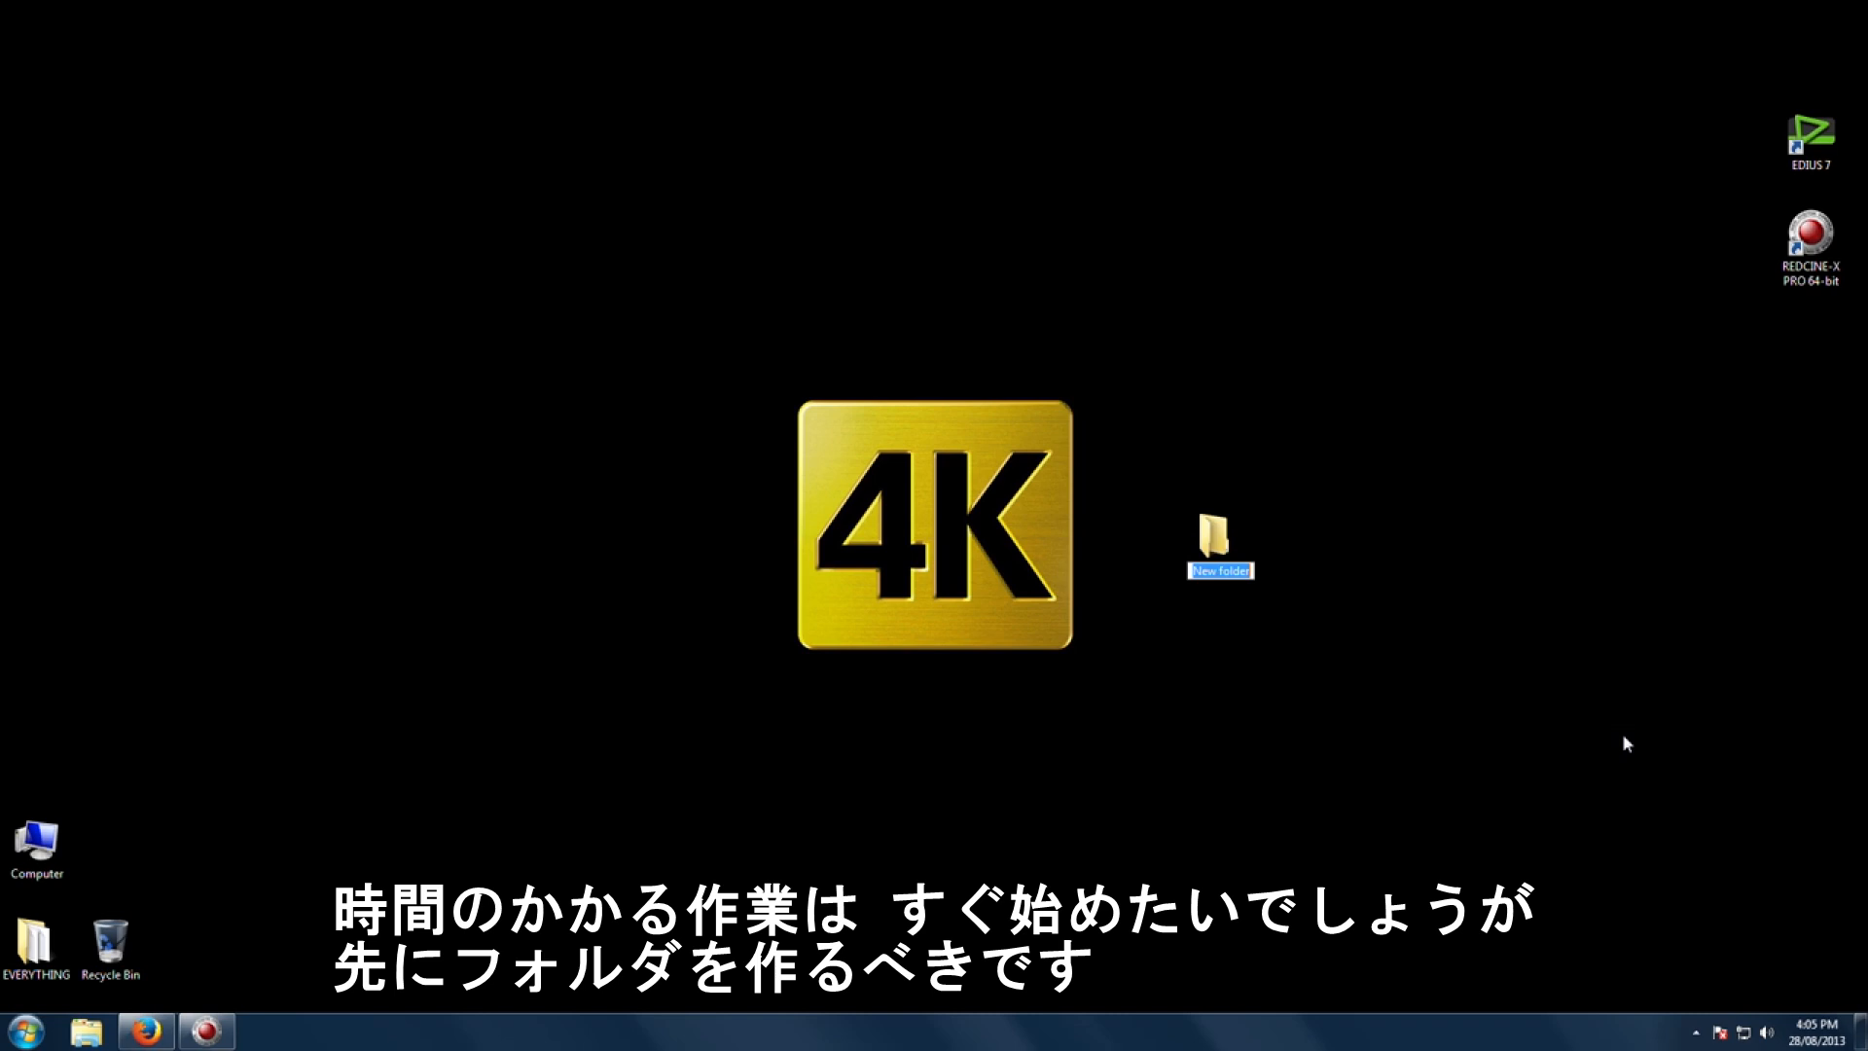
{"action": "type", "text": "4KRED WORKFLOW"}
{"action": "key", "text": "Return"}
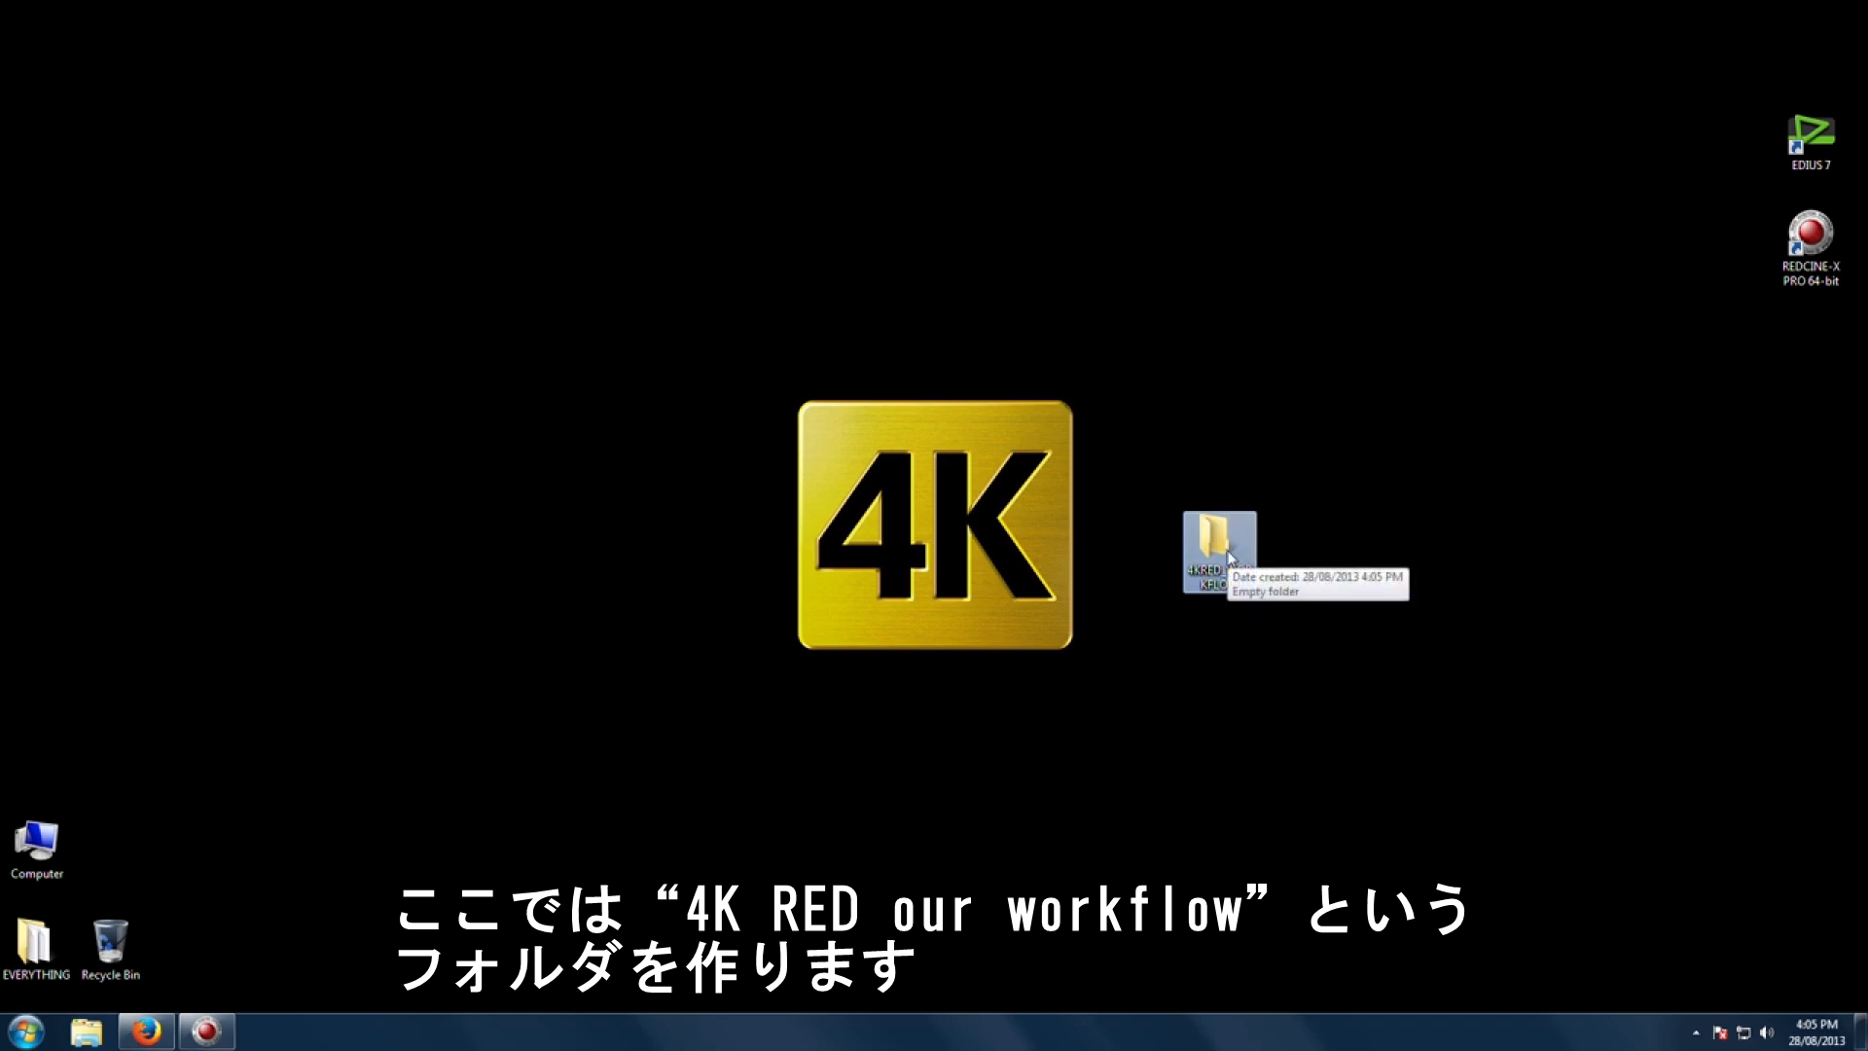
Step: Open the 4KRED_WORKFLOW folder and paste the prepared project subfolders into it
{"action": "double_click", "coordinate": [1237, 590]}
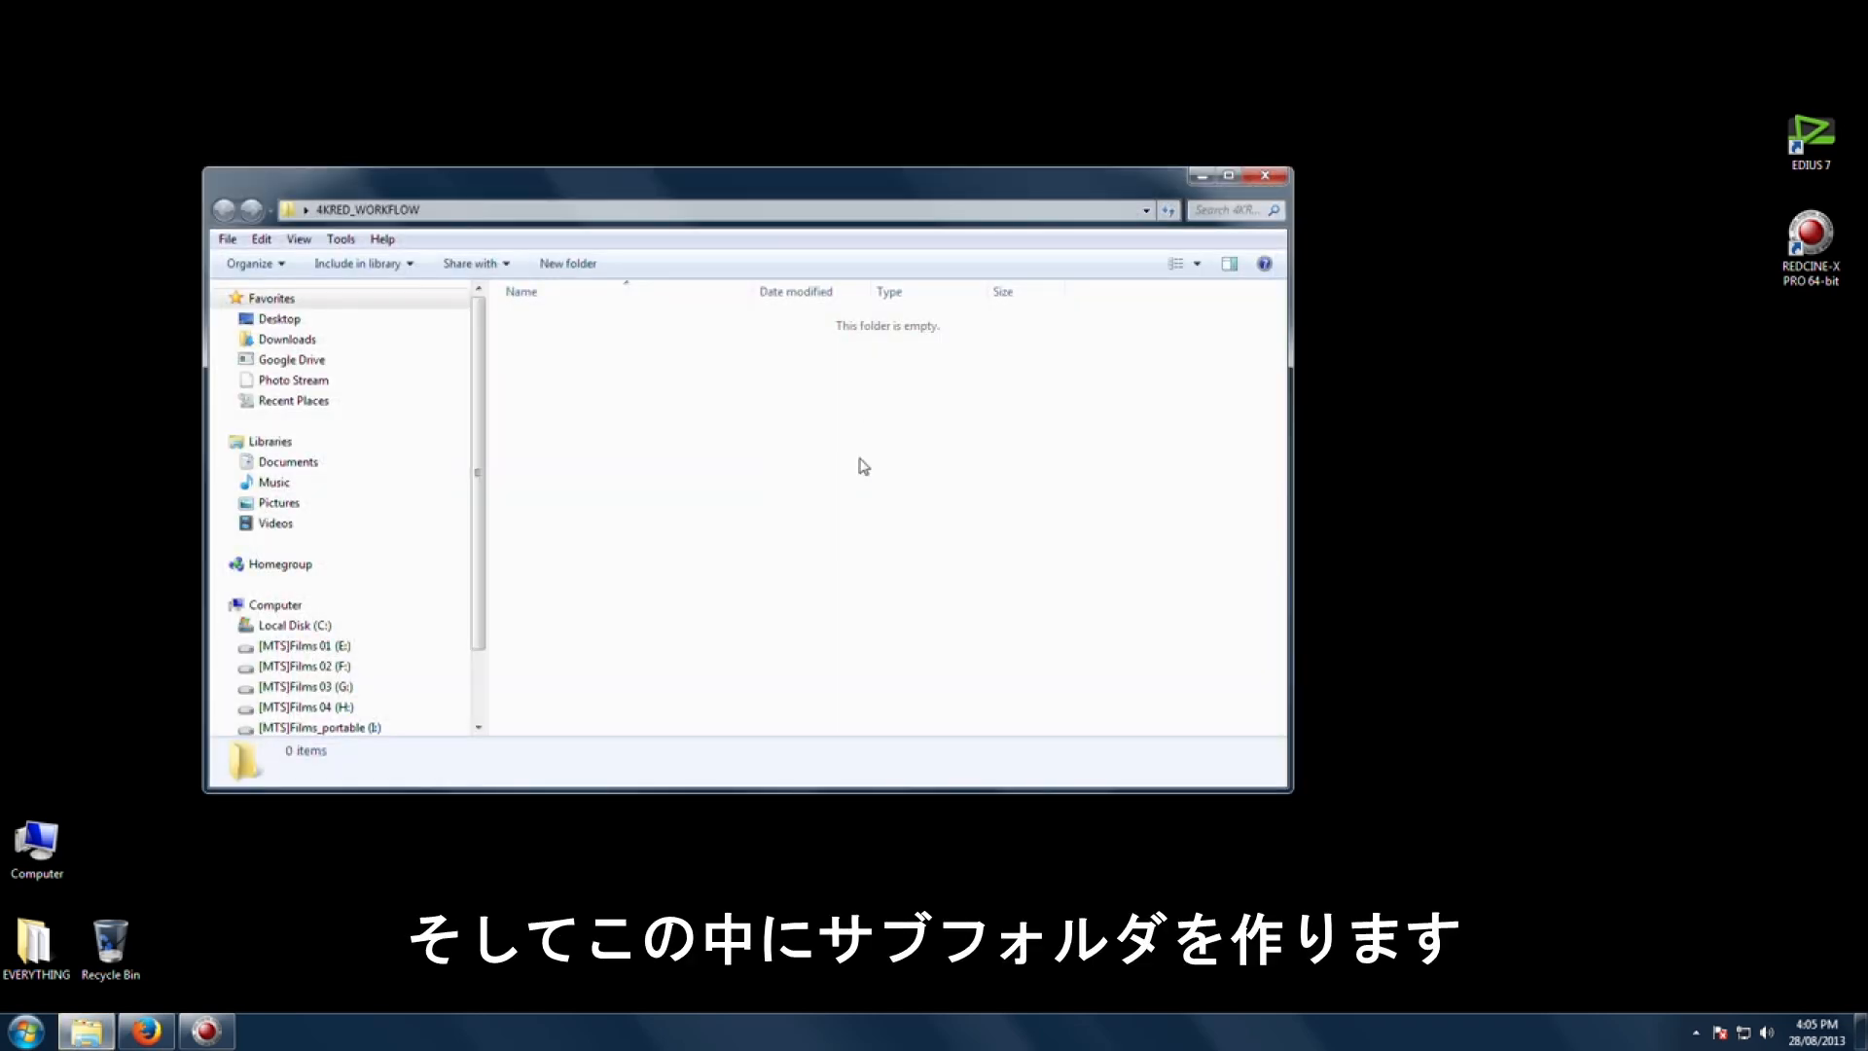
{"action": "key", "text": "ctrl+v"}
{"action": "left_click", "coordinate": [756, 486]}
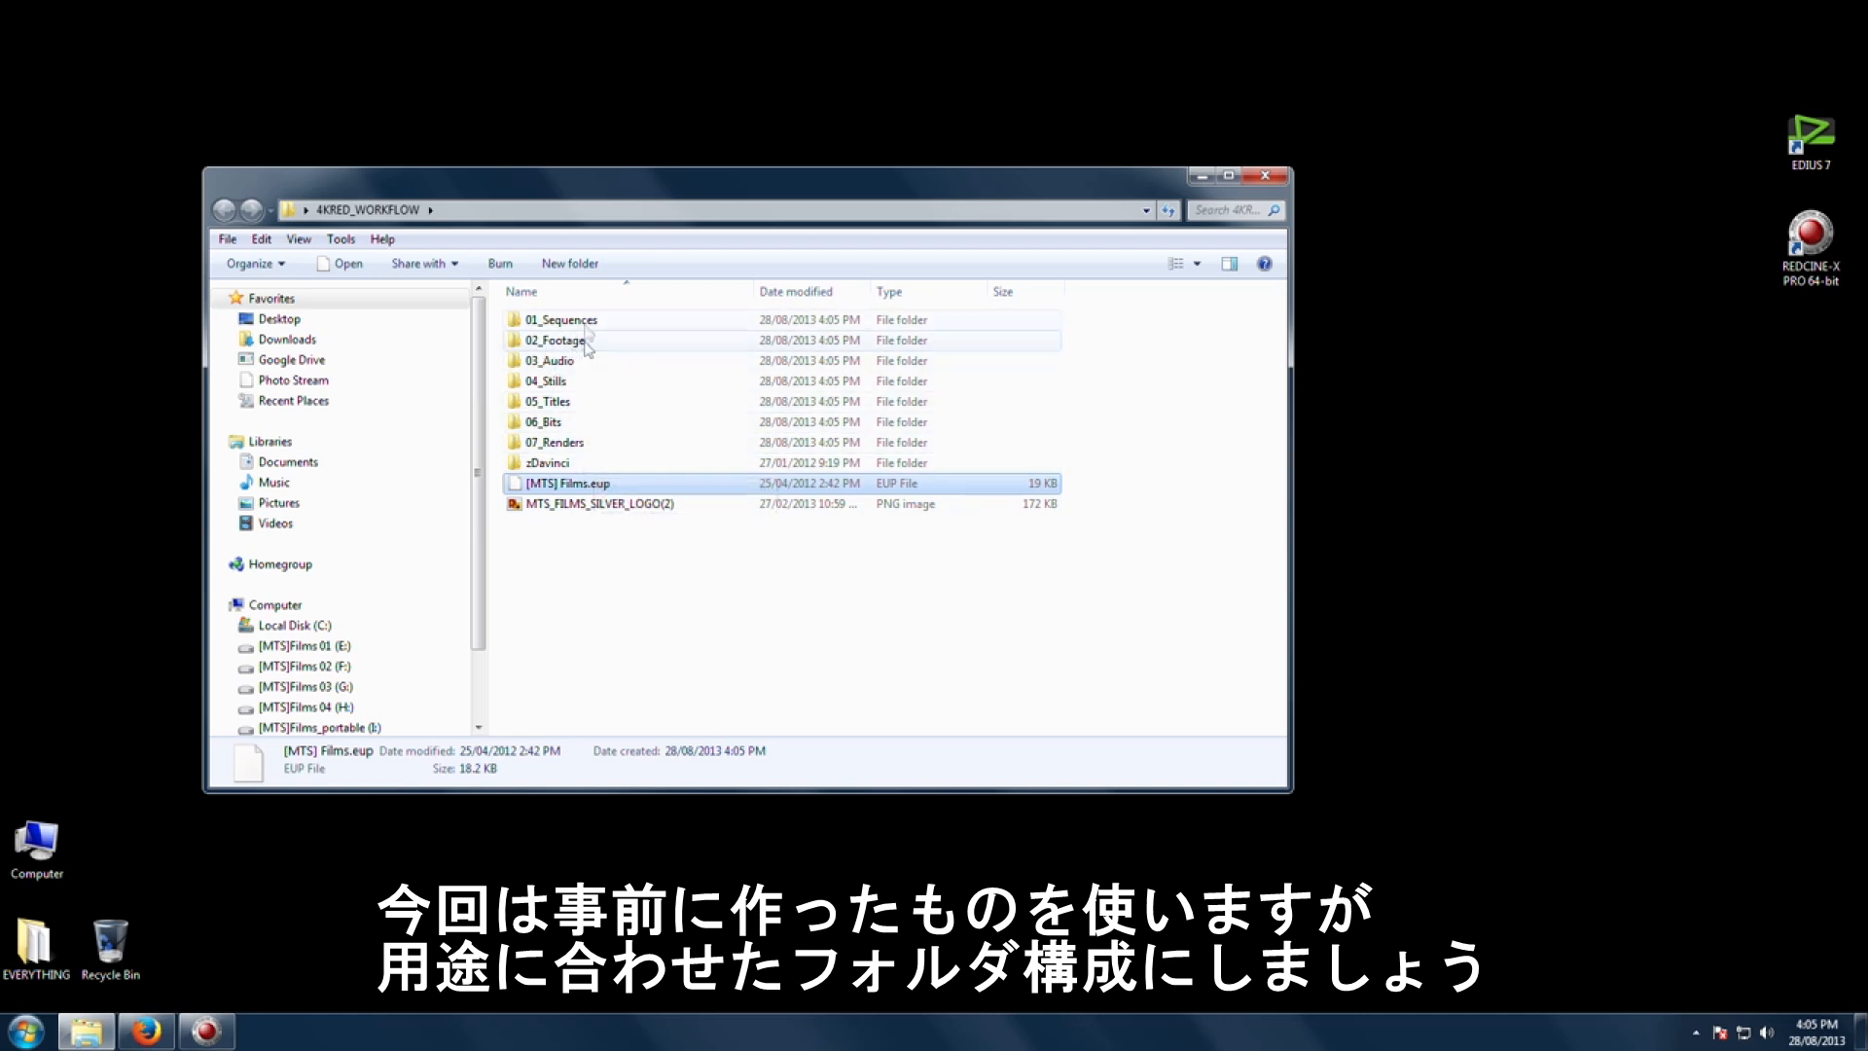
Step: Go through the pasted subfolders from 01_Sequences to zDavinci
{"action": "left_click", "coordinate": [589, 601]}
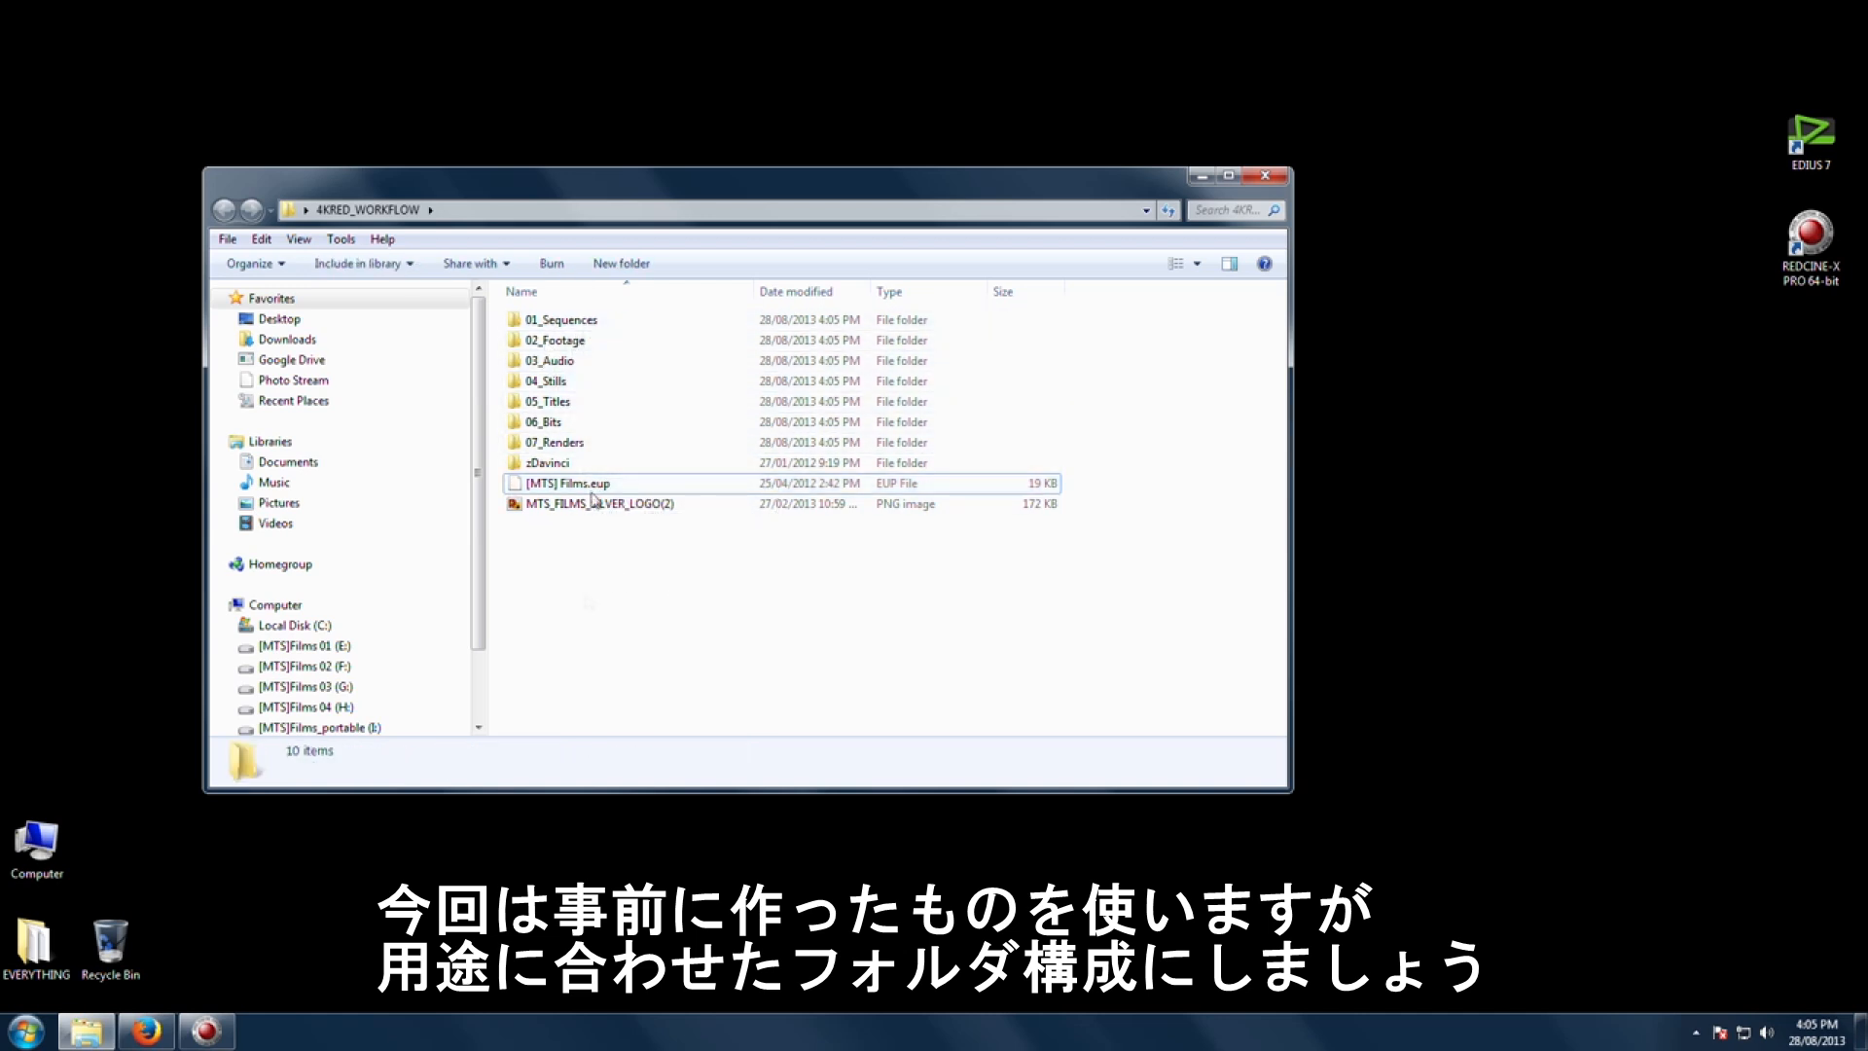
{"action": "left_click", "coordinate": [635, 321]}
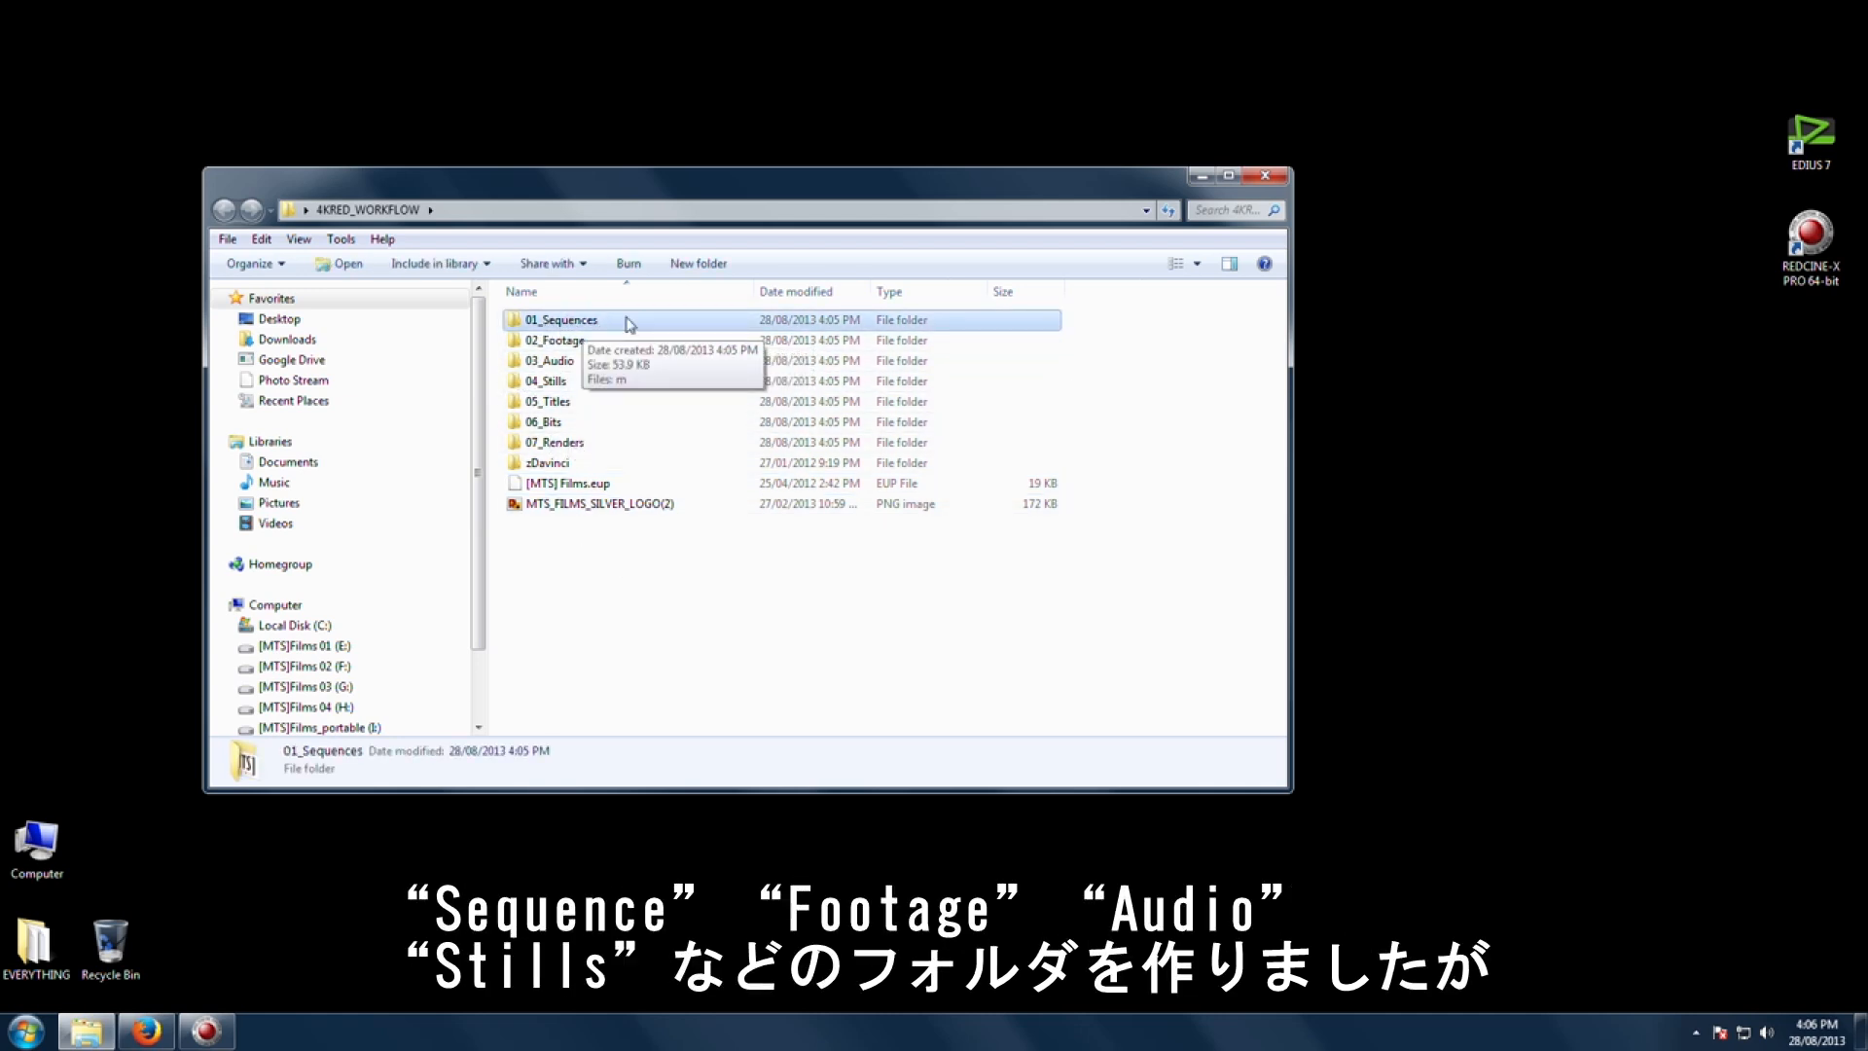
{"action": "left_click", "coordinate": [589, 341]}
{"action": "left_click", "coordinate": [583, 361]}
{"action": "left_click", "coordinate": [584, 382]}
{"action": "left_click", "coordinate": [587, 402]}
{"action": "left_click", "coordinate": [586, 422]}
{"action": "left_click", "coordinate": [598, 443]}
{"action": "left_click", "coordinate": [653, 463]}
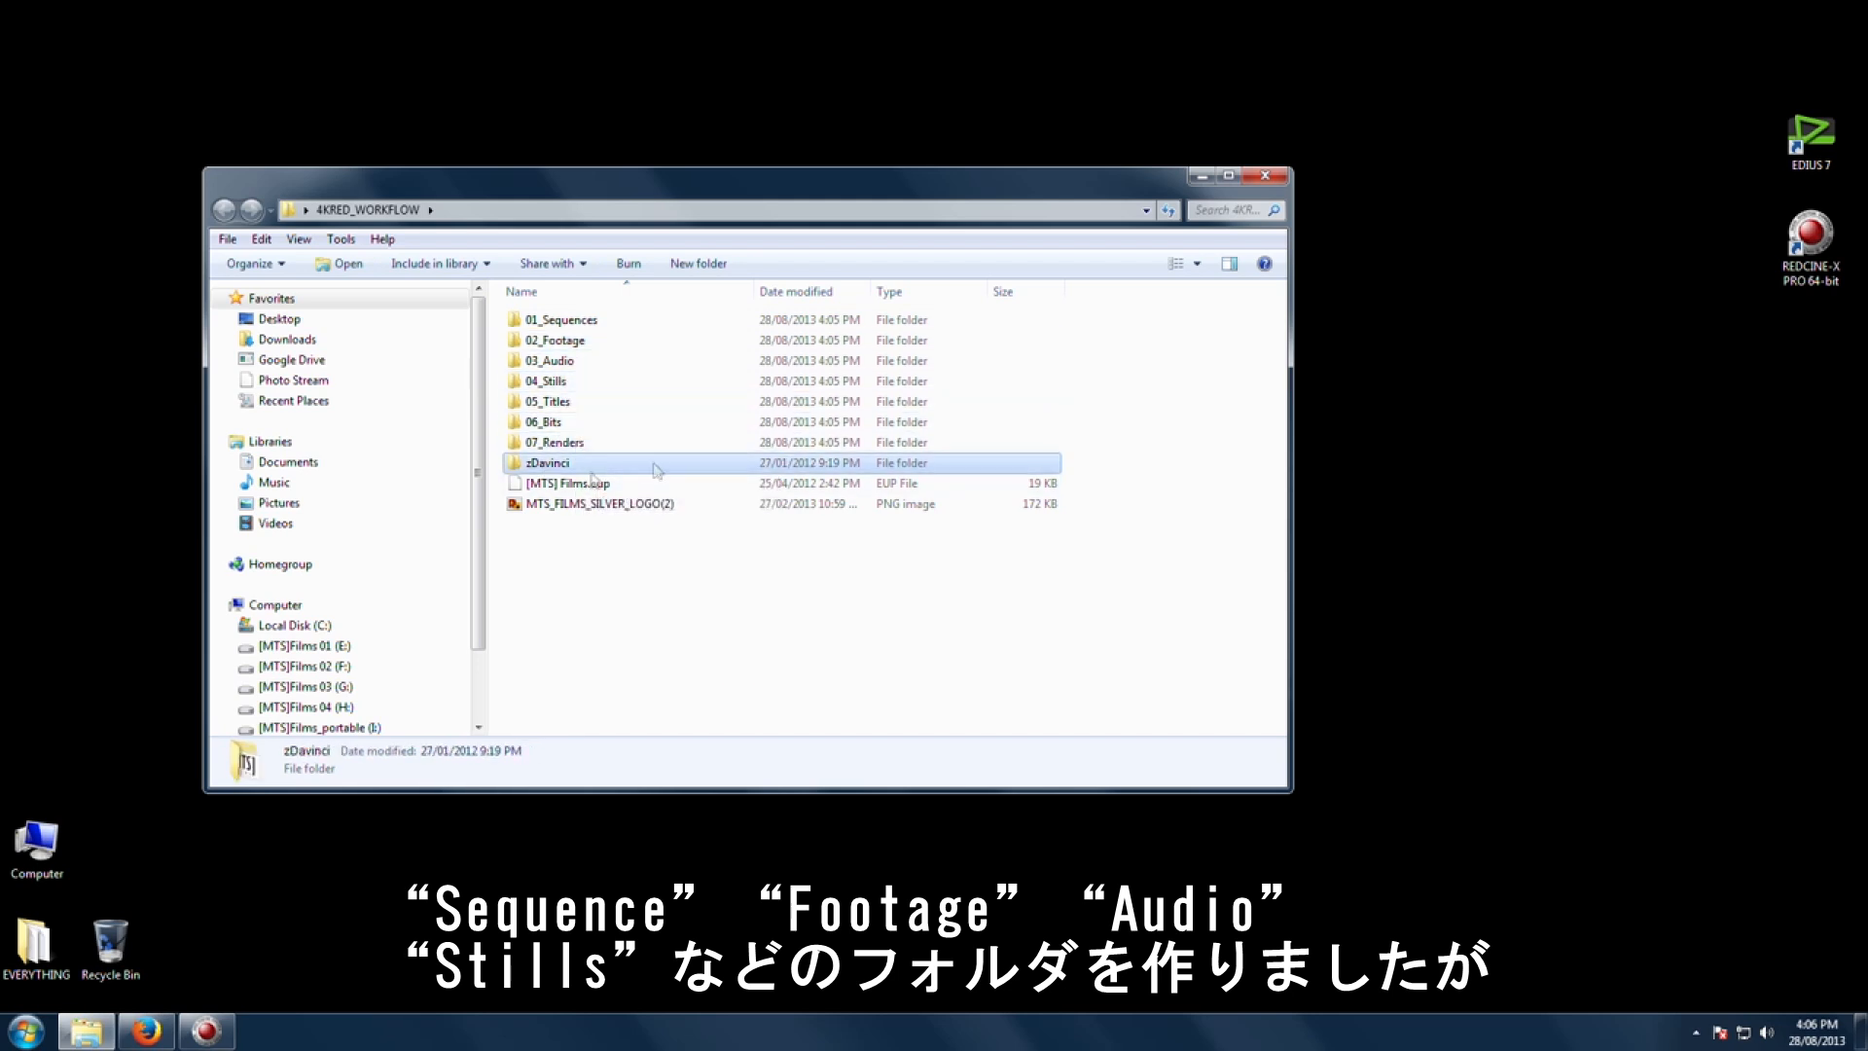
{"action": "left_click", "coordinate": [608, 568]}
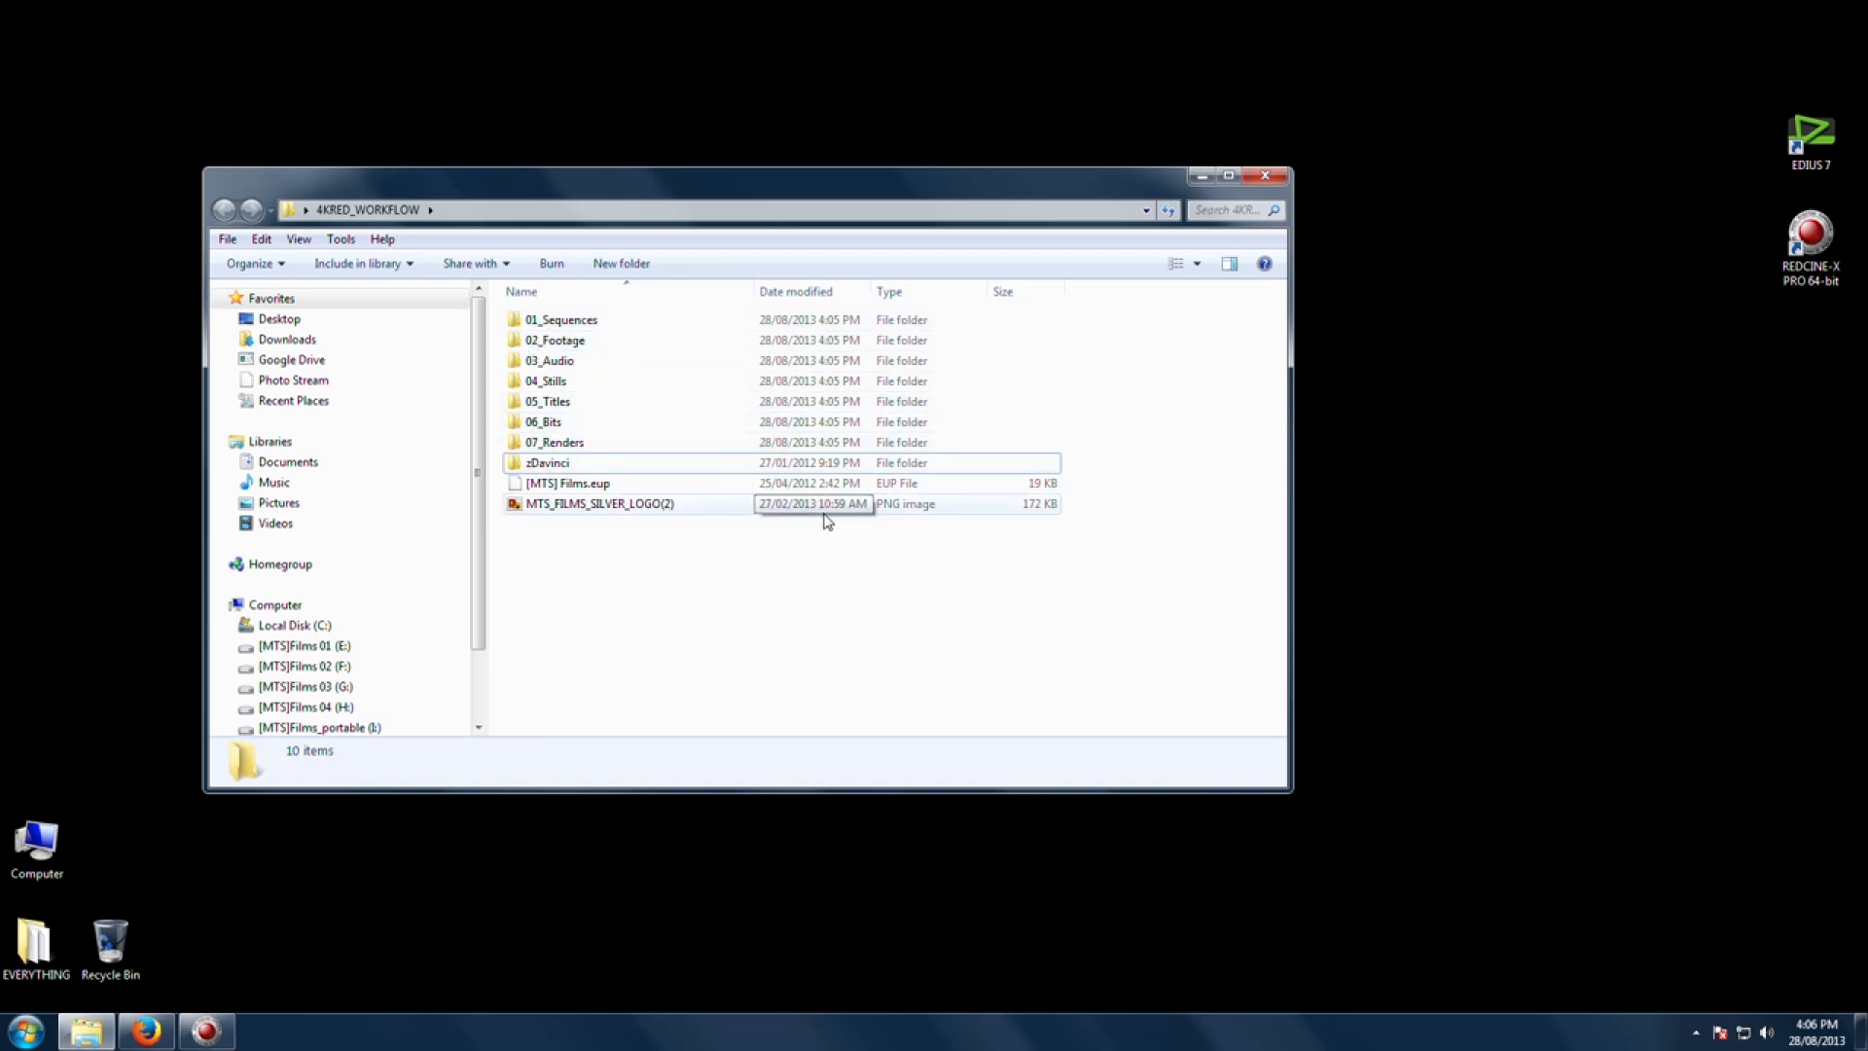
Step: Open the 02_Footage, 03_Audio Voice and zDavinci subfolders to inspect what each one contains
{"action": "double_click", "coordinate": [579, 343]}
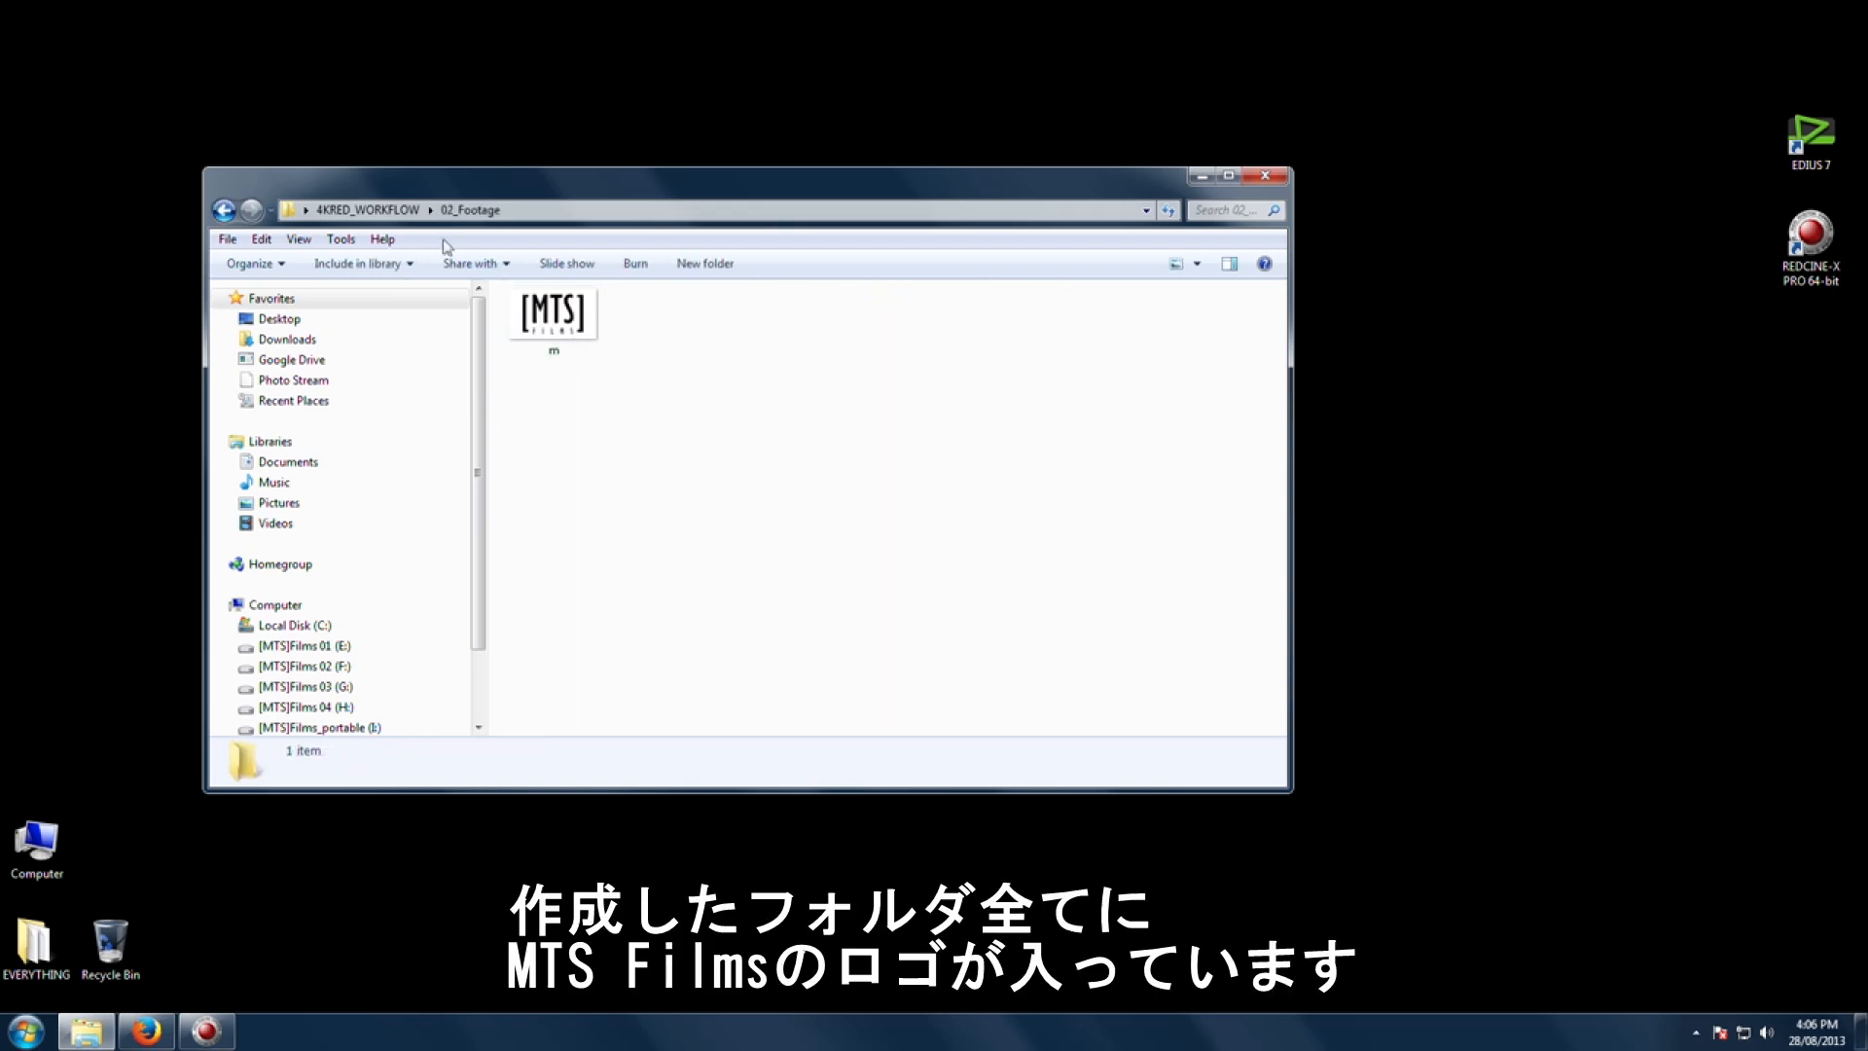
{"action": "key", "text": "BackSpace"}
{"action": "double_click", "coordinate": [579, 361]}
{"action": "double_click", "coordinate": [581, 363]}
{"action": "left_click", "coordinate": [584, 353]}
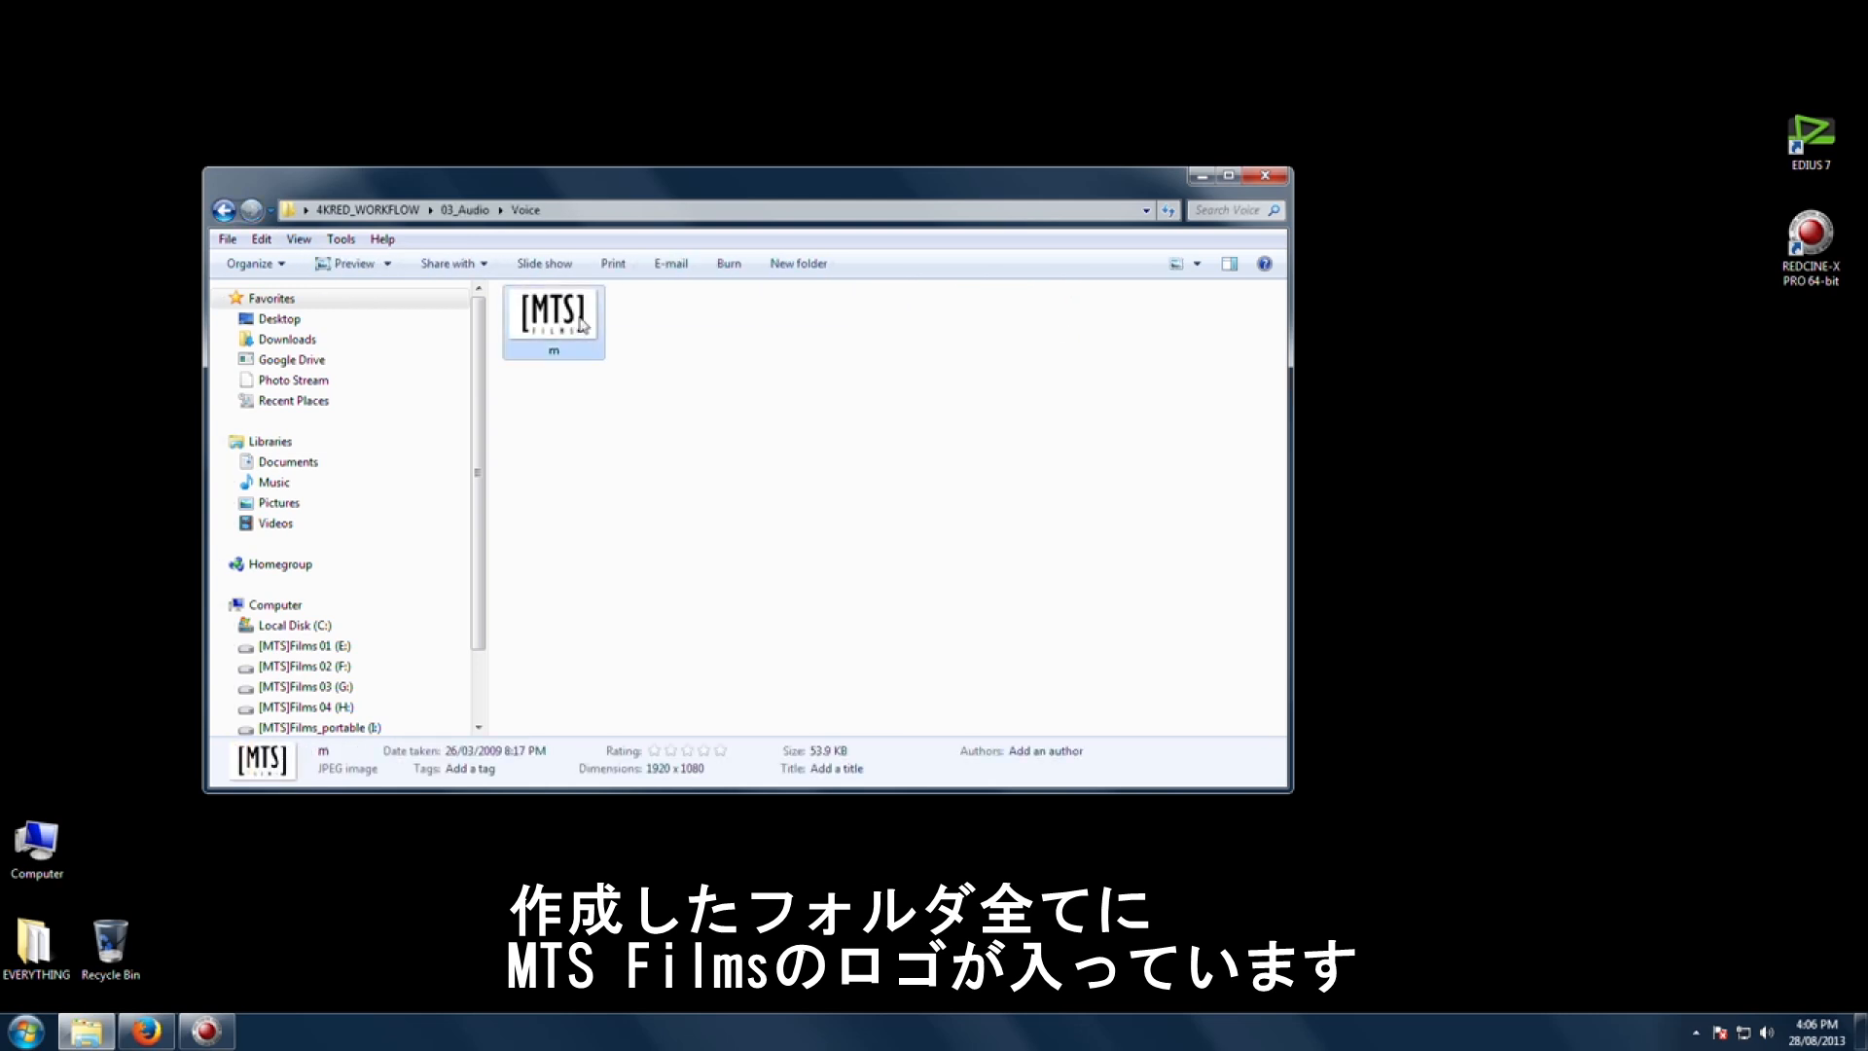
{"action": "left_click", "coordinate": [223, 210]}
{"action": "key", "text": "BackSpace"}
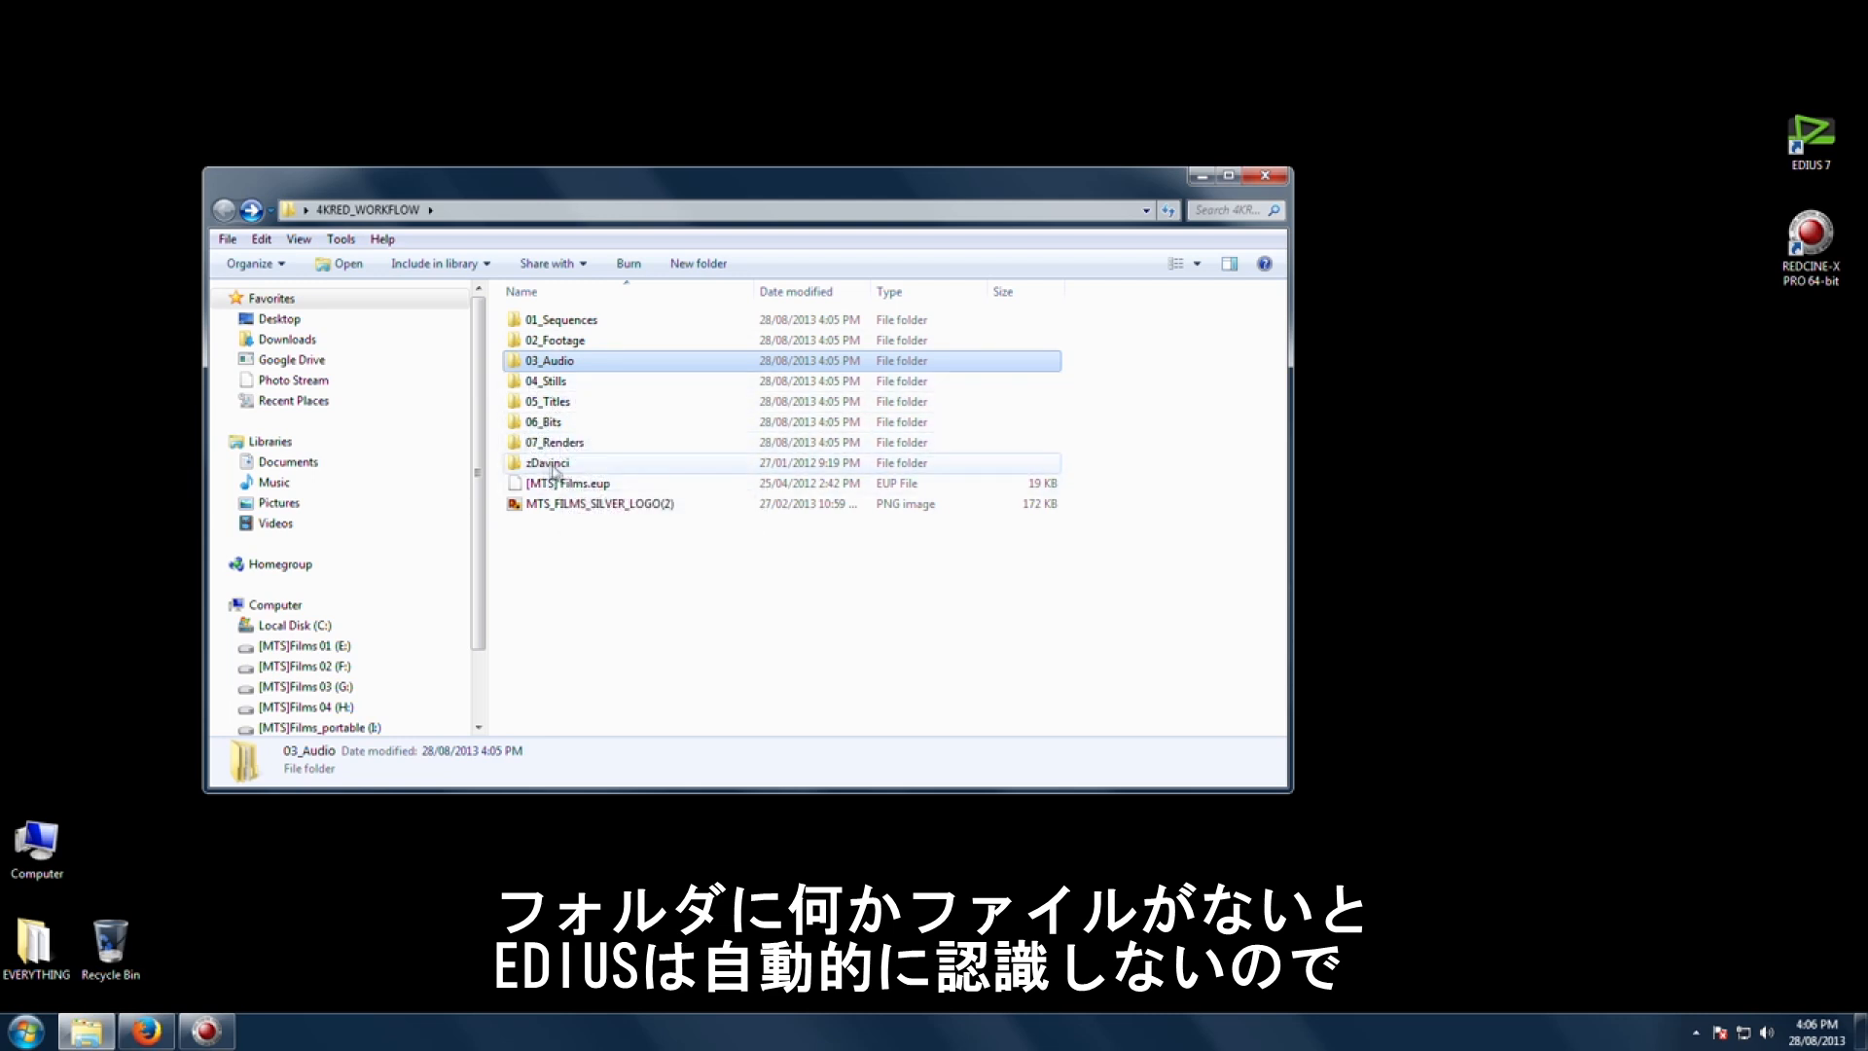
{"action": "double_click", "coordinate": [573, 463]}
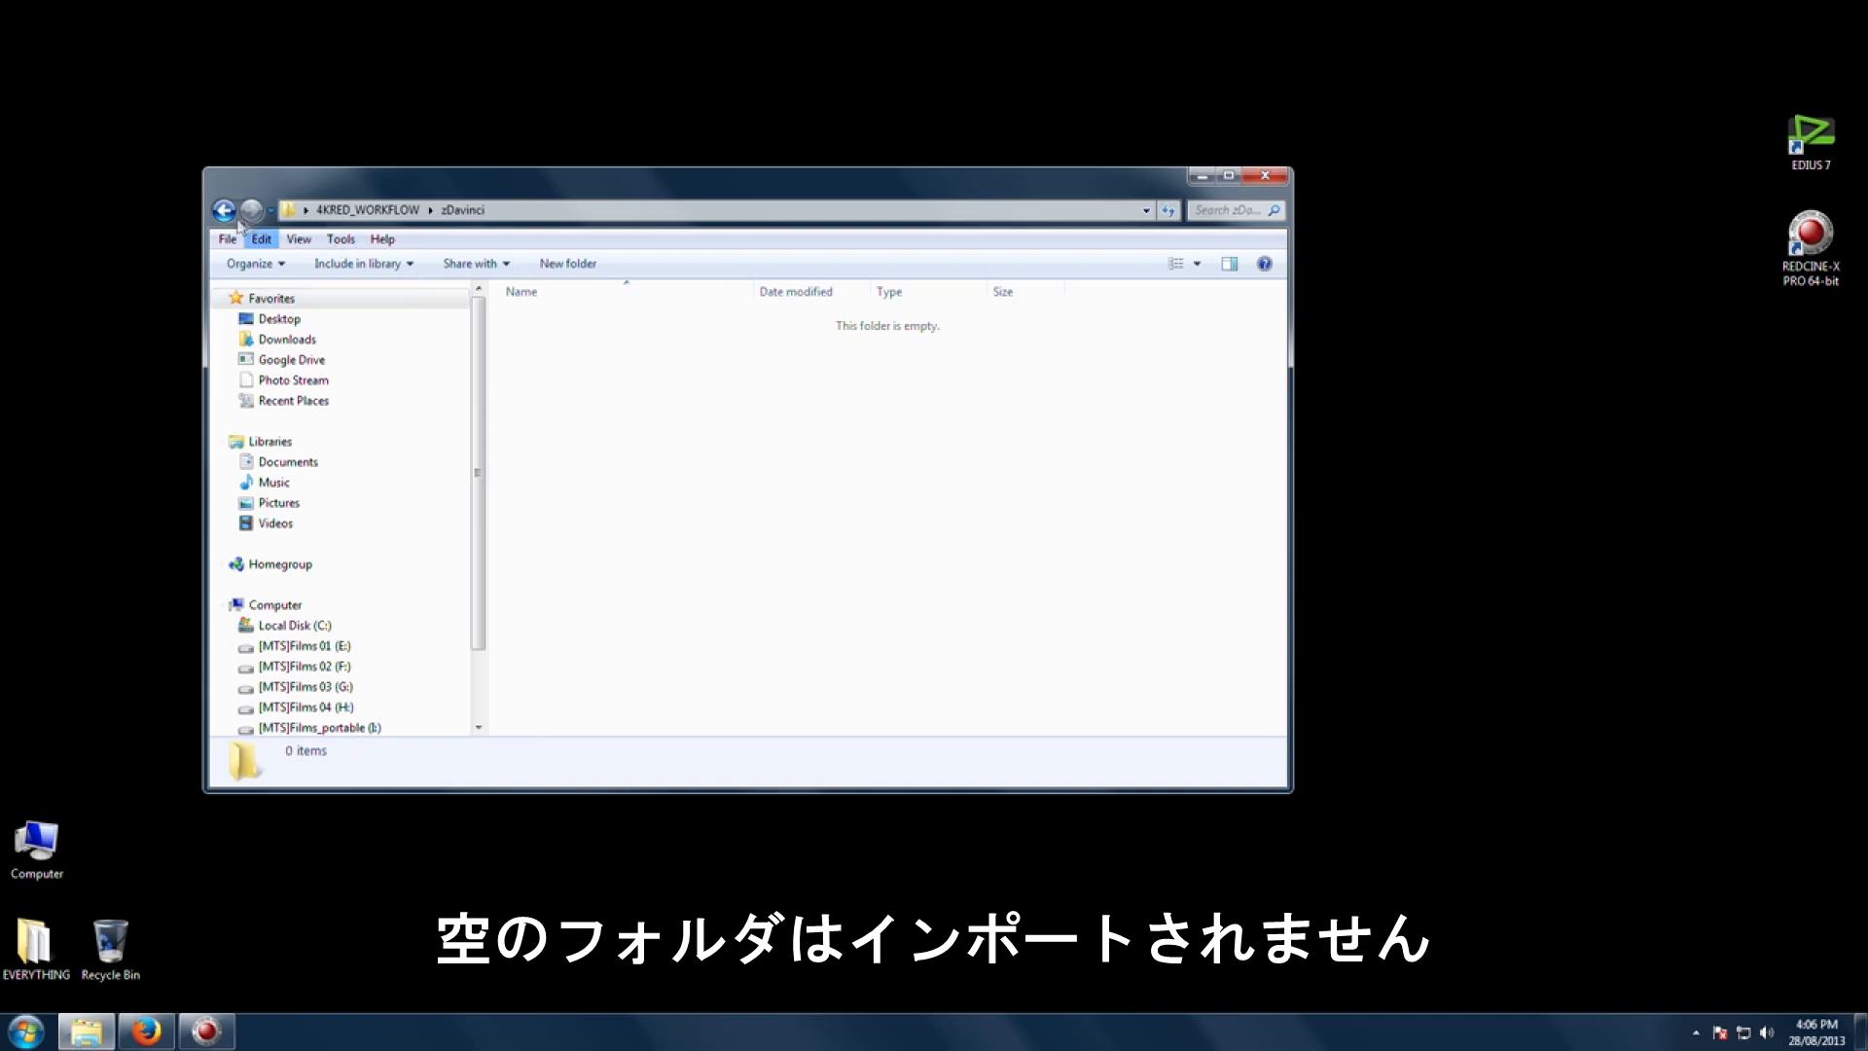
{"action": "key", "text": "alt+Left"}
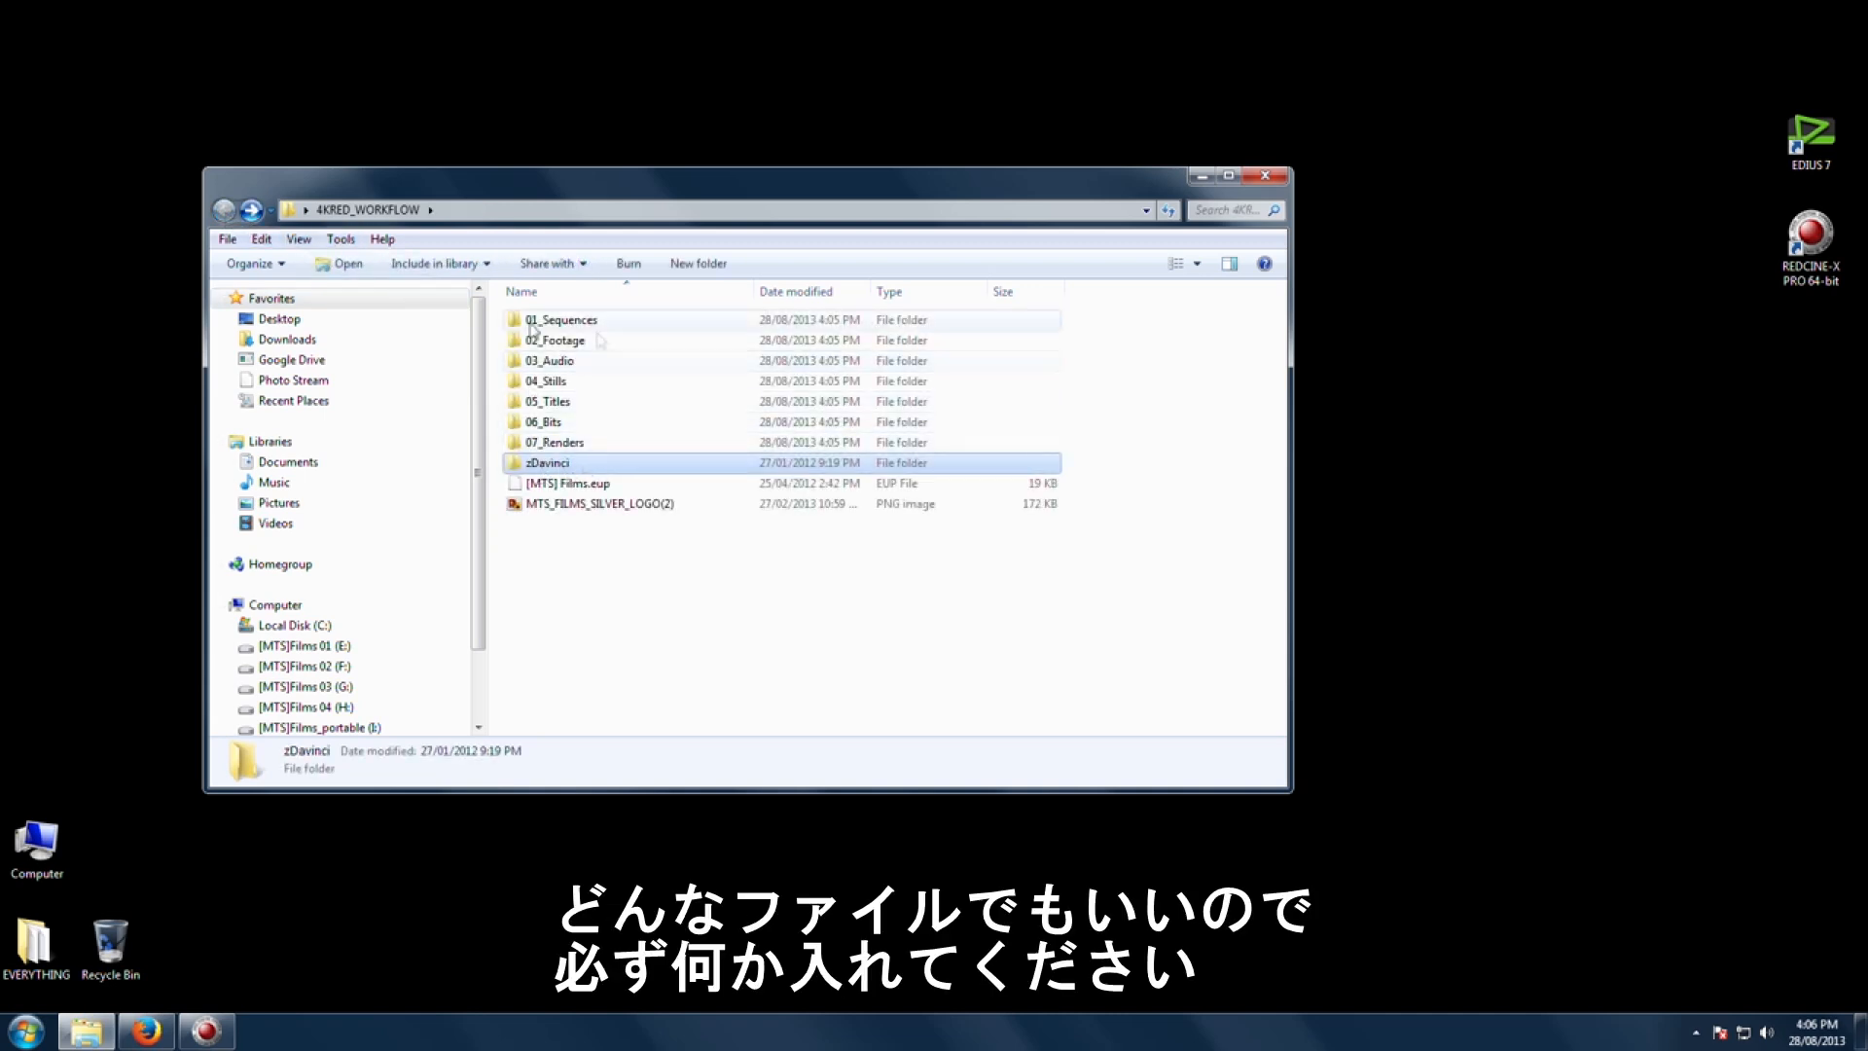
Step: Open the 03_Audio SFX subfolder to inspect its contents, then return and open 02_Footage
{"action": "left_click", "coordinate": [553, 367]}
{"action": "double_click", "coordinate": [554, 366]}
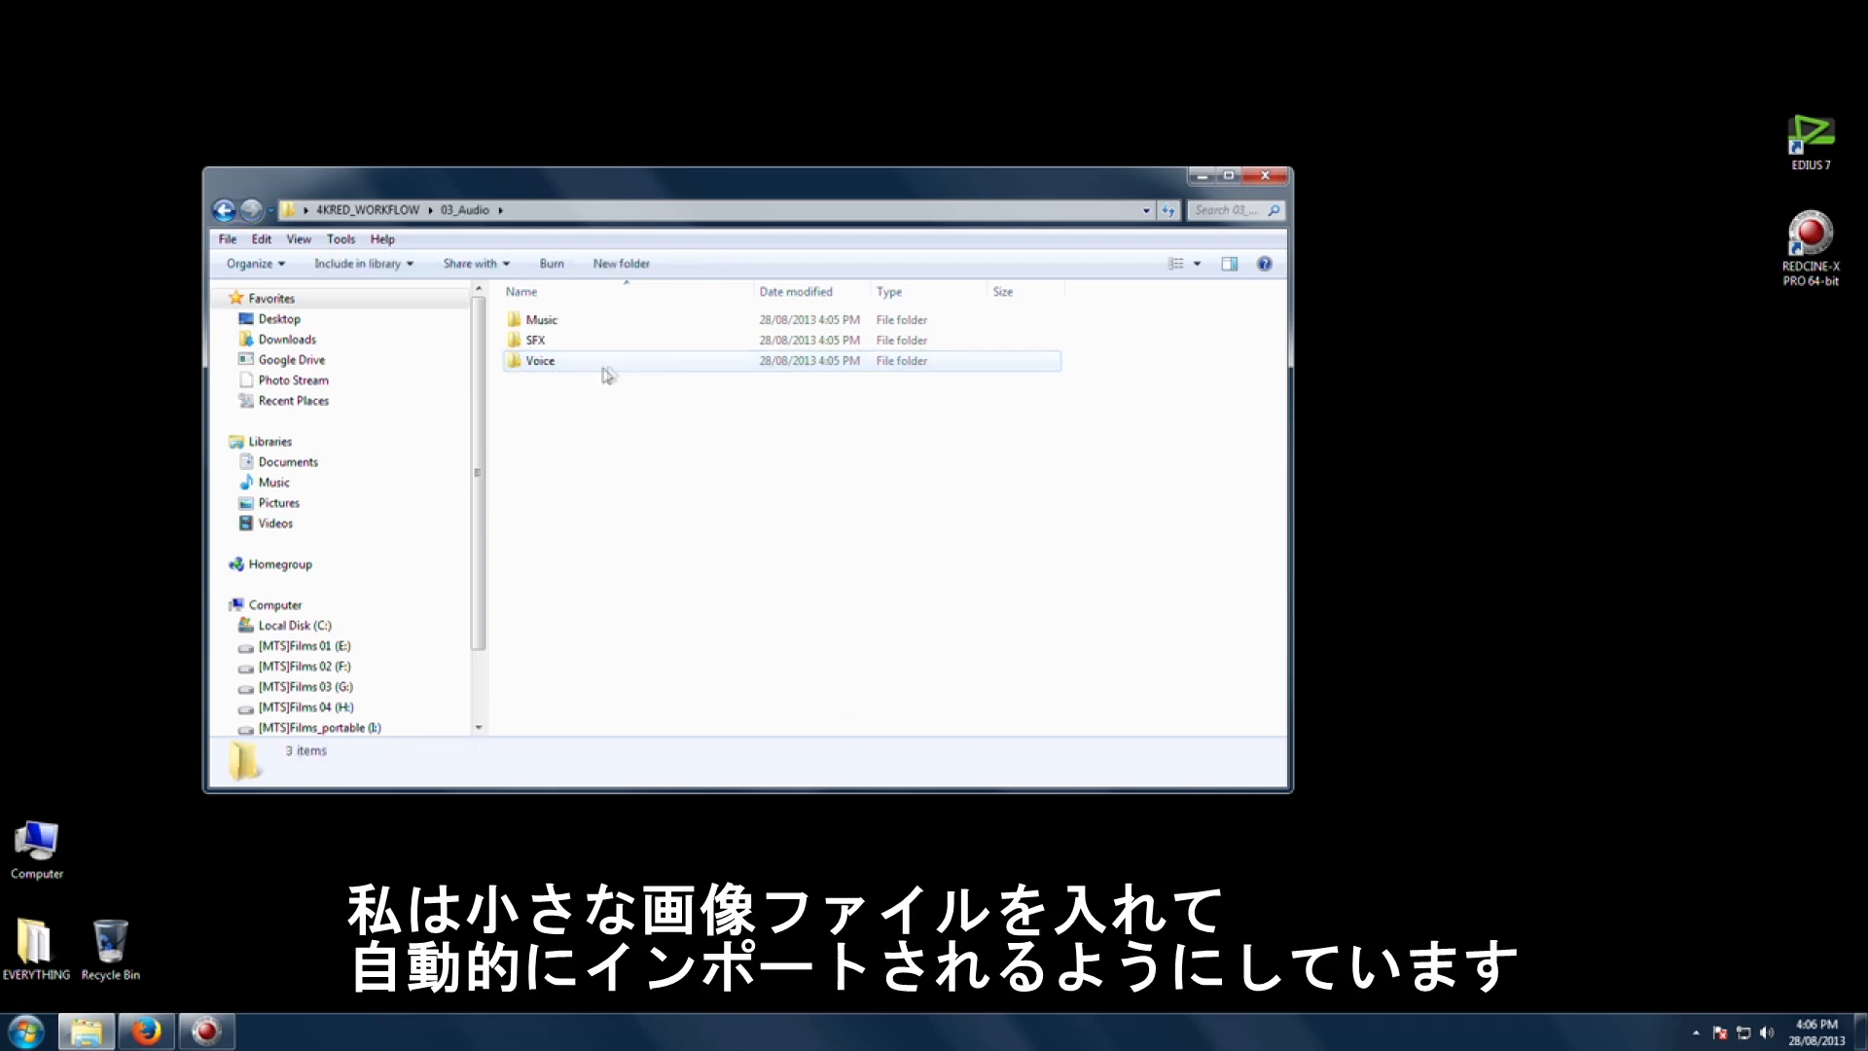
{"action": "double_click", "coordinate": [547, 339]}
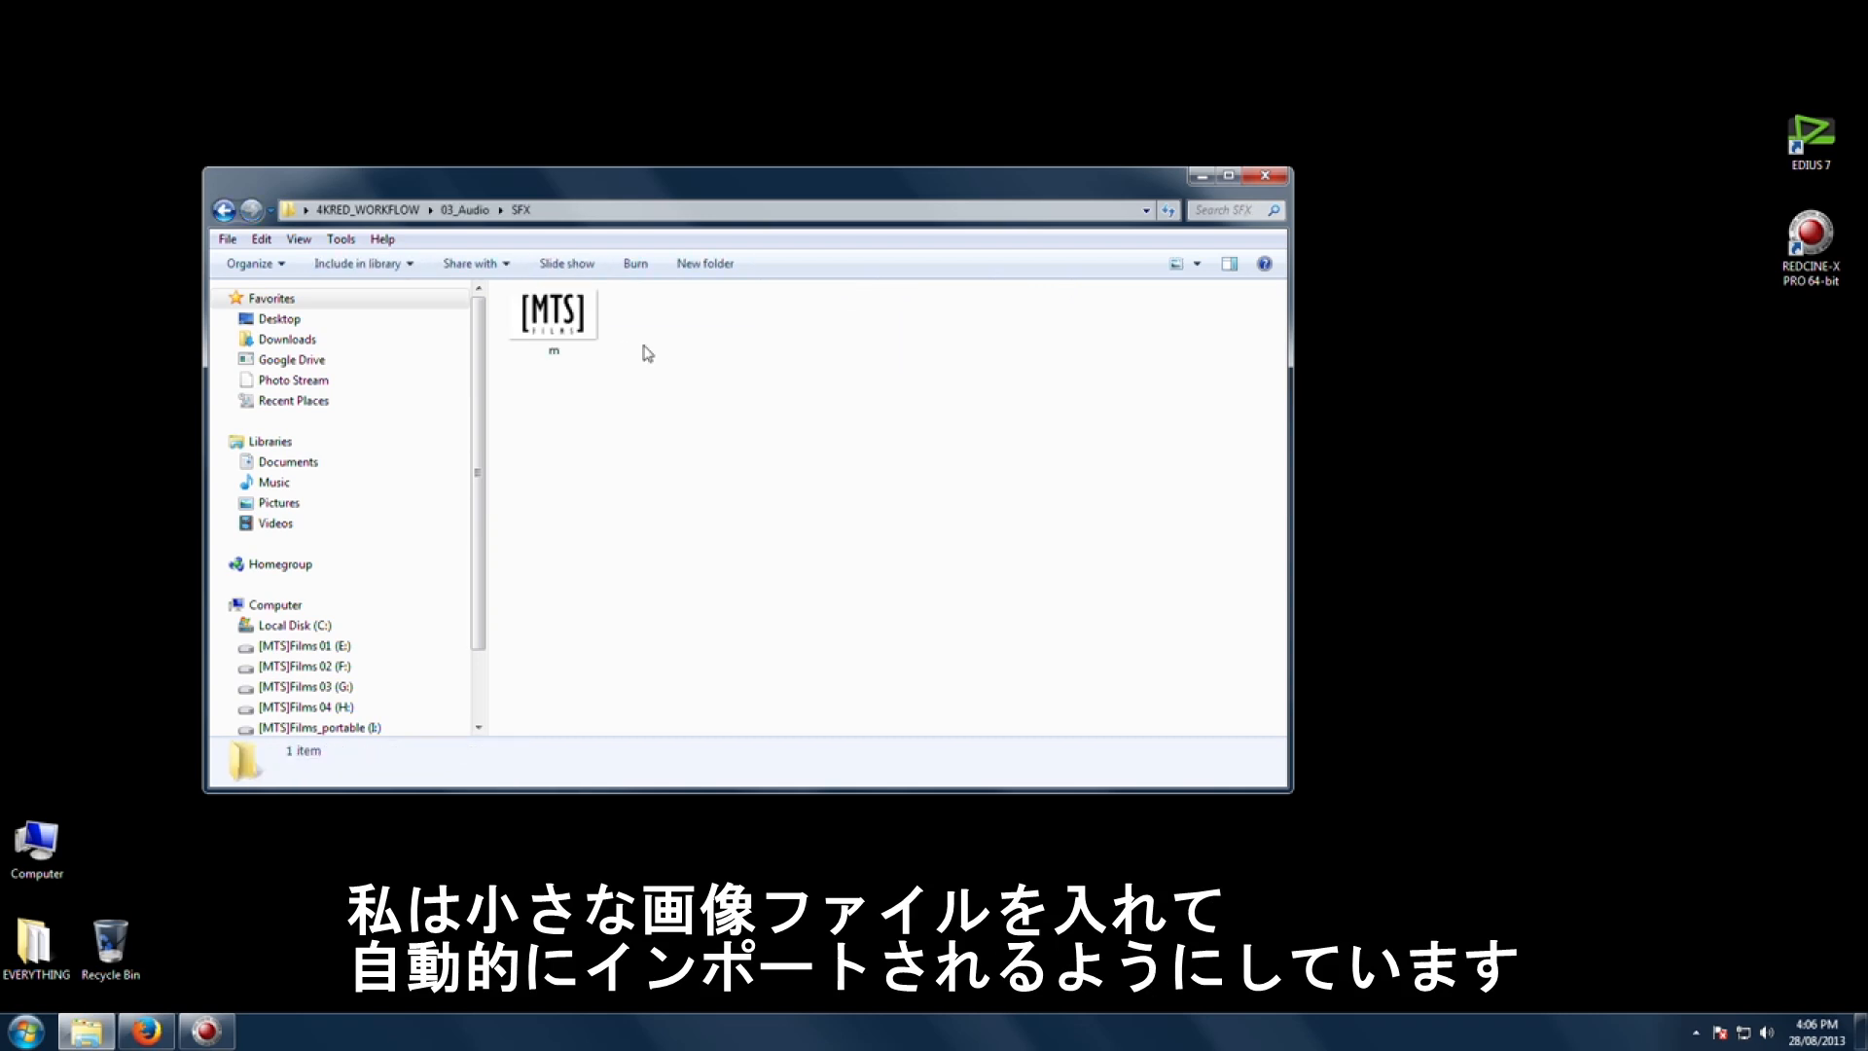
{"action": "left_click", "coordinate": [225, 210]}
{"action": "left_click", "coordinate": [224, 210]}
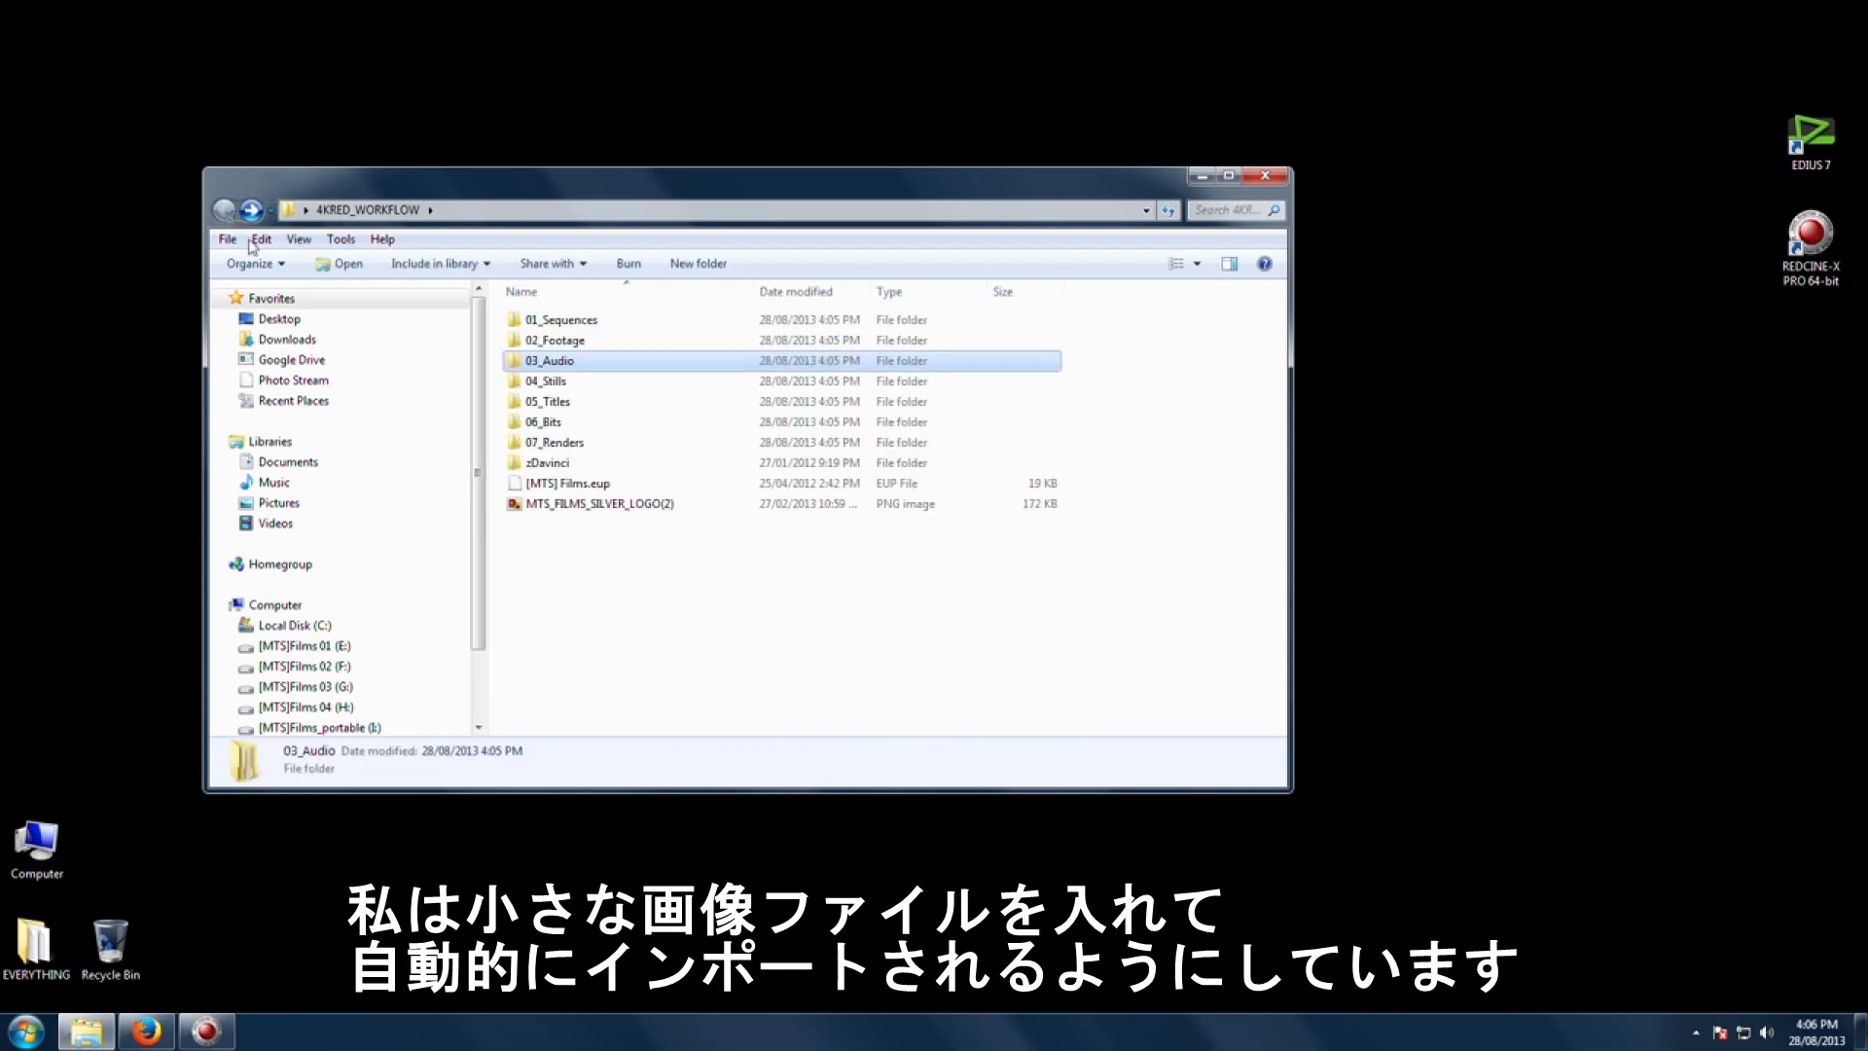
{"action": "double_click", "coordinate": [564, 342]}
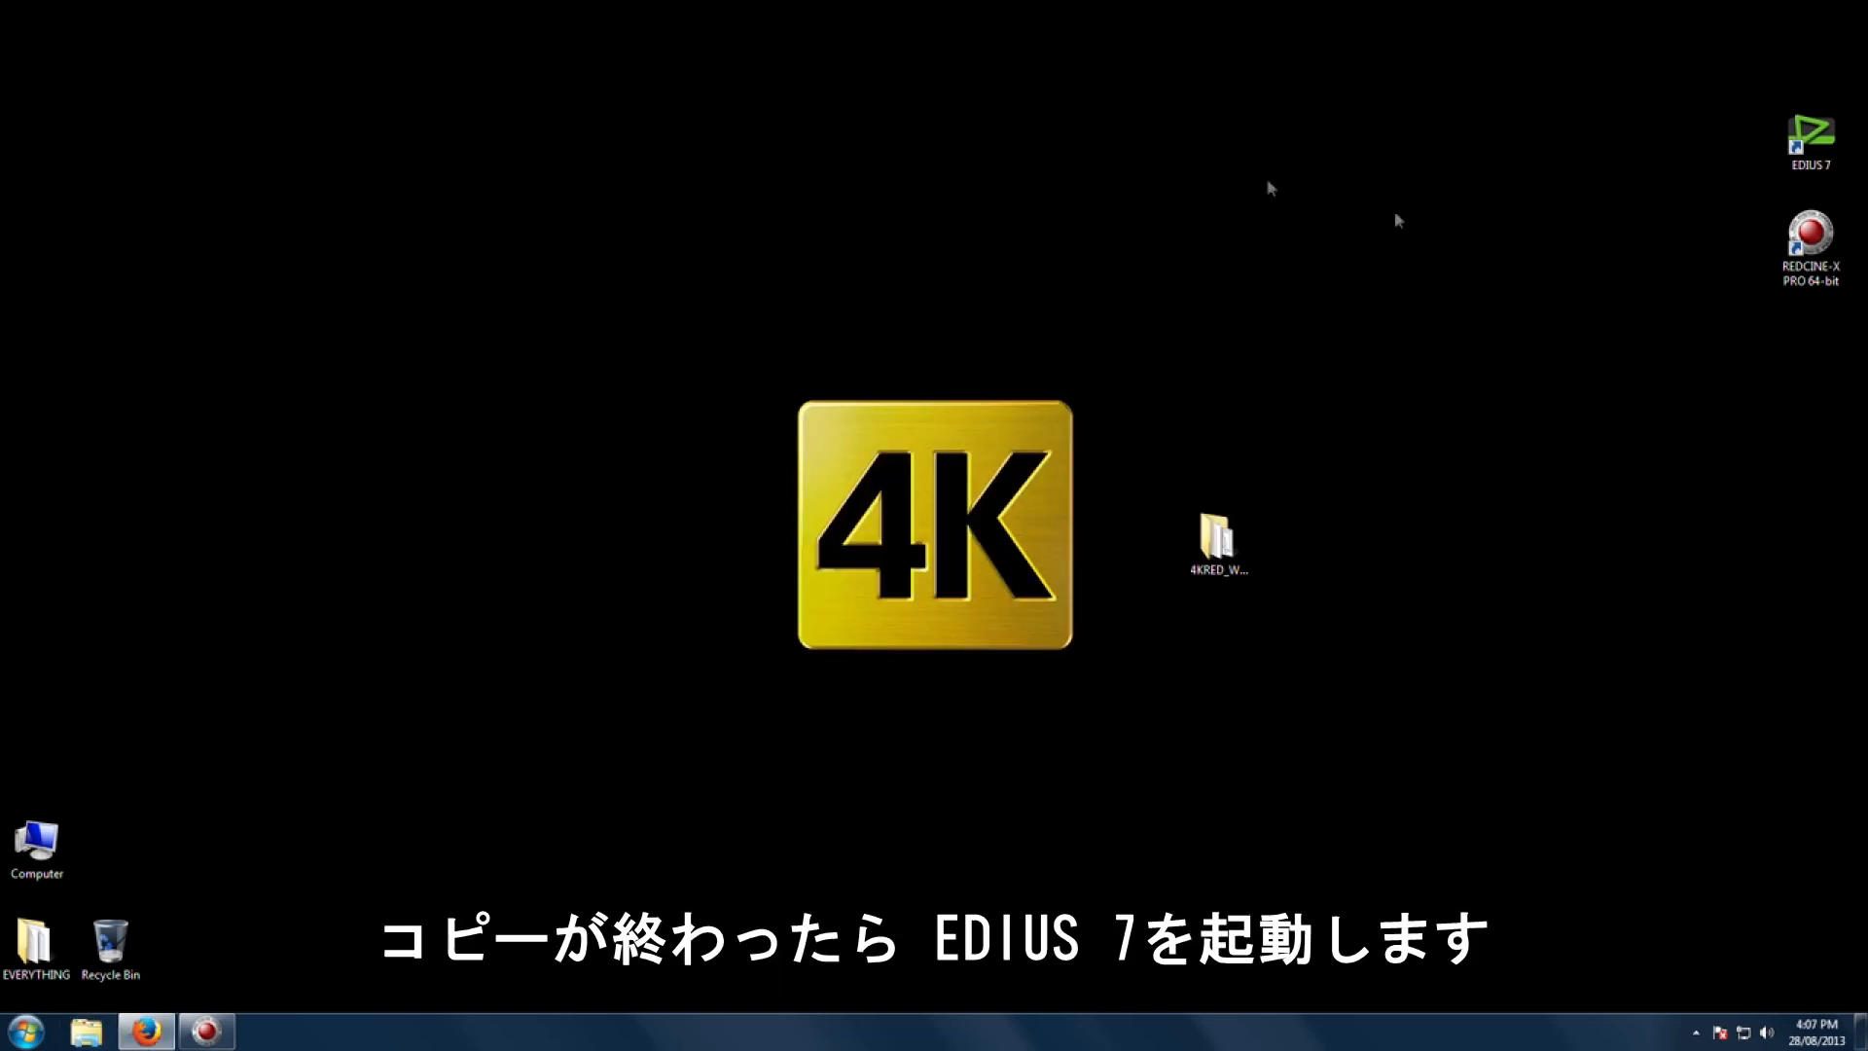
Step: Launch EDIUS 7 and start a new project using the 4K FULL preset
{"action": "double_click", "coordinate": [1811, 137]}
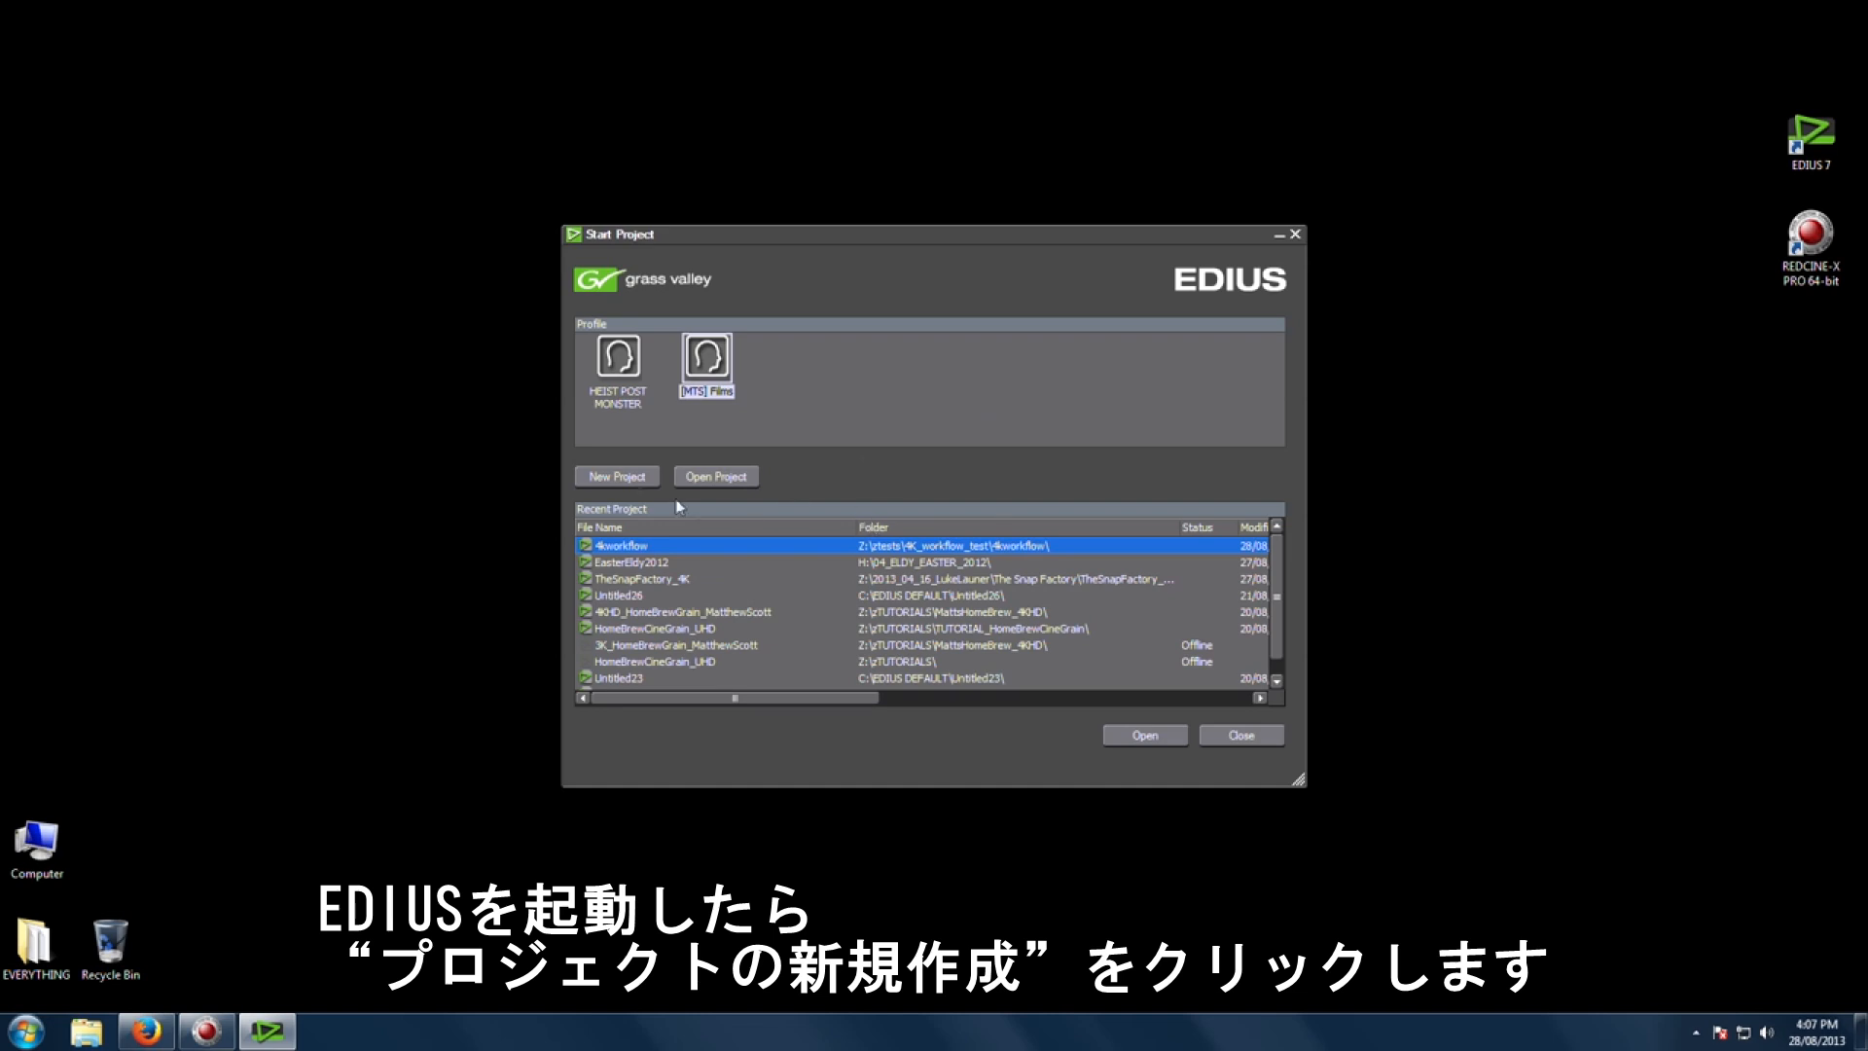
{"action": "left_click", "coordinate": [627, 477]}
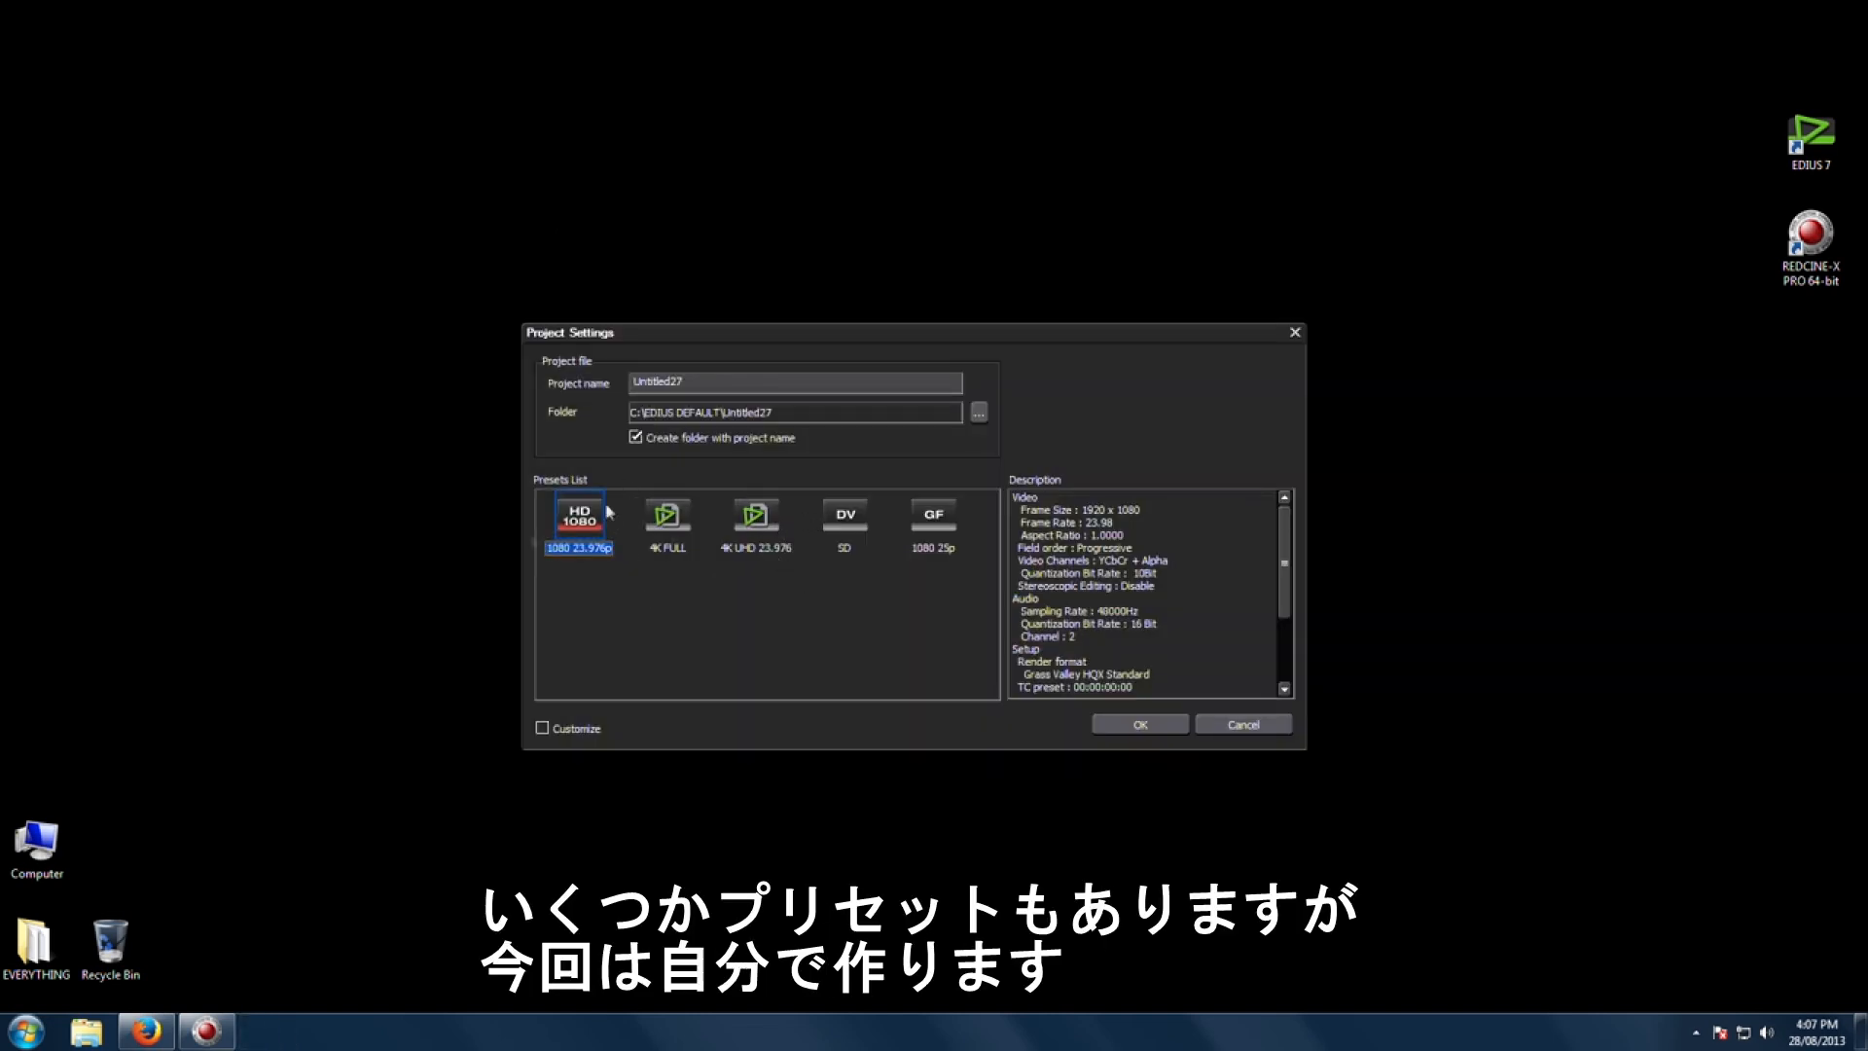
{"action": "left_click", "coordinate": [669, 536]}
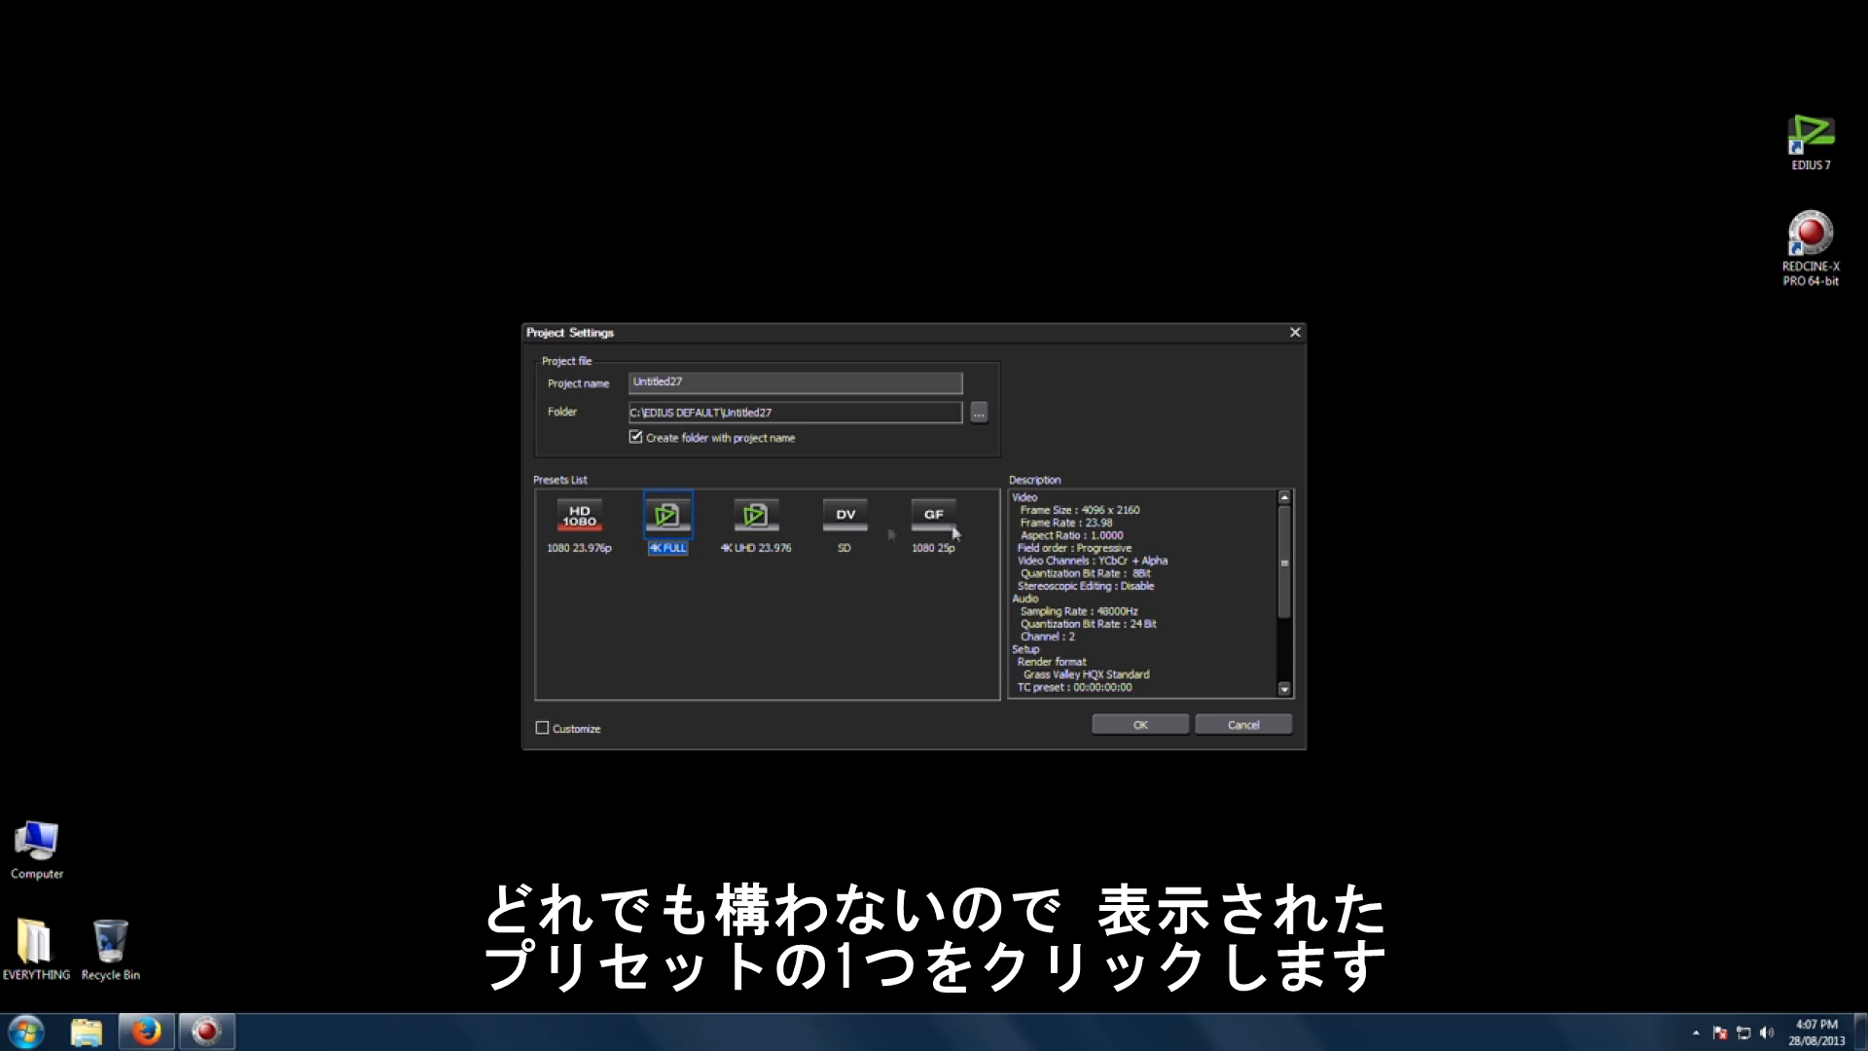
Step: Name the project 4K Workflow
{"action": "left_click_drag", "start_coordinate": [699, 378], "coordinate": [543, 399]}
{"action": "type", "text": "4K Raw"}
{"action": "key", "text": "BackSpace"}
{"action": "key", "text": "BackSpace"}
{"action": "key", "text": "BackSpace"}
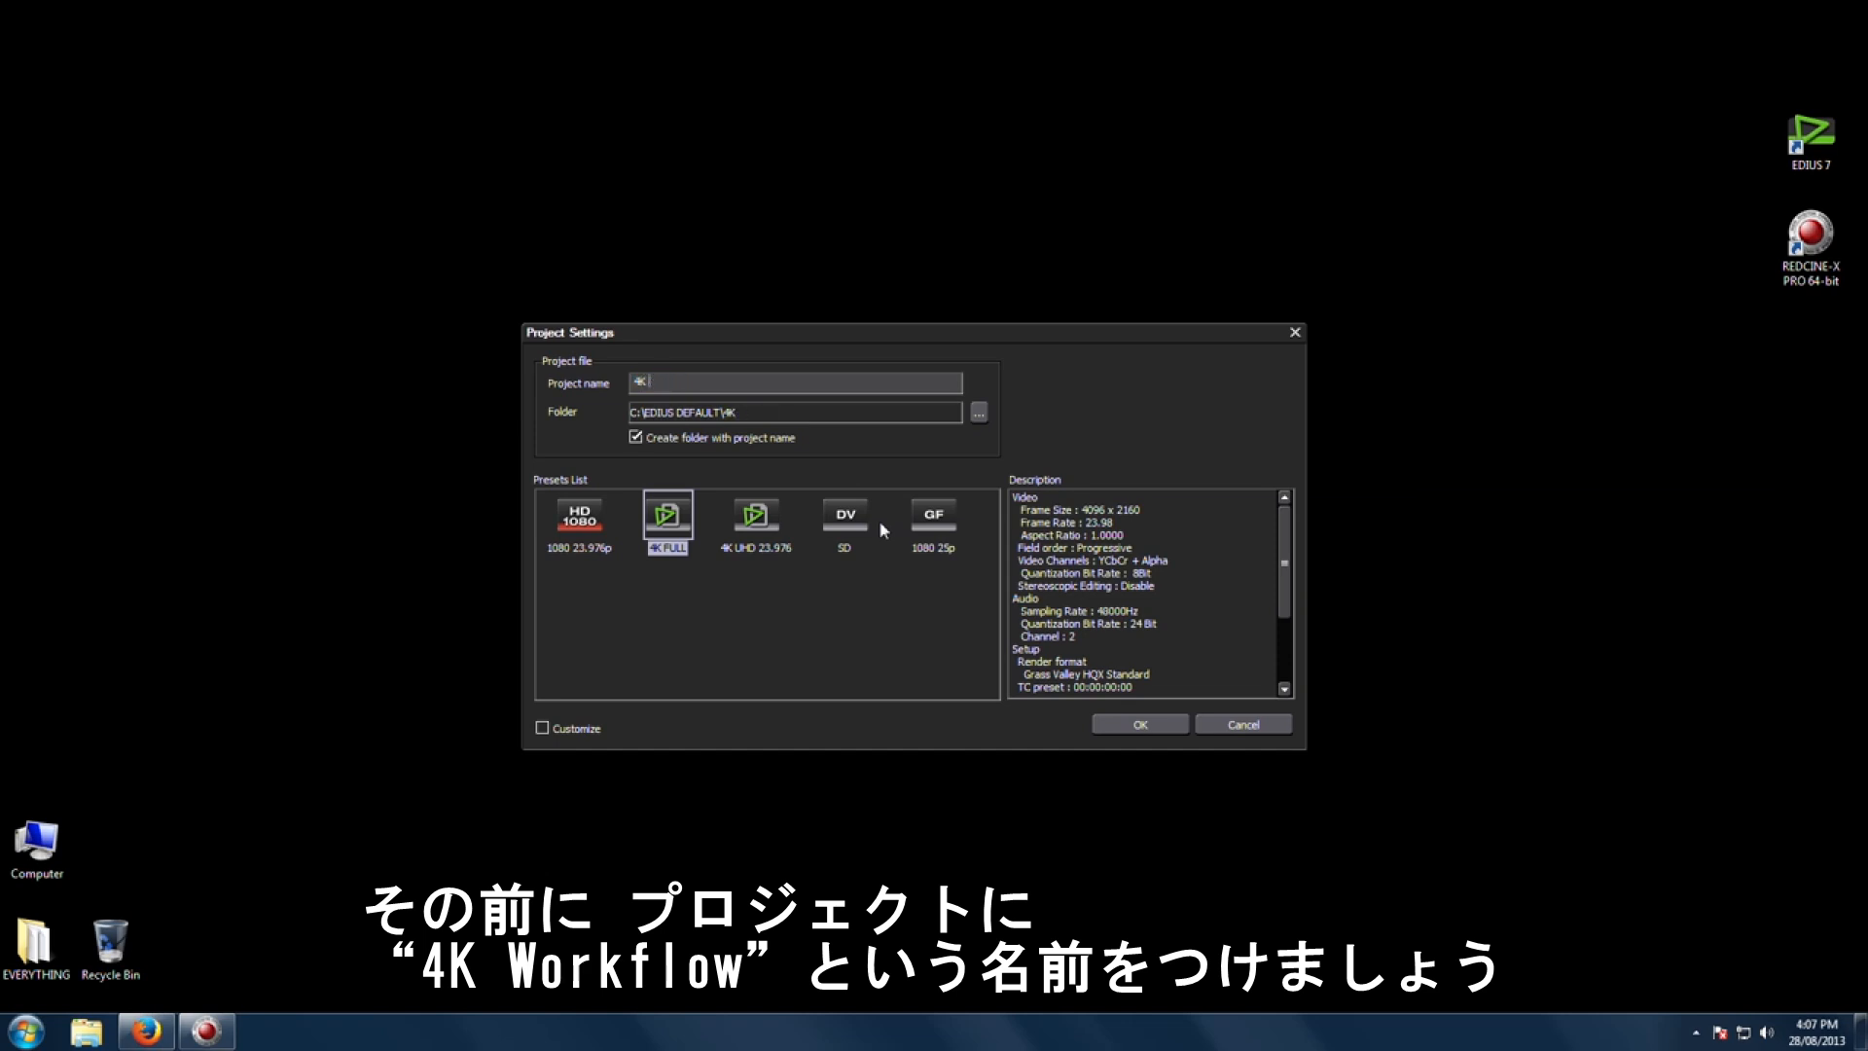
{"action": "type", "text": "Workflow"}
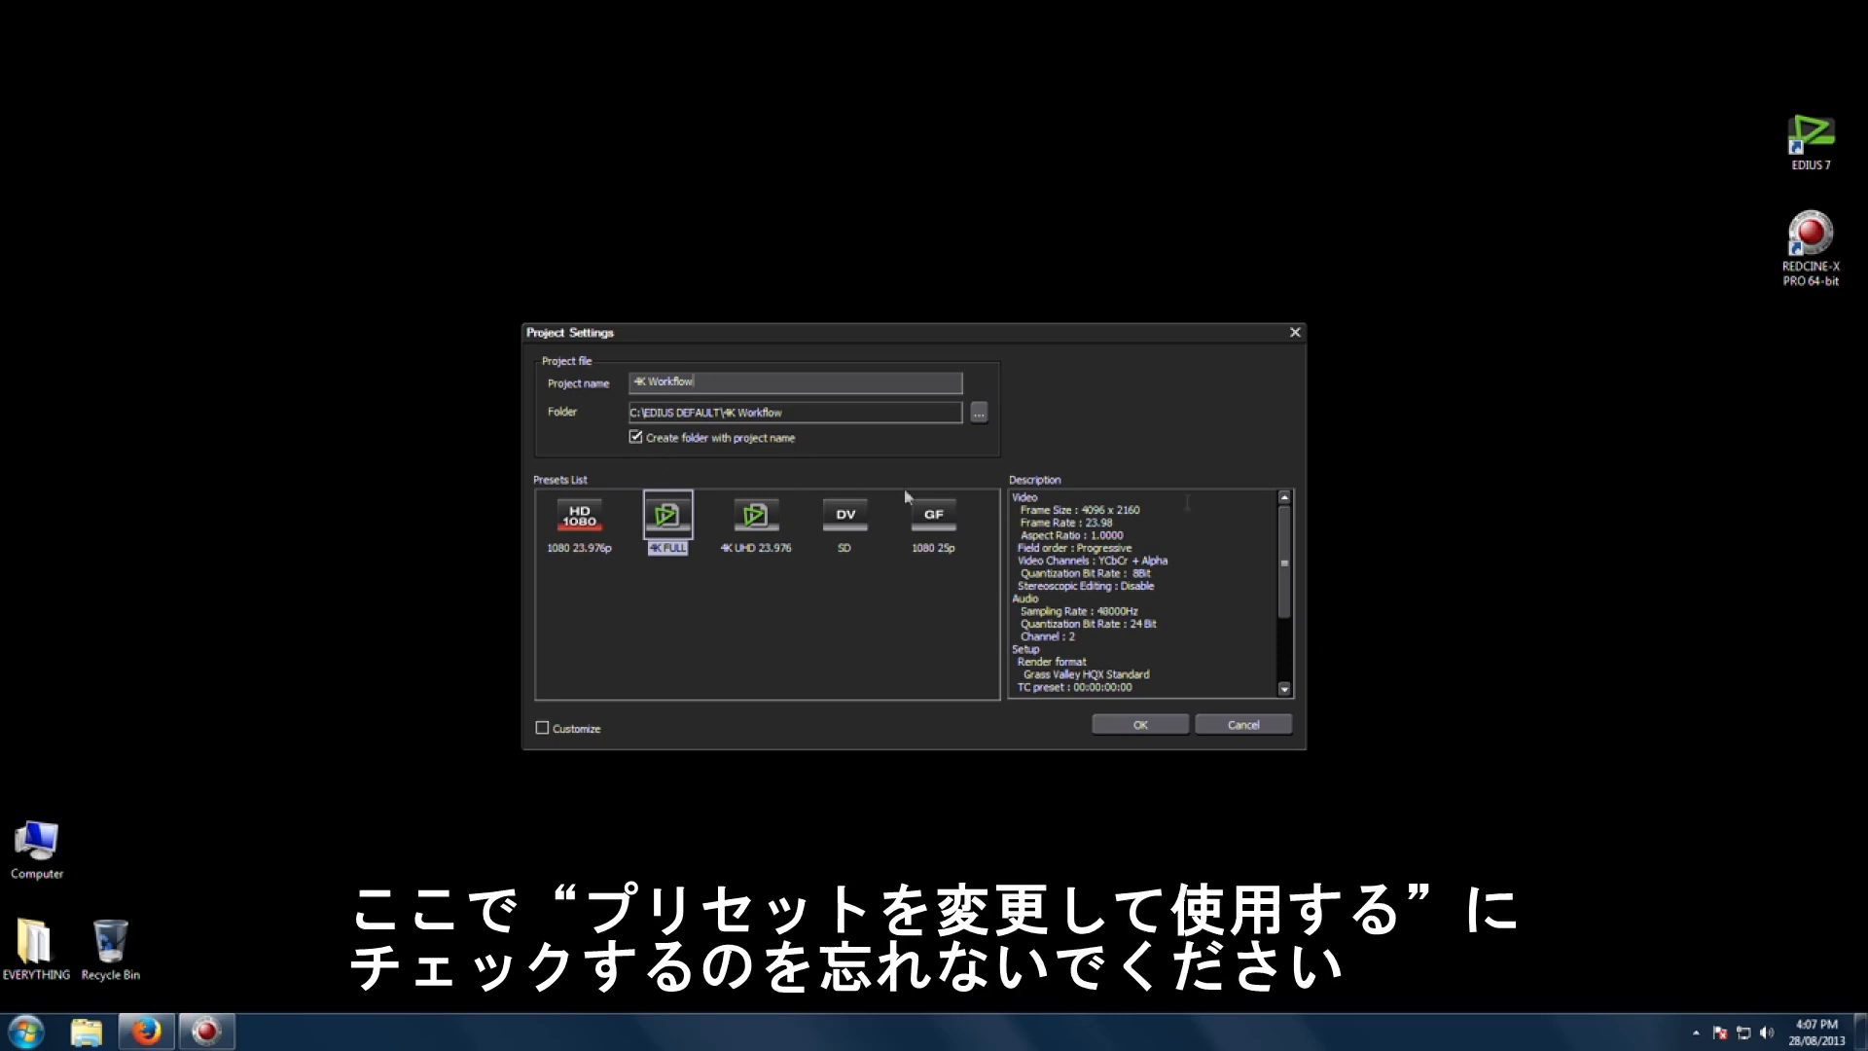
Step: Enable Customize, confirm the project settings, and expand the Advanced settings
{"action": "left_click", "coordinate": [541, 728]}
{"action": "left_click", "coordinate": [1140, 728]}
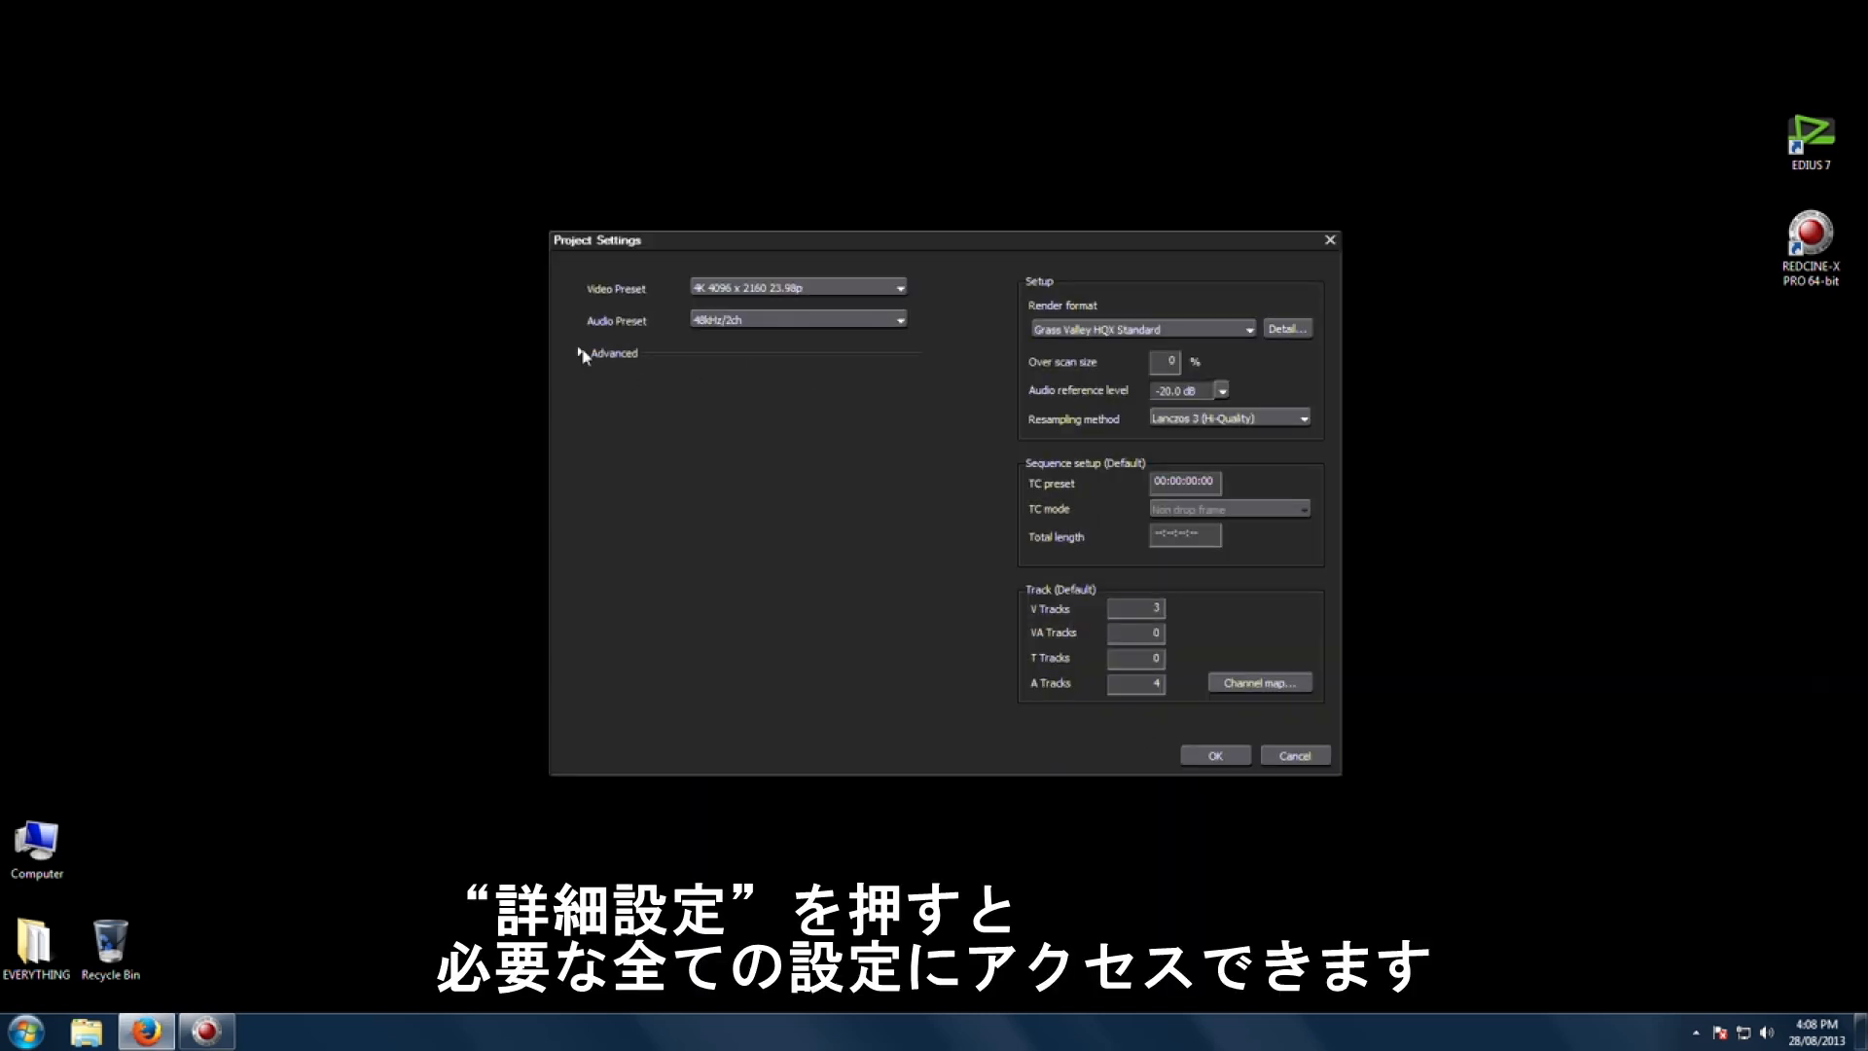
{"action": "left_click", "coordinate": [582, 353]}
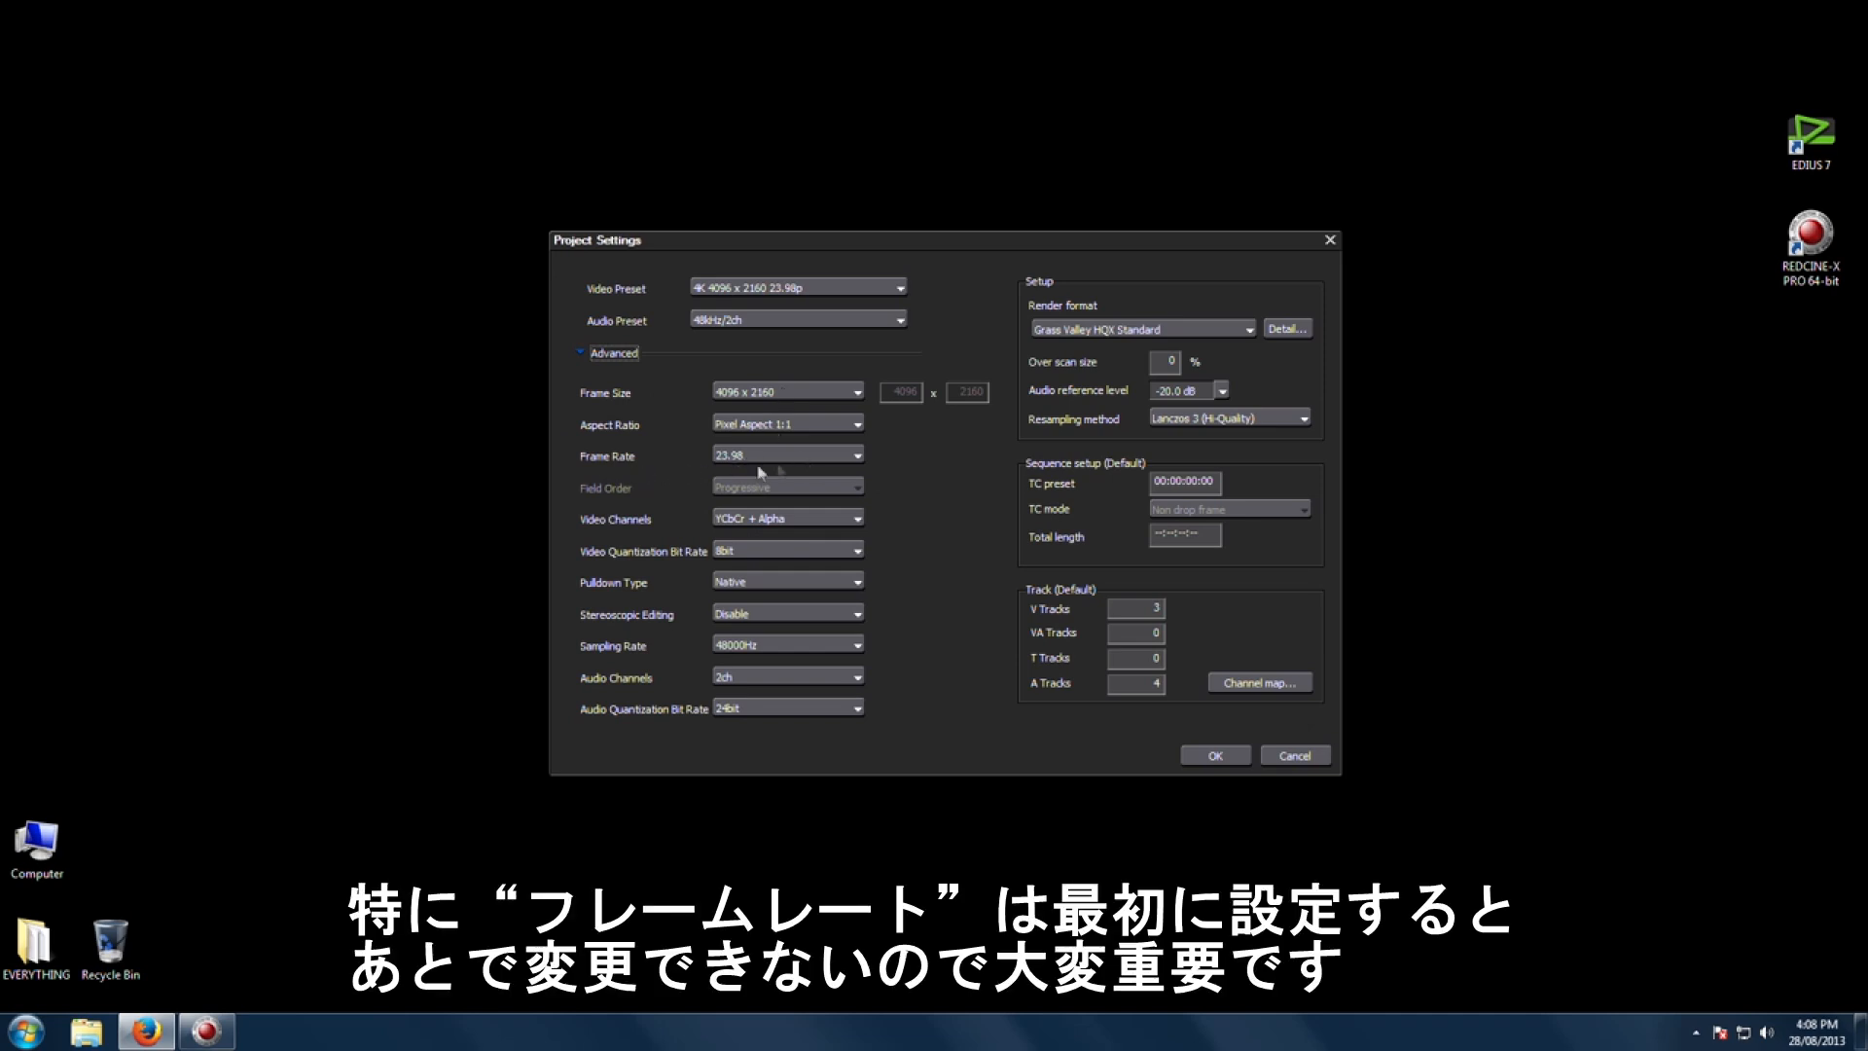
Step: Set the frame rate to 23.98 and the frame size to 4096 x 2160
{"action": "left_click", "coordinate": [851, 457]}
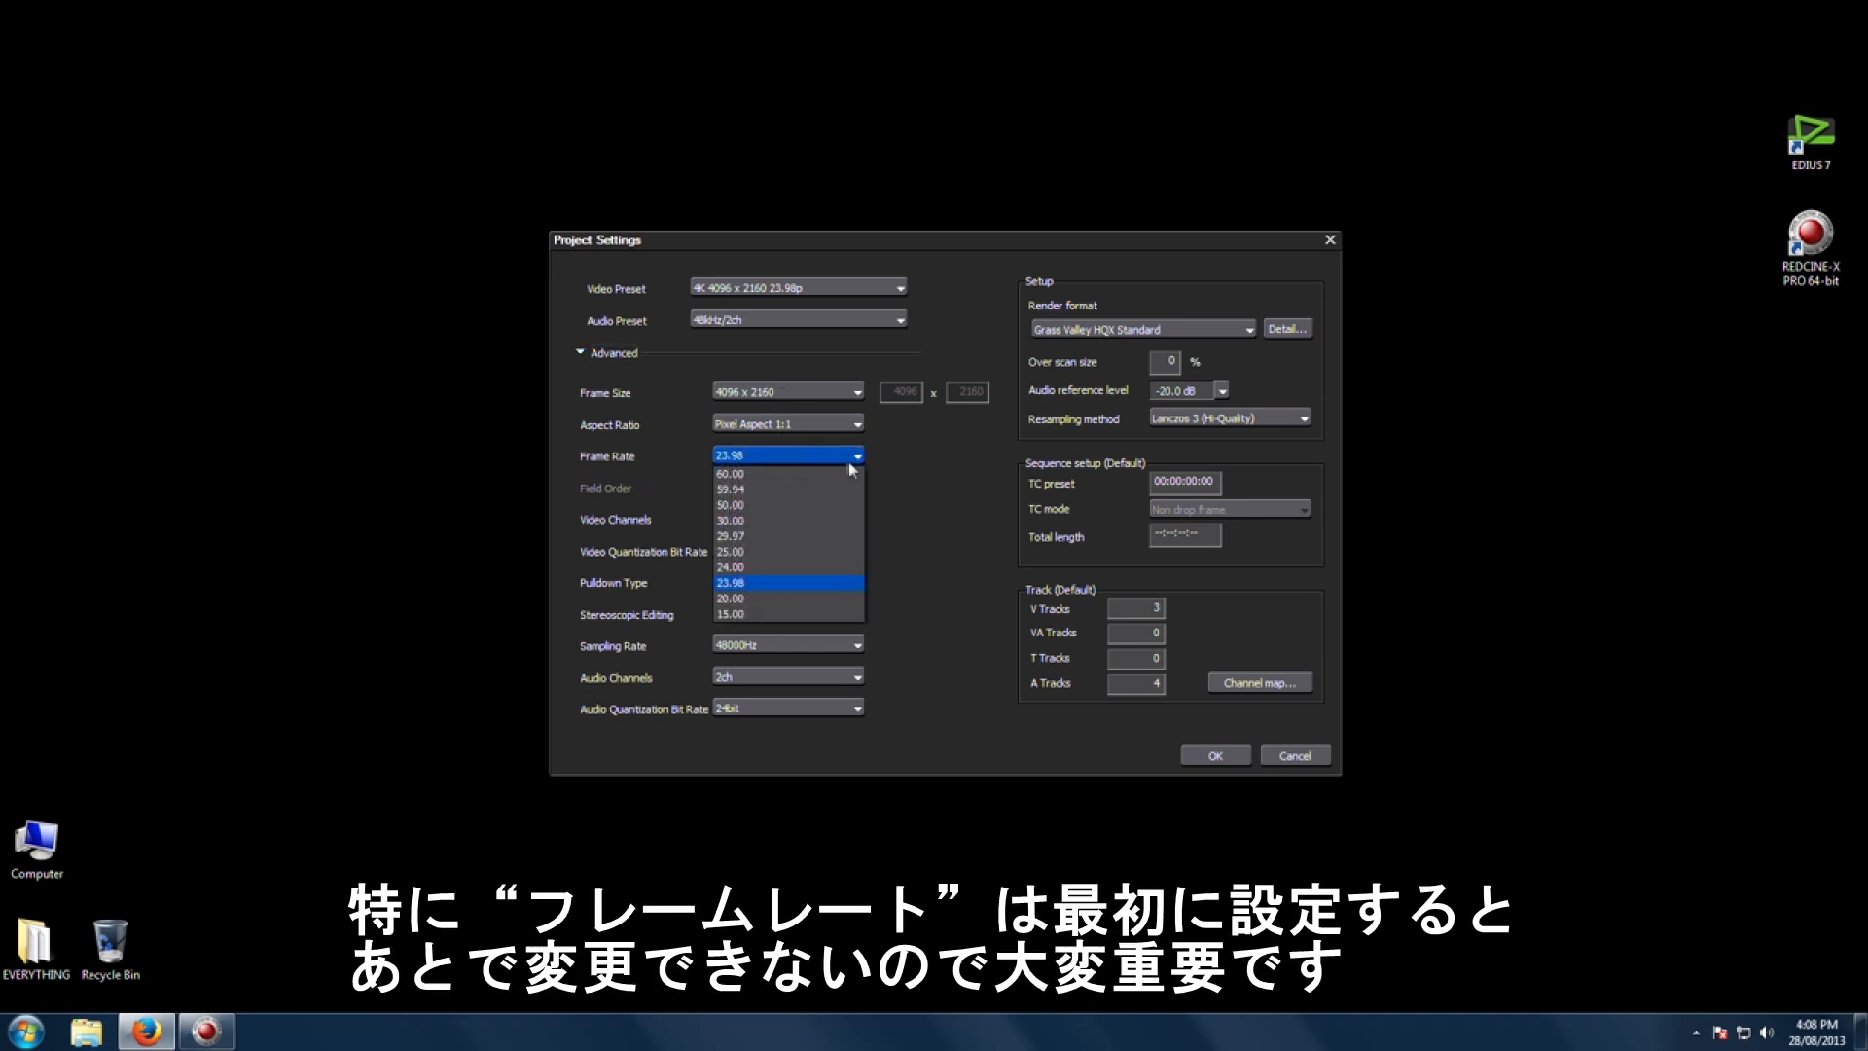
{"action": "left_click", "coordinate": [751, 457]}
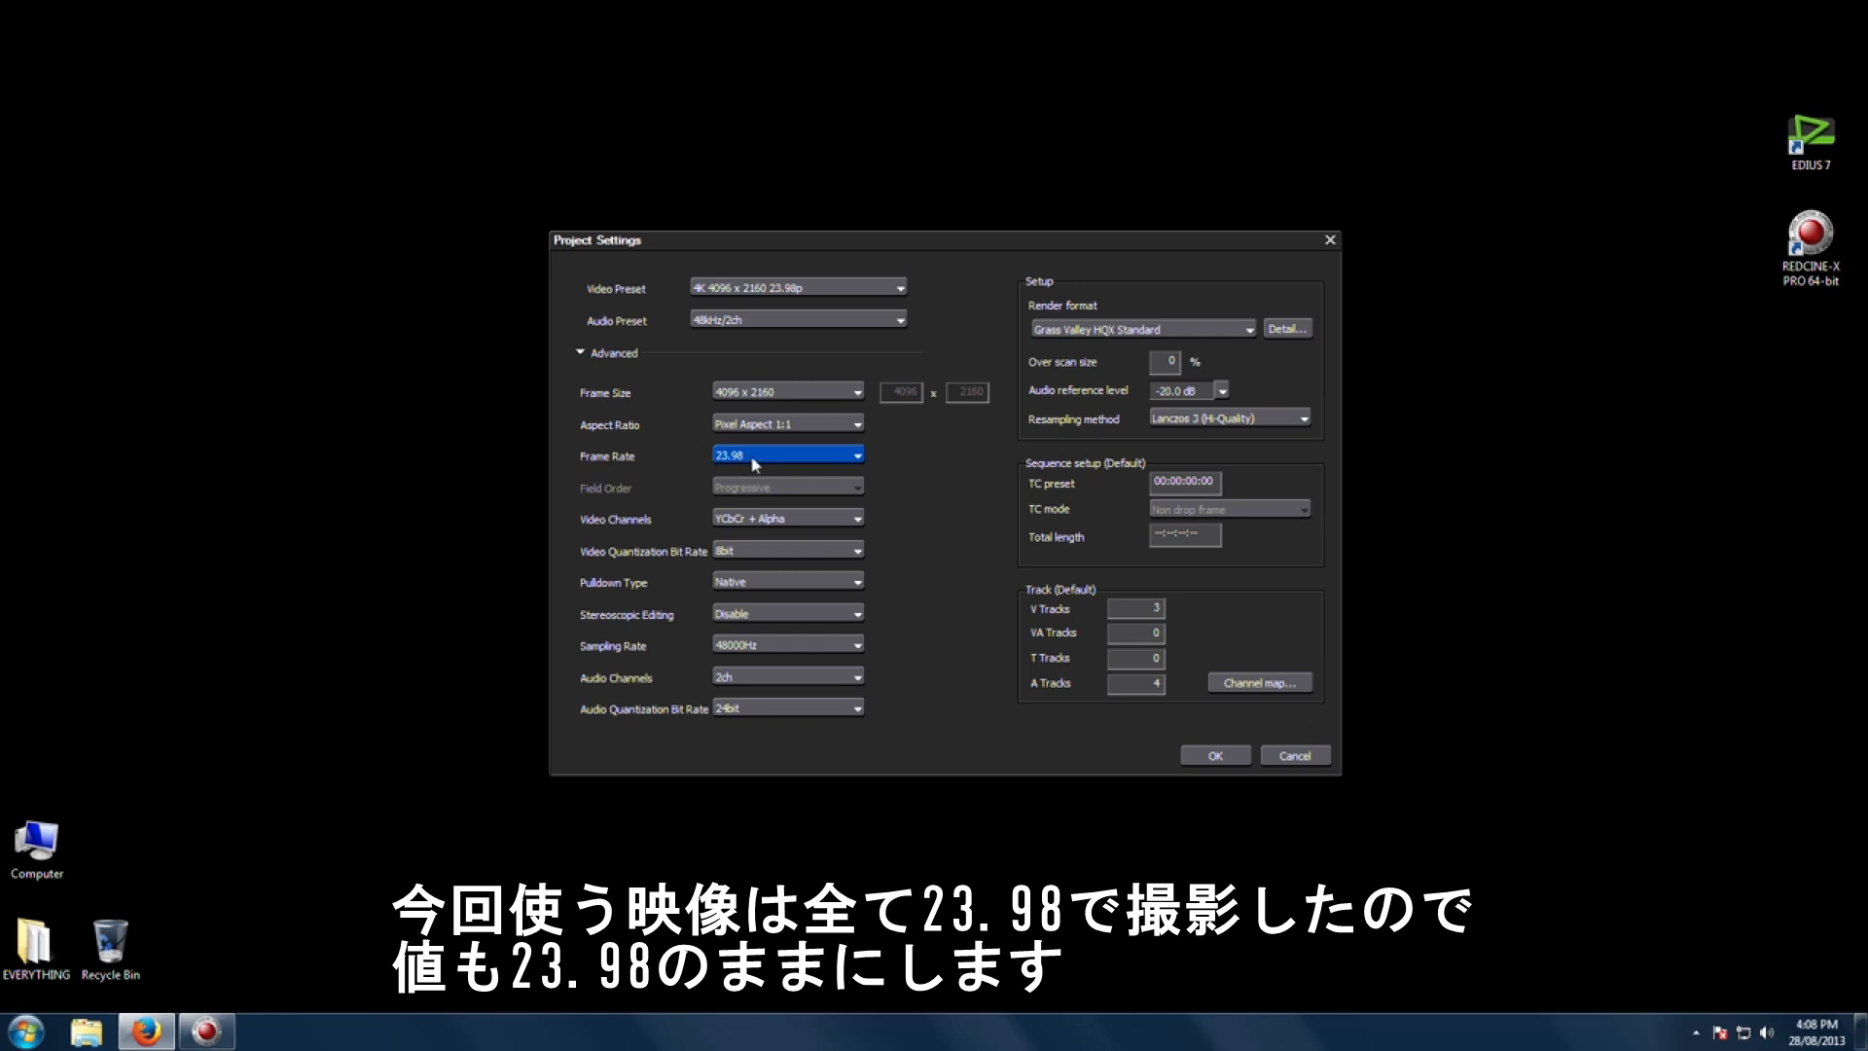
{"action": "left_click", "coordinate": [813, 393]}
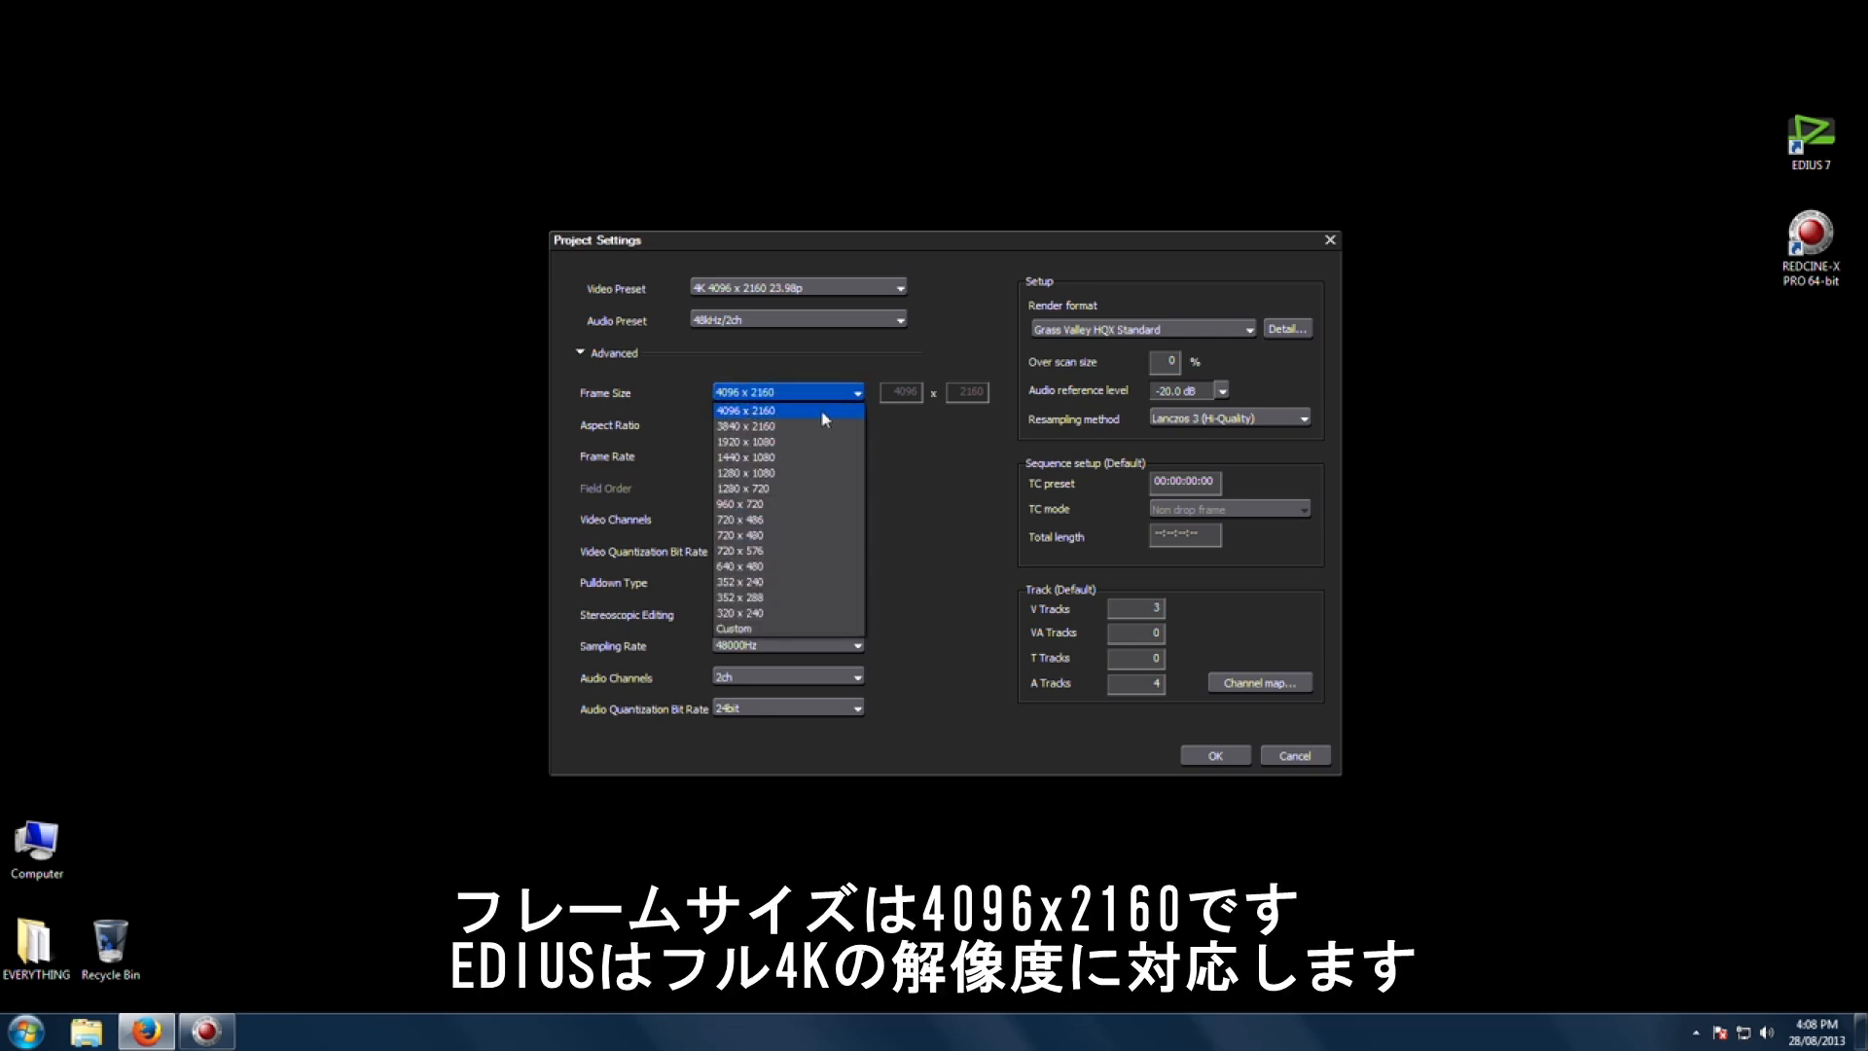
{"action": "left_click", "coordinate": [812, 387]}
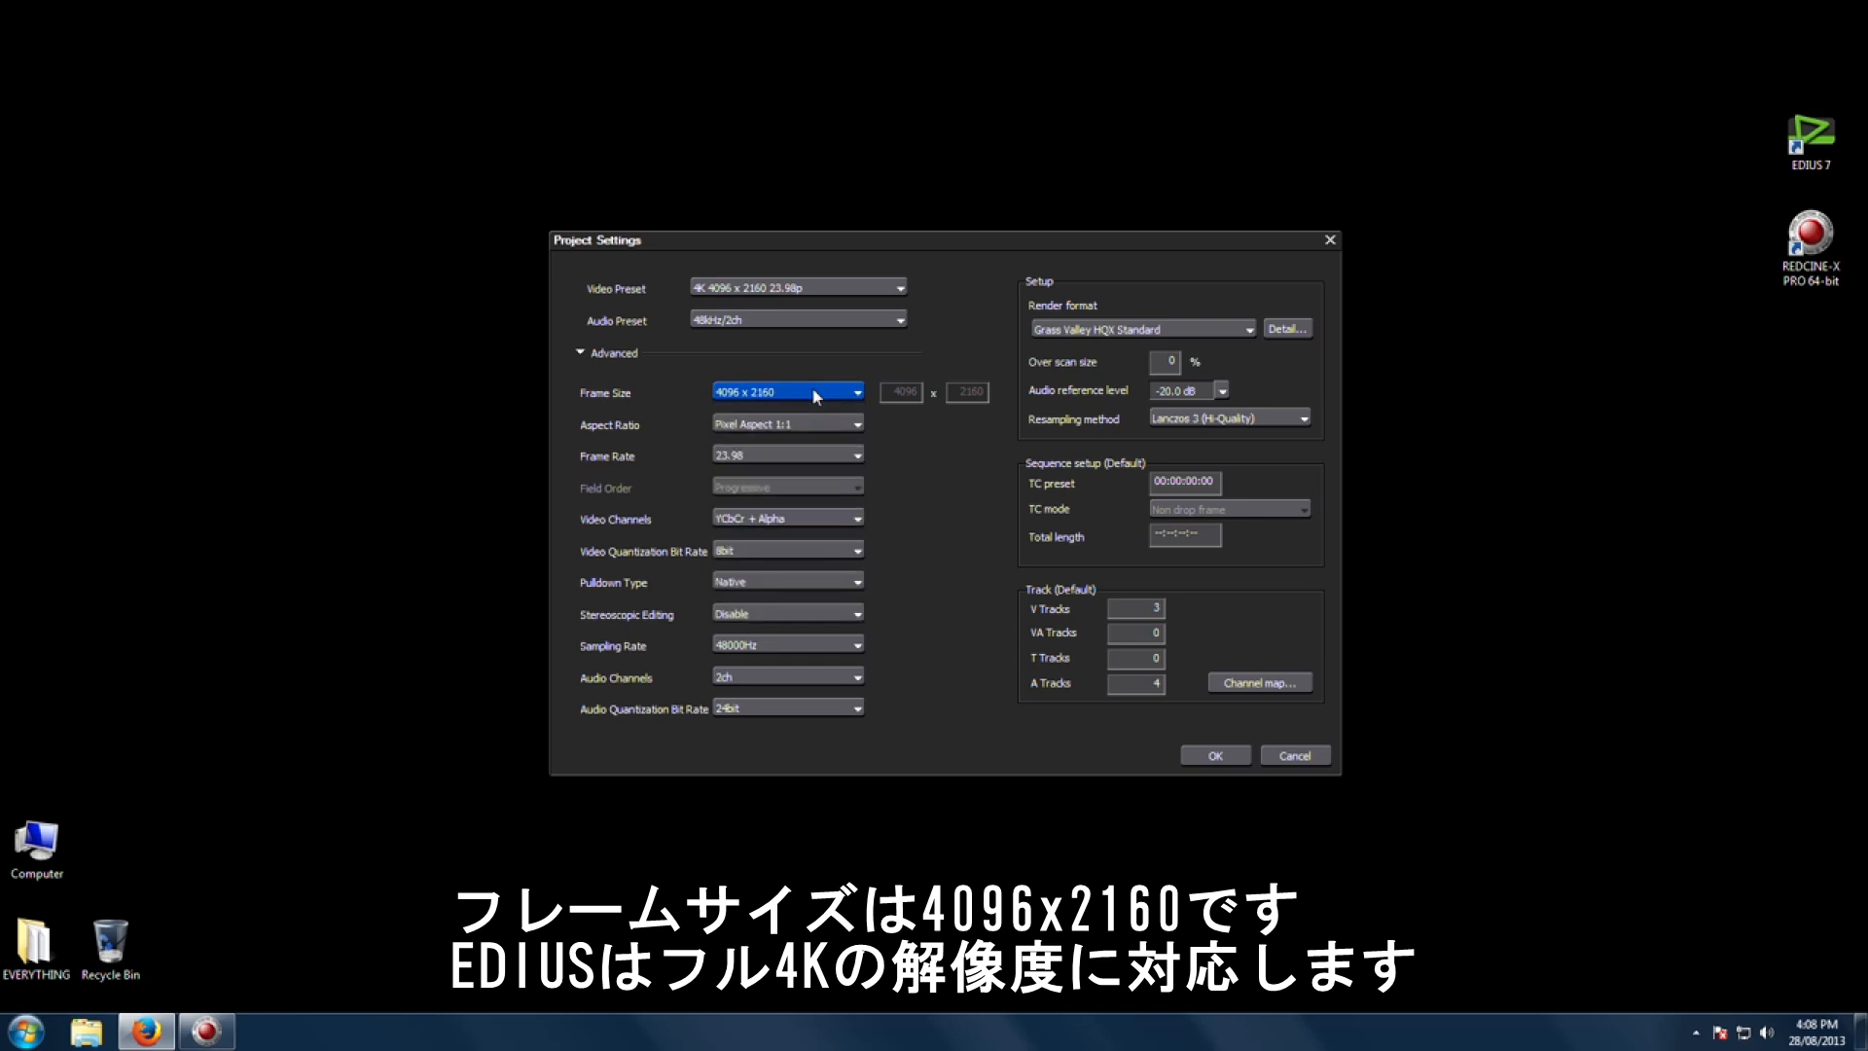
{"action": "left_click", "coordinate": [813, 391]}
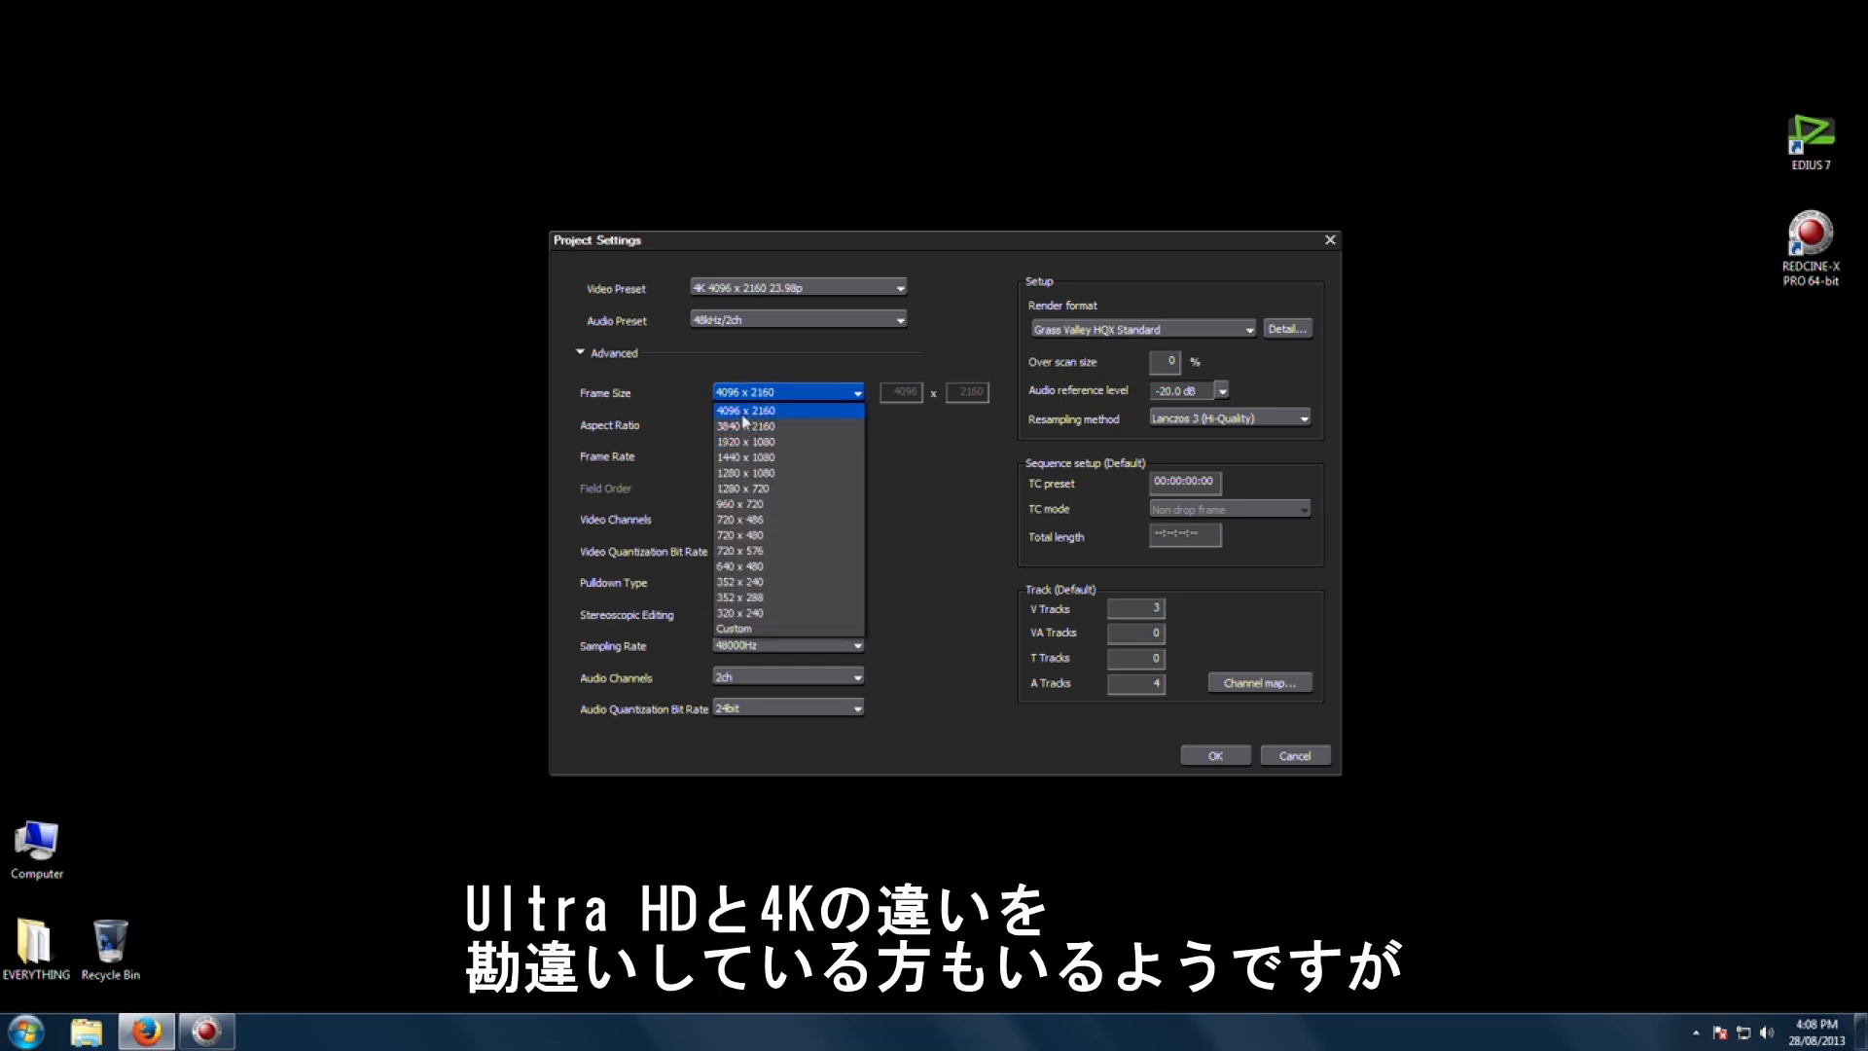
{"action": "left_click", "coordinate": [807, 392]}
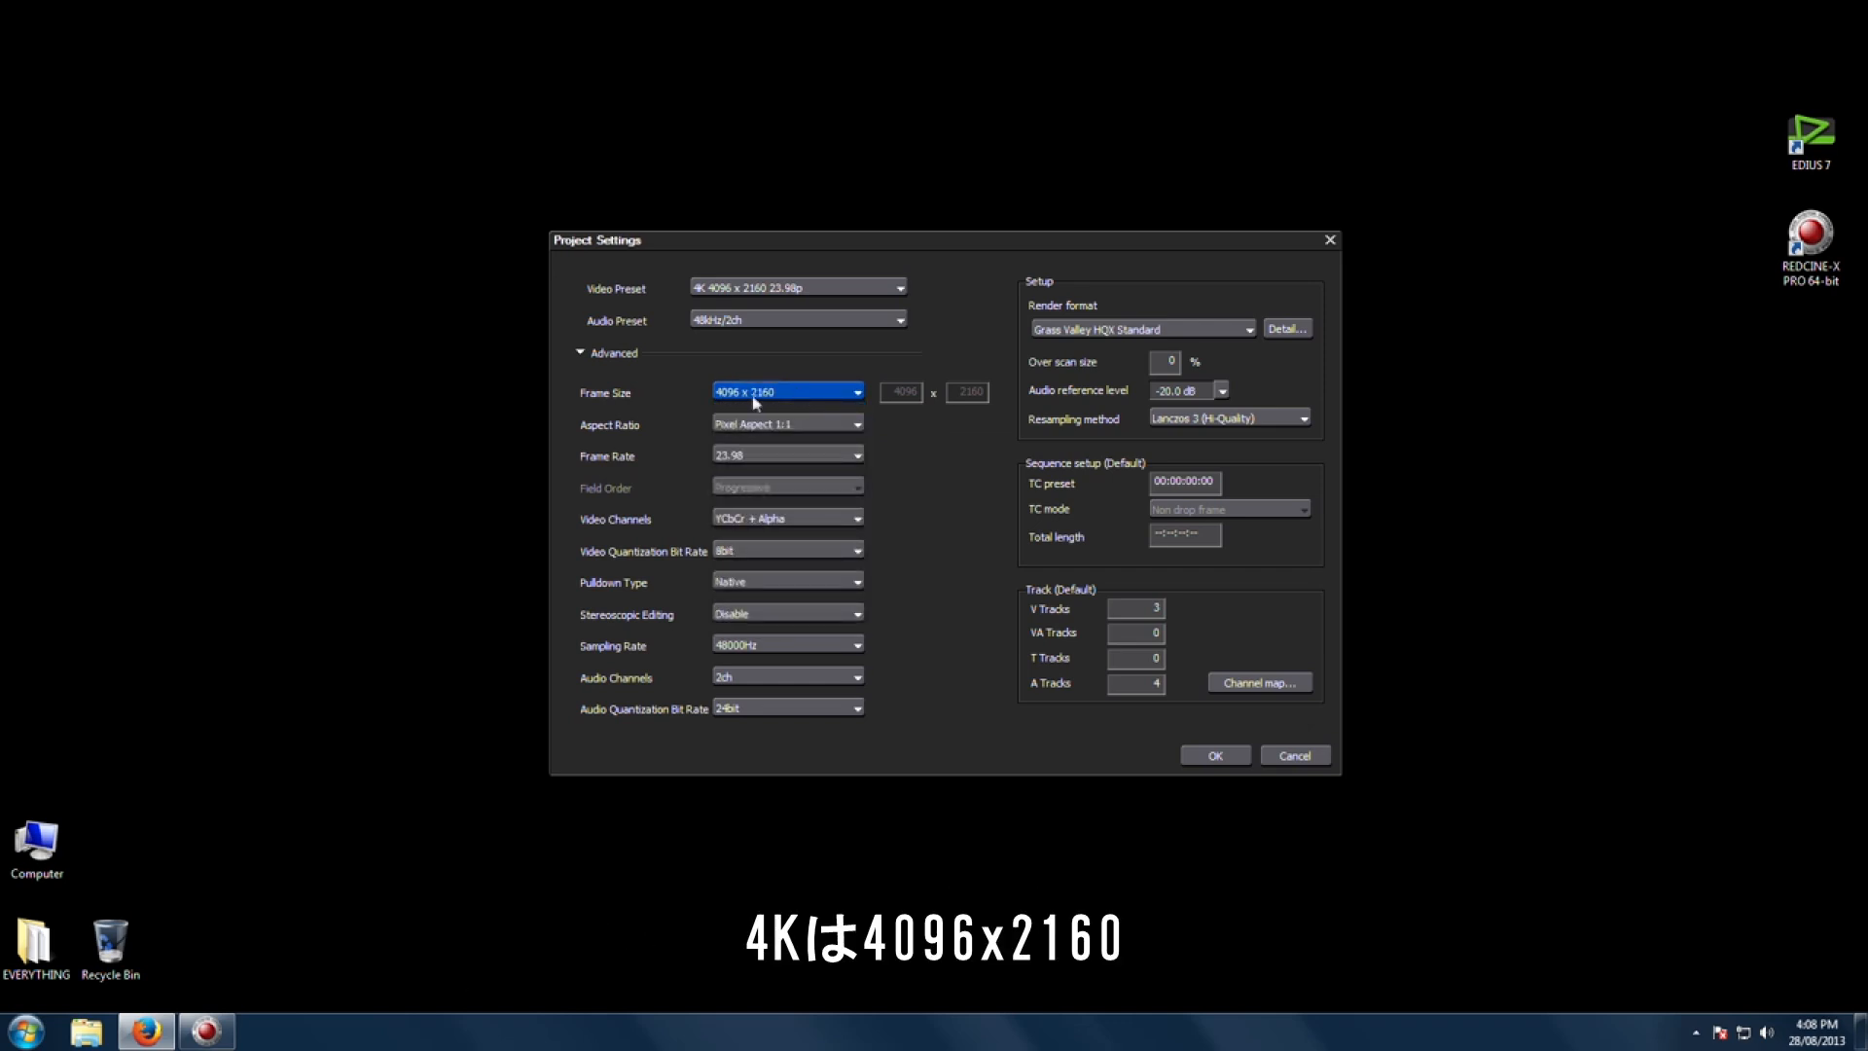
{"action": "left_click", "coordinate": [847, 394]}
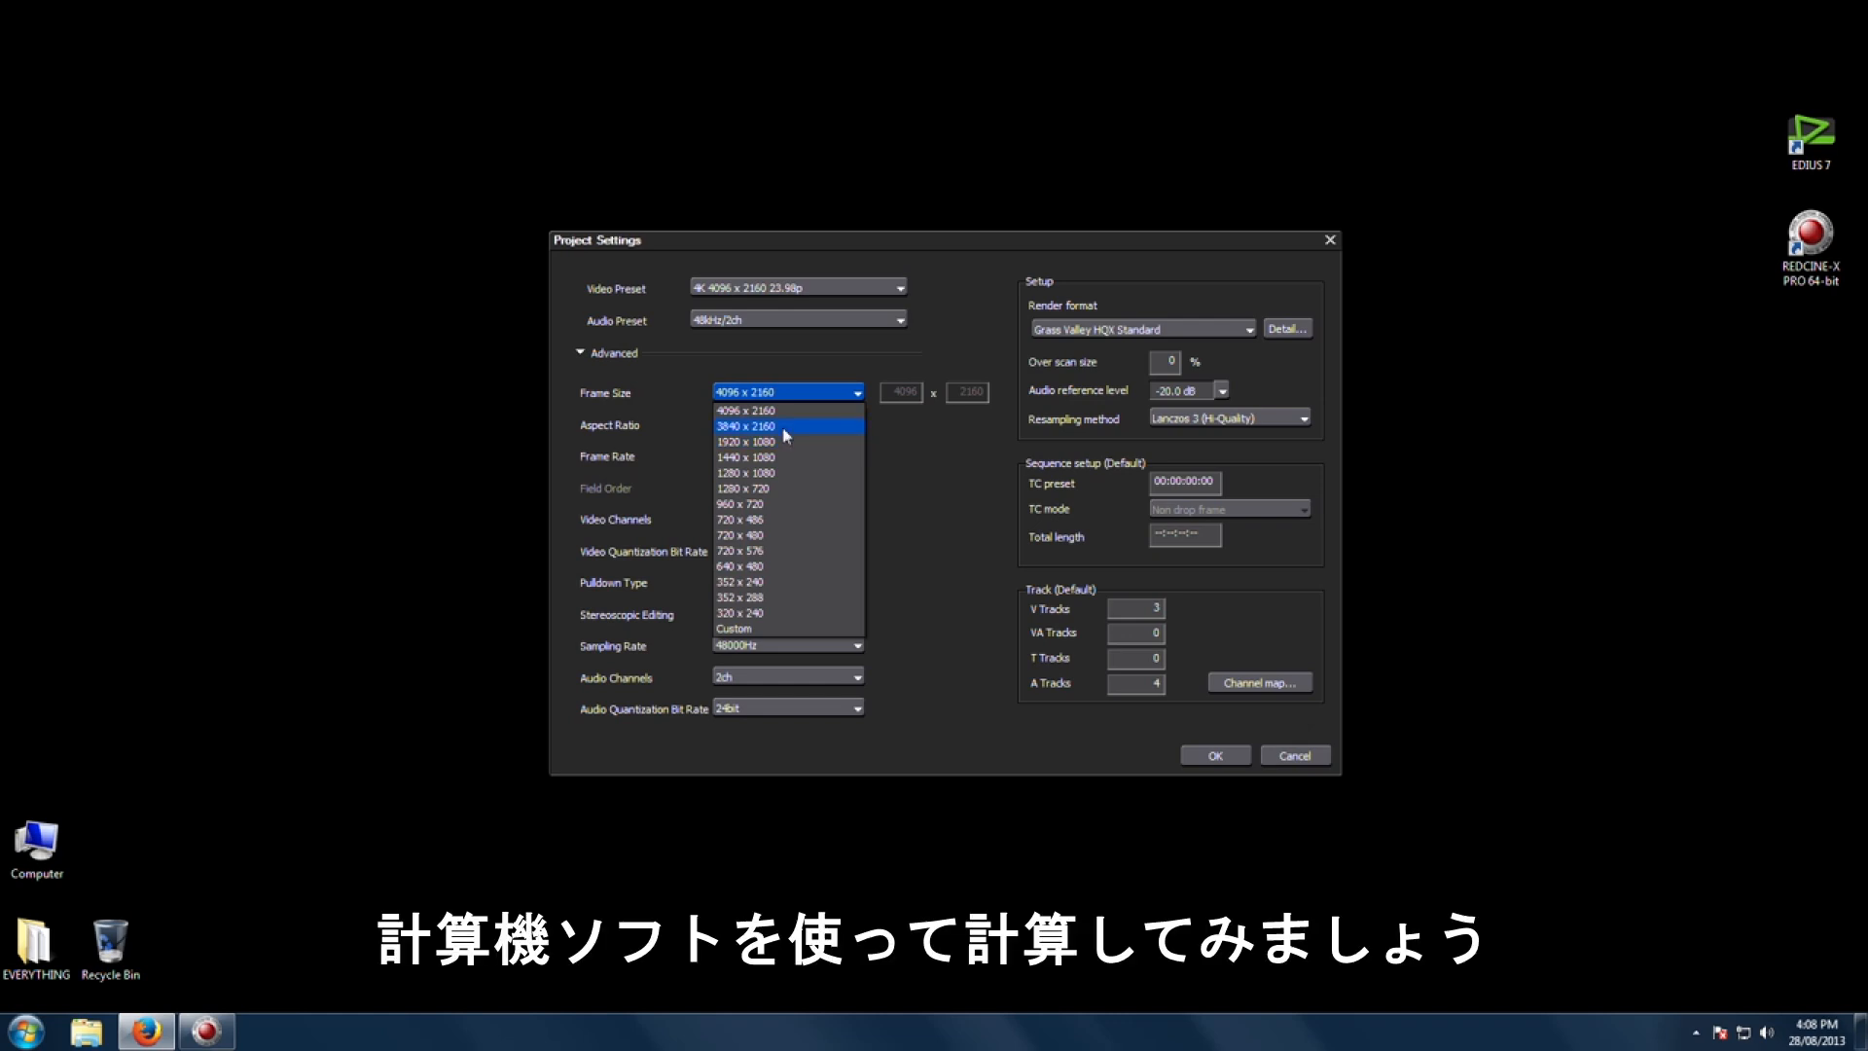
Step: Open Calculator and multiply 1920 by 2
{"action": "left_click", "coordinate": [26, 1031]}
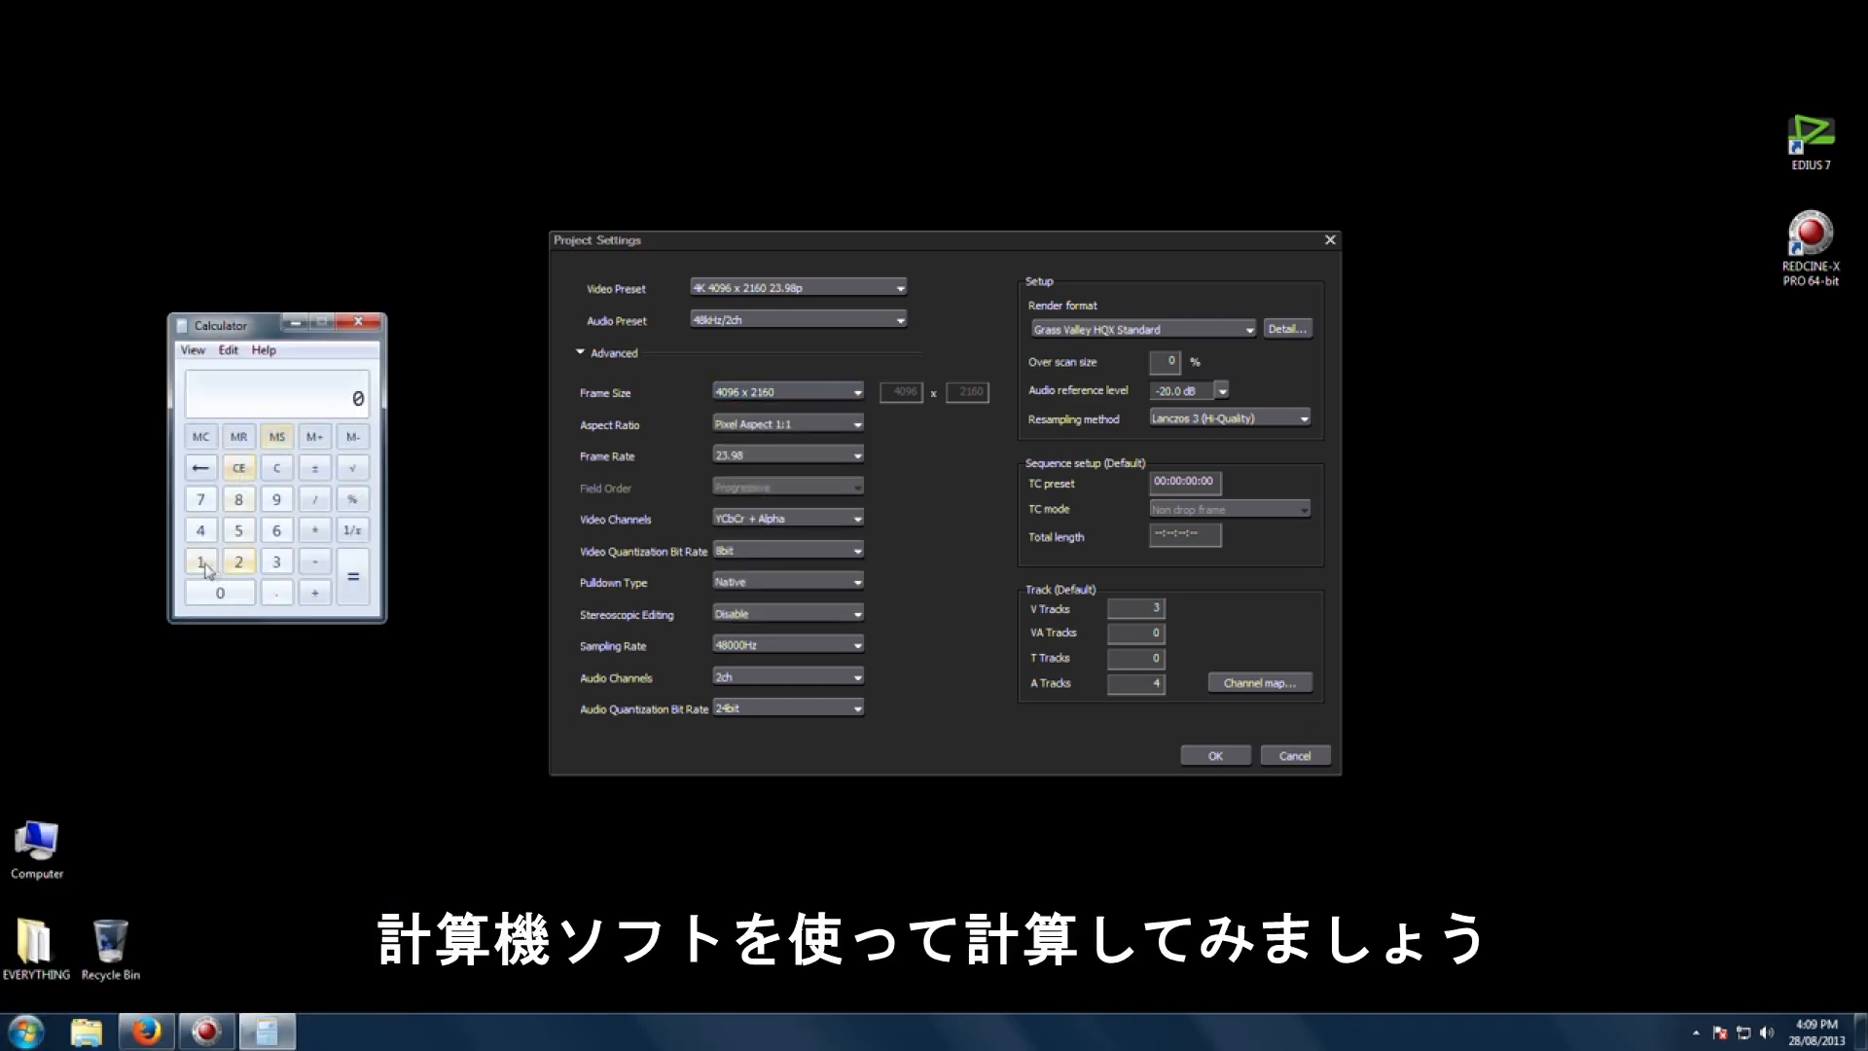
{"action": "left_click", "coordinate": [204, 564]}
{"action": "left_click", "coordinate": [277, 503]}
{"action": "left_click", "coordinate": [239, 562]}
{"action": "left_click", "coordinate": [220, 593]}
{"action": "left_click", "coordinate": [315, 530]}
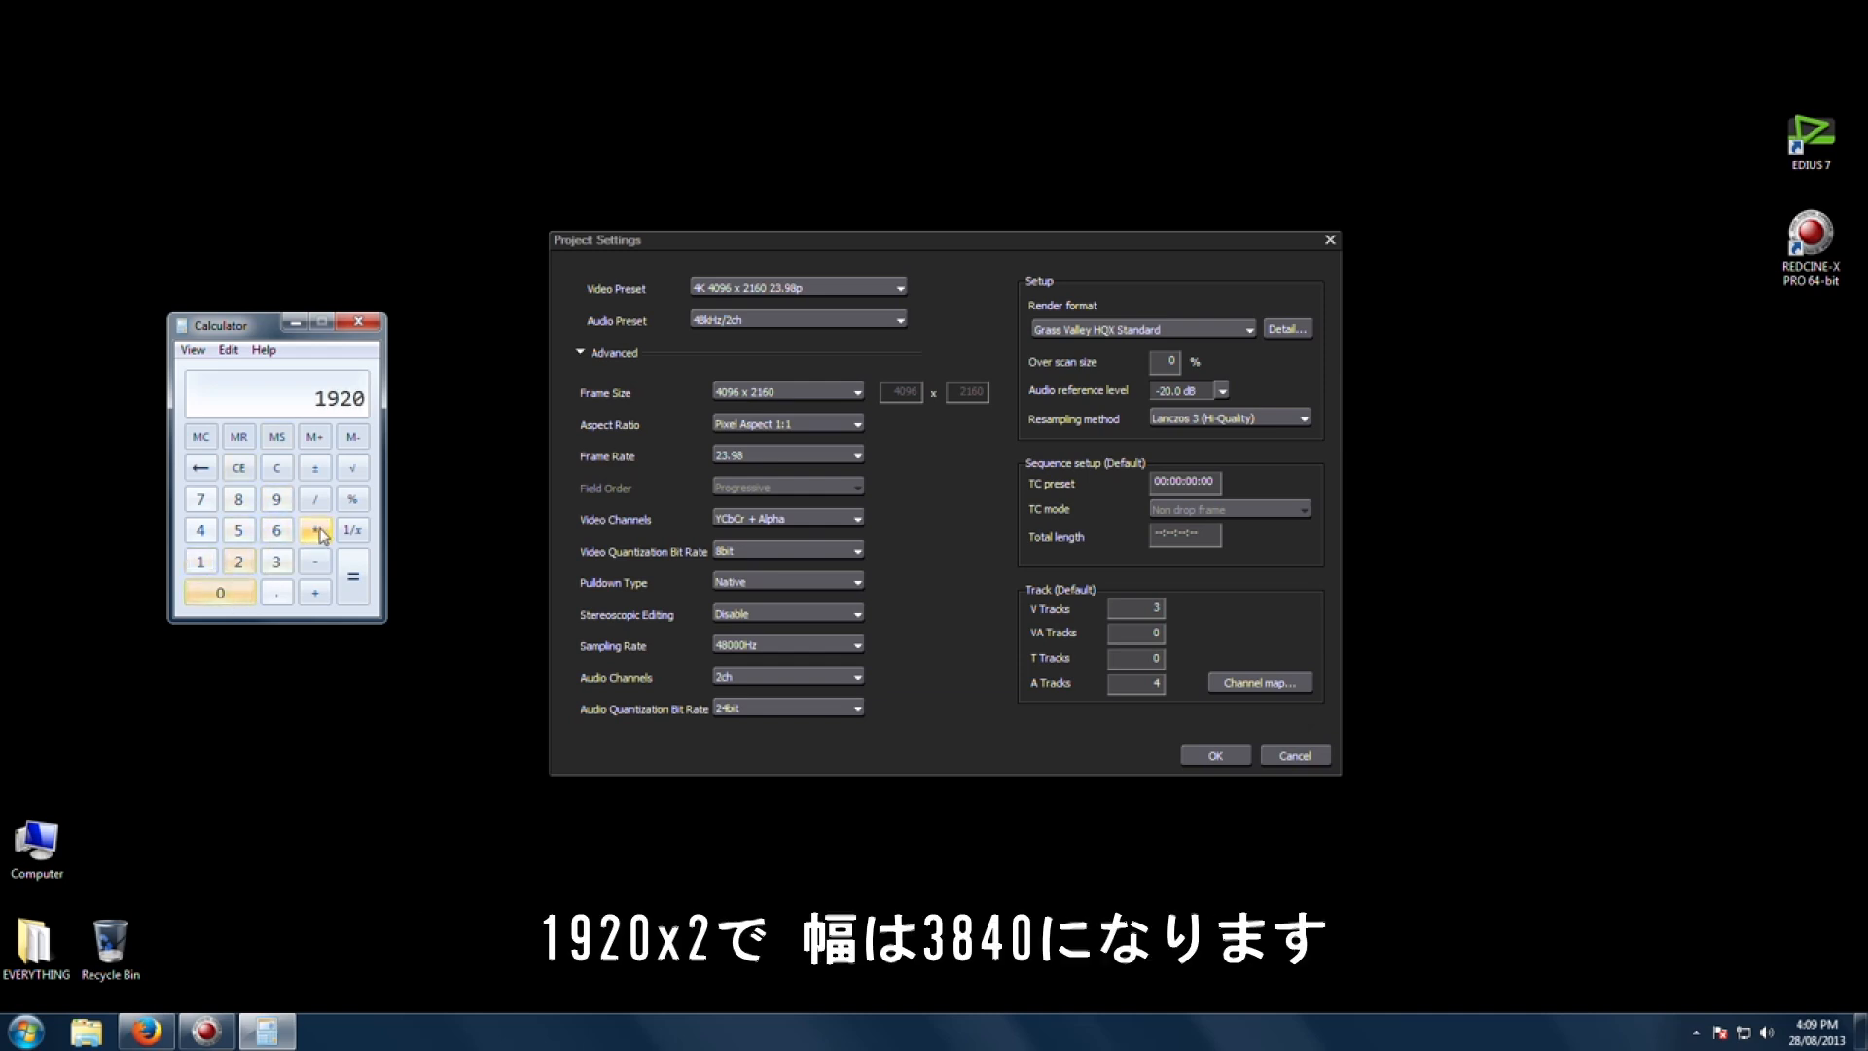
{"action": "left_click", "coordinate": [238, 562]}
{"action": "left_click", "coordinate": [353, 582]}
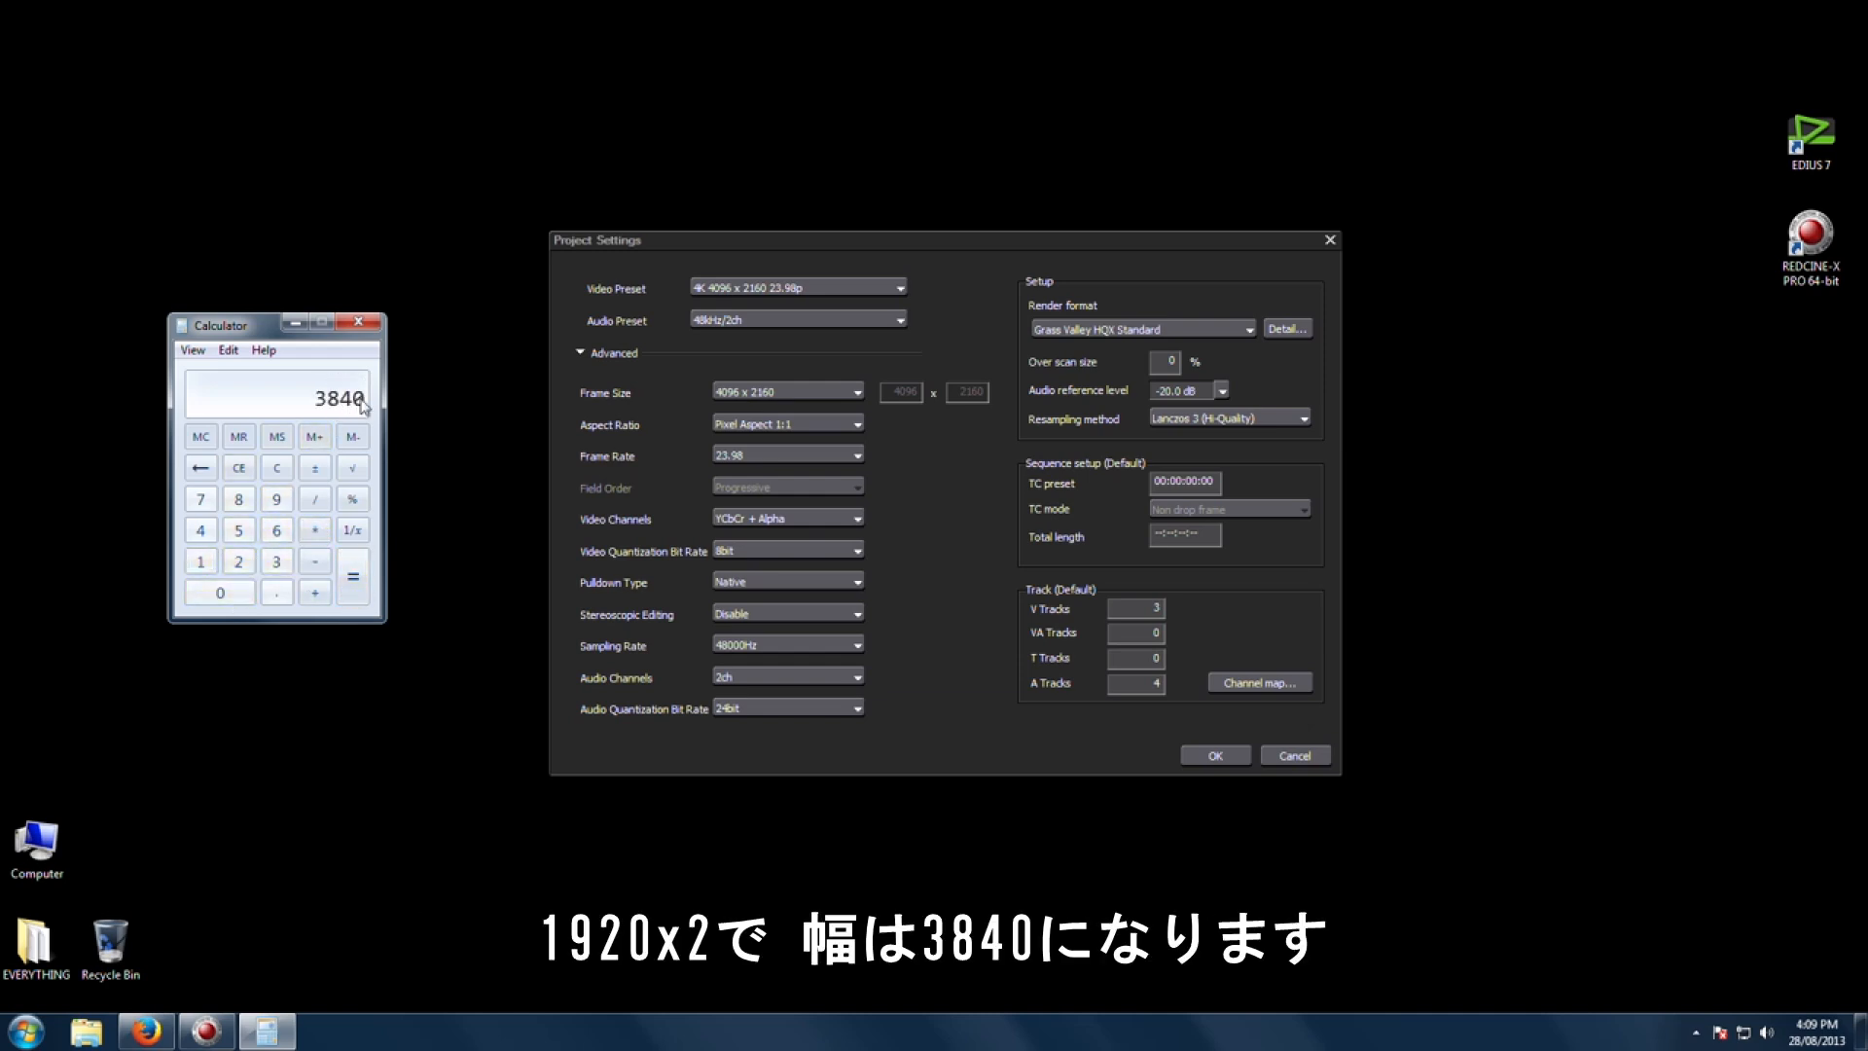
Step: Multiply 1080 by 2 in Calculator, then close Calculator
{"action": "left_click", "coordinate": [276, 468]}
{"action": "left_click", "coordinate": [200, 562]}
{"action": "left_click", "coordinate": [220, 593]}
{"action": "left_click", "coordinate": [238, 499]}
{"action": "left_click", "coordinate": [220, 593]}
{"action": "left_click", "coordinate": [238, 561]}
{"action": "left_click", "coordinate": [353, 582]}
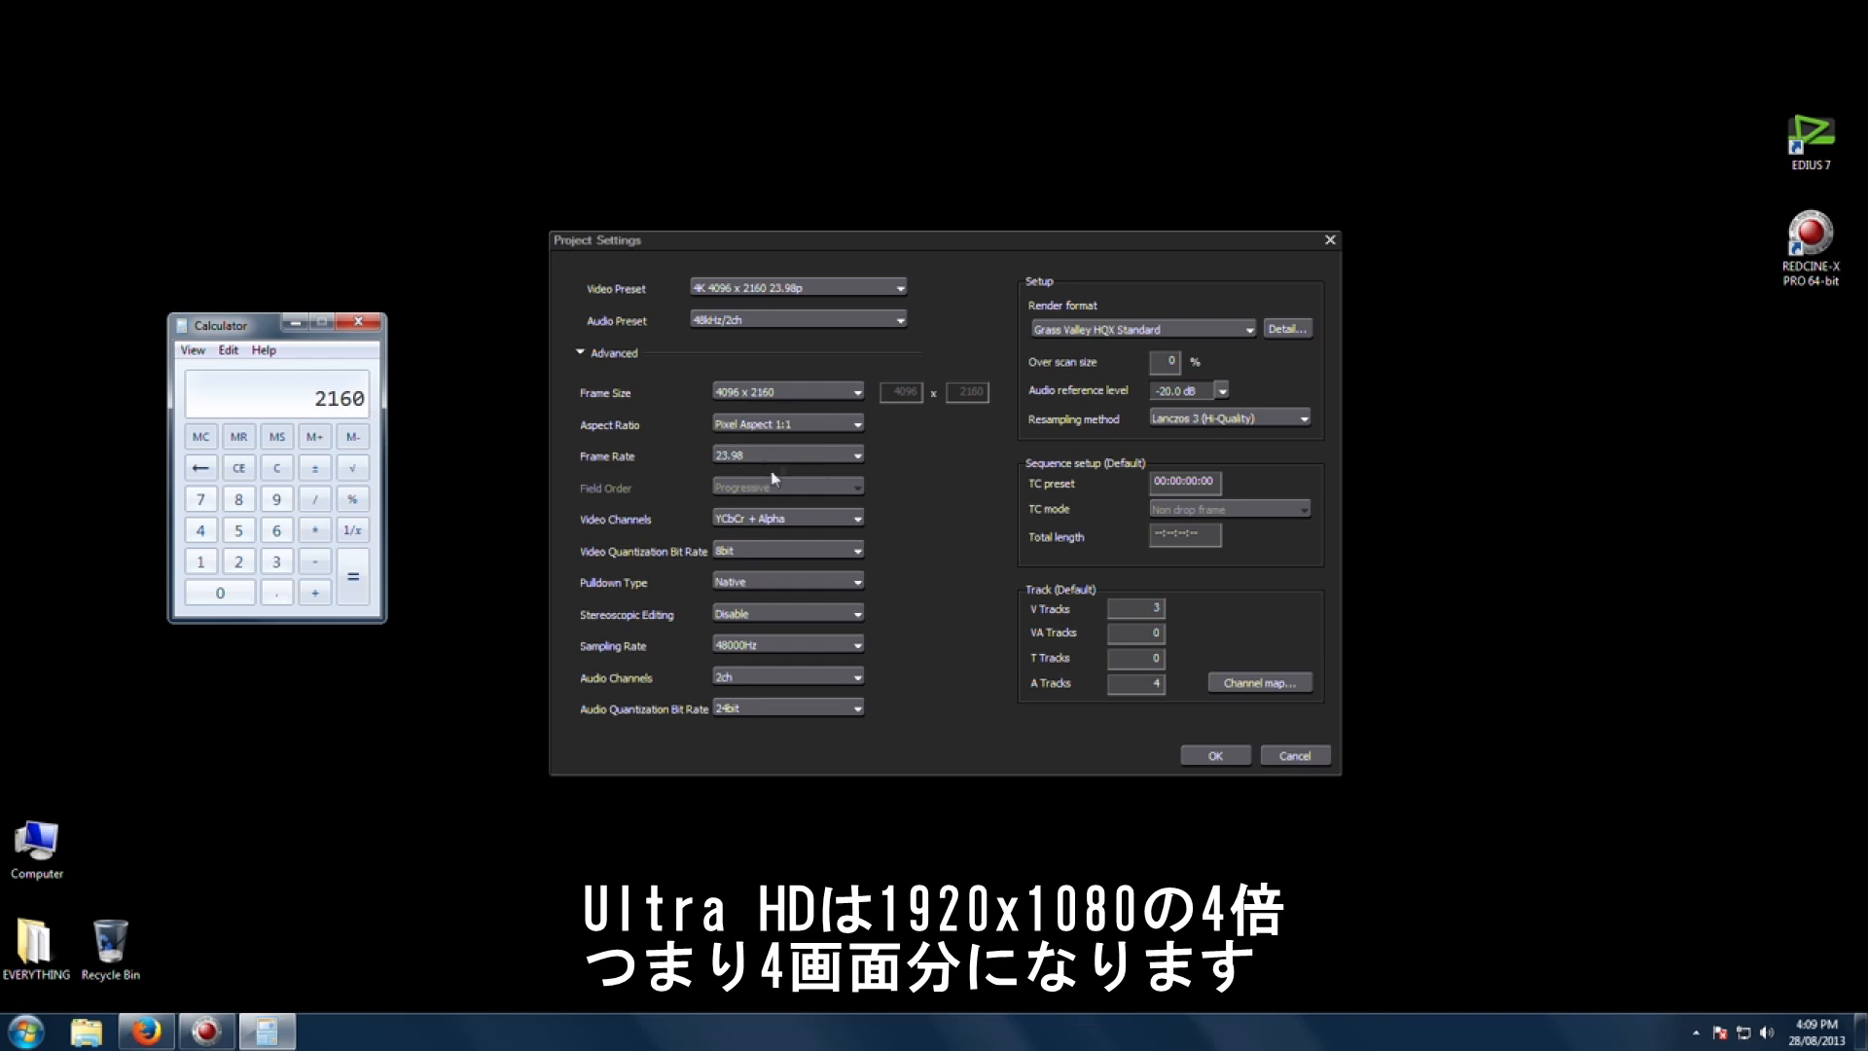
{"action": "left_click", "coordinate": [370, 328]}
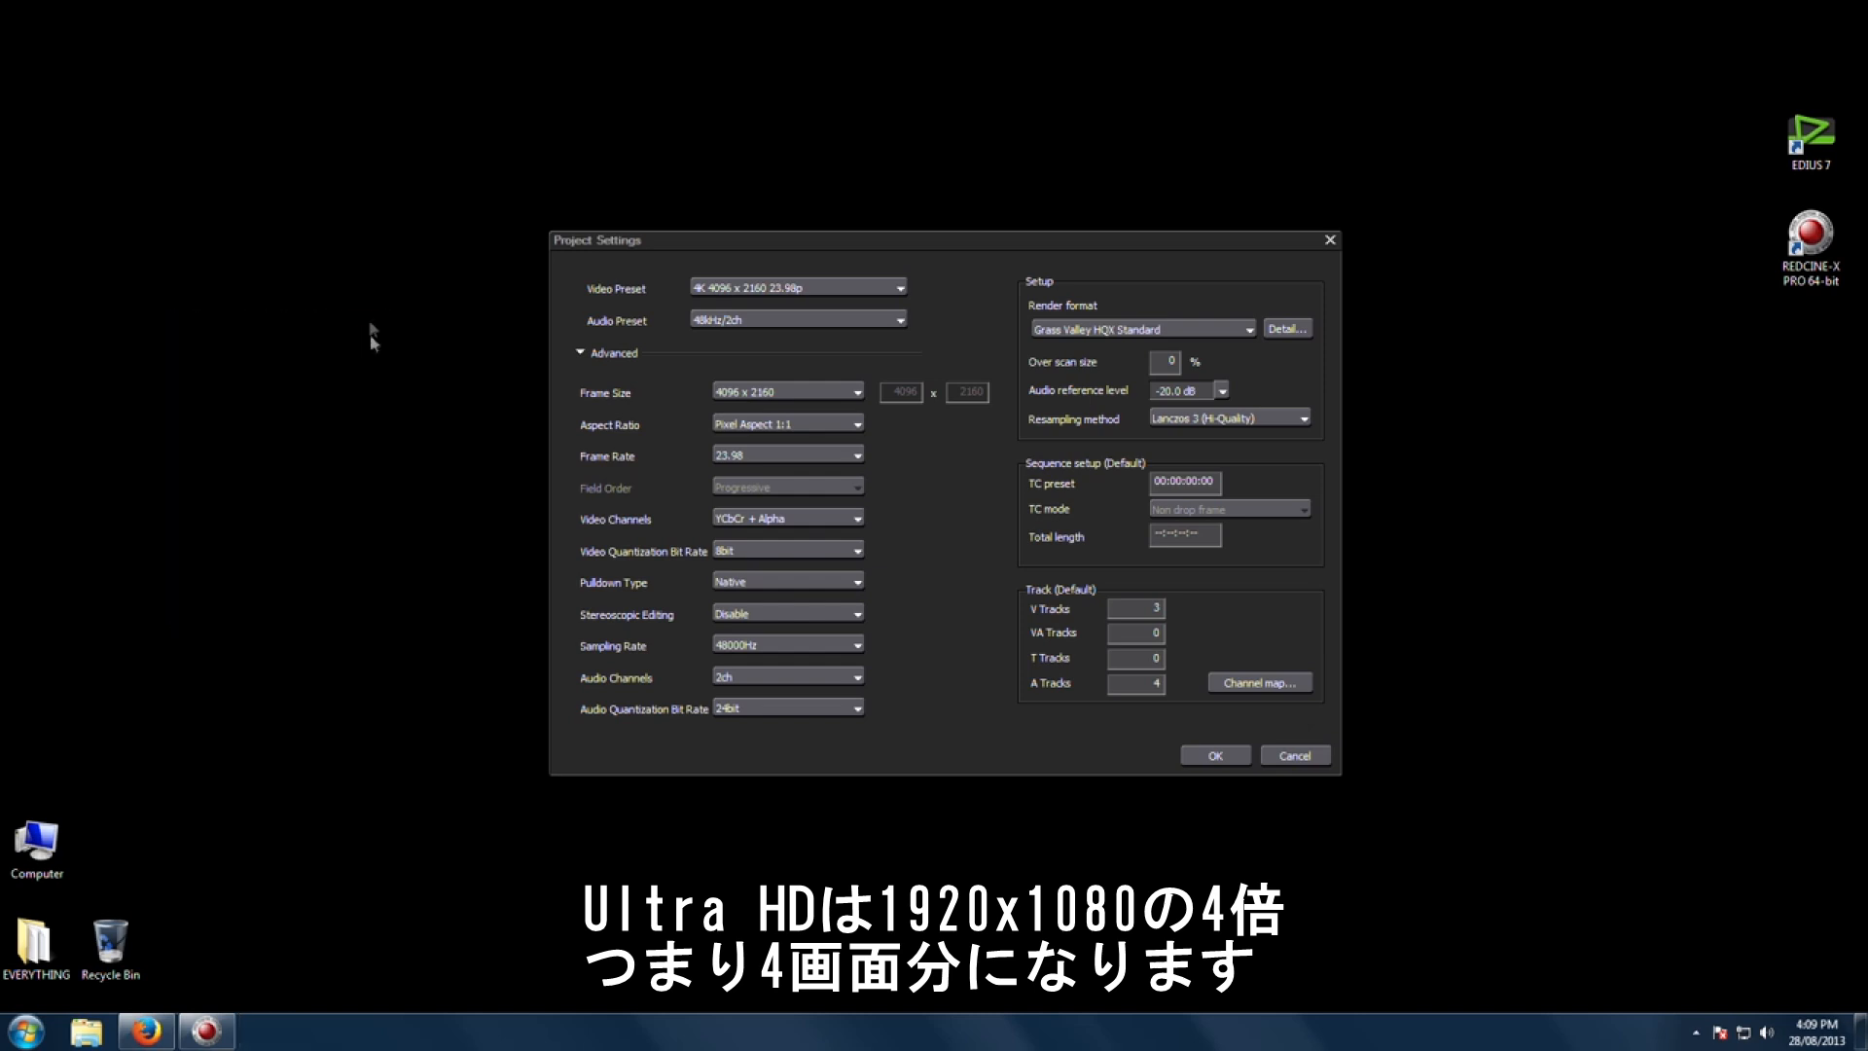
Step: Set Video Channels to YCbCr and Video Quantization Bit Rate to 10bit
{"action": "left_click", "coordinate": [766, 397]}
{"action": "left_click", "coordinate": [769, 400]}
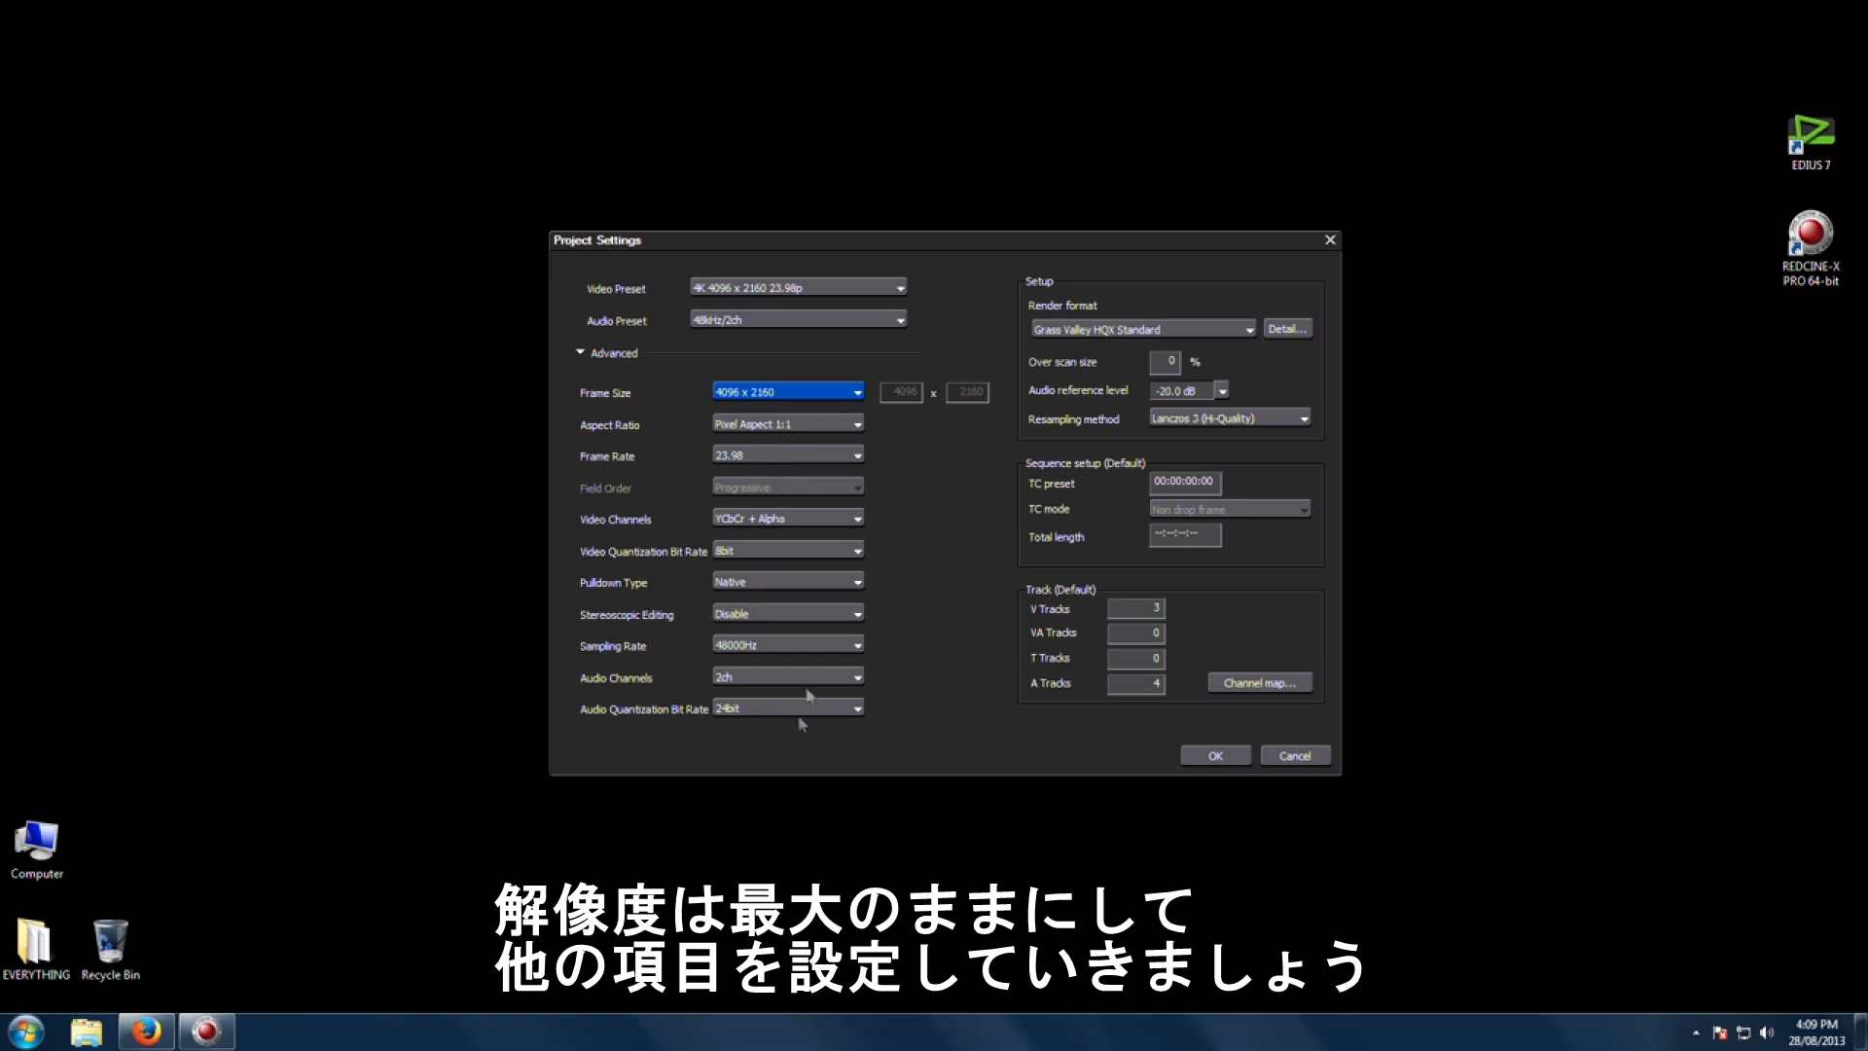
{"action": "left_click", "coordinate": [792, 522]}
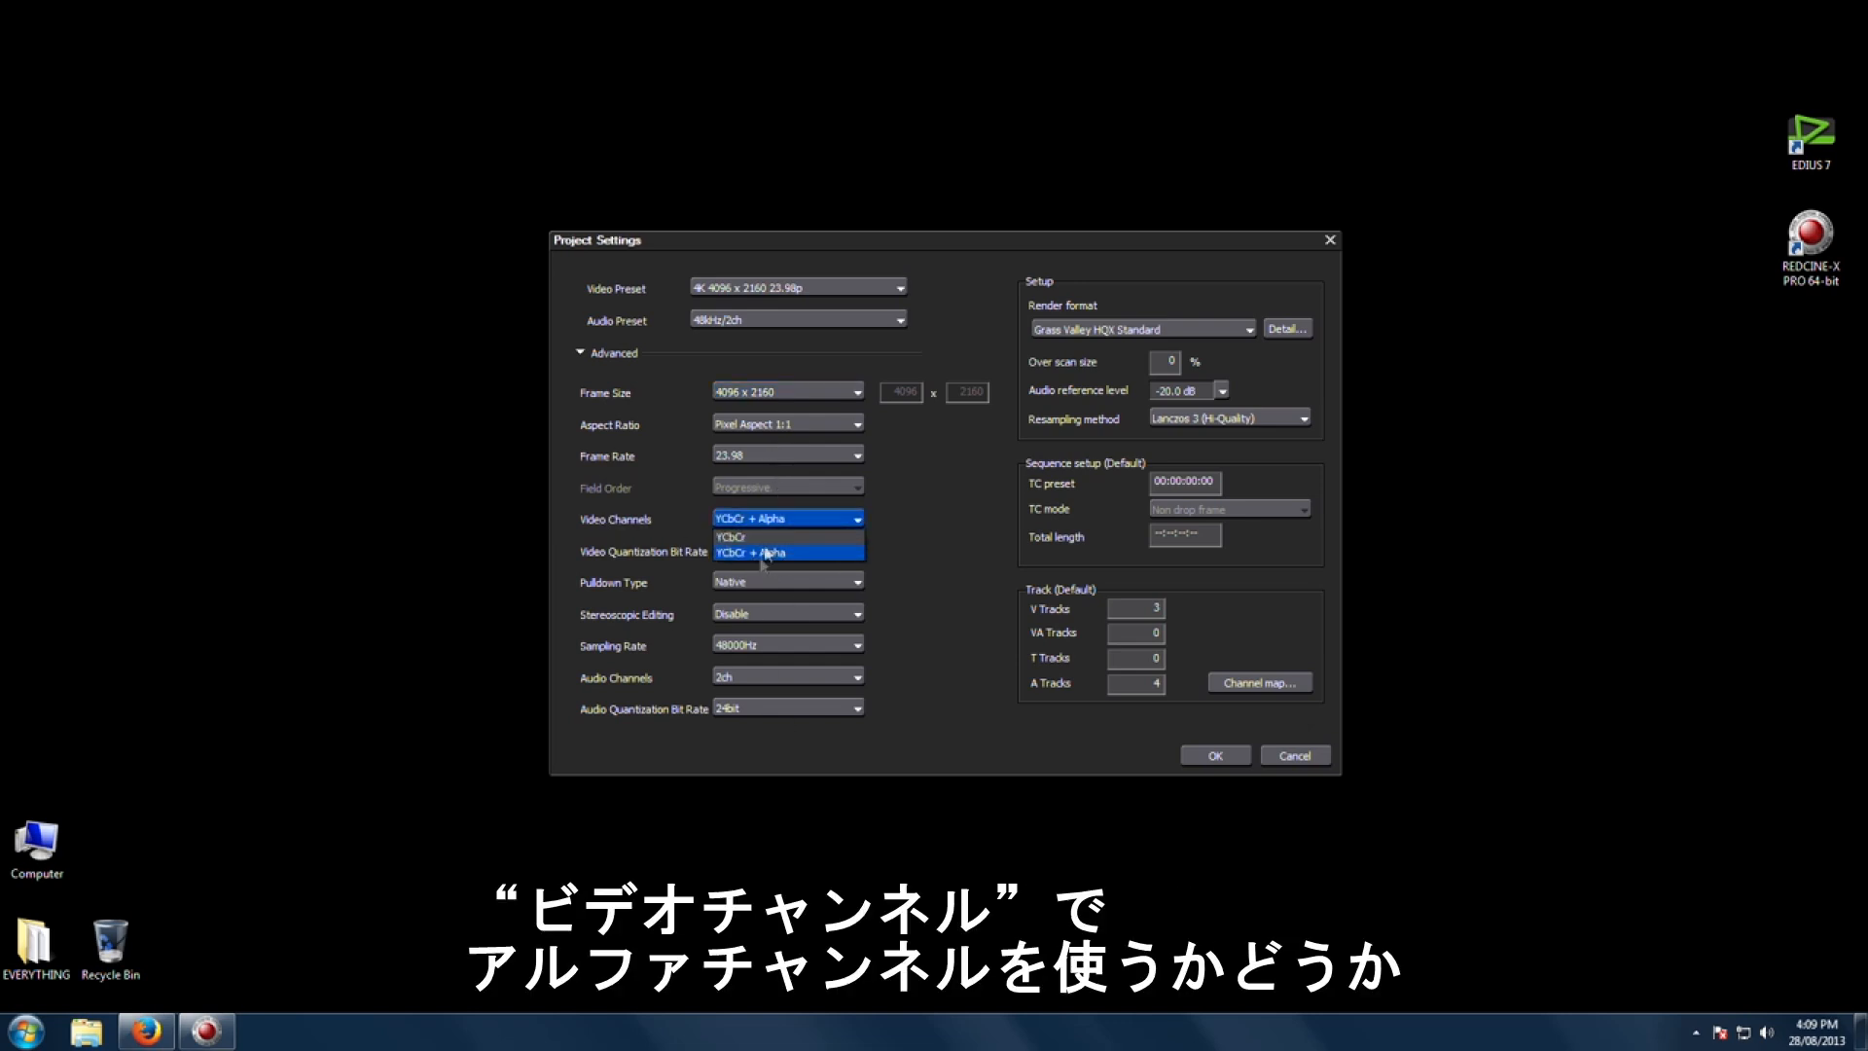
{"action": "left_click", "coordinate": [762, 537]}
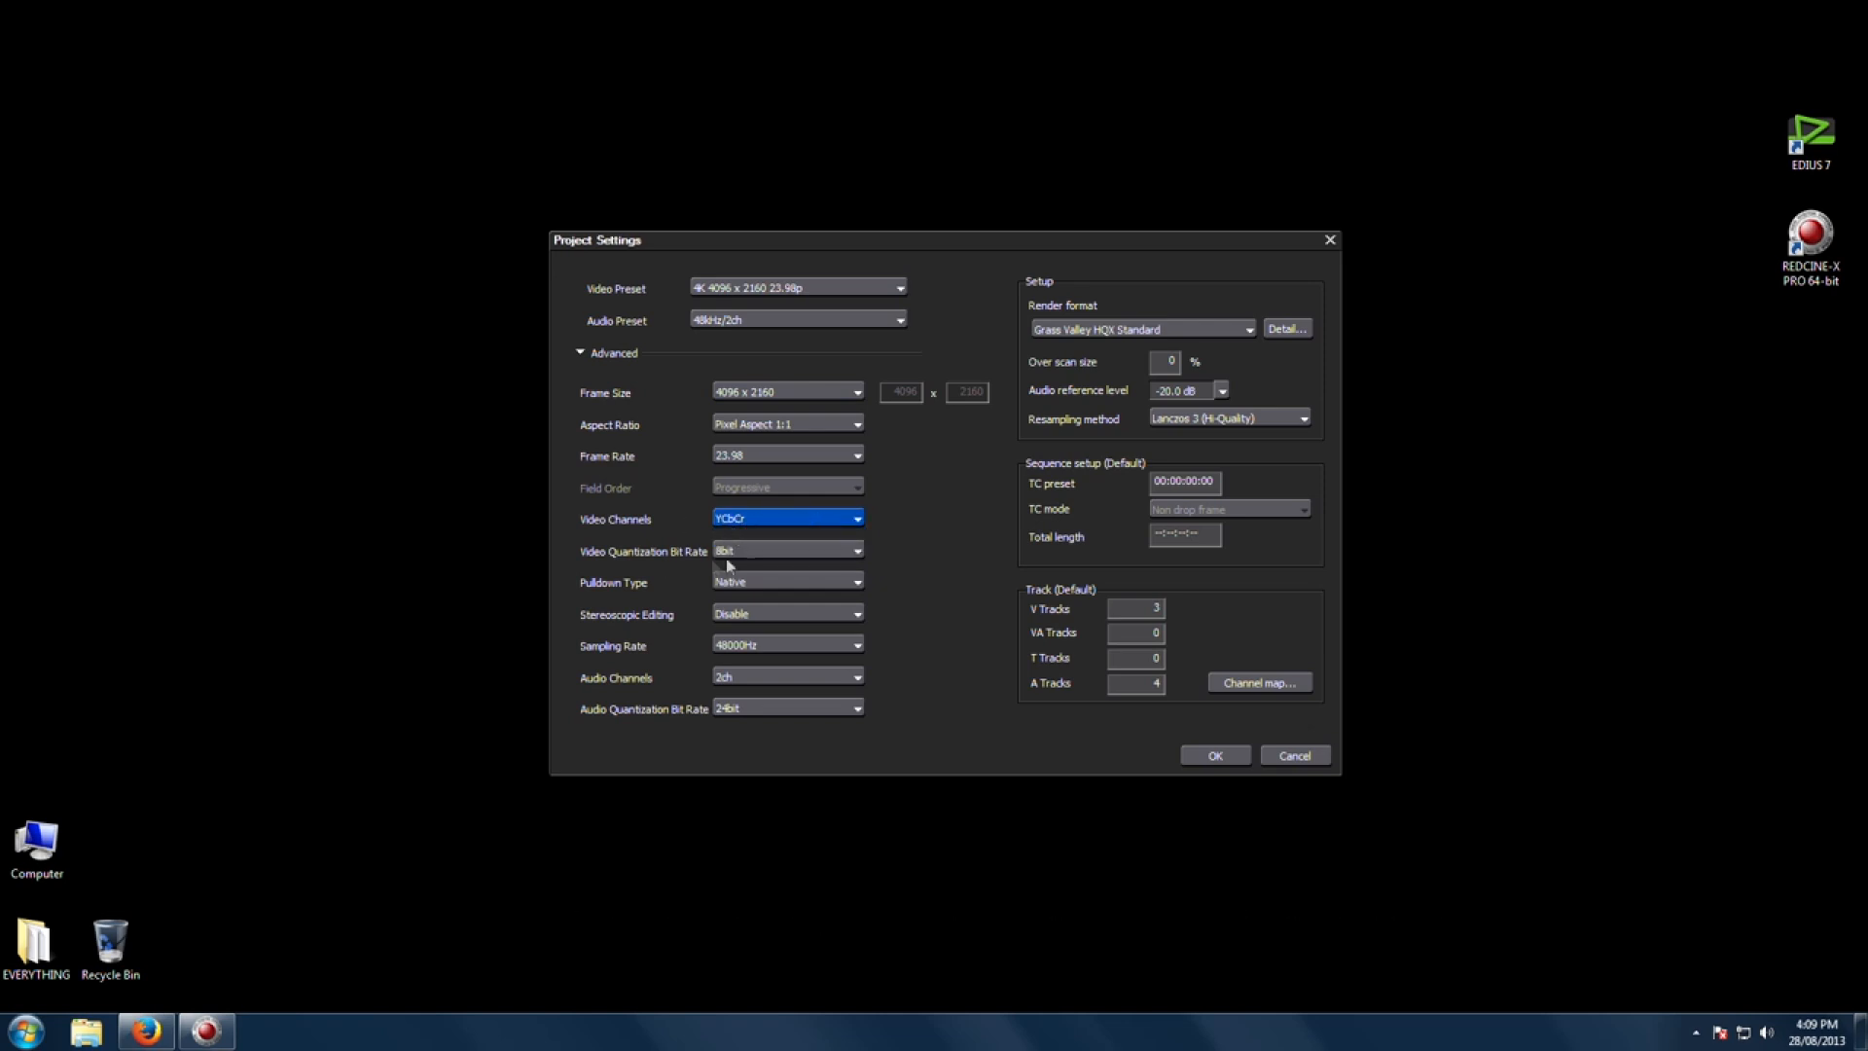
{"action": "left_click", "coordinate": [776, 550]}
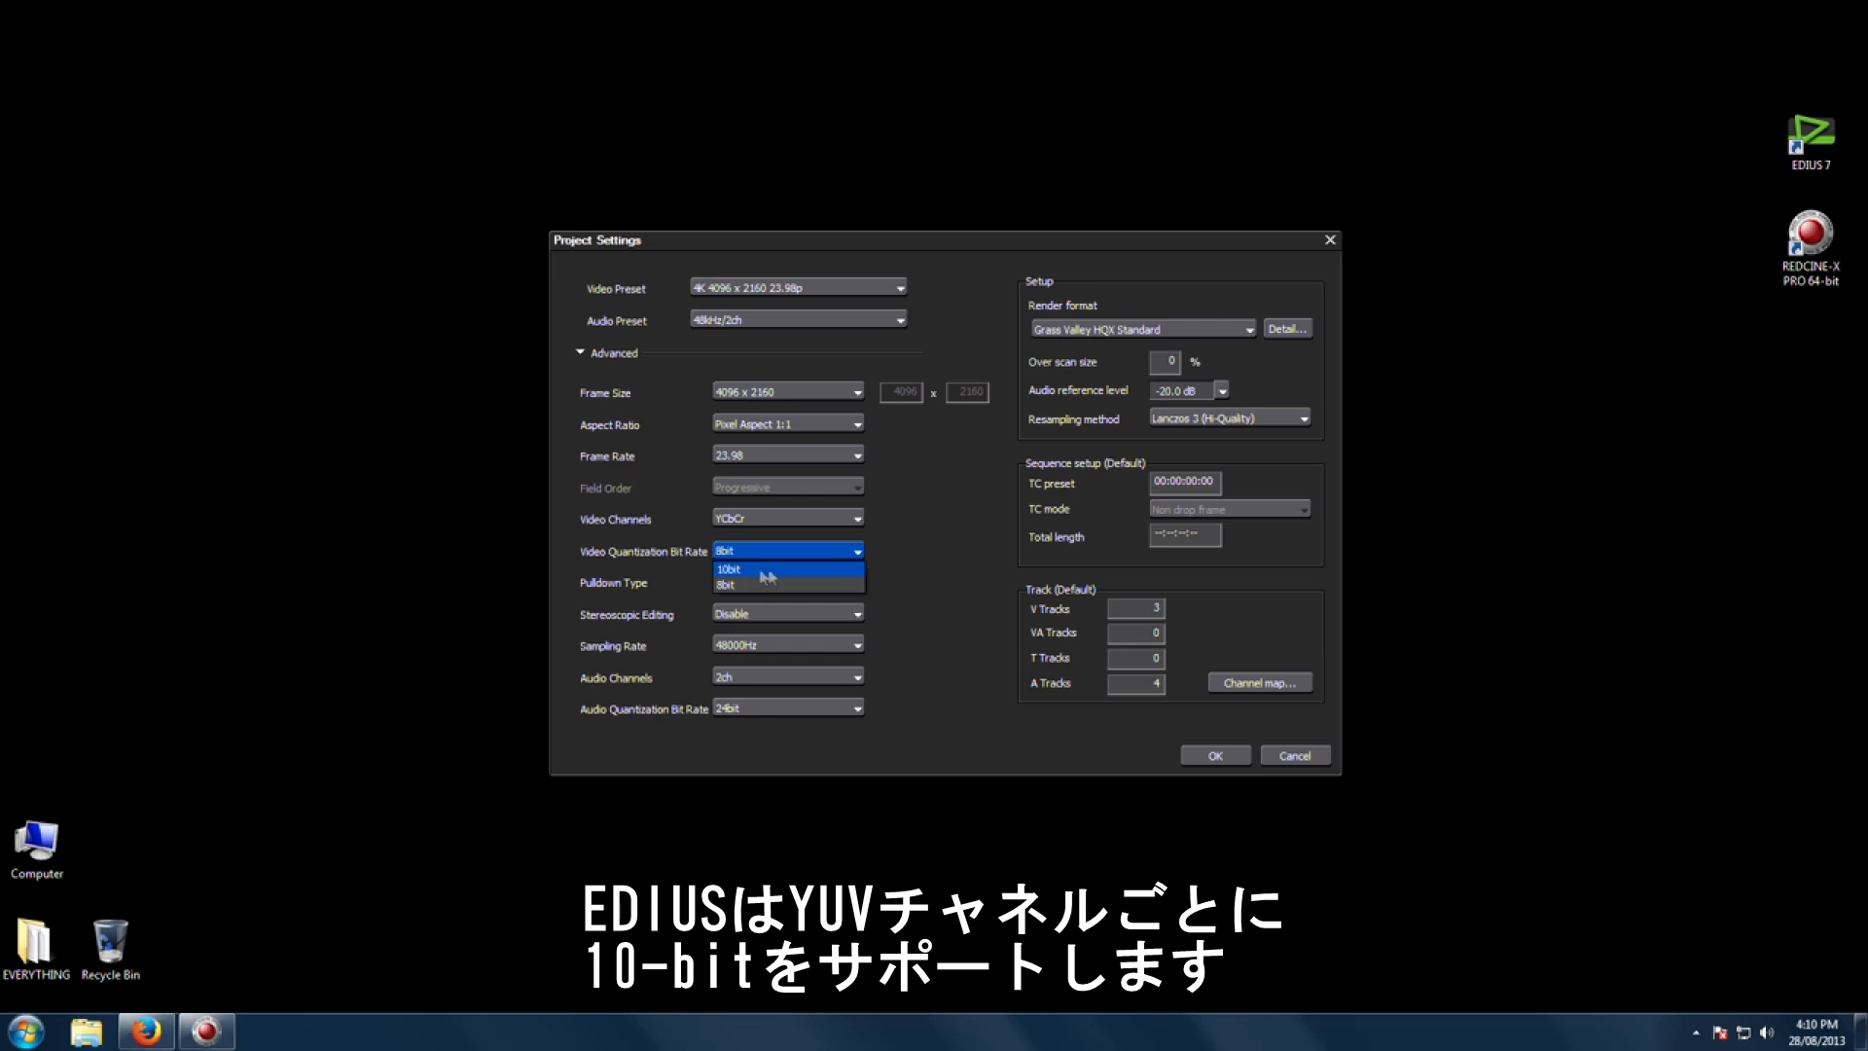
{"action": "left_click", "coordinate": [765, 570]}
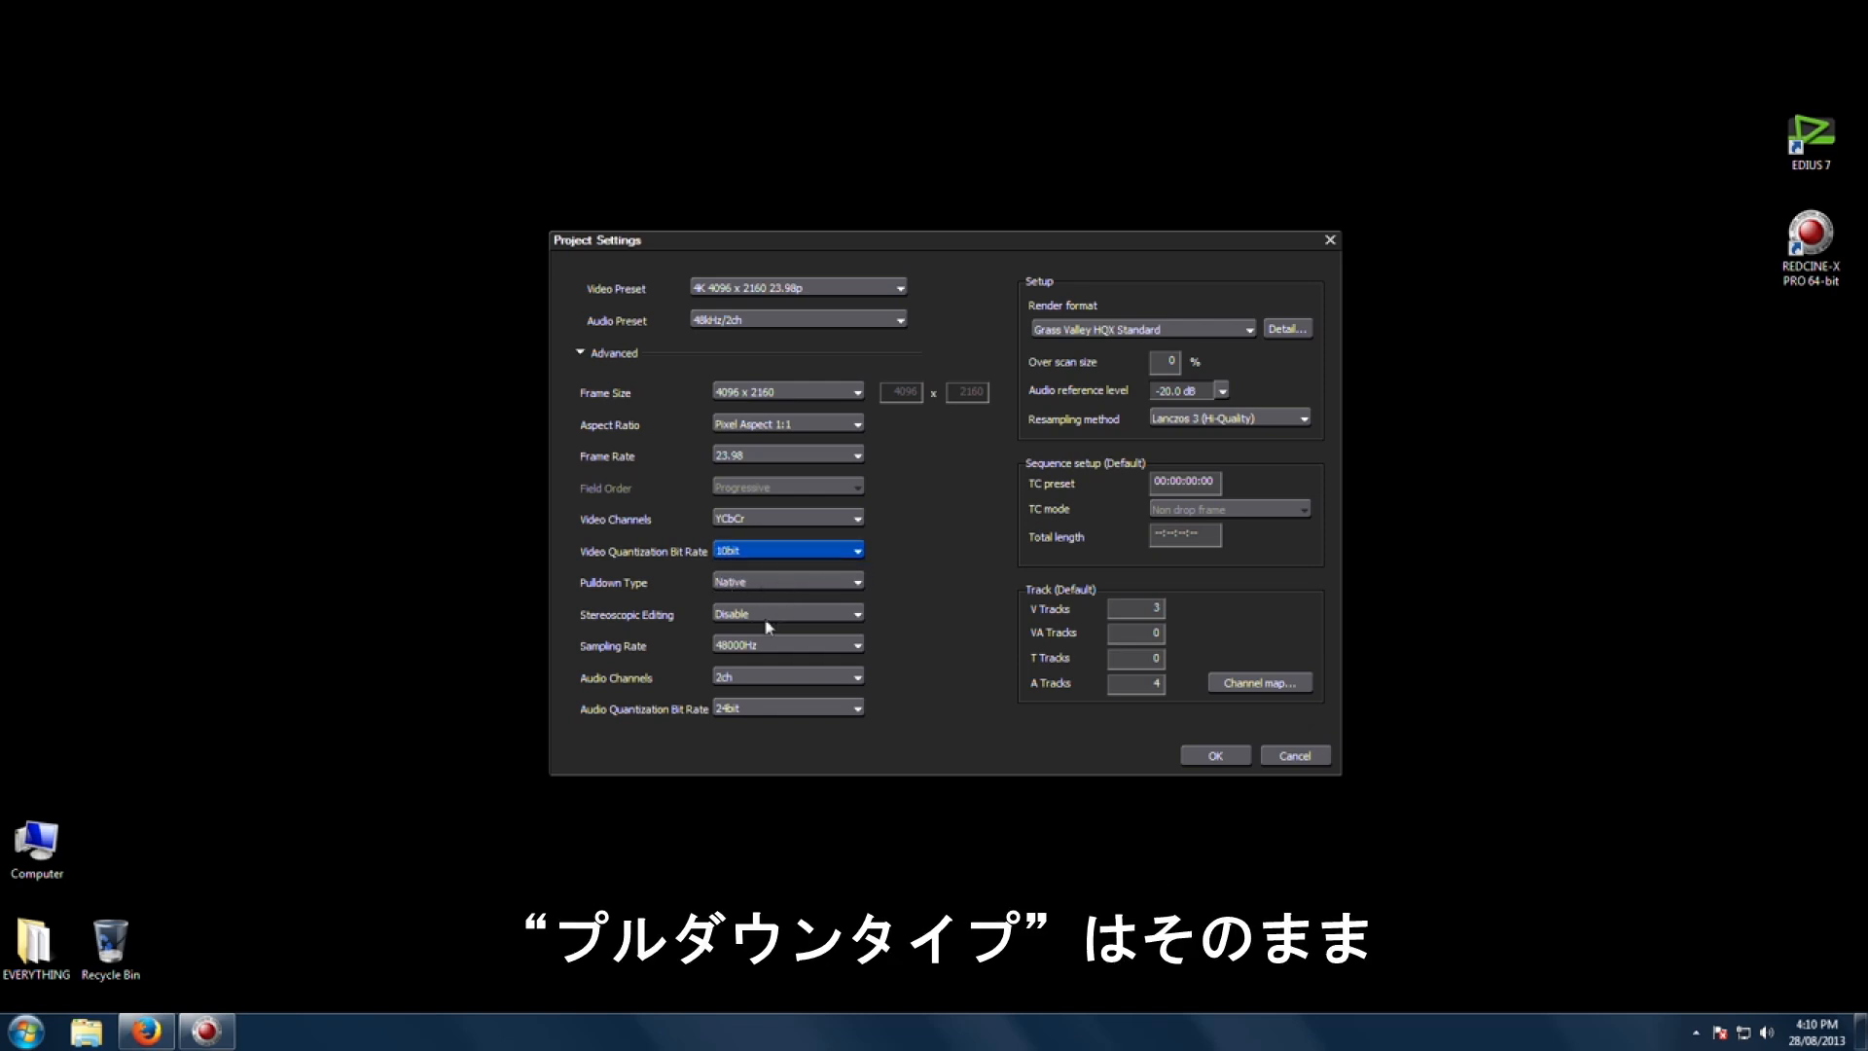
Step: Set Stereoscopic Editing to Disable, Sampling Rate to 48000Hz and Audio Channels to 2ch
{"action": "left_click", "coordinate": [747, 616]}
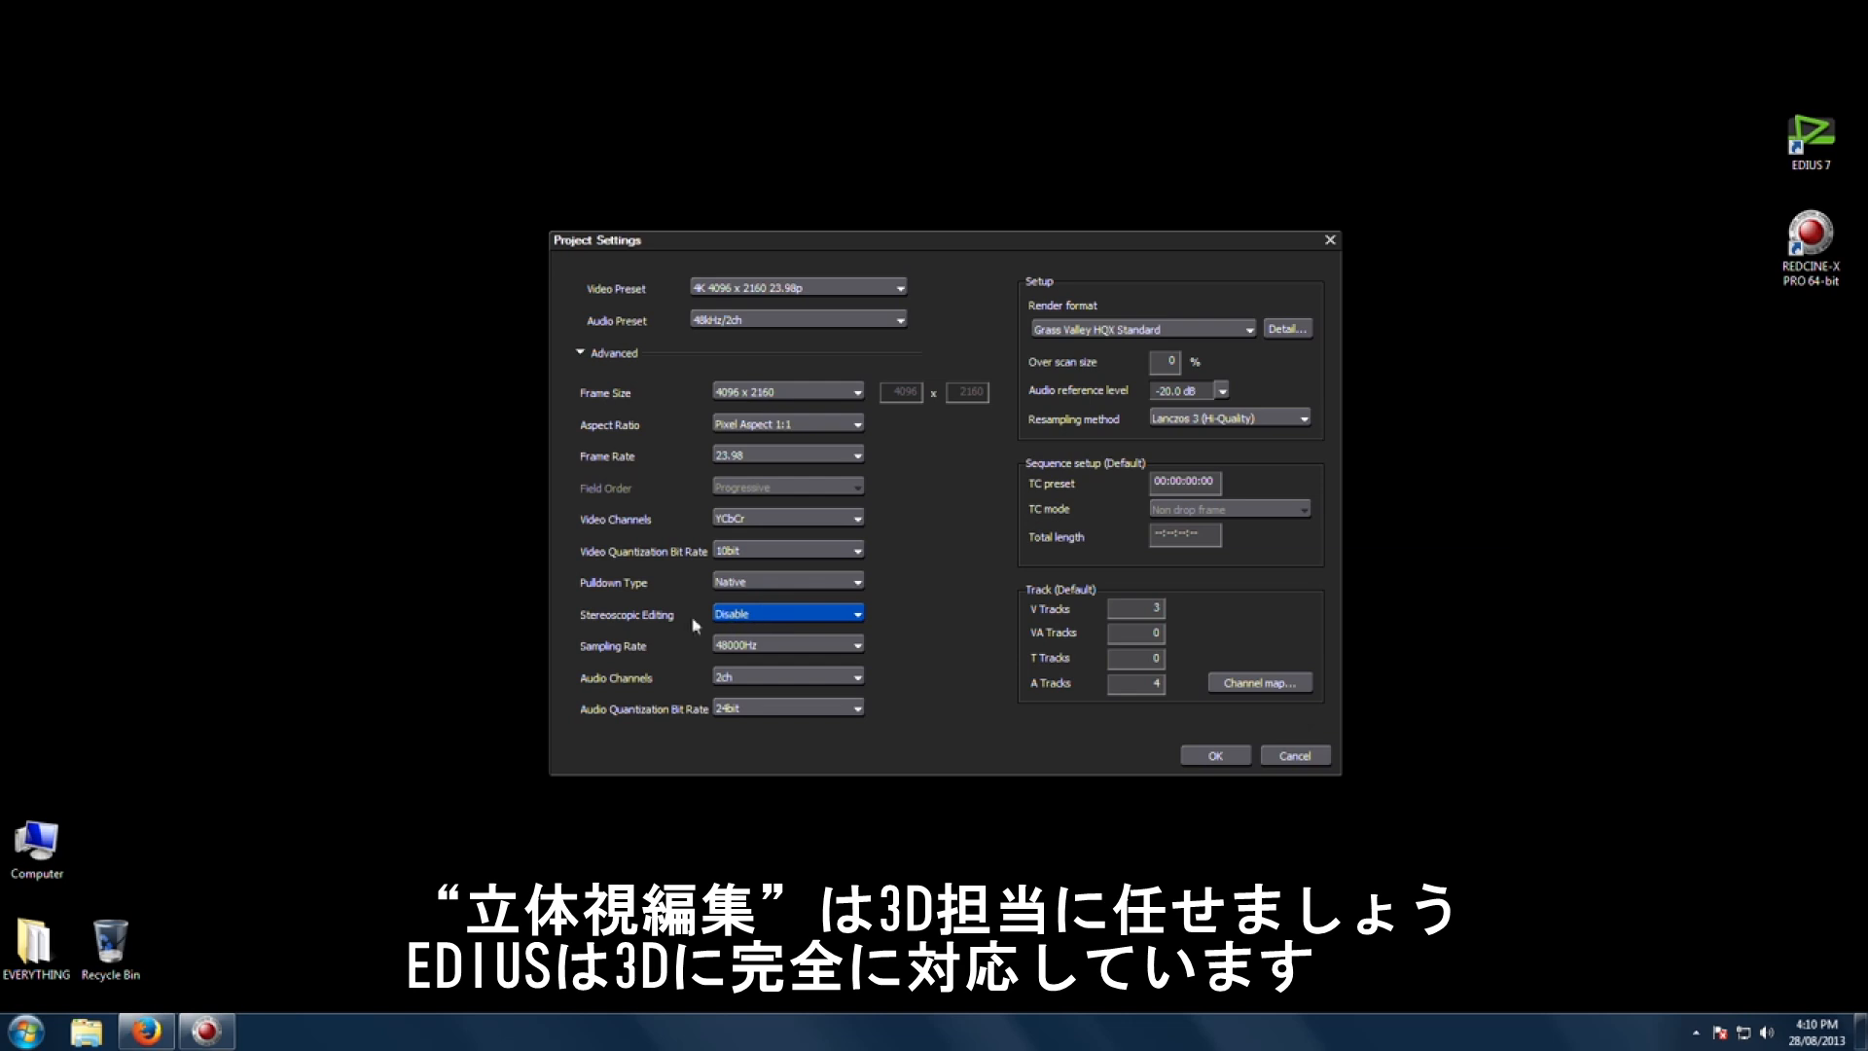
{"action": "left_click", "coordinate": [799, 616]}
{"action": "left_click", "coordinate": [799, 617]}
{"action": "left_click", "coordinate": [791, 647]}
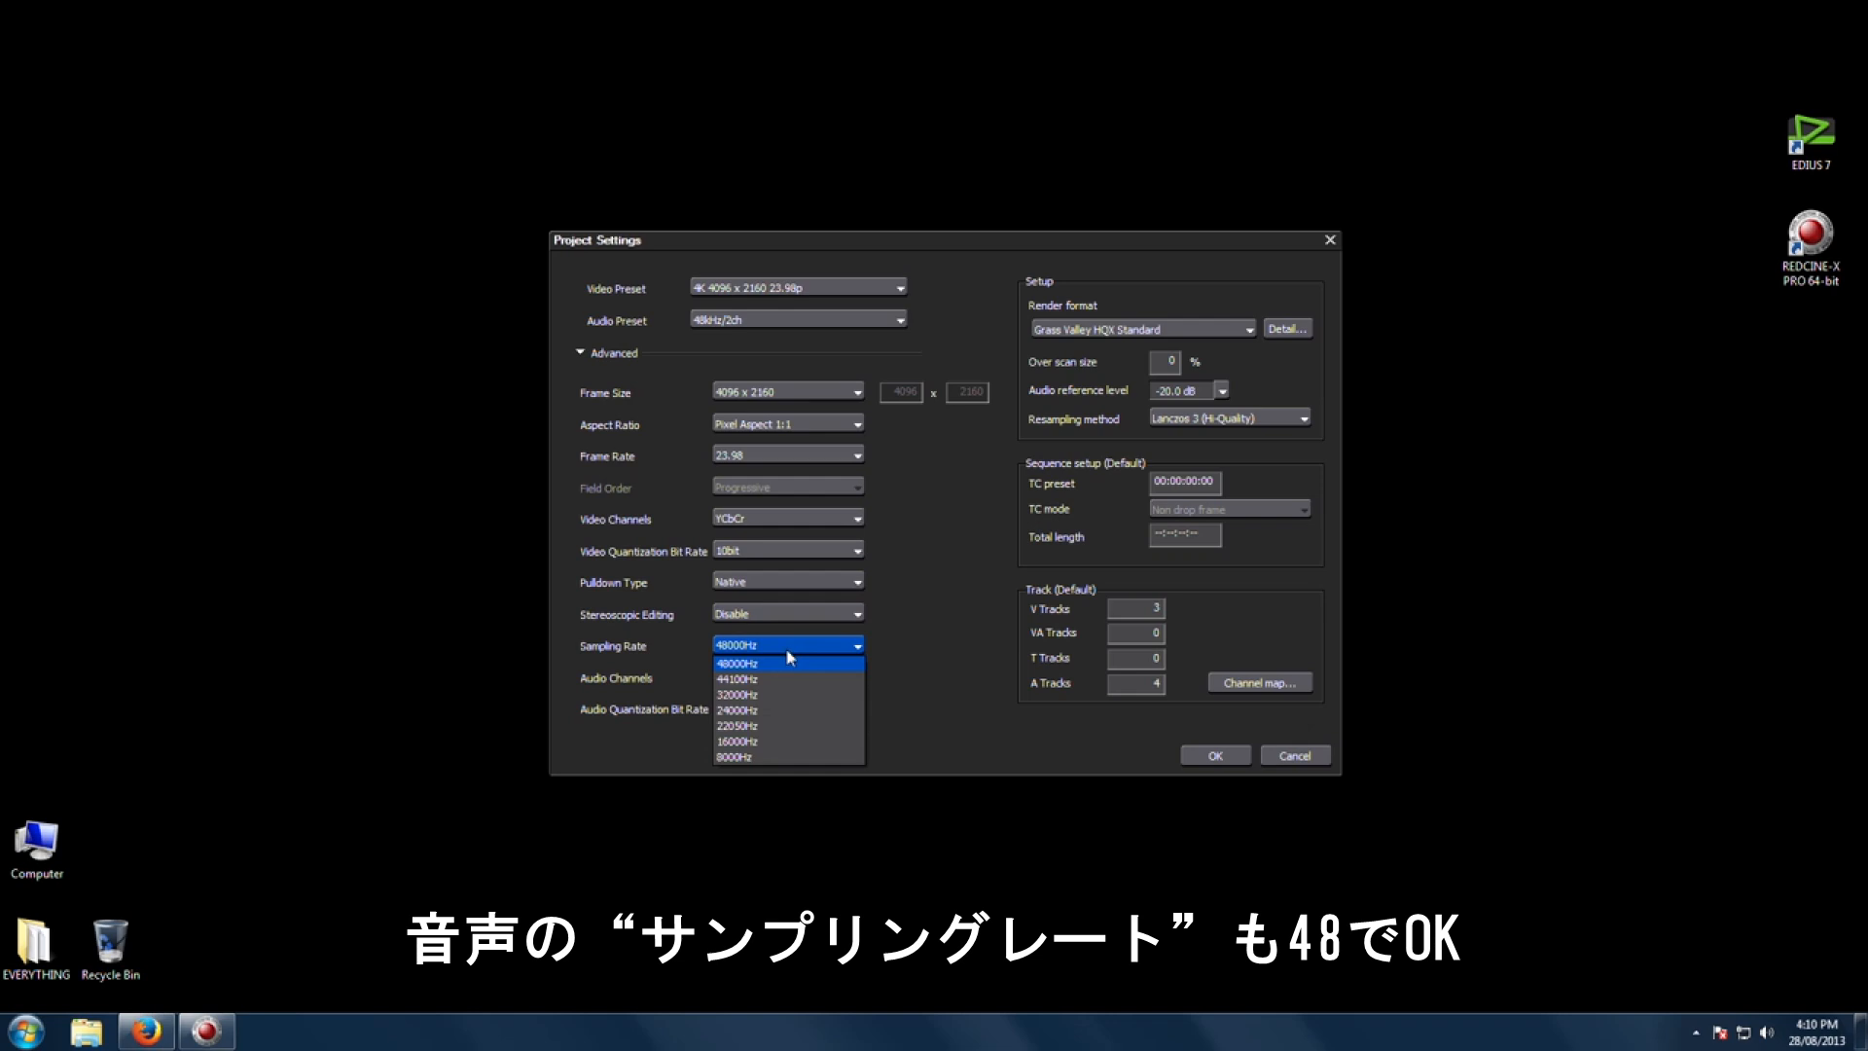
{"action": "left_click", "coordinate": [790, 661]}
{"action": "left_click", "coordinate": [766, 679]}
{"action": "left_click", "coordinate": [767, 680]}
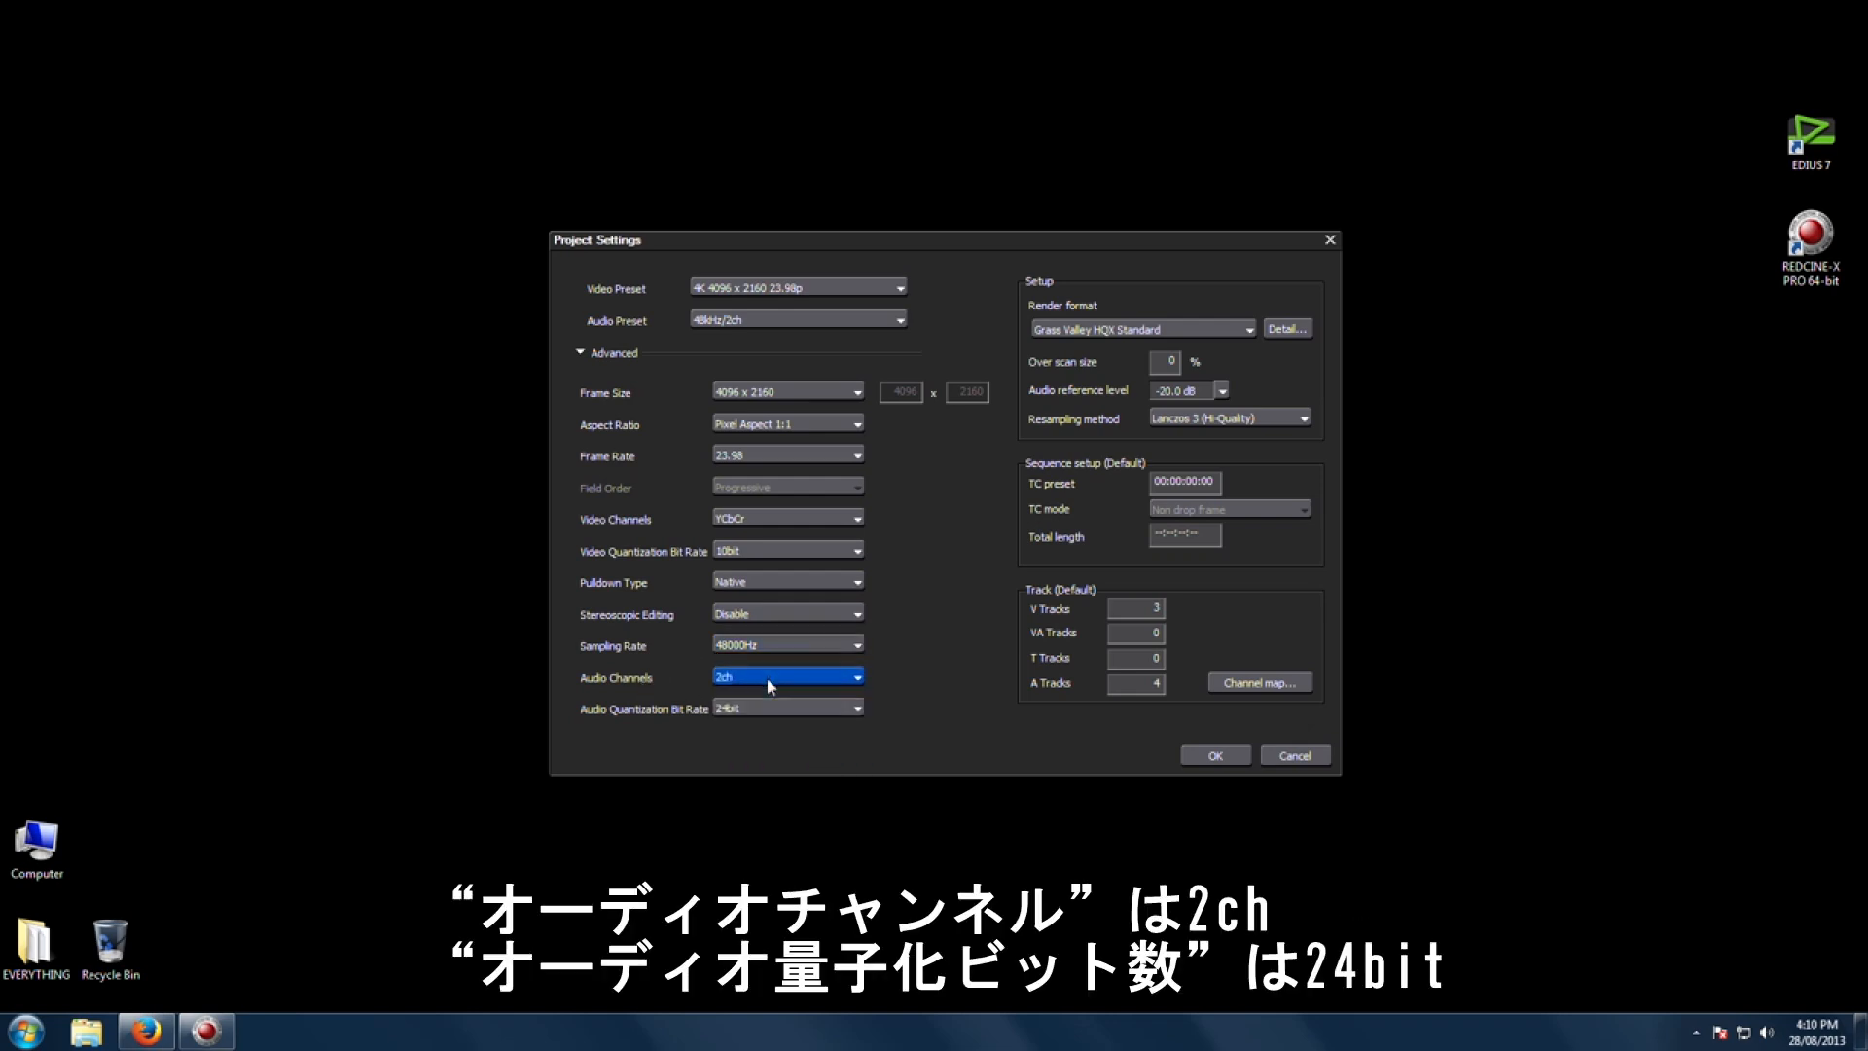
Step: Set Audio Quantization Bit Rate to 24bit and the default tracks to 4 V, 0 VA, 0 T and 2 A
{"action": "left_click", "coordinate": [773, 707]}
{"action": "left_click", "coordinate": [773, 704]}
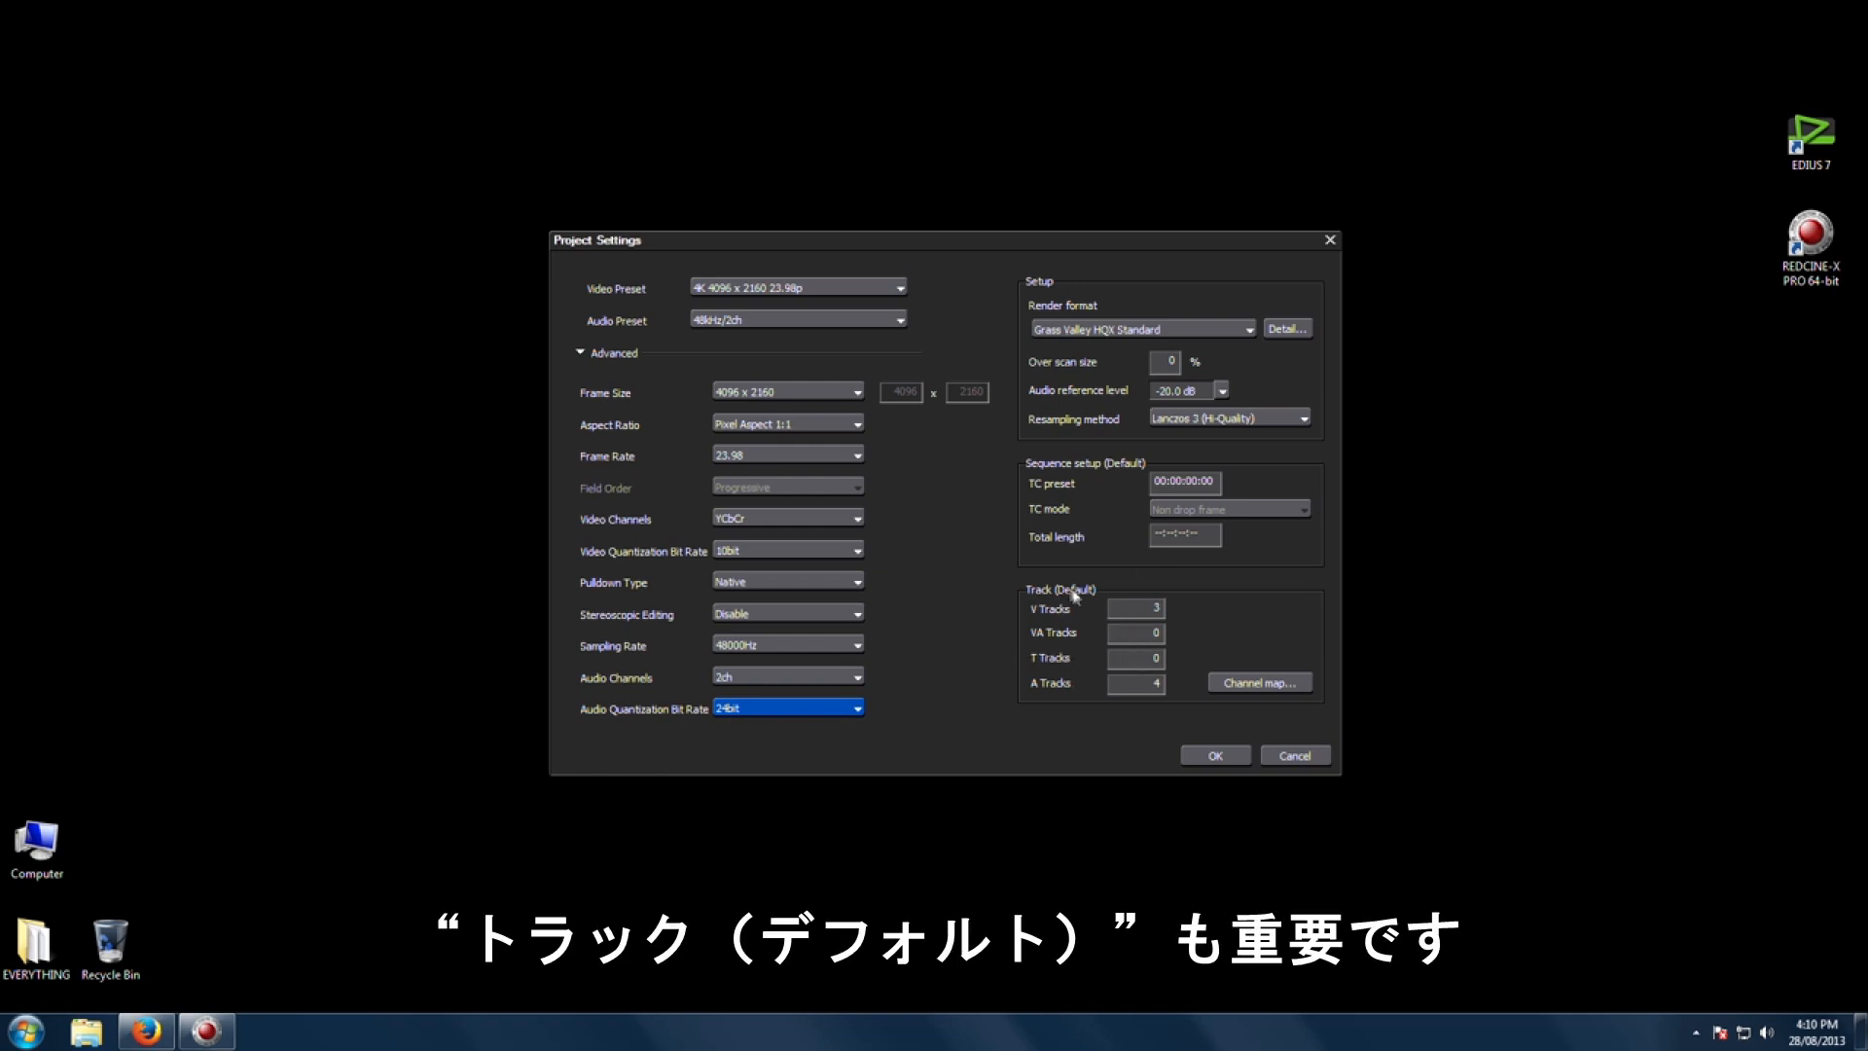
{"action": "left_click", "coordinate": [1136, 608]}
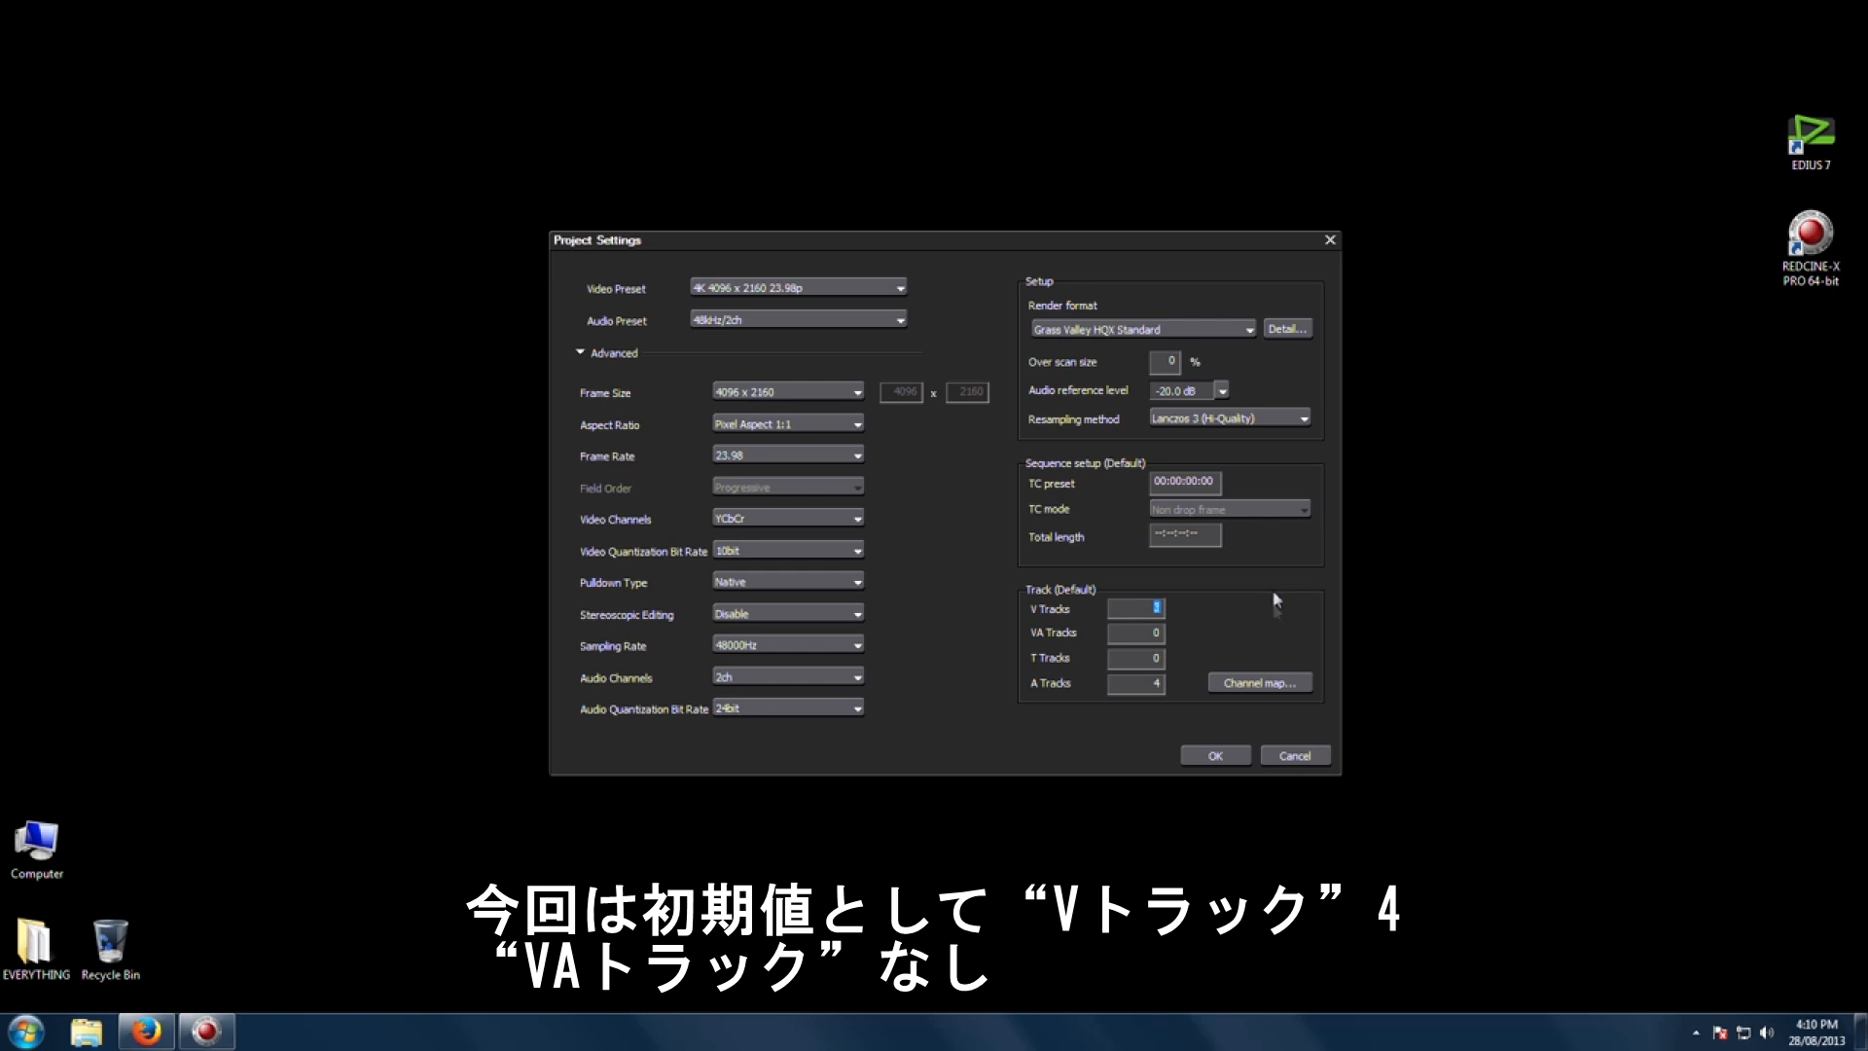
{"action": "type", "text": "4"}
{"action": "key", "text": "Tab"}
{"action": "type", "text": "0"}
{"action": "key", "text": "Tab"}
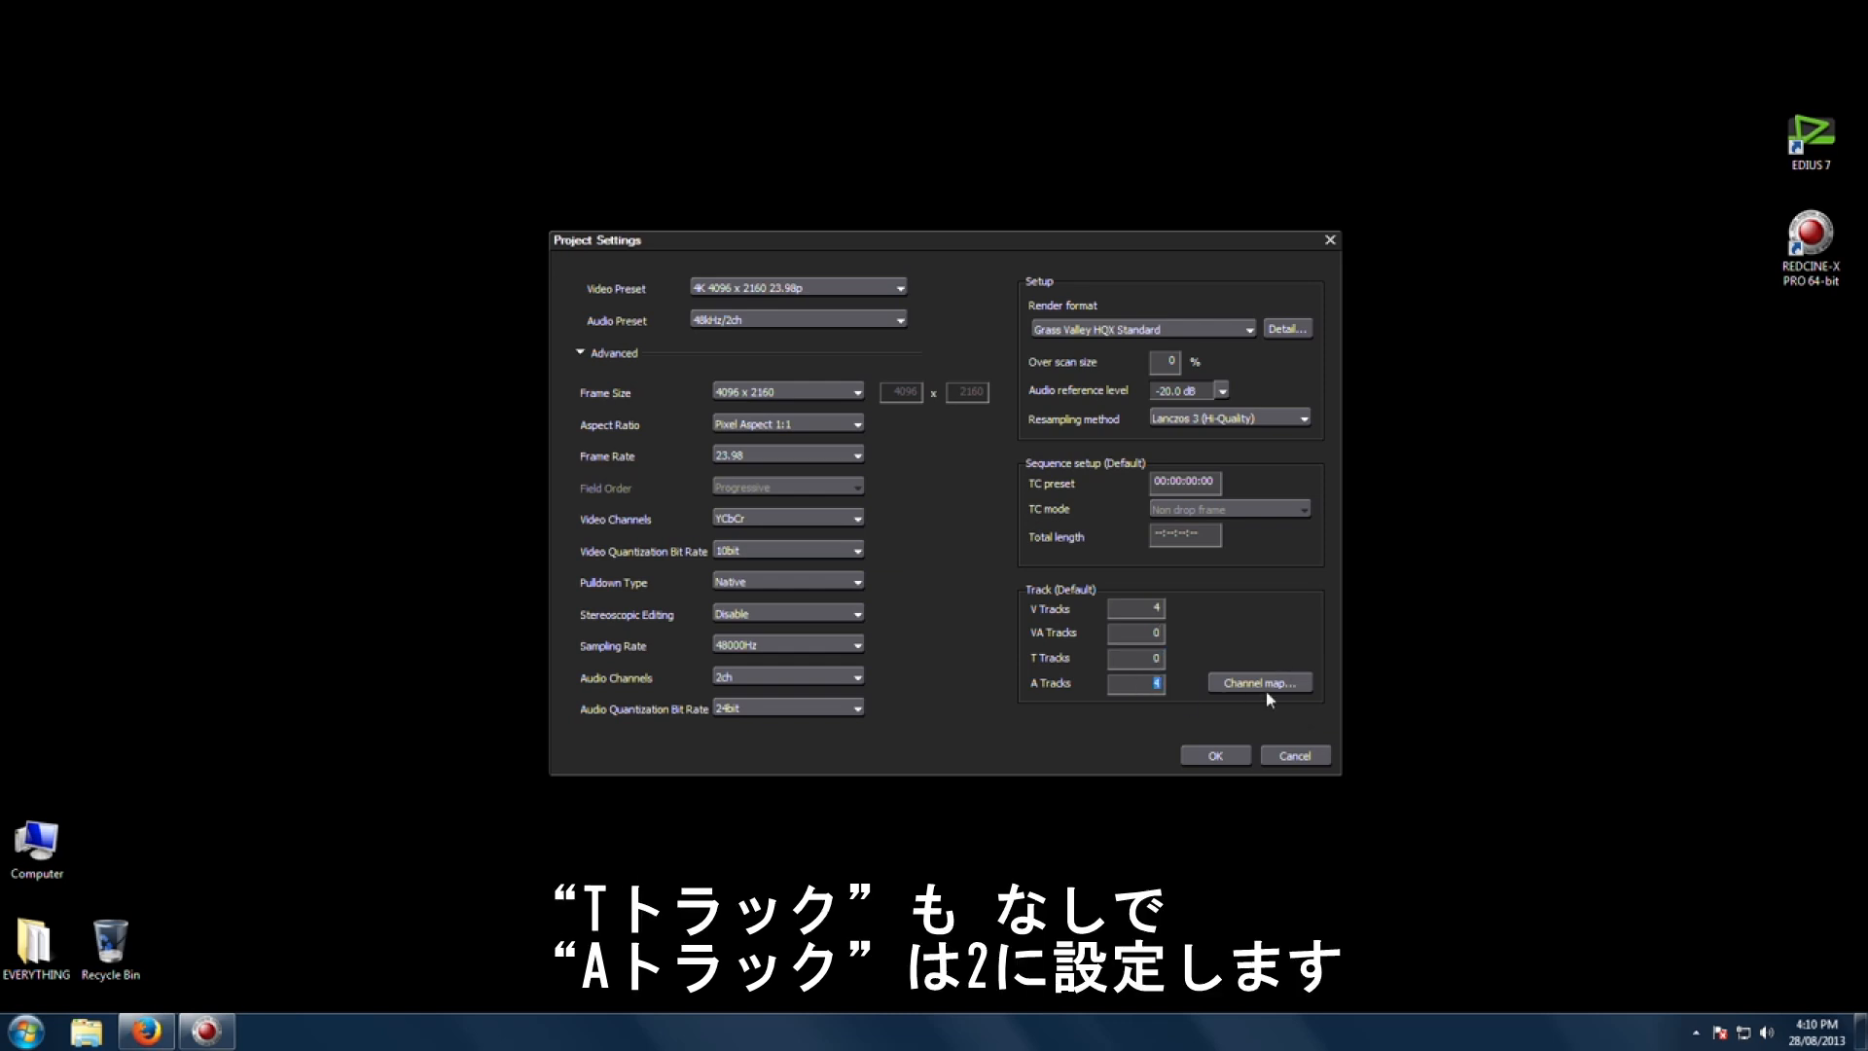
{"action": "type", "text": "2"}
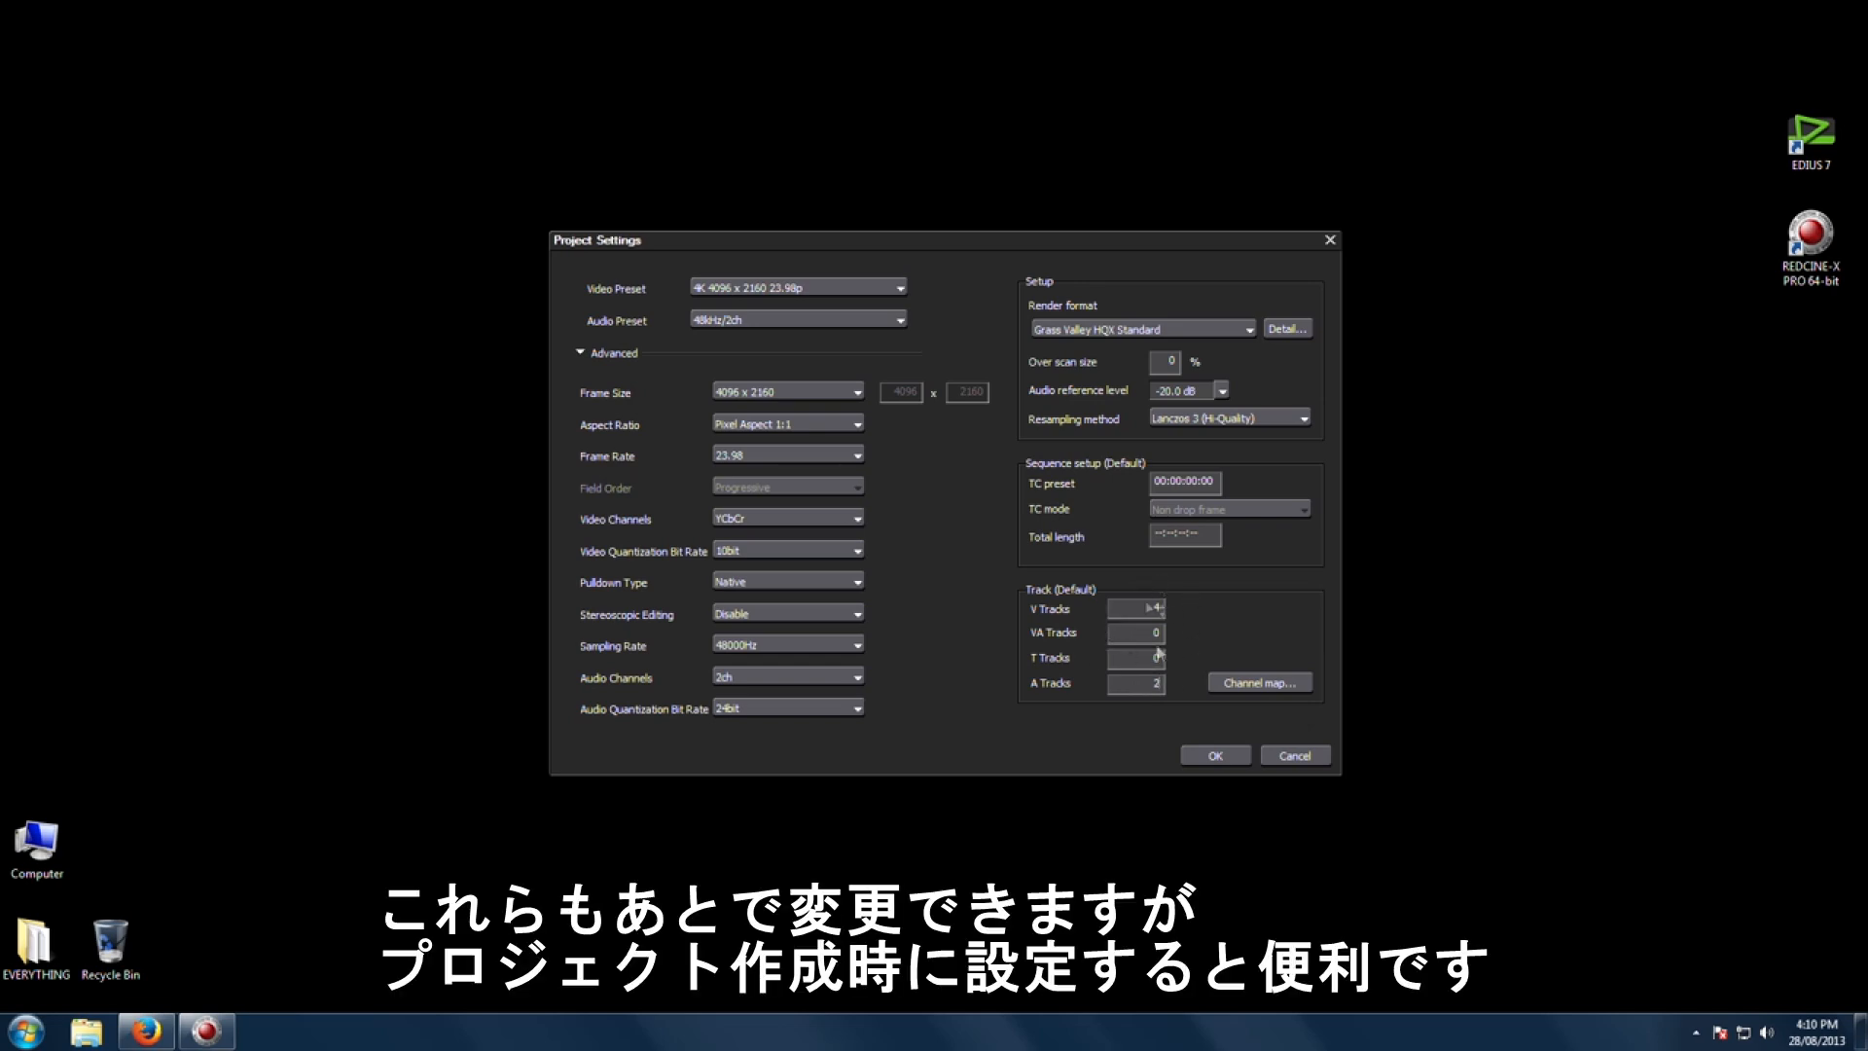
Step: Set the resampling method to Lanczos 3 (H-Quality) and confirm the project settings
{"action": "left_click", "coordinate": [1115, 332]}
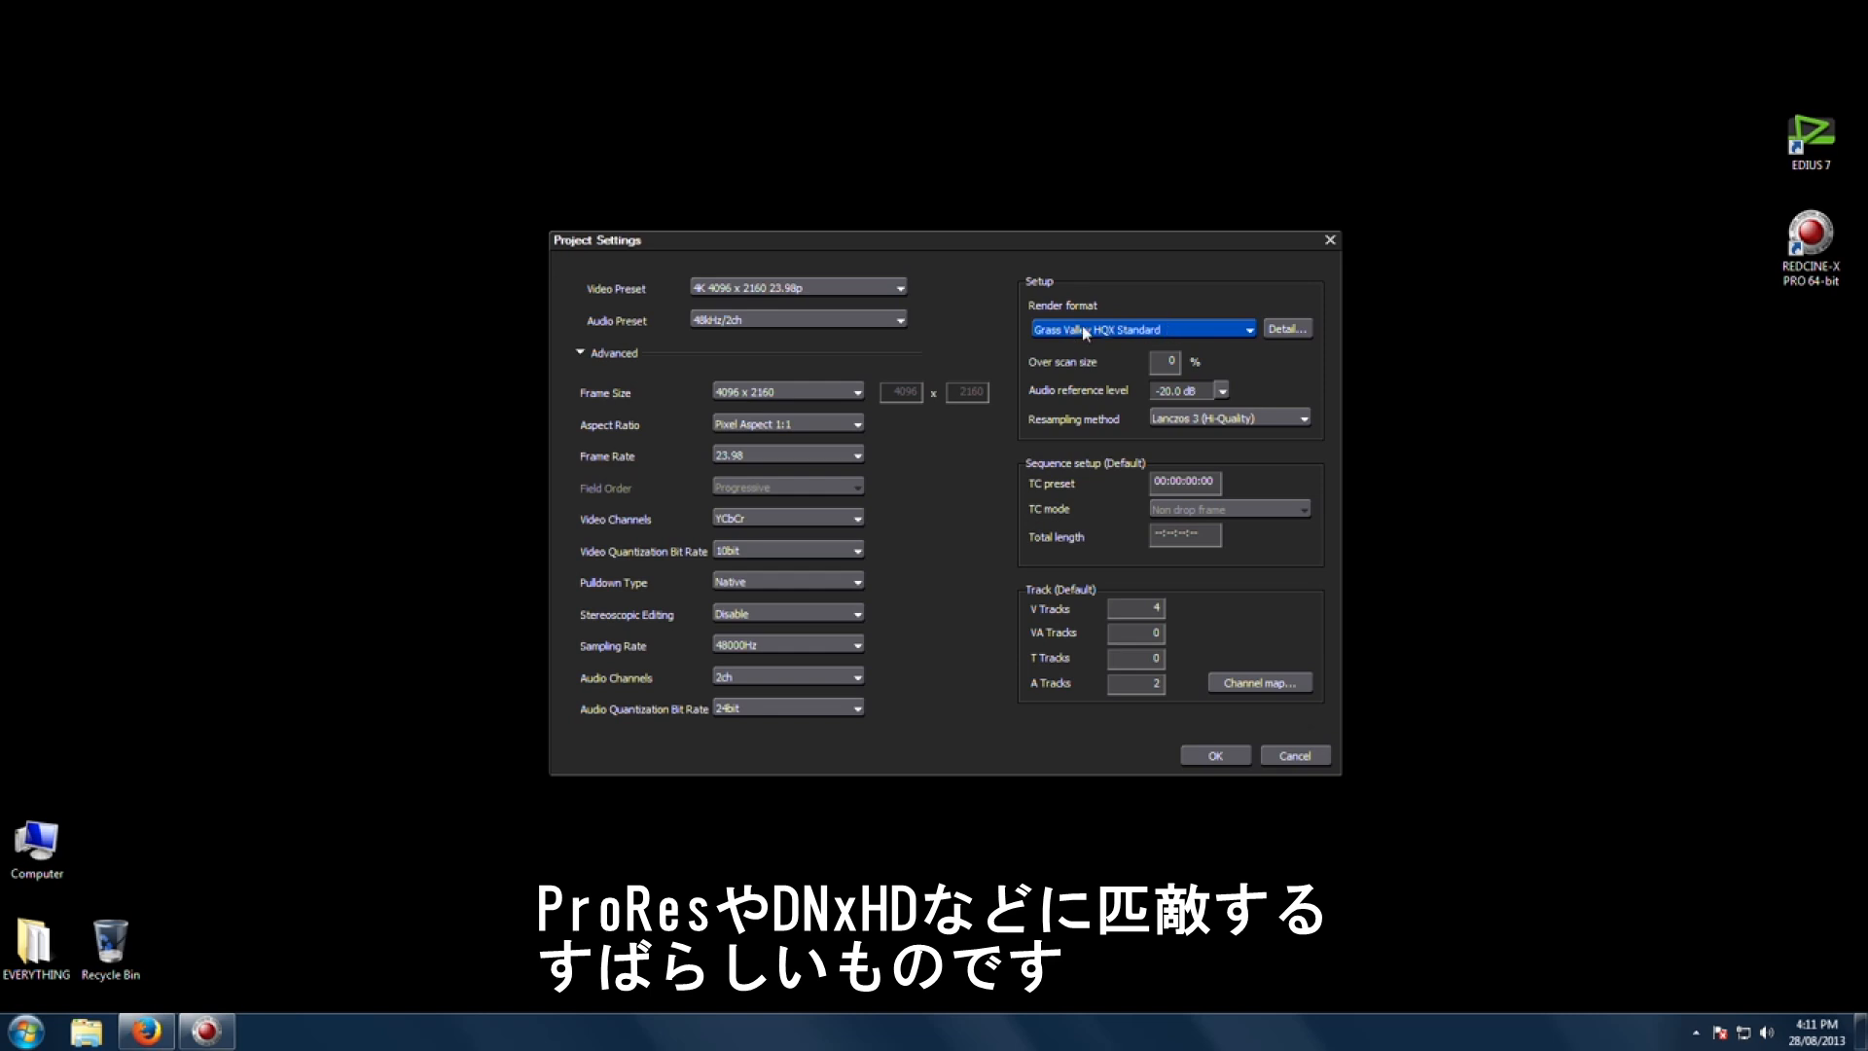
{"action": "left_click", "coordinate": [1278, 419]}
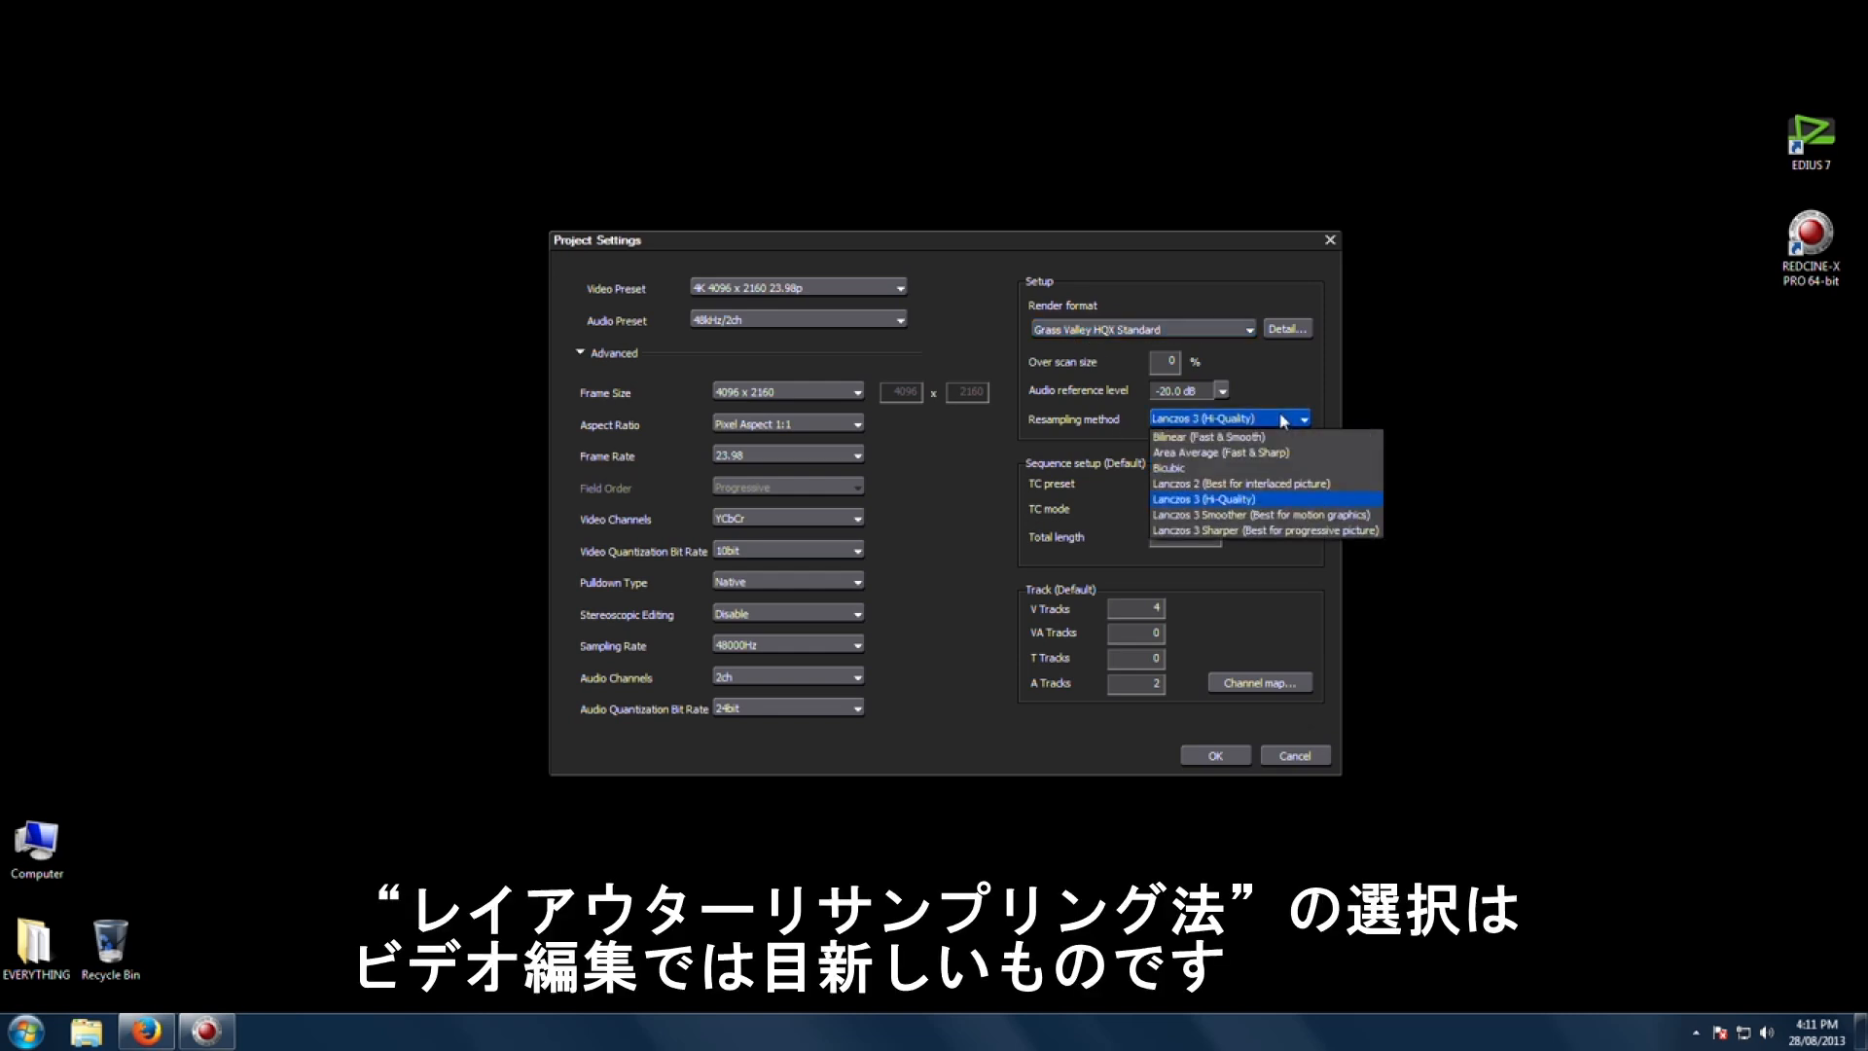
{"action": "left_click", "coordinate": [1236, 498]}
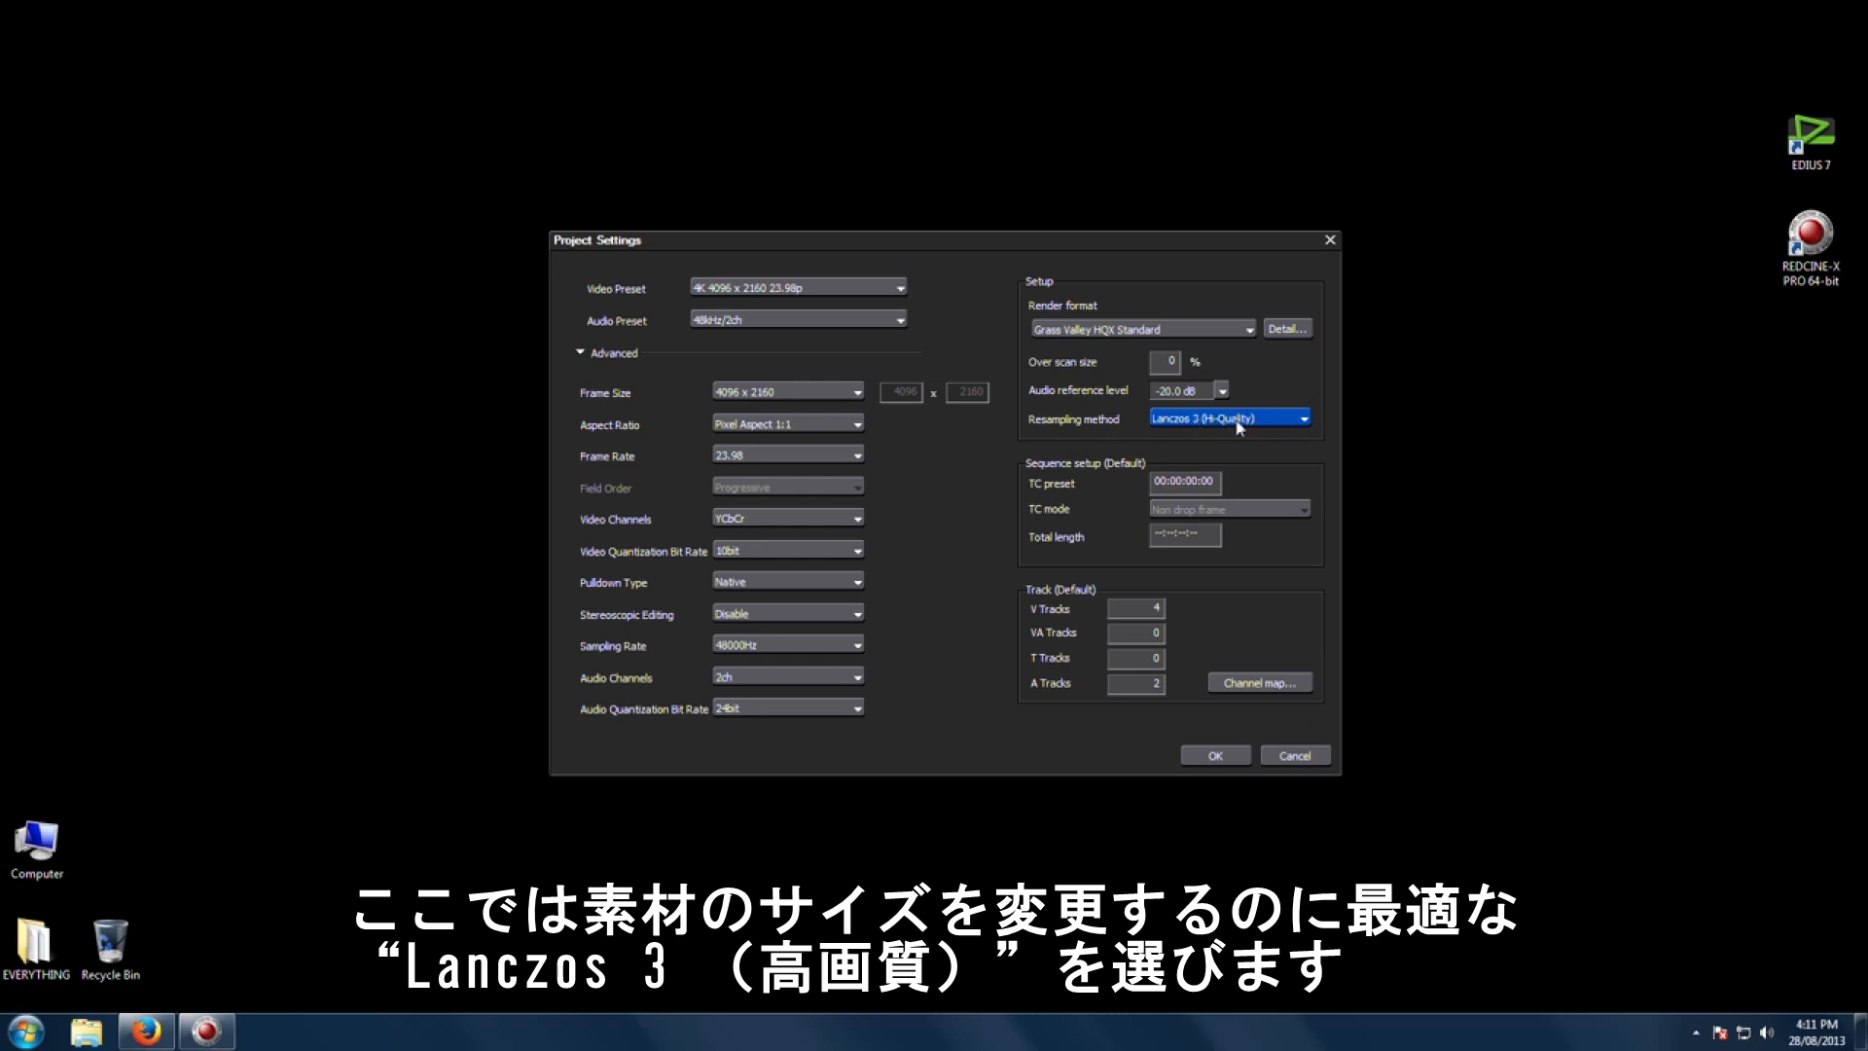
{"action": "left_click", "coordinate": [1222, 758]}
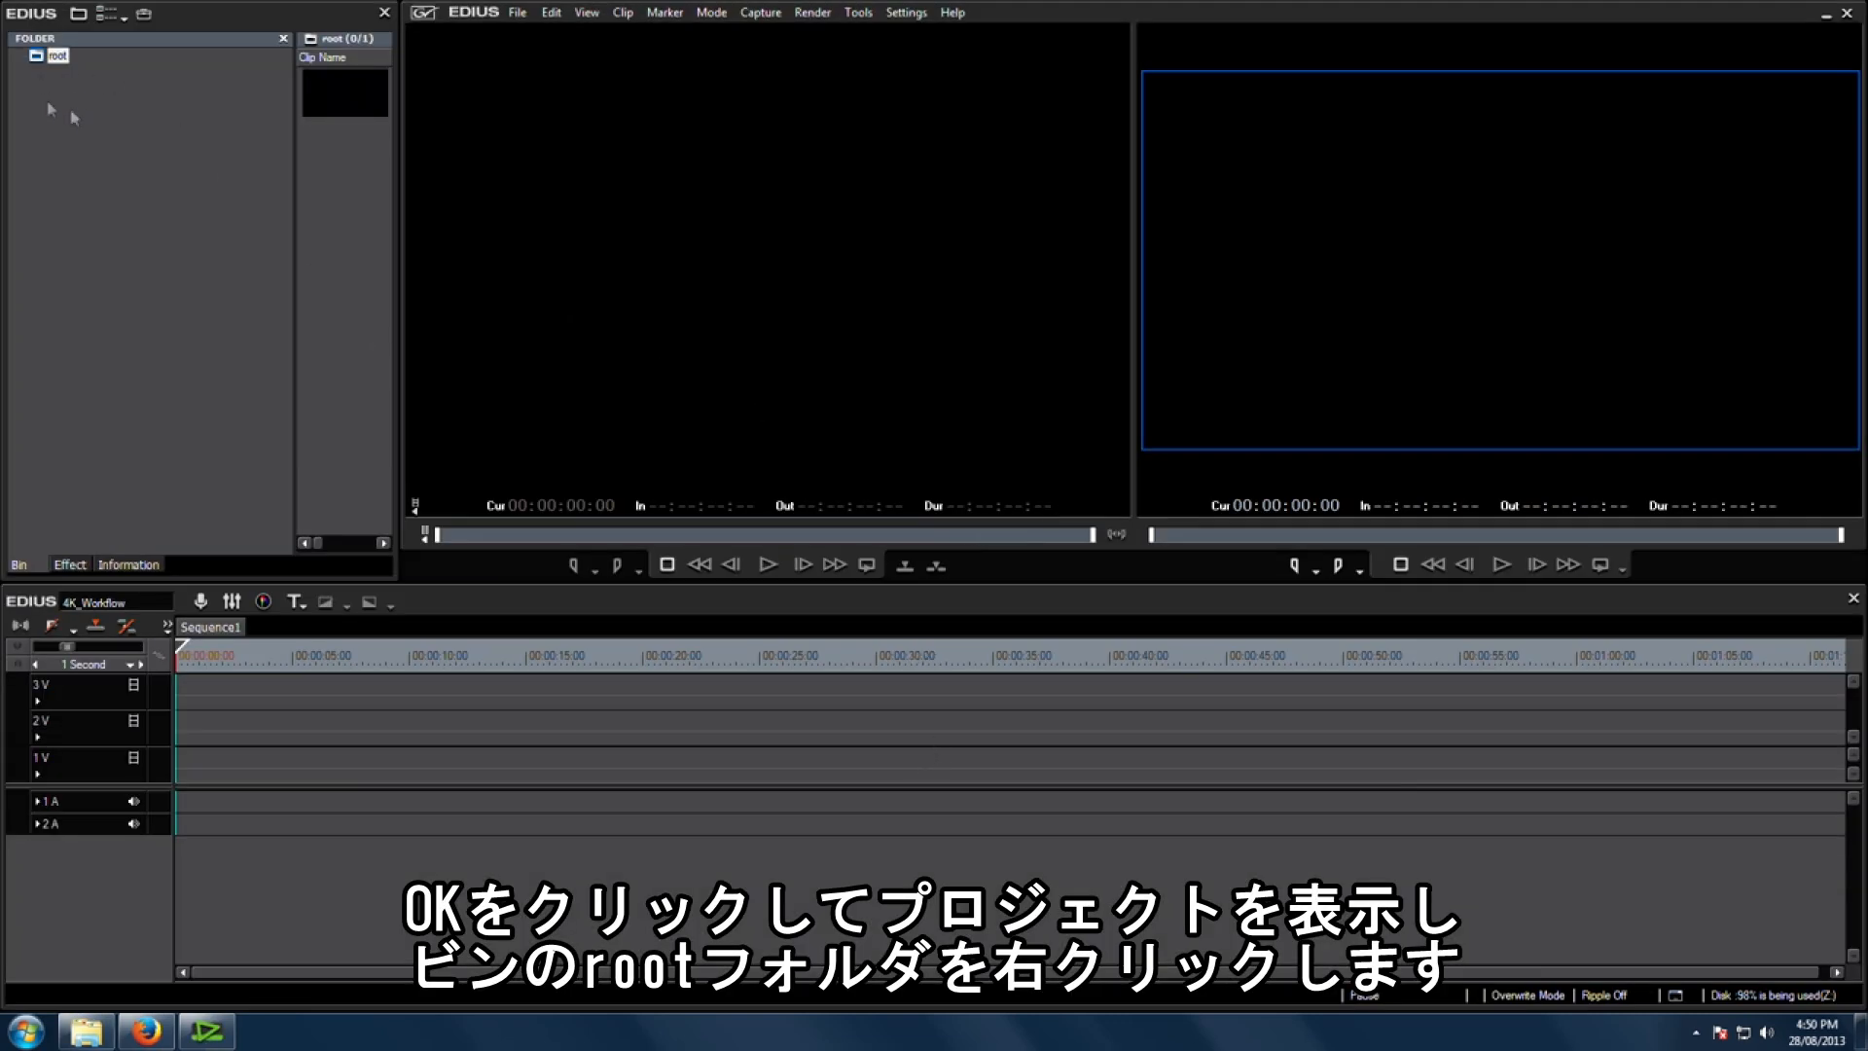
Step: Open the 04_ELDY_EASTER_2012 folder into the bin's root folder
{"action": "right_click", "coordinate": [54, 60]}
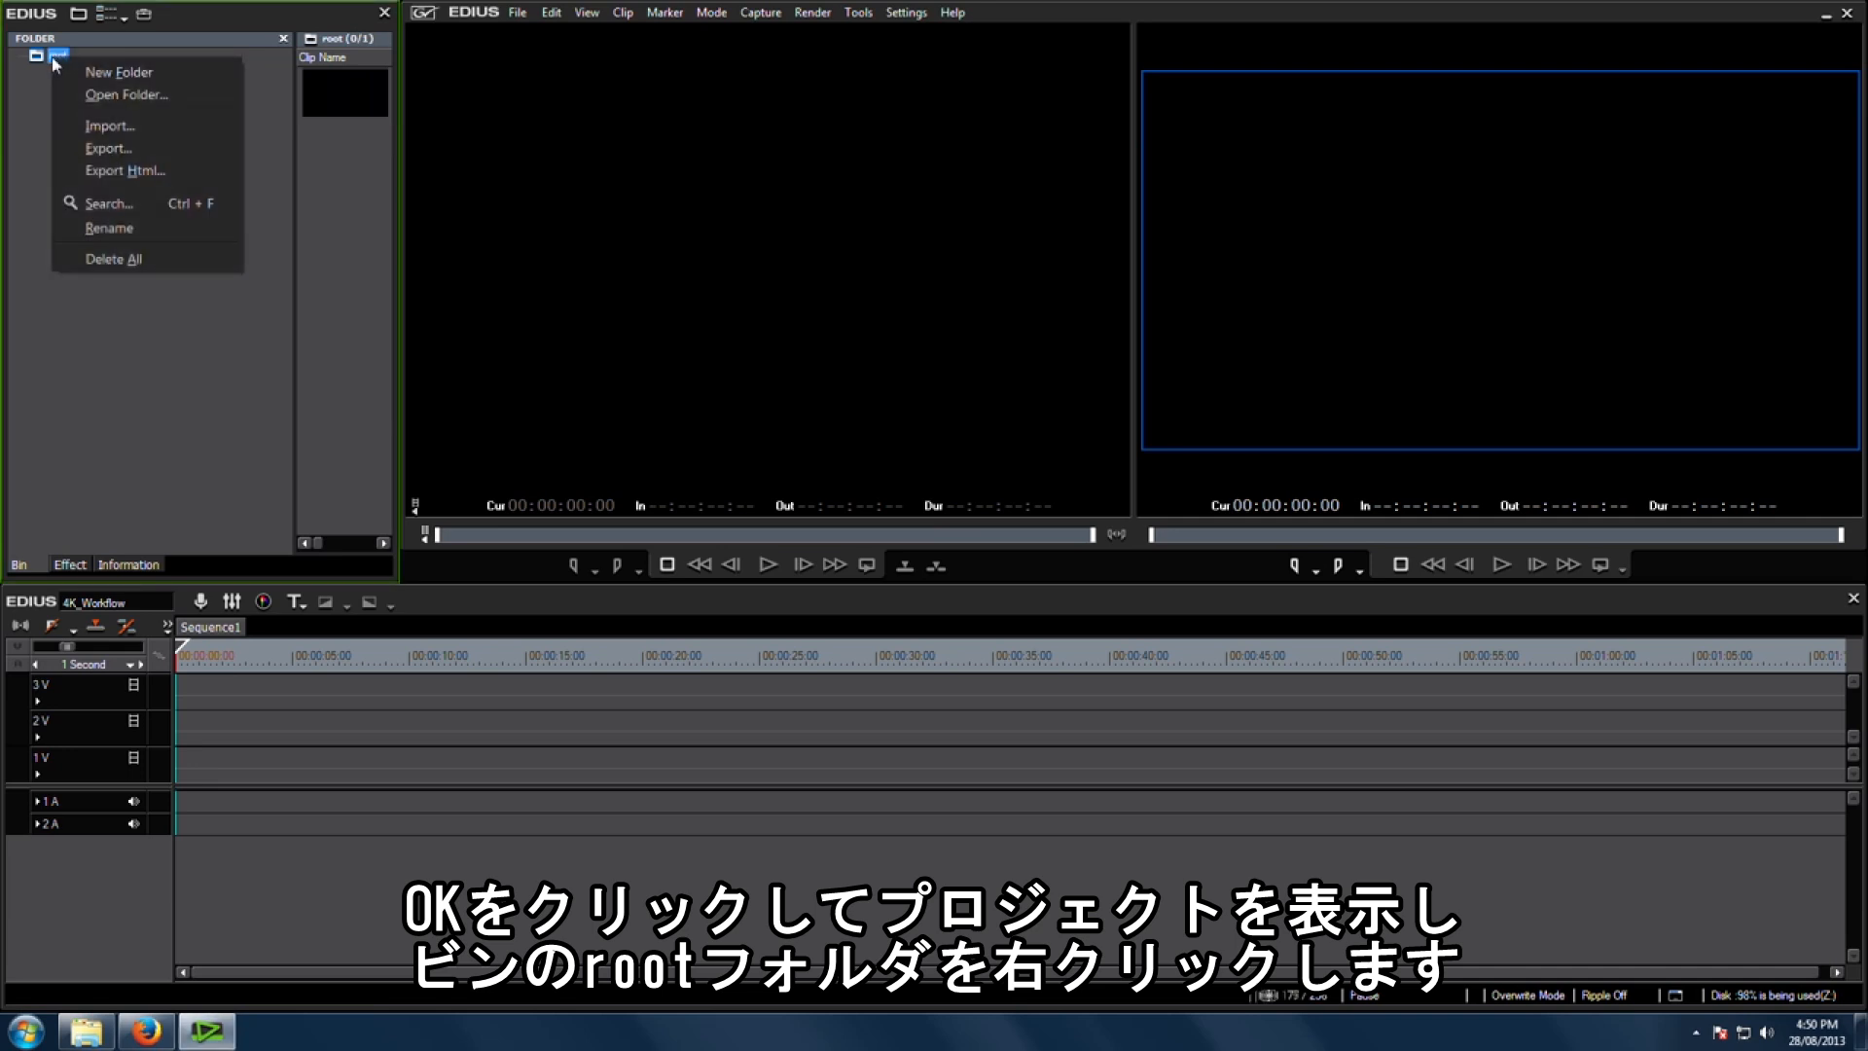
{"action": "left_click", "coordinate": [126, 97]}
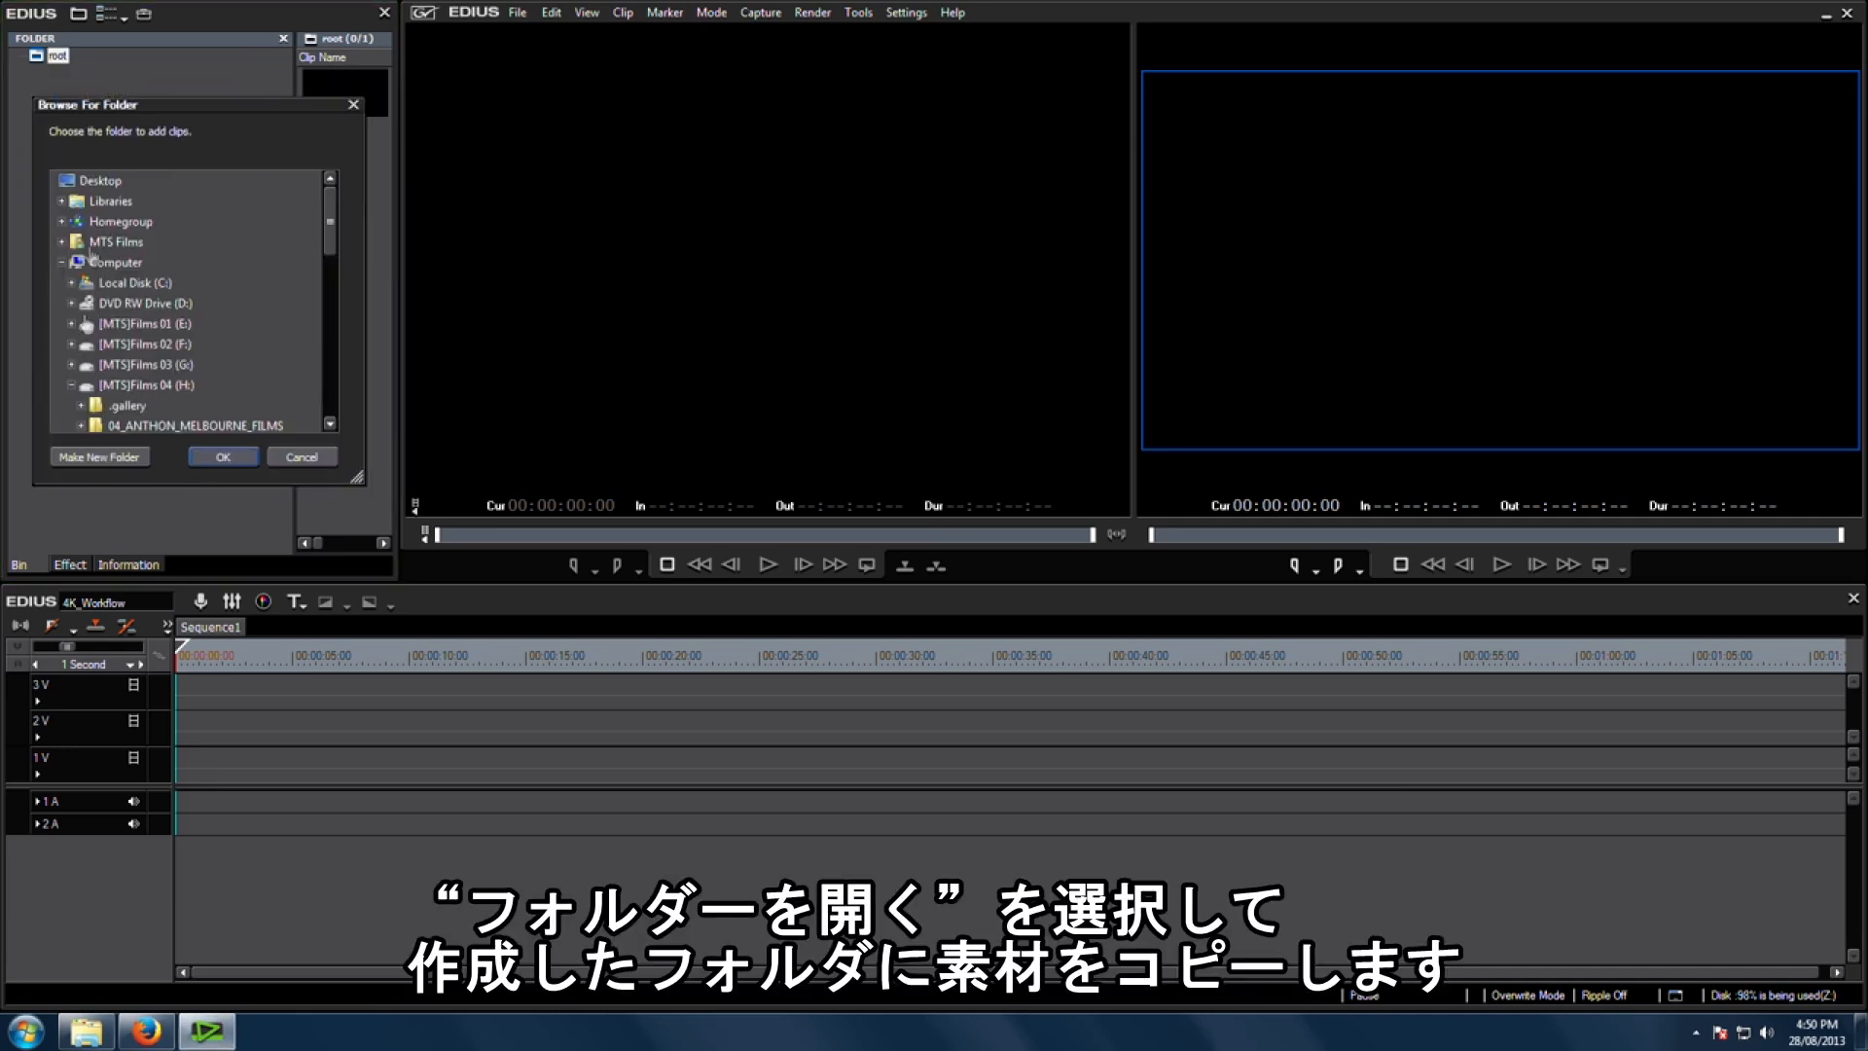
{"action": "left_click_drag", "start_coordinate": [330, 253], "coordinate": [330, 297]}
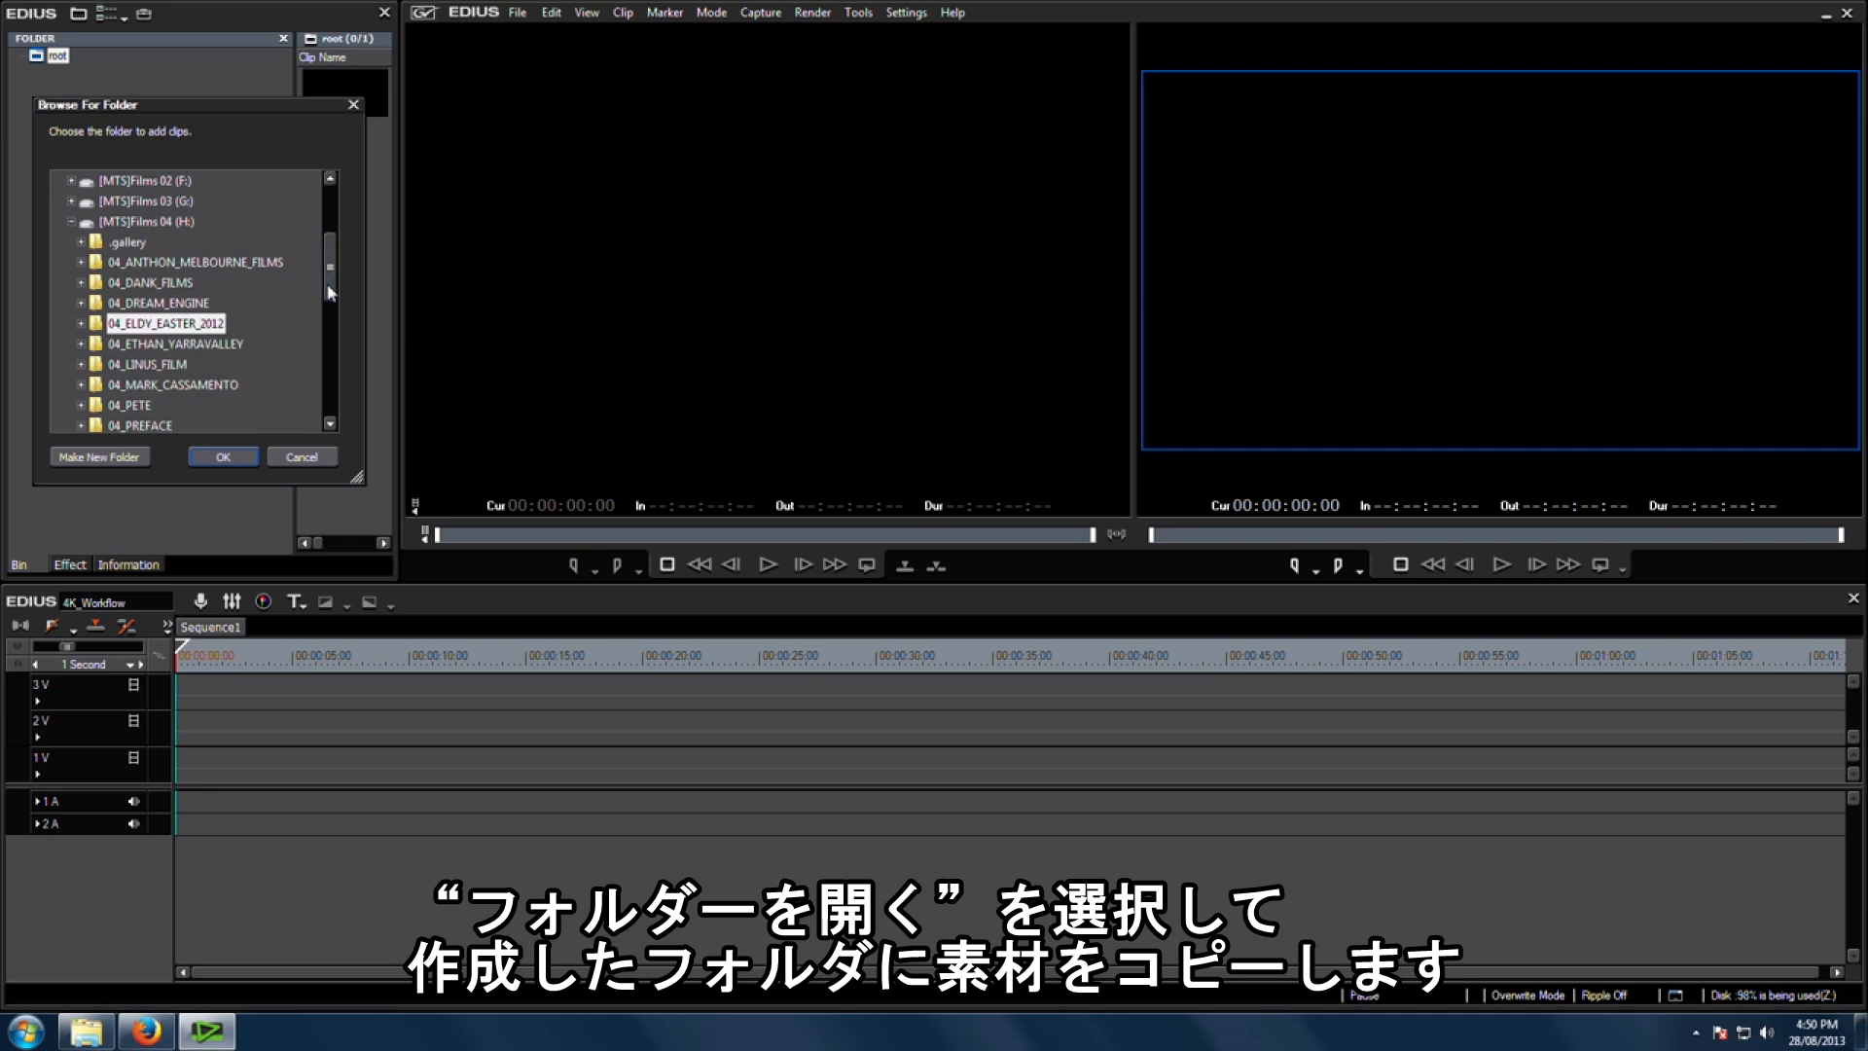
{"action": "double_click", "coordinate": [163, 327]}
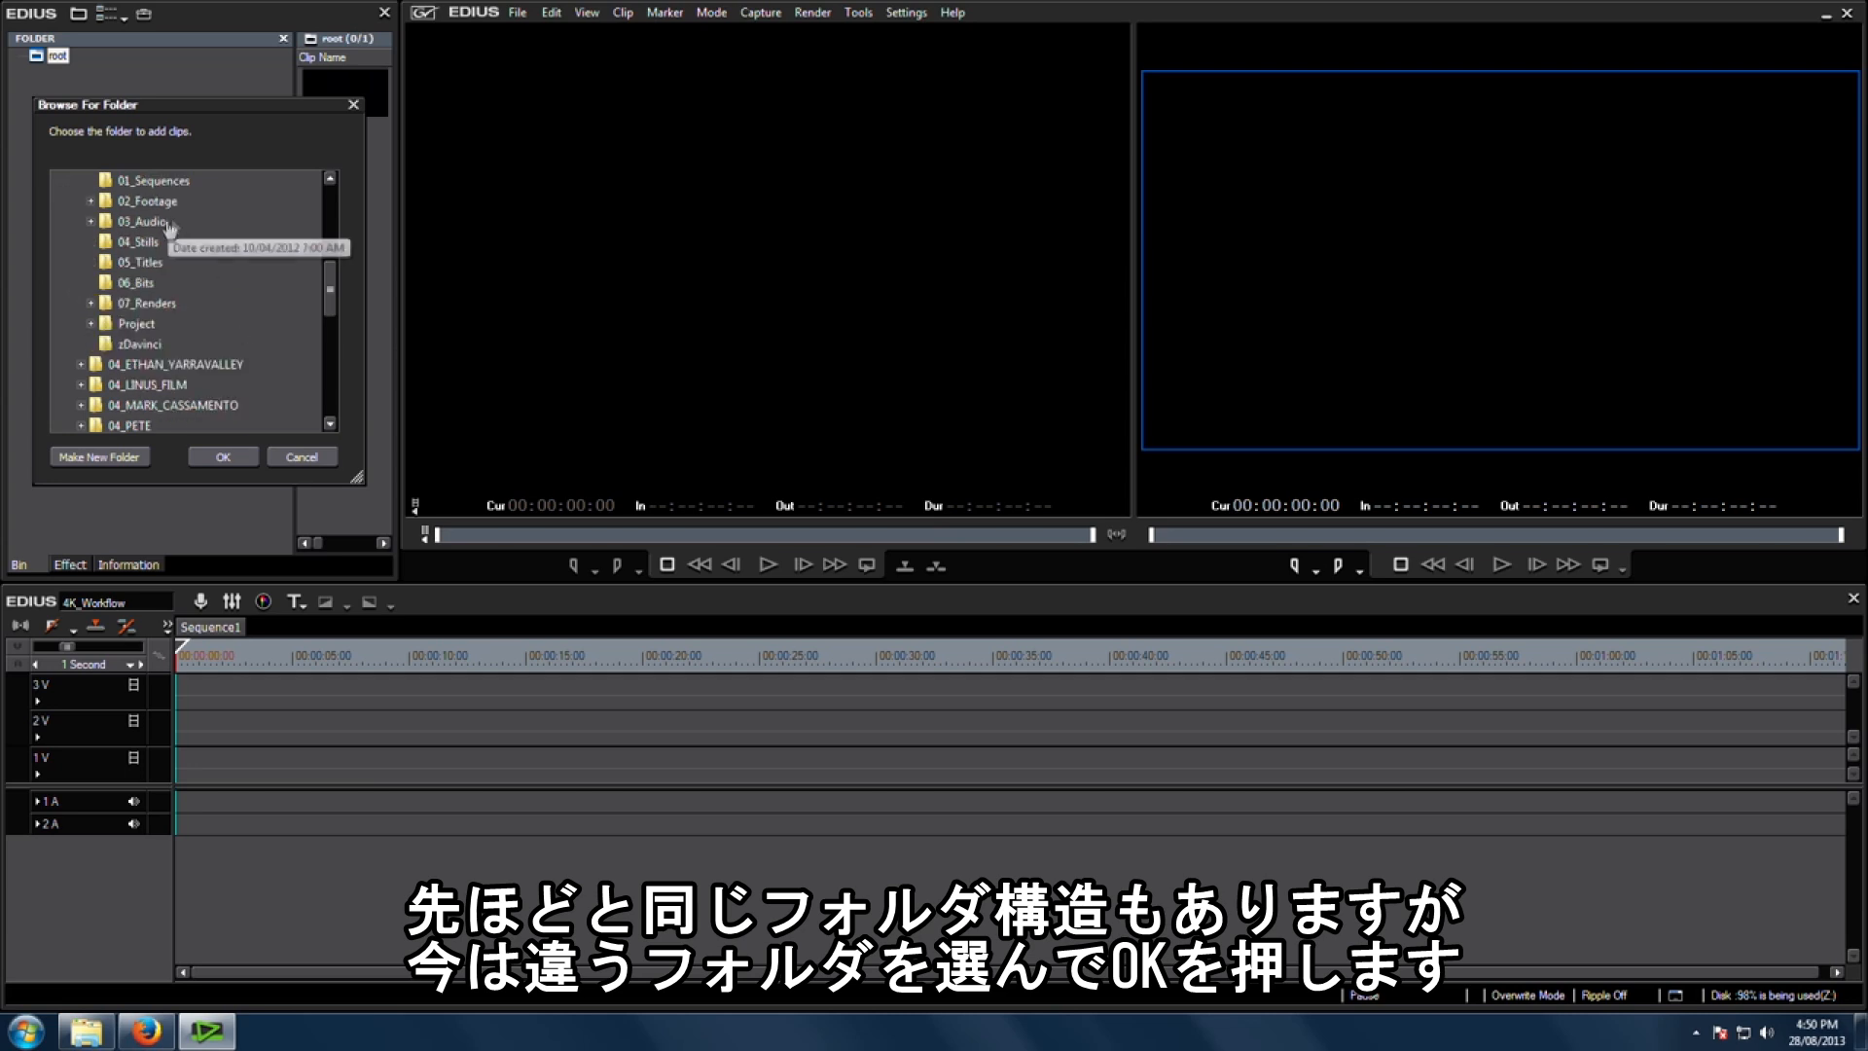
{"action": "left_click", "coordinate": [234, 459]}
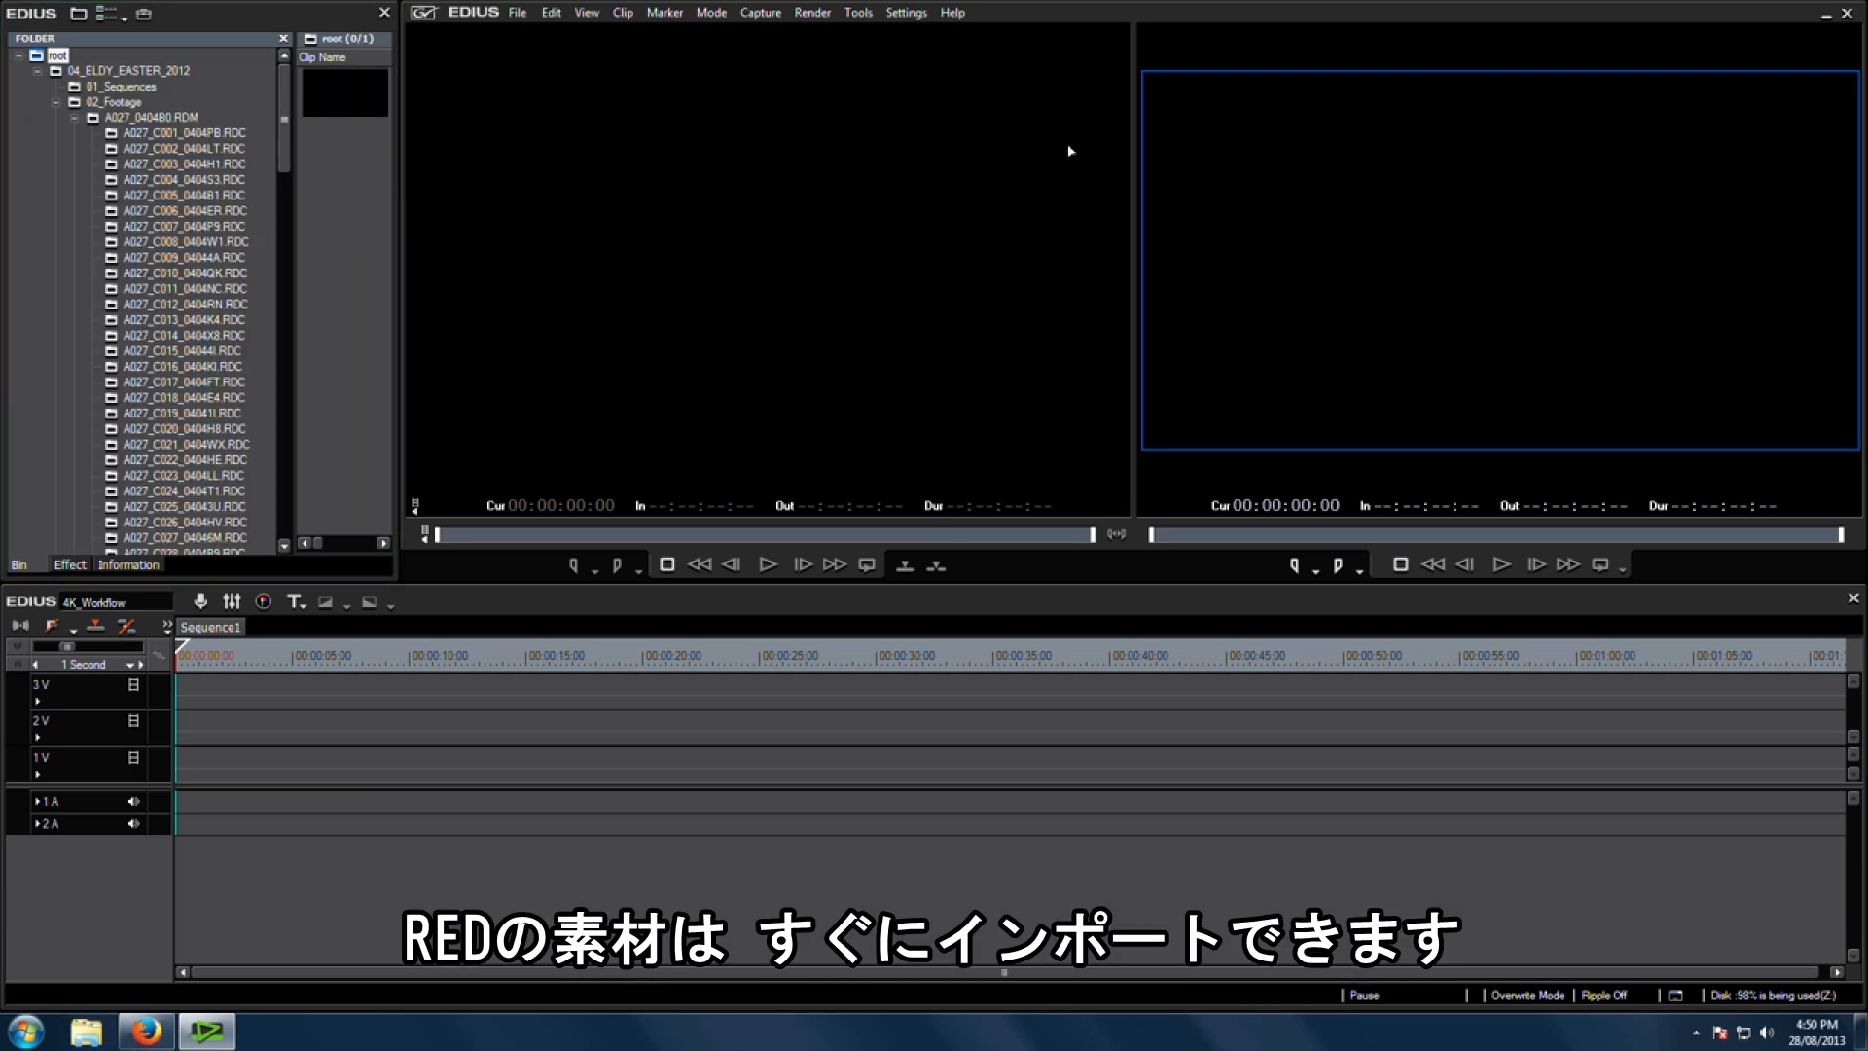
Step: Delete the SAM folder from 02_Footage in the bin folder tree
{"action": "left_click", "coordinate": [74, 117]}
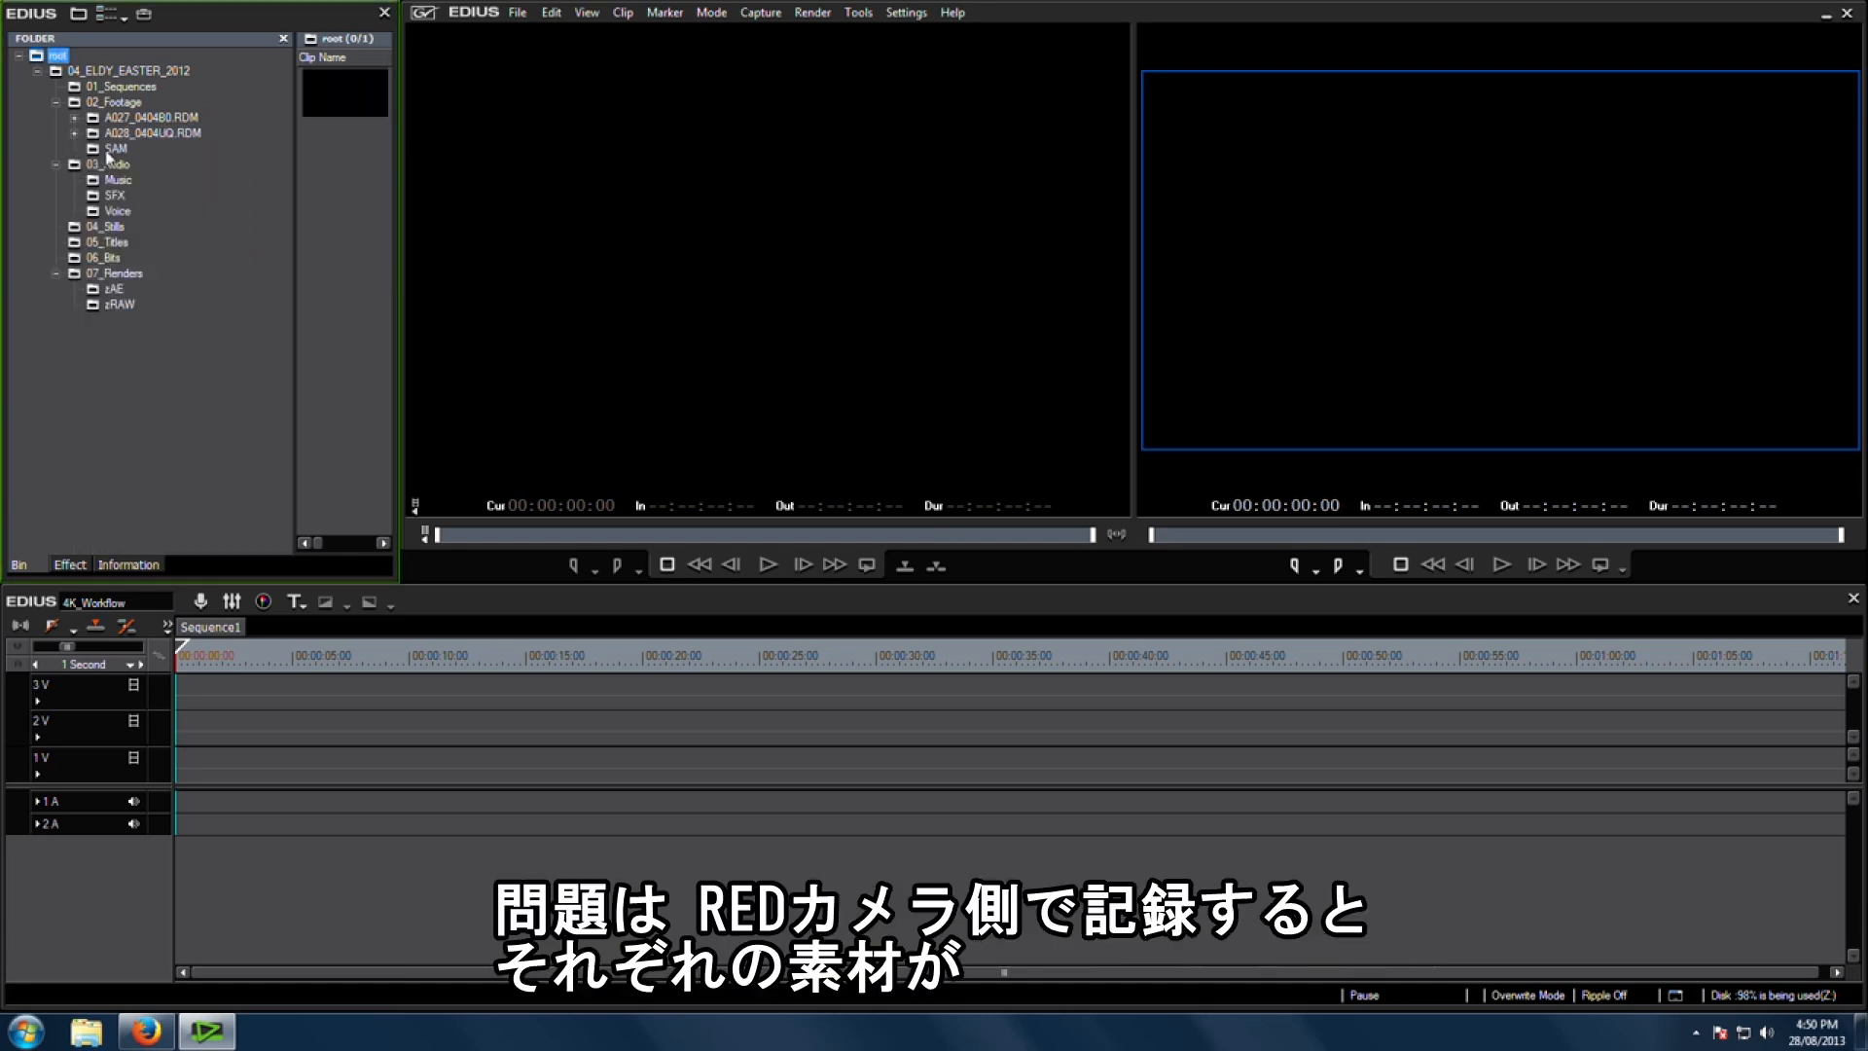
{"action": "left_click", "coordinate": [114, 149]}
{"action": "key", "text": "Delete"}
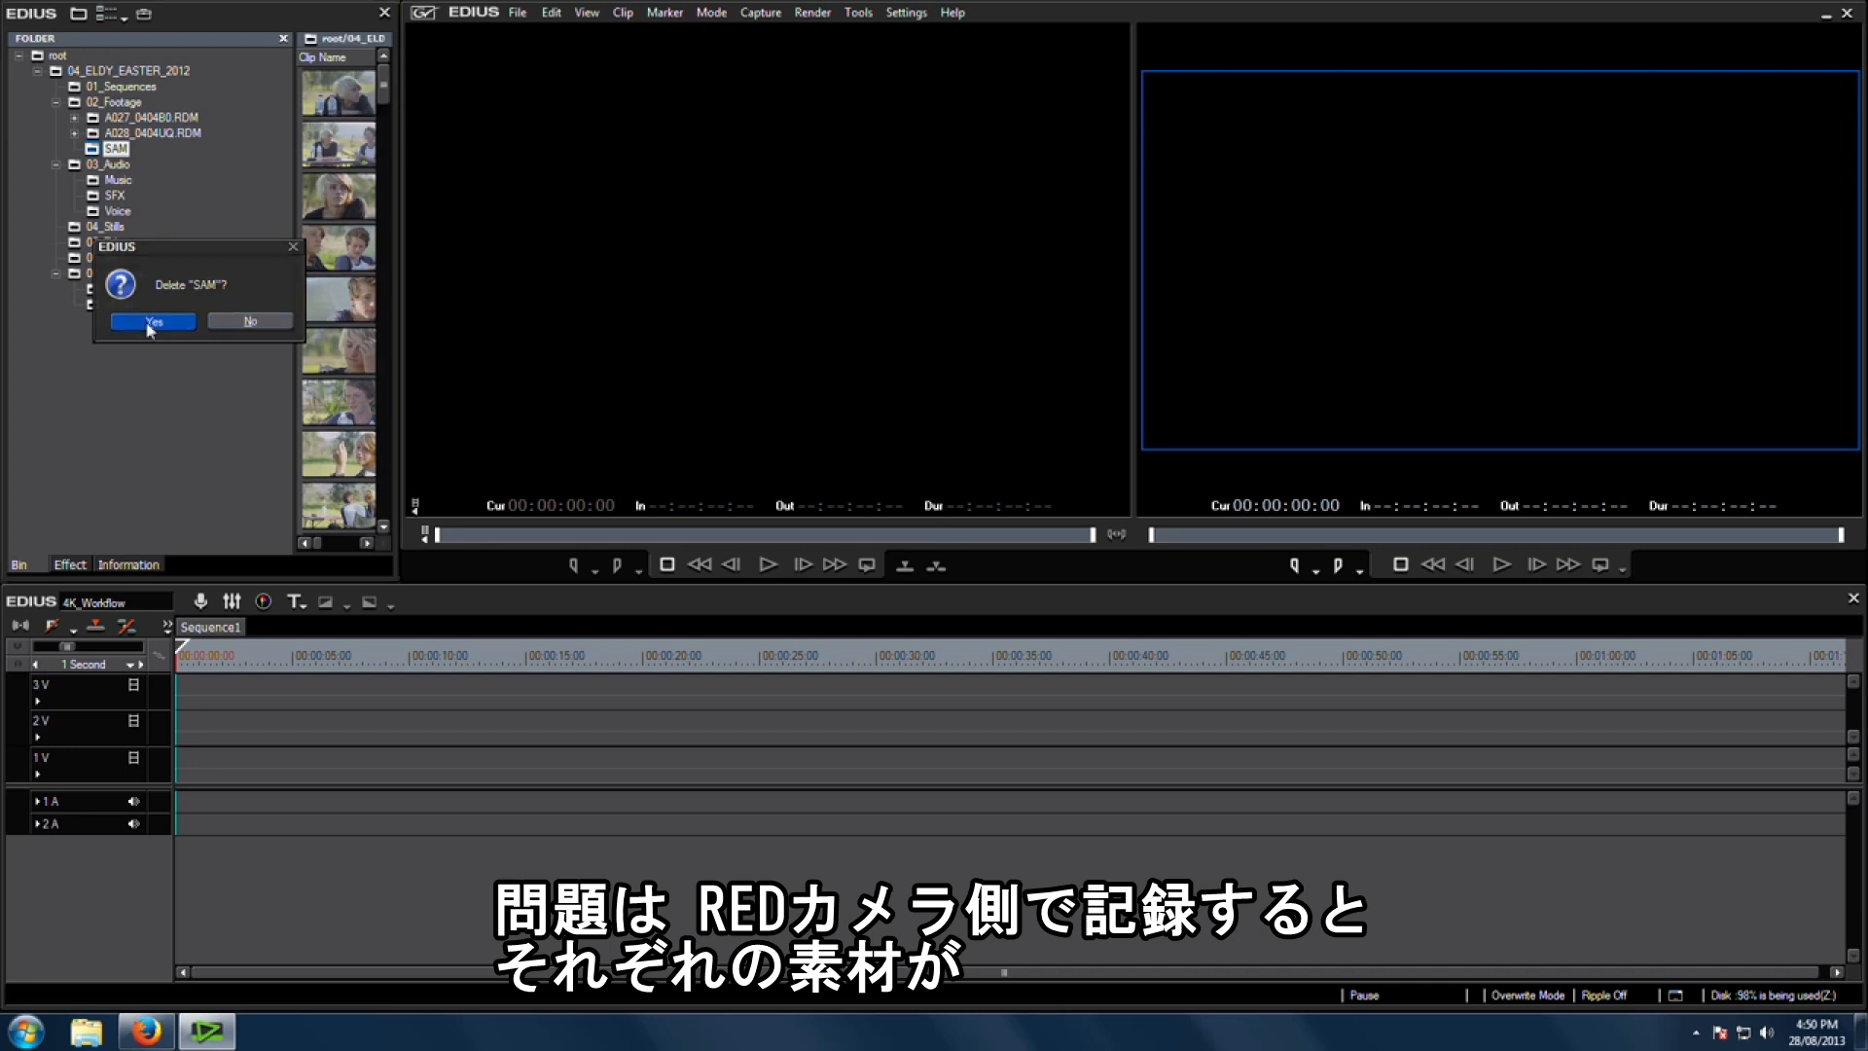
{"action": "left_click", "coordinate": [152, 322]}
Step: Browse the clip subfolders inside A028_0404UQ.RDM in the bin folder tree
{"action": "left_click", "coordinate": [134, 134]}
{"action": "left_click", "coordinate": [74, 132]}
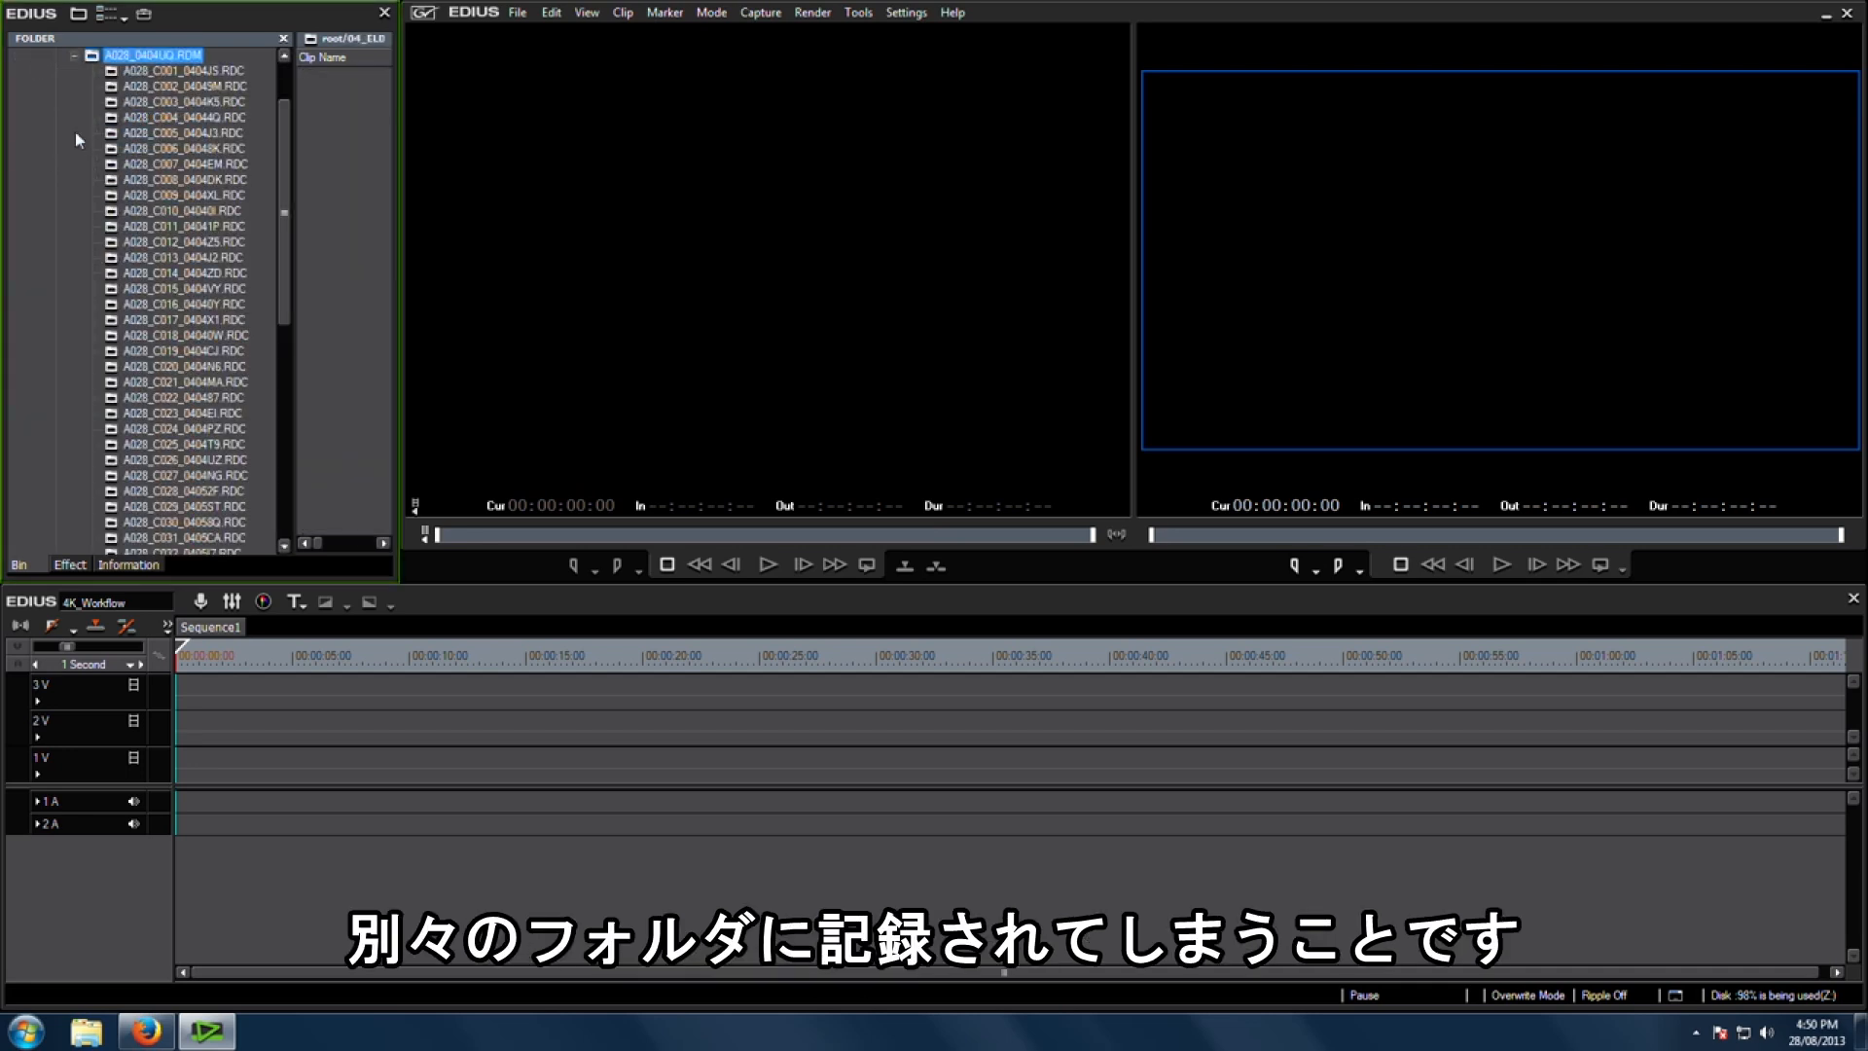
{"action": "left_click", "coordinate": [192, 199]}
{"action": "left_click", "coordinate": [207, 230]}
{"action": "left_click", "coordinate": [208, 335]}
{"action": "left_click", "coordinate": [184, 387]}
{"action": "scroll", "coordinate": [183, 292], "scroll_direction": "up", "scroll_amount": 2}
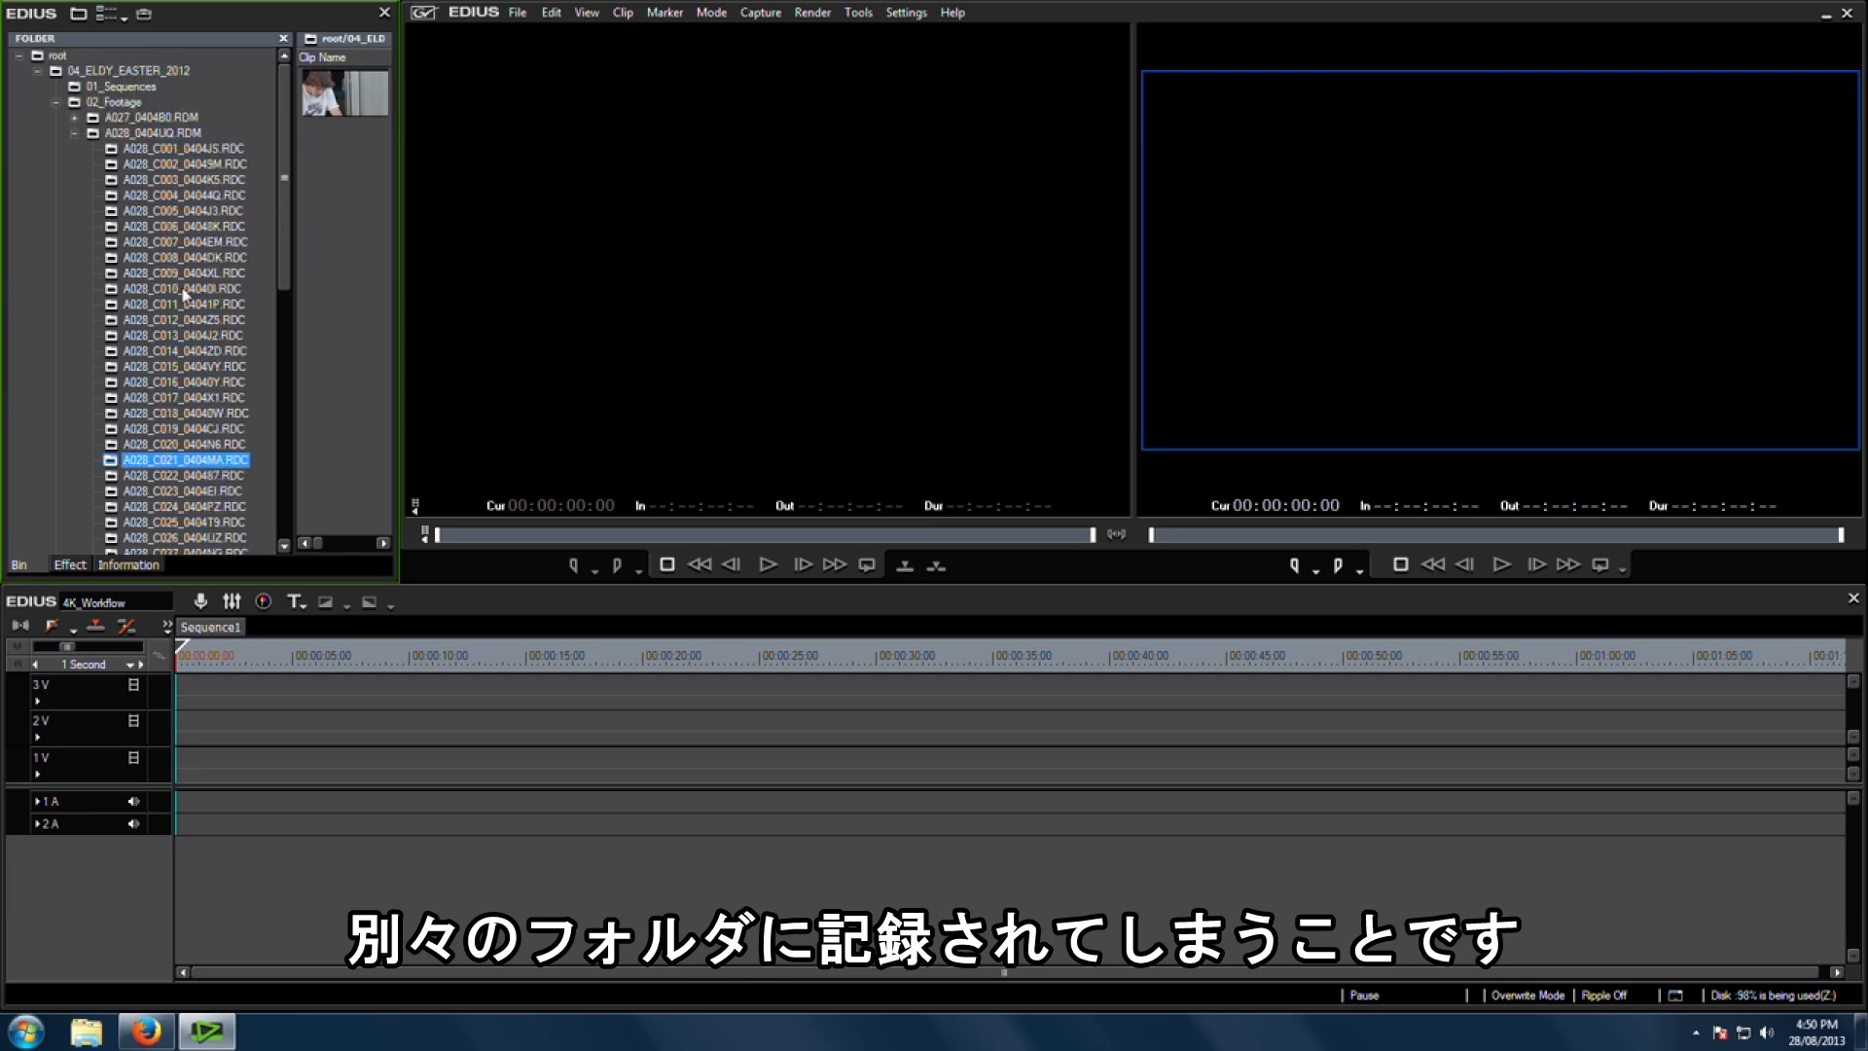
{"action": "left_click", "coordinate": [187, 229]}
{"action": "left_click", "coordinate": [187, 196]}
{"action": "left_click", "coordinate": [173, 163]}
{"action": "left_click", "coordinate": [175, 148]}
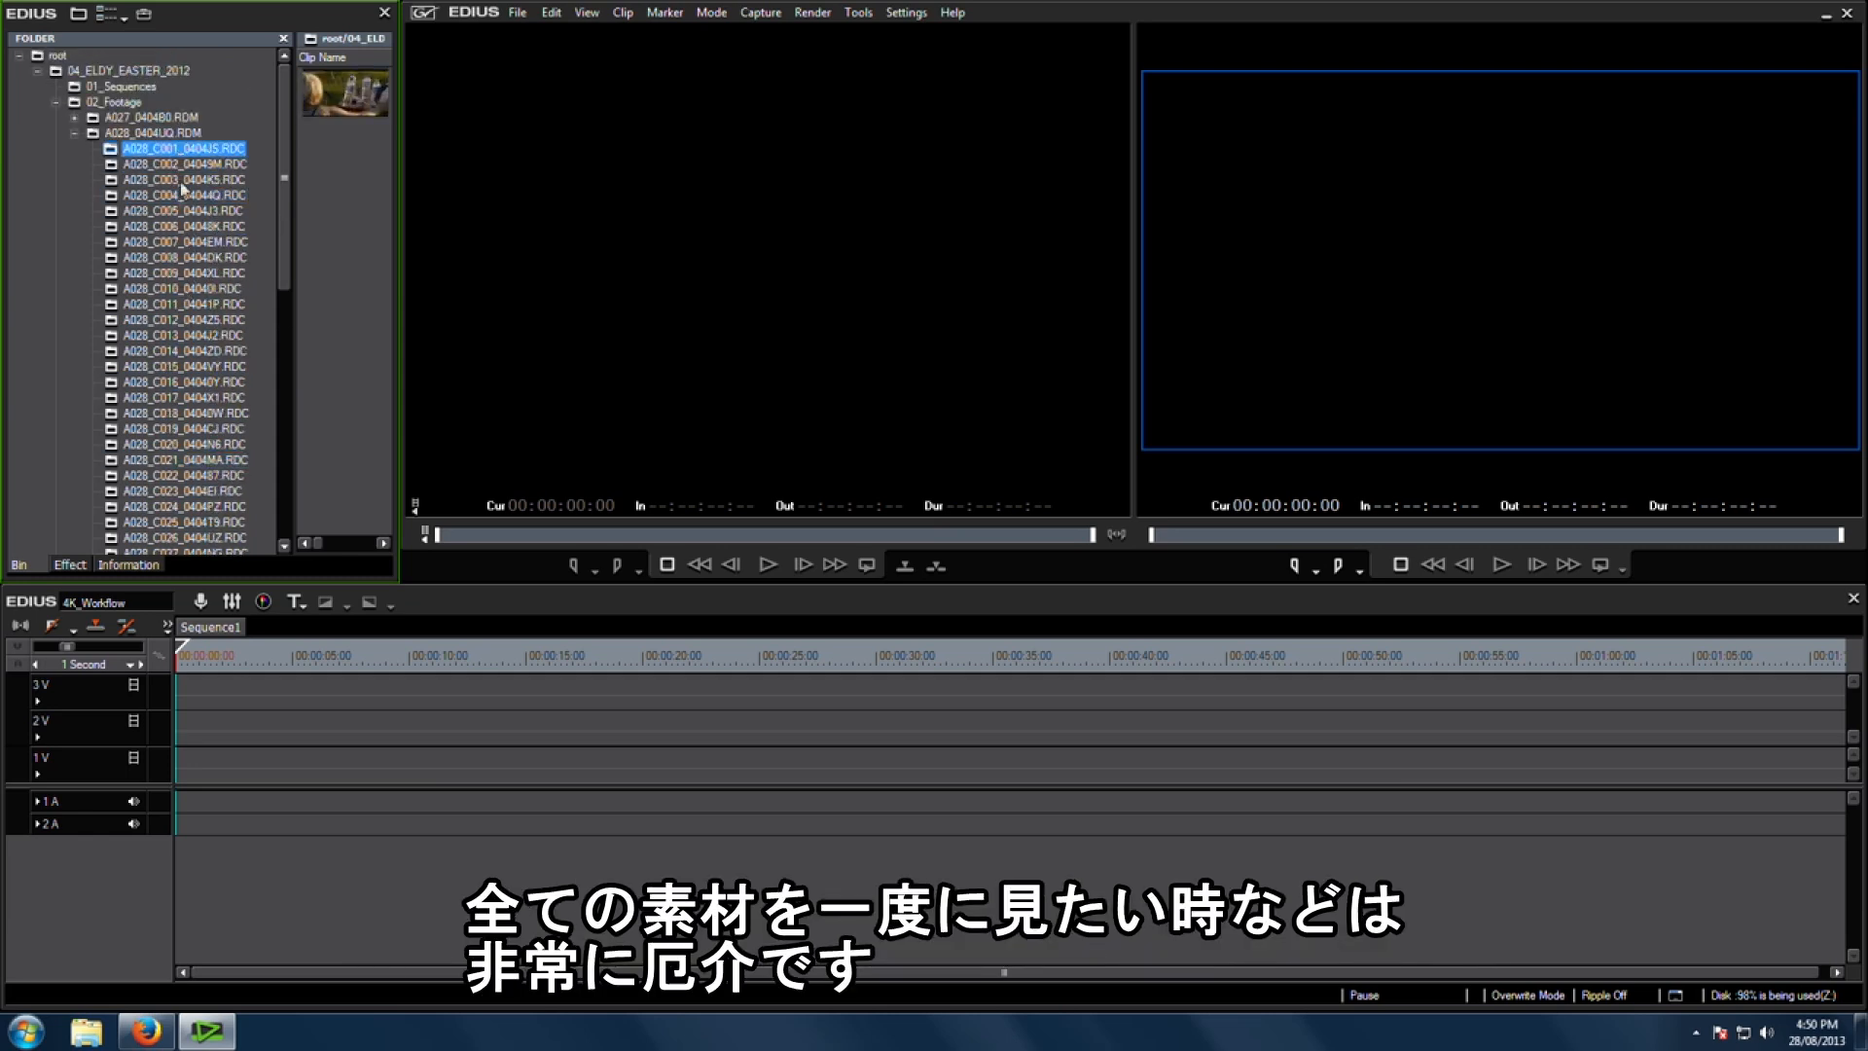
{"action": "left_click", "coordinate": [183, 194]}
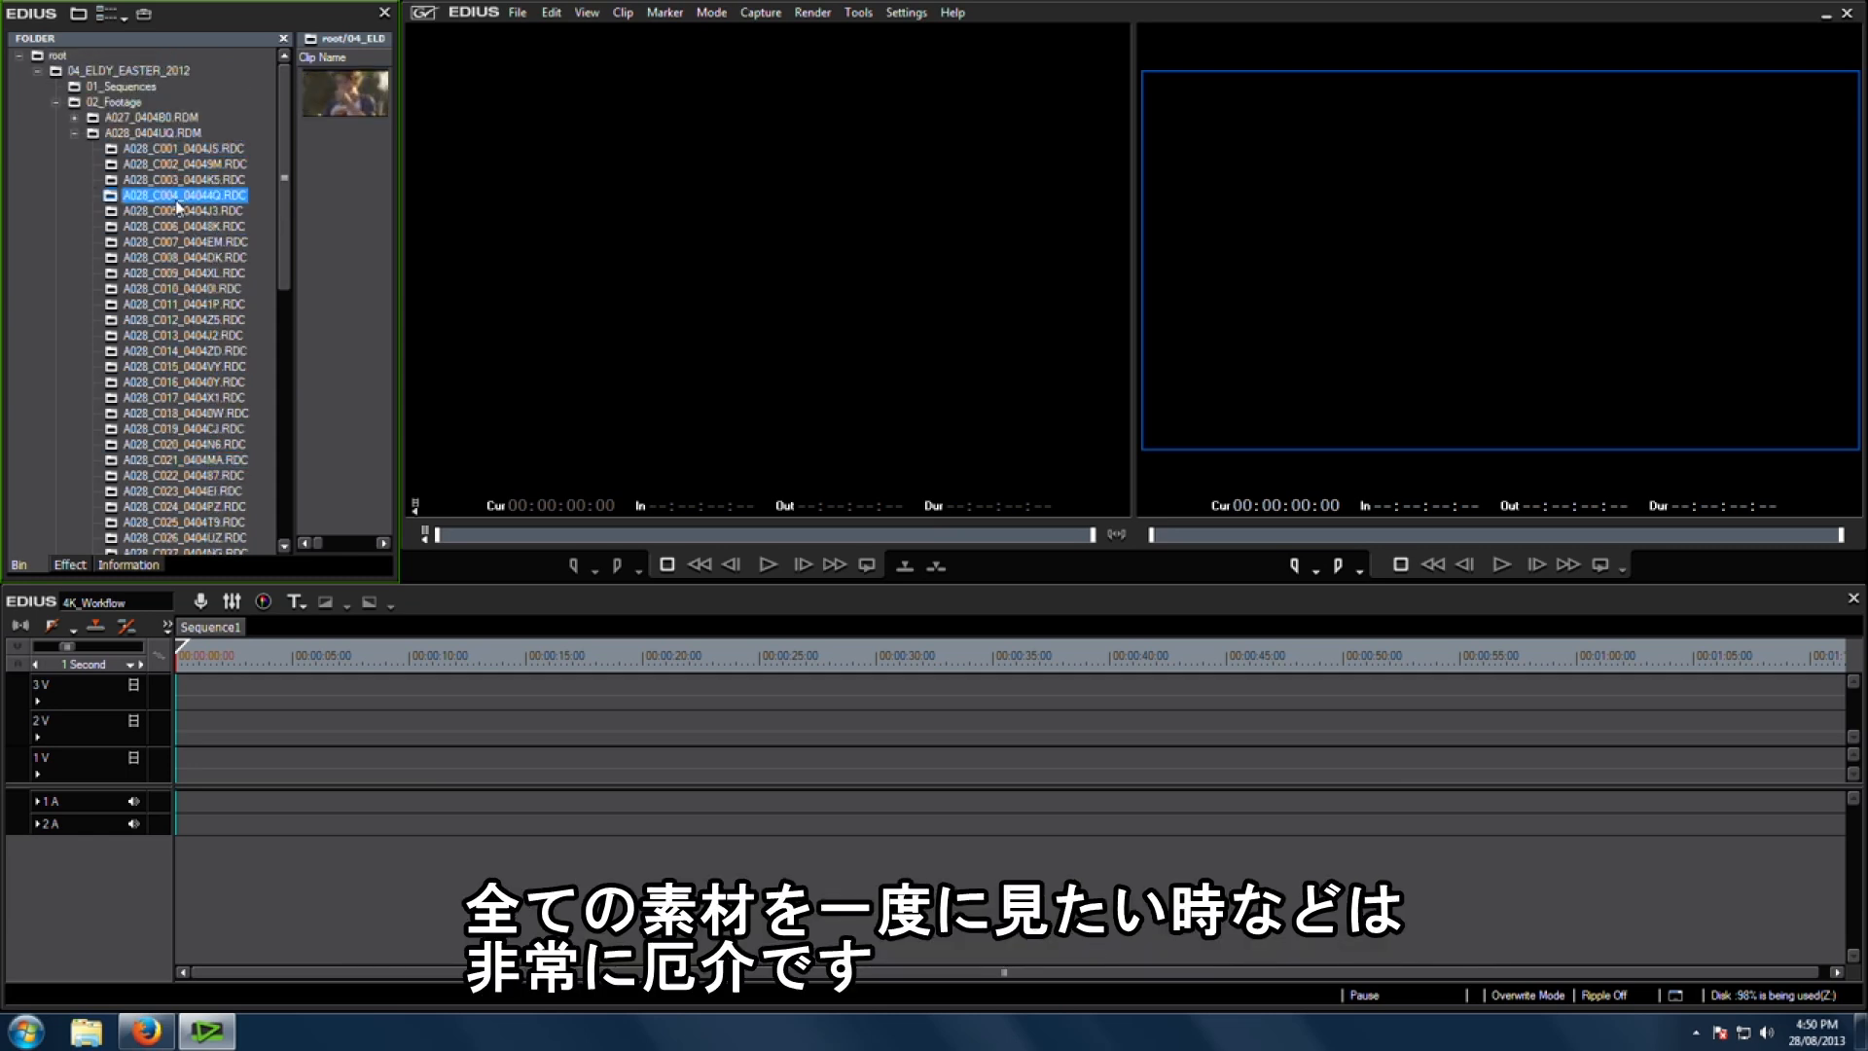
{"action": "left_click", "coordinate": [75, 133]}
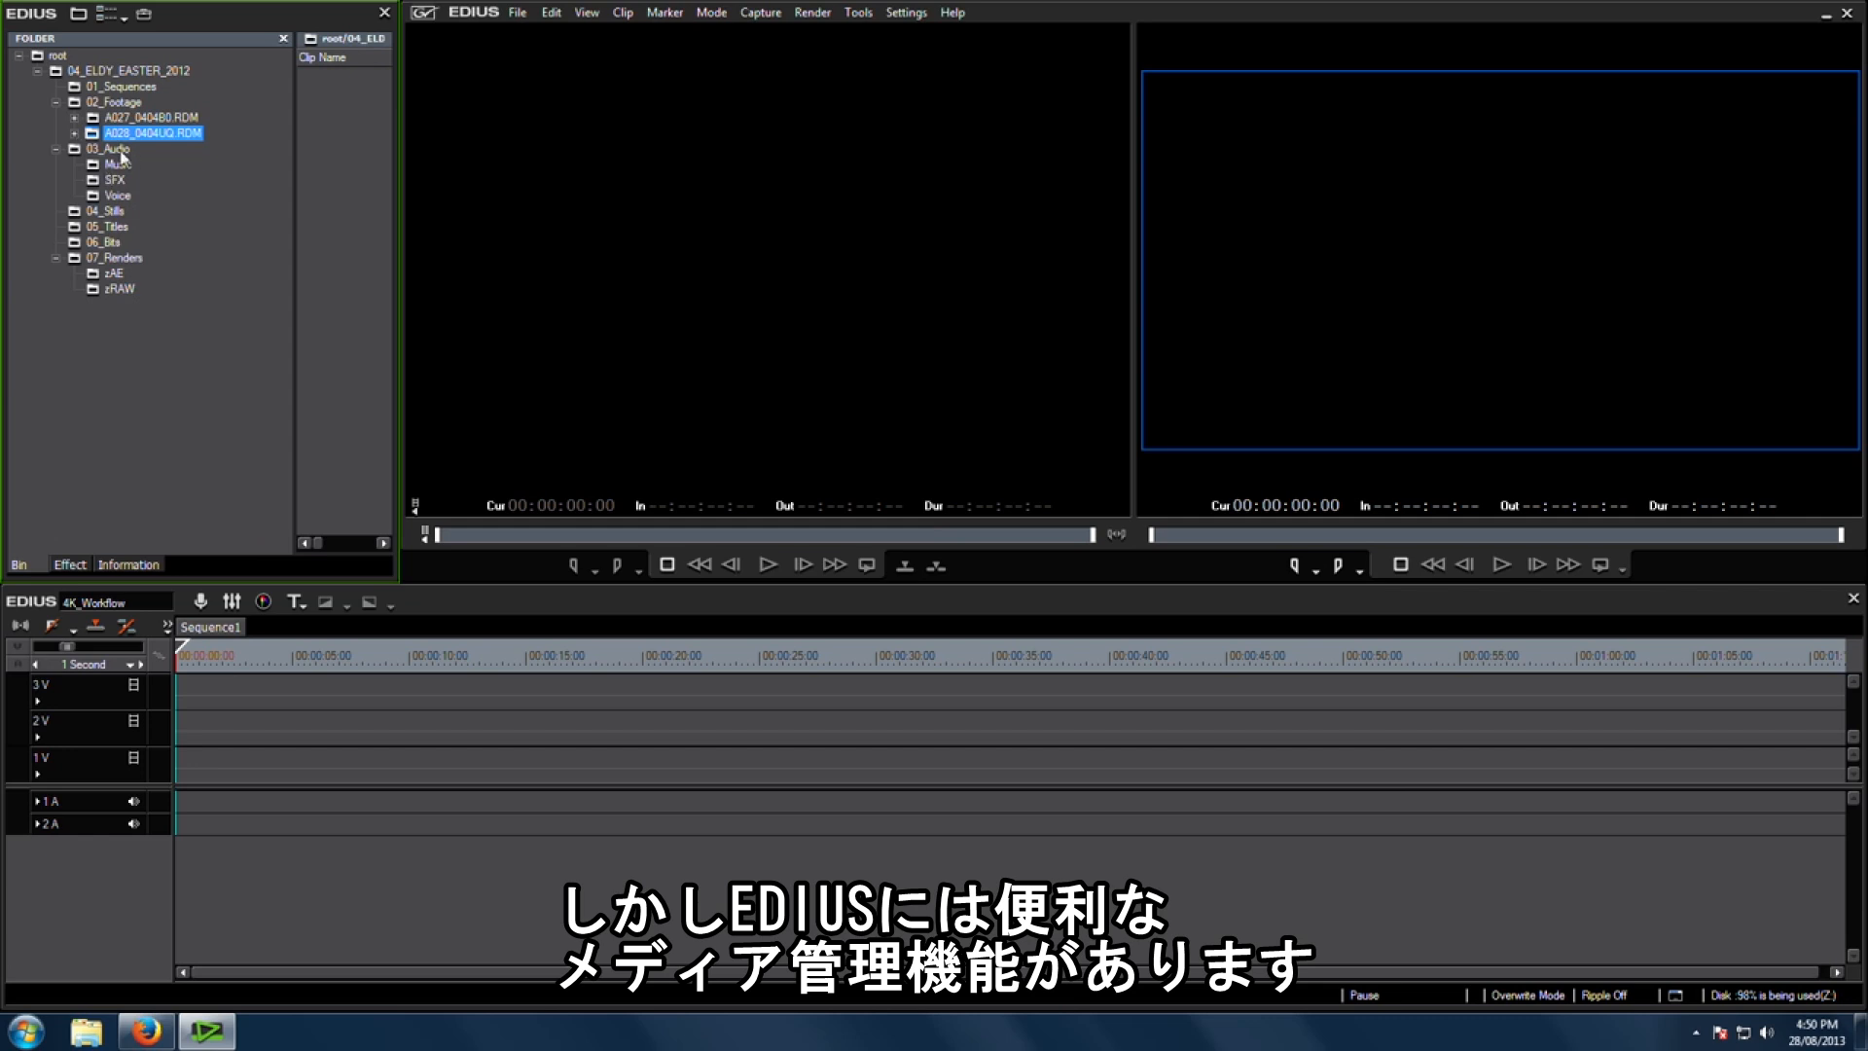
Step: Search the 02_Footage folder for clips with Clip Type Video
{"action": "left_click", "coordinate": [112, 102]}
{"action": "left_click_drag", "start_coordinate": [297, 135], "coordinate": [251, 146]}
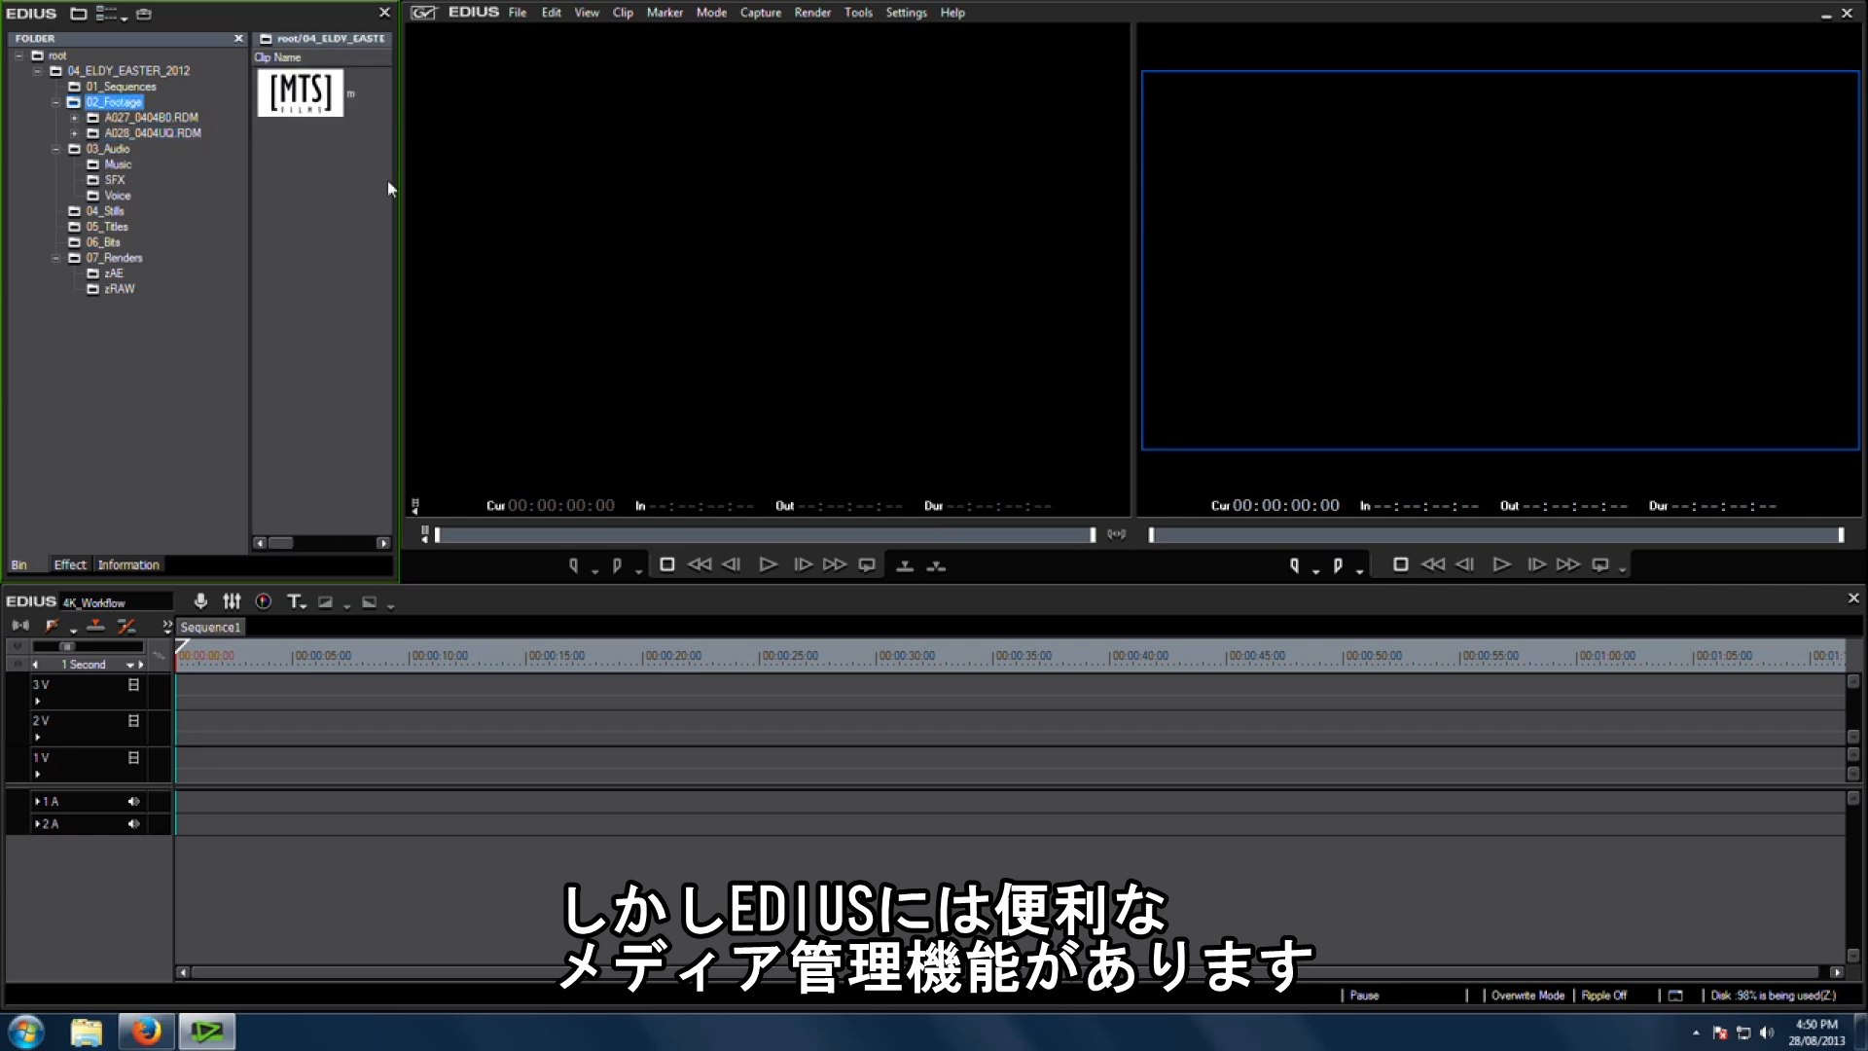
{"action": "left_click", "coordinate": [99, 107]}
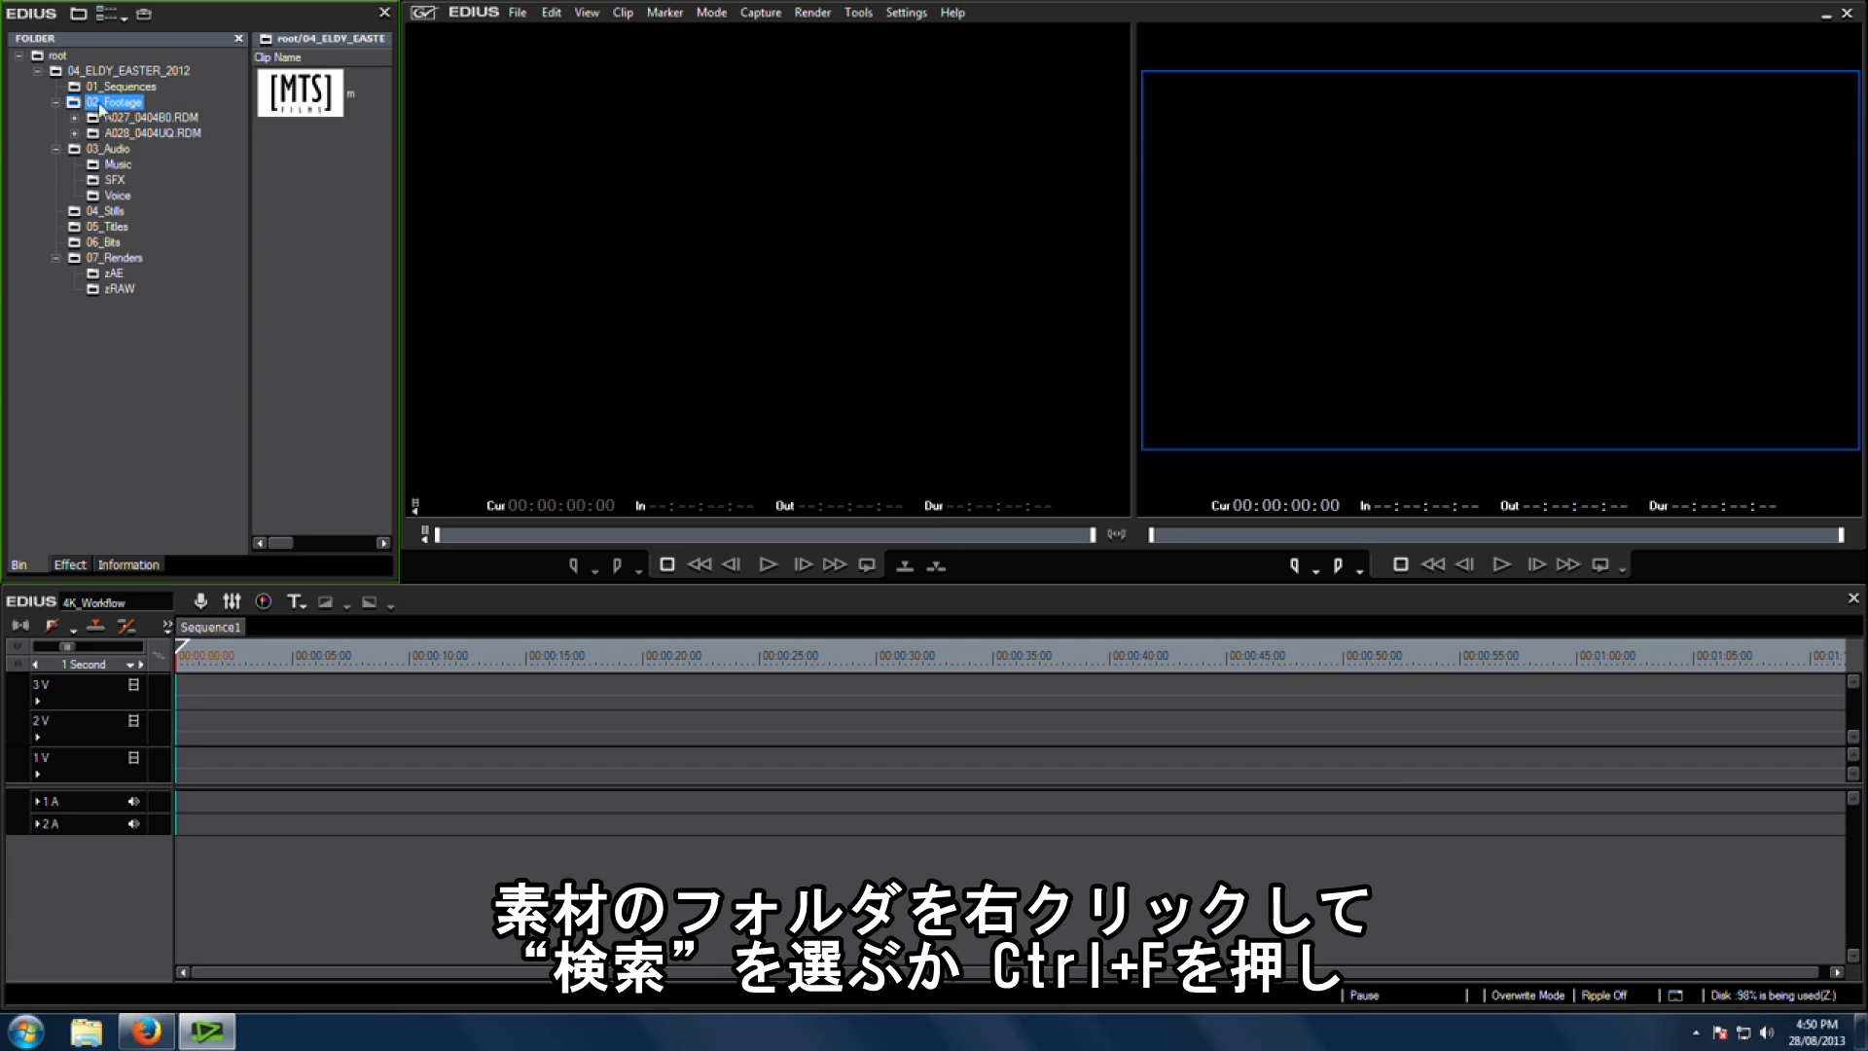
{"action": "right_click", "coordinate": [115, 110]}
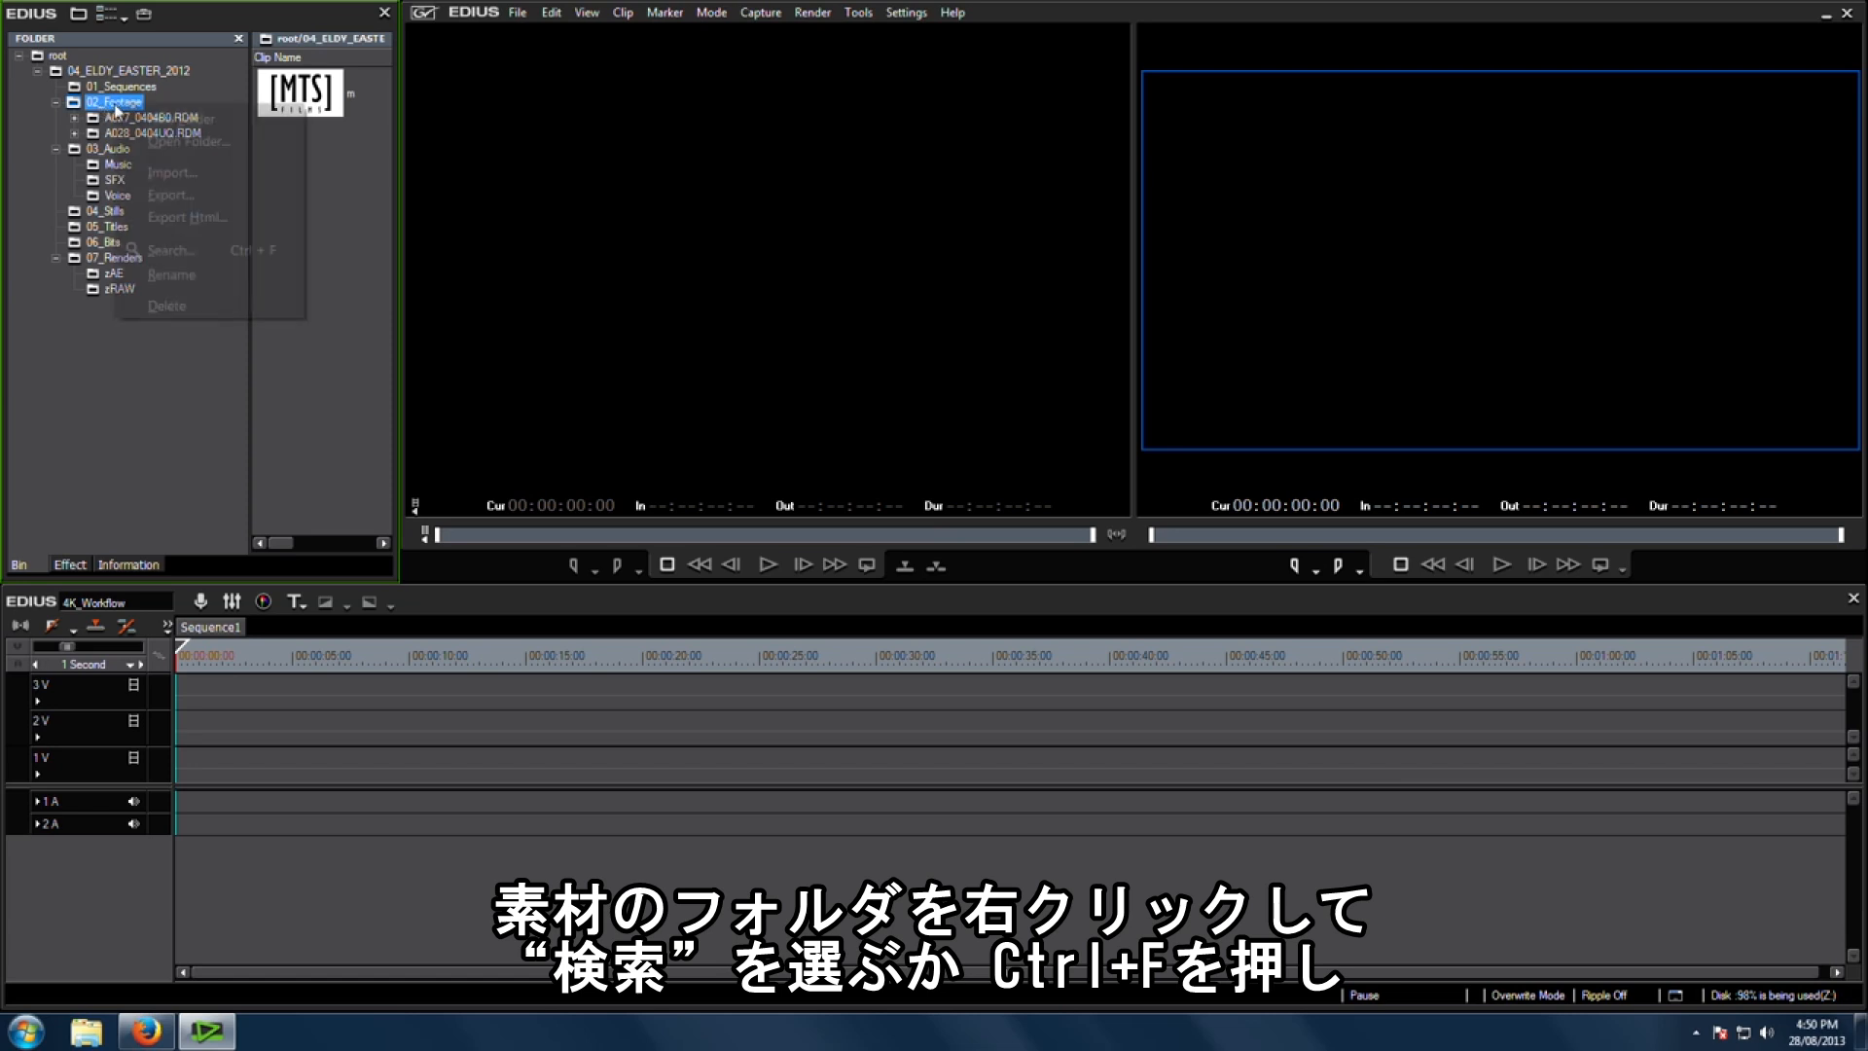
{"action": "left_click", "coordinate": [214, 255]}
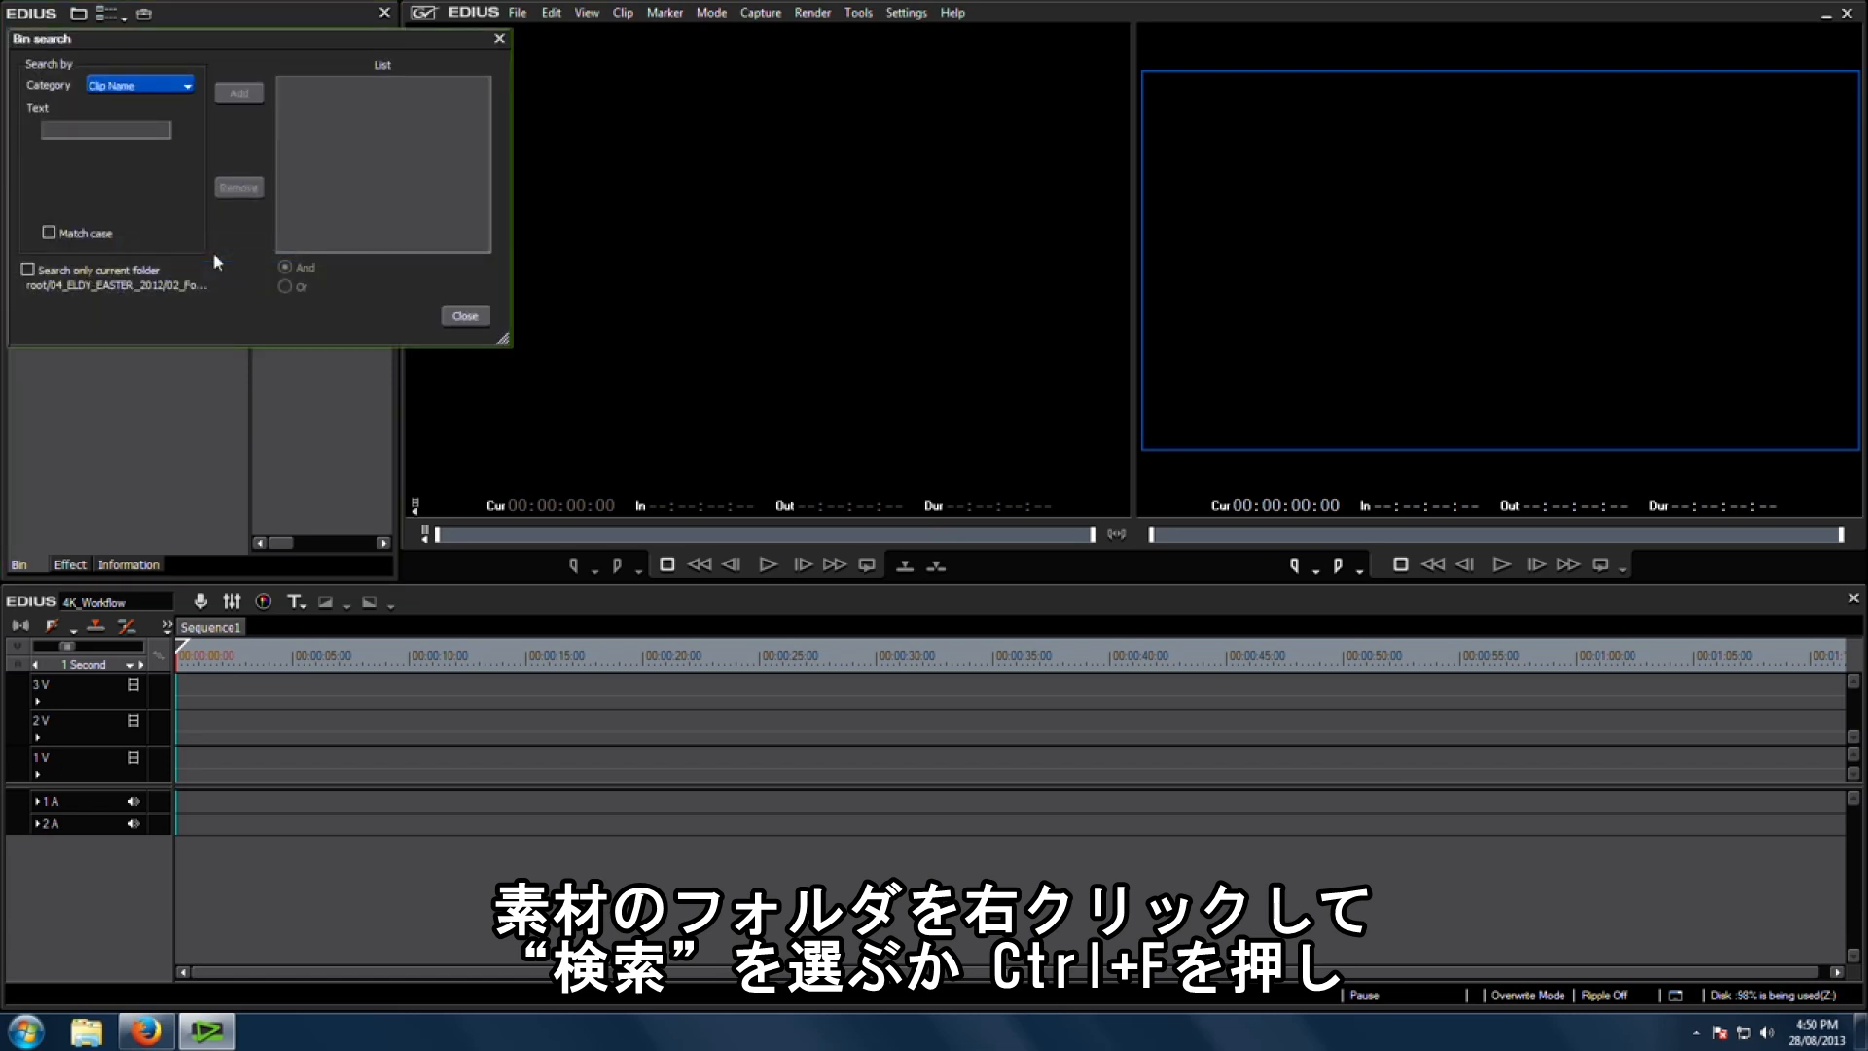
{"action": "left_click", "coordinate": [165, 88]}
{"action": "left_click", "coordinate": [154, 137]}
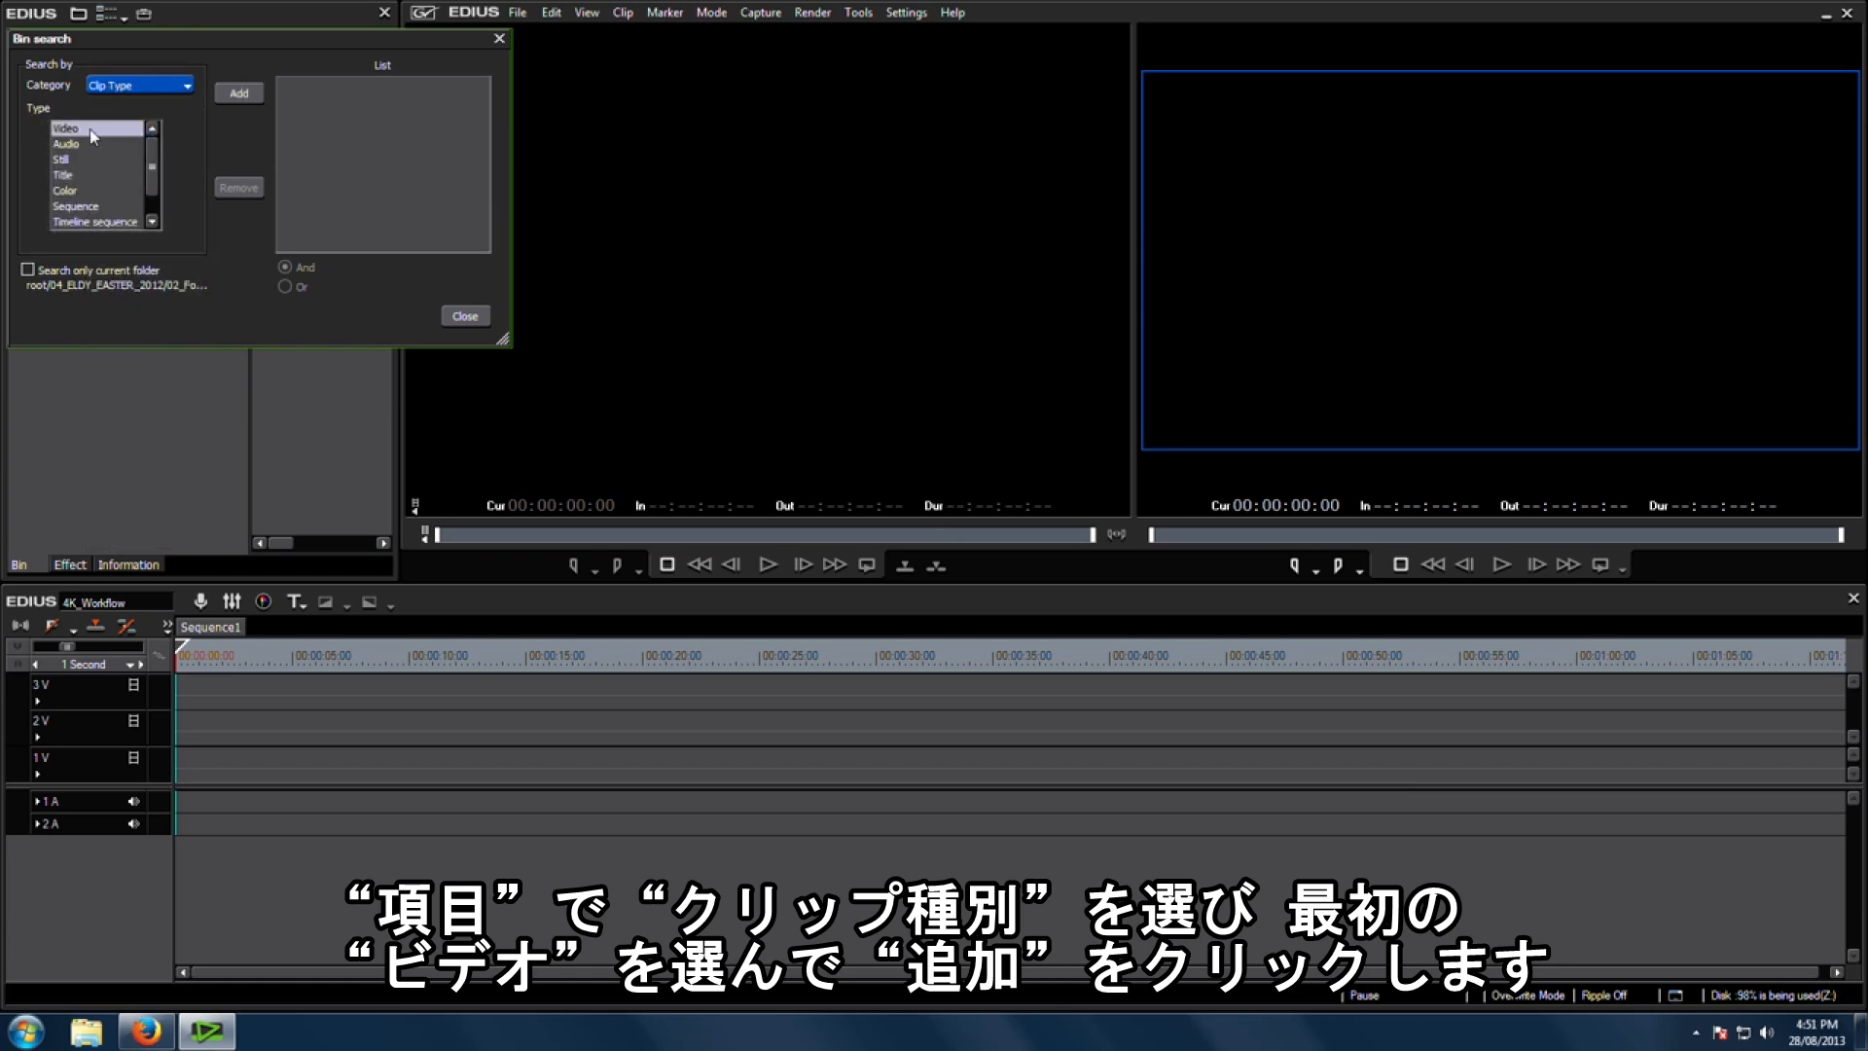
{"action": "left_click", "coordinate": [239, 93]}
{"action": "left_click", "coordinate": [465, 315]}
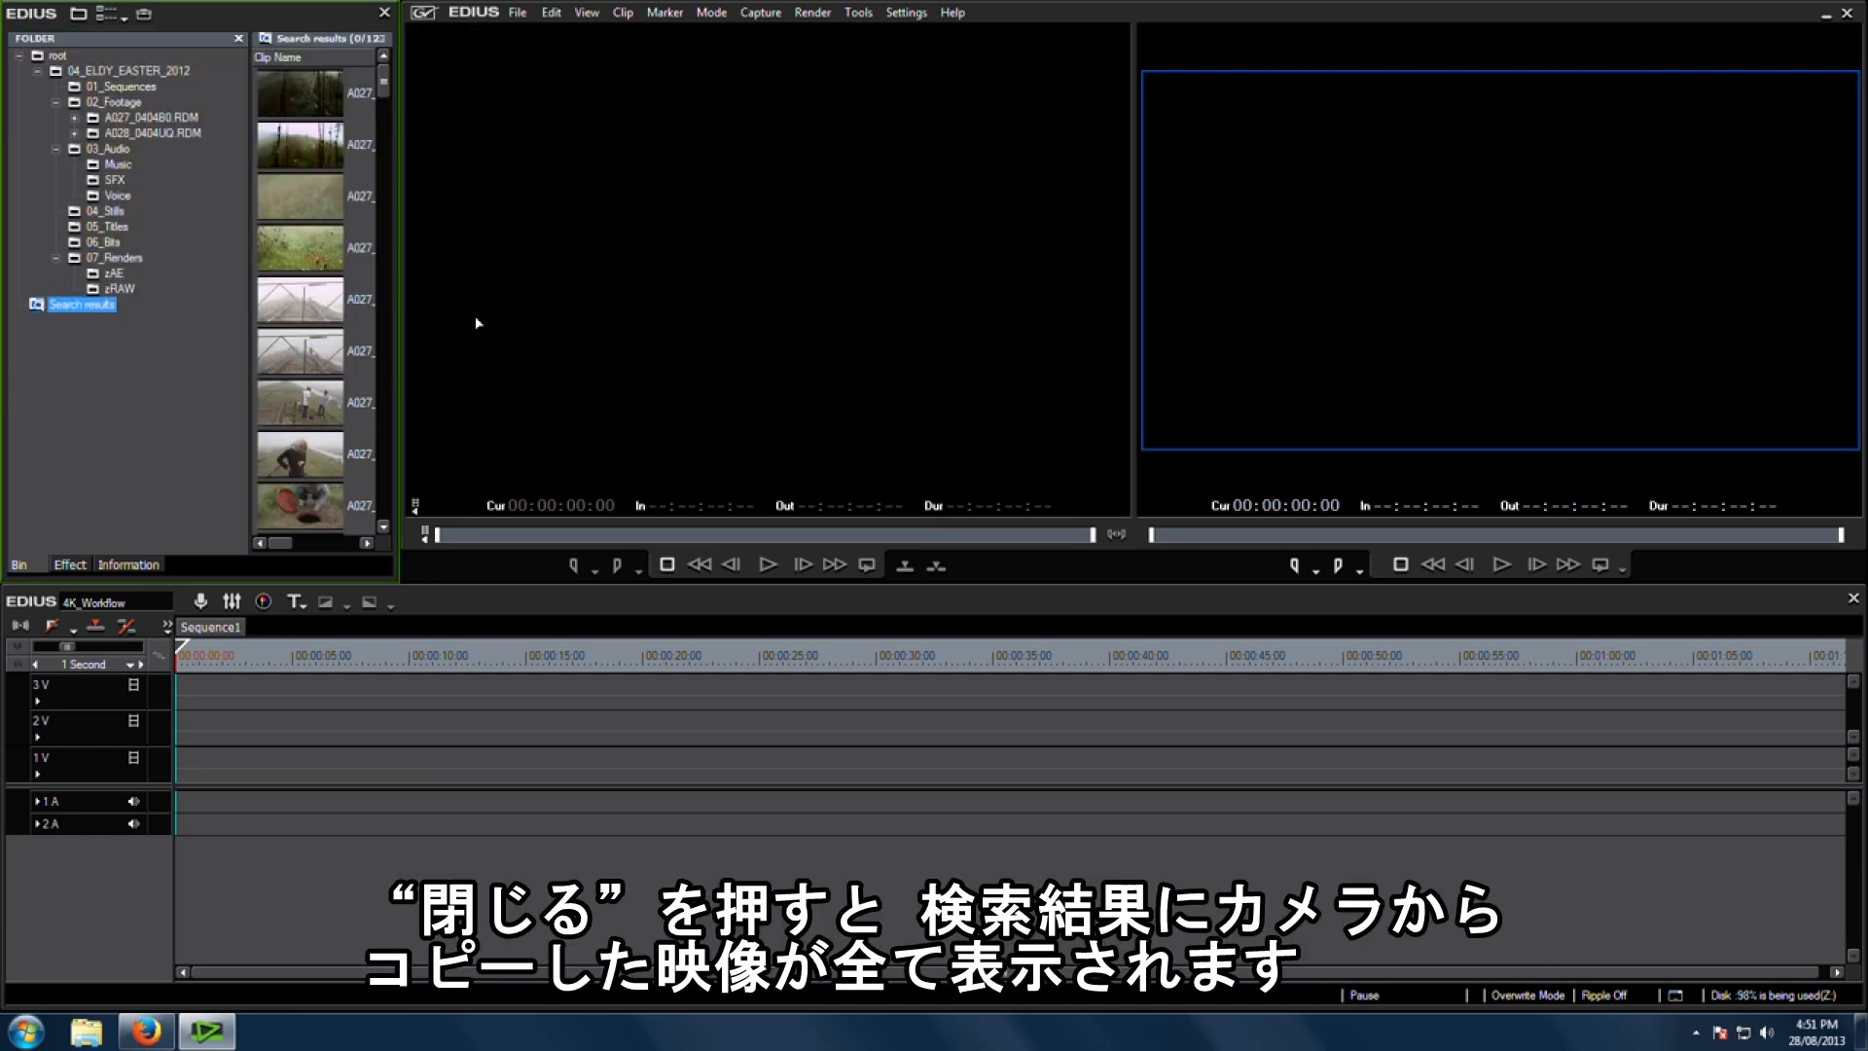
{"action": "left_click_drag", "start_coordinate": [385, 86], "coordinate": [607, 214]}
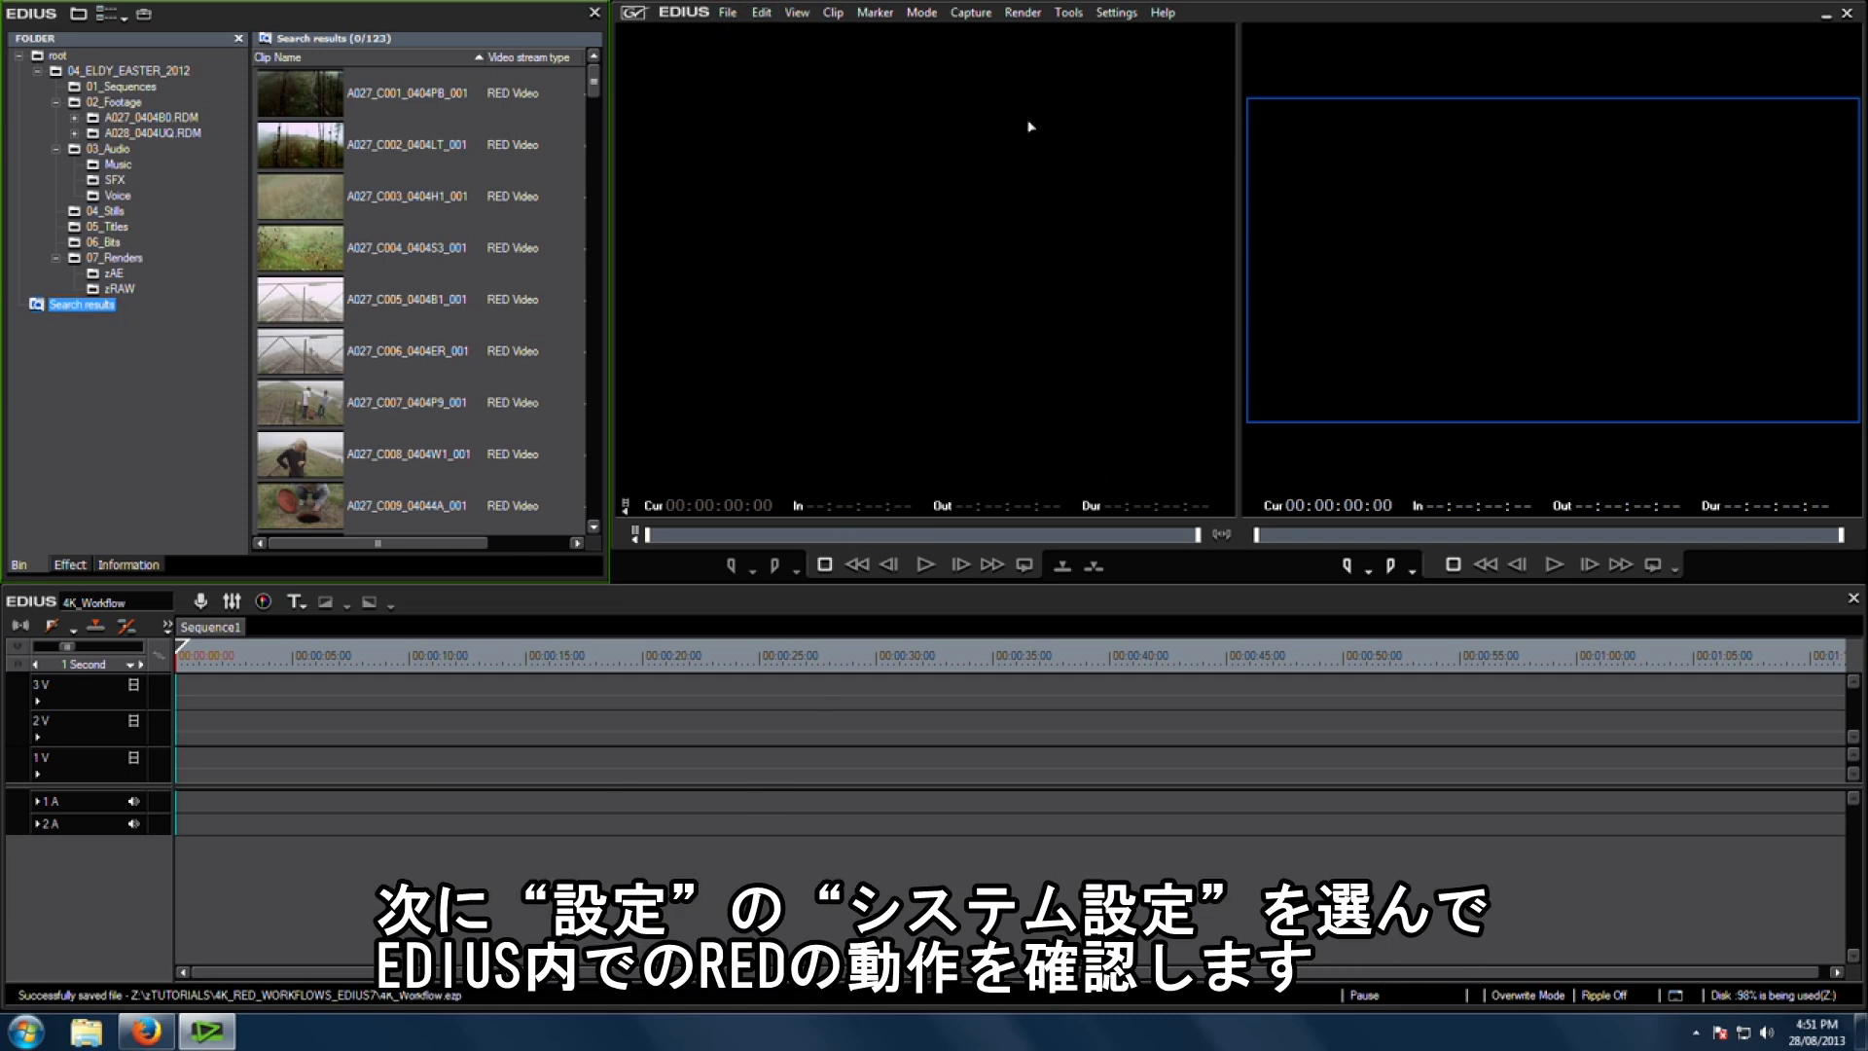
Step: Set the RED Preview Quality to 1/8 under Importer/Exporter in the system settings
{"action": "left_click", "coordinate": [1116, 12]}
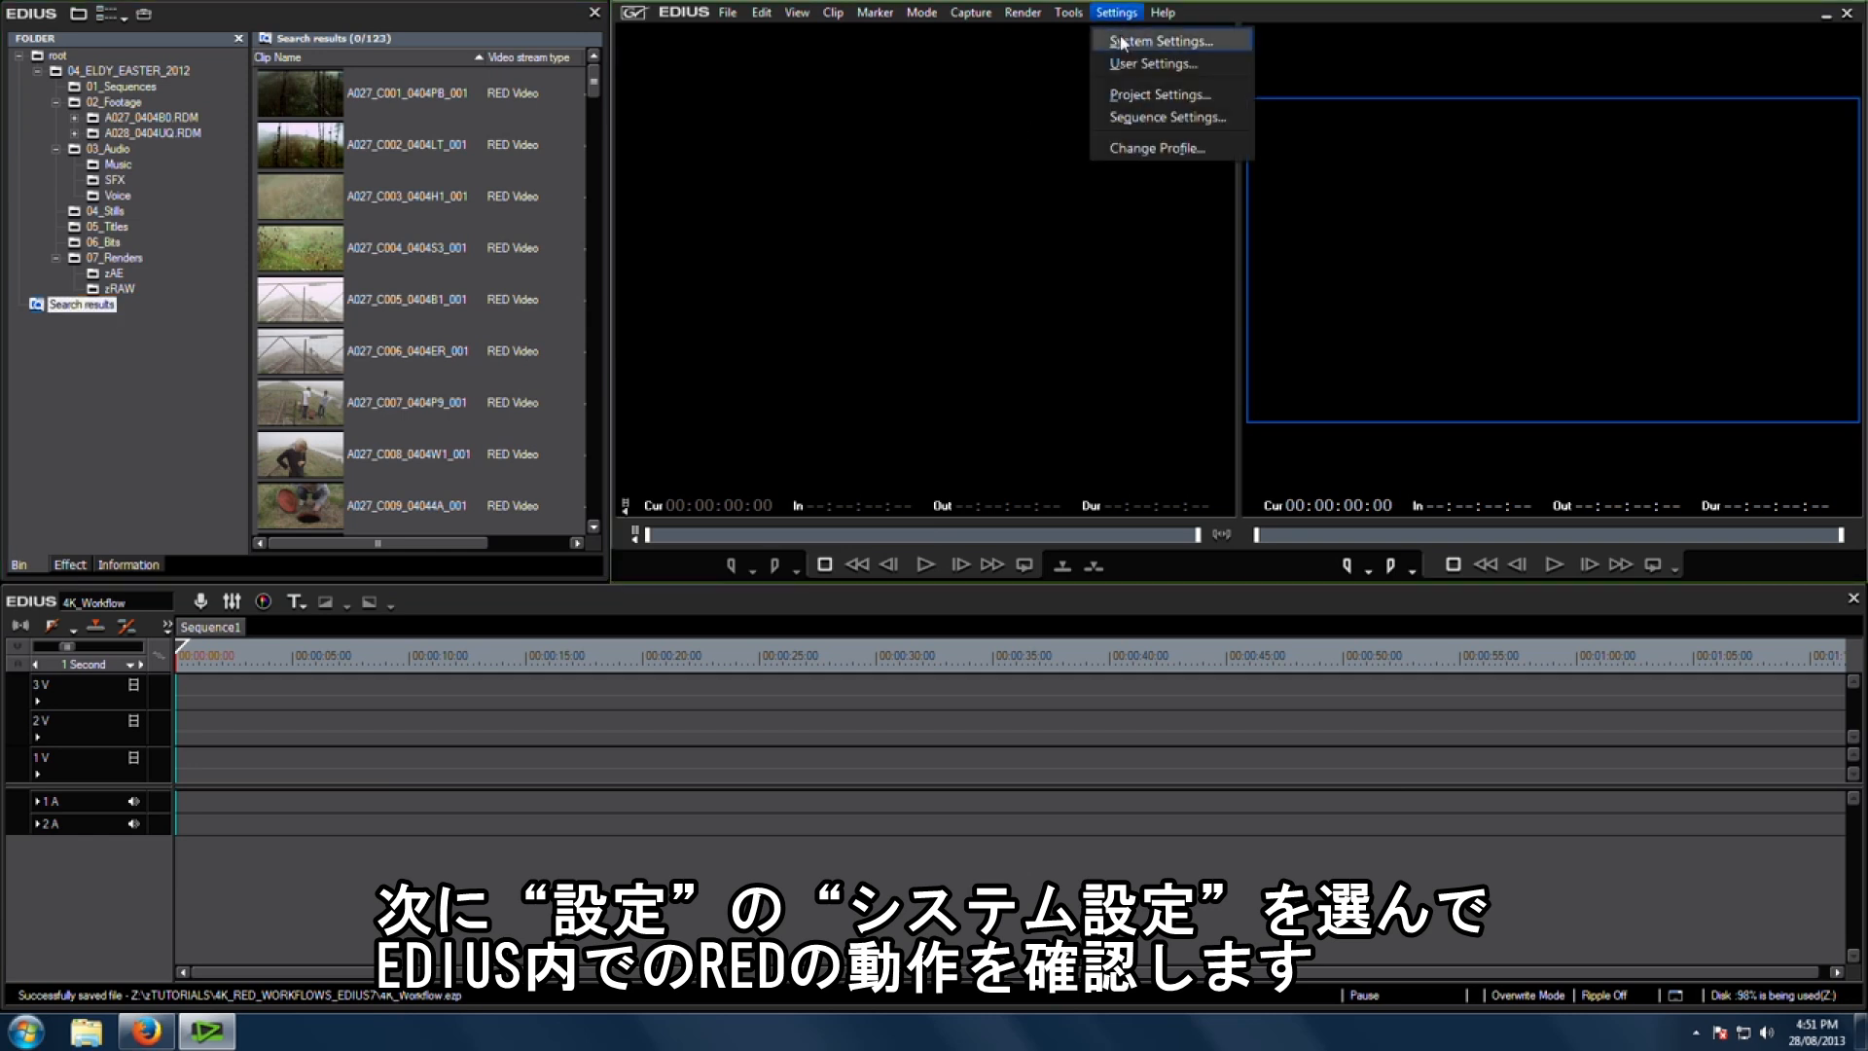
{"action": "left_click", "coordinate": [1120, 37]}
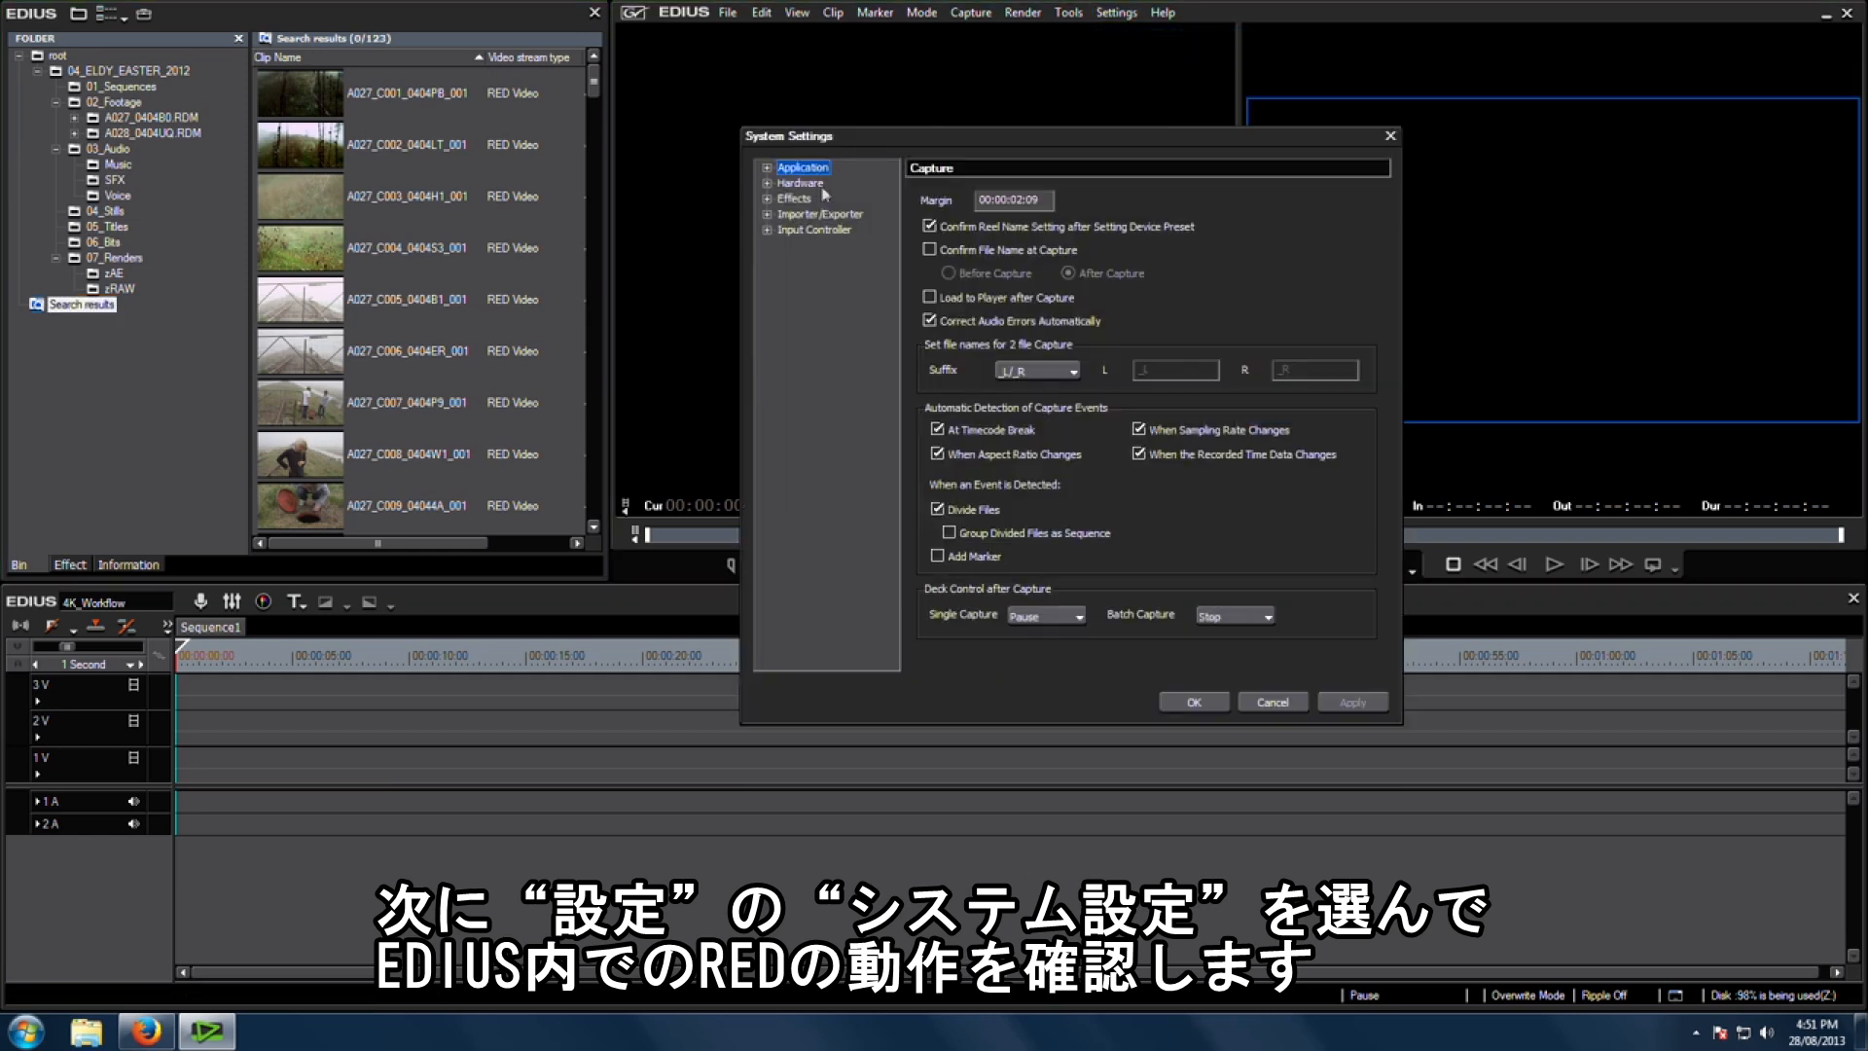
{"action": "left_click", "coordinate": [768, 215]}
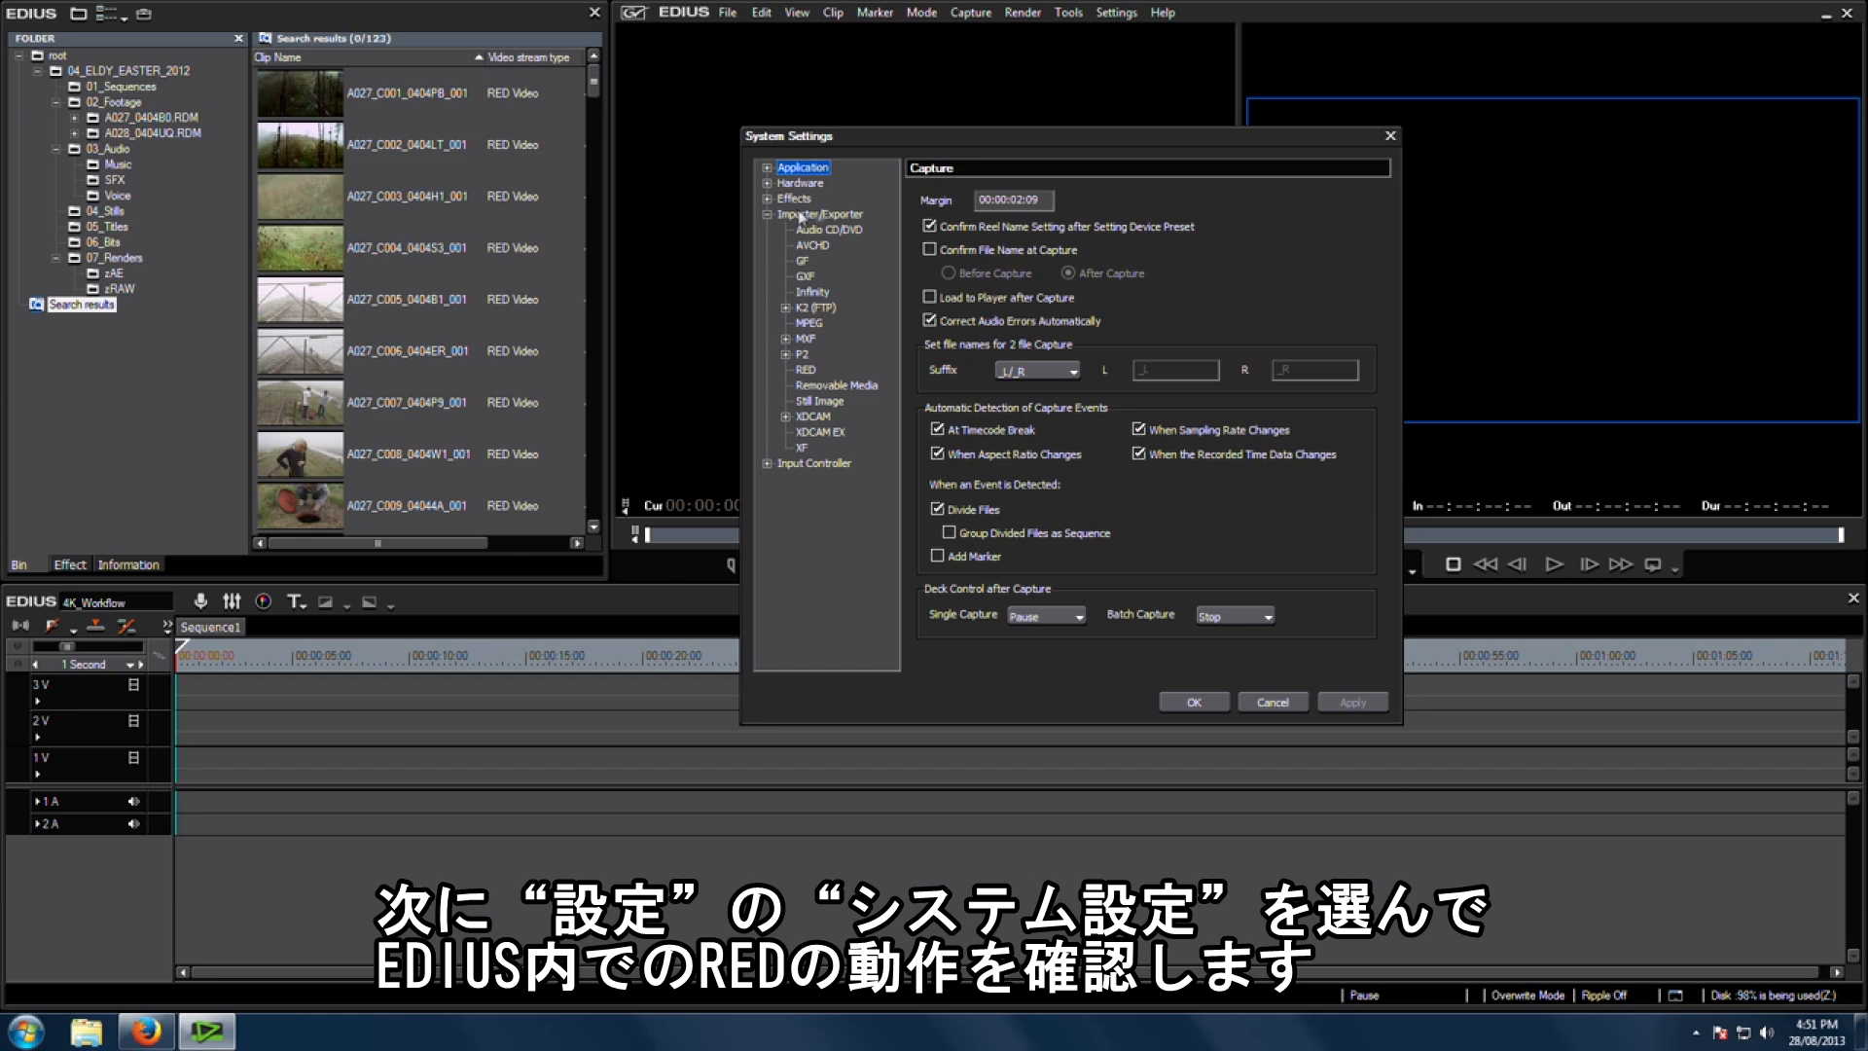
{"action": "left_click", "coordinate": [840, 216]}
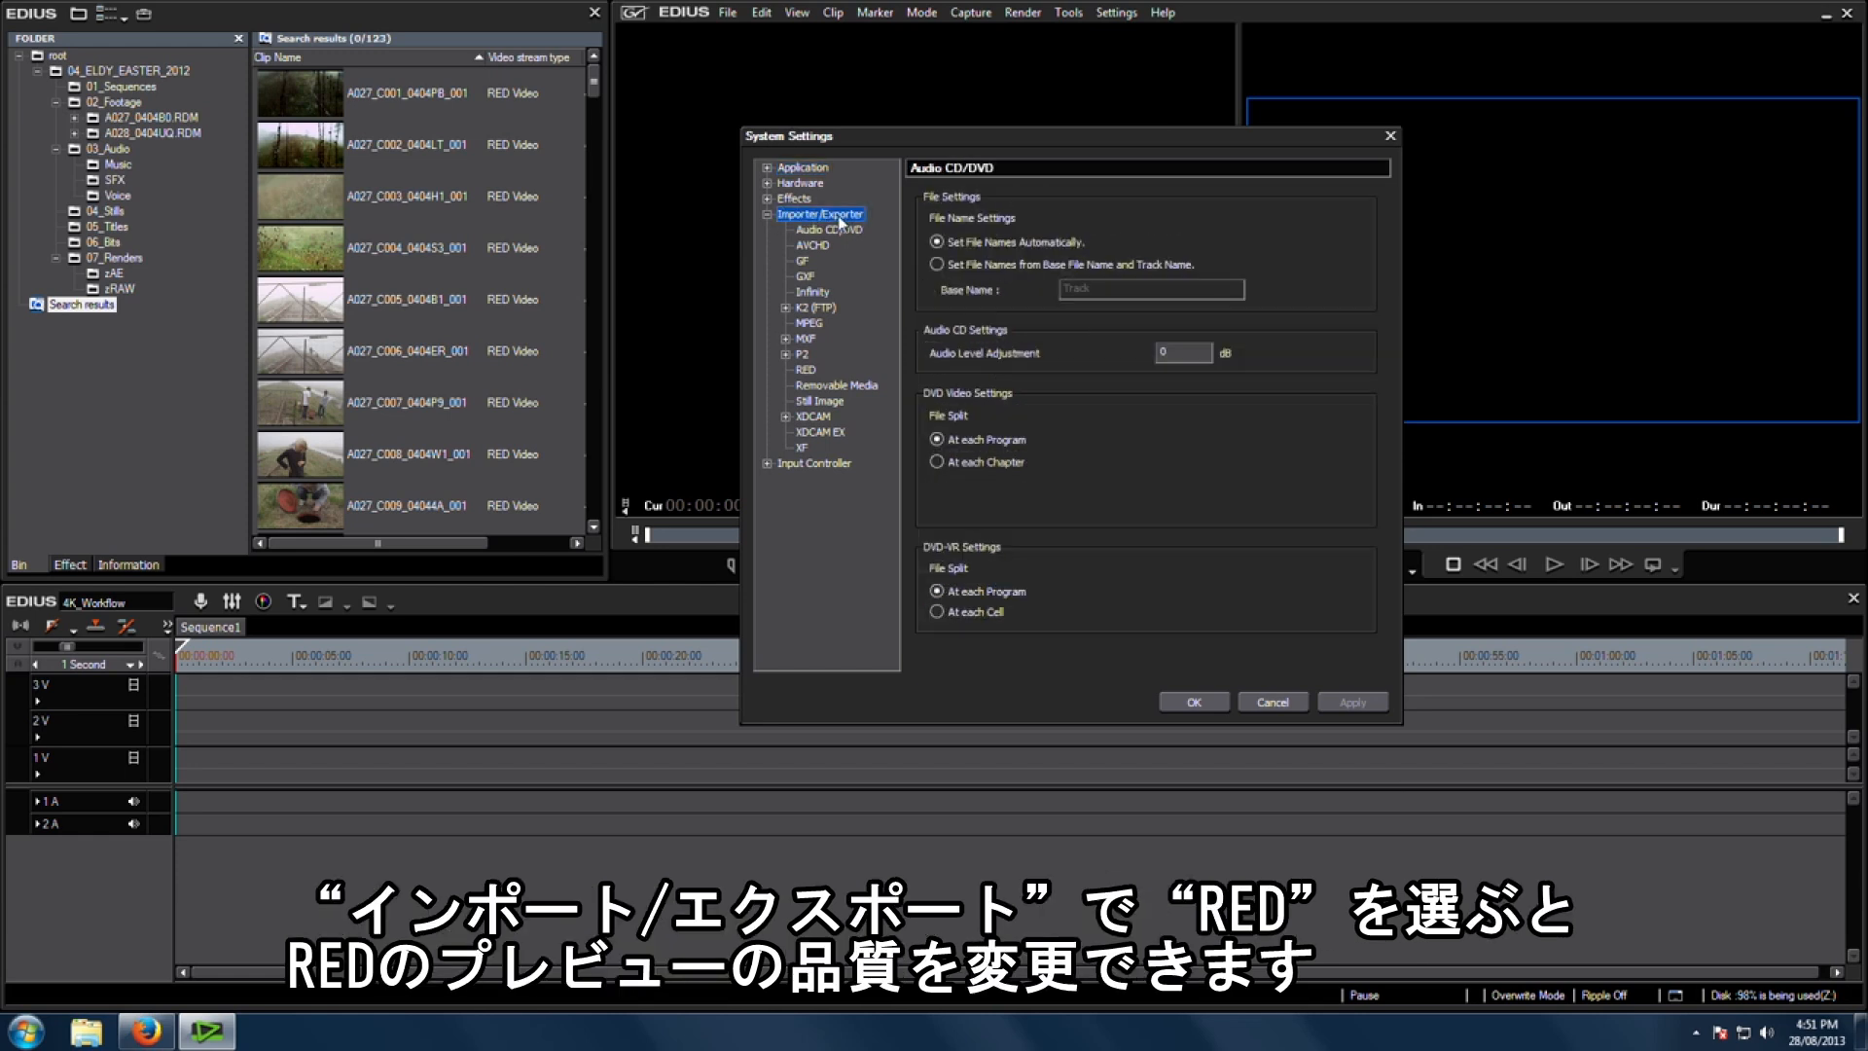
{"action": "left_click", "coordinate": [814, 374]}
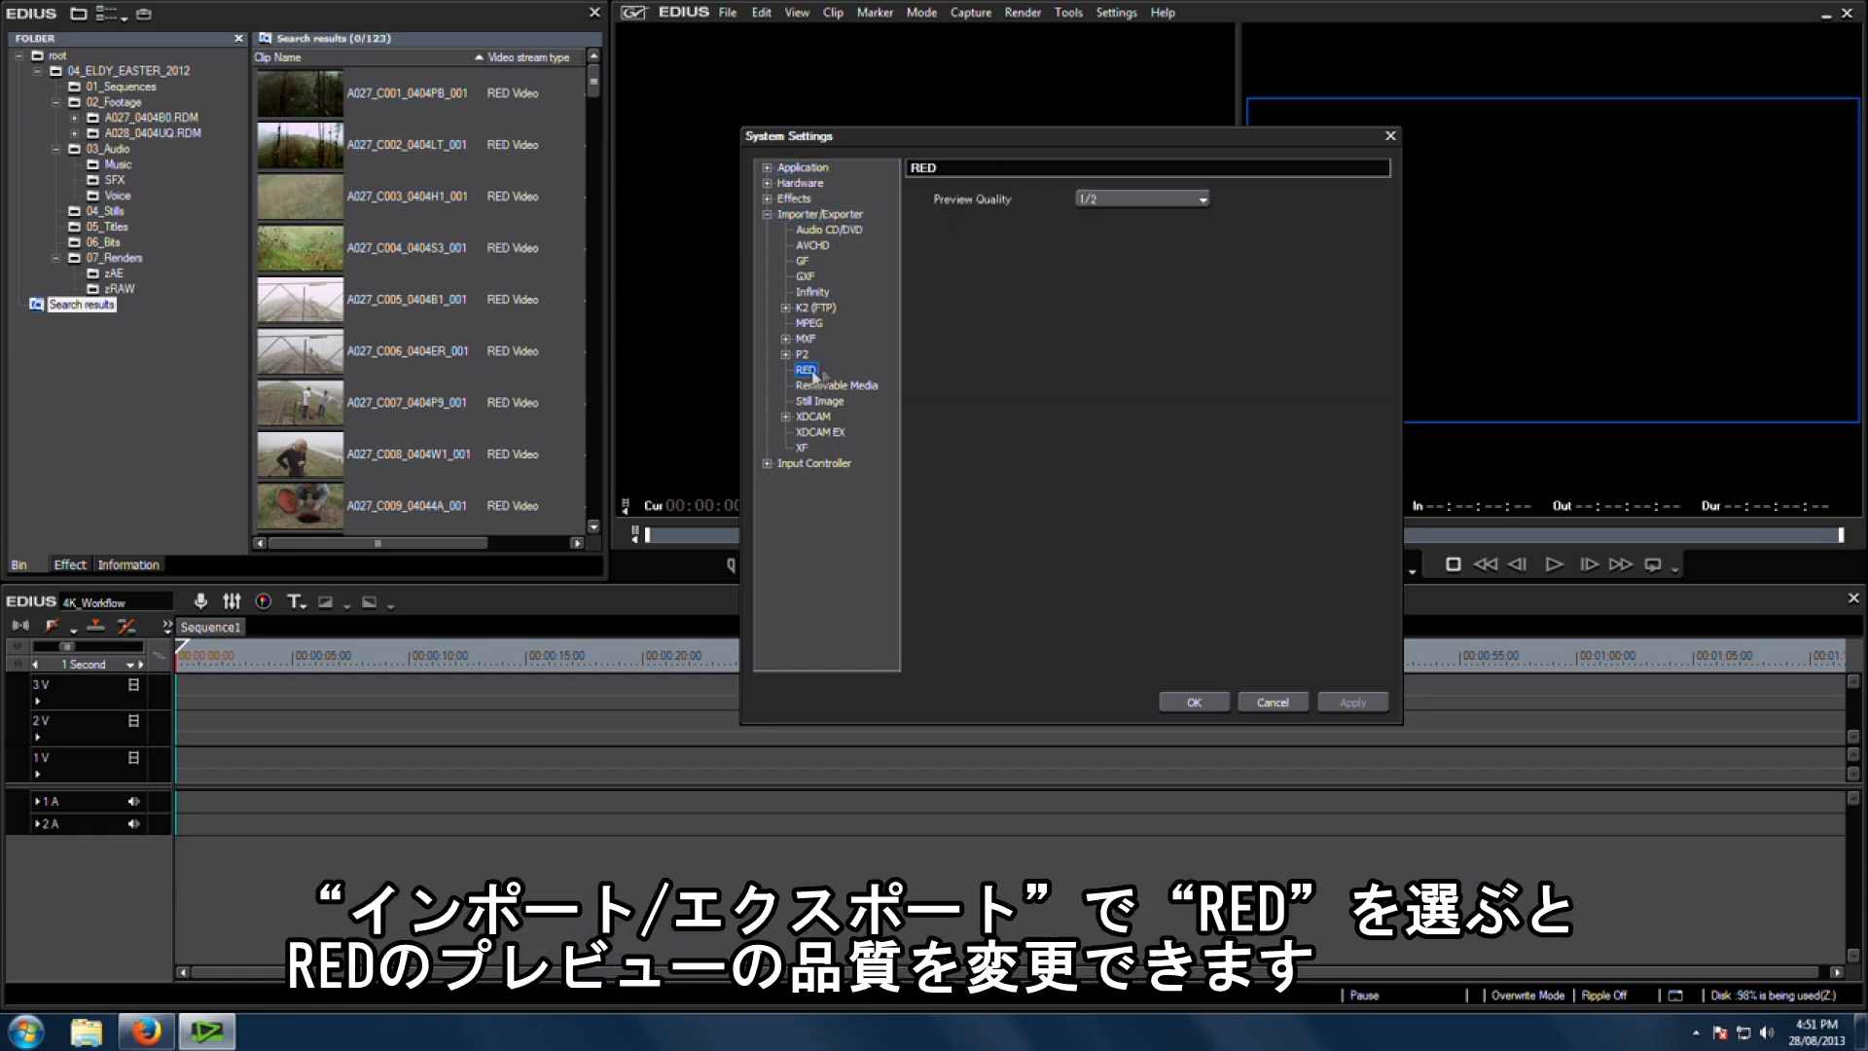
{"action": "left_click", "coordinate": [1155, 201]}
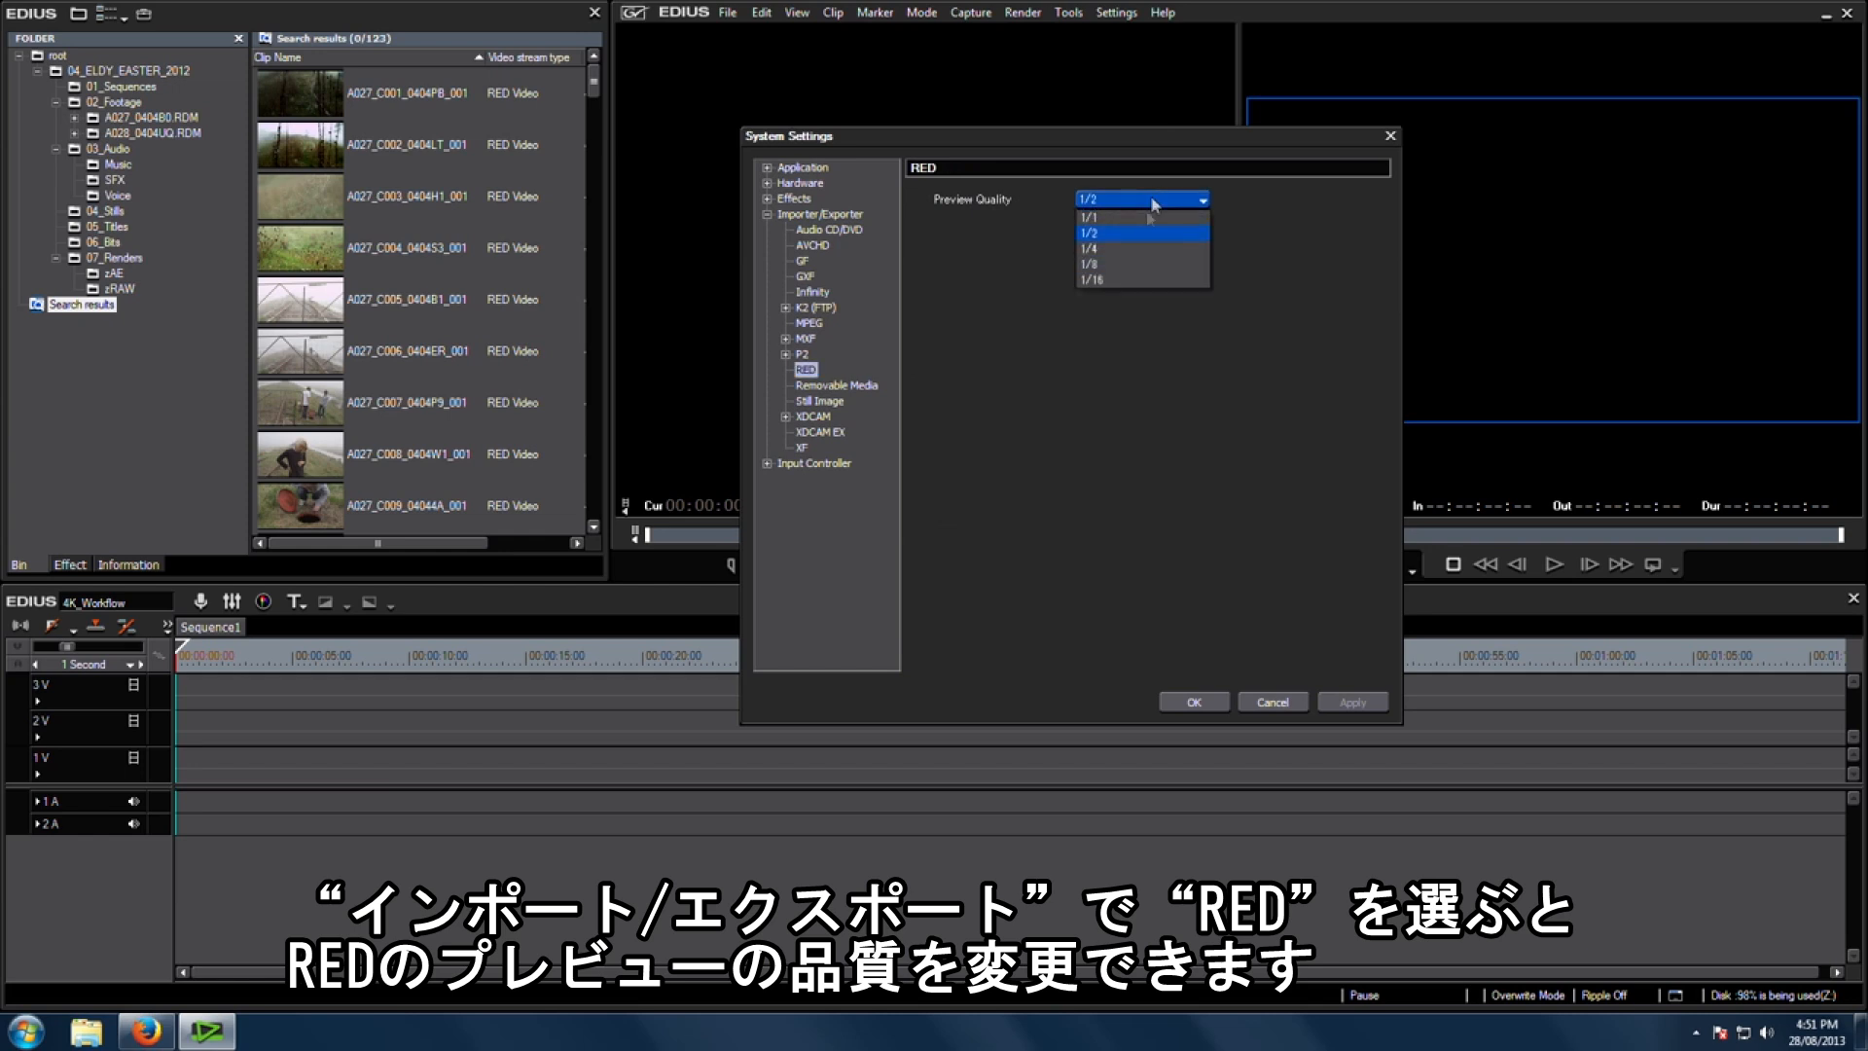
{"action": "left_click", "coordinate": [1128, 264]}
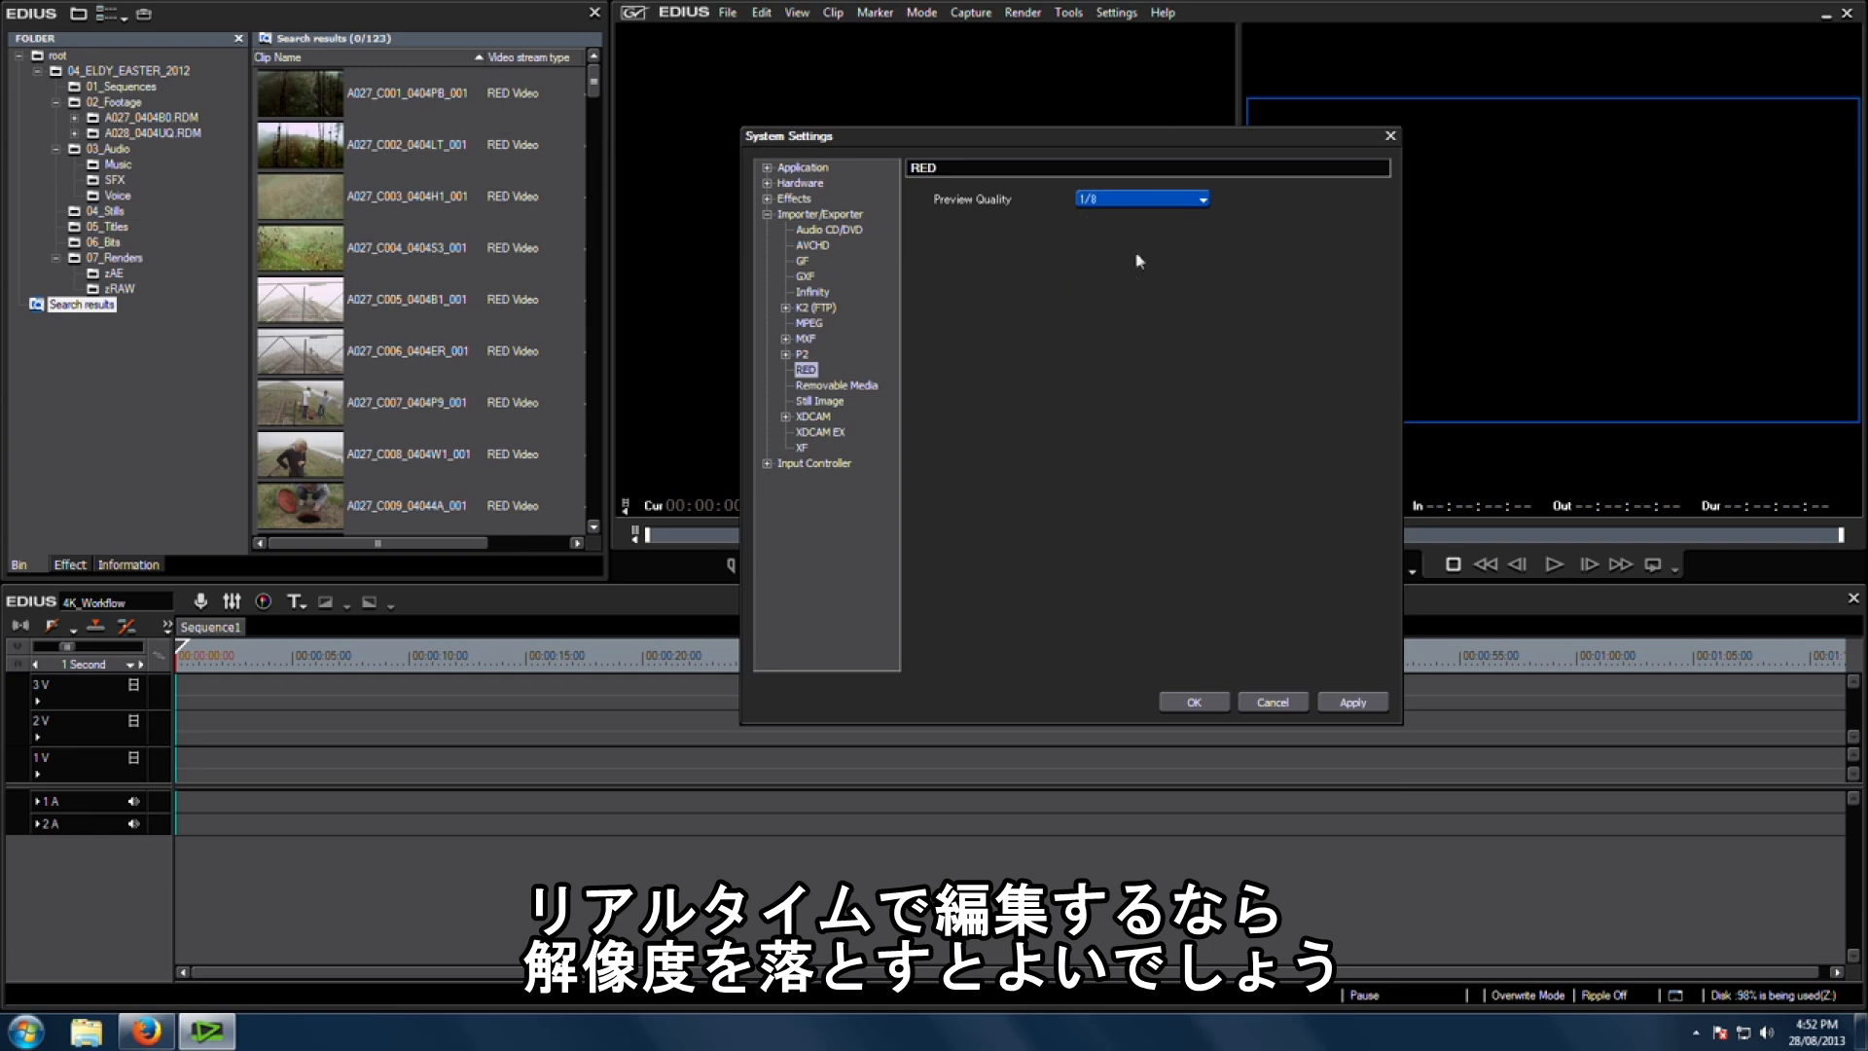
{"action": "left_click", "coordinate": [1355, 707]}
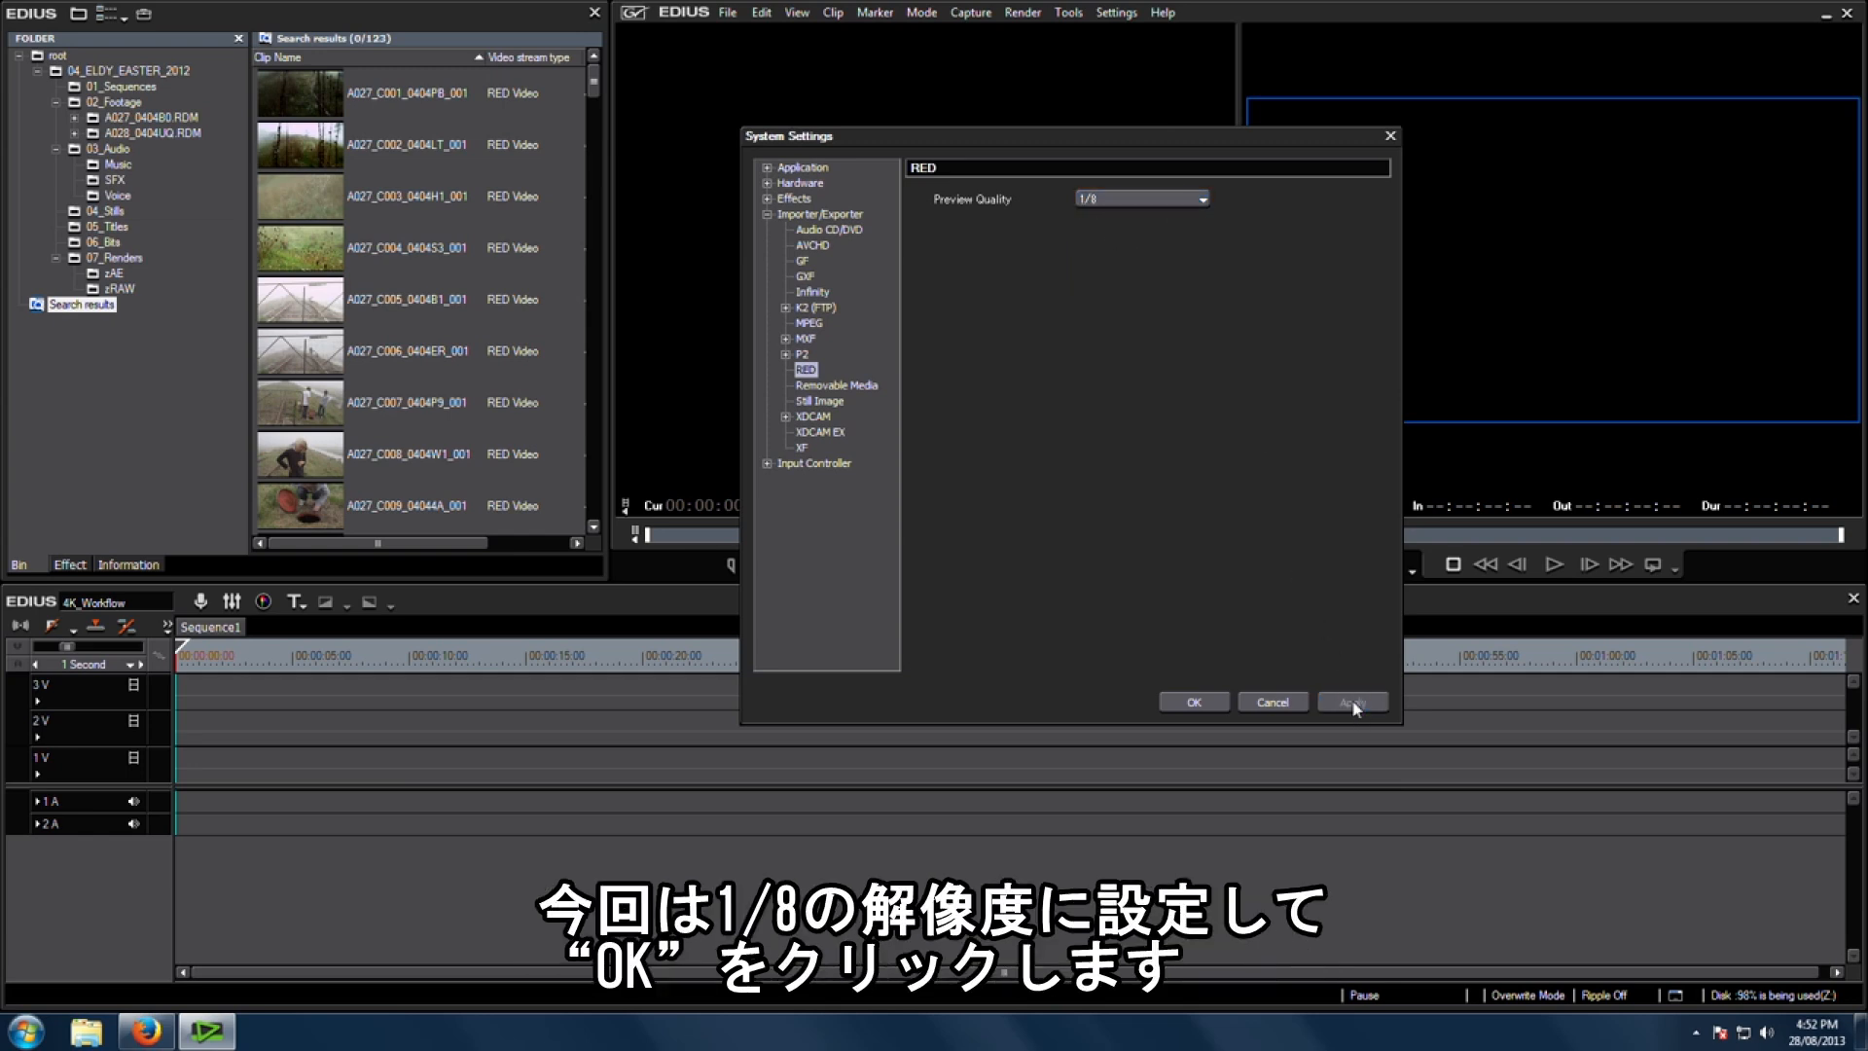
{"action": "left_click", "coordinate": [1194, 703]}
Step: Load clip A027_C003_0404H1_001 into the player and scrub through it
{"action": "left_click", "coordinate": [323, 206]}
{"action": "double_click", "coordinate": [319, 201]}
{"action": "left_click_drag", "start_coordinate": [741, 534], "coordinate": [904, 534]}
{"action": "left_click", "coordinate": [888, 564]}
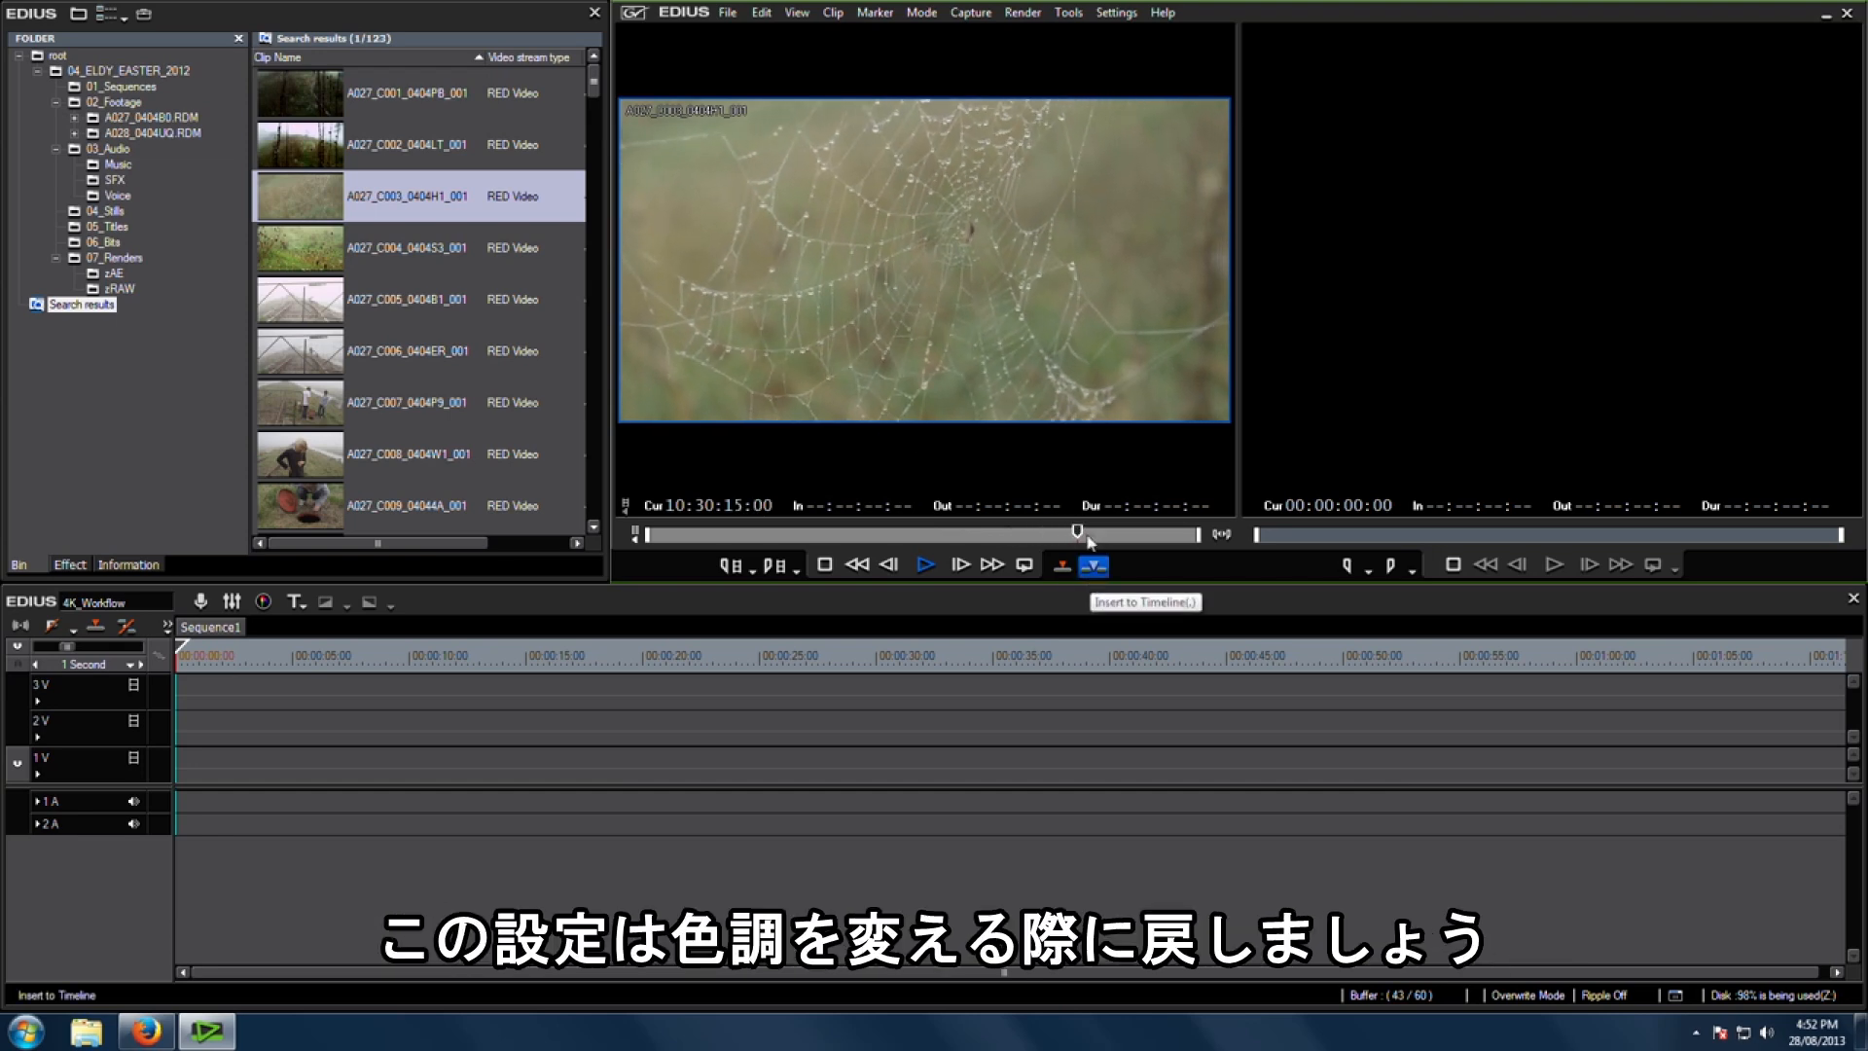
Step: Mark an out point on clip A027_C003_0404H1_001, overwrite it onto the 1V track after the first clip, and play it back
{"action": "left_click_drag", "start_coordinate": [1093, 536], "coordinate": [1133, 537]}
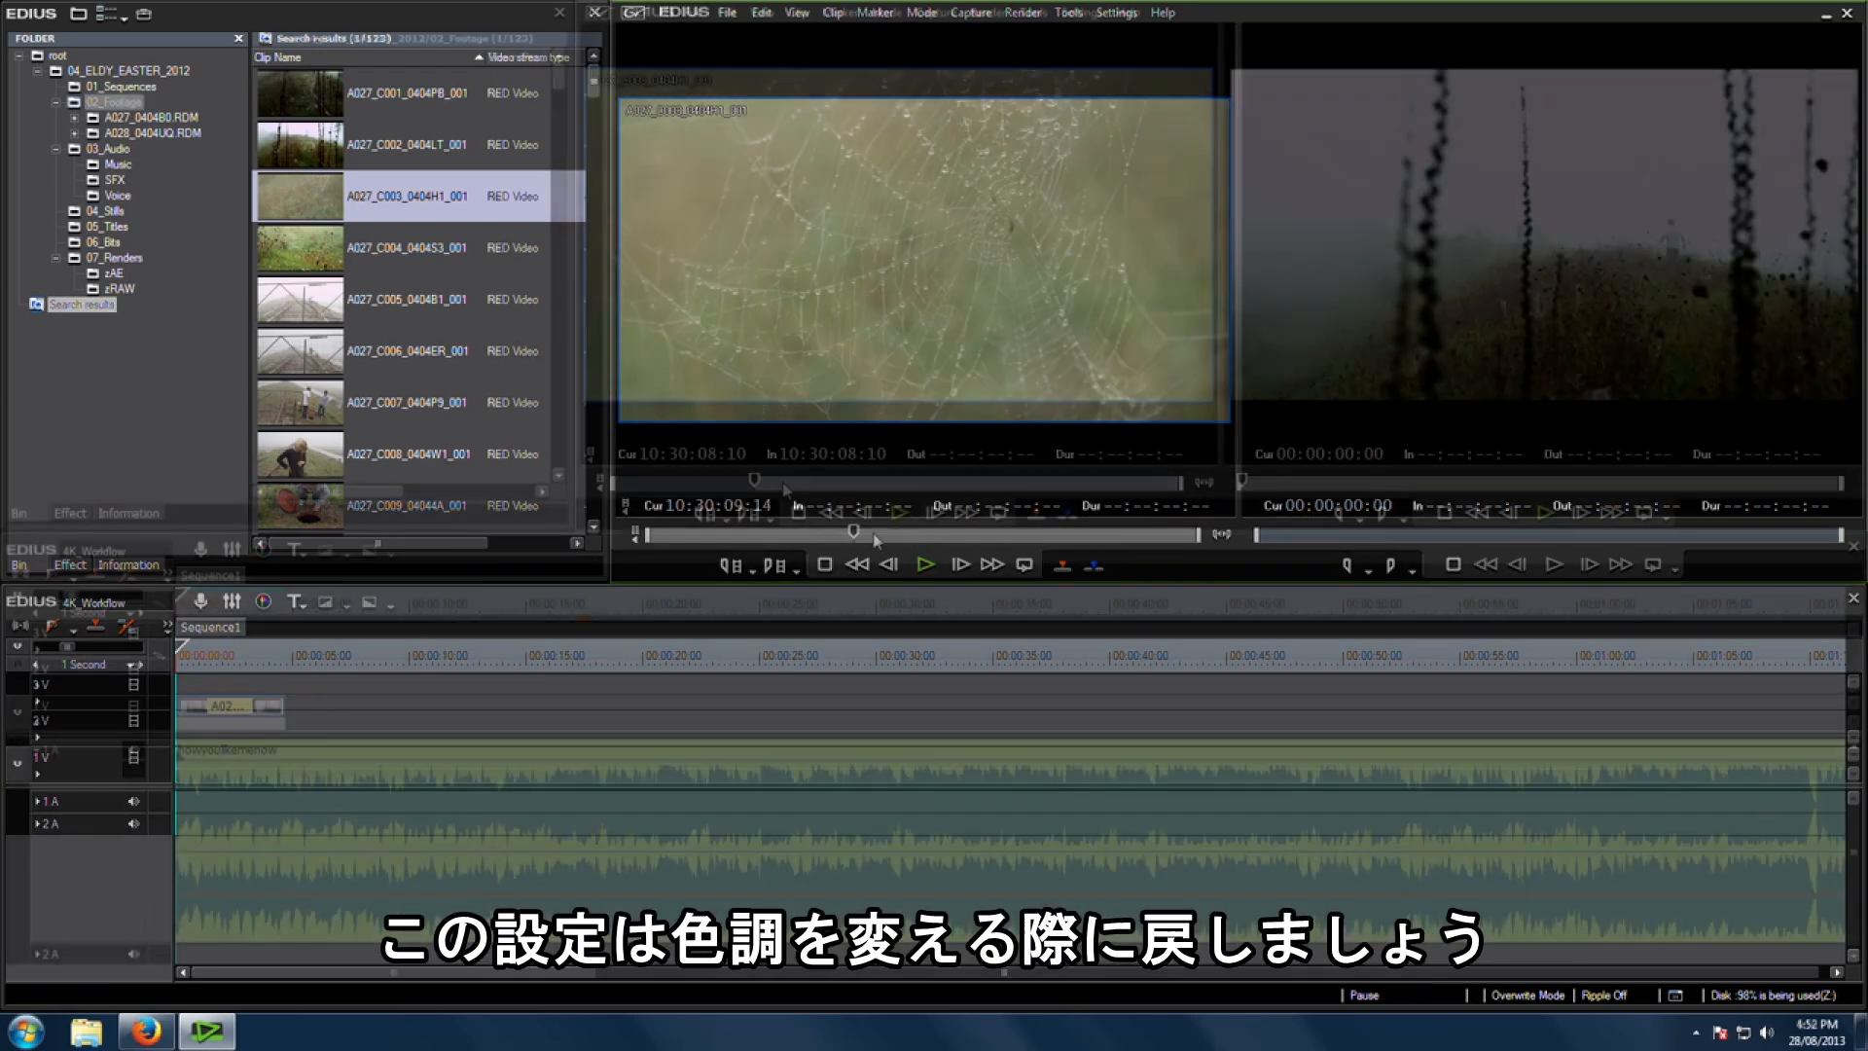
{"action": "left_click", "coordinate": [901, 513]}
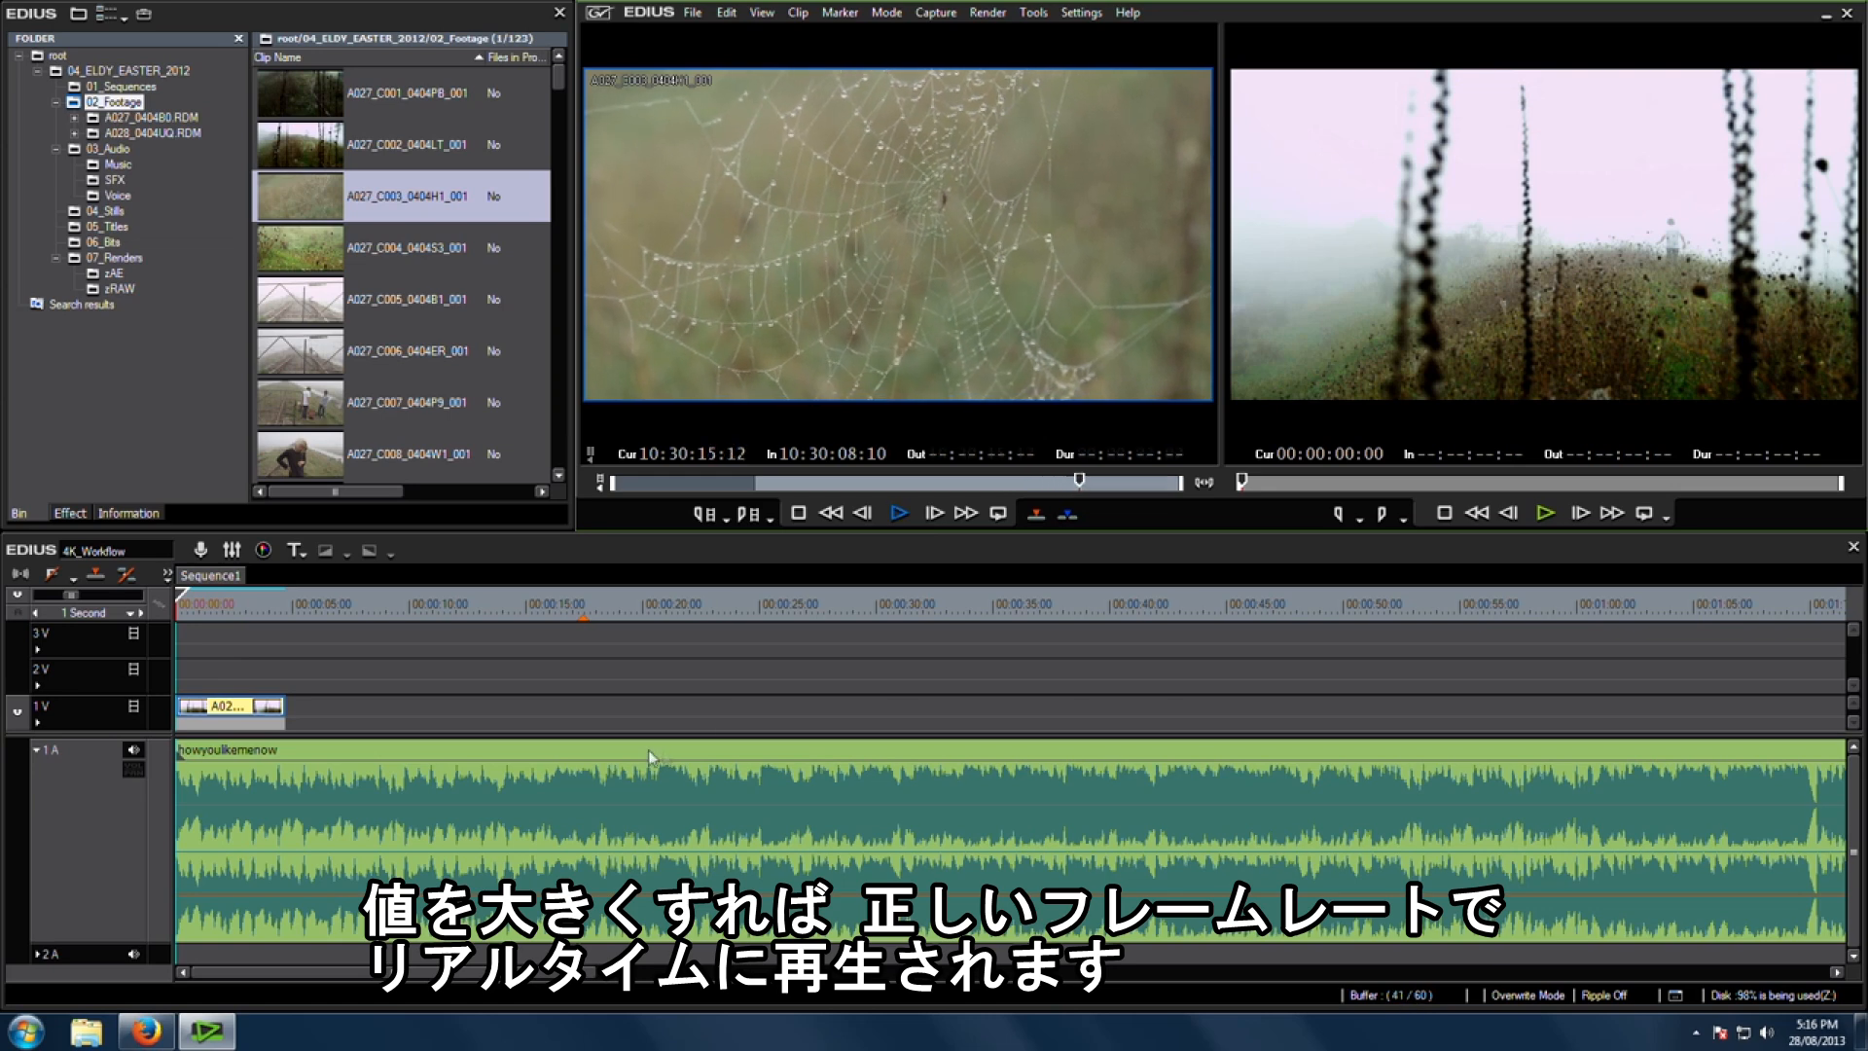
{"action": "key", "text": "o"}
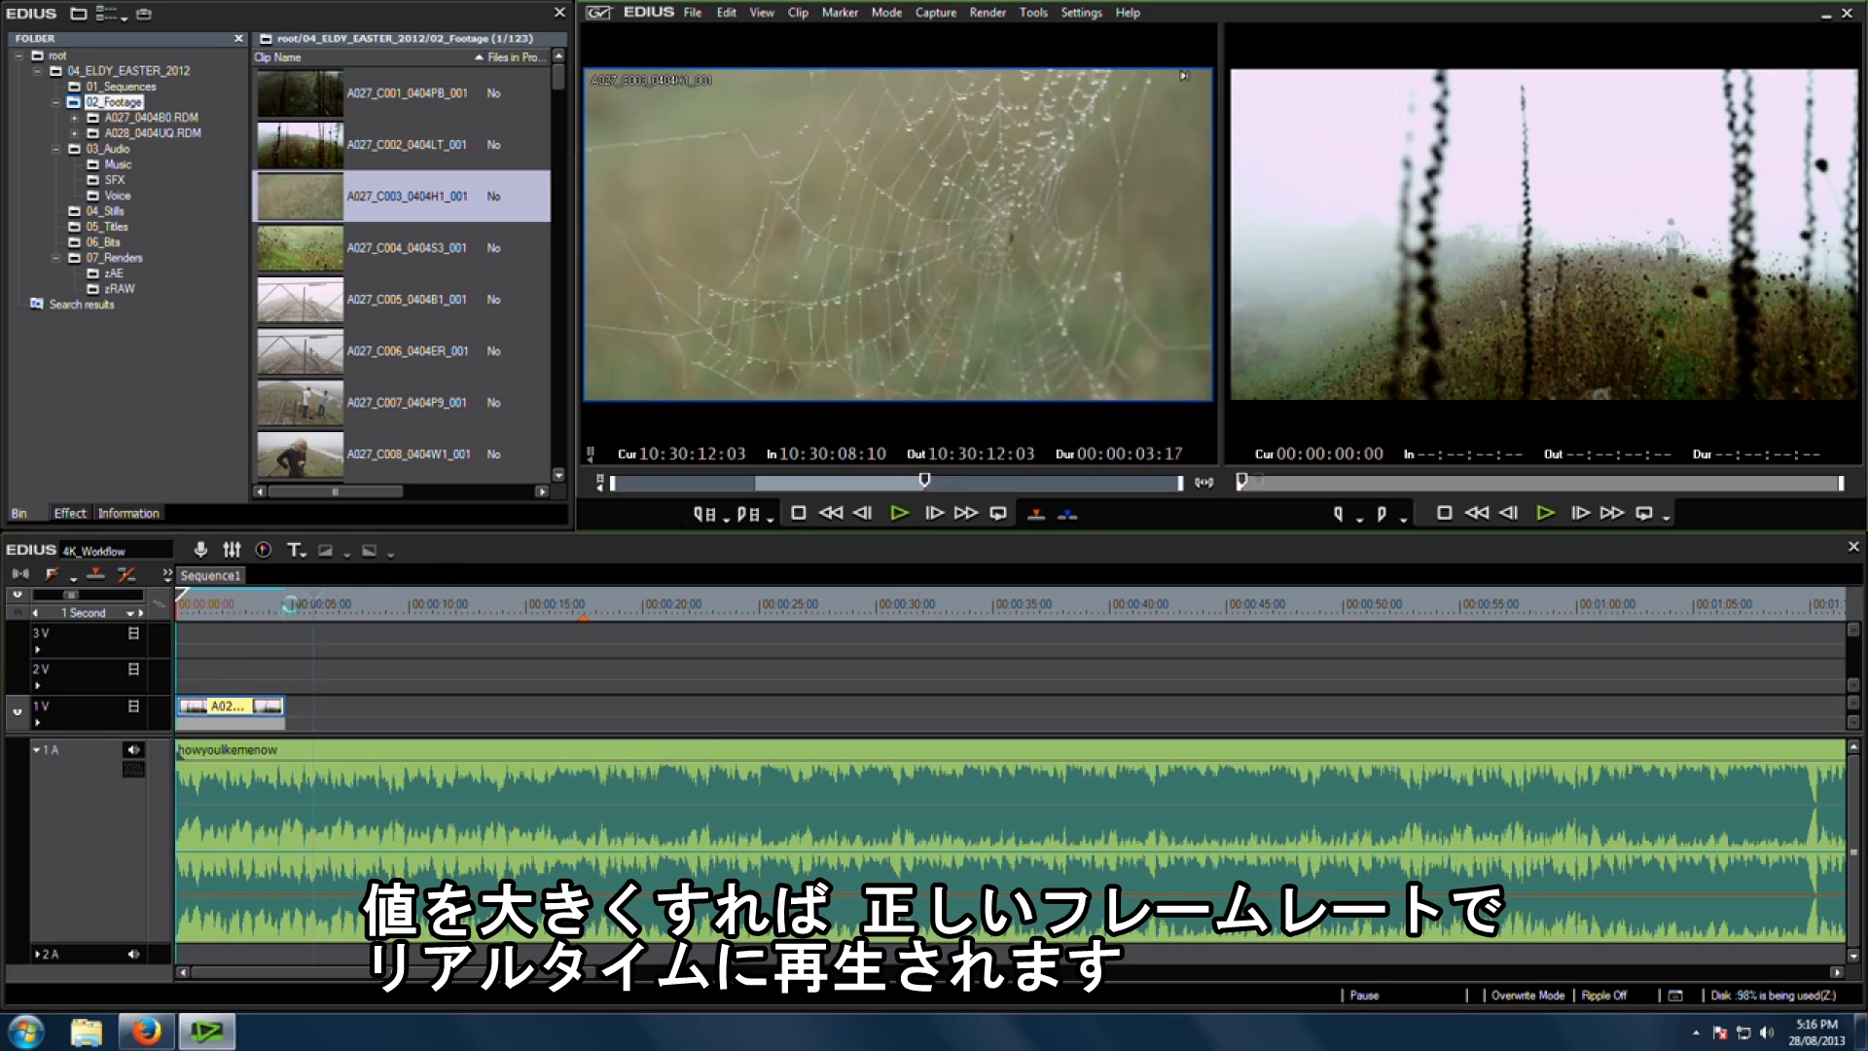
{"action": "left_click_drag", "start_coordinate": [314, 603], "coordinate": [290, 605]}
{"action": "key", "text": "bracketright"}
{"action": "left_click", "coordinate": [257, 600]}
{"action": "key", "text": "space"}
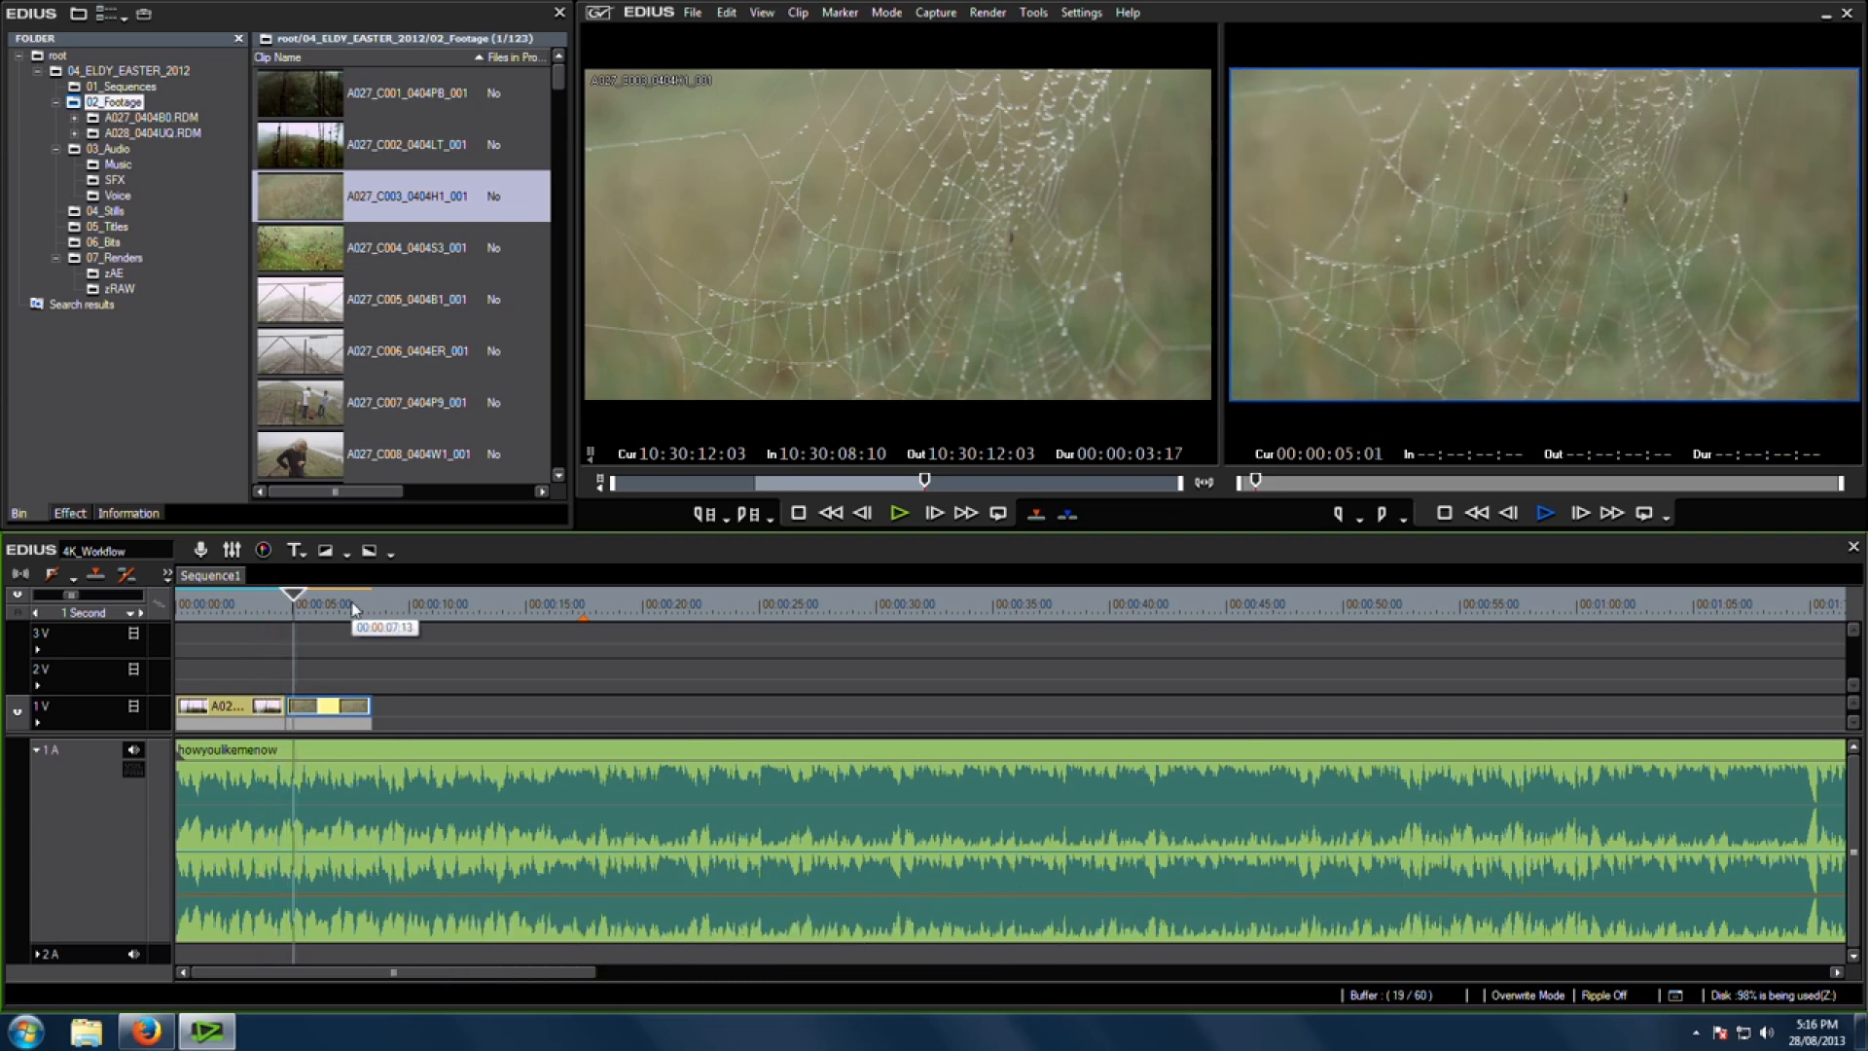
{"action": "key", "text": "space"}
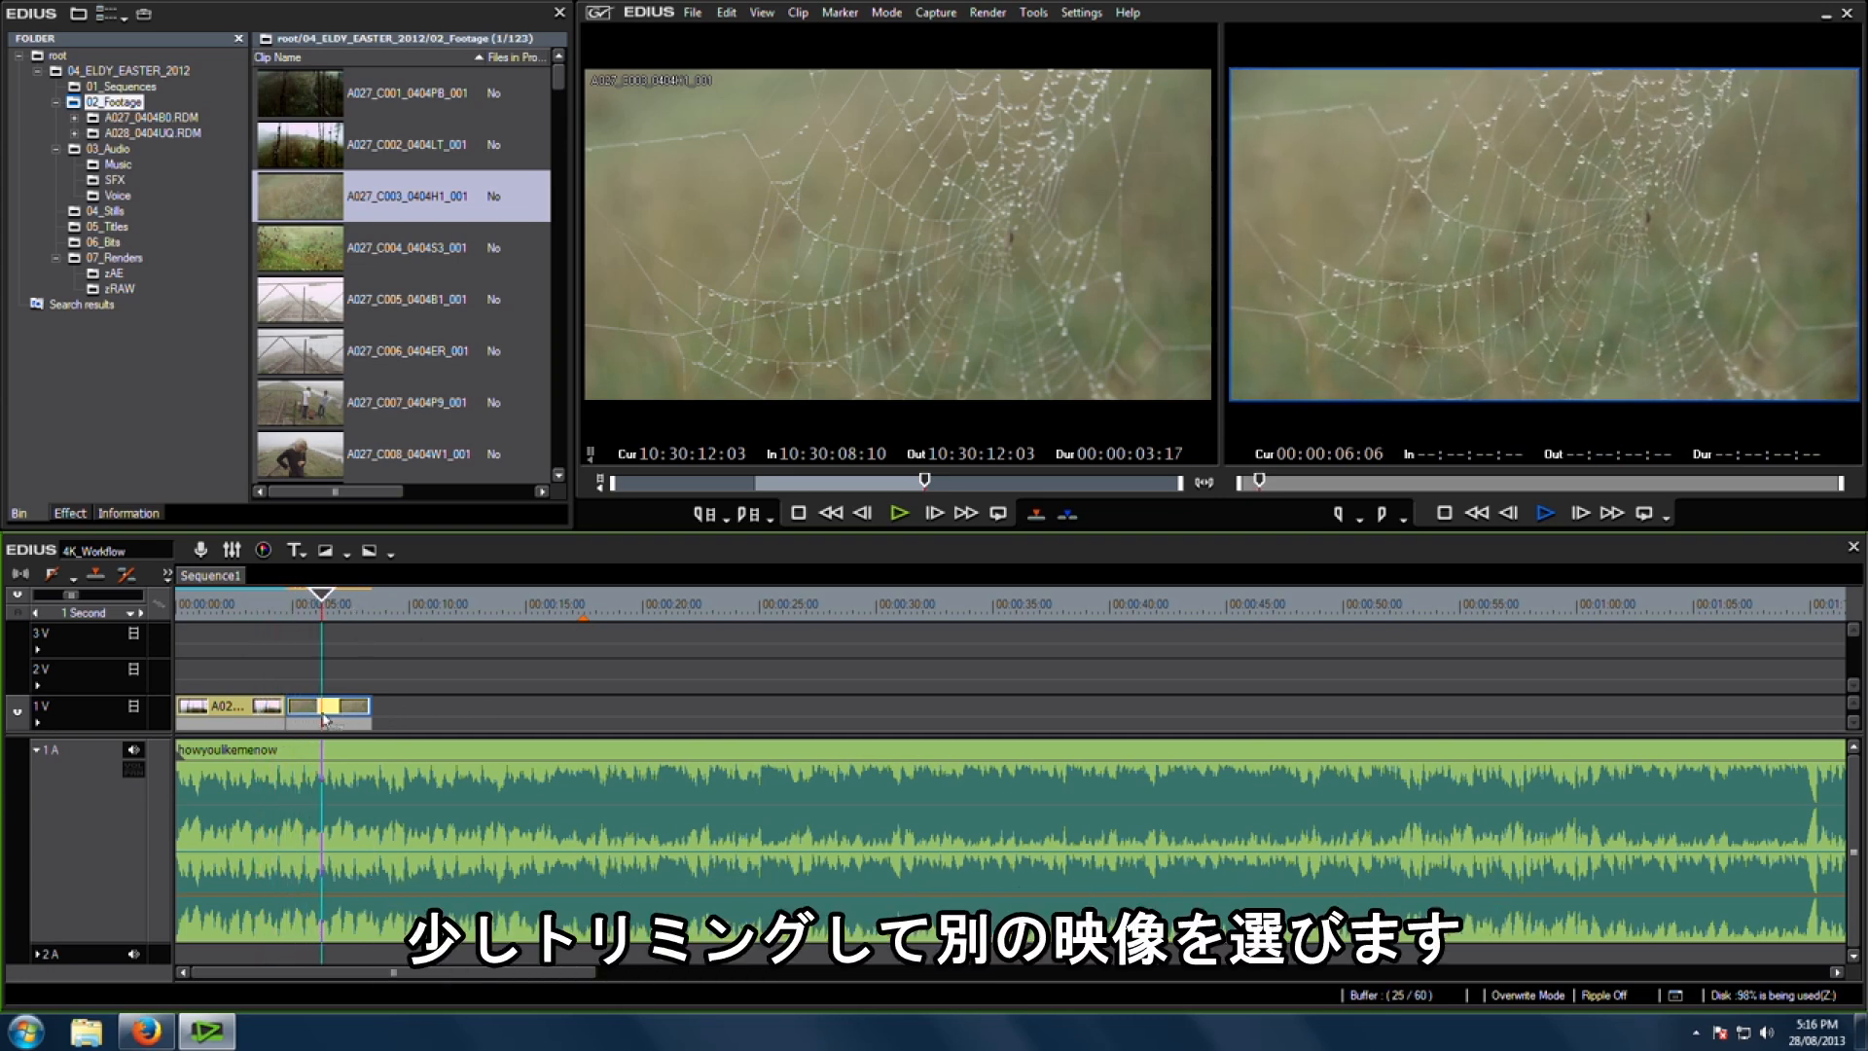
Step: Load clip A027_C006_0404ER_001, mark its in and out points, and overwrite it onto the end of the sequence
{"action": "key", "text": "m"}
{"action": "double_click", "coordinate": [298, 365]}
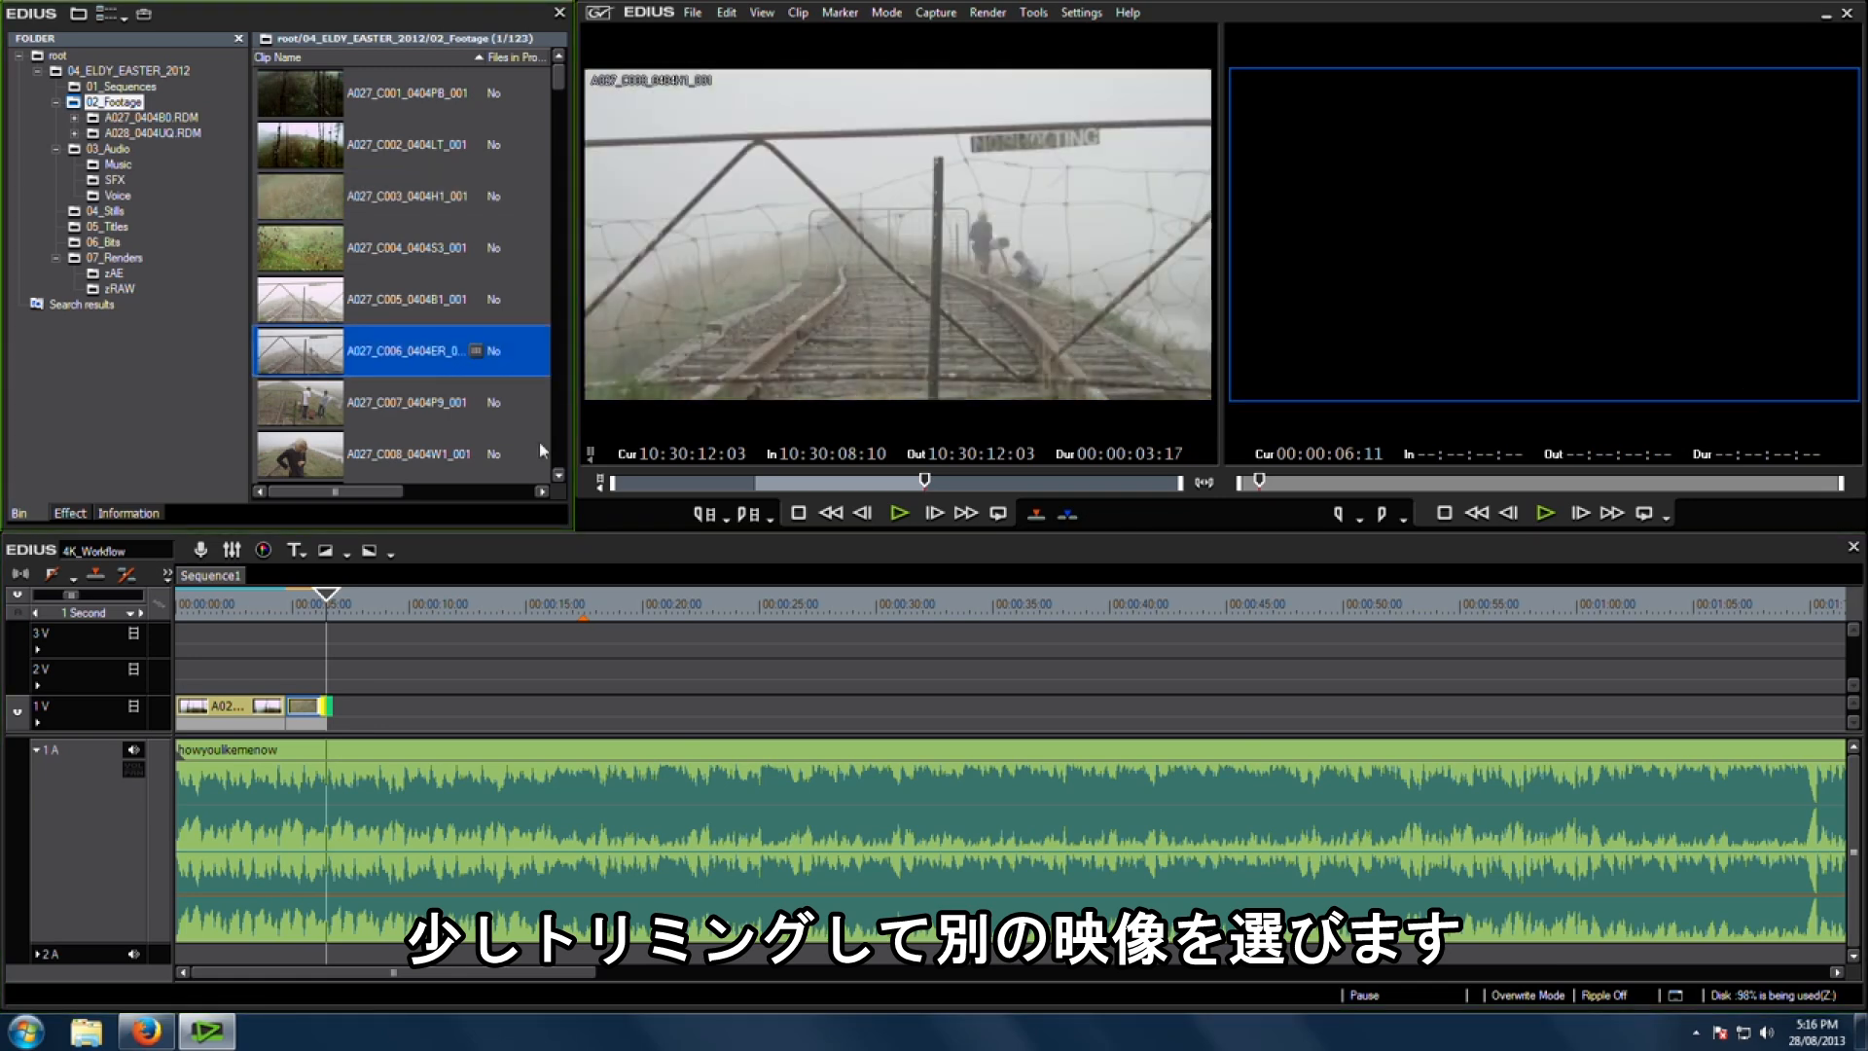
{"action": "left_click_drag", "start_coordinate": [786, 484], "coordinate": [637, 469]}
{"action": "key", "text": "i"}
{"action": "key", "text": "space"}
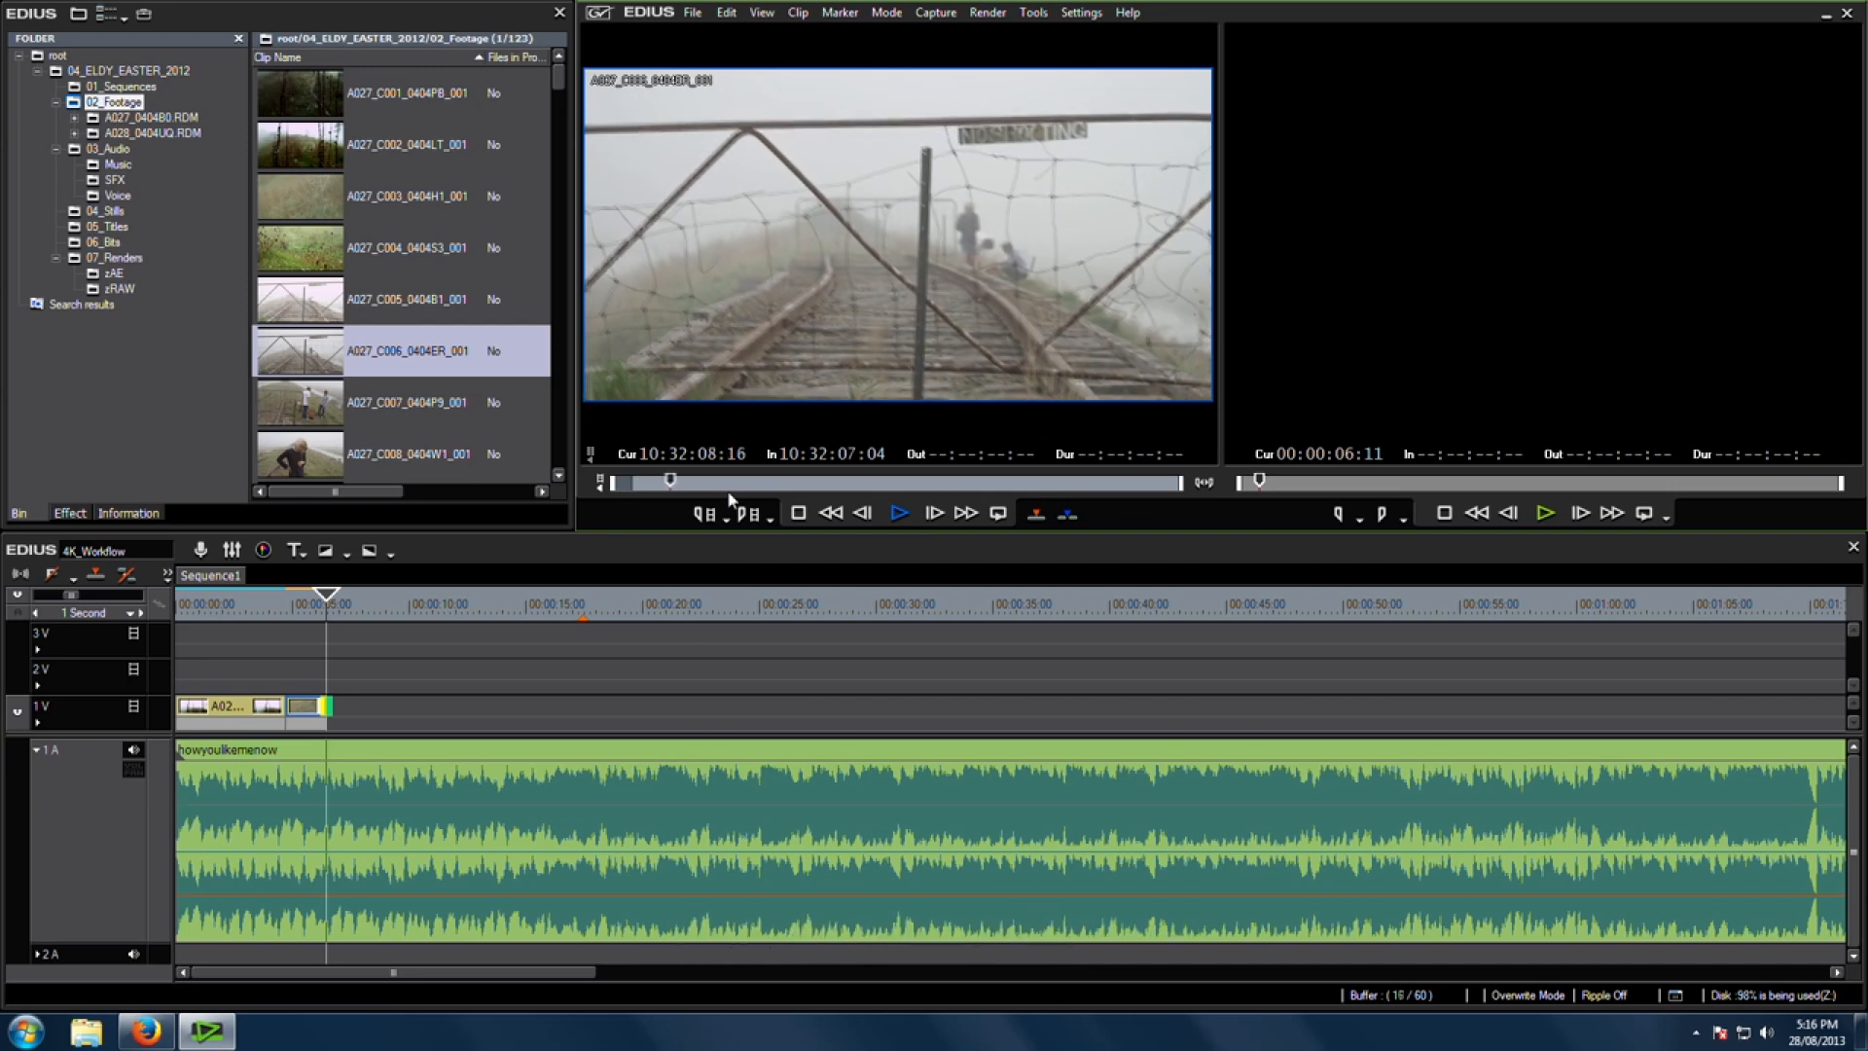
{"action": "key", "text": "o"}
{"action": "key", "text": "bracketright"}
Step: Load clip A027_C007_0404P9_001, mark in and out points, overwrite it onto the sequence, and play back the cut
{"action": "double_click", "coordinate": [309, 413]}
{"action": "left_click_drag", "start_coordinate": [749, 484], "coordinate": [968, 491]}
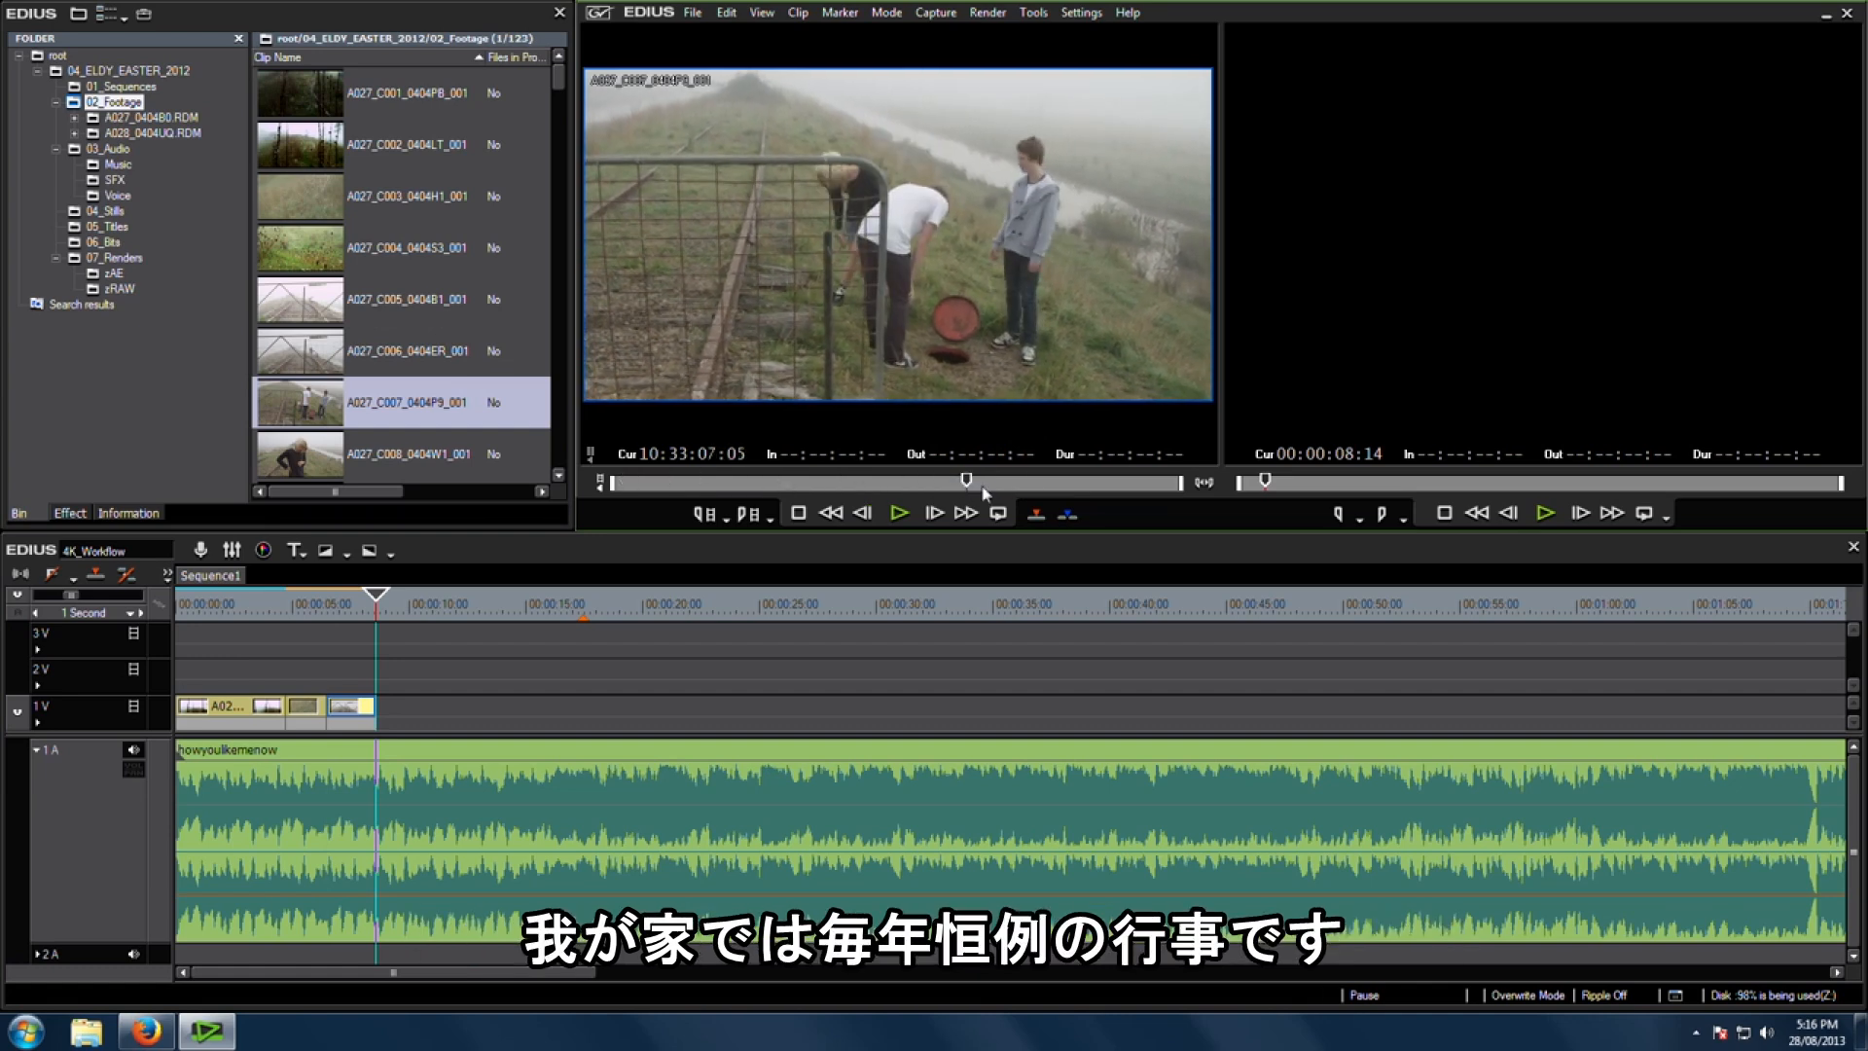
{"action": "key", "text": "i"}
{"action": "key", "text": "space"}
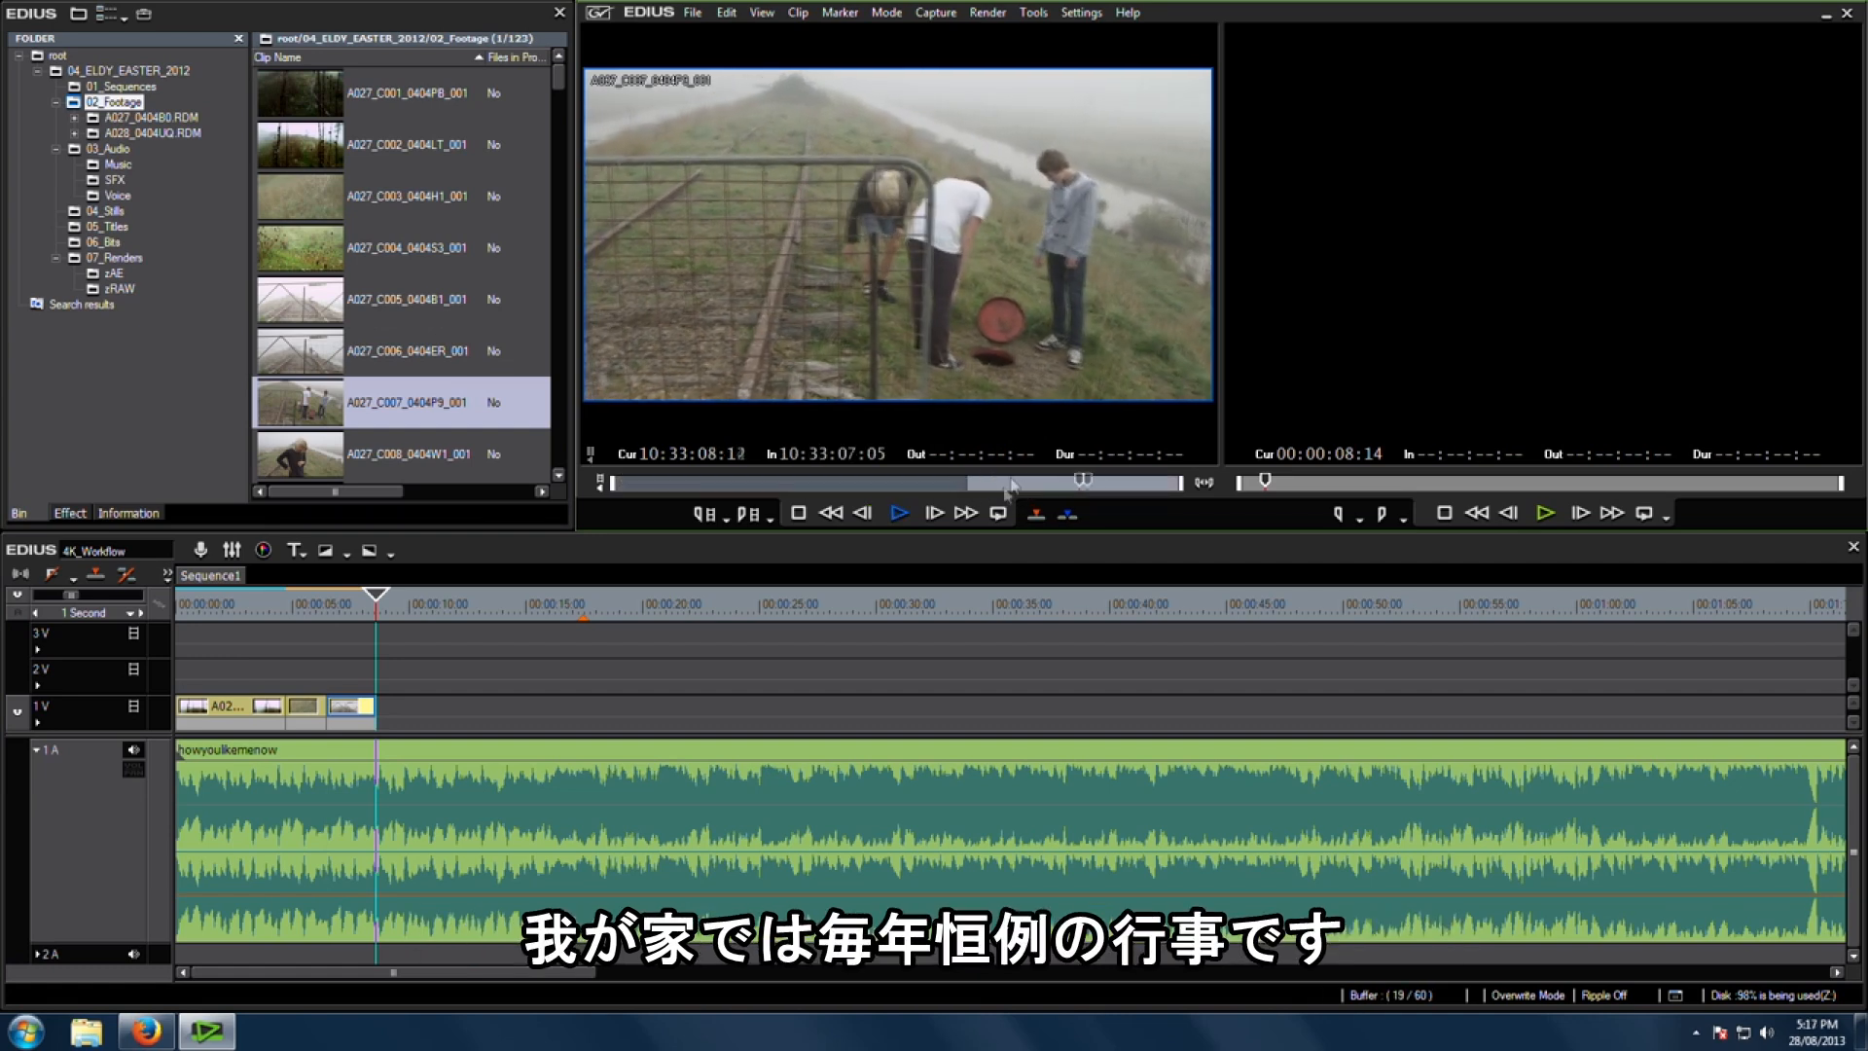
{"action": "key", "text": "o"}
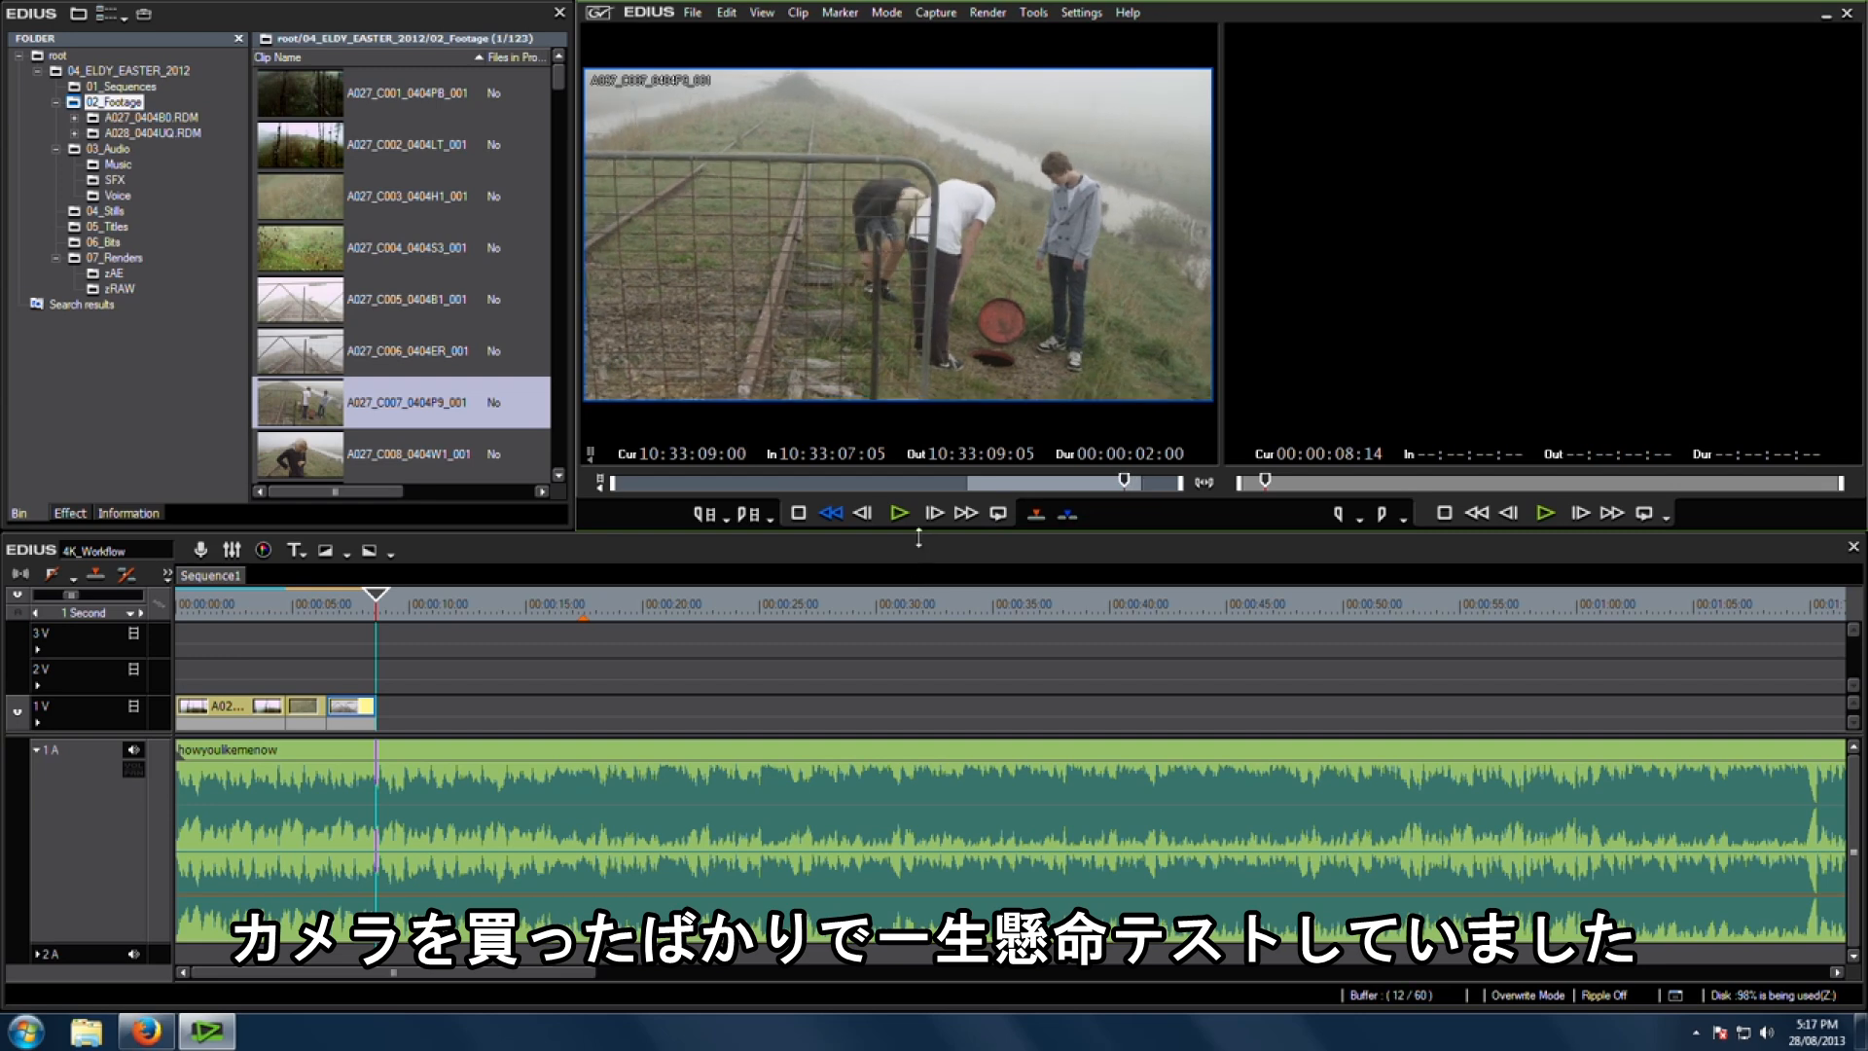
{"action": "key", "text": "k"}
{"action": "key", "text": "o"}
{"action": "key", "text": "bracketright"}
{"action": "left_click", "coordinate": [385, 610]}
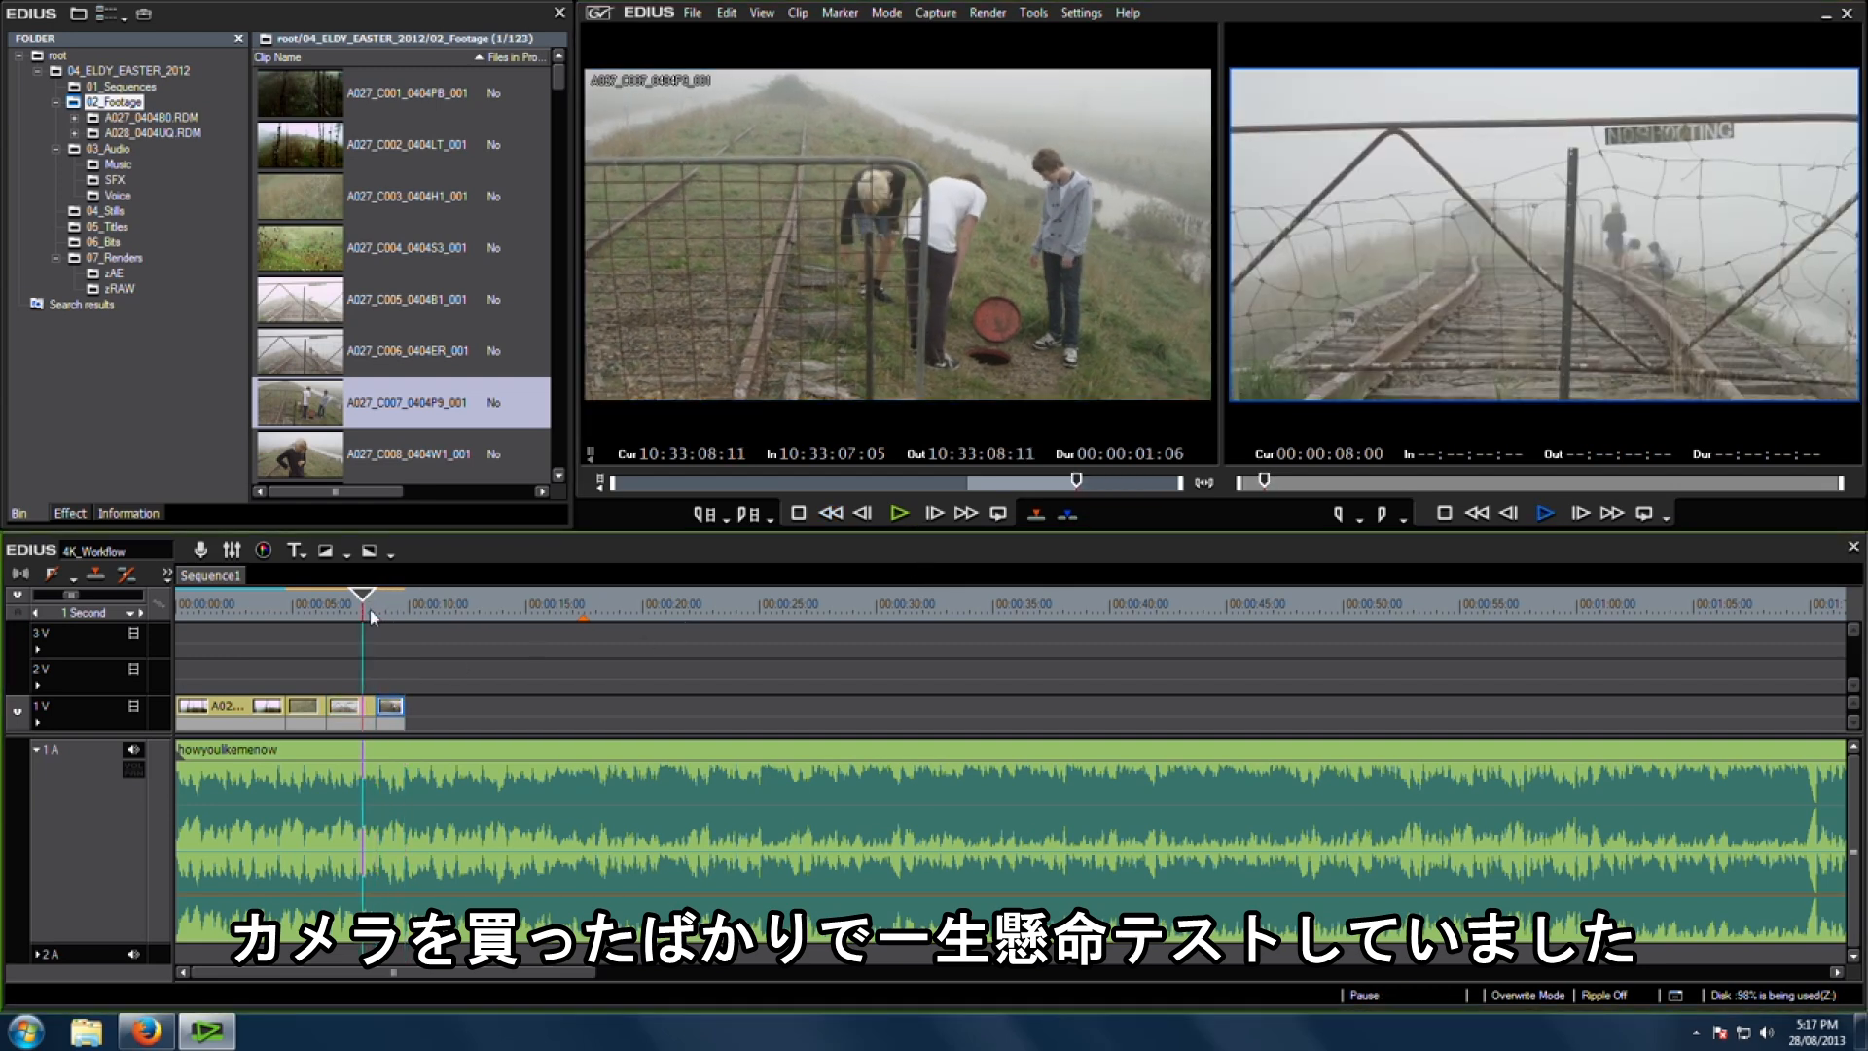
{"action": "key", "text": "space"}
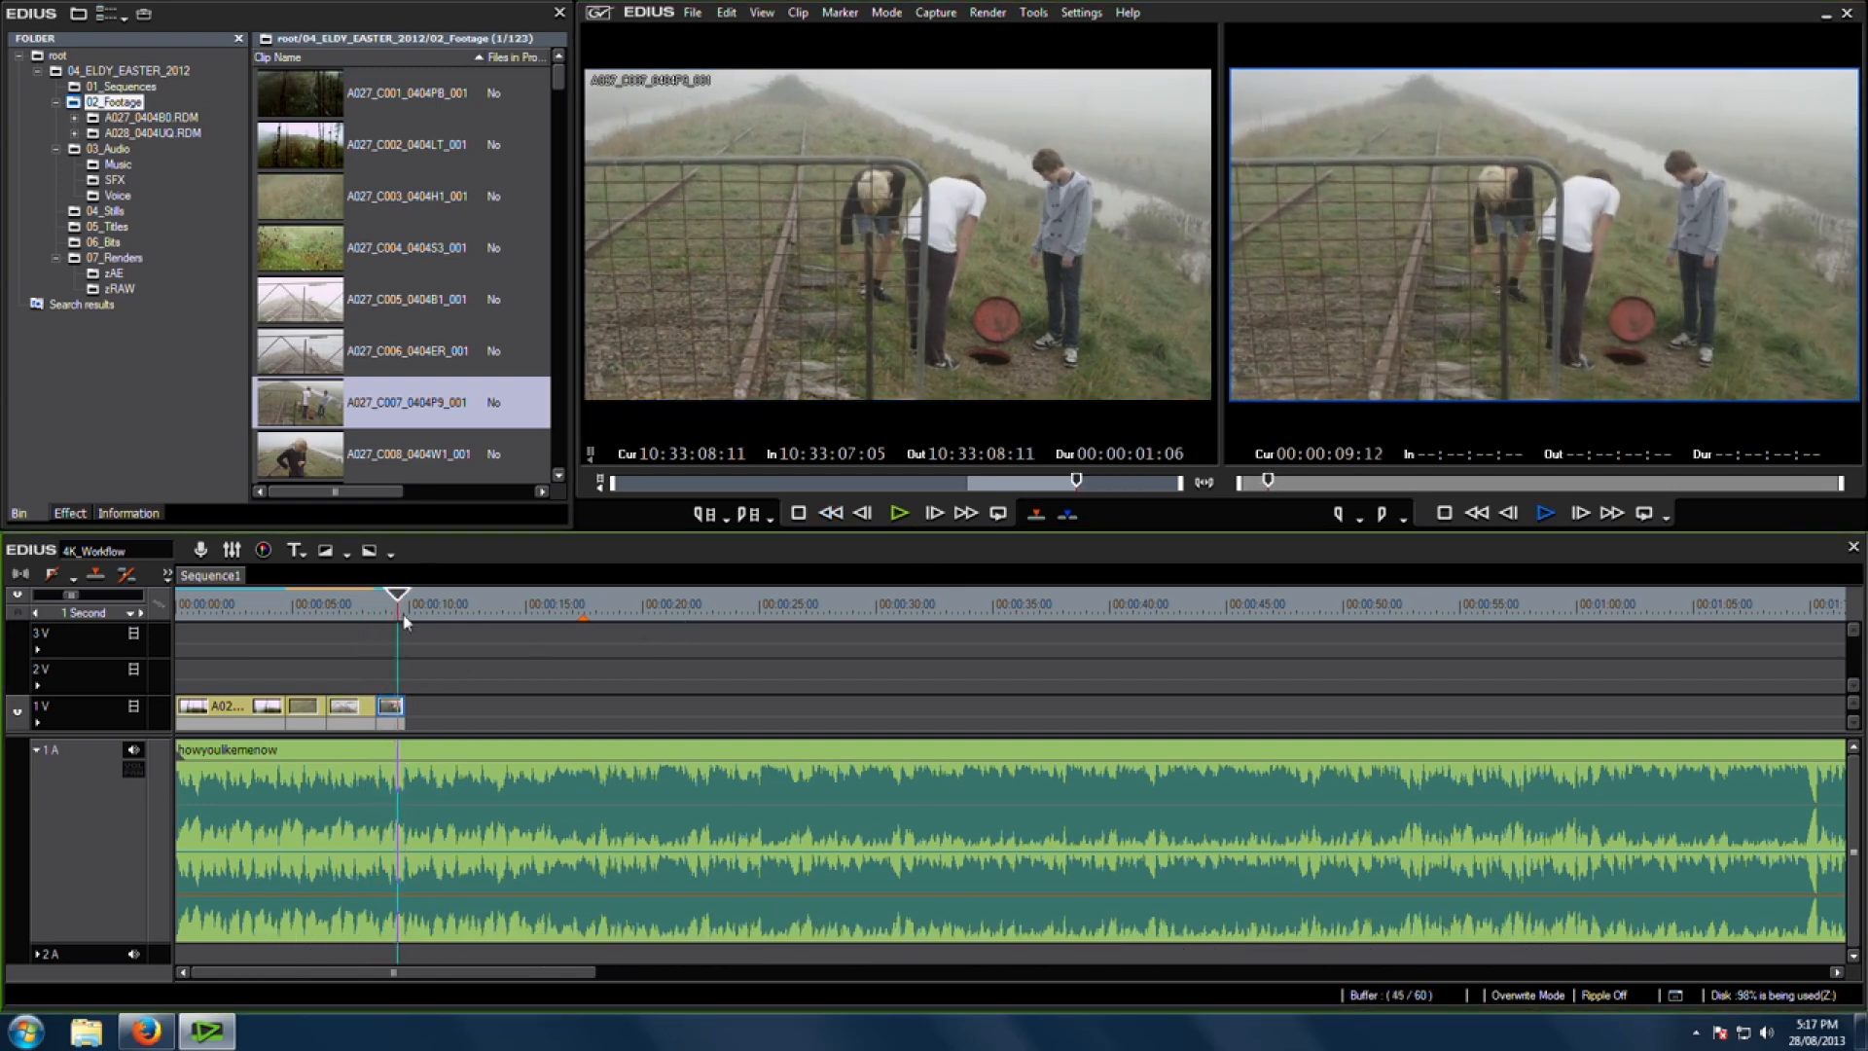
Step: Load clip A027_C008_0404W1_001, mark its in point, and add it to the sequence
{"action": "double_click", "coordinate": [306, 459]}
{"action": "mouse_move", "coordinate": [676, 482]}
{"action": "left_mouse_down"}
{"action": "mouse_move", "coordinate": [834, 486]}
{"action": "mouse_move", "coordinate": [685, 482]}
{"action": "left_mouse_up"}
{"action": "key", "text": "i"}
{"action": "key", "text": "space"}
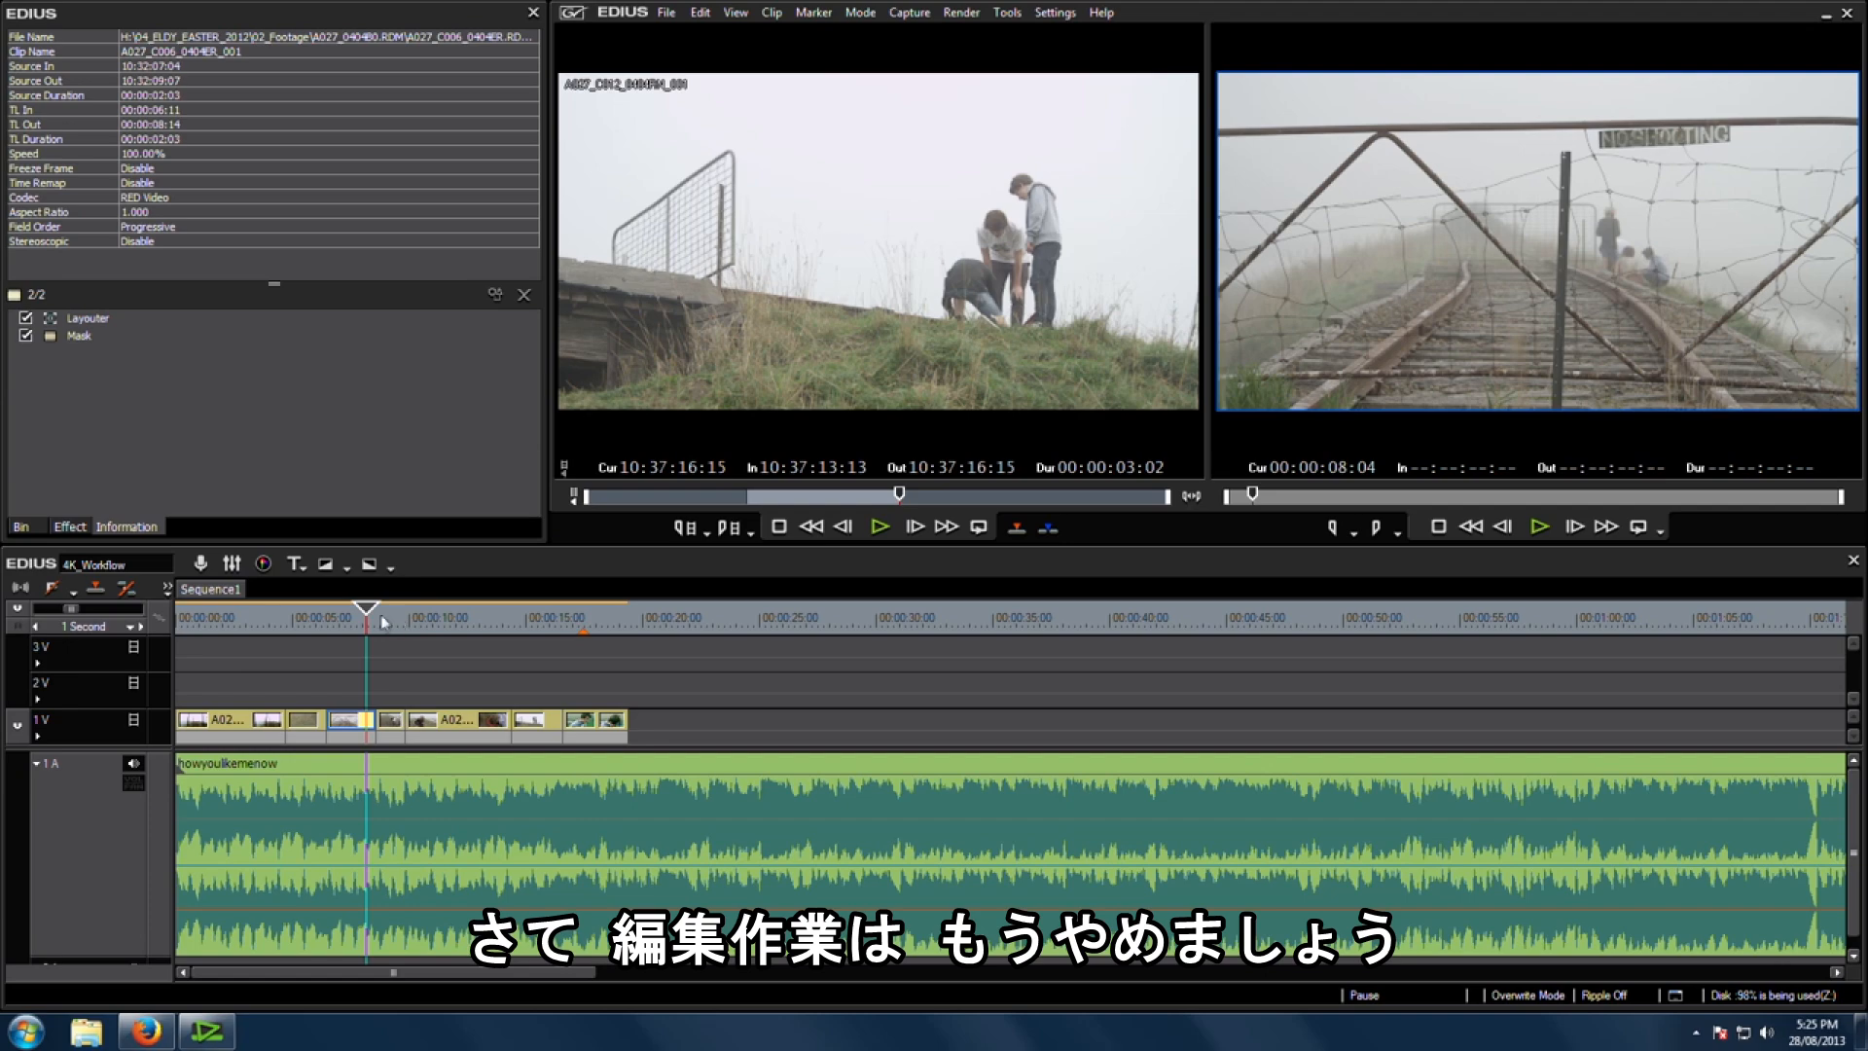
{"action": "left_click_drag", "start_coordinate": [418, 627], "coordinate": [472, 628]}
{"action": "left_click", "coordinate": [533, 725]}
{"action": "left_click", "coordinate": [534, 623]}
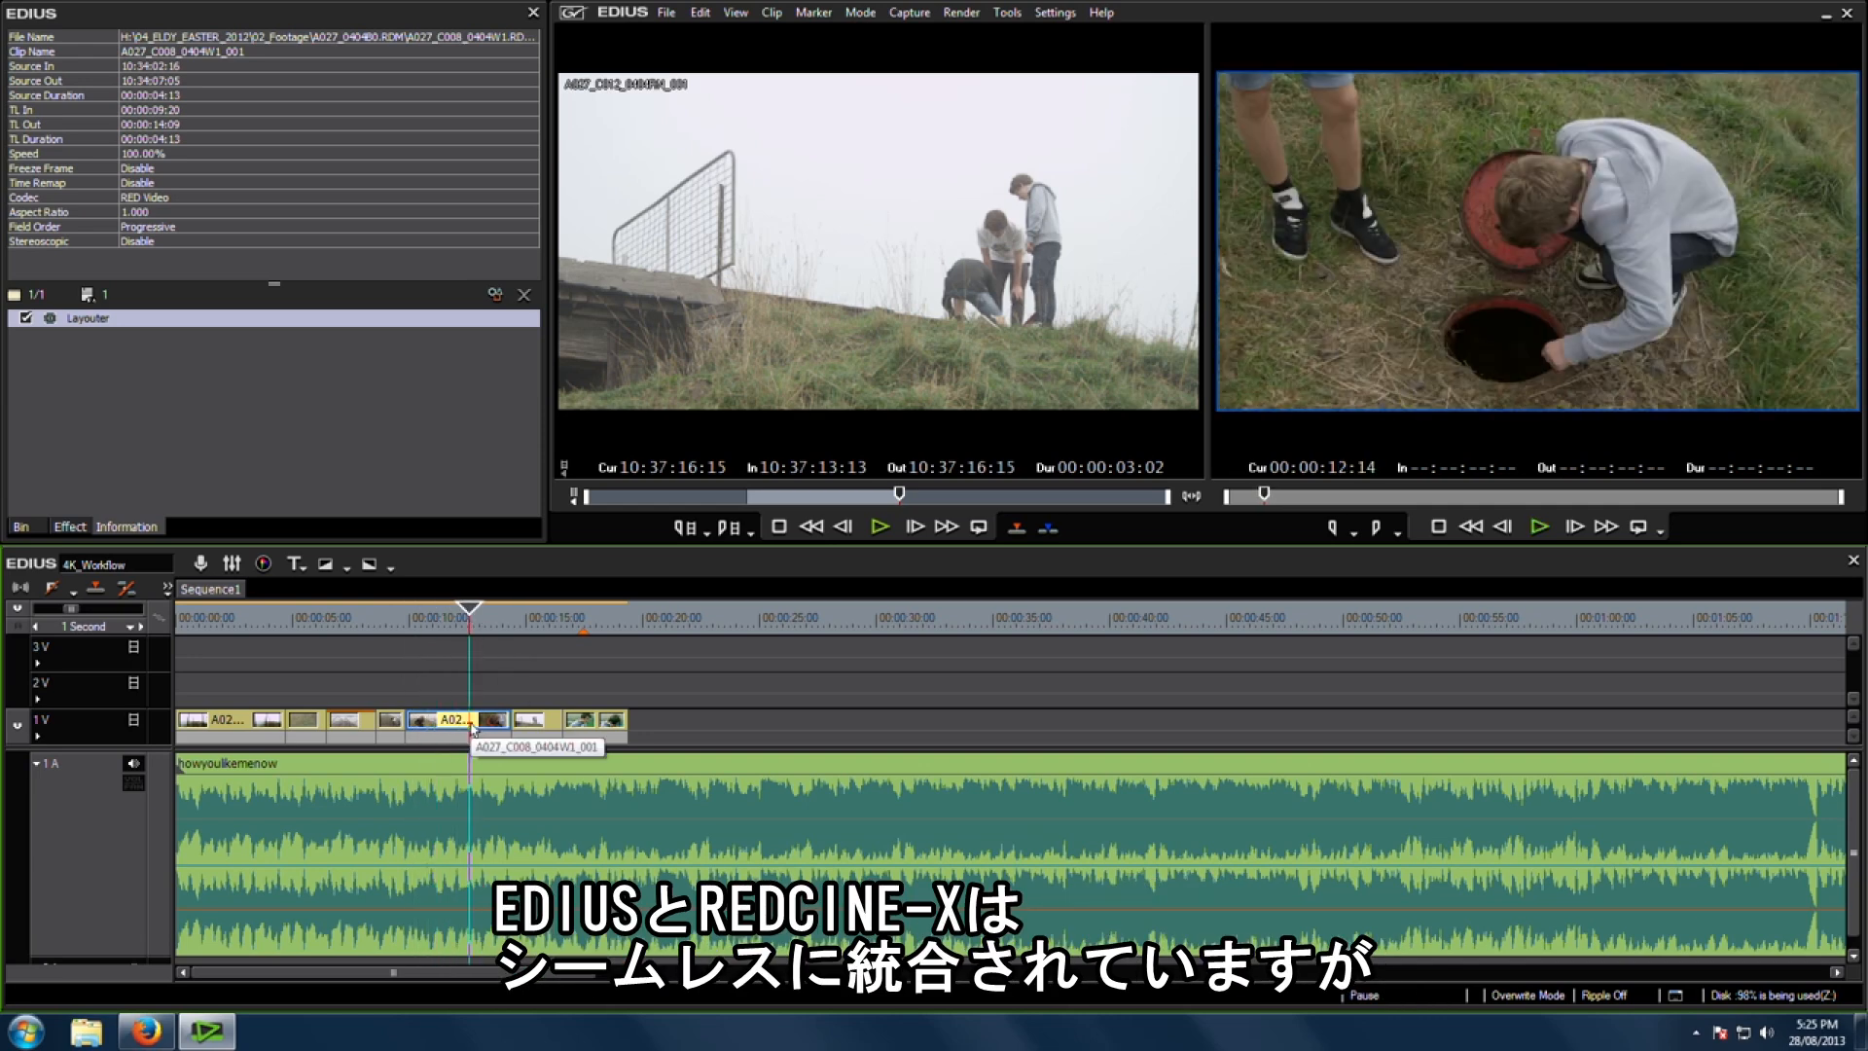
Step: Move the timeline cursor back and select the A027_C006_0404ER_001 clip on the 1V track, then return to the bin
{"action": "left_click_drag", "start_coordinate": [469, 631], "coordinate": [341, 632]}
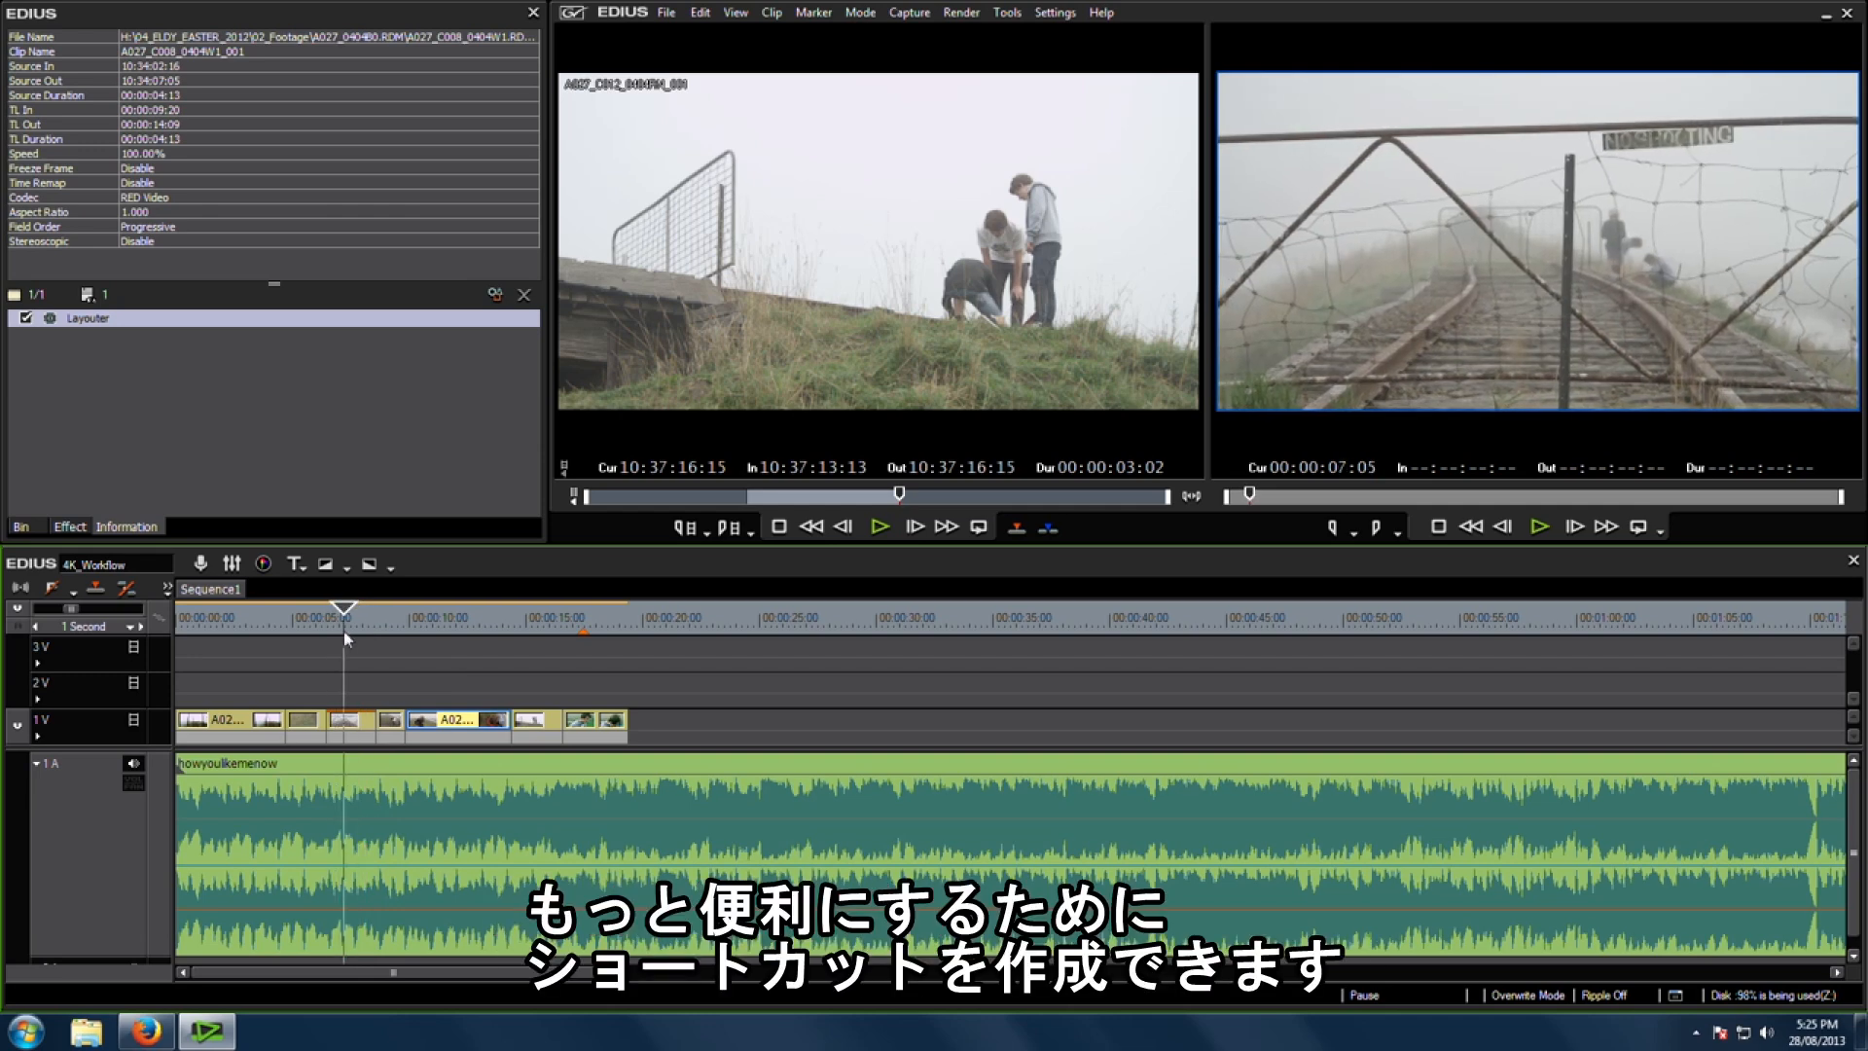
{"action": "left_click", "coordinate": [358, 737]}
{"action": "left_click", "coordinate": [358, 737]}
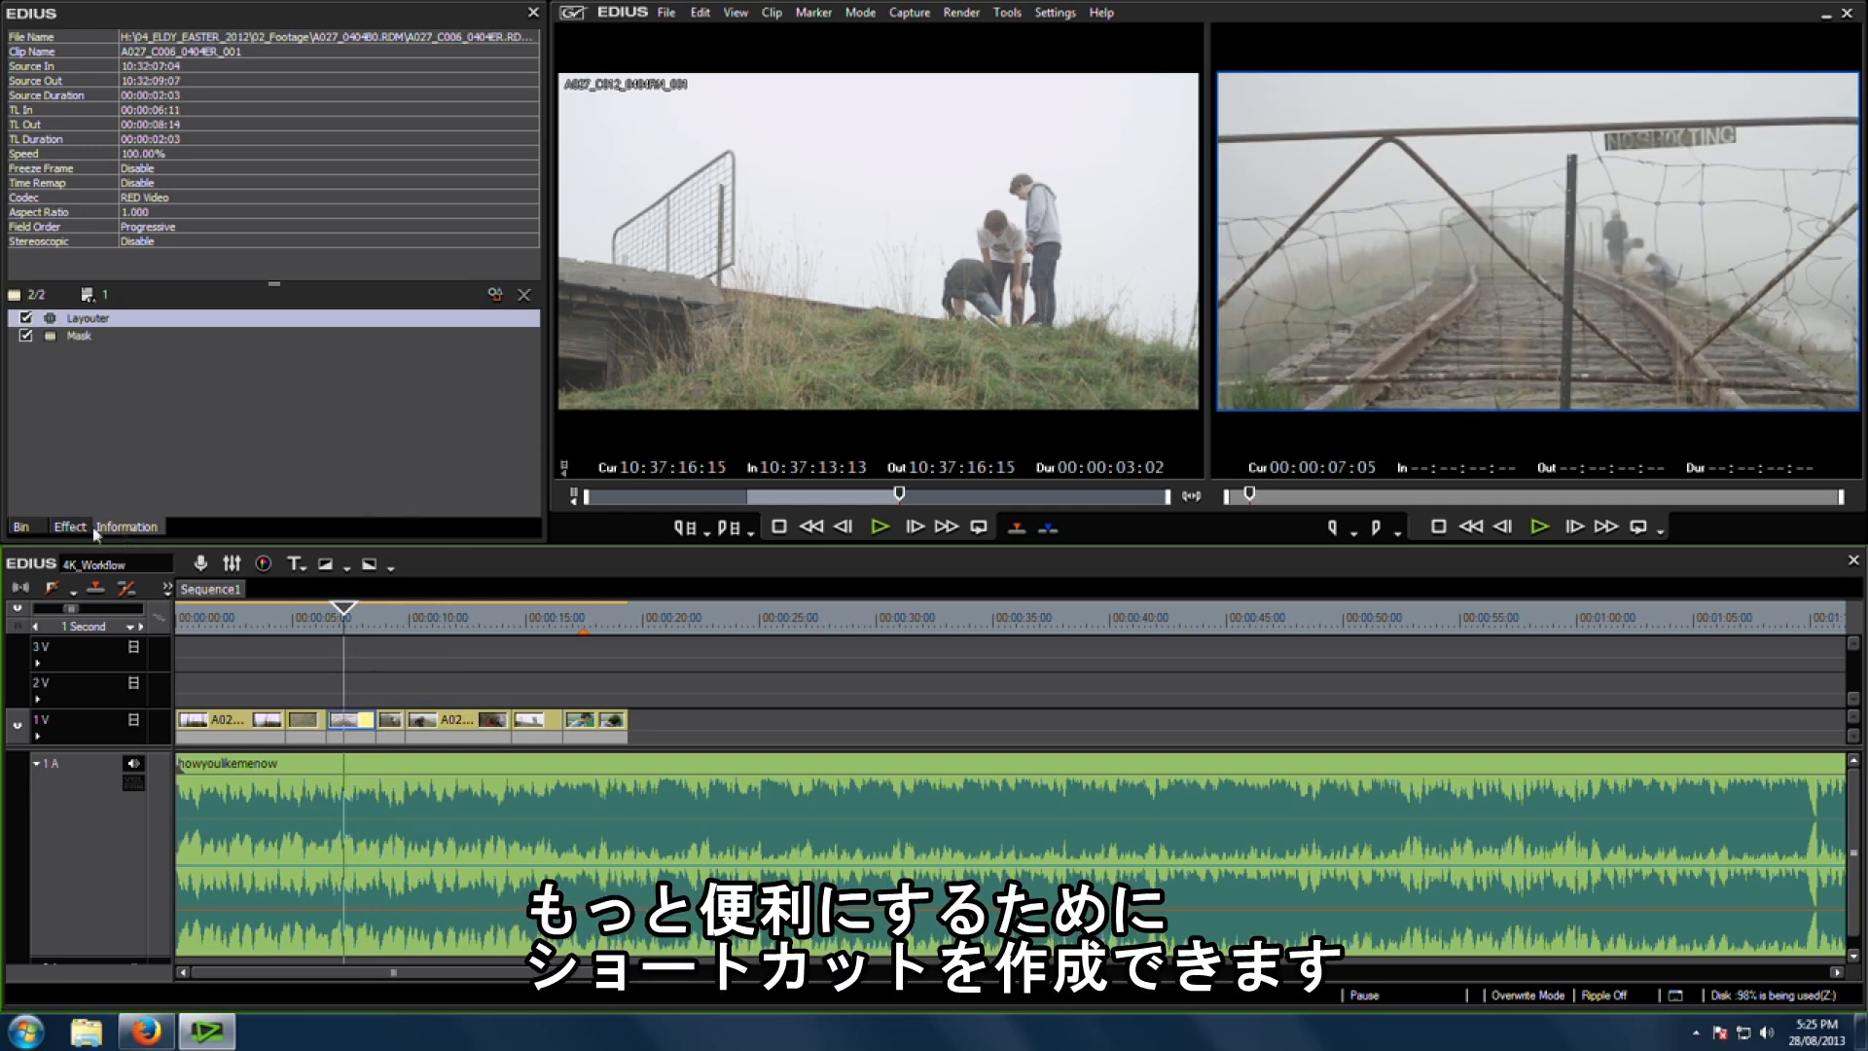
{"action": "left_click", "coordinate": [20, 527]}
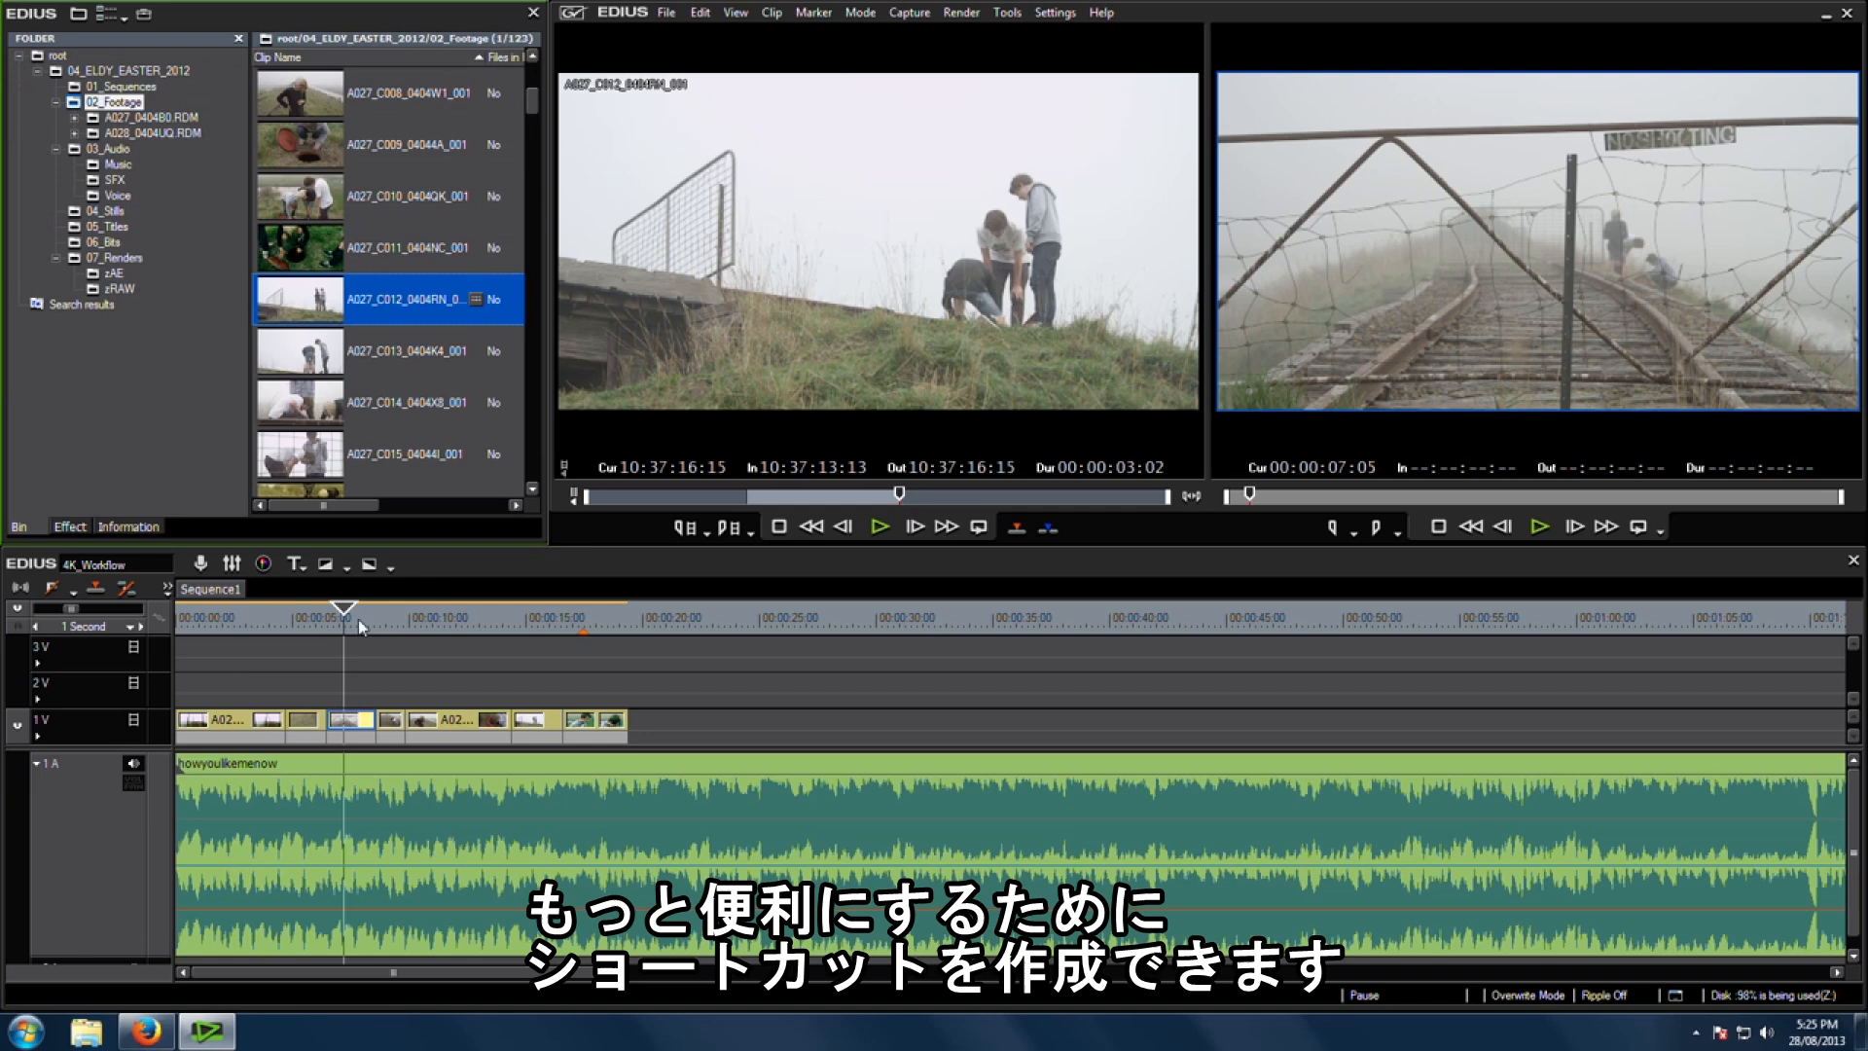
Step: Assign Ctrl+G to Open the Original File of a Clip in the user keyboard shortcut settings, filtering by "open"
{"action": "left_click", "coordinate": [1056, 12]}
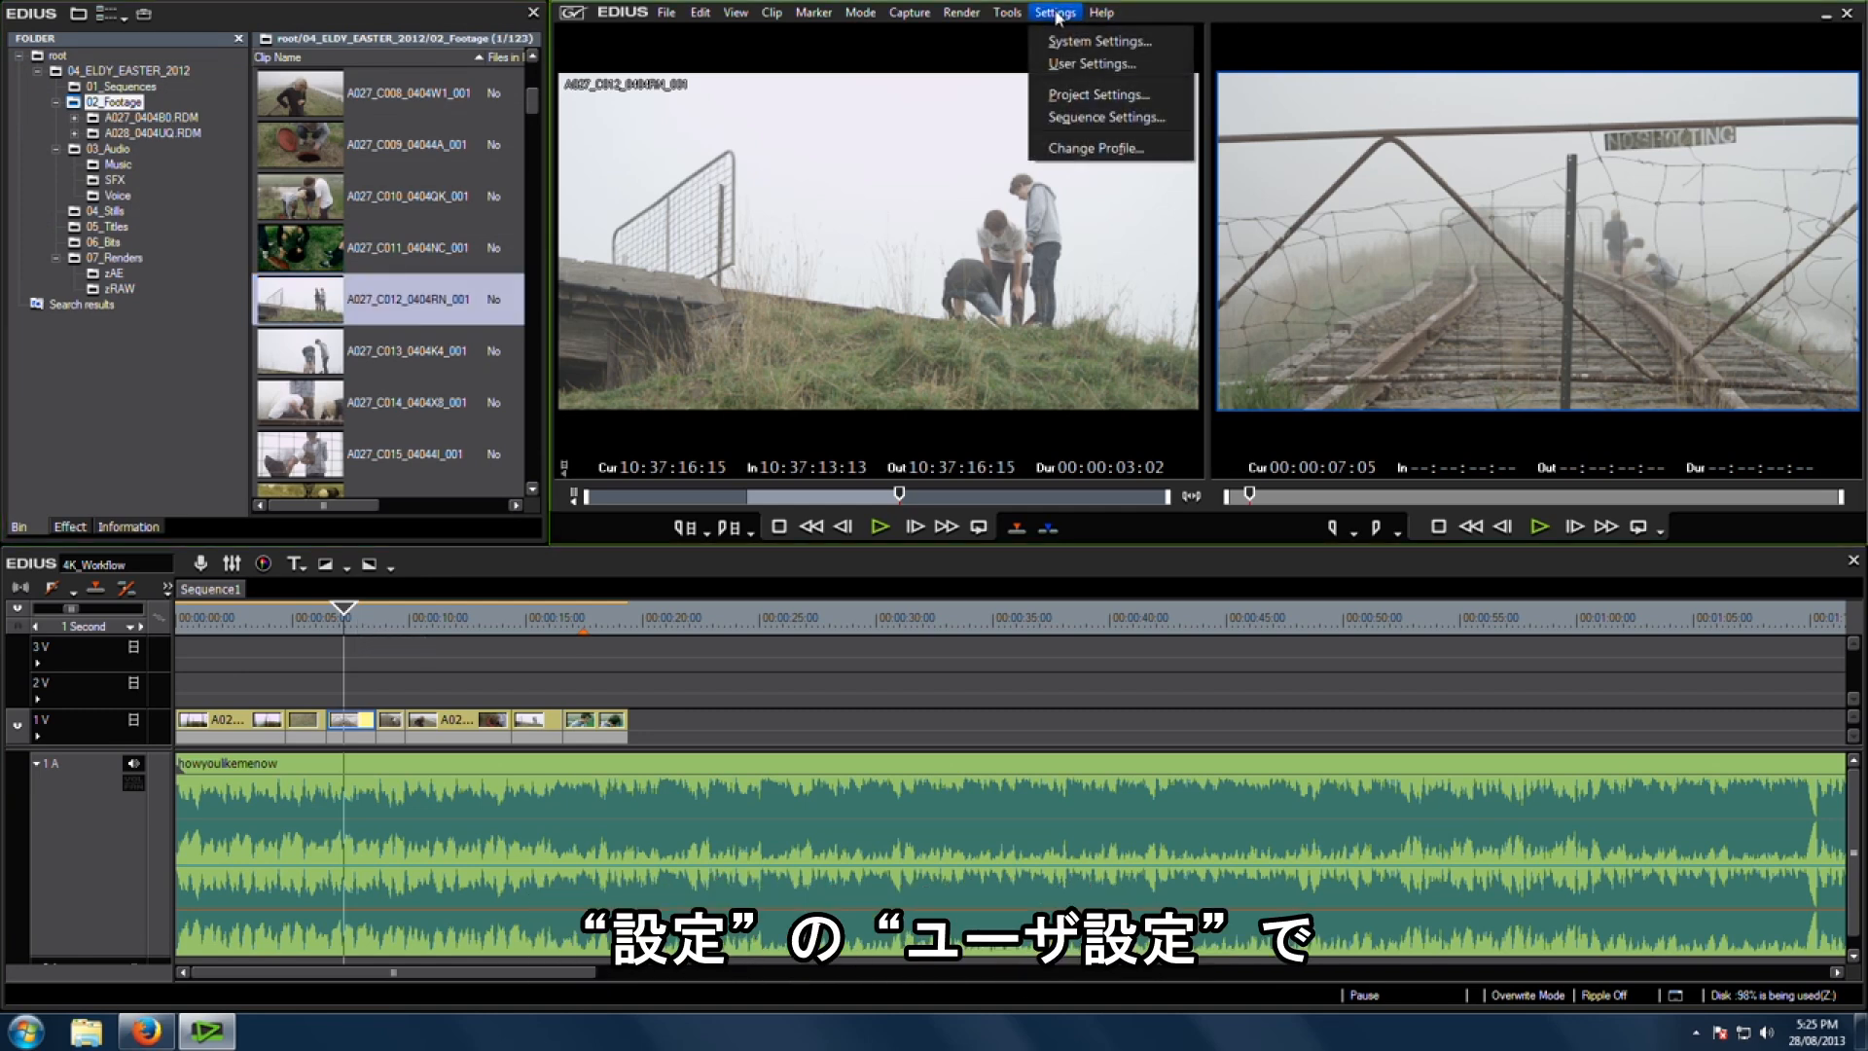
{"action": "left_click", "coordinate": [1071, 65]}
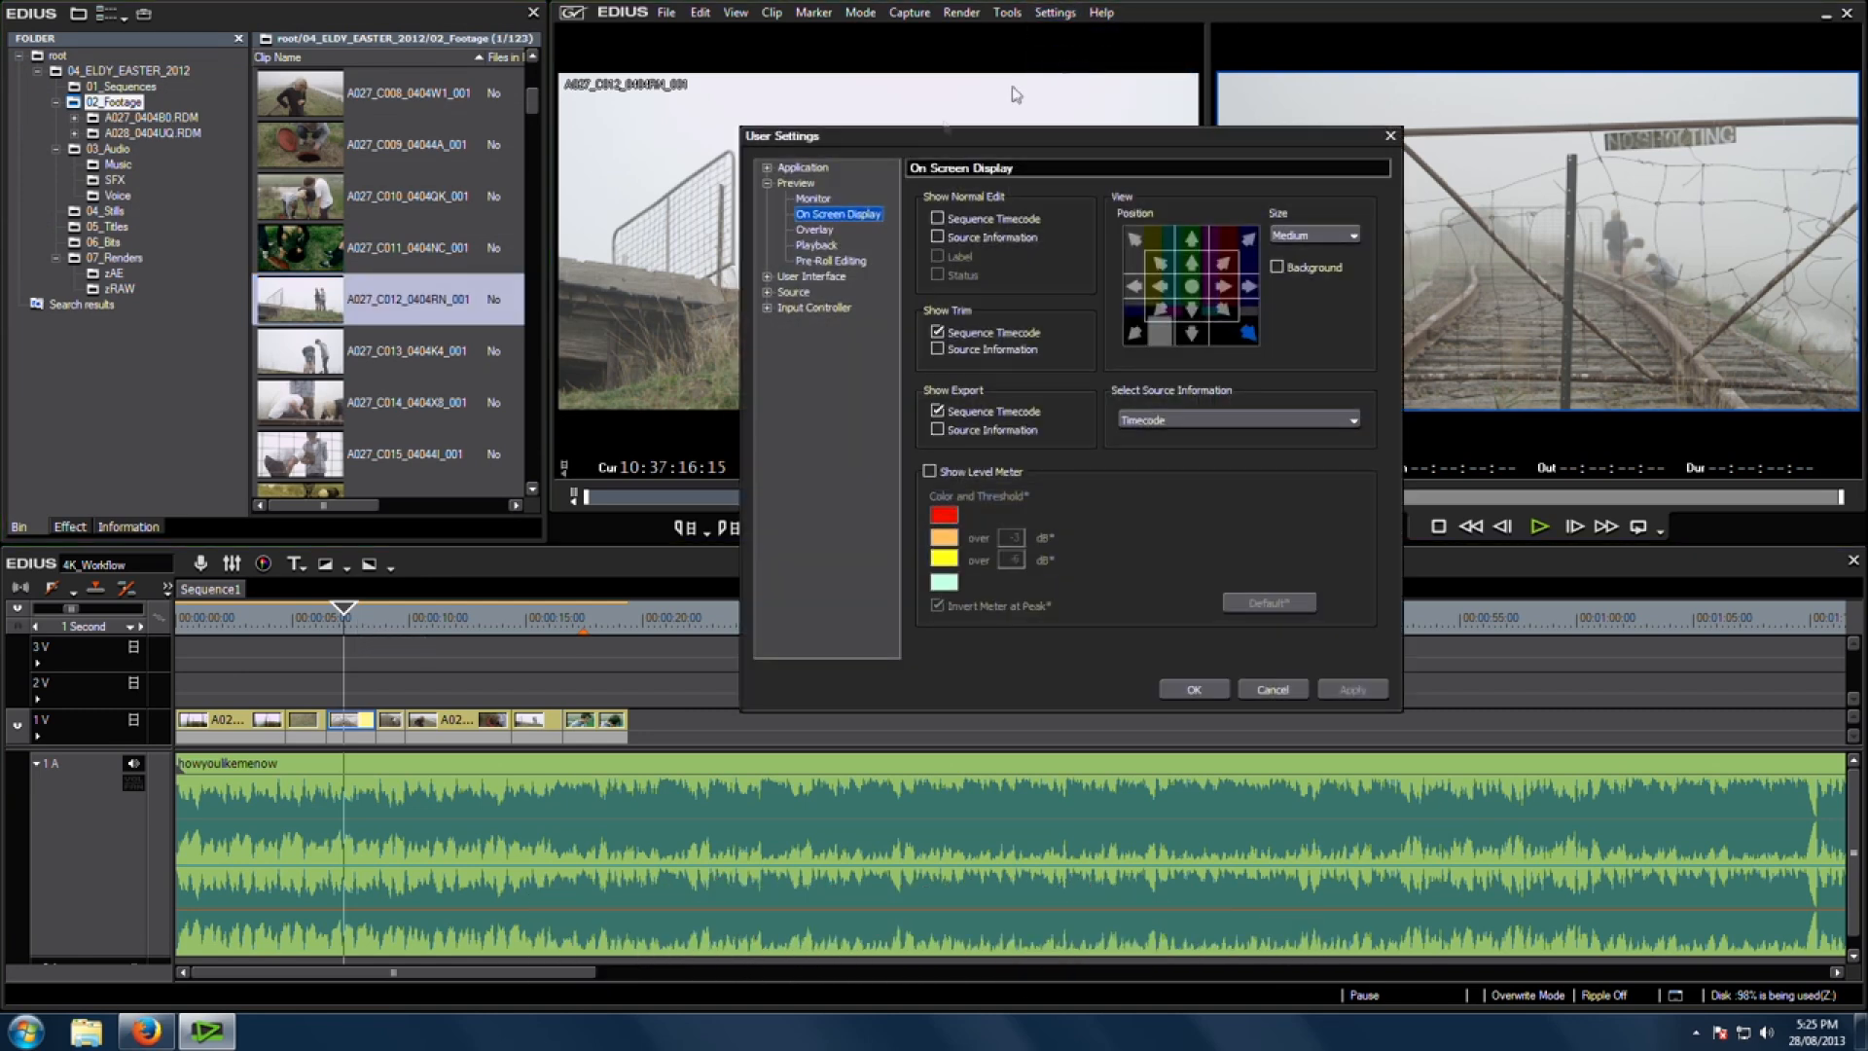
{"action": "double_click", "coordinate": [790, 185]}
{"action": "left_click", "coordinate": [768, 198]}
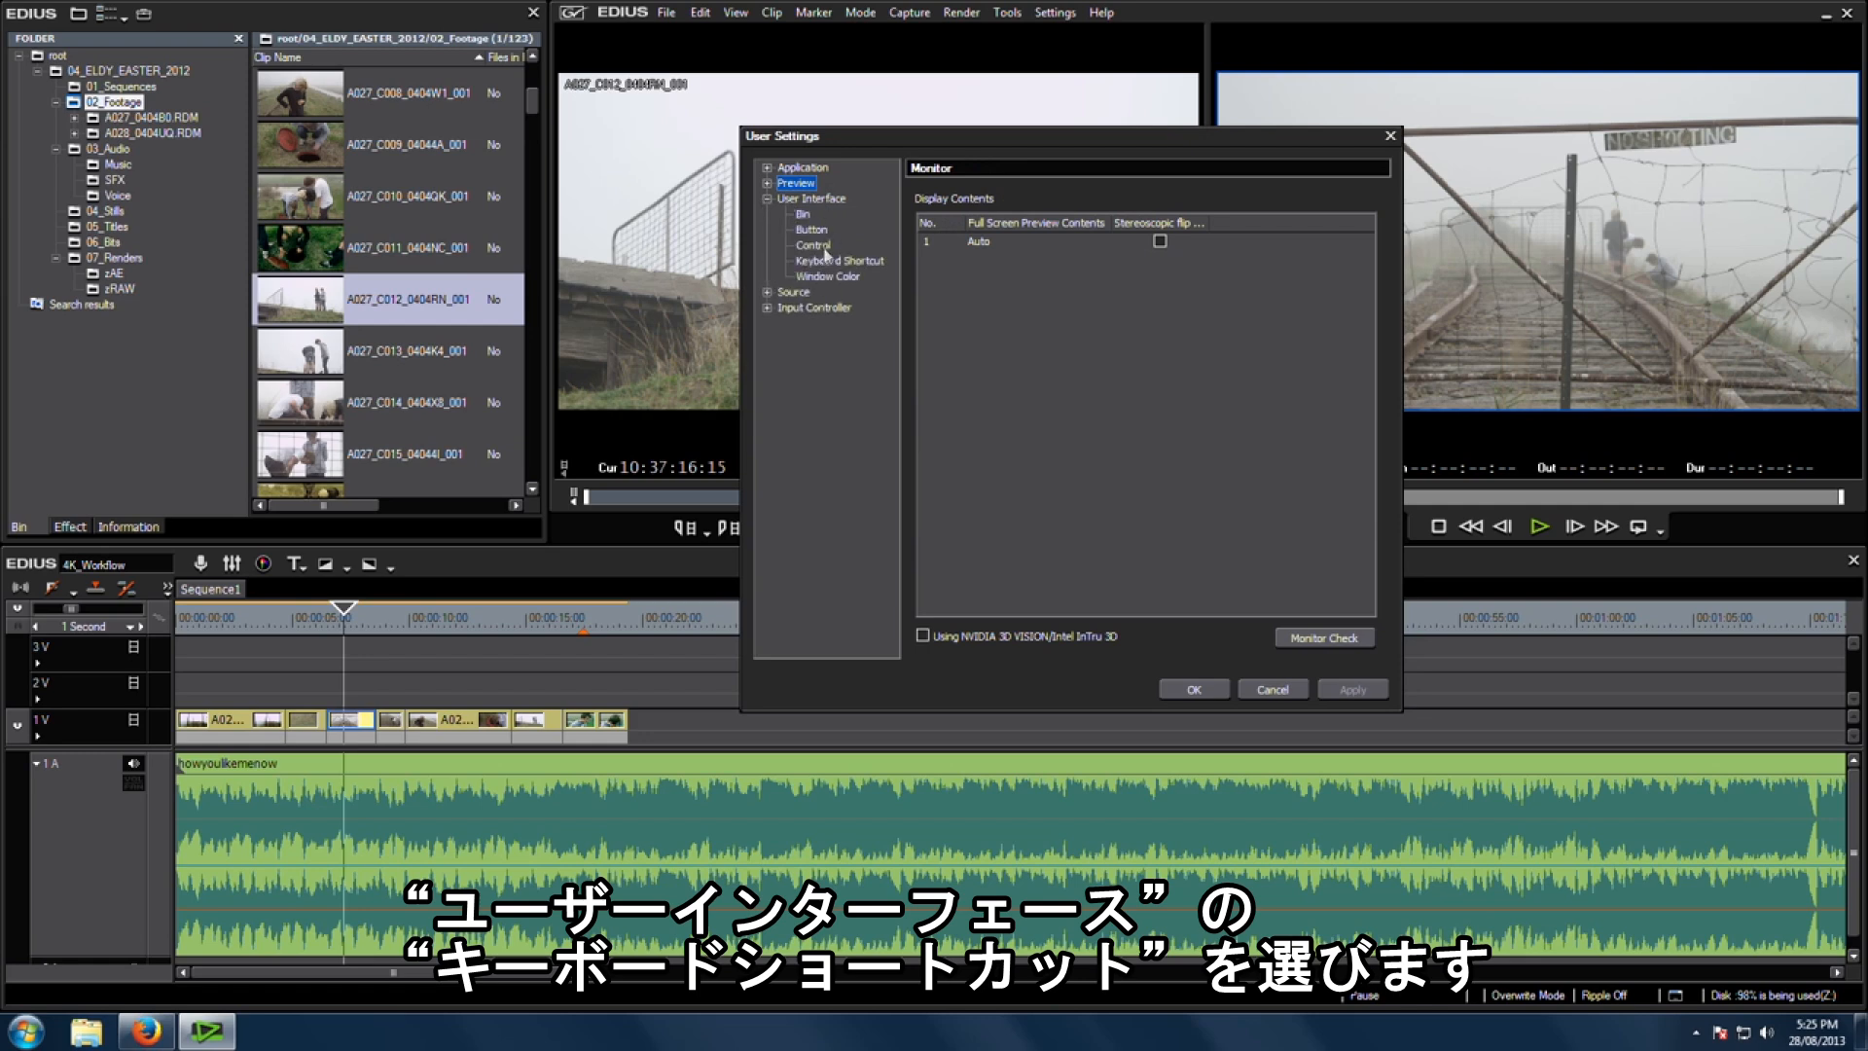
{"action": "left_click", "coordinate": [823, 261]}
{"action": "double_click", "coordinate": [1000, 233]}
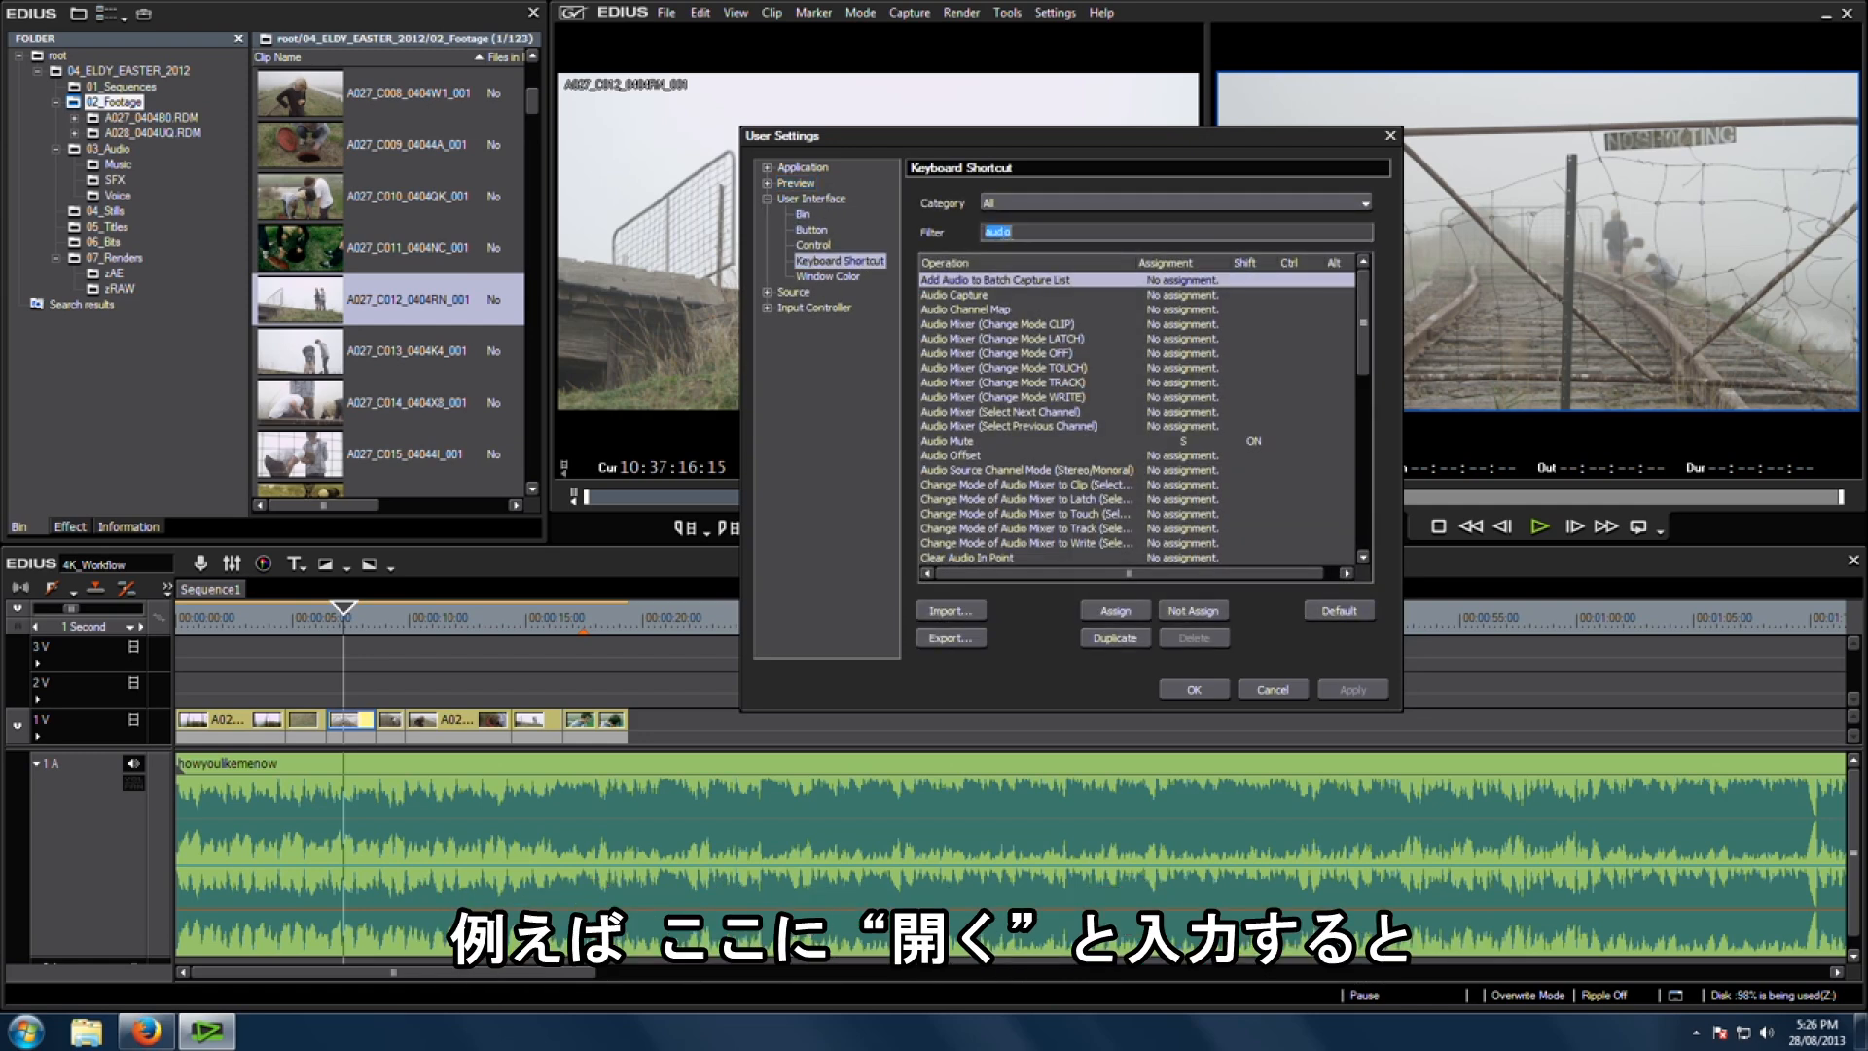
{"action": "type", "text": "open"}
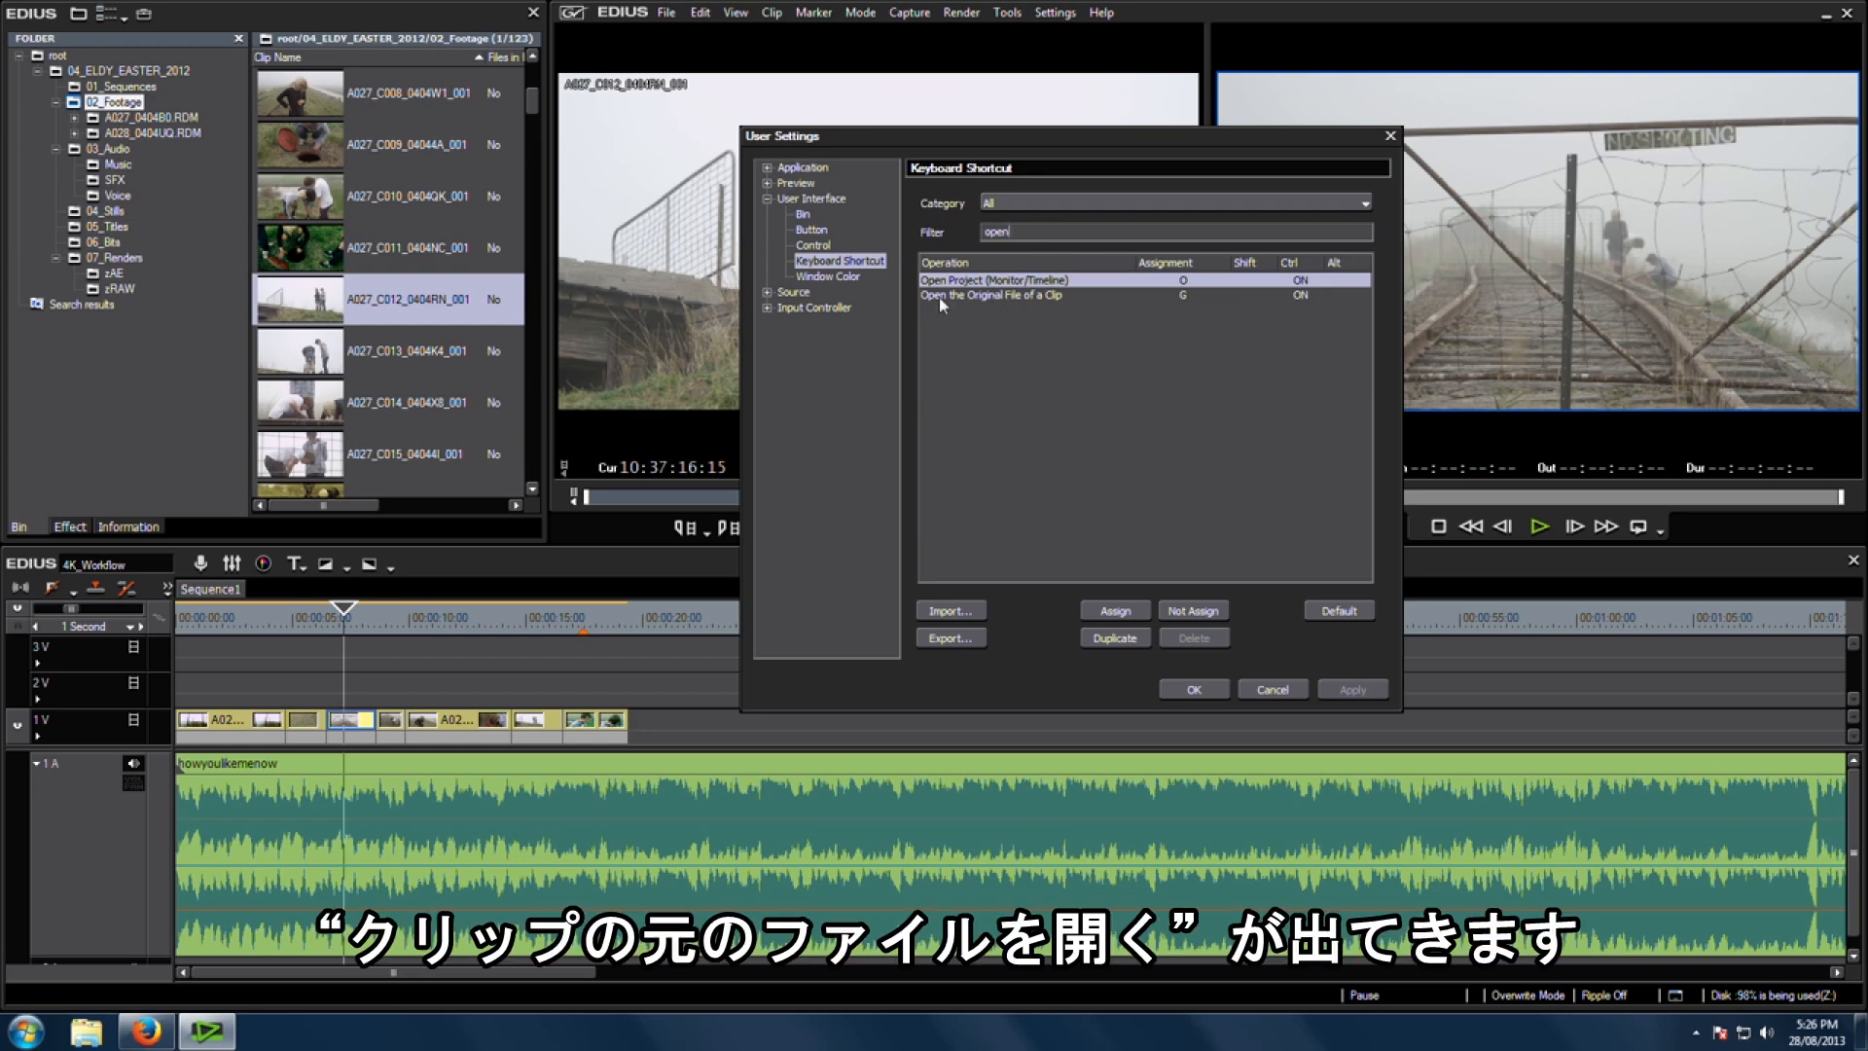
{"action": "left_click", "coordinate": [1043, 294]}
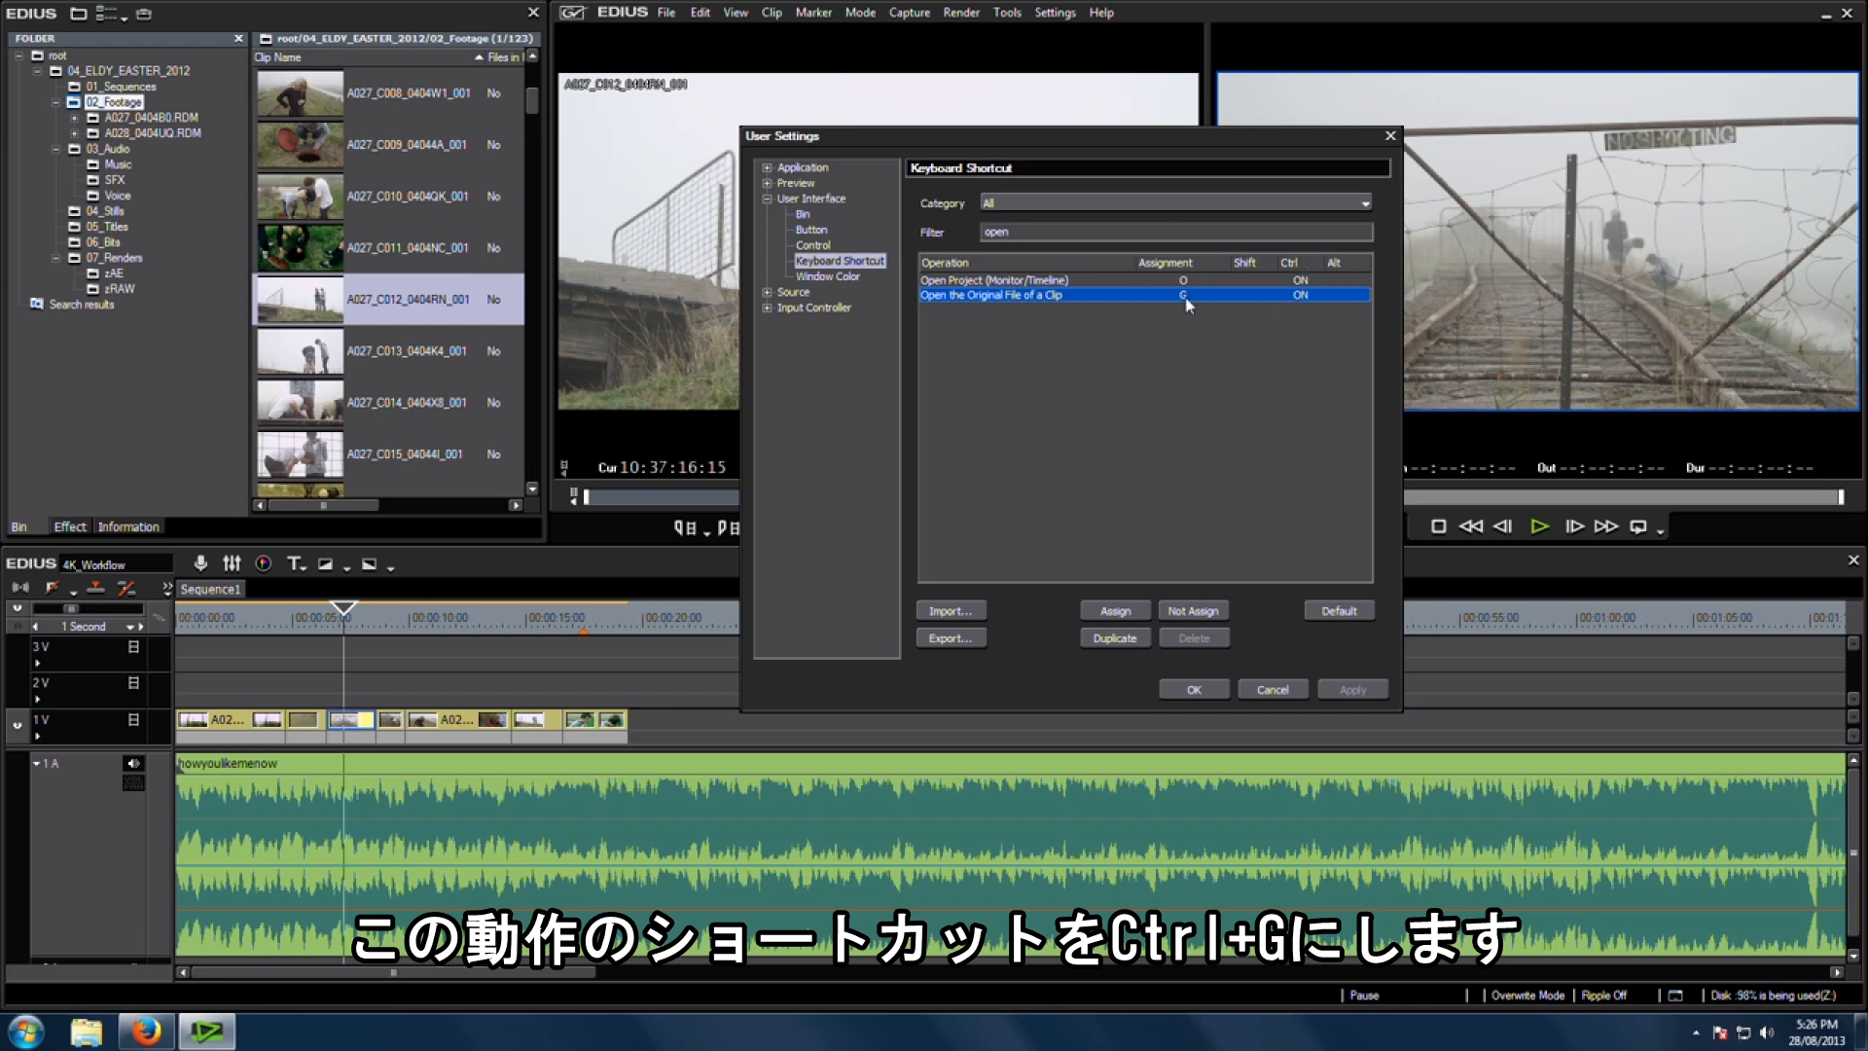
{"action": "left_click", "coordinate": [1116, 611]}
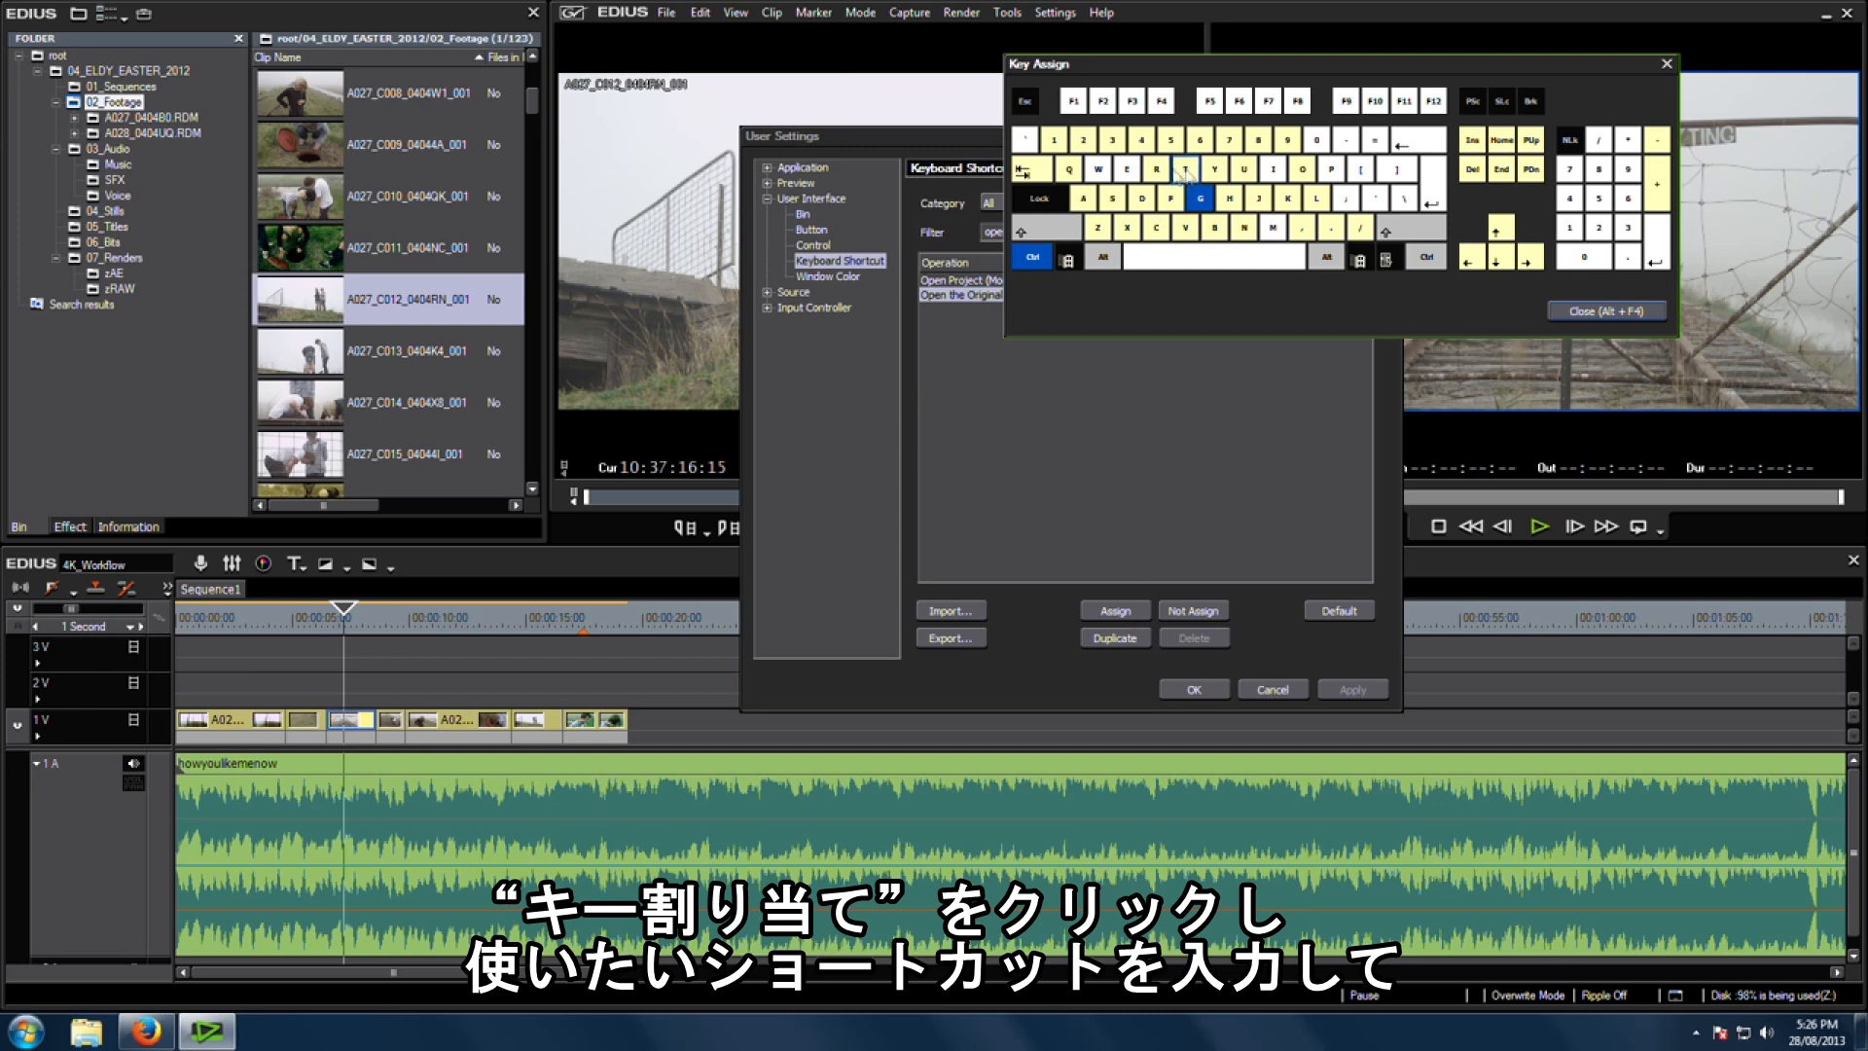
{"action": "left_click", "coordinate": [1607, 311]}
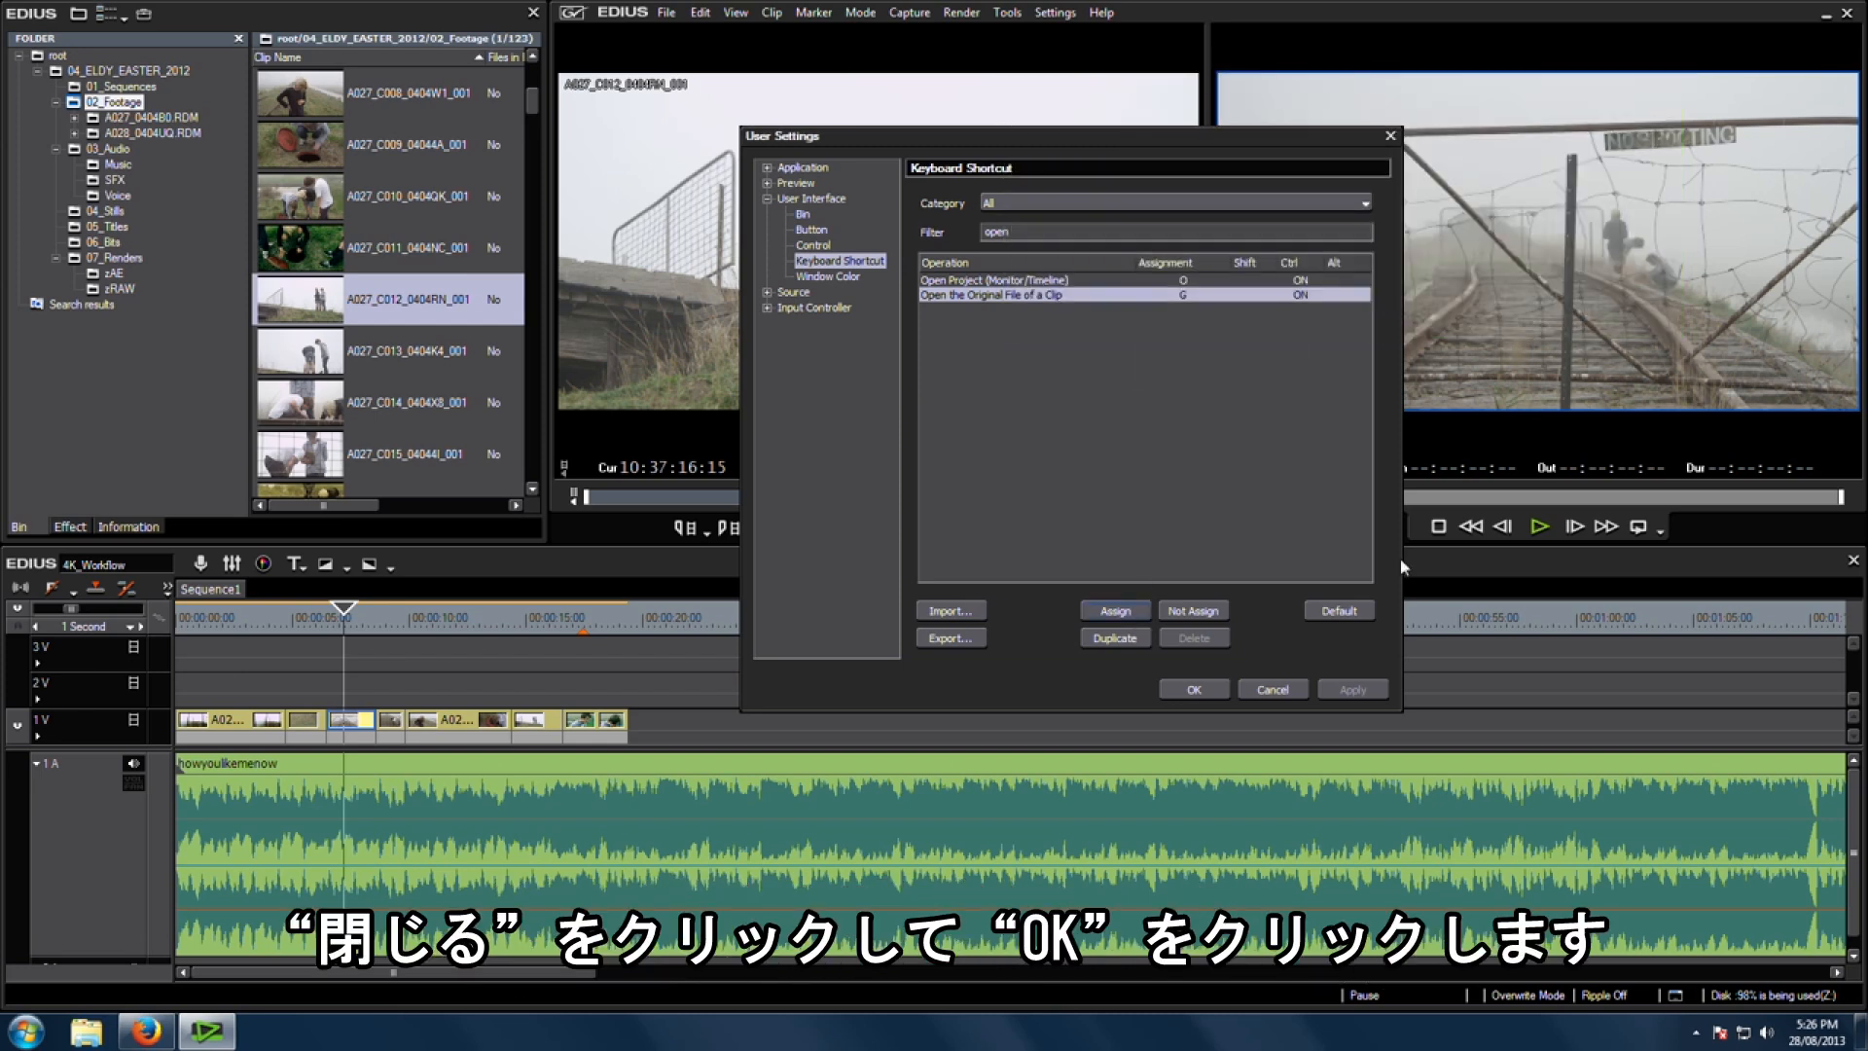
{"action": "left_click", "coordinate": [1195, 689]}
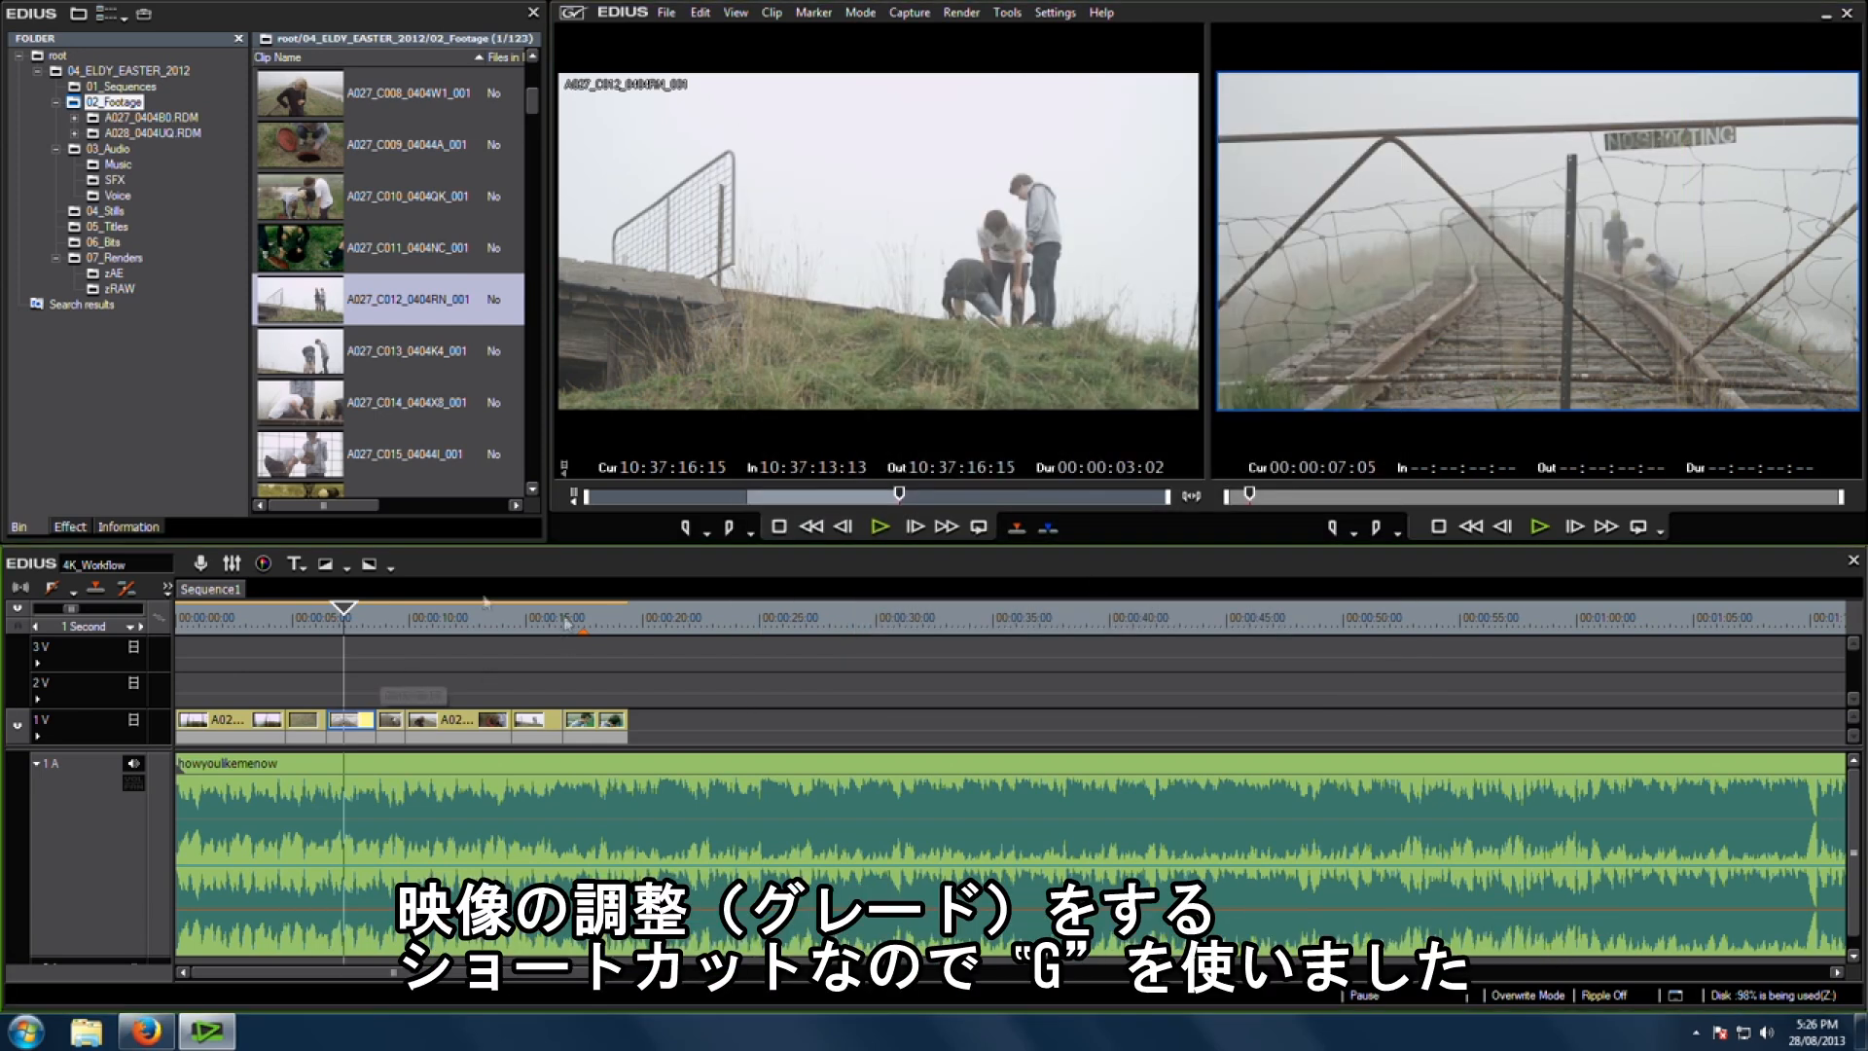
Step: Open the original file of the selected A027_C006_0404ER_001 clip in REDCINE-X using the new shortcut
{"action": "left_click_drag", "start_coordinate": [342, 626], "coordinate": [353, 625]}
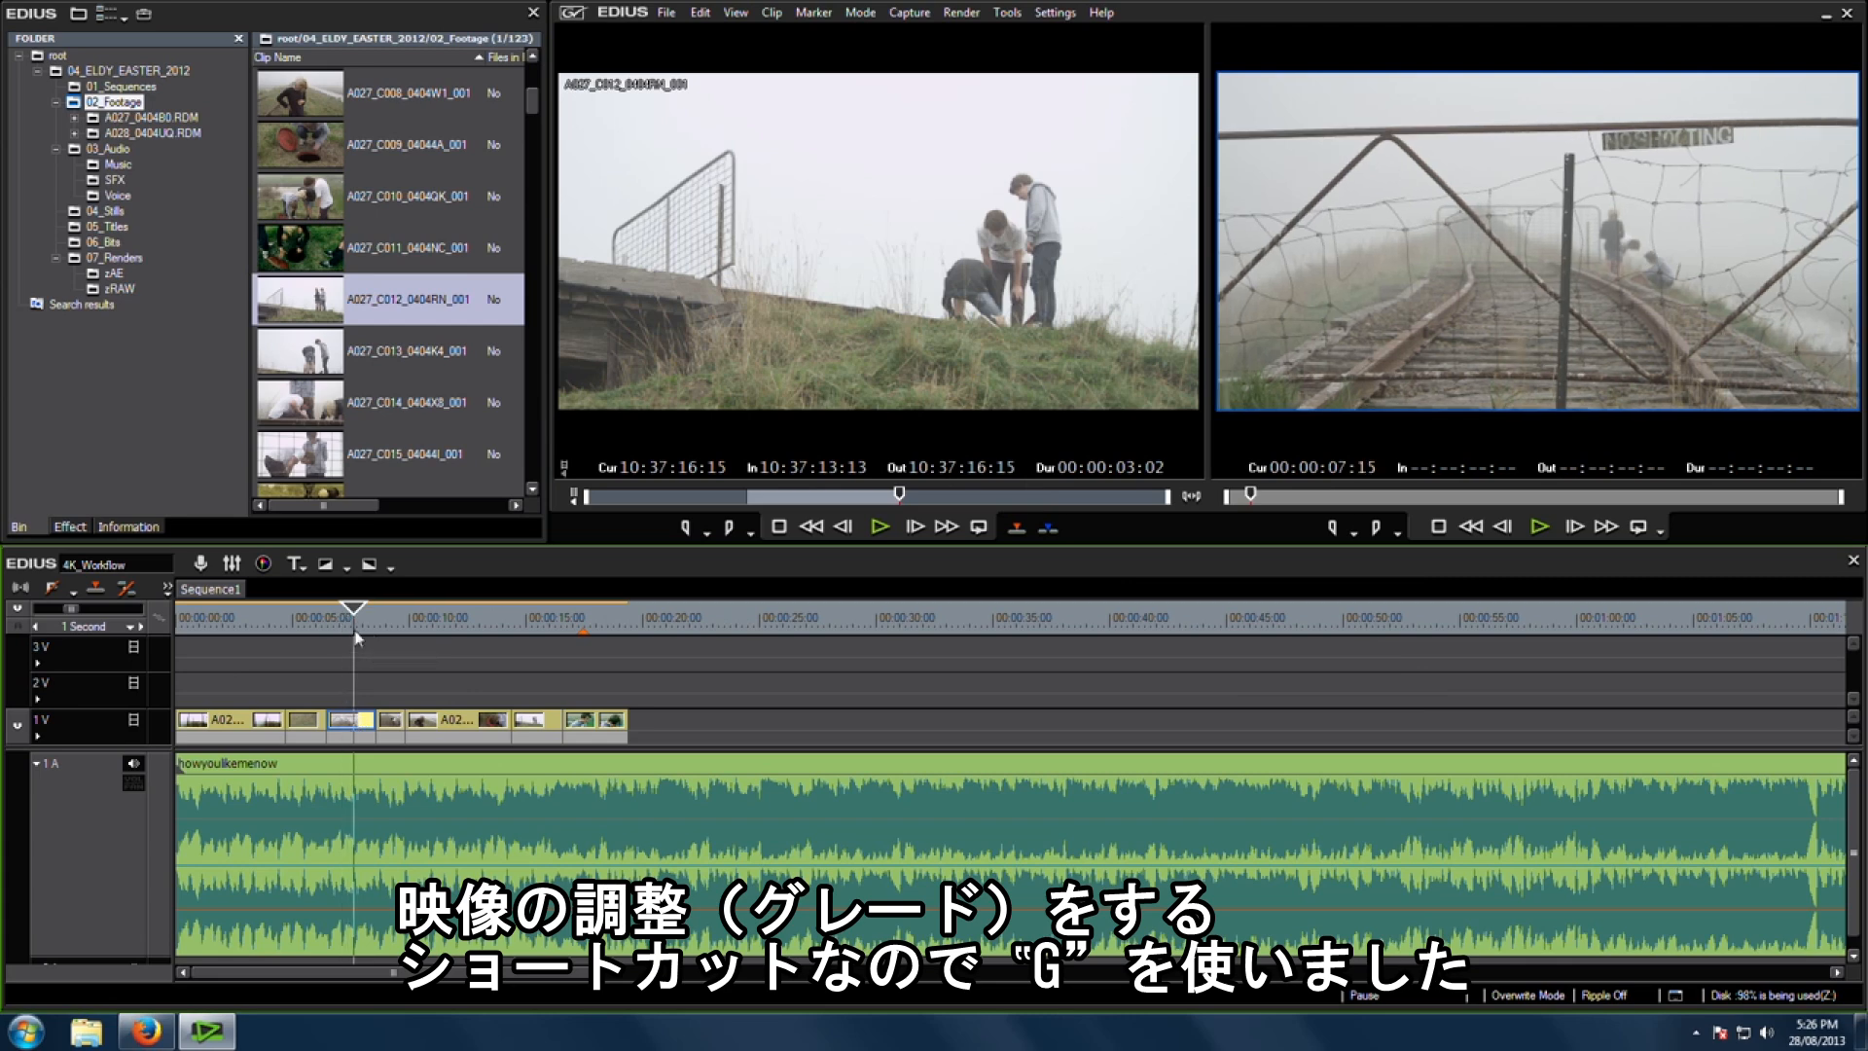
{"action": "left_click_drag", "start_coordinate": [355, 631], "coordinate": [352, 629]}
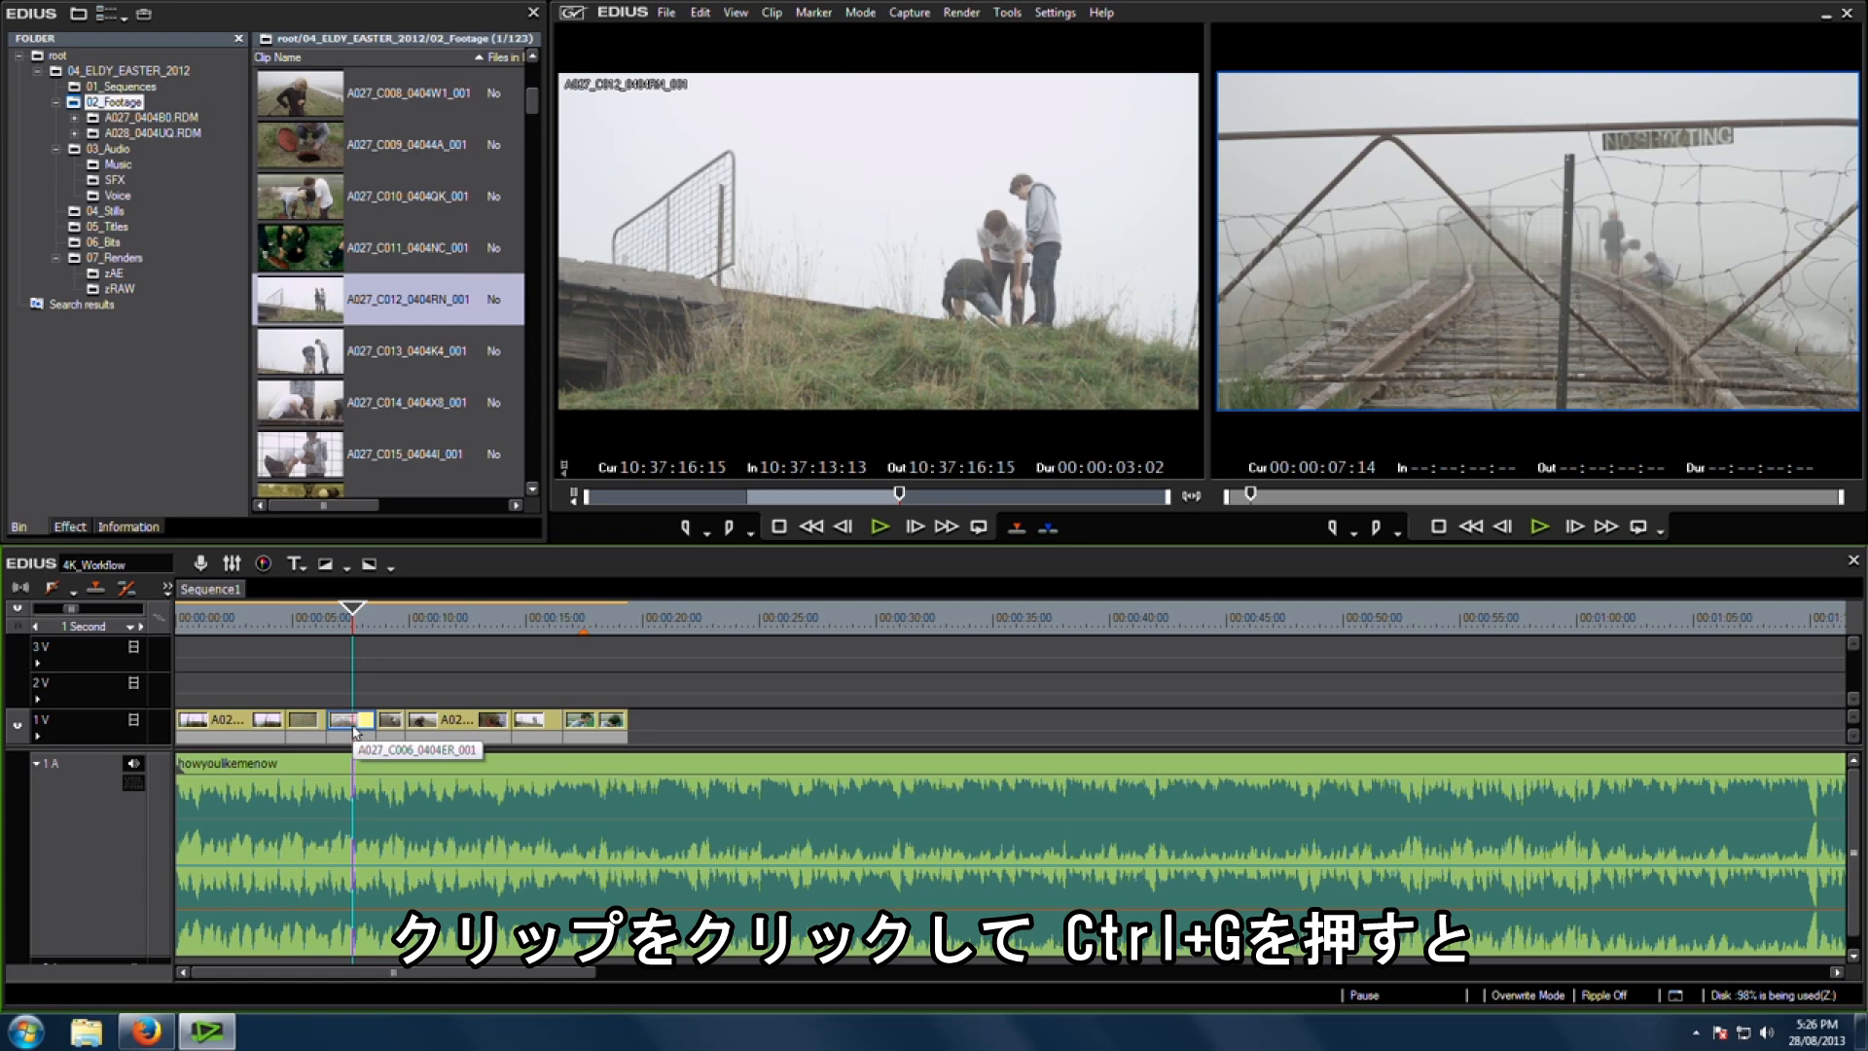
{"action": "key", "text": "ctrl+g"}
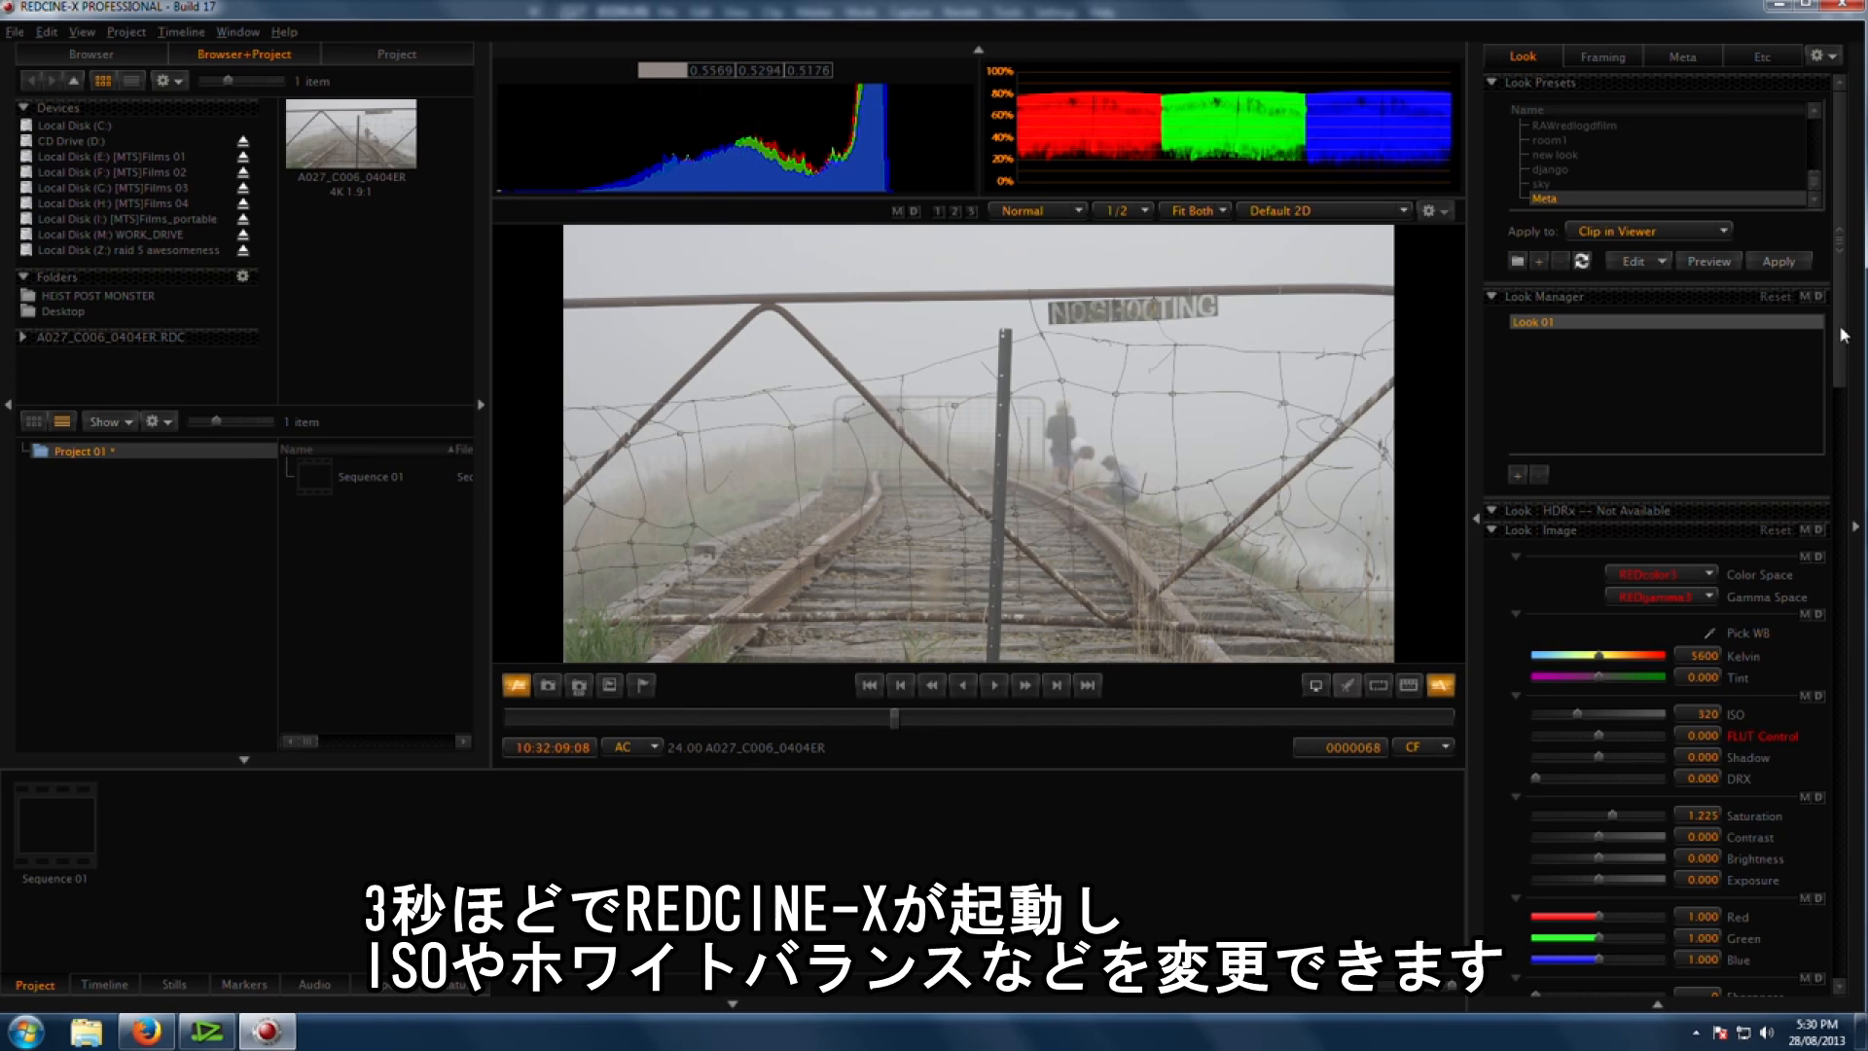
Step: Bend the Look curve into an S-shape to increase the clip's contrast
{"action": "scroll", "coordinate": [1783, 584], "scroll_direction": "down", "scroll_amount": 10}
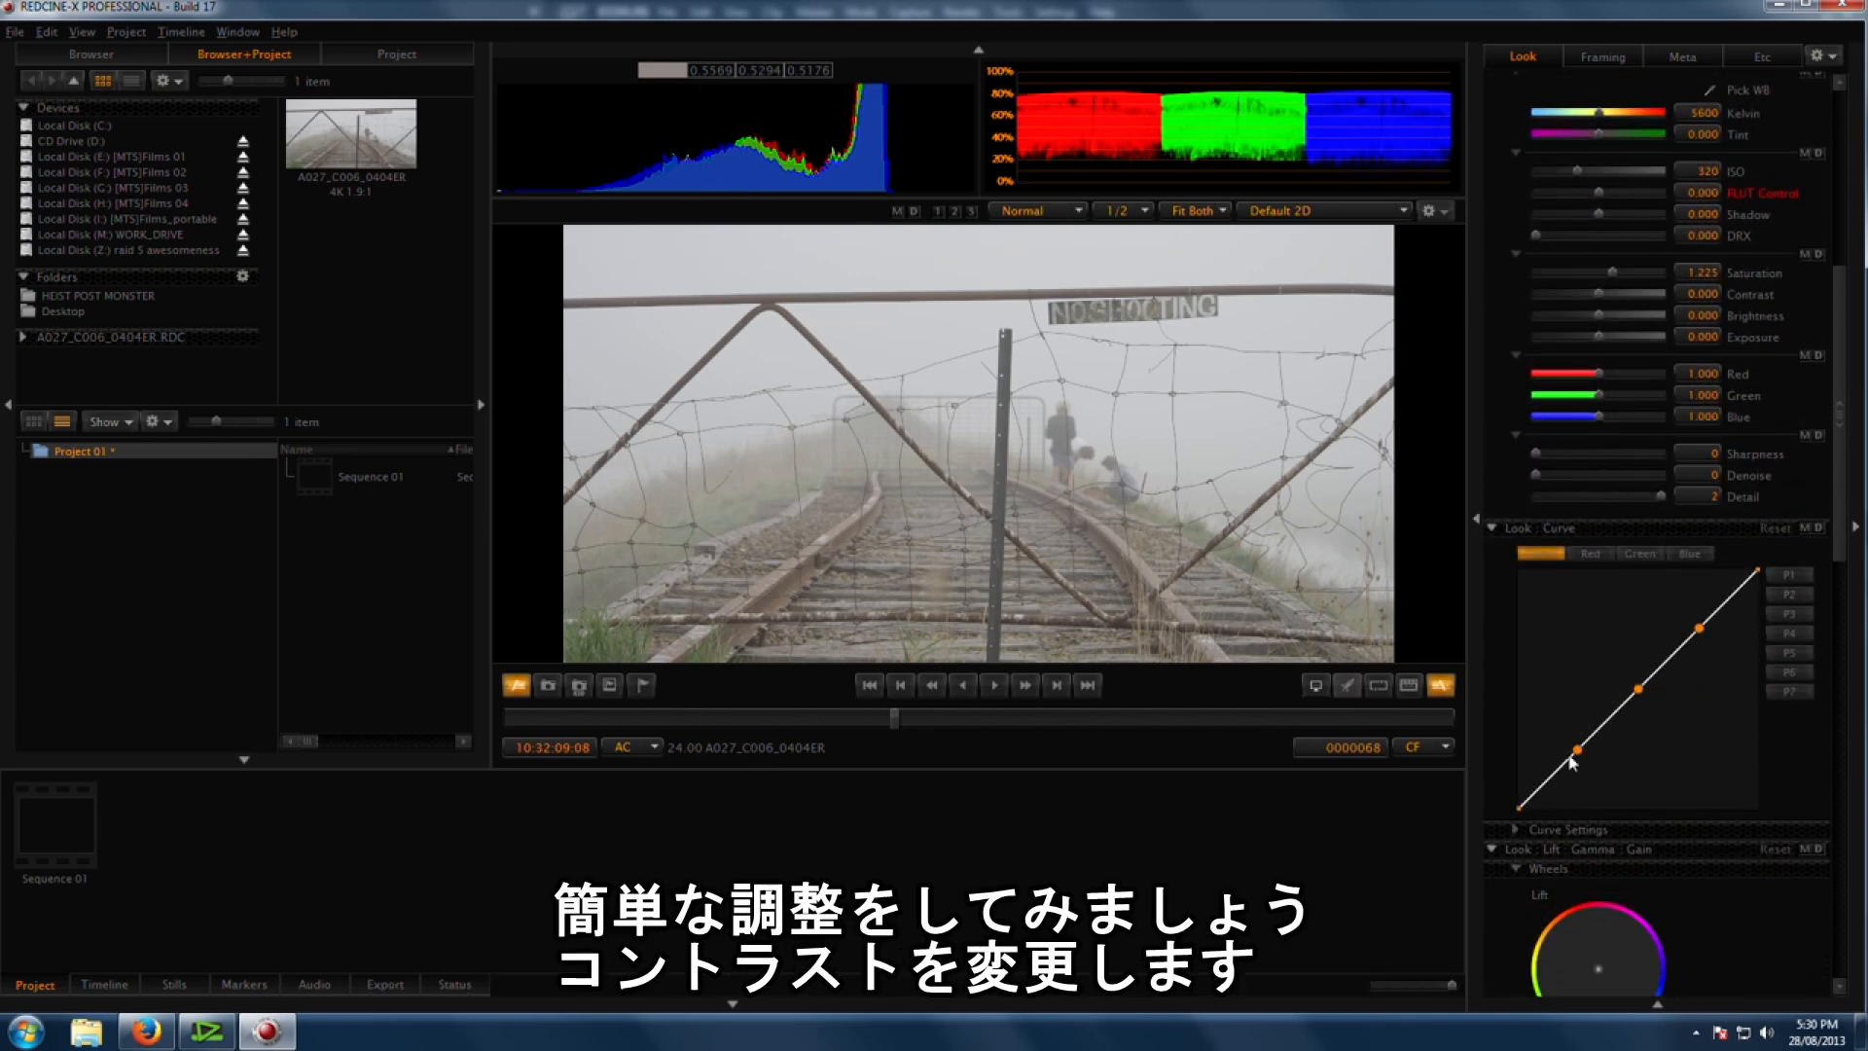
{"action": "left_click_drag", "start_coordinate": [1559, 806], "coordinate": [1558, 808]}
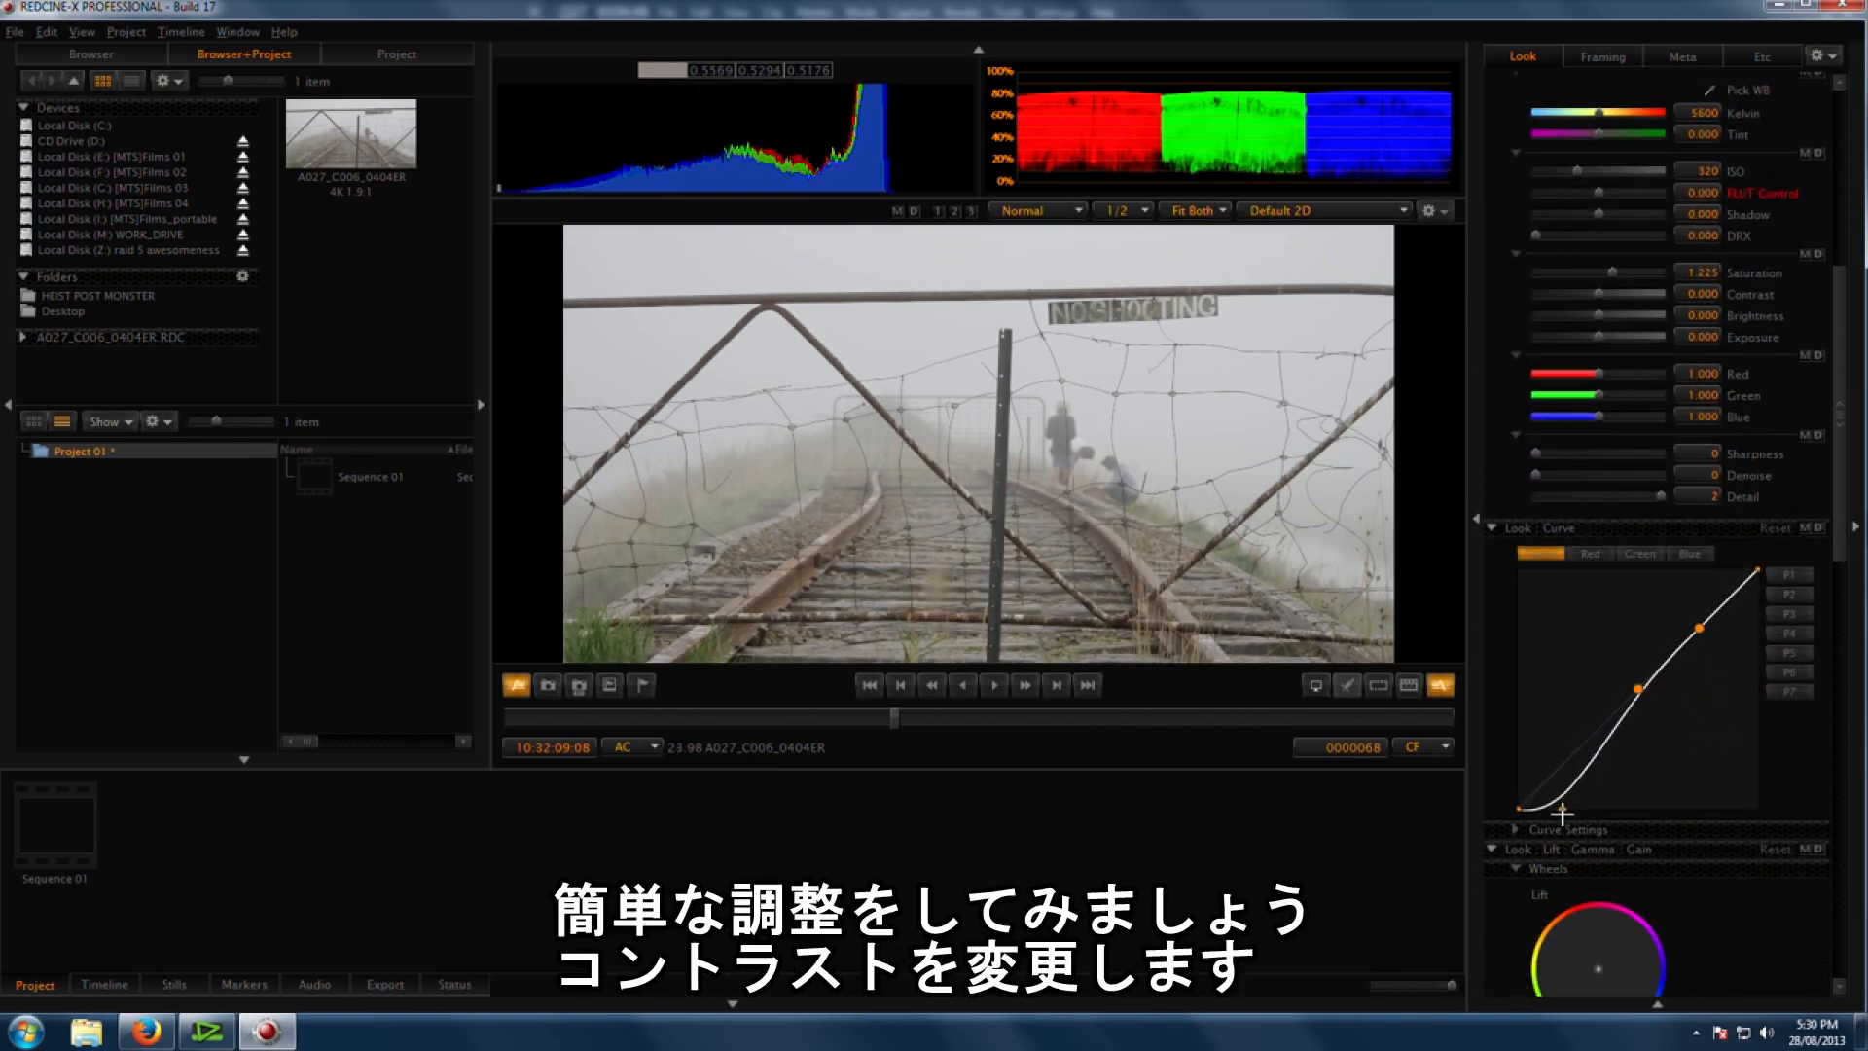
{"action": "left_click_drag", "start_coordinate": [1636, 704], "coordinate": [1669, 738]}
{"action": "left_click_drag", "start_coordinate": [1698, 628], "coordinate": [1703, 572]}
{"action": "left_click_drag", "start_coordinate": [1669, 737], "coordinate": [1638, 729]}
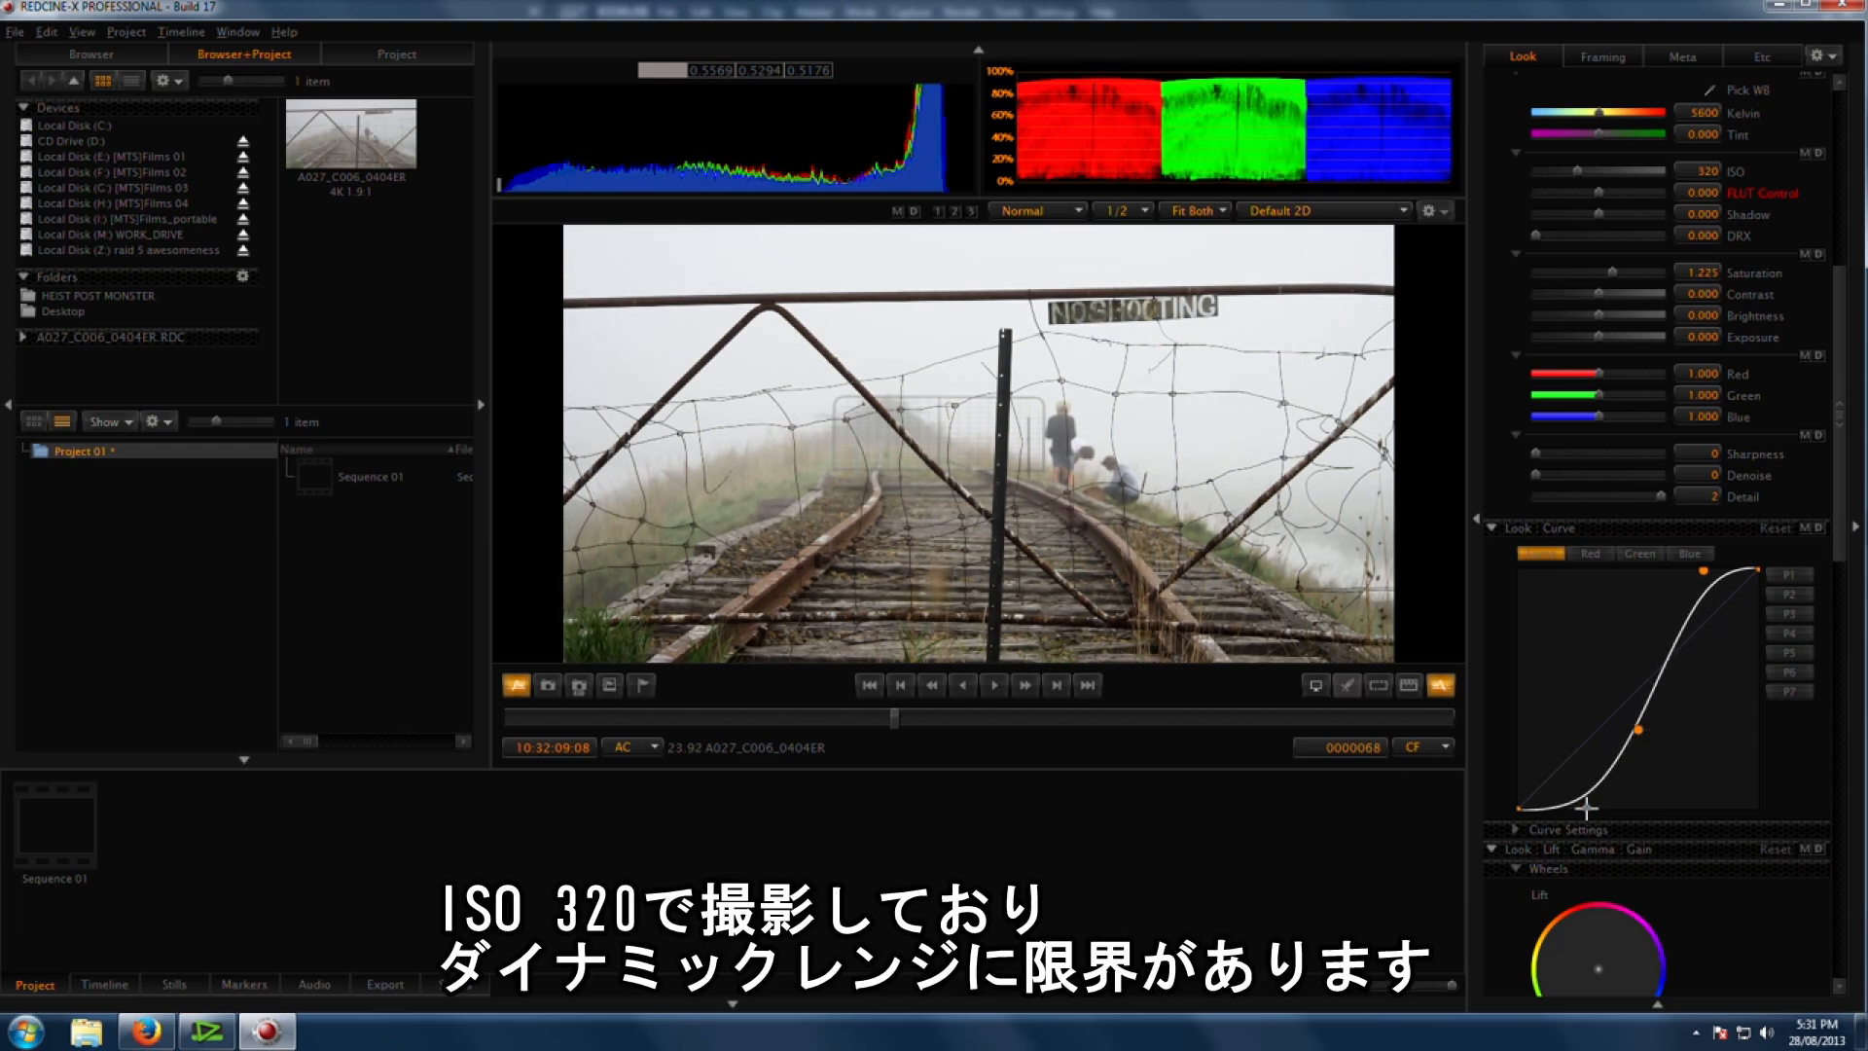
{"action": "left_click_drag", "start_coordinate": [1639, 730], "coordinate": [1648, 735]}
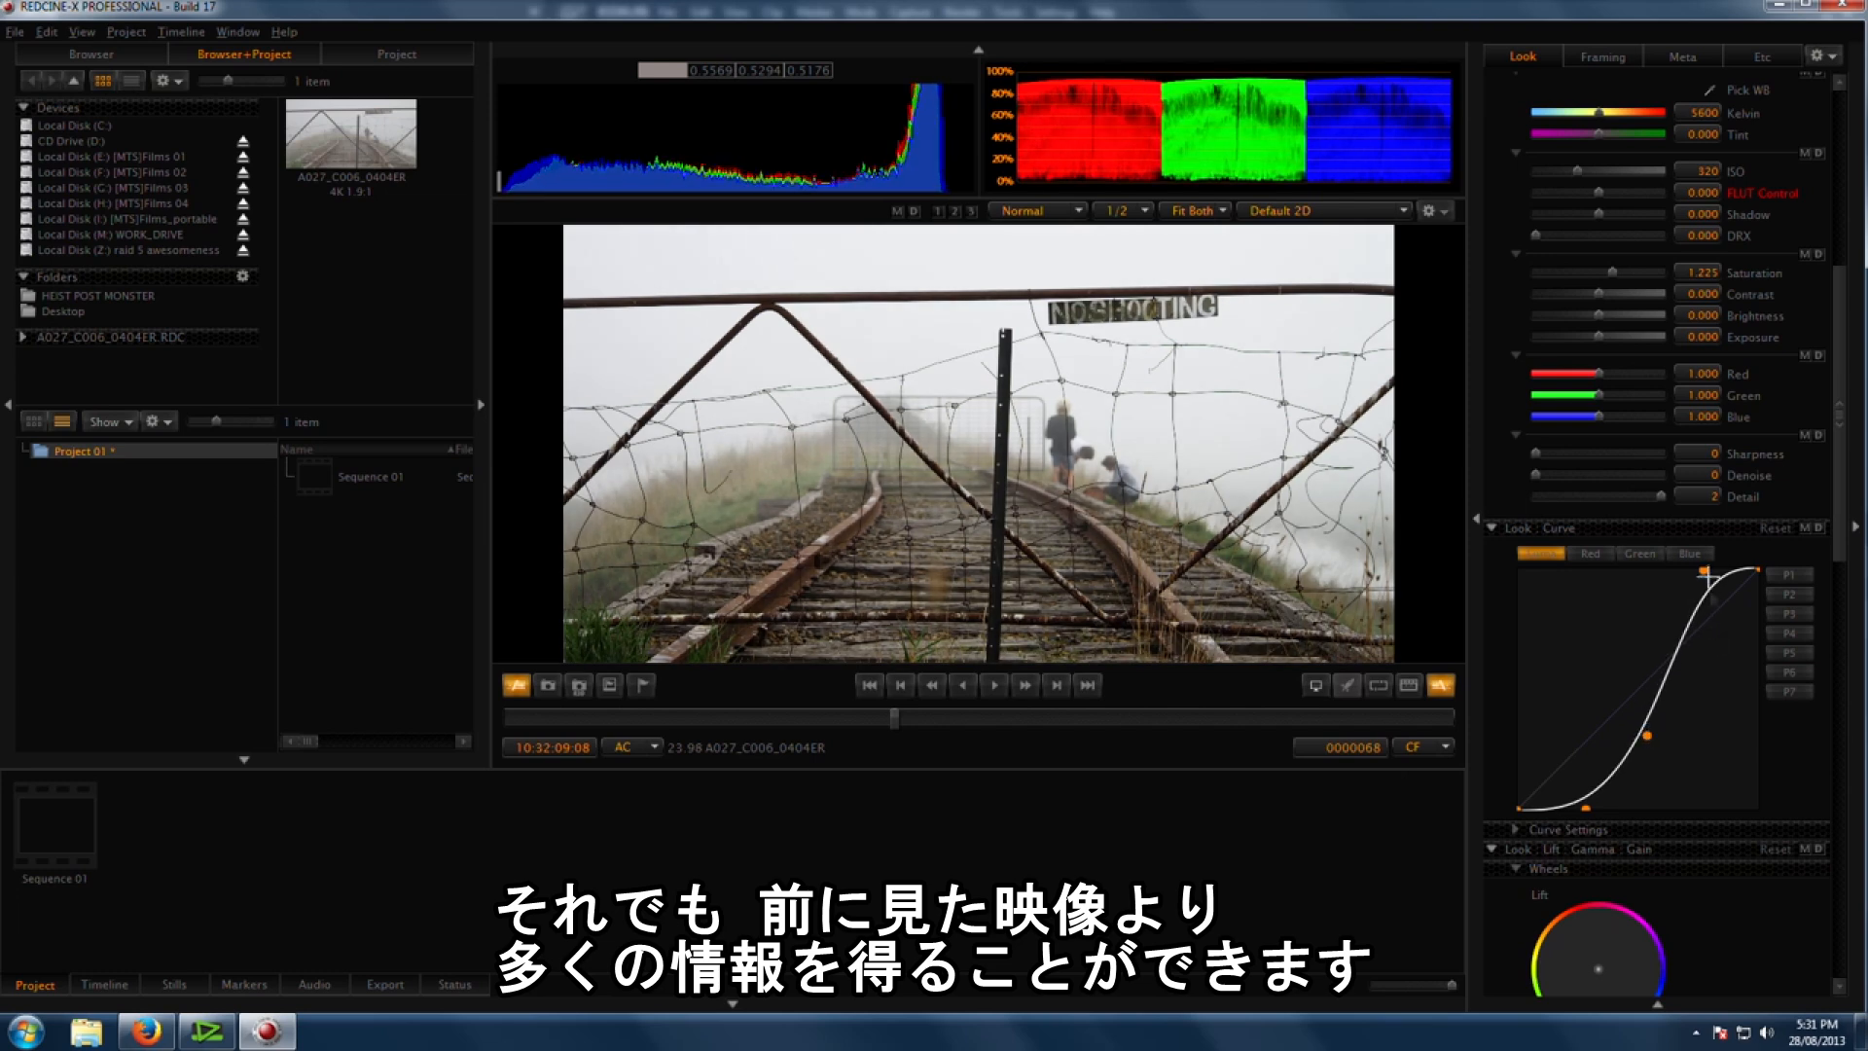
{"action": "left_click_drag", "start_coordinate": [1707, 578], "coordinate": [1701, 574]}
Step: Raise the clip's saturation to 1.612
{"action": "scroll", "coordinate": [1846, 534], "scroll_direction": "up", "scroll_amount": 3}
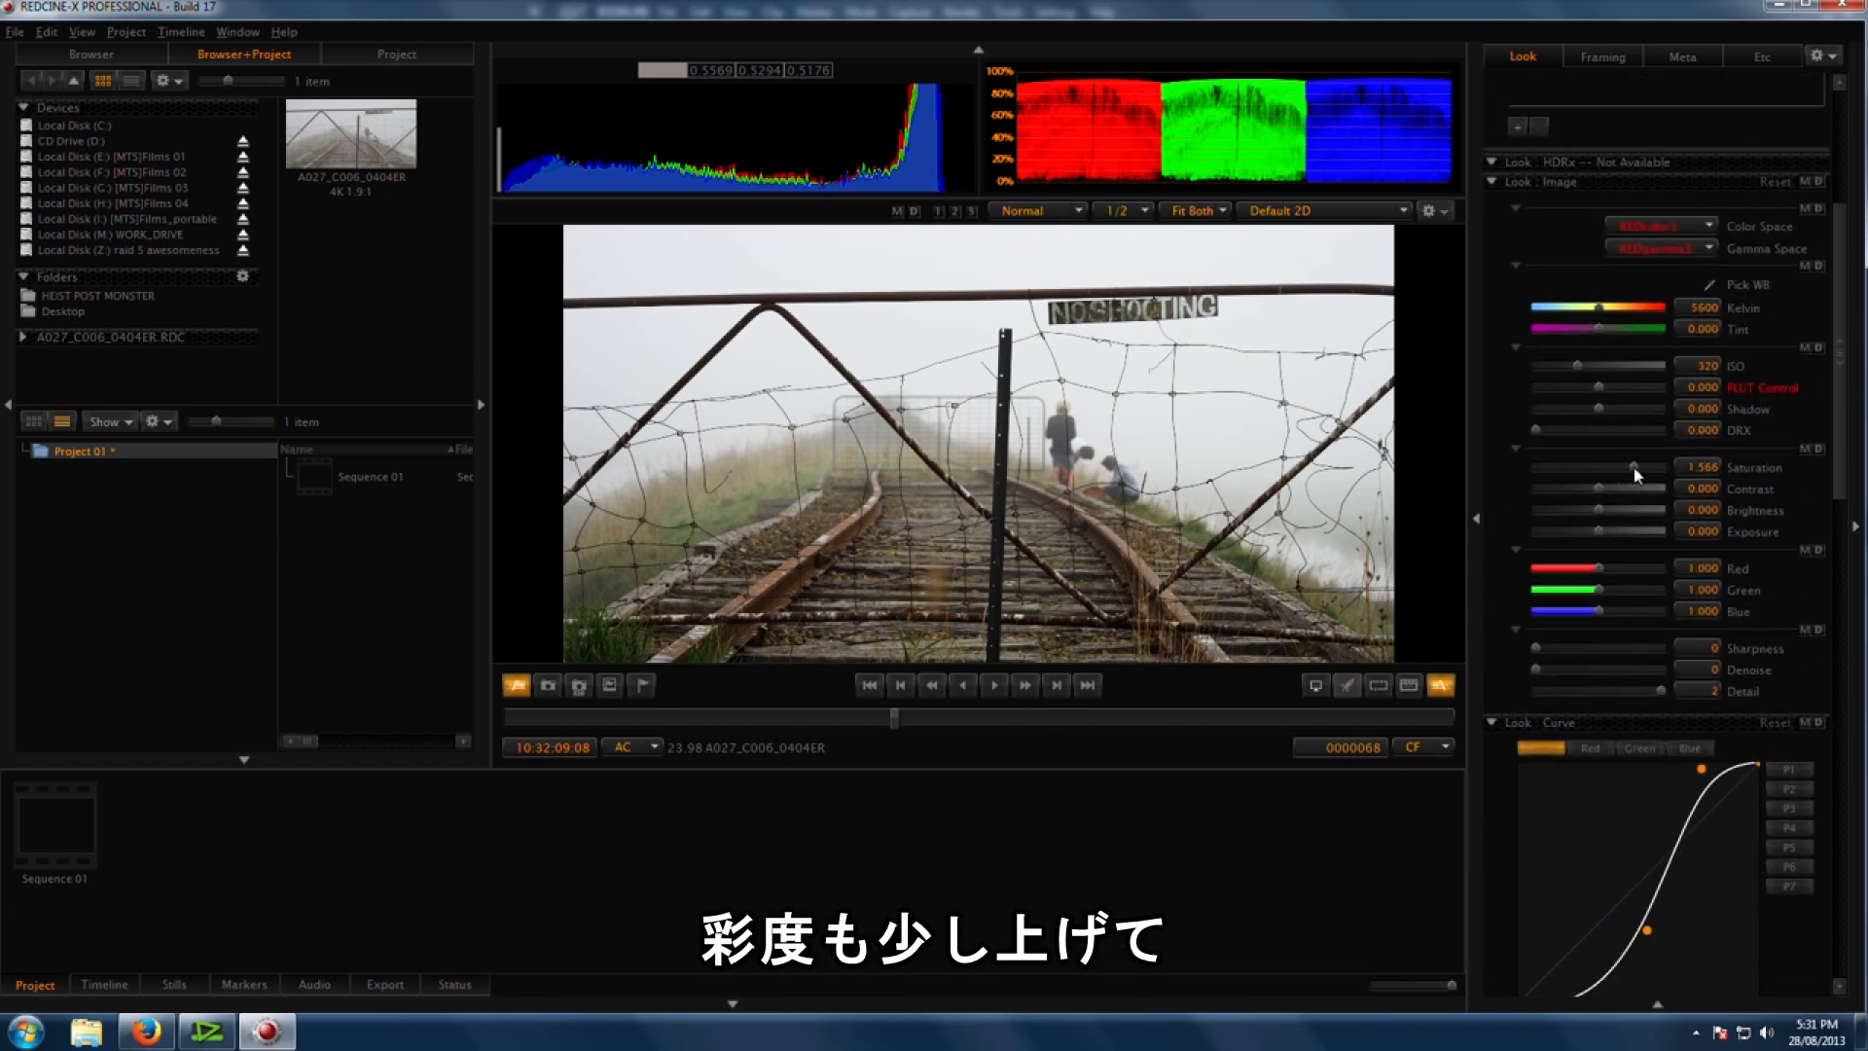
{"action": "left_click_drag", "start_coordinate": [1637, 475], "coordinate": [1642, 476]}
{"action": "scroll", "coordinate": [1852, 411], "scroll_direction": "up", "scroll_amount": 3}
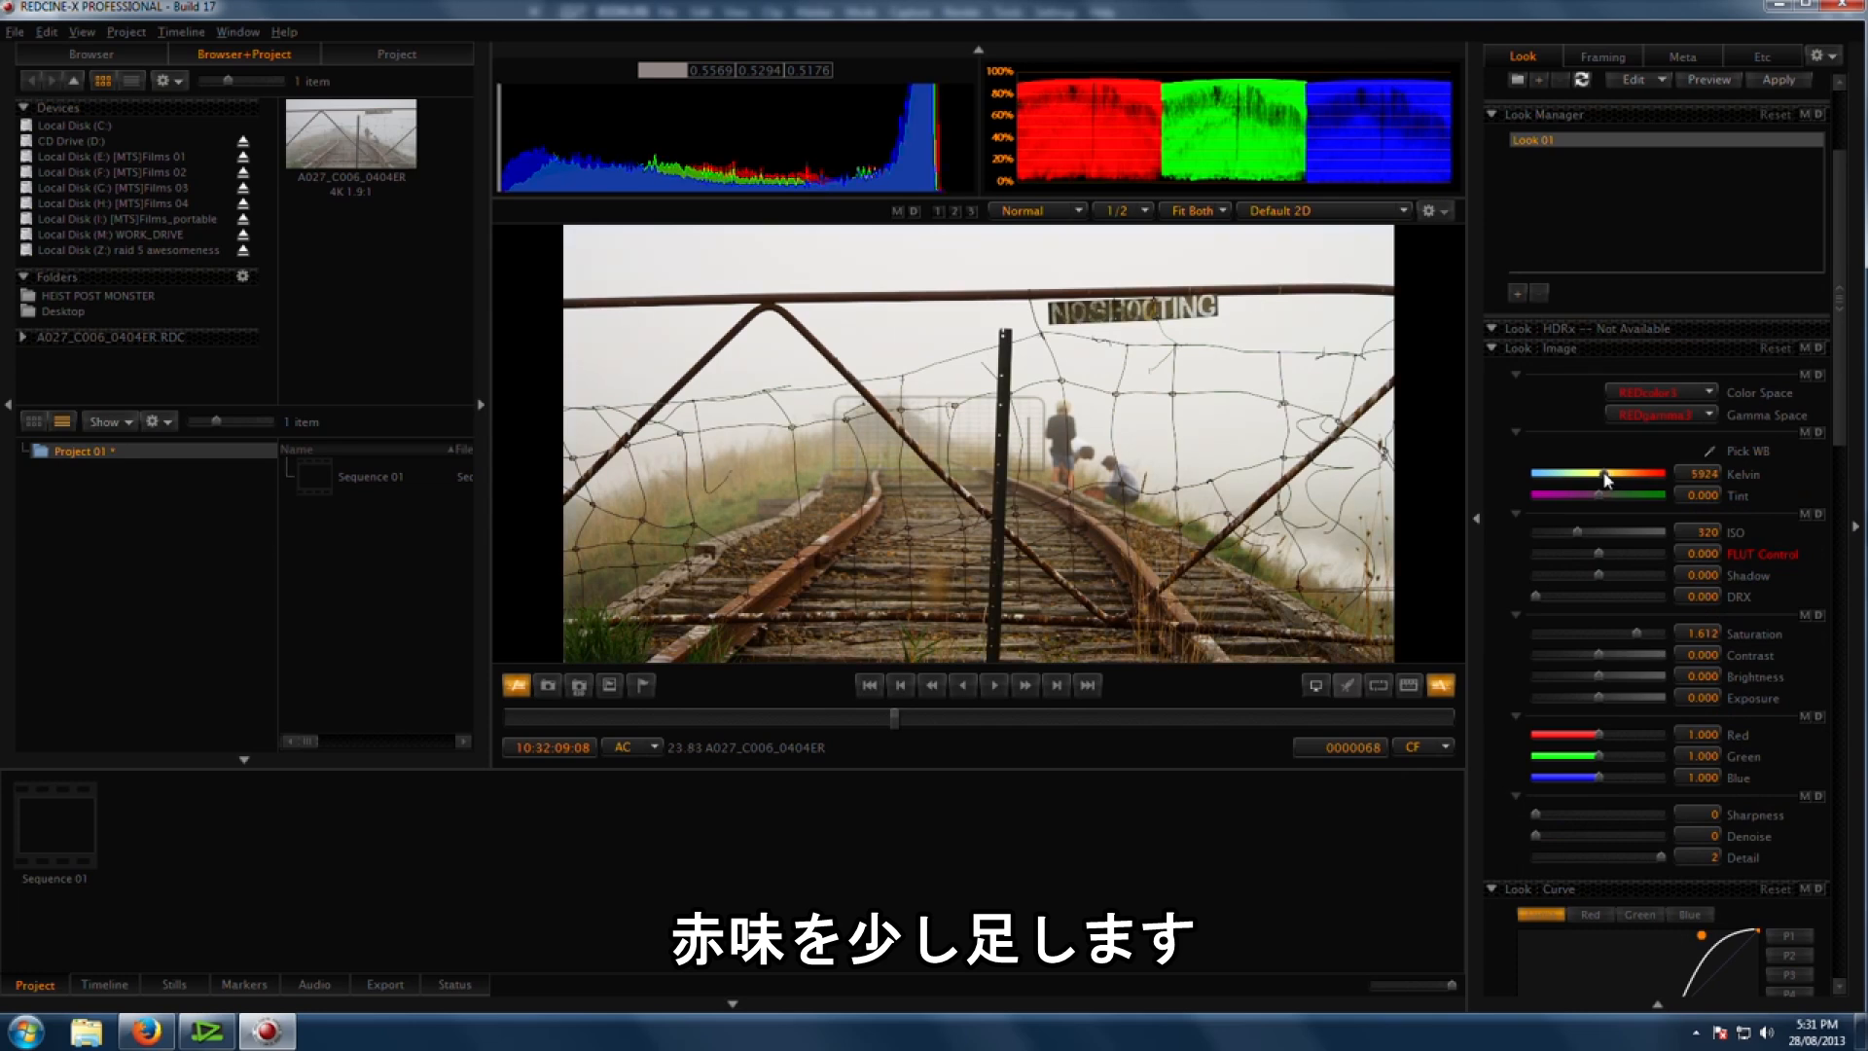
Step: Warm the clip's white balance to 5747 K, then toggle the preview to compare the grade with the original footage
{"action": "left_click_drag", "start_coordinate": [1605, 477], "coordinate": [1604, 478]}
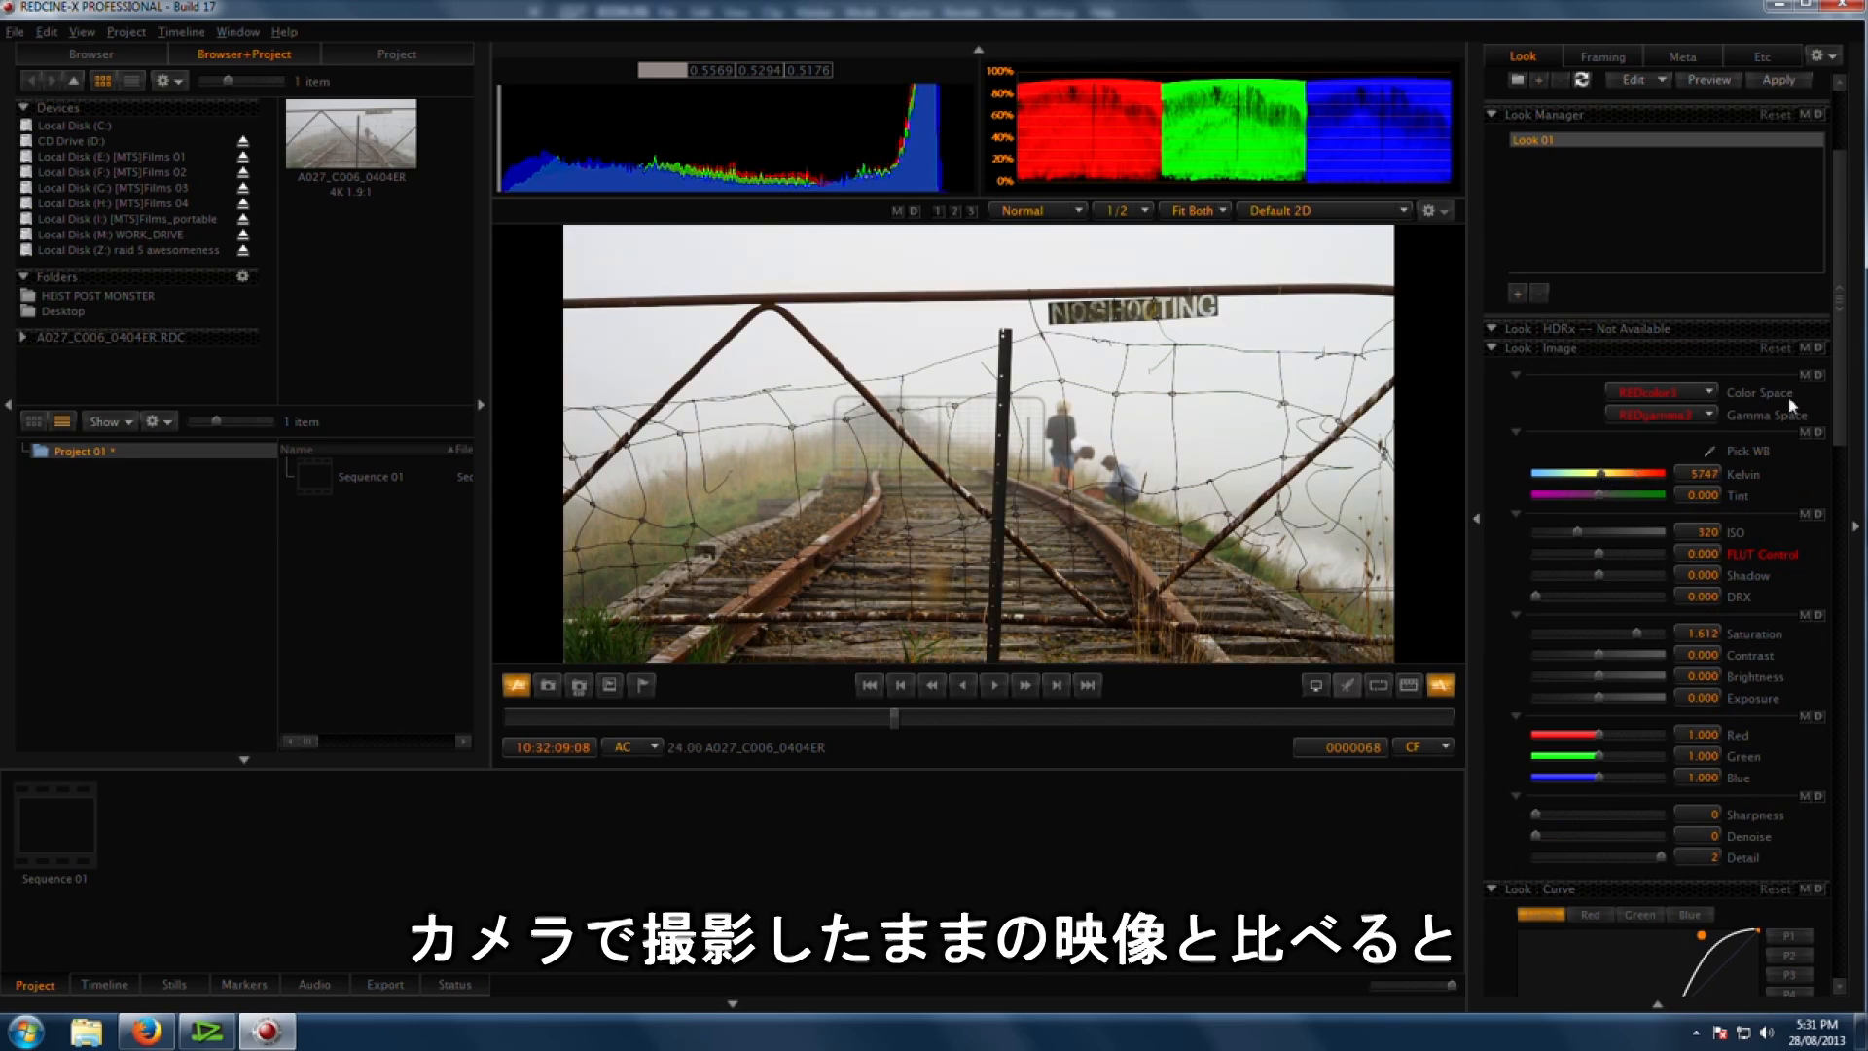
{"action": "scroll", "coordinate": [1851, 263], "scroll_direction": "up", "scroll_amount": 2}
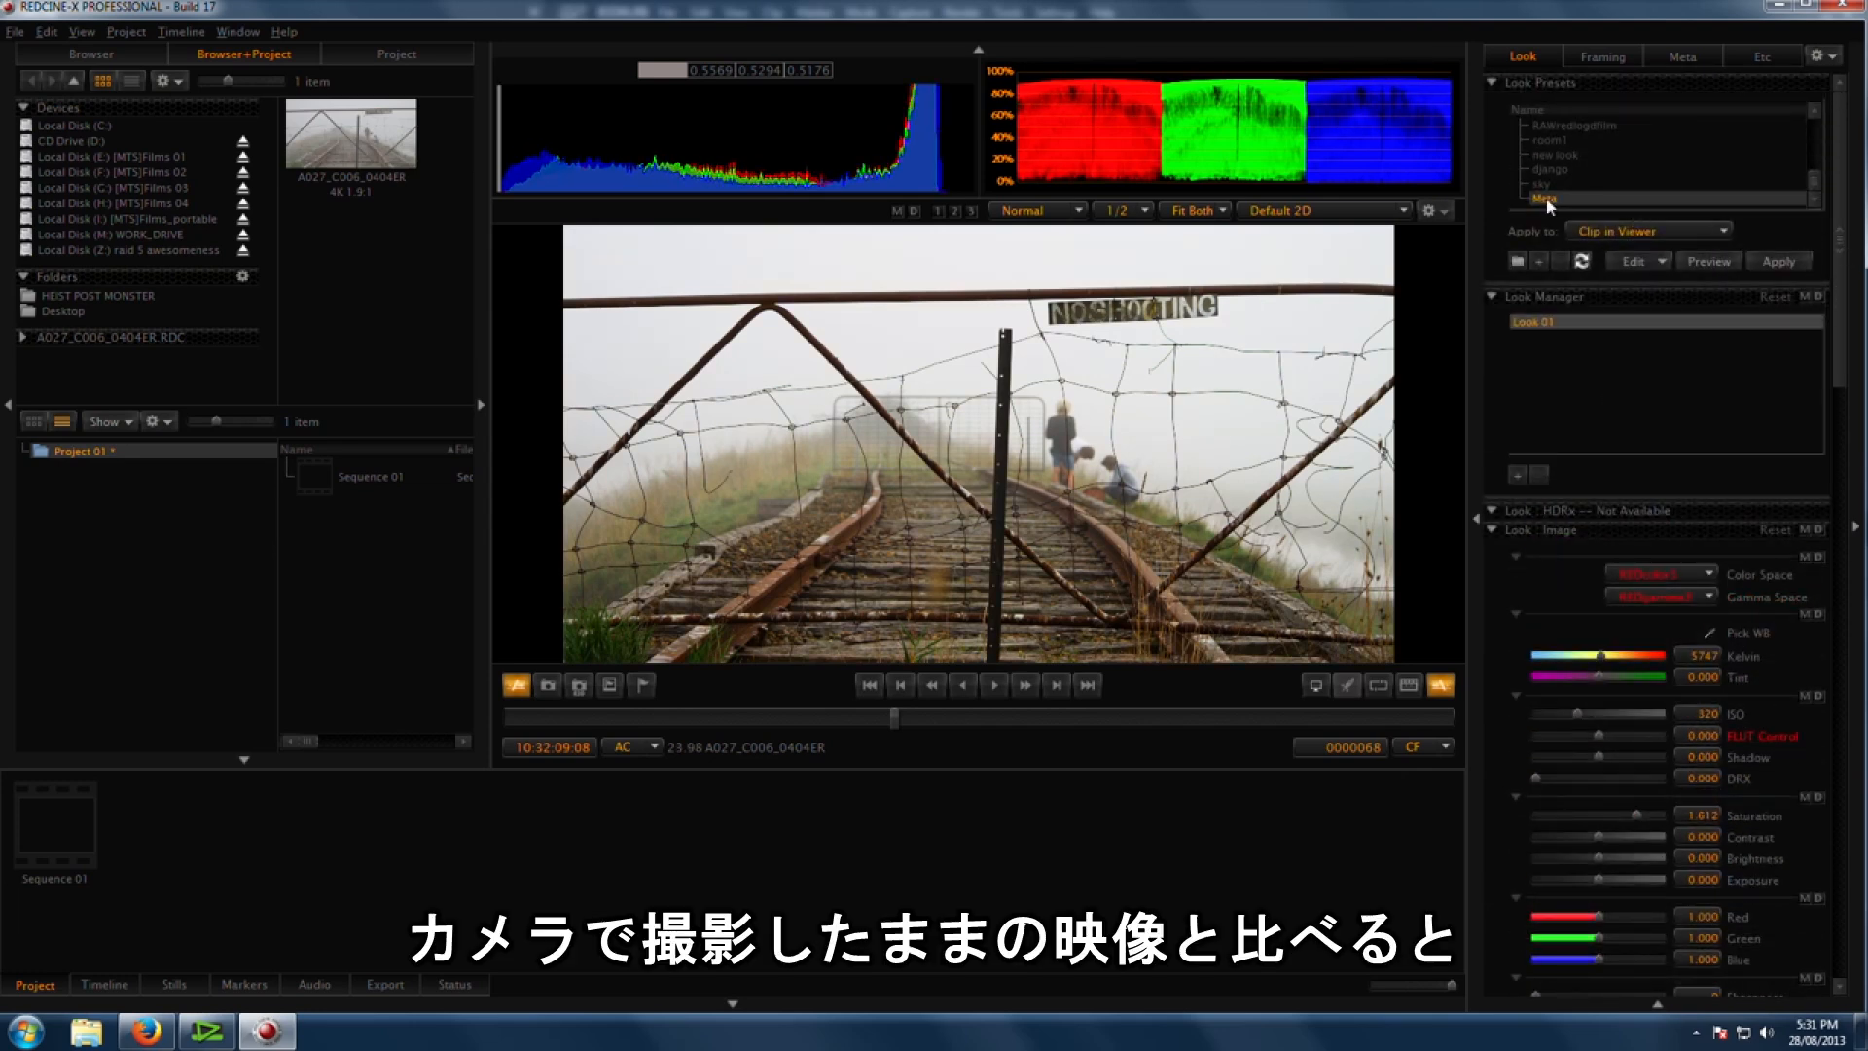
{"action": "left_click", "coordinate": [1720, 259]}
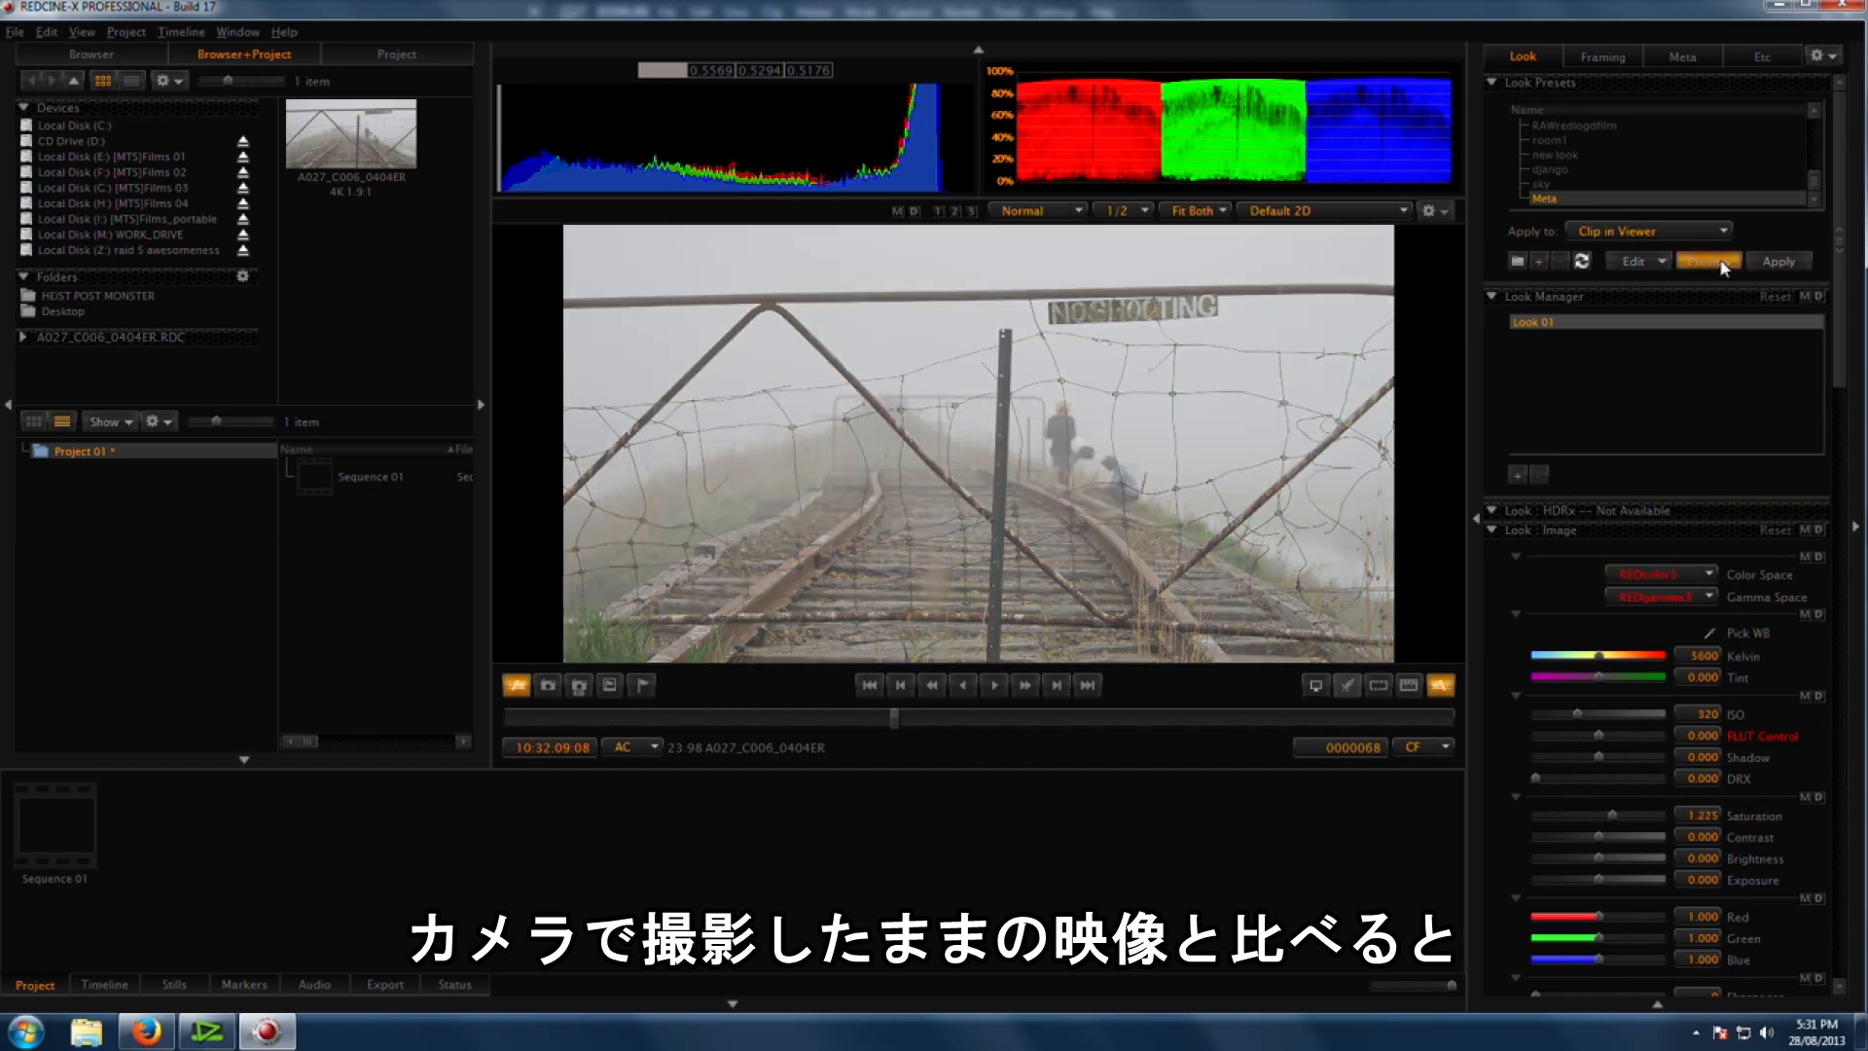
{"action": "left_click", "coordinate": [1720, 260]}
{"action": "left_click", "coordinate": [1719, 259]}
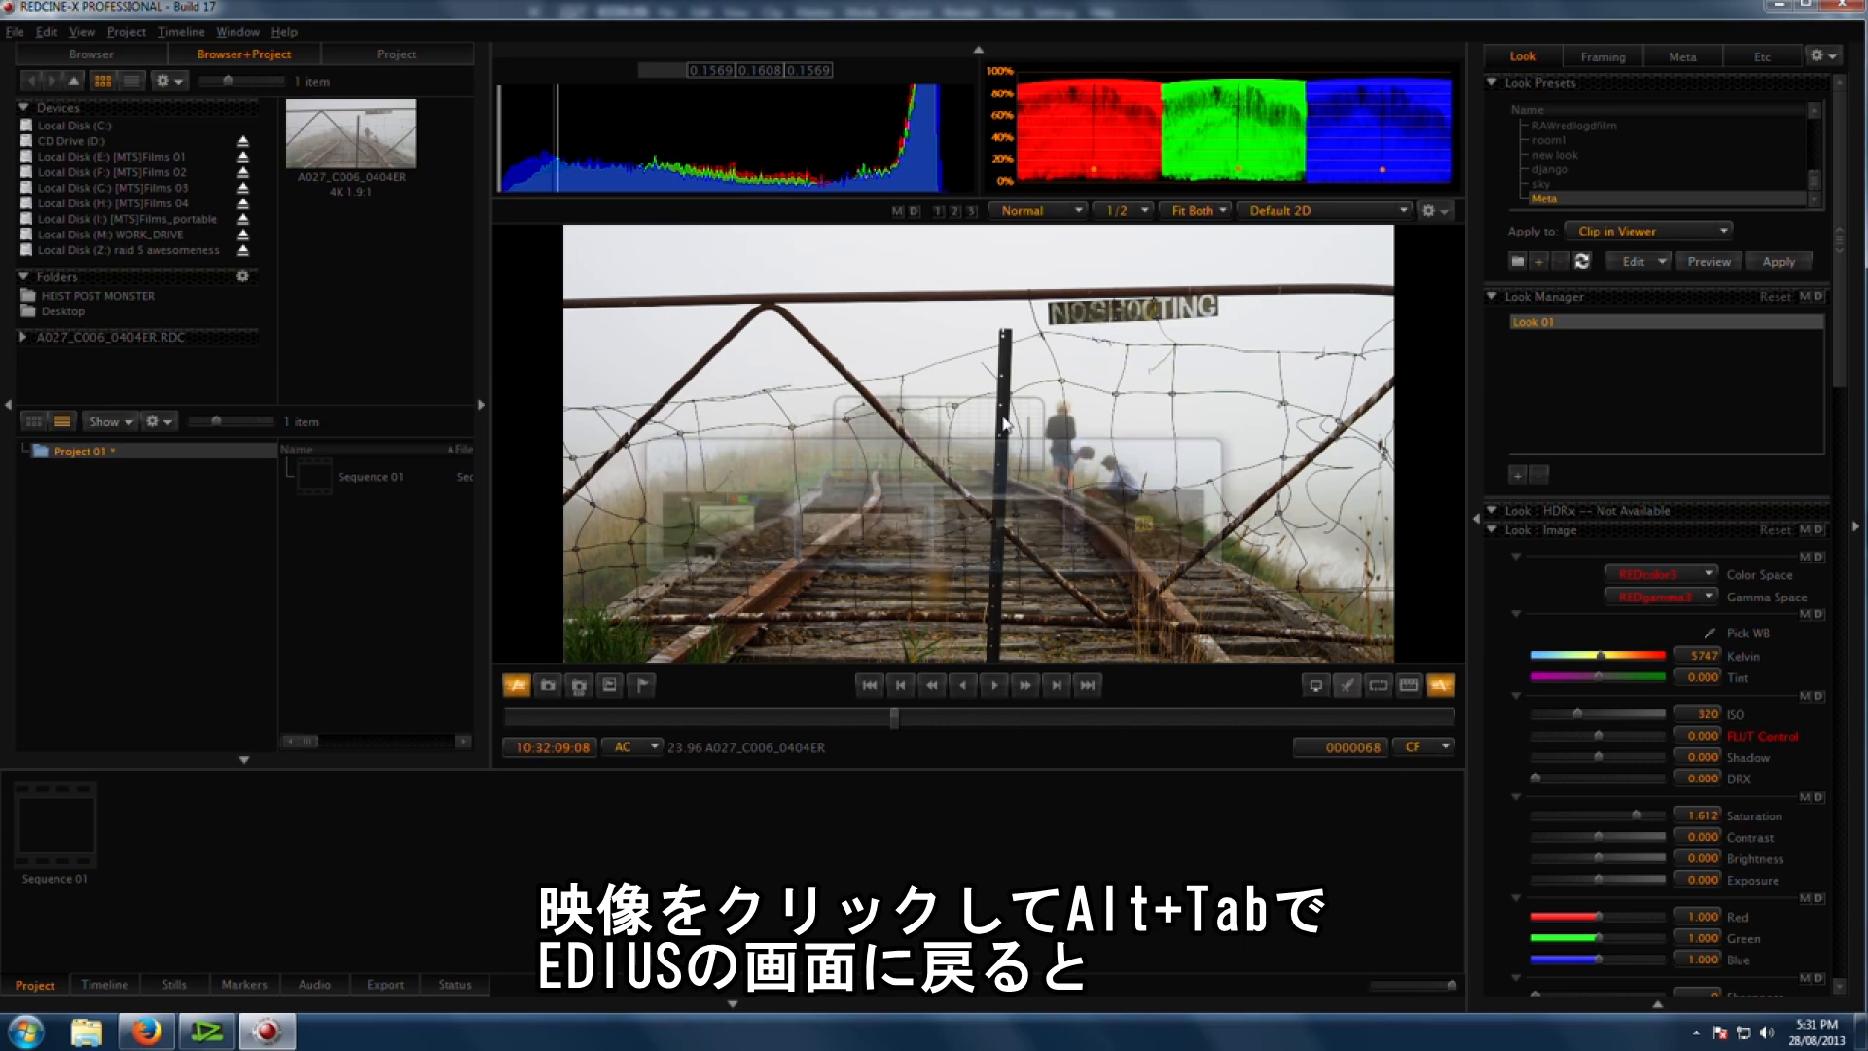
Step: Switch to EDIUS and play the sequence to review the updated grade on the timeline
{"action": "key", "text": "alt+Tab"}
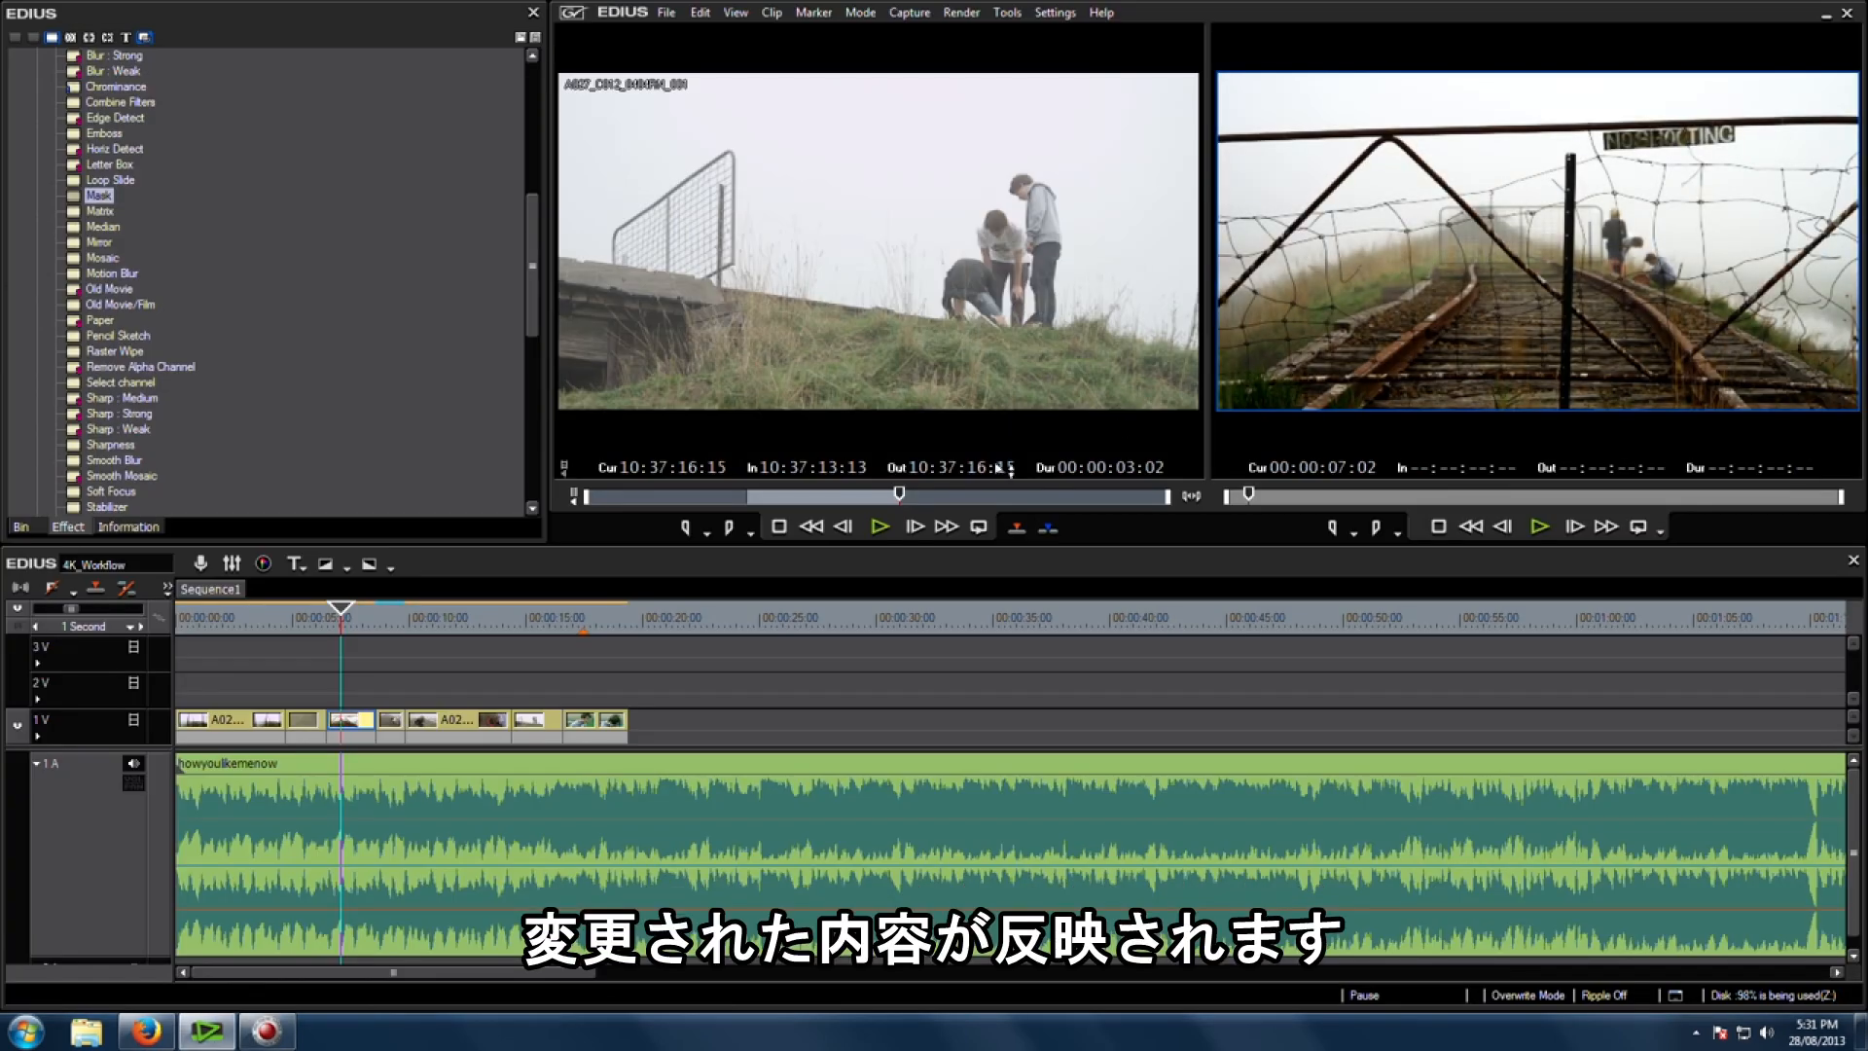
{"action": "left_click_drag", "start_coordinate": [369, 625], "coordinate": [317, 627]}
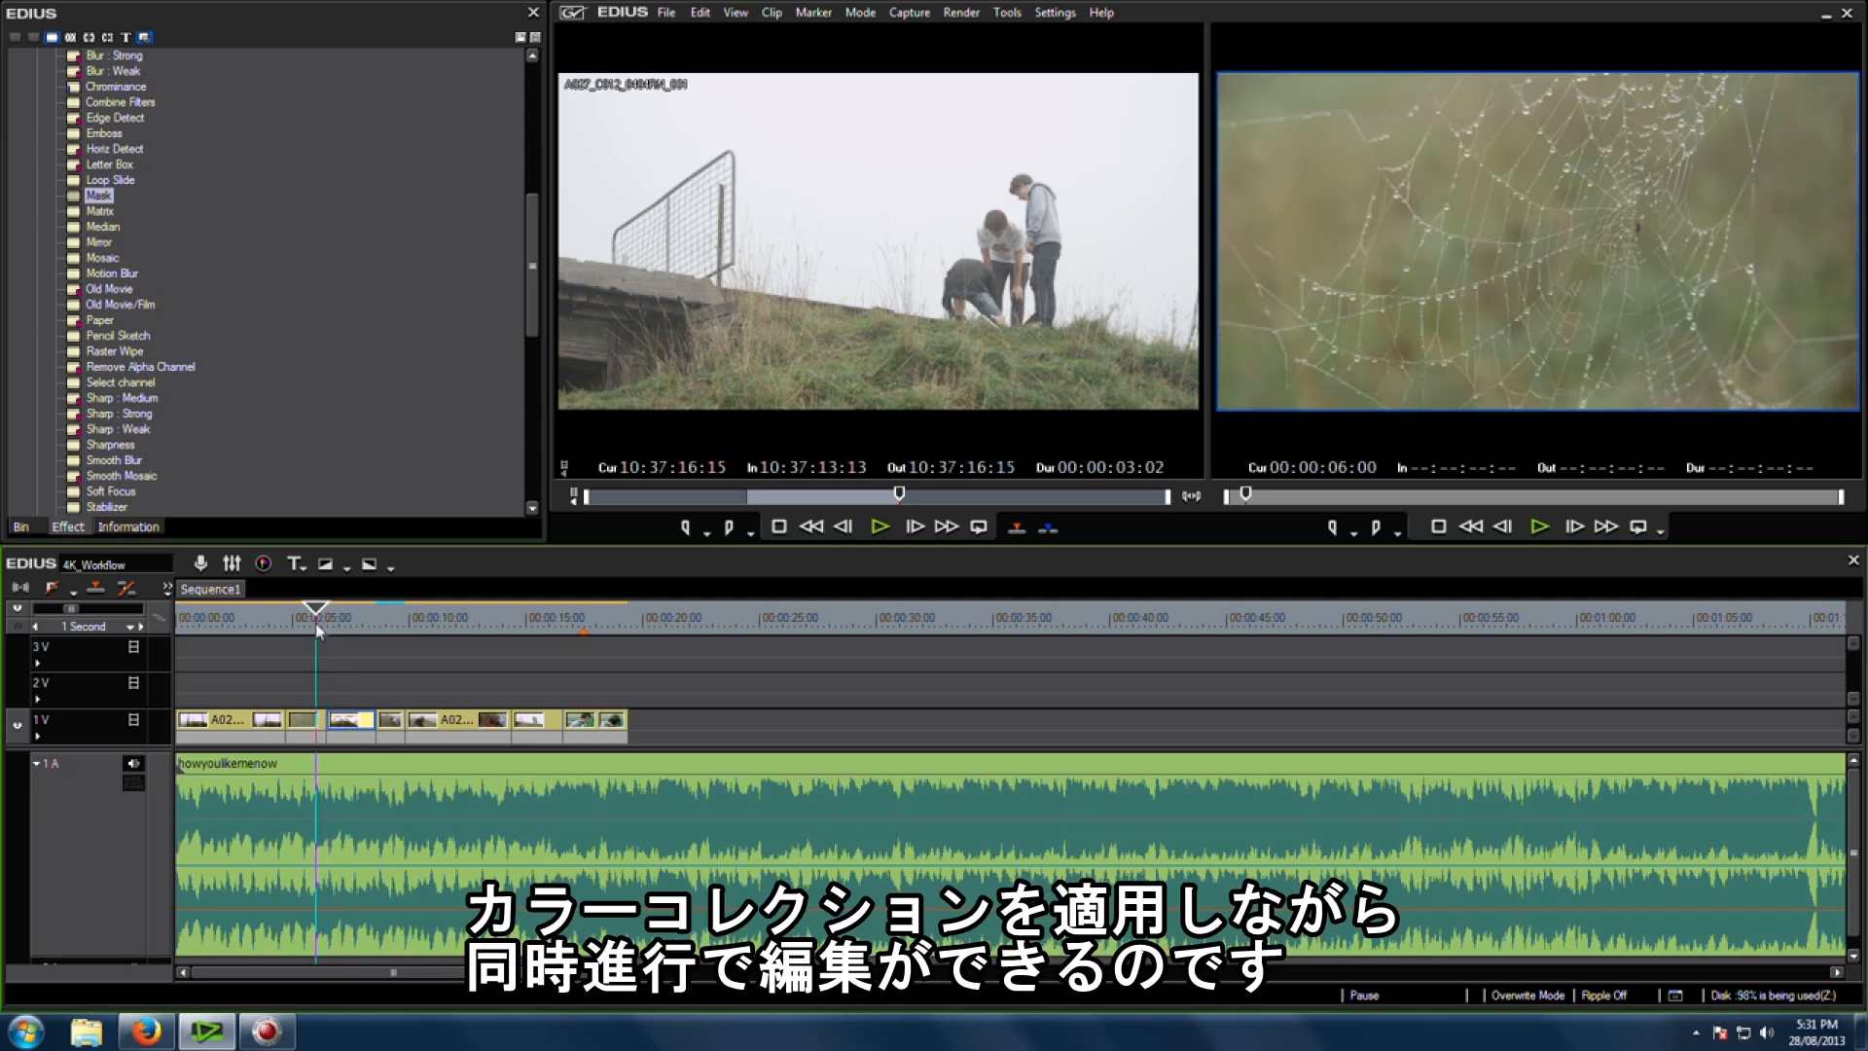
{"action": "key", "text": "space"}
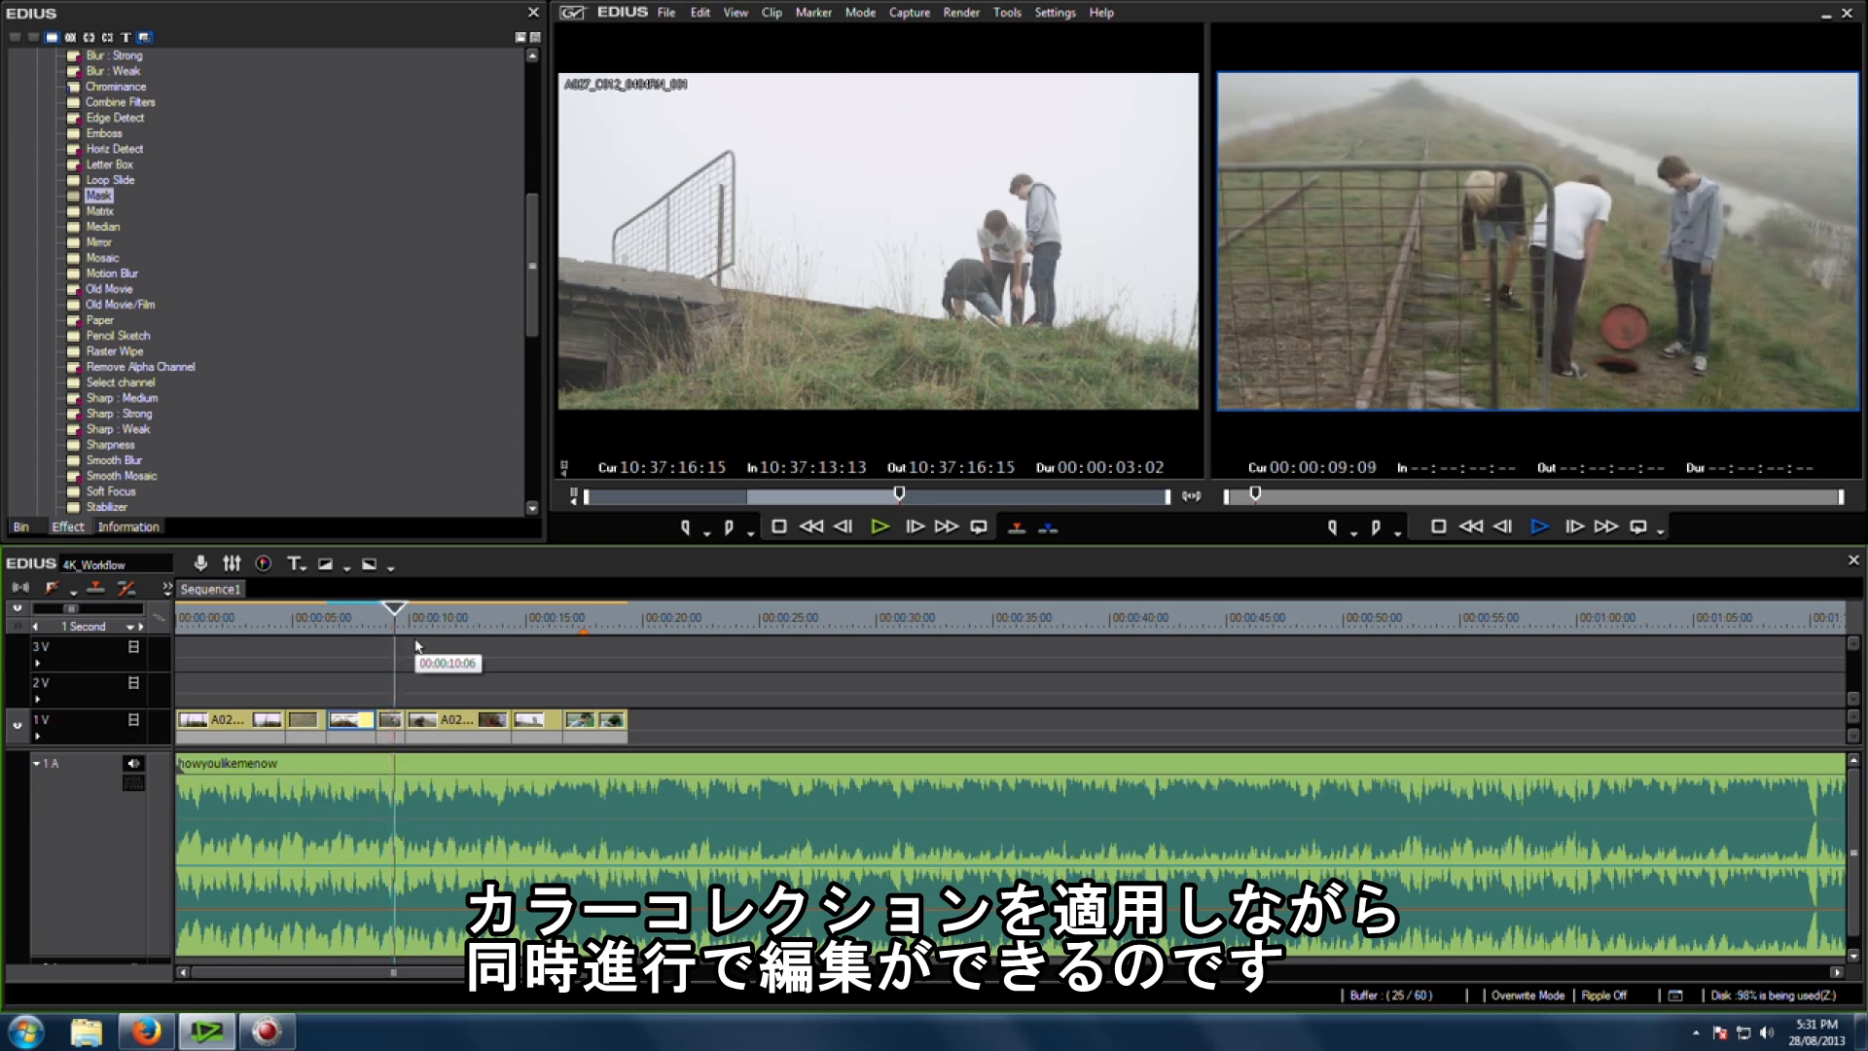
Step: Select the next clip on the timeline and bring its original file up in REDCINE-X
{"action": "left_click", "coordinate": [392, 721]}
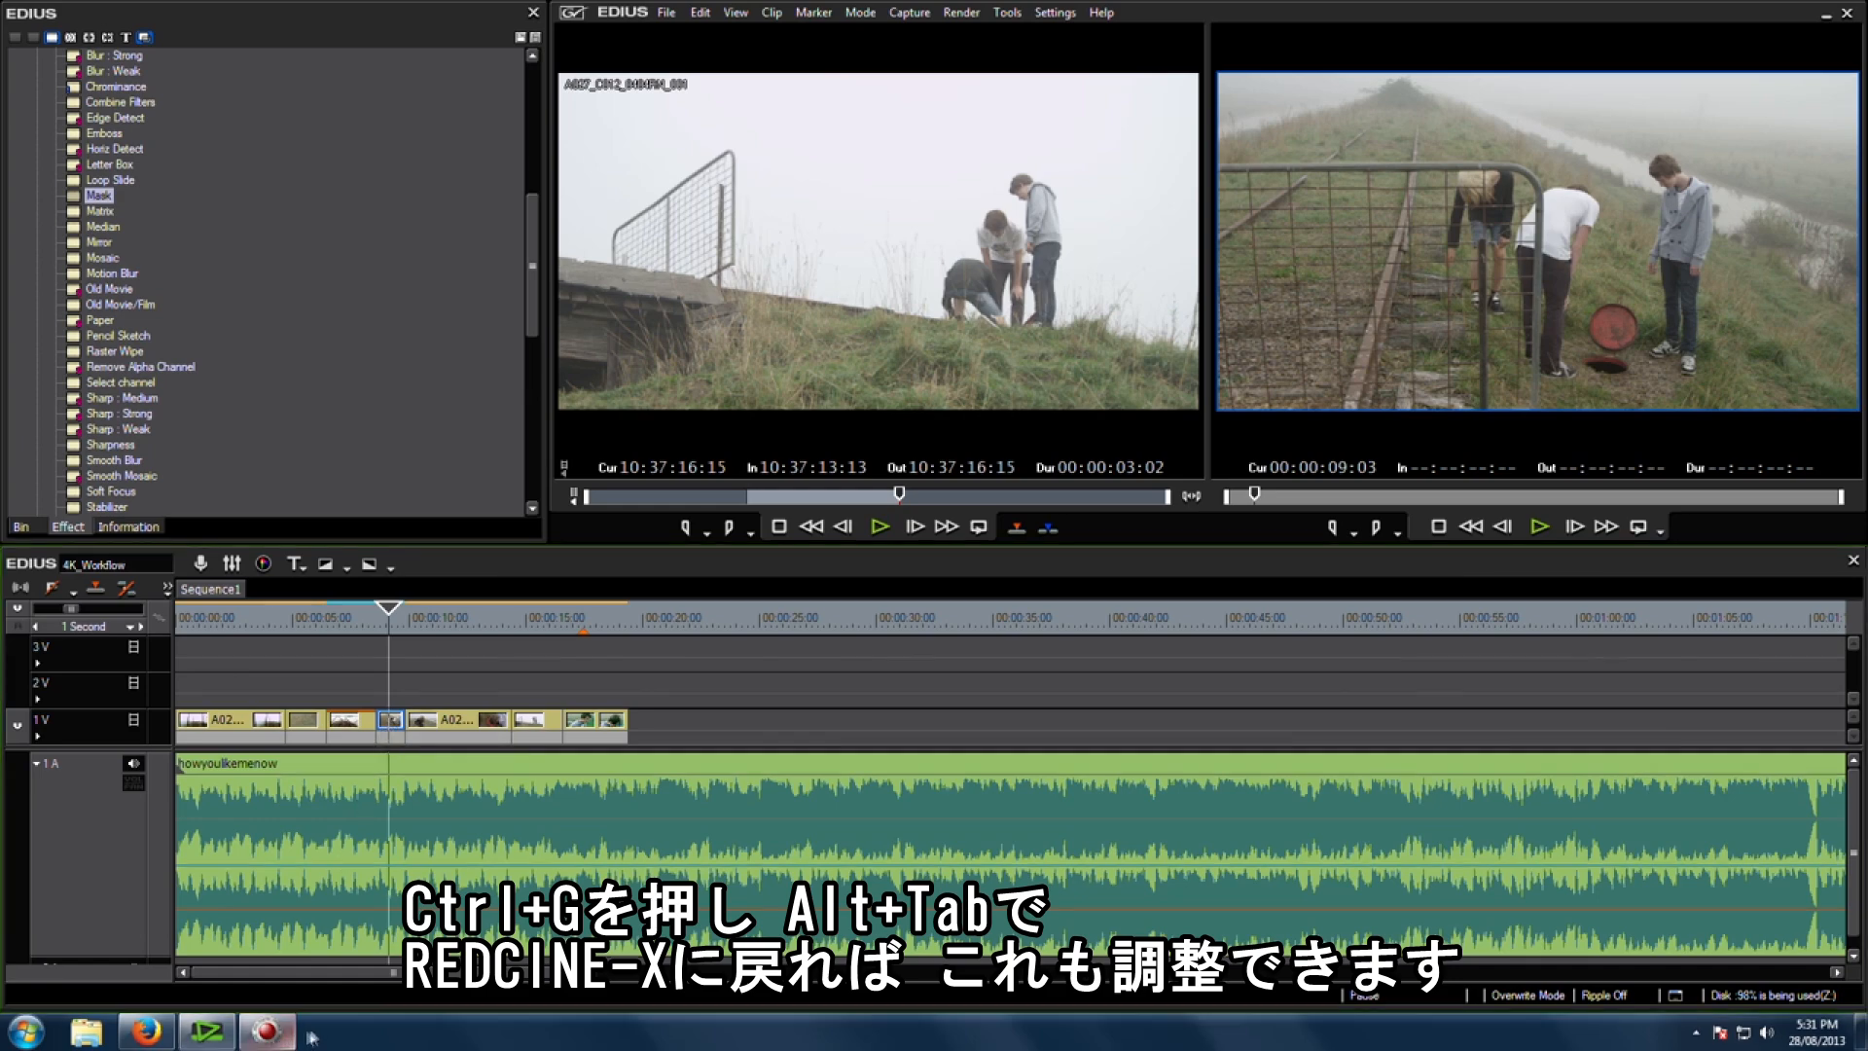
{"action": "left_click", "coordinate": [277, 1037]}
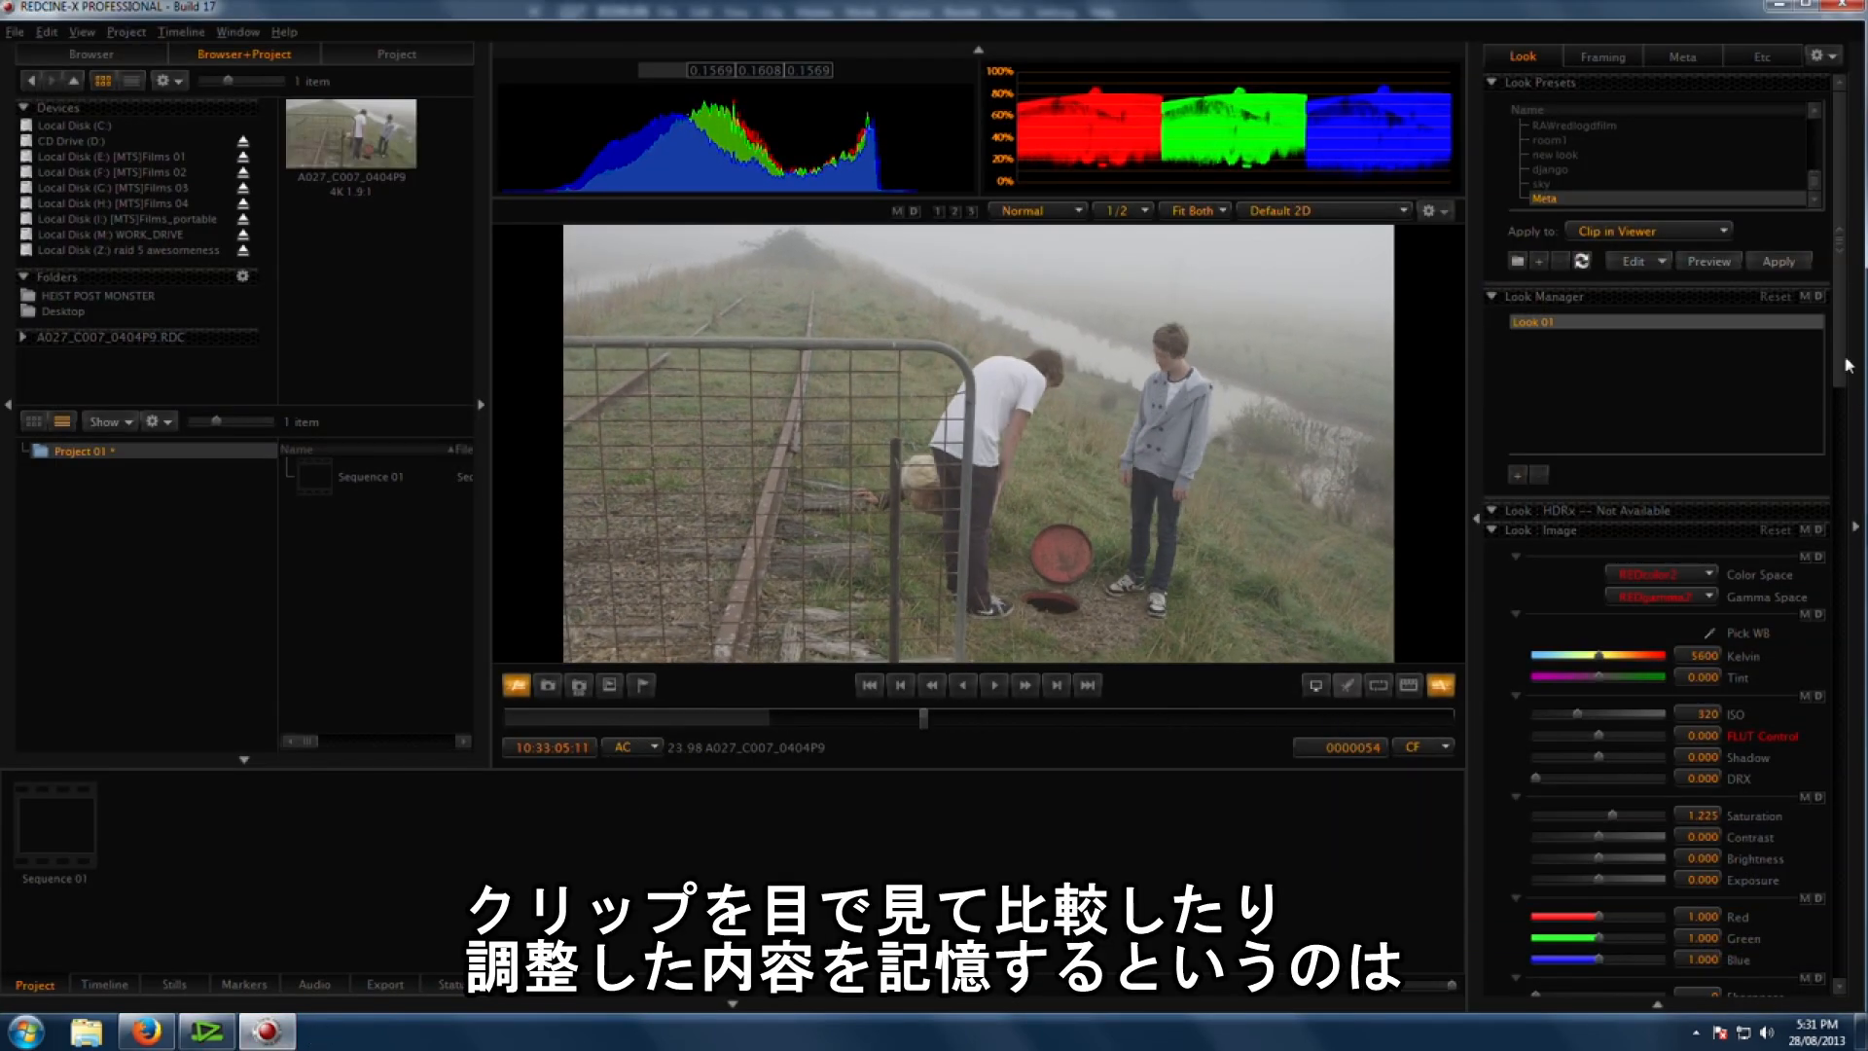
Step: Bend the Look curve into an S-shape to increase the A027_C007_0404P9 clip's contrast
{"action": "scroll", "coordinate": [1576, 823], "scroll_direction": "down", "scroll_amount": 5}
{"action": "left_click_drag", "start_coordinate": [1577, 758], "coordinate": [1583, 814]}
{"action": "mouse_move", "coordinate": [1639, 698]}
{"action": "left_mouse_down"}
{"action": "mouse_move", "coordinate": [1655, 717]}
{"action": "mouse_move", "coordinate": [1636, 703]}
{"action": "left_mouse_up"}
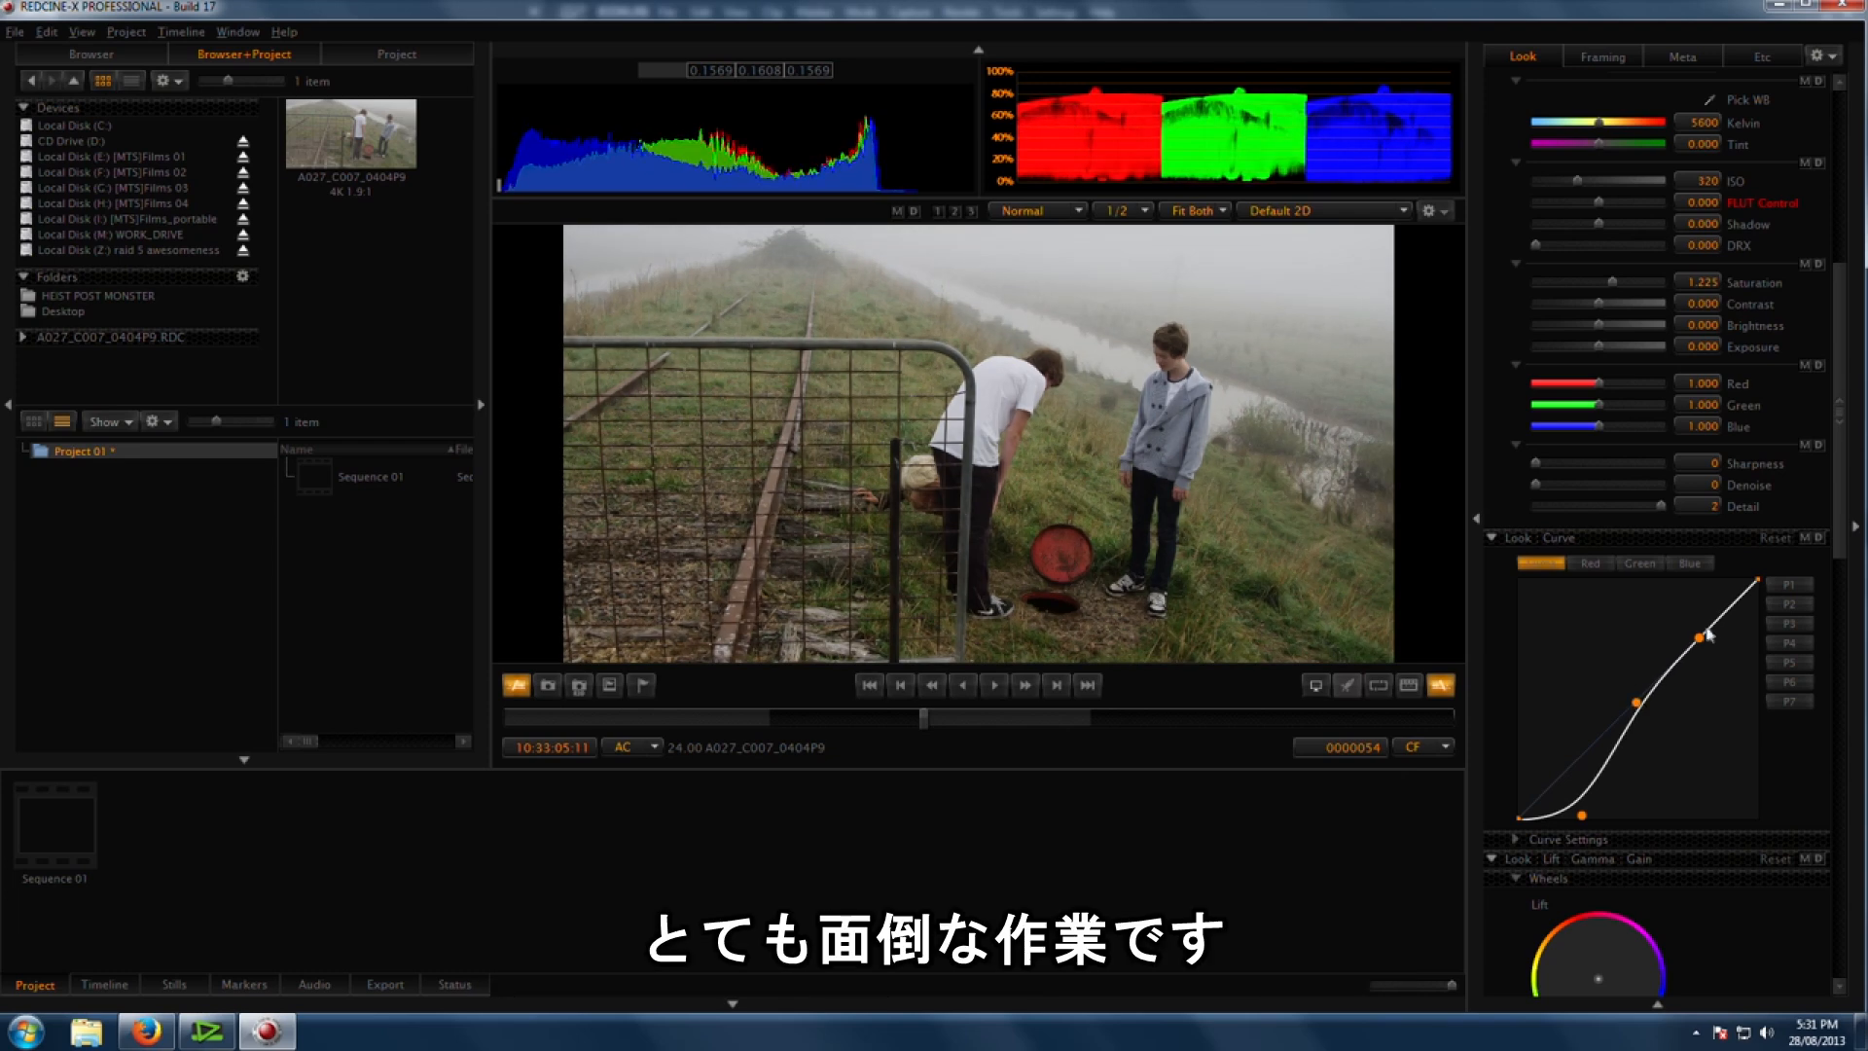
{"action": "left_click_drag", "start_coordinate": [1698, 637], "coordinate": [1691, 615]}
{"action": "left_click_drag", "start_coordinate": [1636, 703], "coordinate": [1615, 703]}
{"action": "mouse_move", "coordinate": [1583, 814]}
{"action": "left_mouse_down"}
{"action": "mouse_move", "coordinate": [1568, 802]}
{"action": "mouse_move", "coordinate": [1581, 815]}
{"action": "left_mouse_up"}
{"action": "left_click_drag", "start_coordinate": [1617, 703], "coordinate": [1635, 715]}
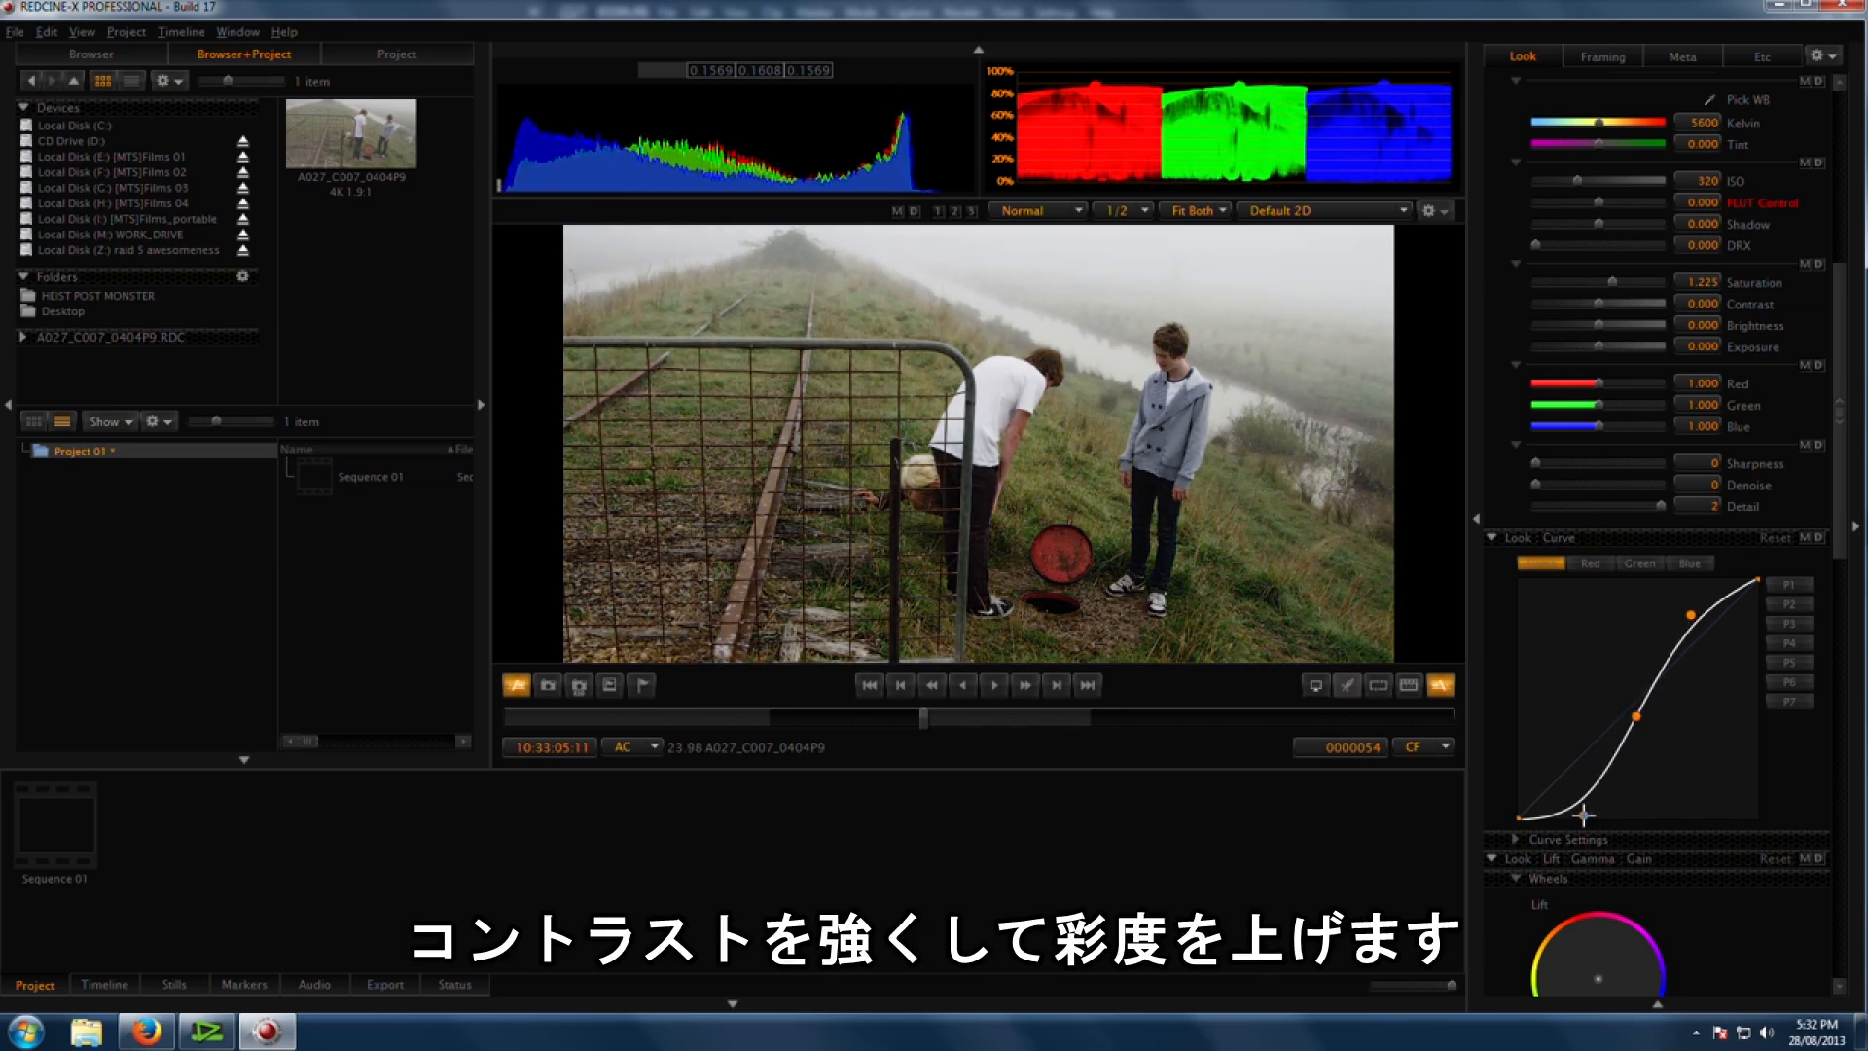
Step: Raise the clip's saturation to 1.395
{"action": "scroll", "coordinate": [1637, 383], "scroll_direction": "up", "scroll_amount": 2}
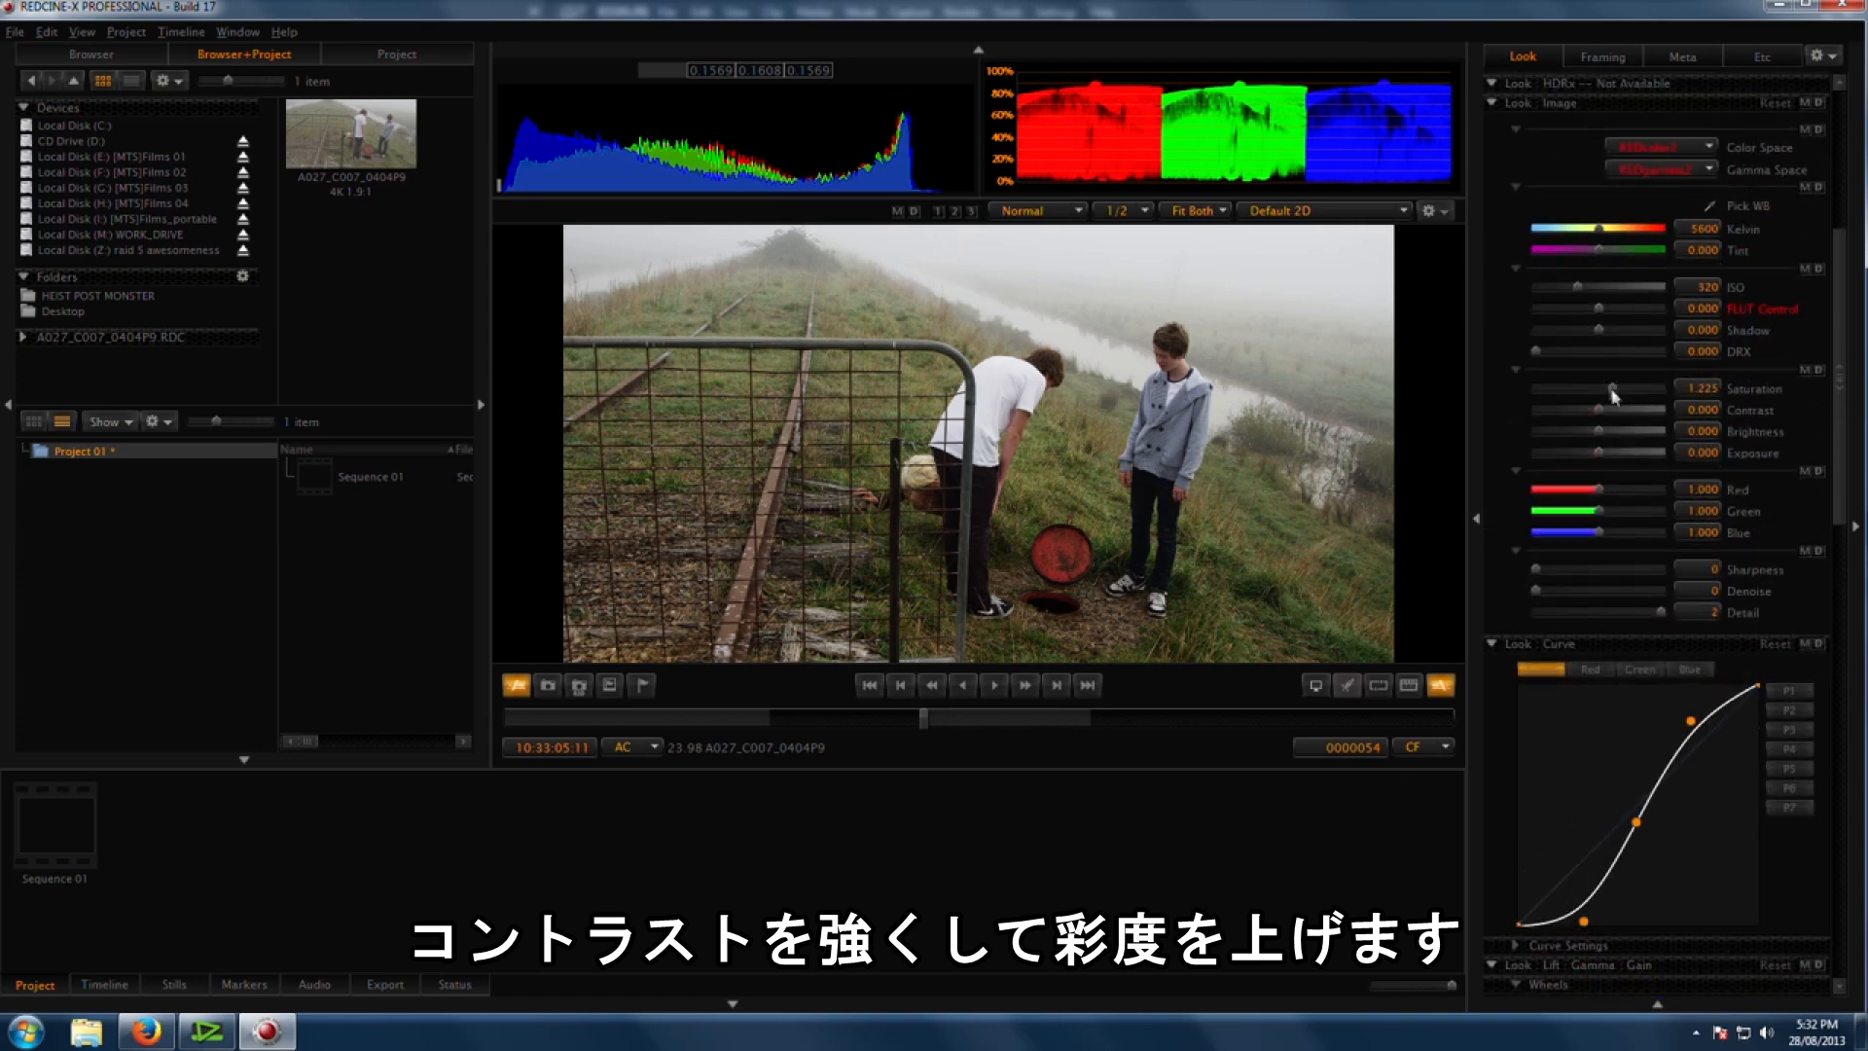
{"action": "left_click_drag", "start_coordinate": [1842, 421], "coordinate": [1740, 155]}
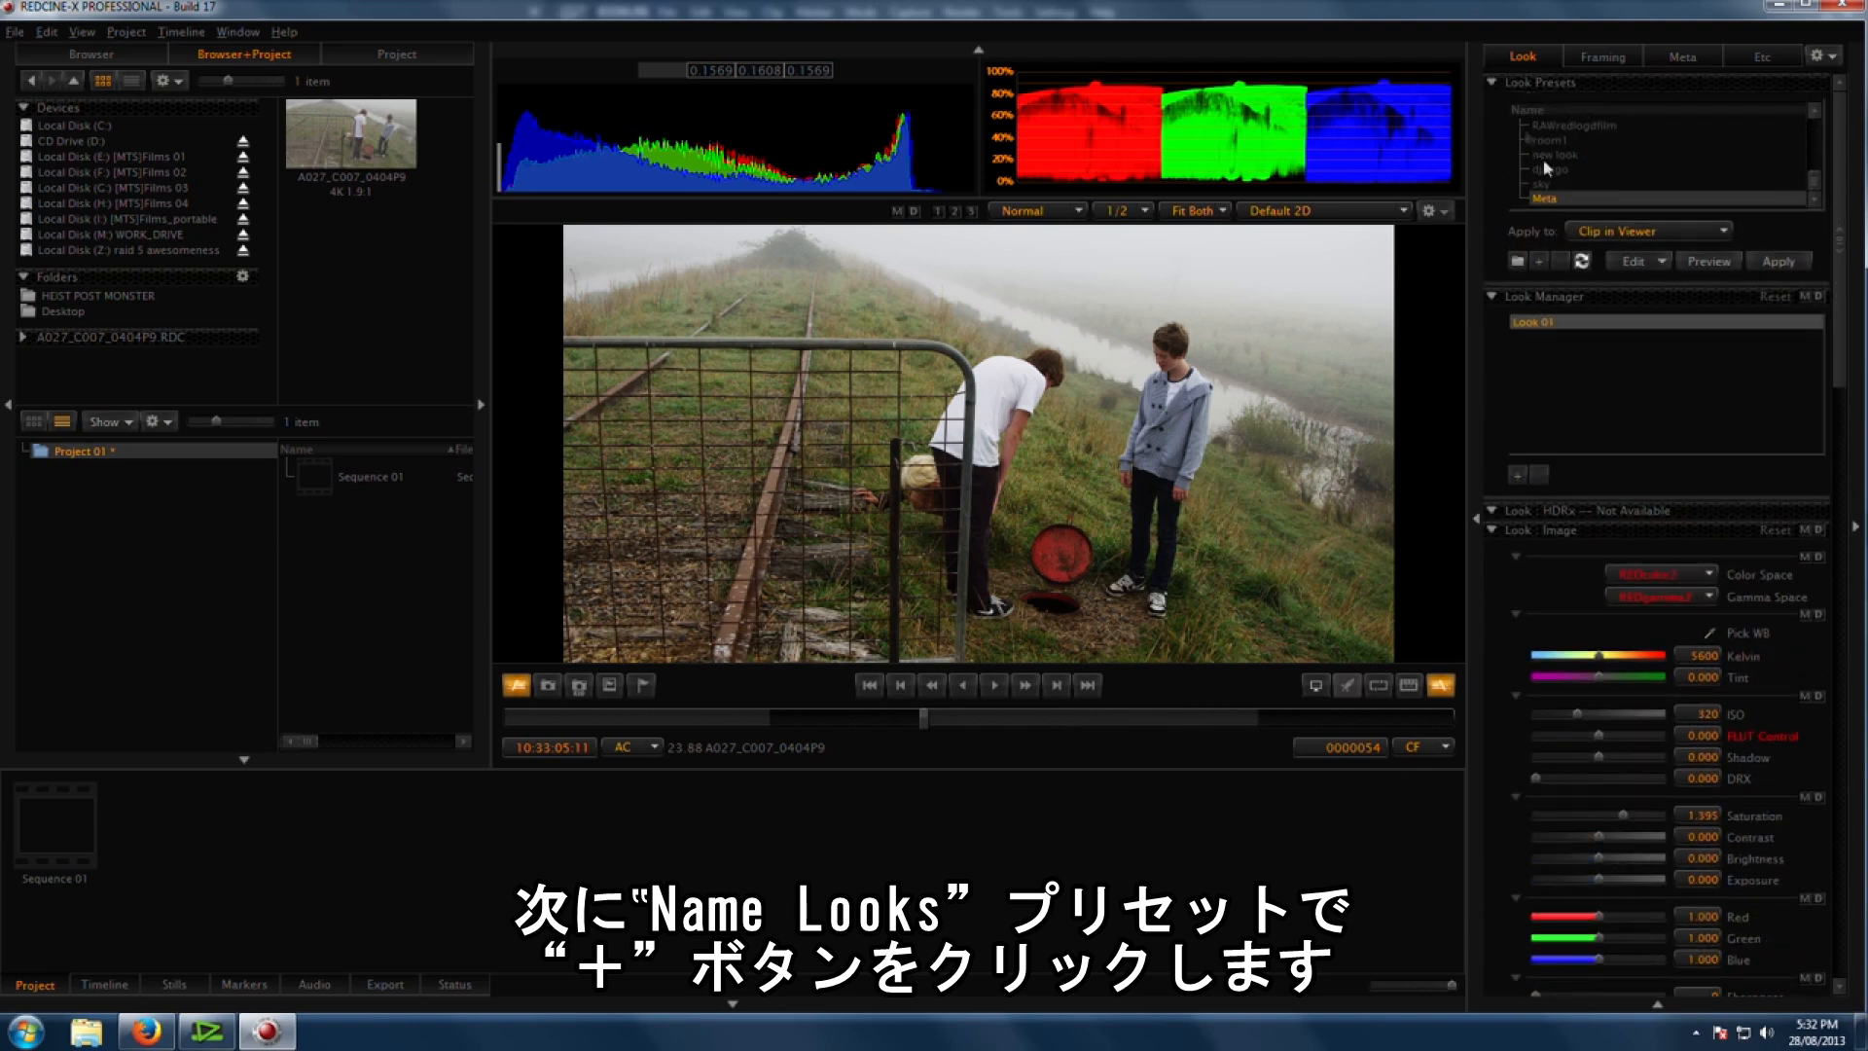
Step: Add a new Look preset from the current grade and name it EDIUS GRADE REF
{"action": "left_click", "coordinate": [1540, 263]}
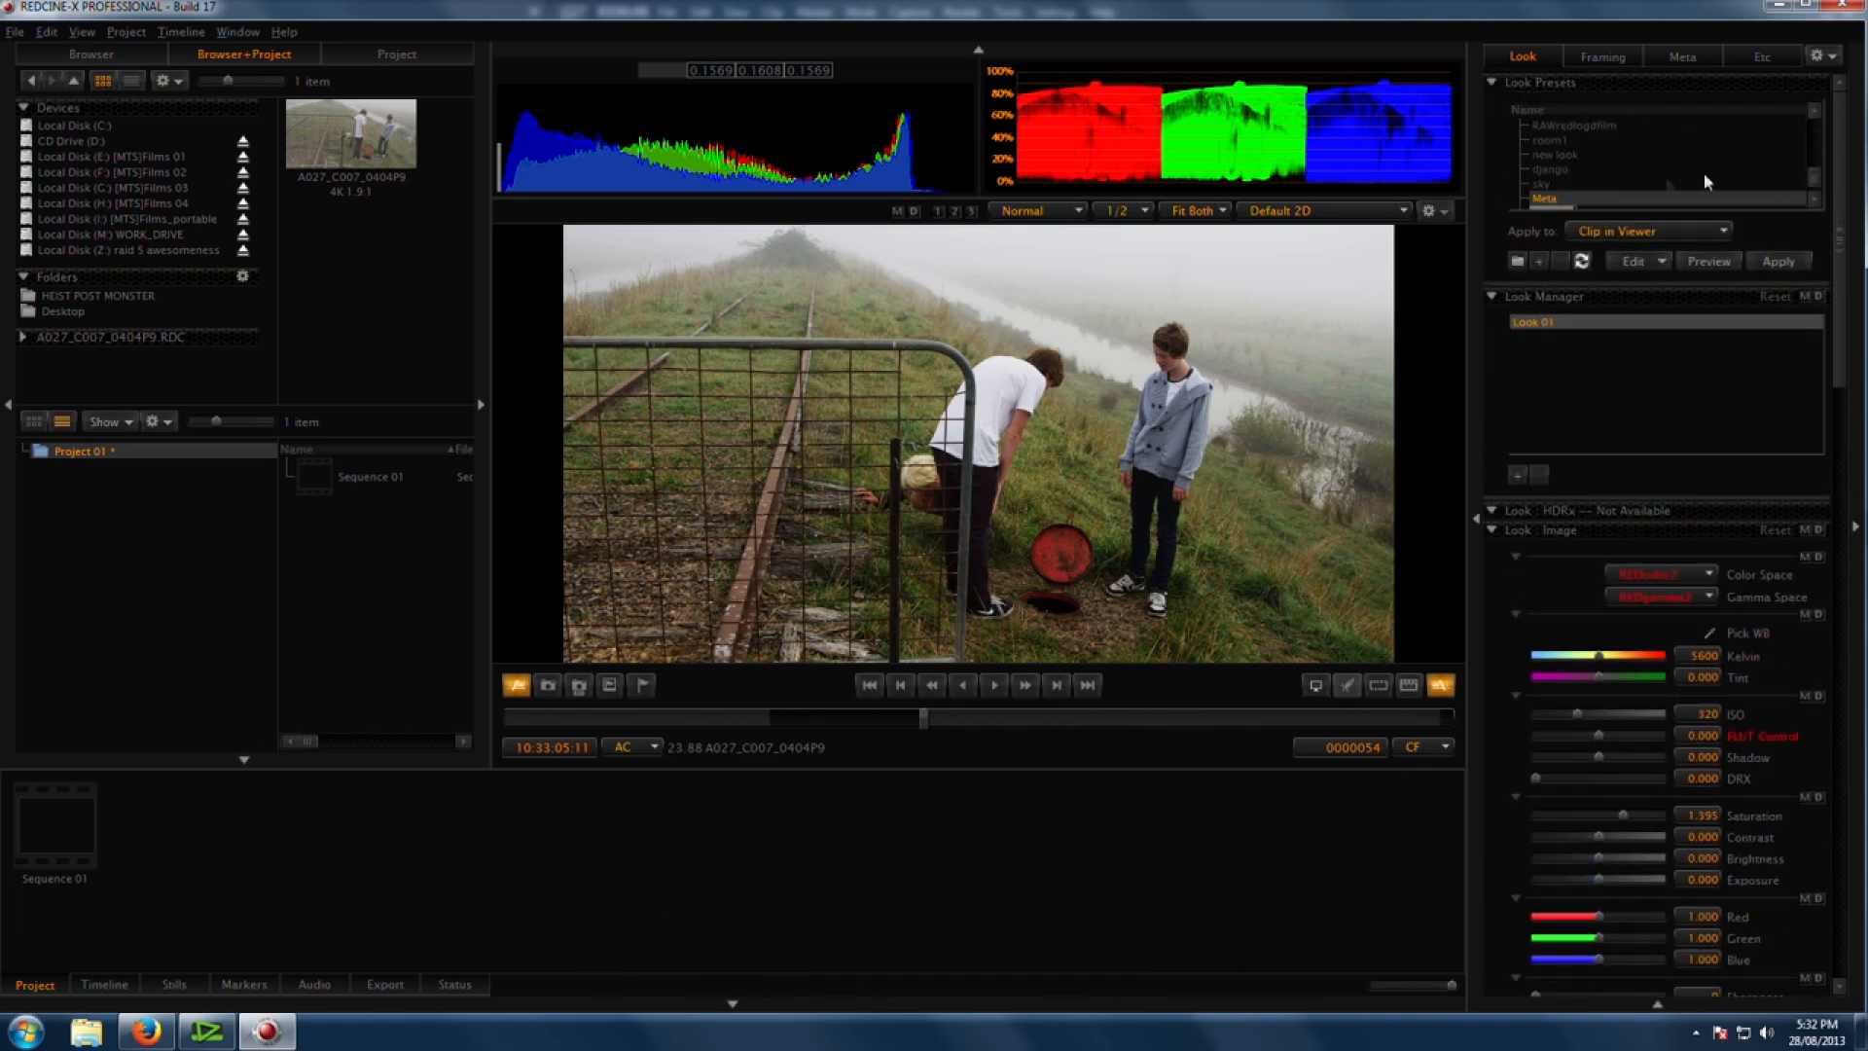
{"action": "scroll", "coordinate": [1818, 193], "scroll_direction": "down", "scroll_amount": 1}
{"action": "left_click", "coordinate": [1588, 200]}
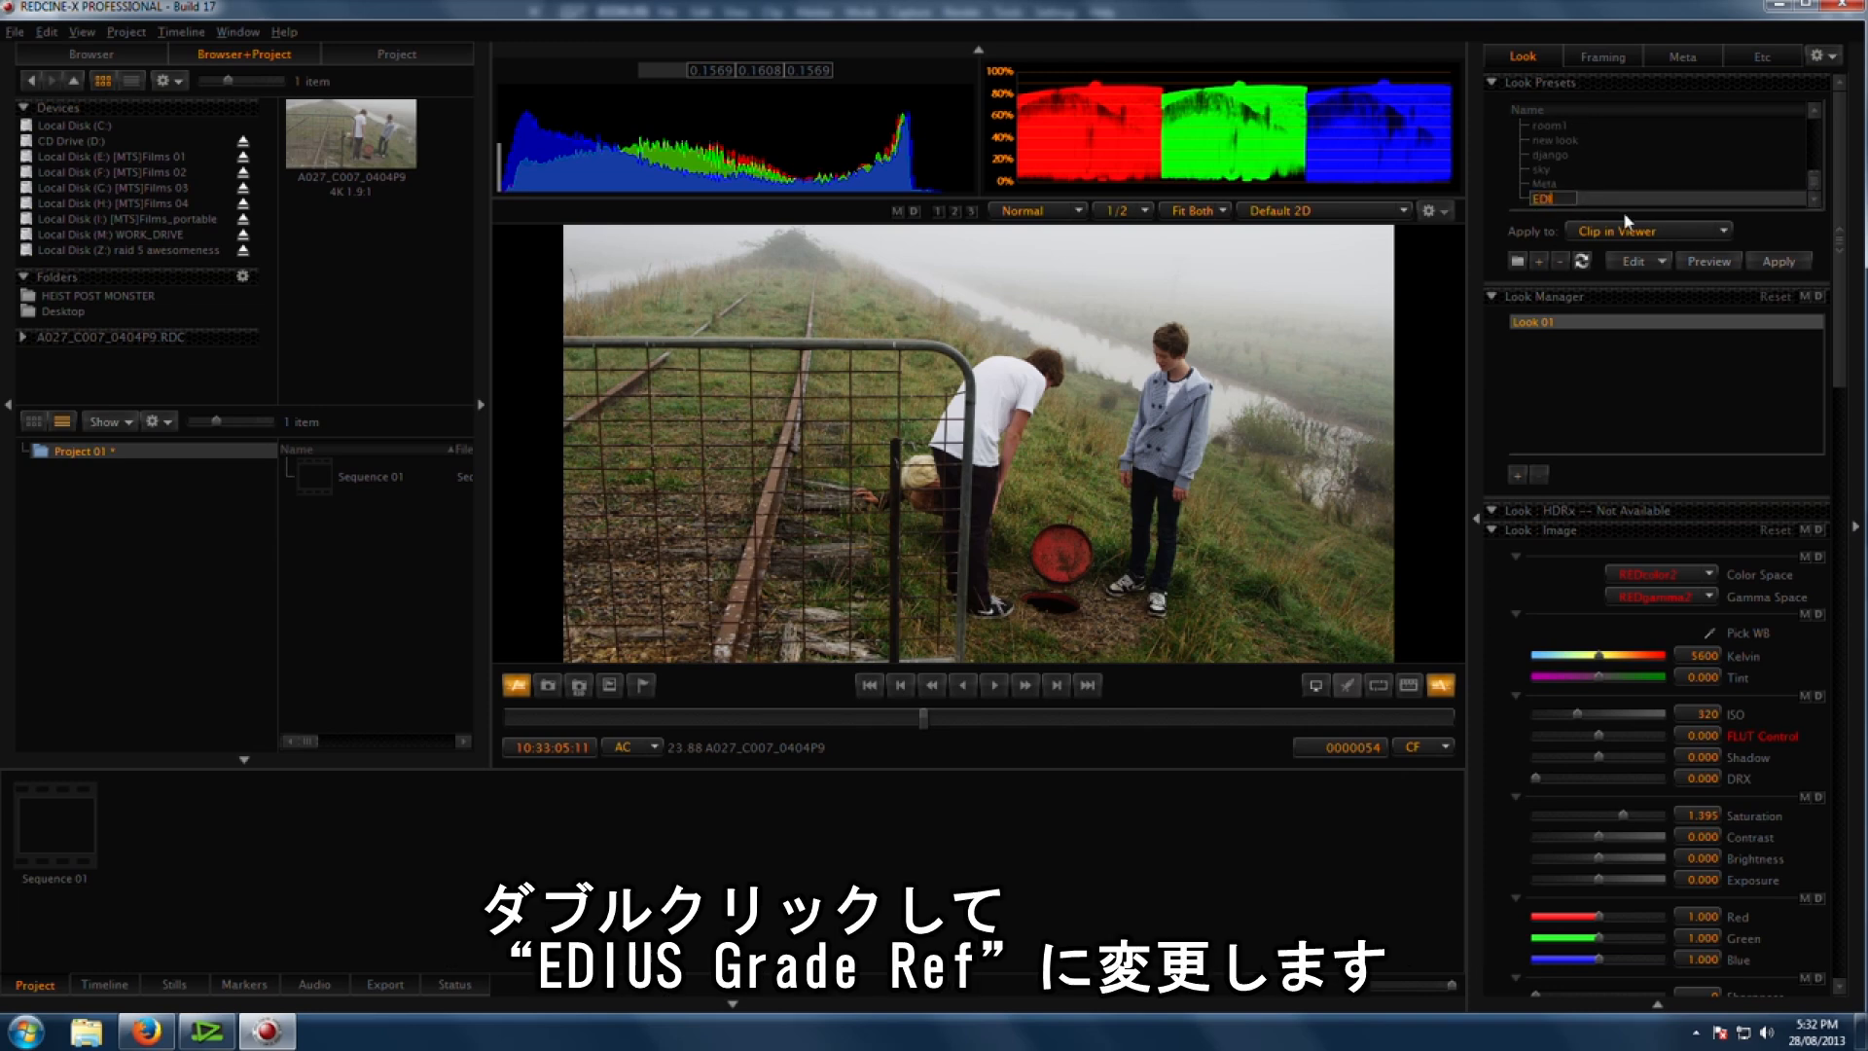
{"action": "key", "text": "Return"}
Step: Scrub through the clip, switch to EDIUS and play the graded shot on the timeline
{"action": "left_click_drag", "start_coordinate": [952, 728], "coordinate": [1187, 722]}
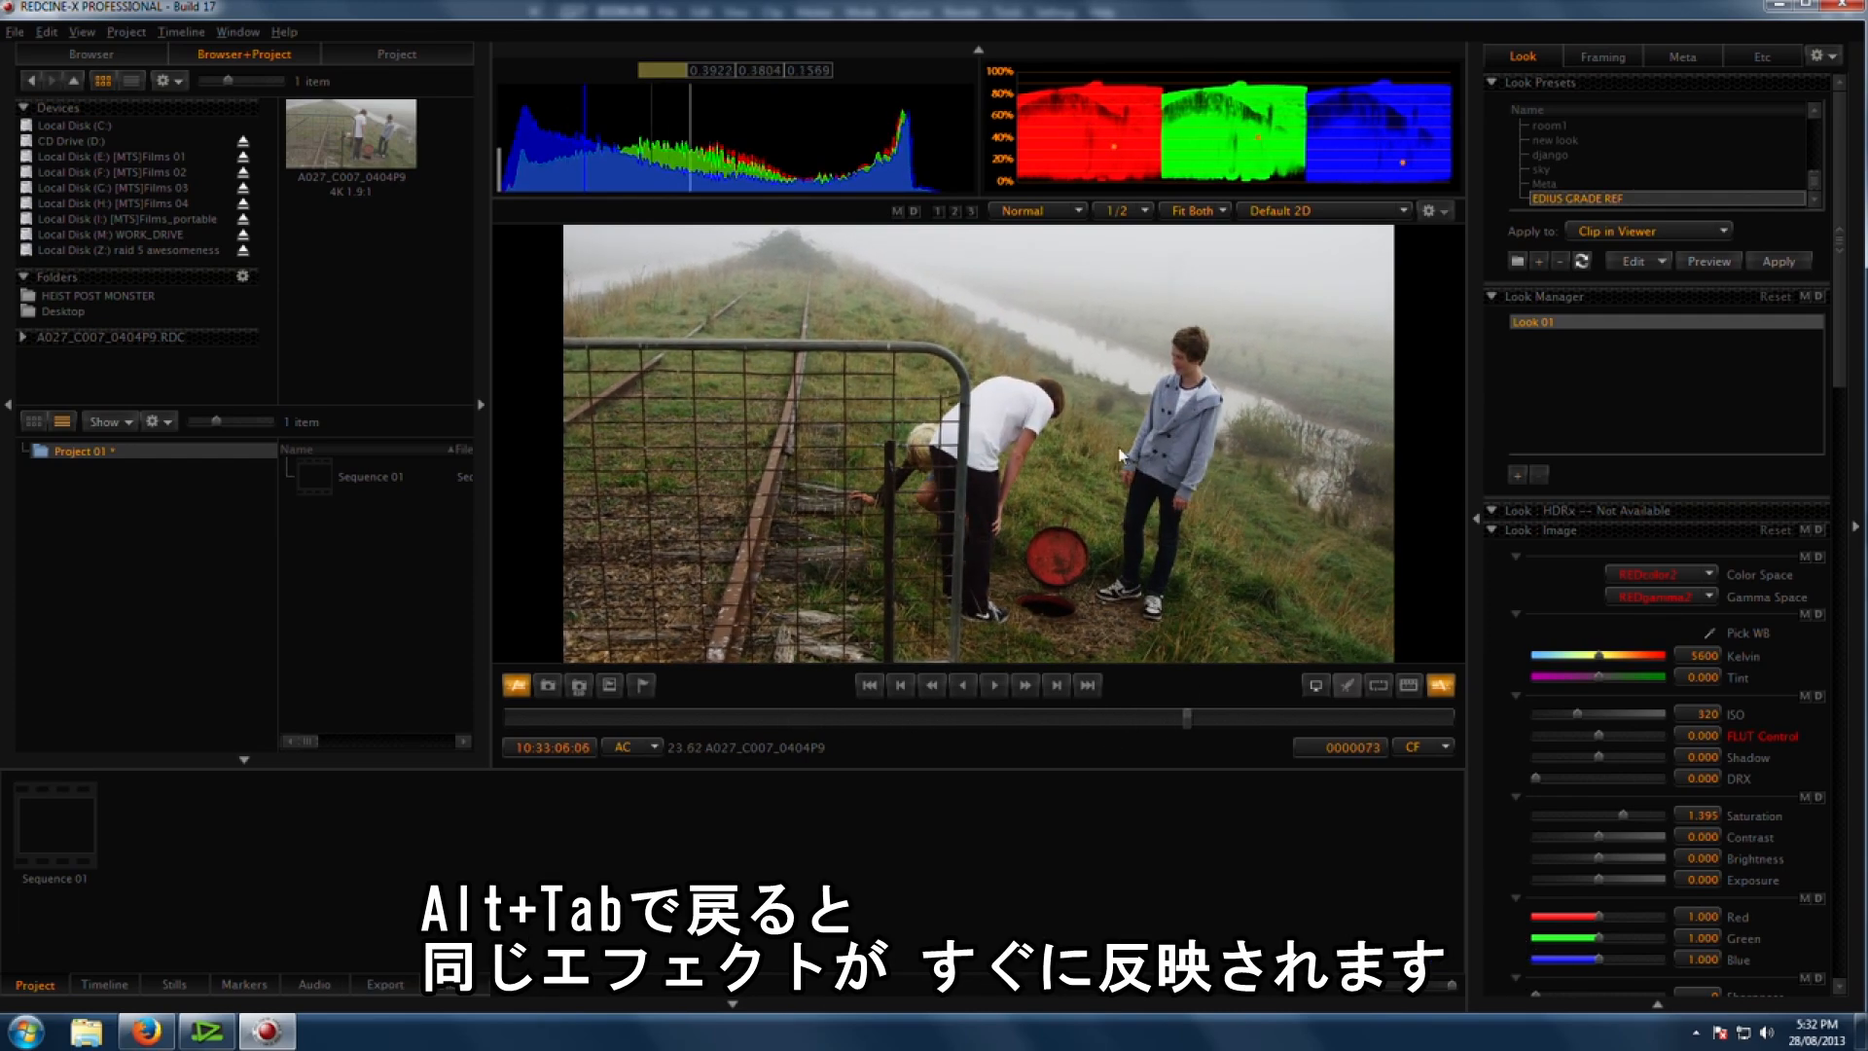
{"action": "key", "text": "alt+Tab"}
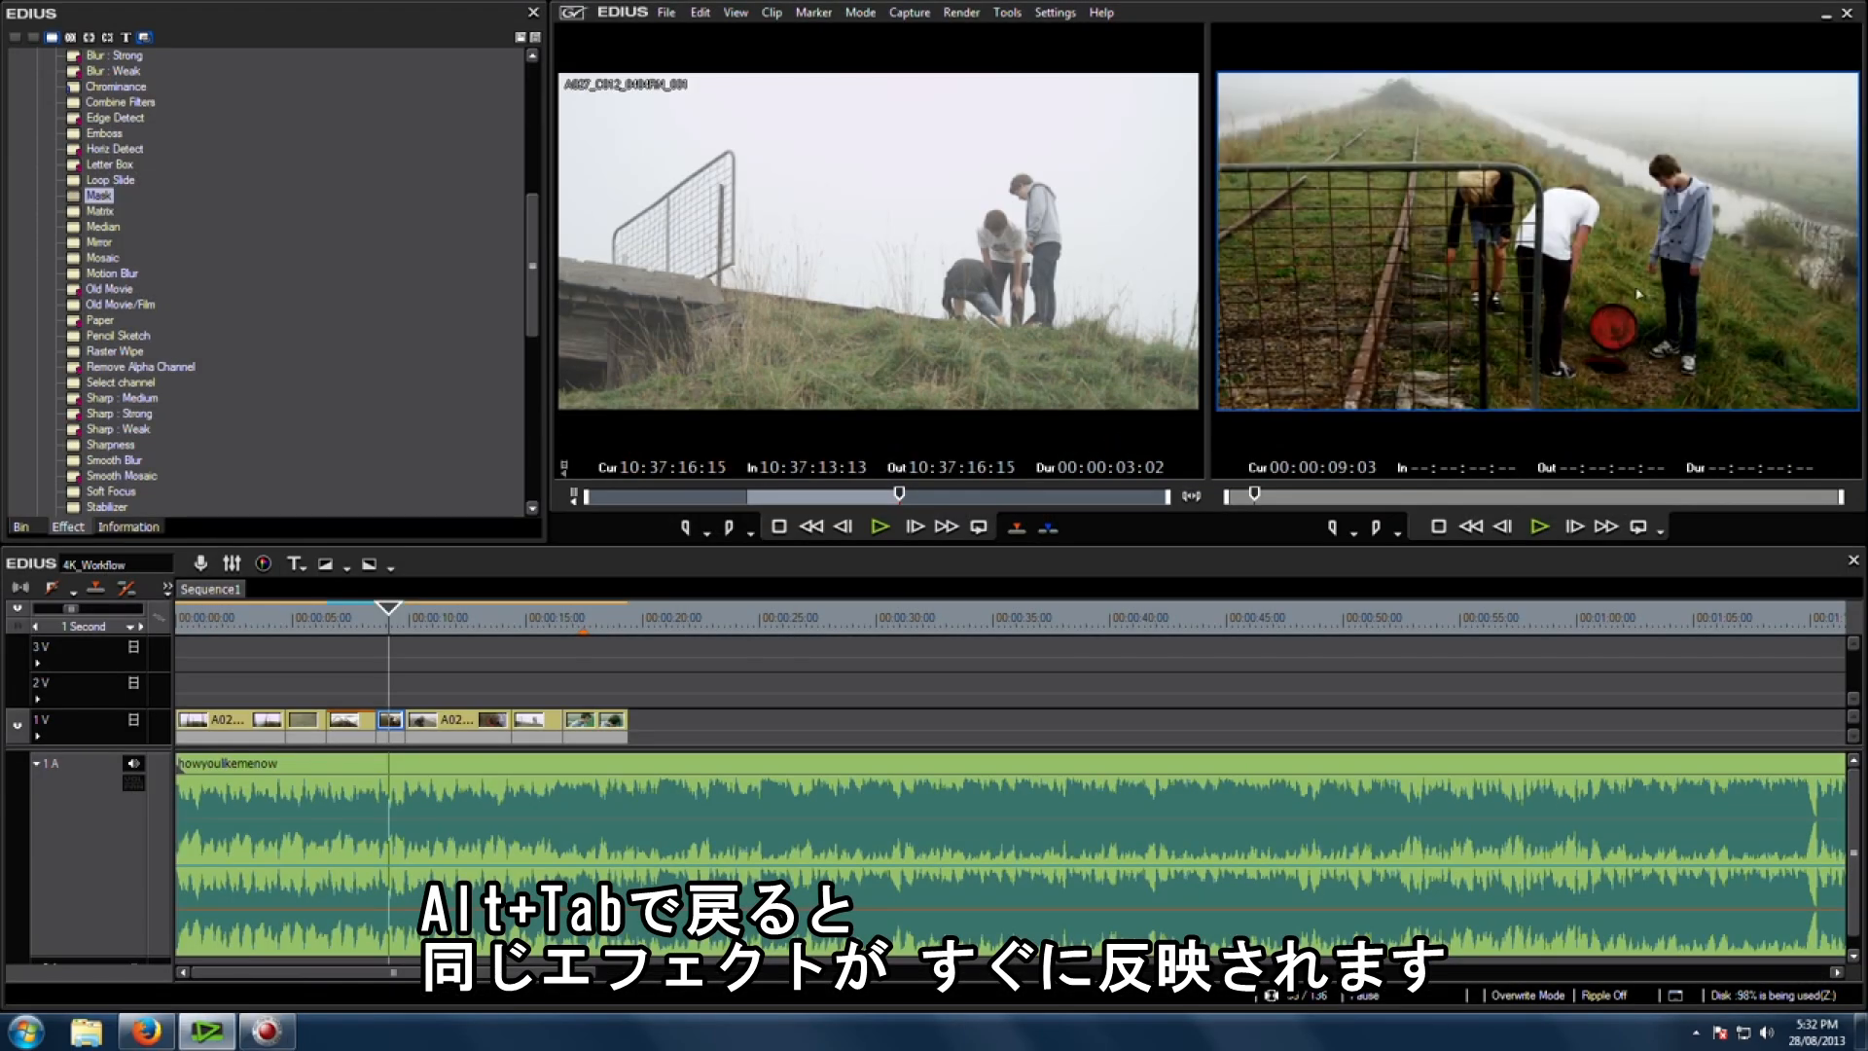
{"action": "mouse_move", "coordinate": [387, 627]}
{"action": "left_mouse_down"}
{"action": "mouse_move", "coordinate": [369, 625]}
{"action": "mouse_move", "coordinate": [389, 633]}
{"action": "left_mouse_up"}
{"action": "key", "text": "space"}
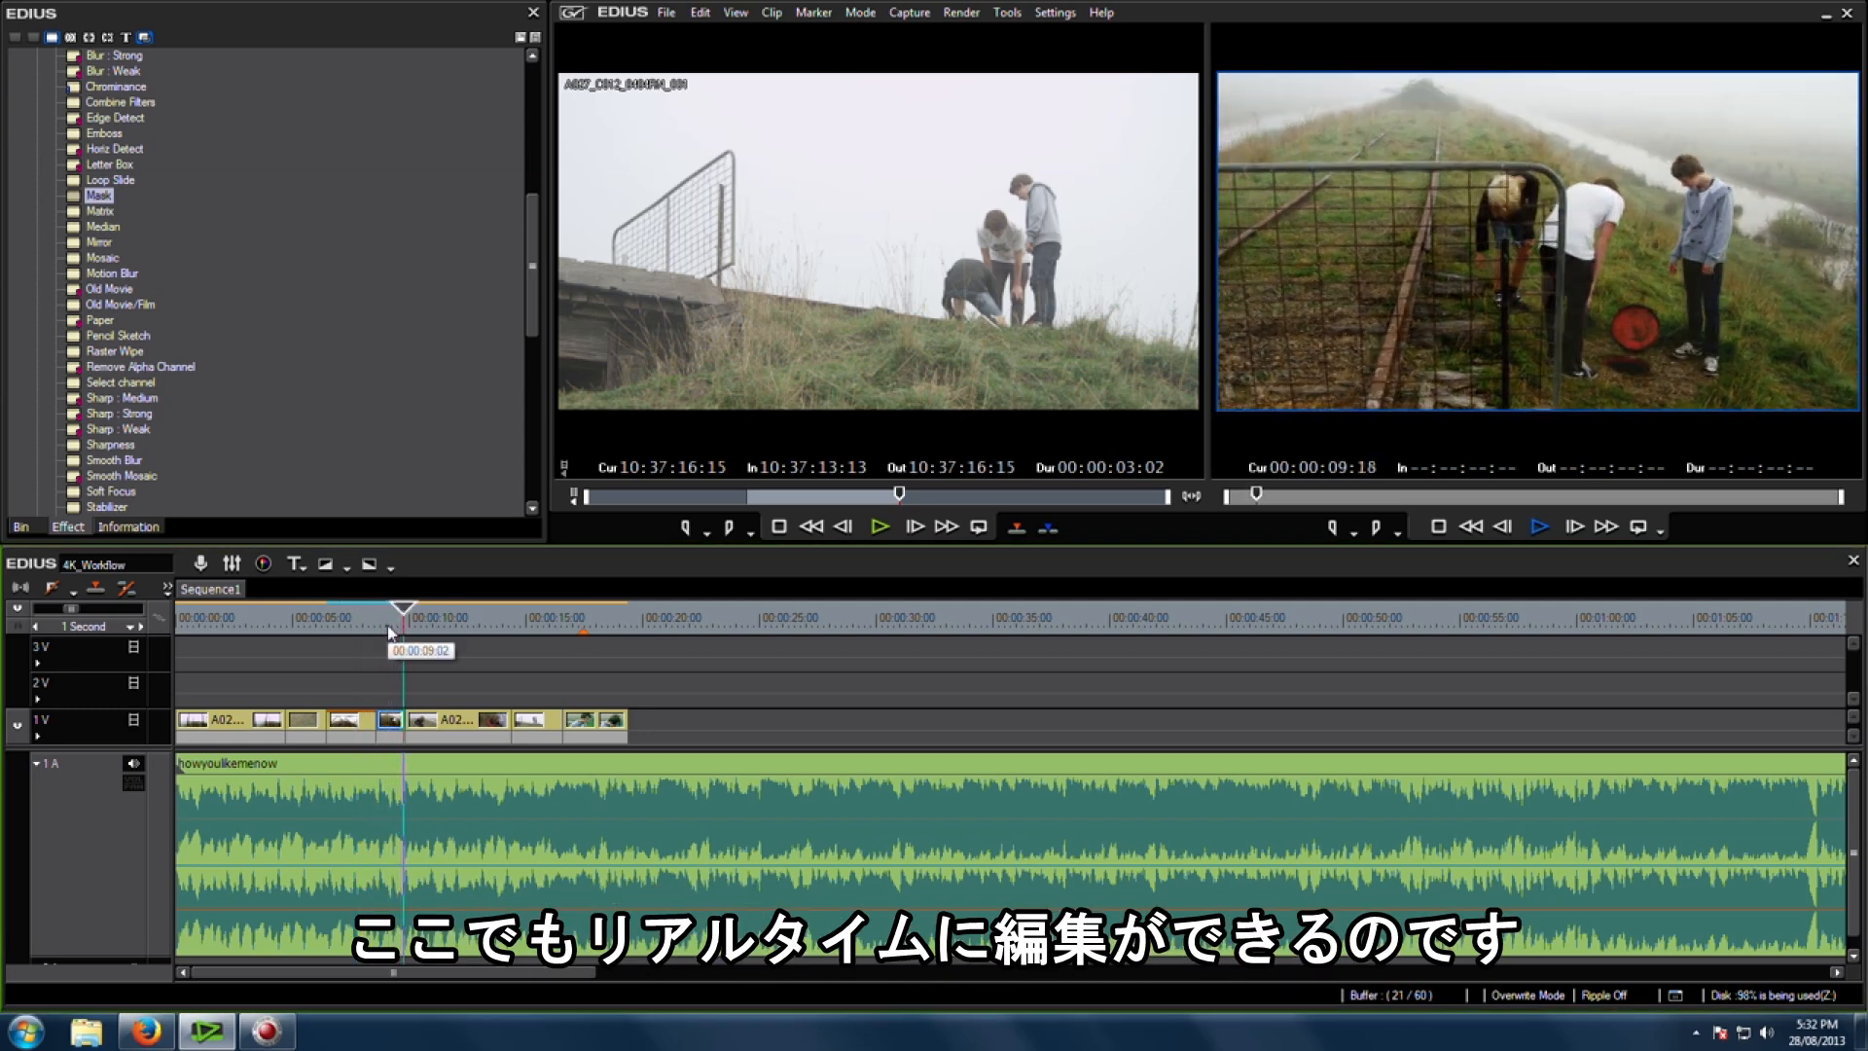
Step: Select the next clip, A027_C008_0404W1, and open its original file in REDCINE-X
{"action": "left_click", "coordinate": [465, 725]}
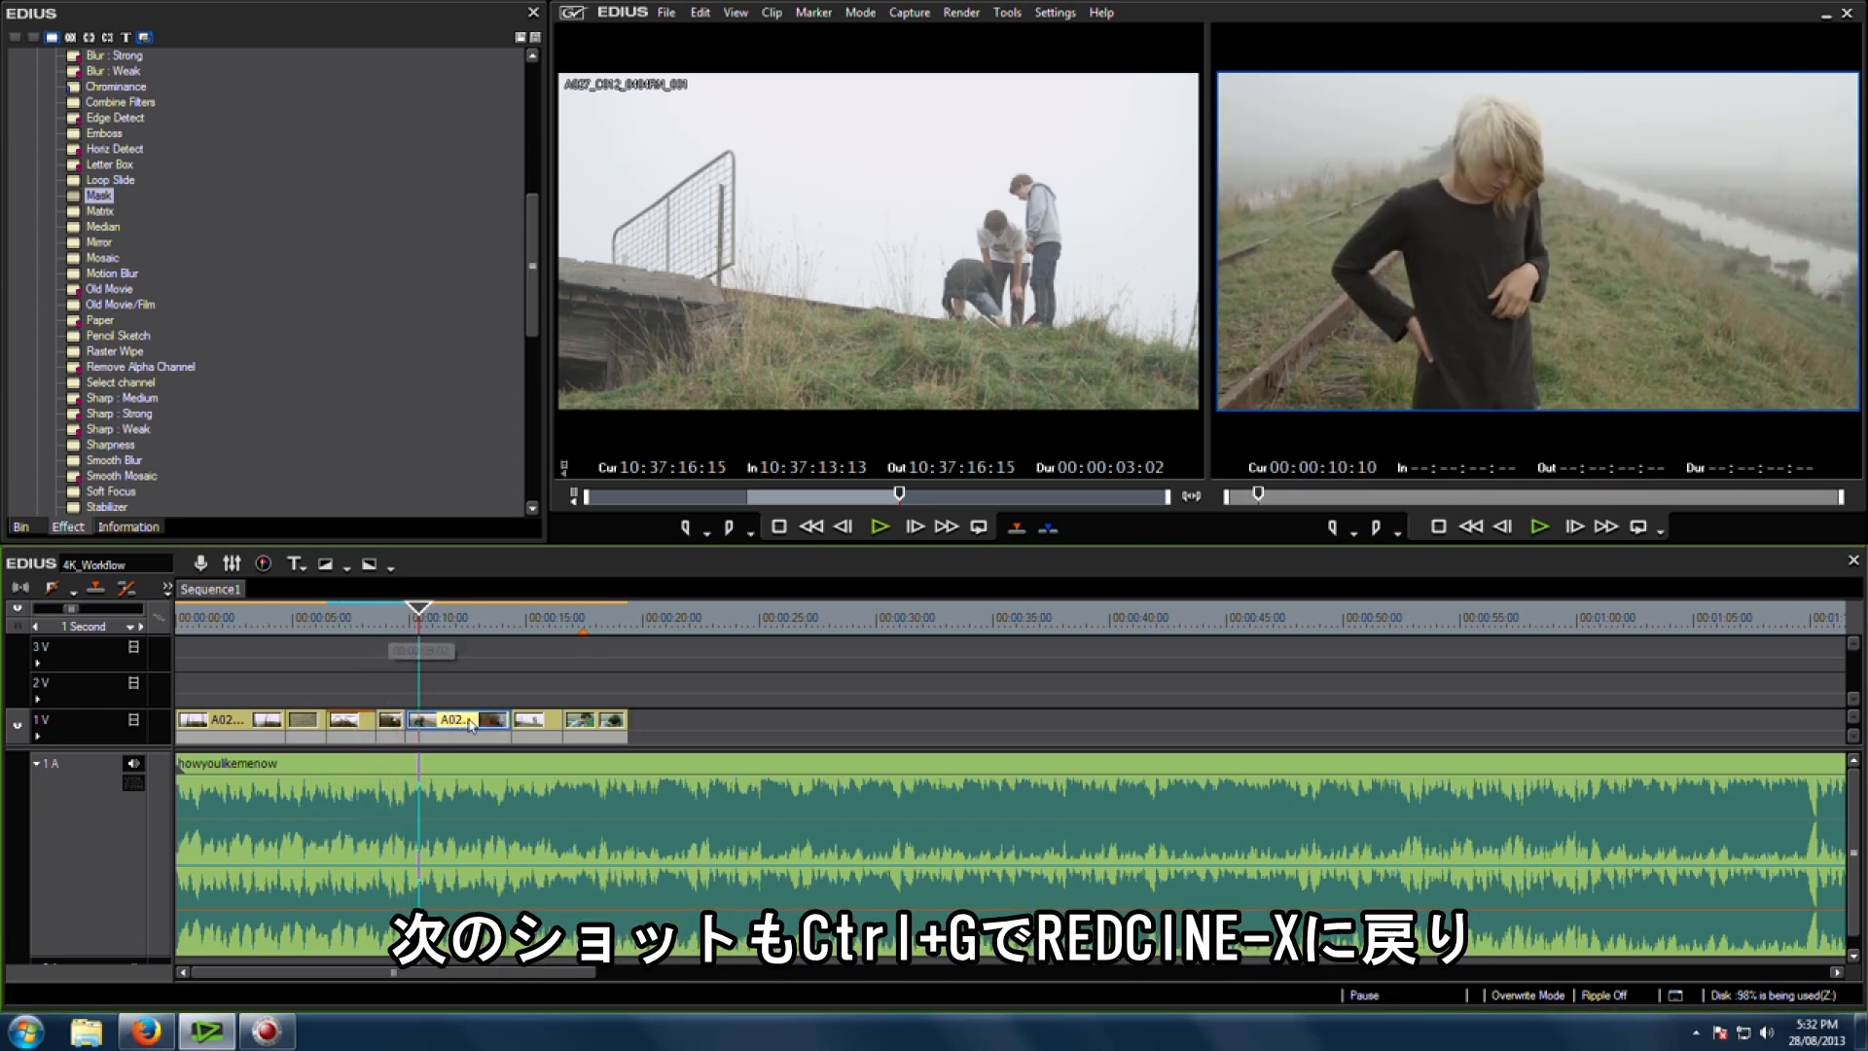
{"action": "key", "text": "ctrl+g"}
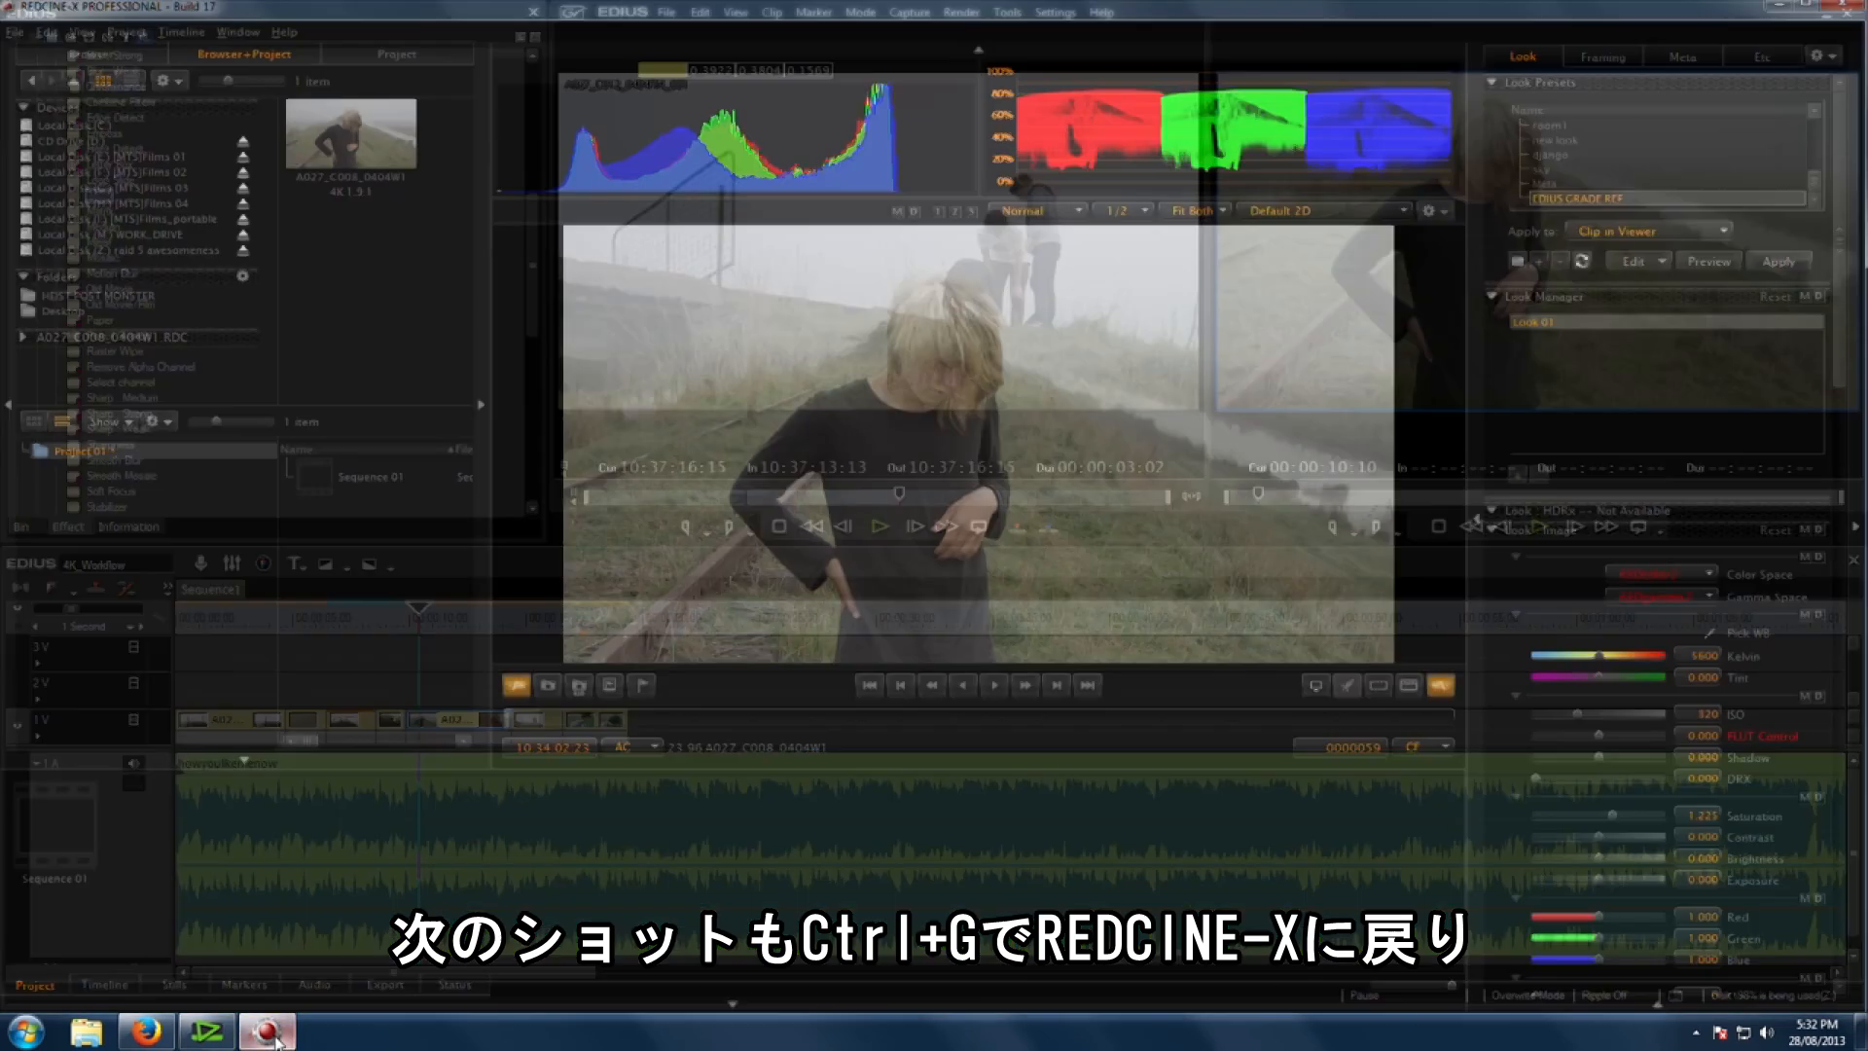
Step: Apply the EDIUS GRADE REF preset to the clip and check it on the EDIUS timeline
{"action": "left_click_drag", "start_coordinate": [1604, 202], "coordinate": [1078, 414]}
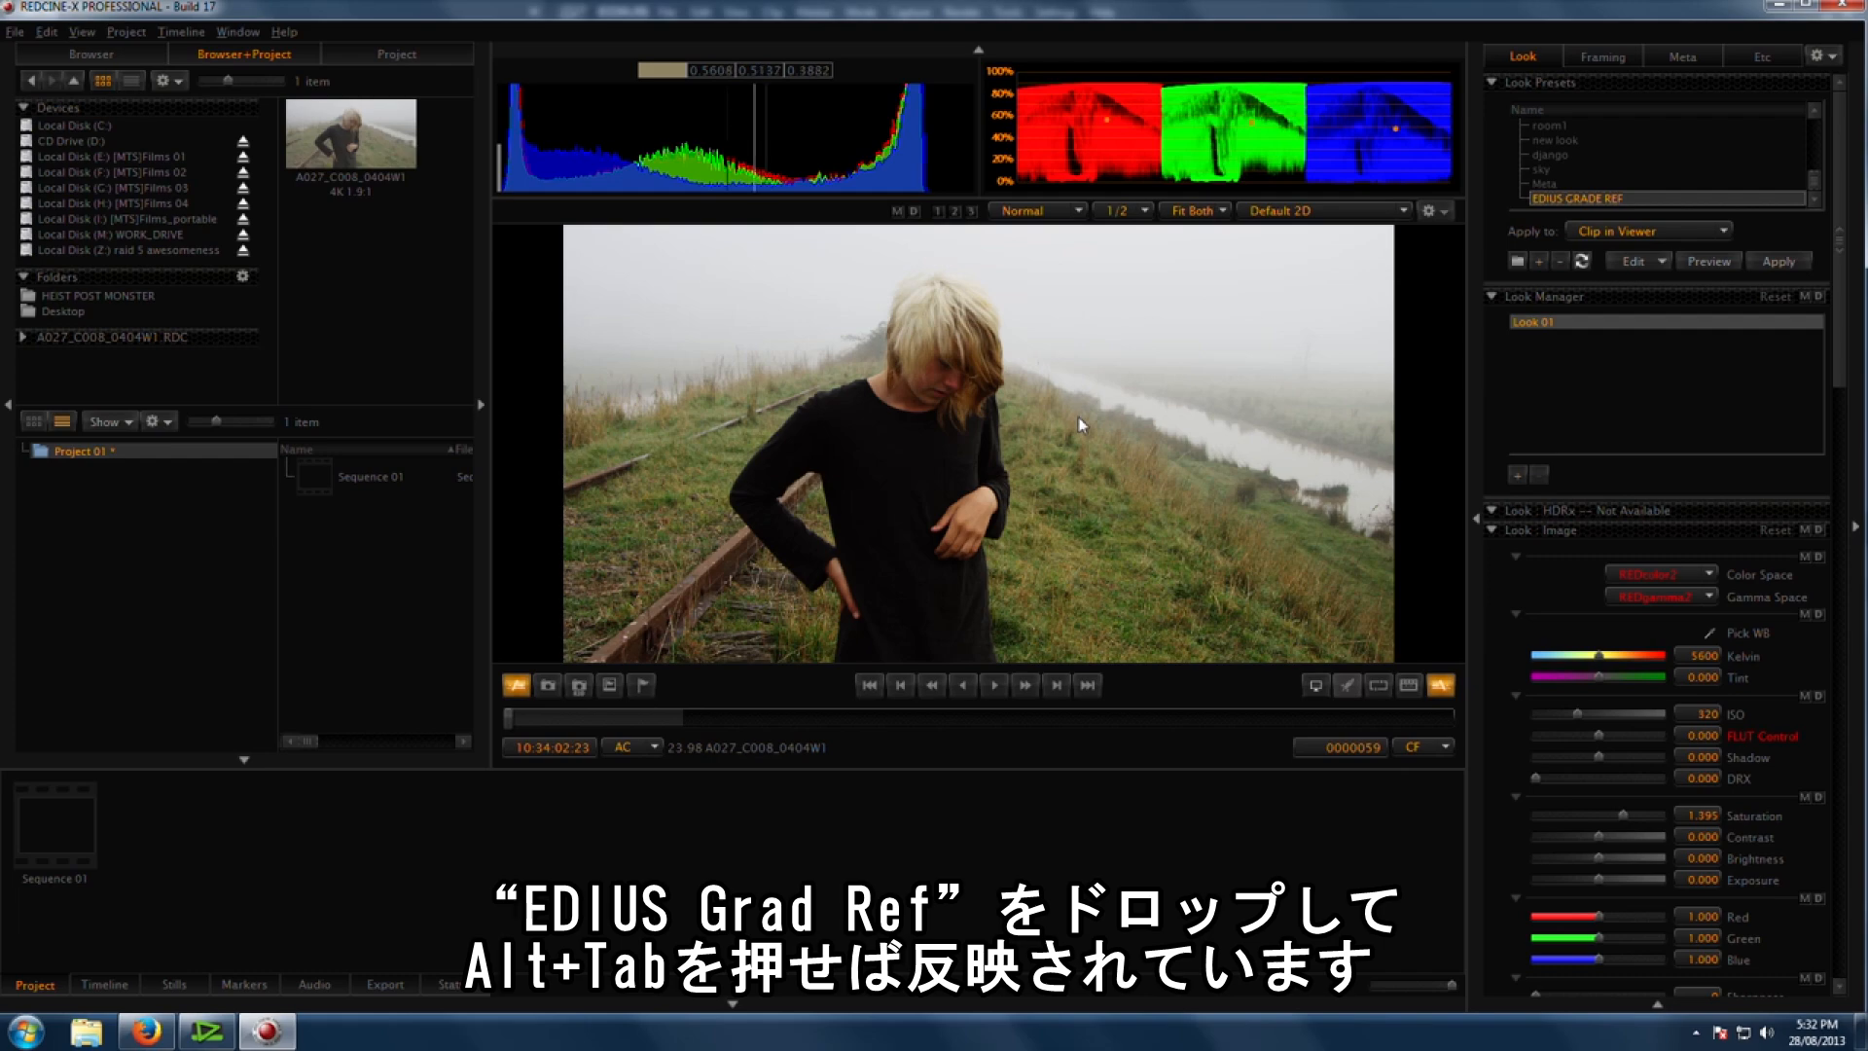
{"action": "key", "text": "alt+Tab"}
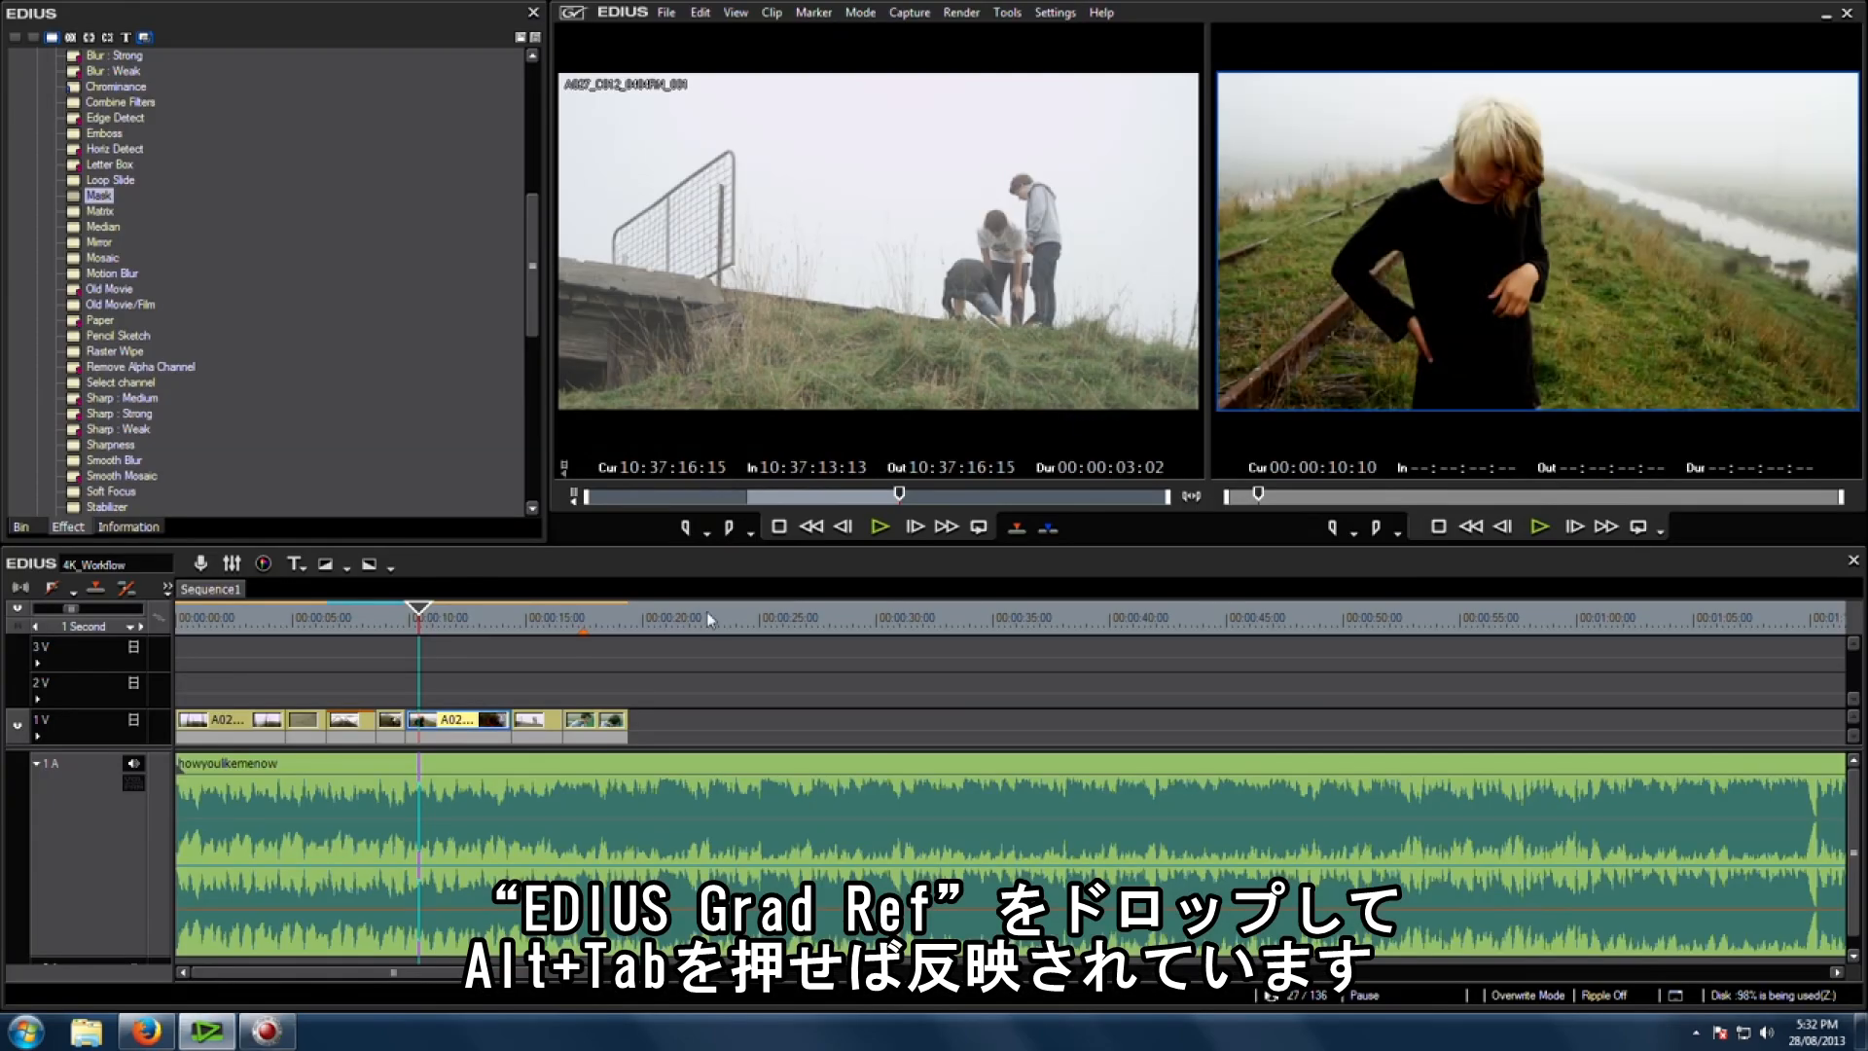
{"action": "left_click_drag", "start_coordinate": [435, 635], "coordinate": [479, 635]}
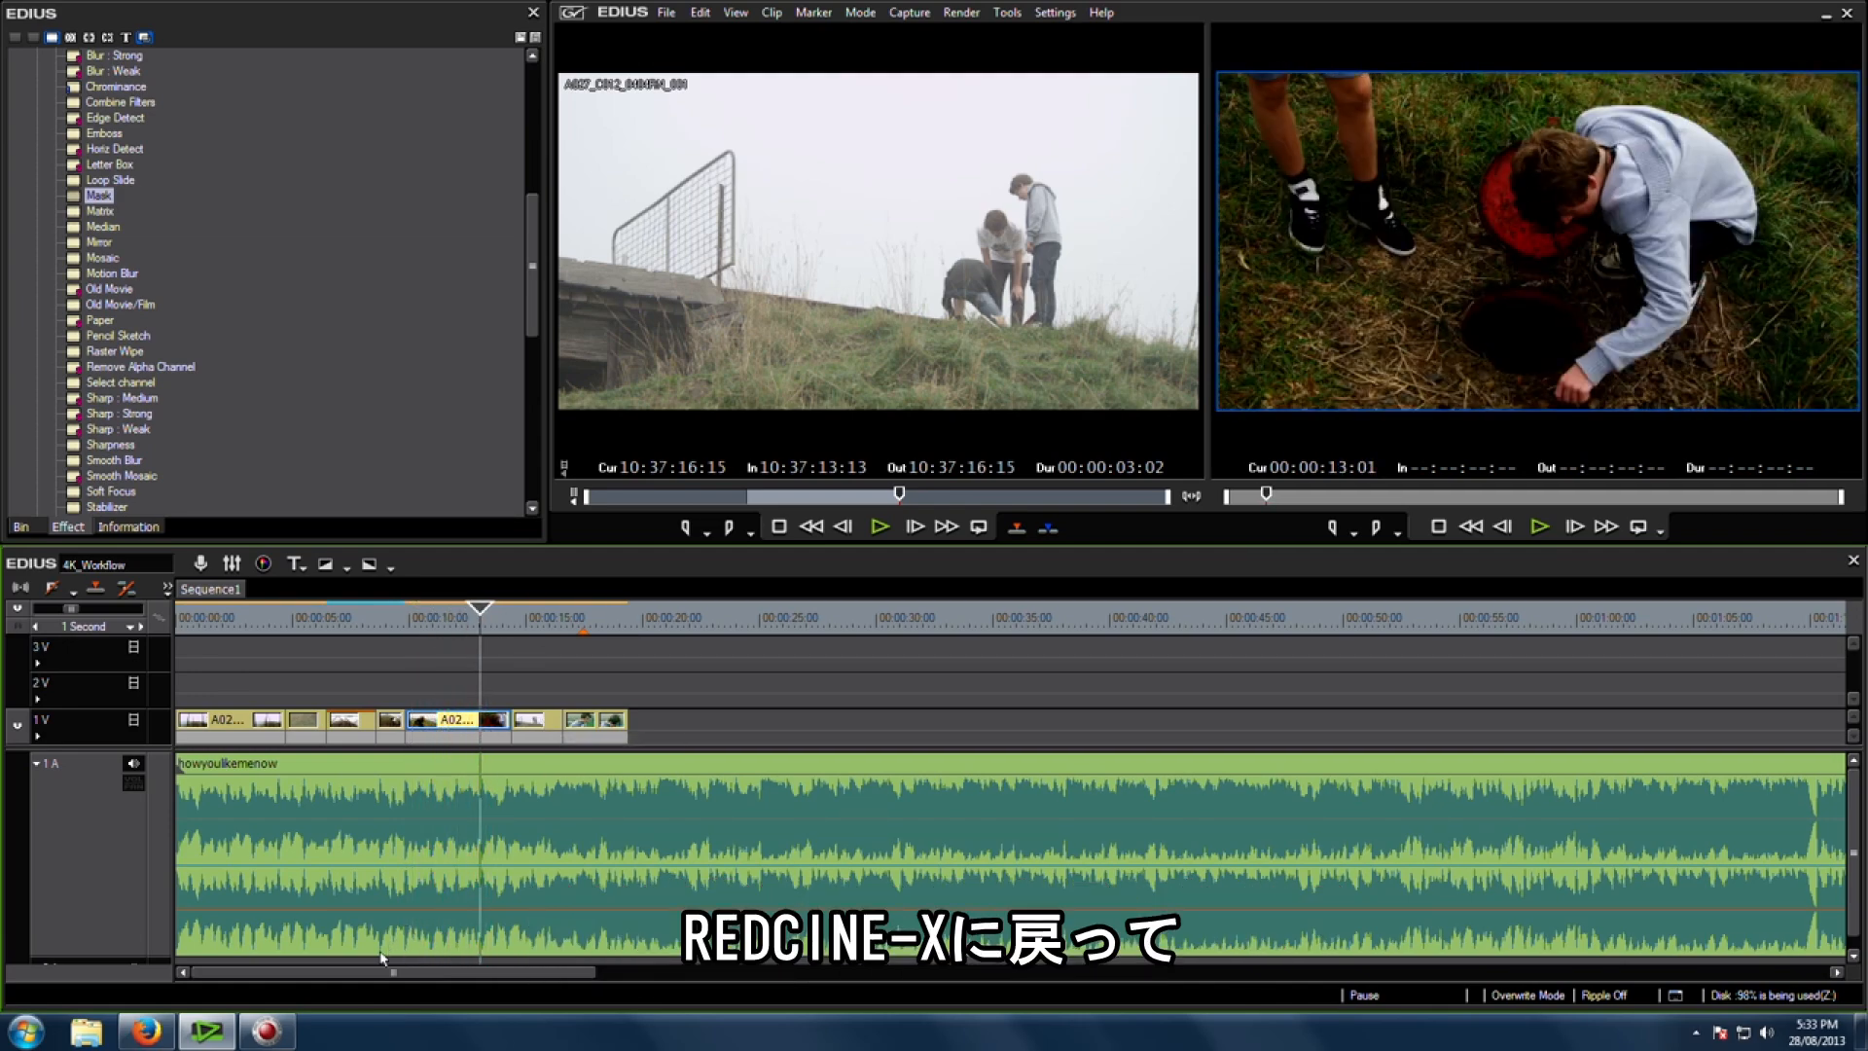
Step: Return to REDCINE-X and lift the Look curve's midtones slightly for the later part of the clip
{"action": "key", "text": "alt+Tab"}
{"action": "left_click_drag", "start_coordinate": [1204, 718], "coordinate": [1062, 720]}
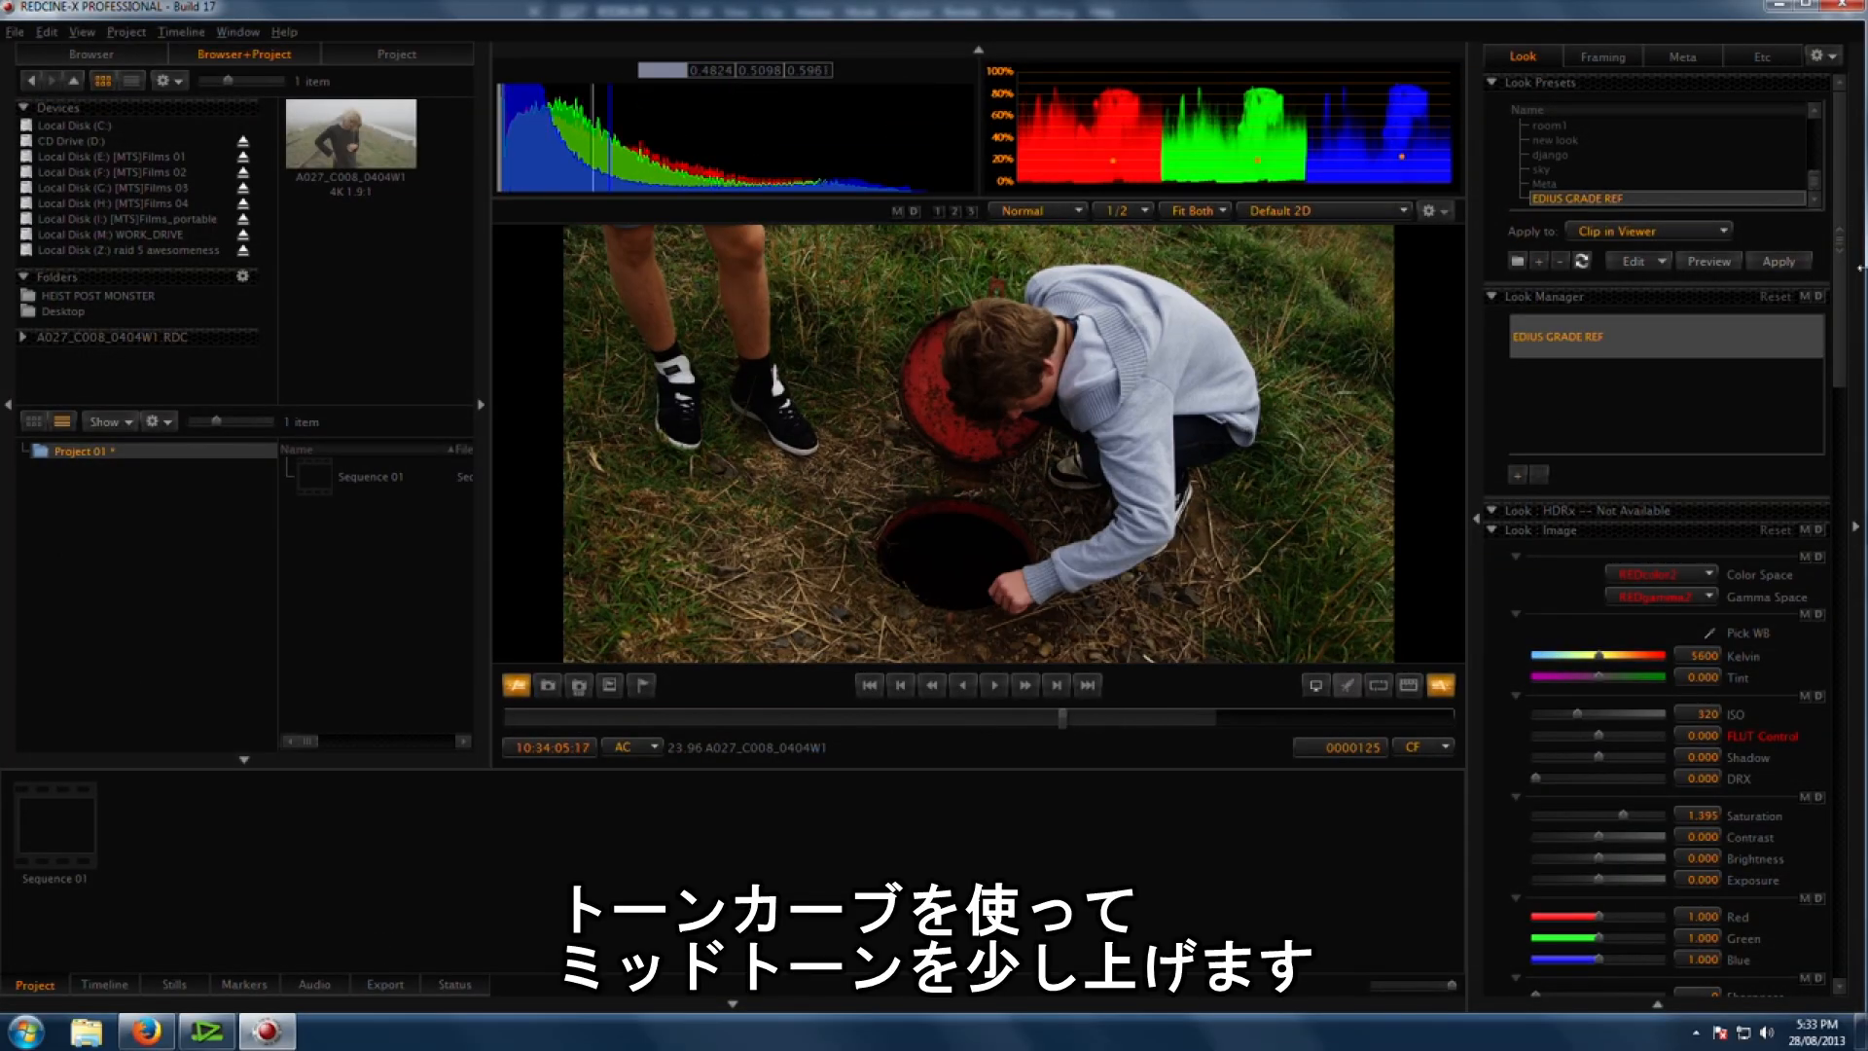
{"action": "scroll", "coordinate": [1618, 687], "scroll_direction": "down", "scroll_amount": 10}
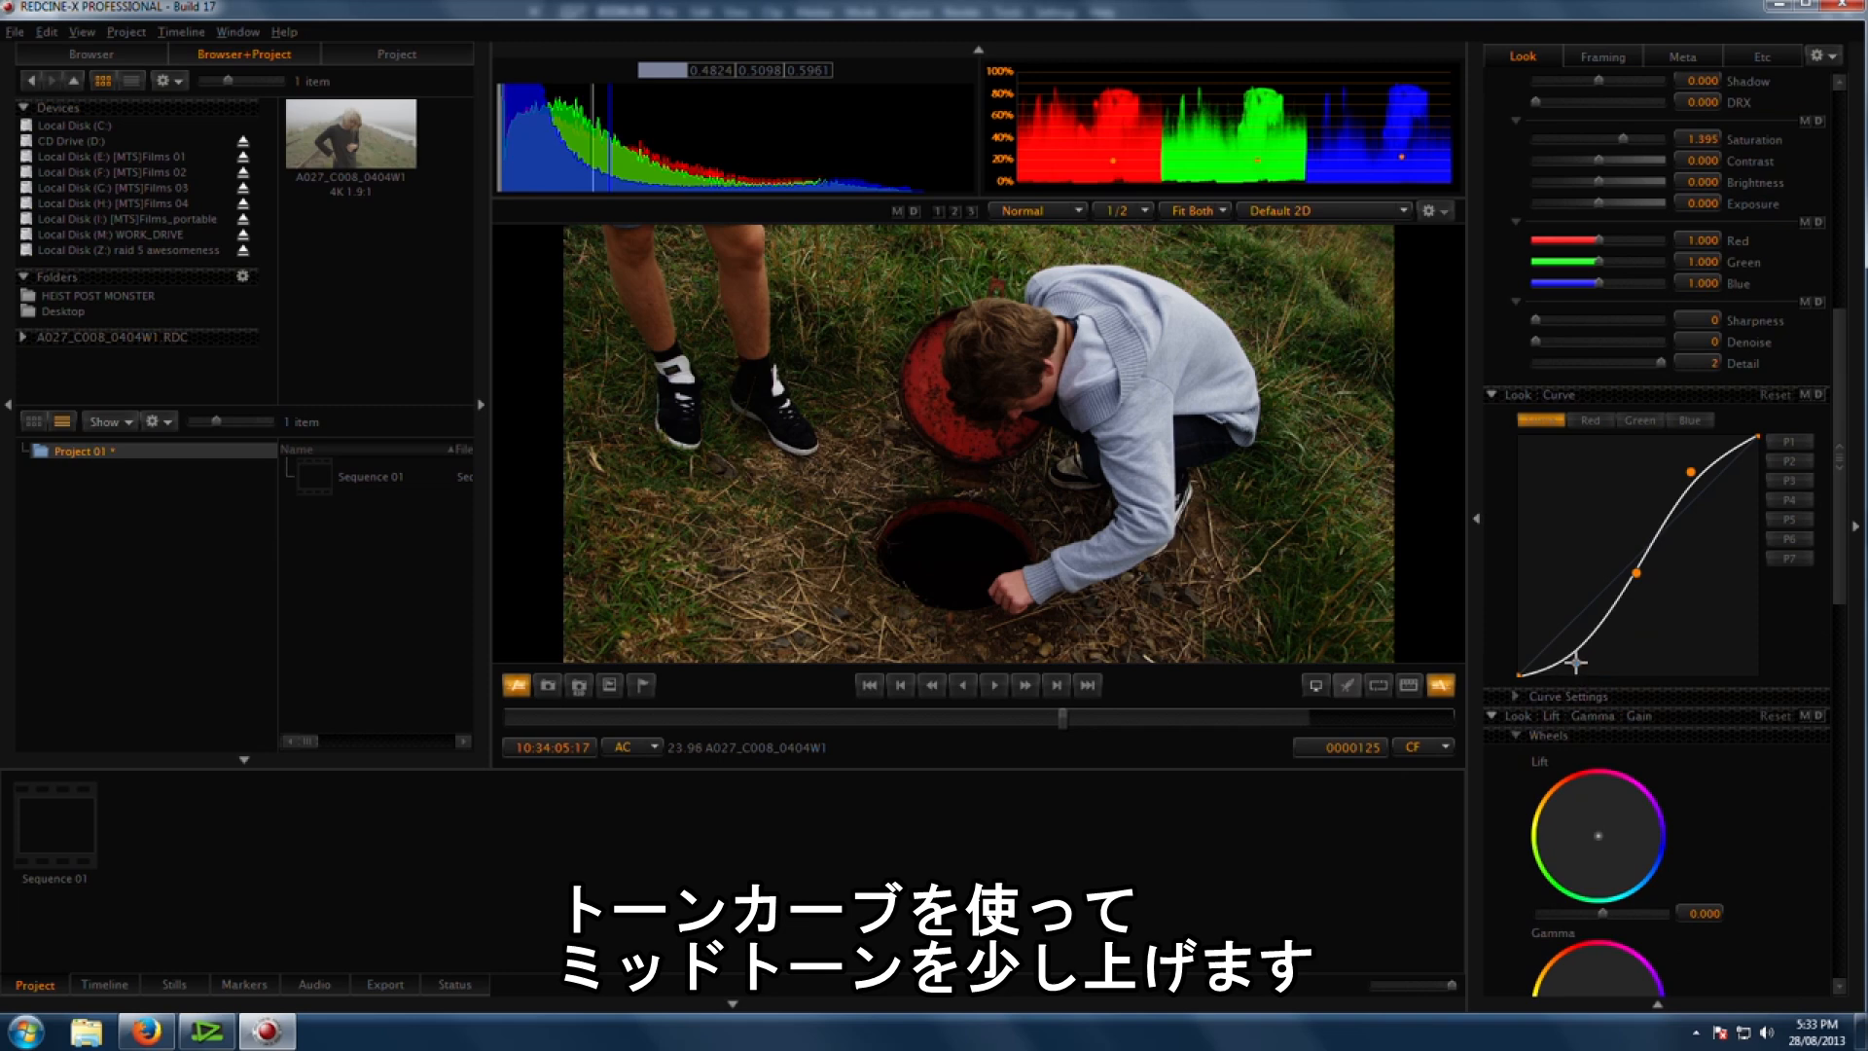
{"action": "left_click", "coordinate": [1576, 662]}
{"action": "left_click_drag", "start_coordinate": [1633, 567], "coordinate": [1619, 572]}
{"action": "left_click_drag", "start_coordinate": [1577, 661], "coordinate": [1570, 653]}
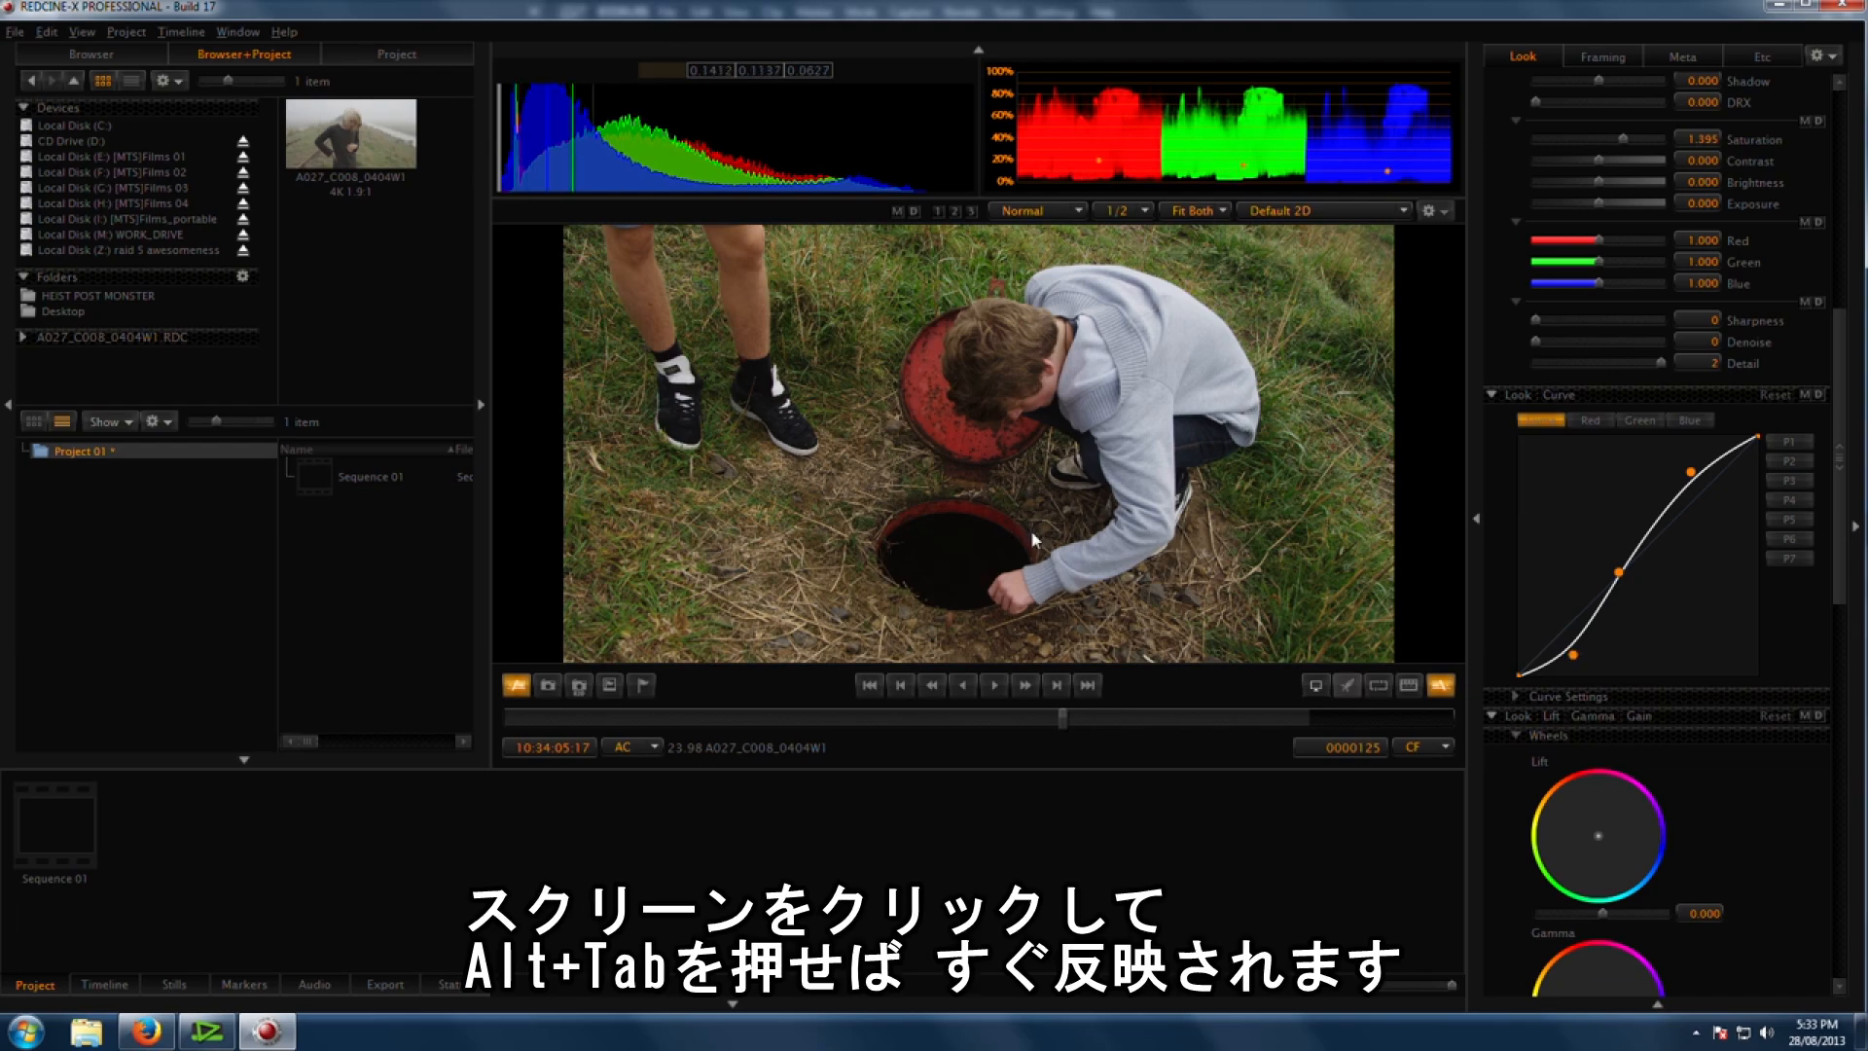
Step: Switch to EDIUS and play back the sequence to review the midtone change
{"action": "key", "text": "alt+Tab"}
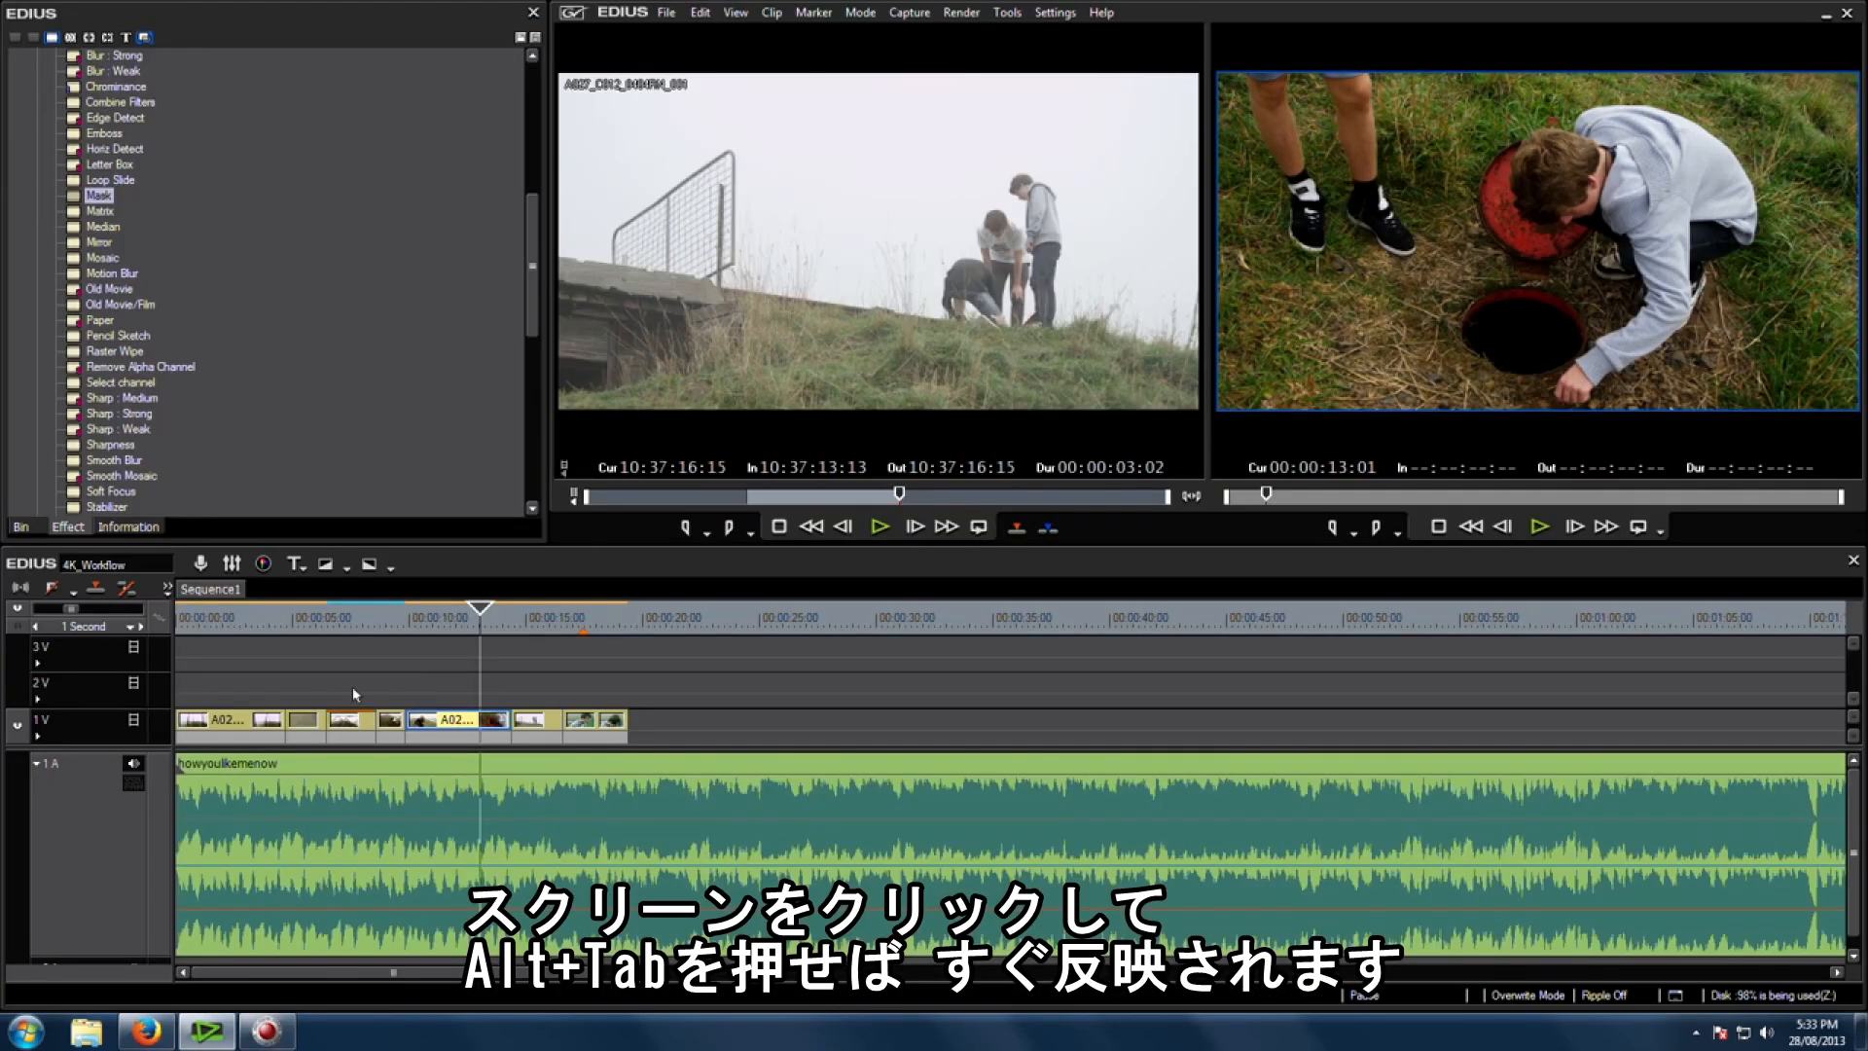
{"action": "left_click_drag", "start_coordinate": [457, 629], "coordinate": [341, 638]}
{"action": "key", "text": "space"}
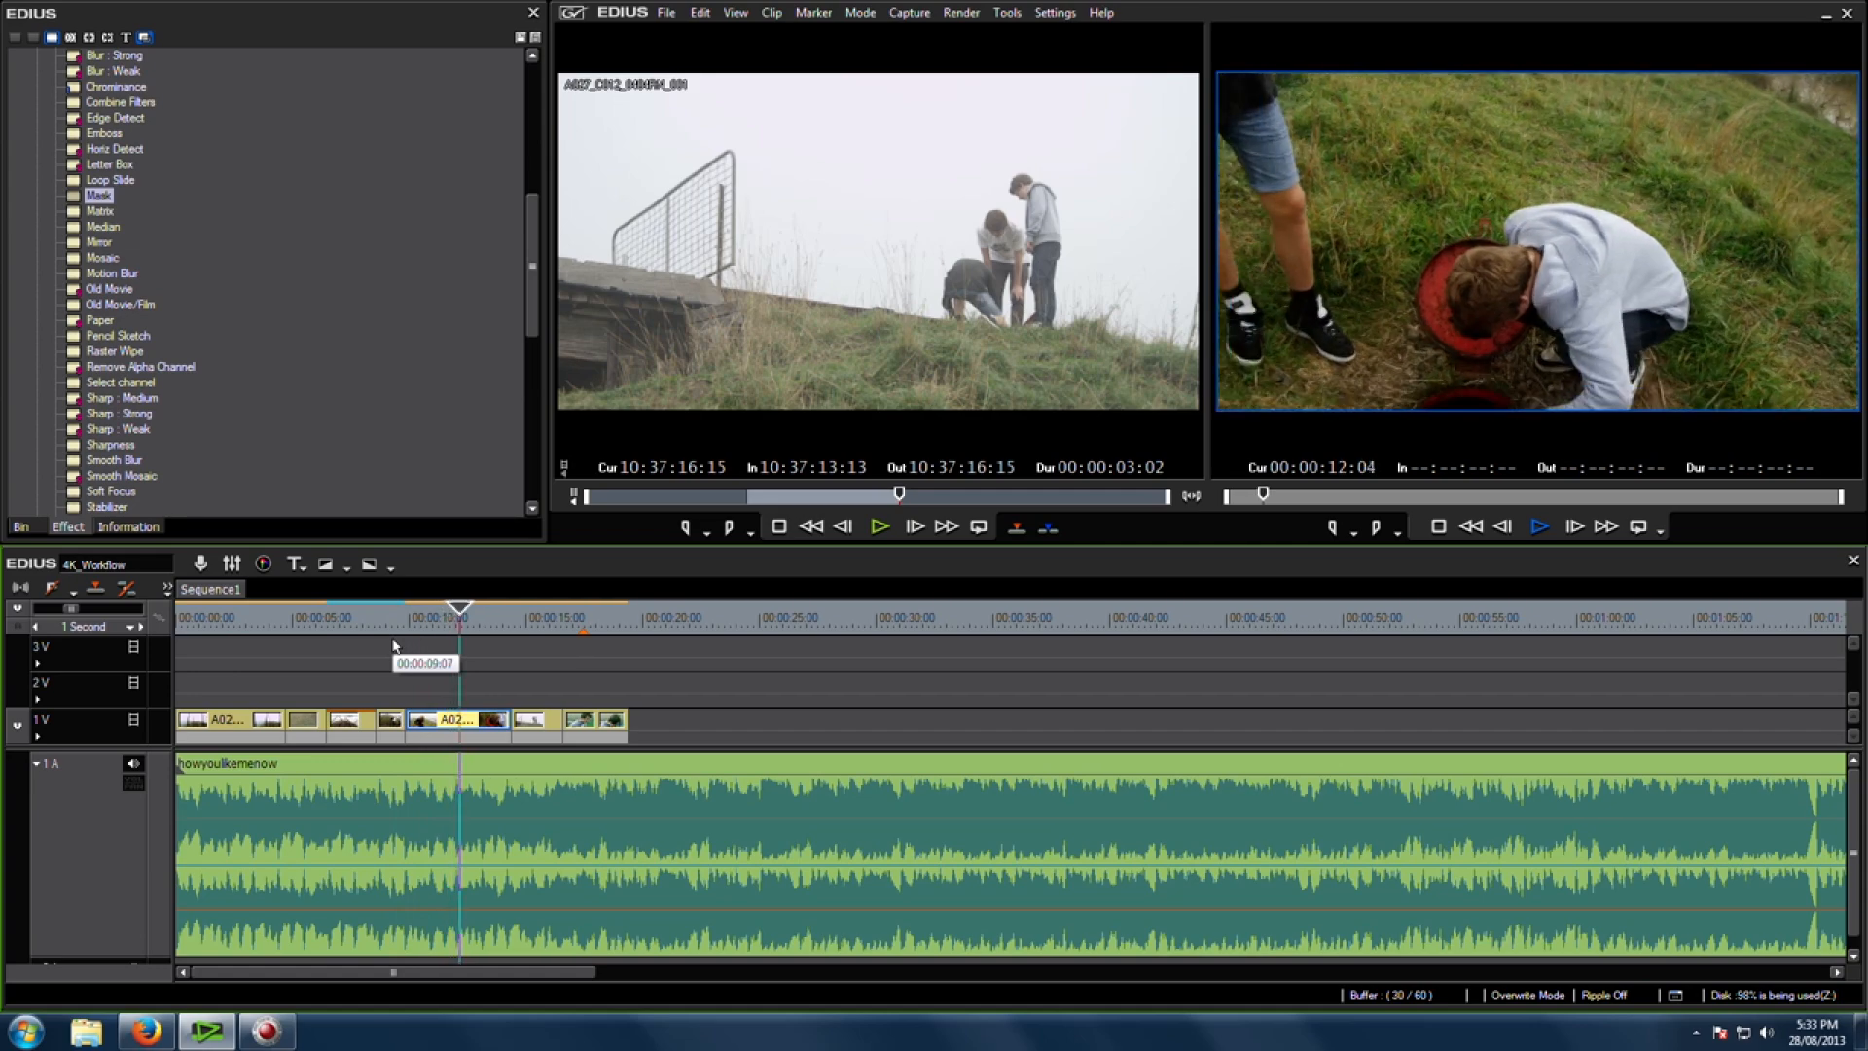
{"action": "key", "text": "space"}
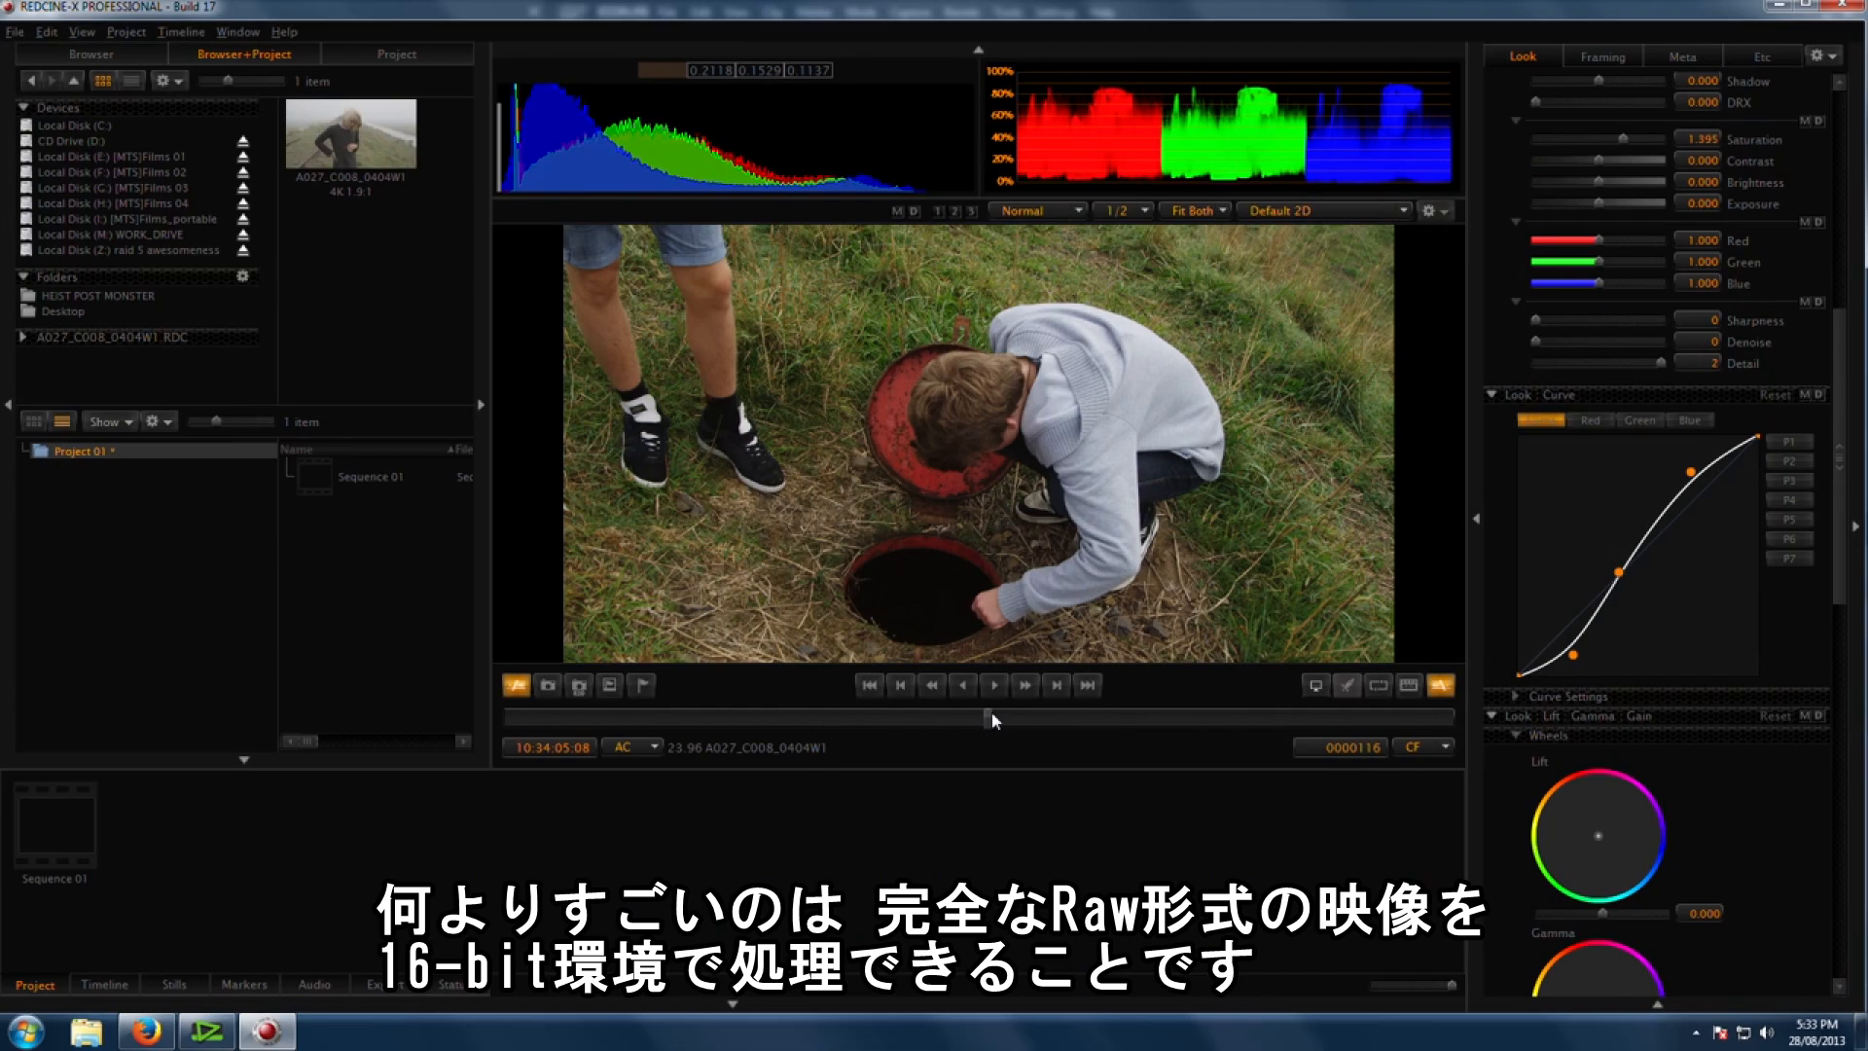
{"action": "mouse_move", "coordinate": [992, 717]}
{"action": "left_mouse_down"}
{"action": "mouse_move", "coordinate": [1167, 711]}
{"action": "mouse_move", "coordinate": [1019, 713]}
{"action": "left_mouse_up"}
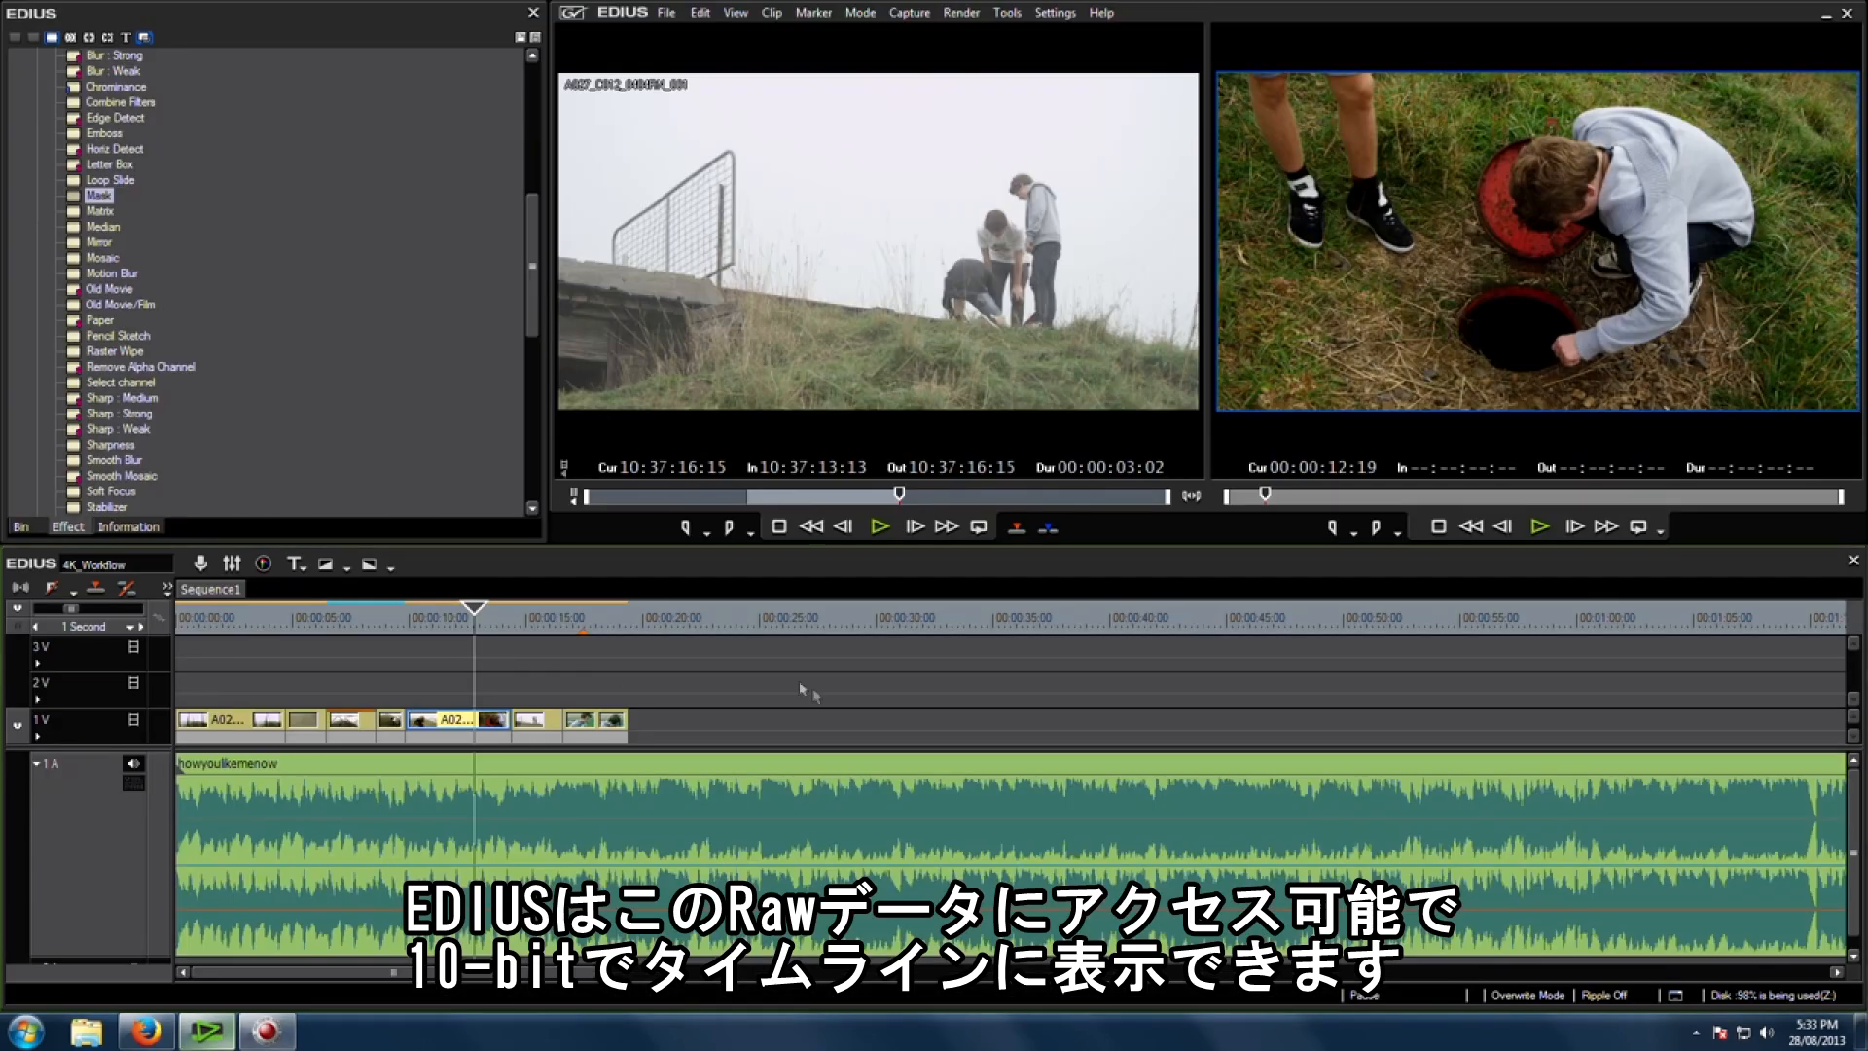
{"action": "left_click", "coordinate": [440, 619]}
{"action": "left_click_drag", "start_coordinate": [440, 619], "coordinate": [528, 629]}
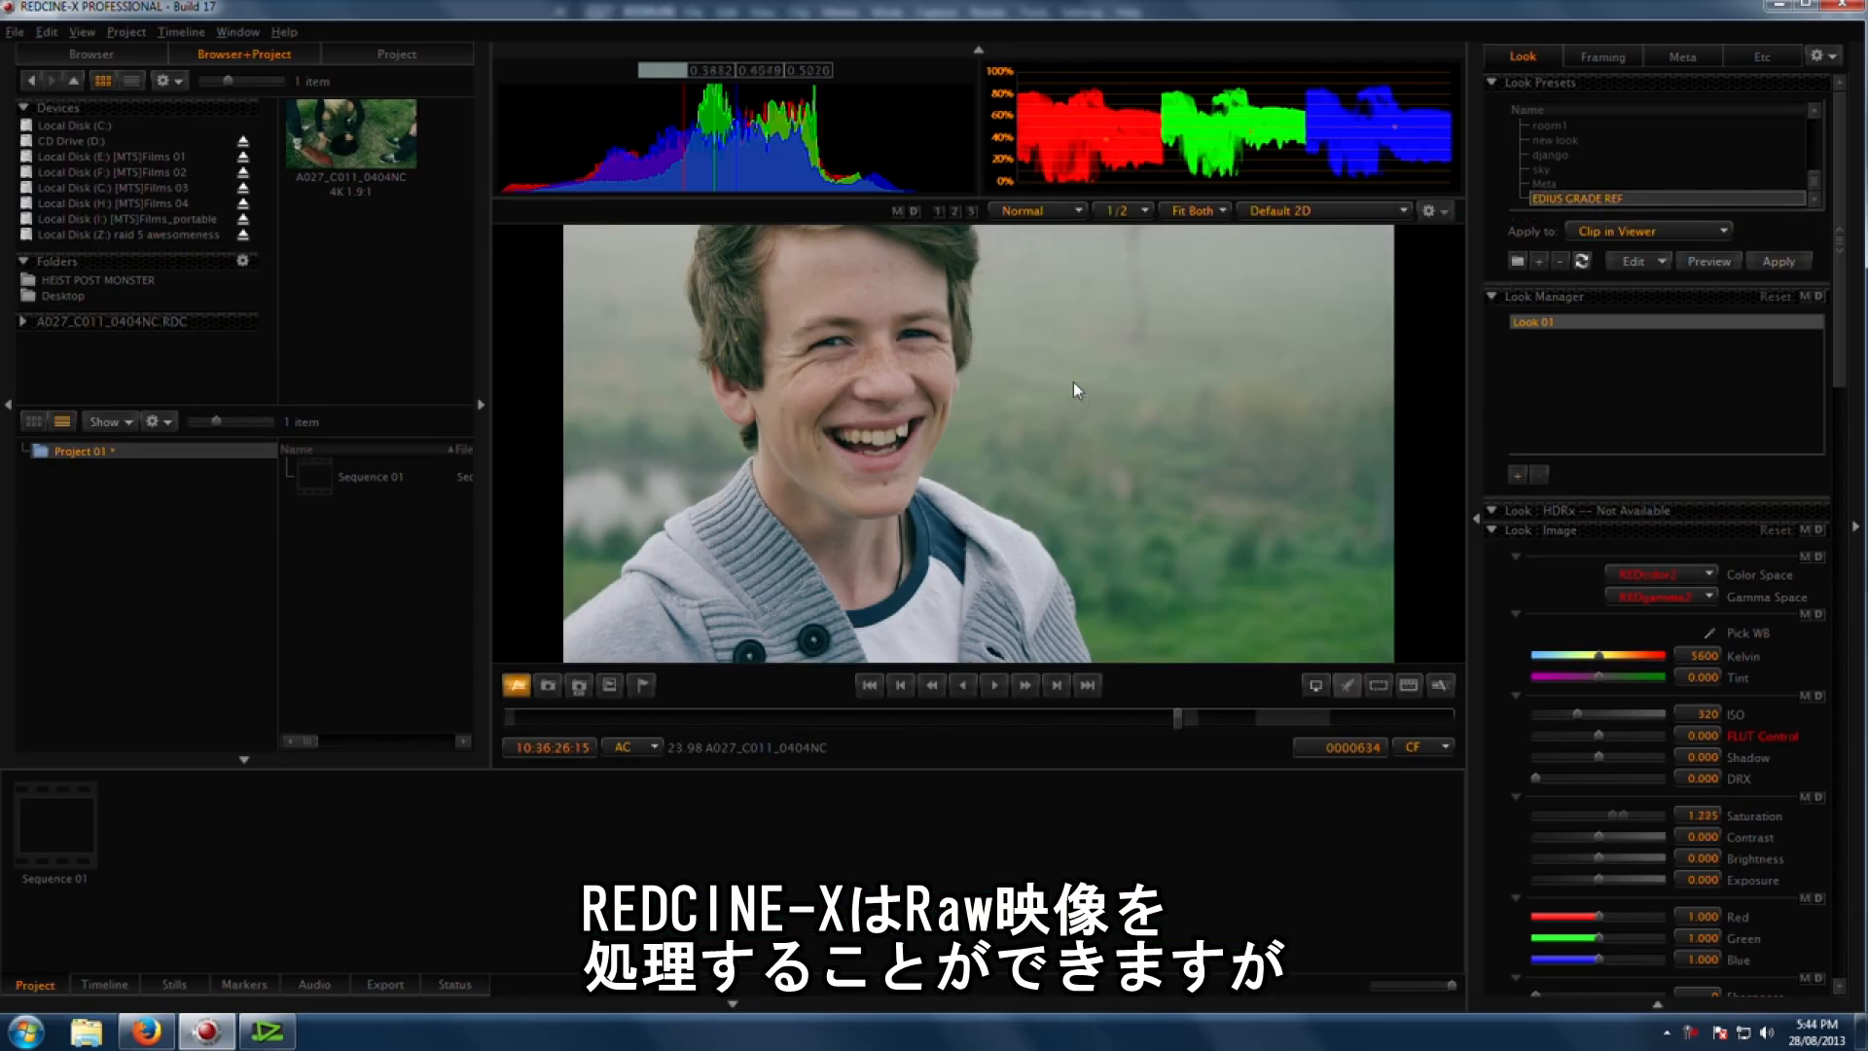
Step: Lower the Look curve's midtone point slightly for the A027_C011_0404NC clip and return to EDIUS
{"action": "scroll", "coordinate": [1631, 678], "scroll_direction": "down", "scroll_amount": 10}
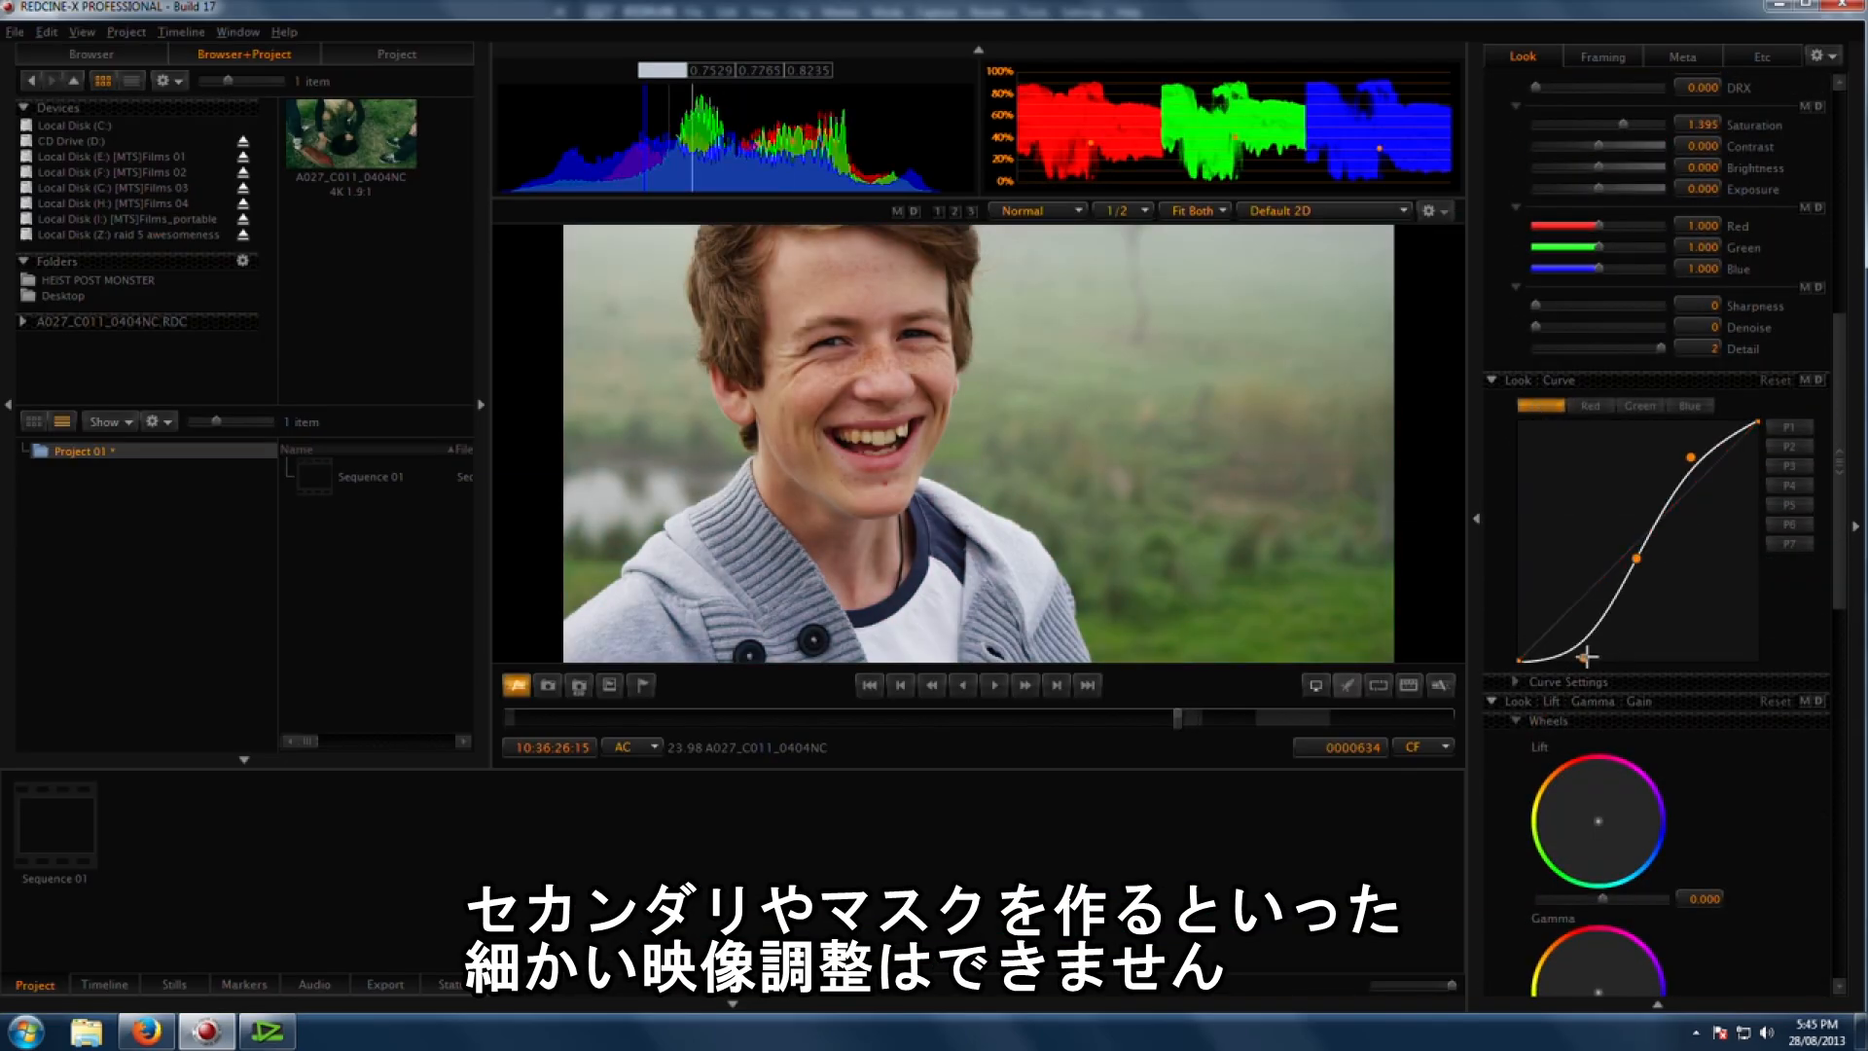
{"action": "left_click", "coordinate": [1575, 647]}
{"action": "left_click_drag", "start_coordinate": [1625, 566], "coordinate": [1621, 567]}
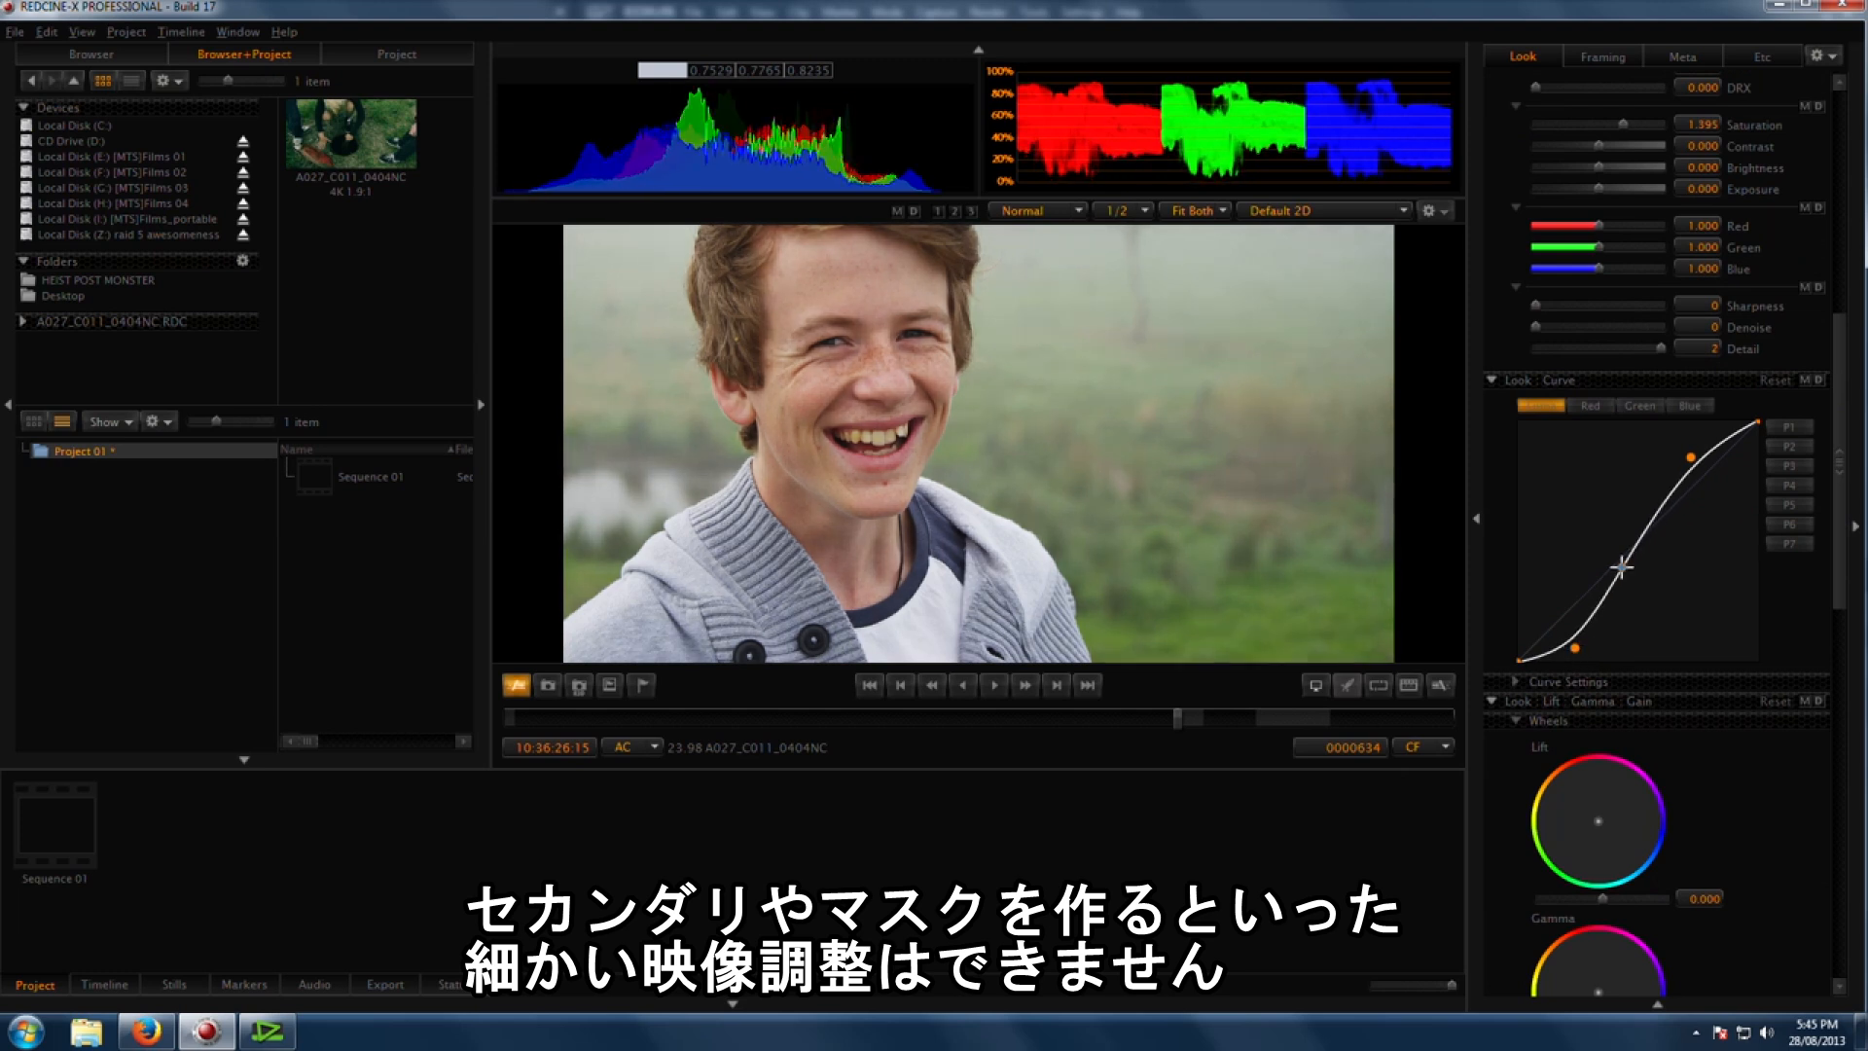
{"action": "left_click_drag", "start_coordinate": [1561, 647], "coordinate": [1564, 652]}
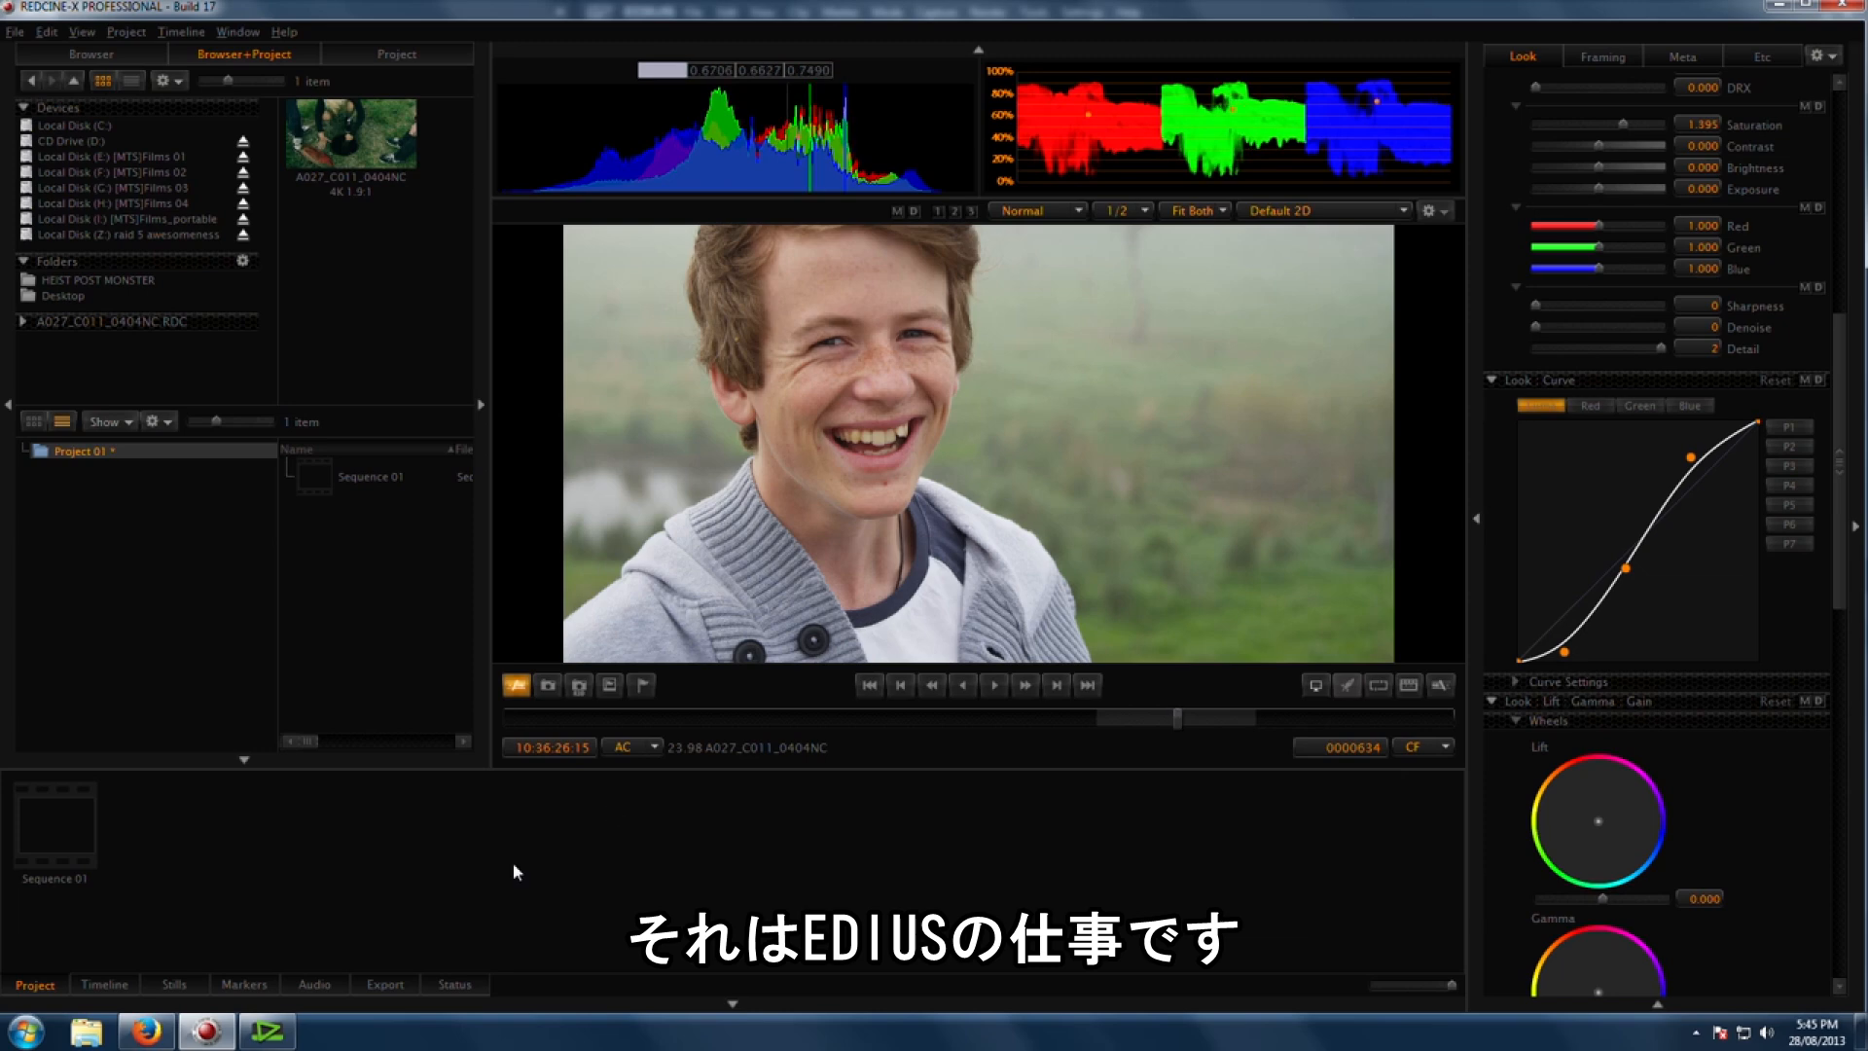
{"action": "left_click", "coordinate": [267, 1033]}
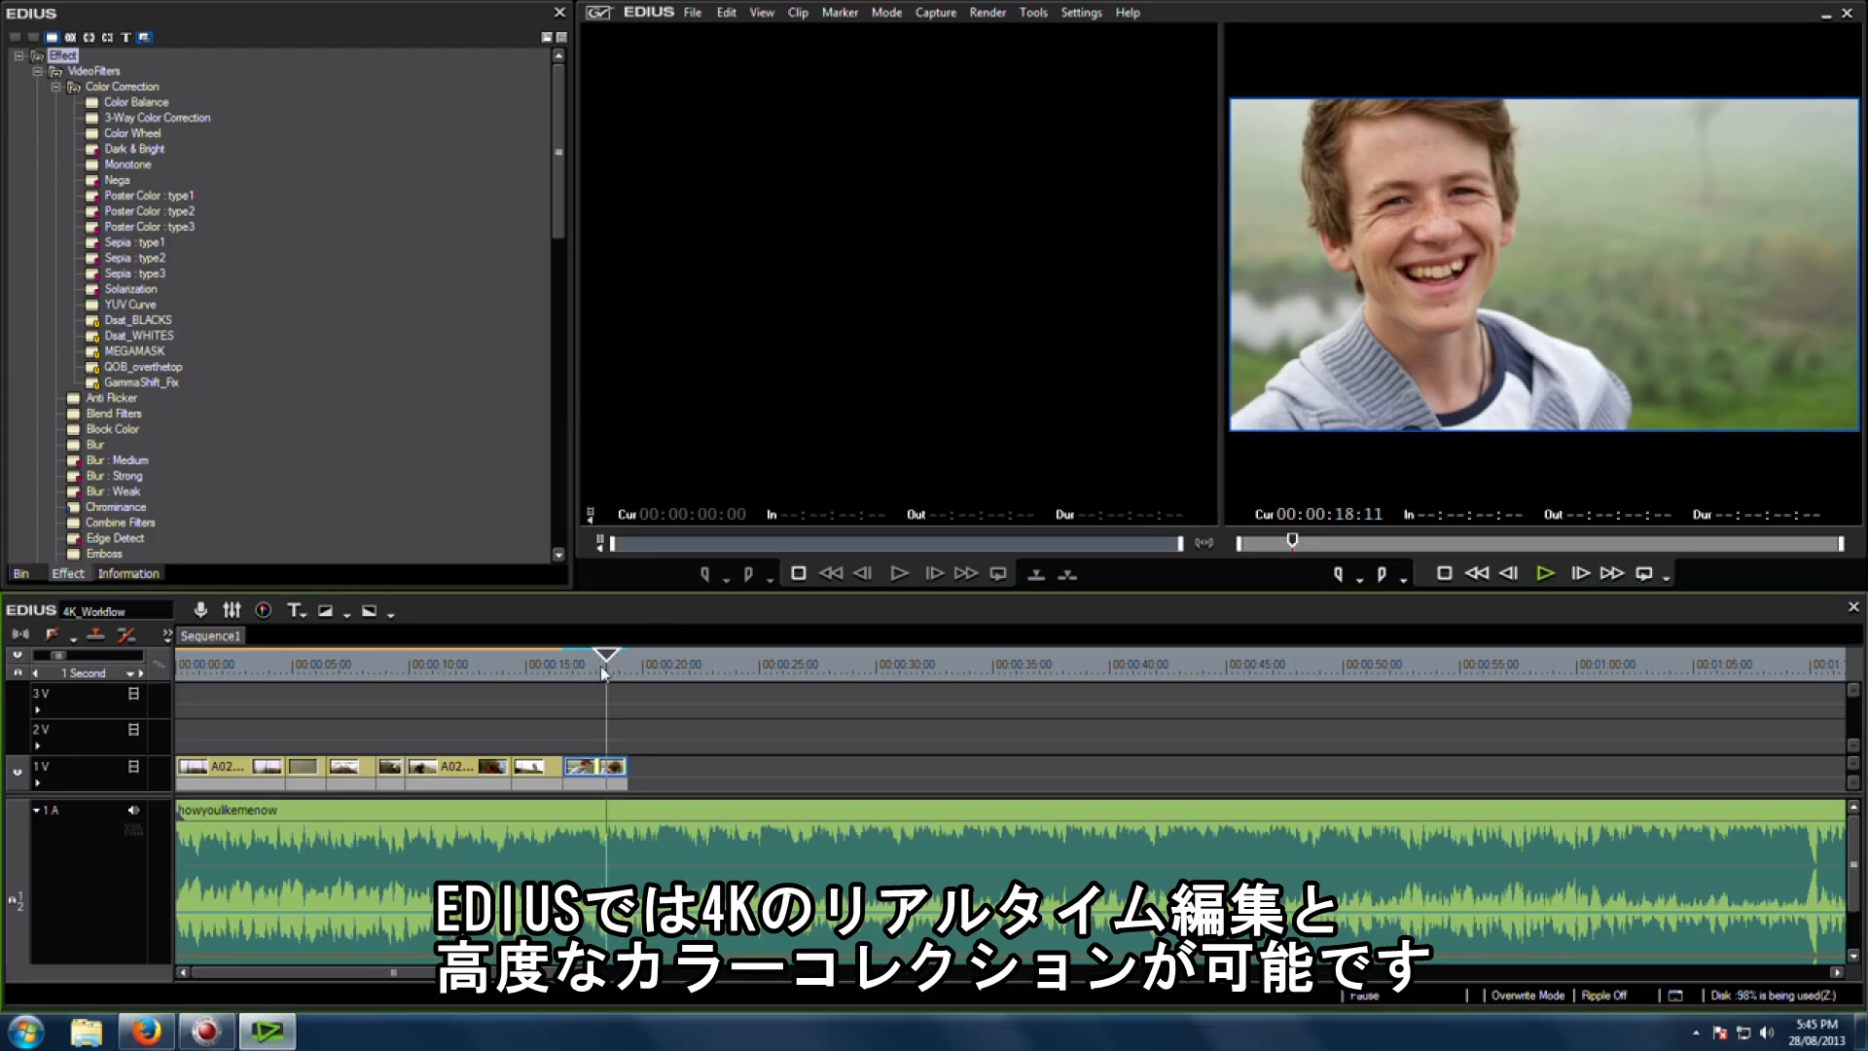
Step: Add the C012_C003_0926AE_001 clip to the V1 track and slide it left toward the earlier clips
{"action": "left_click_drag", "start_coordinate": [603, 668], "coordinate": [606, 669]}
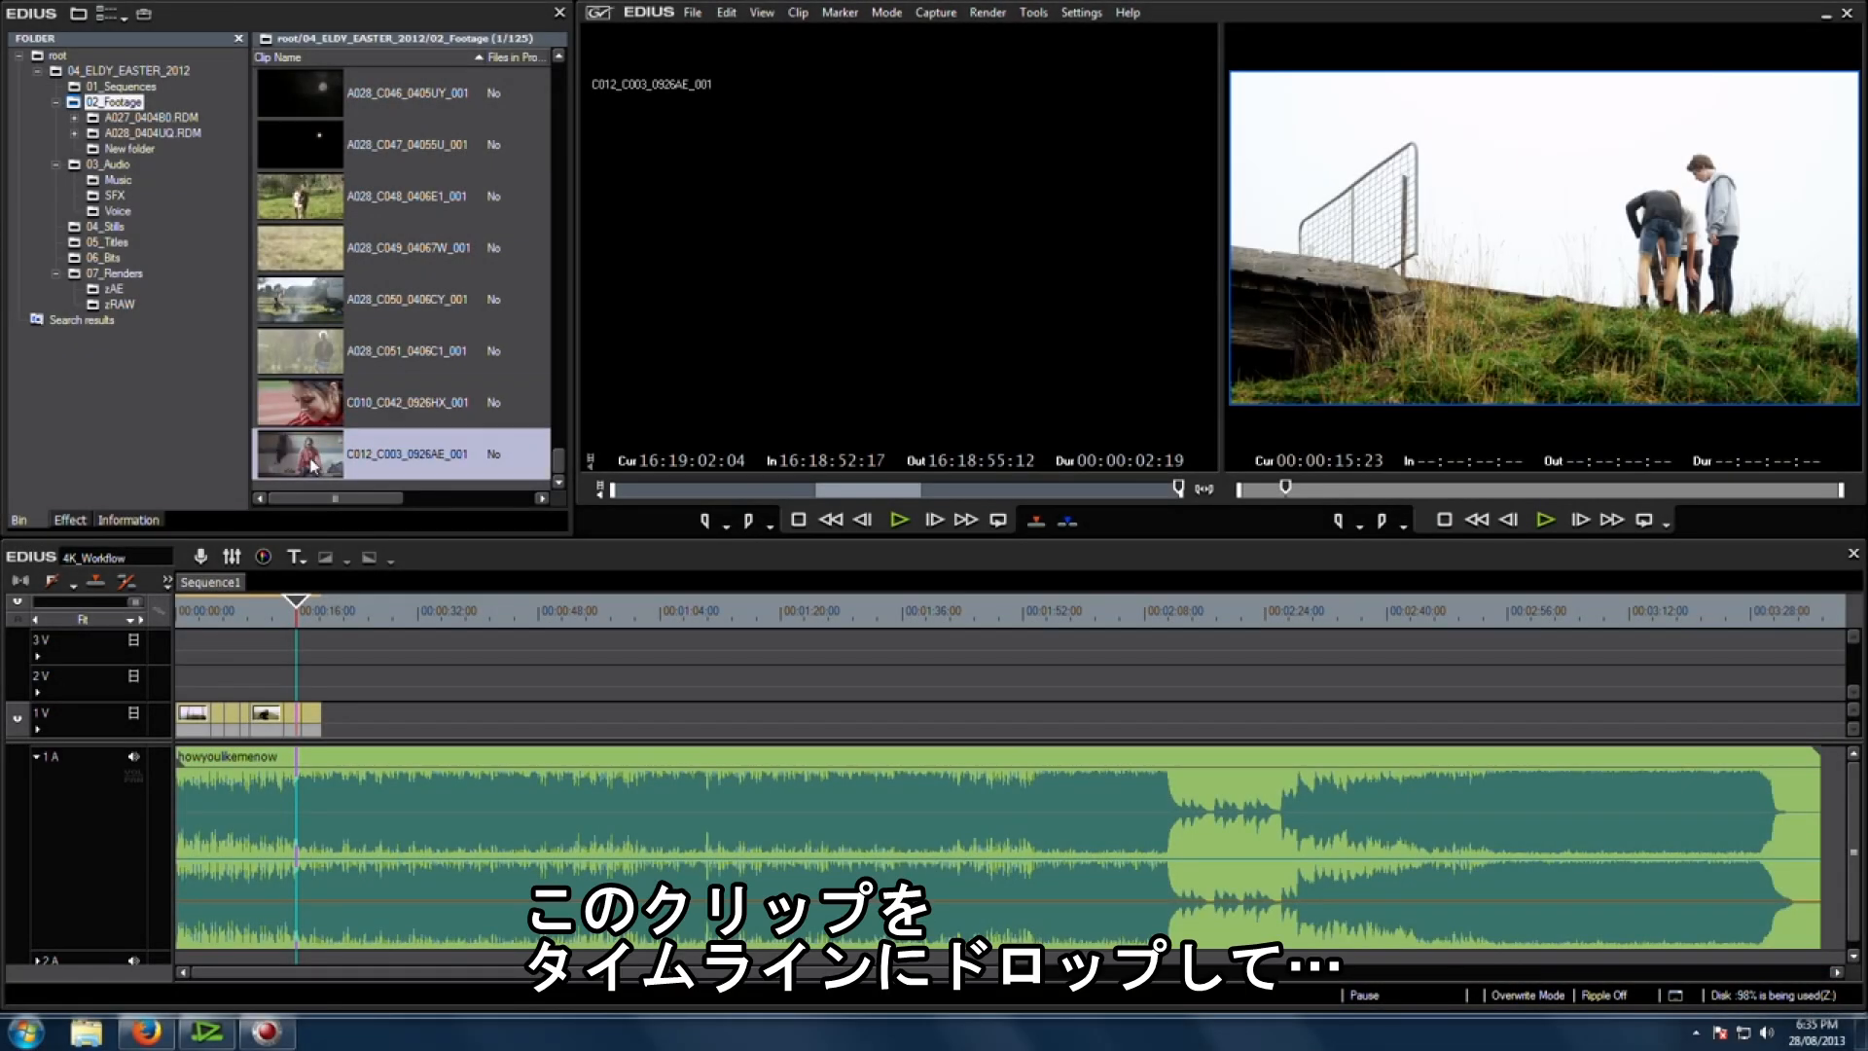
{"action": "left_click_drag", "start_coordinate": [313, 465], "coordinate": [468, 627]}
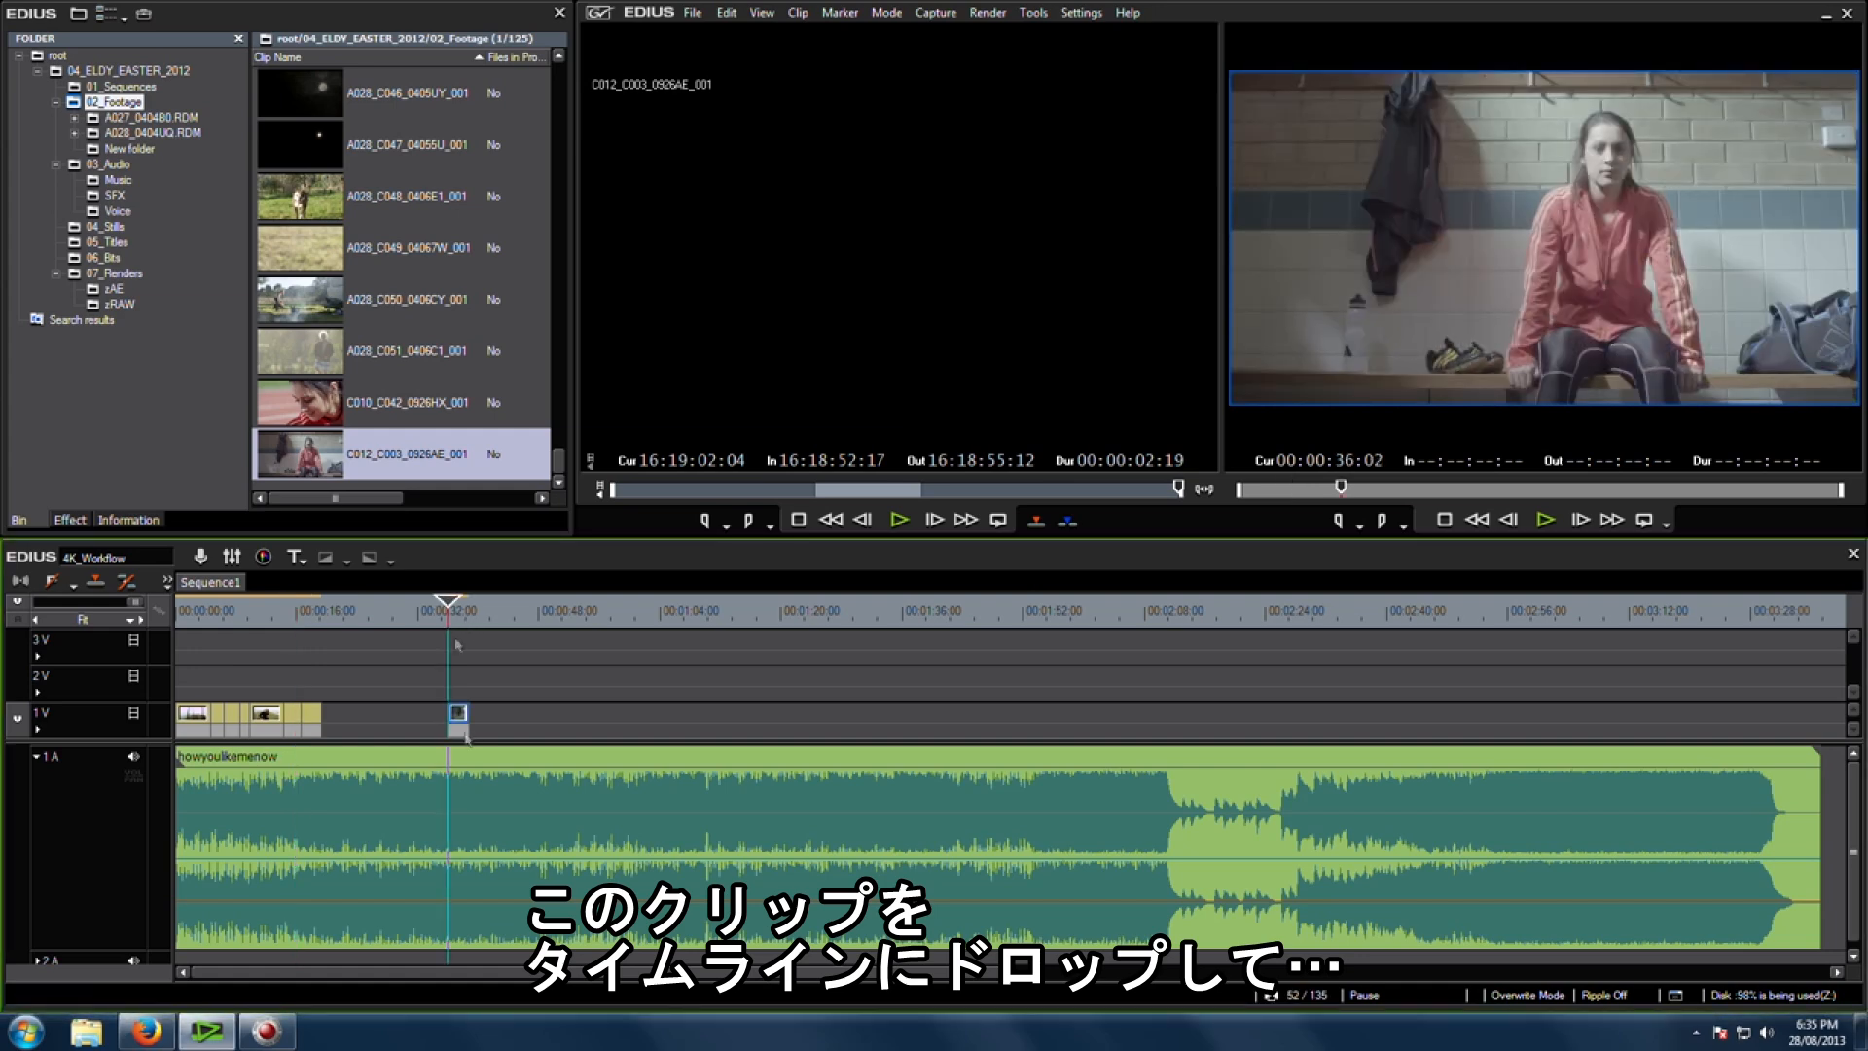
{"action": "left_click_drag", "start_coordinate": [451, 720], "coordinate": [409, 720]}
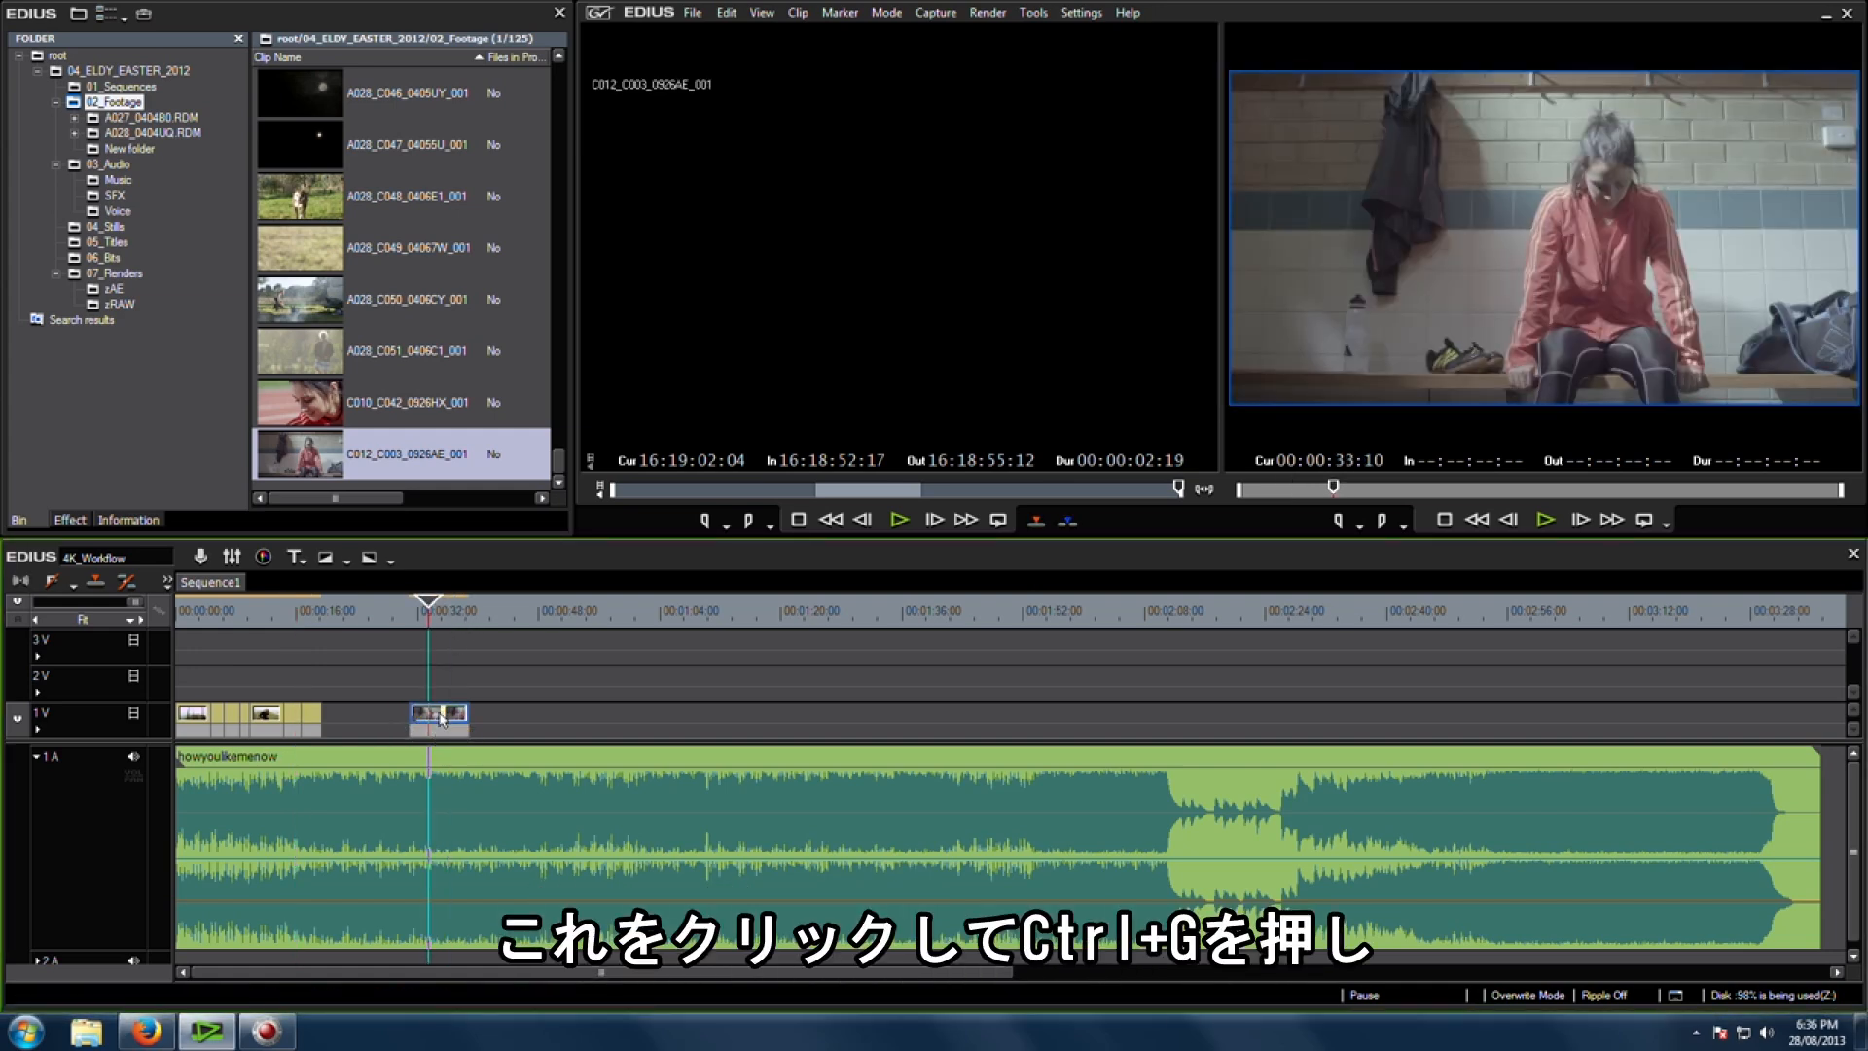
Step: Open the clip in REDCINE-X and set its gamma space to REDlogFilm
{"action": "key", "text": "ctrl+g"}
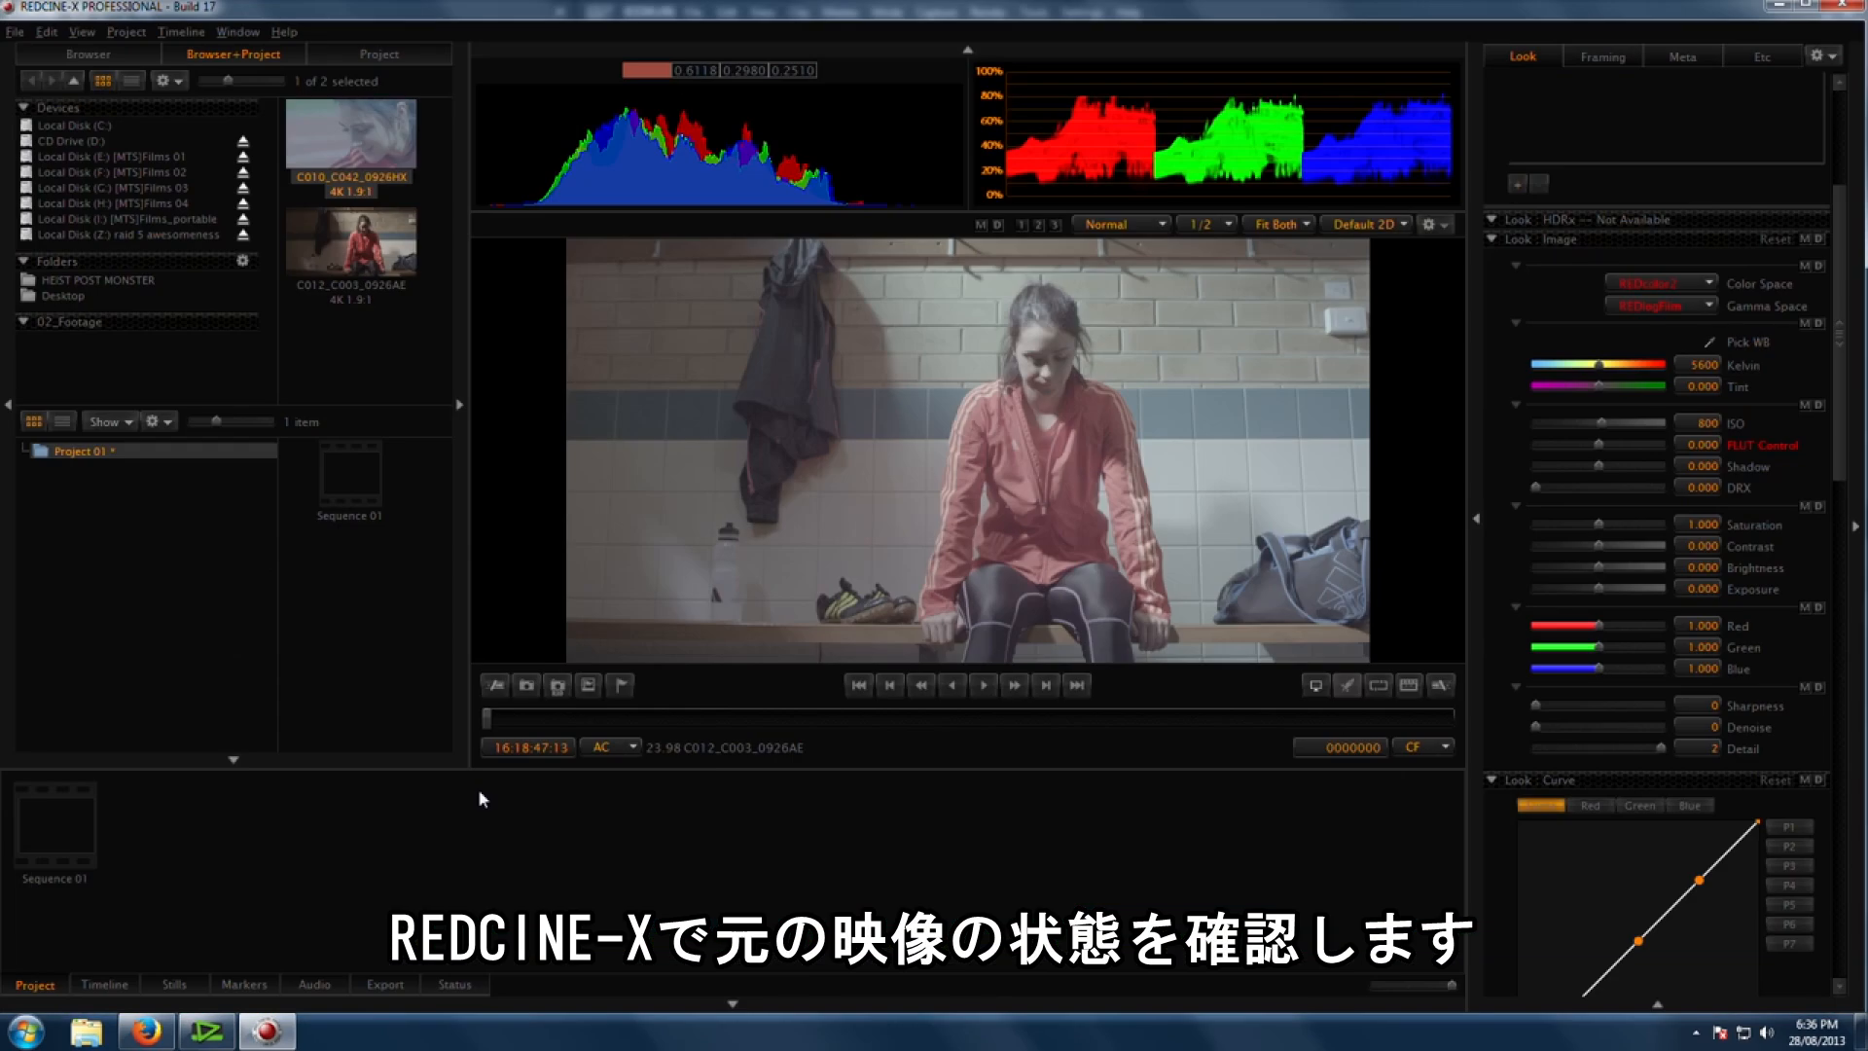
{"action": "mouse_move", "coordinate": [1842, 336]}
{"action": "left_mouse_down"}
{"action": "mouse_move", "coordinate": [1834, 524]}
{"action": "mouse_move", "coordinate": [1839, 309]}
{"action": "left_mouse_up"}
{"action": "left_click", "coordinate": [1695, 403]}
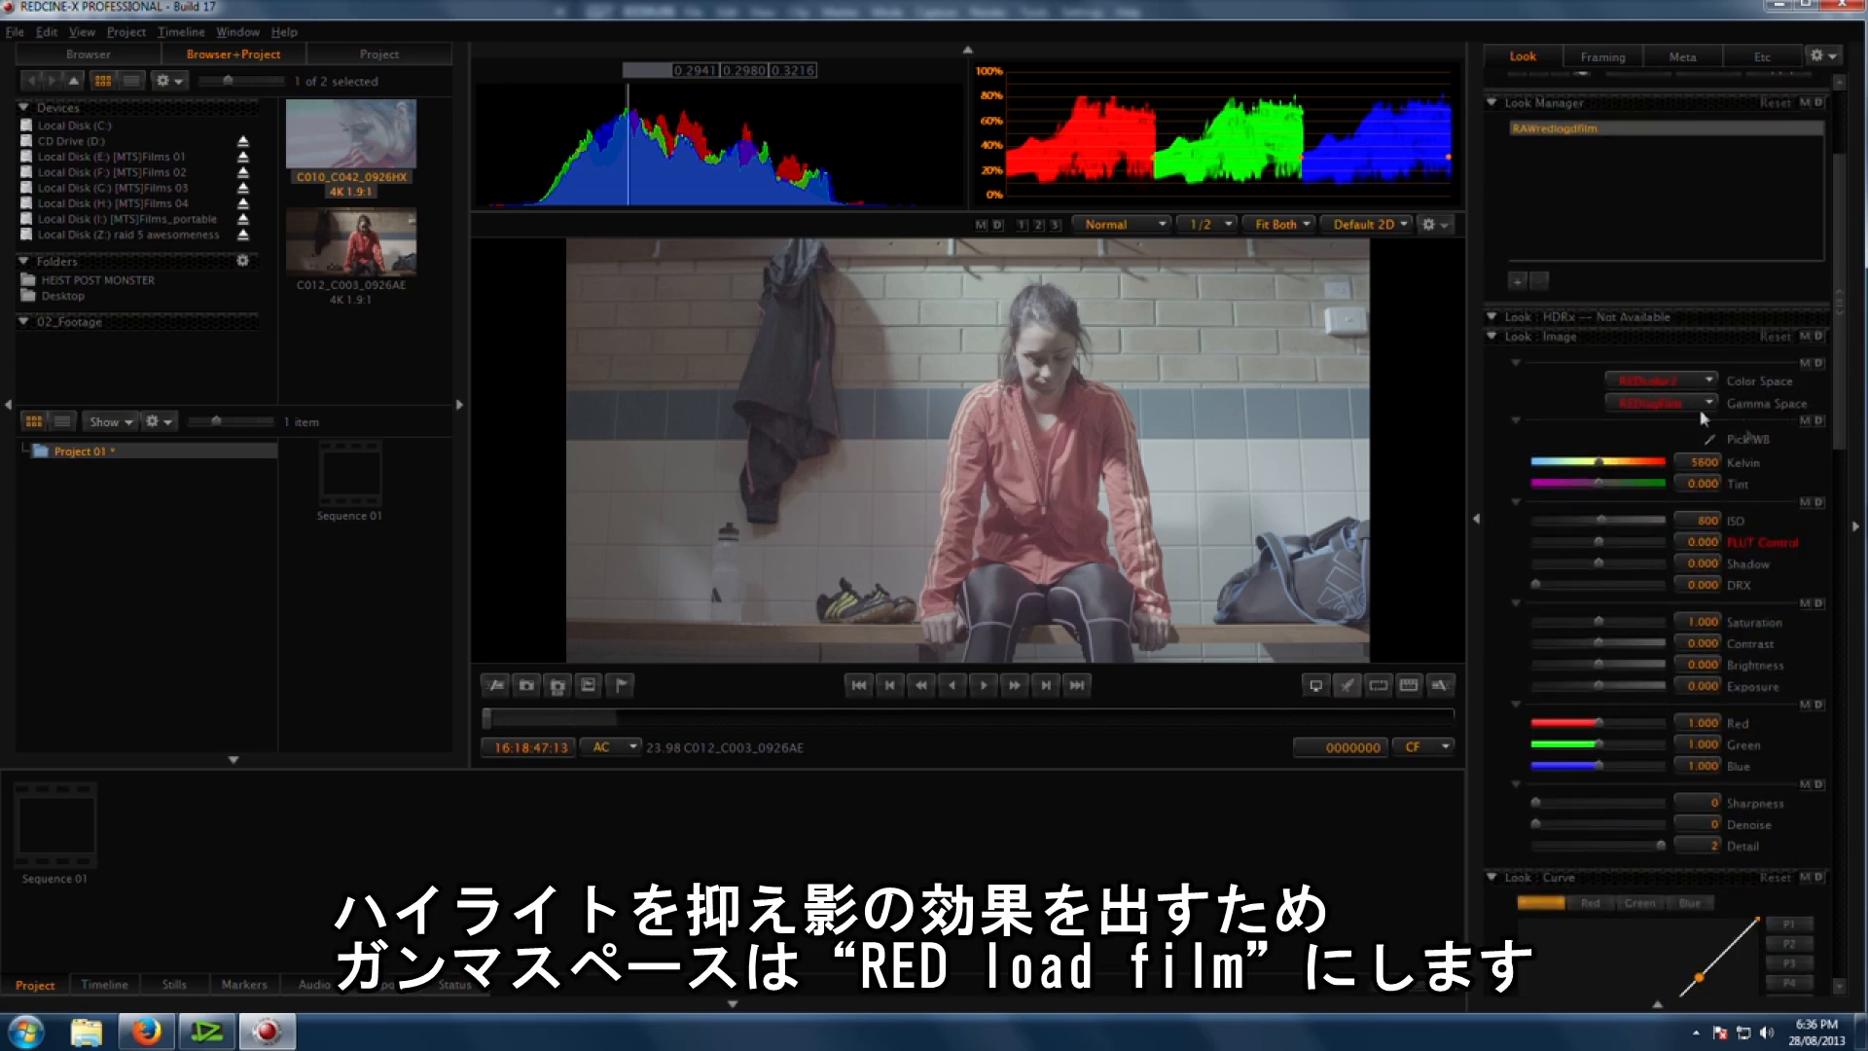
{"action": "left_click_drag", "start_coordinate": [1844, 401], "coordinate": [1839, 522]}
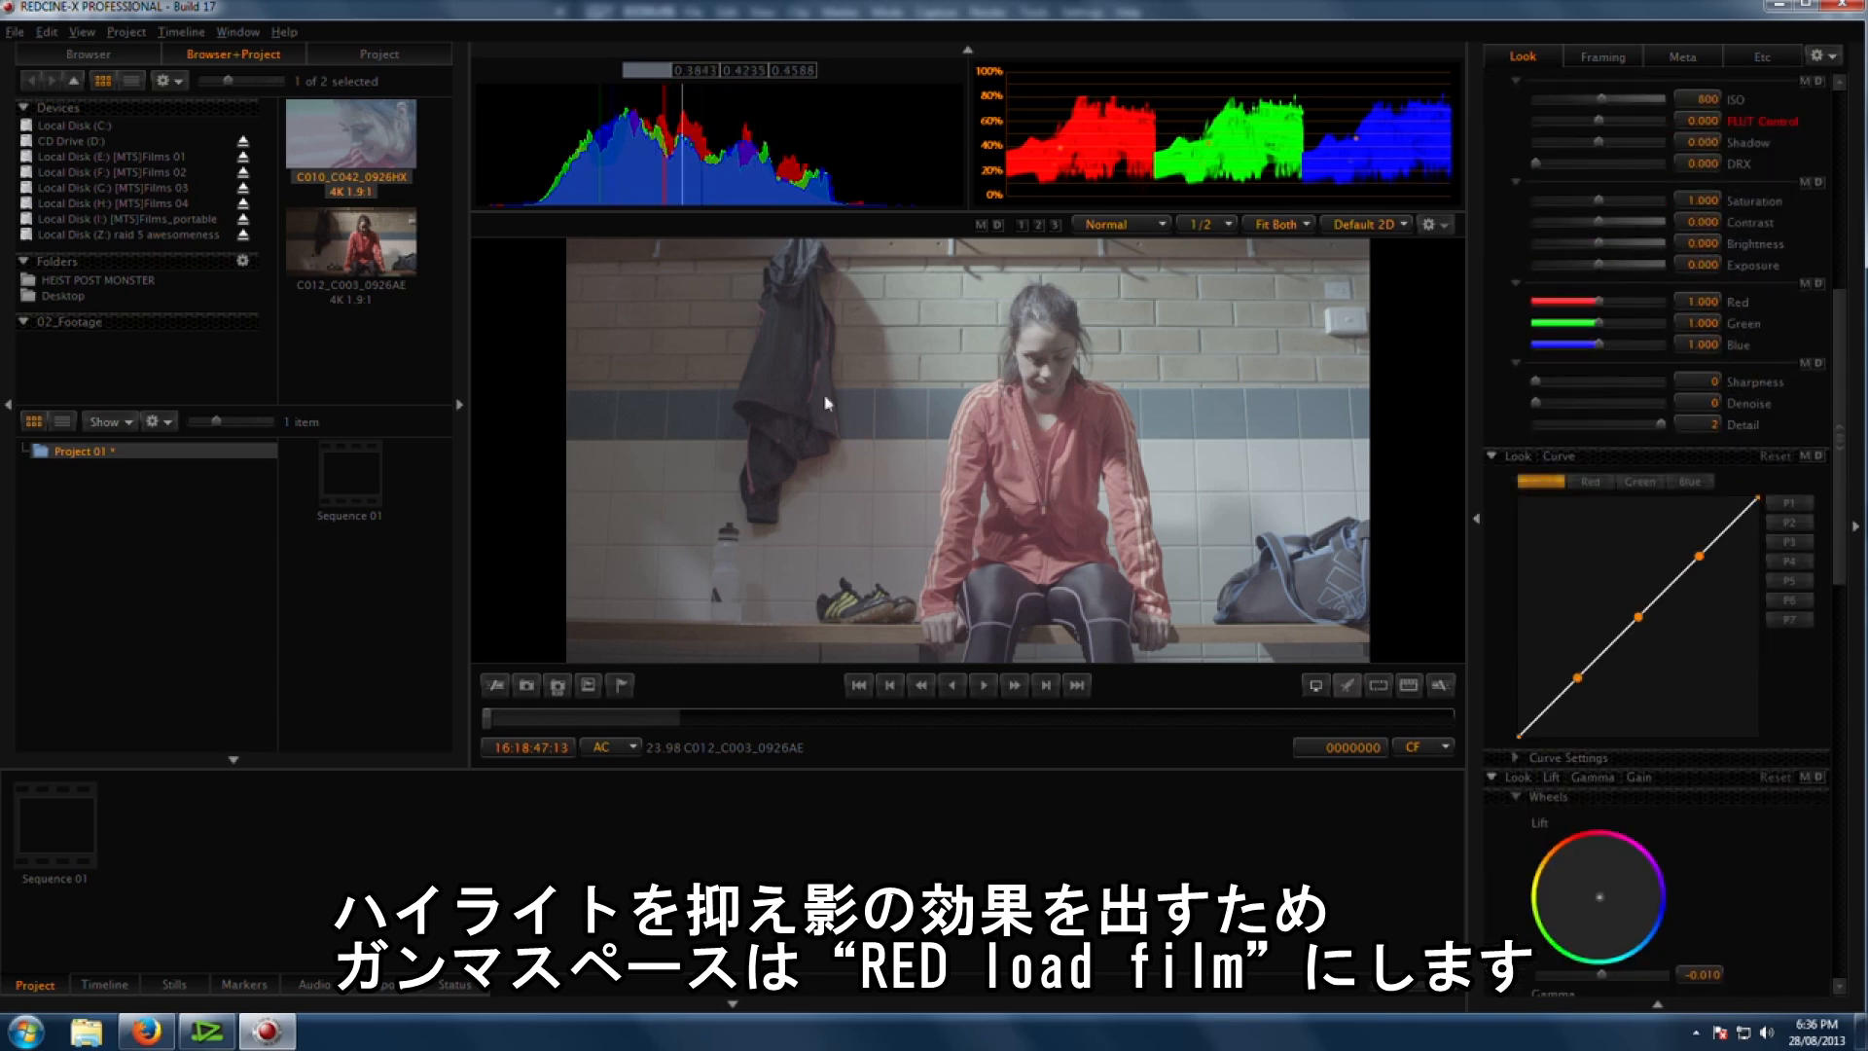
Step: Shape an S-curve on the Look curve's luma channel to add contrast, then ease the midpoint slightly
{"action": "left_click_drag", "start_coordinate": [1578, 678], "coordinate": [1578, 718]}
{"action": "left_click_drag", "start_coordinate": [1638, 617], "coordinate": [1636, 639]}
{"action": "left_click_drag", "start_coordinate": [1700, 555], "coordinate": [1708, 516]}
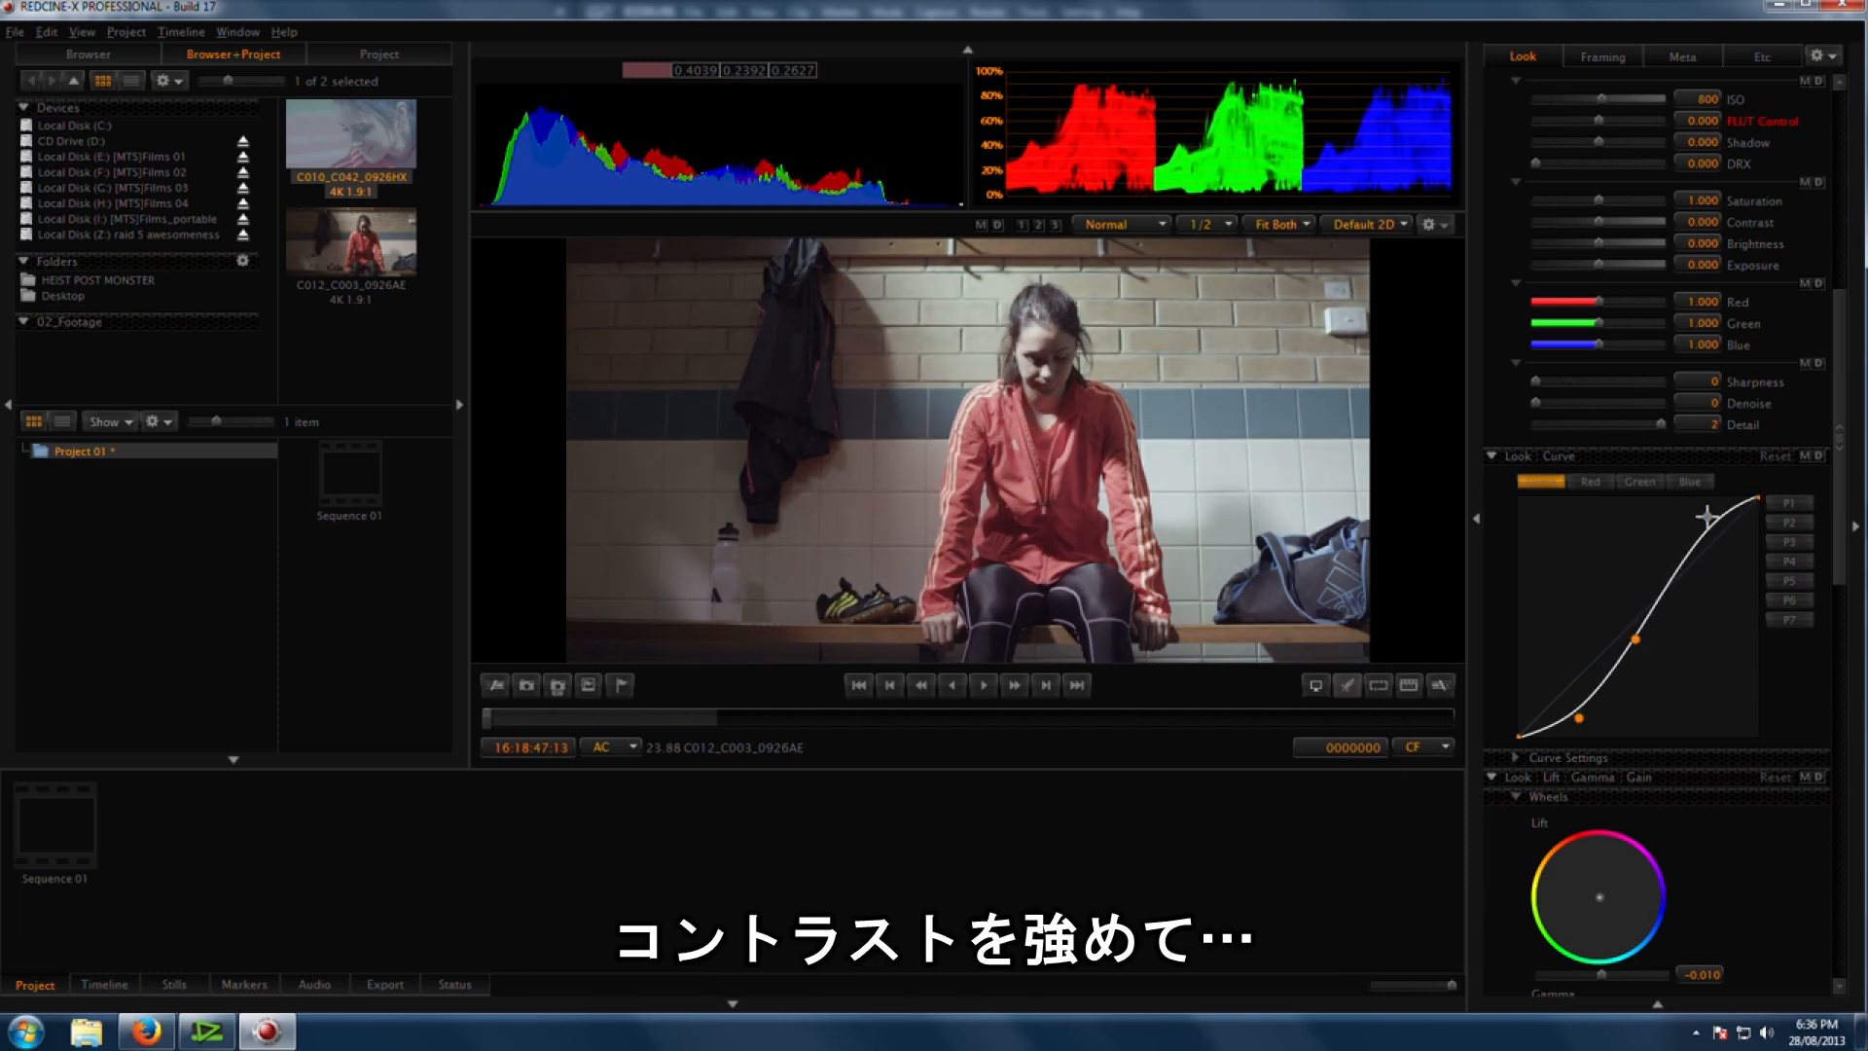
{"action": "left_click_drag", "start_coordinate": [1585, 718], "coordinate": [1586, 724]}
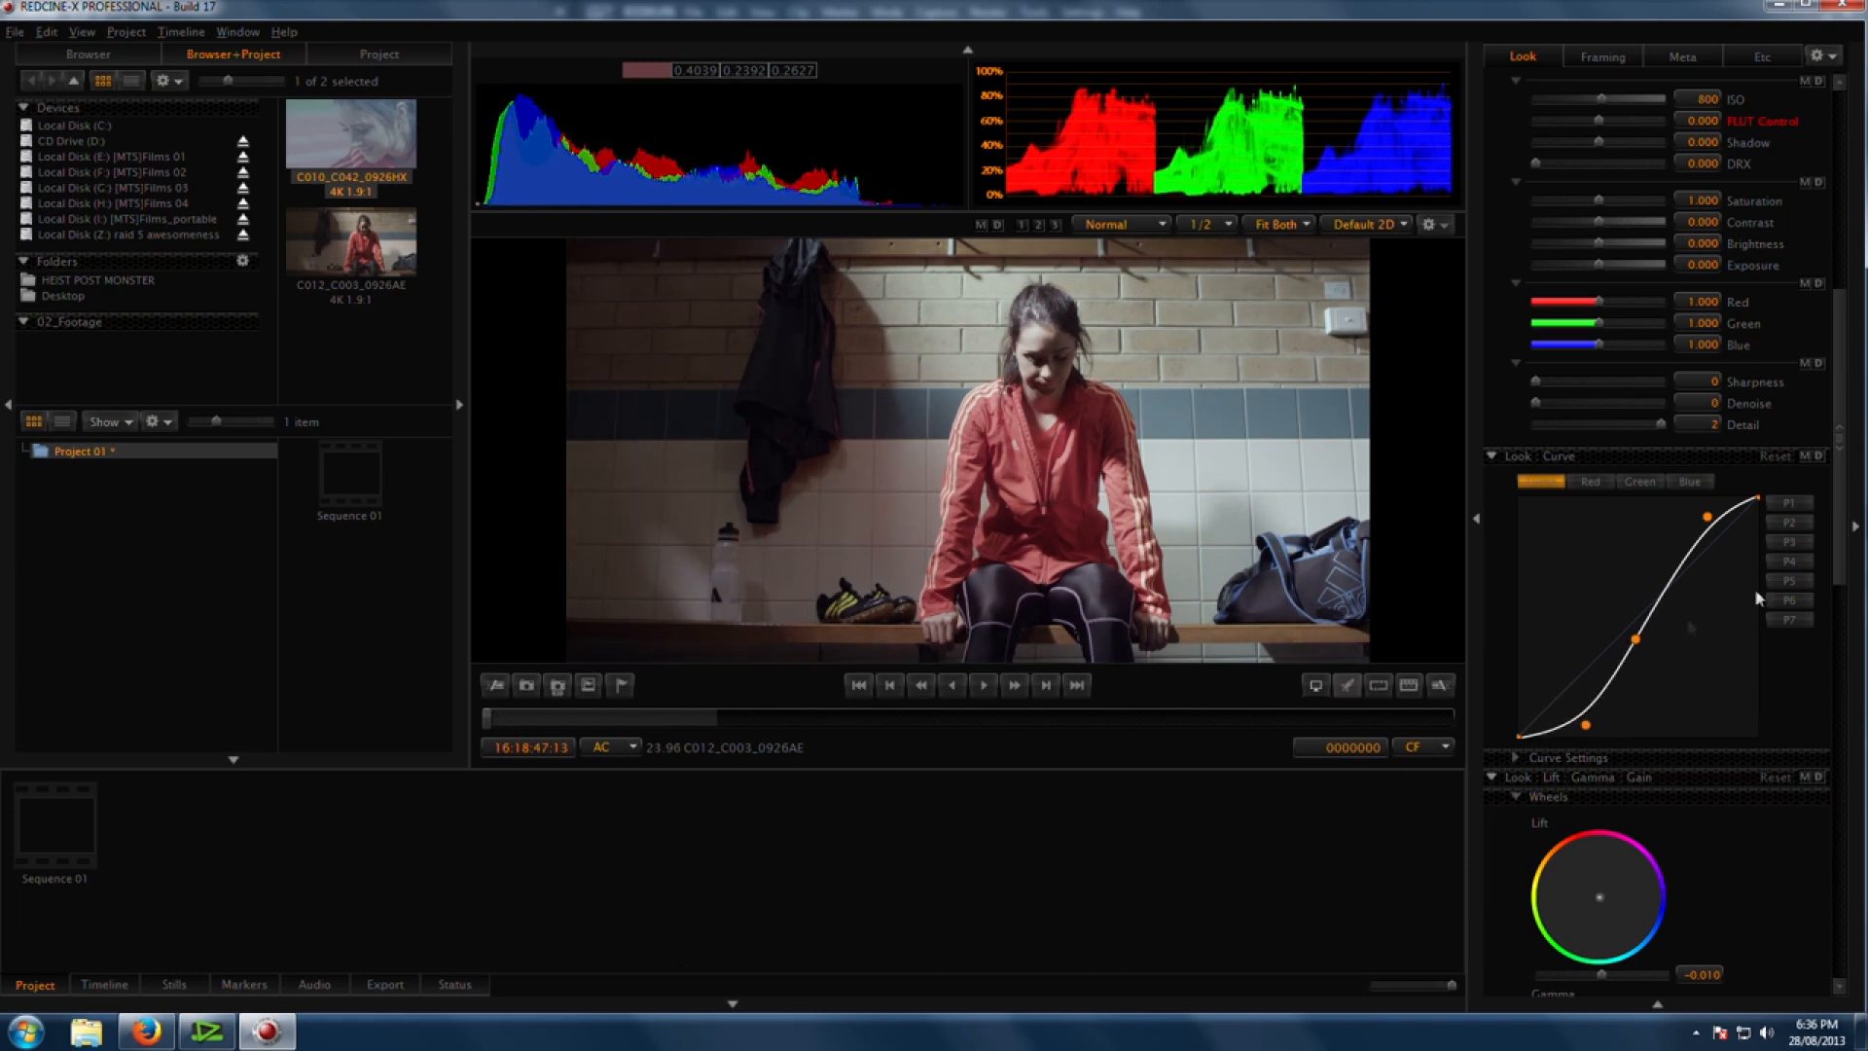
{"action": "left_click_drag", "start_coordinate": [837, 720], "coordinate": [864, 725]}
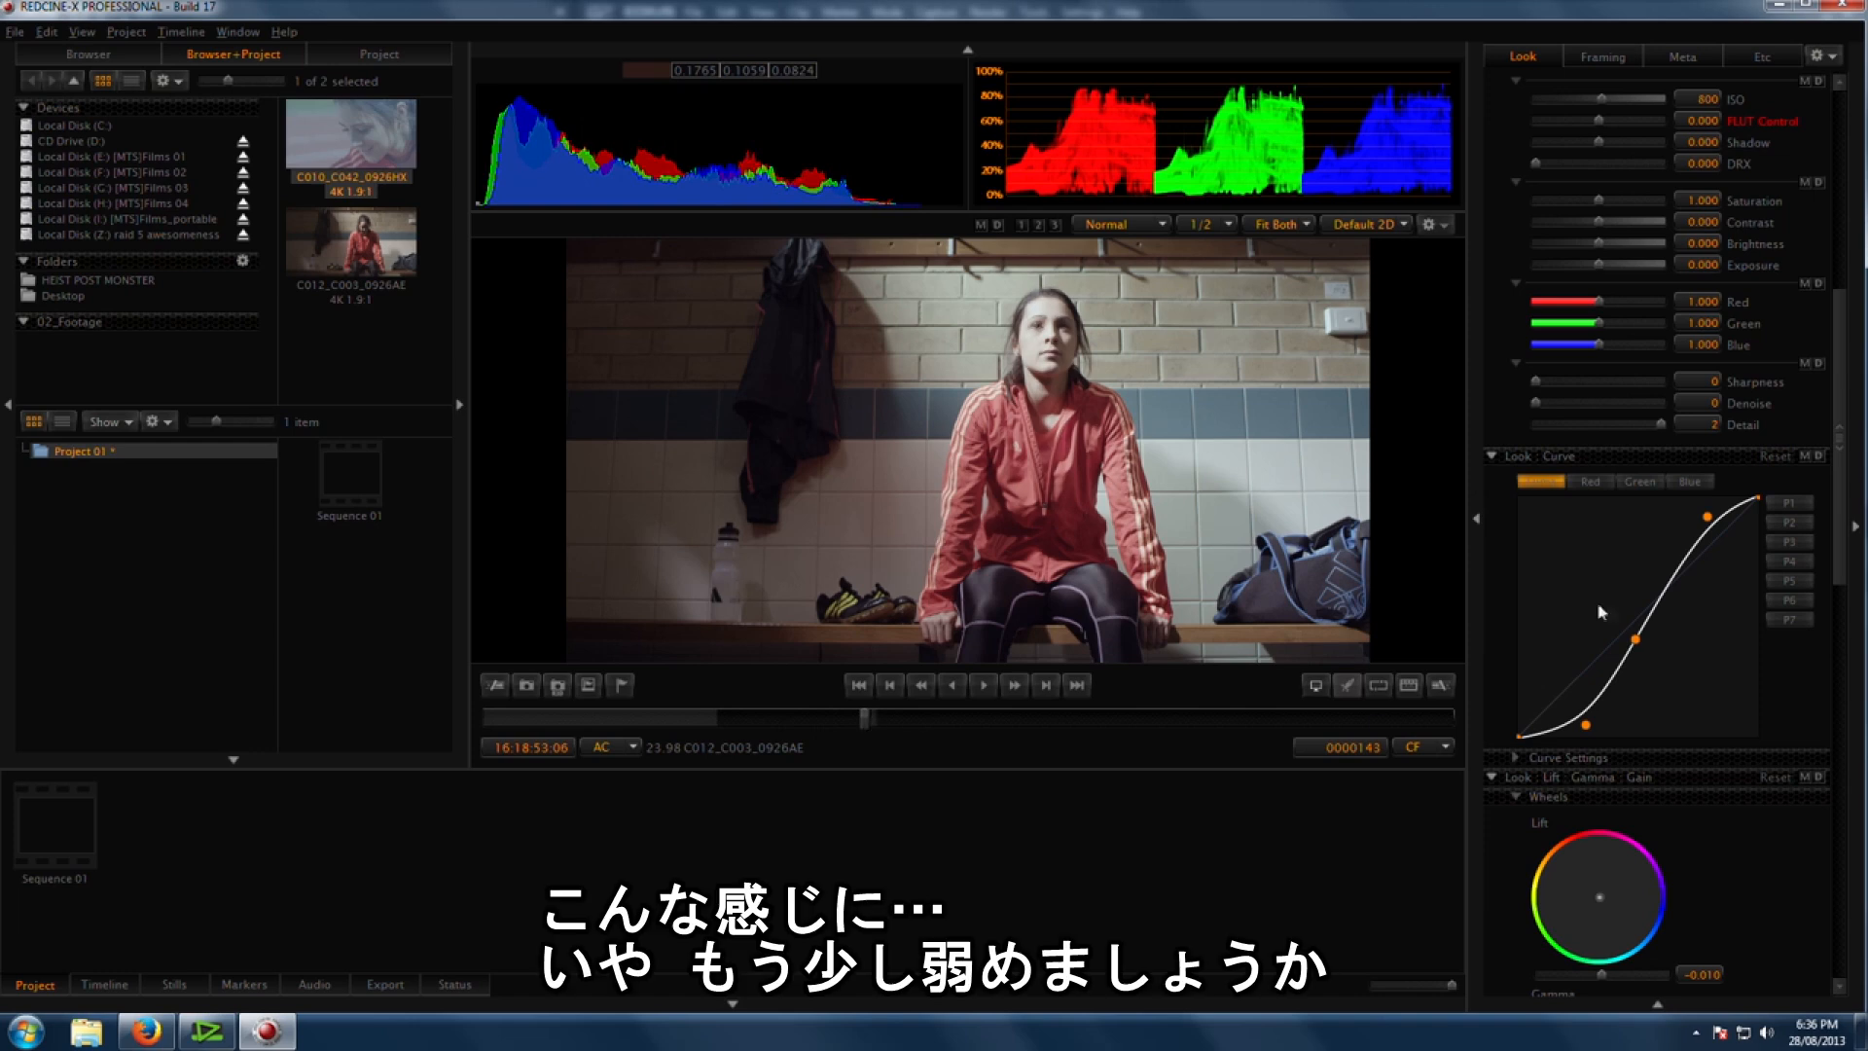
{"action": "left_click_drag", "start_coordinate": [1637, 646], "coordinate": [1660, 639]}
Step: Lower the Red channel curve's shadow point to give the image a cooler look
{"action": "left_click", "coordinate": [1590, 482]}
{"action": "left_click_drag", "start_coordinate": [1570, 685], "coordinate": [1550, 726]}
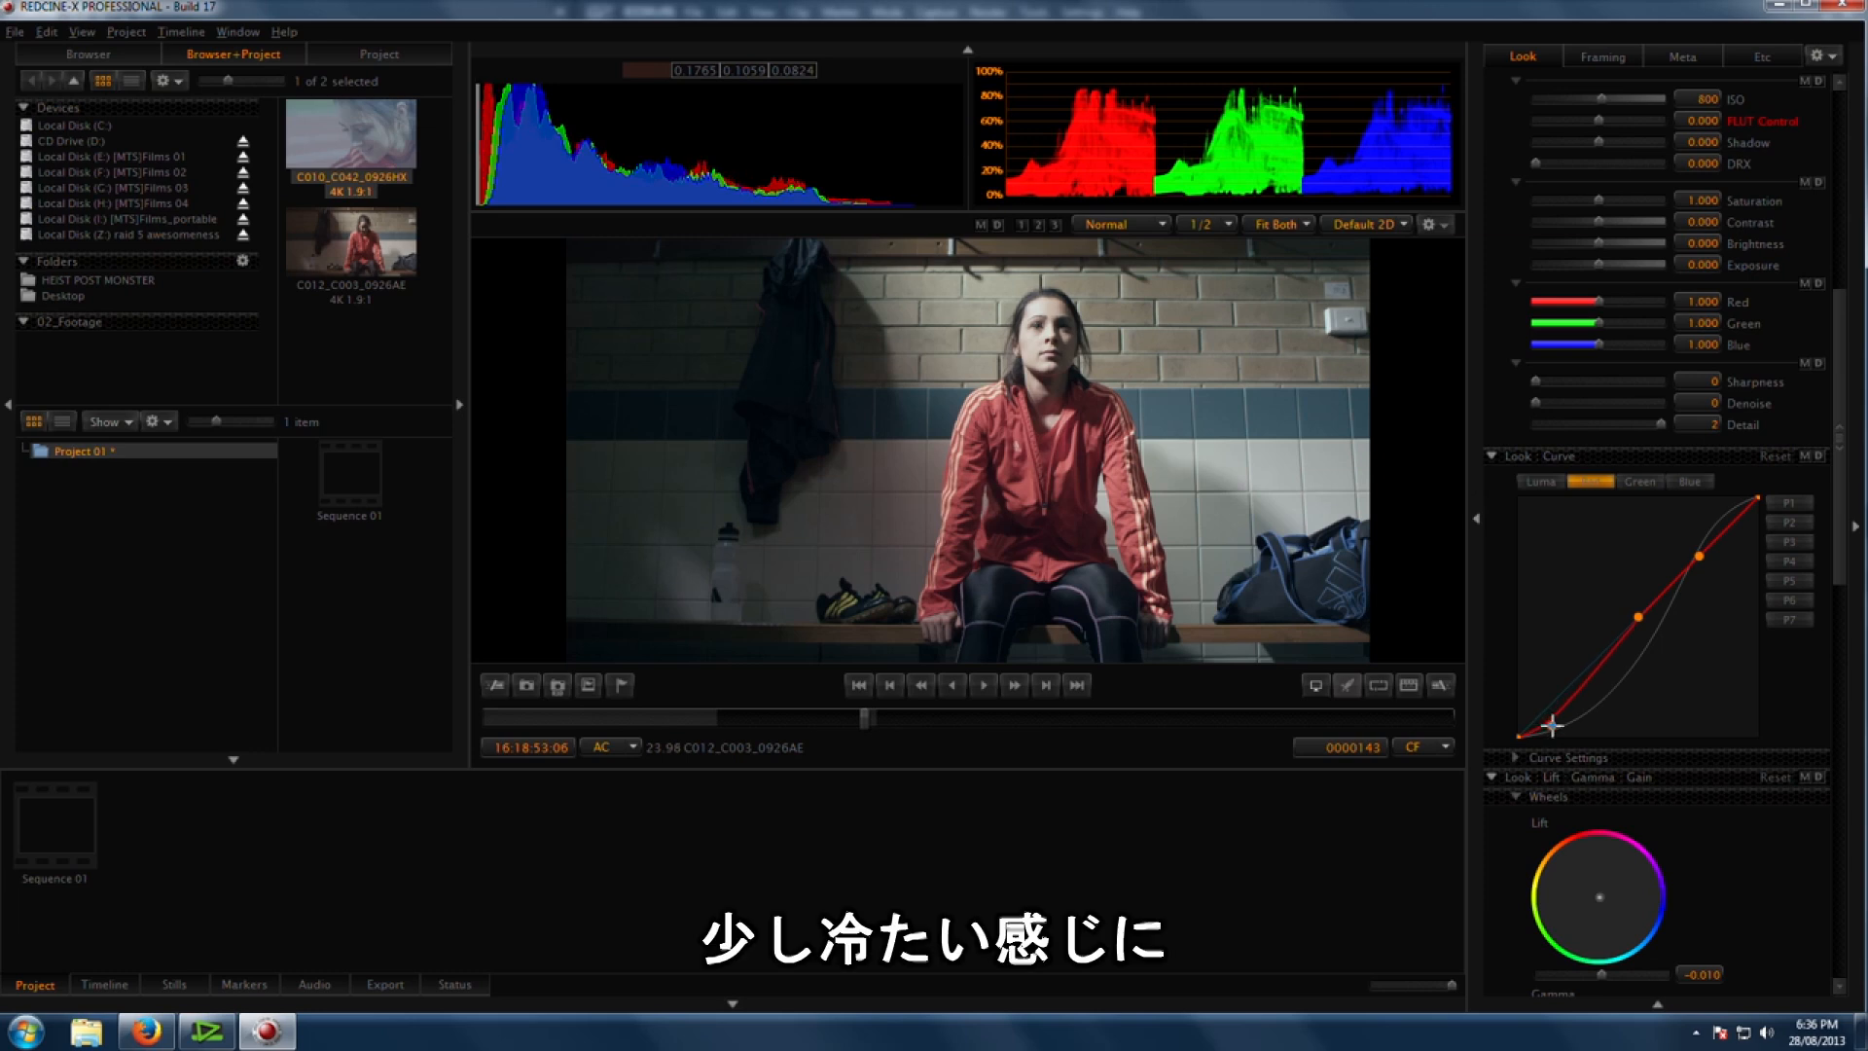
{"action": "left_click_drag", "start_coordinate": [1638, 618], "coordinate": [1632, 618]}
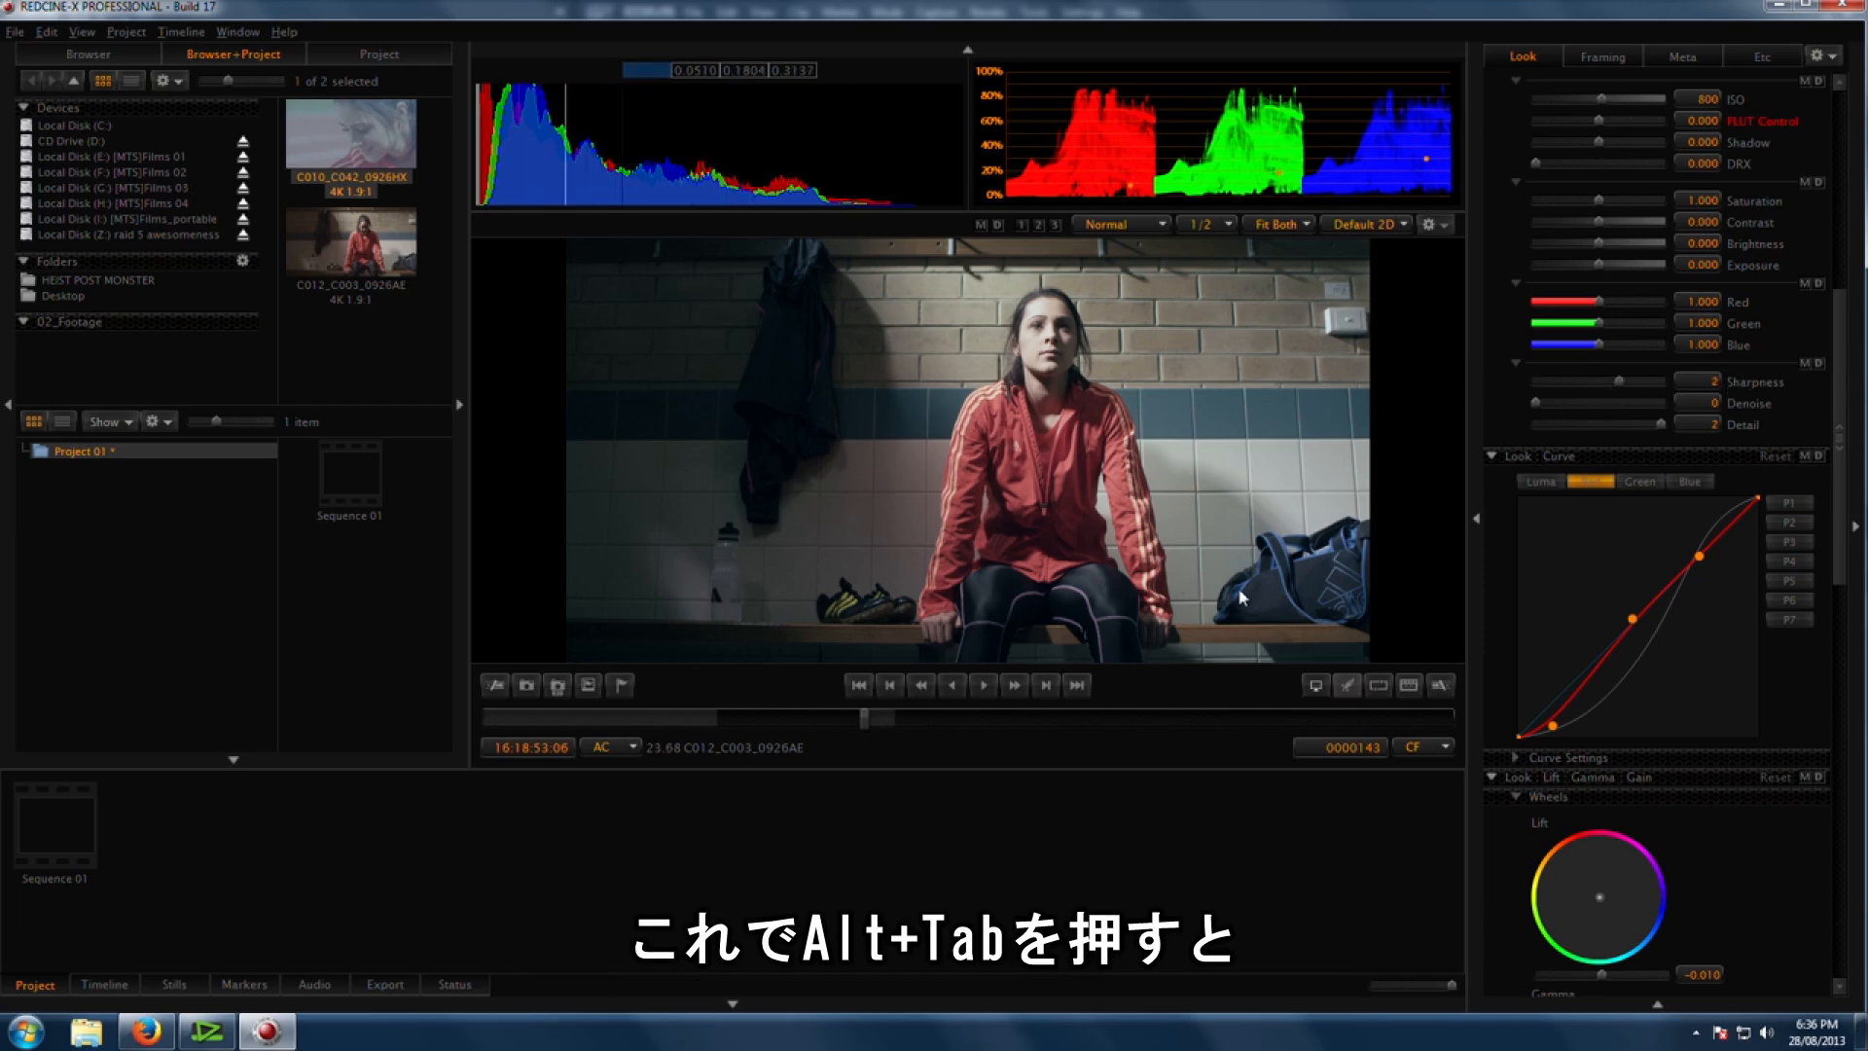
Step: Switch to EDIUS and place the playhead on the graded clip
{"action": "key", "text": "alt+Tab"}
{"action": "left_click", "coordinate": [449, 613]}
{"action": "left_click_drag", "start_coordinate": [448, 613], "coordinate": [454, 616]}
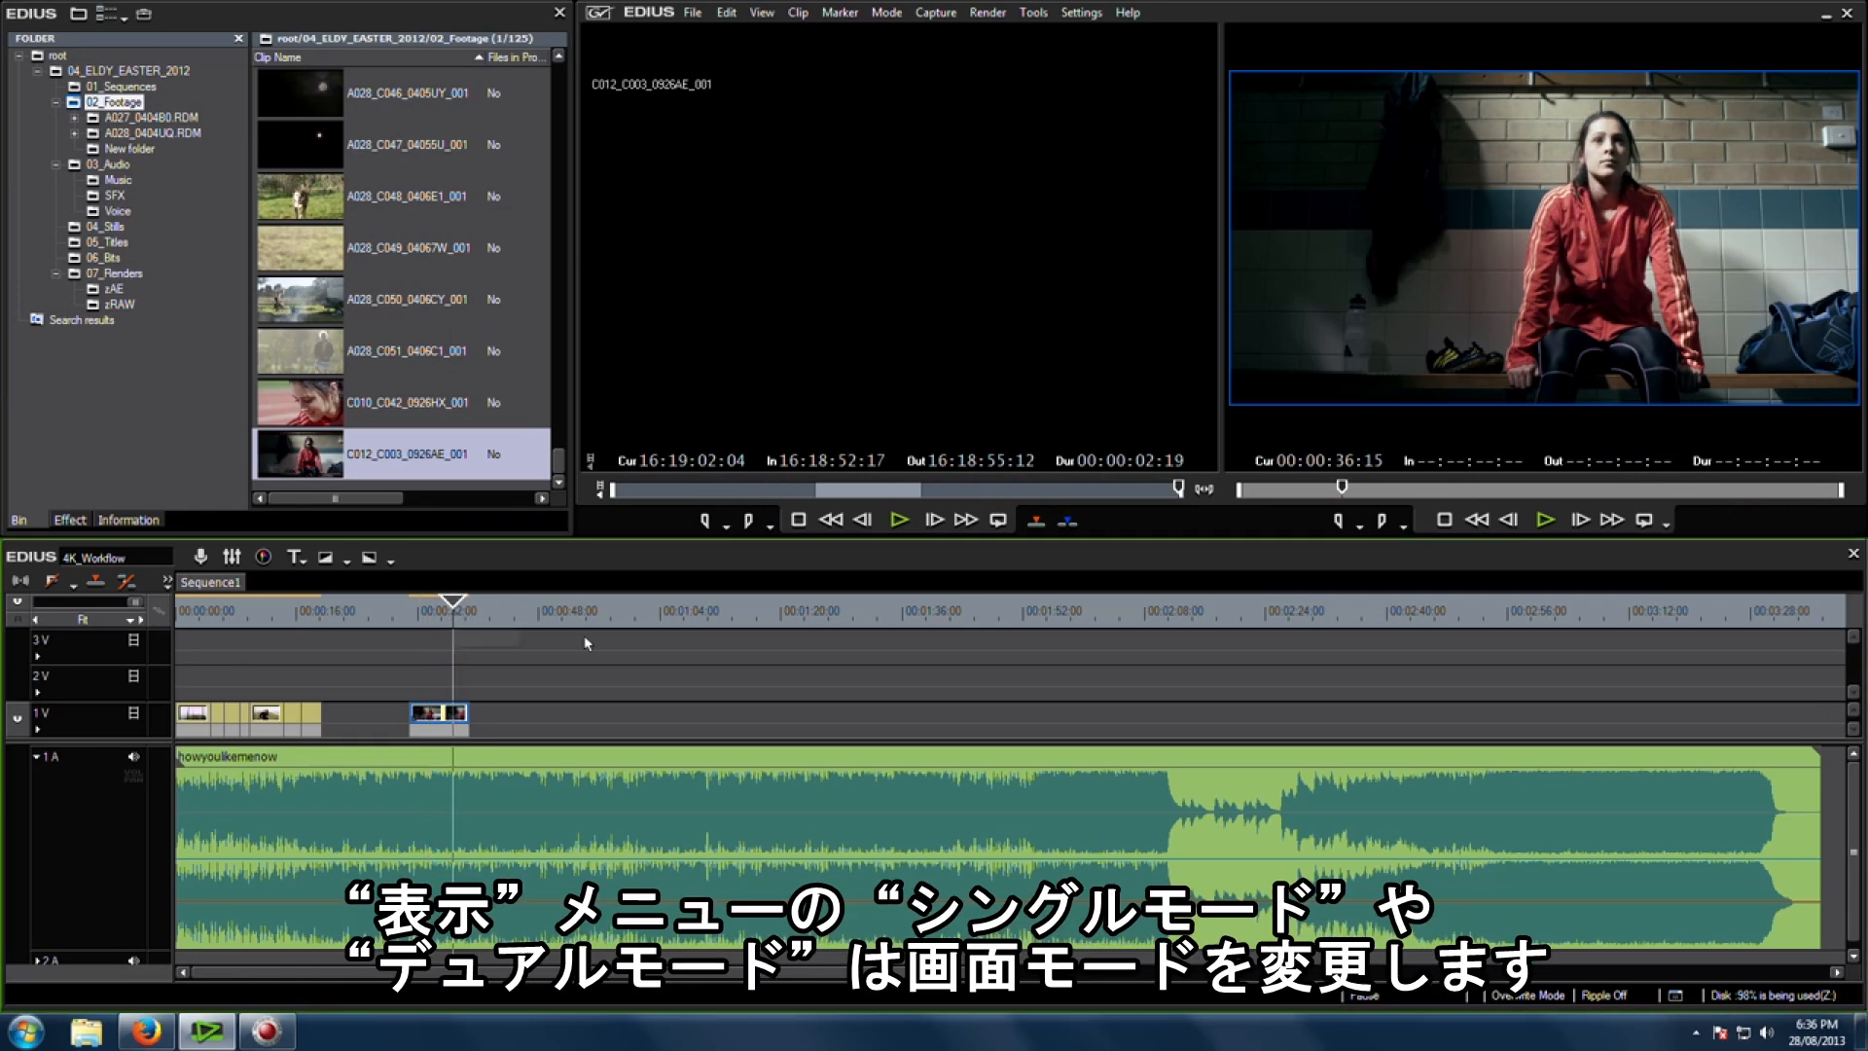
Step: Toggle between single and dual preview modes, ending in single mode with a taller preview area
{"action": "key", "text": "Tab"}
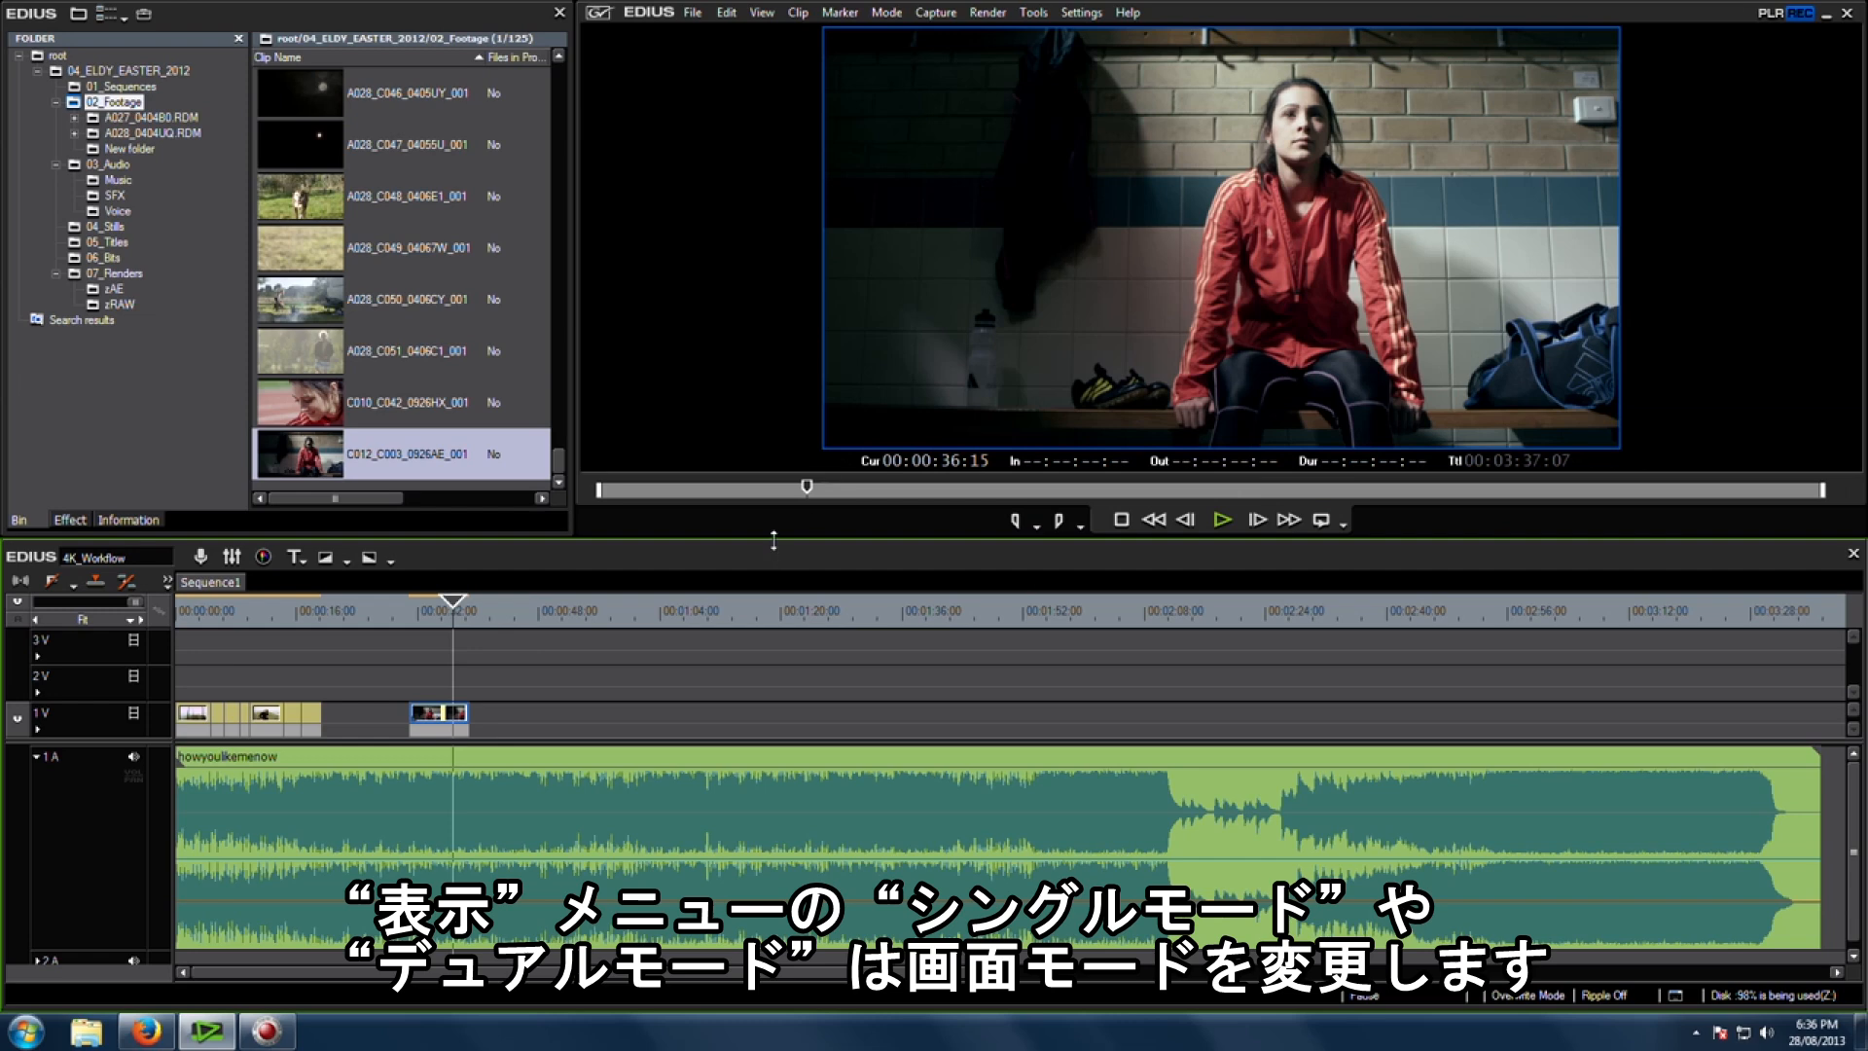
{"action": "left_click", "coordinate": [766, 14]}
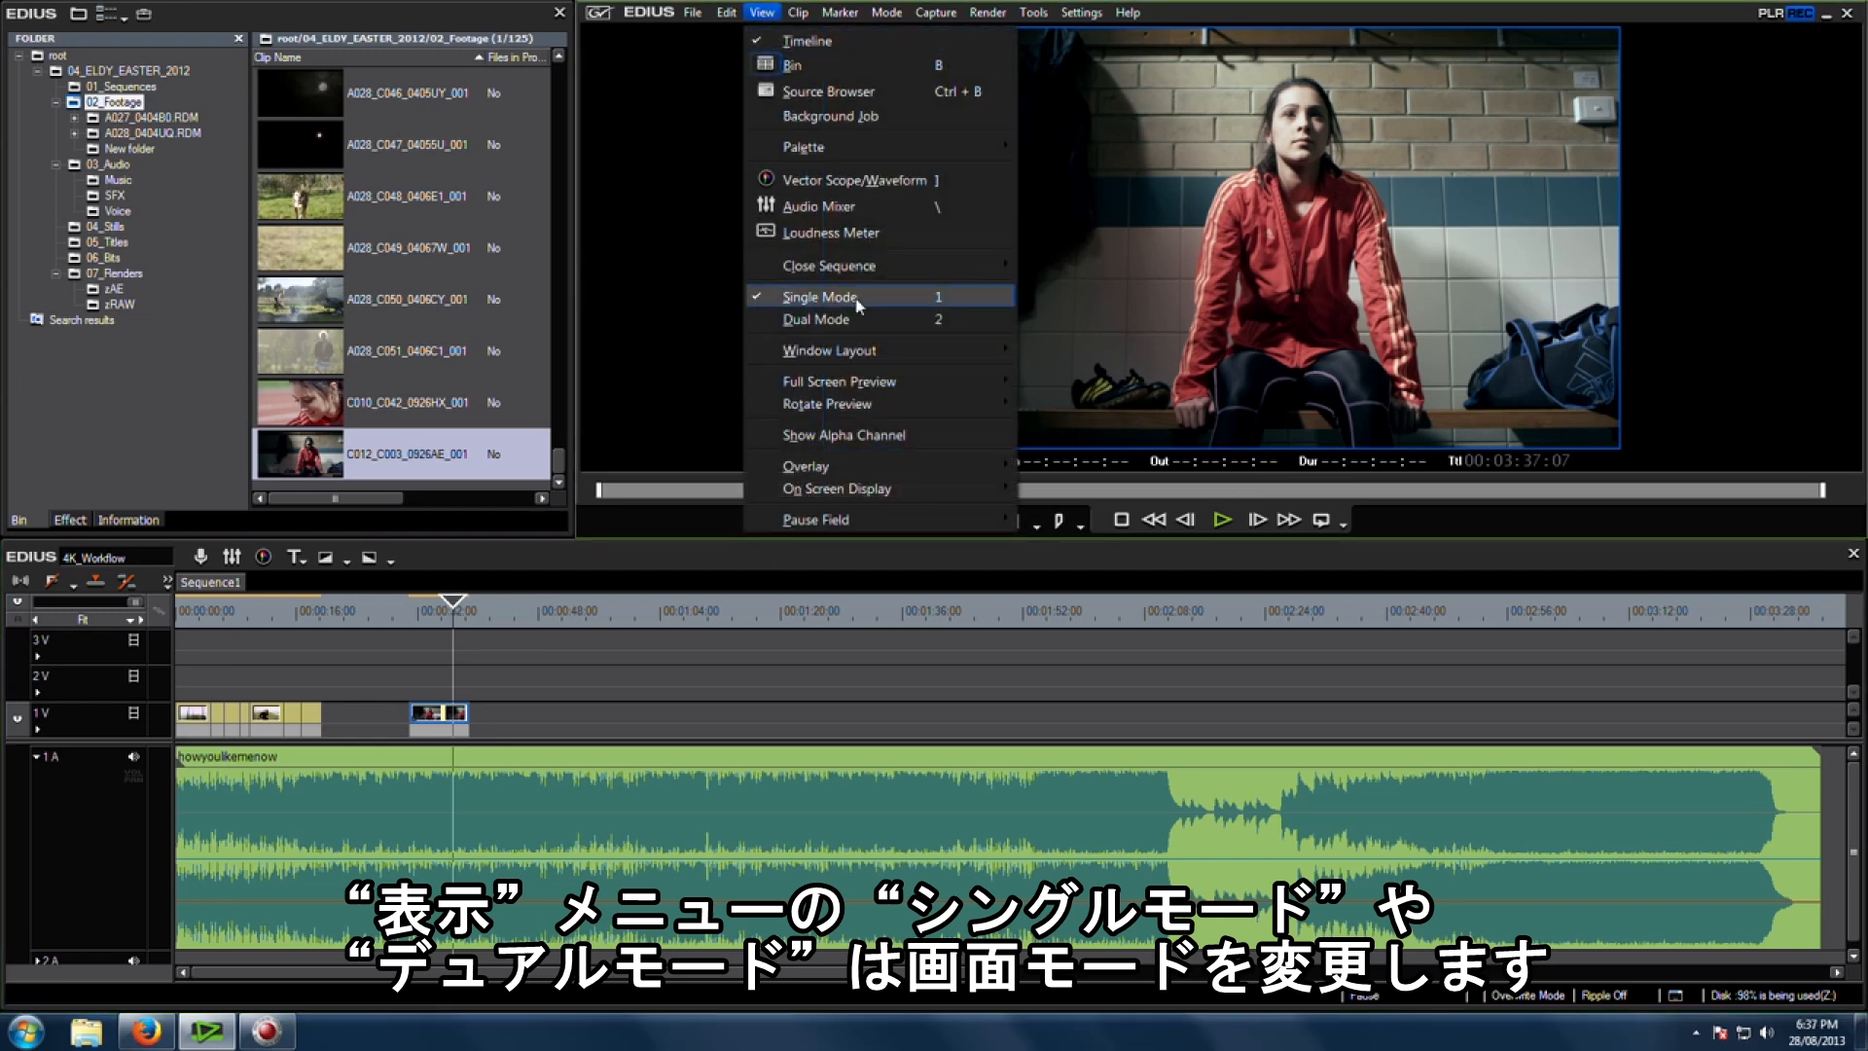
{"action": "left_click", "coordinate": [857, 323]}
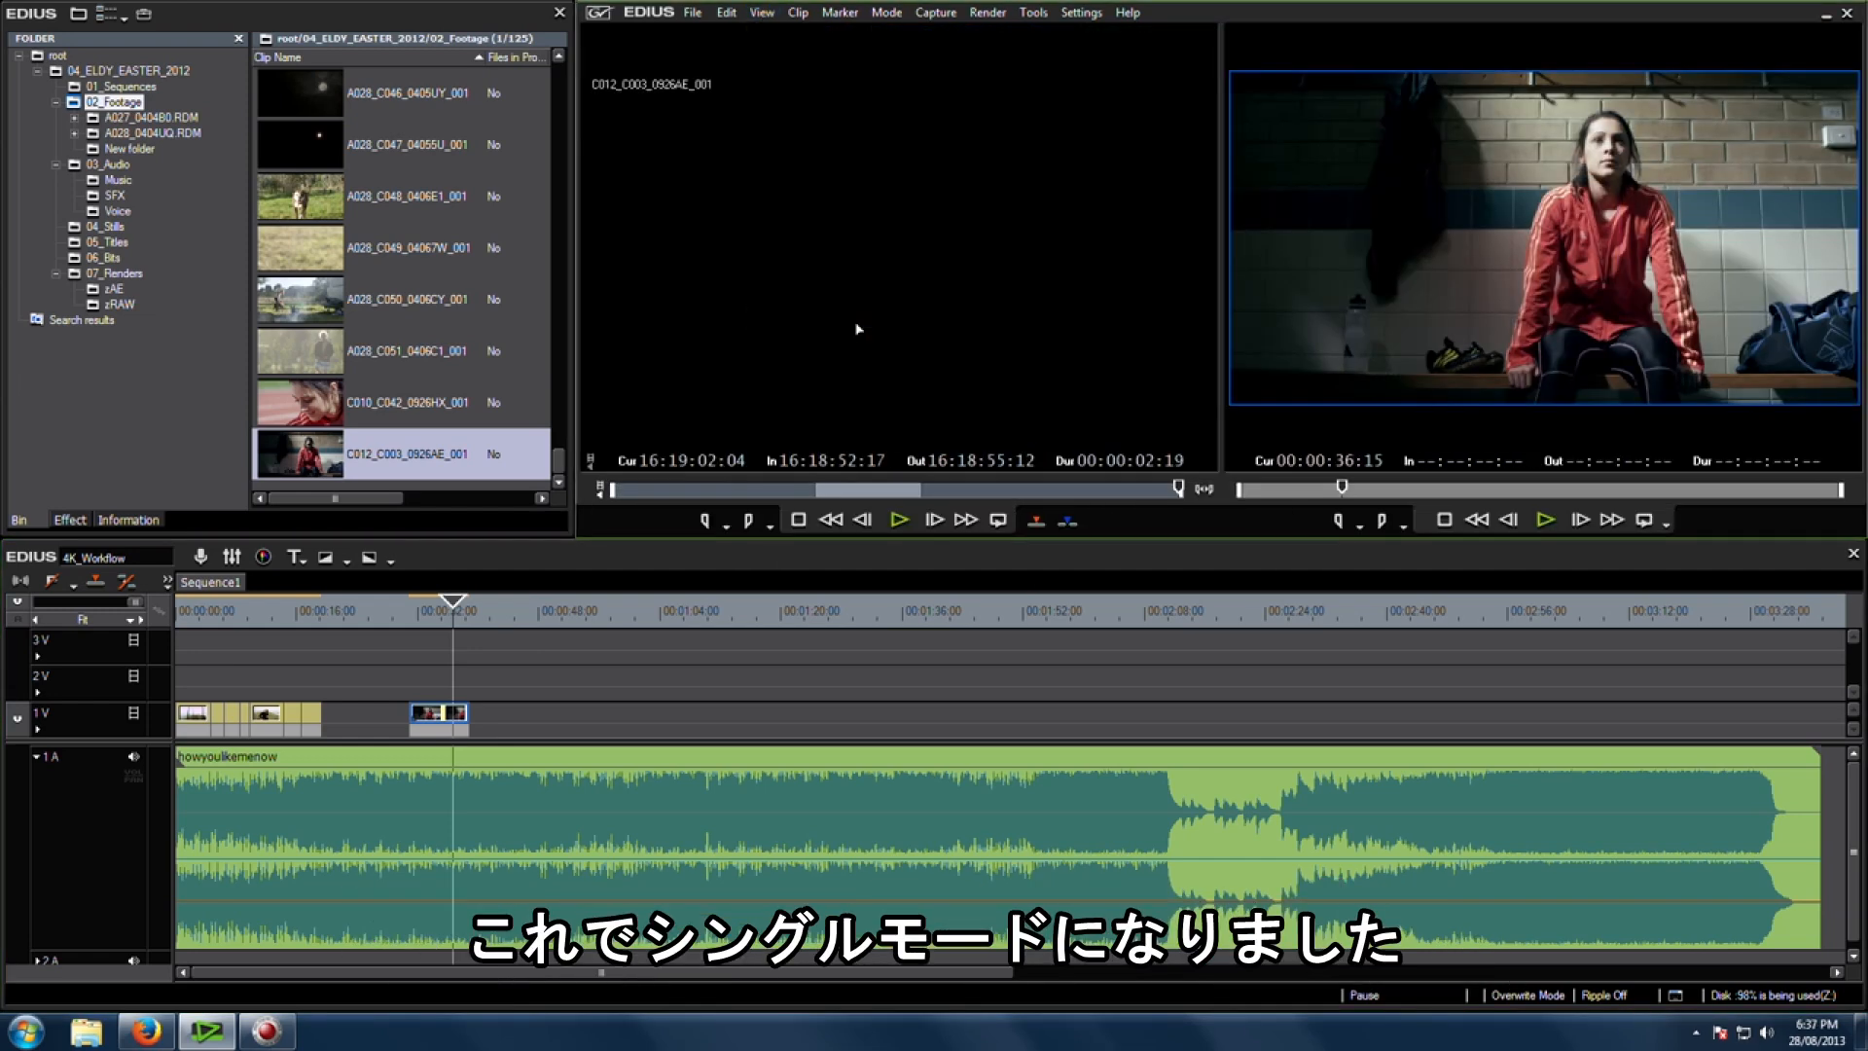
{"action": "key", "text": "1"}
{"action": "left_click_drag", "start_coordinate": [776, 540], "coordinate": [777, 691]}
Step: Open System Settings to check the RED importer's preview quality and close it without changes
{"action": "left_click", "coordinate": [1081, 13]}
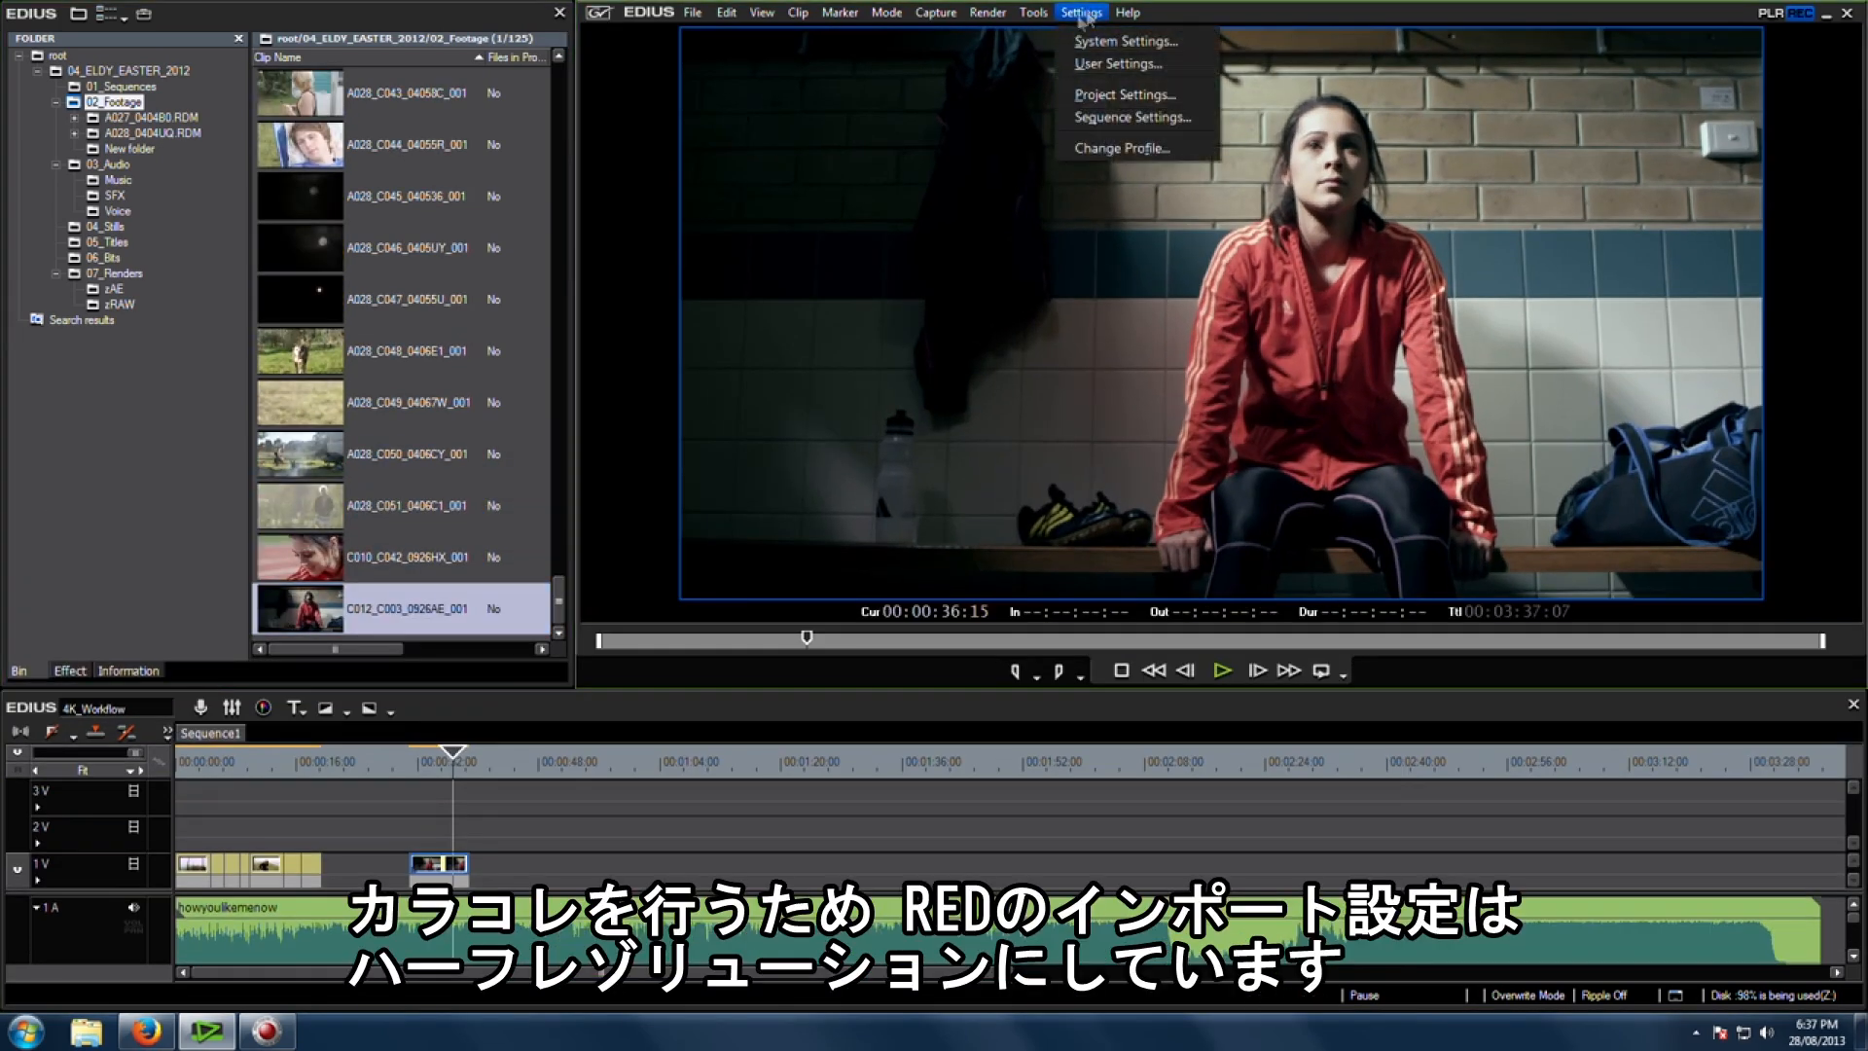
{"action": "left_click", "coordinate": [1128, 42]}
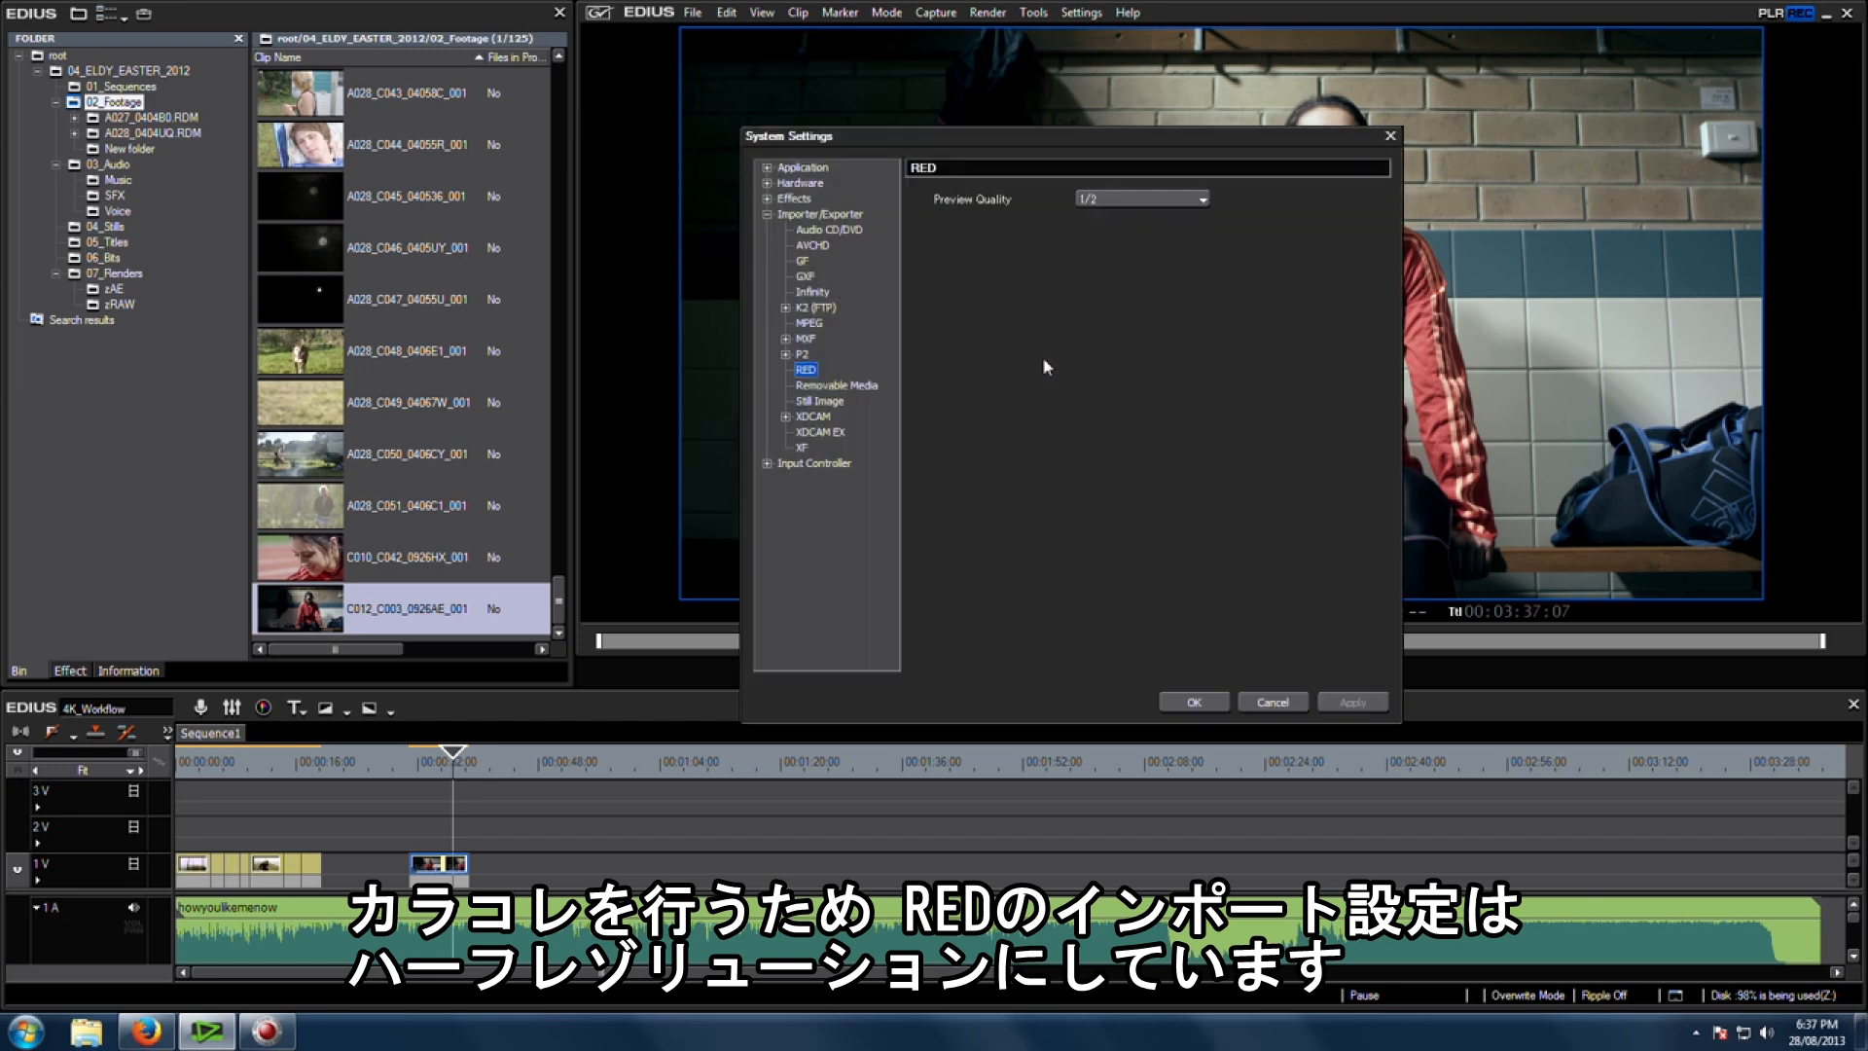
{"action": "left_click", "coordinate": [1289, 703]}
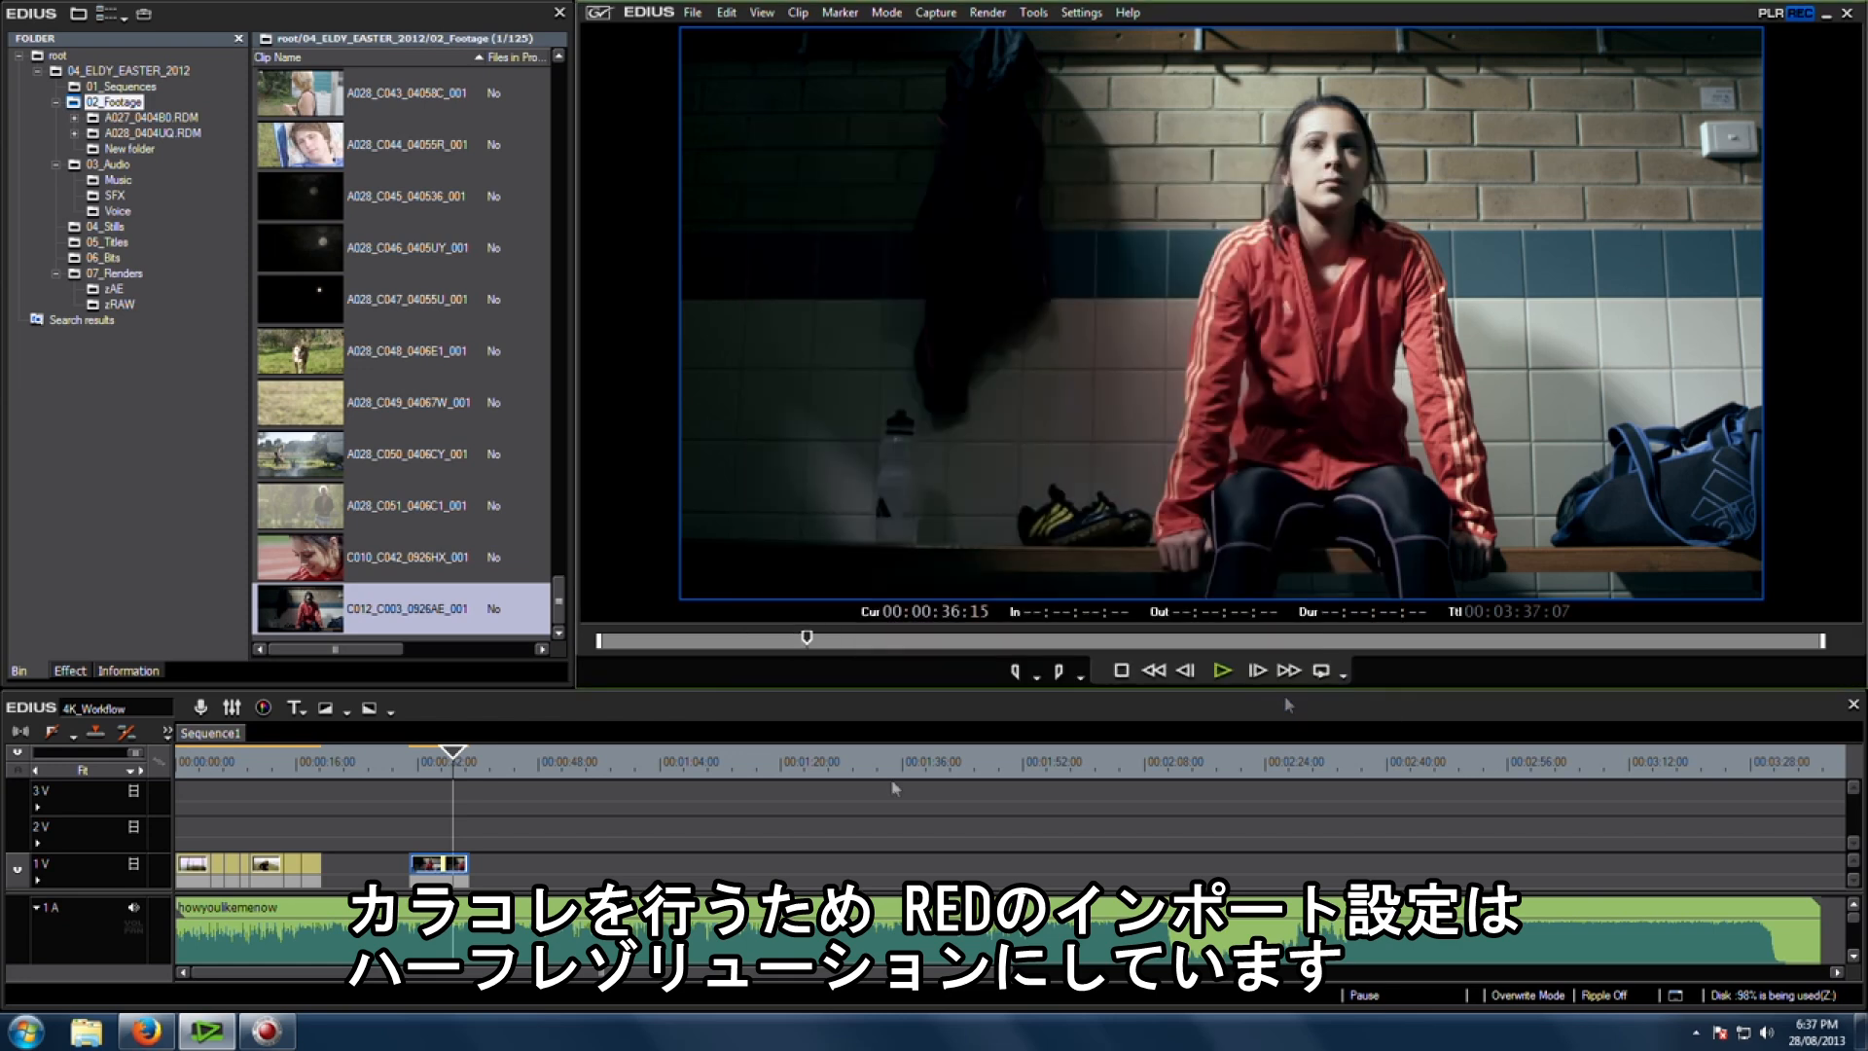
Step: Return to REDCINE-X and raise the Luma curve's highlight point slightly
{"action": "left_click", "coordinate": [439, 767]}
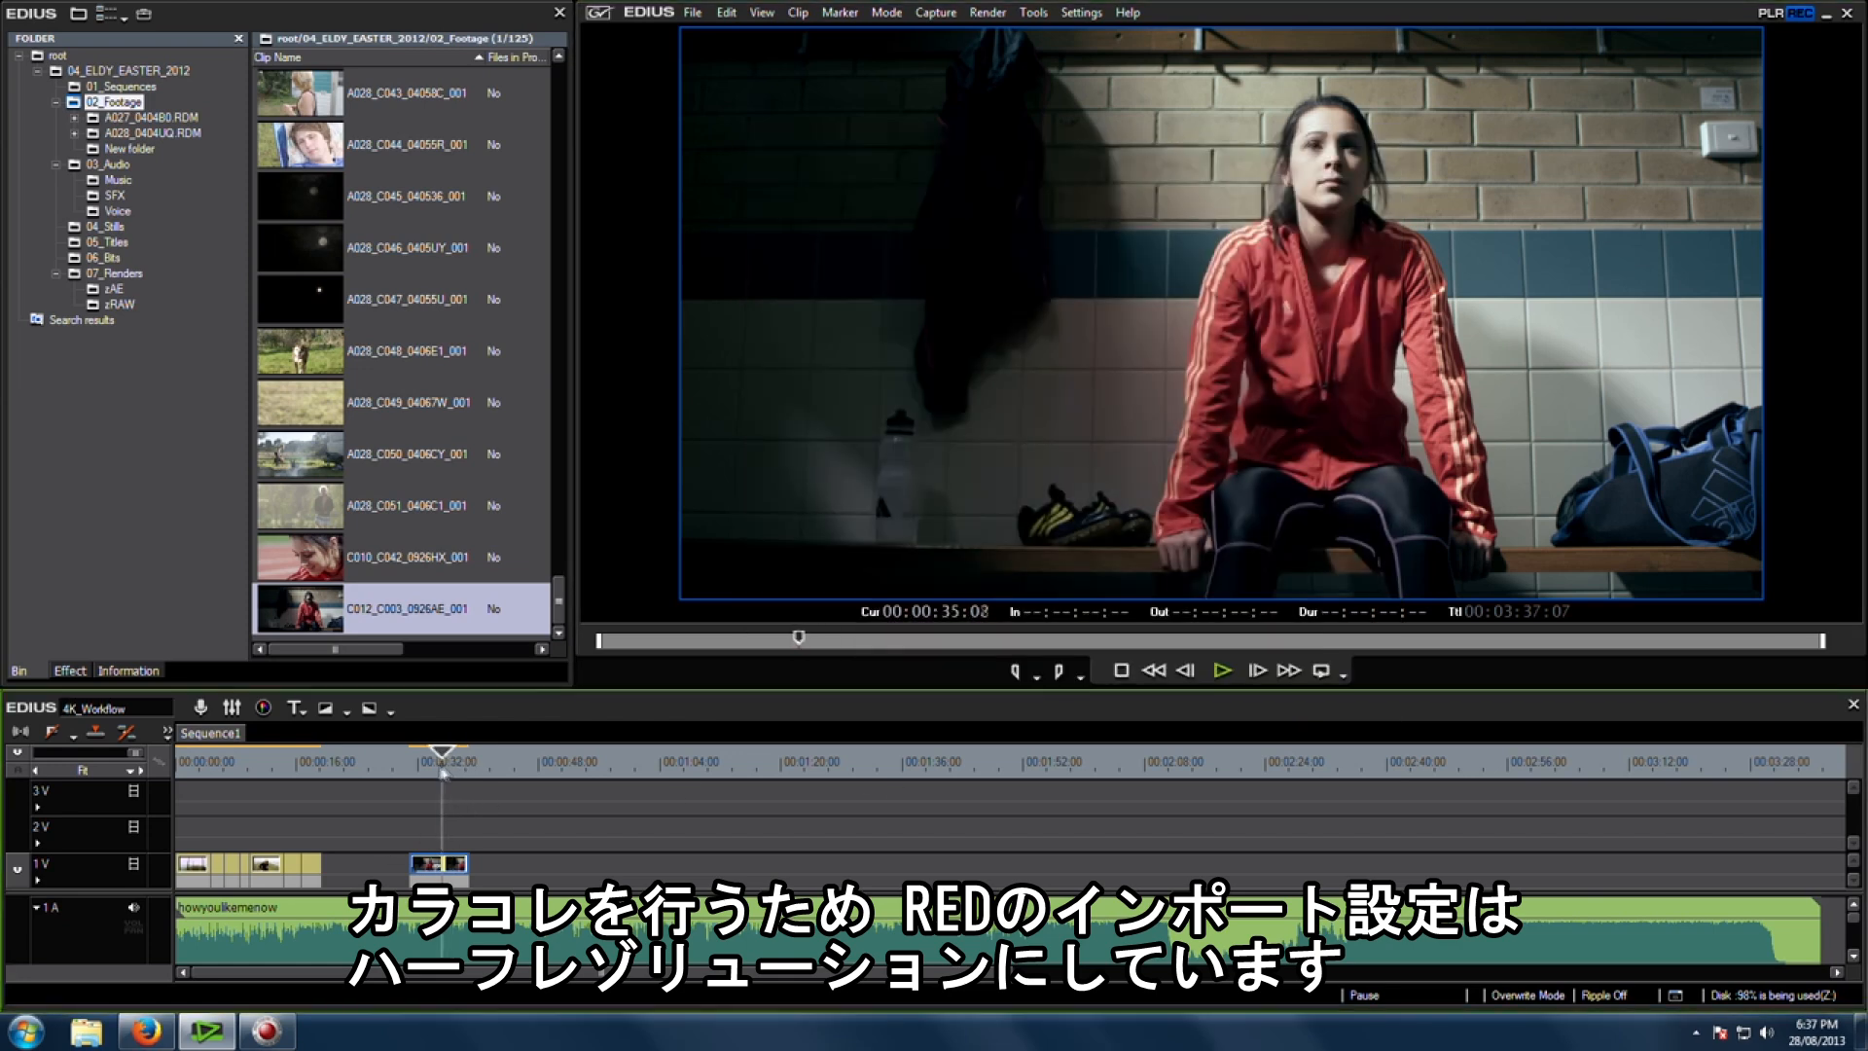
{"action": "left_click_drag", "start_coordinate": [439, 770], "coordinate": [459, 770]}
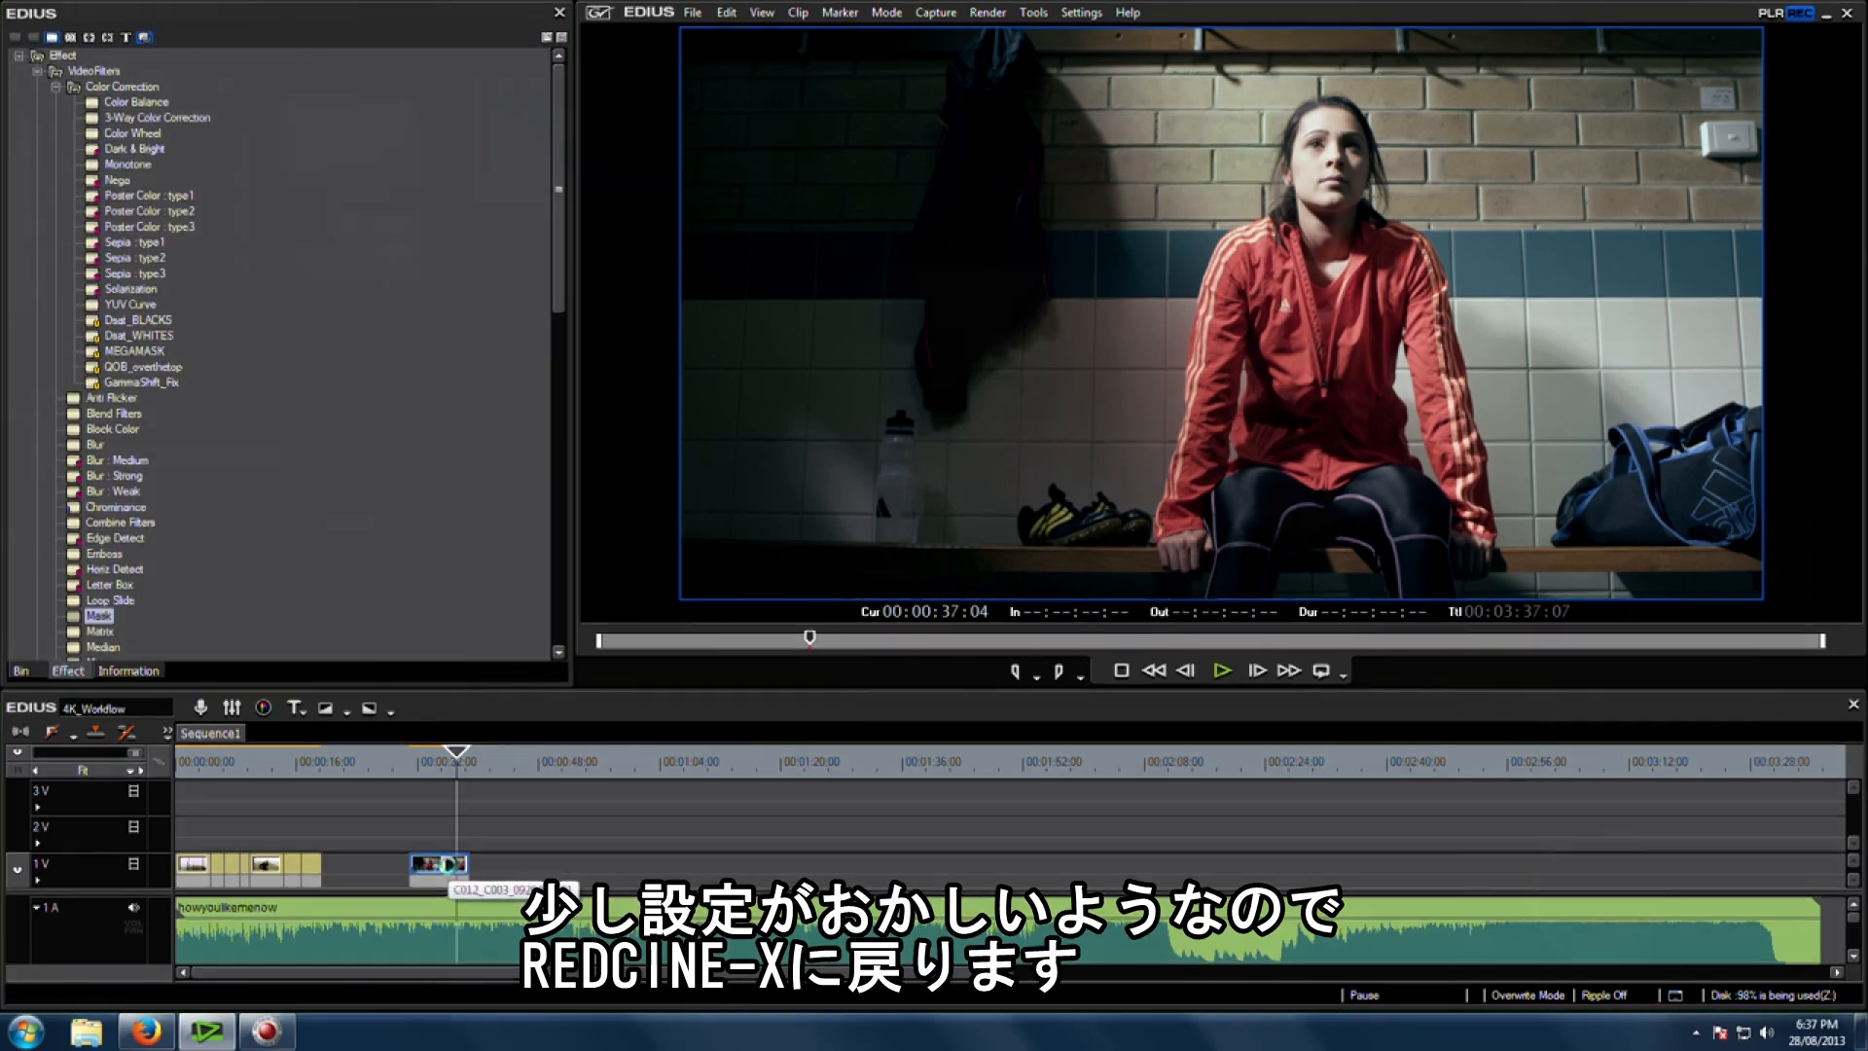
{"action": "key", "text": "alt+Tab"}
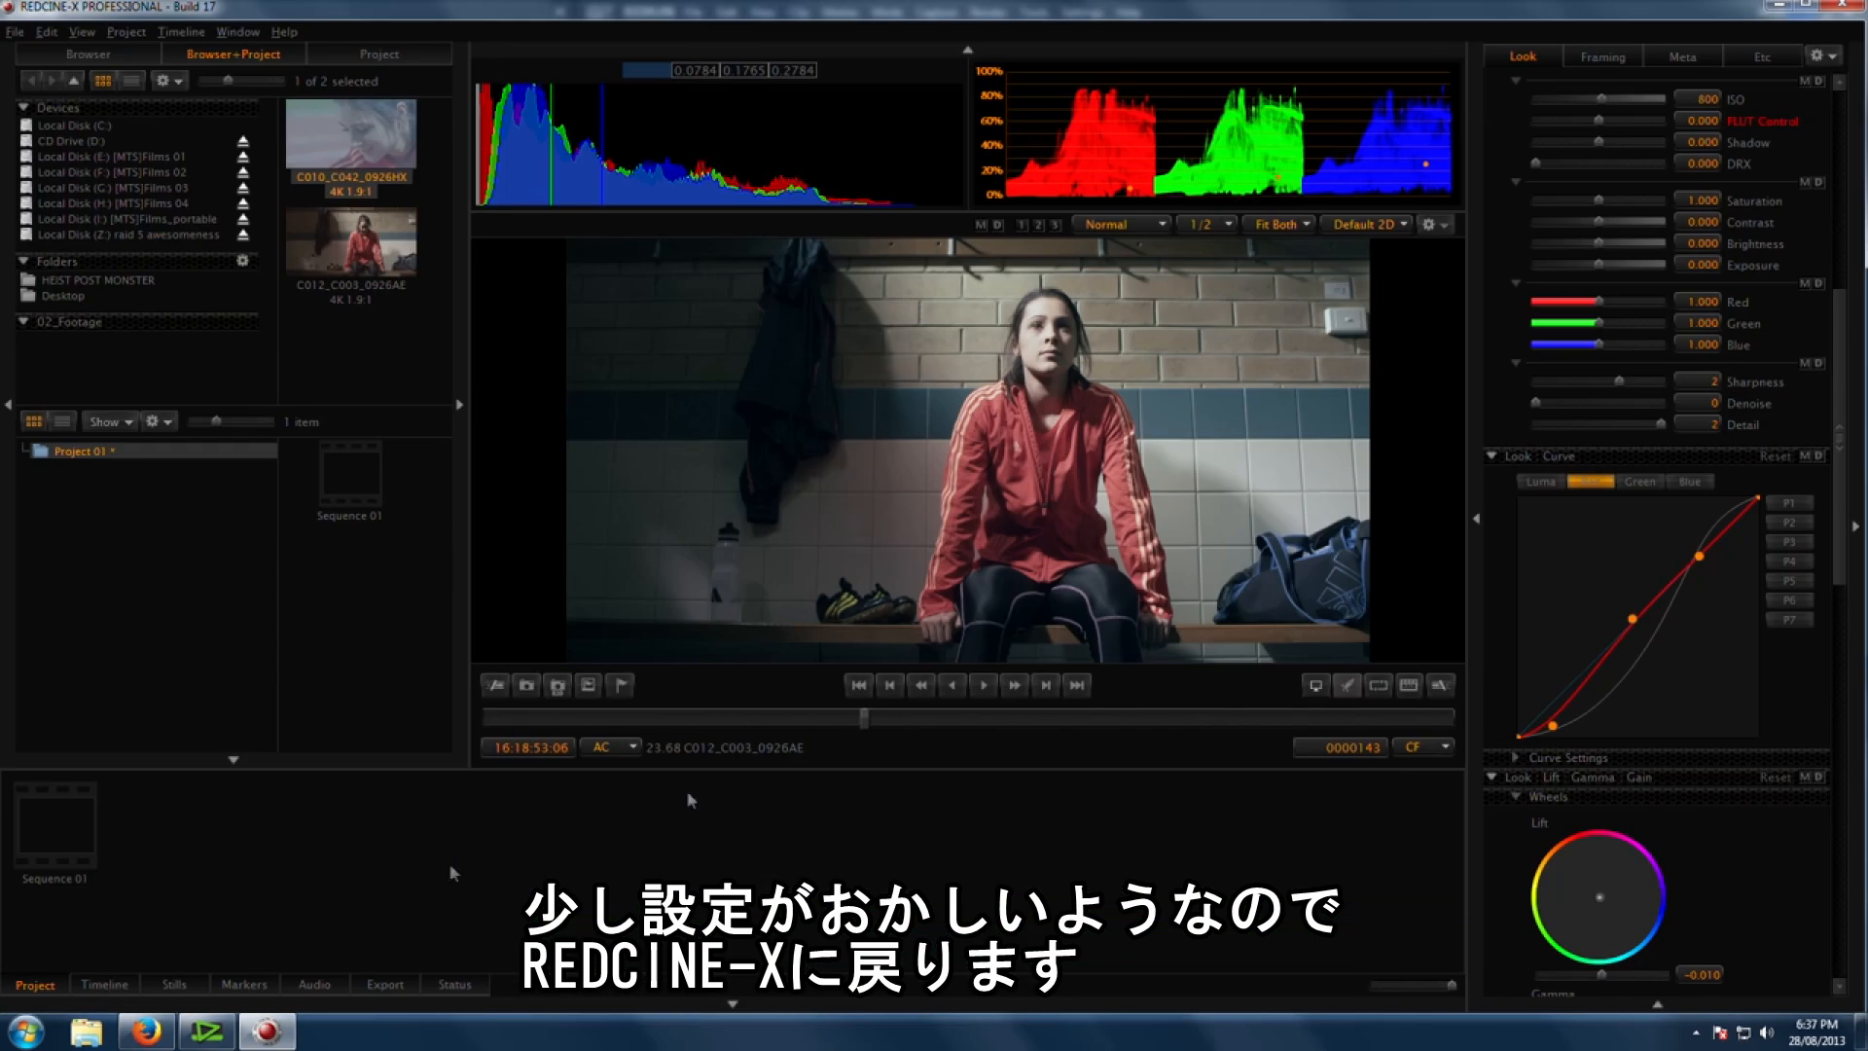
{"action": "left_click", "coordinate": [1547, 484]}
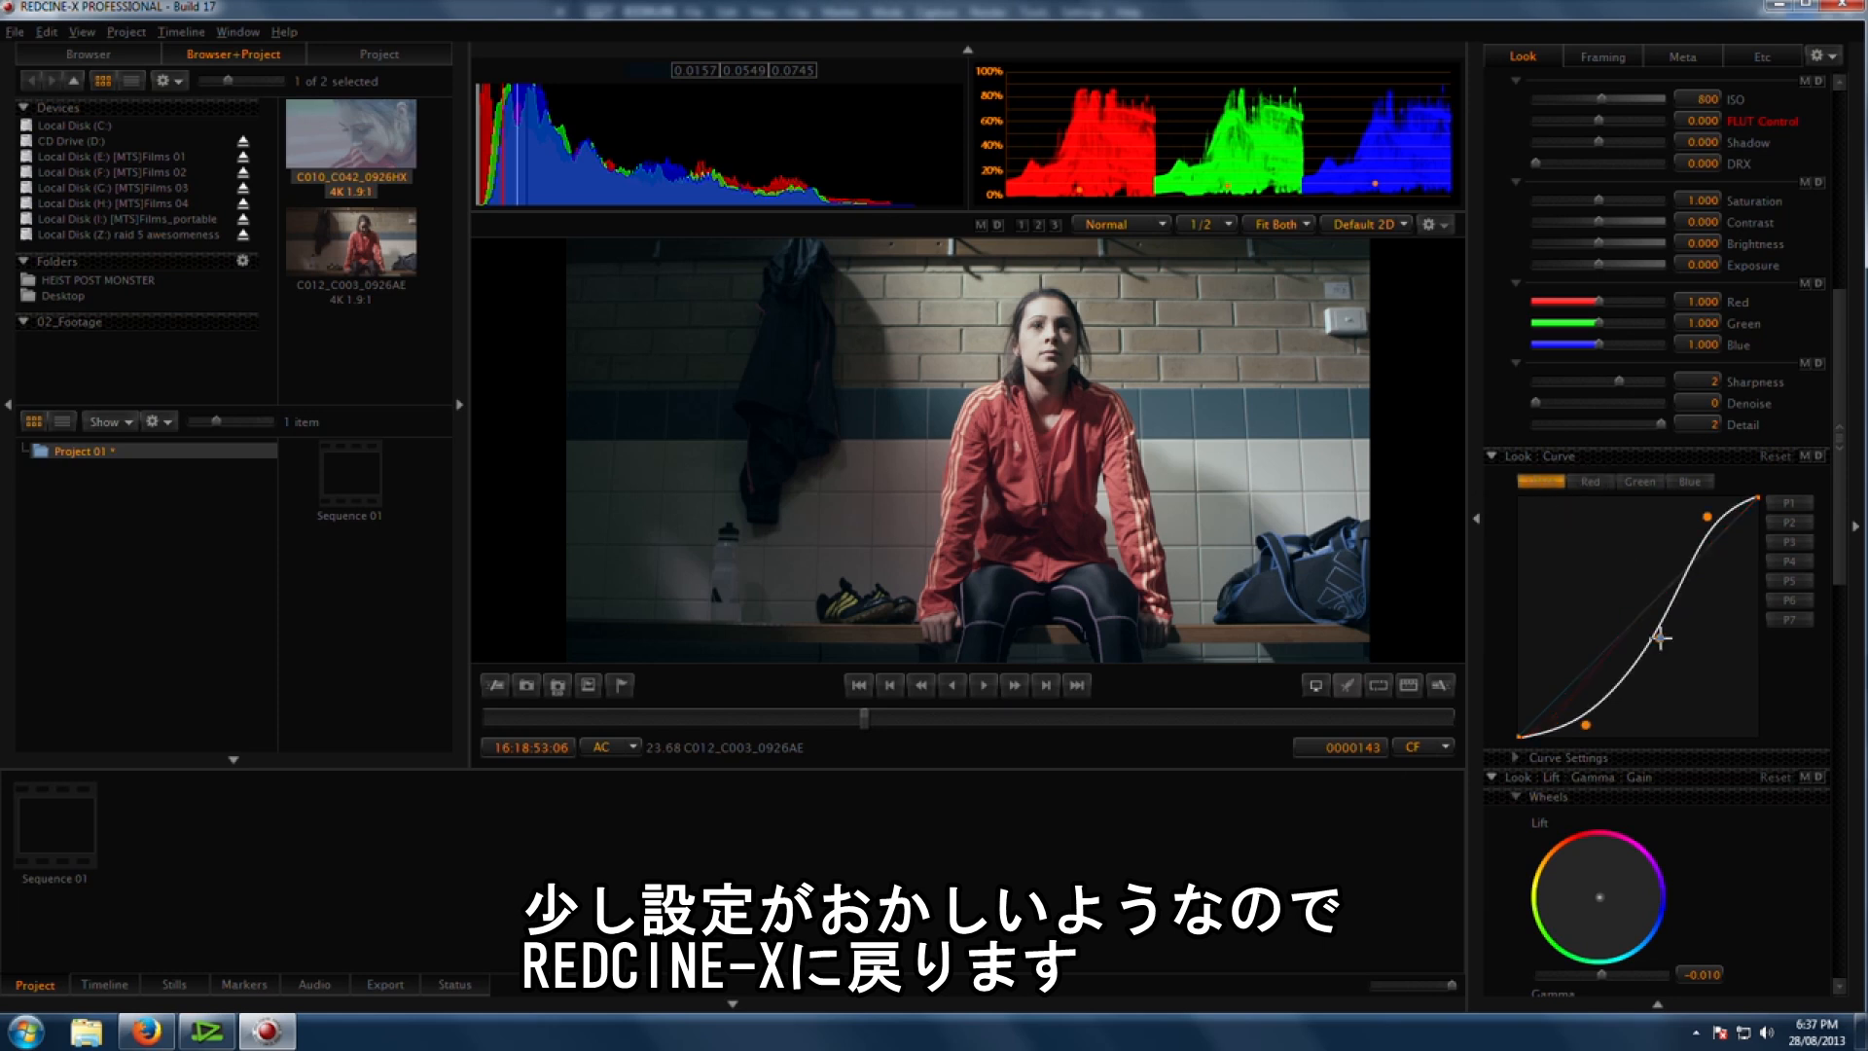
{"action": "left_click_drag", "start_coordinate": [1709, 517], "coordinate": [1735, 494]}
{"action": "left_click_drag", "start_coordinate": [1656, 638], "coordinate": [1661, 643]}
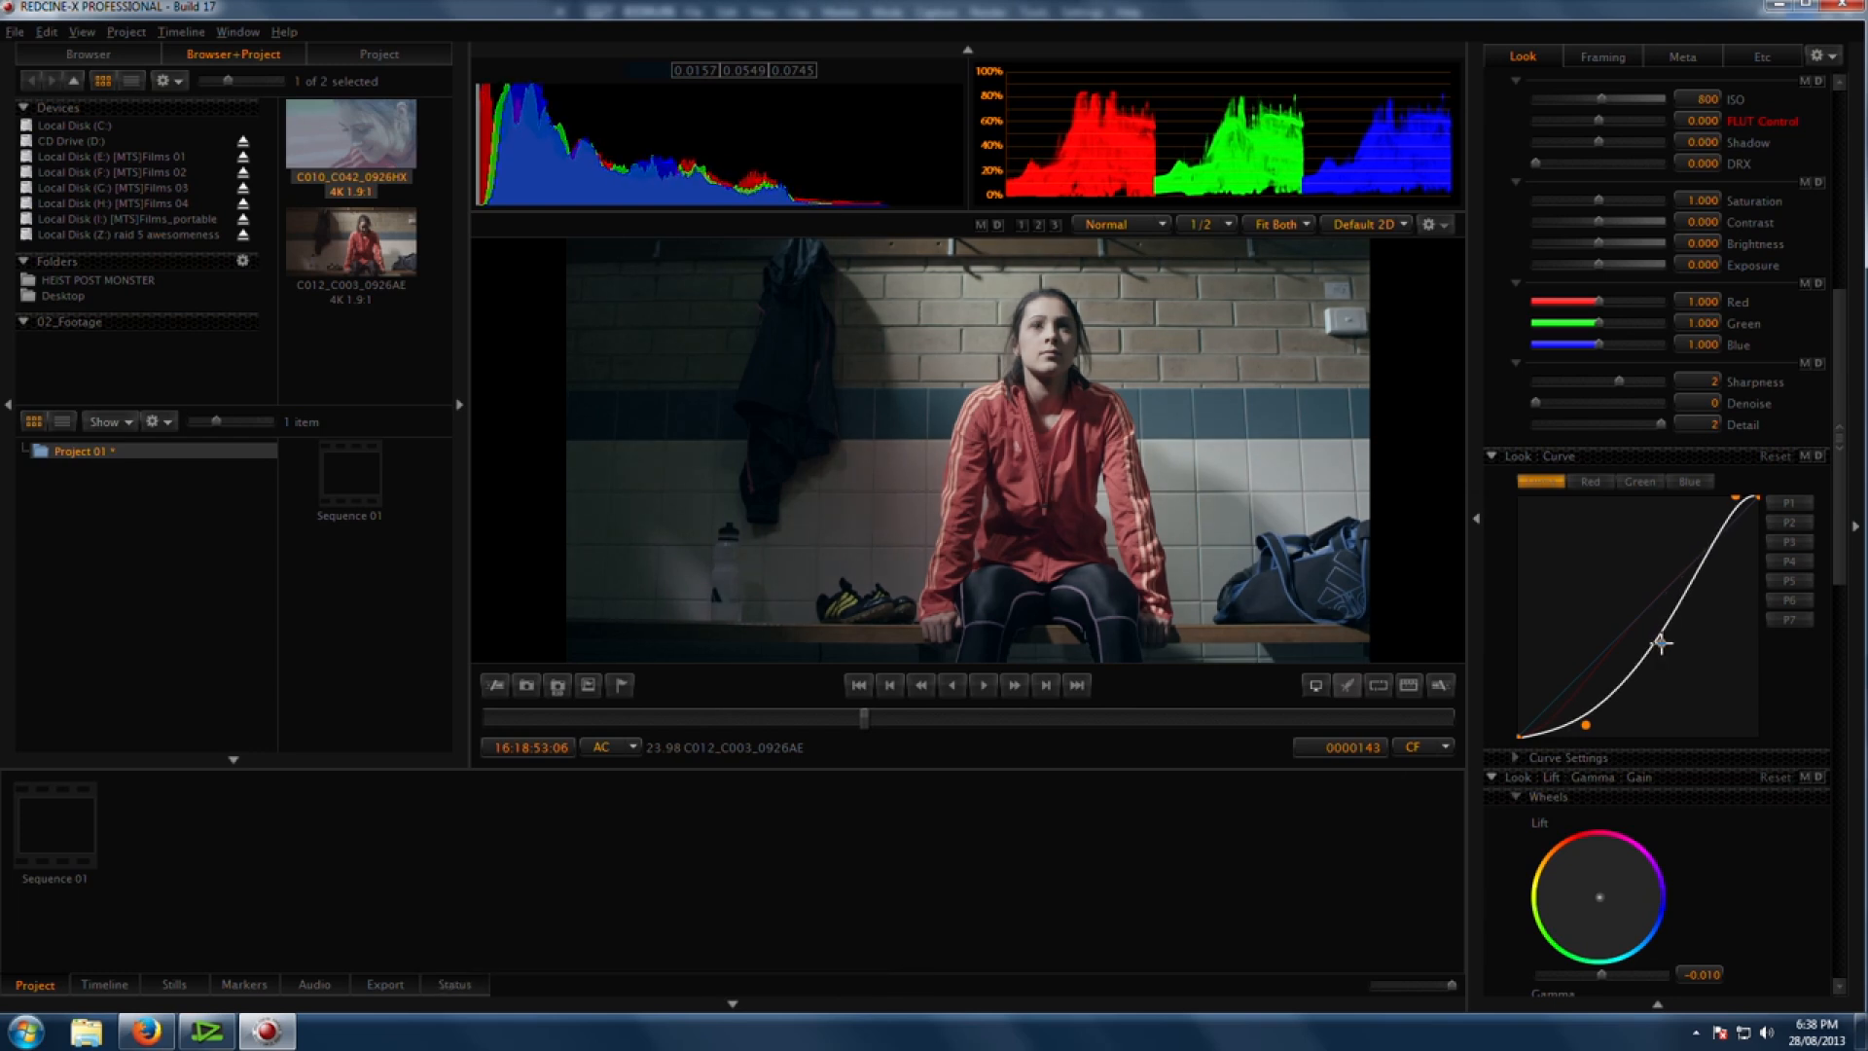
{"action": "left_click_drag", "start_coordinate": [1586, 724], "coordinate": [1576, 727]}
Step: Switch to EDIUS, apply the Mask filter to the C012 clip, and open its mask editor
{"action": "key", "text": "alt+Tab"}
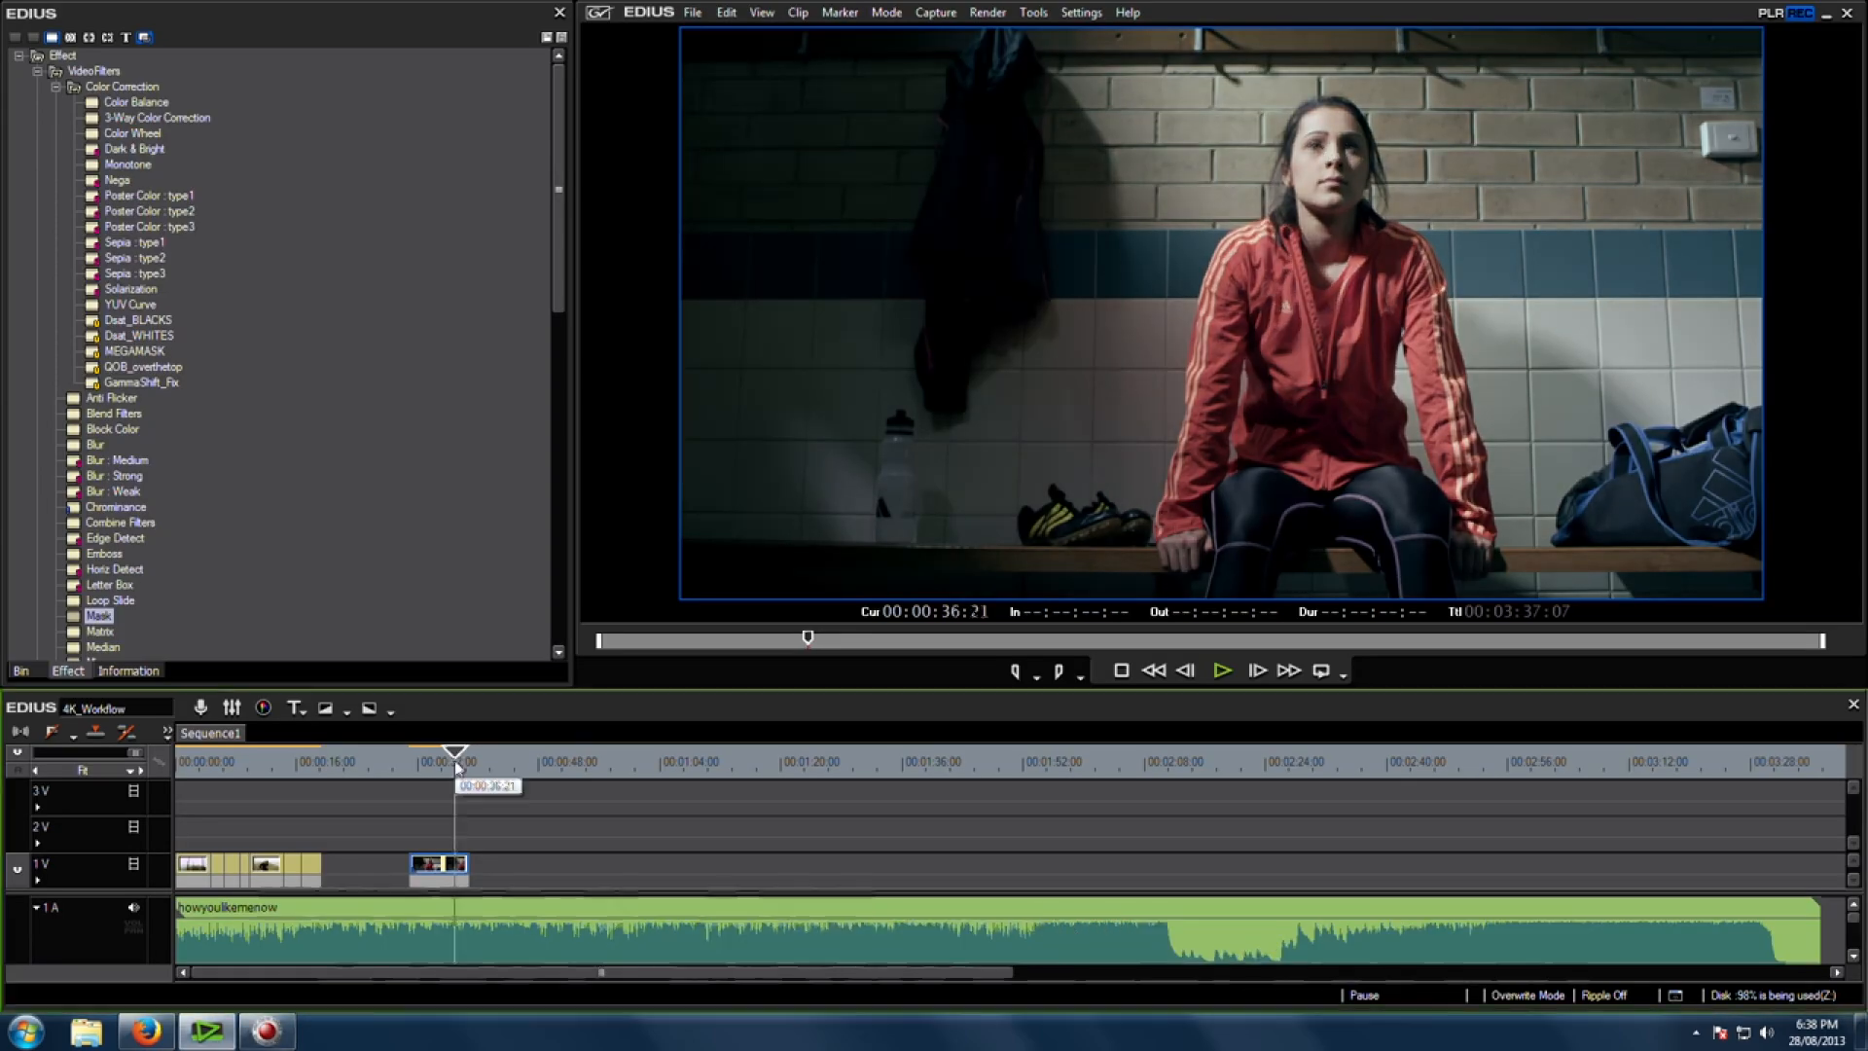
{"action": "left_click", "coordinate": [641, 730]}
{"action": "left_click", "coordinate": [101, 616]}
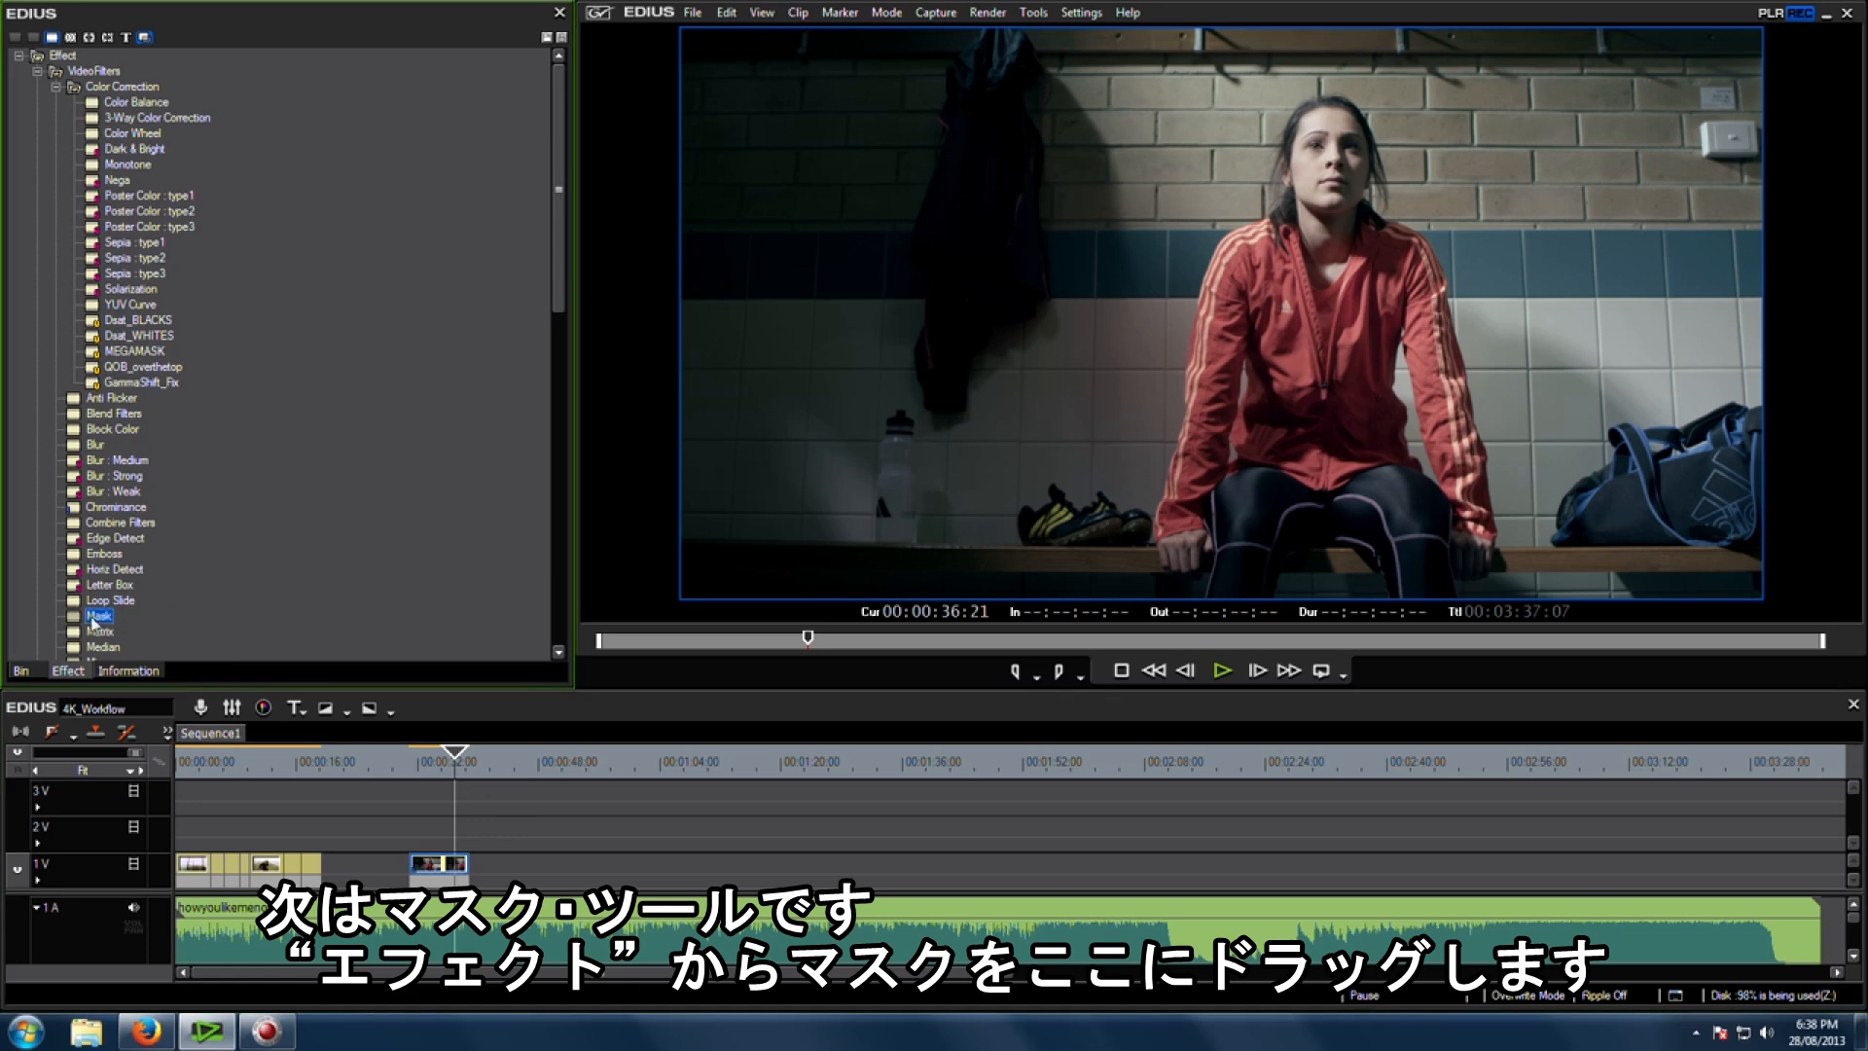
{"action": "left_click_drag", "start_coordinate": [101, 619], "coordinate": [450, 866]}
{"action": "double_click", "coordinate": [78, 335]}
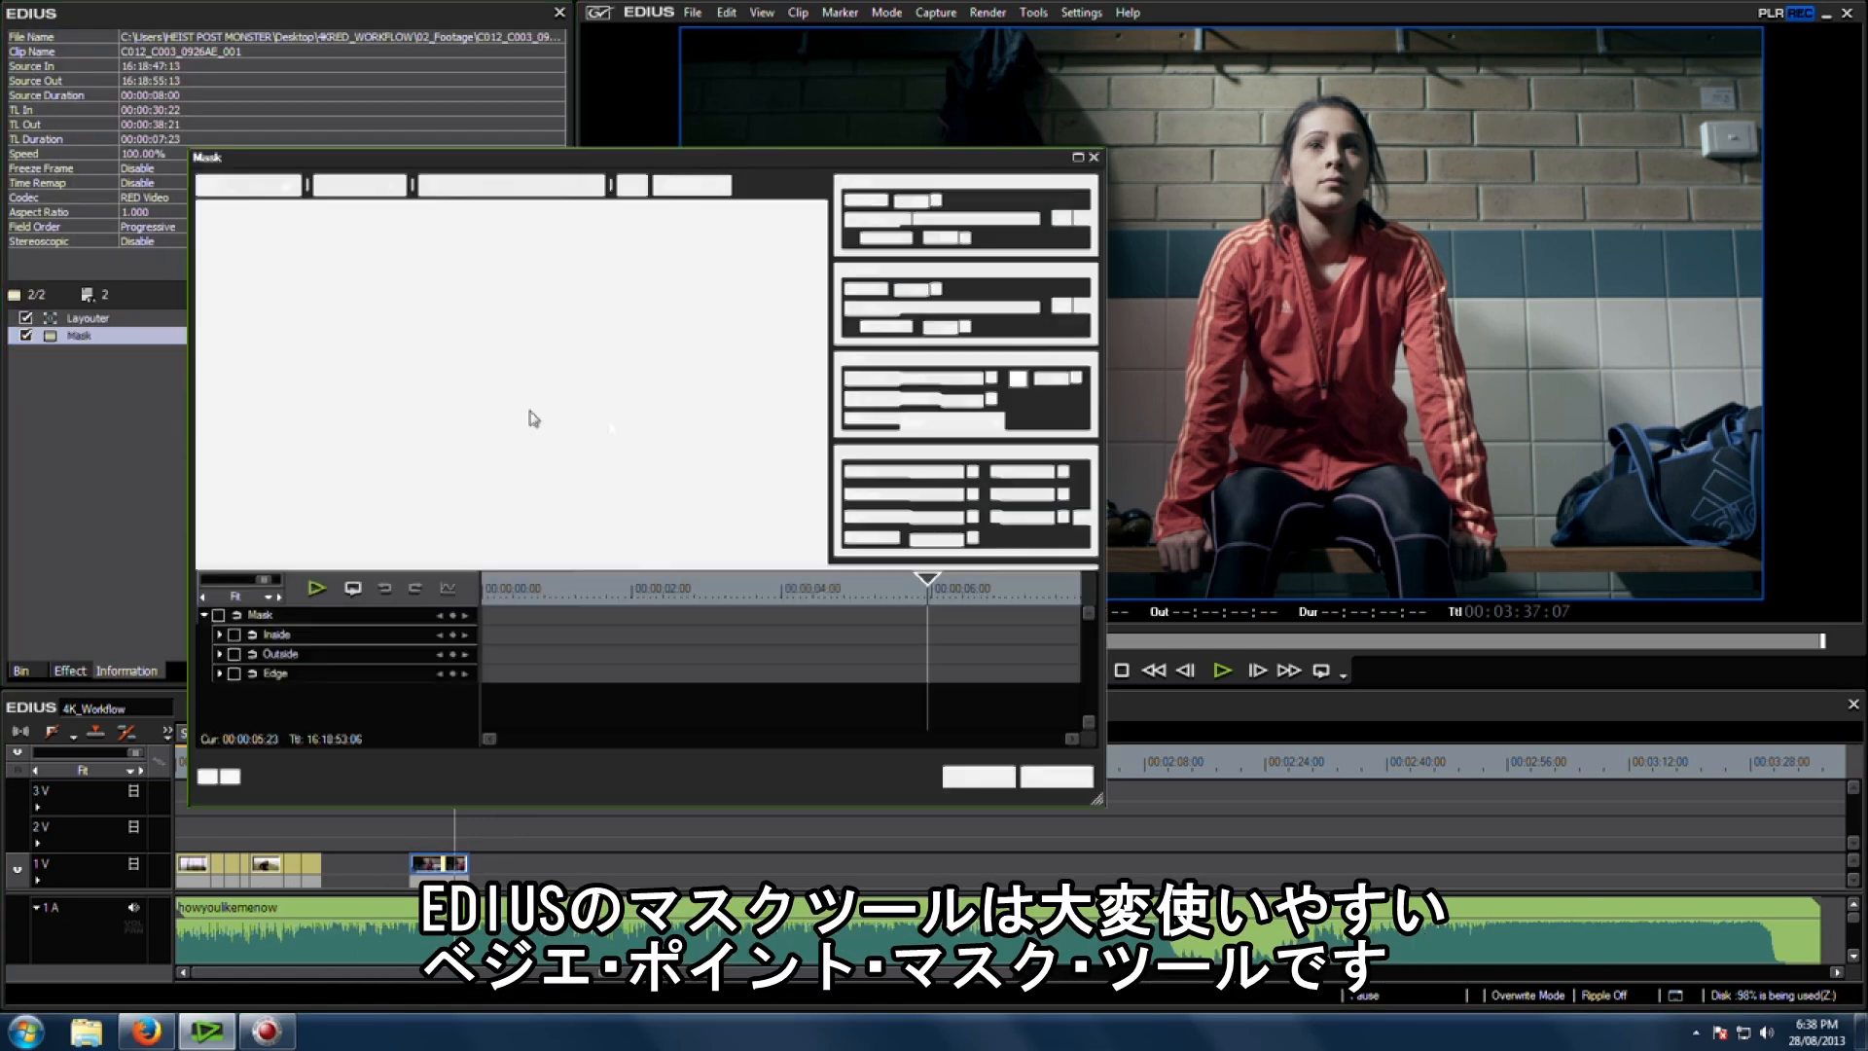
{"action": "left_click_drag", "start_coordinate": [647, 566], "coordinate": [647, 669]}
Step: Draw a Bezier pen mask around the woman's outline and delete it
{"action": "left_click", "coordinate": [391, 185]}
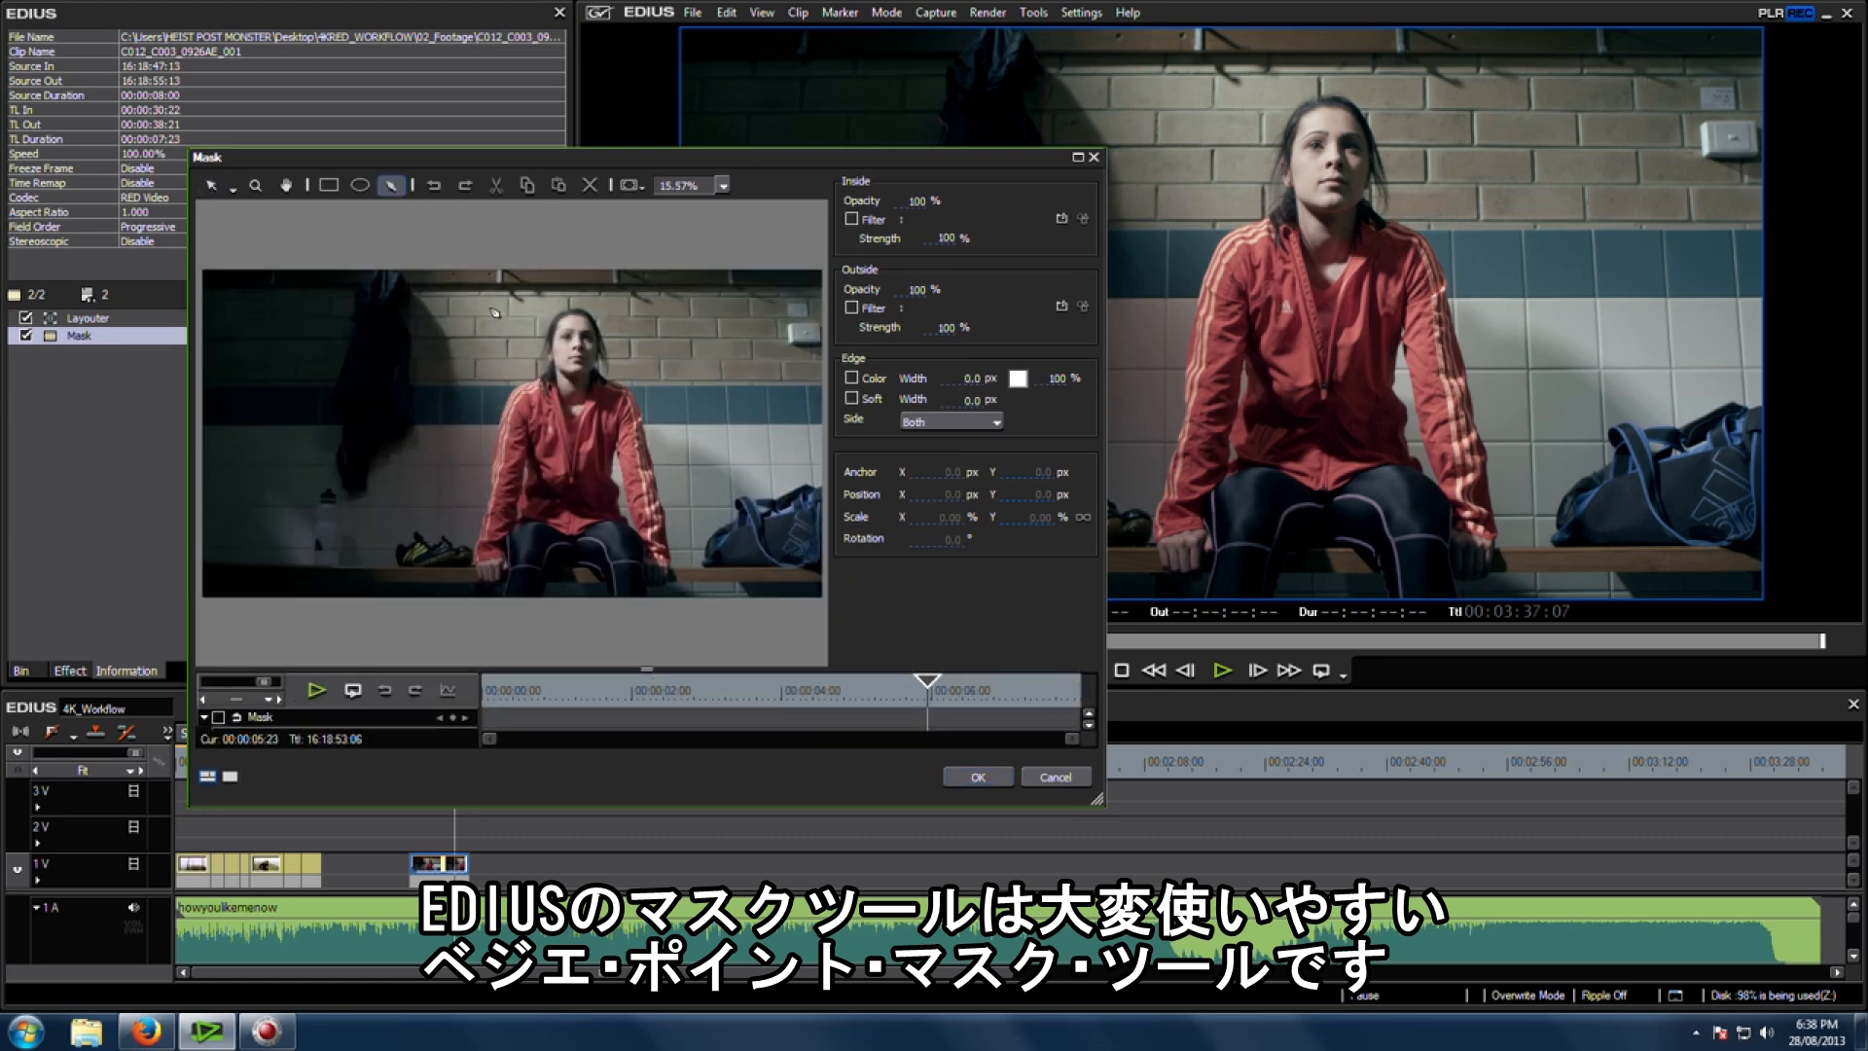
{"action": "left_click", "coordinate": [487, 413]}
{"action": "left_click", "coordinate": [472, 467]}
{"action": "left_click", "coordinate": [458, 517]}
{"action": "left_click", "coordinate": [442, 563]}
{"action": "left_click", "coordinate": [474, 585]}
{"action": "left_click", "coordinate": [548, 567]}
{"action": "left_click", "coordinate": [533, 508]}
{"action": "left_click", "coordinate": [594, 454]}
{"action": "left_click_drag", "start_coordinate": [624, 485], "coordinate": [651, 489]}
{"action": "left_click_drag", "start_coordinate": [690, 457], "coordinate": [693, 421]}
{"action": "left_click_drag", "start_coordinate": [677, 372], "coordinate": [641, 370]}
{"action": "left_click_drag", "start_coordinate": [626, 370], "coordinate": [618, 366]}
{"action": "left_click_drag", "start_coordinate": [601, 342], "coordinate": [620, 315]}
{"action": "left_click_drag", "start_coordinate": [633, 287], "coordinate": [591, 292]}
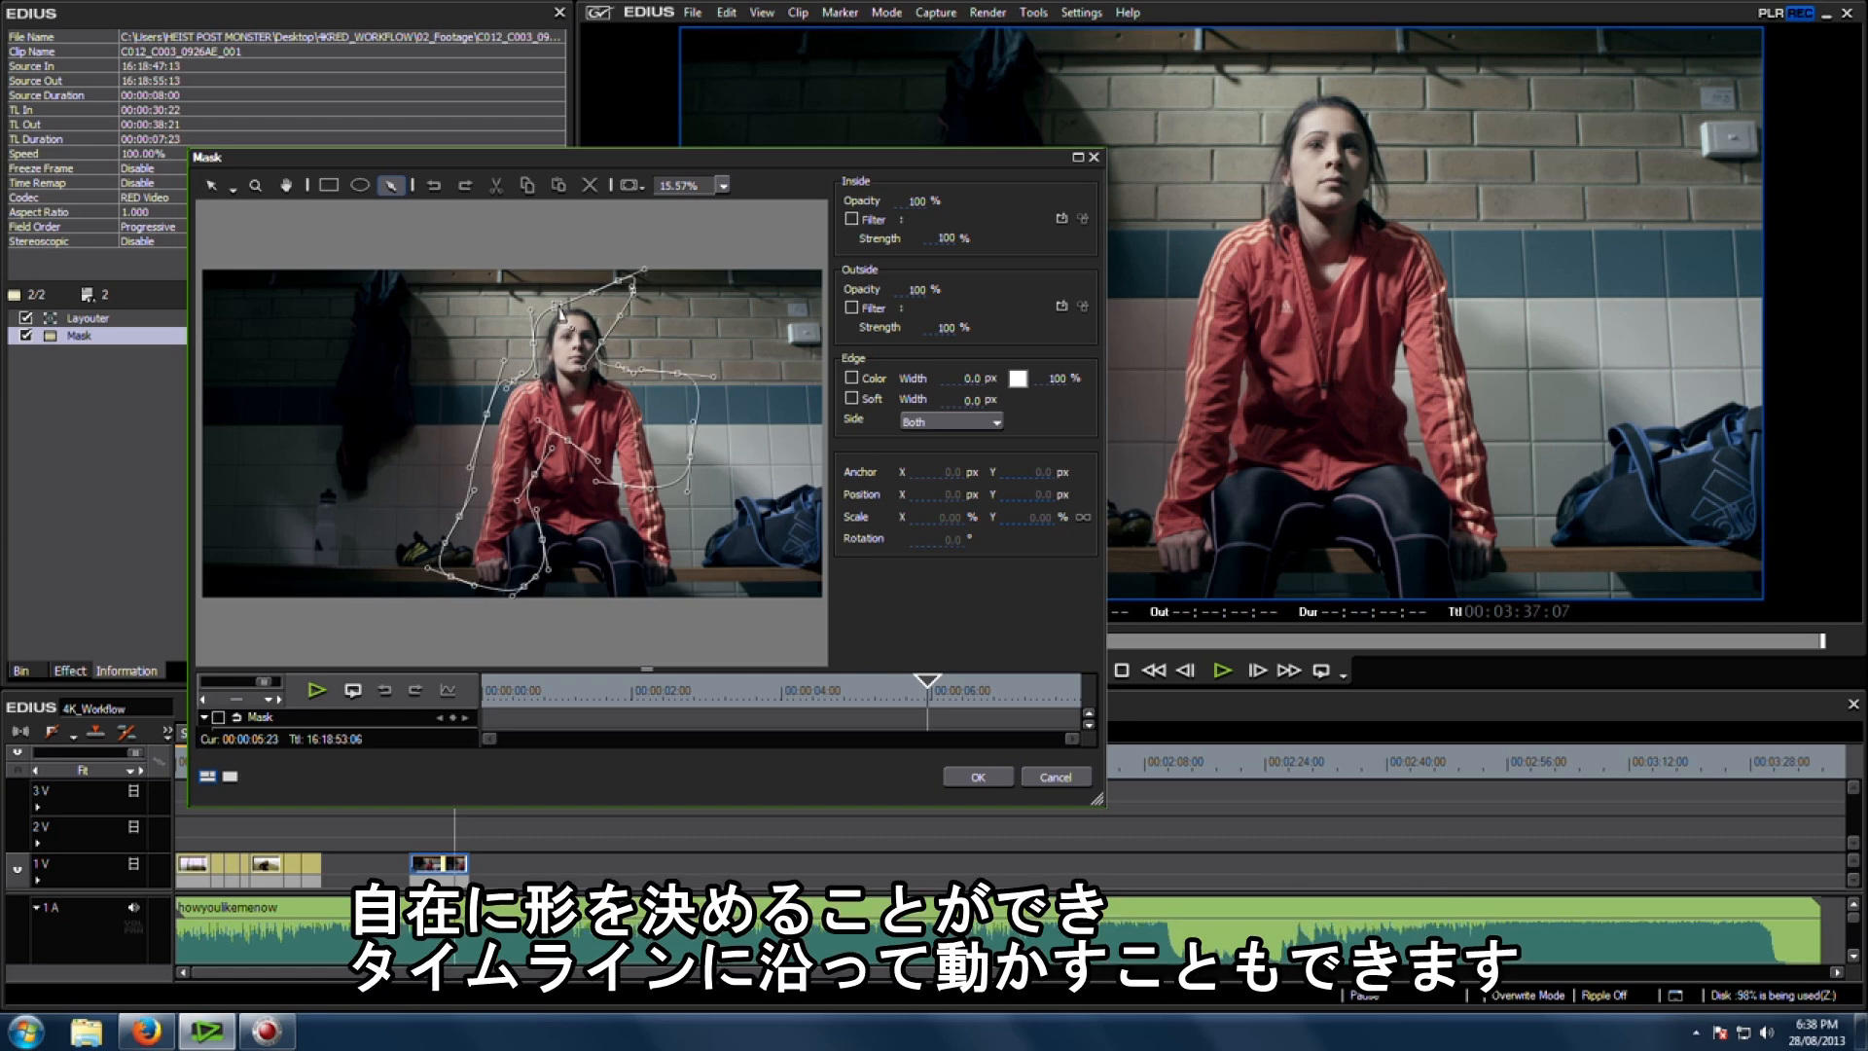
{"action": "left_click", "coordinate": [559, 310]}
{"action": "left_click_drag", "start_coordinate": [594, 693], "coordinate": [637, 698]}
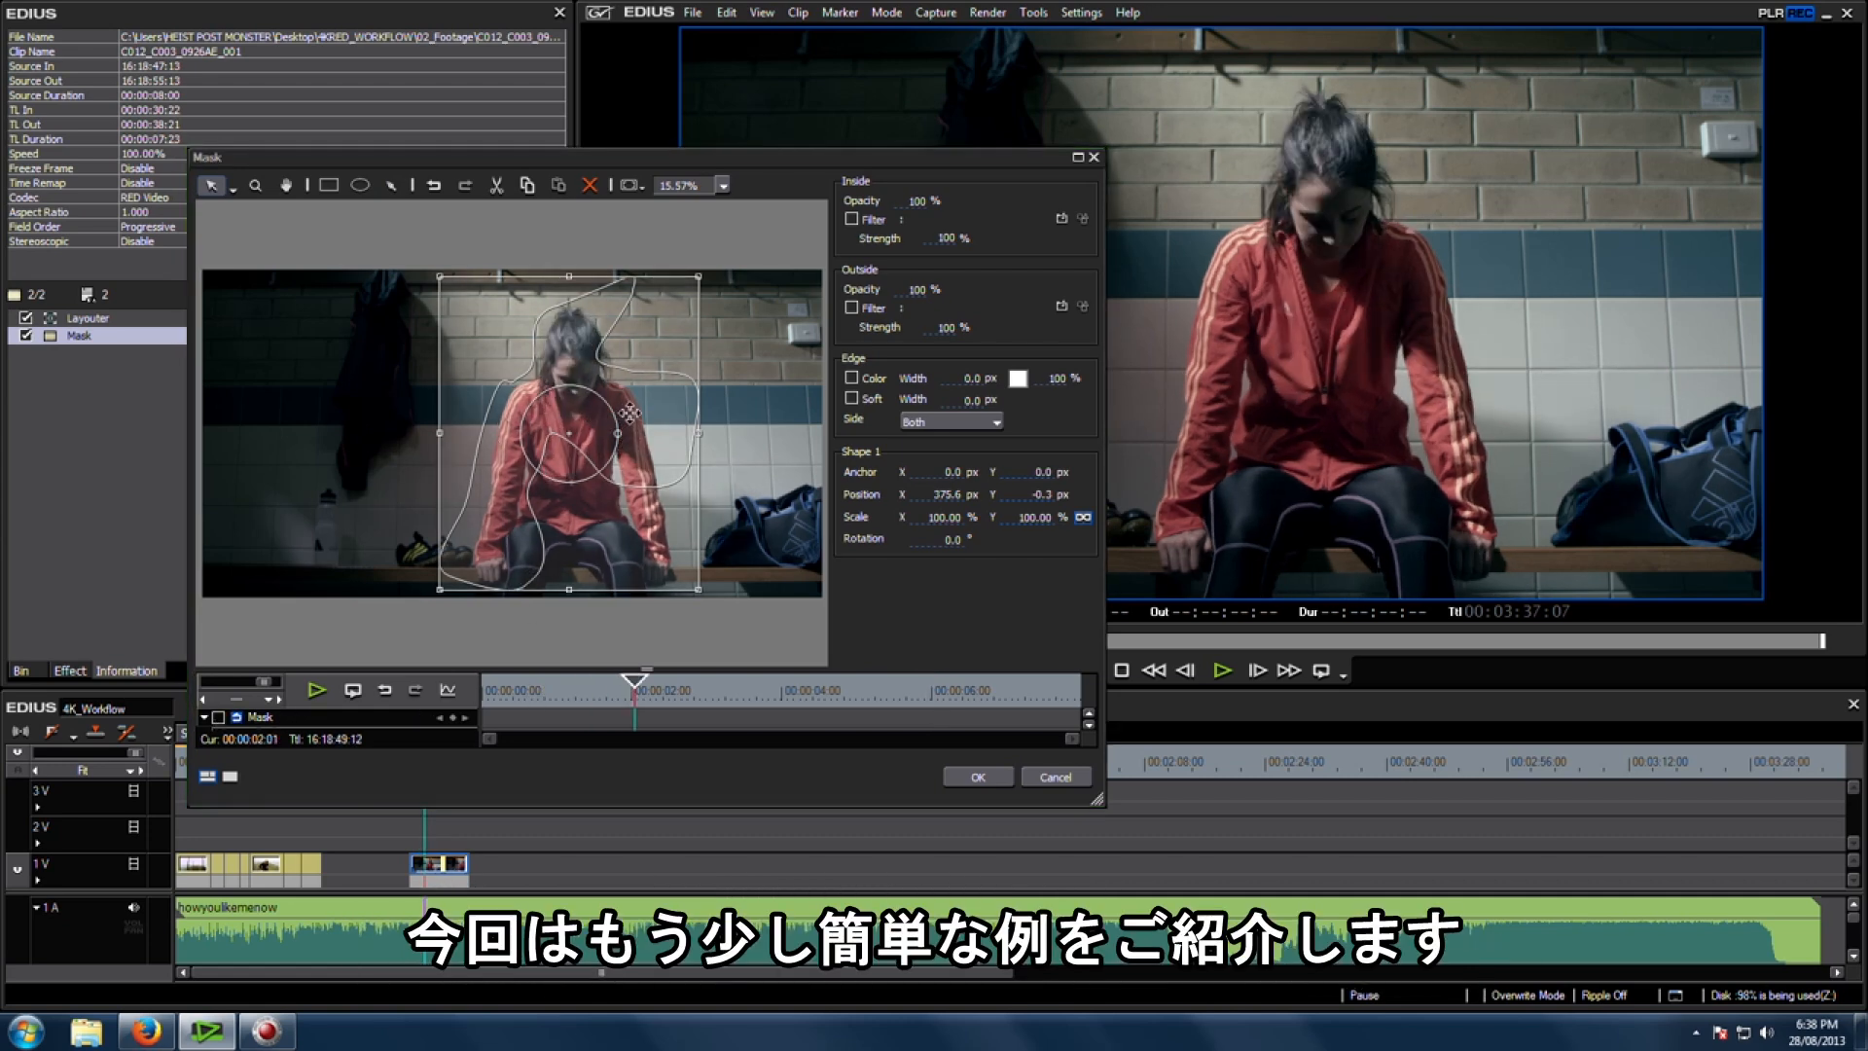
{"action": "key", "text": "Delete"}
Step: Set the mask viewer zoom to 10% and draw a triangular pen mask over the frame's left side down to the shoes
{"action": "left_click_drag", "start_coordinate": [661, 691], "coordinate": [895, 687]}
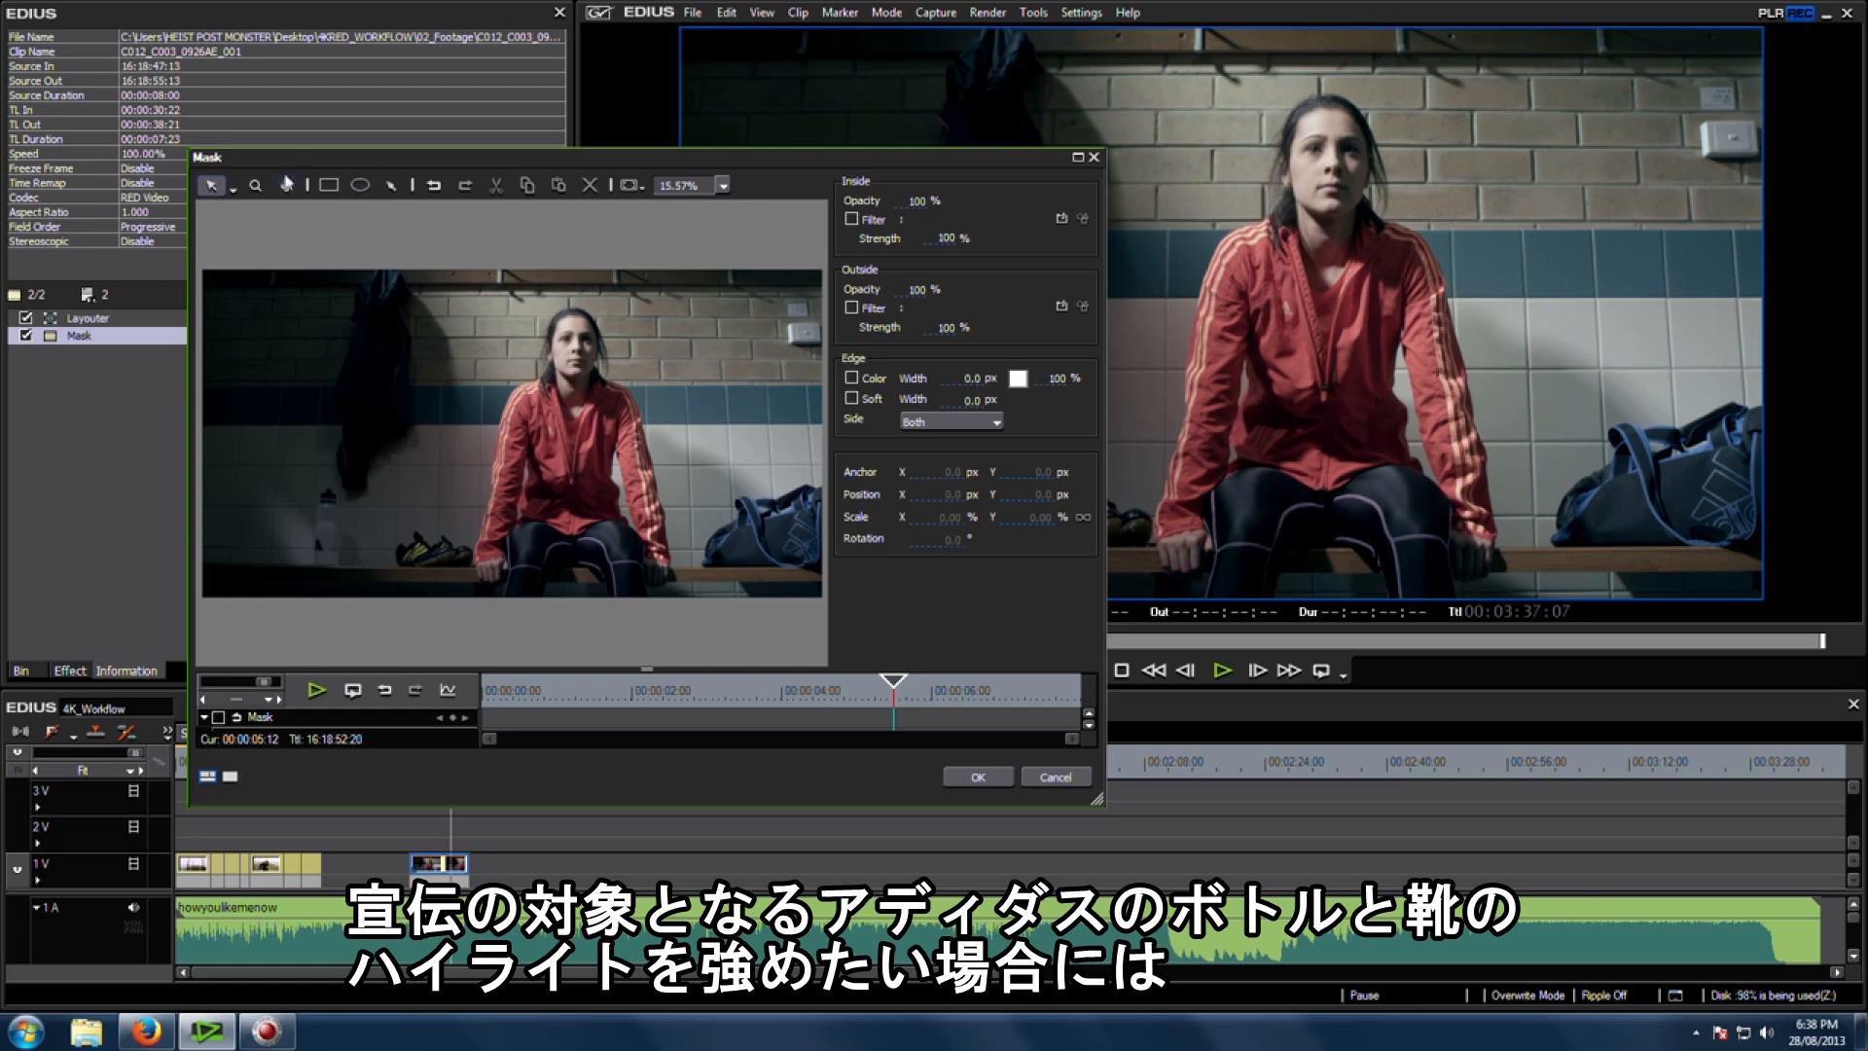
{"action": "left_click", "coordinate": [390, 186]}
{"action": "left_click", "coordinate": [677, 184]}
{"action": "type", "text": "10"}
{"action": "key", "text": "Tab"}
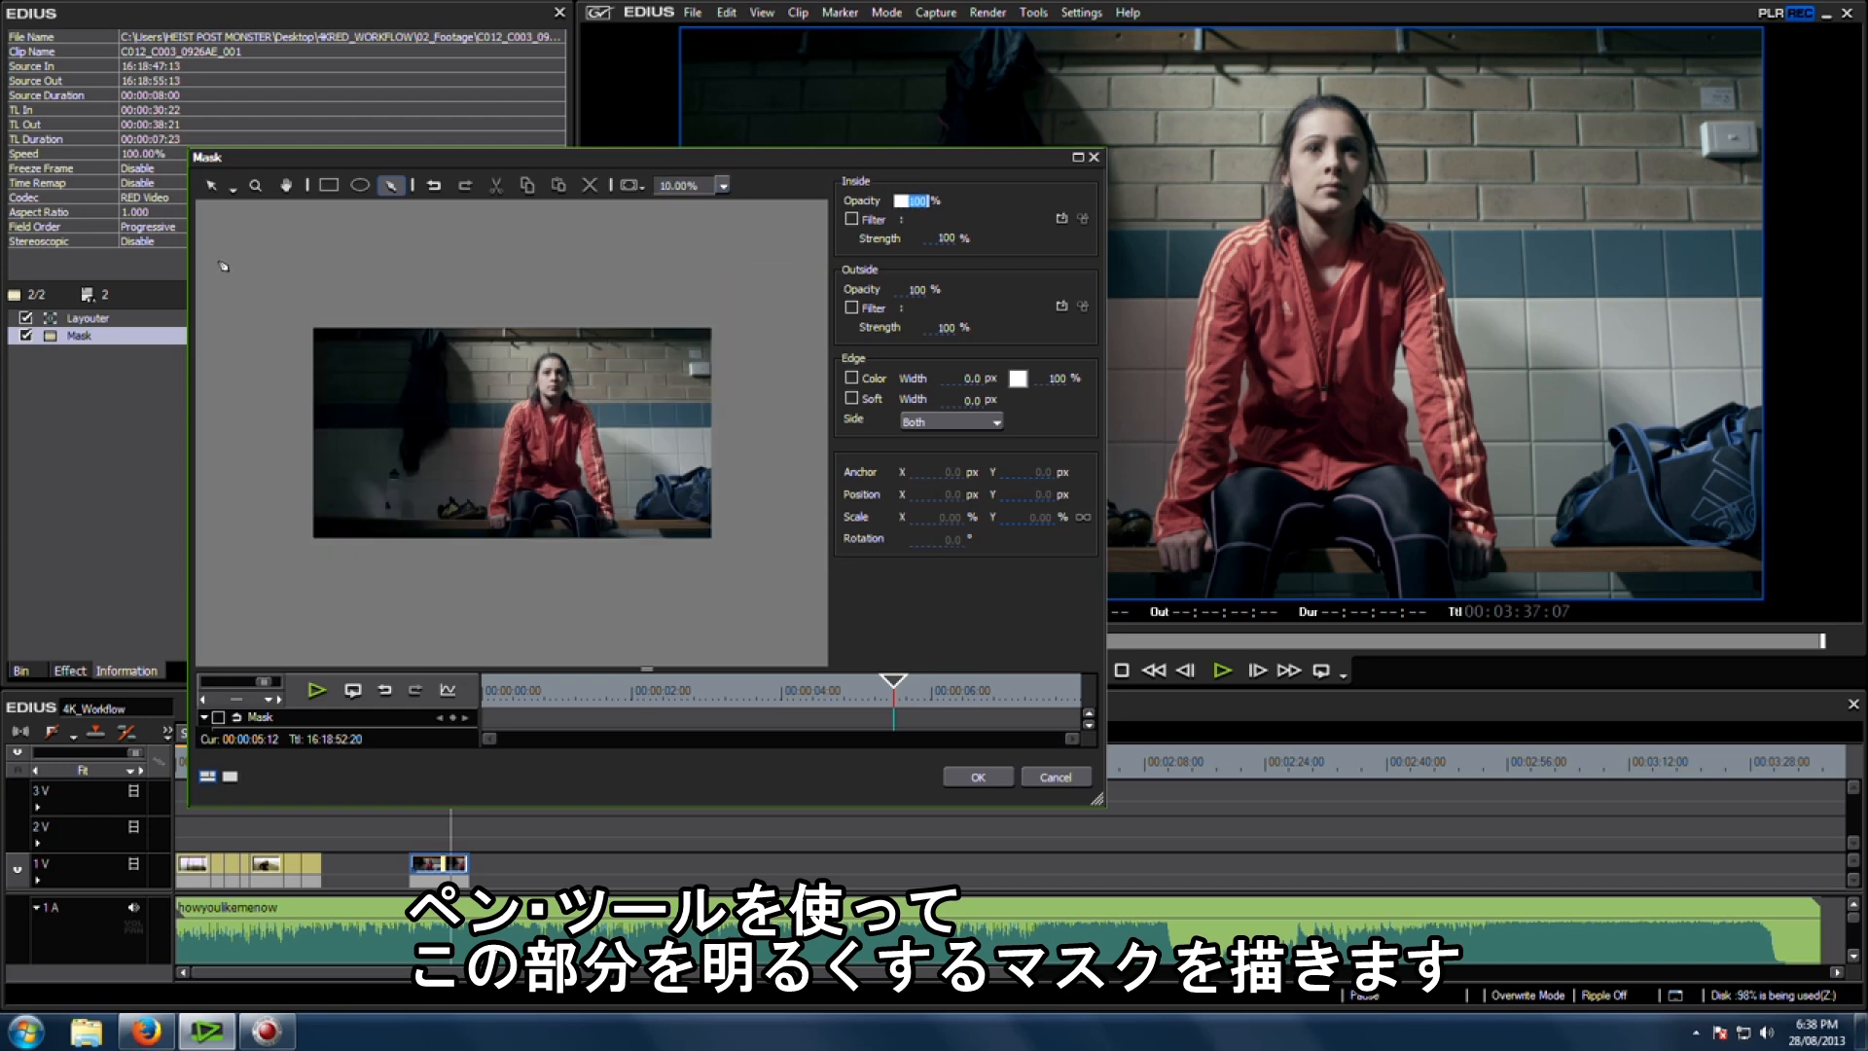
{"action": "left_click", "coordinate": [208, 207]}
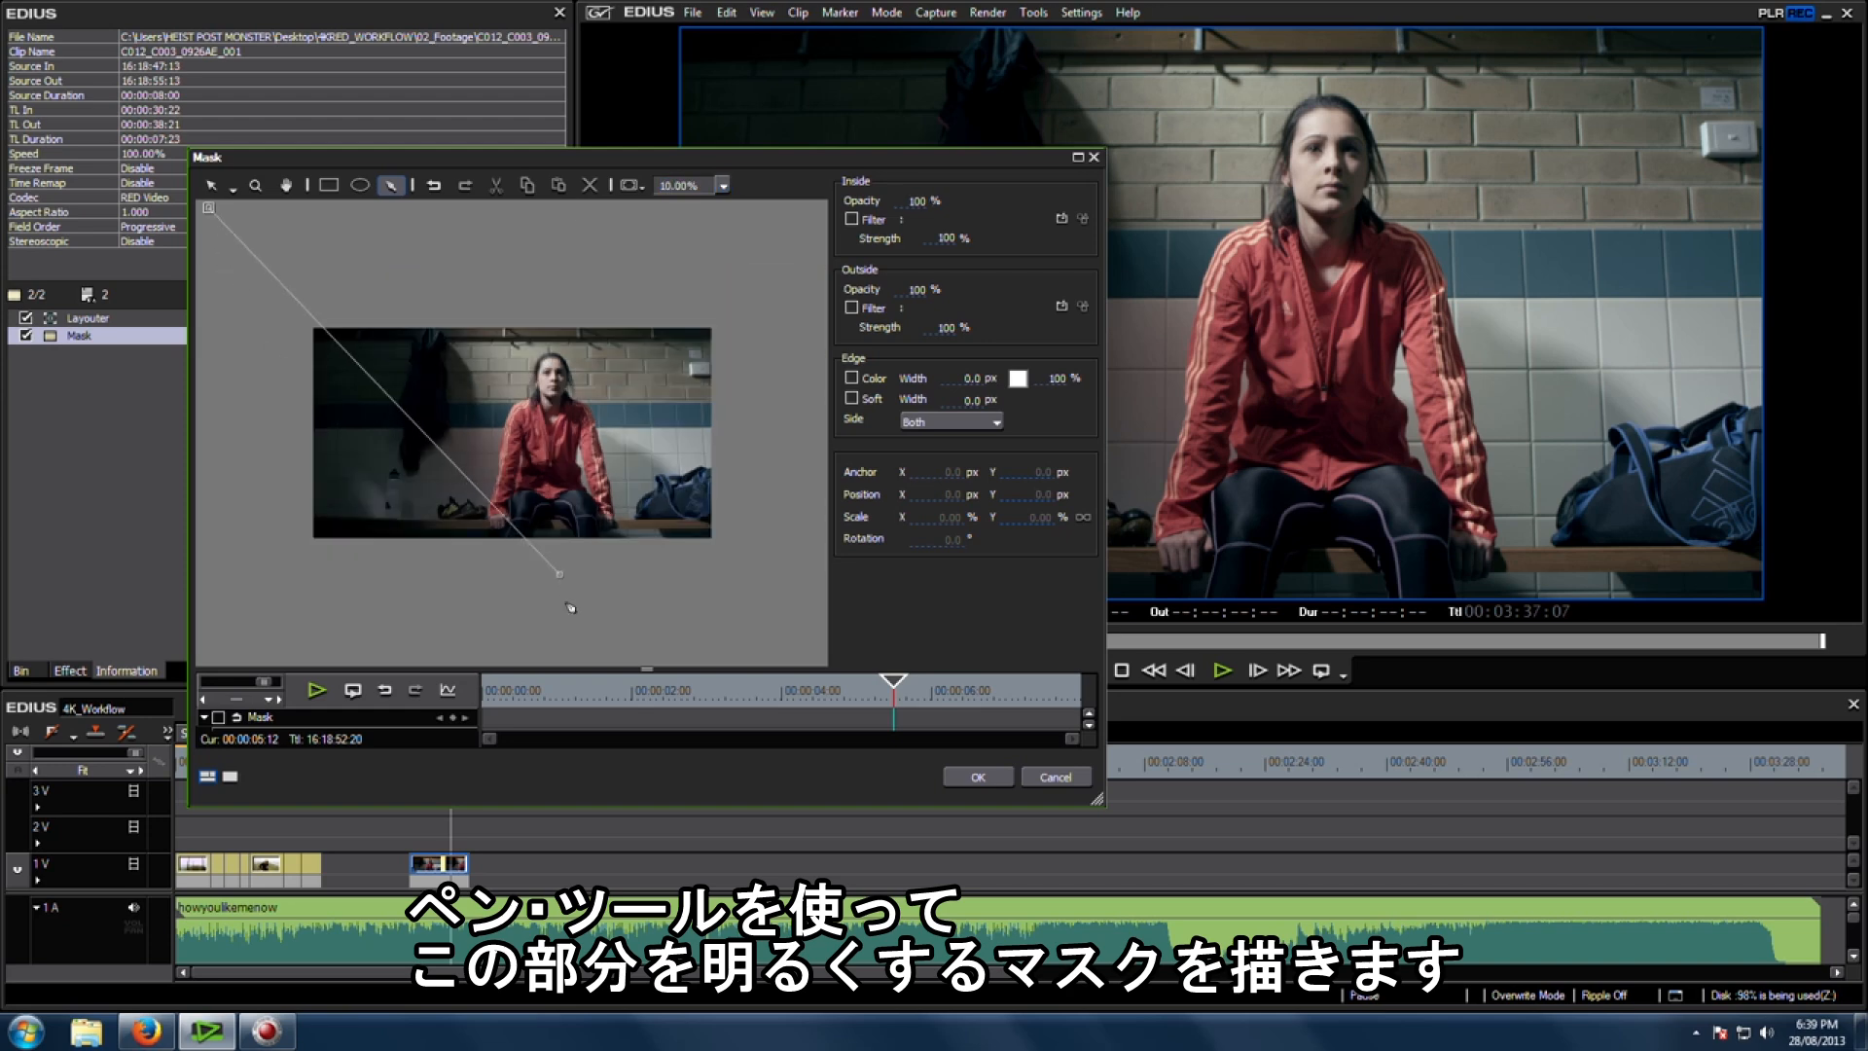
{"action": "left_click_drag", "start_coordinate": [555, 614], "coordinate": [538, 649]}
{"action": "left_click", "coordinate": [444, 656]}
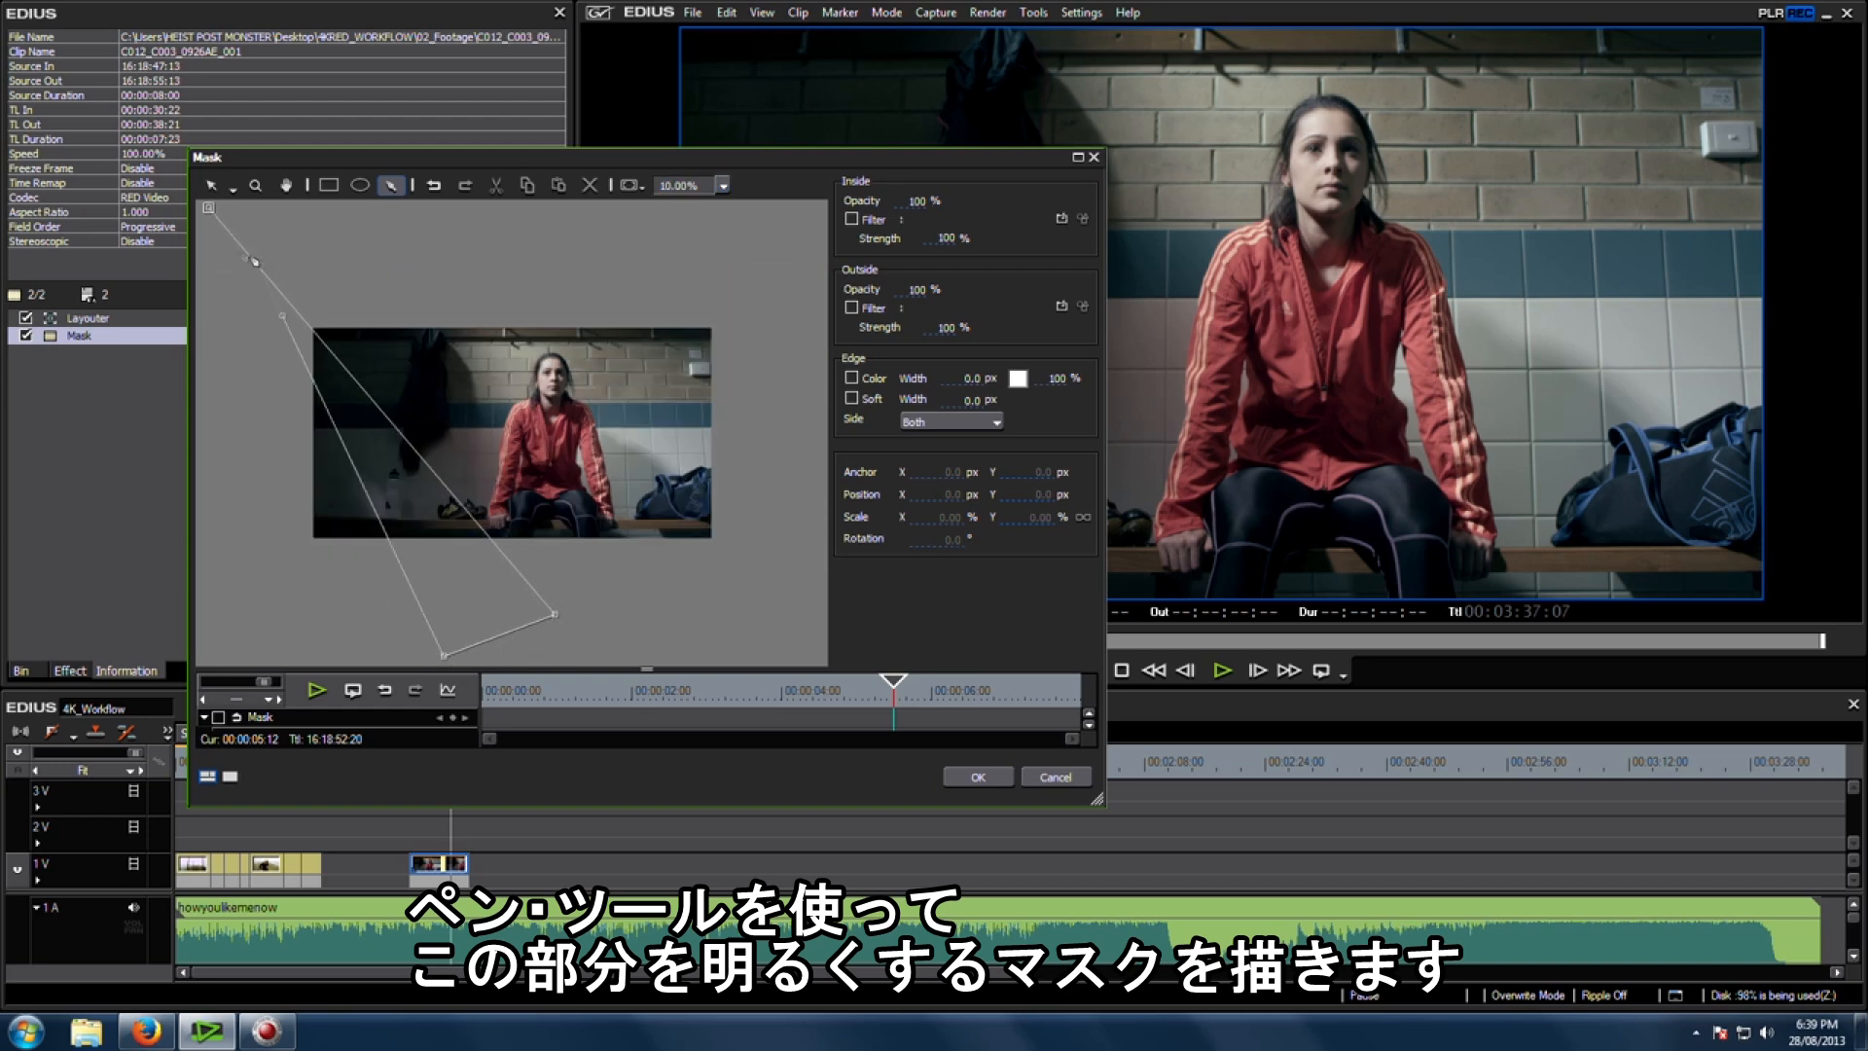
{"action": "left_click", "coordinate": [209, 208]}
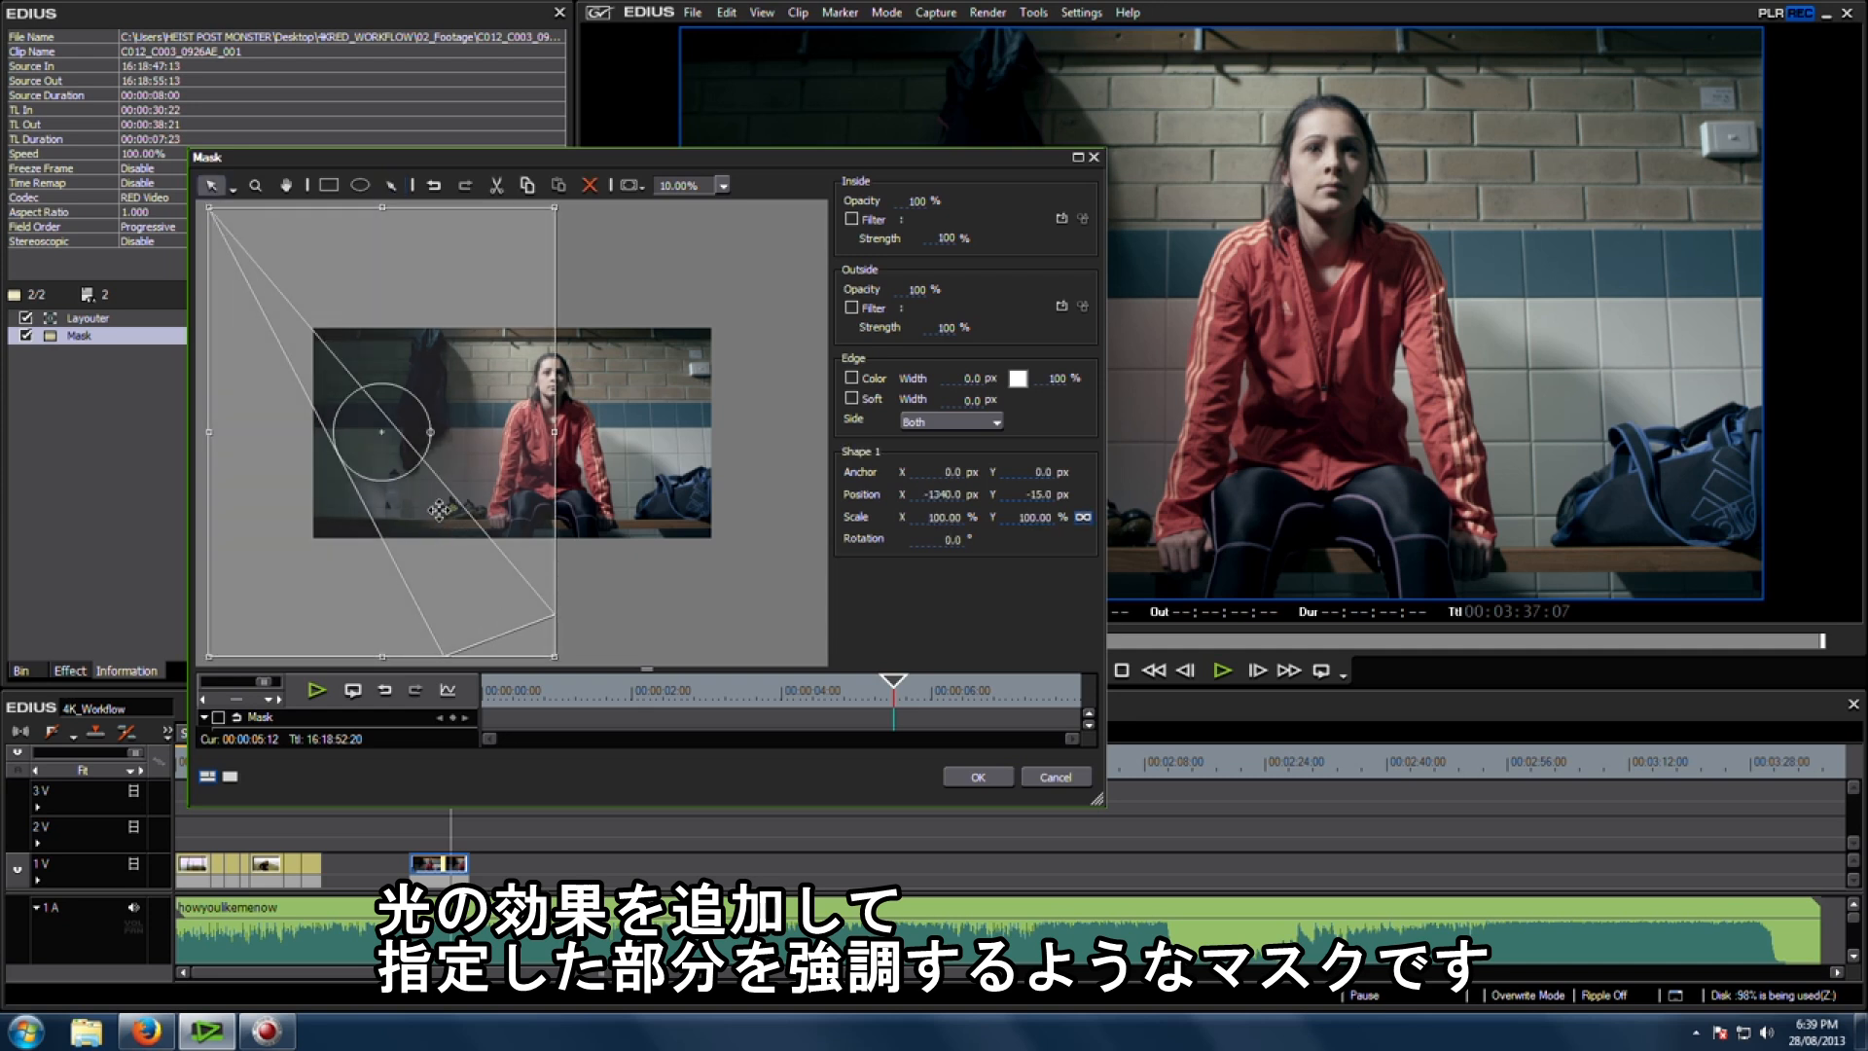
Step: Give the mask a soft edge 500 px wide
{"action": "left_click", "coordinate": [958, 400]}
{"action": "type", "text": "500"}
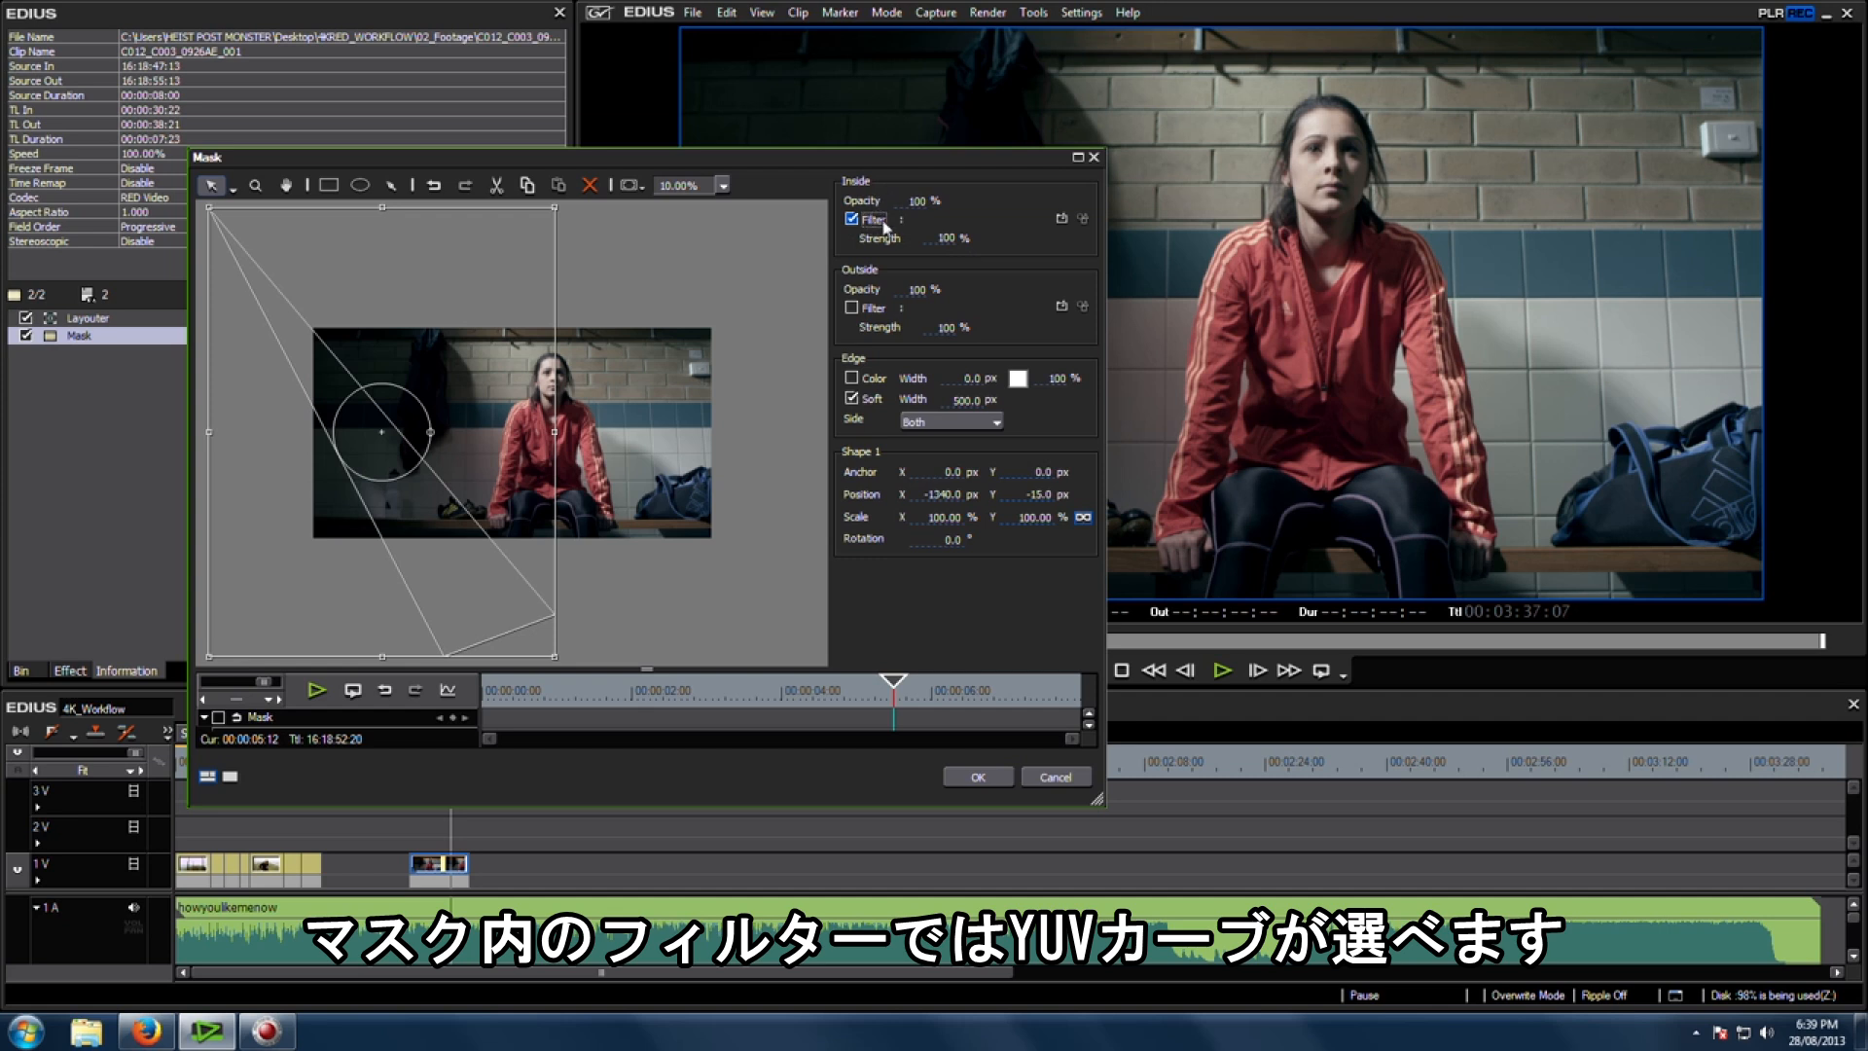
Step: Set the mask's inside filter to YUV Curve from the Color Correction filters
{"action": "left_click", "coordinate": [1065, 220]}
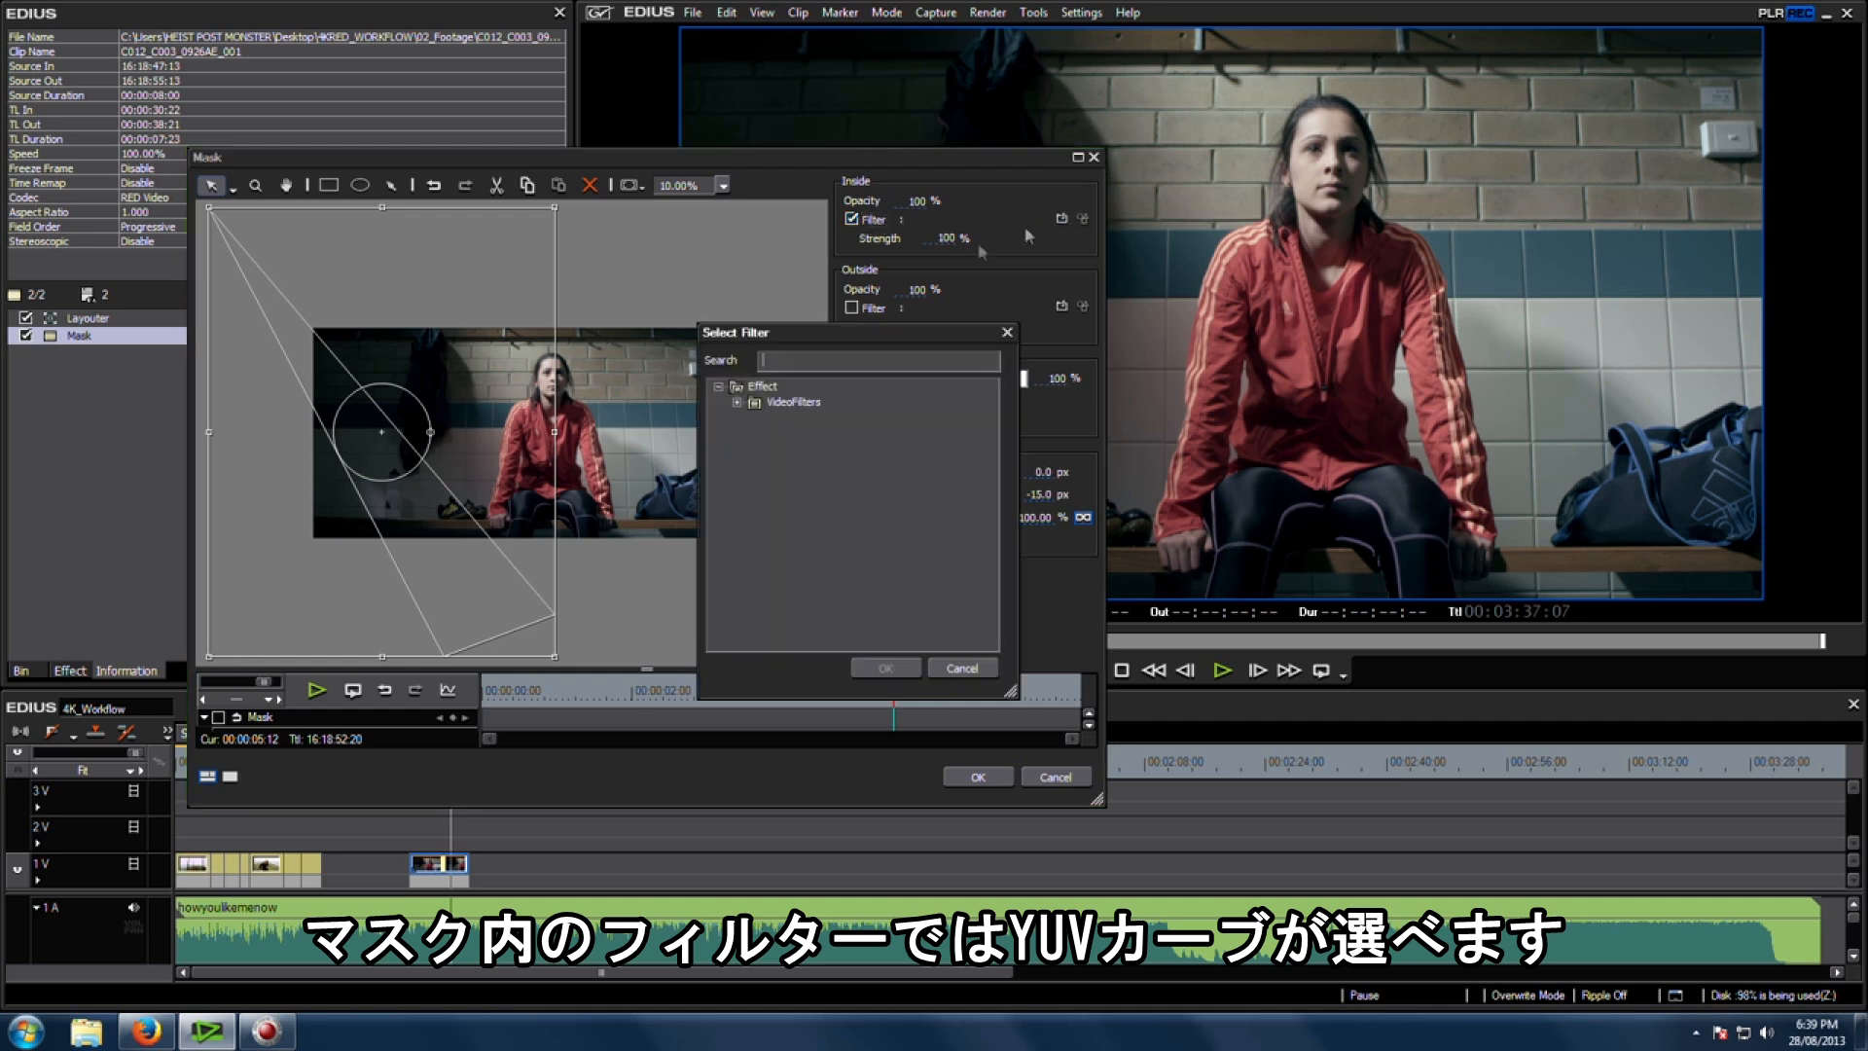
{"action": "left_click", "coordinate": [738, 402]}
{"action": "left_click", "coordinate": [755, 403]}
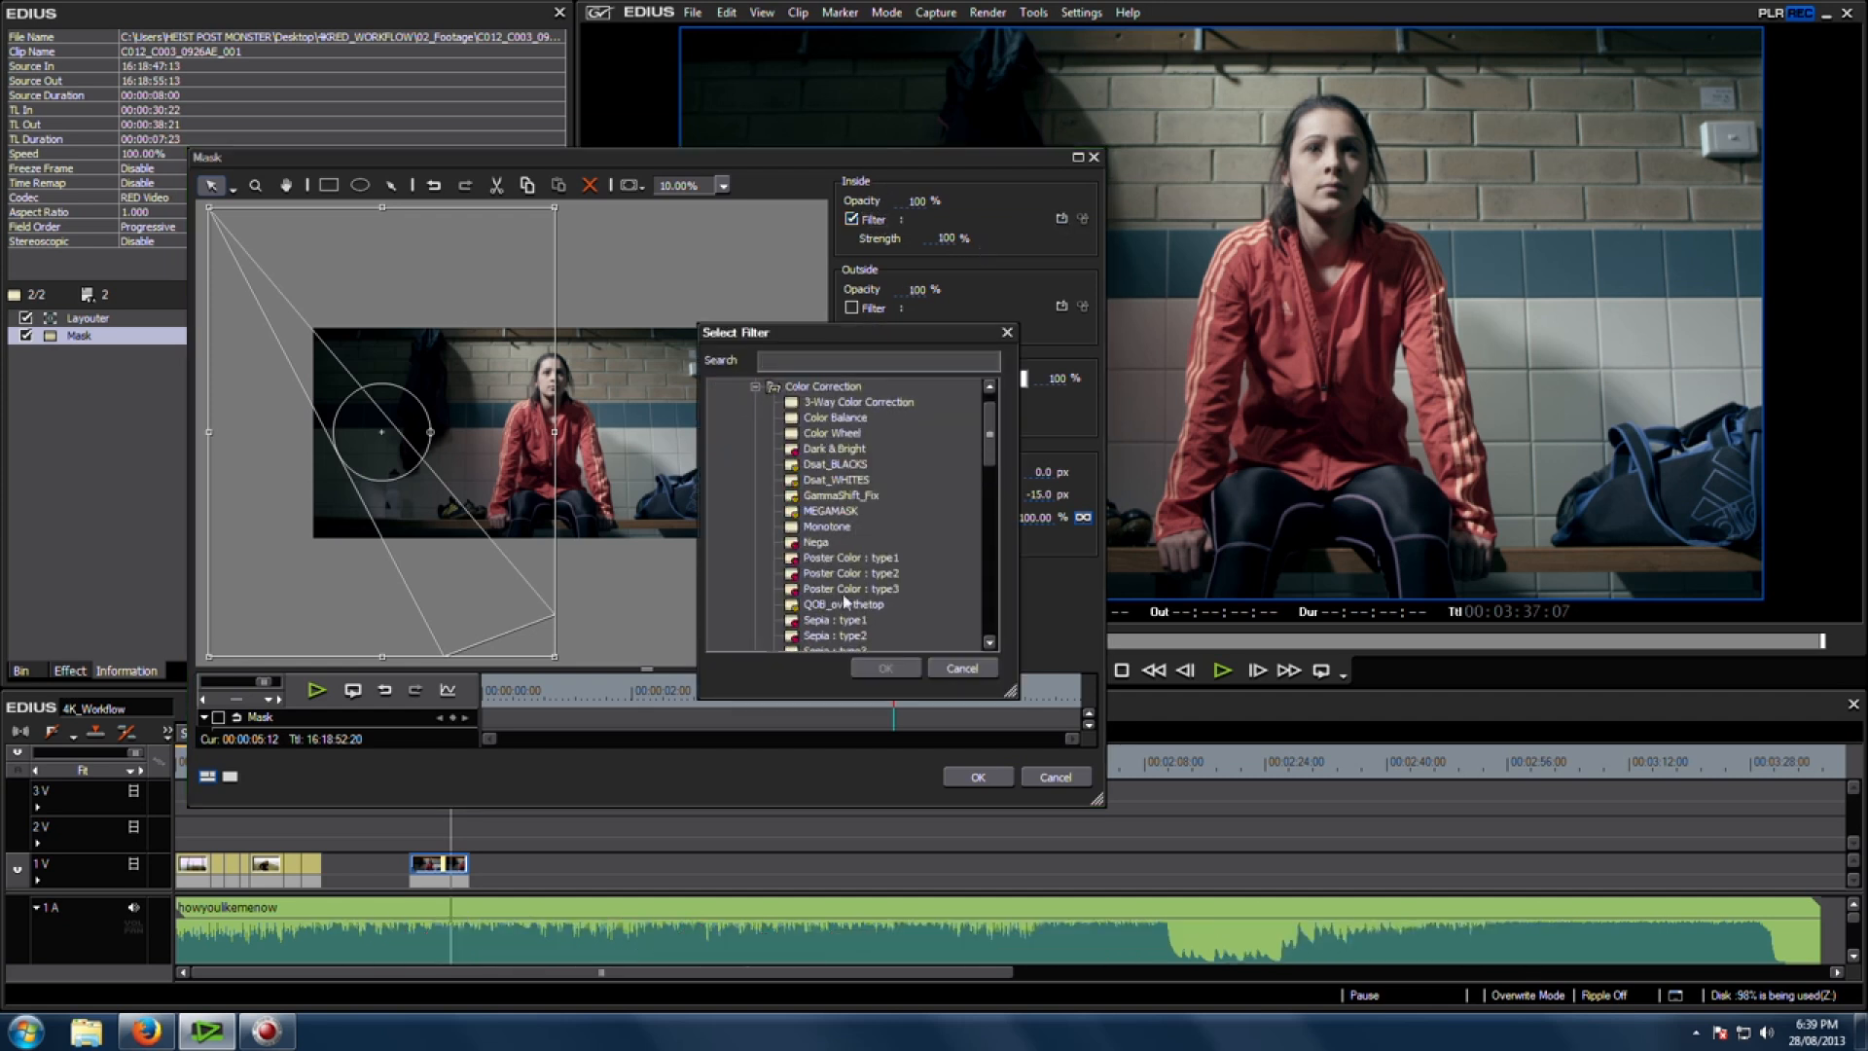
{"action": "scroll", "coordinate": [844, 601], "scroll_direction": "down", "scroll_amount": 3}
{"action": "left_click", "coordinate": [835, 506]}
{"action": "left_click", "coordinate": [884, 668]}
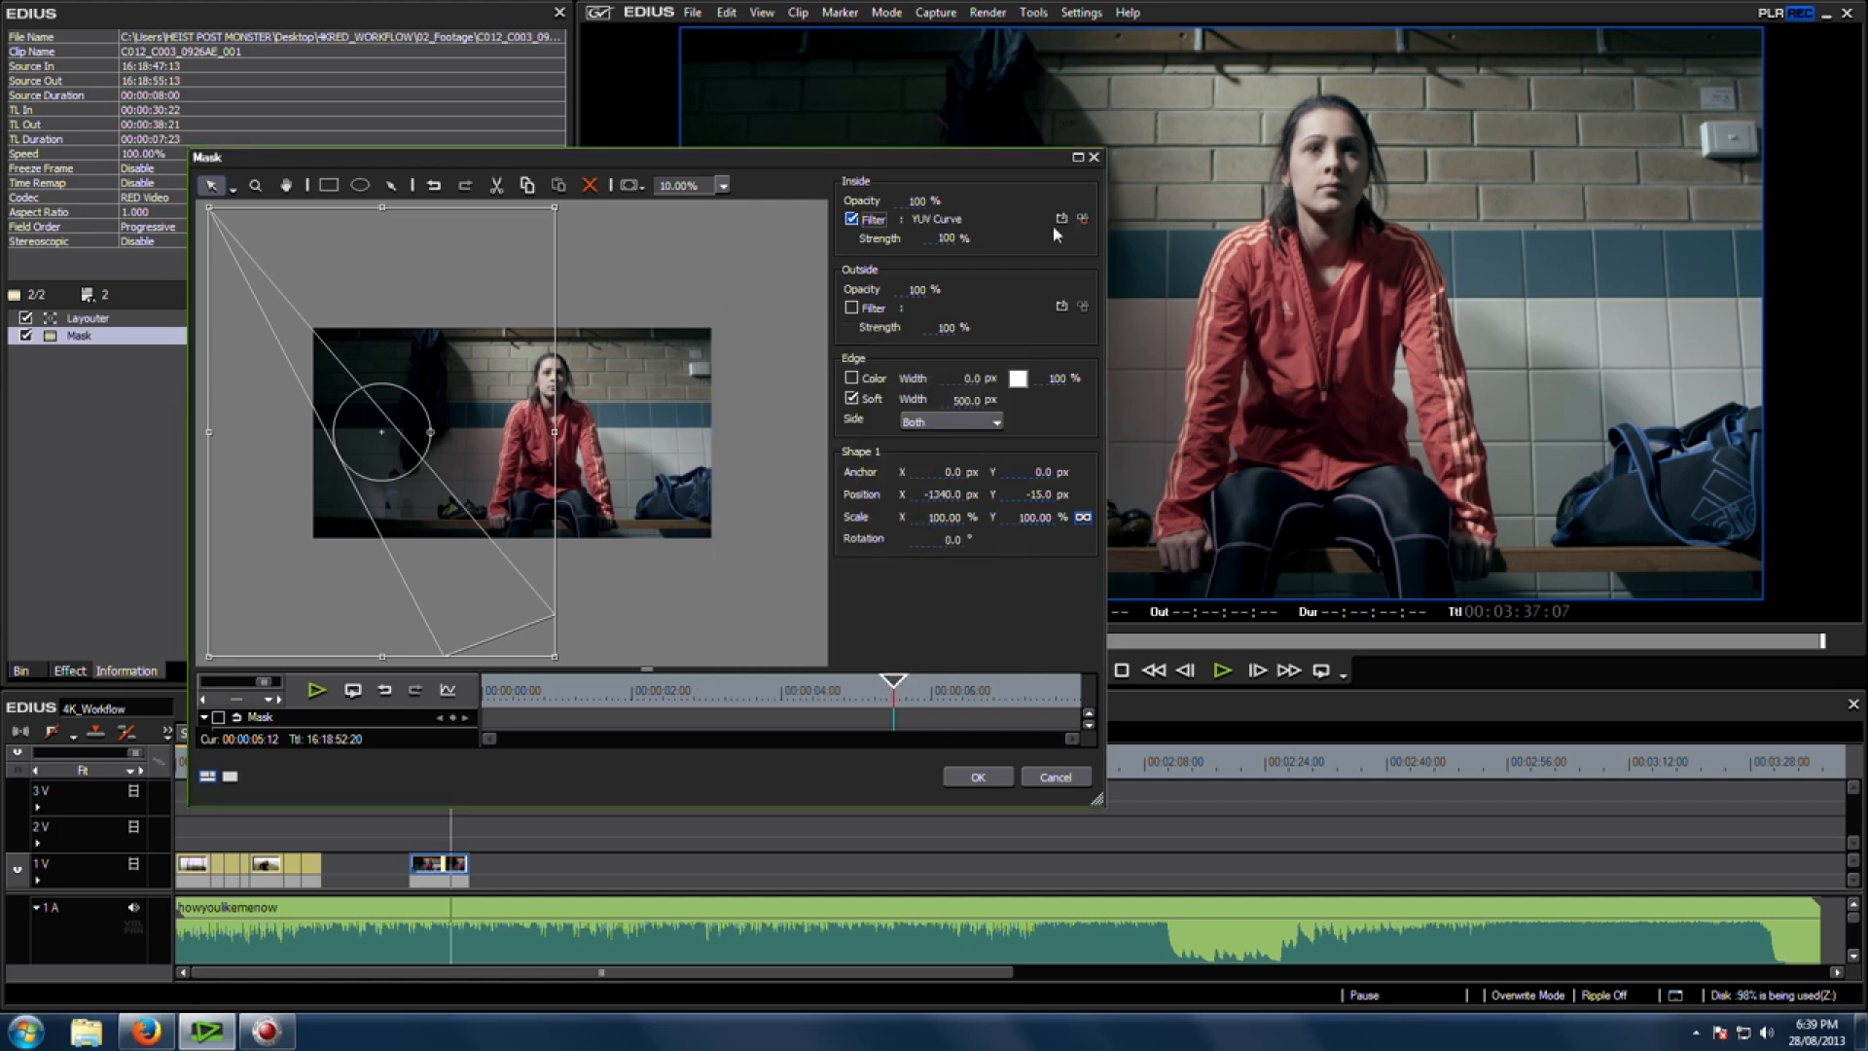
Step: Open the YUV Curve filter's settings for the inside of the mask
{"action": "left_click_drag", "start_coordinate": [1011, 157], "coordinate": [961, 610]}
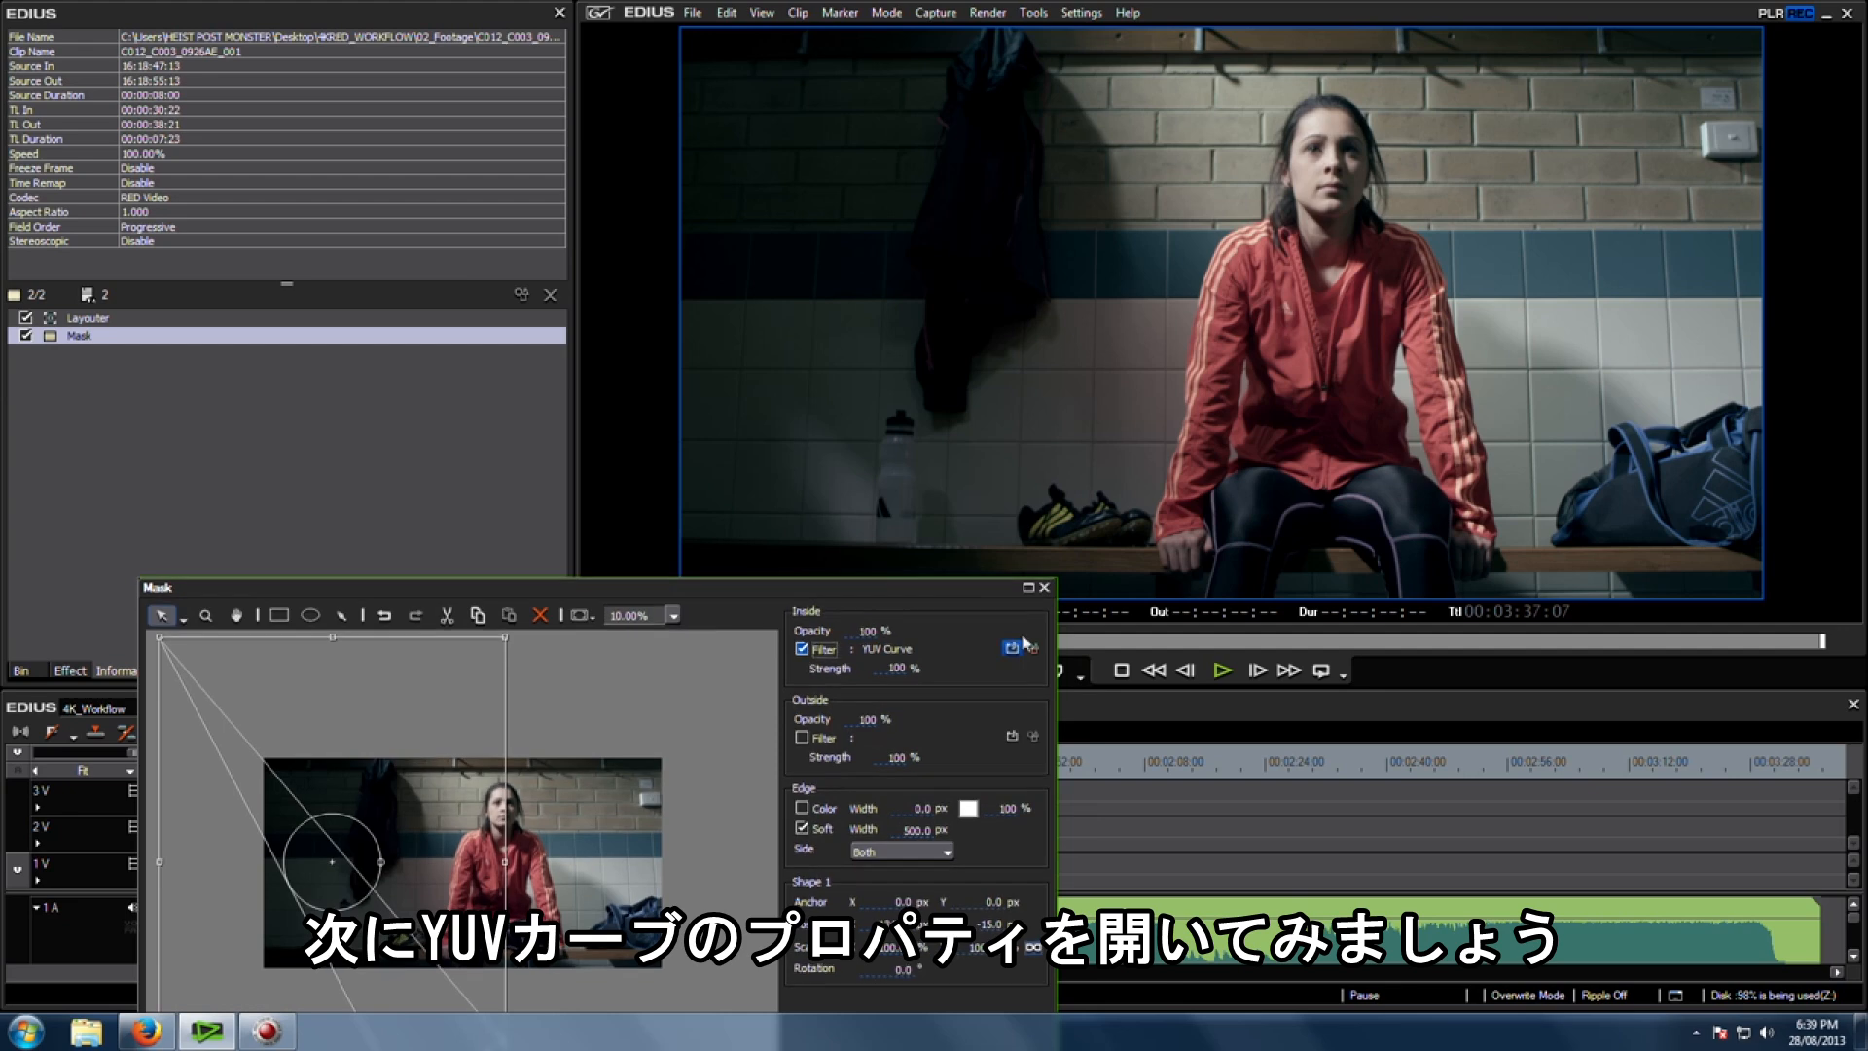
{"action": "left_click", "coordinate": [1032, 647]}
{"action": "left_click_drag", "start_coordinate": [908, 245], "coordinate": [495, 300]}
Step: Bend the Y curve upward to brighten the masked area and pull the low end down for deeper blacks
{"action": "mouse_move", "coordinate": [115, 501]}
{"action": "left_mouse_down"}
{"action": "mouse_move", "coordinate": [83, 447]}
{"action": "mouse_move", "coordinate": [118, 491]}
{"action": "mouse_move", "coordinate": [105, 476]}
{"action": "left_mouse_up"}
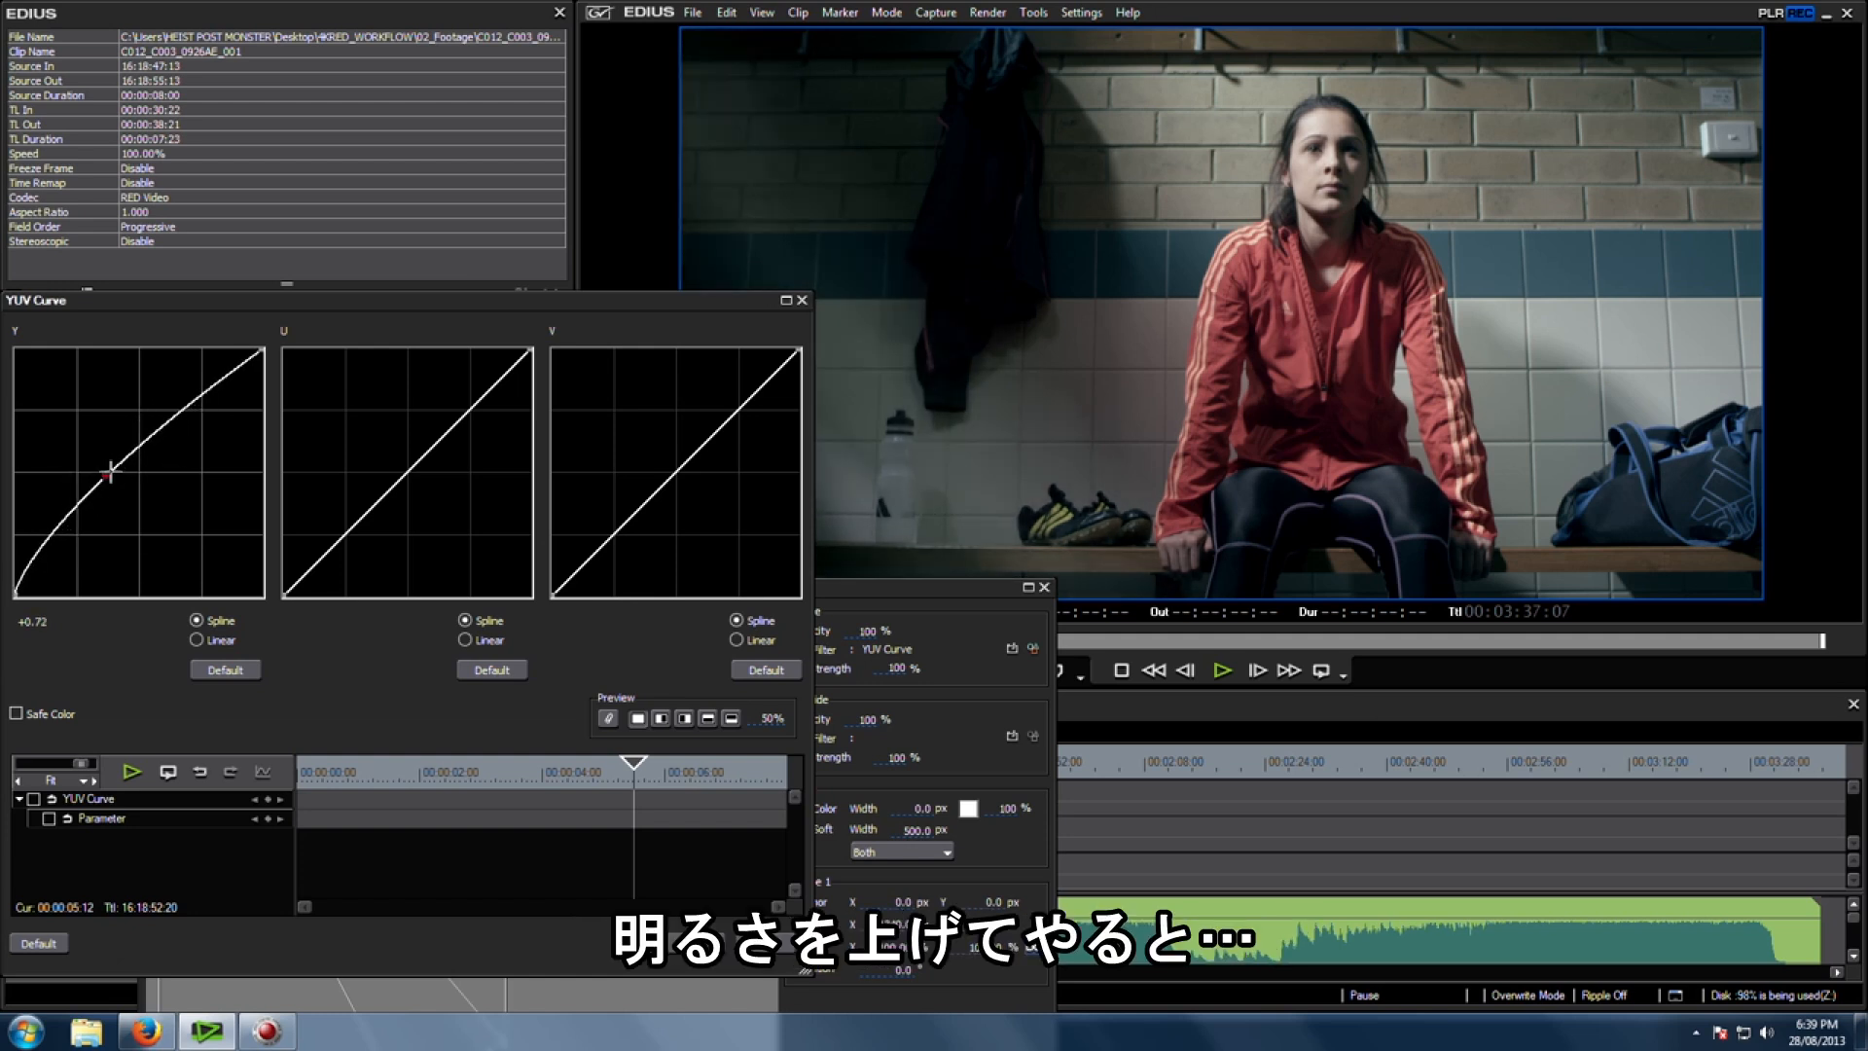
{"action": "left_click_drag", "start_coordinate": [175, 409], "coordinate": [160, 368]}
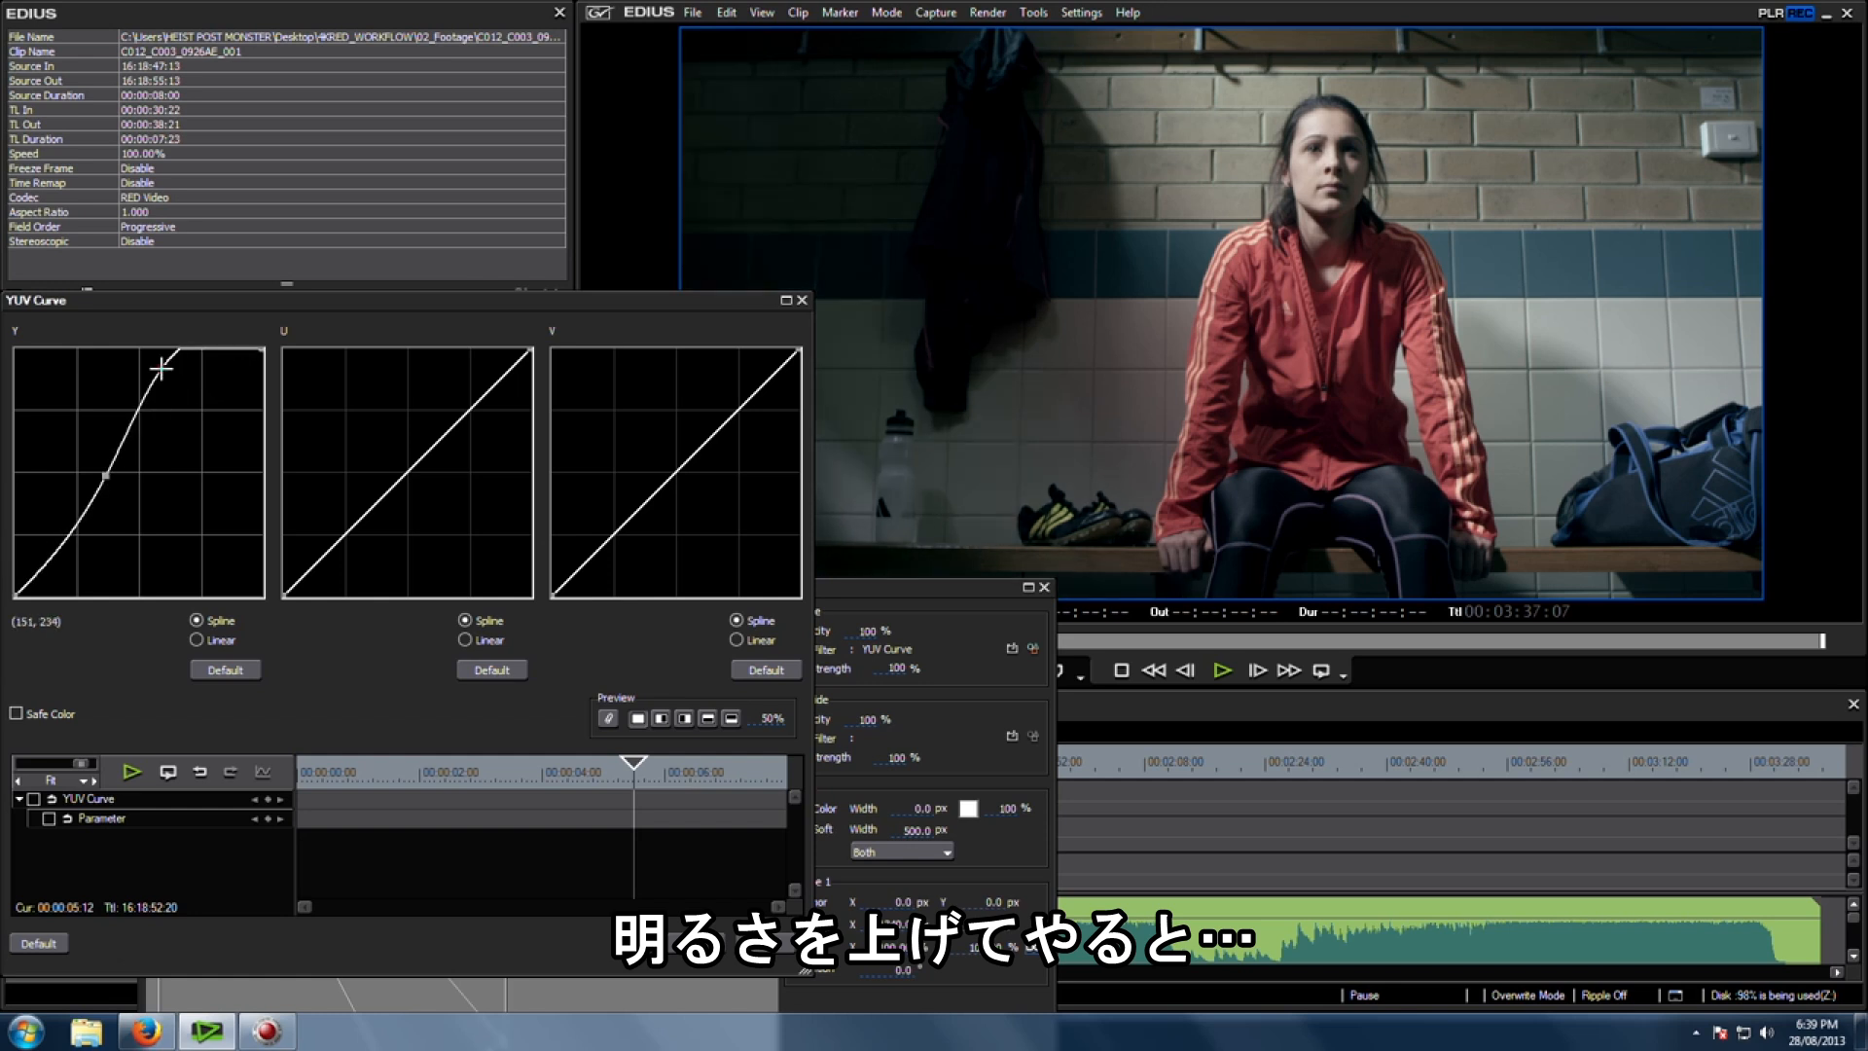
{"action": "left_click_drag", "start_coordinate": [105, 476], "coordinate": [98, 474]}
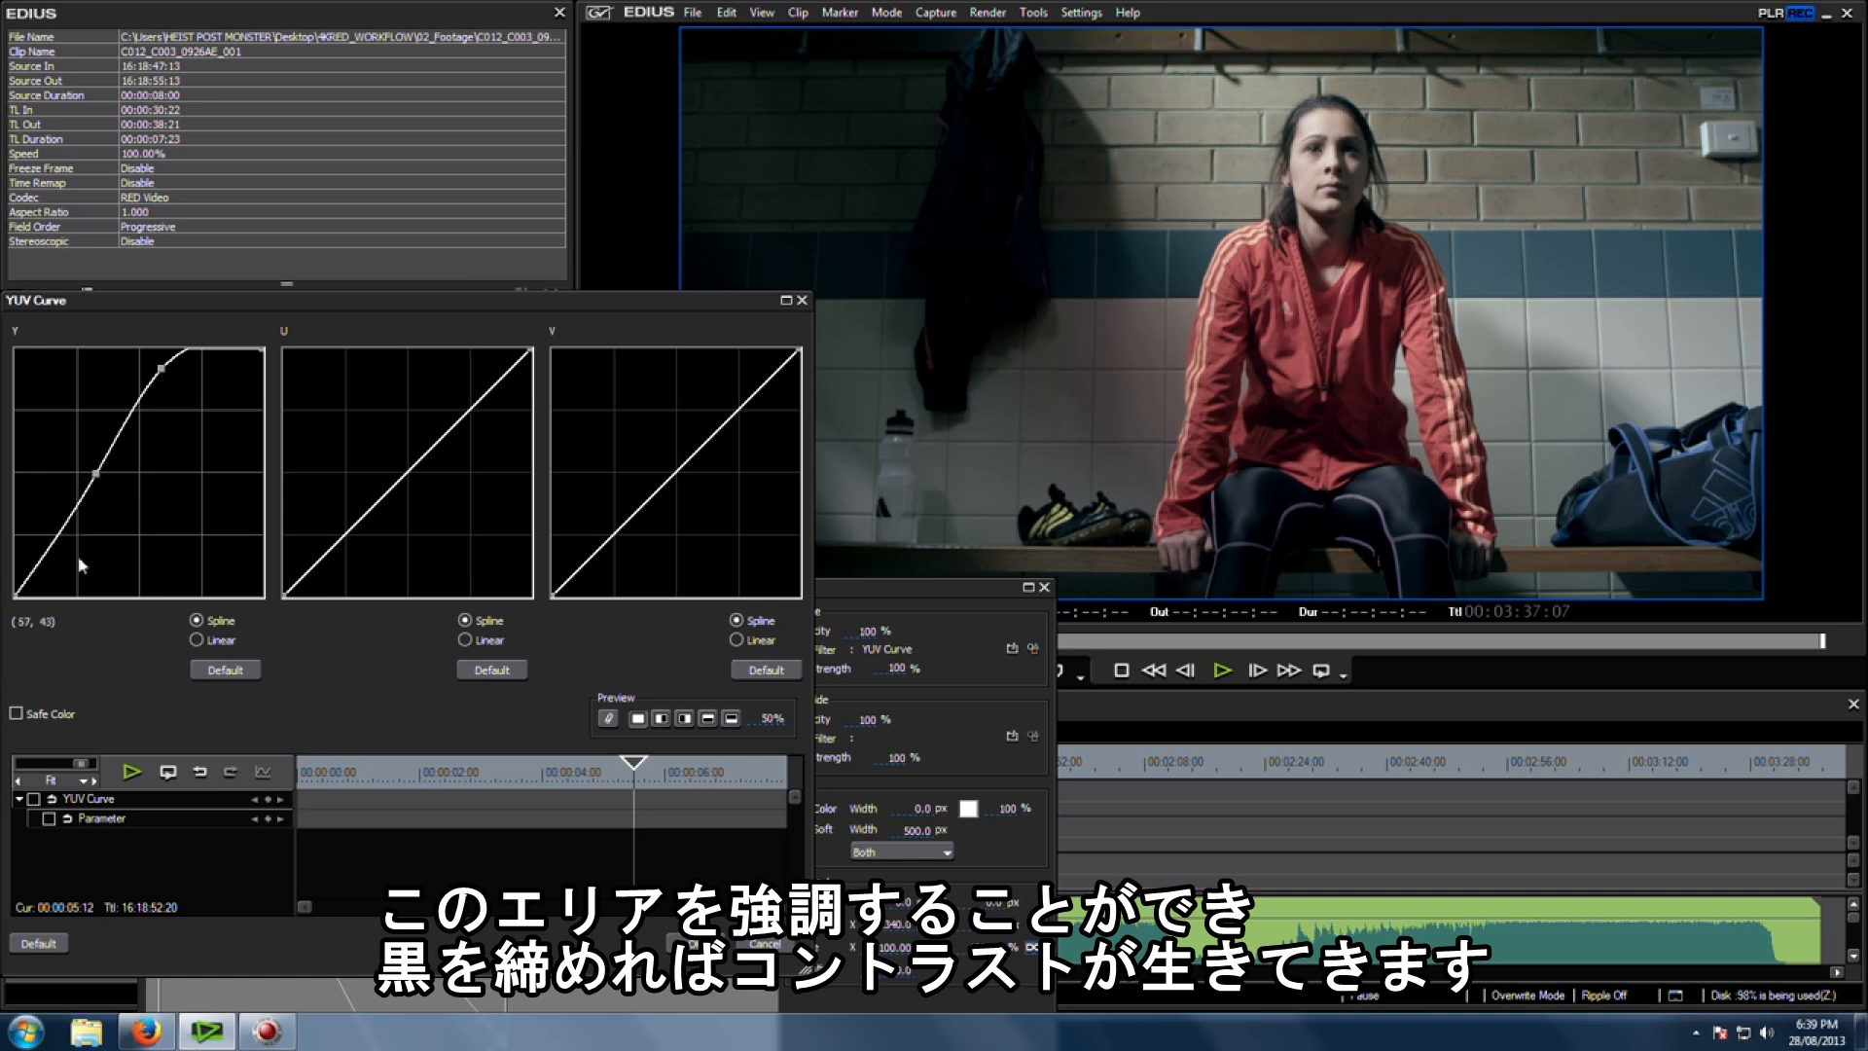
{"action": "left_click_drag", "start_coordinate": [24, 591], "coordinate": [29, 592]}
{"action": "left_click_drag", "start_coordinate": [99, 469], "coordinate": [102, 469]}
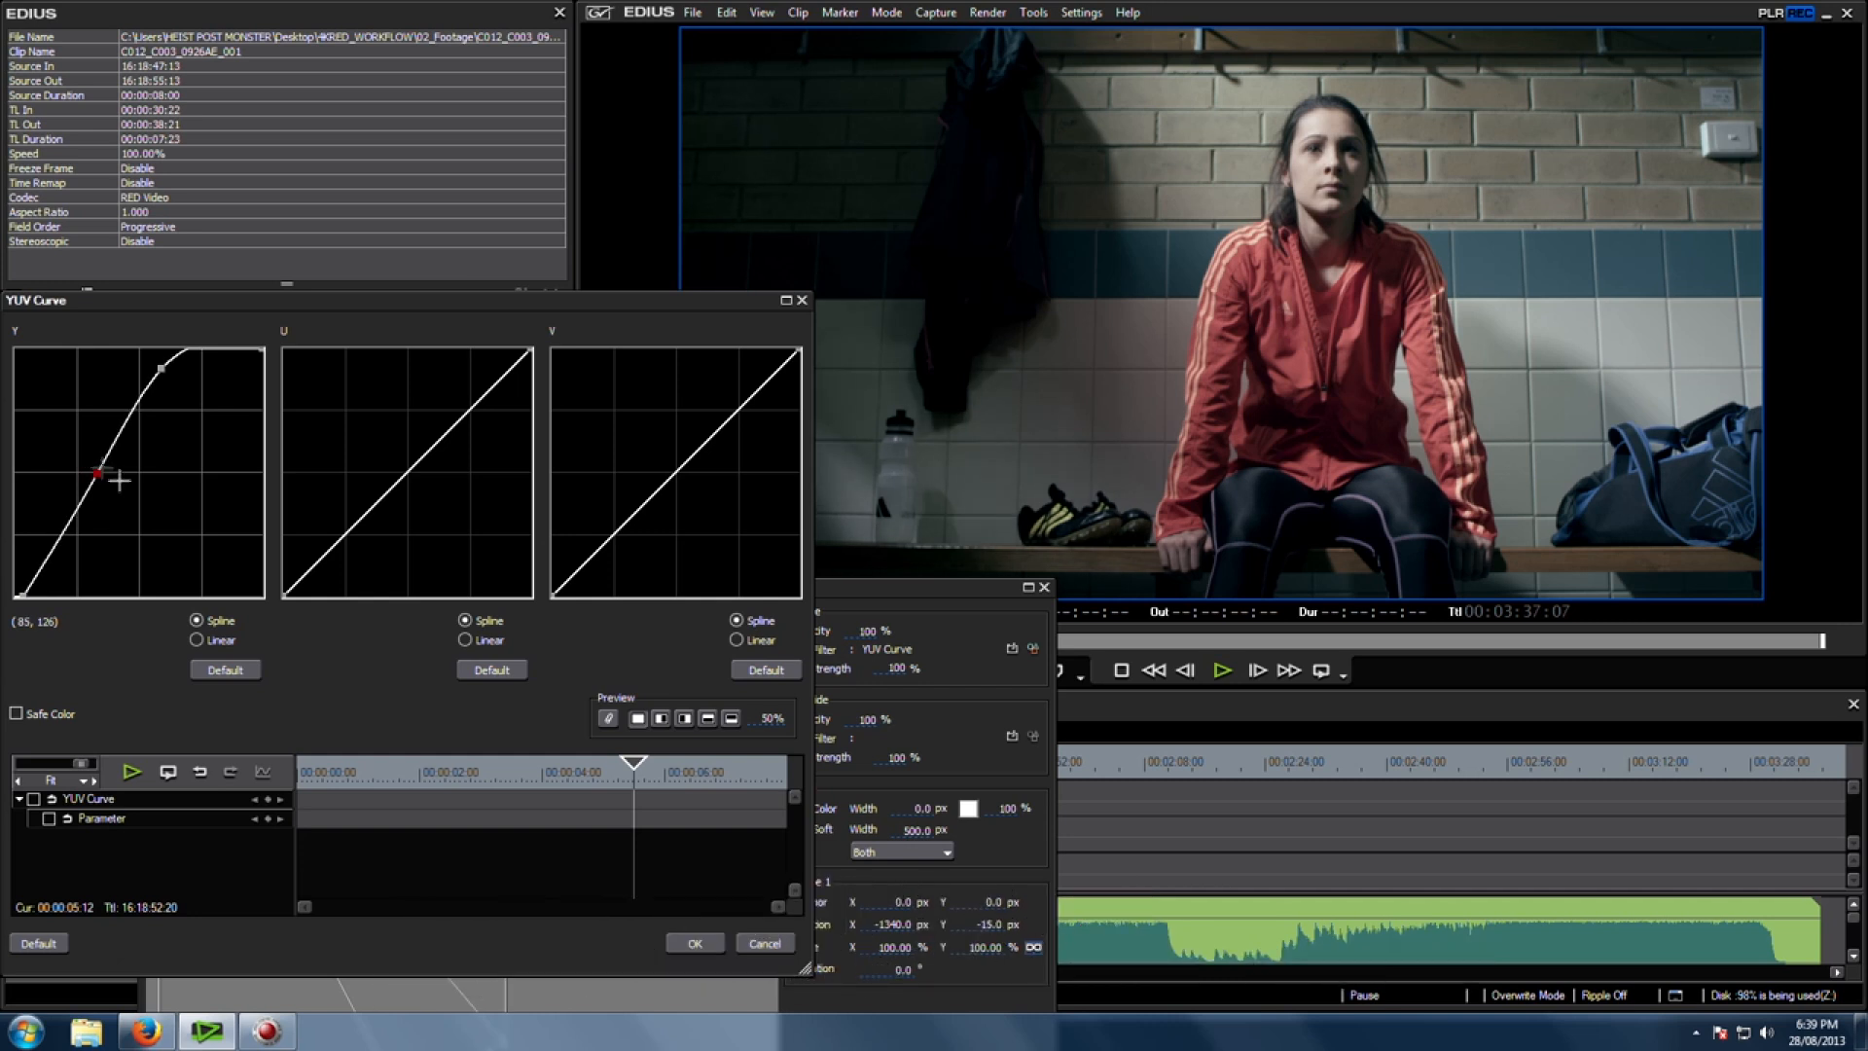
Step: Apply the YUV Curve settings and confirm the mask
{"action": "left_click", "coordinate": [662, 722]}
{"action": "left_click_drag", "start_coordinate": [775, 721], "coordinate": [759, 681]}
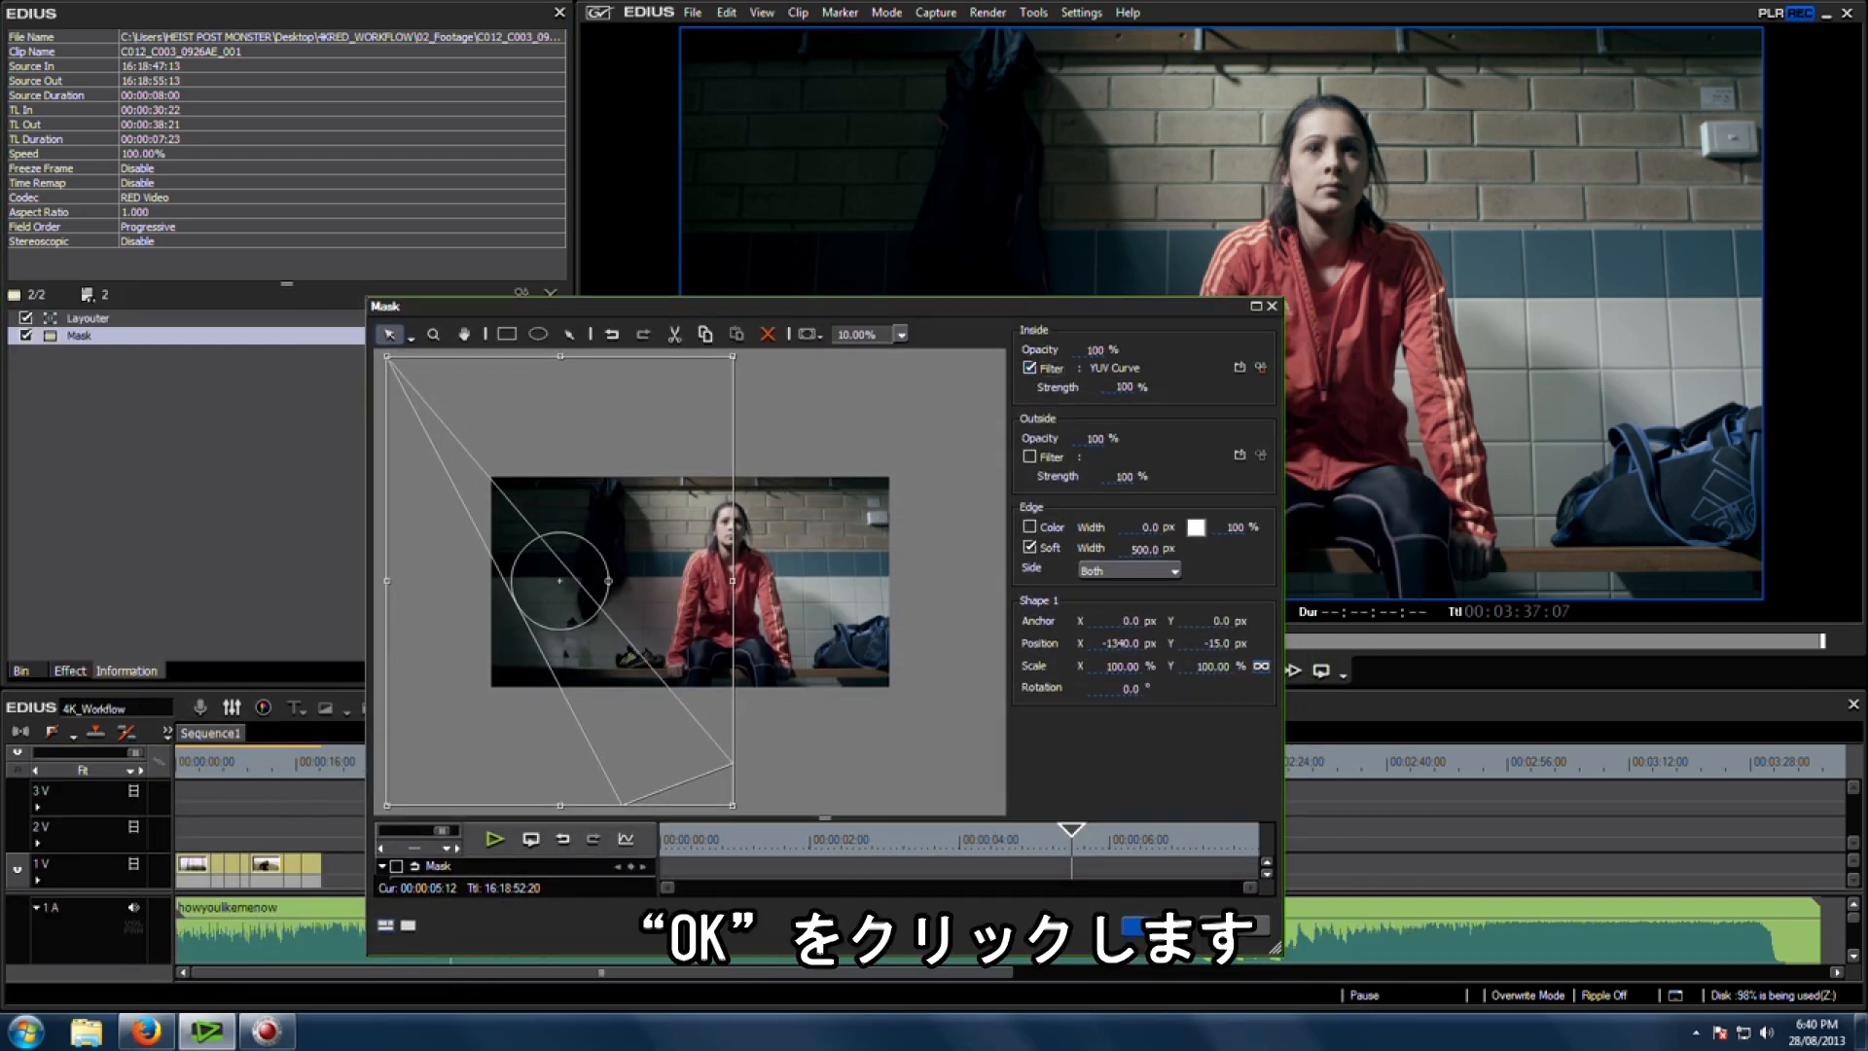
{"action": "left_click", "coordinate": [1174, 920]}
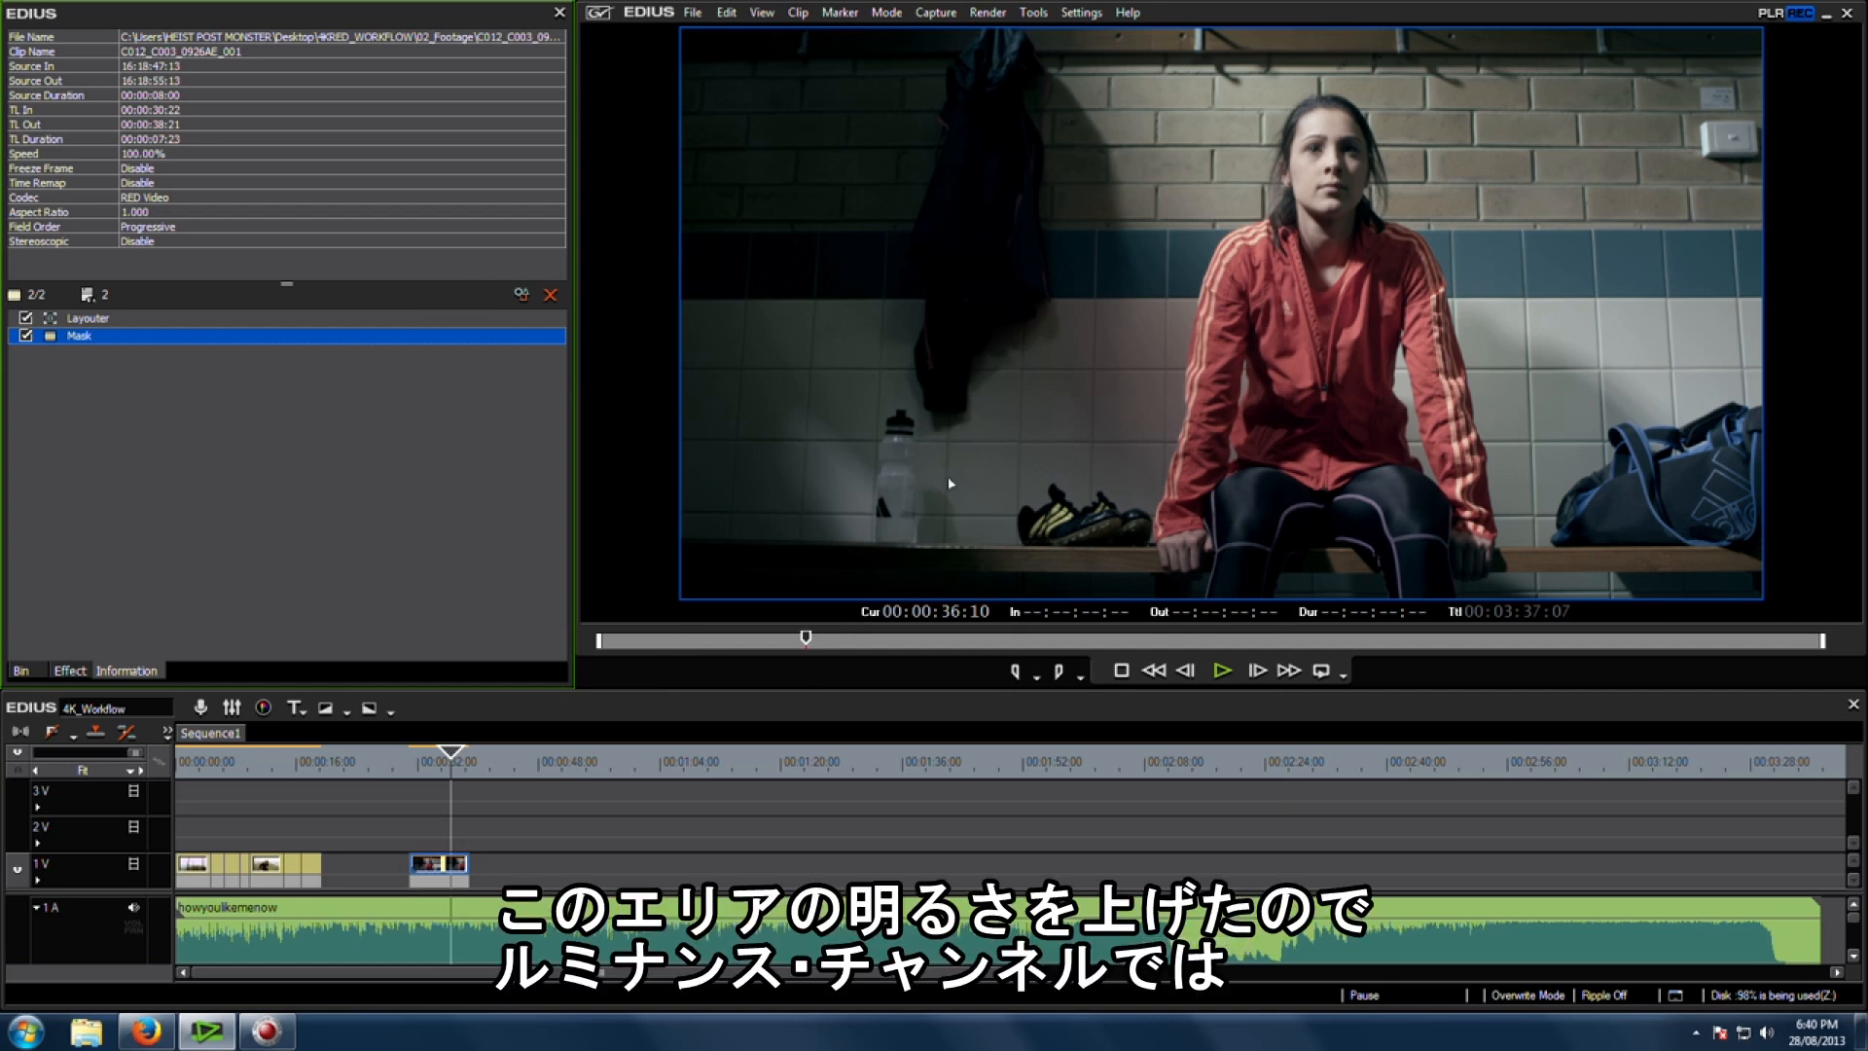
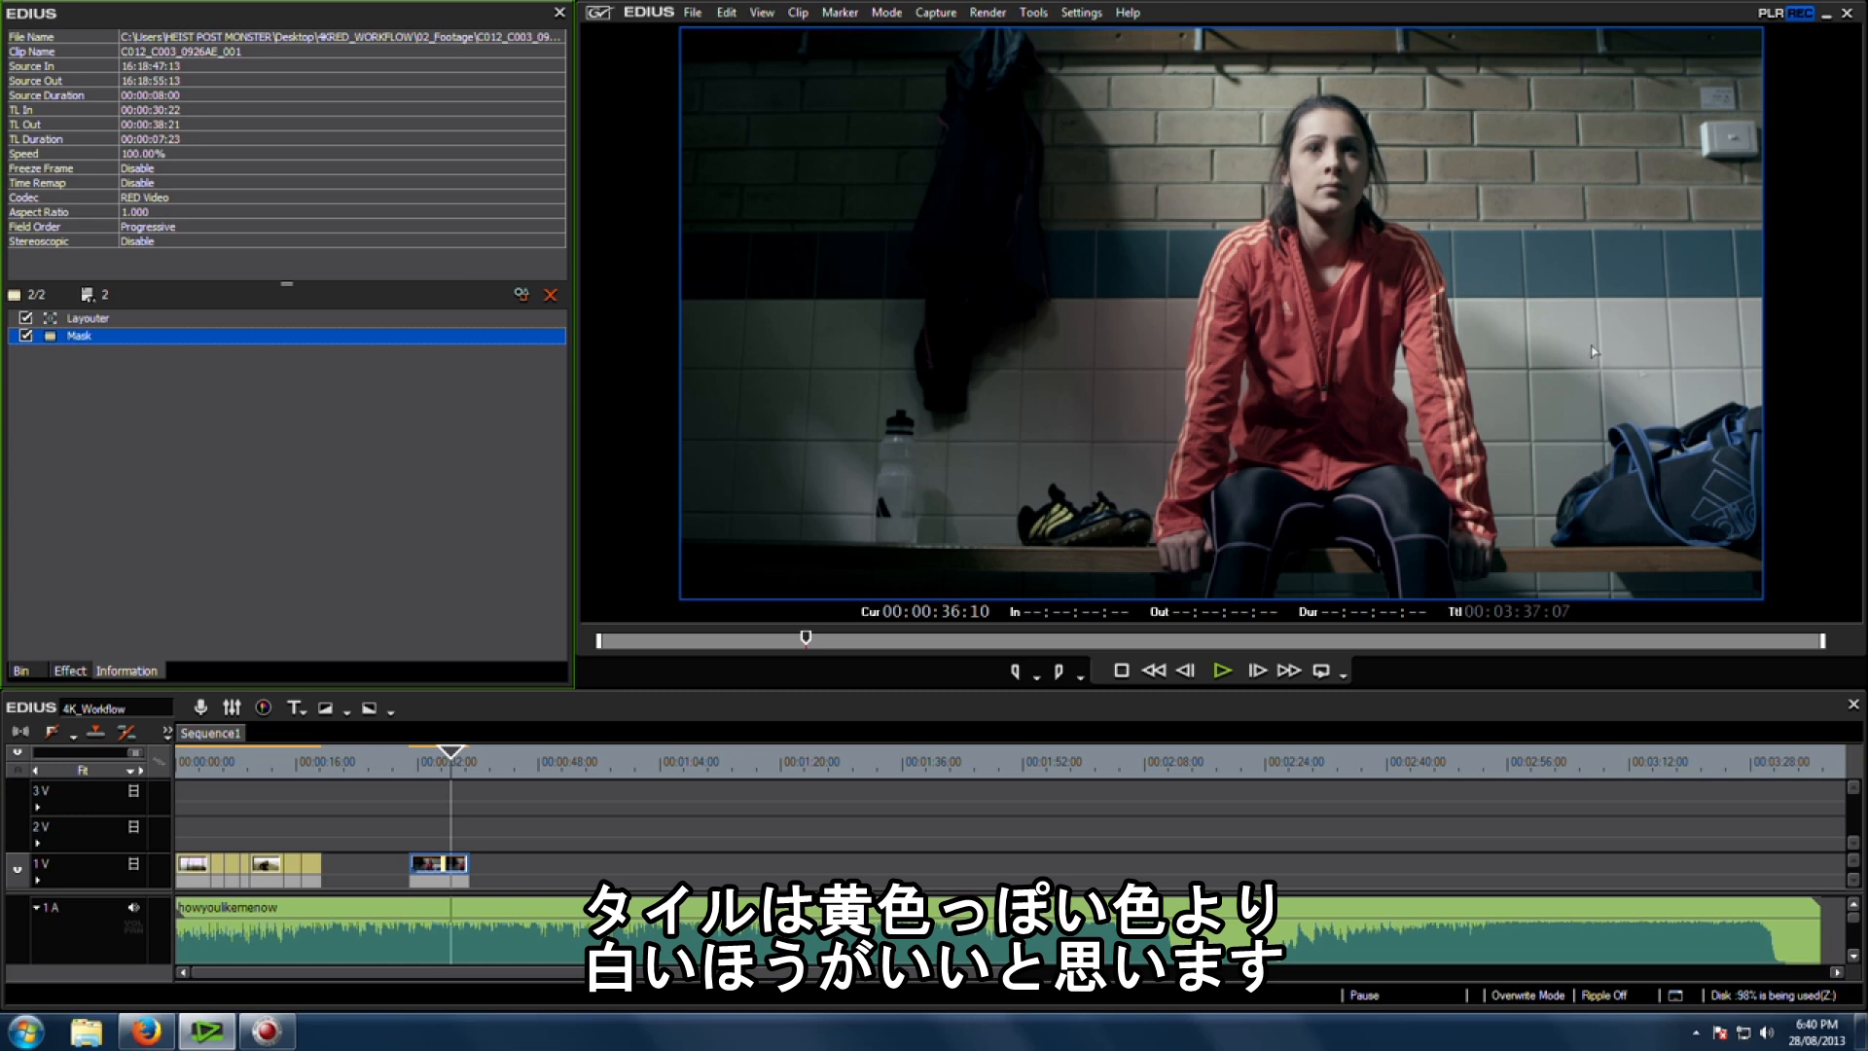
Step: Apply the 3-Way Color Correction filter to the second clip on track 1 V and open its settings
{"action": "left_click", "coordinate": [72, 672]}
{"action": "left_click_drag", "start_coordinate": [137, 118], "coordinate": [453, 863]}
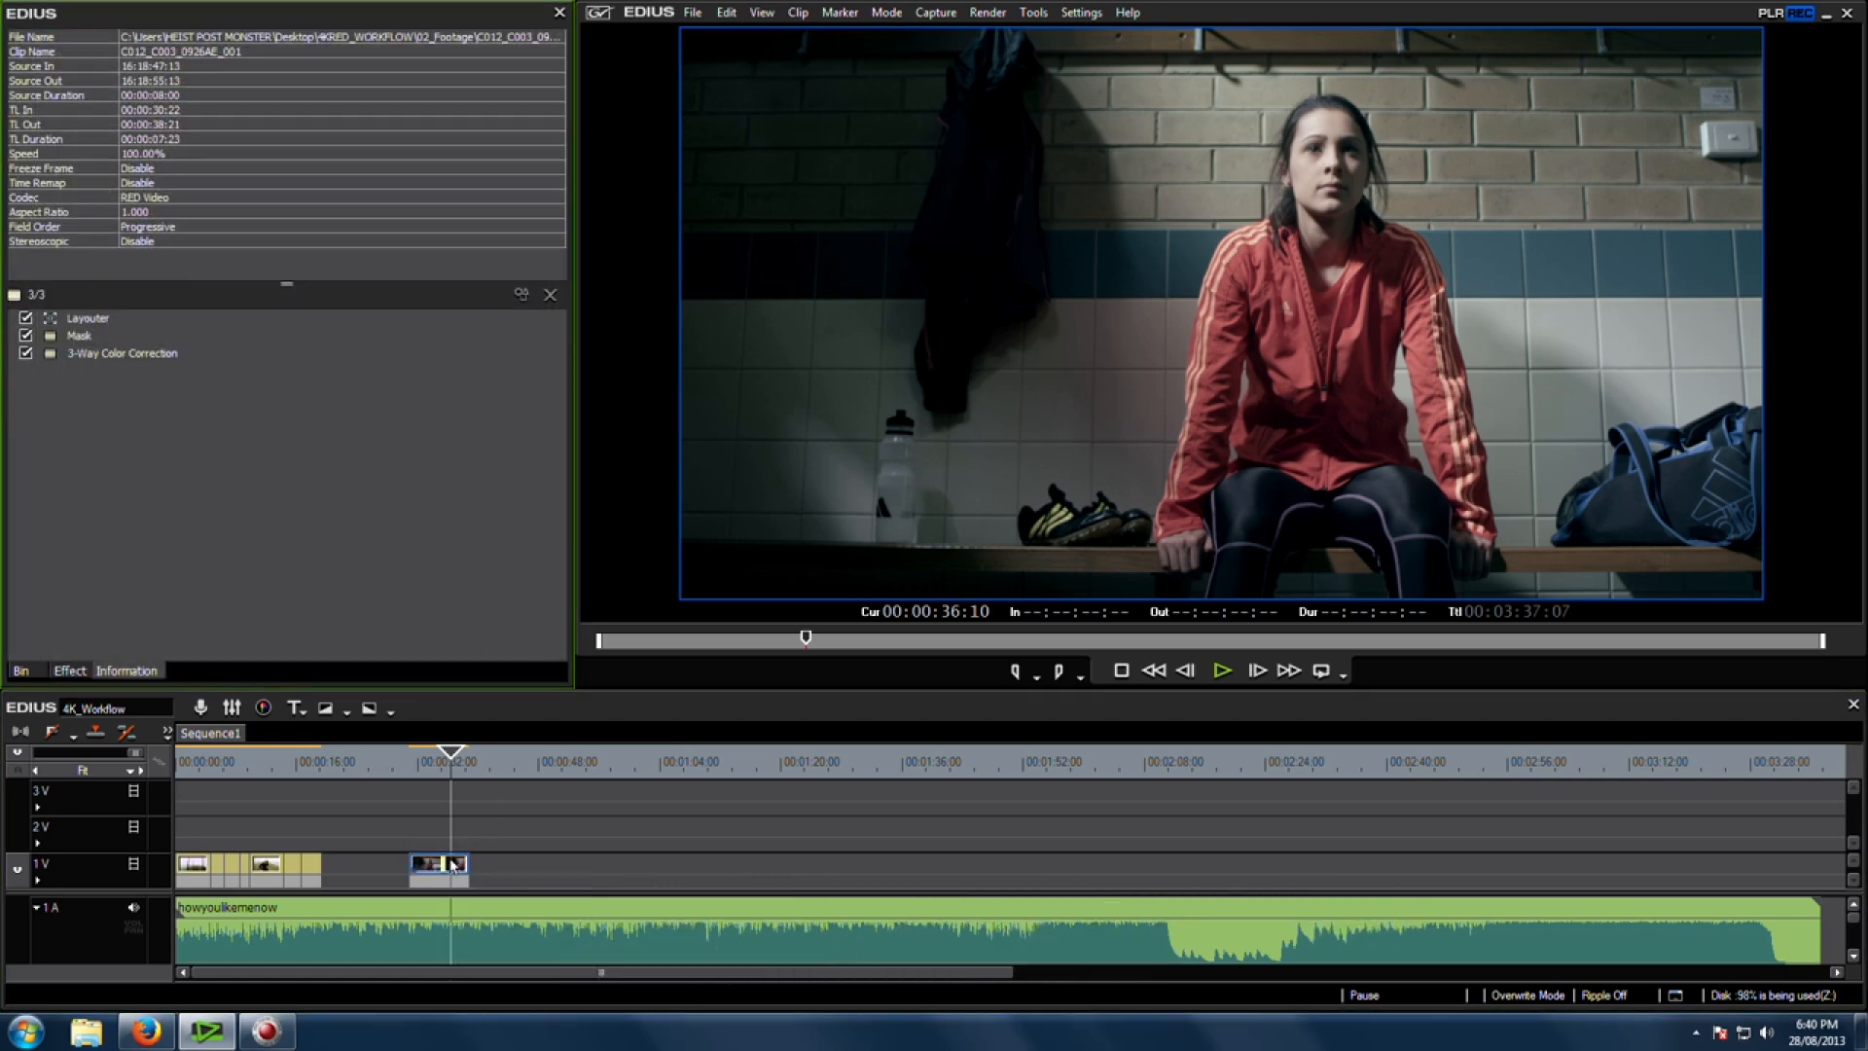
{"action": "double_click", "coordinate": [146, 353]}
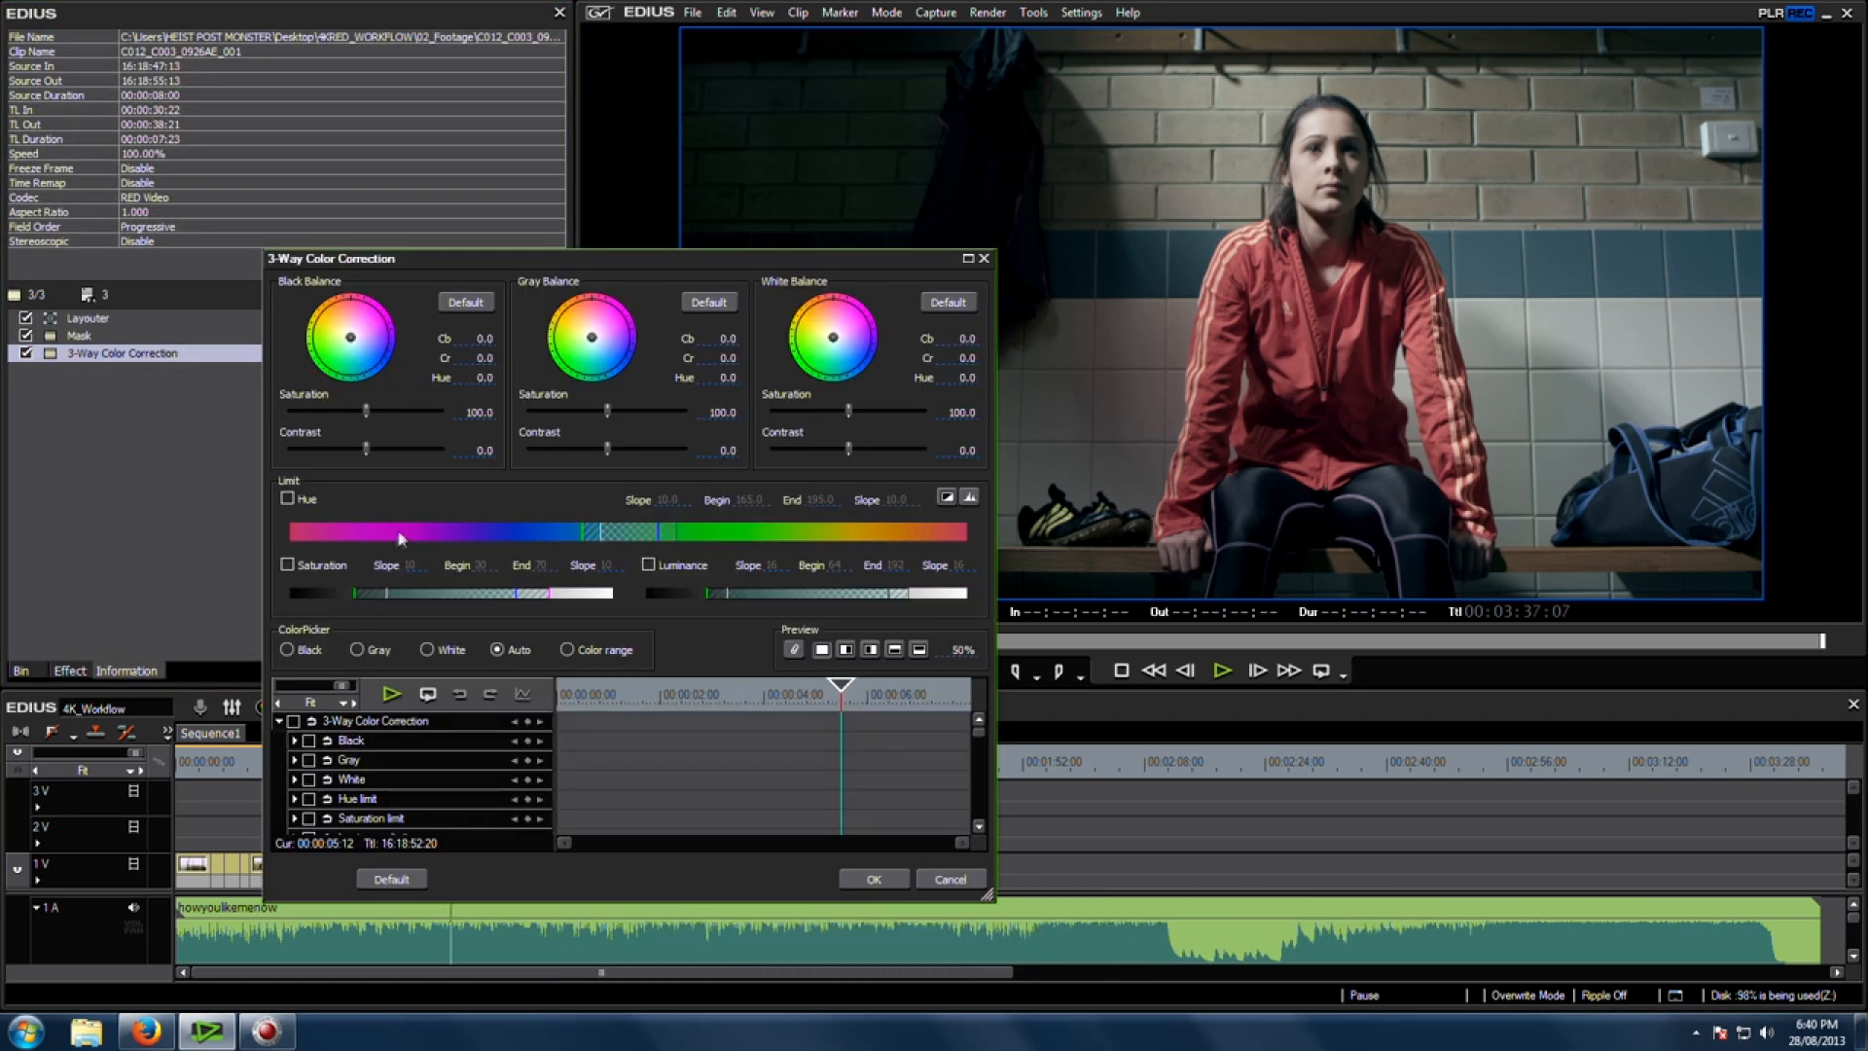
{"action": "left_click_drag", "start_coordinate": [666, 269], "coordinate": [461, 119]}
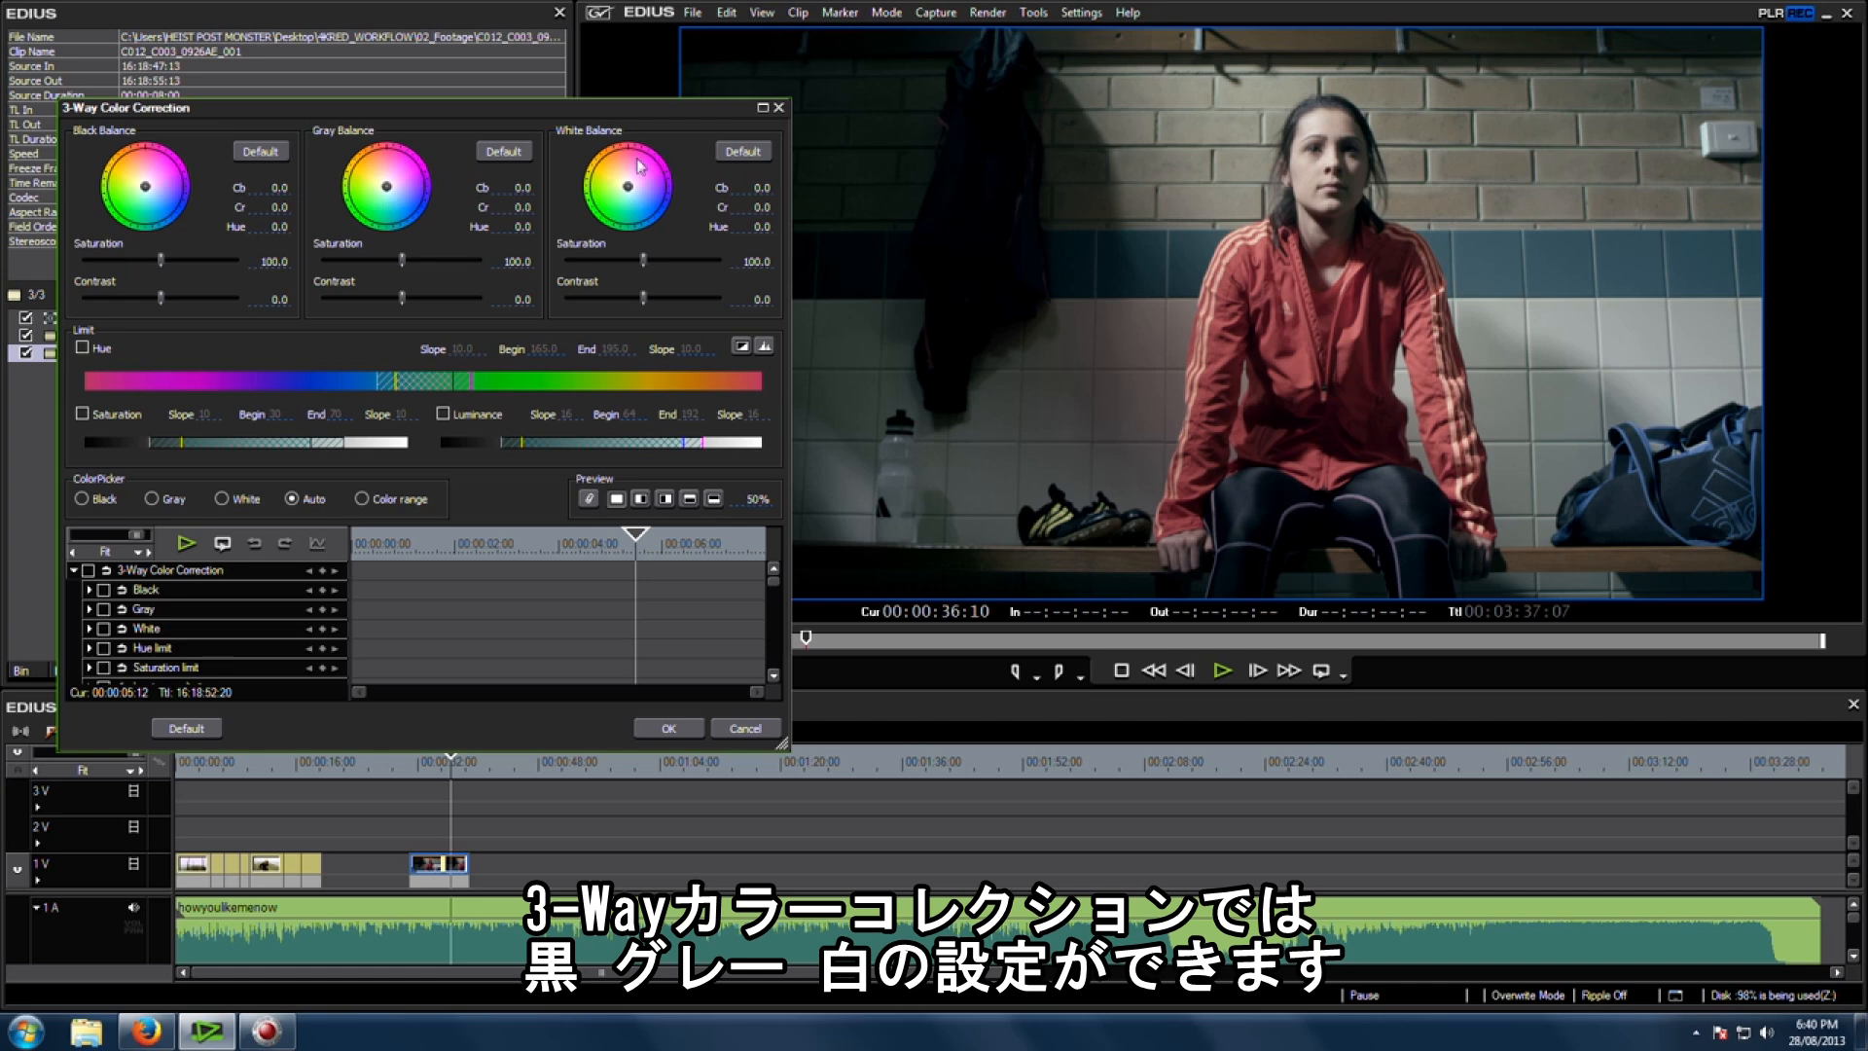
{"action": "left_click_drag", "start_coordinate": [604, 113], "coordinate": [560, 121]}
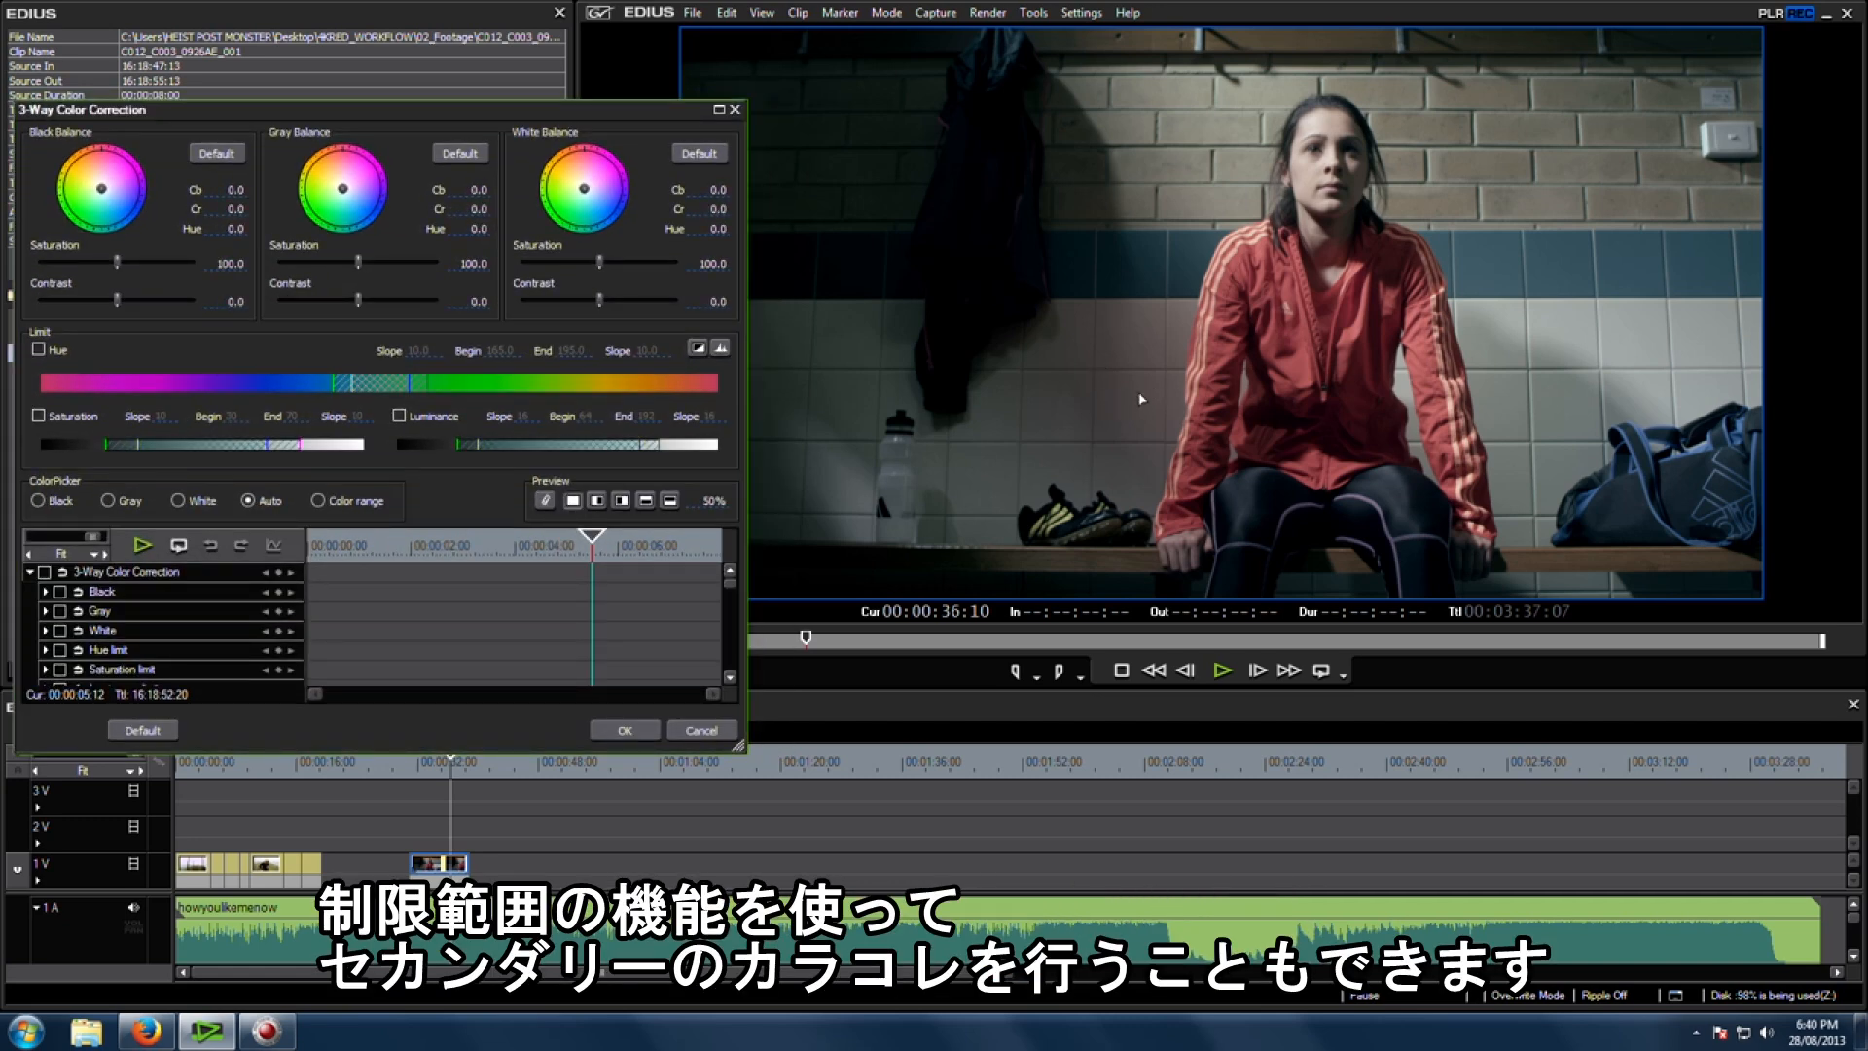
{"action": "left_click_drag", "start_coordinate": [741, 746], "coordinate": [816, 891]}
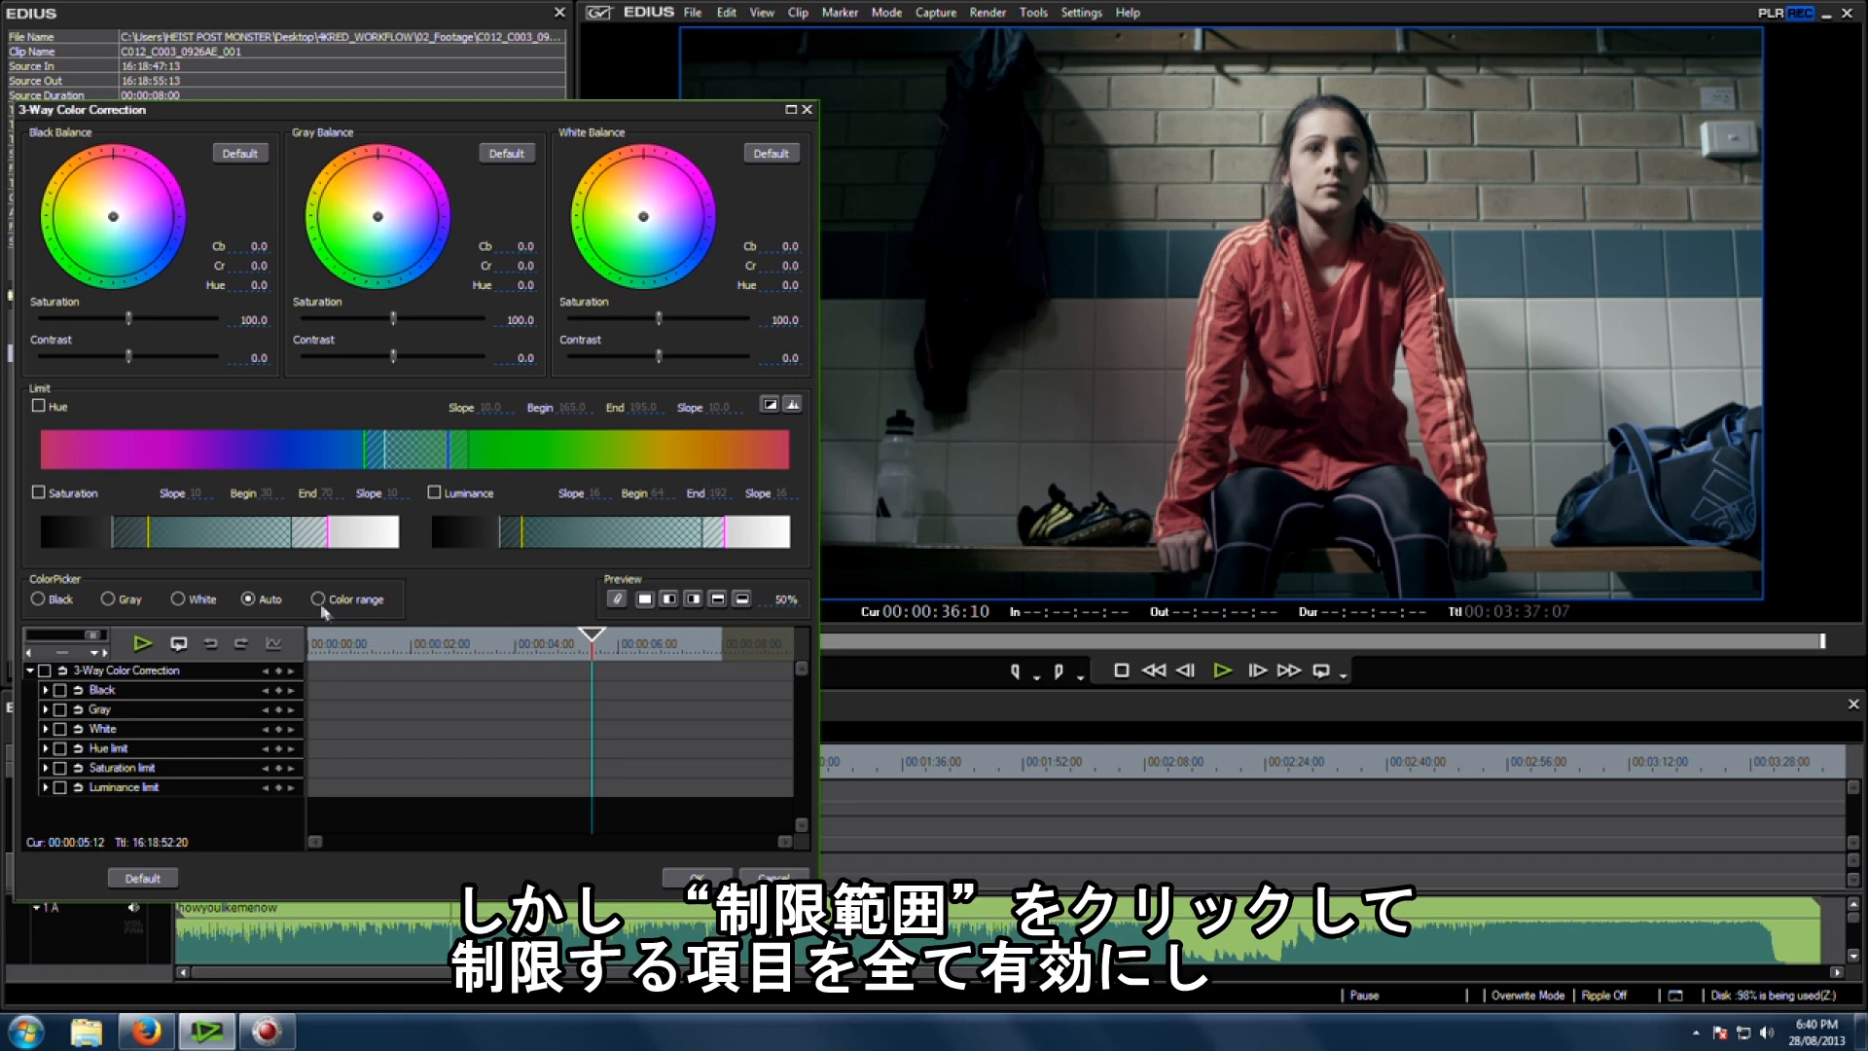
Step: Switch the color picker to Color range and enable the Hue, Saturation and Luminance limits
{"action": "left_click", "coordinate": [40, 406]}
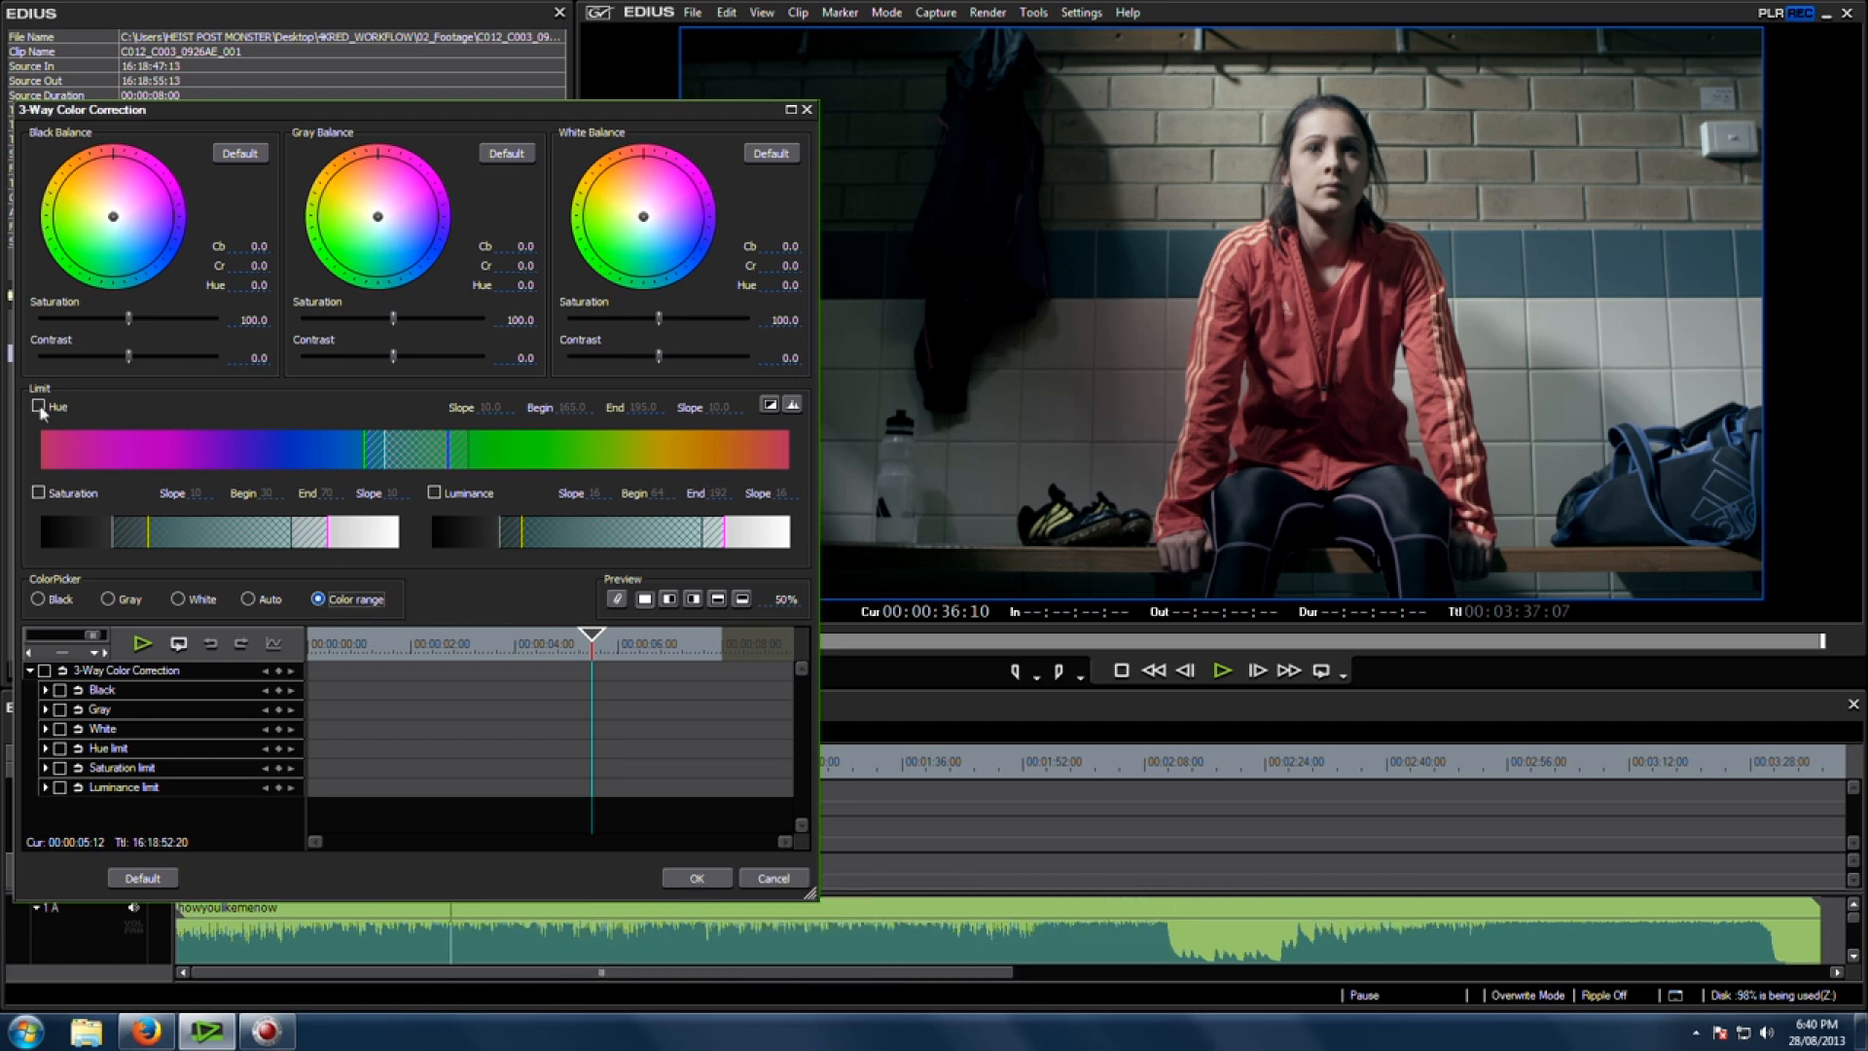
{"action": "left_click", "coordinate": [40, 494]}
{"action": "left_click", "coordinate": [435, 493]}
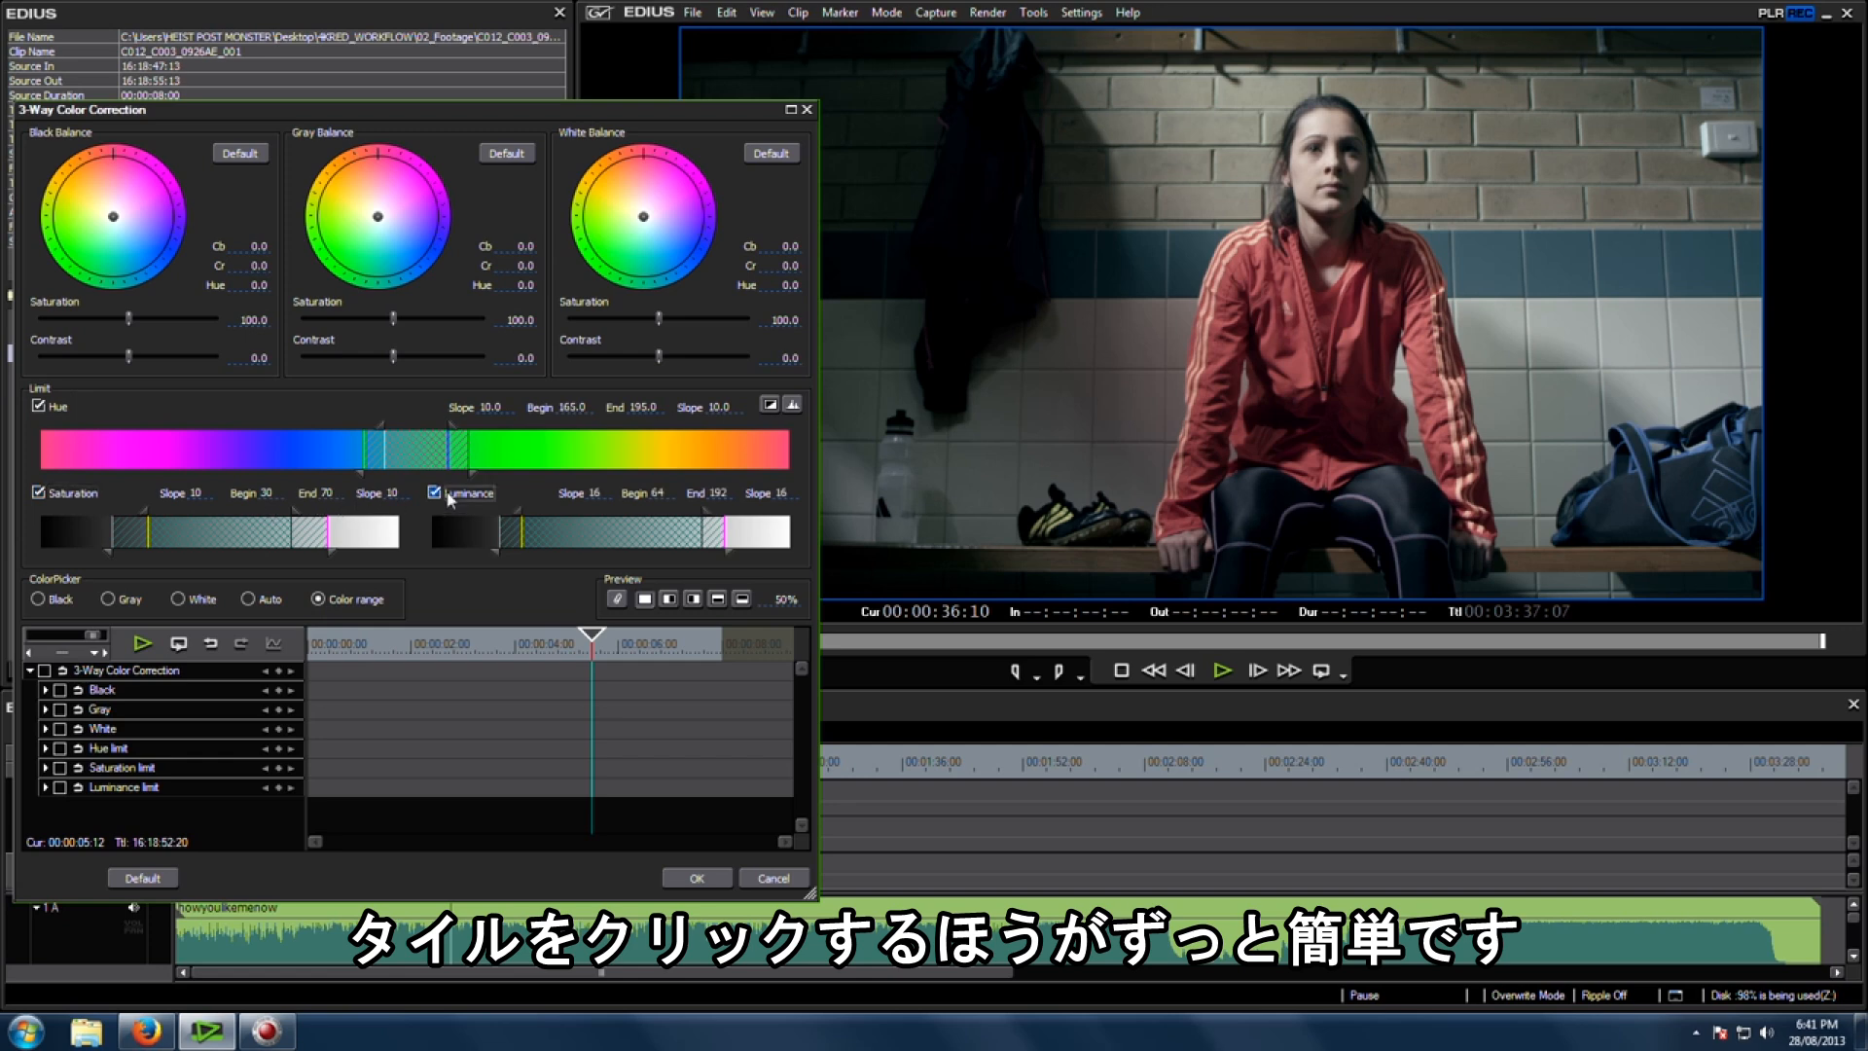
Step: Sample the wall tiles in the viewer as the limit colour and turn on the key display
{"action": "left_click", "coordinate": [1634, 355]}
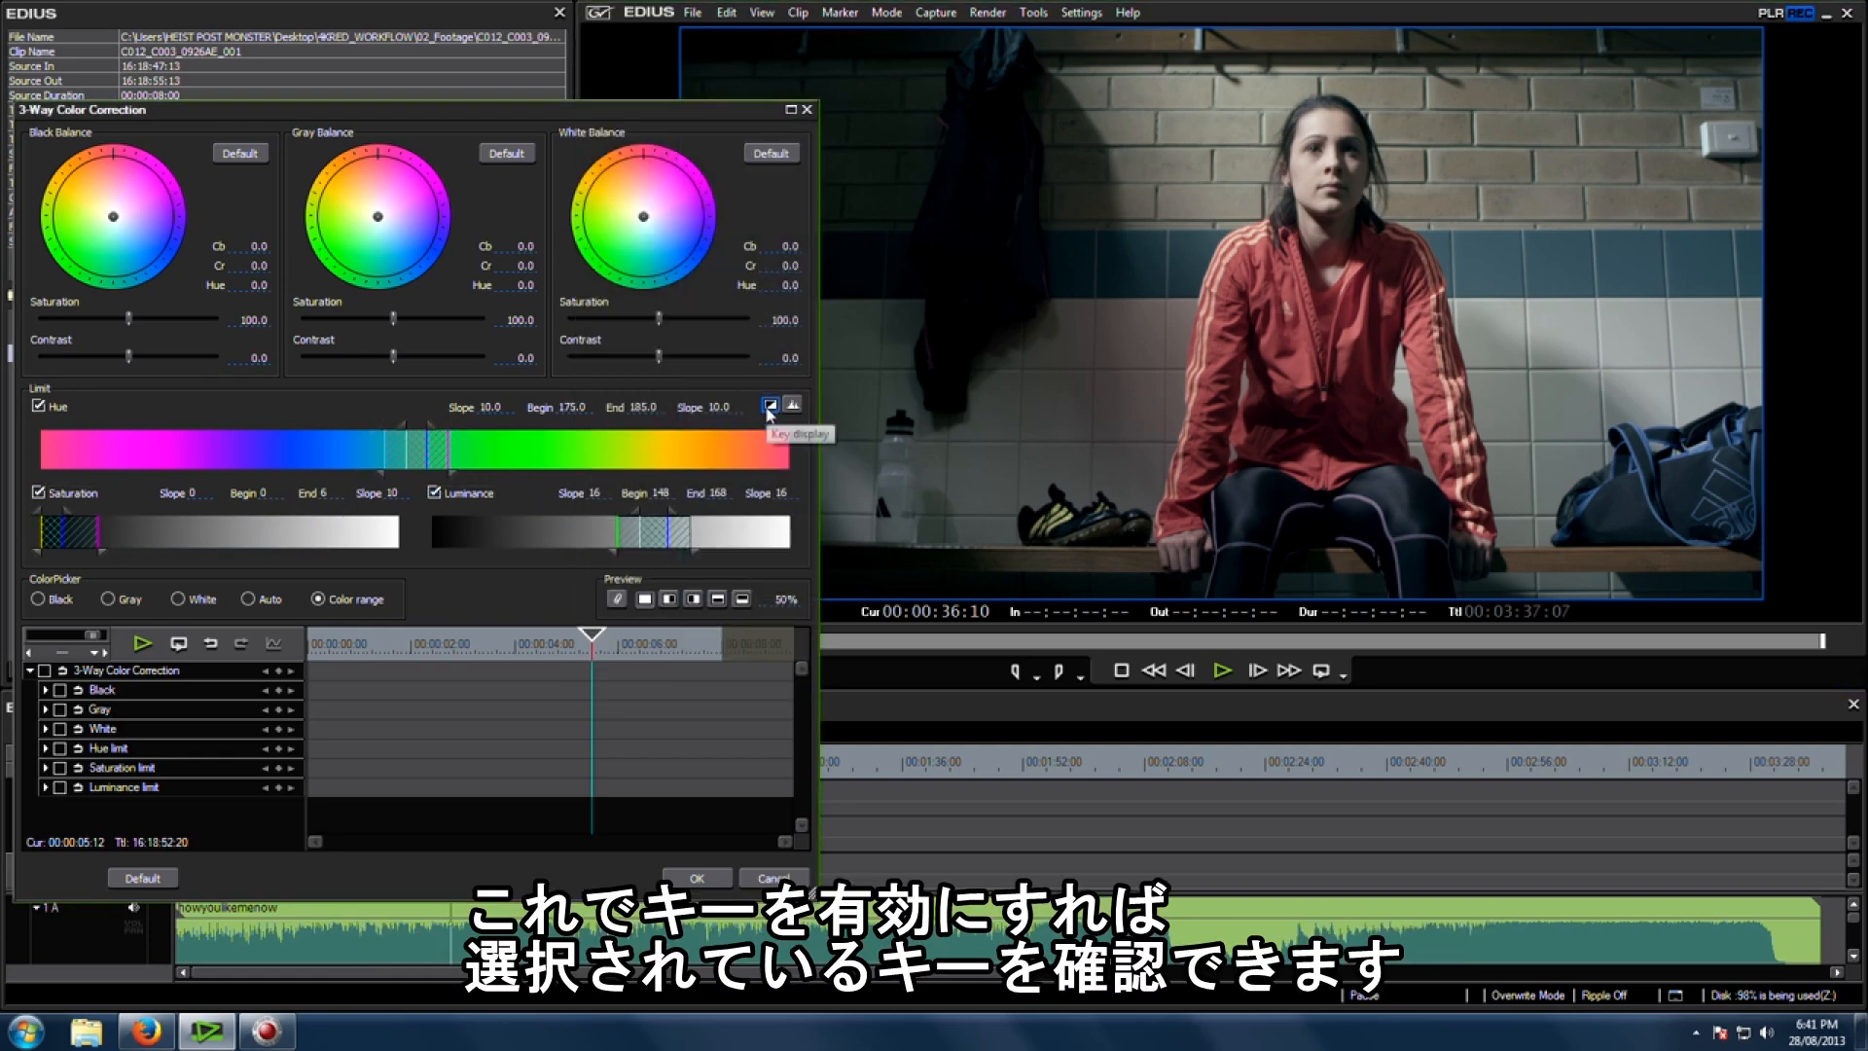
{"action": "left_click", "coordinate": [769, 405]}
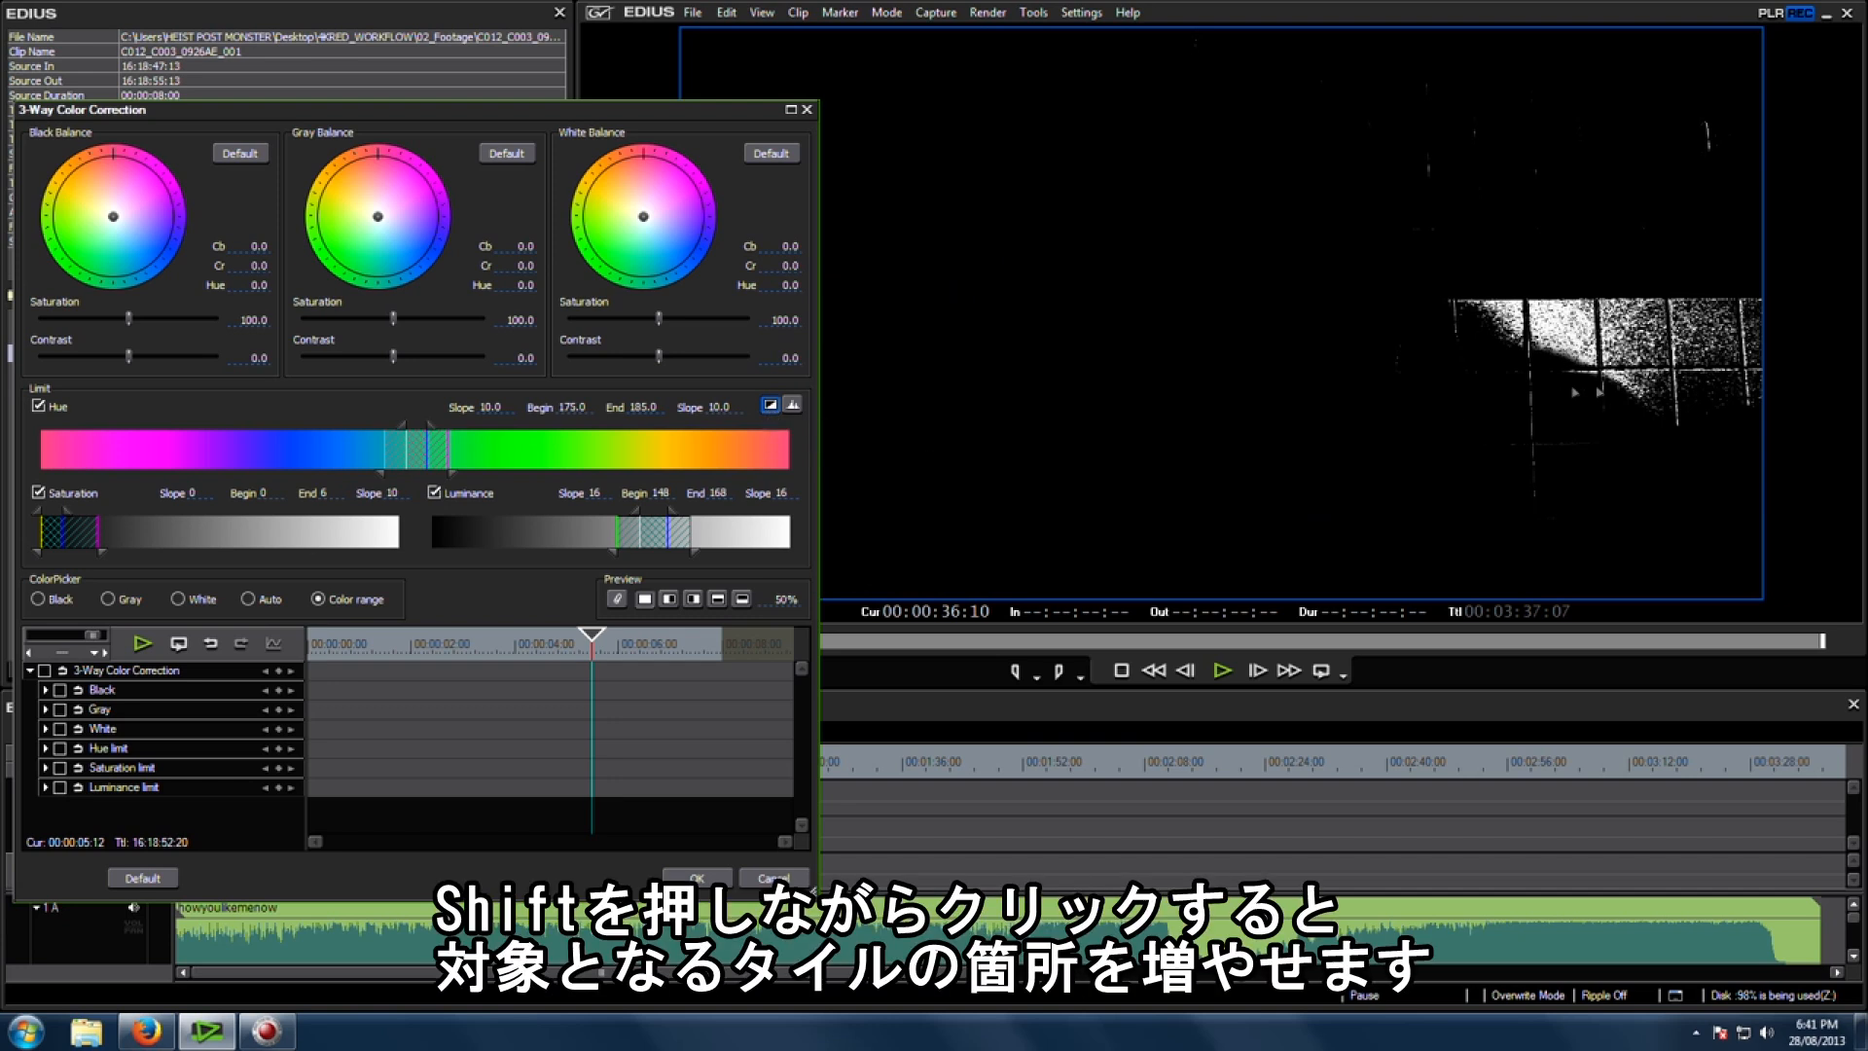
Step: Add further wall tile areas in the viewer to the selected key range
{"action": "left_click", "coordinate": [1577, 400], "text": "shift"}
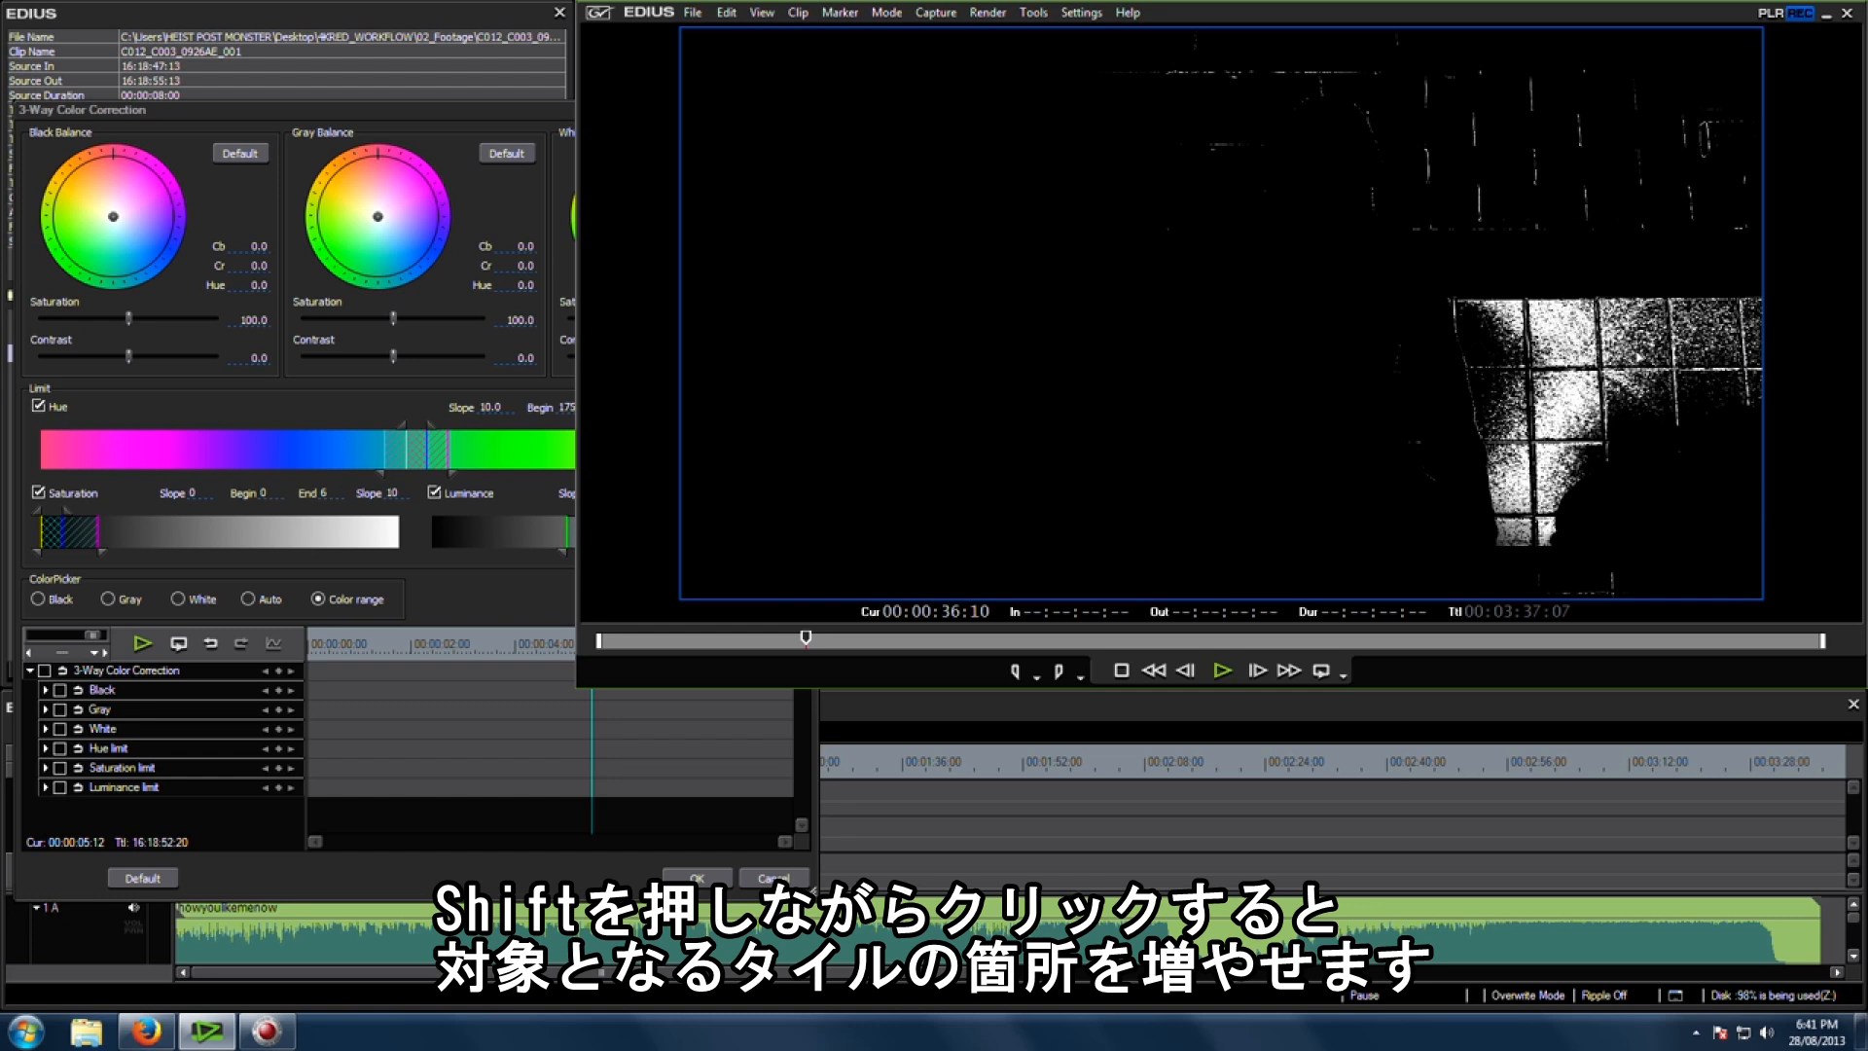
{"action": "left_click", "coordinate": [1561, 326], "text": "shift"}
{"action": "left_click", "coordinate": [1558, 341], "text": "shift"}
{"action": "left_click", "coordinate": [428, 406]}
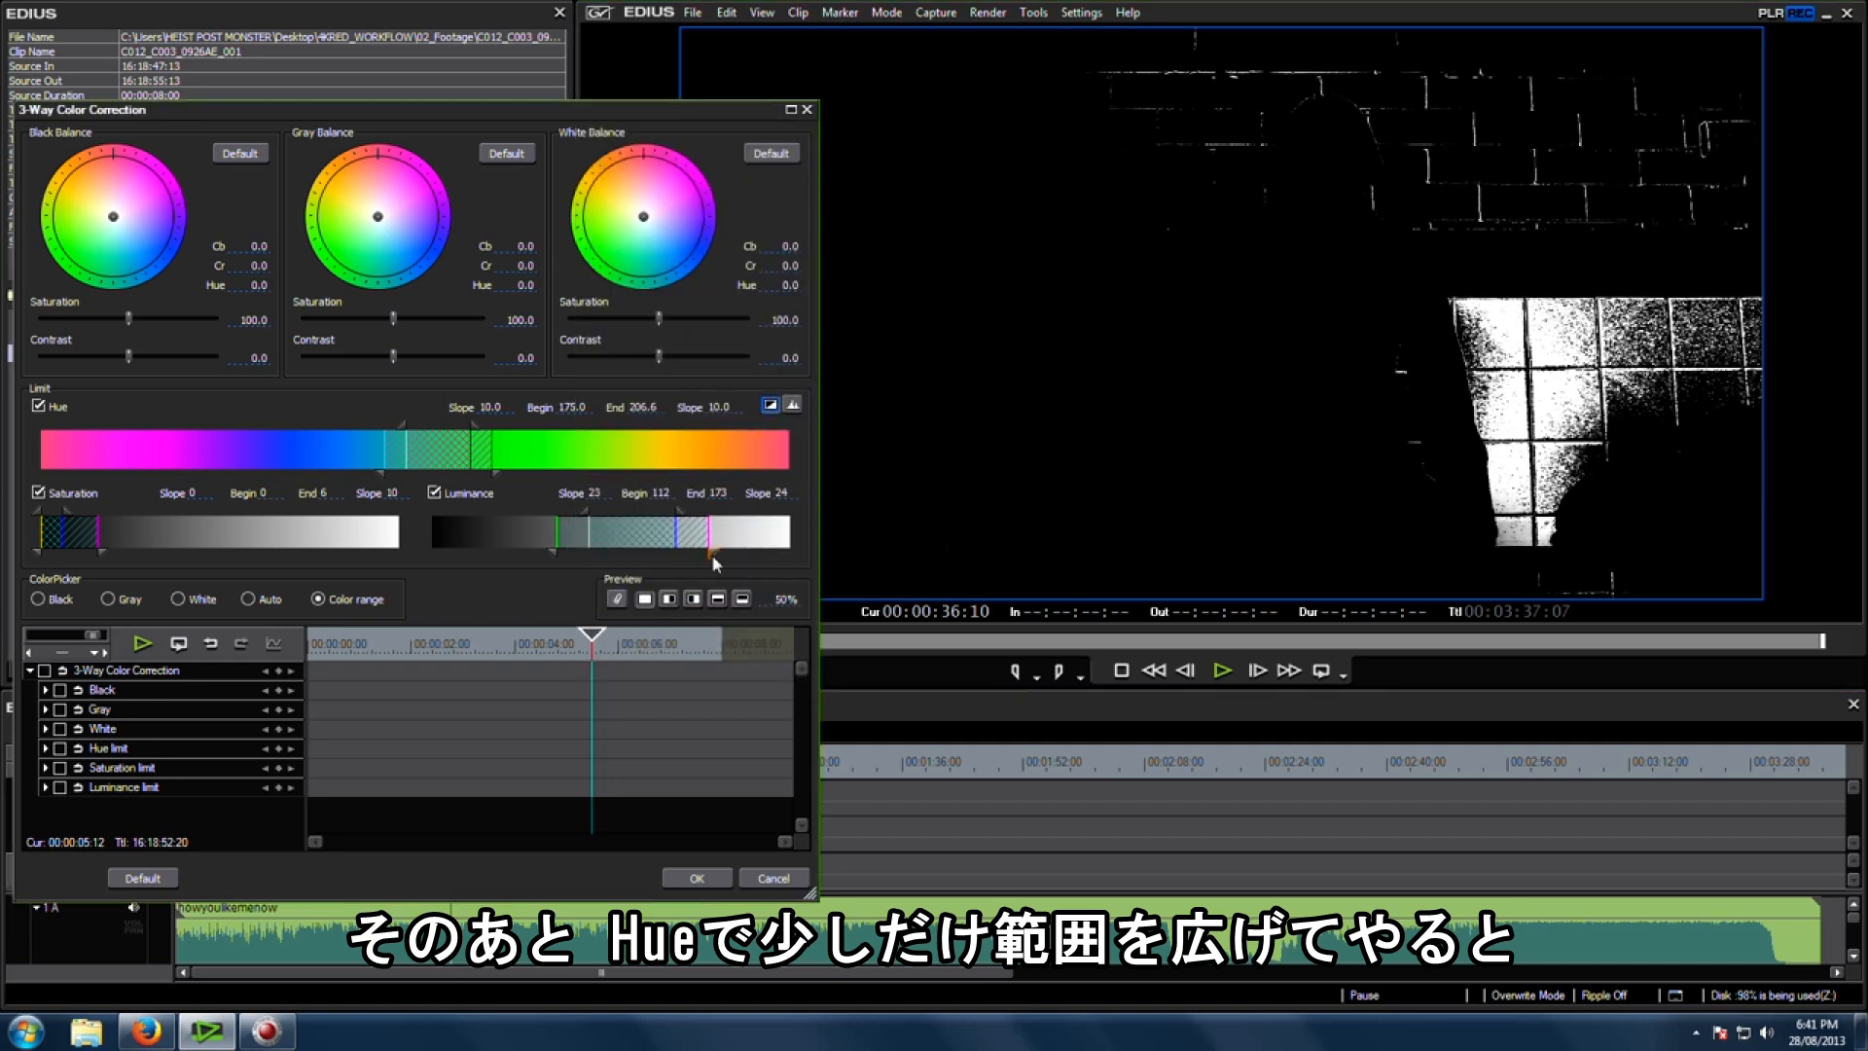
Step: Widen the Hue limit to begin 166 and end 228 with a lower slope of 48
{"action": "left_click_drag", "start_coordinate": [465, 464], "coordinate": [476, 435]}
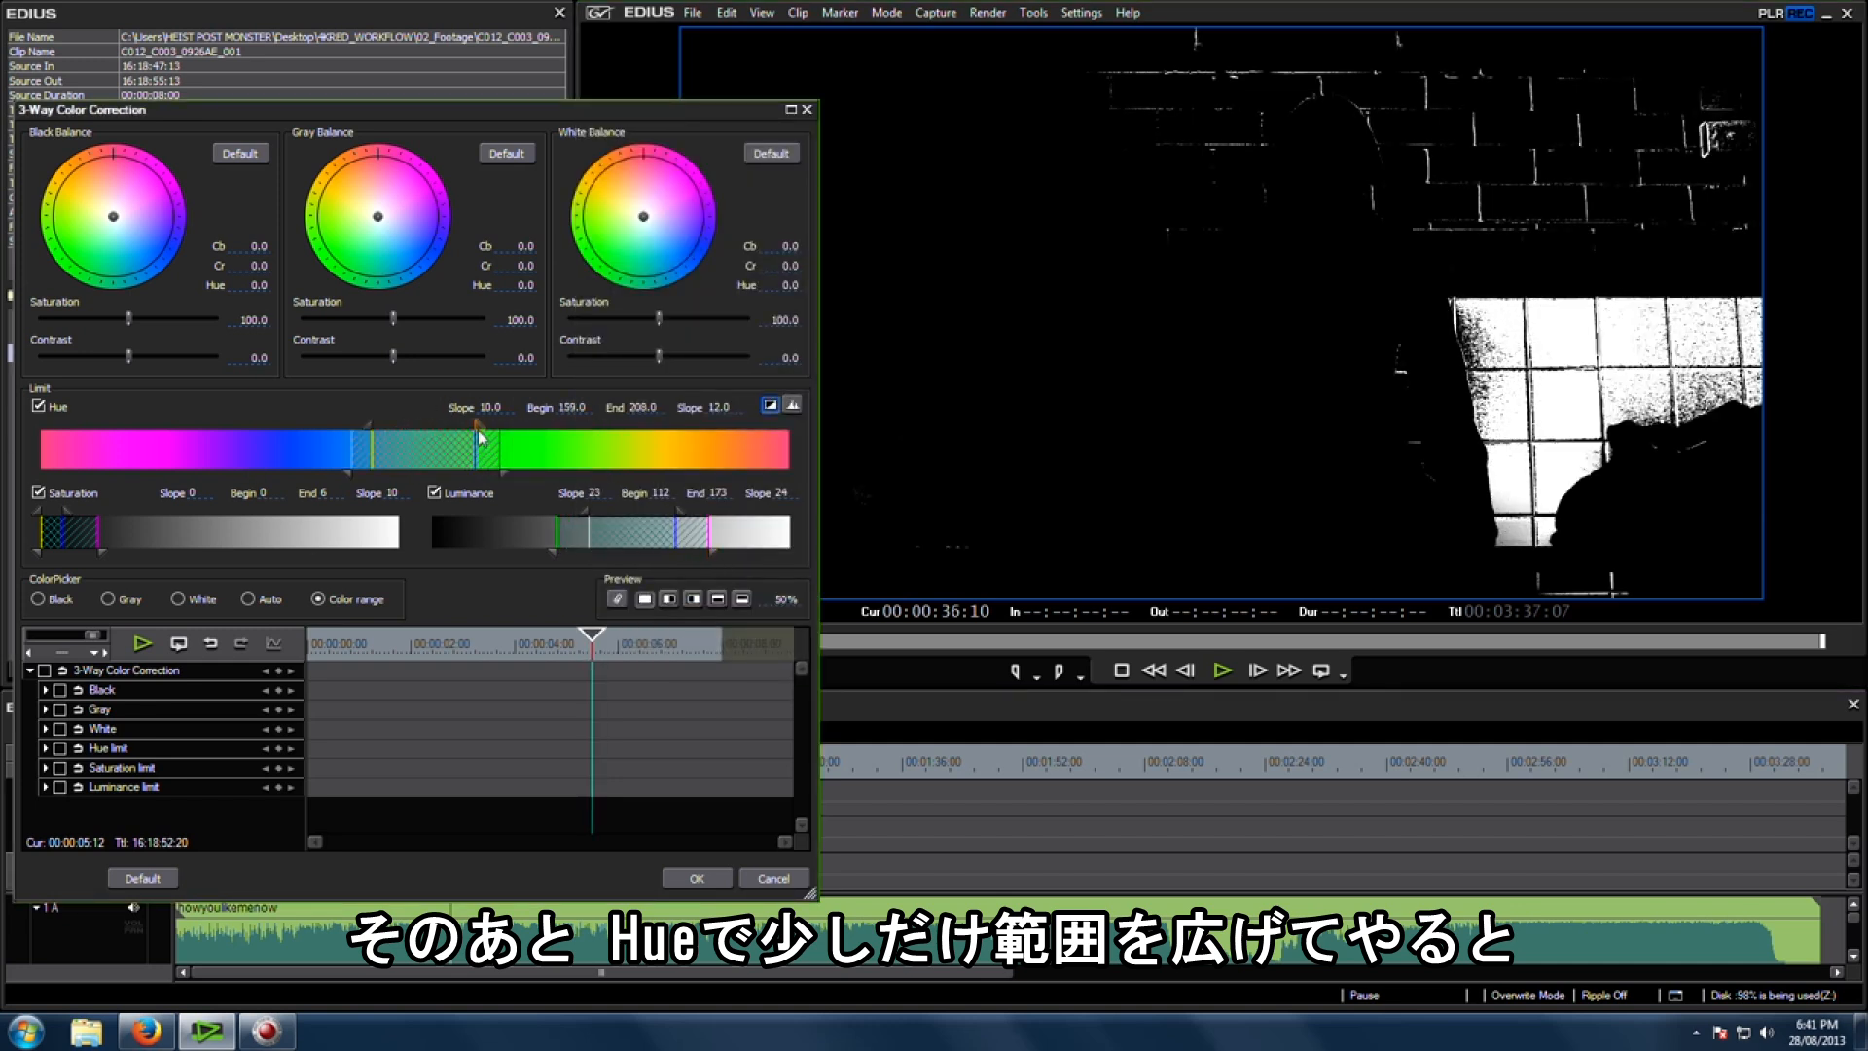
{"action": "left_click_drag", "start_coordinate": [438, 451], "coordinate": [541, 479]}
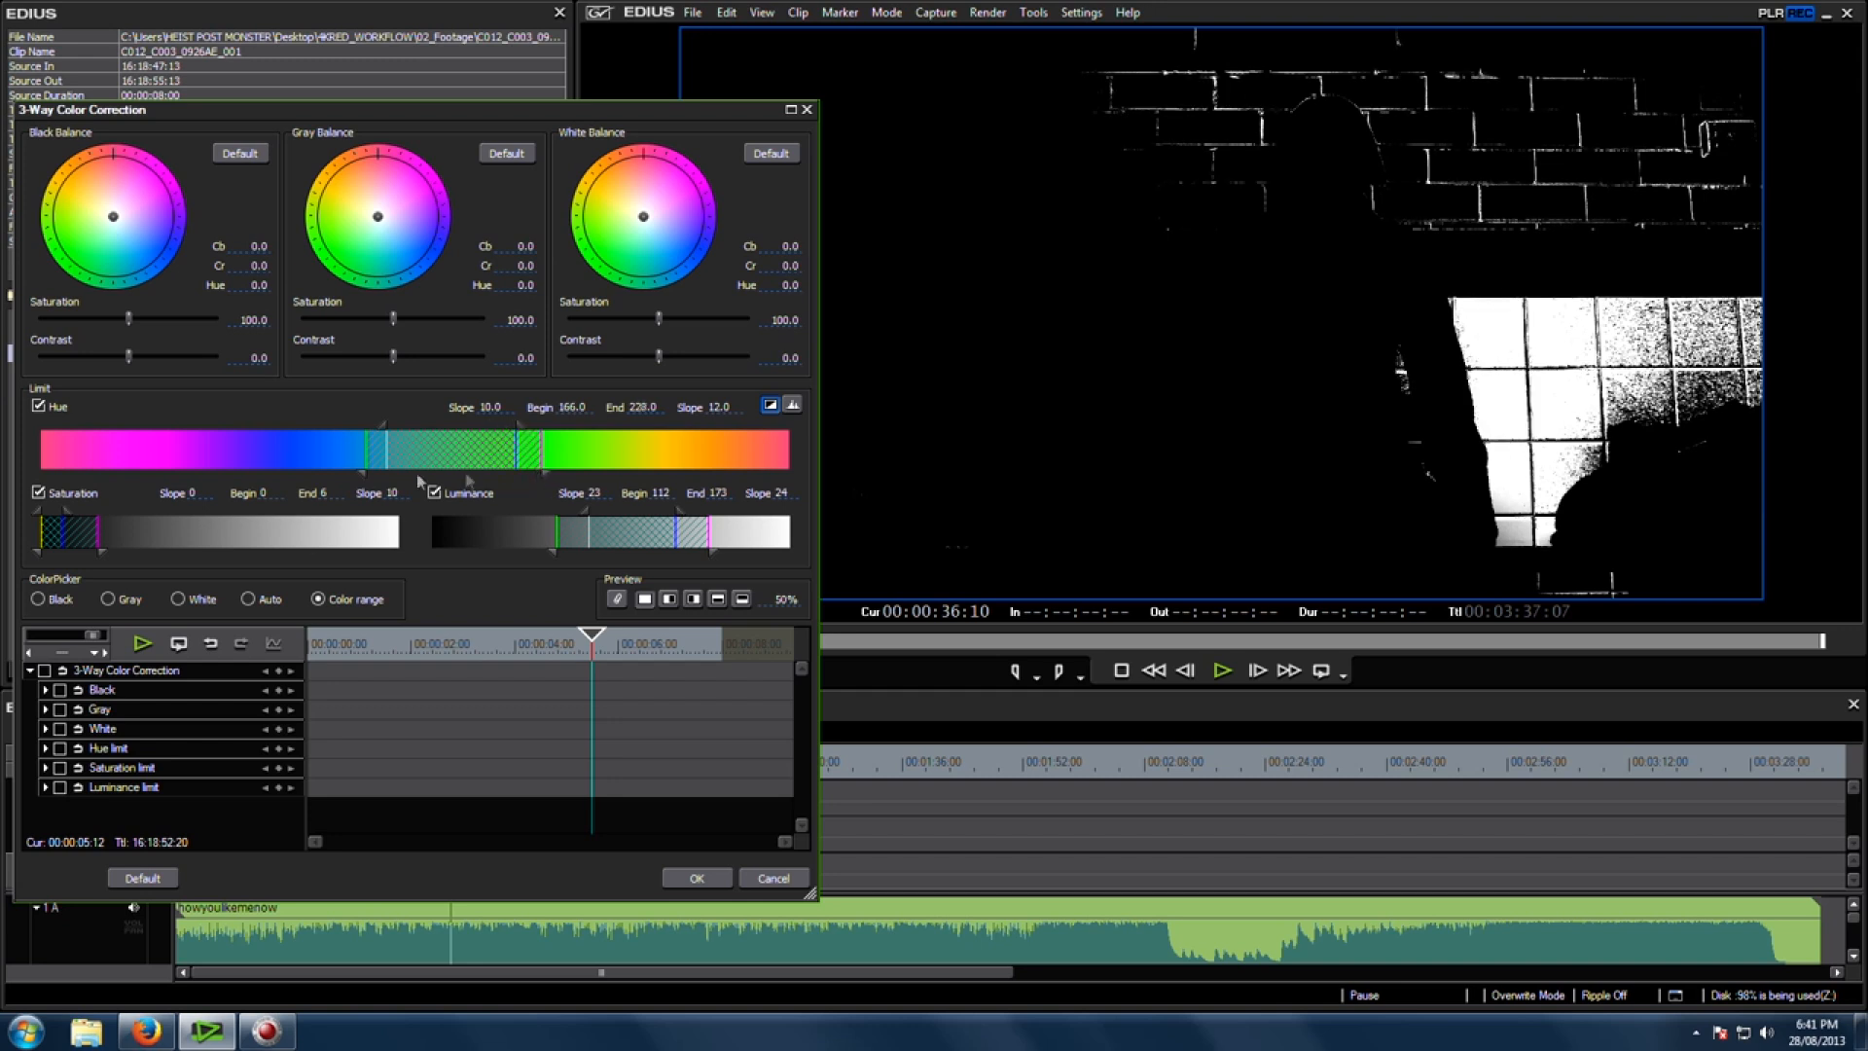
{"action": "left_click_drag", "start_coordinate": [362, 474], "coordinate": [287, 475]}
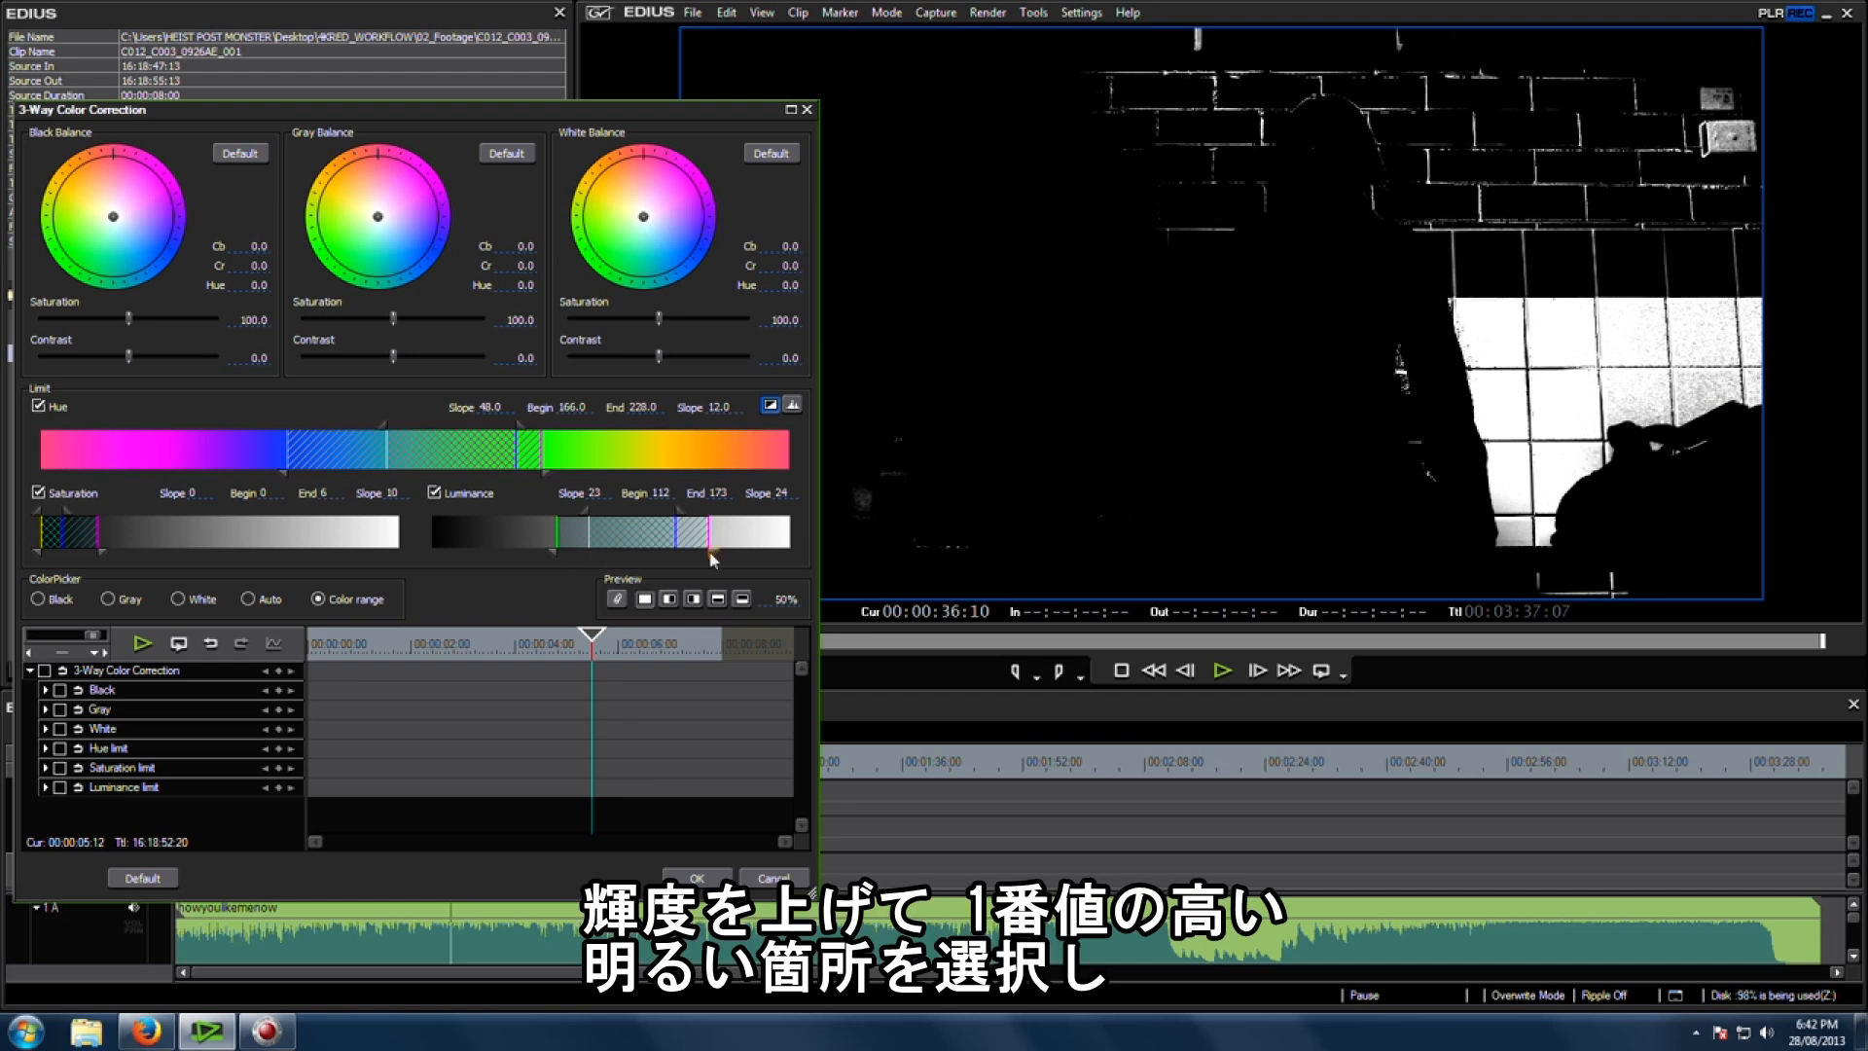
Step: Extend the Luminance limit to end at 255 and widen its lower slope to 28
{"action": "left_click_drag", "start_coordinate": [710, 558], "coordinate": [790, 558]}
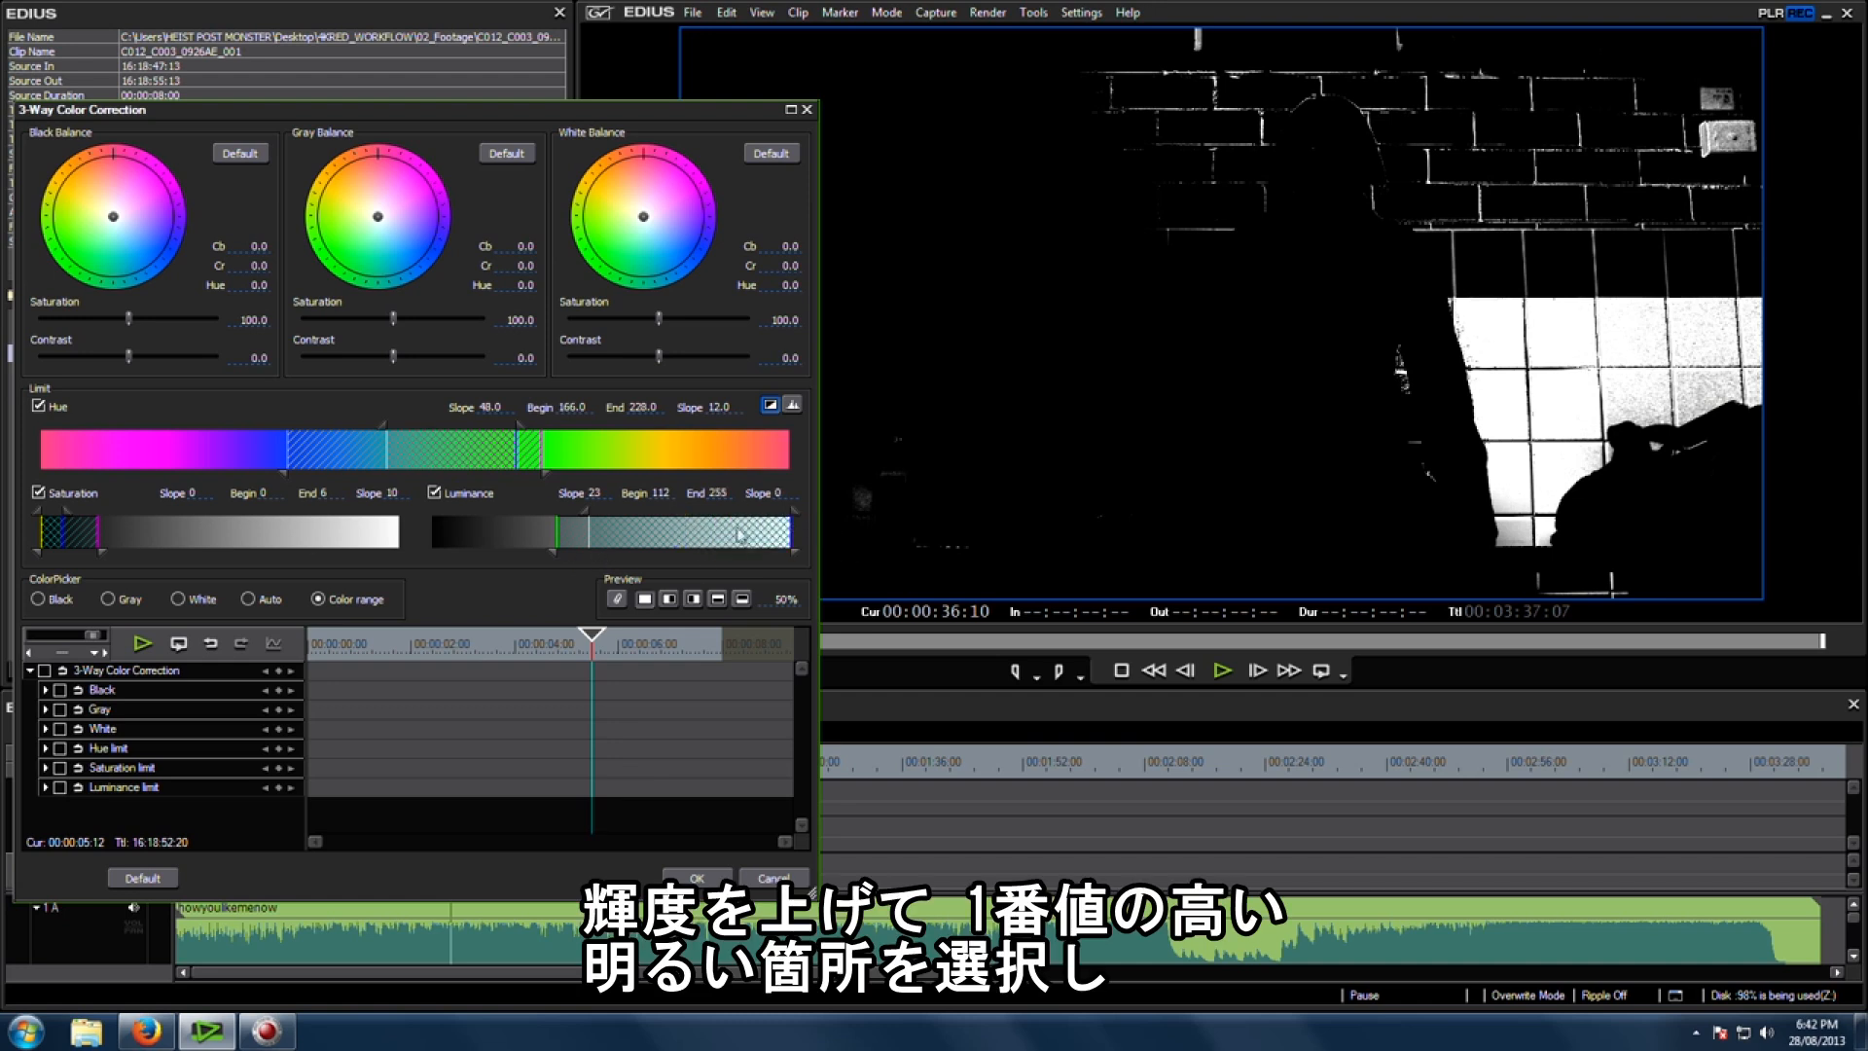
{"action": "left_click_drag", "start_coordinate": [554, 557], "coordinate": [550, 557]}
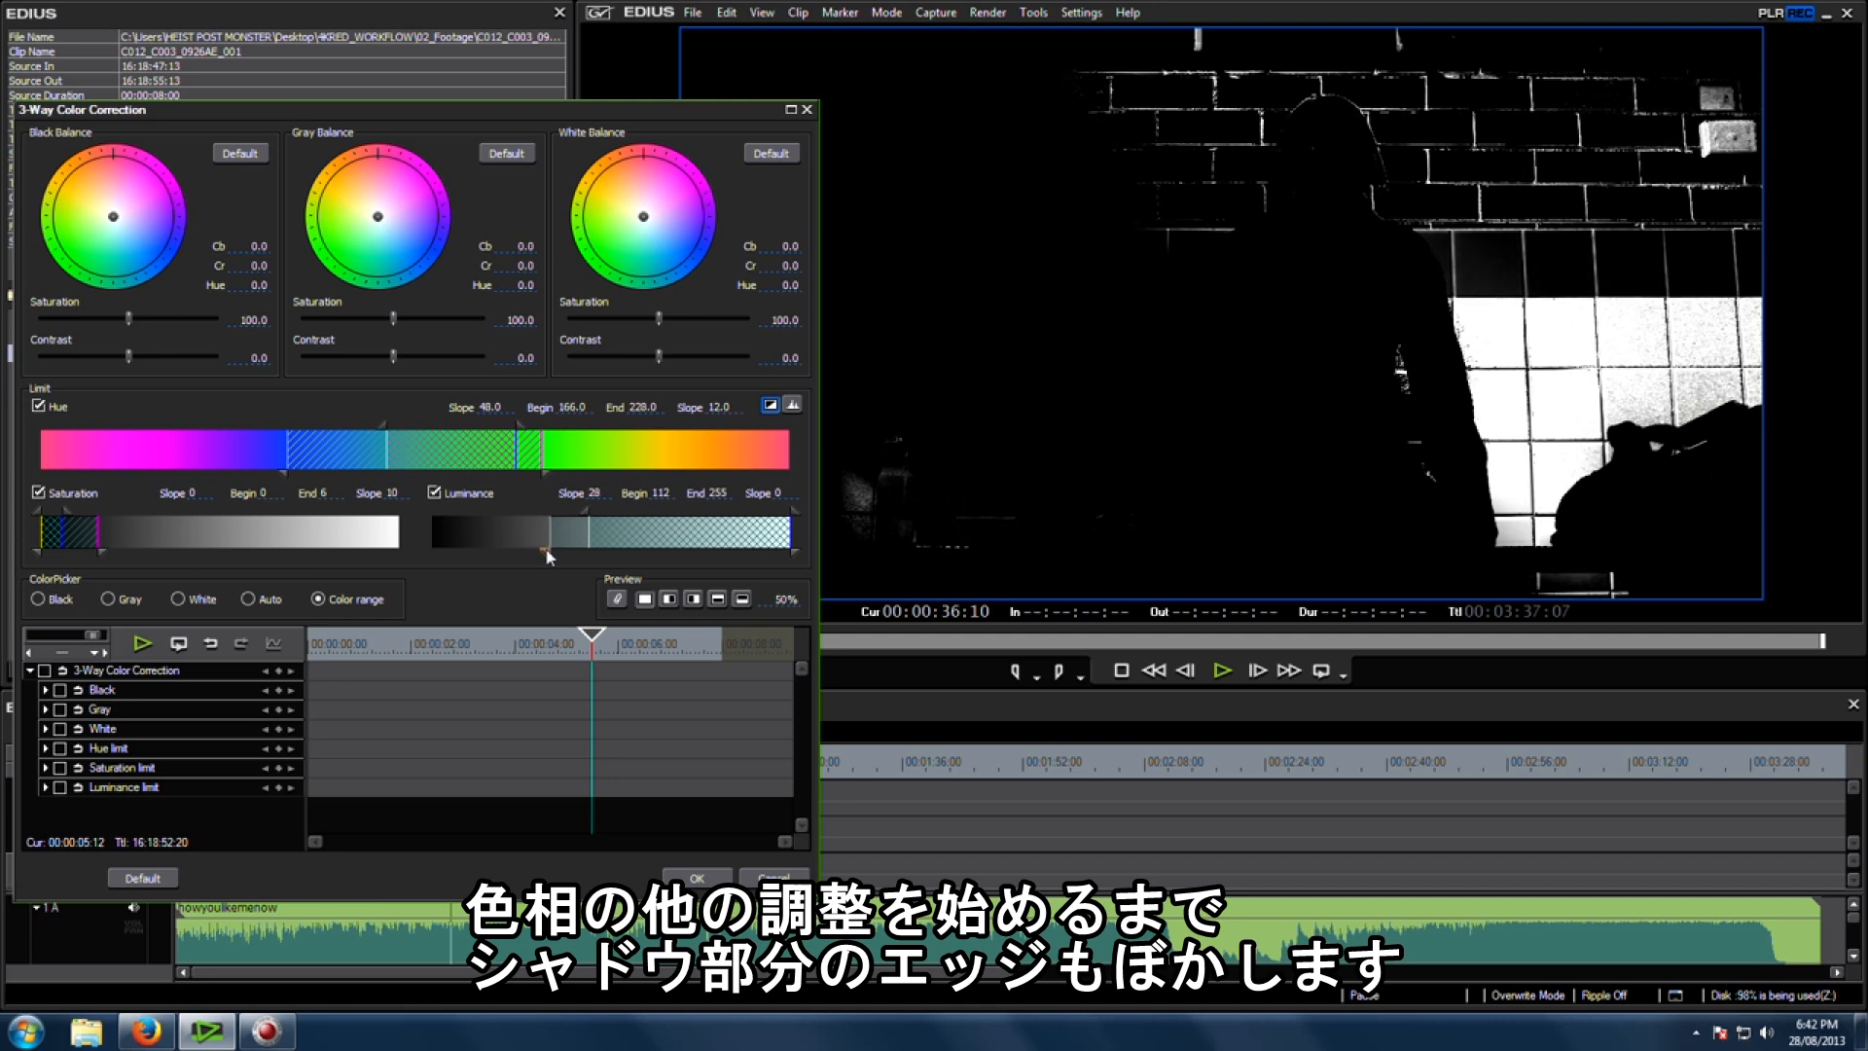
Step: Turn off the key display, shift the white balance toward blue to Cb 15.5 and Cr -11.6, and apply
{"action": "left_click", "coordinate": [770, 405]}
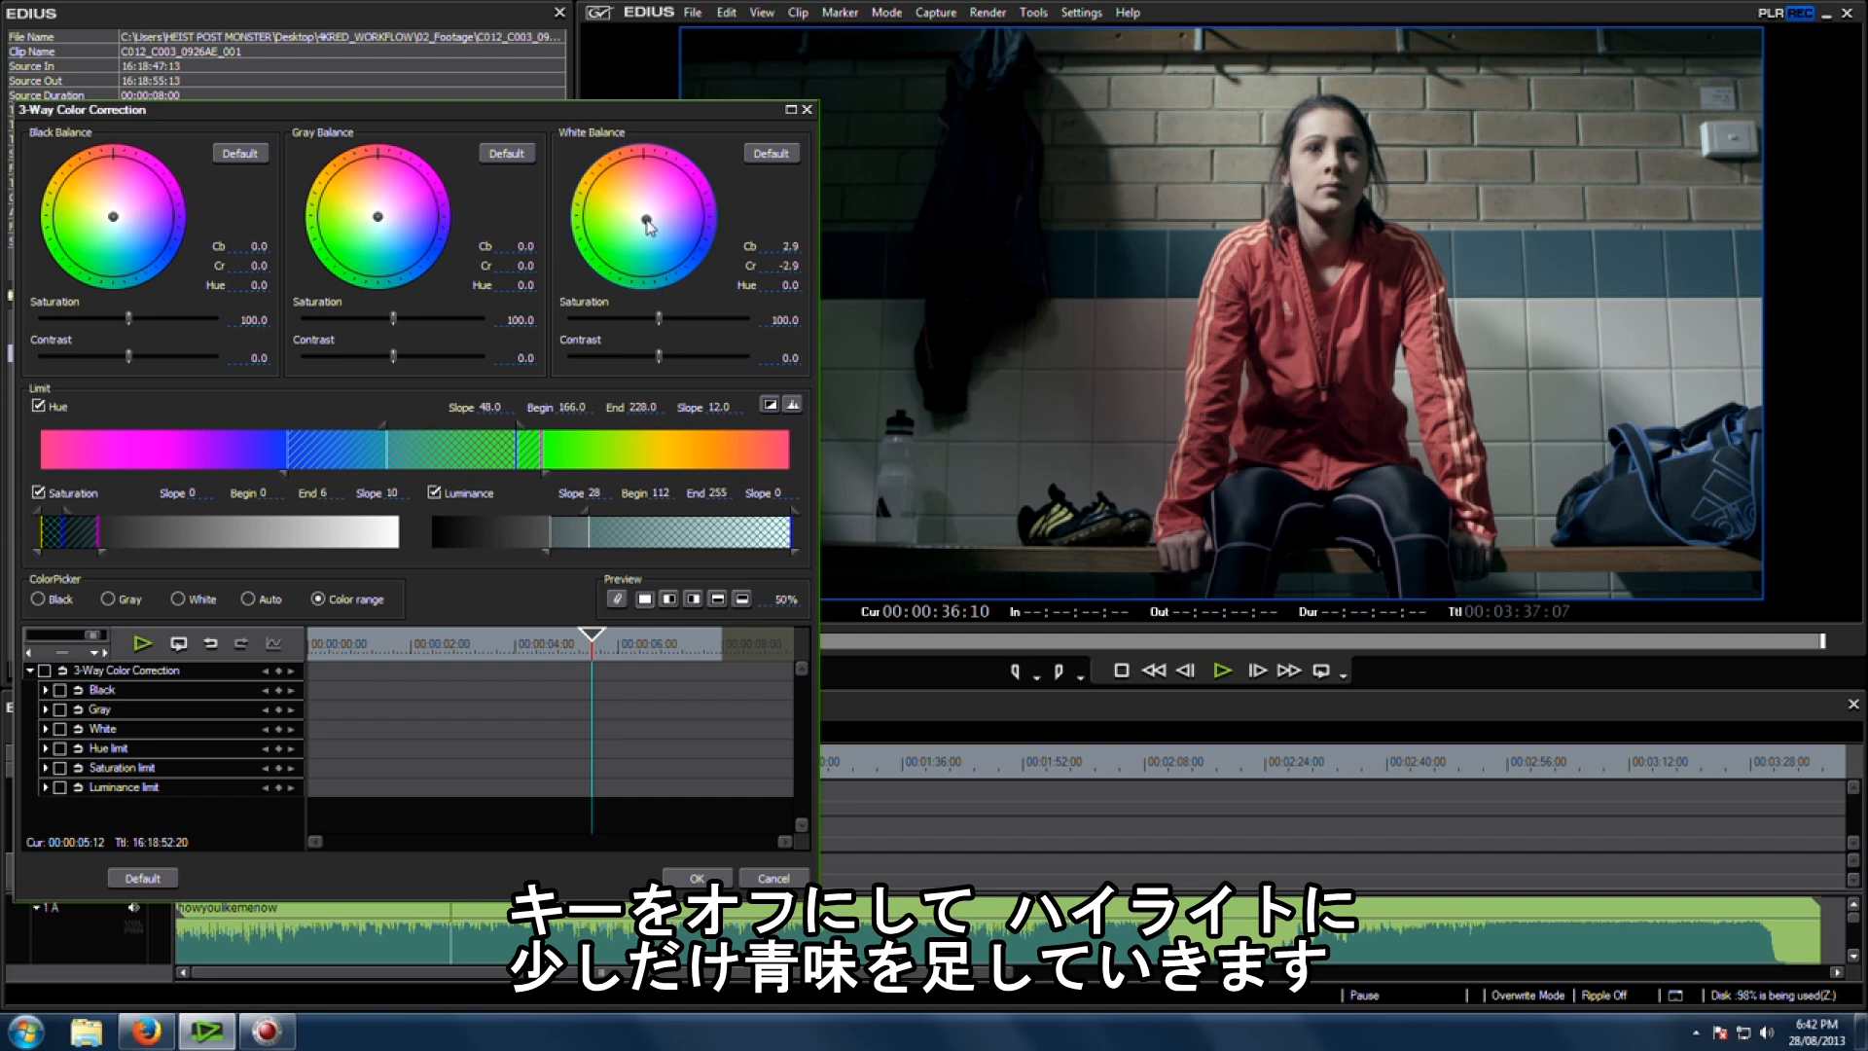
{"action": "left_click_drag", "start_coordinate": [646, 222], "coordinate": [649, 230]}
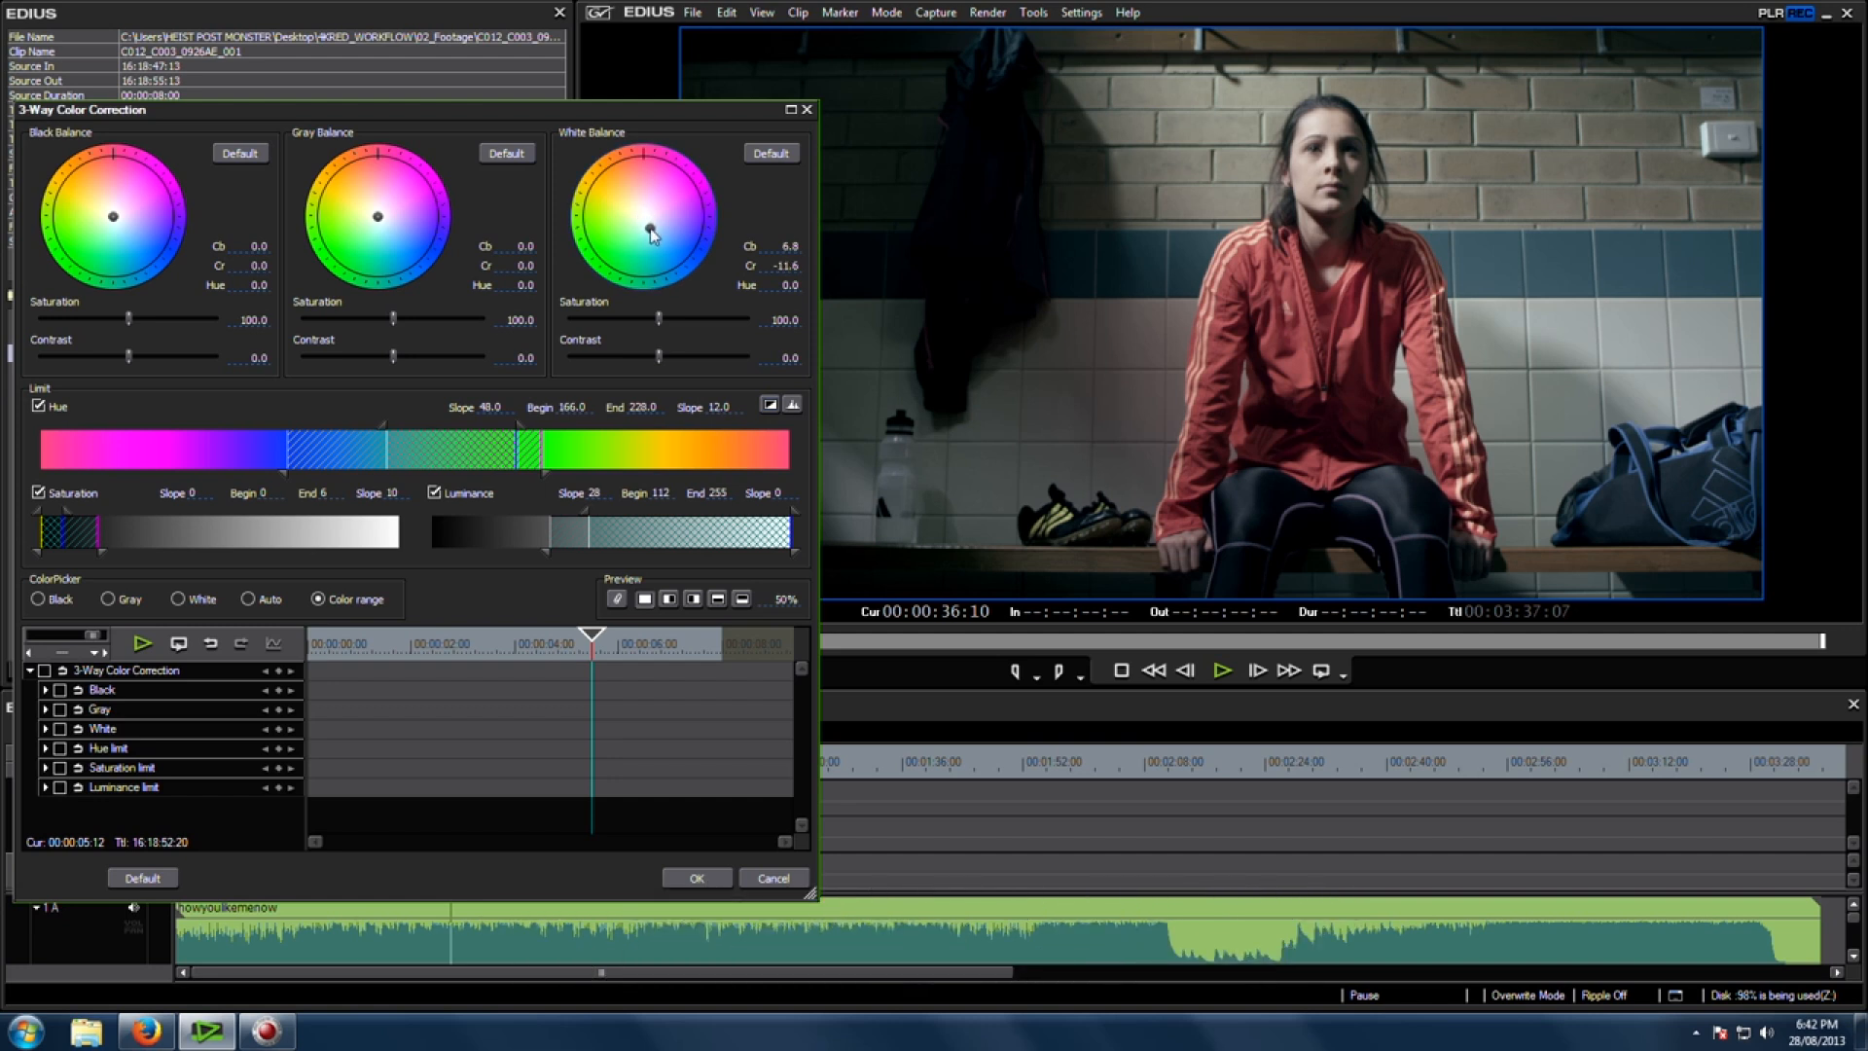
{"action": "left_click_drag", "start_coordinate": [655, 235], "coordinate": [662, 230]}
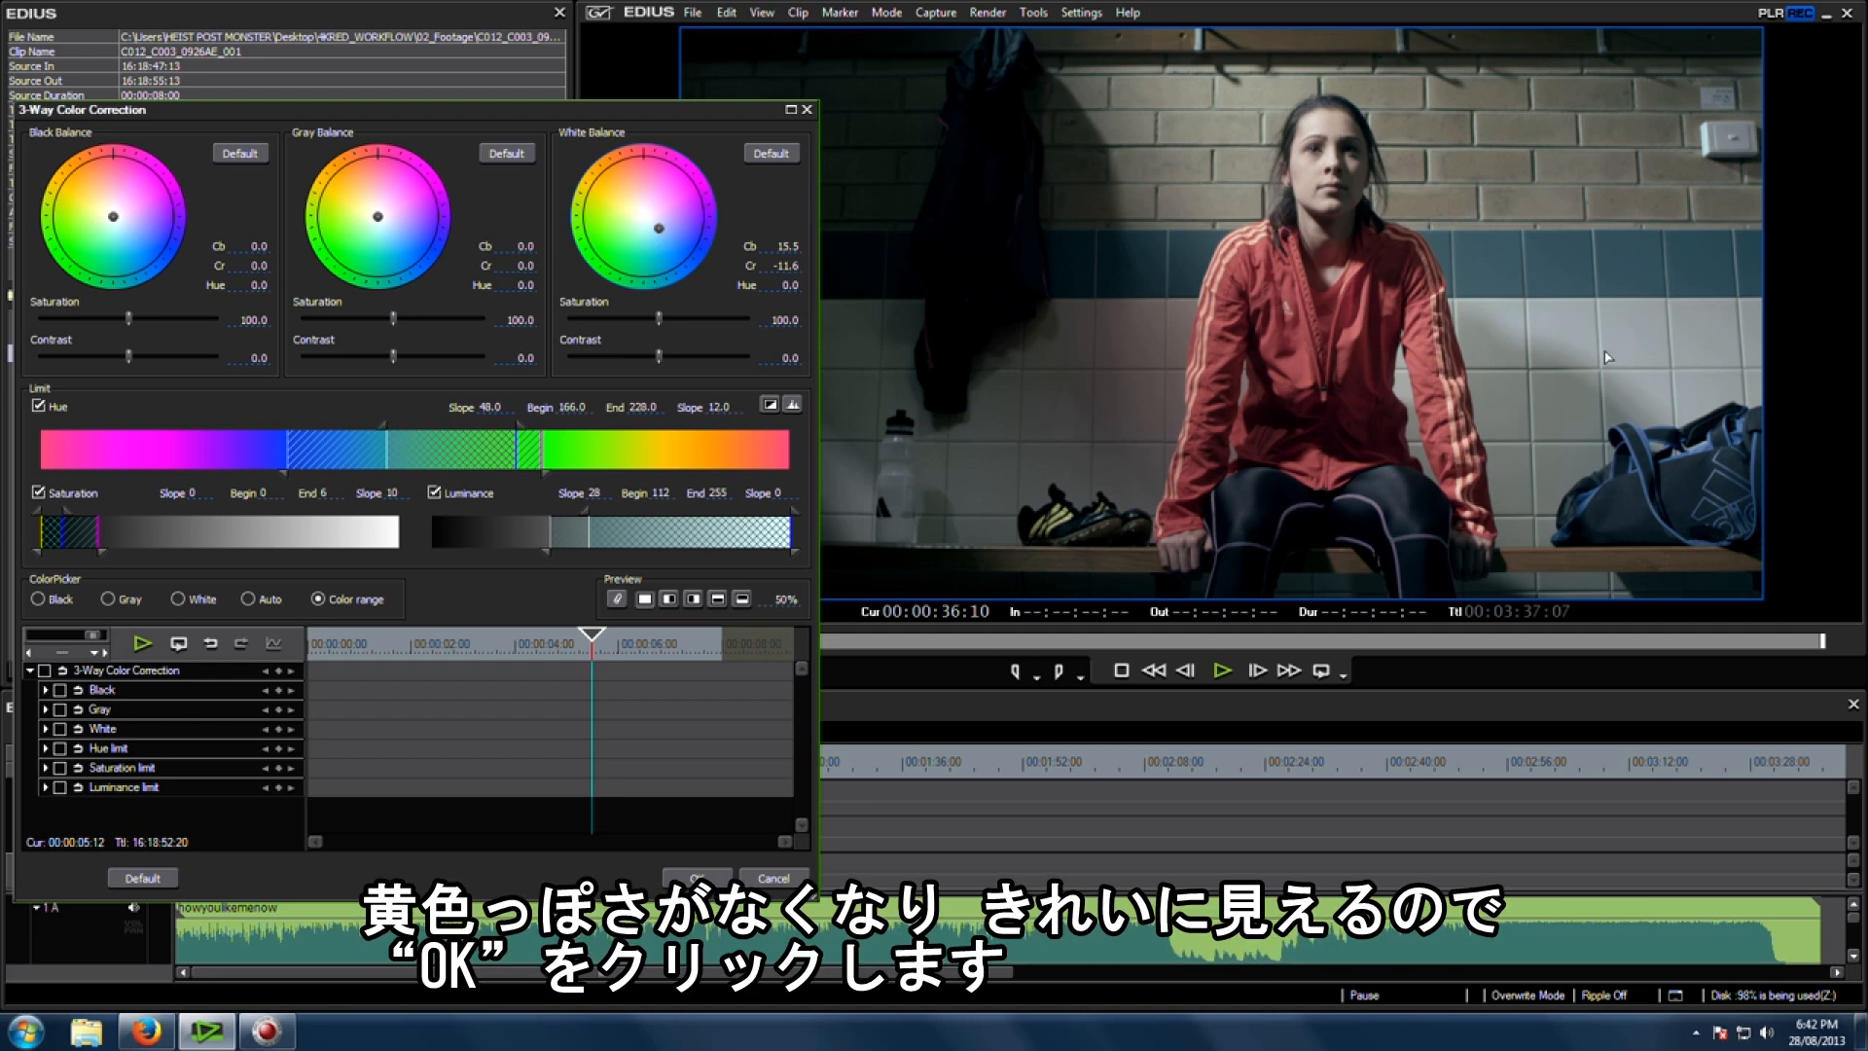
{"action": "left_click", "coordinate": [717, 881]}
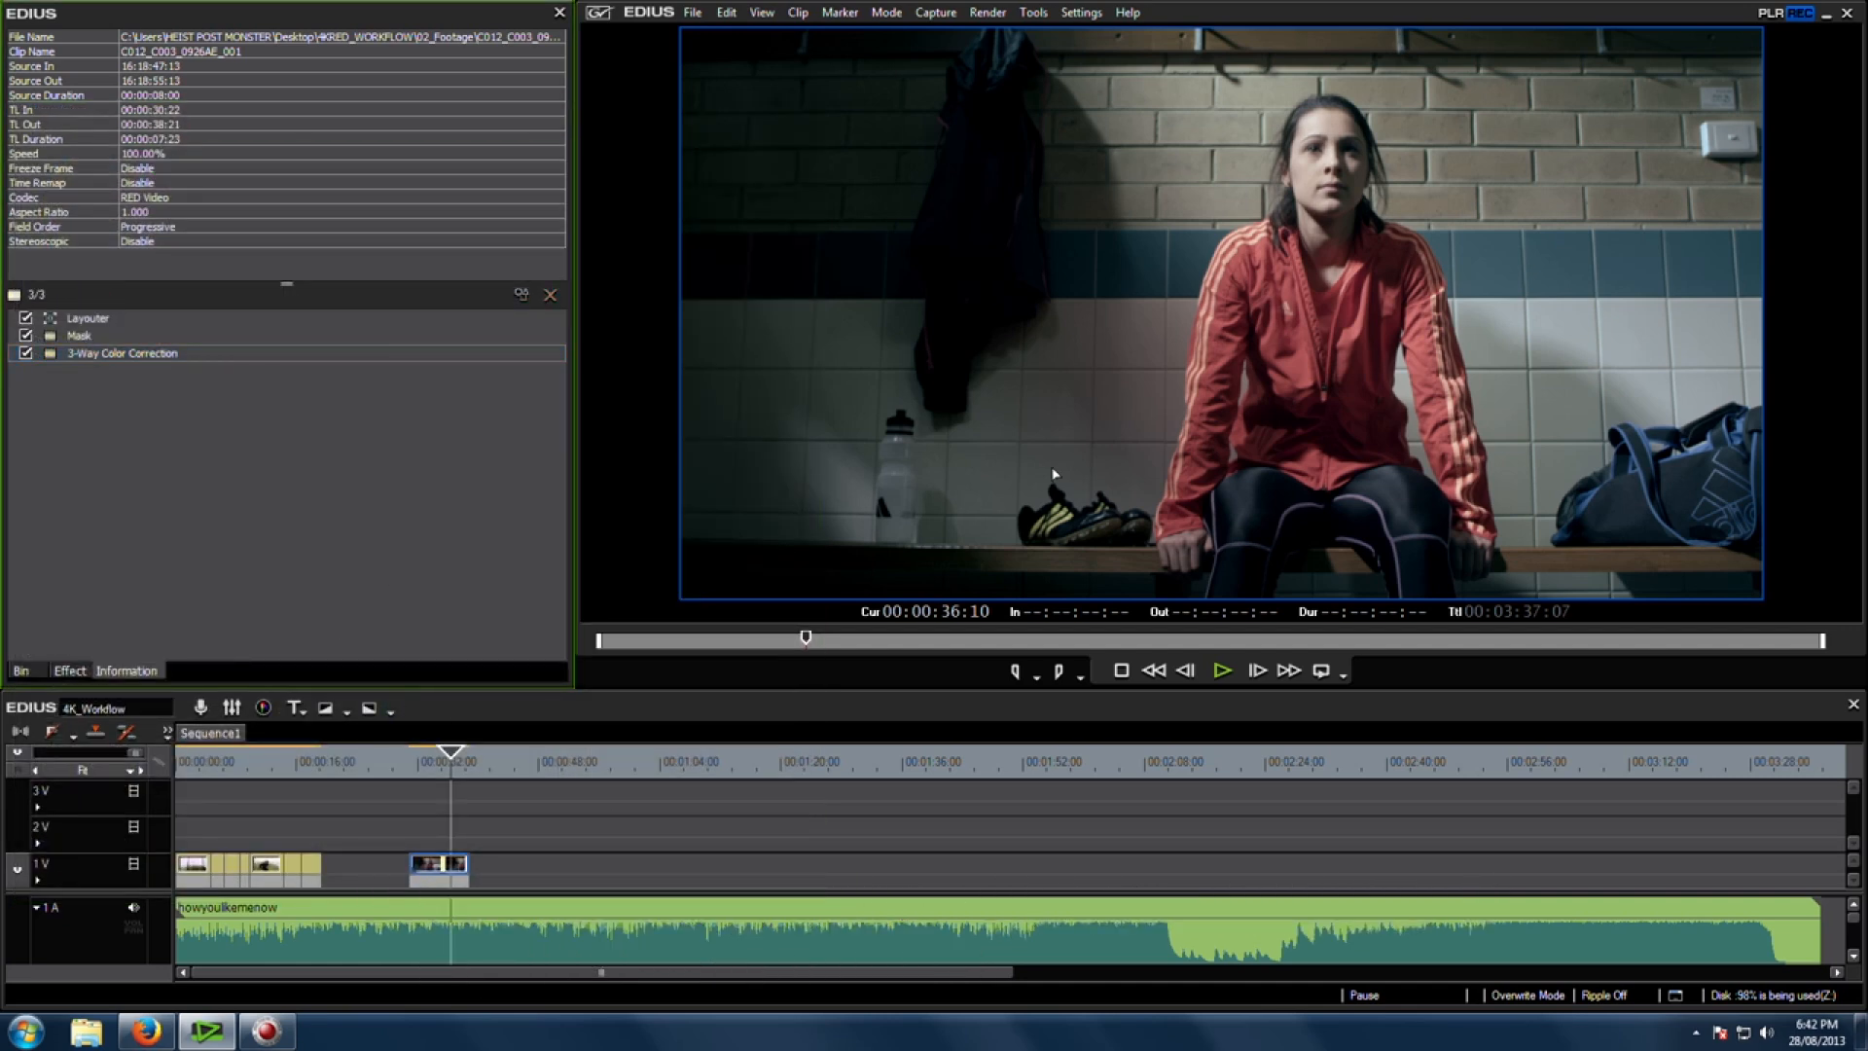
Step: Move the playhead to 00:00:34:11 and add another Mask filter to the same clip
{"action": "left_click", "coordinate": [448, 767]}
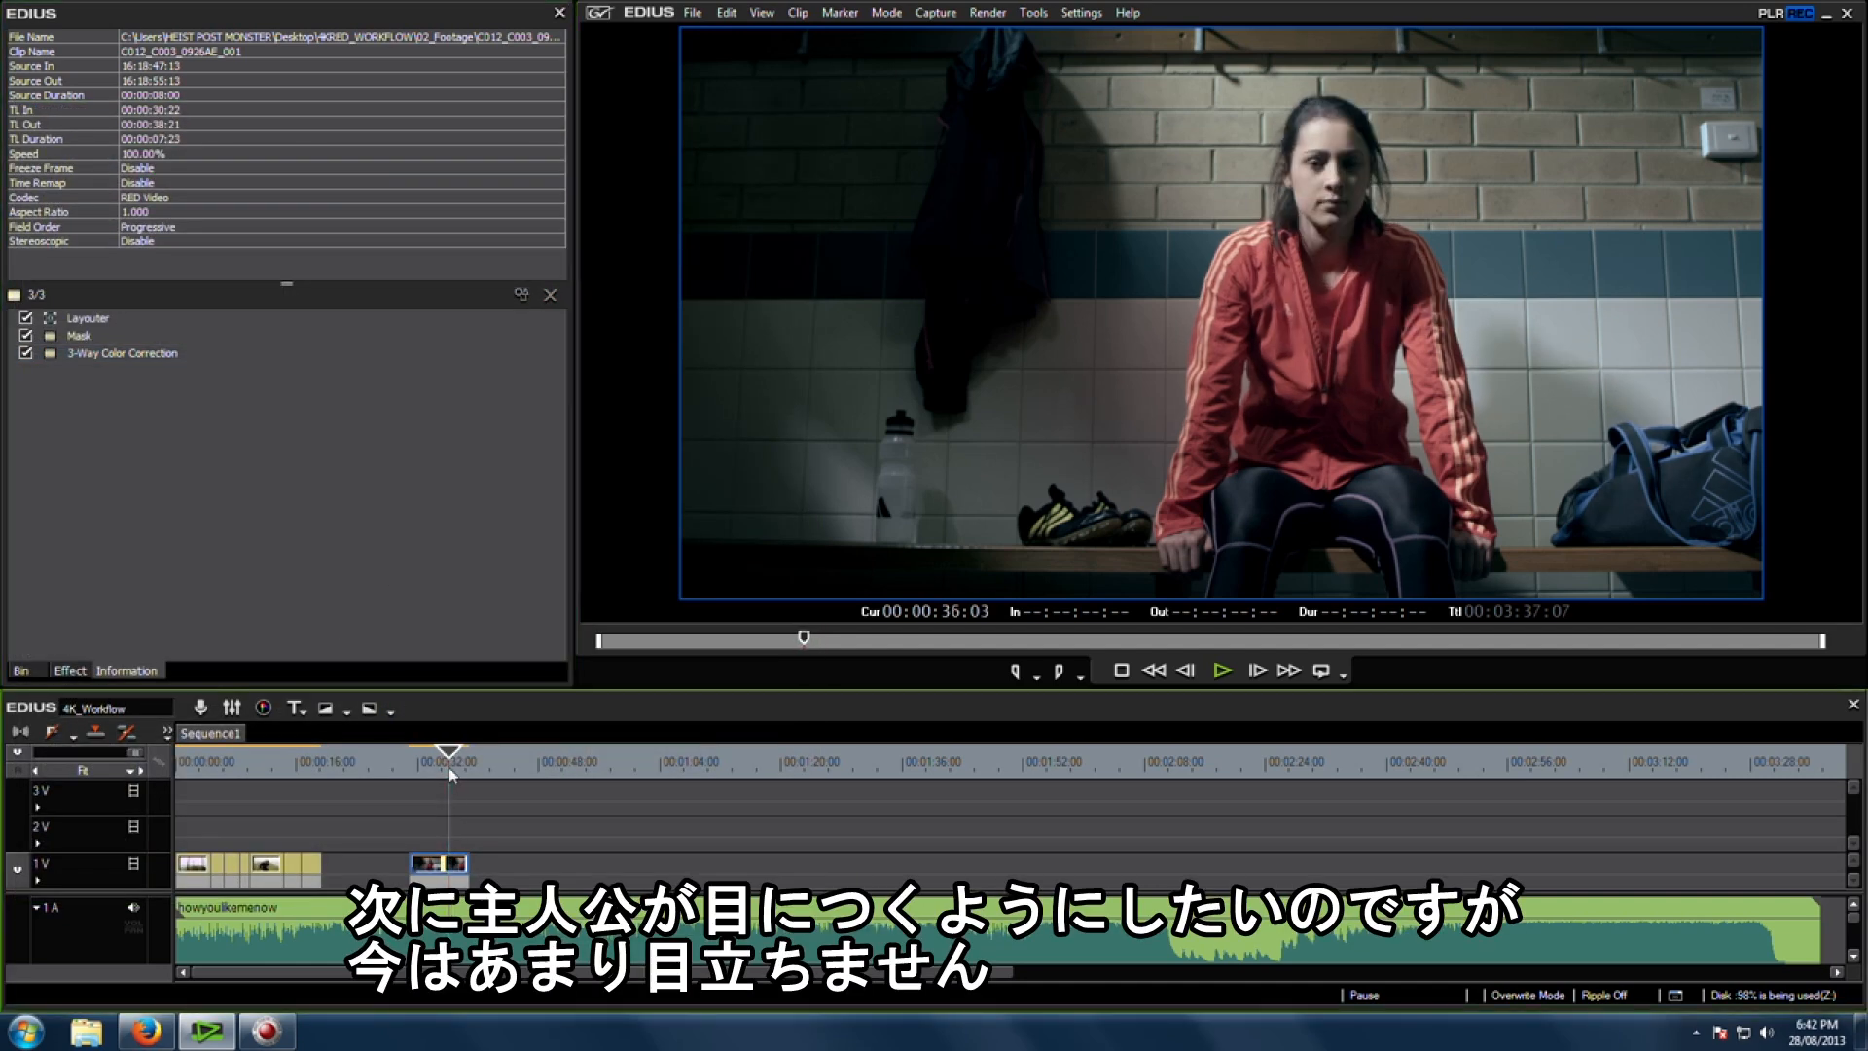
{"action": "left_click_drag", "start_coordinate": [448, 767], "coordinate": [437, 776]}
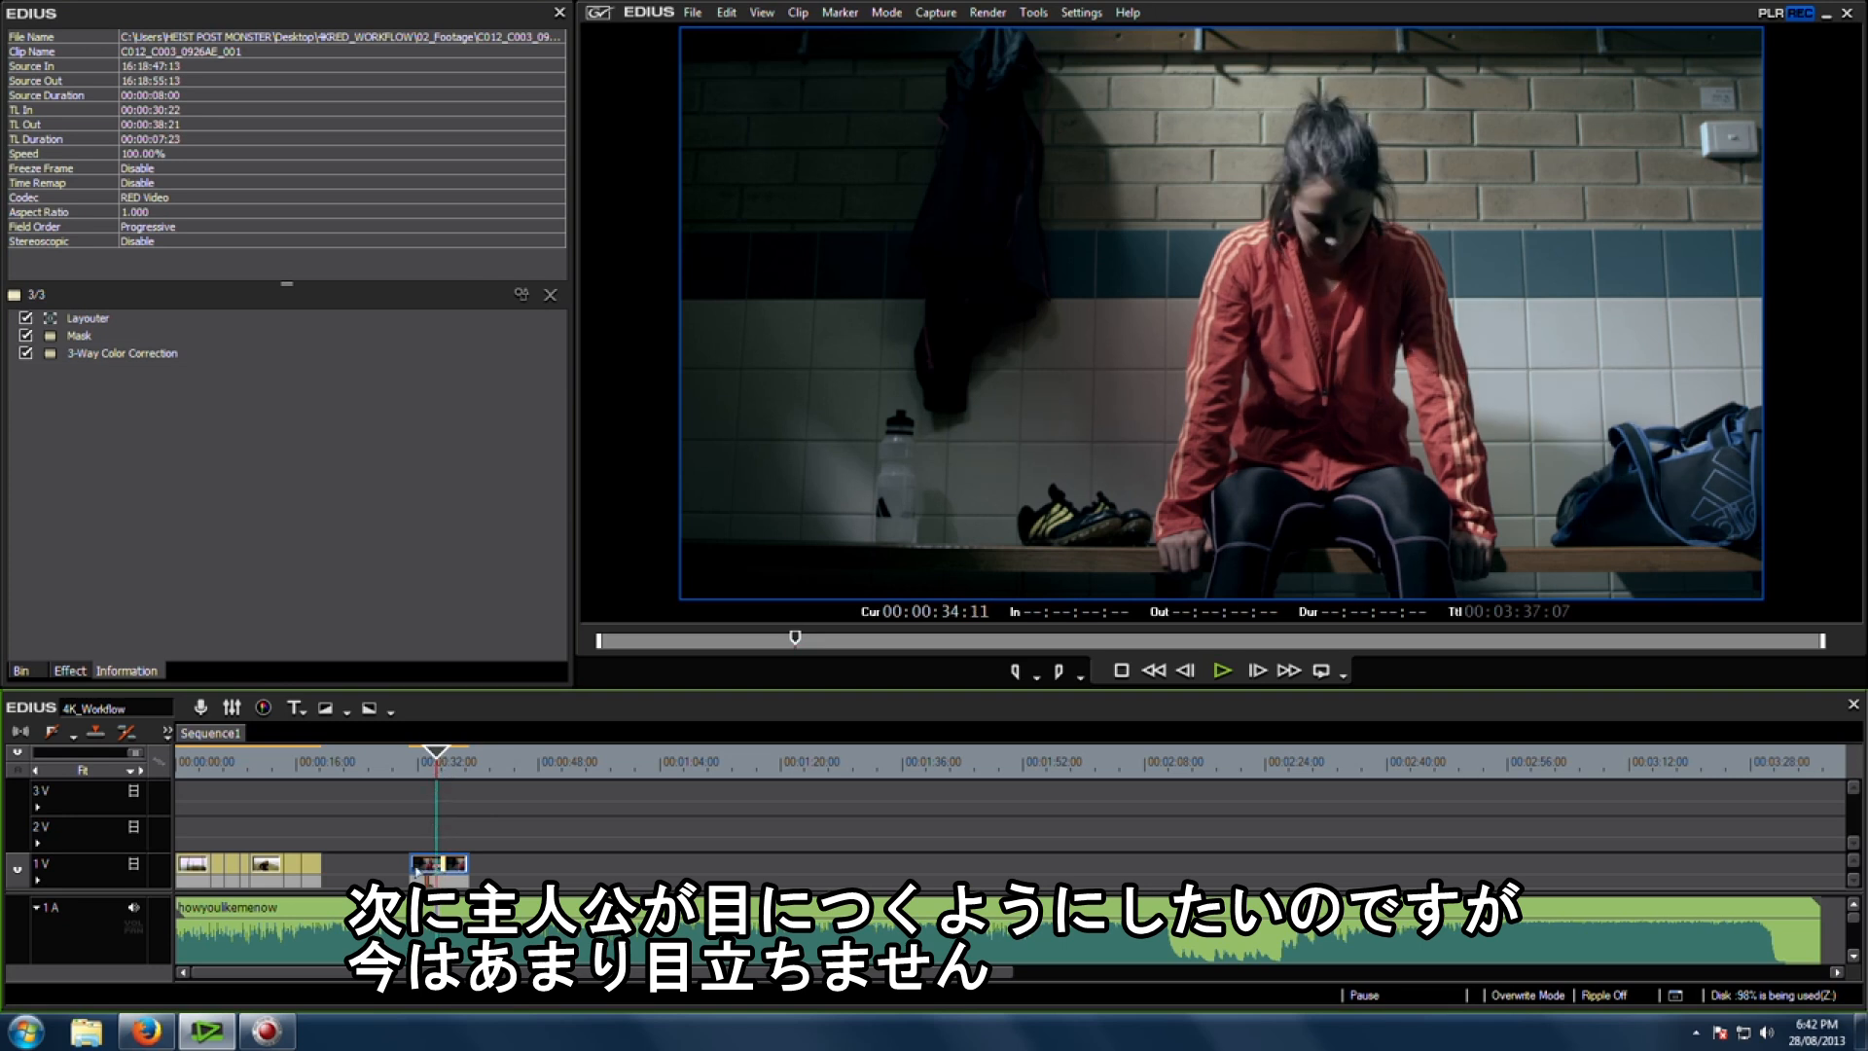
{"action": "left_click", "coordinate": [405, 471]}
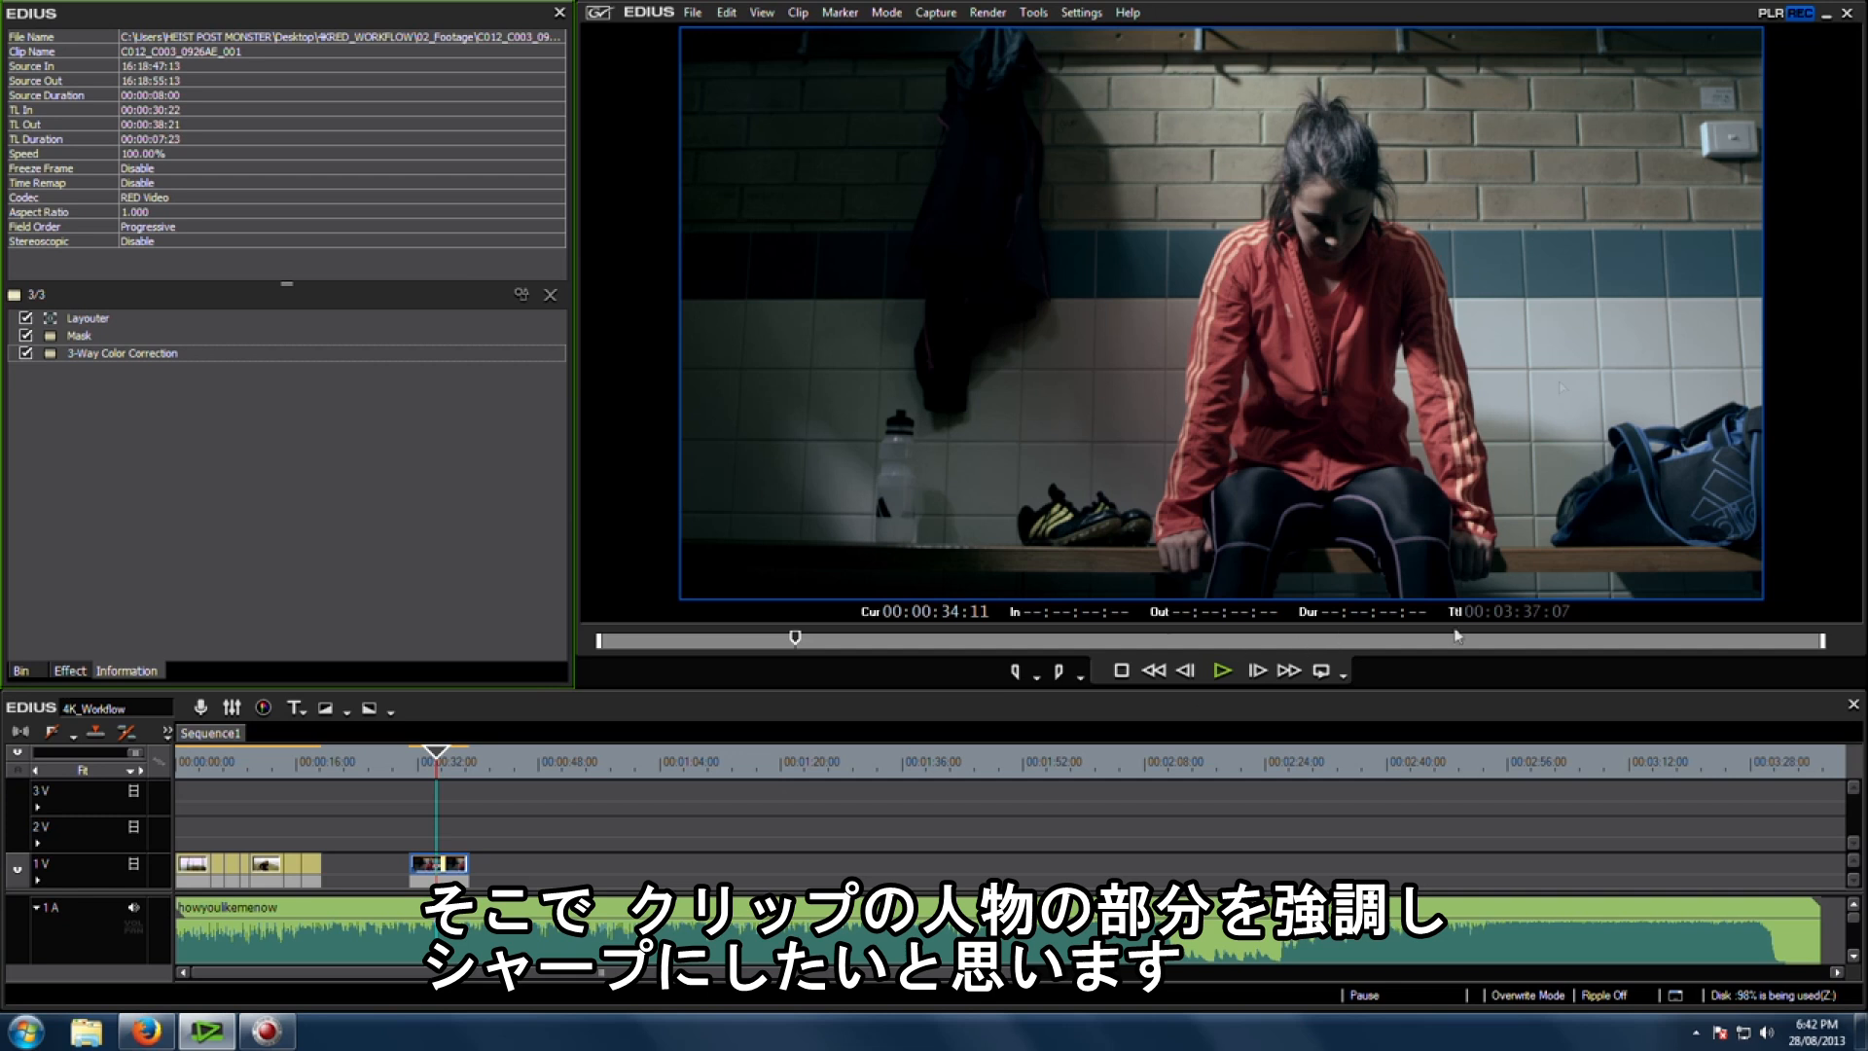
{"action": "left_click", "coordinate": [70, 670]}
{"action": "scroll", "coordinate": [233, 435], "scroll_direction": "down", "scroll_amount": 4}
{"action": "left_click_drag", "start_coordinate": [98, 429], "coordinate": [460, 861]}
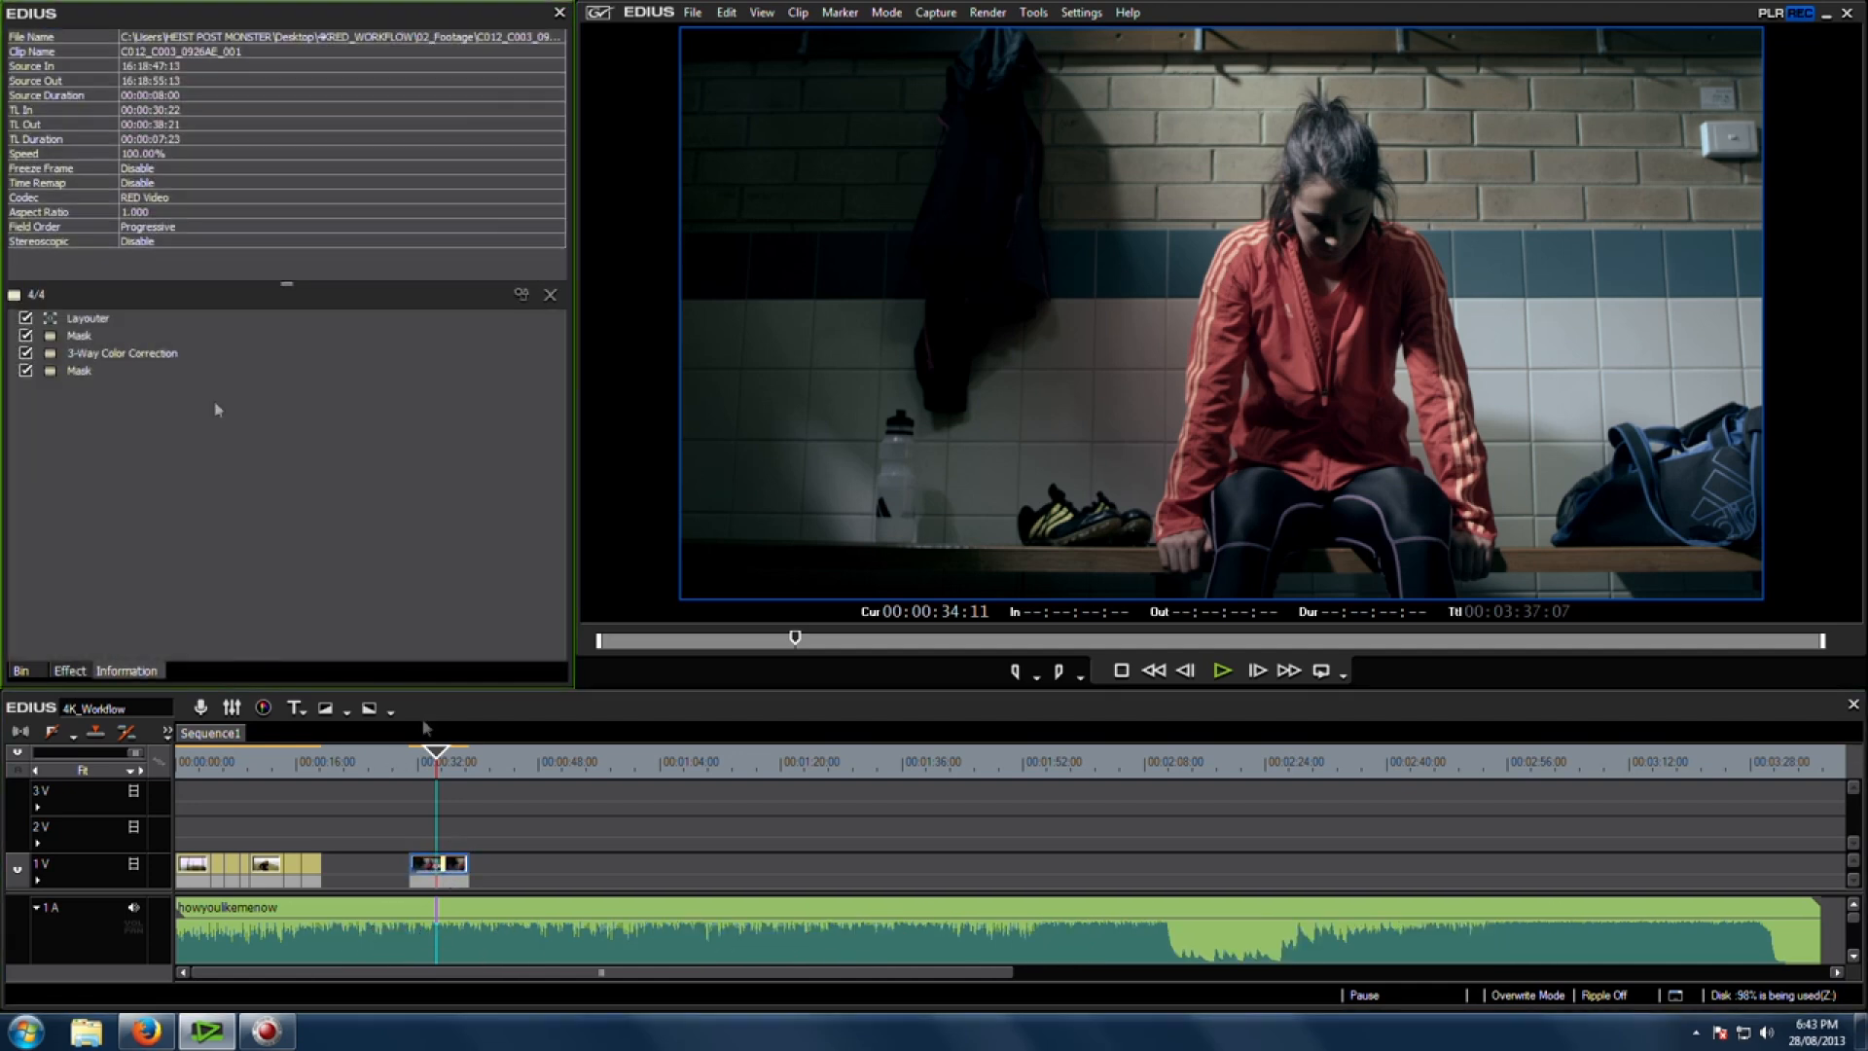
Step: Open the new mask and draw an ellipse around the woman and the two bags
{"action": "double_click", "coordinate": [89, 379]}
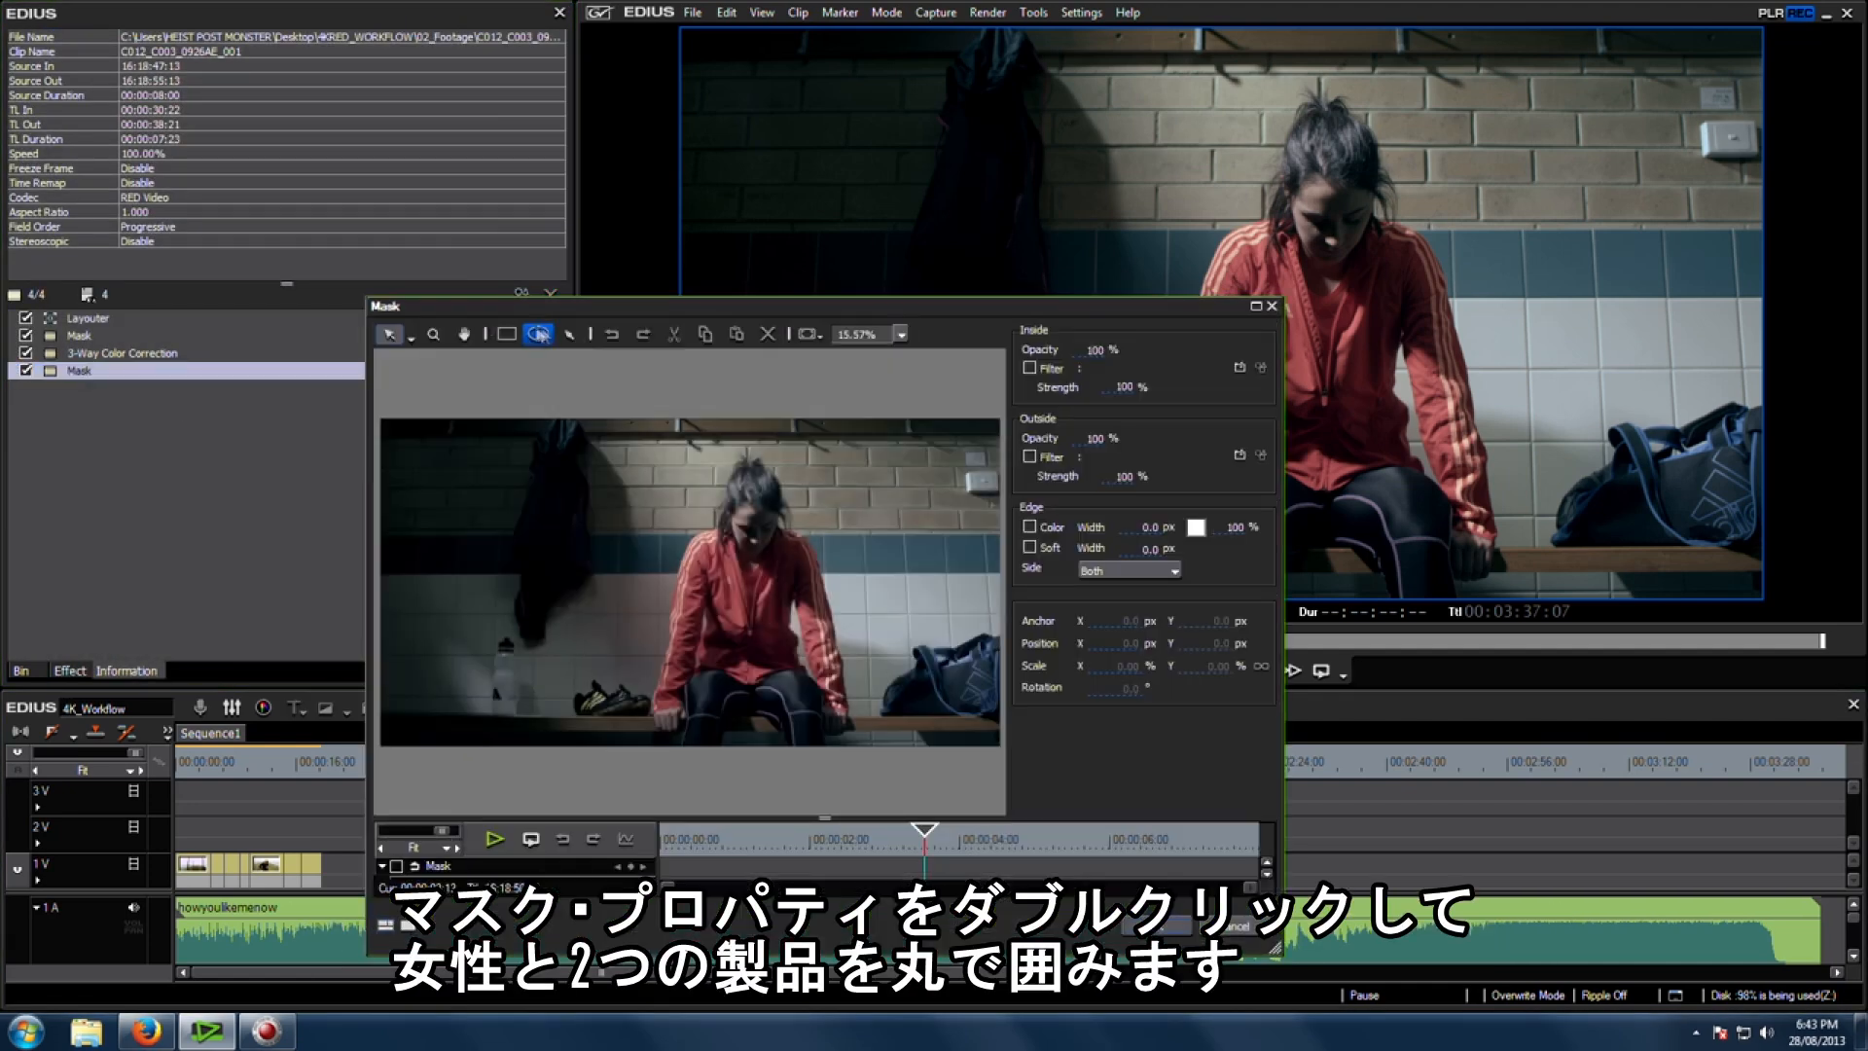
{"action": "left_click_drag", "start_coordinate": [450, 451], "coordinate": [924, 817]}
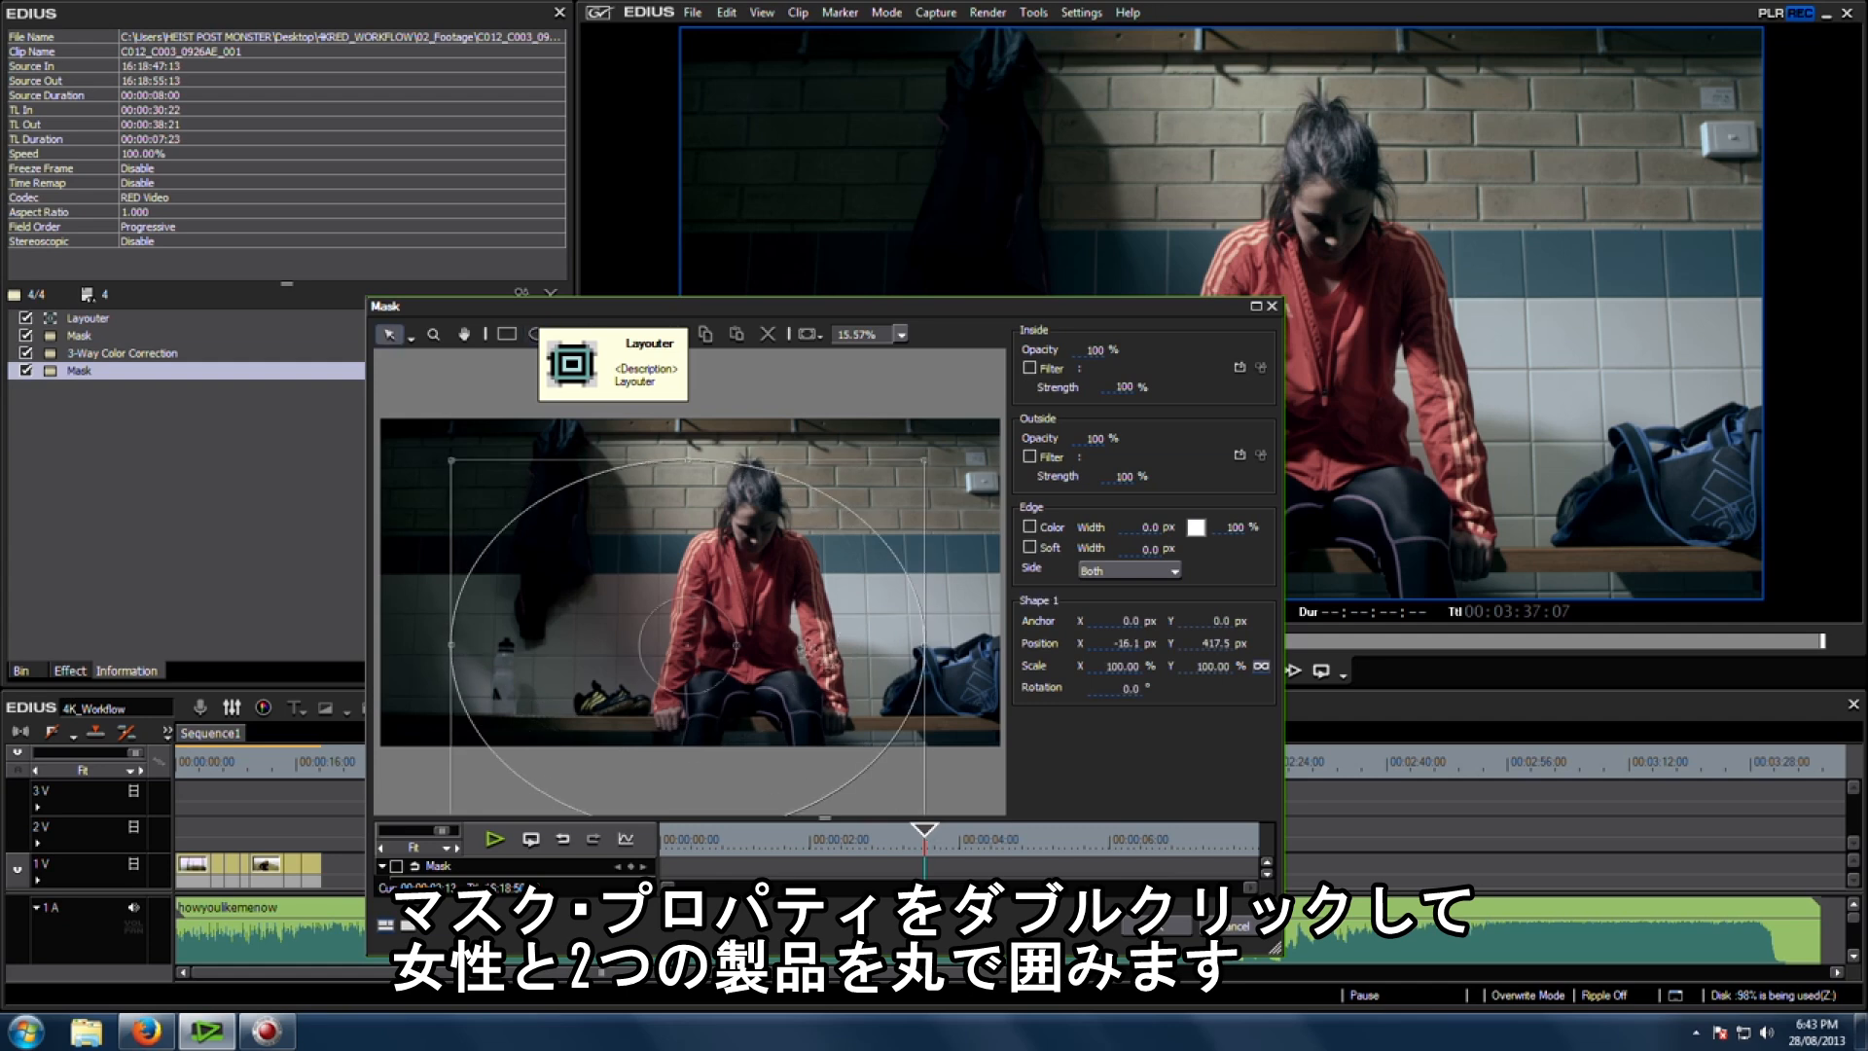
{"action": "left_click_drag", "start_coordinate": [792, 628], "coordinate": [746, 635]}
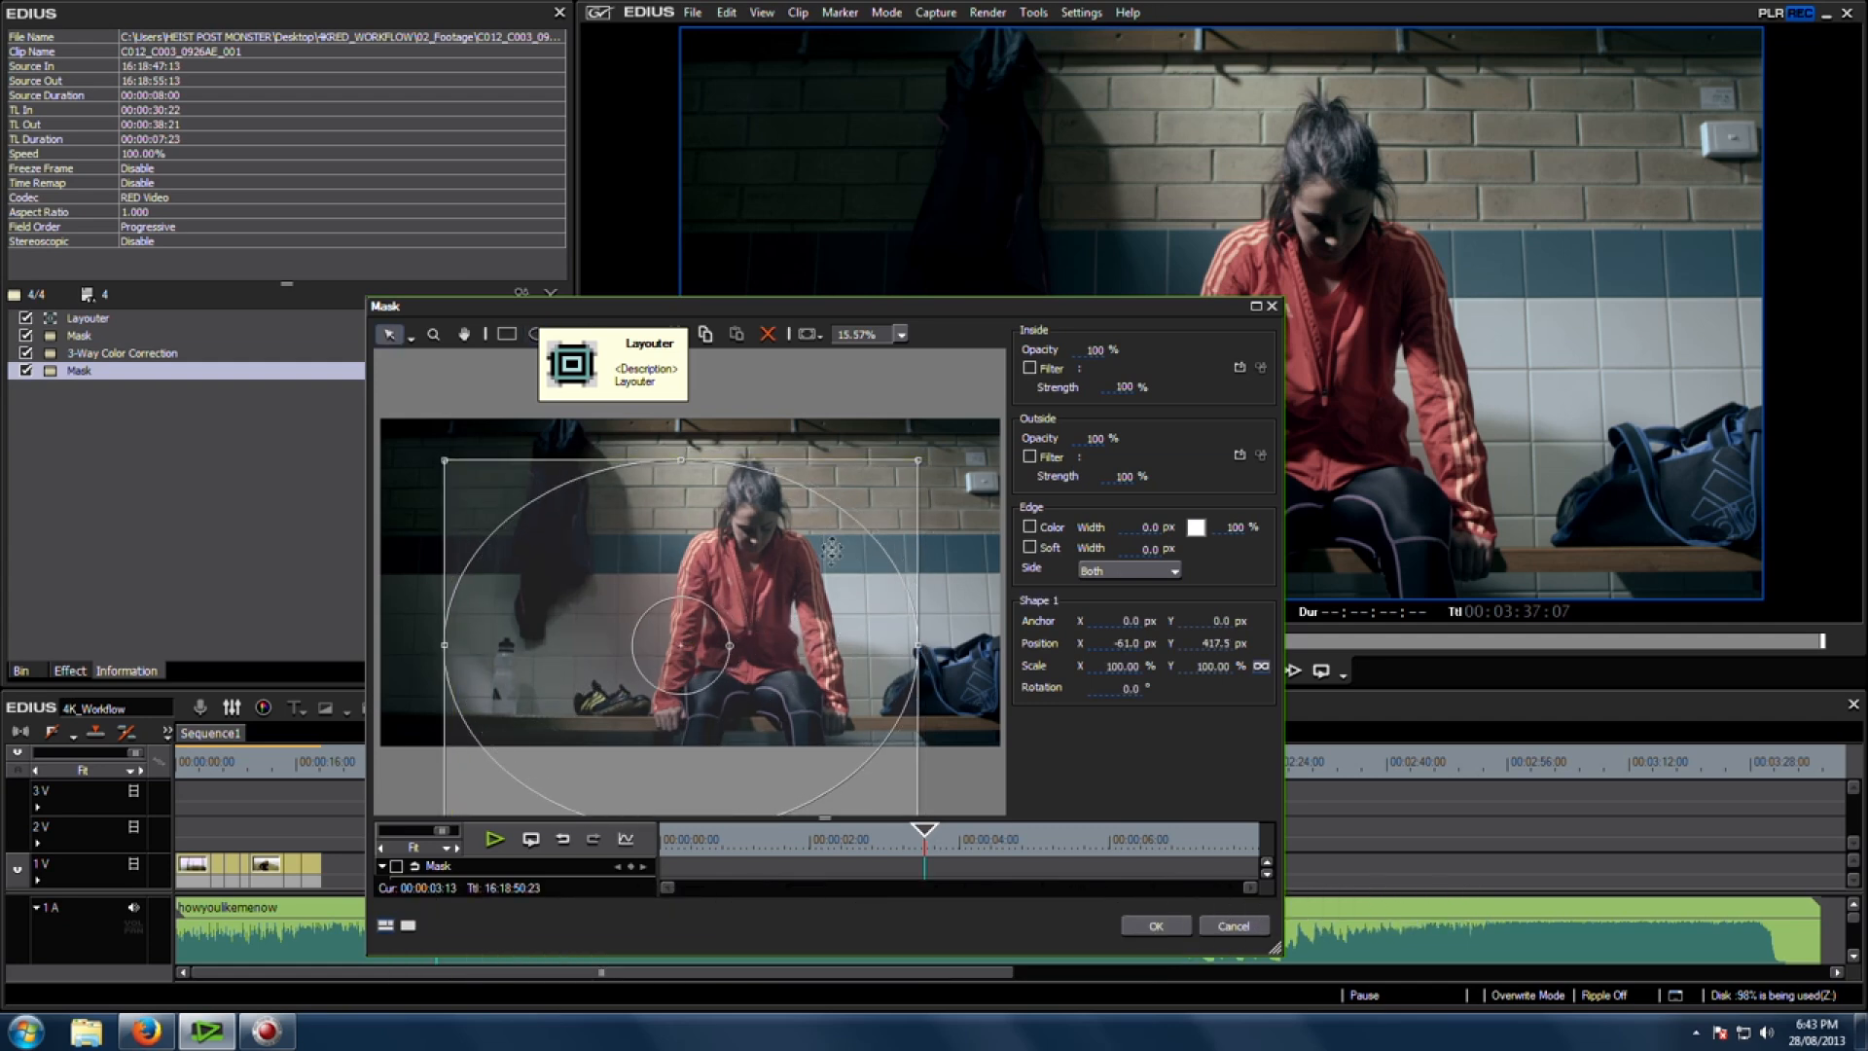
Step: Enable a soft edge on the mask with a width of 450 px
{"action": "left_click", "coordinate": [1029, 547]}
{"action": "left_click", "coordinate": [1148, 549]}
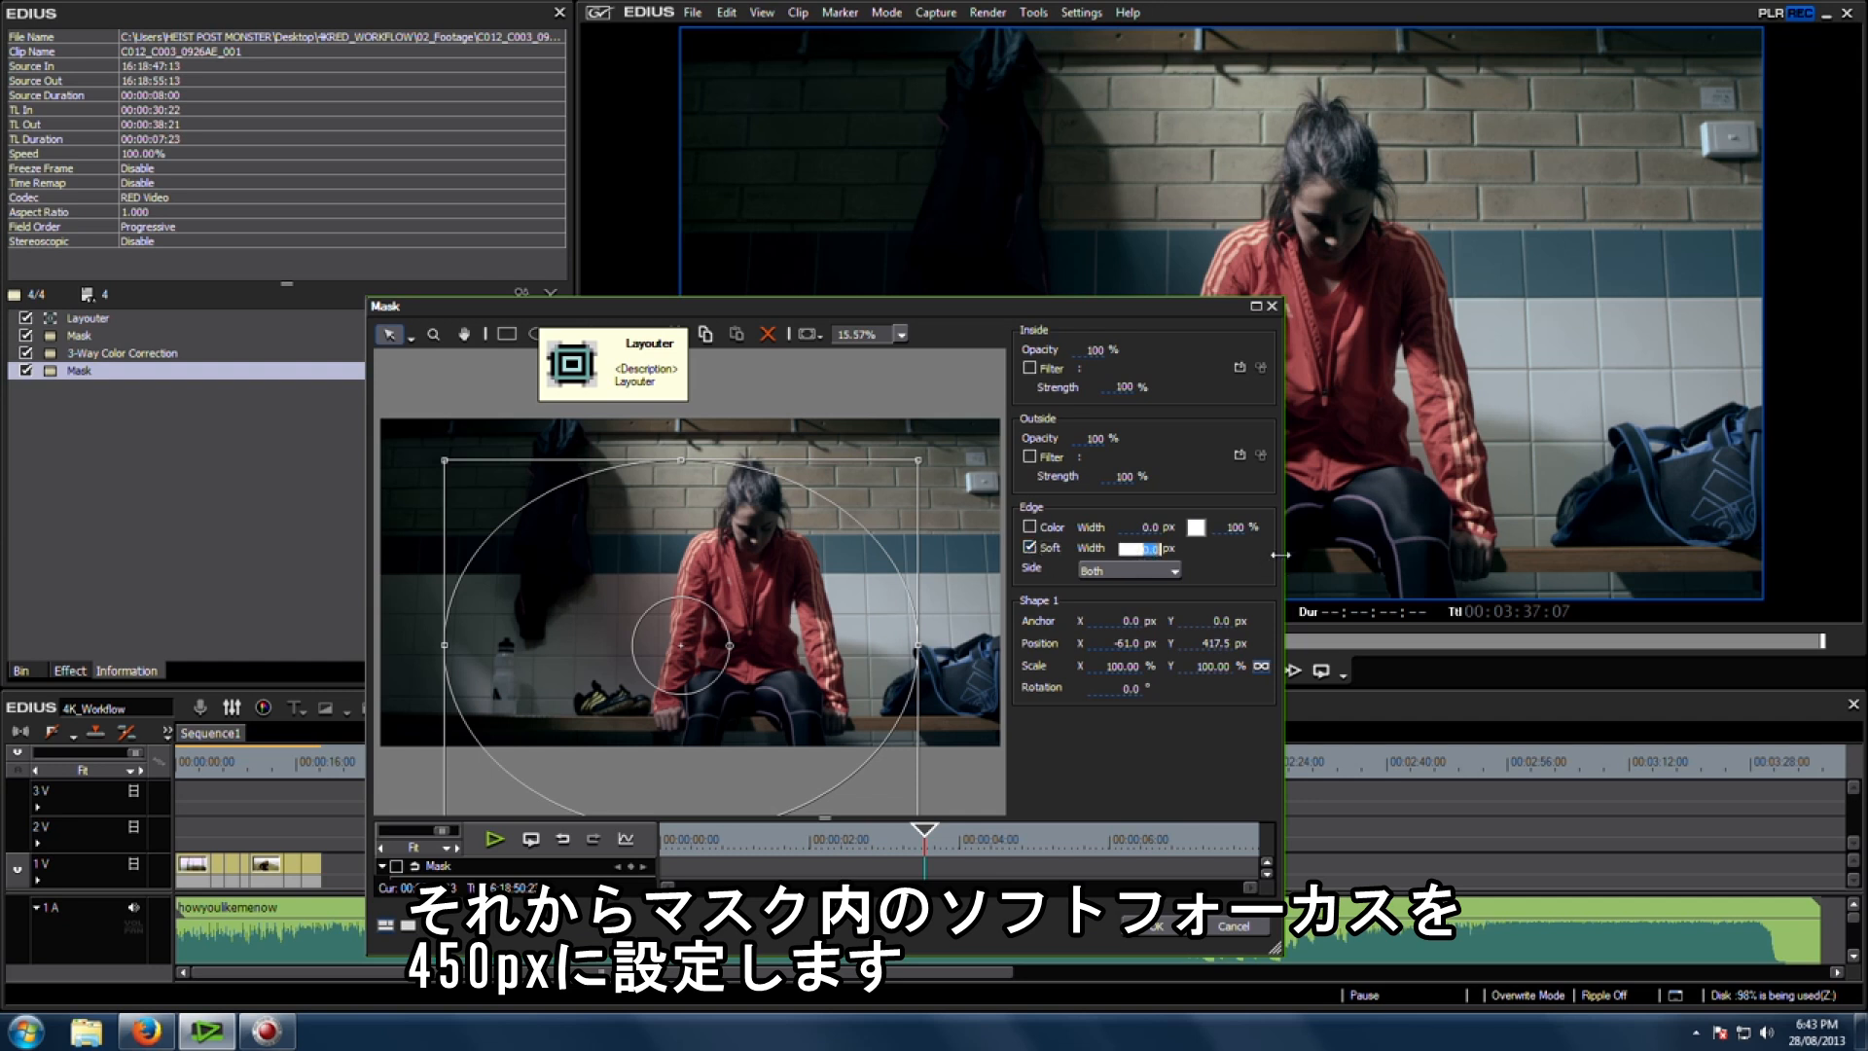
{"action": "type", "text": "450"}
Step: Enable the mask's inside filter and set it to Sharpness
{"action": "left_click", "coordinate": [1029, 368]}
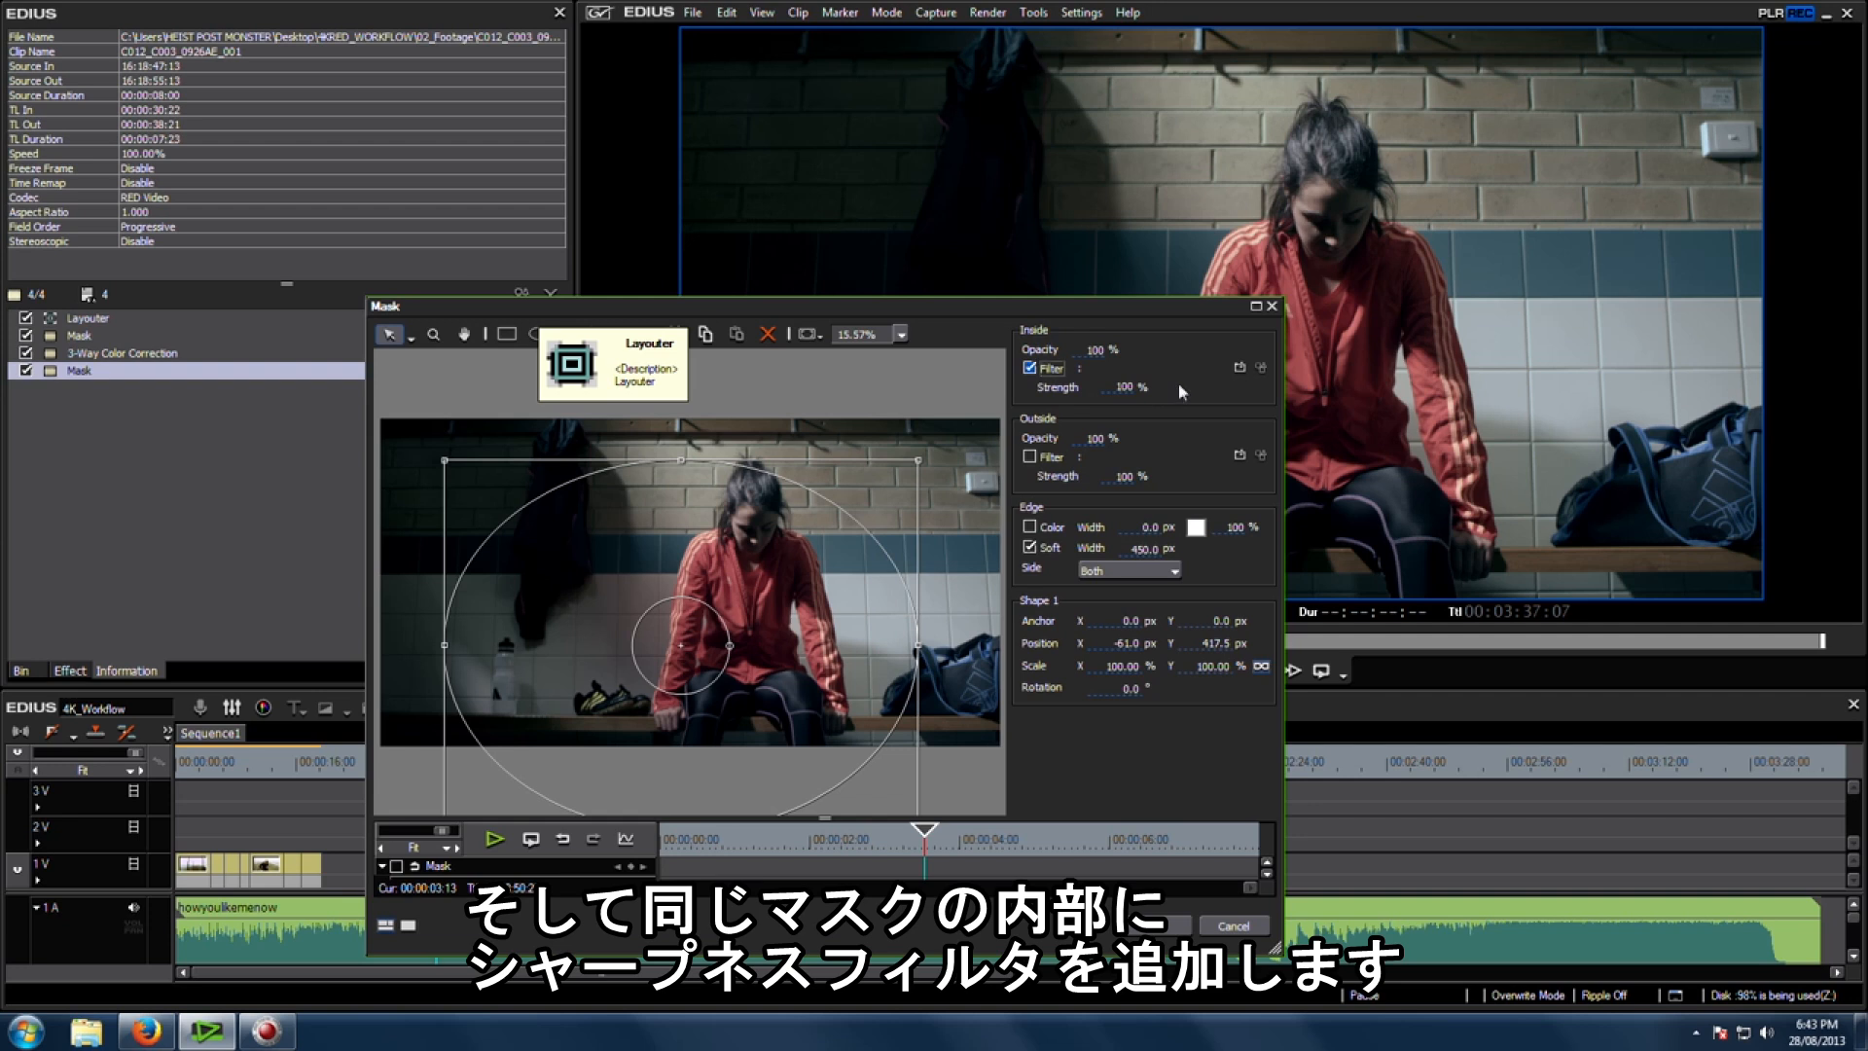
{"action": "left_click", "coordinate": [1238, 368]}
{"action": "double_click", "coordinate": [759, 409]}
{"action": "scroll", "coordinate": [841, 527], "scroll_direction": "down", "scroll_amount": 5}
{"action": "scroll", "coordinate": [837, 572], "scroll_direction": "down", "scroll_amount": 1}
{"action": "left_click", "coordinate": [809, 542]}
{"action": "left_click", "coordinate": [884, 666]}
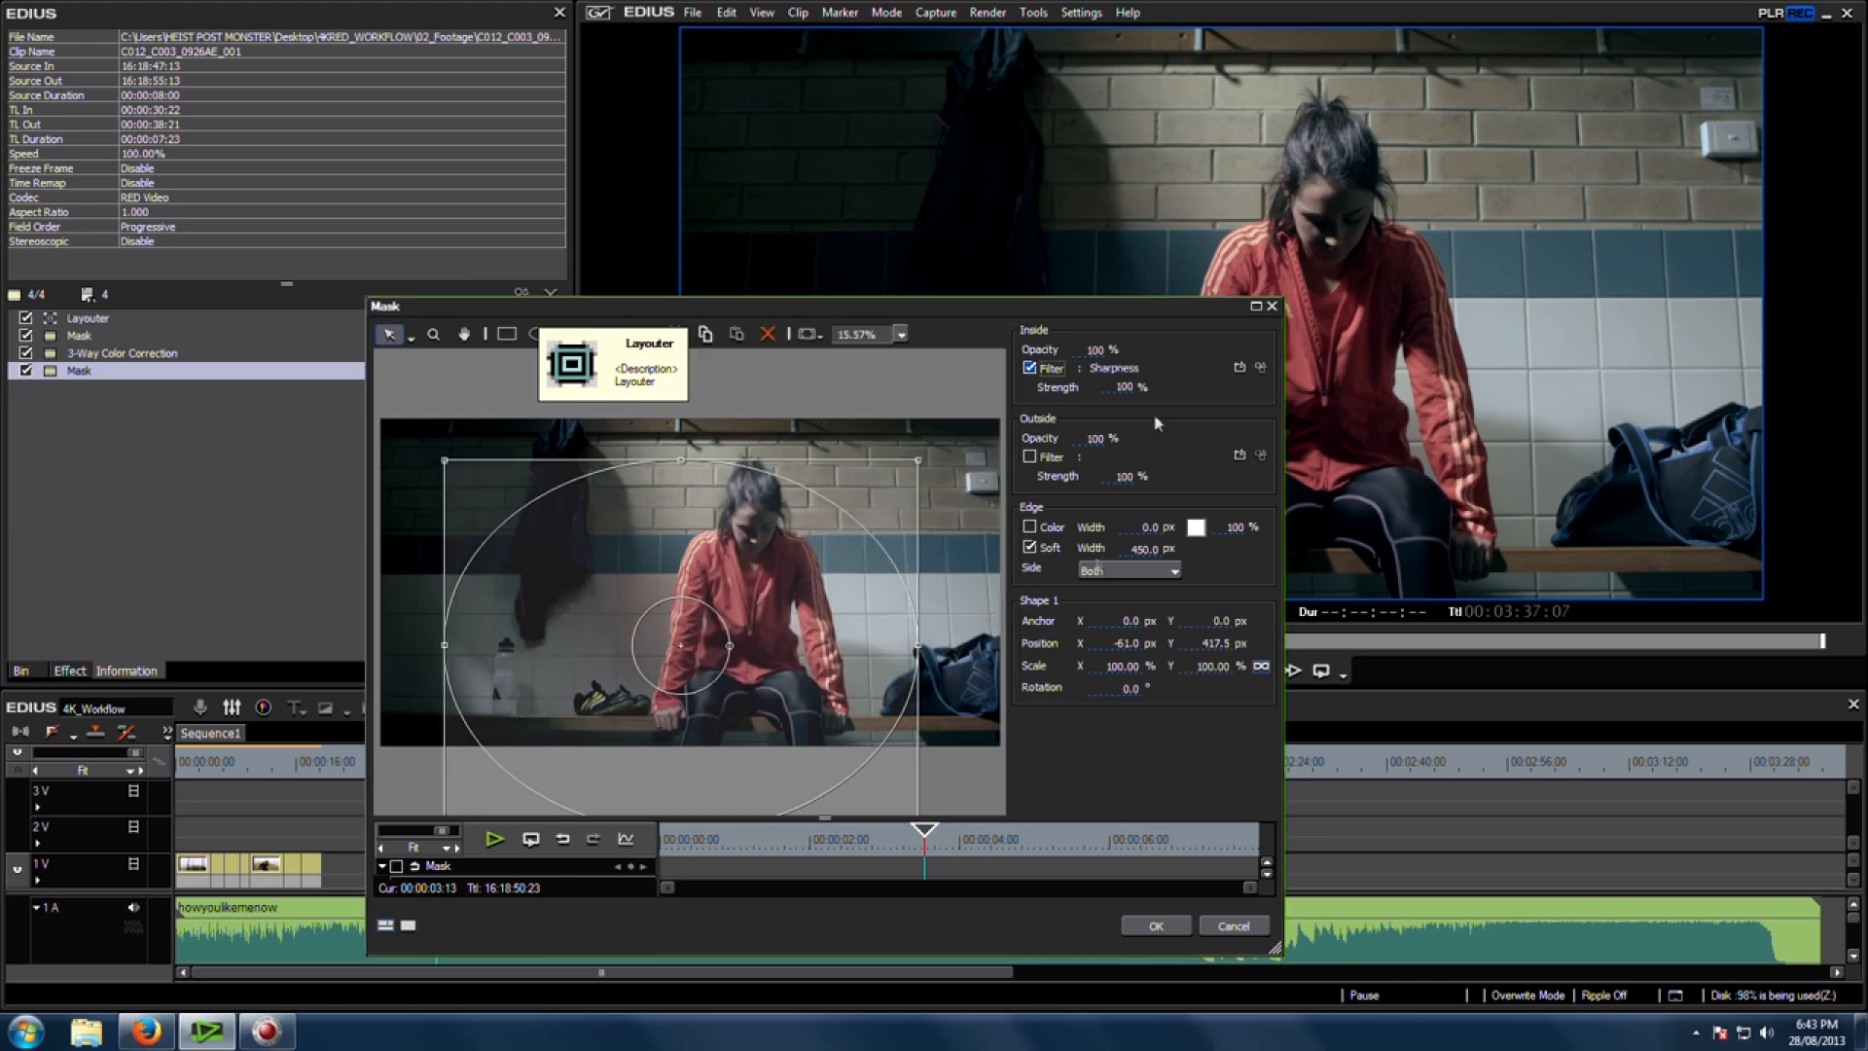
Step: Set the inside Sharpness filter's Sharp value to 25
{"action": "left_click", "coordinate": [1260, 368]}
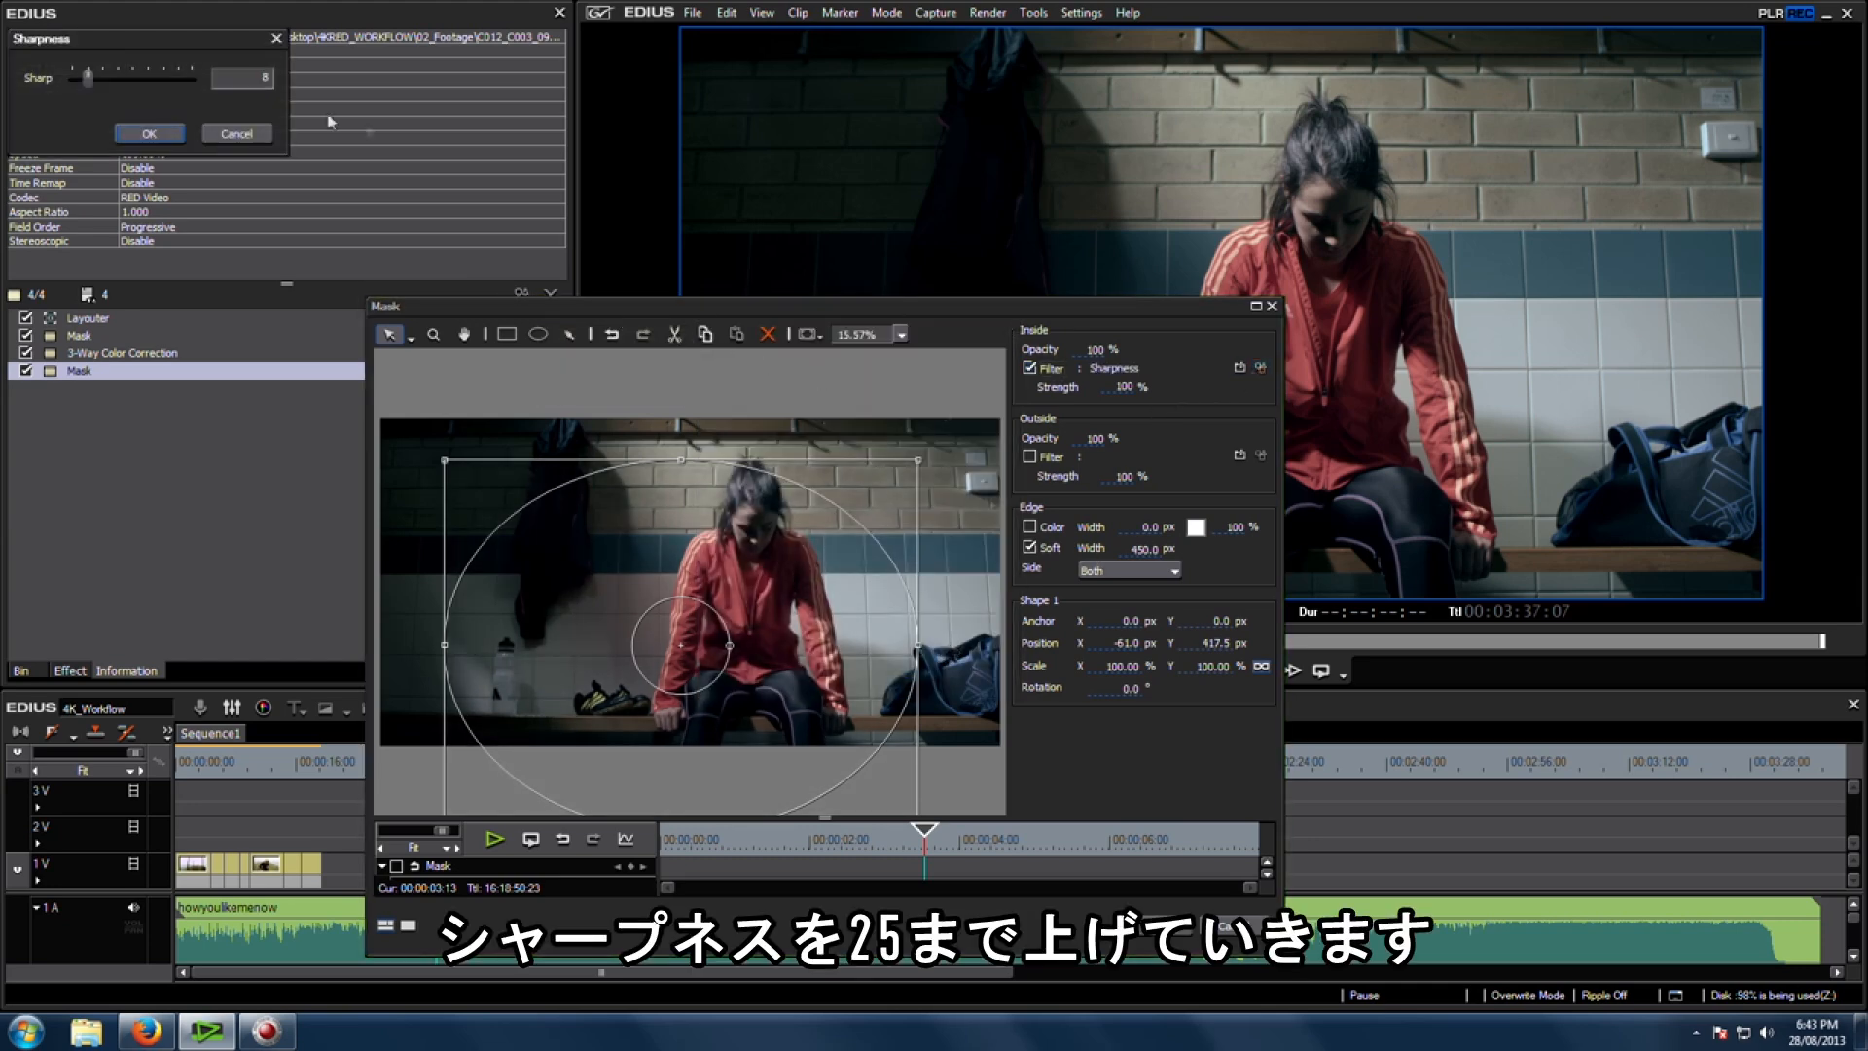
{"action": "left_click_drag", "start_coordinate": [660, 396], "coordinate": [691, 395]}
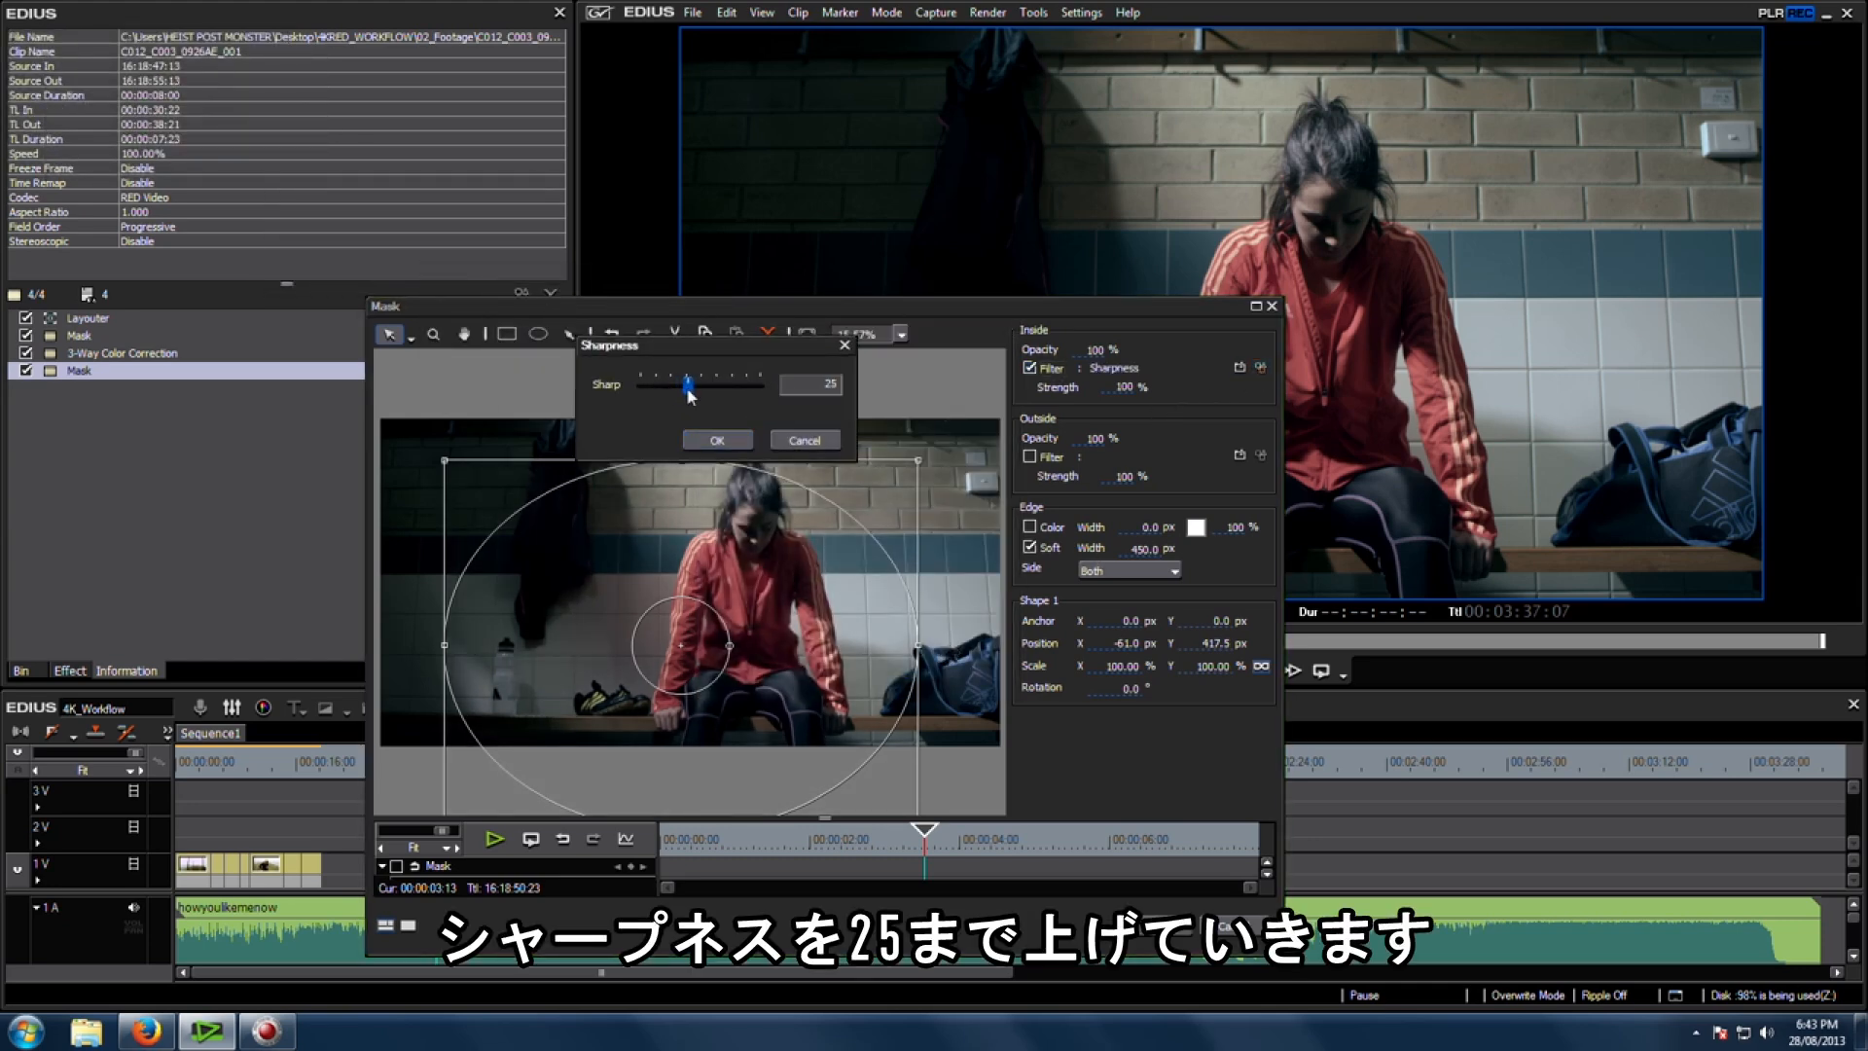
{"action": "left_click", "coordinate": [713, 441]}
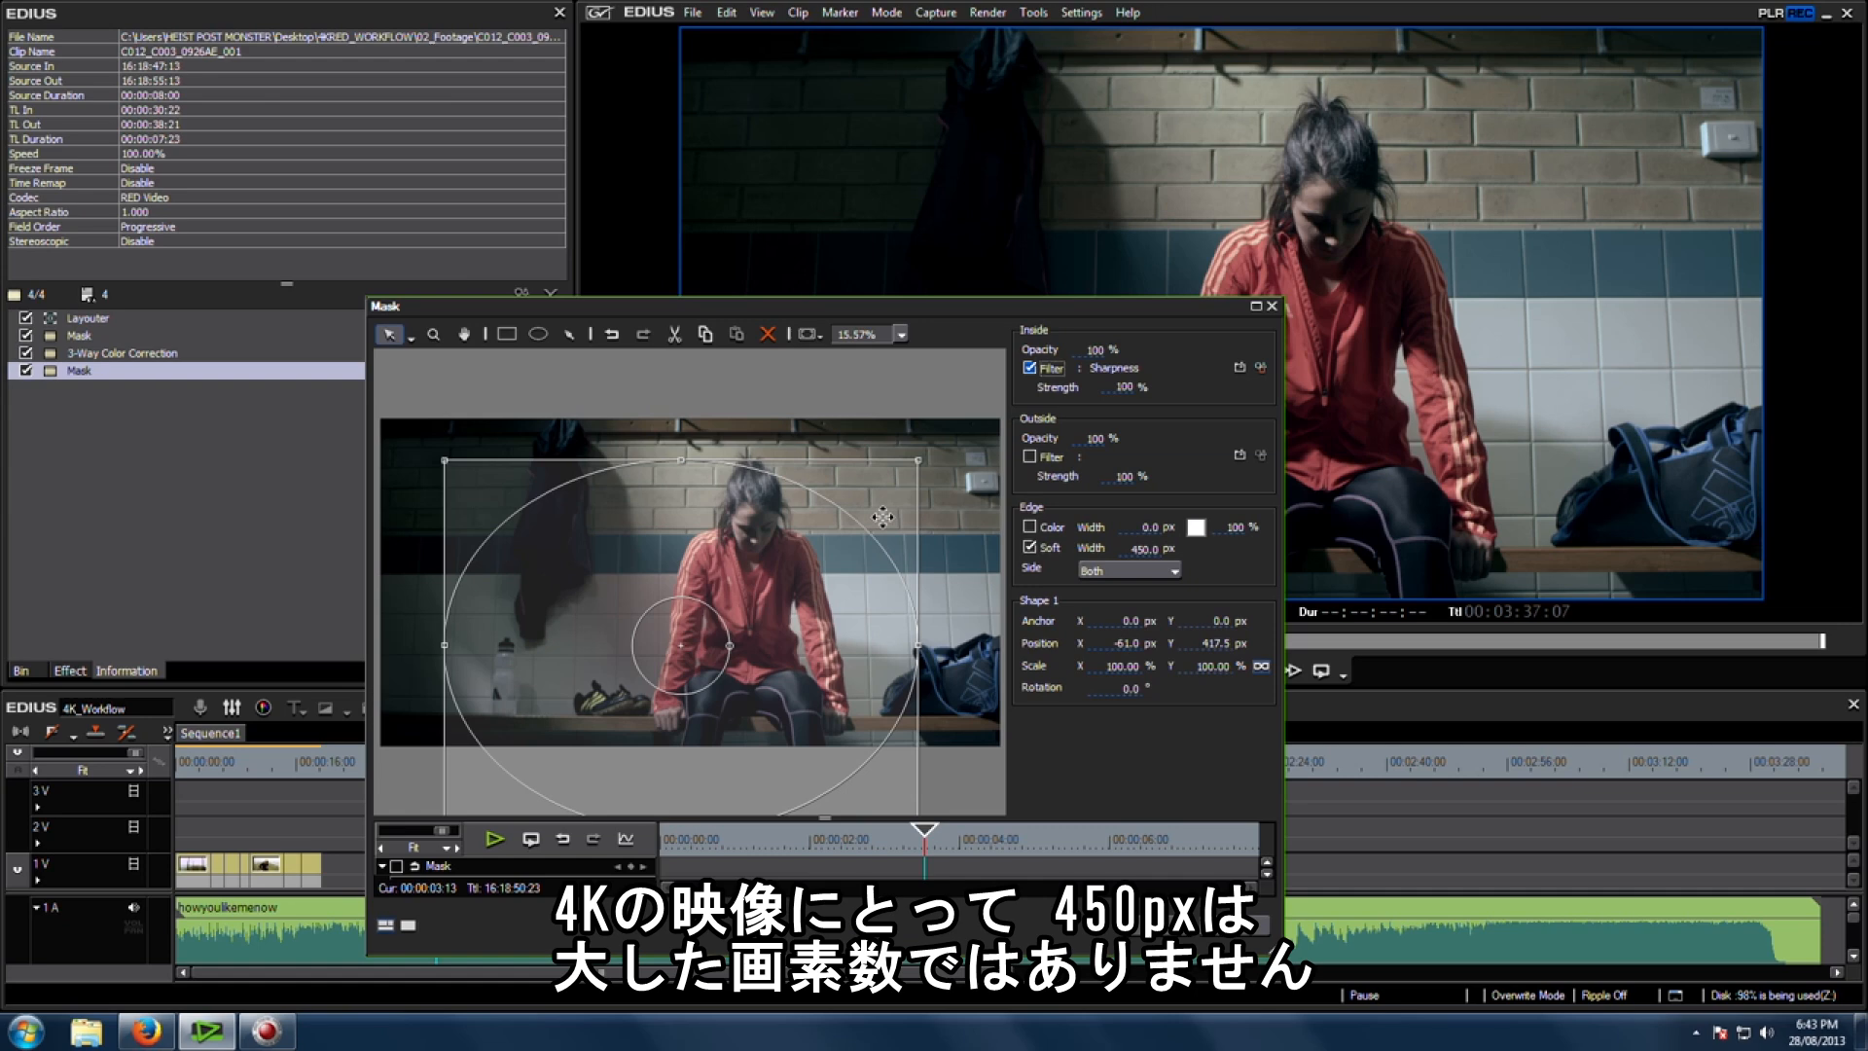
Step: Set the mask's soft edge width to 800 px and apply a Gaussian Blur filter outside the mask
{"action": "left_click", "coordinate": [1140, 547]}
{"action": "type", "text": "800"}
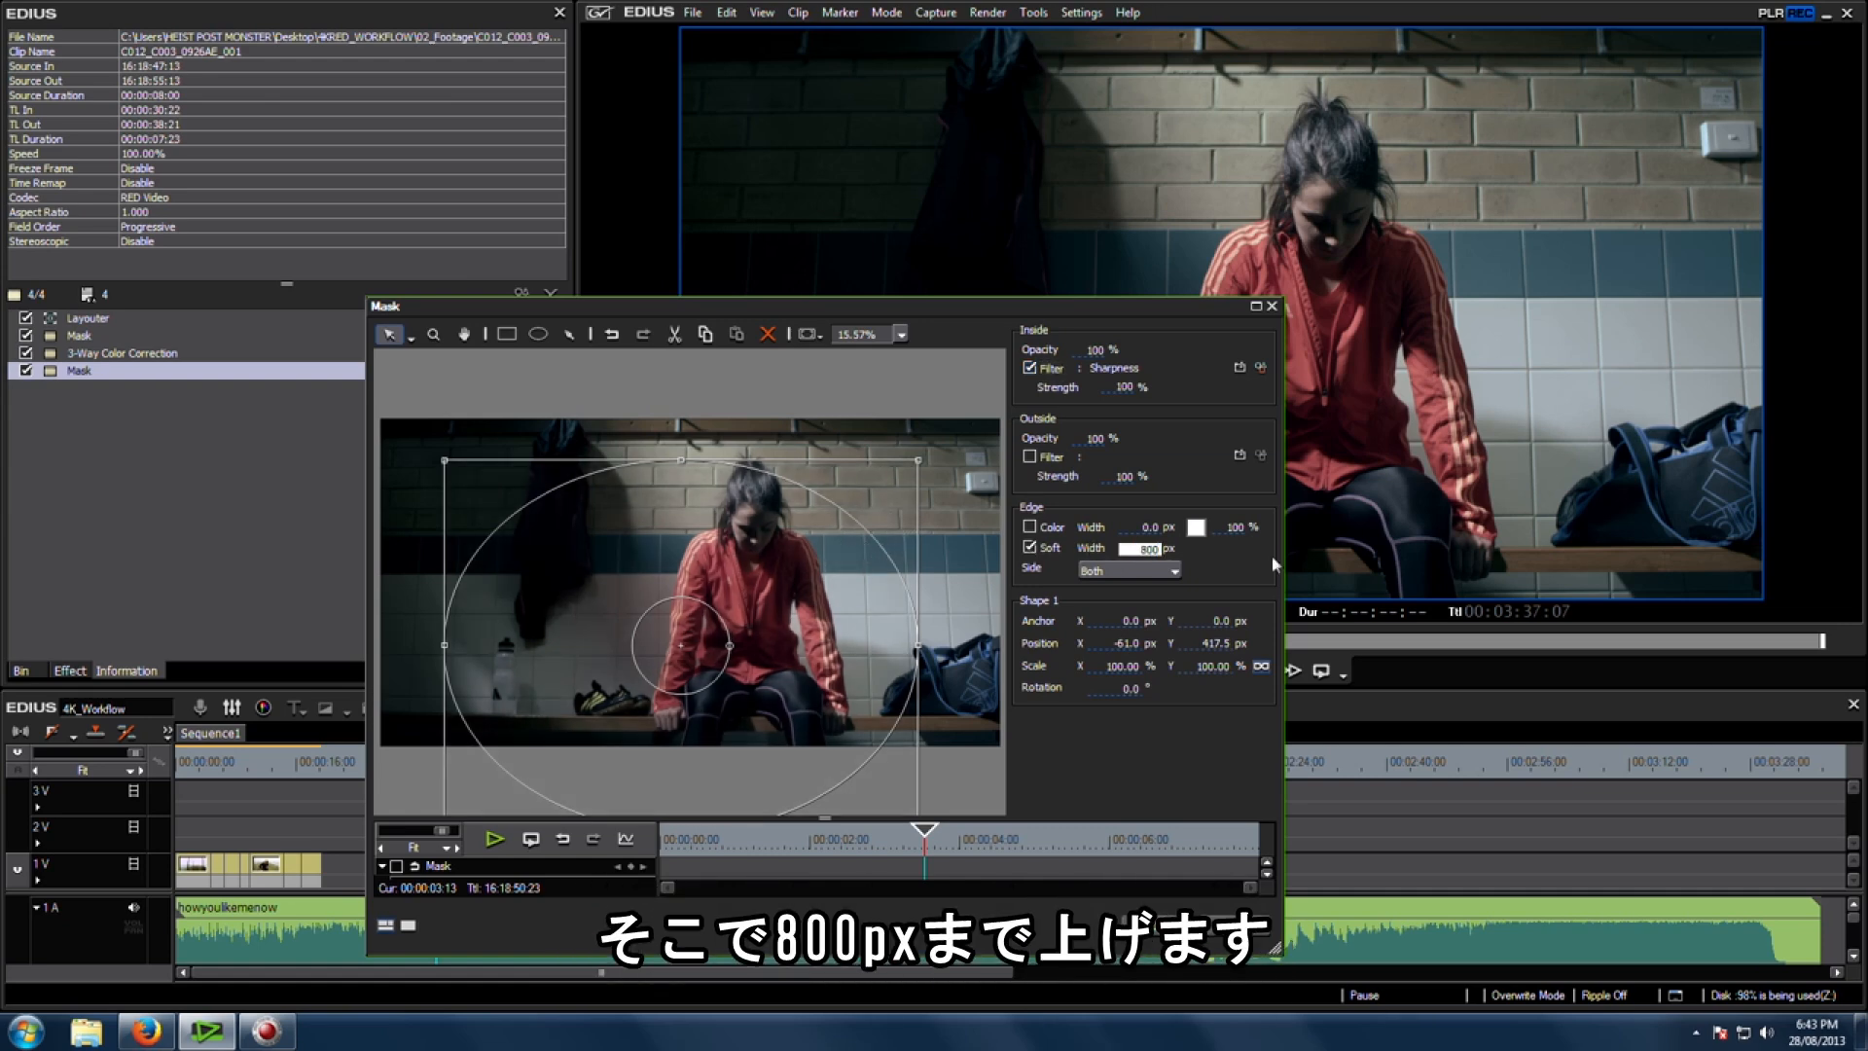
{"action": "left_click", "coordinate": [1034, 458]}
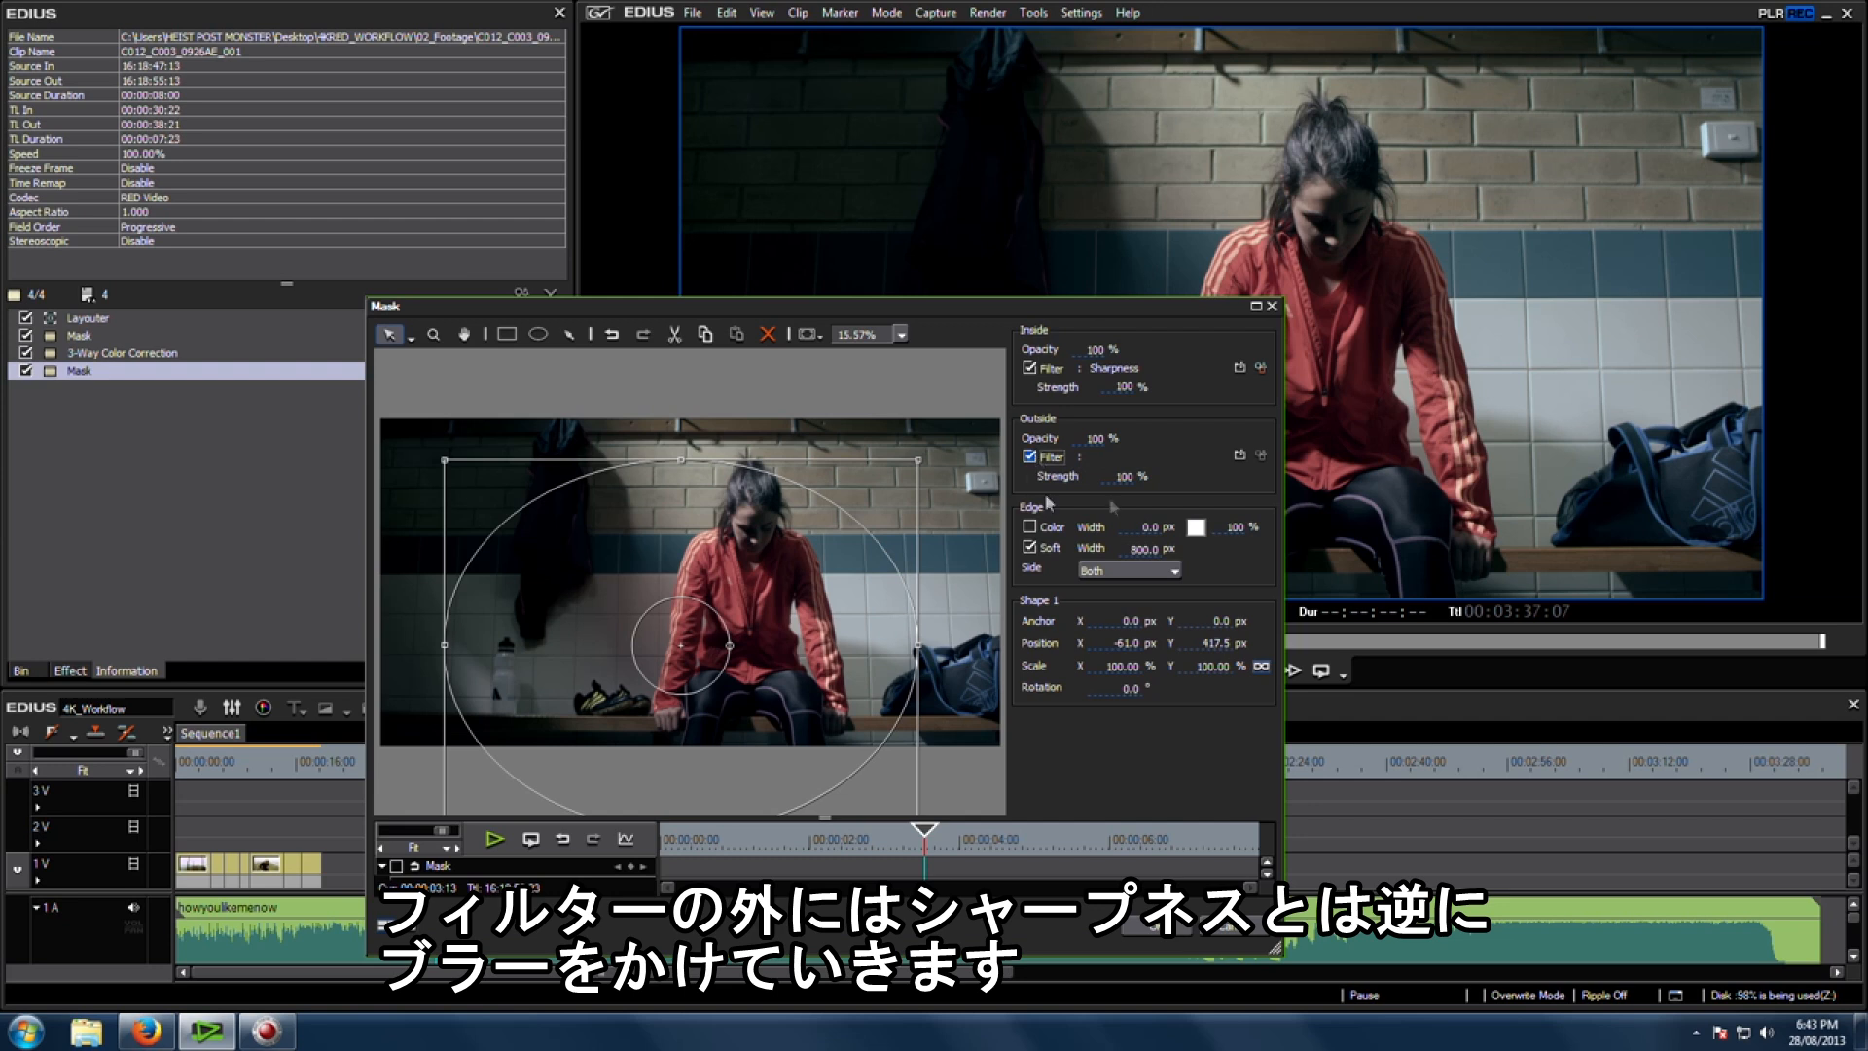
{"action": "left_click", "coordinate": [1240, 454]}
{"action": "double_click", "coordinate": [798, 403]}
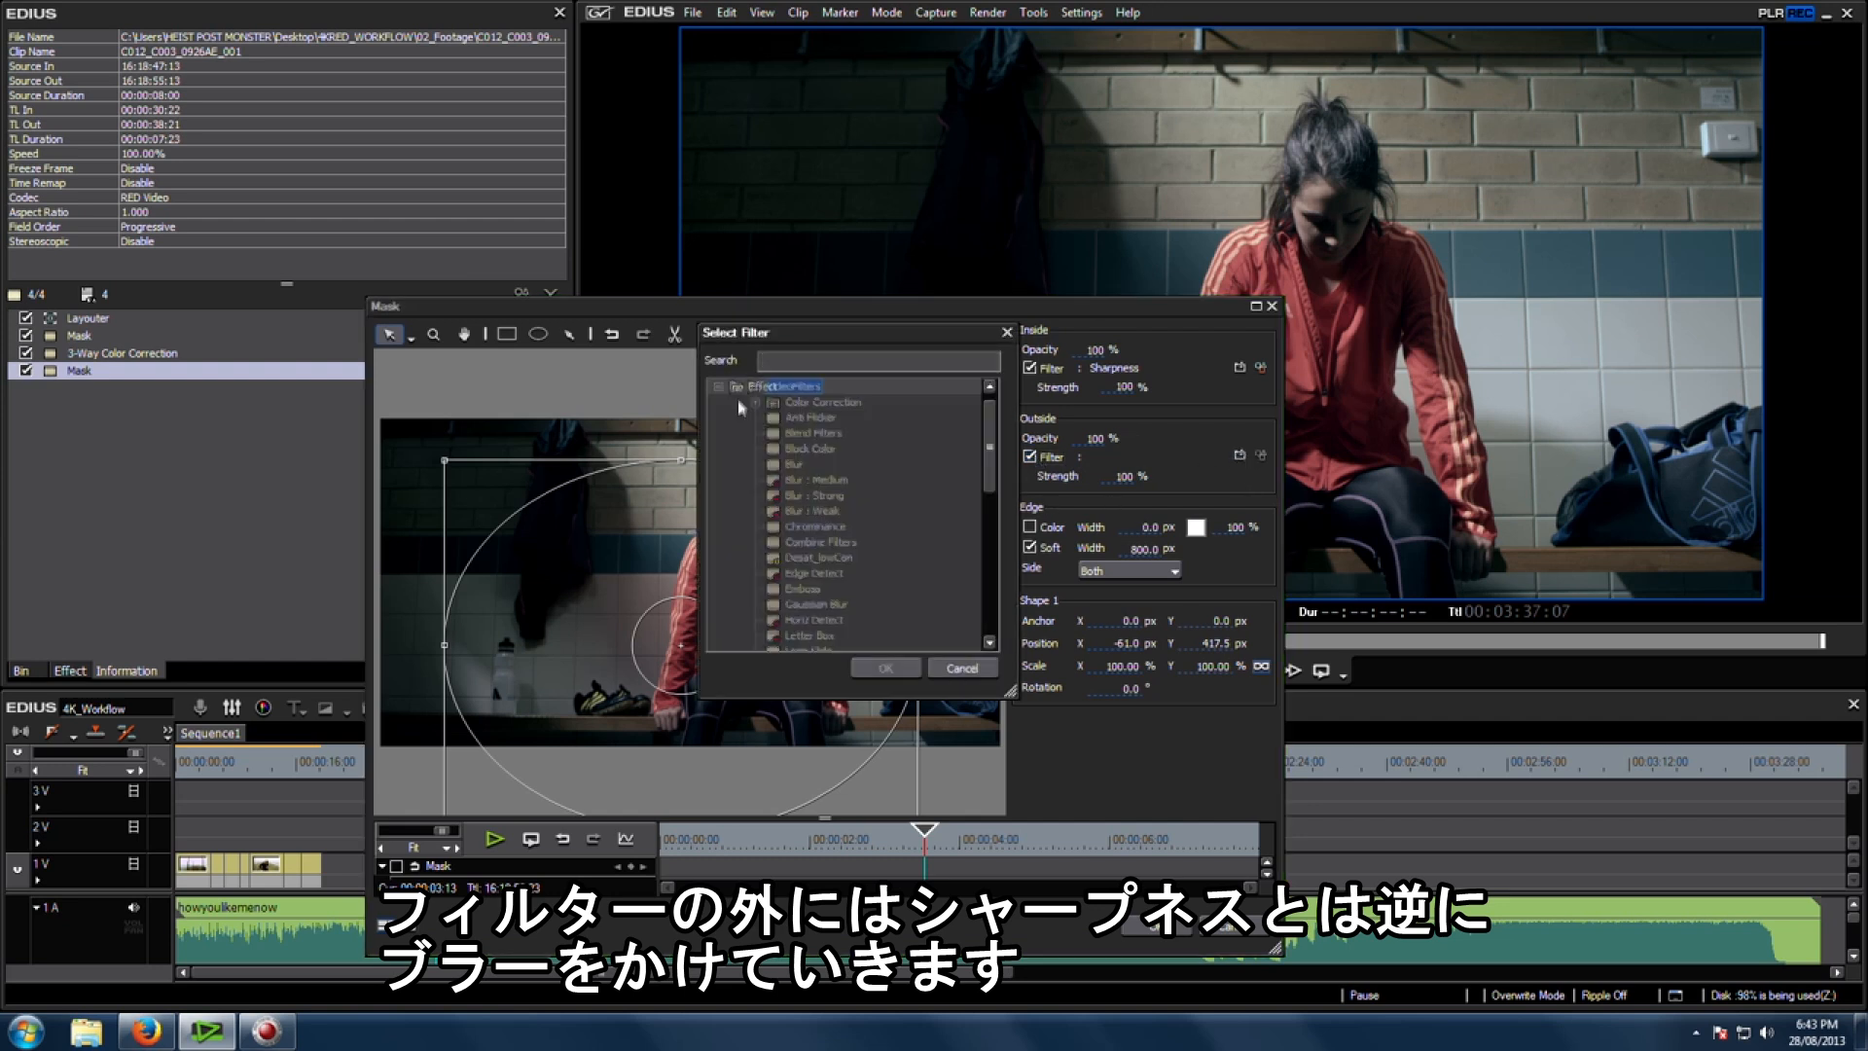
{"action": "left_click_drag", "start_coordinate": [989, 454], "coordinate": [987, 597]}
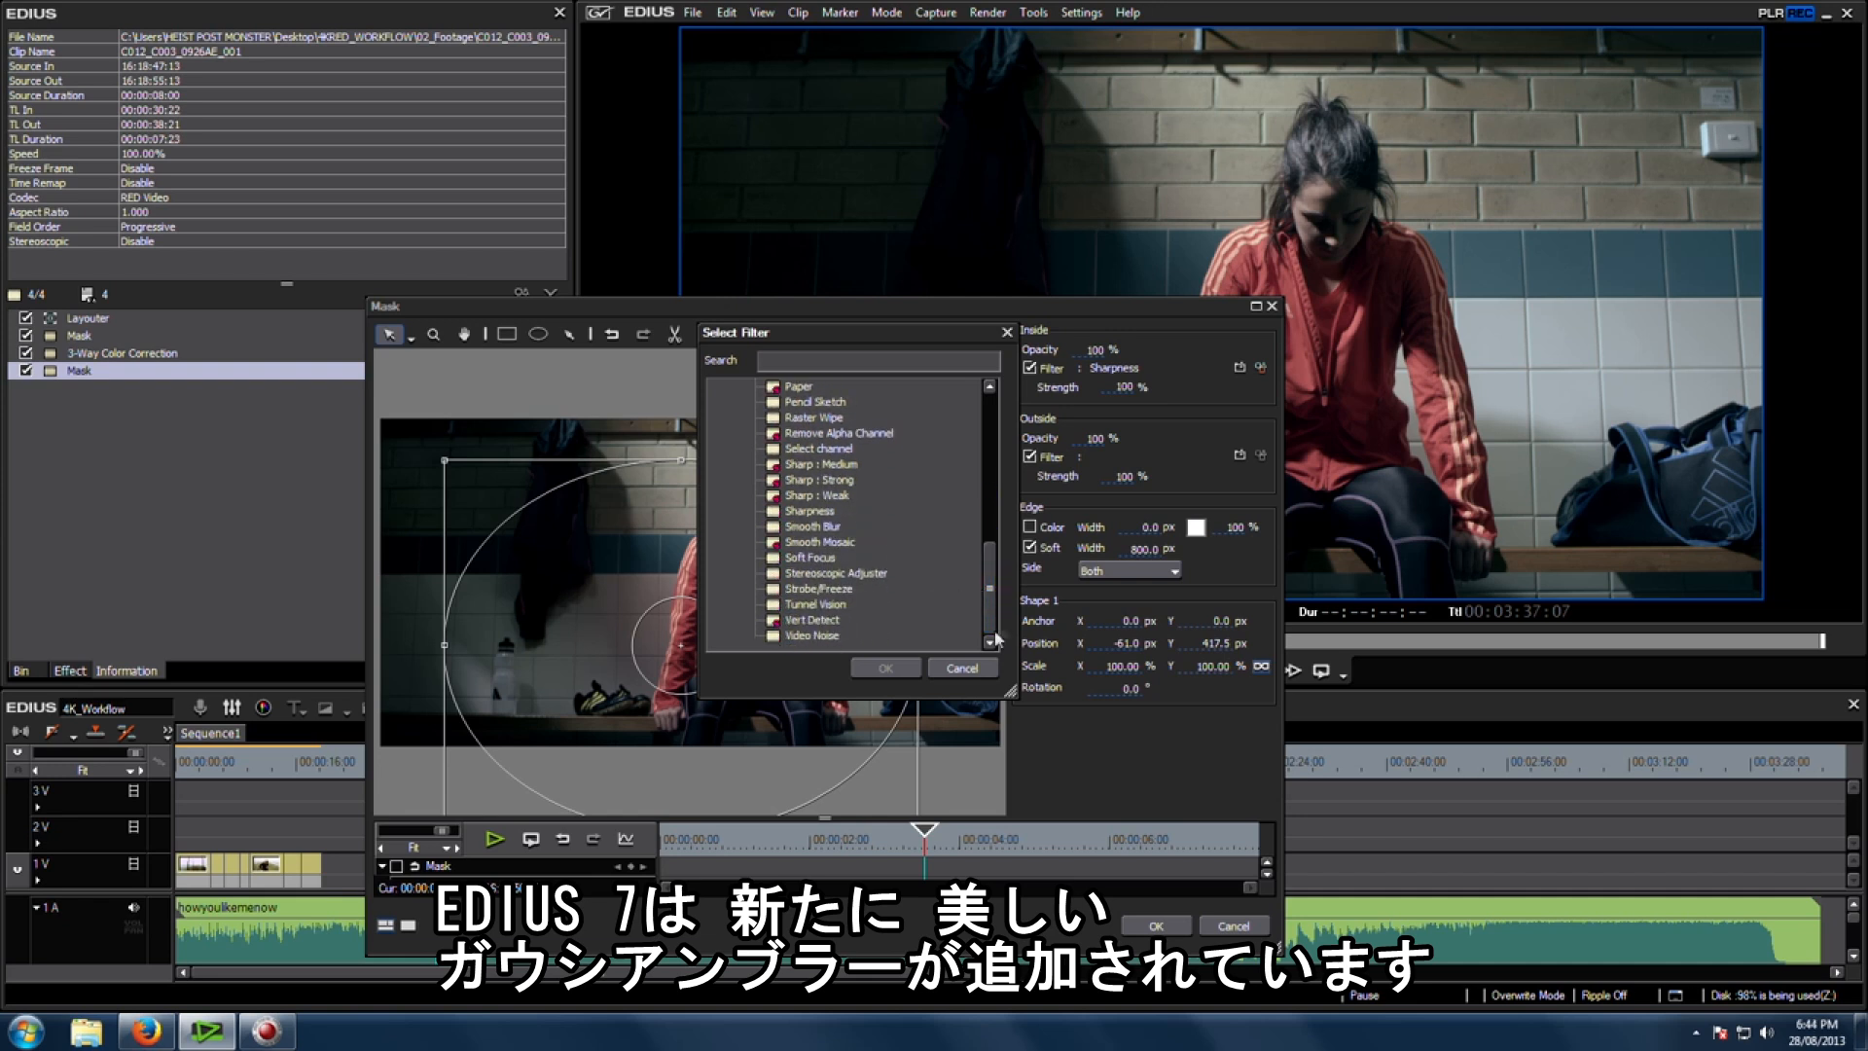
{"action": "left_click_drag", "start_coordinate": [995, 630], "coordinate": [996, 534]}
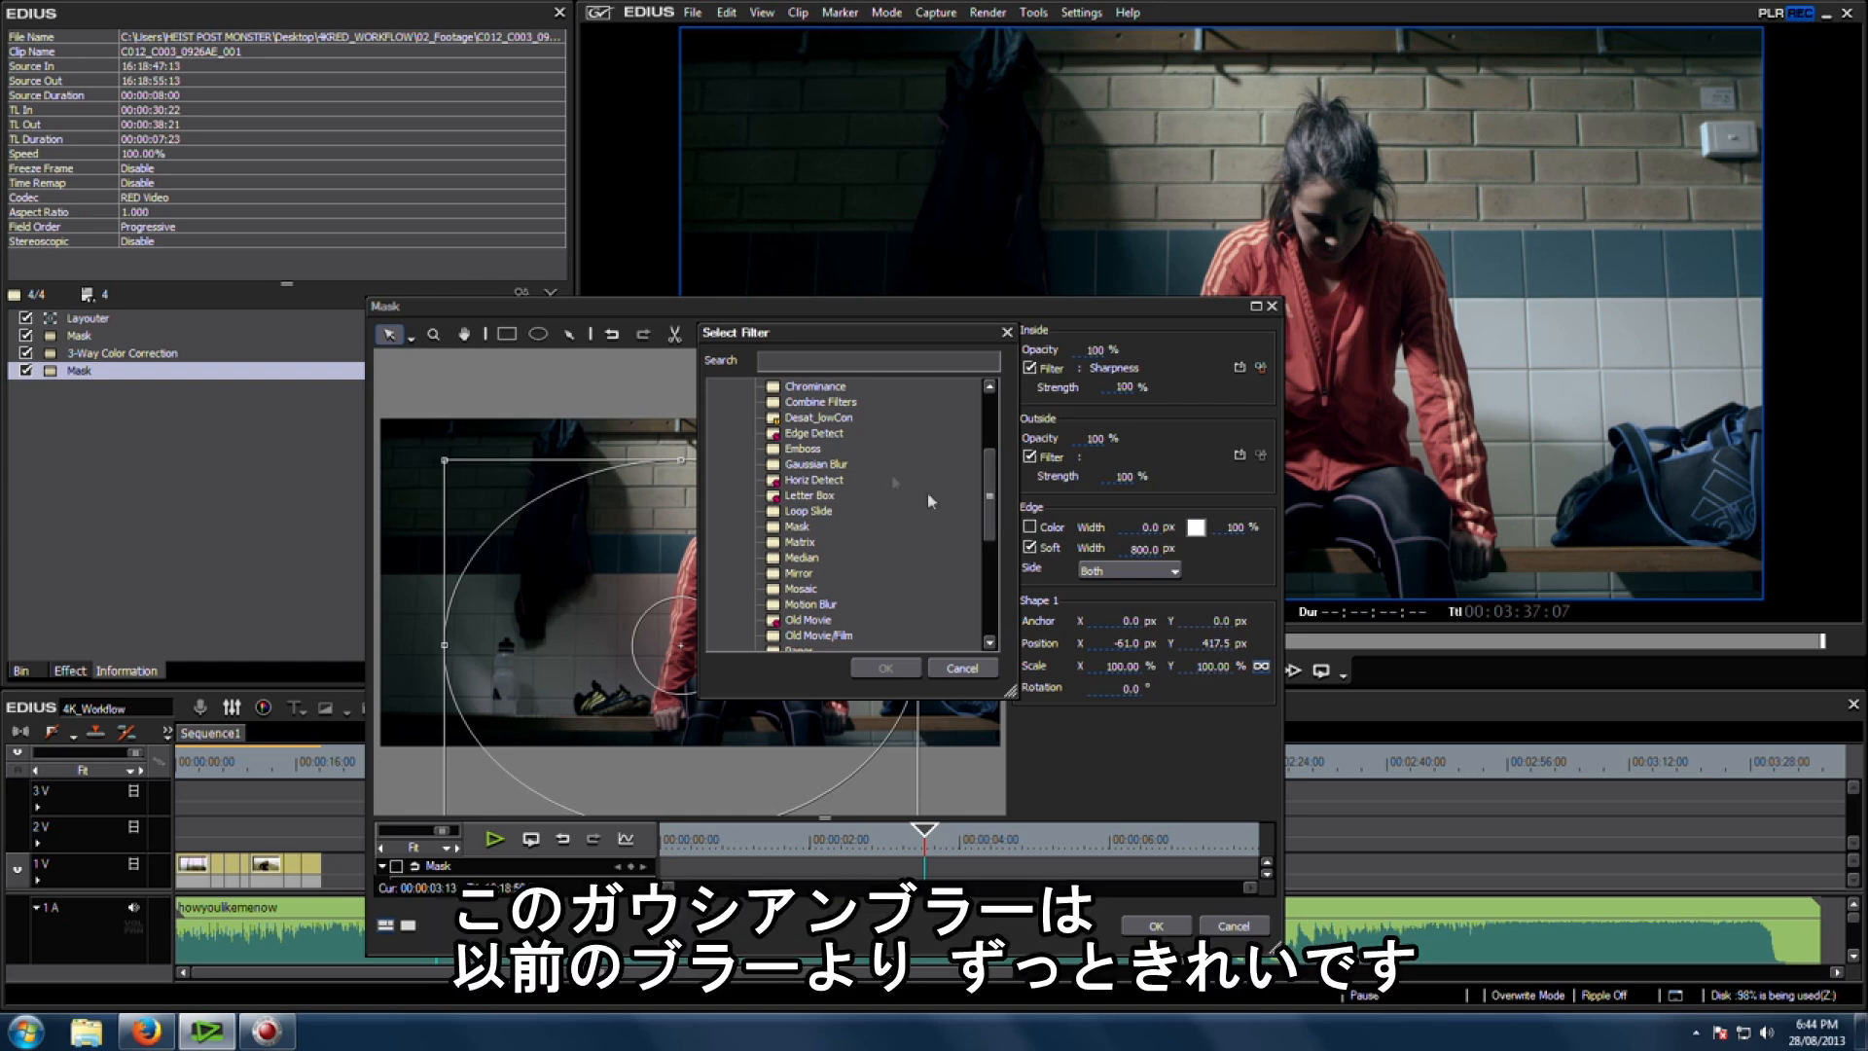
{"action": "left_click", "coordinate": [822, 466]}
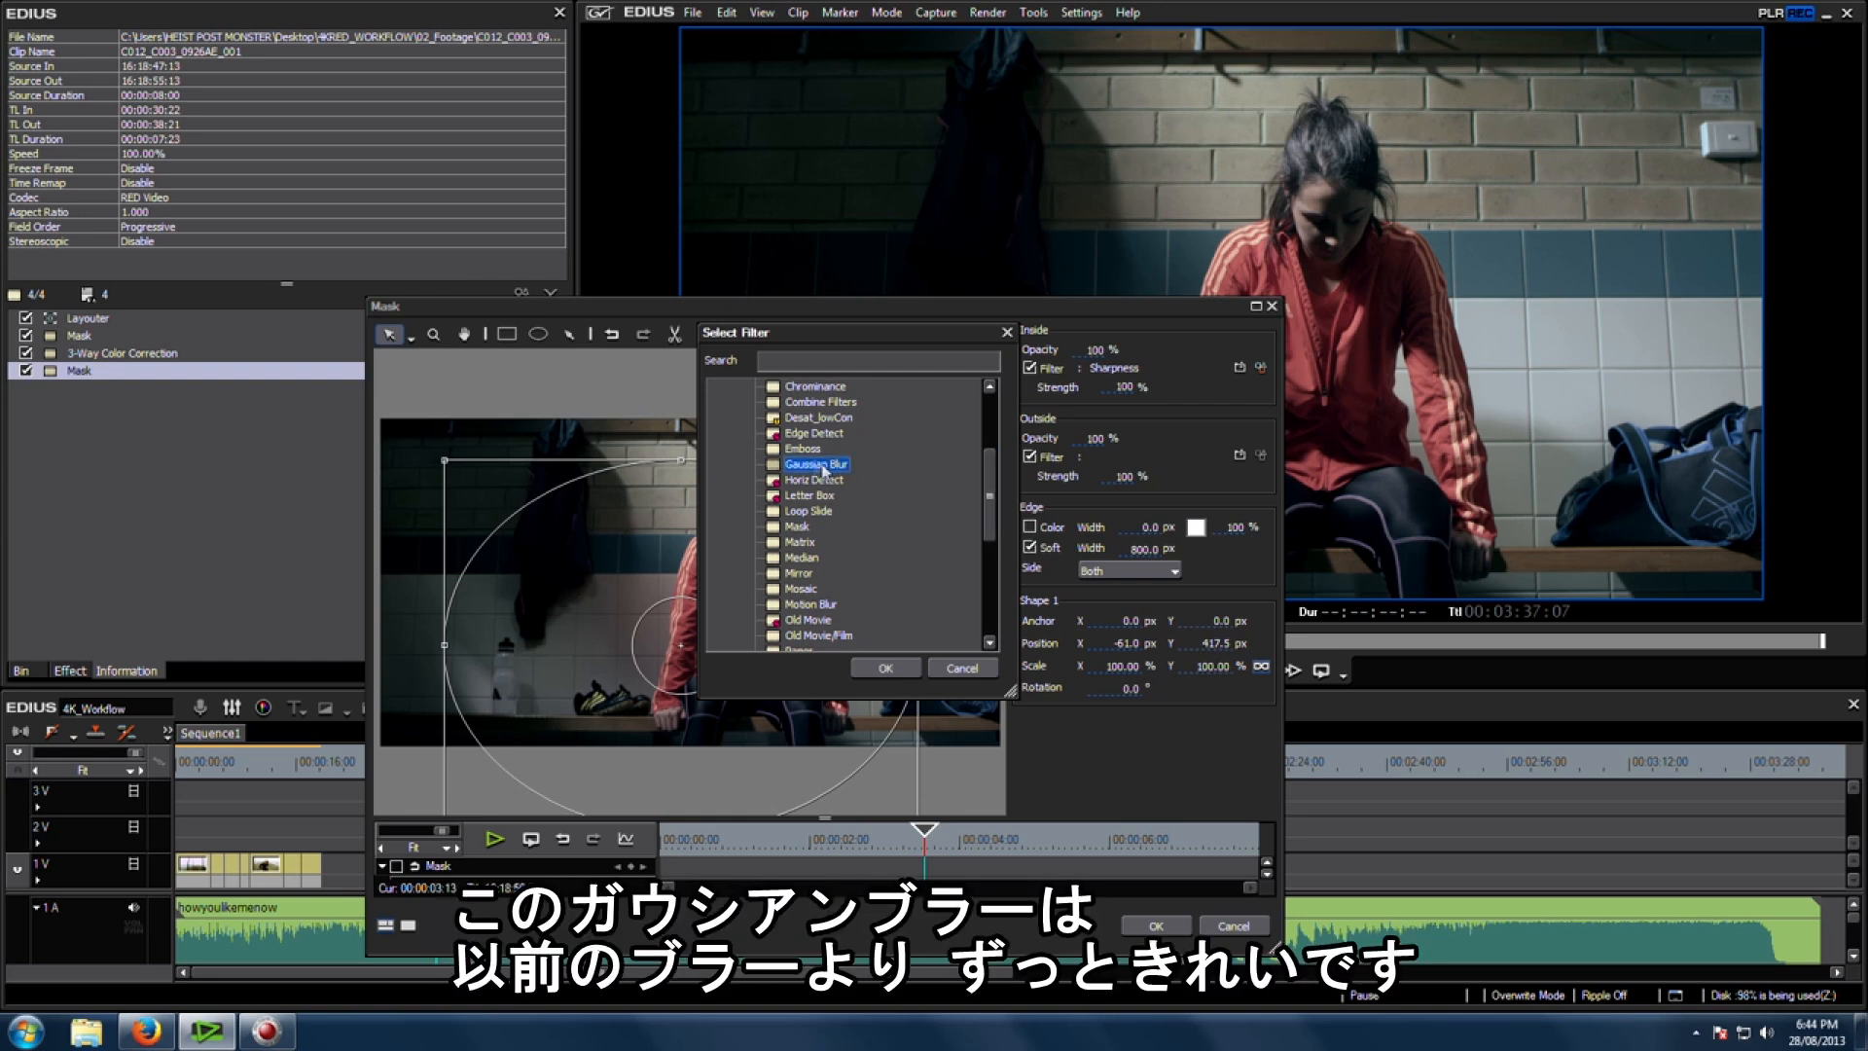
{"action": "left_click", "coordinate": [885, 669]}
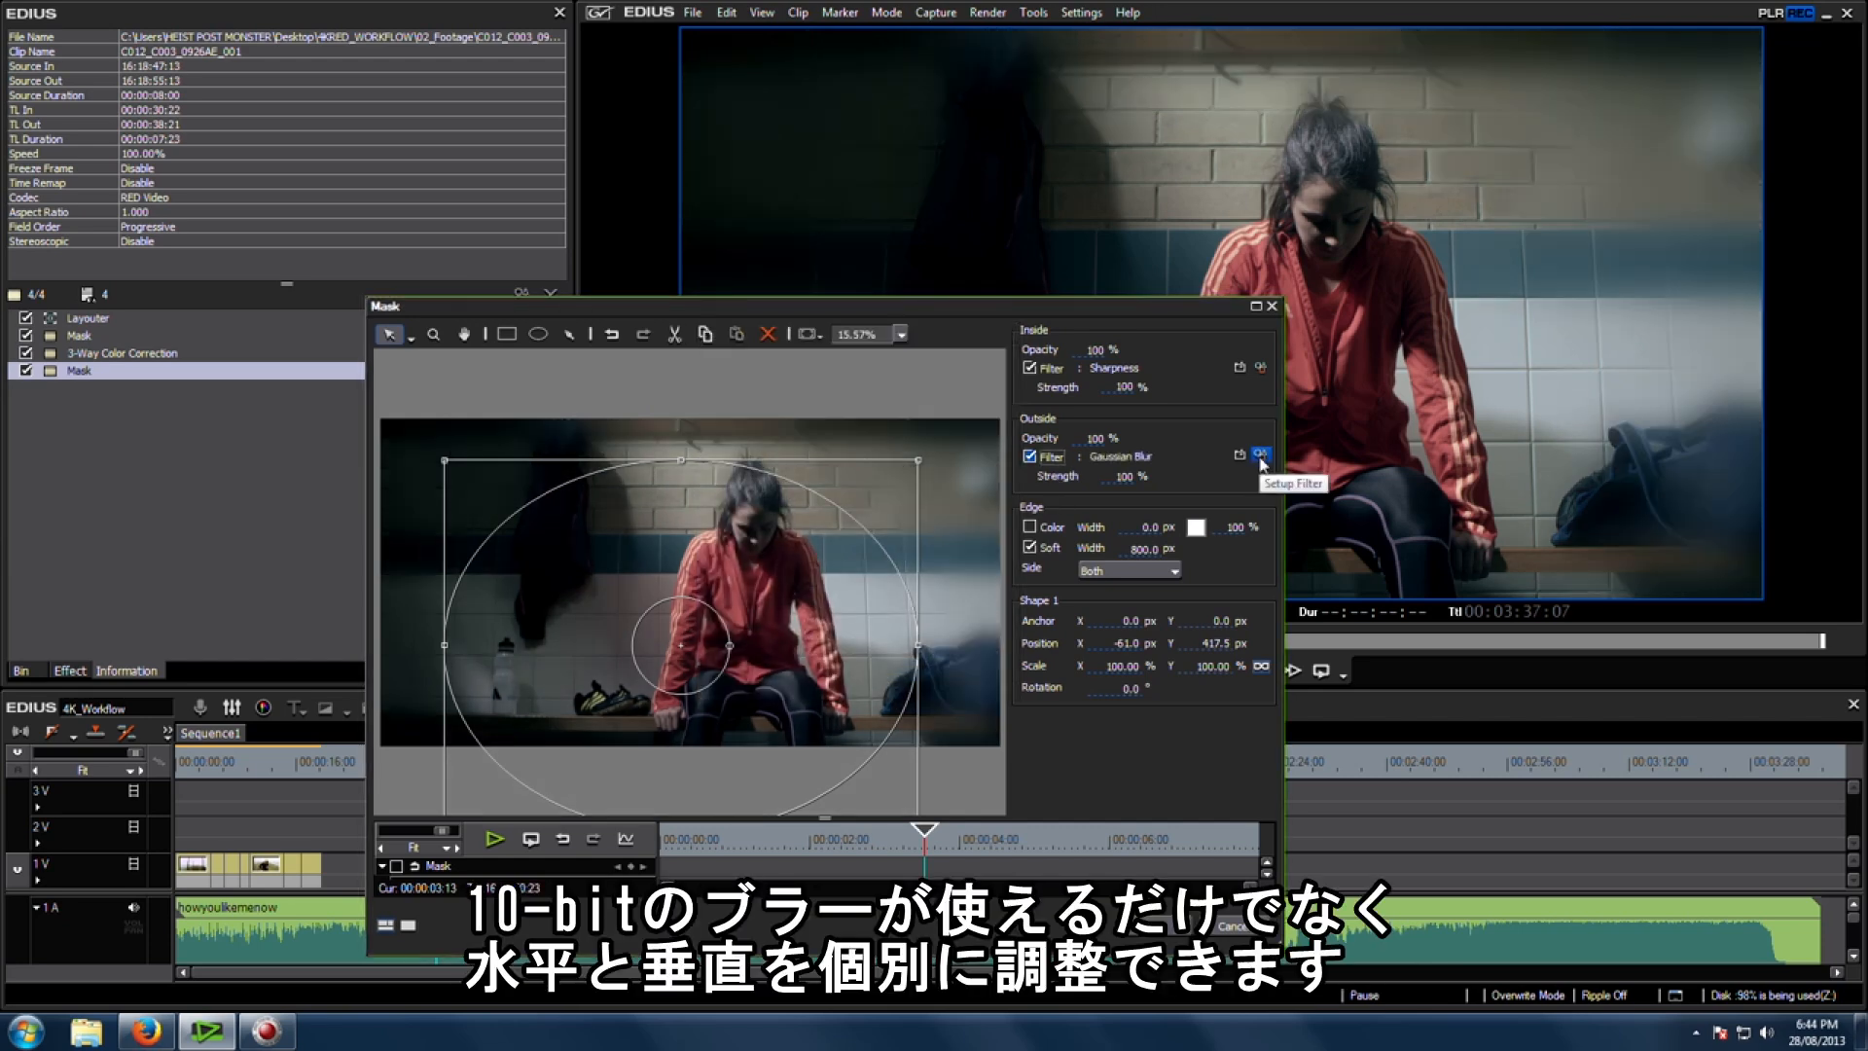
Step: Set the outside Gaussian Blur's linked horizontal and vertical blur to 1%
{"action": "left_click", "coordinate": [1259, 455]}
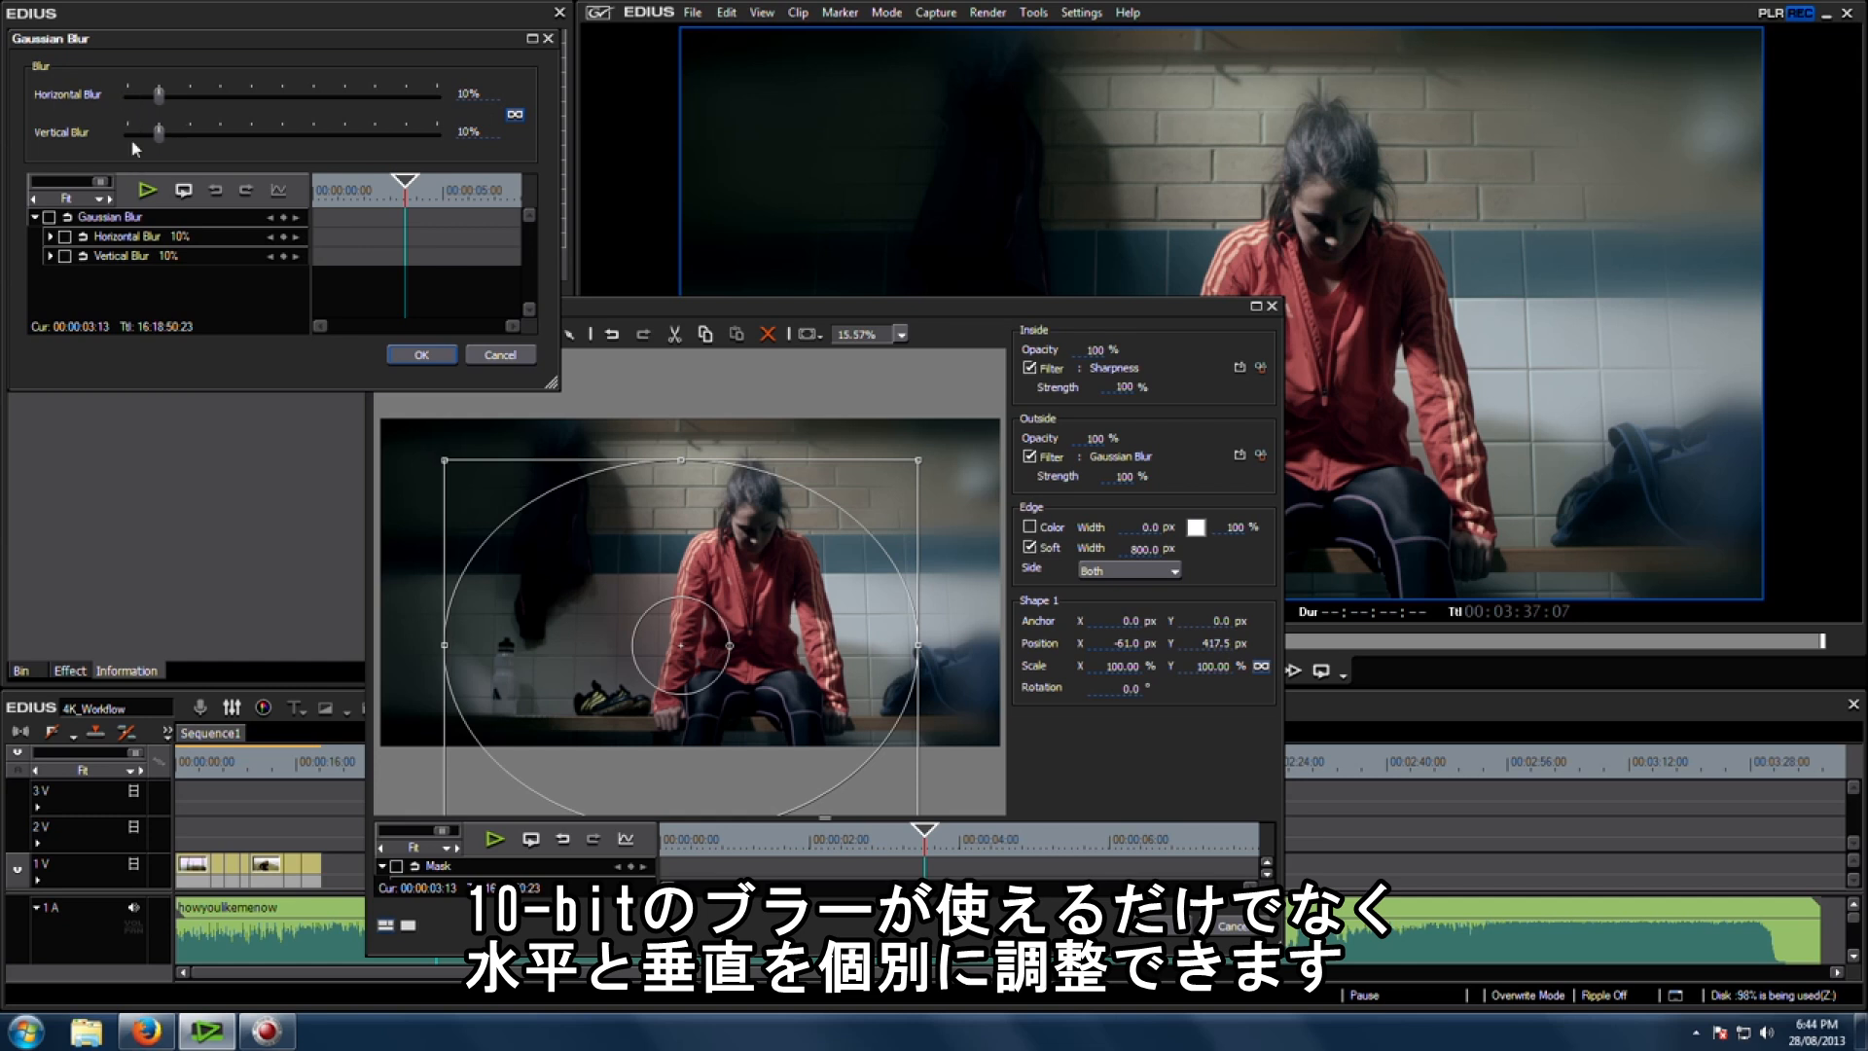
{"action": "left_click_drag", "start_coordinate": [159, 132], "coordinate": [128, 133]}
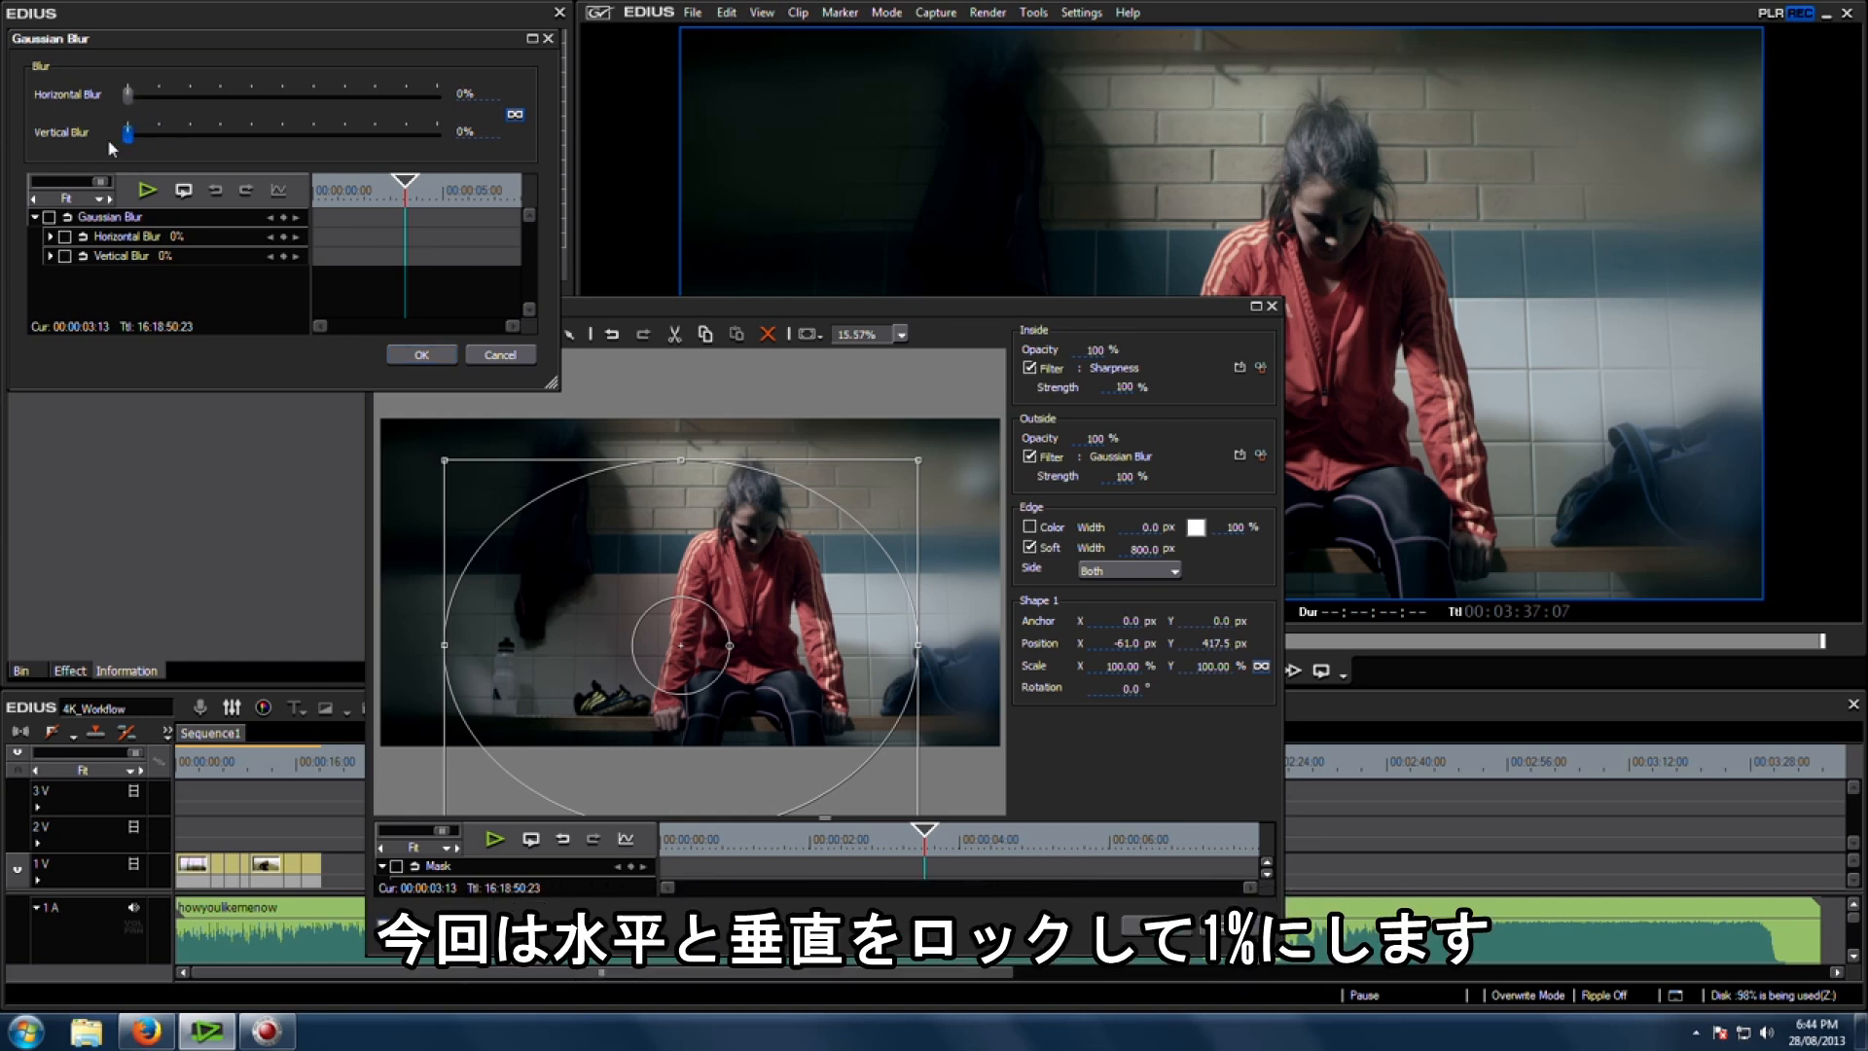
{"action": "left_click", "coordinate": [133, 138]}
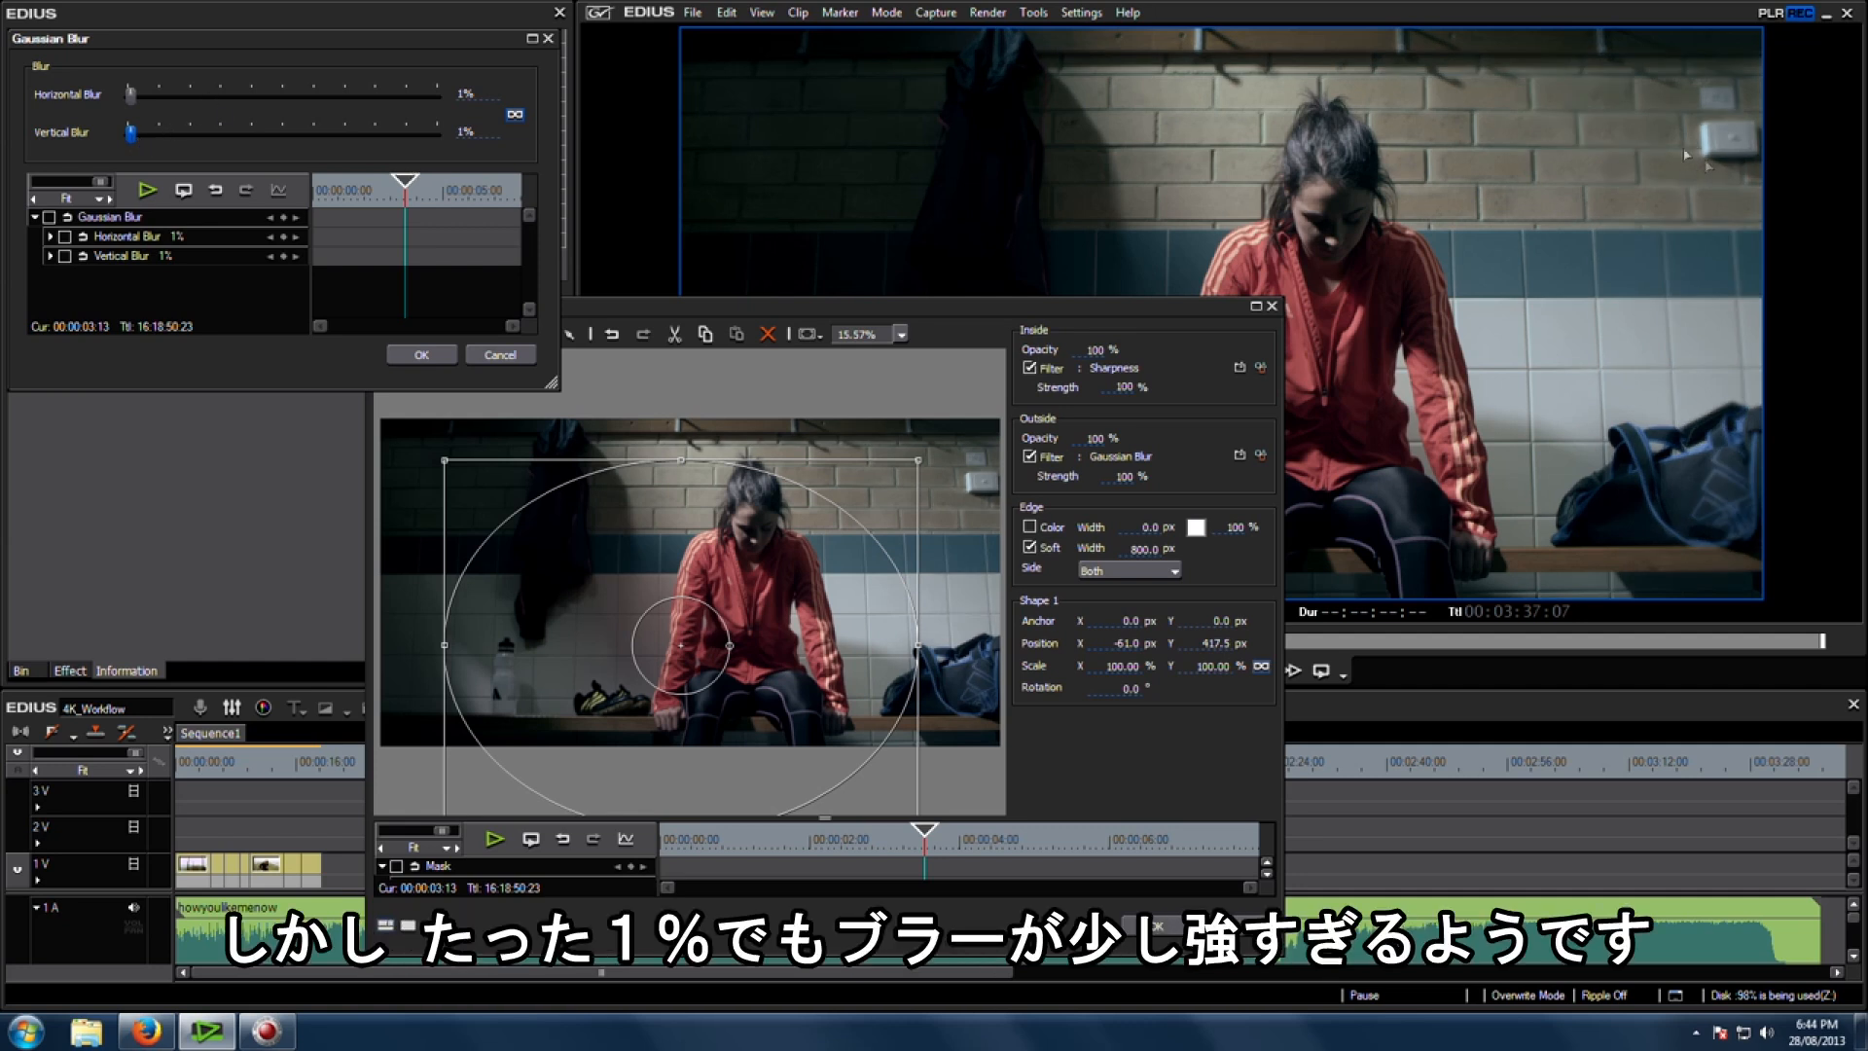
{"action": "left_click", "coordinate": [423, 355]}
Step: Set the outside filter's strength to 50% and close the mask settings
{"action": "left_click_drag", "start_coordinate": [1131, 306], "coordinate": [837, 220]}
{"action": "double_click", "coordinate": [826, 391]}
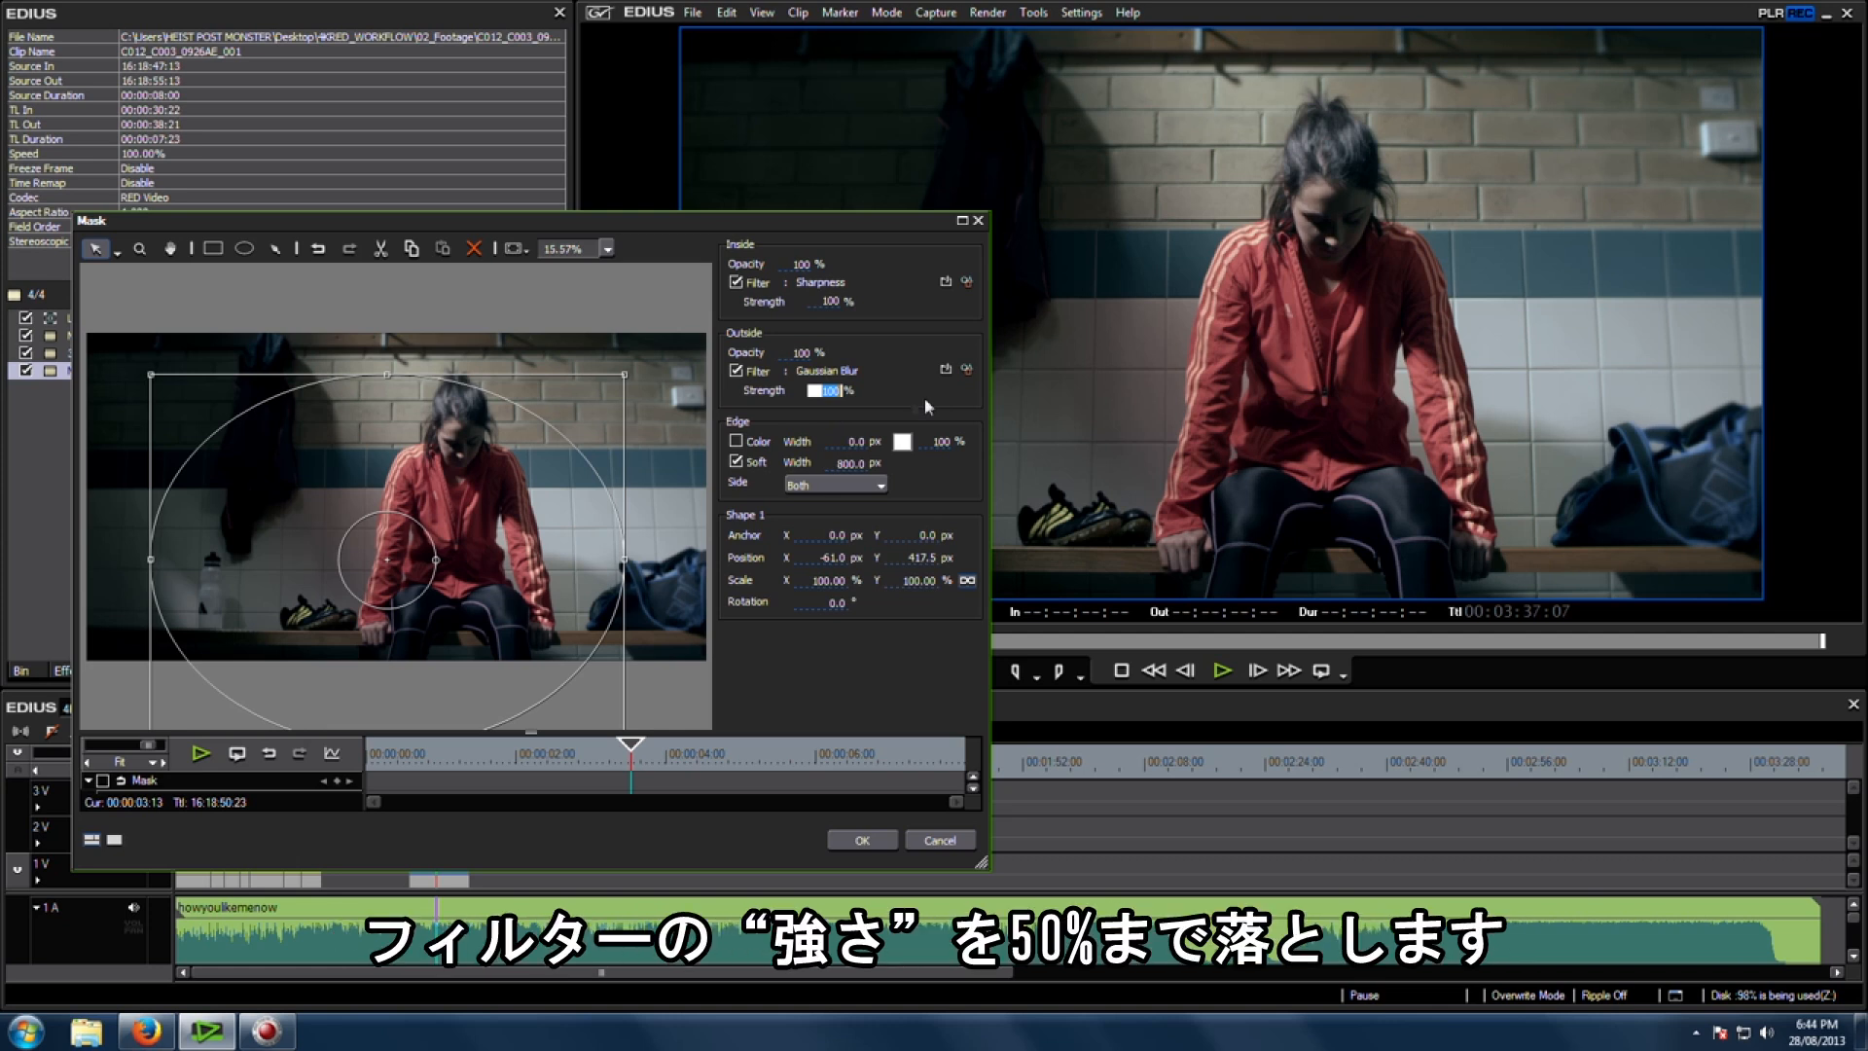
{"action": "type", "text": "50"}
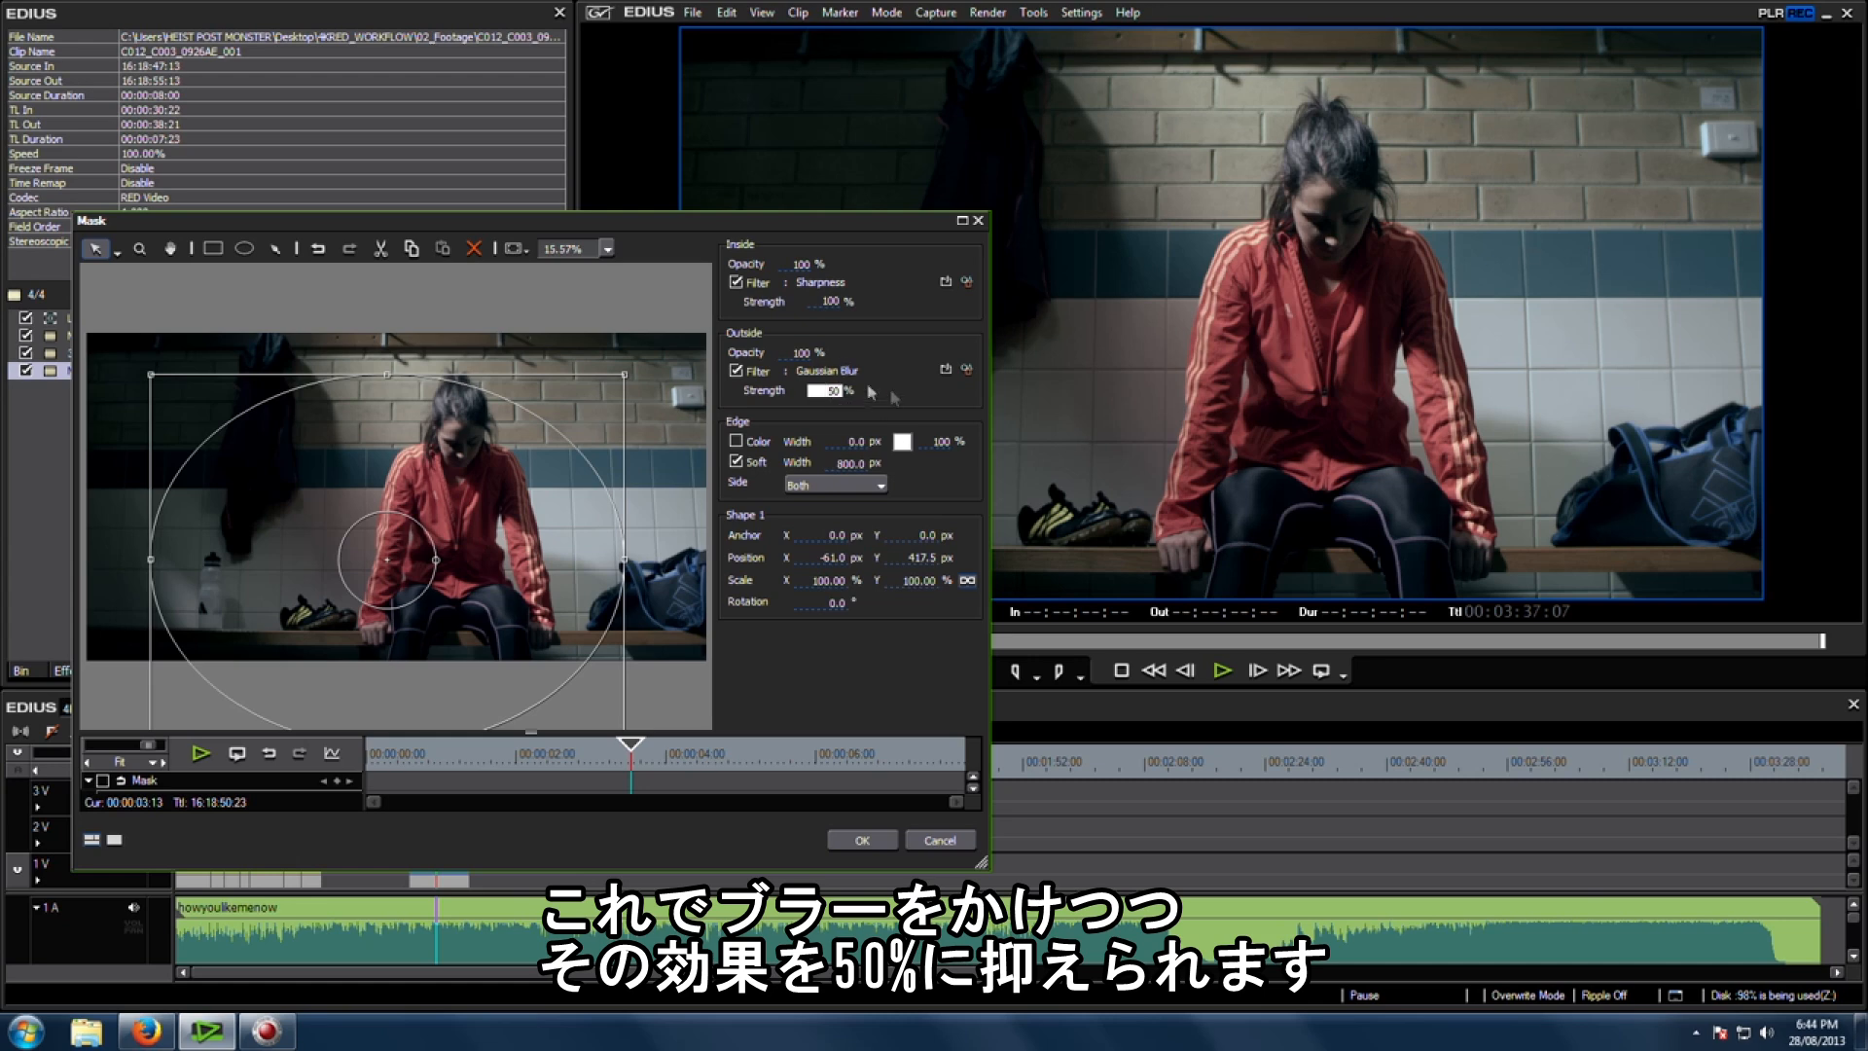
{"action": "left_click", "coordinate": [862, 840]}
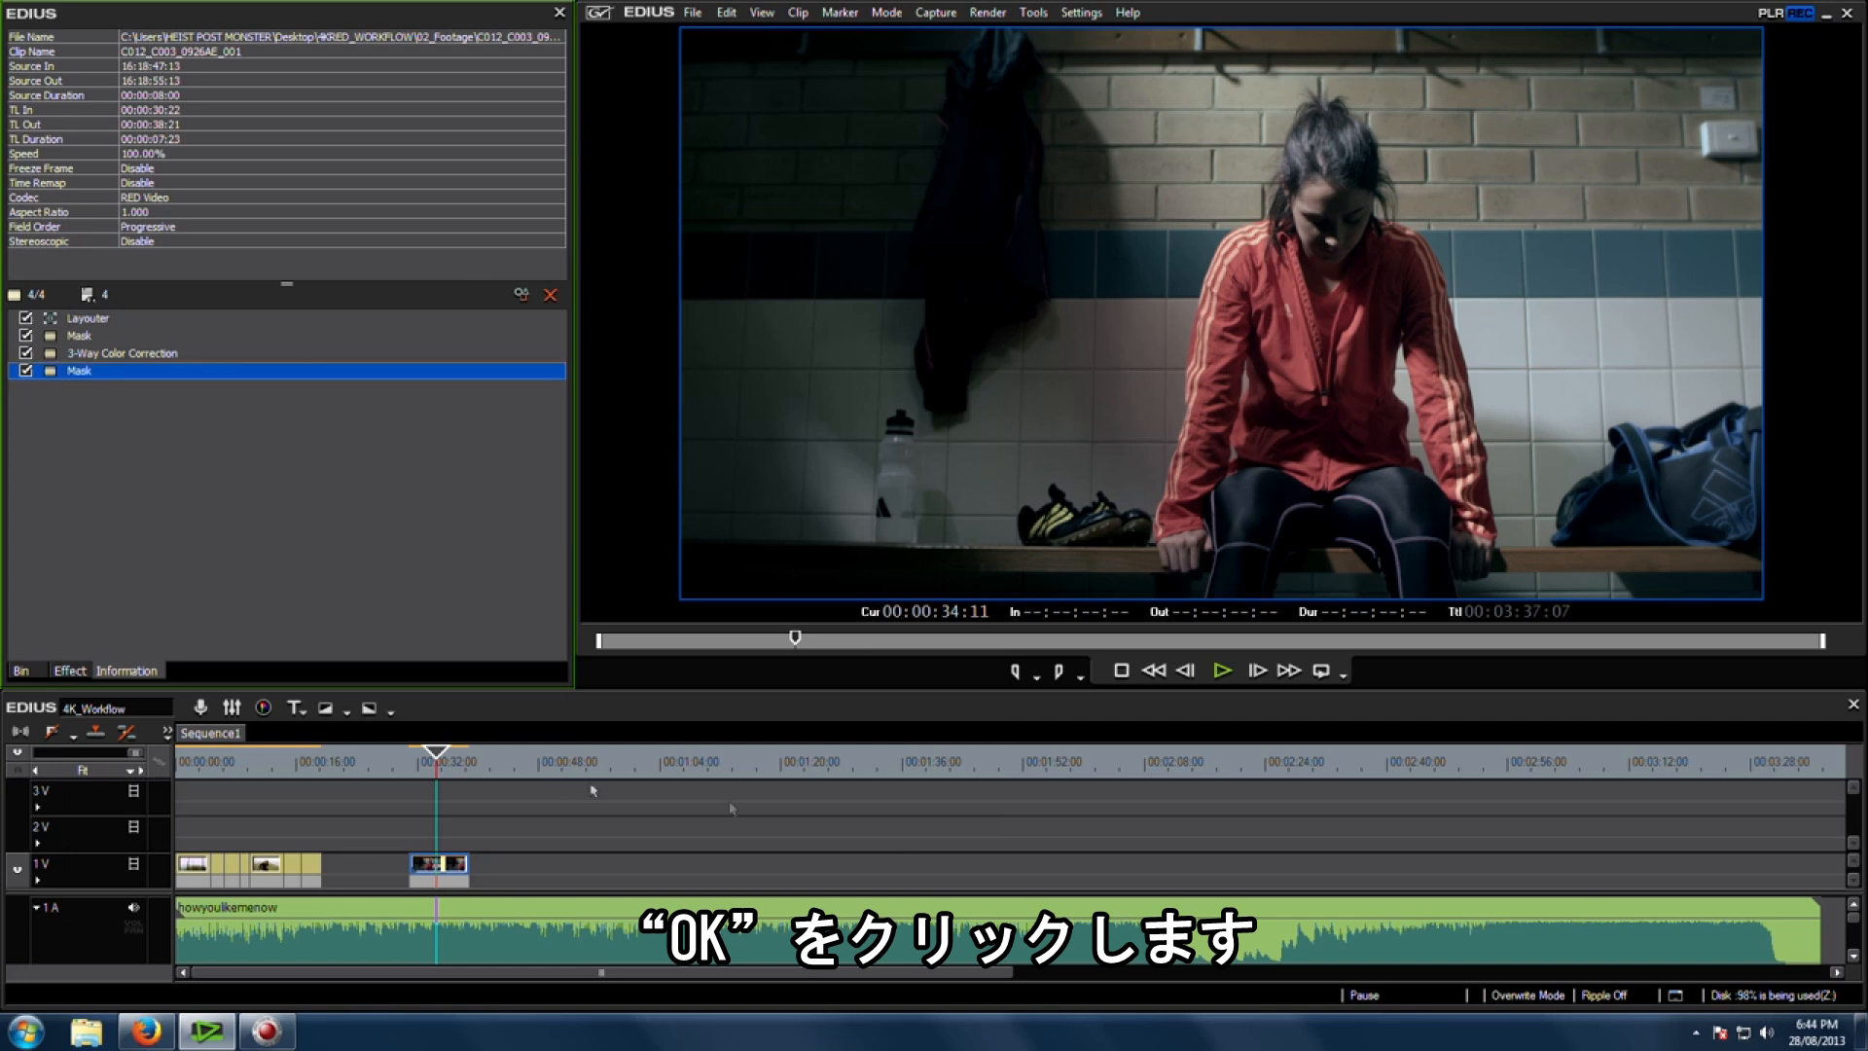
Step: Apply another 3-Way Color Correction to the clip and open its settings
{"action": "left_click", "coordinate": [435, 771]}
{"action": "left_click", "coordinate": [436, 770]}
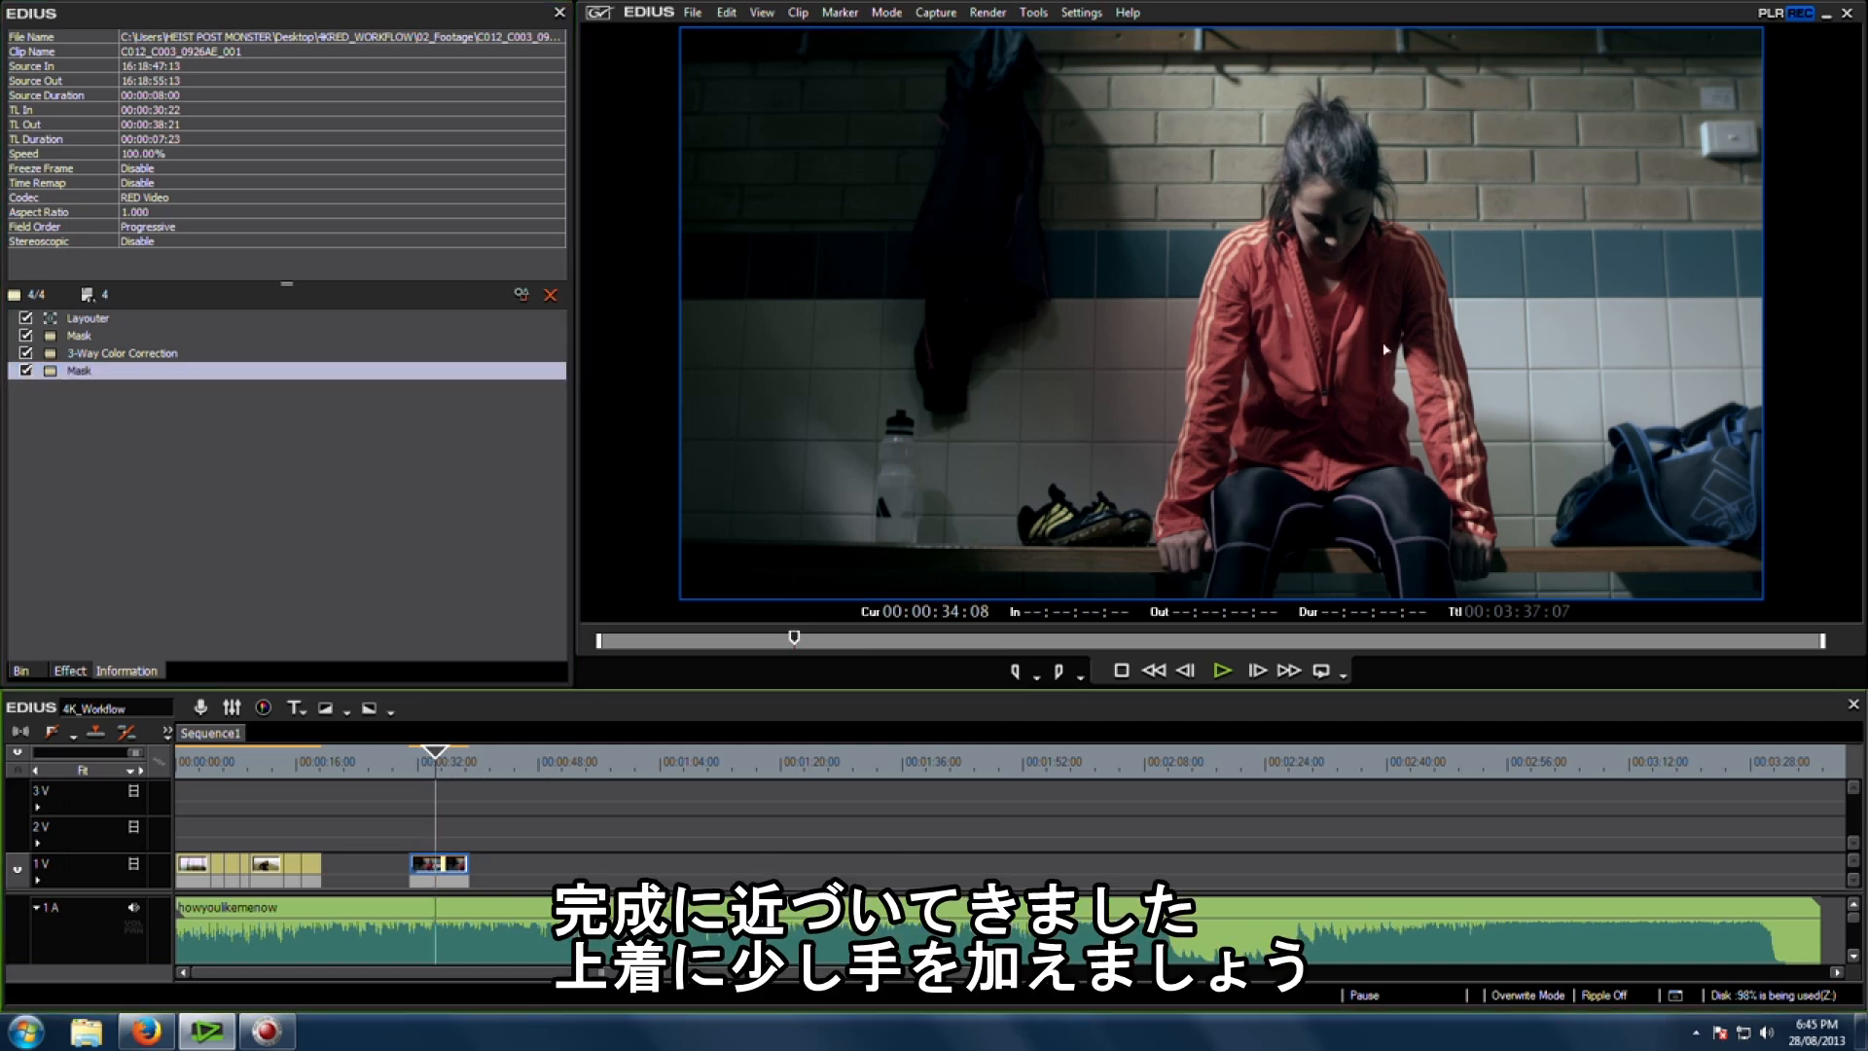
{"action": "left_click", "coordinate": [230, 521]}
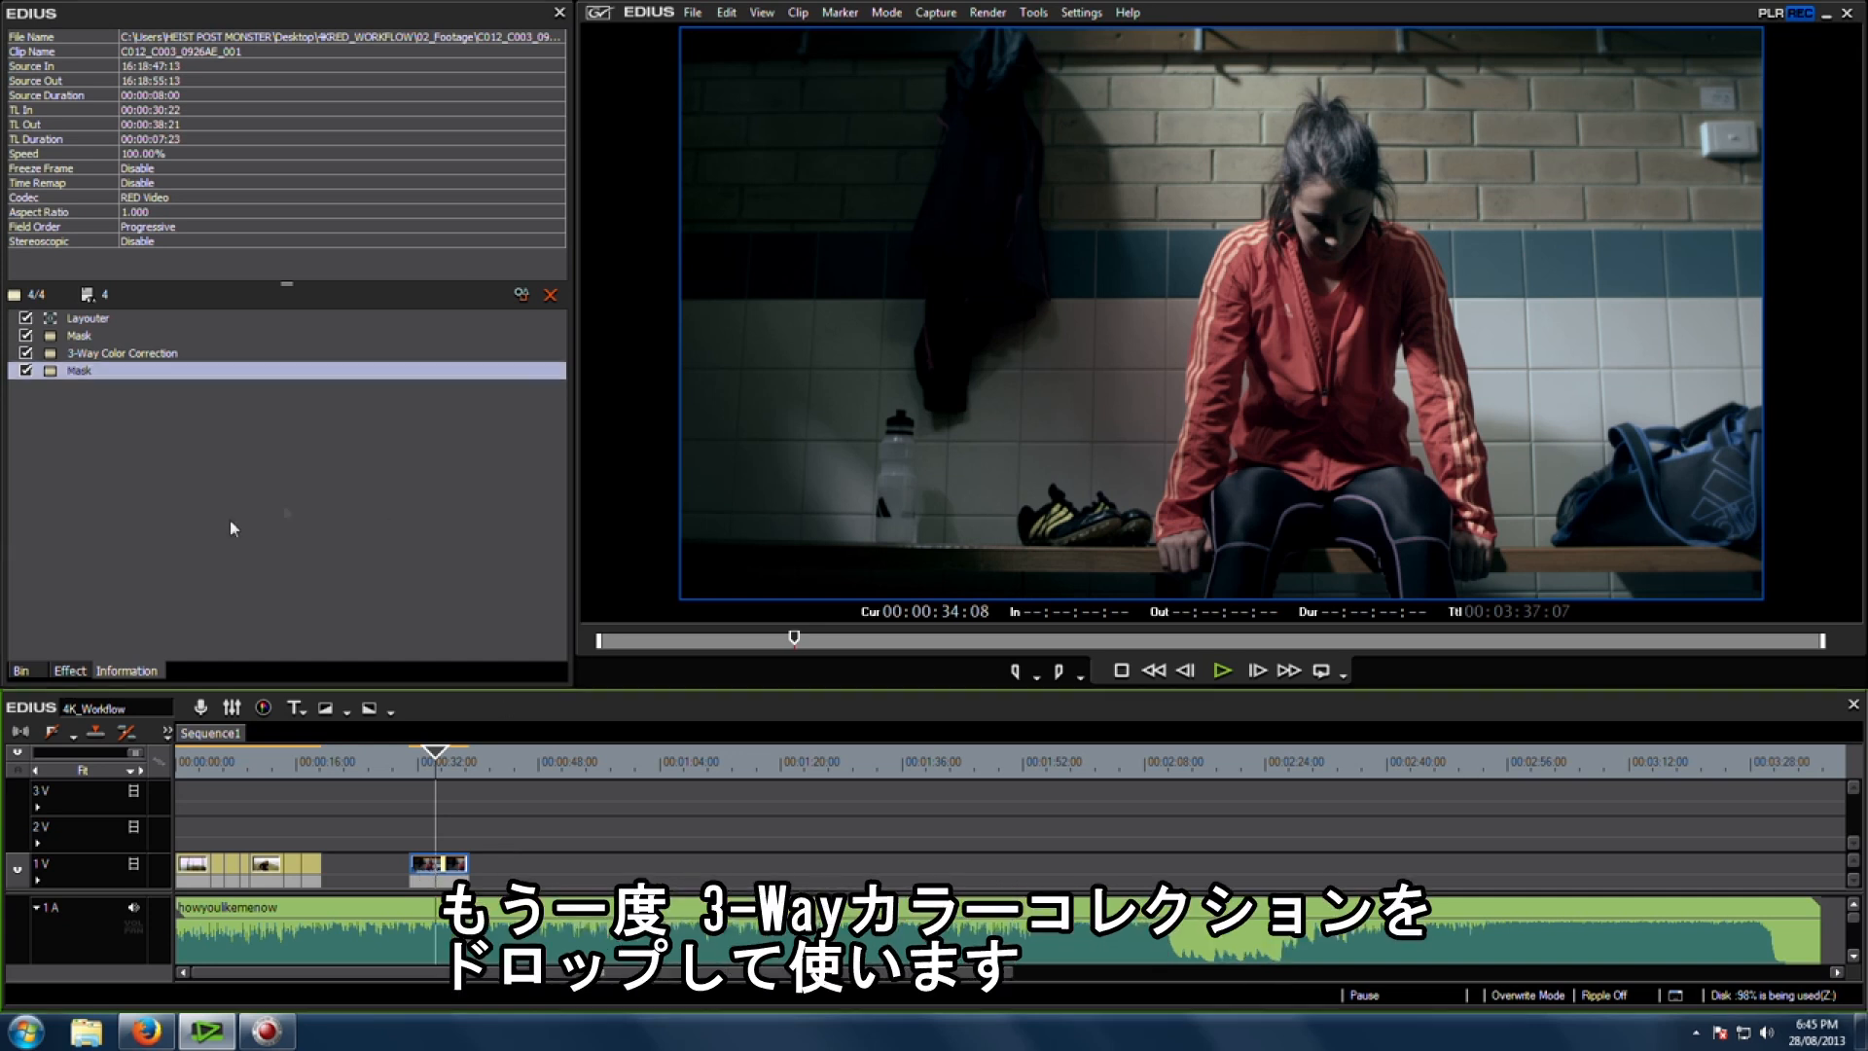
{"action": "left_click", "coordinate": [67, 672]}
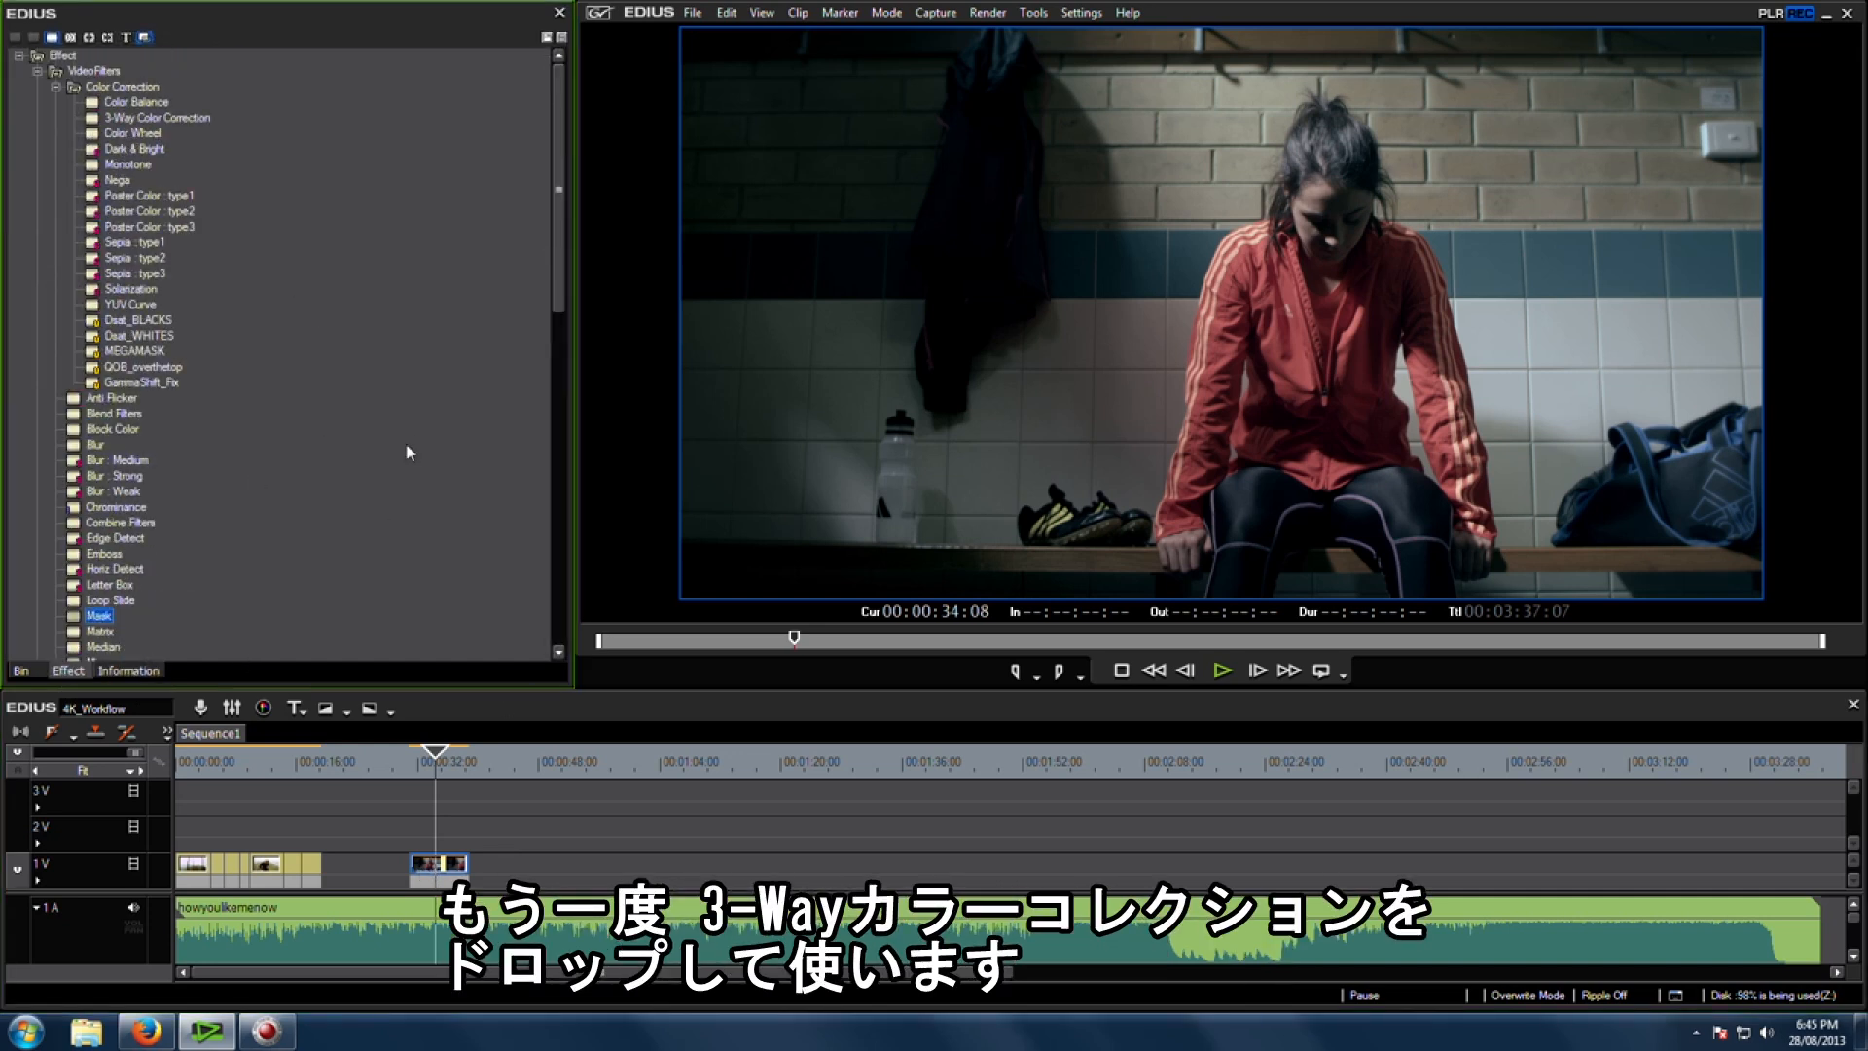
{"action": "left_click_drag", "start_coordinate": [155, 124], "coordinate": [440, 866]}
{"action": "left_click", "coordinate": [119, 388]}
{"action": "double_click", "coordinate": [119, 387]}
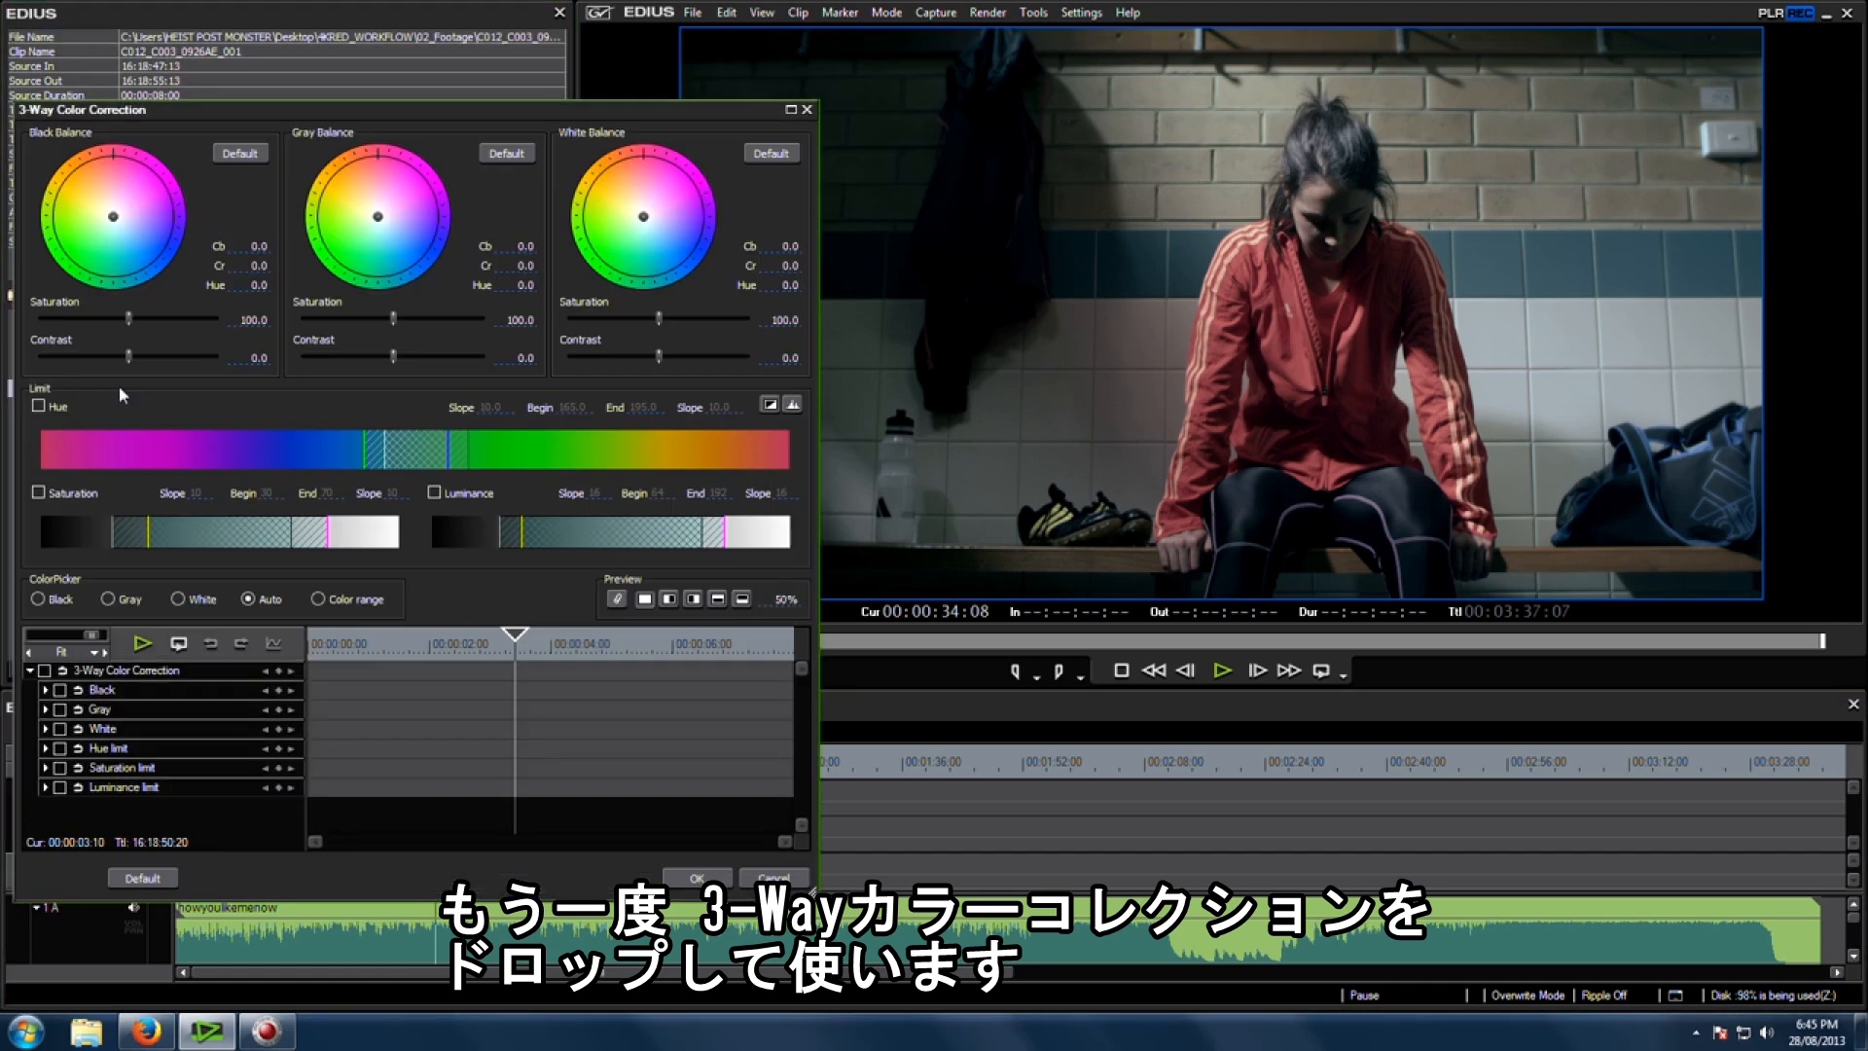
Step: Enable the Hue, Saturation and Luminance limits in colour-range mode and sample the woman's red jacket in the key preview
{"action": "left_click", "coordinate": [334, 601]}
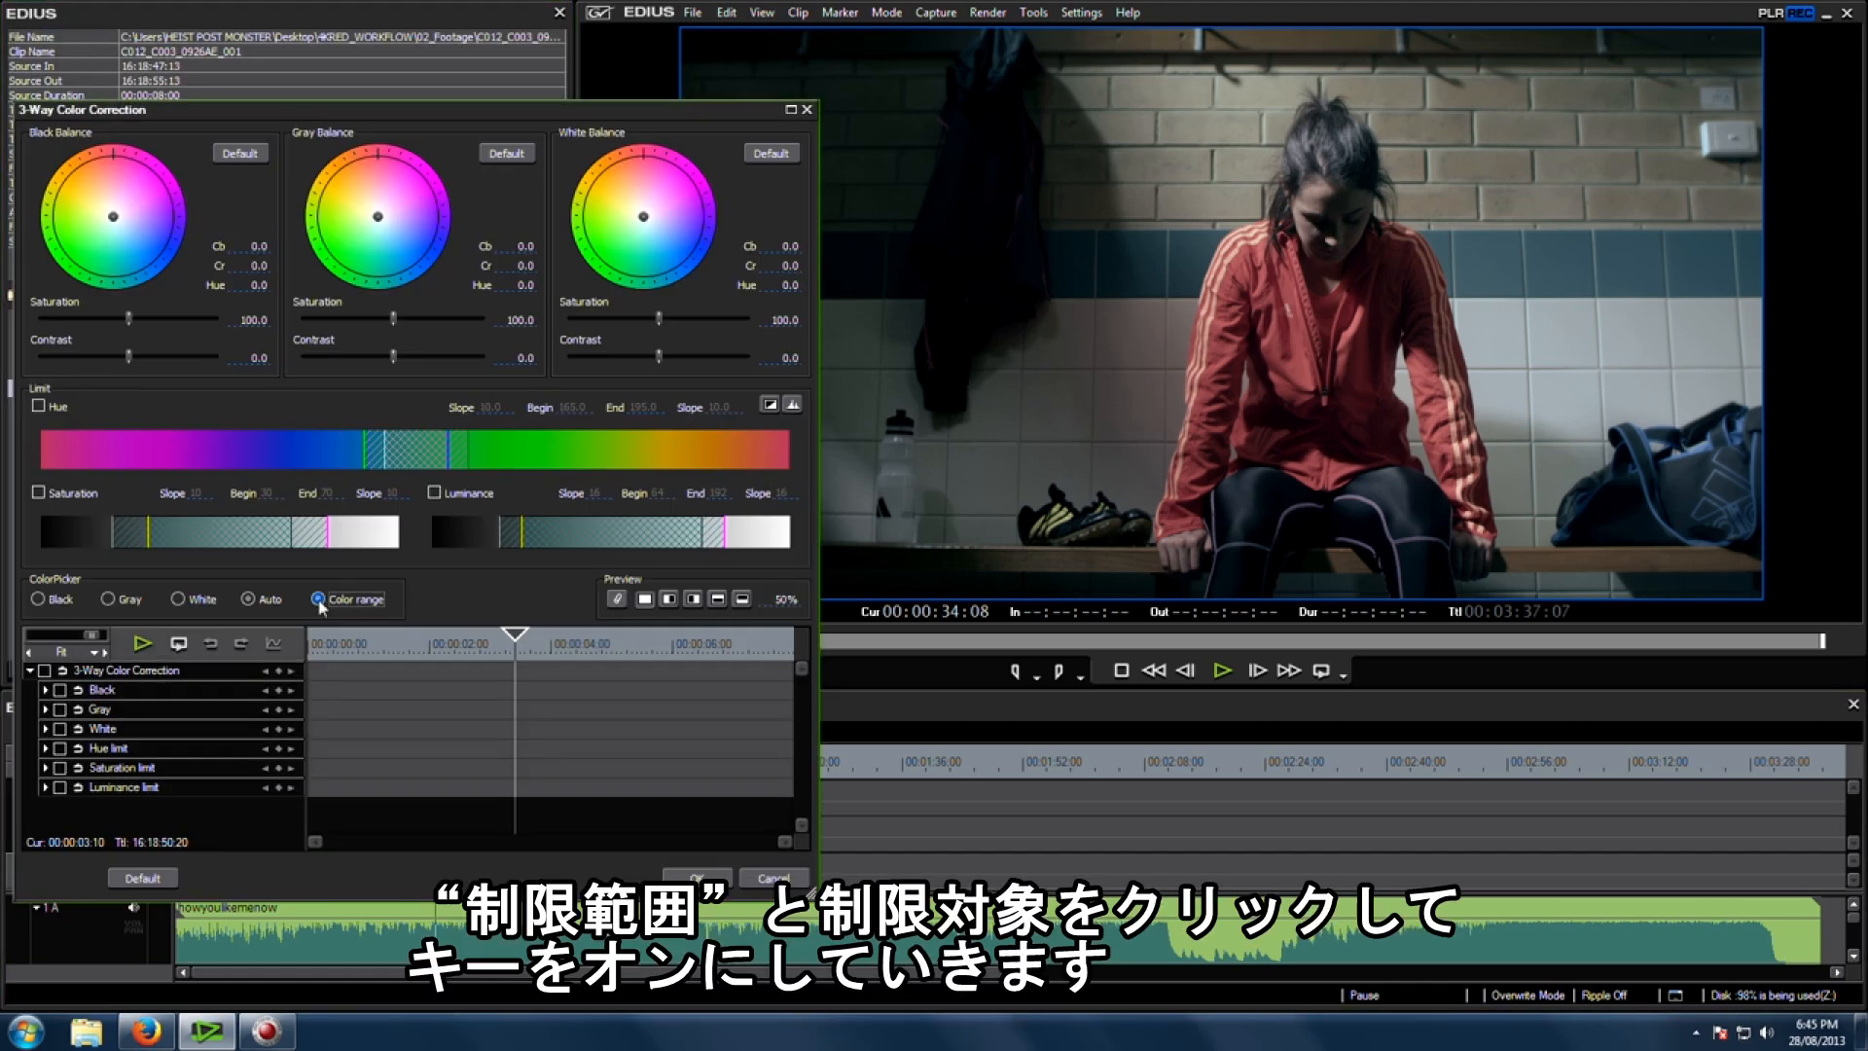
{"action": "left_click", "coordinate": [54, 407]}
{"action": "left_click", "coordinate": [68, 493]}
{"action": "left_click", "coordinate": [435, 493]}
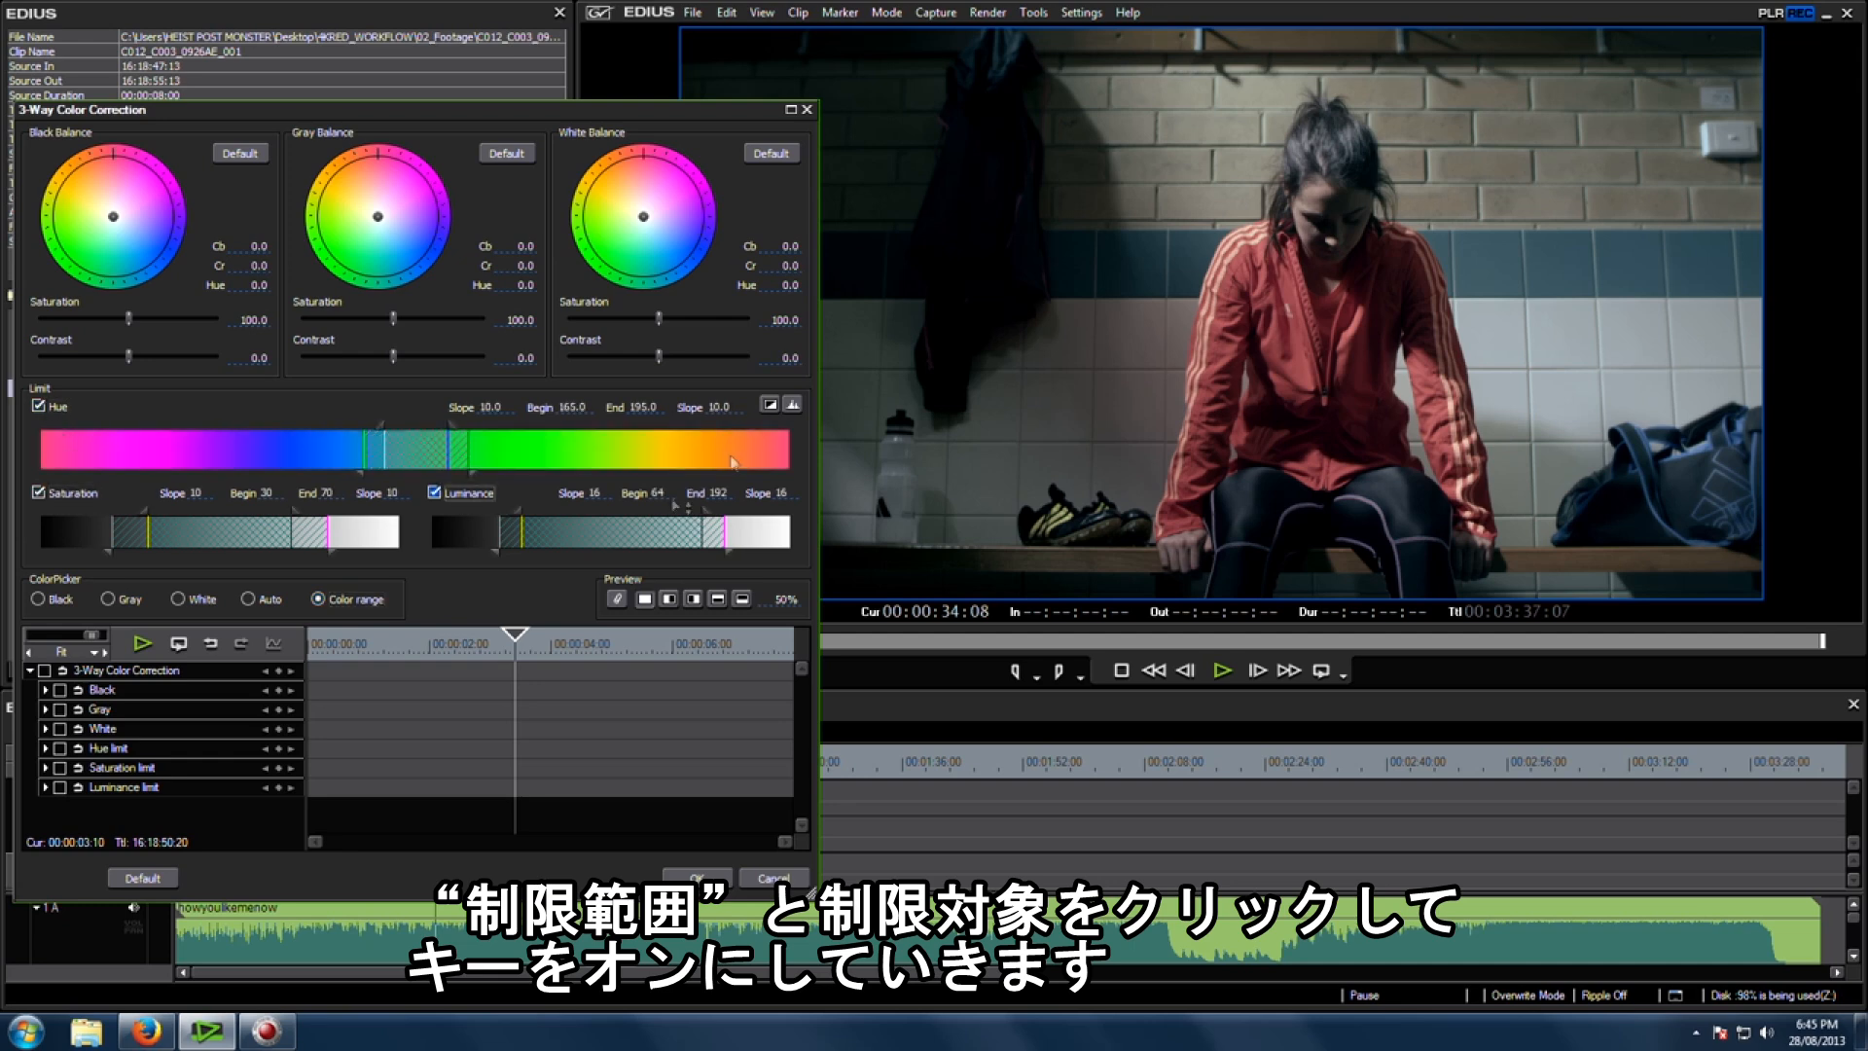
{"action": "left_click", "coordinate": [790, 407]}
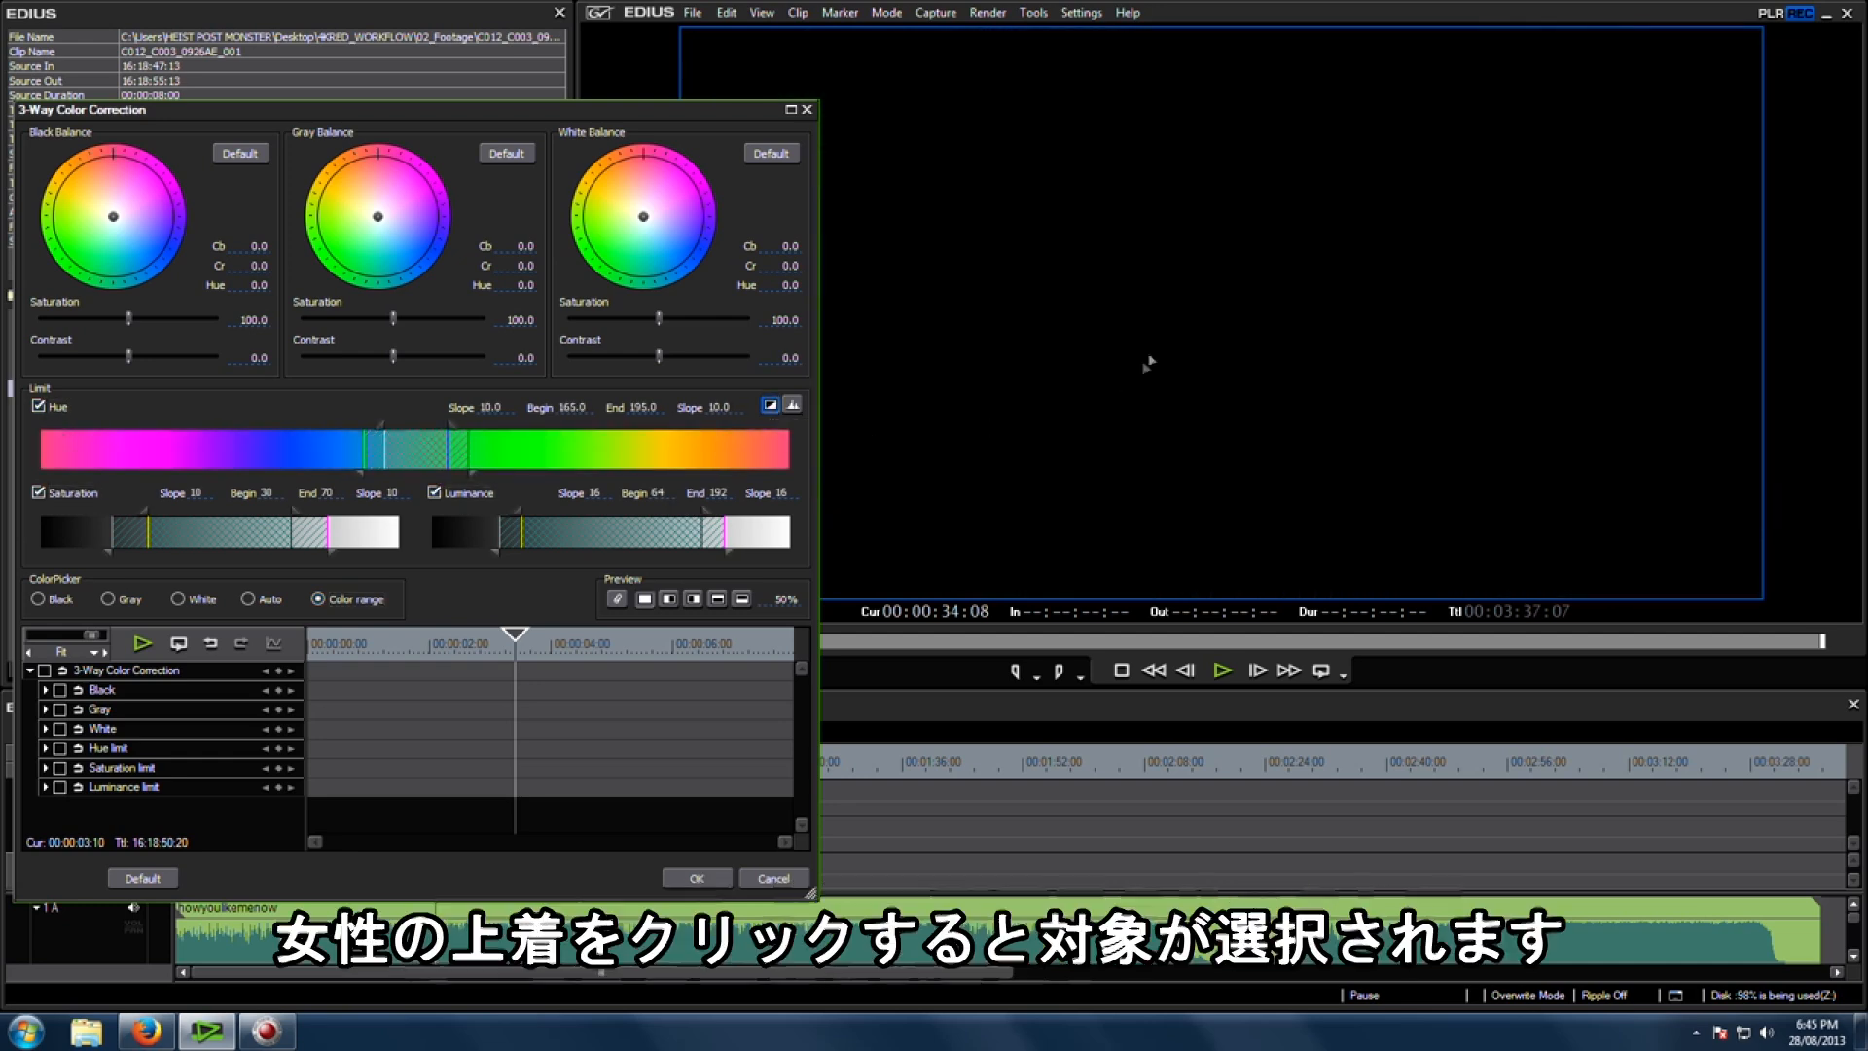
{"action": "left_click", "coordinate": [1275, 347]}
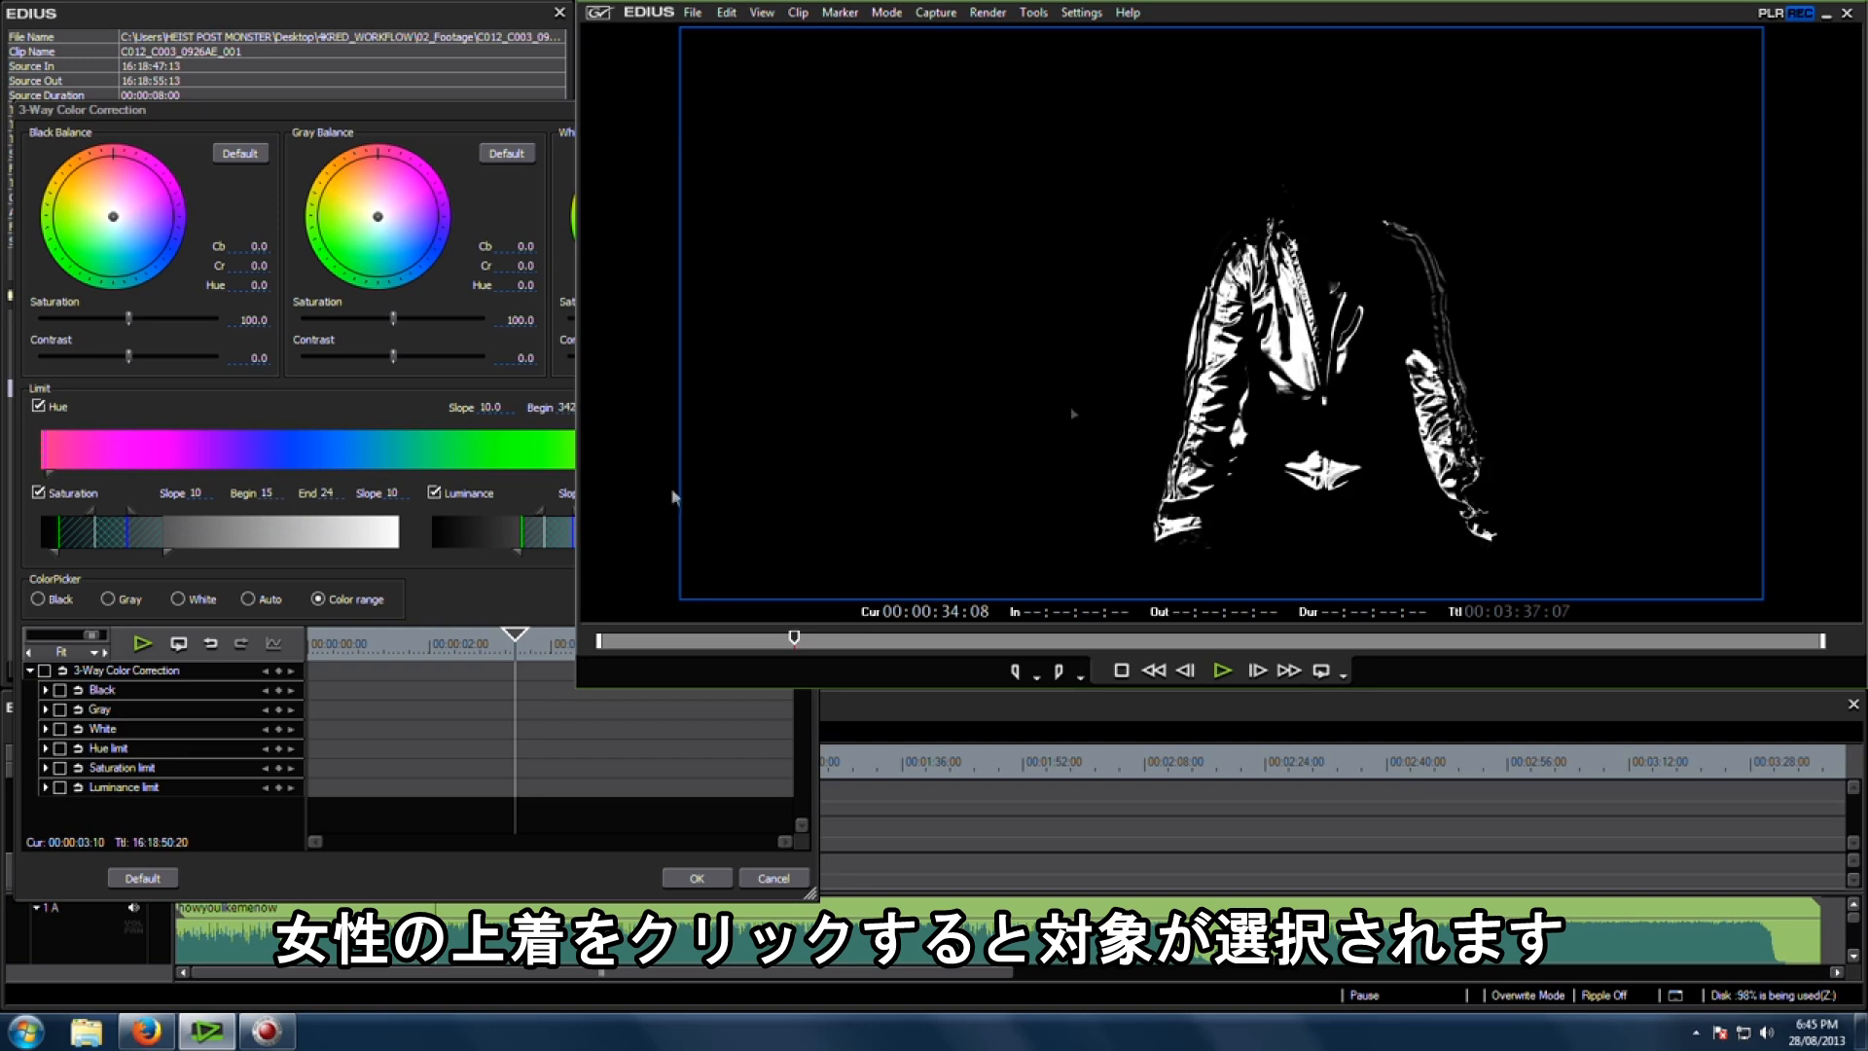
Step: Refine the hue and luminance limit ranges so the key isolates the jacket while excluding the face
{"action": "left_click", "coordinate": [385, 412]}
{"action": "left_click_drag", "start_coordinate": [731, 476], "coordinate": [662, 476]}
{"action": "mouse_move", "coordinate": [751, 427]}
{"action": "left_mouse_down"}
{"action": "mouse_move", "coordinate": [707, 428]}
{"action": "mouse_move", "coordinate": [786, 427]}
{"action": "mouse_move", "coordinate": [752, 453]}
{"action": "left_mouse_up"}
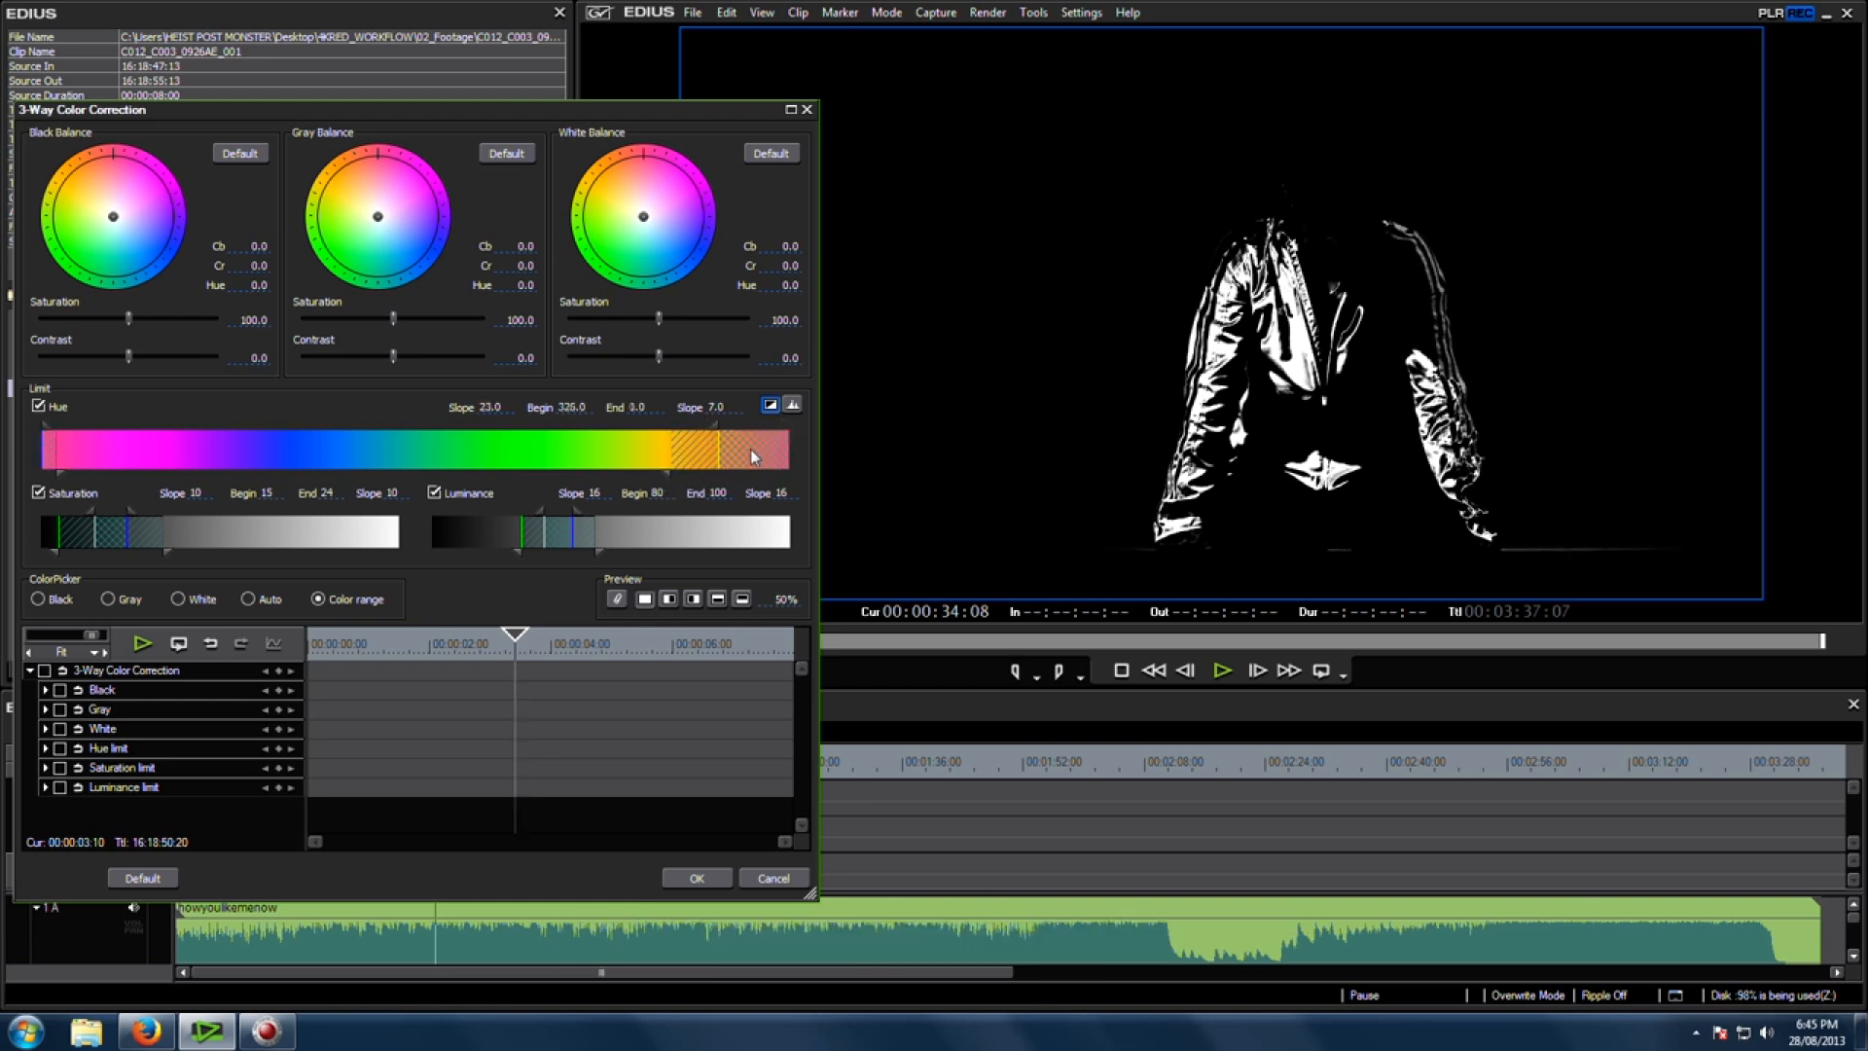
{"action": "left_click_drag", "start_coordinate": [600, 552], "coordinate": [698, 551]}
{"action": "left_click_drag", "start_coordinate": [522, 552], "coordinate": [603, 511]}
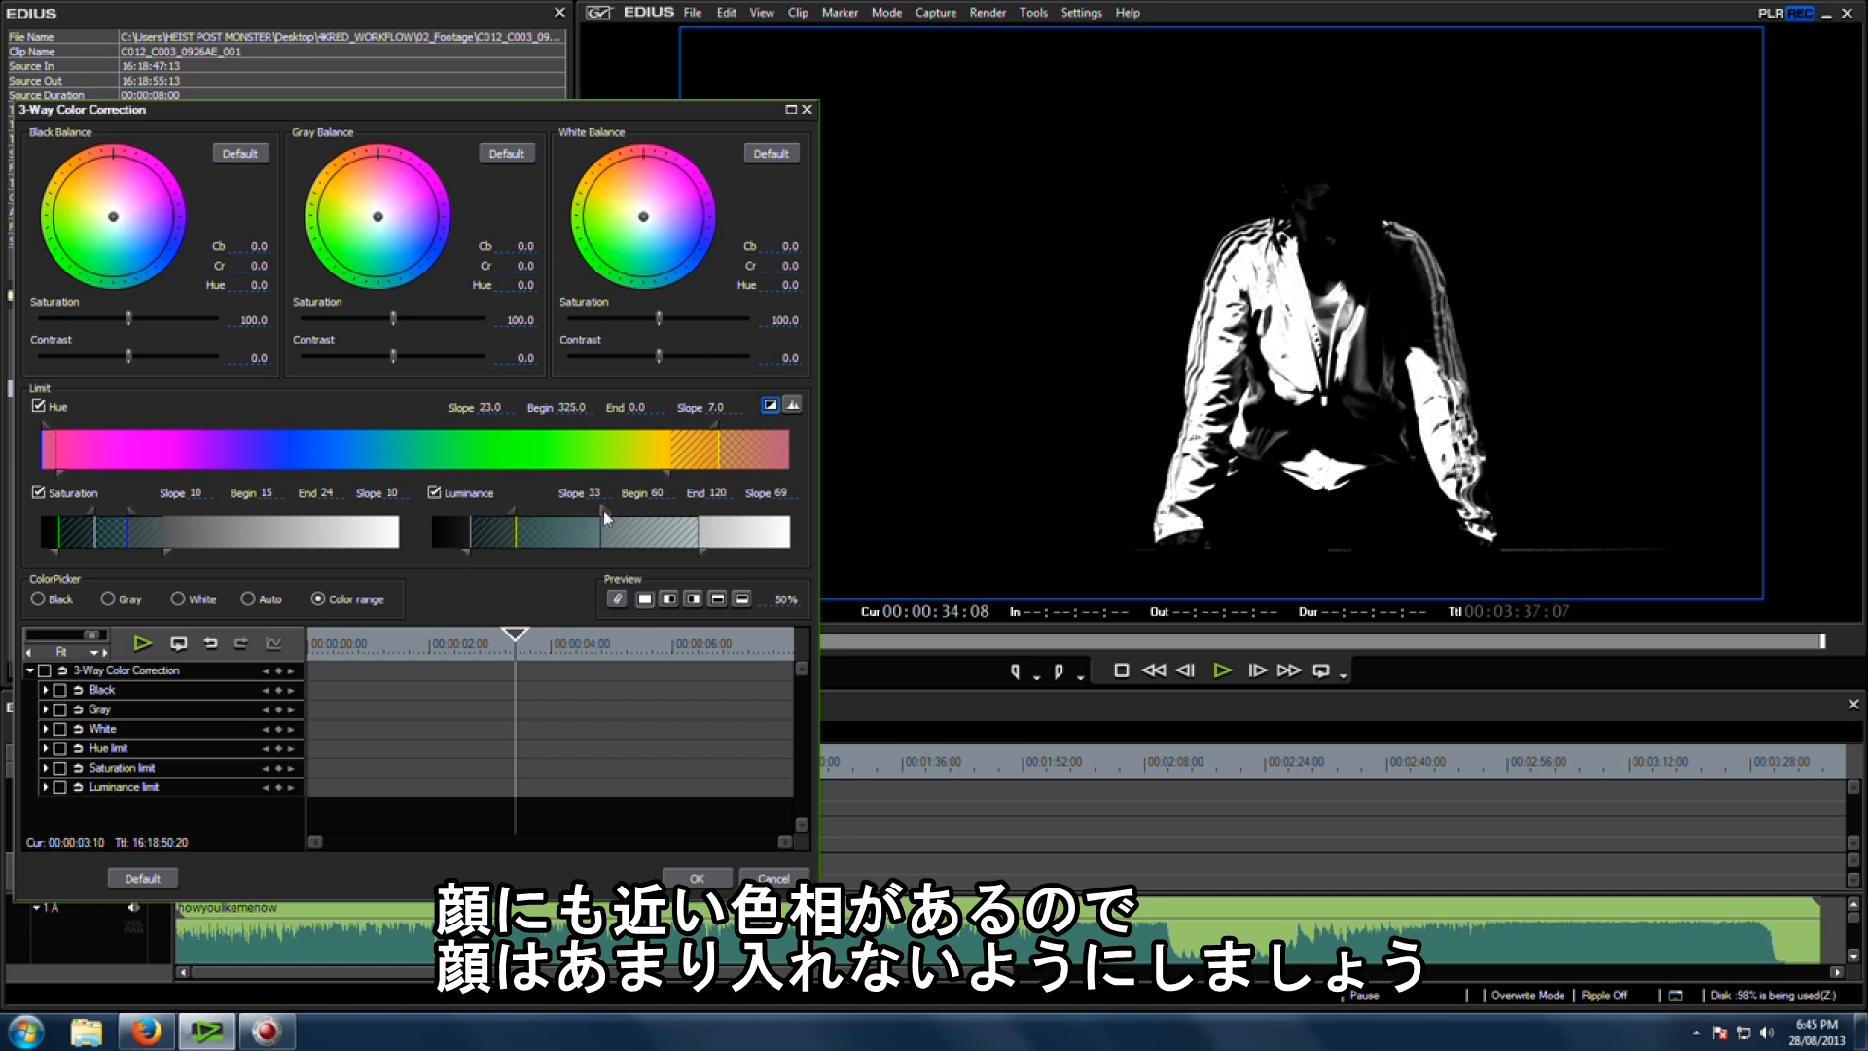
{"action": "left_click_drag", "start_coordinate": [605, 516], "coordinate": [612, 516]}
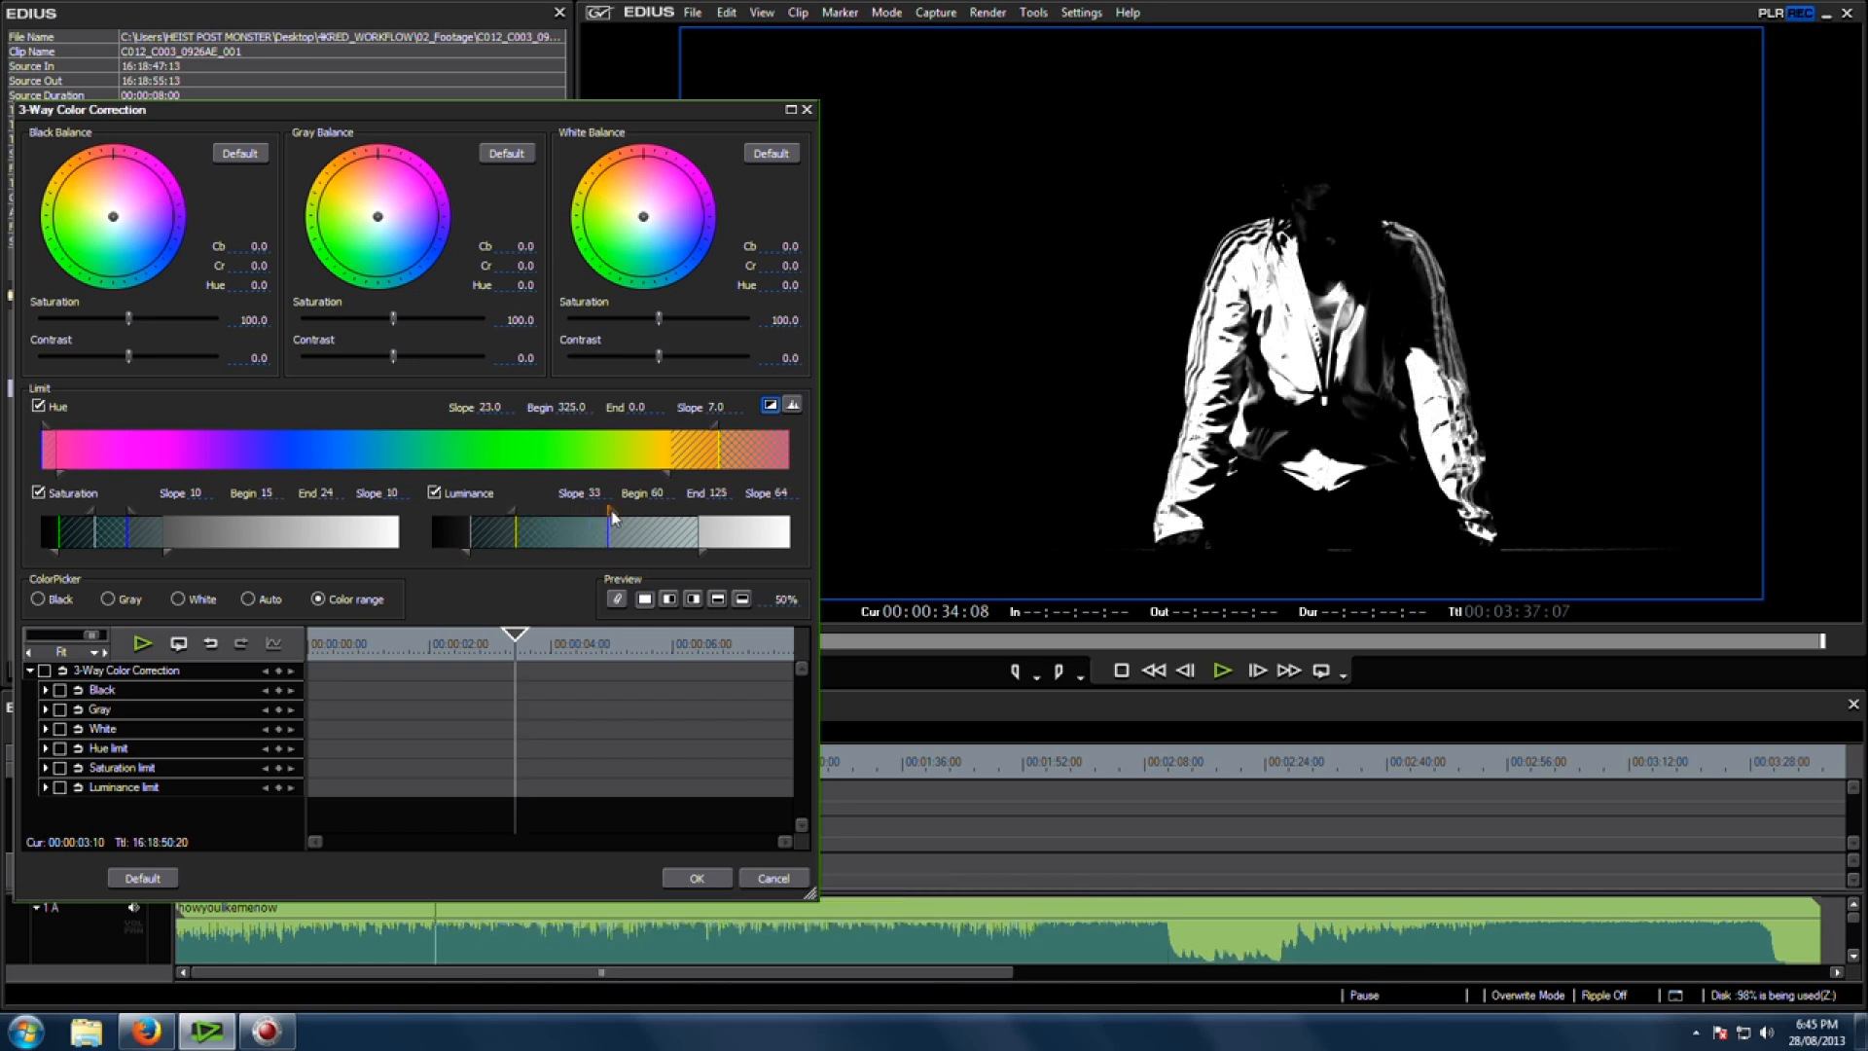
{"action": "left_click_drag", "start_coordinate": [696, 557], "coordinate": [685, 555]}
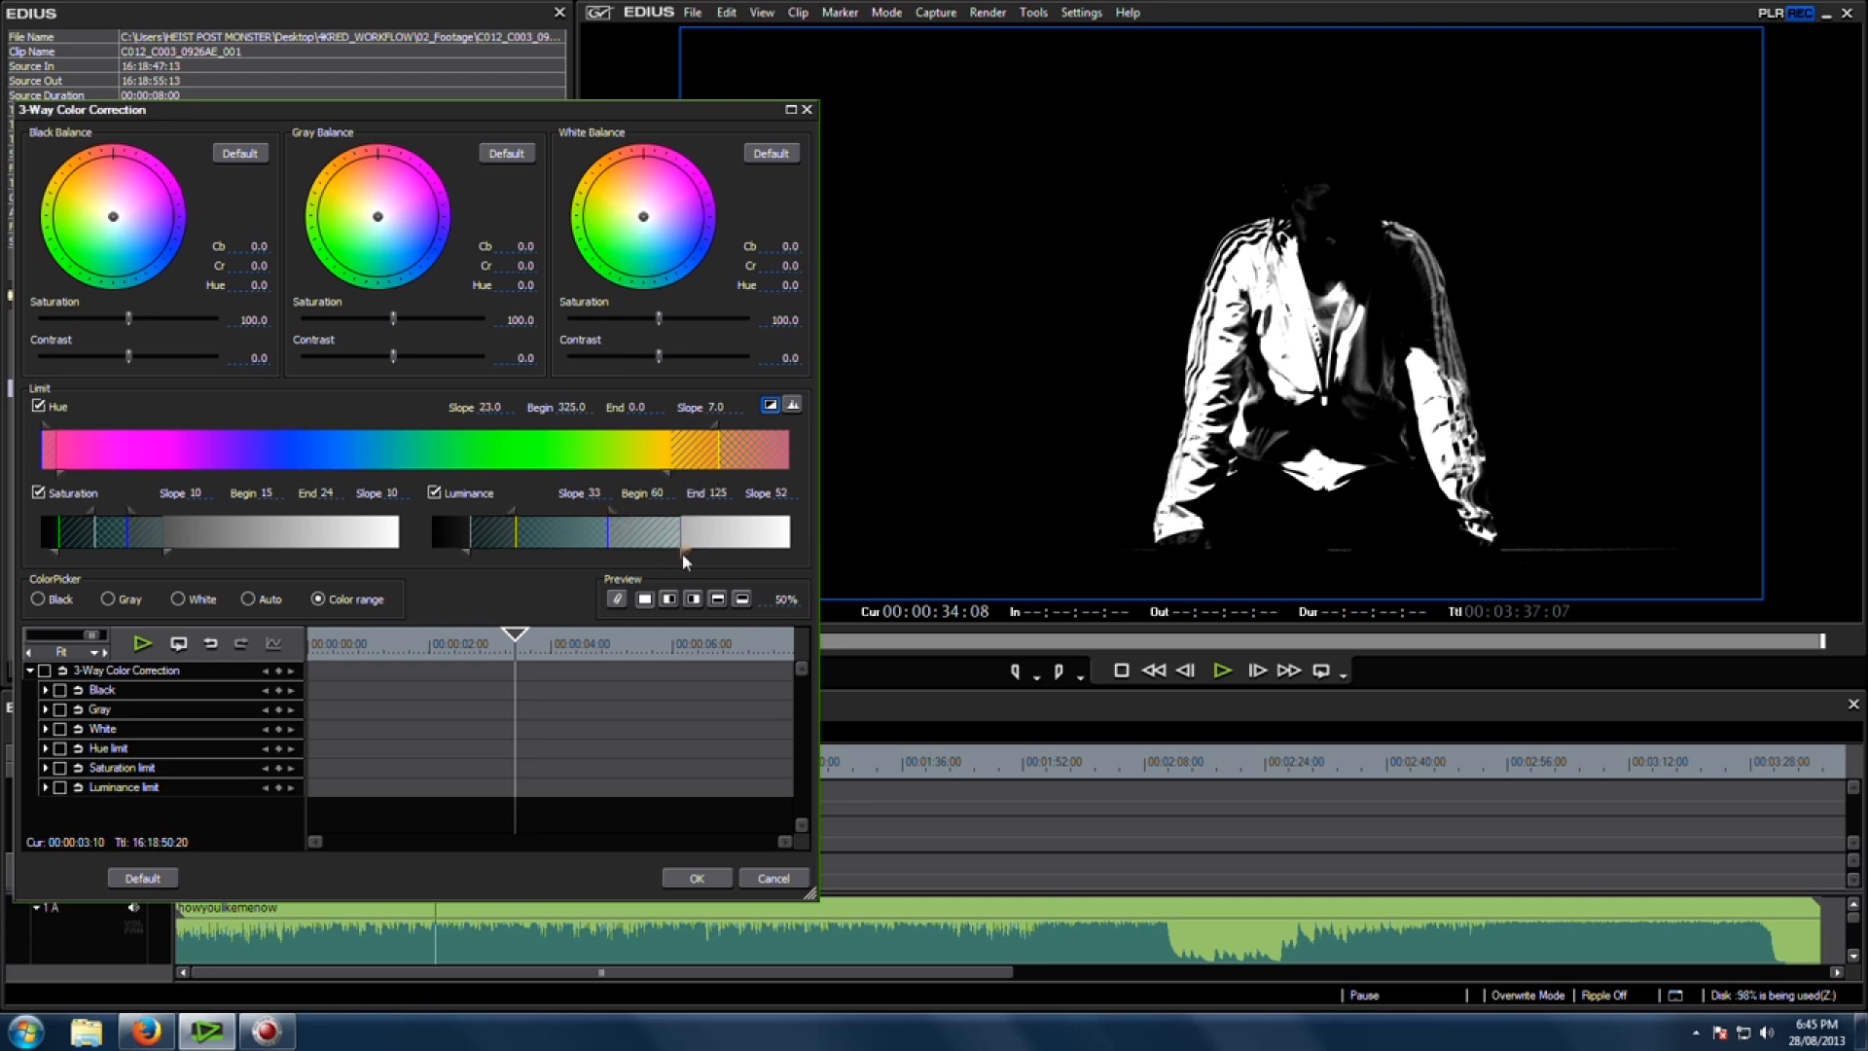
{"action": "mouse_move", "coordinate": [472, 558]}
{"action": "left_mouse_down"}
{"action": "mouse_move", "coordinate": [428, 556]}
{"action": "mouse_move", "coordinate": [450, 556]}
{"action": "left_mouse_up"}
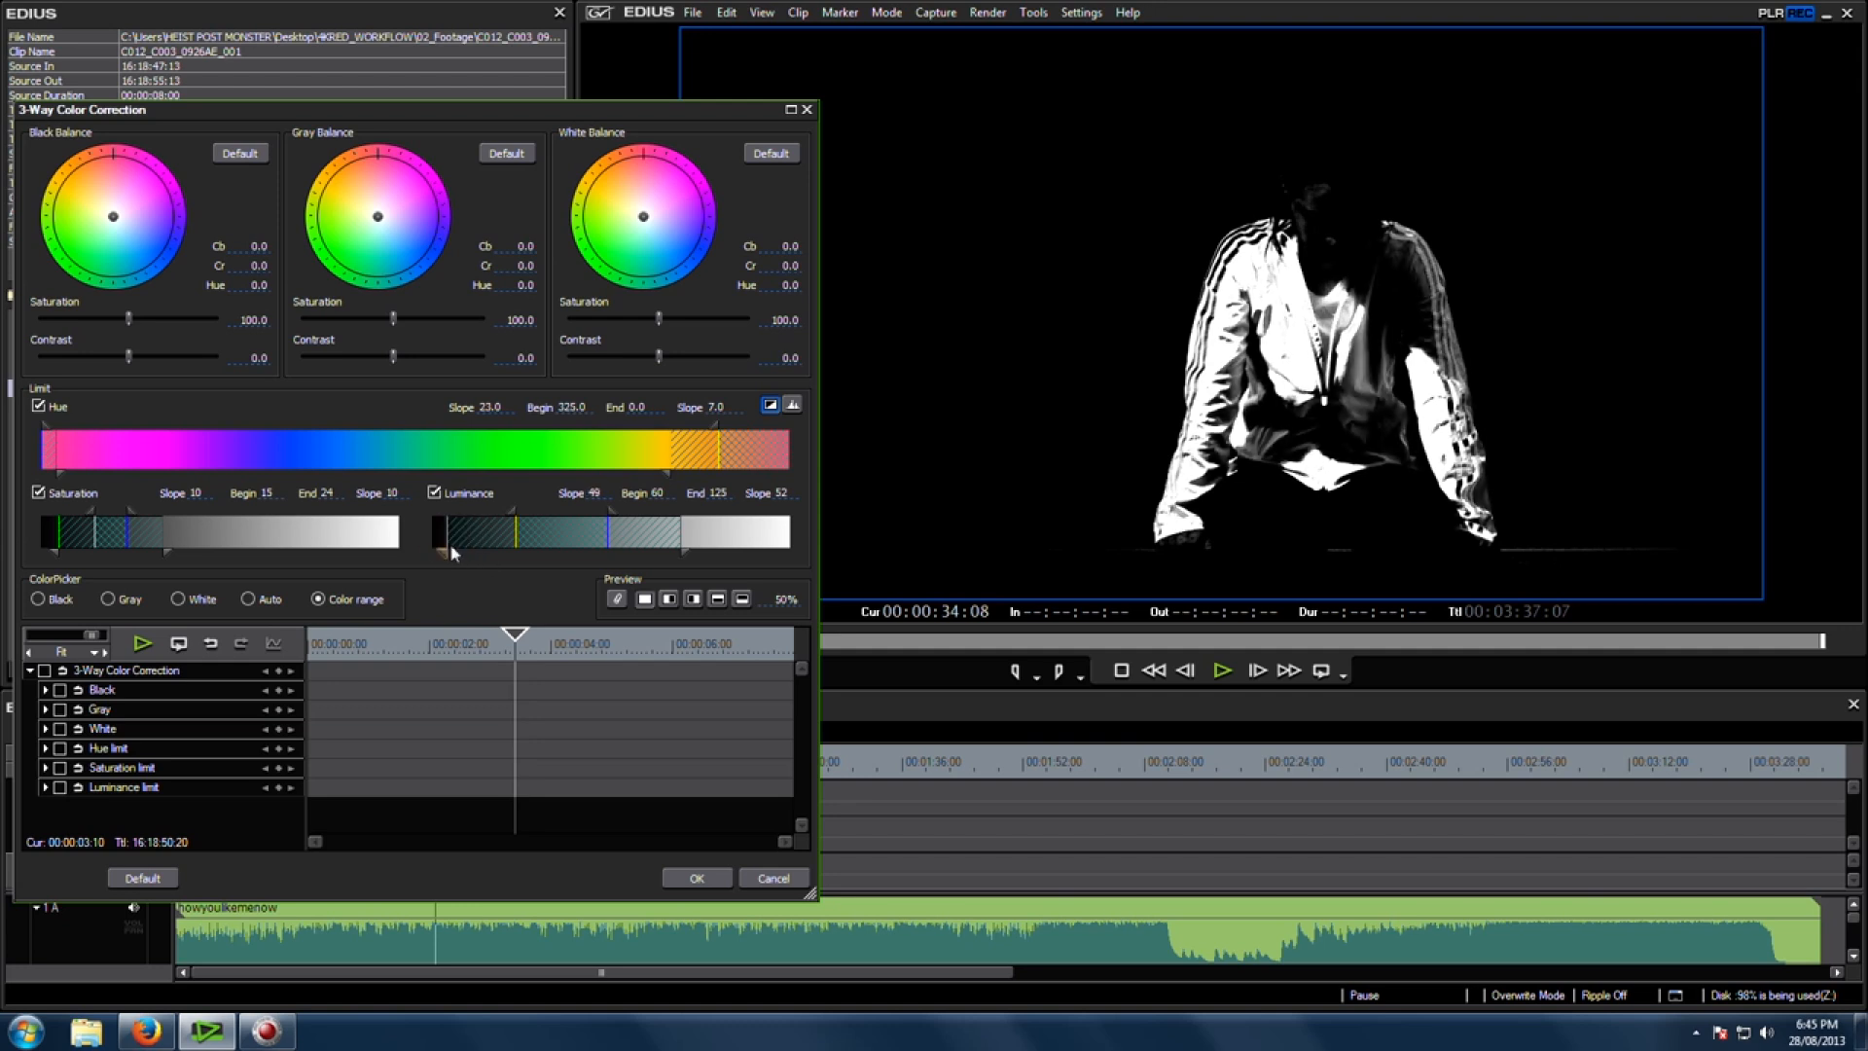
Step: Shift the gray balance slightly towards magenta, to Cb 2.9 and Cr 13.5, and apply the correction
{"action": "left_click", "coordinate": [770, 405]}
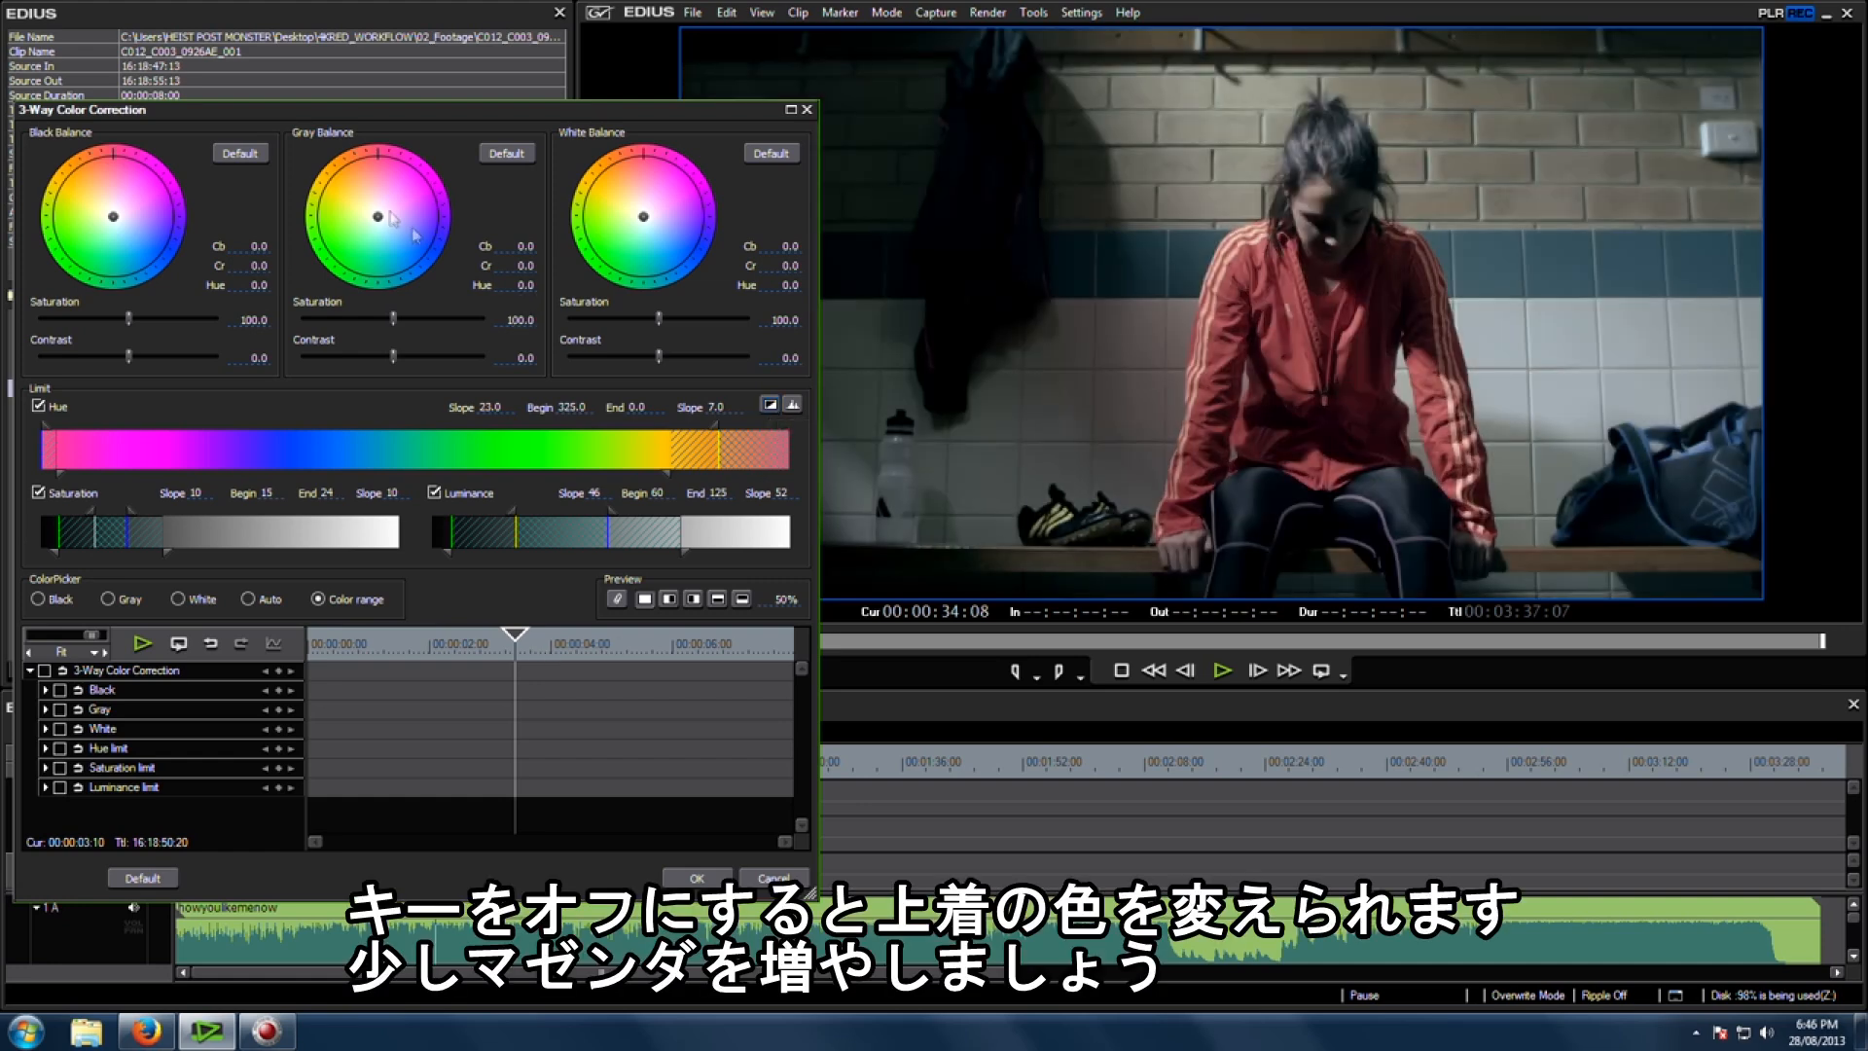
{"action": "left_click_drag", "start_coordinate": [377, 216], "coordinate": [382, 206]}
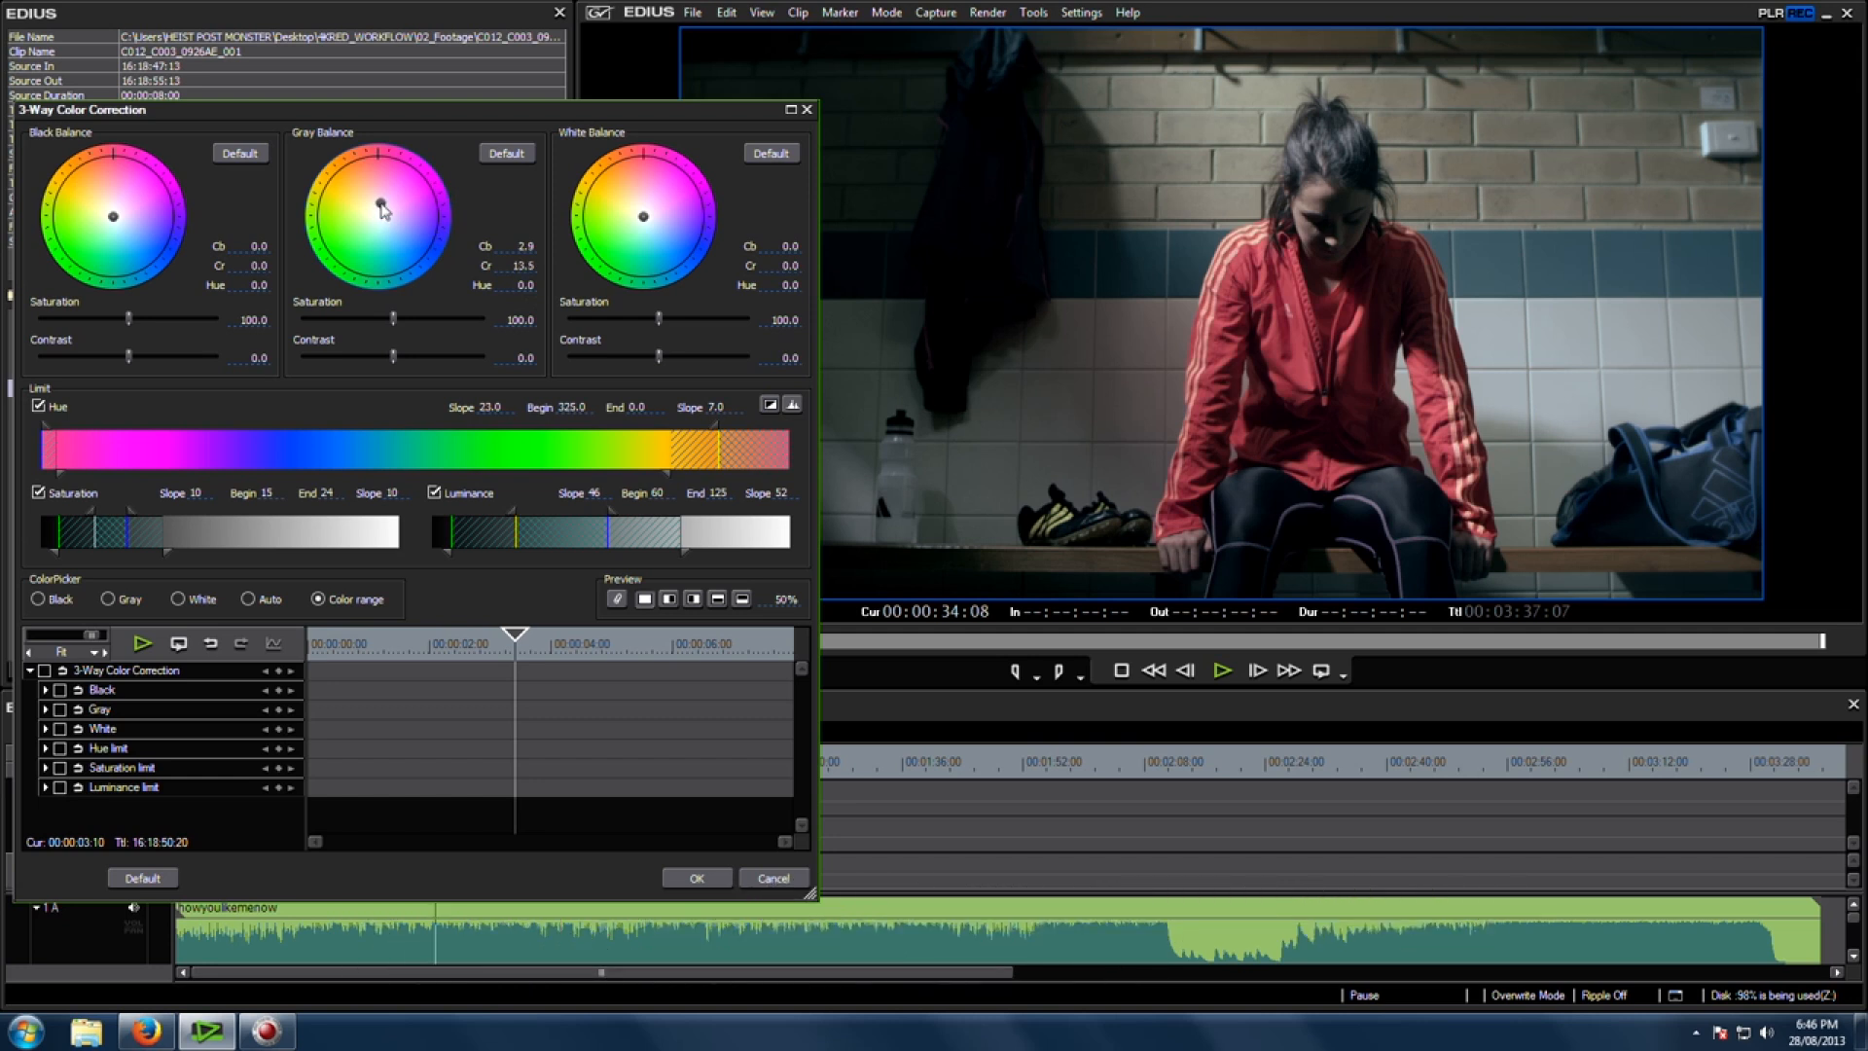
{"action": "left_click", "coordinate": [707, 884]}
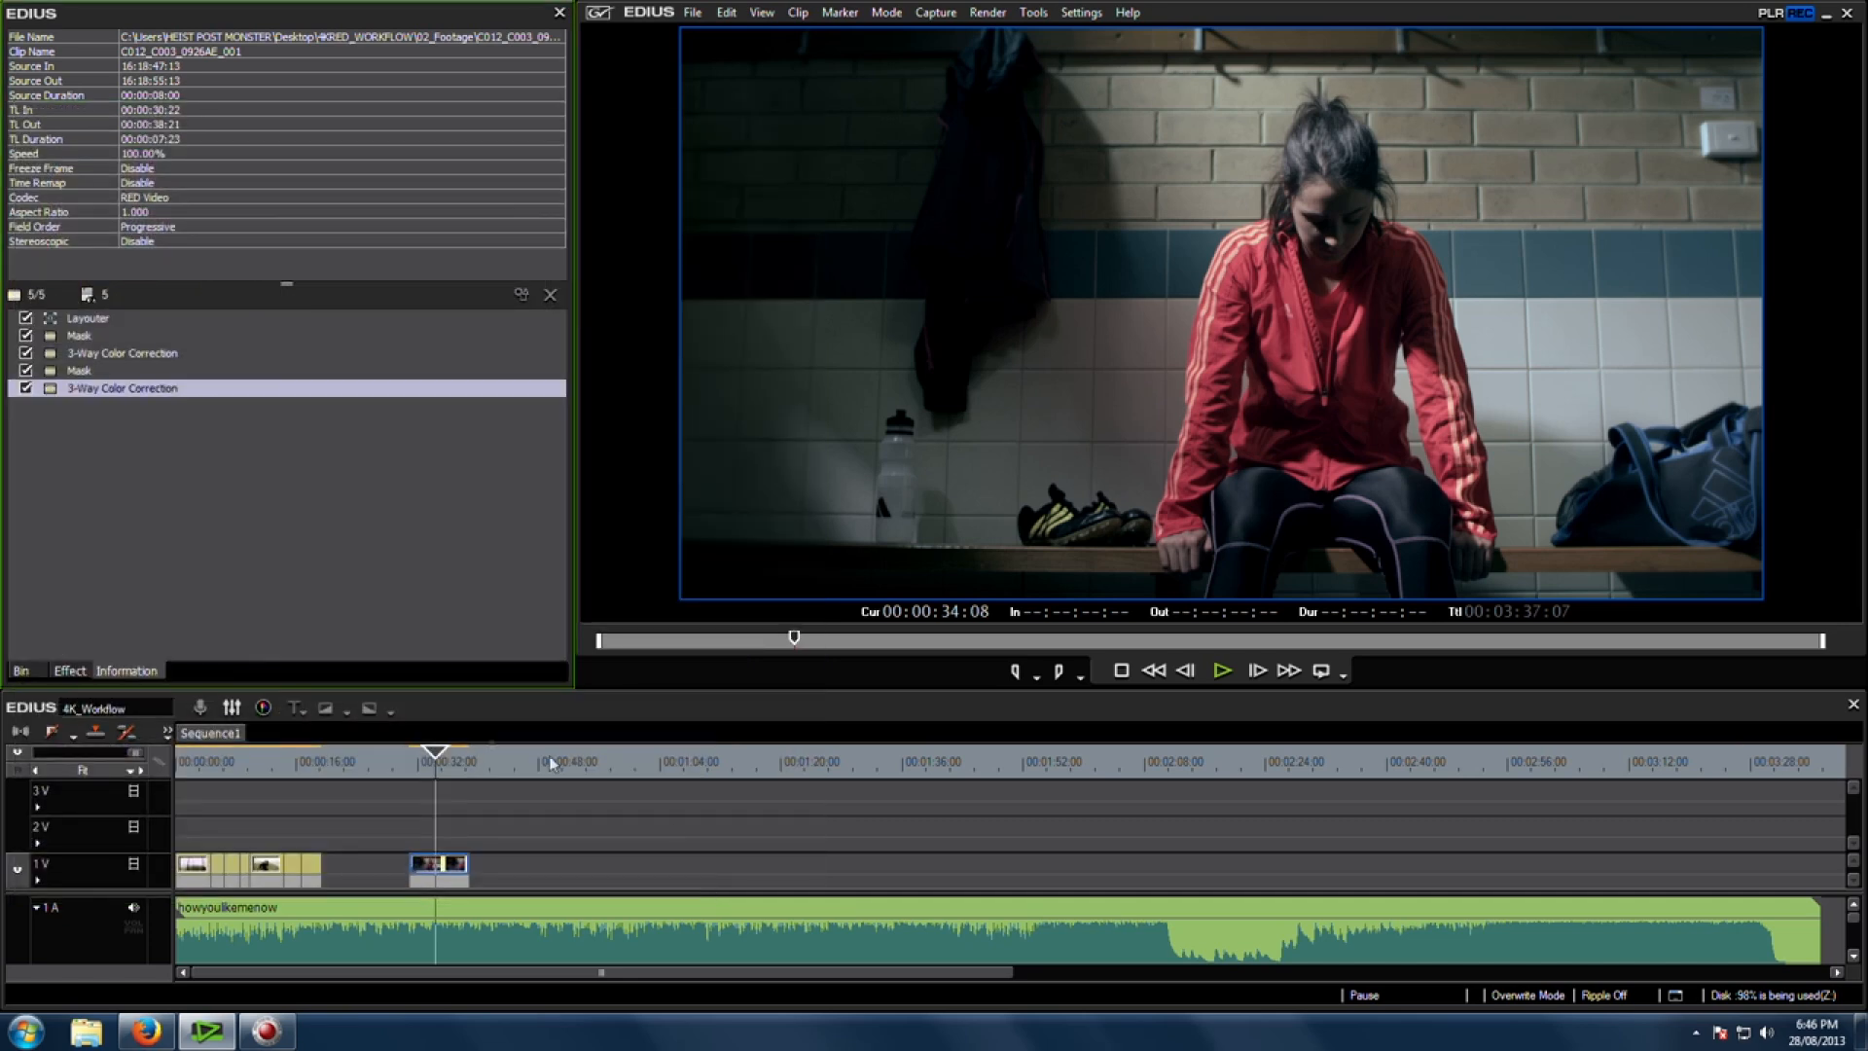
Step: Apply another Mask filter to the clip
{"action": "left_click", "coordinate": [451, 764]}
{"action": "left_click_drag", "start_coordinate": [450, 769], "coordinate": [456, 772]}
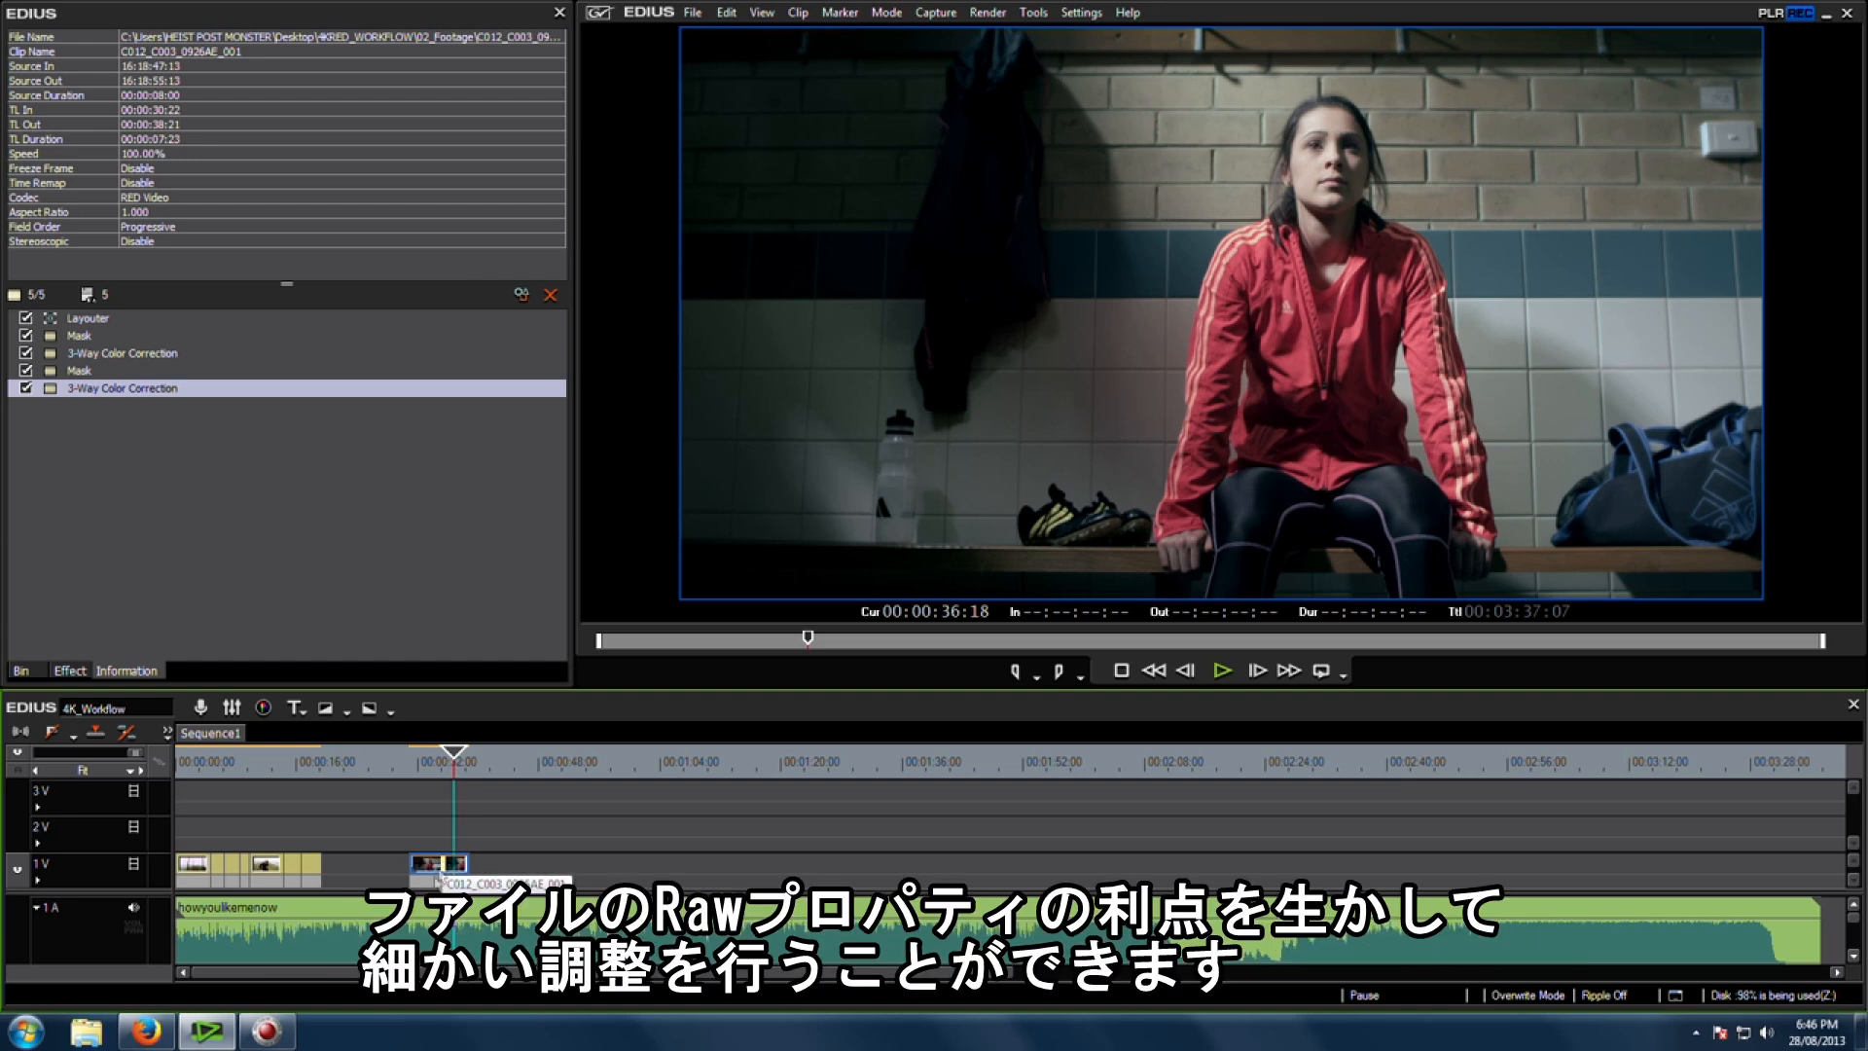
{"action": "mouse_move", "coordinate": [268, 1036]}
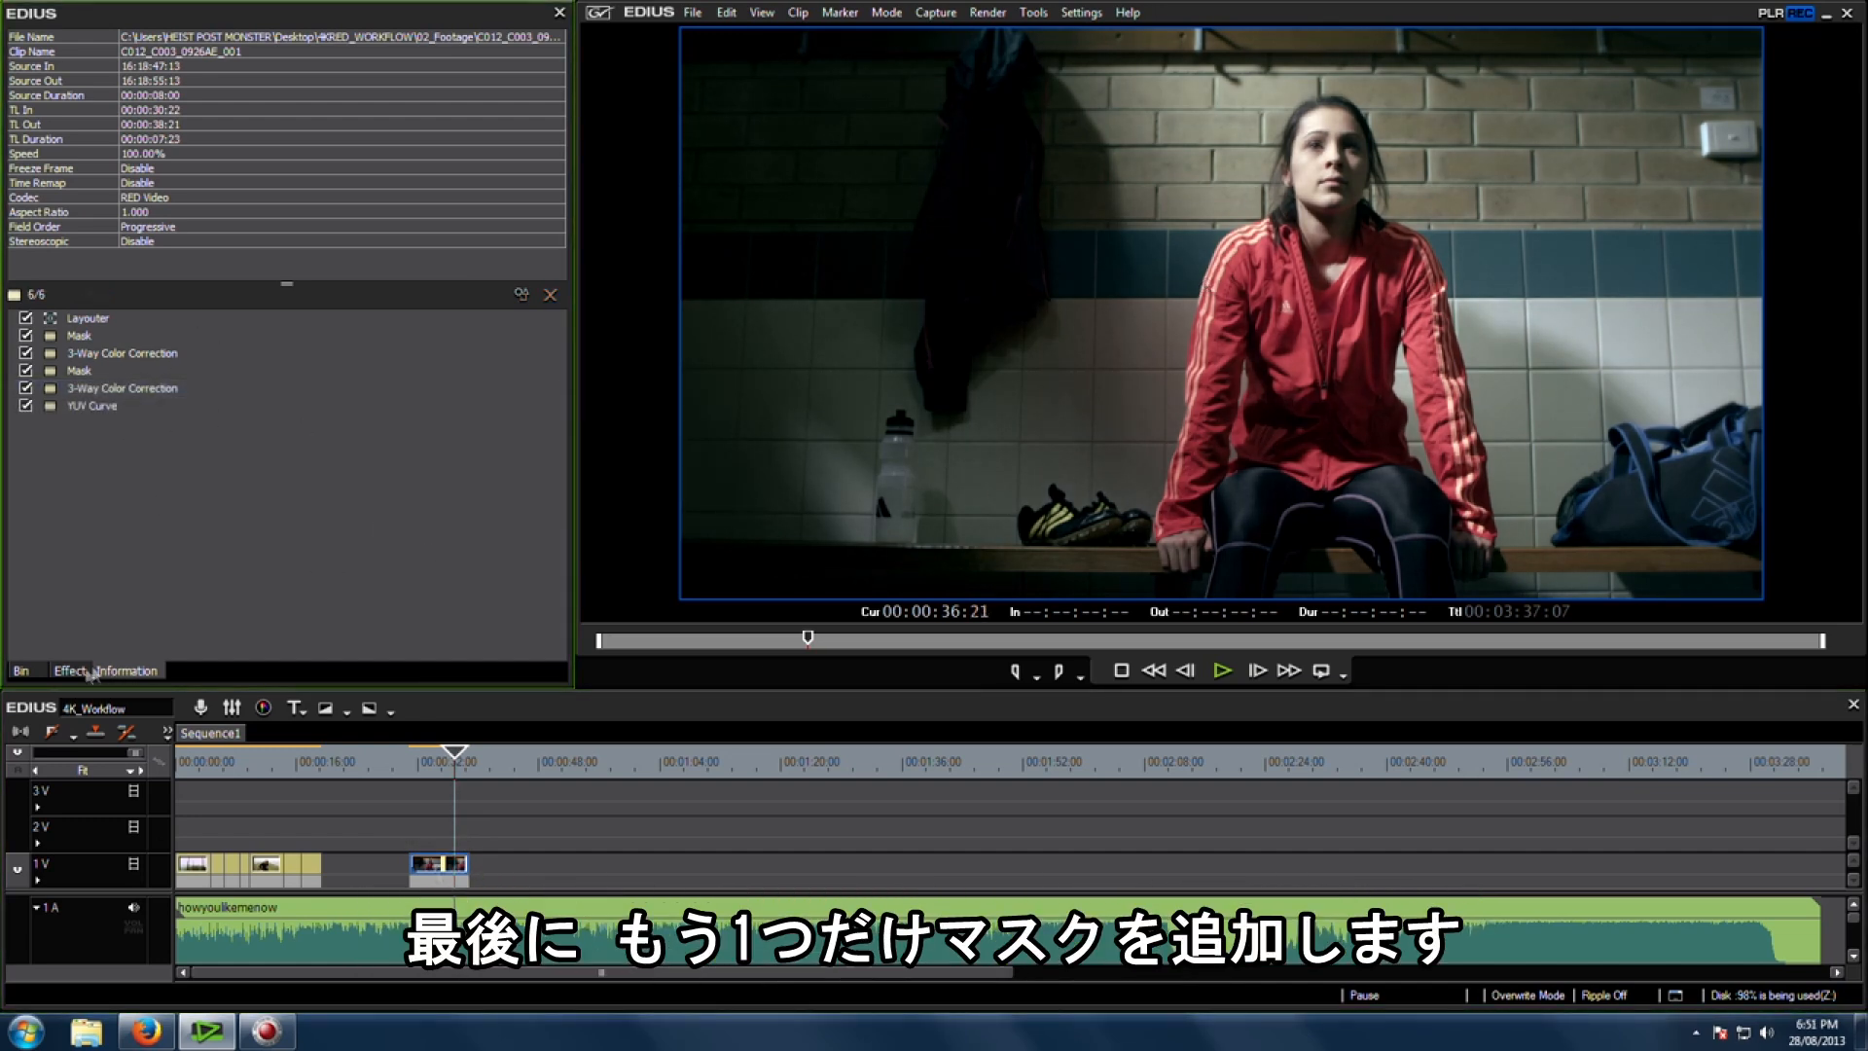
{"action": "left_click", "coordinate": [70, 670]}
{"action": "scroll", "coordinate": [190, 539], "scroll_direction": "down", "scroll_amount": 3}
{"action": "scroll", "coordinate": [183, 541], "scroll_direction": "up", "scroll_amount": 4}
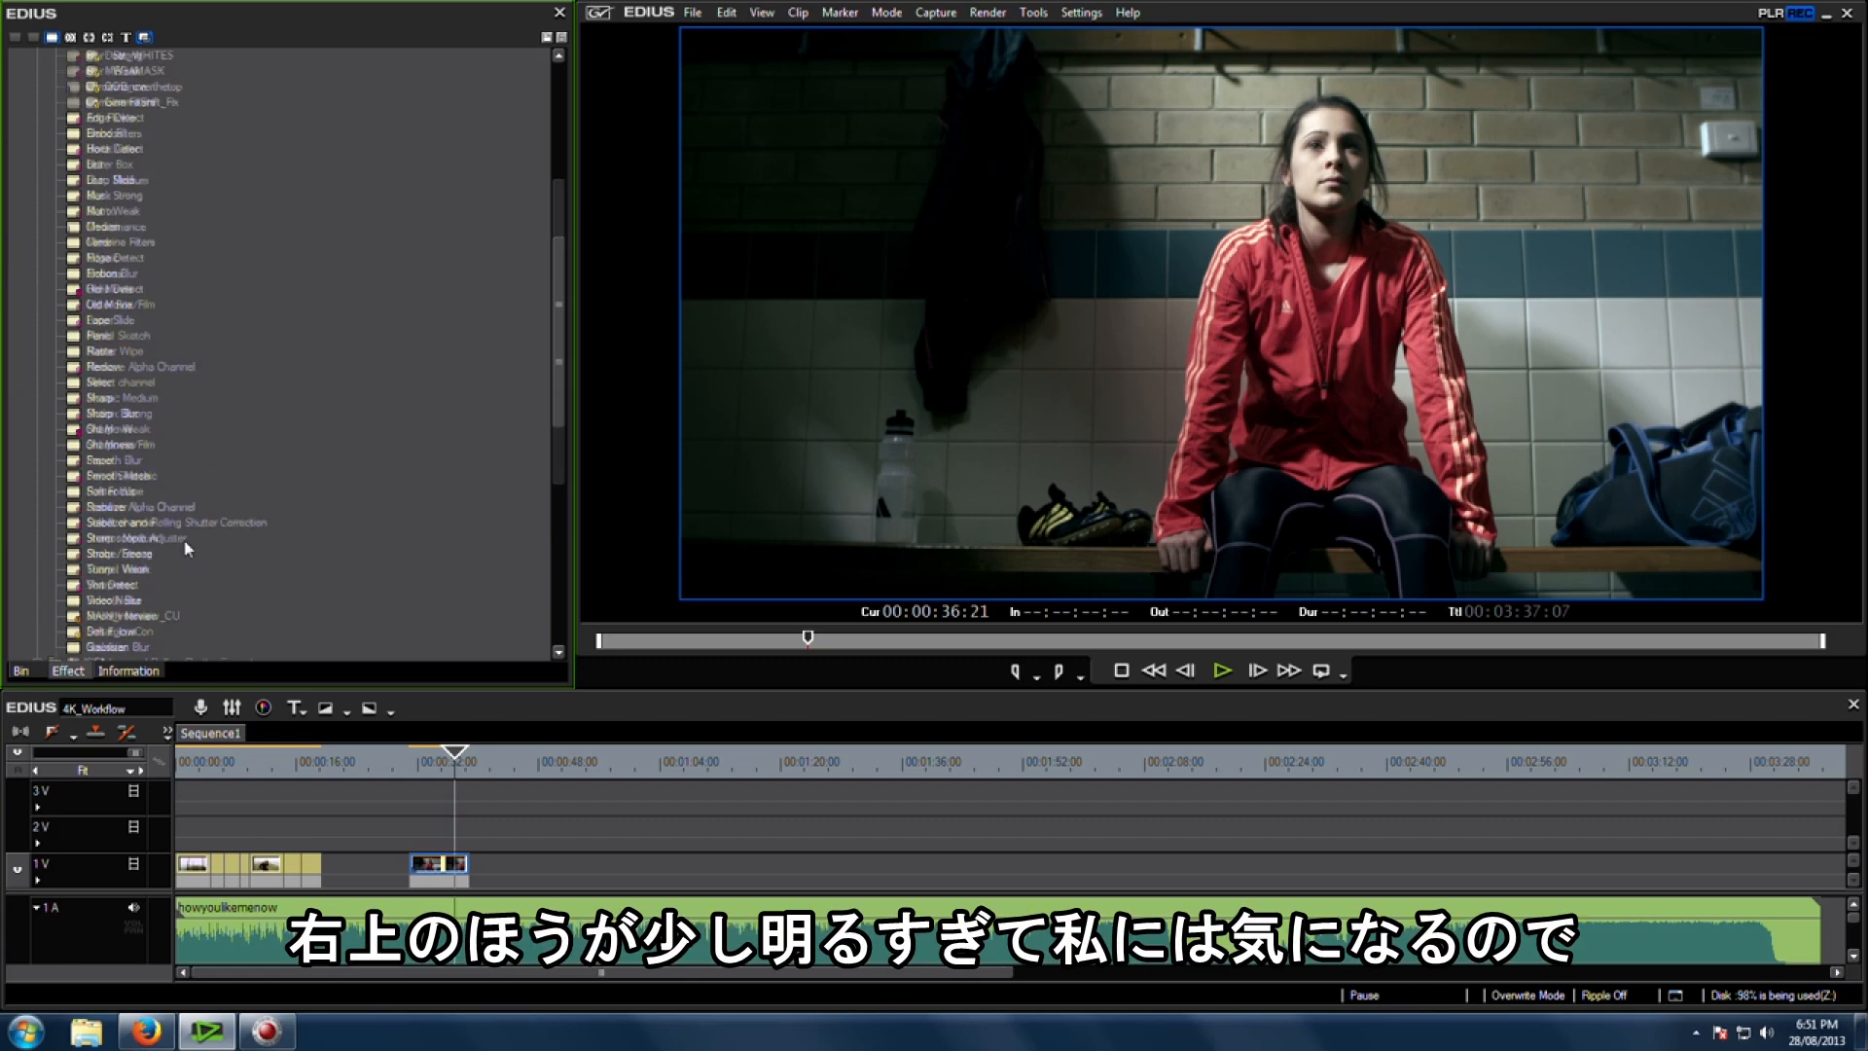
{"action": "left_click_drag", "start_coordinate": [99, 336], "coordinate": [183, 459]}
{"action": "left_click_drag", "start_coordinate": [425, 860], "coordinate": [425, 861]}
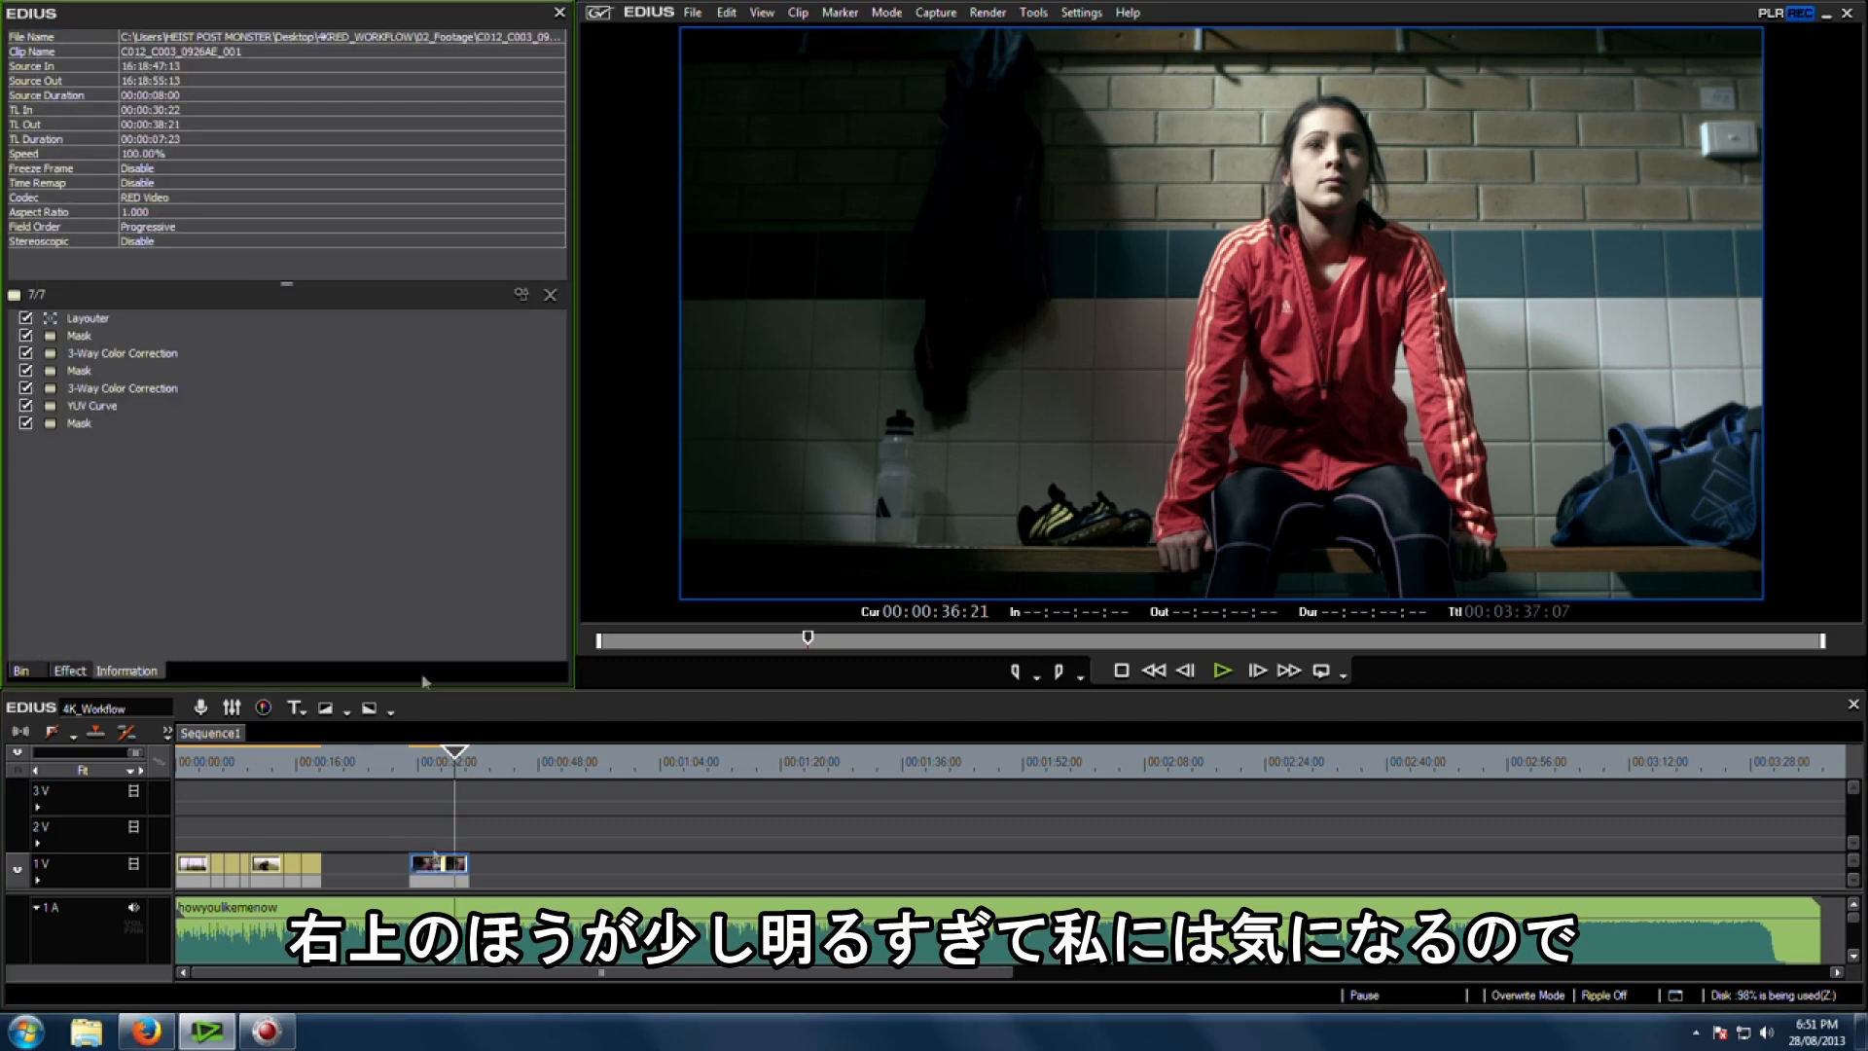
Step: Open the new mask and draw a rectangle rotated about 49 degrees over the frame's upper-right corner
{"action": "double_click", "coordinate": [73, 424]}
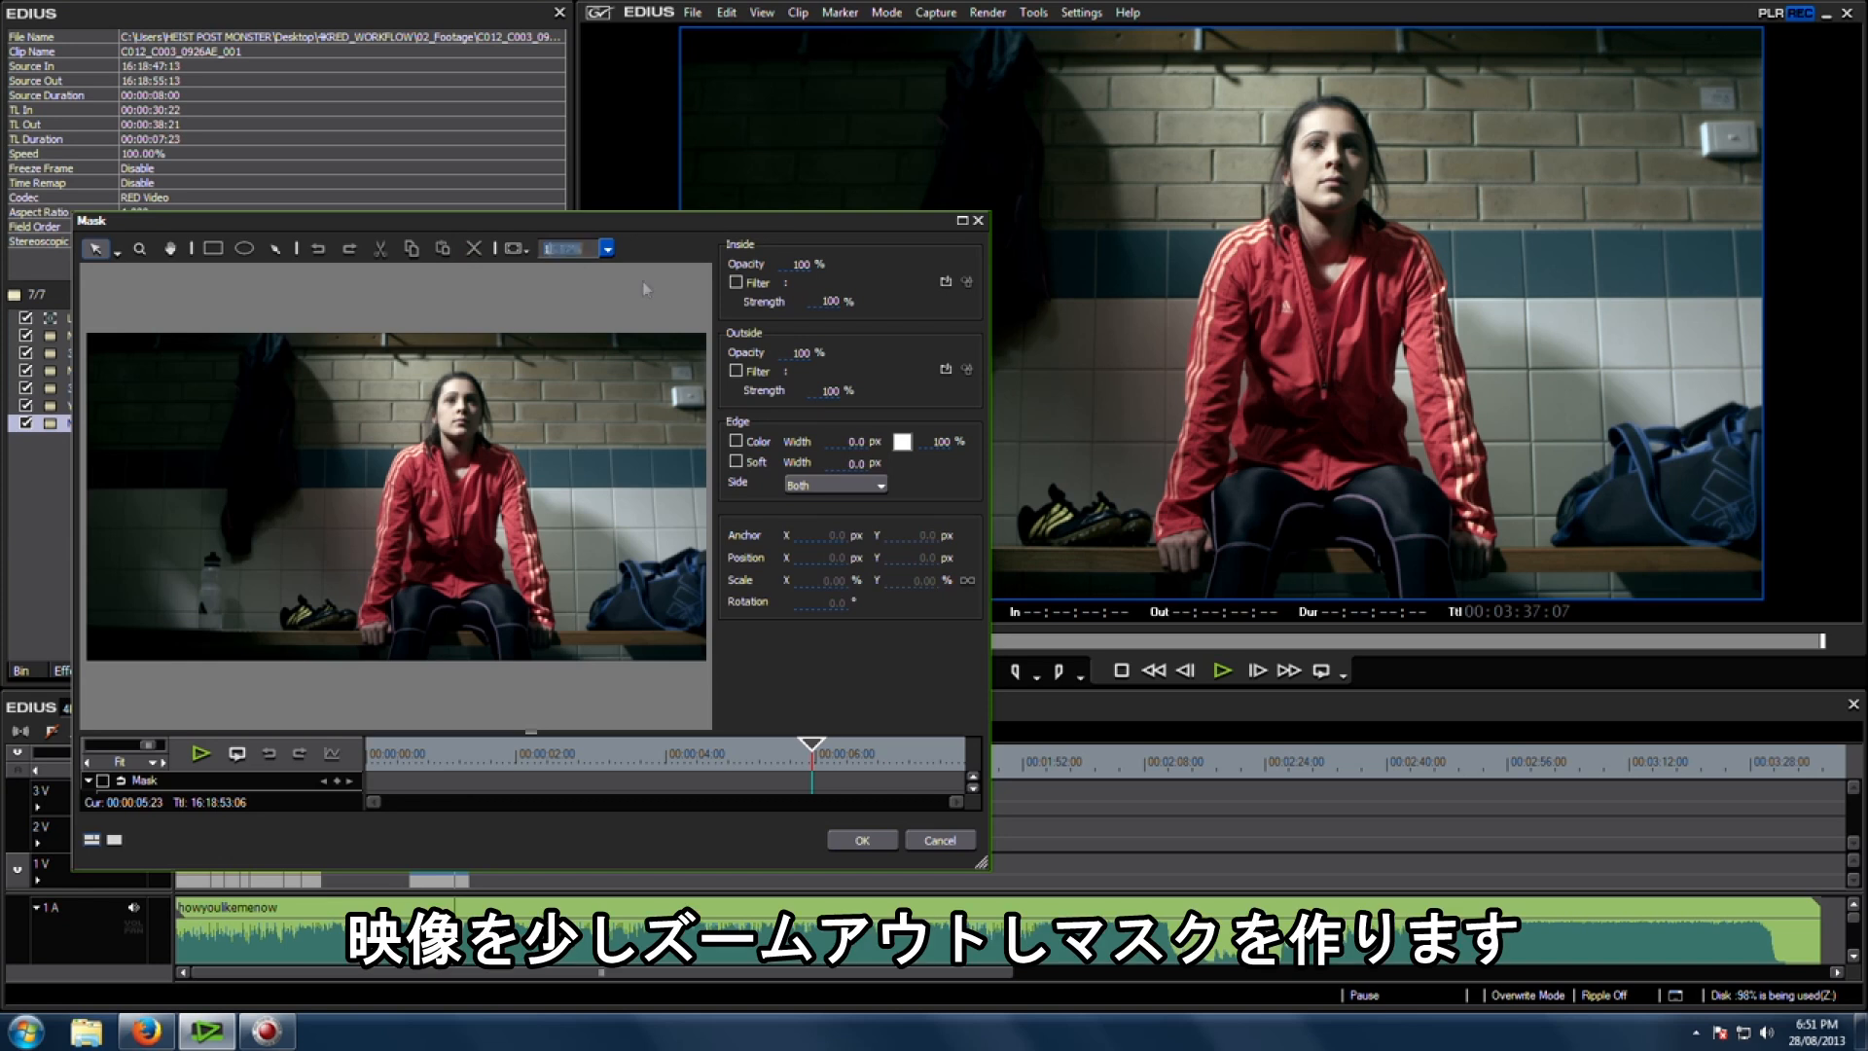
{"action": "scroll", "coordinate": [642, 288], "scroll_direction": "down", "scroll_amount": 1}
{"action": "left_click", "coordinate": [213, 249]}
{"action": "left_click_drag", "start_coordinate": [346, 319], "coordinate": [733, 620]}
{"action": "left_click_drag", "start_coordinate": [582, 467], "coordinate": [653, 460]}
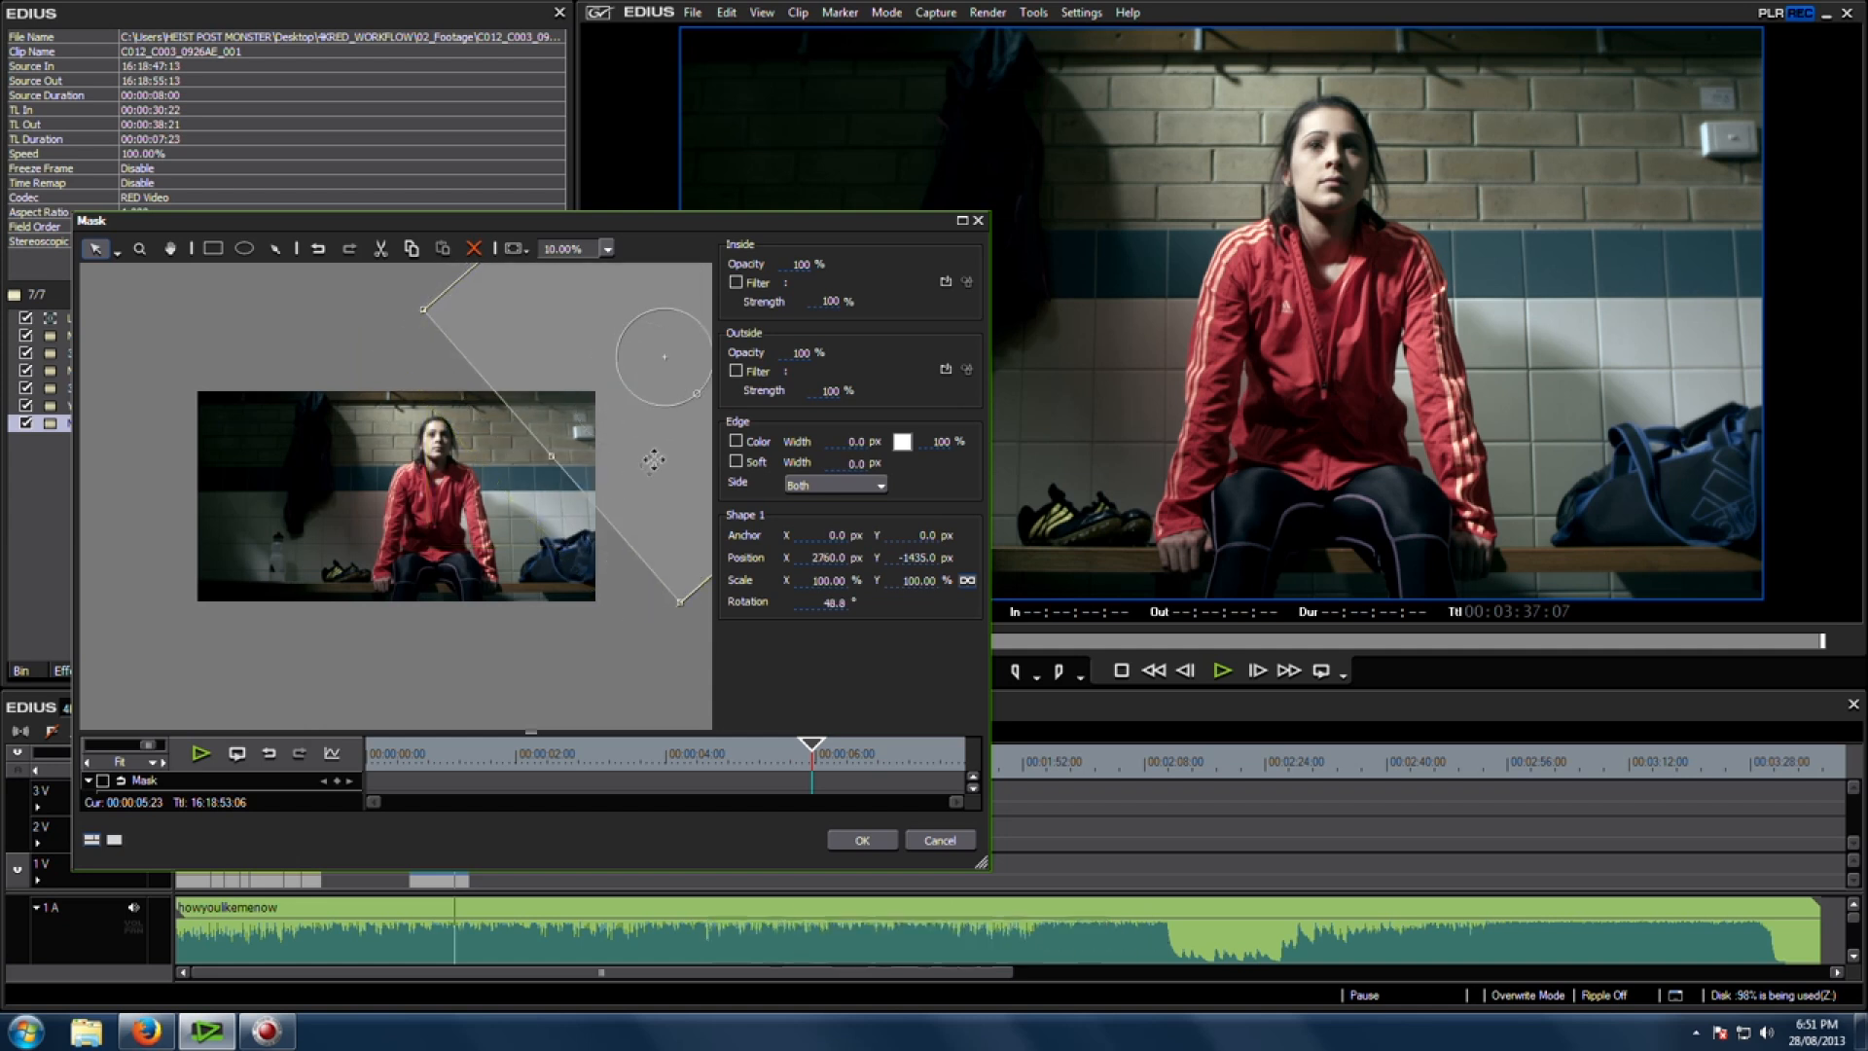
Step: Enable a soft edge on the rectangle mask with a width of 600 px
{"action": "left_click", "coordinate": [736, 461]}
{"action": "left_click", "coordinate": [849, 463]}
{"action": "type", "text": "6"}
{"action": "key", "text": "Return"}
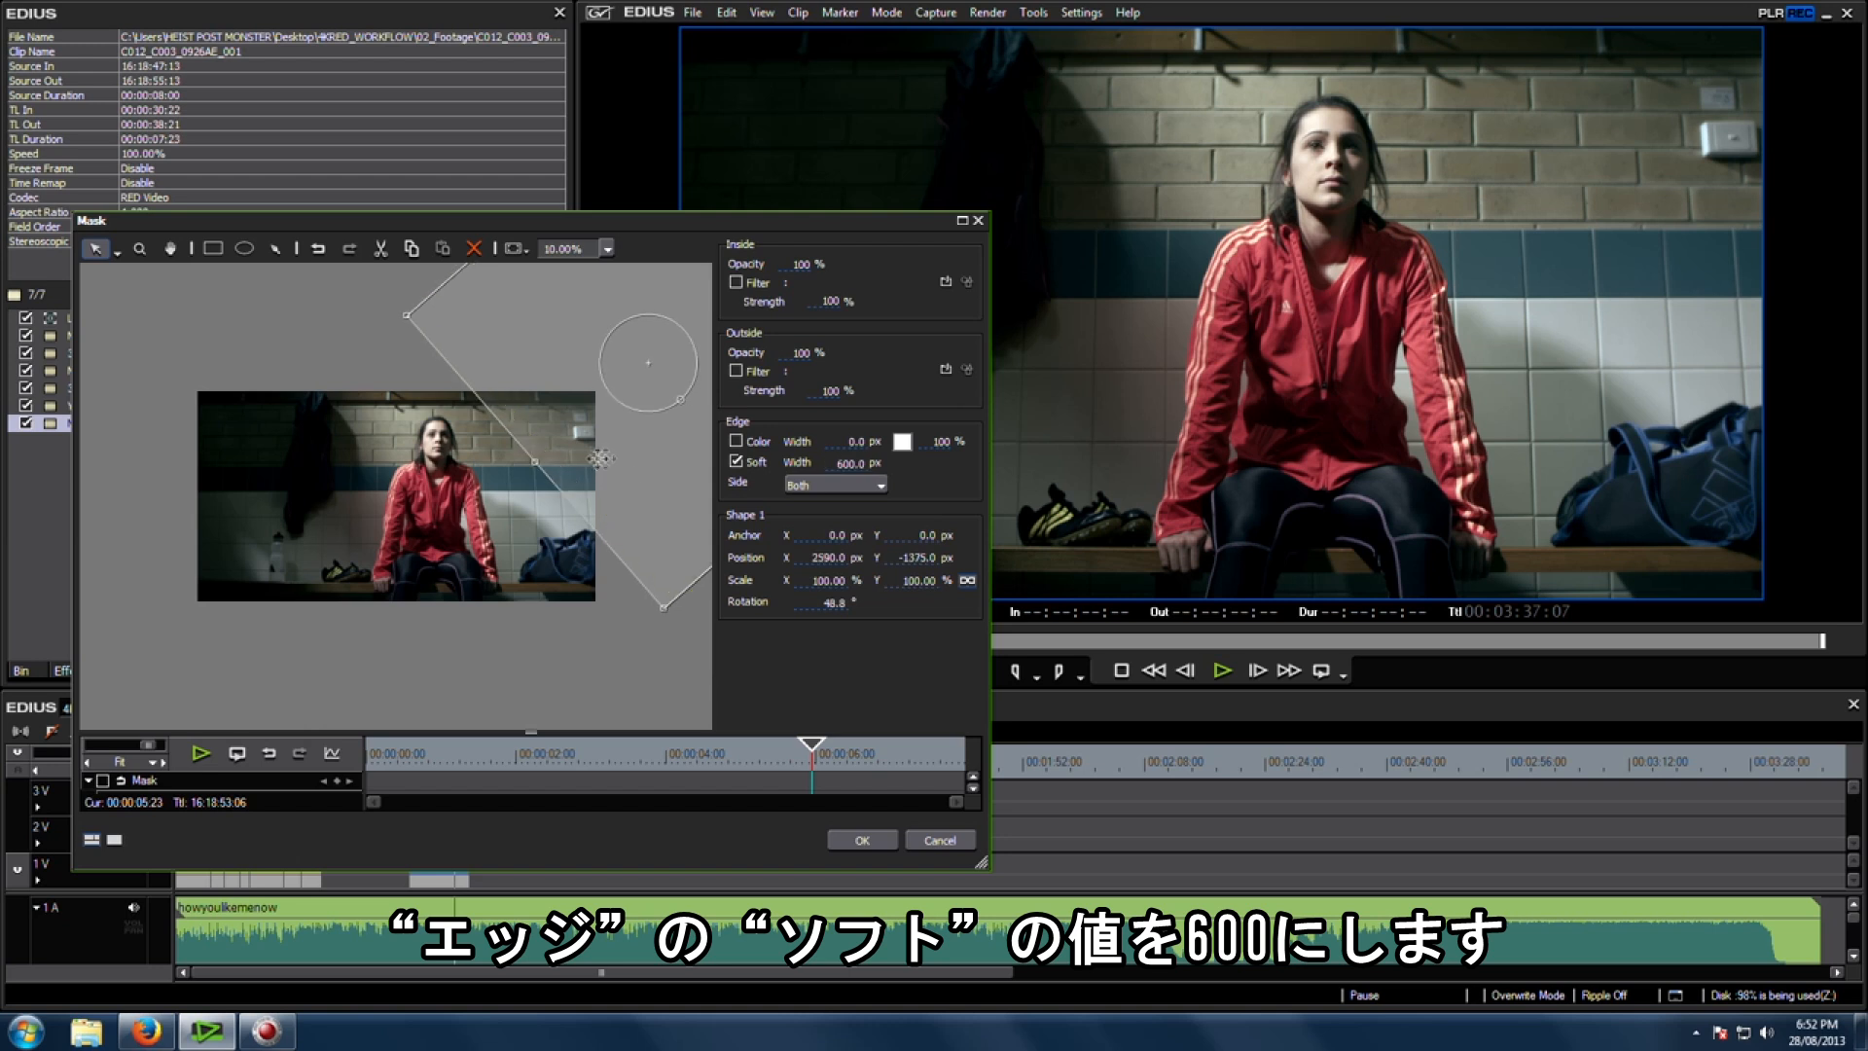
Step: Widen the mask's soft edge to 850 px and assign a YUV Curve filter to the area inside the mask
{"action": "type", "text": "850"}
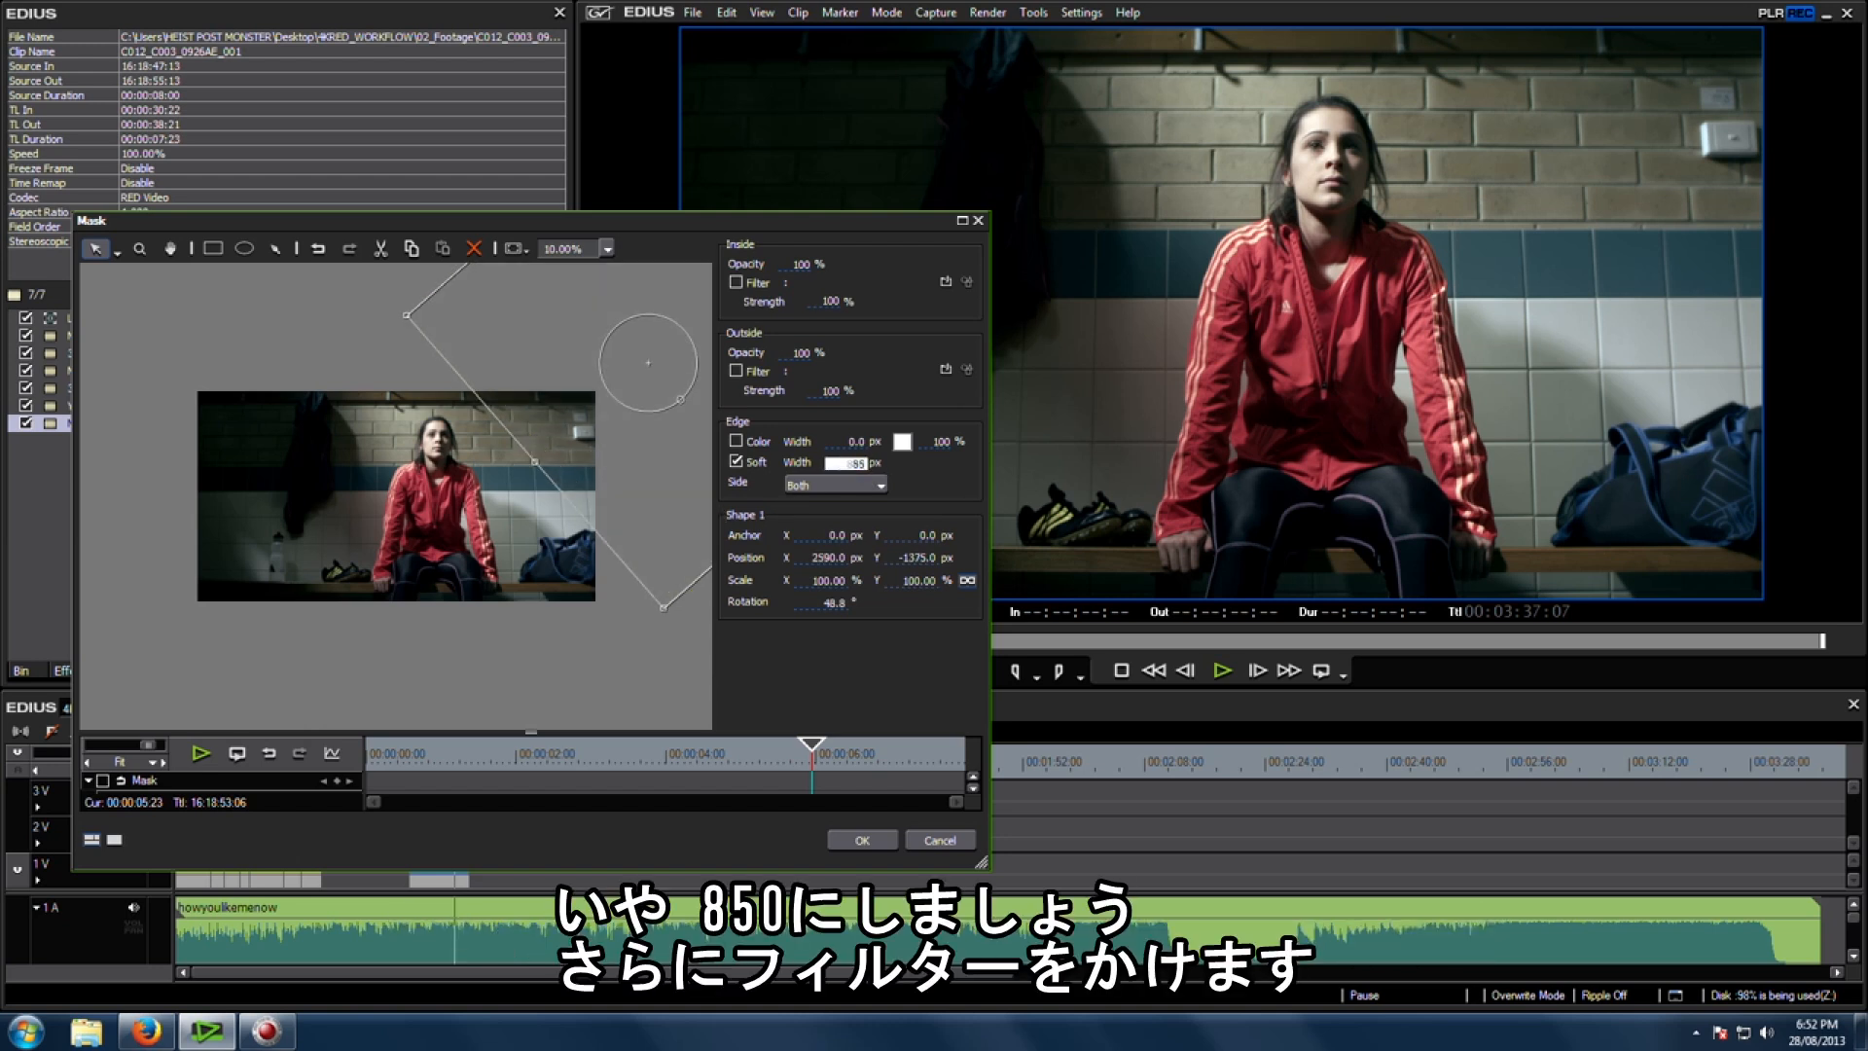
{"action": "left_click", "coordinate": [736, 284]}
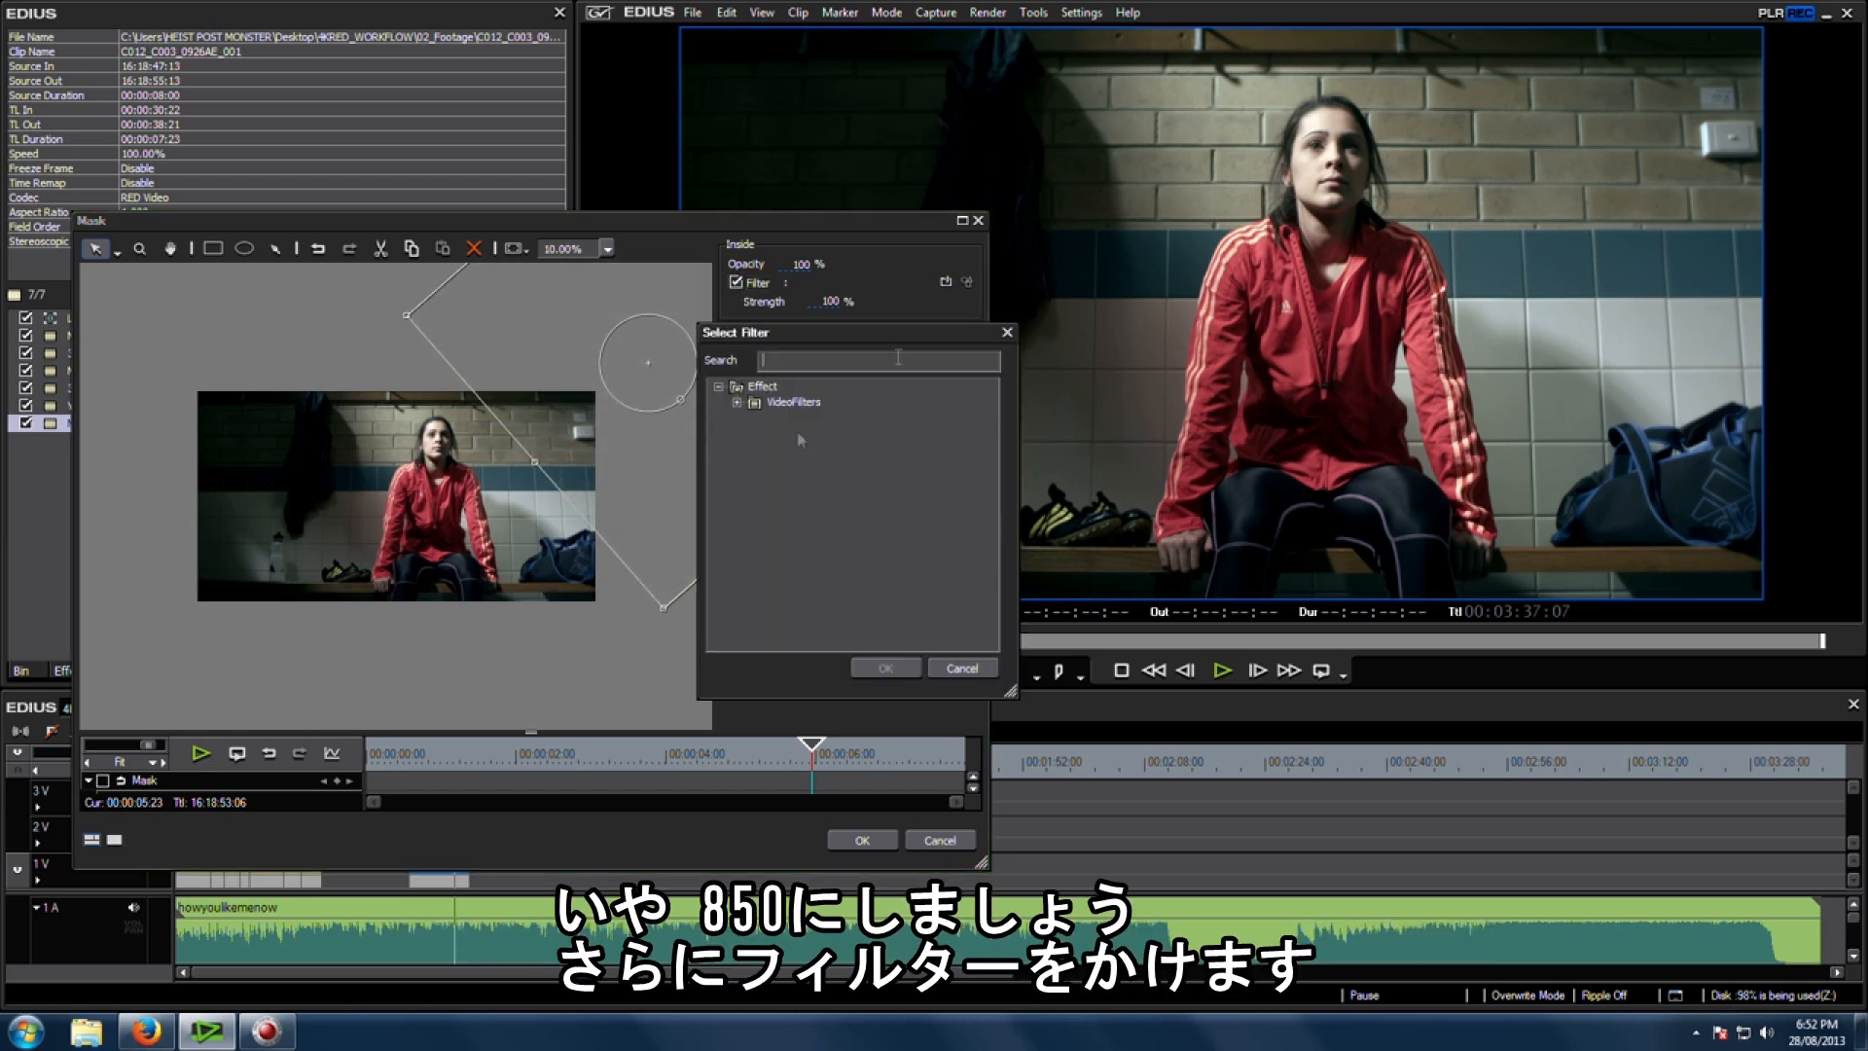
{"action": "left_click", "coordinate": [738, 403]}
{"action": "left_click", "coordinate": [757, 404]}
{"action": "scroll", "coordinate": [827, 556], "scroll_direction": "down", "scroll_amount": 3}
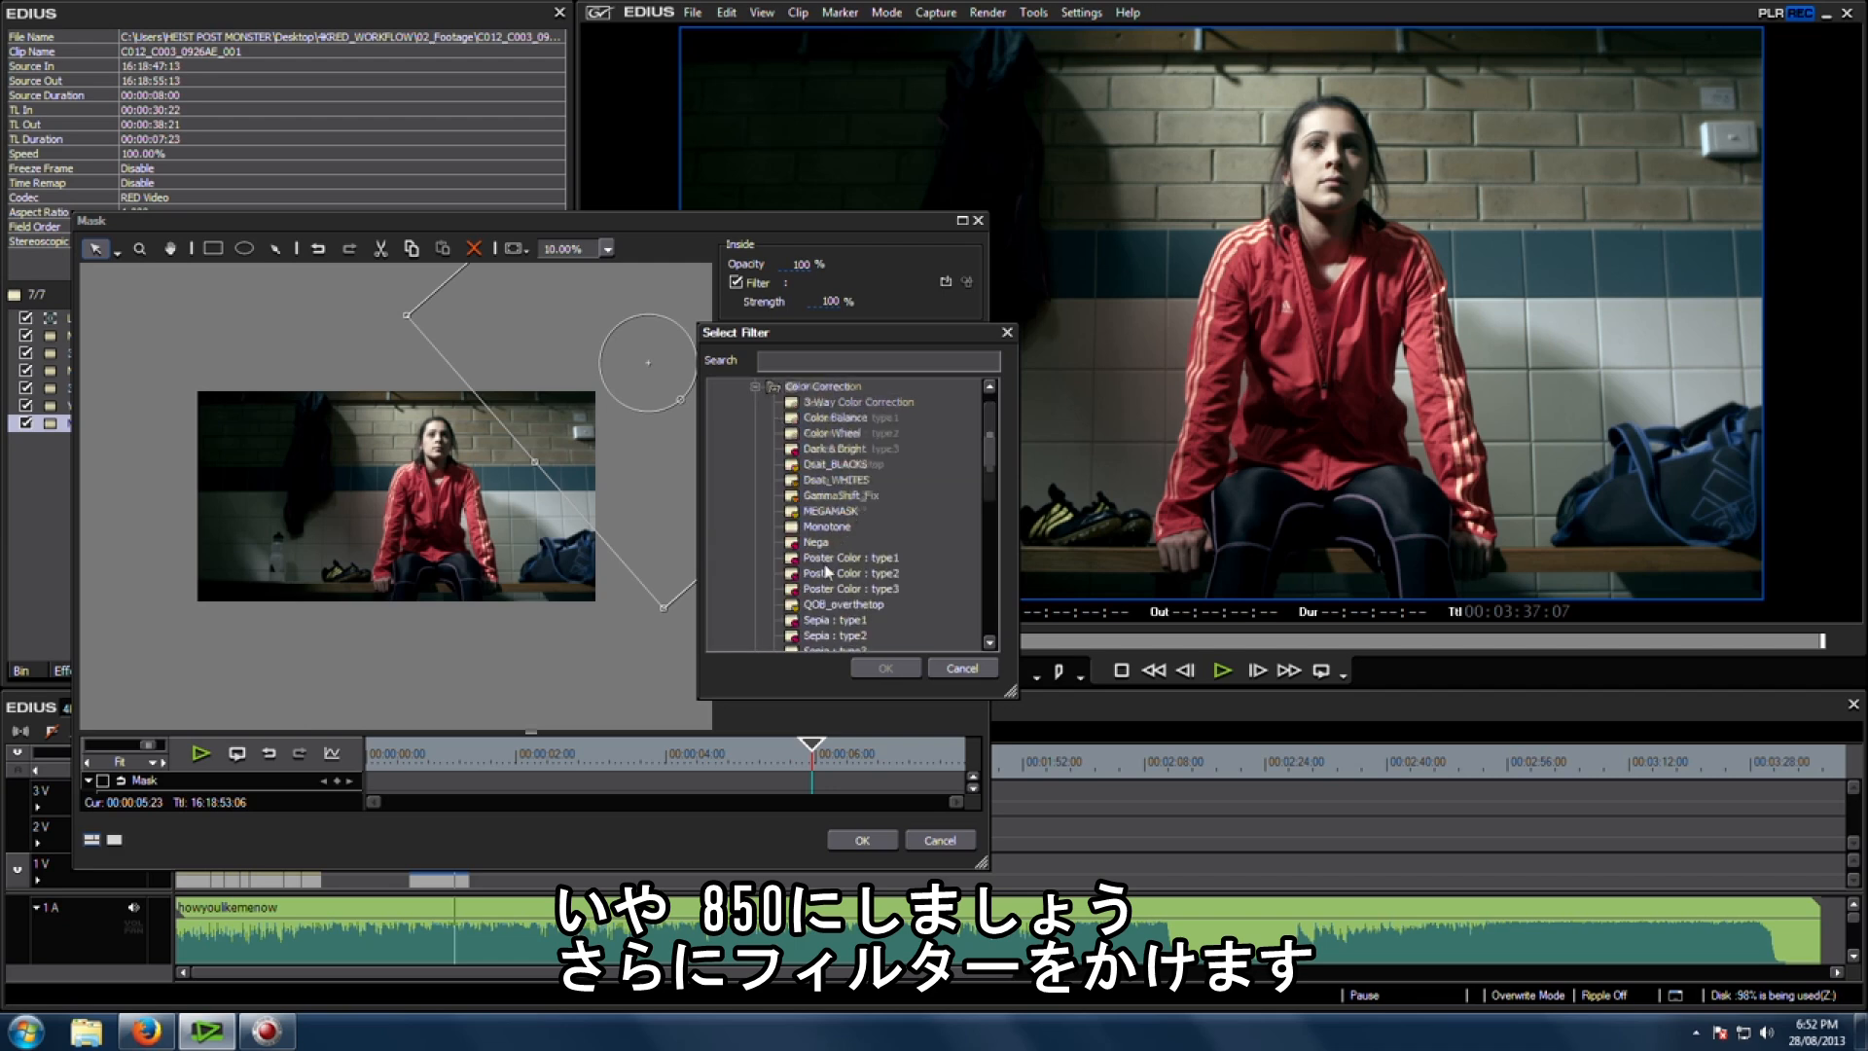
{"action": "double_click", "coordinate": [828, 542]}
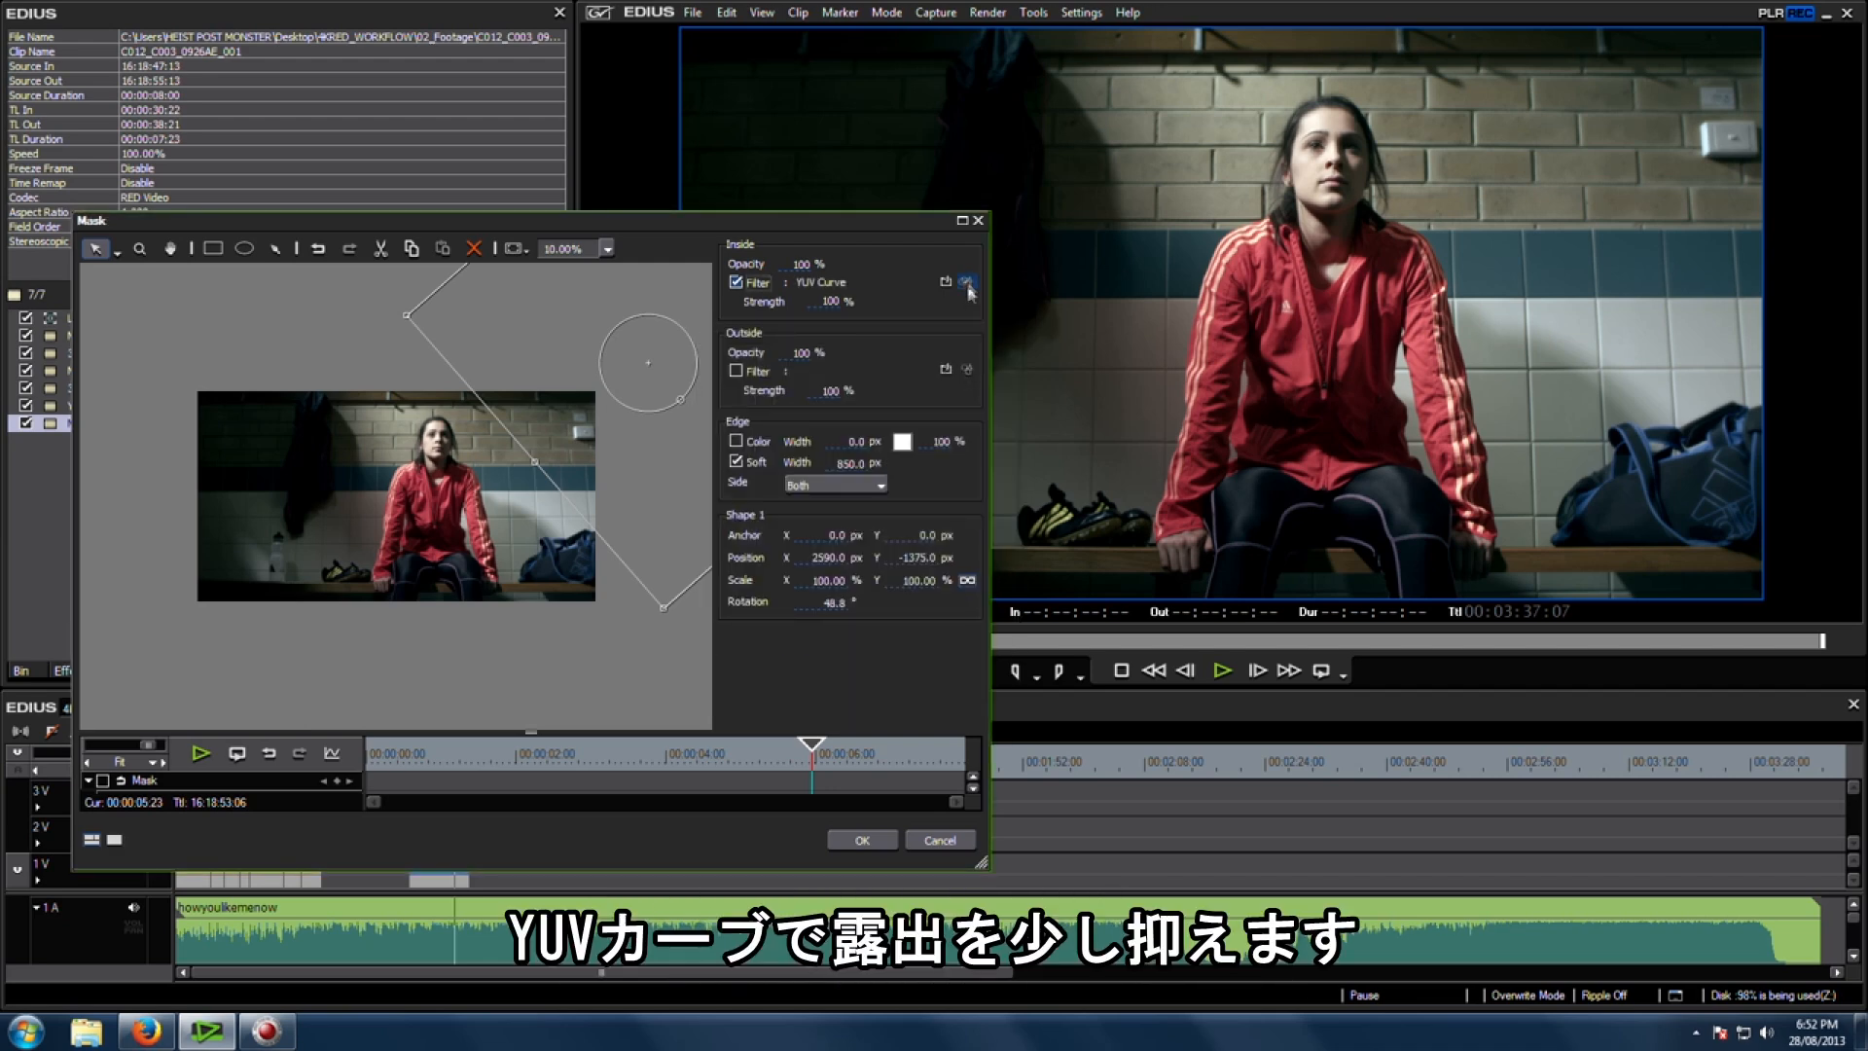
Step: Pull the Y curve down slightly to reduce exposure inside the mask, and confirm the curve and mask dialogs
{"action": "left_click_drag", "start_coordinate": [156, 455], "coordinate": [161, 474]}
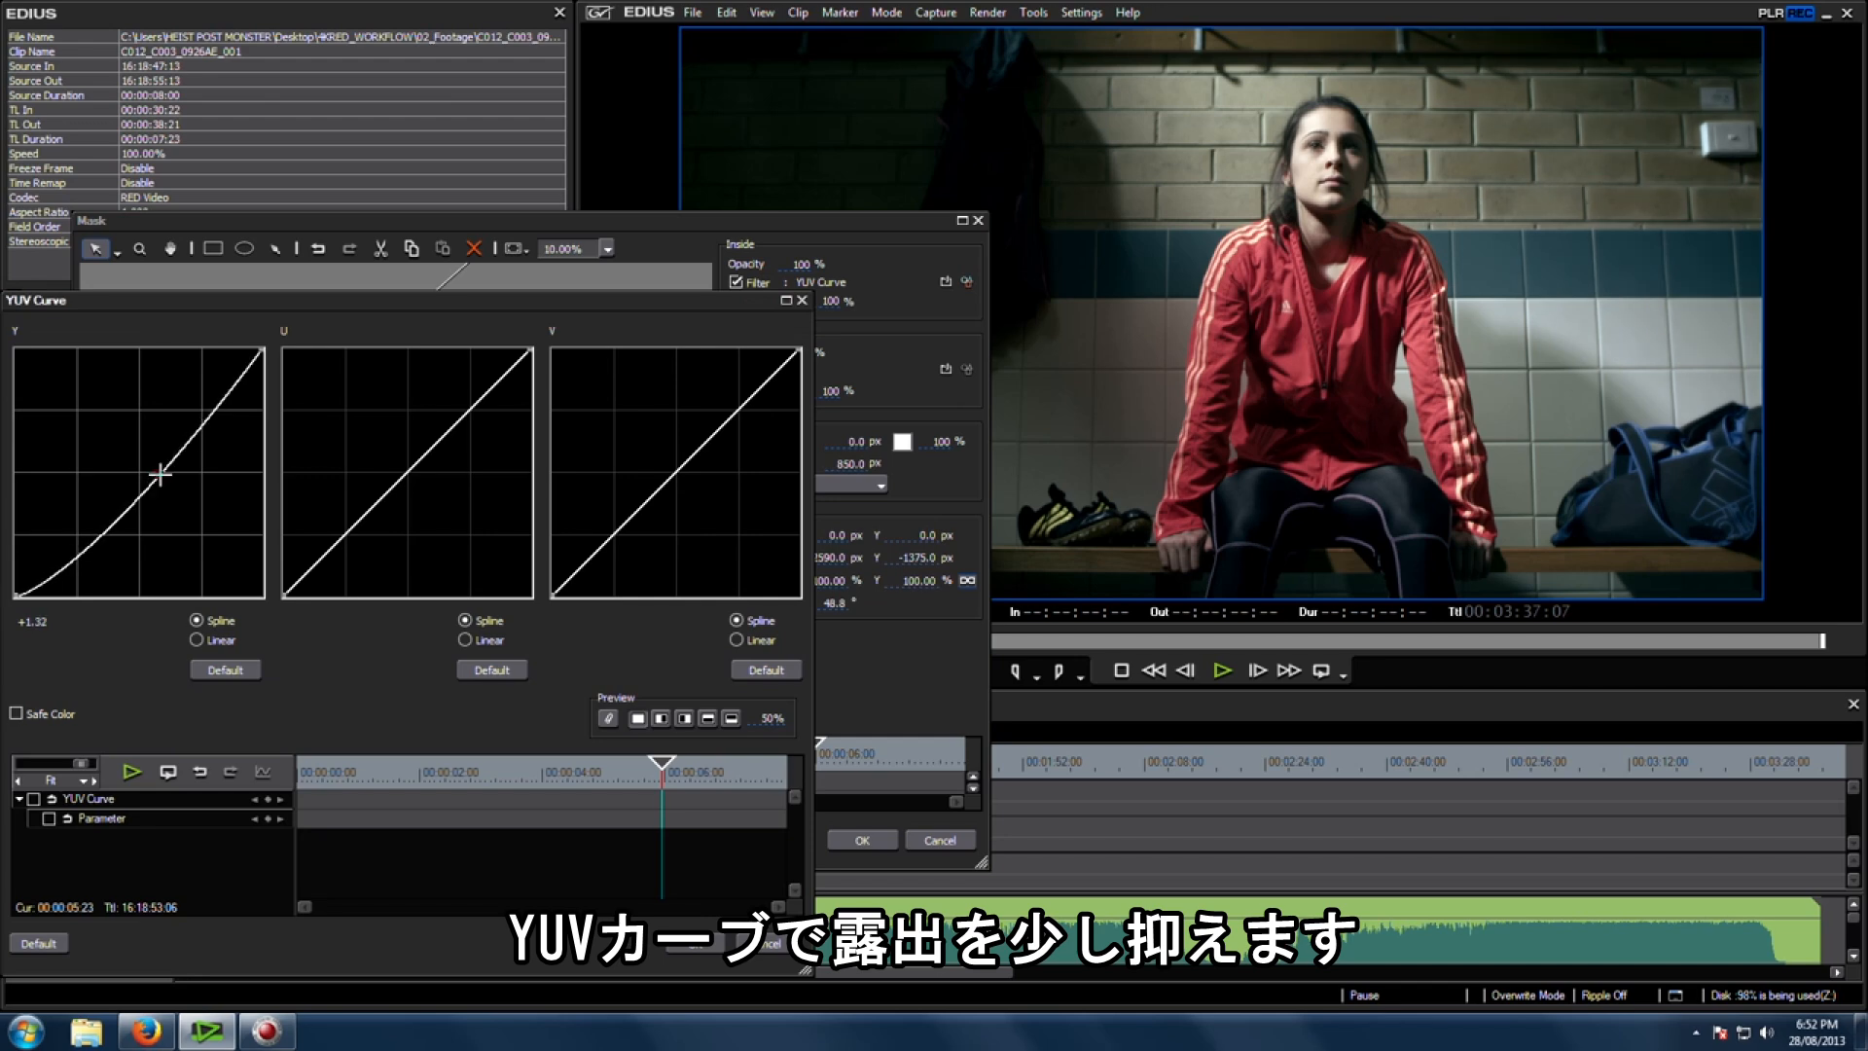
{"action": "left_click", "coordinate": [696, 950]}
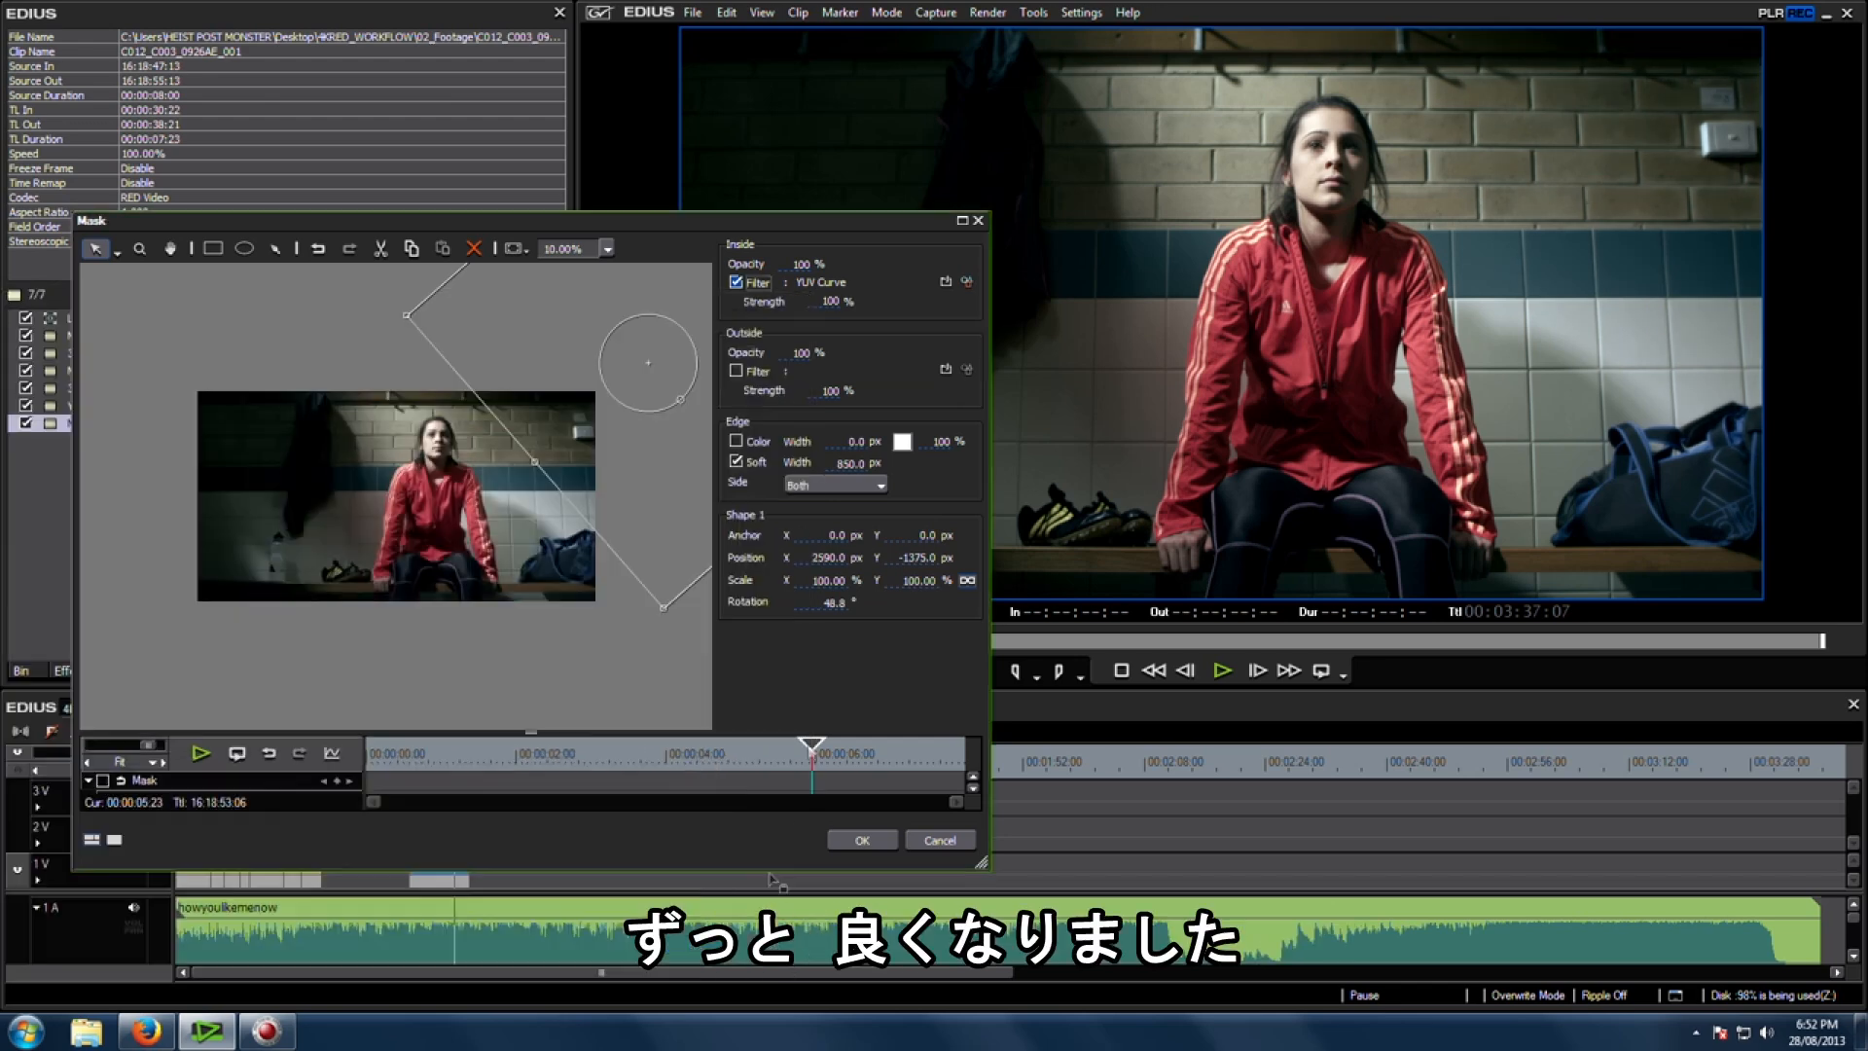
{"action": "left_click", "coordinate": [861, 840]}
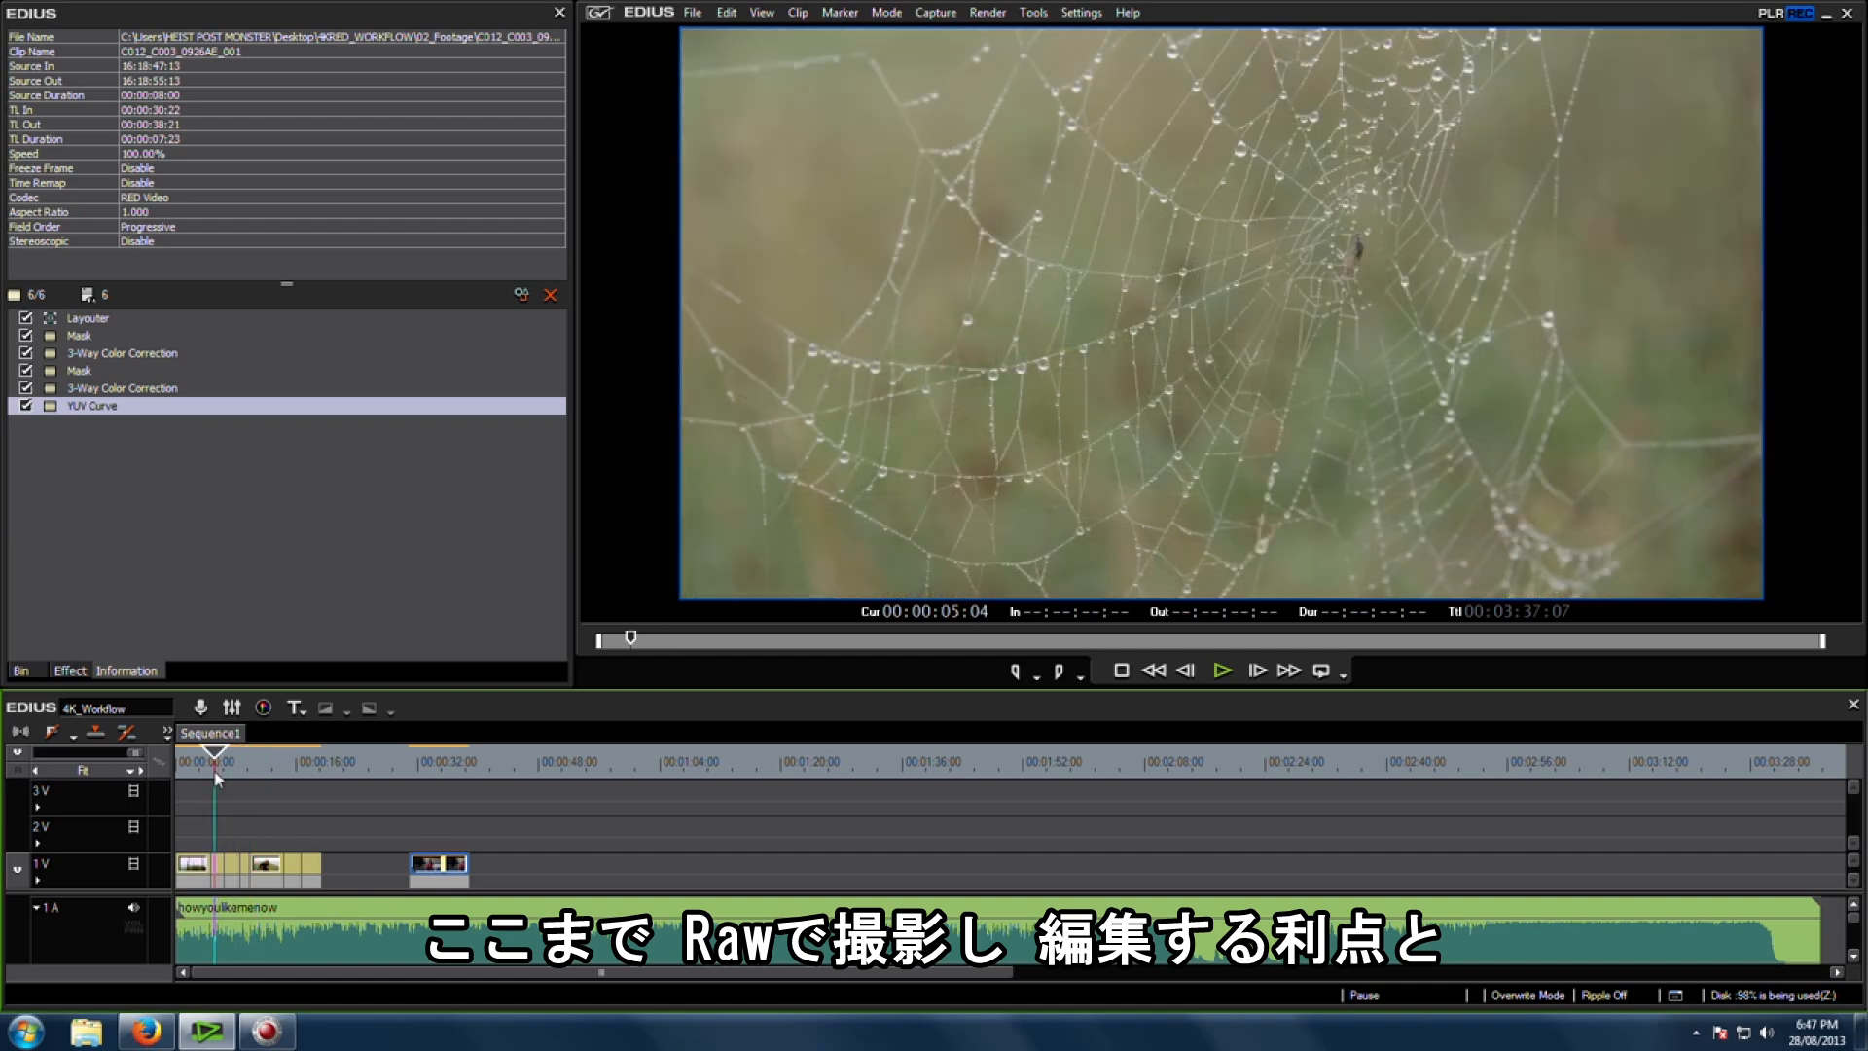
Step: Scrub along the timeline to review the sequence and place the playhead on the locker-room clip
{"action": "left_click_drag", "start_coordinate": [217, 776], "coordinate": [290, 778]}
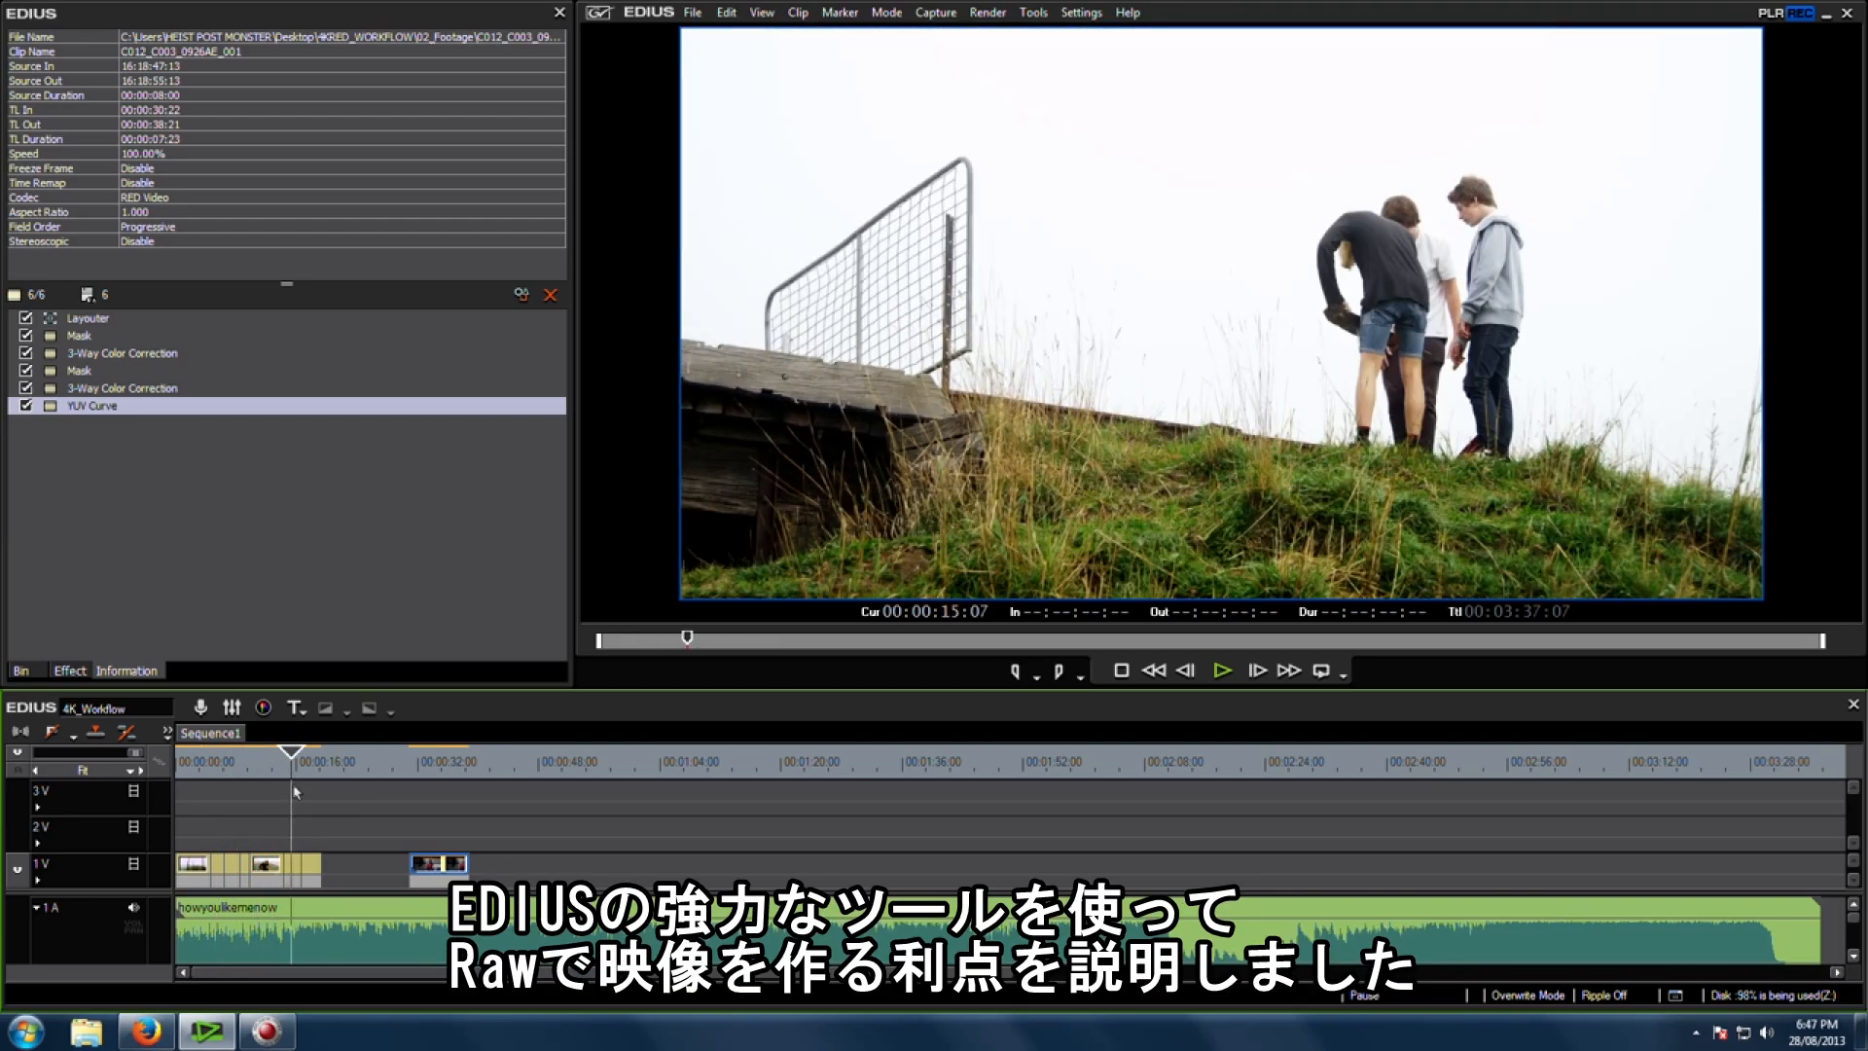
{"action": "left_click_drag", "start_coordinate": [429, 764], "coordinate": [454, 770]}
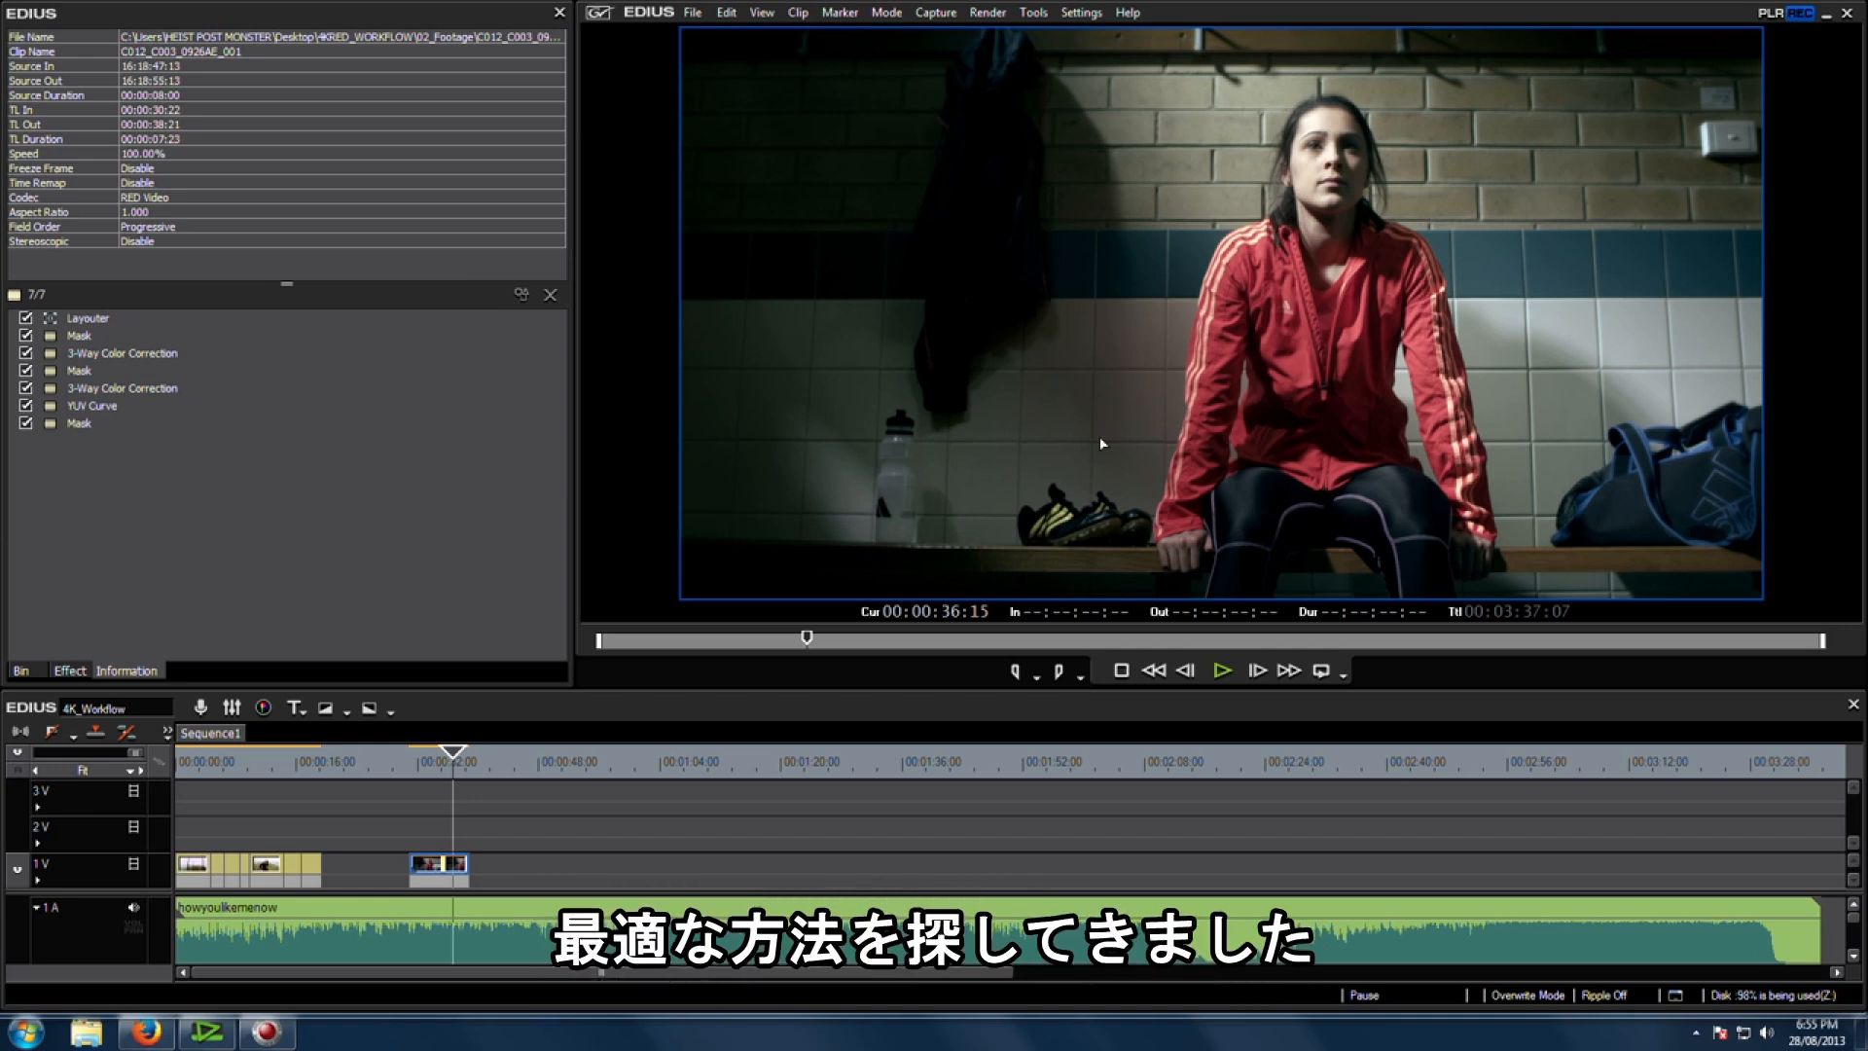
{"action": "left_click", "coordinate": [439, 771]}
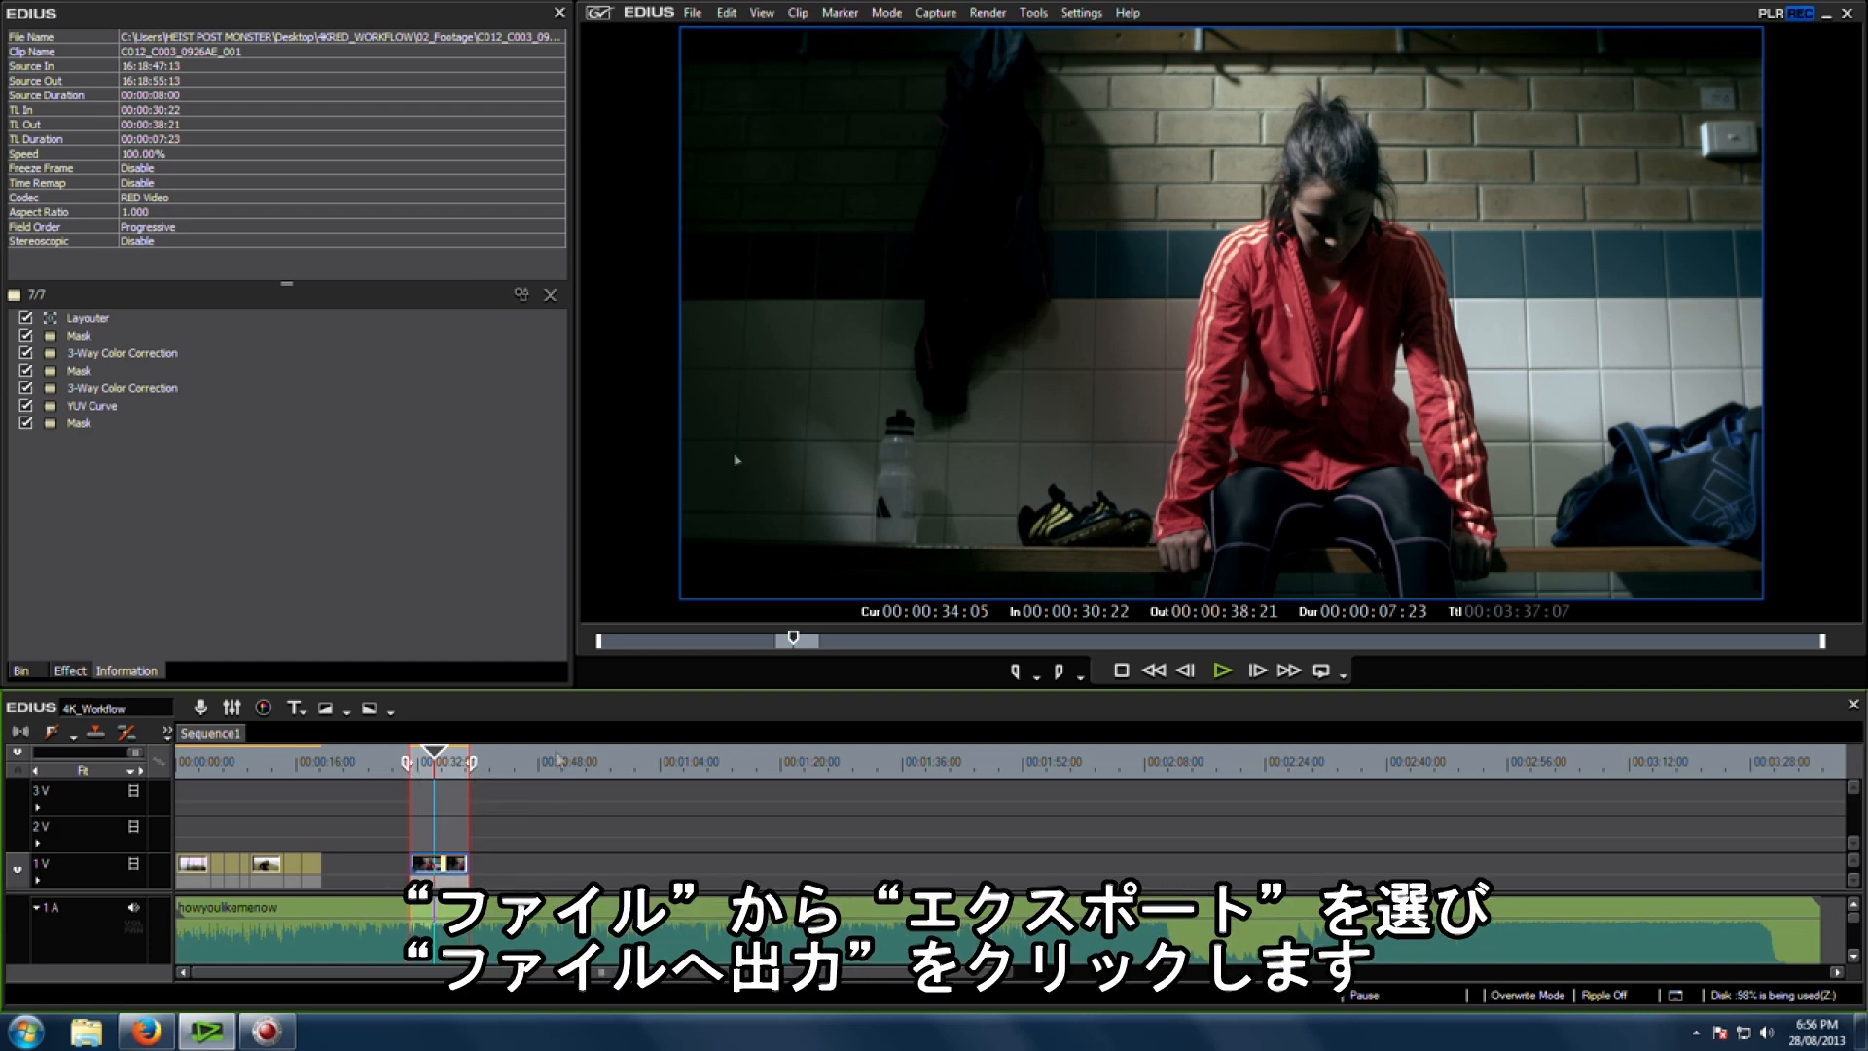
Step: Open the Print to File export dialog
{"action": "left_click", "coordinate": [690, 14]}
{"action": "mouse_move", "coordinate": [738, 472]}
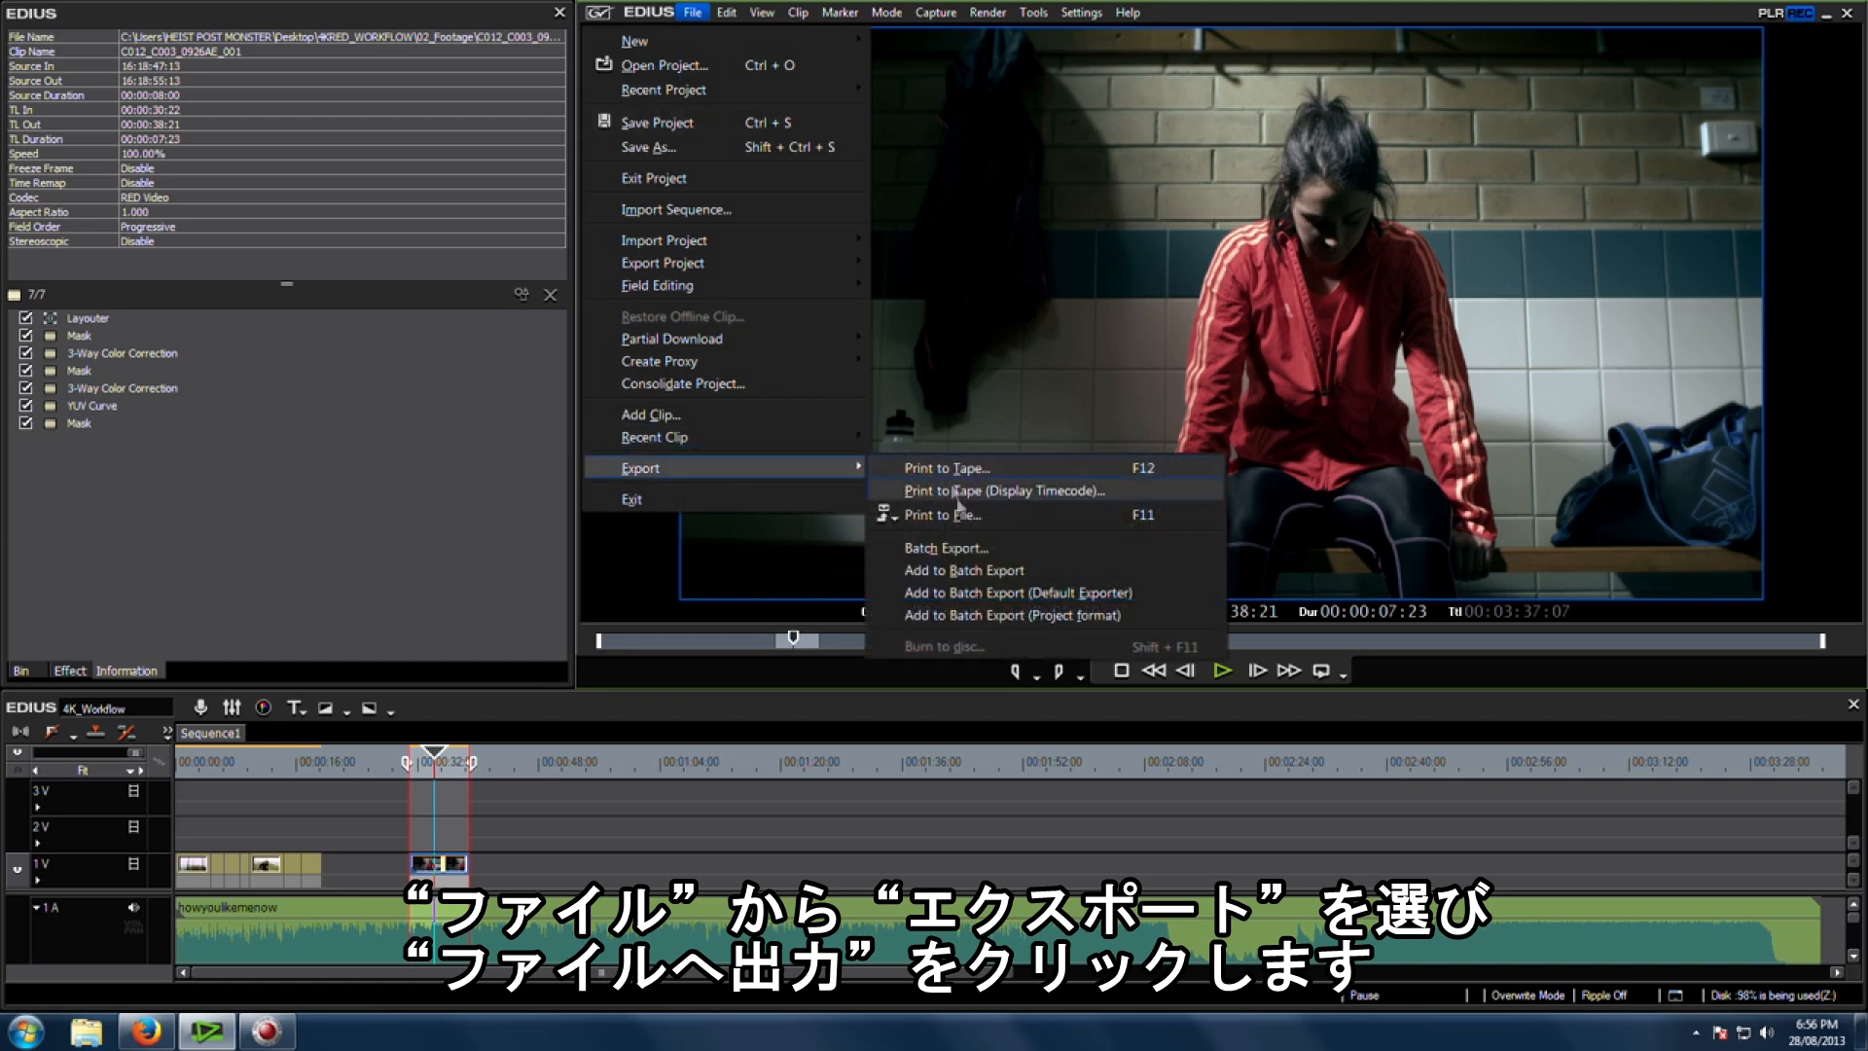
{"action": "left_click", "coordinate": [960, 513]}
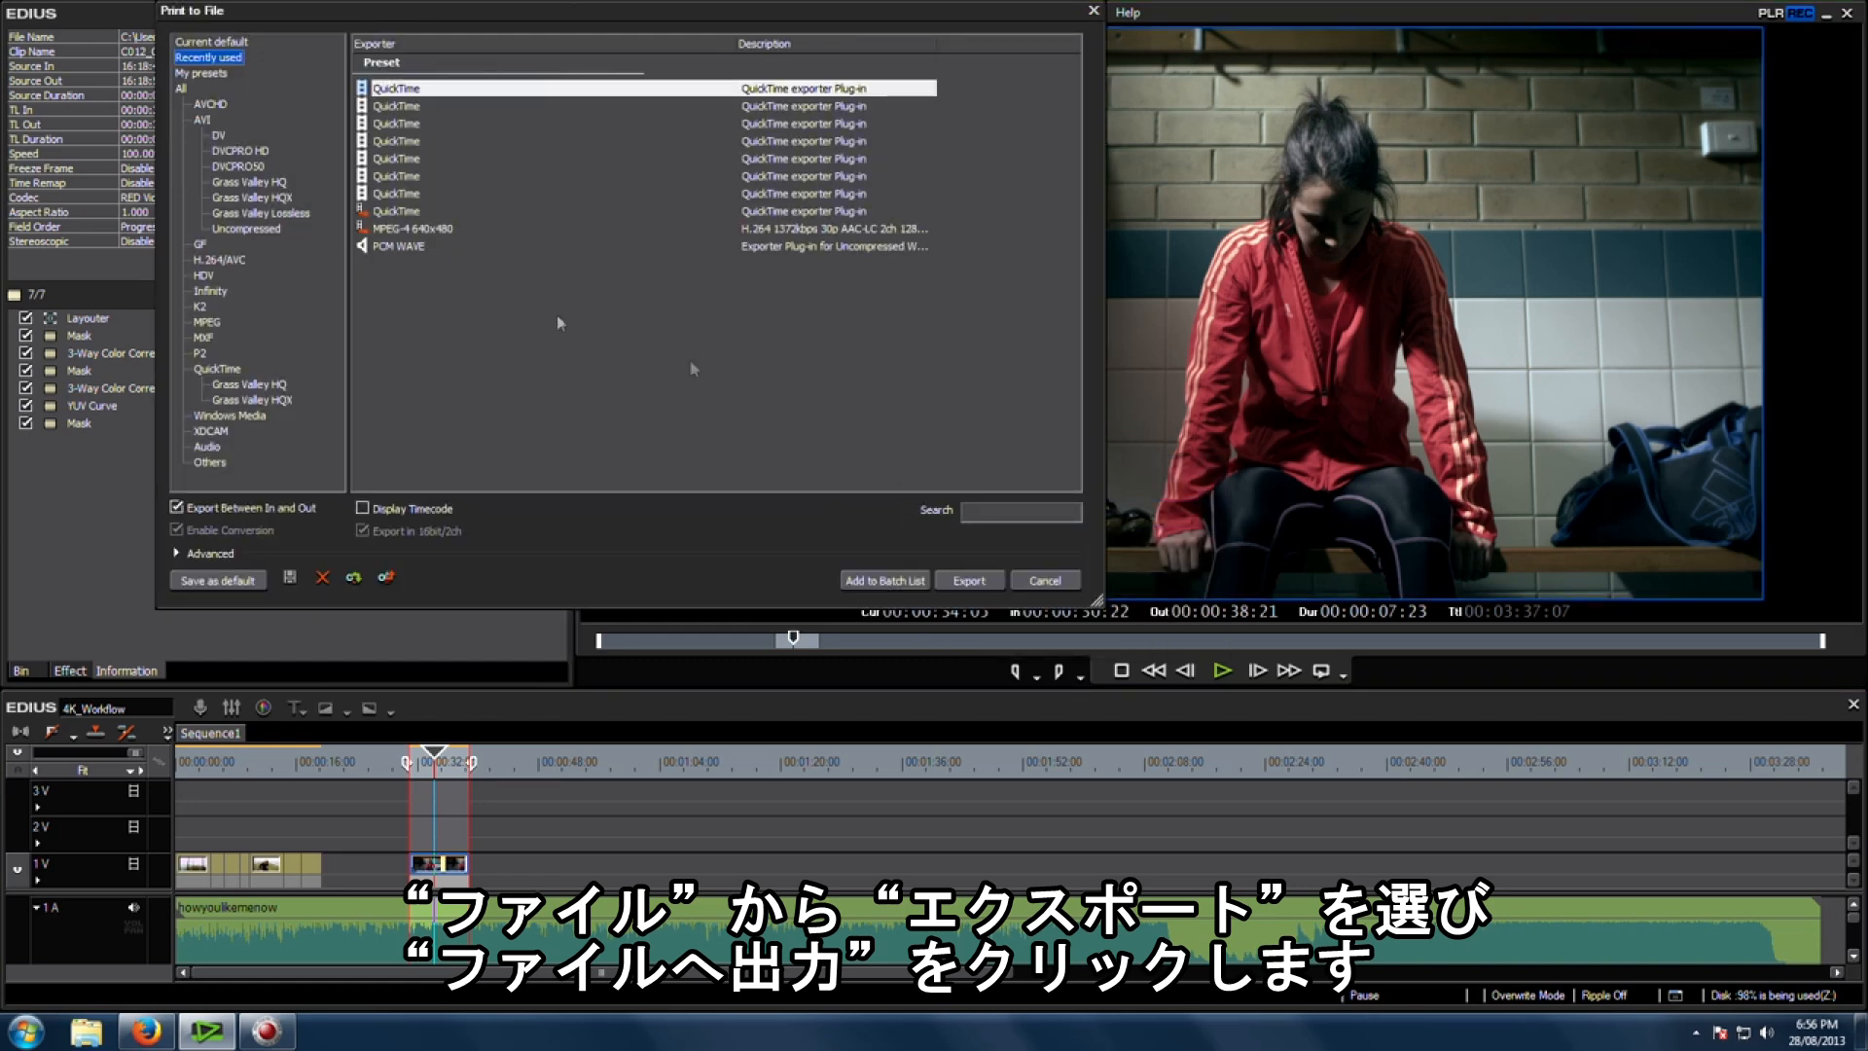
Step: Select the MPEG-4 640x480 preset in the QuickTime exporter category
{"action": "left_click", "coordinate": [217, 371]}
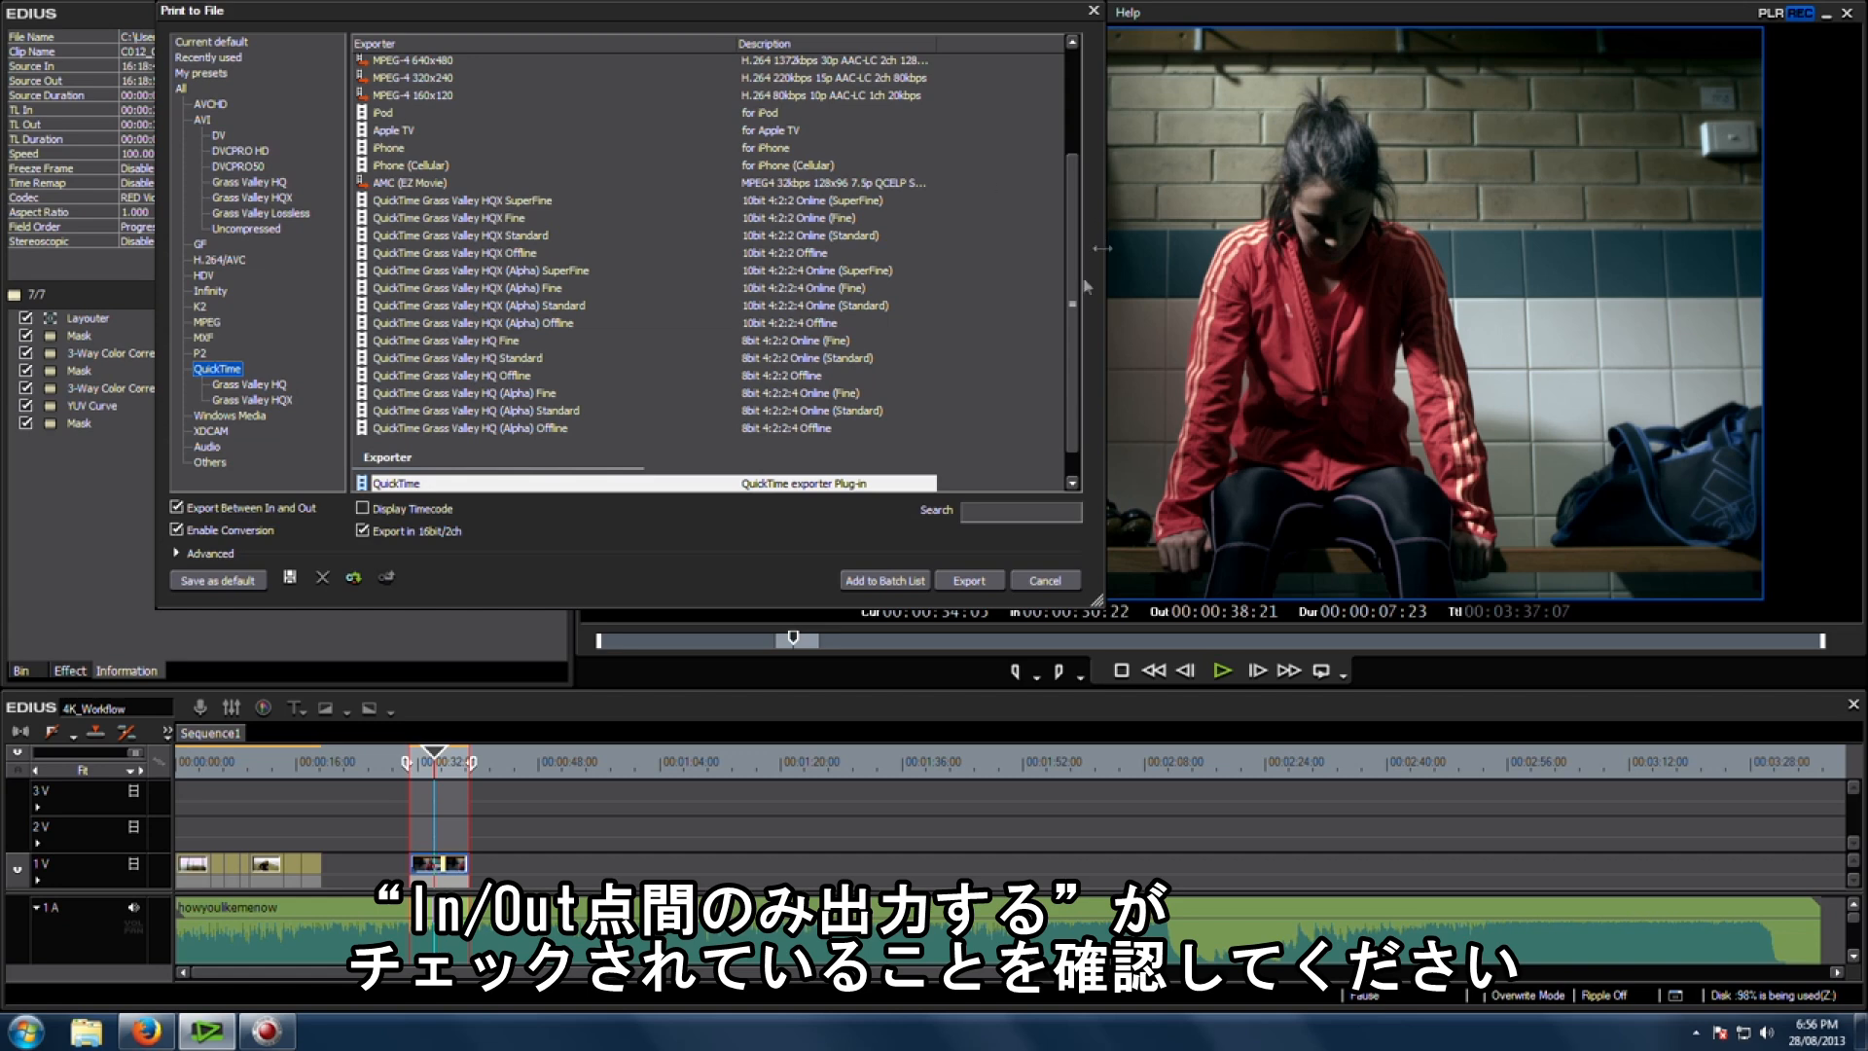
{"action": "left_click_drag", "start_coordinate": [1075, 301], "coordinate": [1079, 179]}
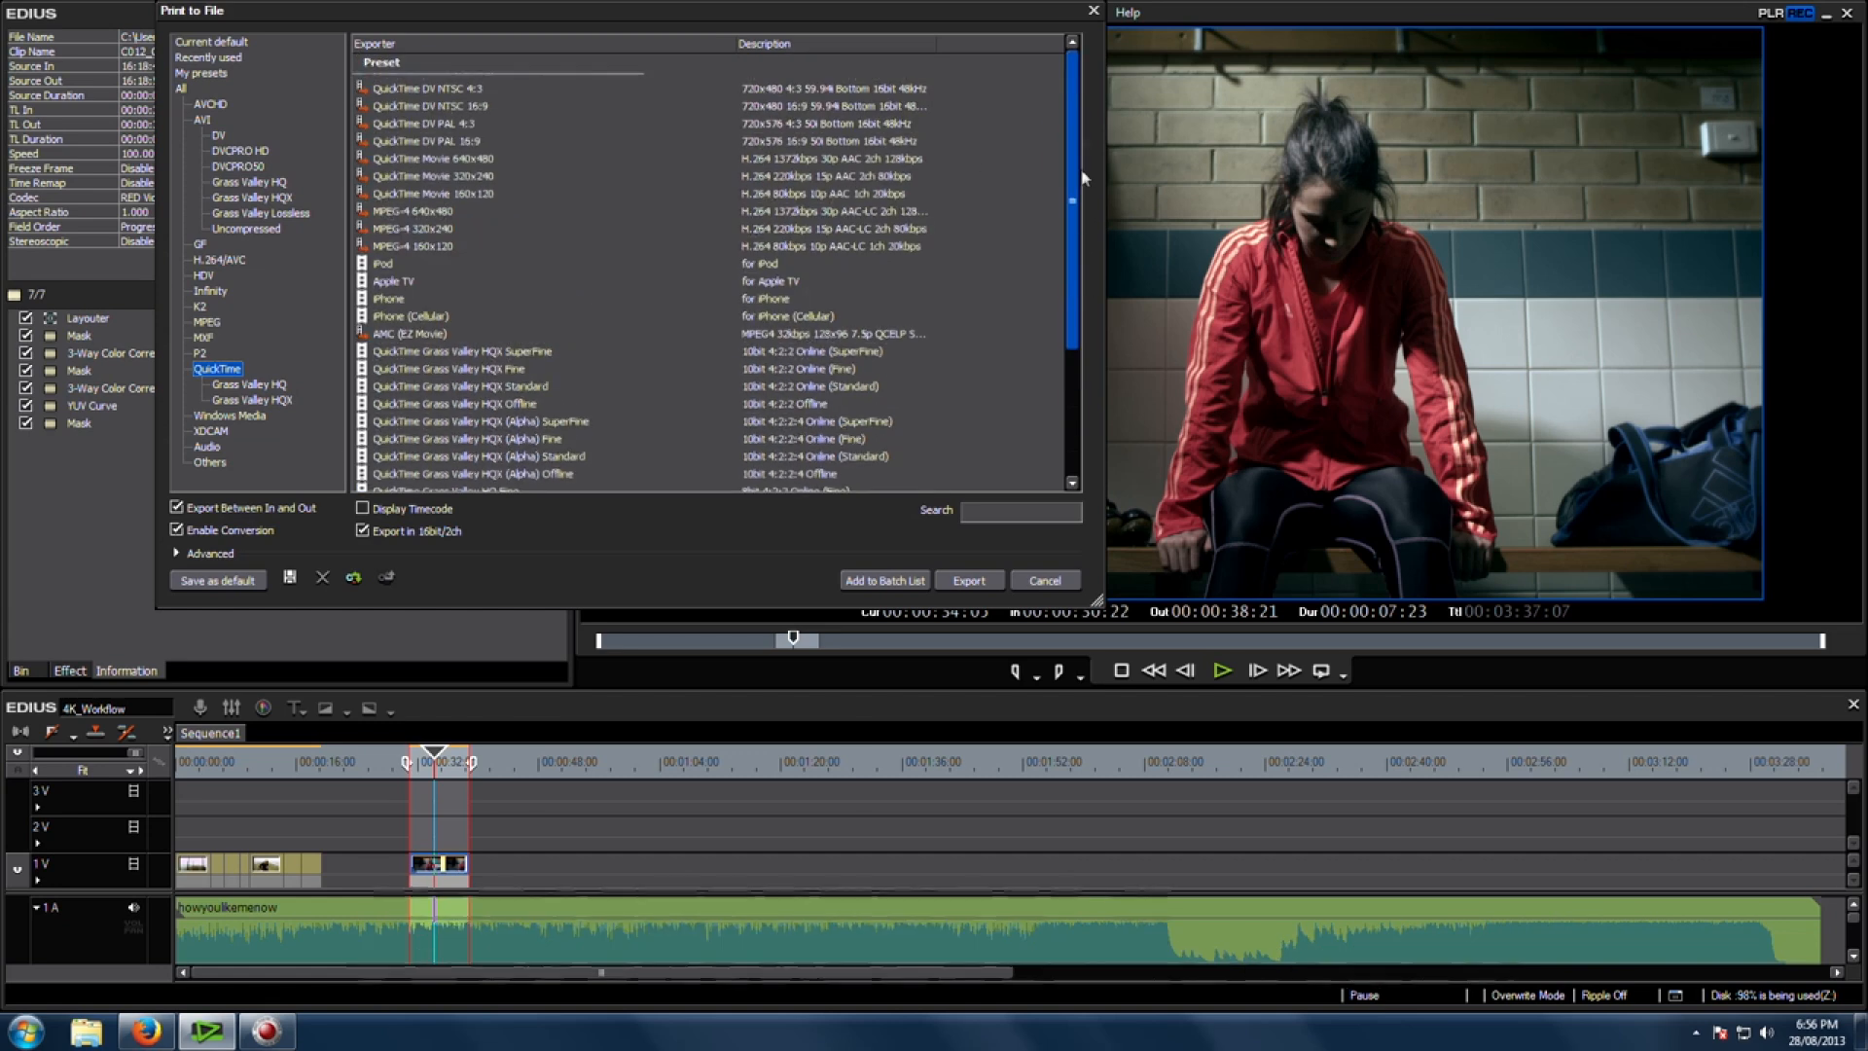
{"action": "left_click", "coordinate": [408, 215]}
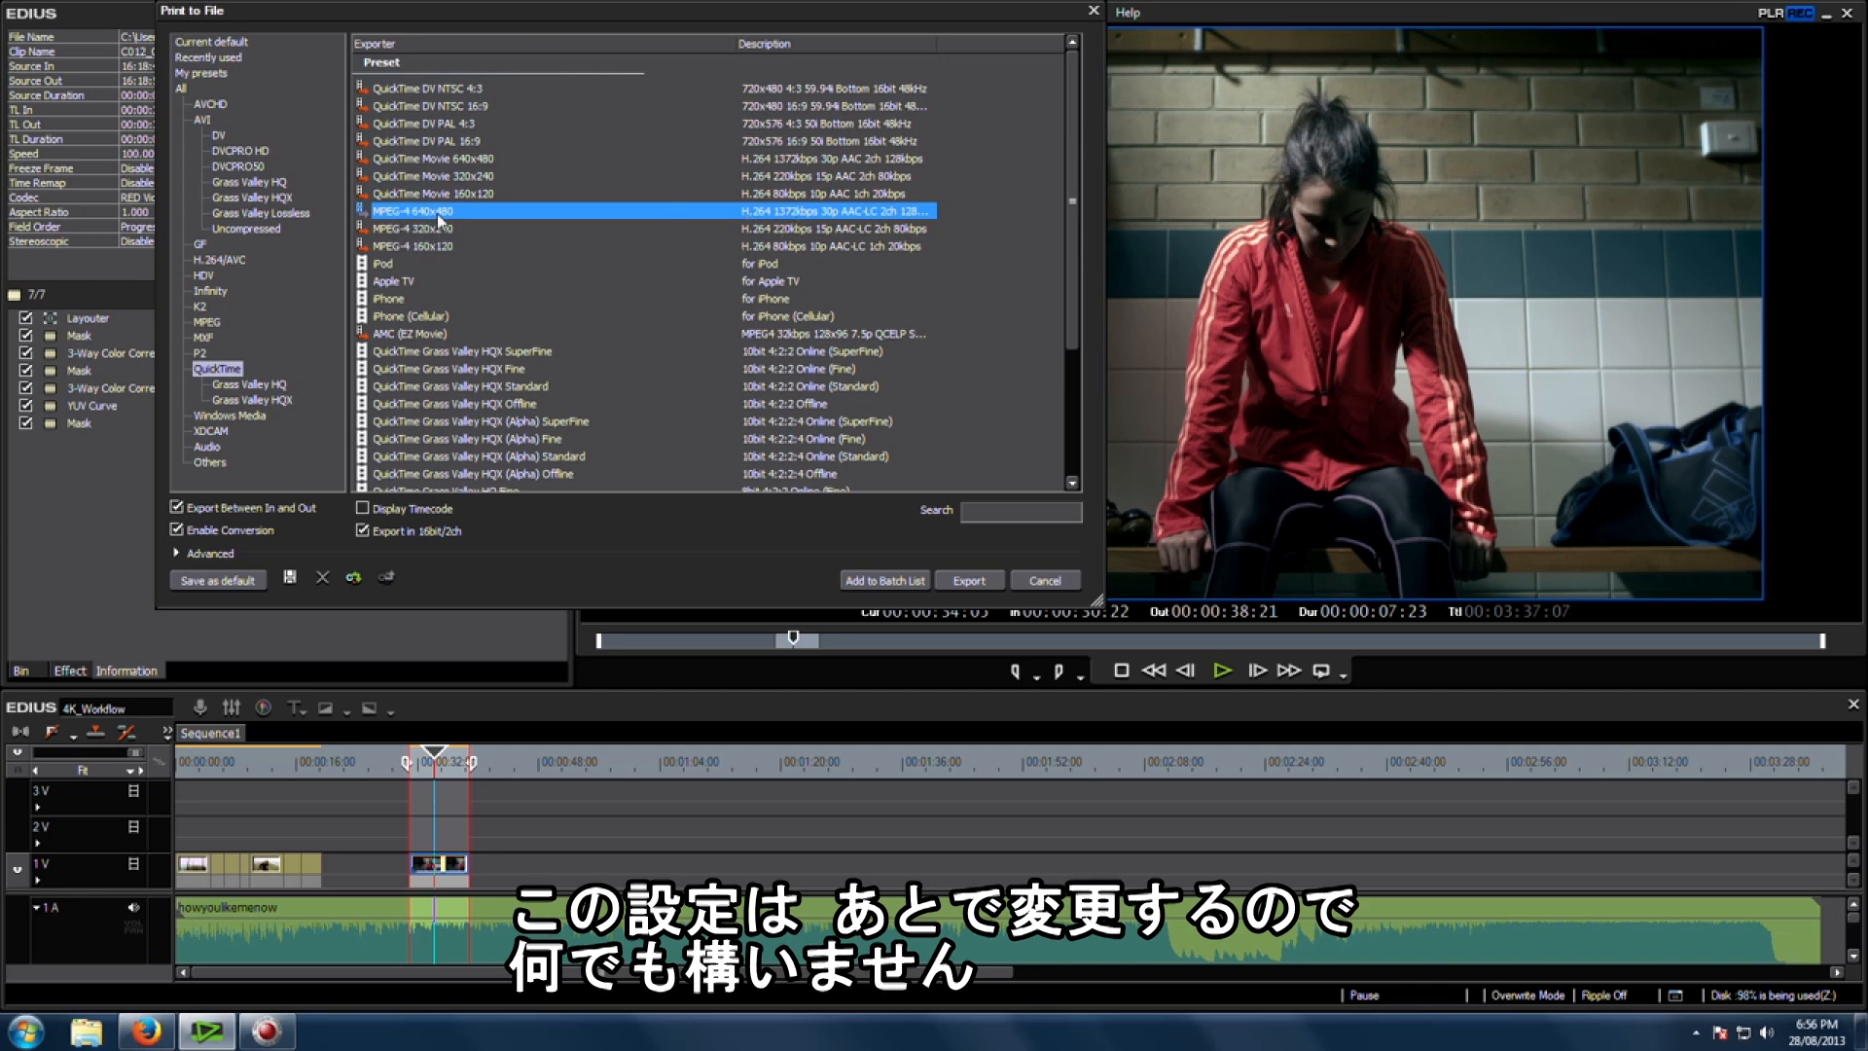
Step: Expand the advanced options and set the export frame size to 1920 x 1080
{"action": "left_click", "coordinate": [177, 552]}
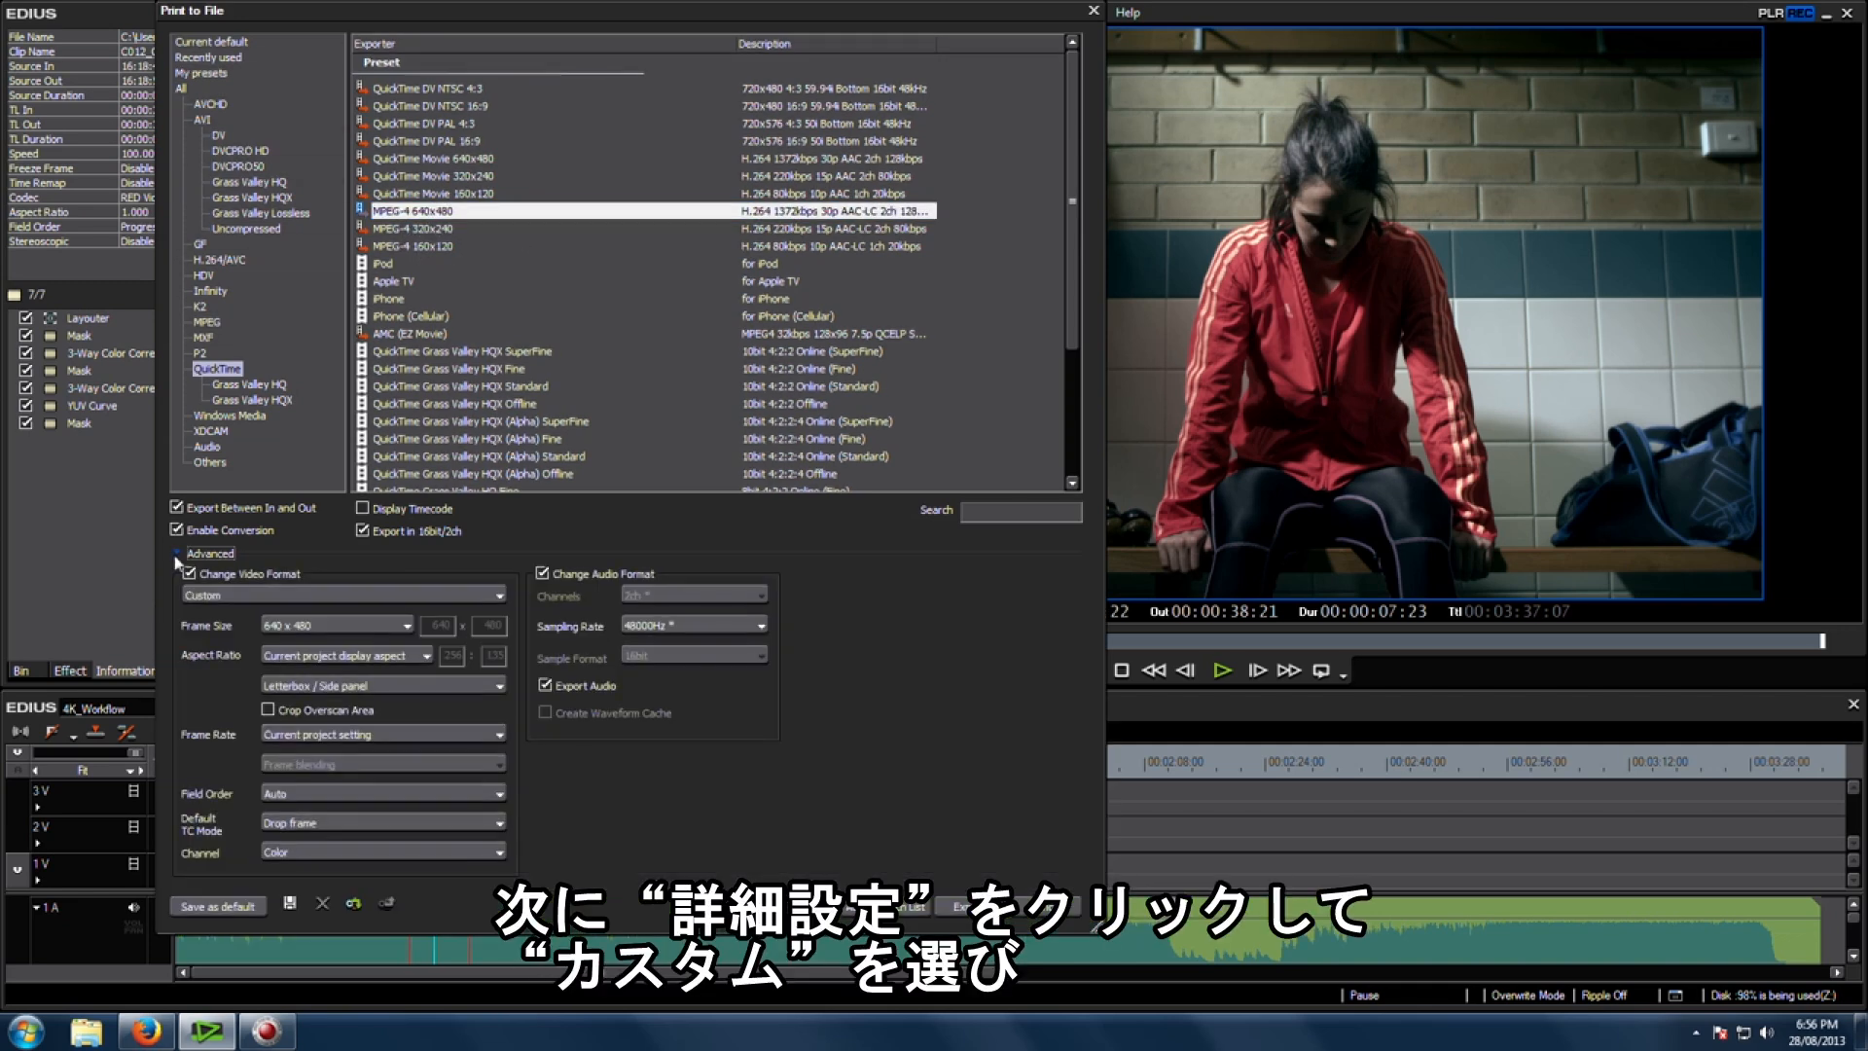
{"action": "left_click", "coordinate": [405, 628]}
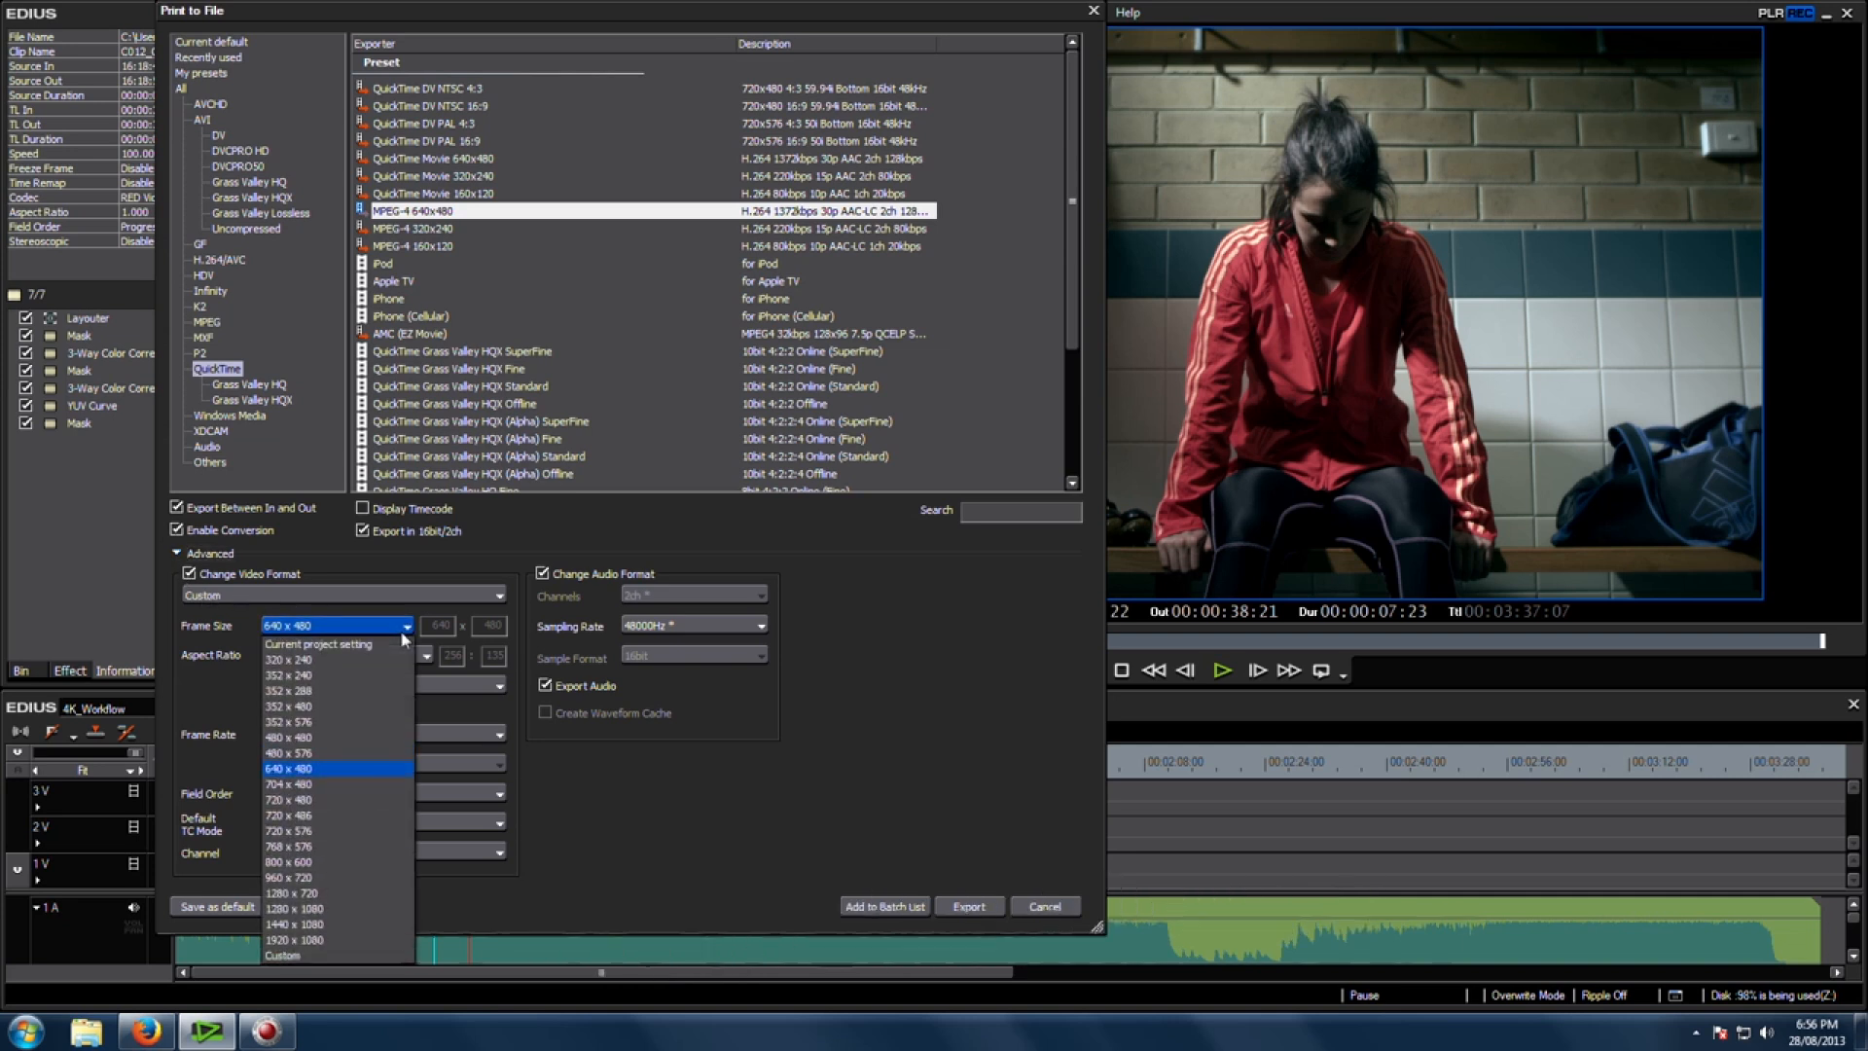
{"action": "left_click", "coordinate": [334, 957]}
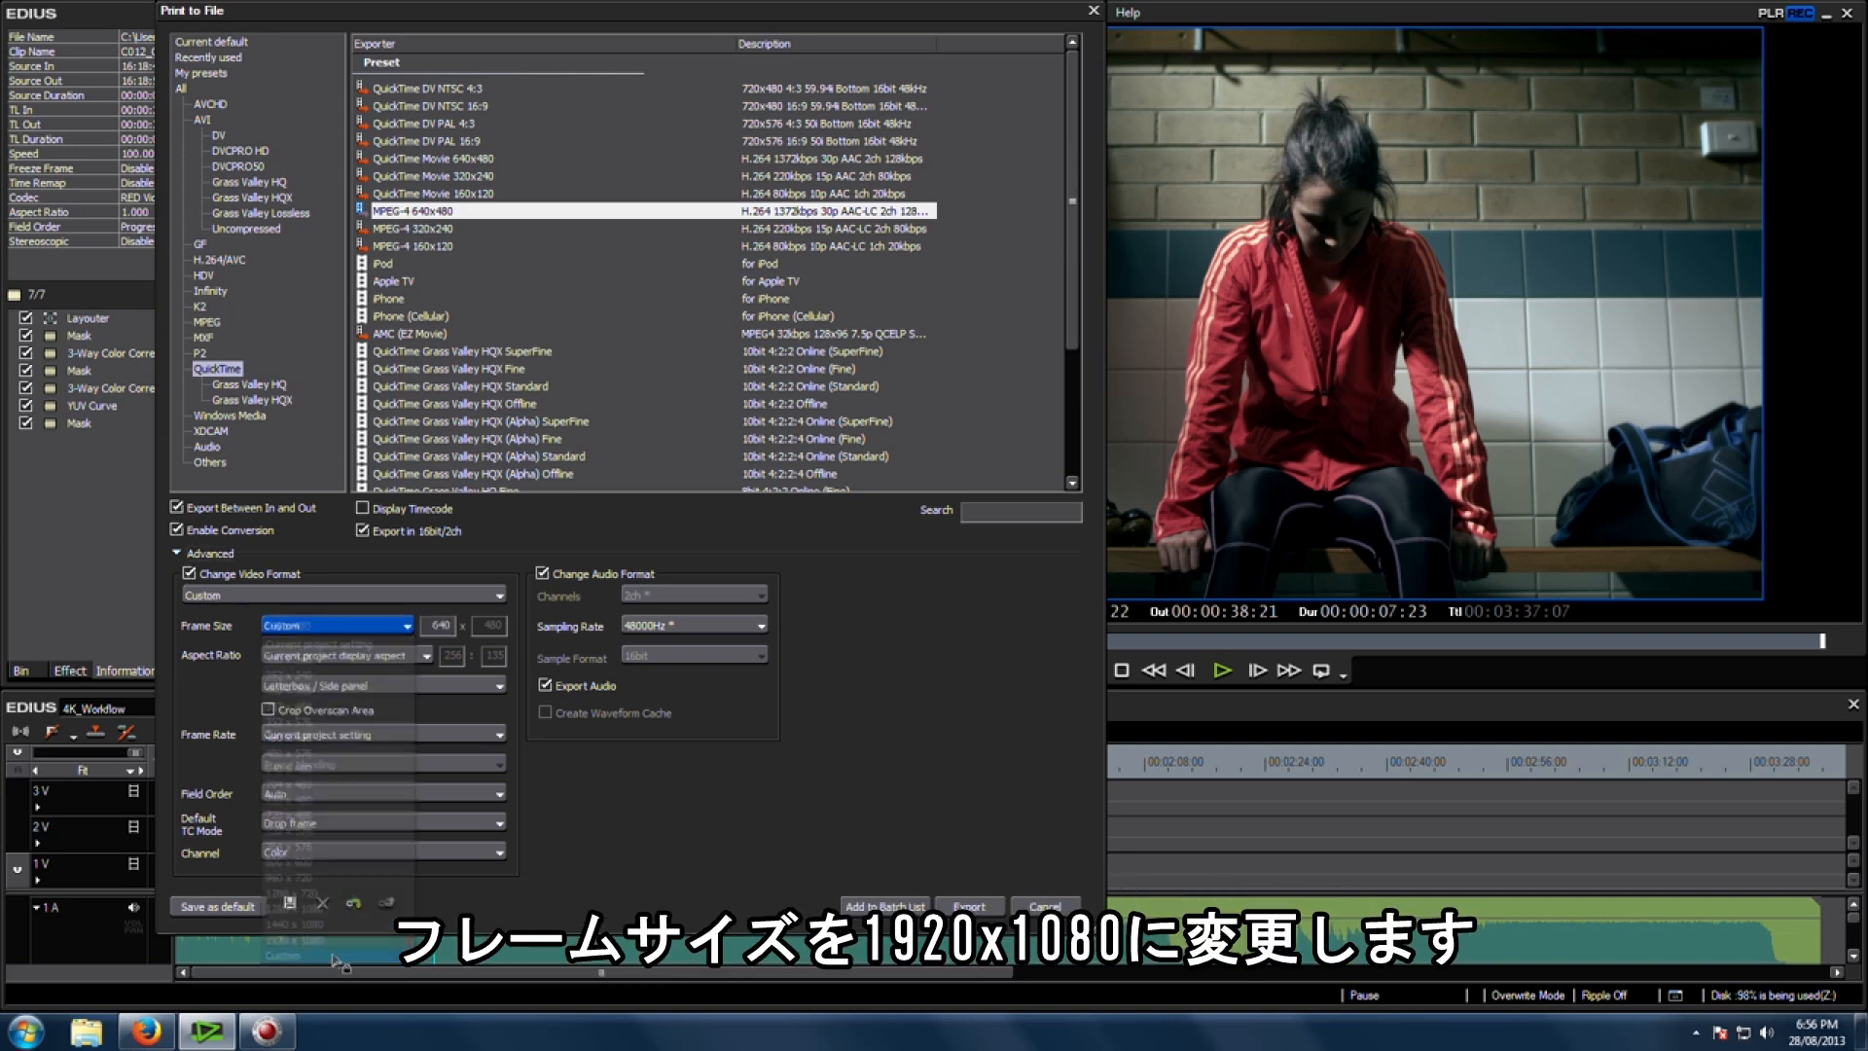
{"action": "left_click", "coordinate": [378, 626]}
{"action": "left_click", "coordinate": [341, 946]}
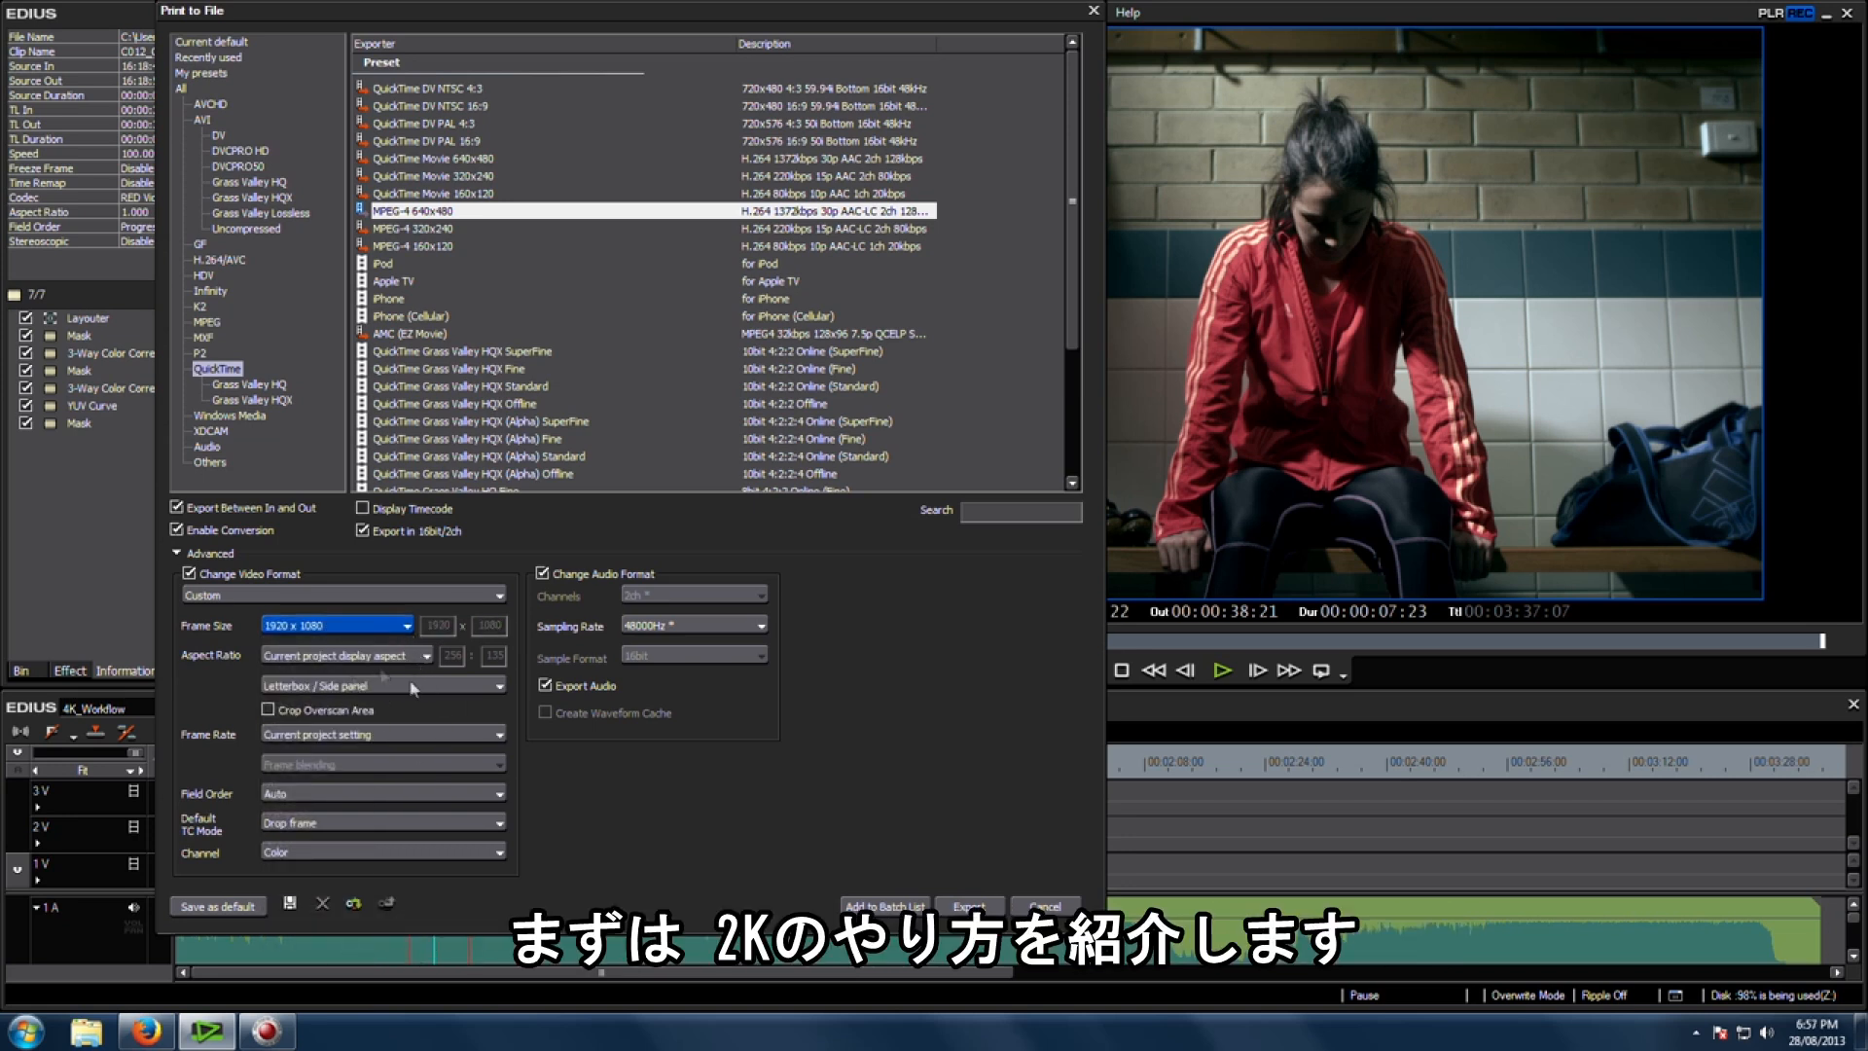
Step: Set the aspect ratio to 16:9 Display Aspect and the field order to Progressive
{"action": "left_click", "coordinate": [335, 658]}
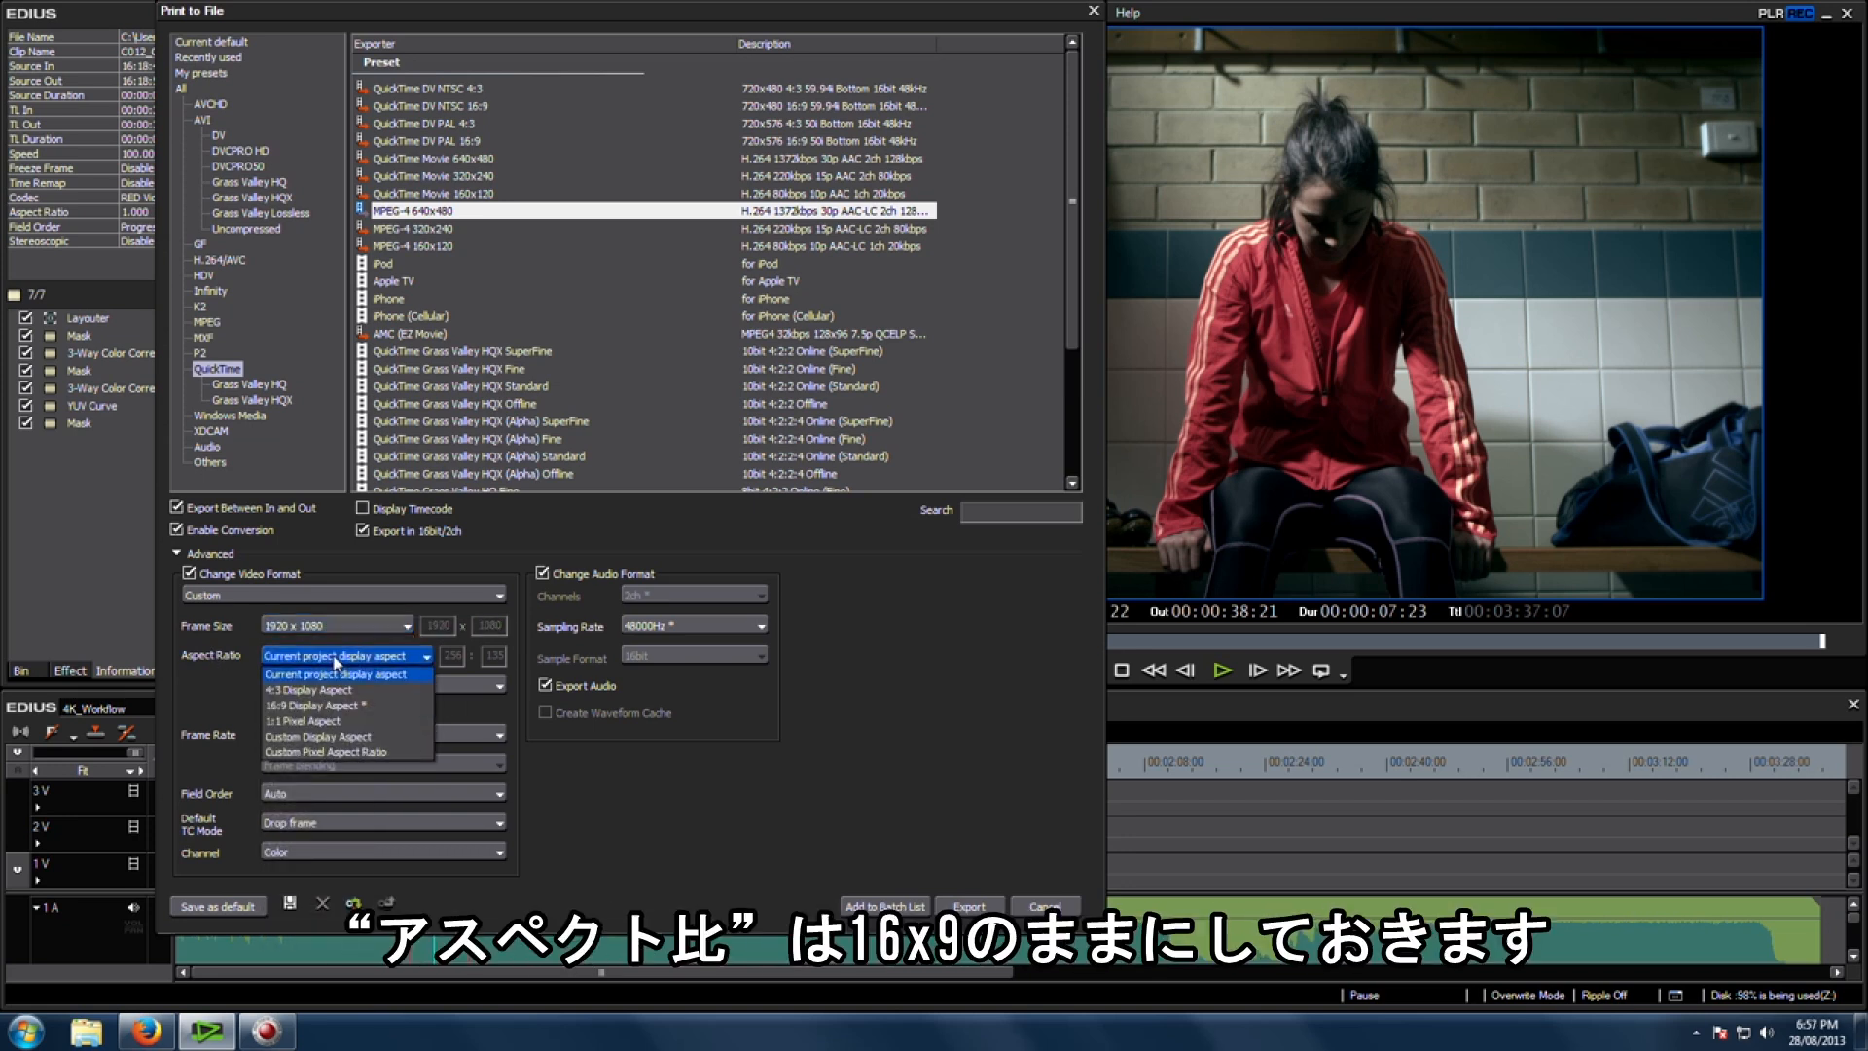
{"action": "left_click", "coordinate": [335, 708]}
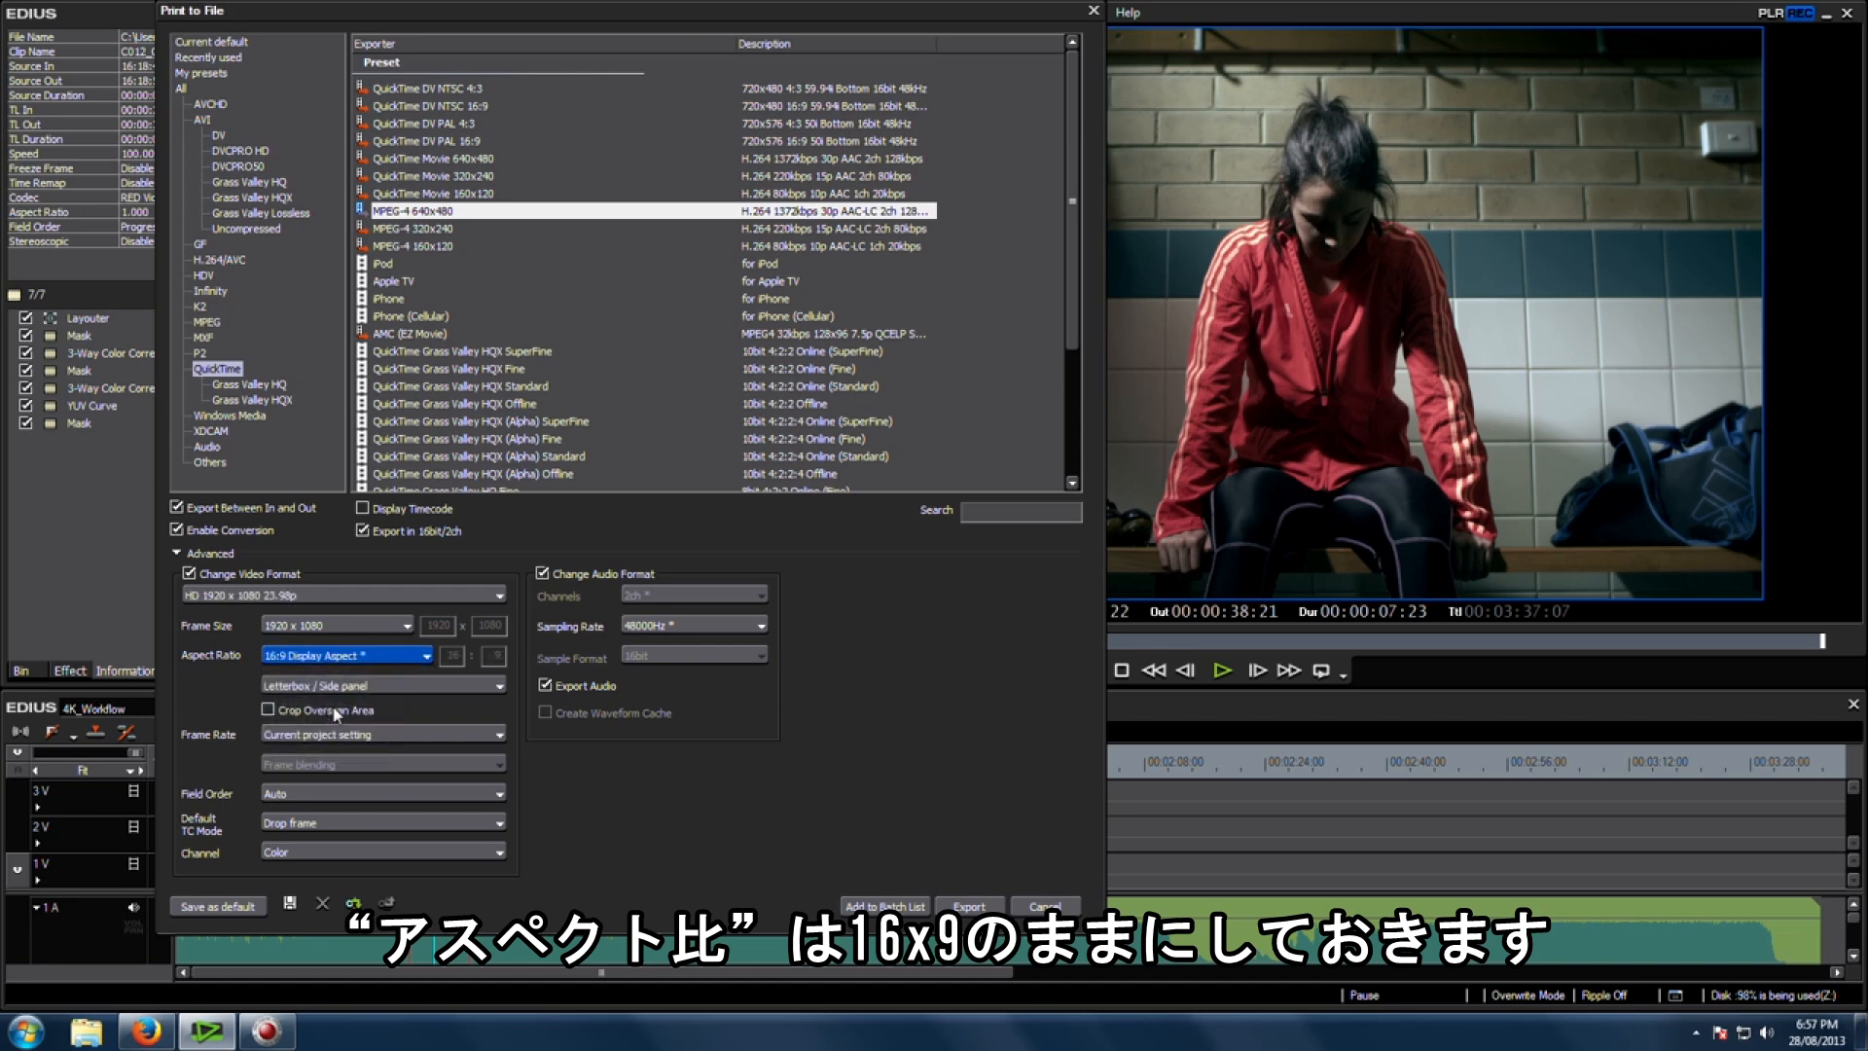
{"action": "left_click", "coordinate": [341, 800]}
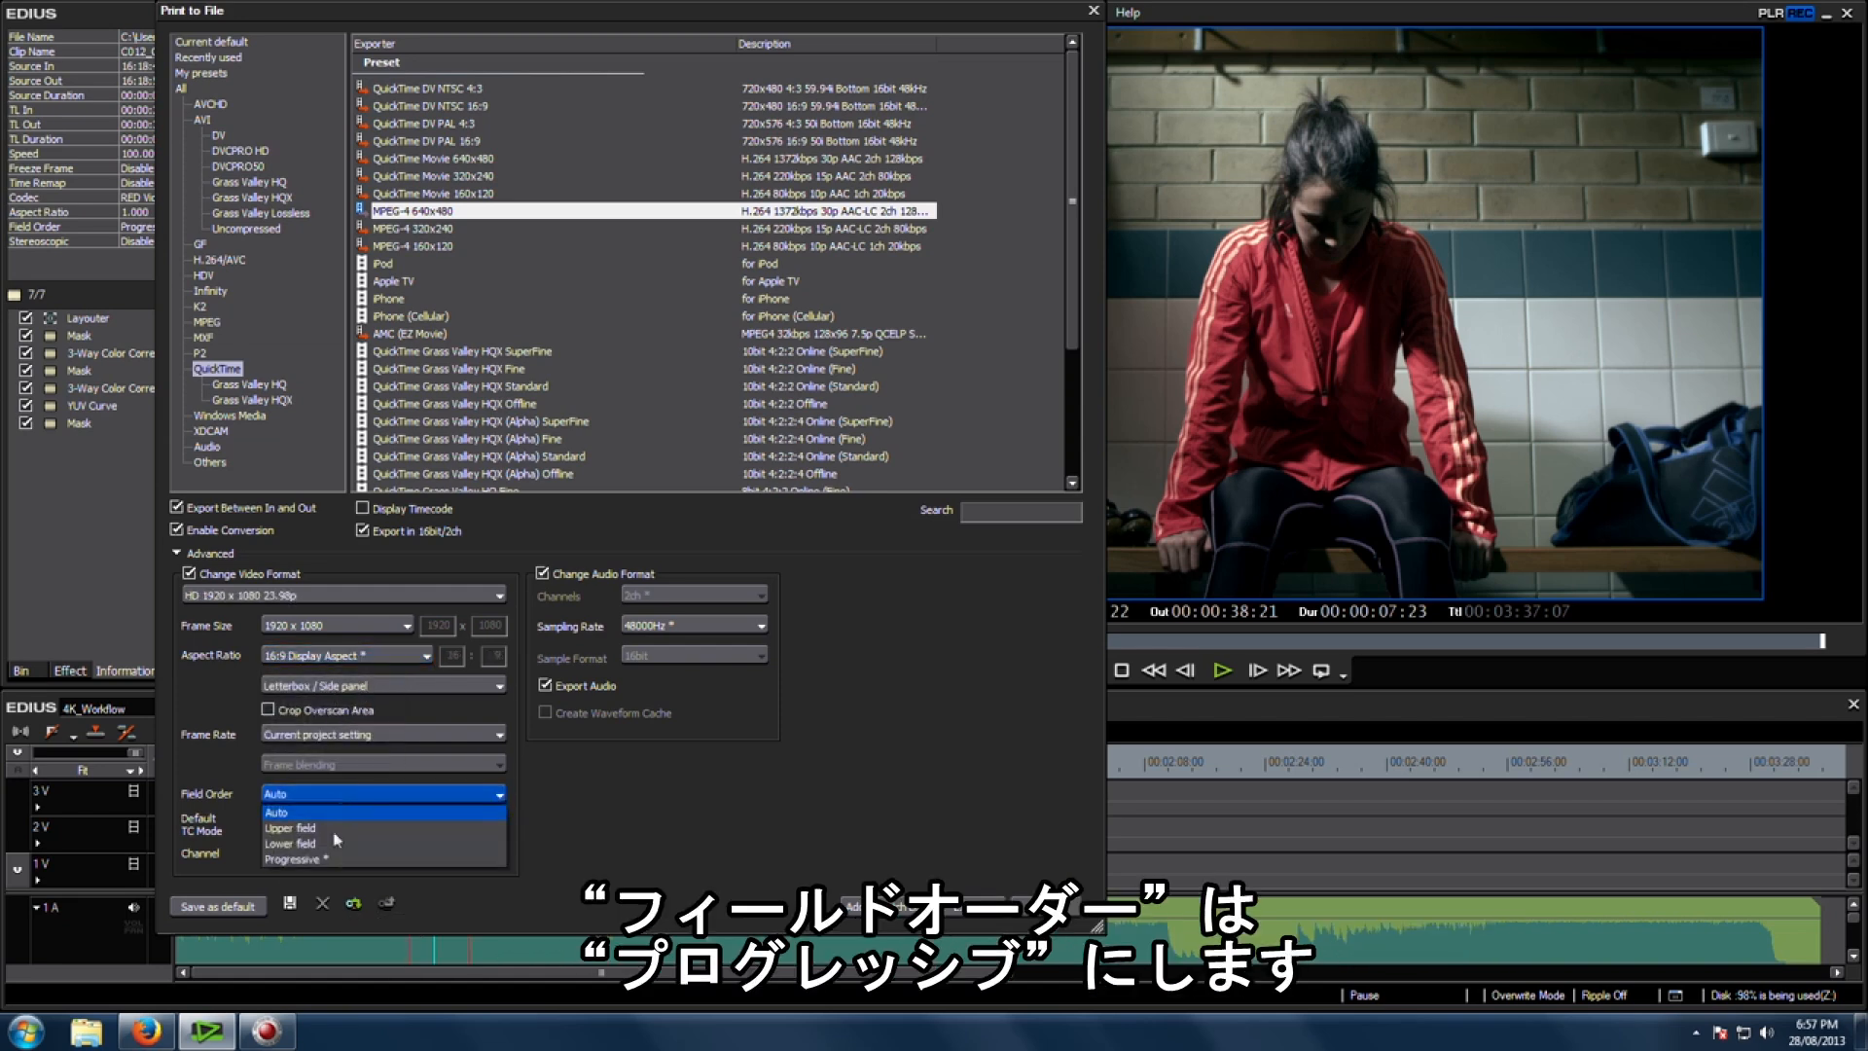
{"action": "left_click", "coordinate": [338, 862]}
Step: Set the default TC mode to Non drop frame and start the export
{"action": "left_click", "coordinate": [351, 822]}
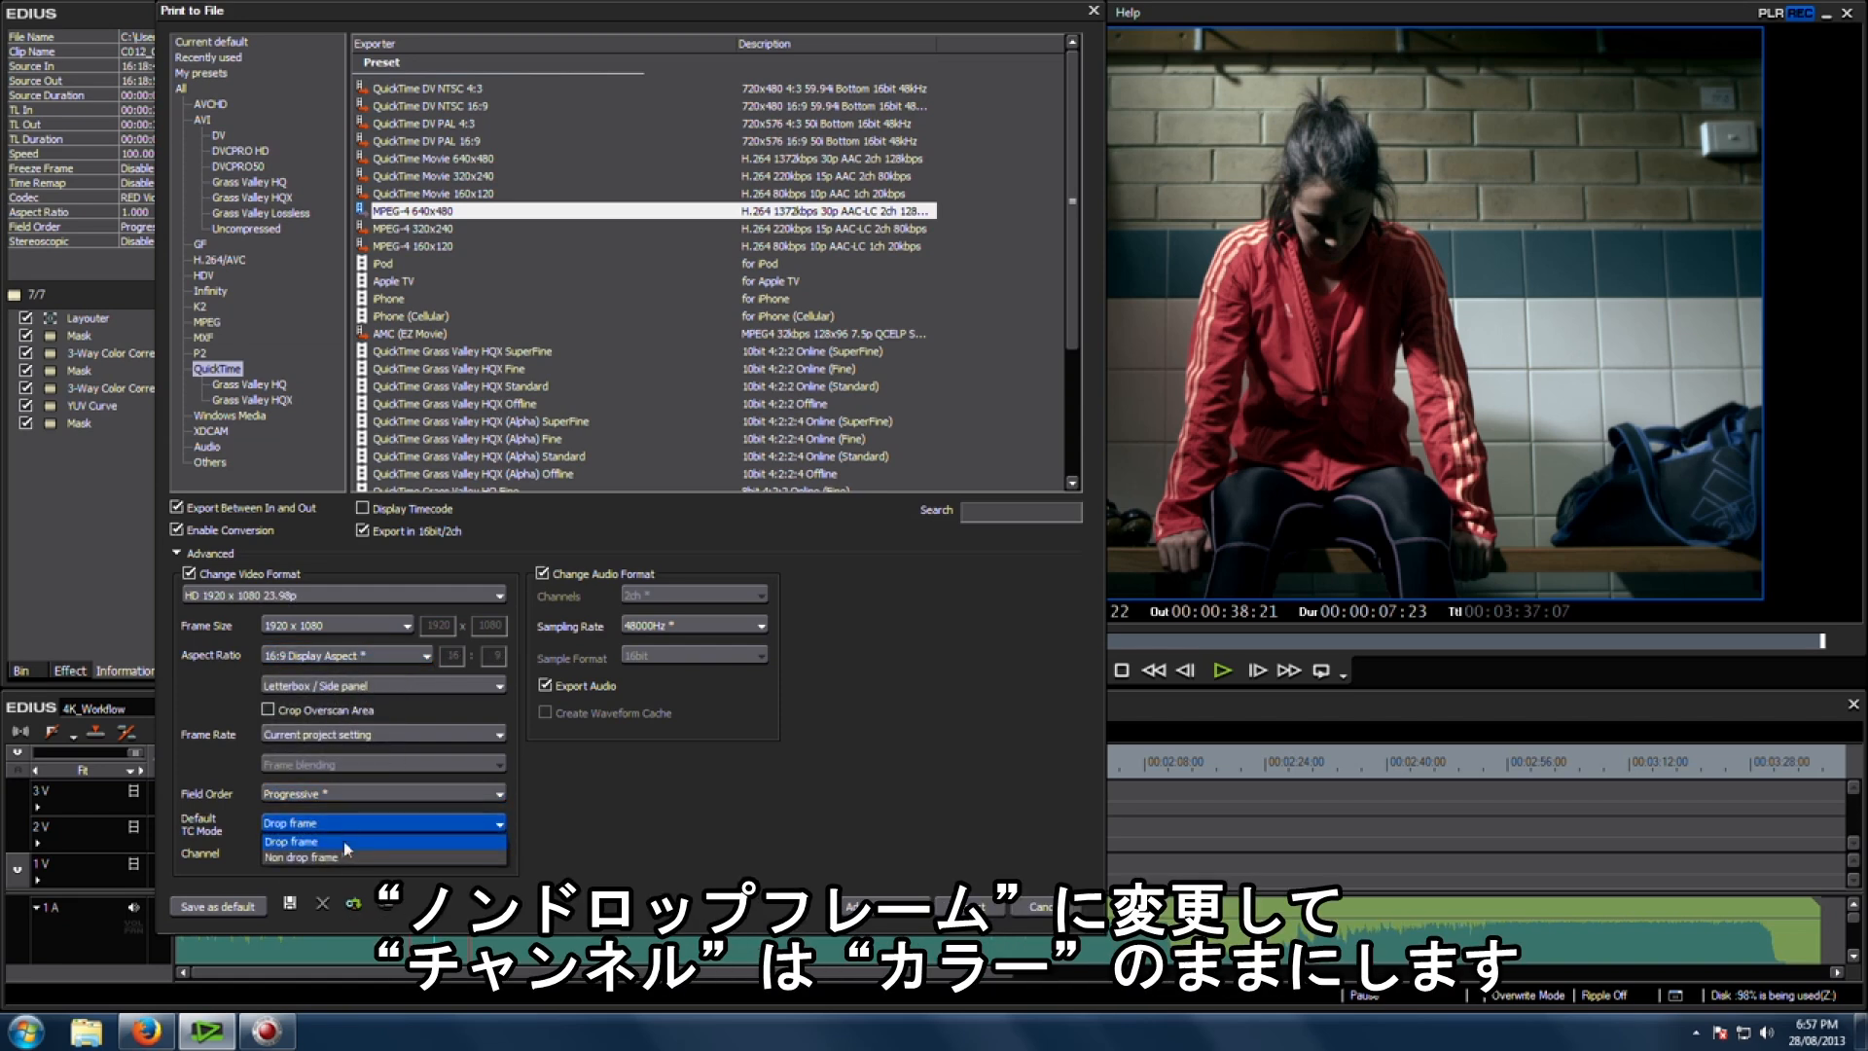
{"action": "left_click", "coordinate": [340, 863]}
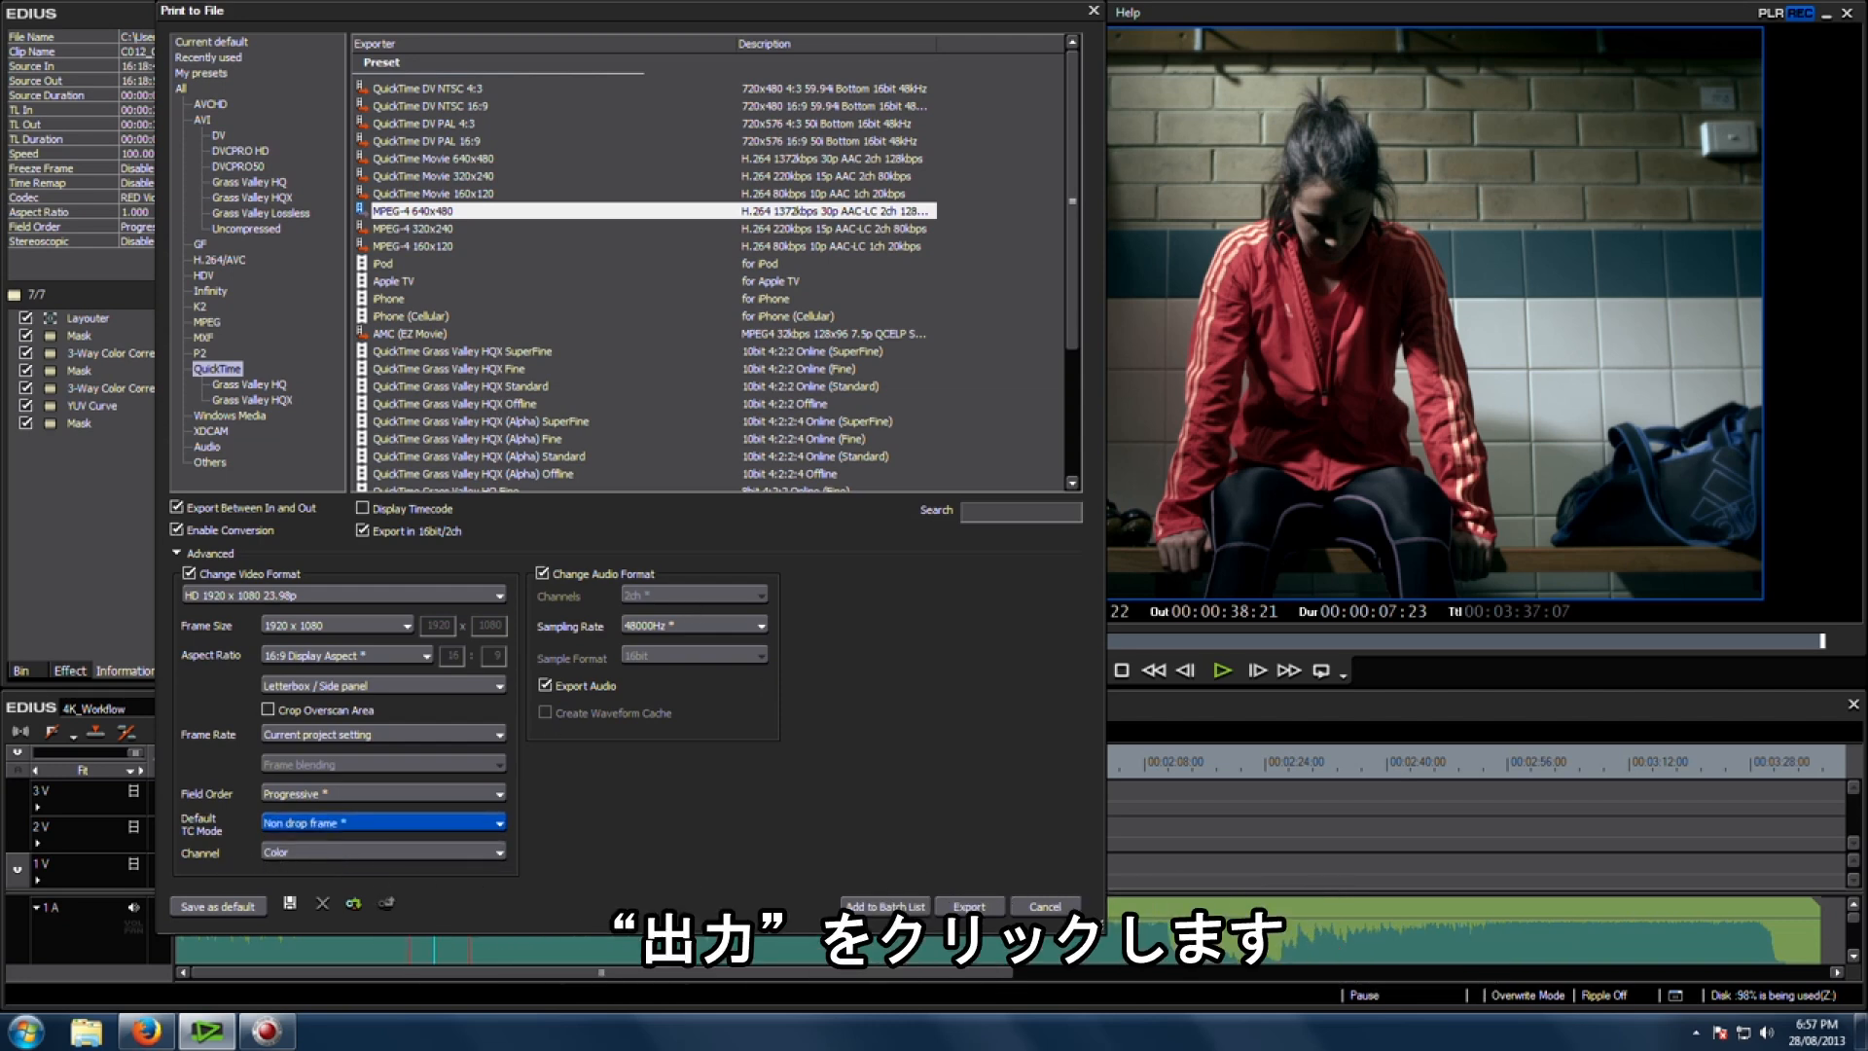
{"action": "left_click", "coordinate": [963, 907]}
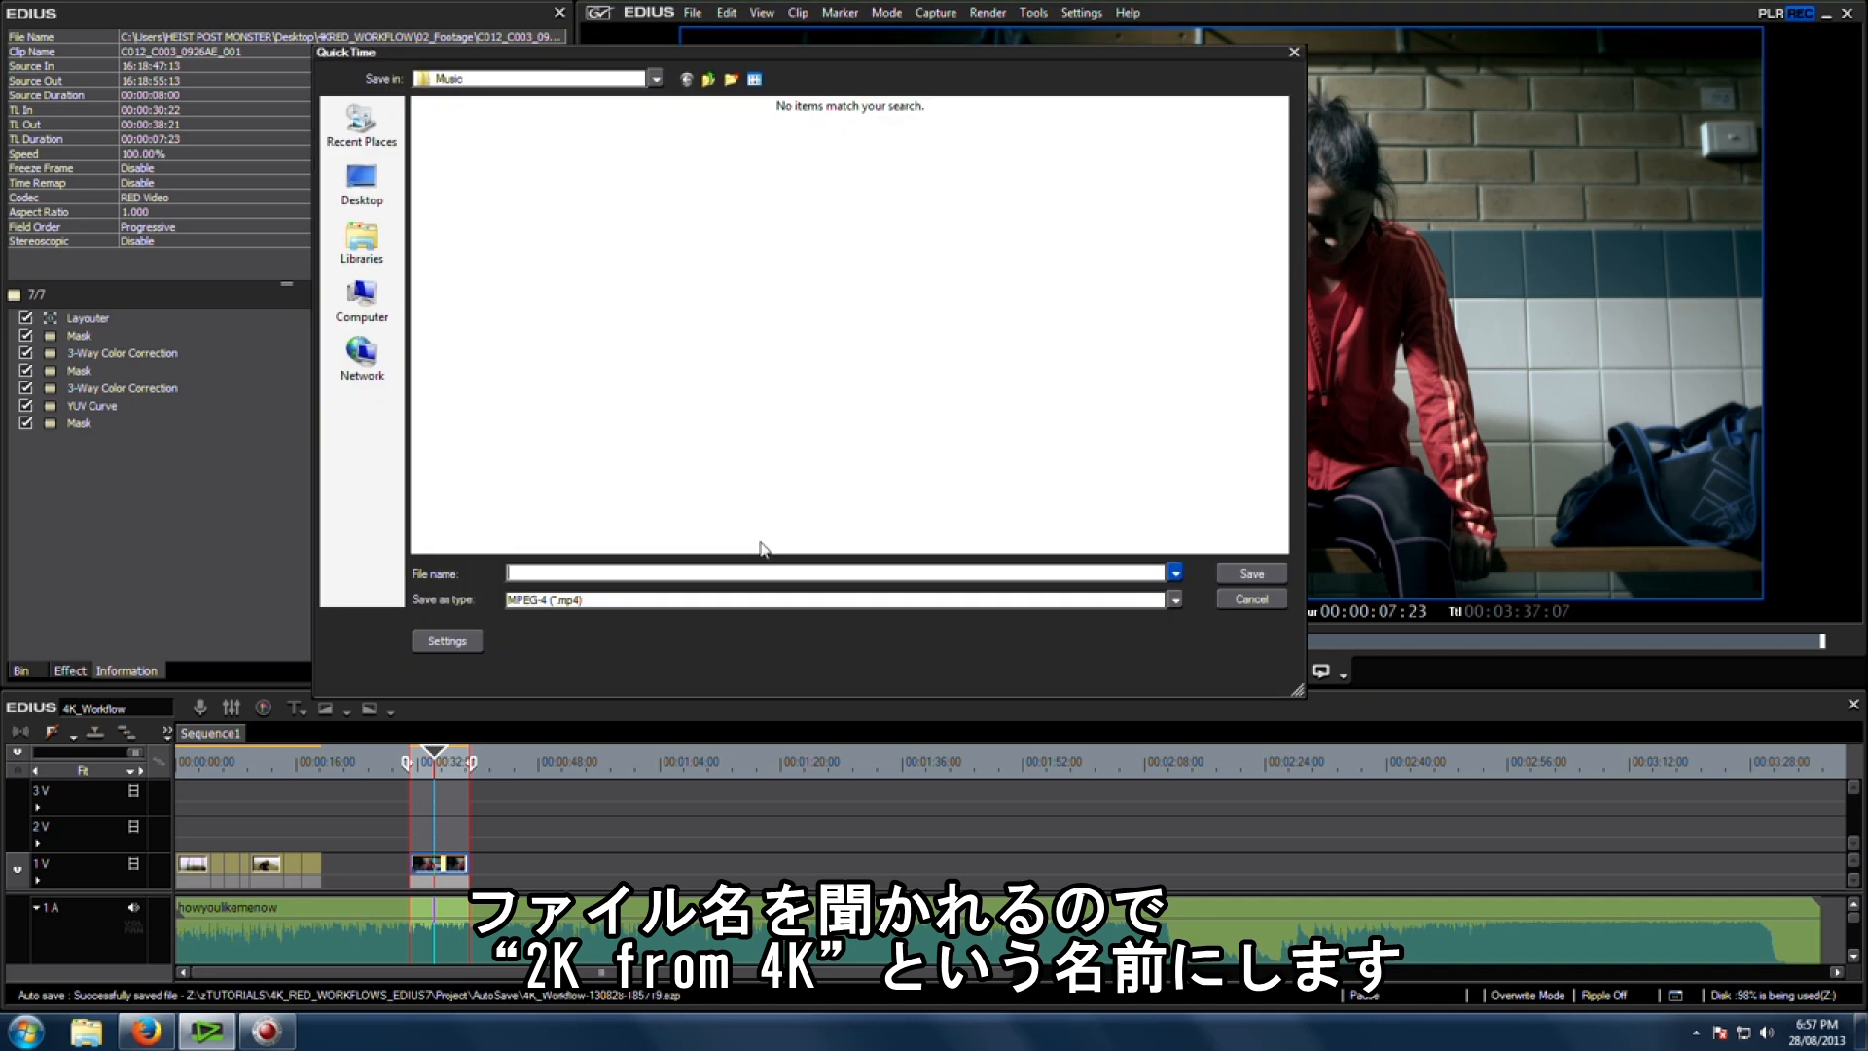
Step: Name the export file 2k_from_4k
{"action": "type", "text": "2k"}
{"action": "key", "text": "BackSpace"}
{"action": "key", "text": "BackSpace"}
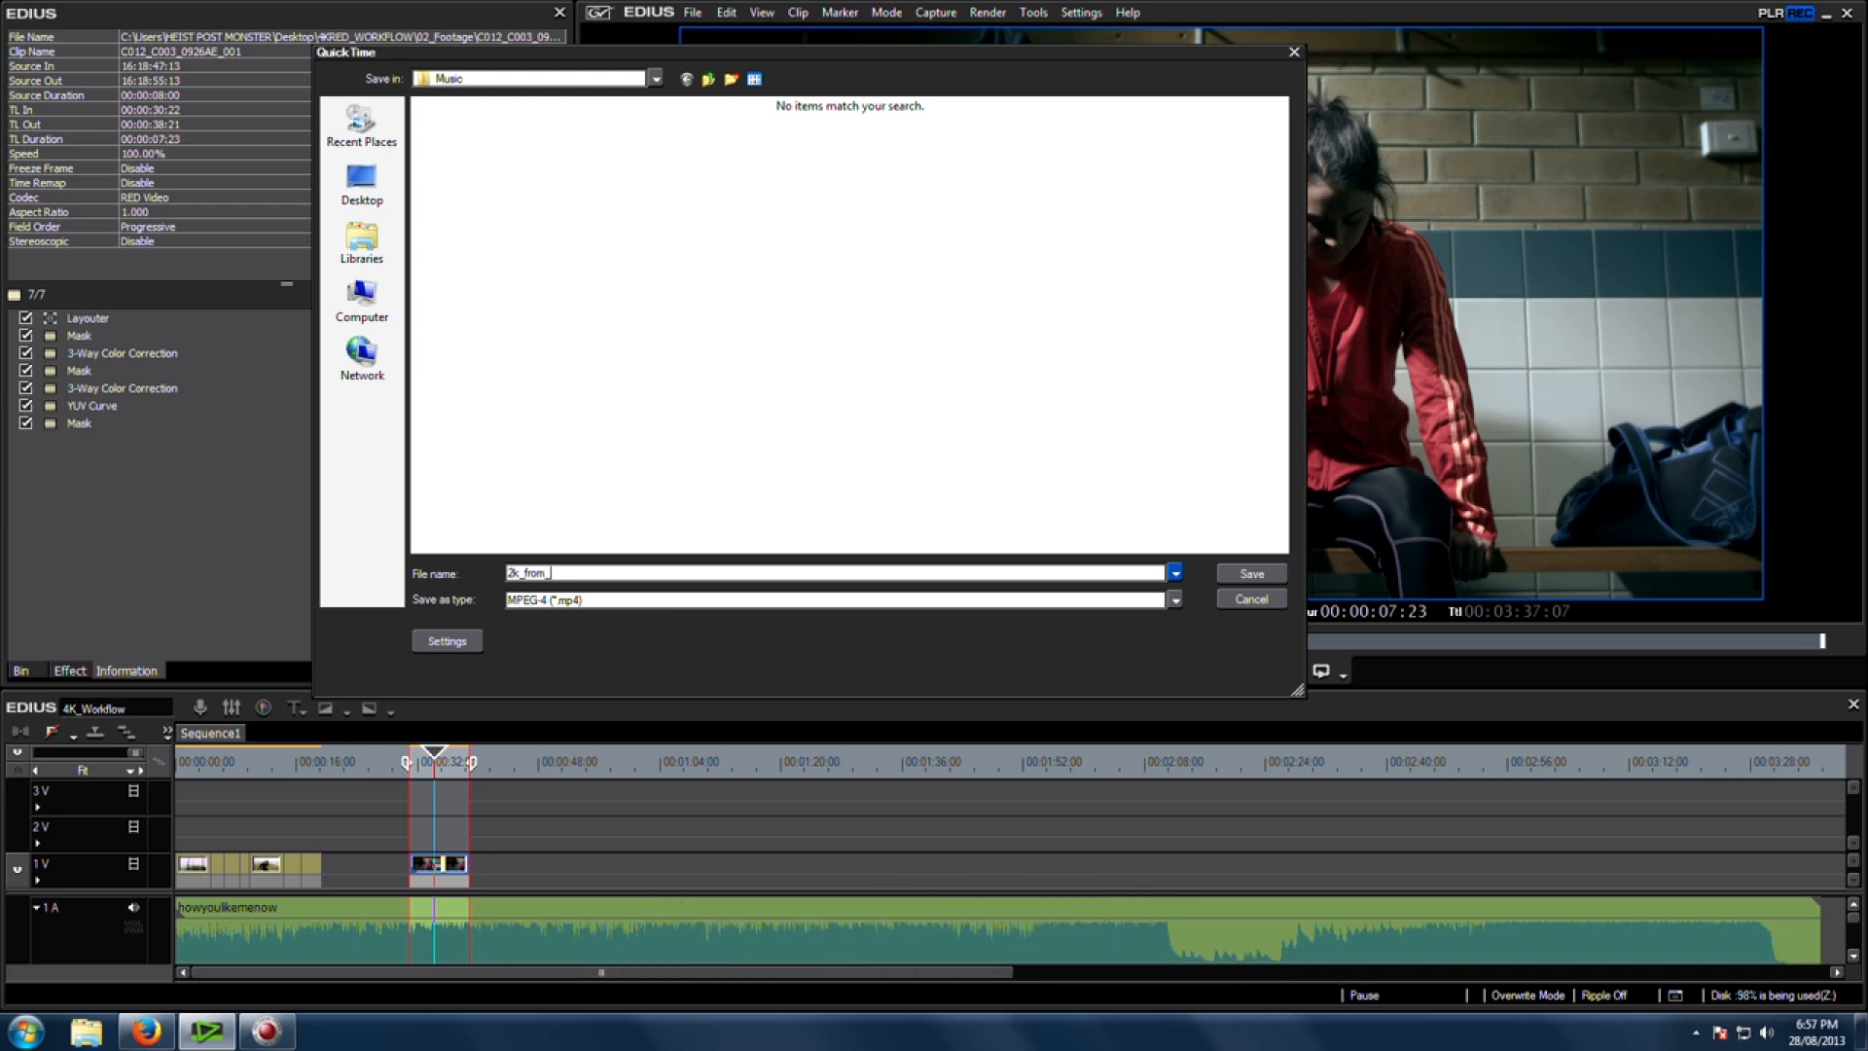
Step: Browse to the 07_Renders folder inside 4KRED_WORKFLOW on the Desktop
{"action": "left_click", "coordinate": [361, 180]}
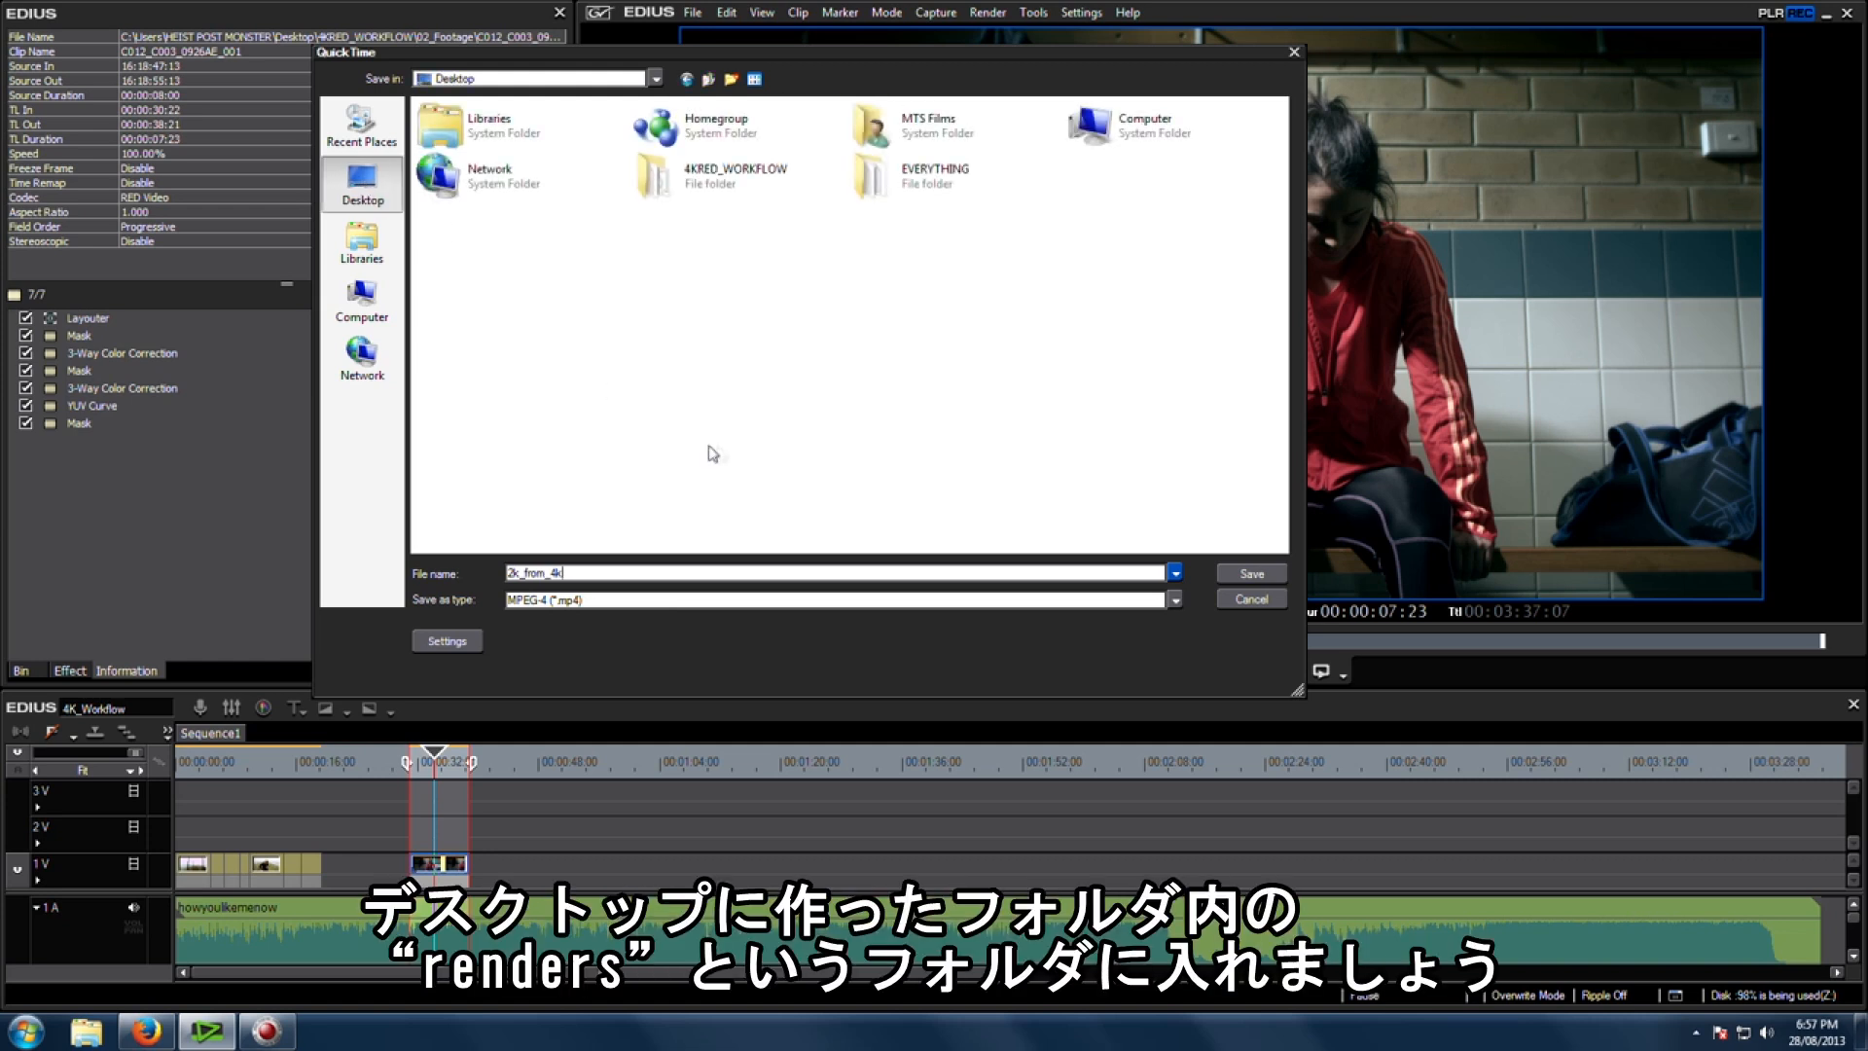
{"action": "double_click", "coordinate": [720, 180]}
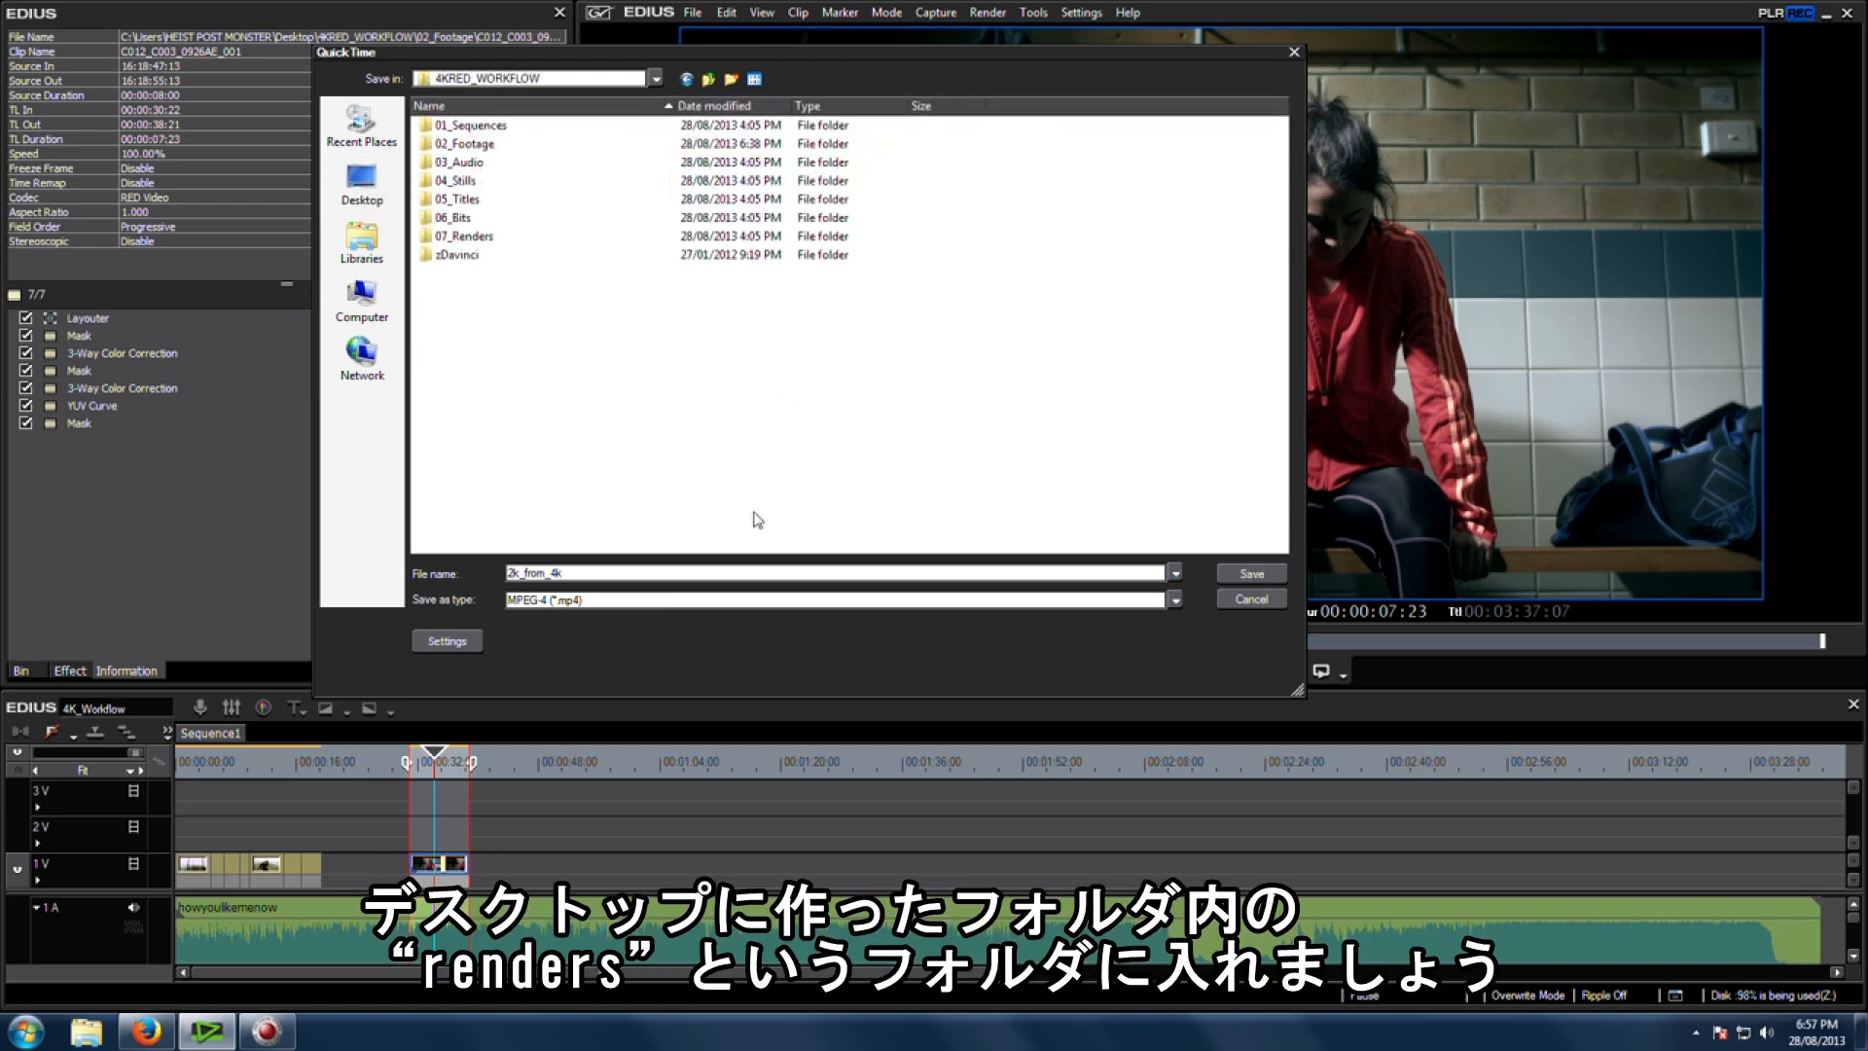
{"action": "double_click", "coordinate": [506, 235]}
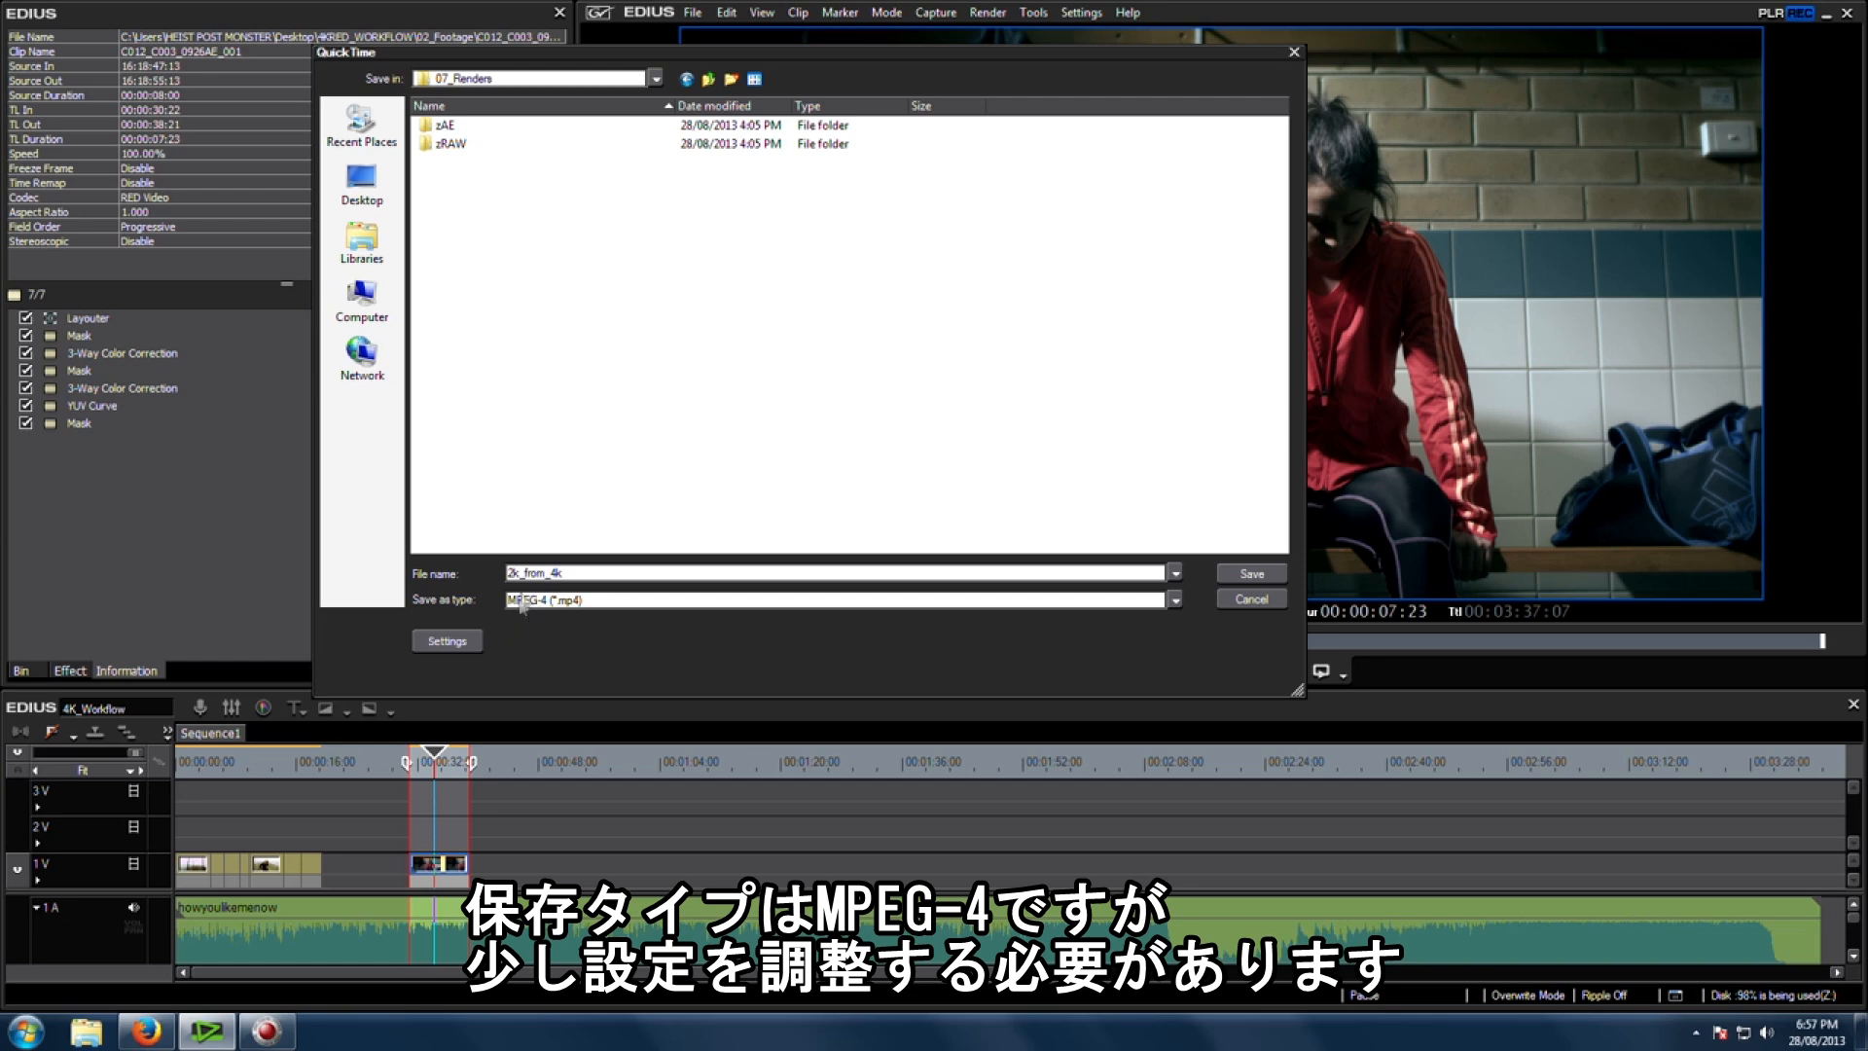
Step: Open the MPEG-4 export settings and set the video format to H.264
{"action": "left_click", "coordinate": [462, 649]}
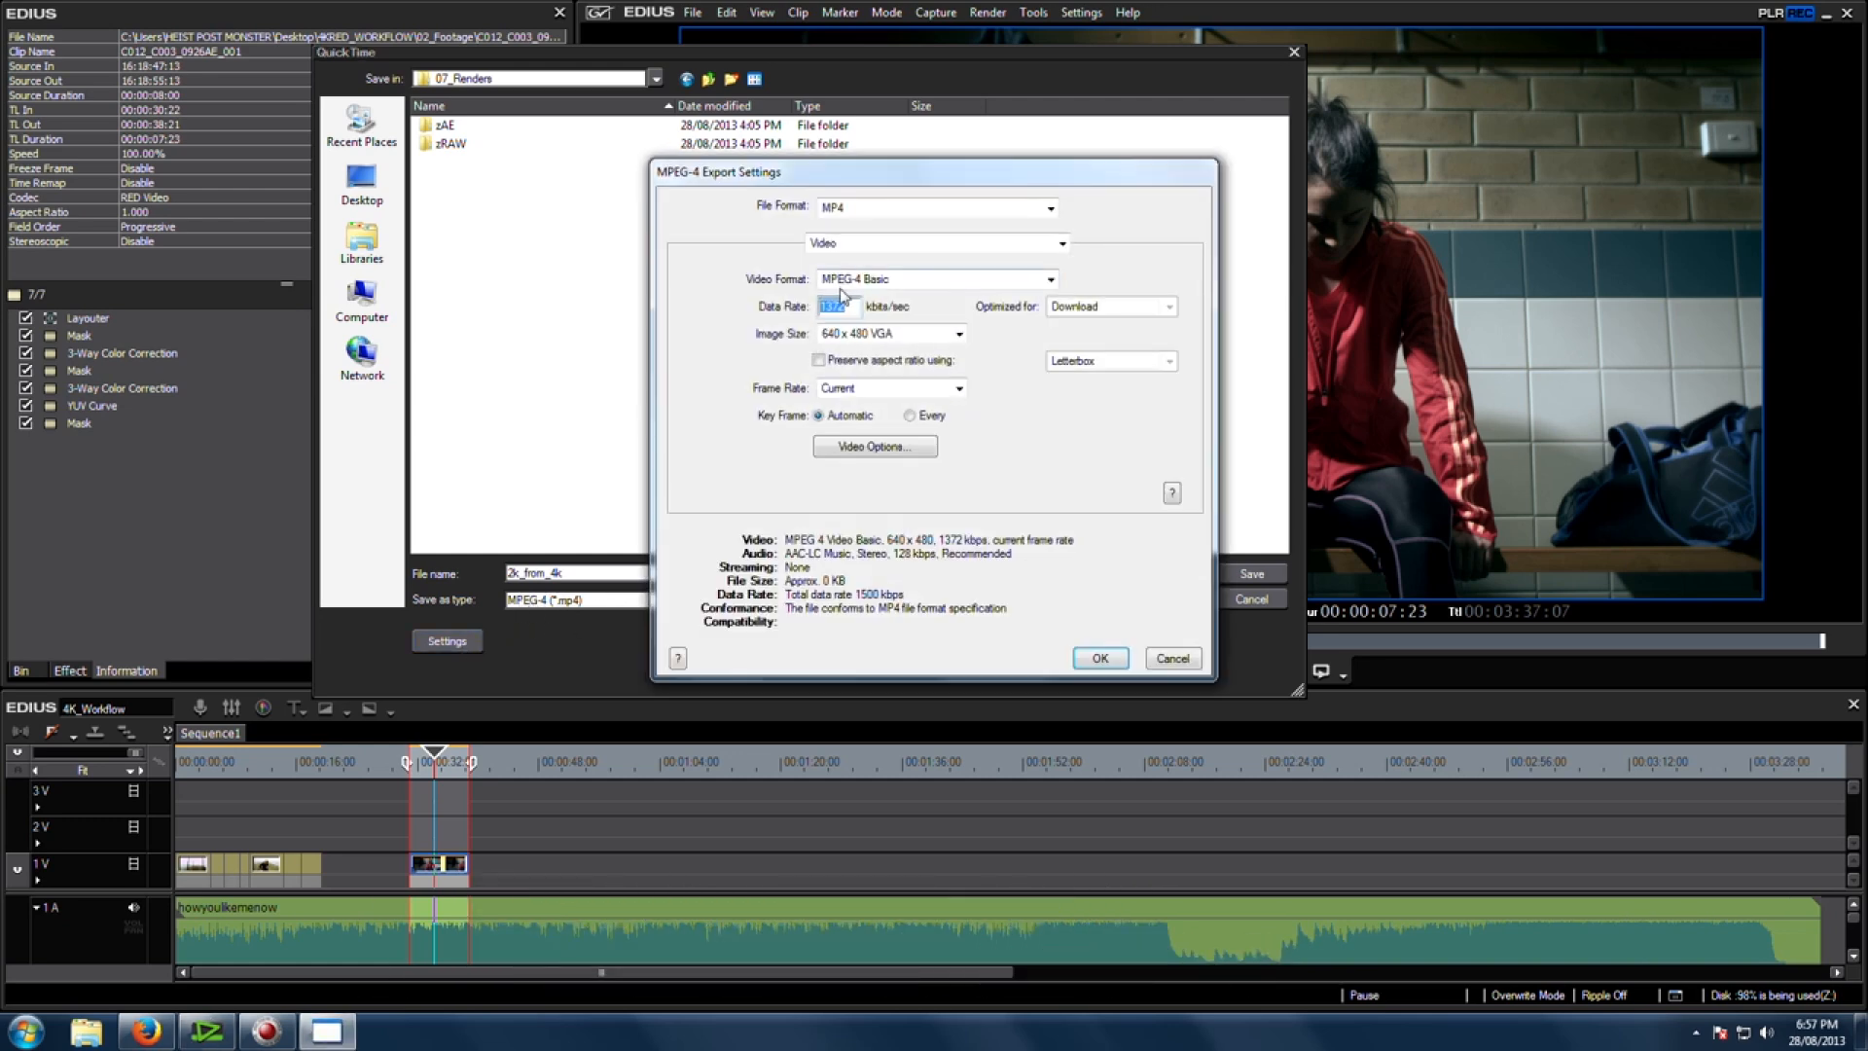
{"action": "left_click", "coordinate": [822, 255]}
{"action": "left_click", "coordinate": [822, 255]}
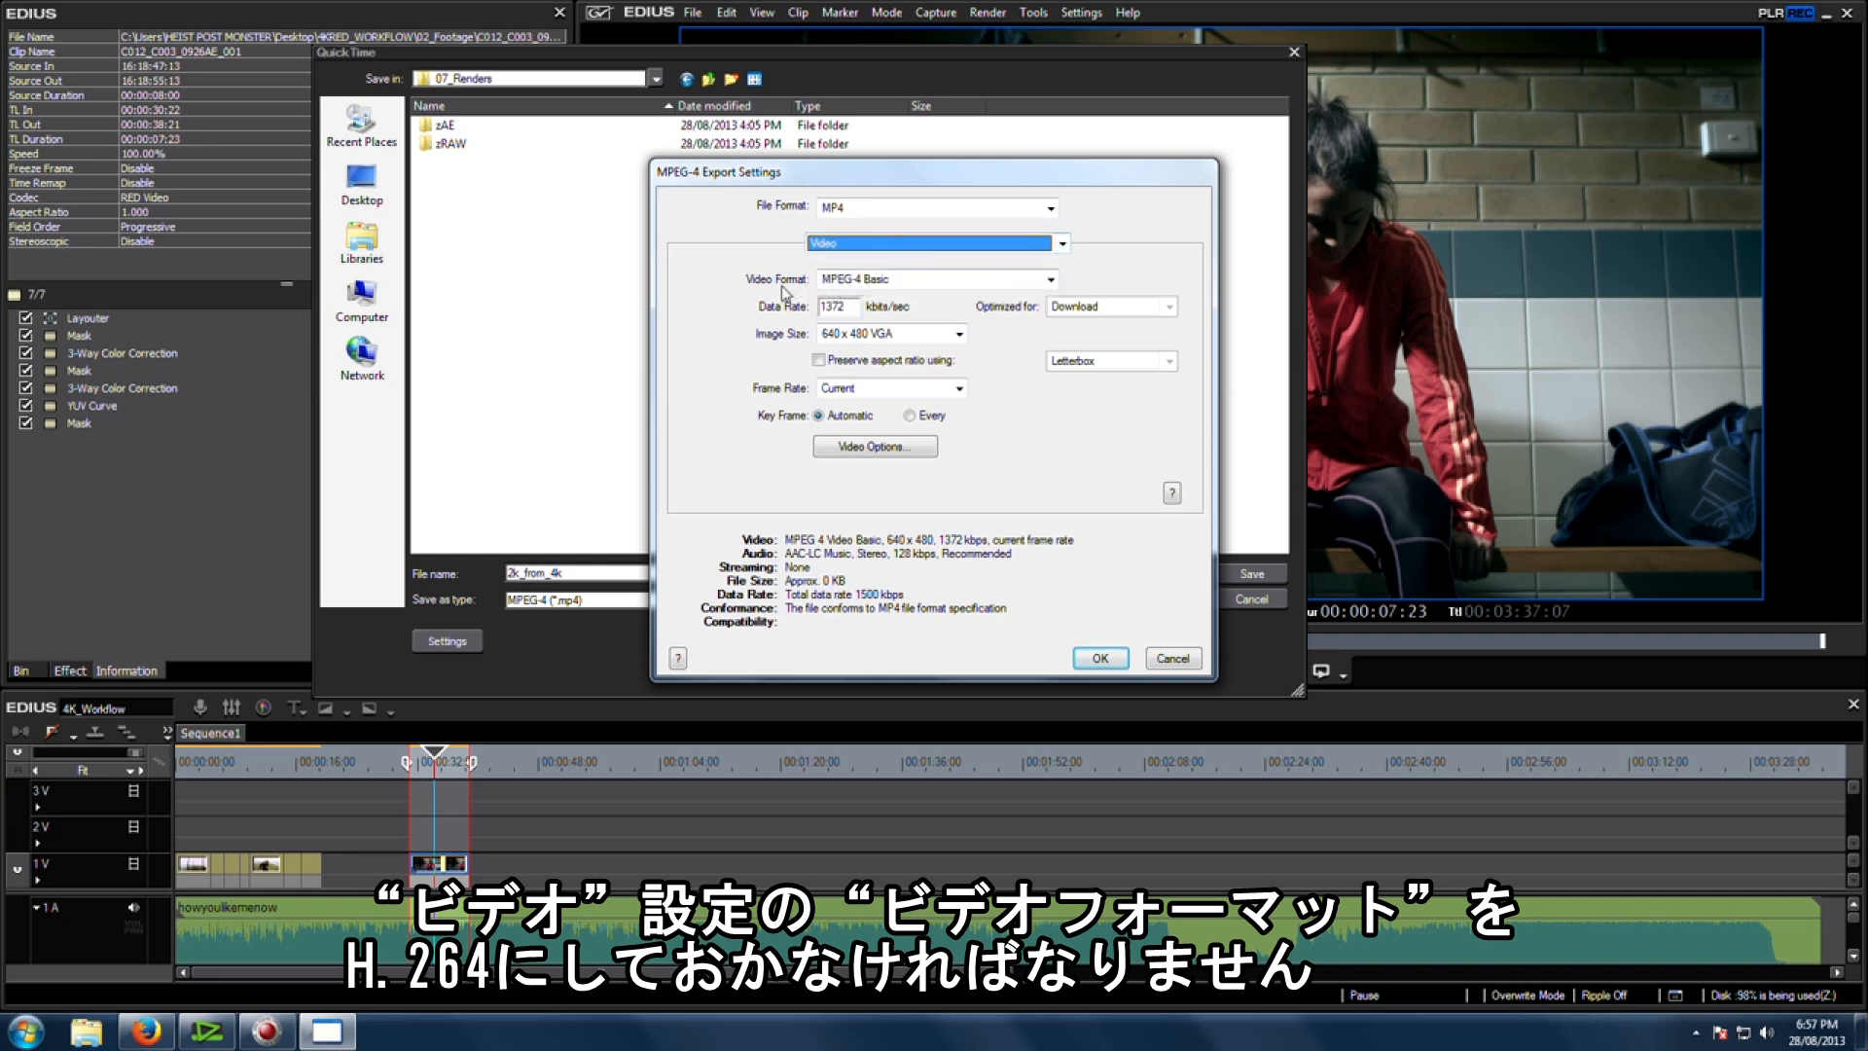
{"action": "left_click", "coordinate": [898, 280]}
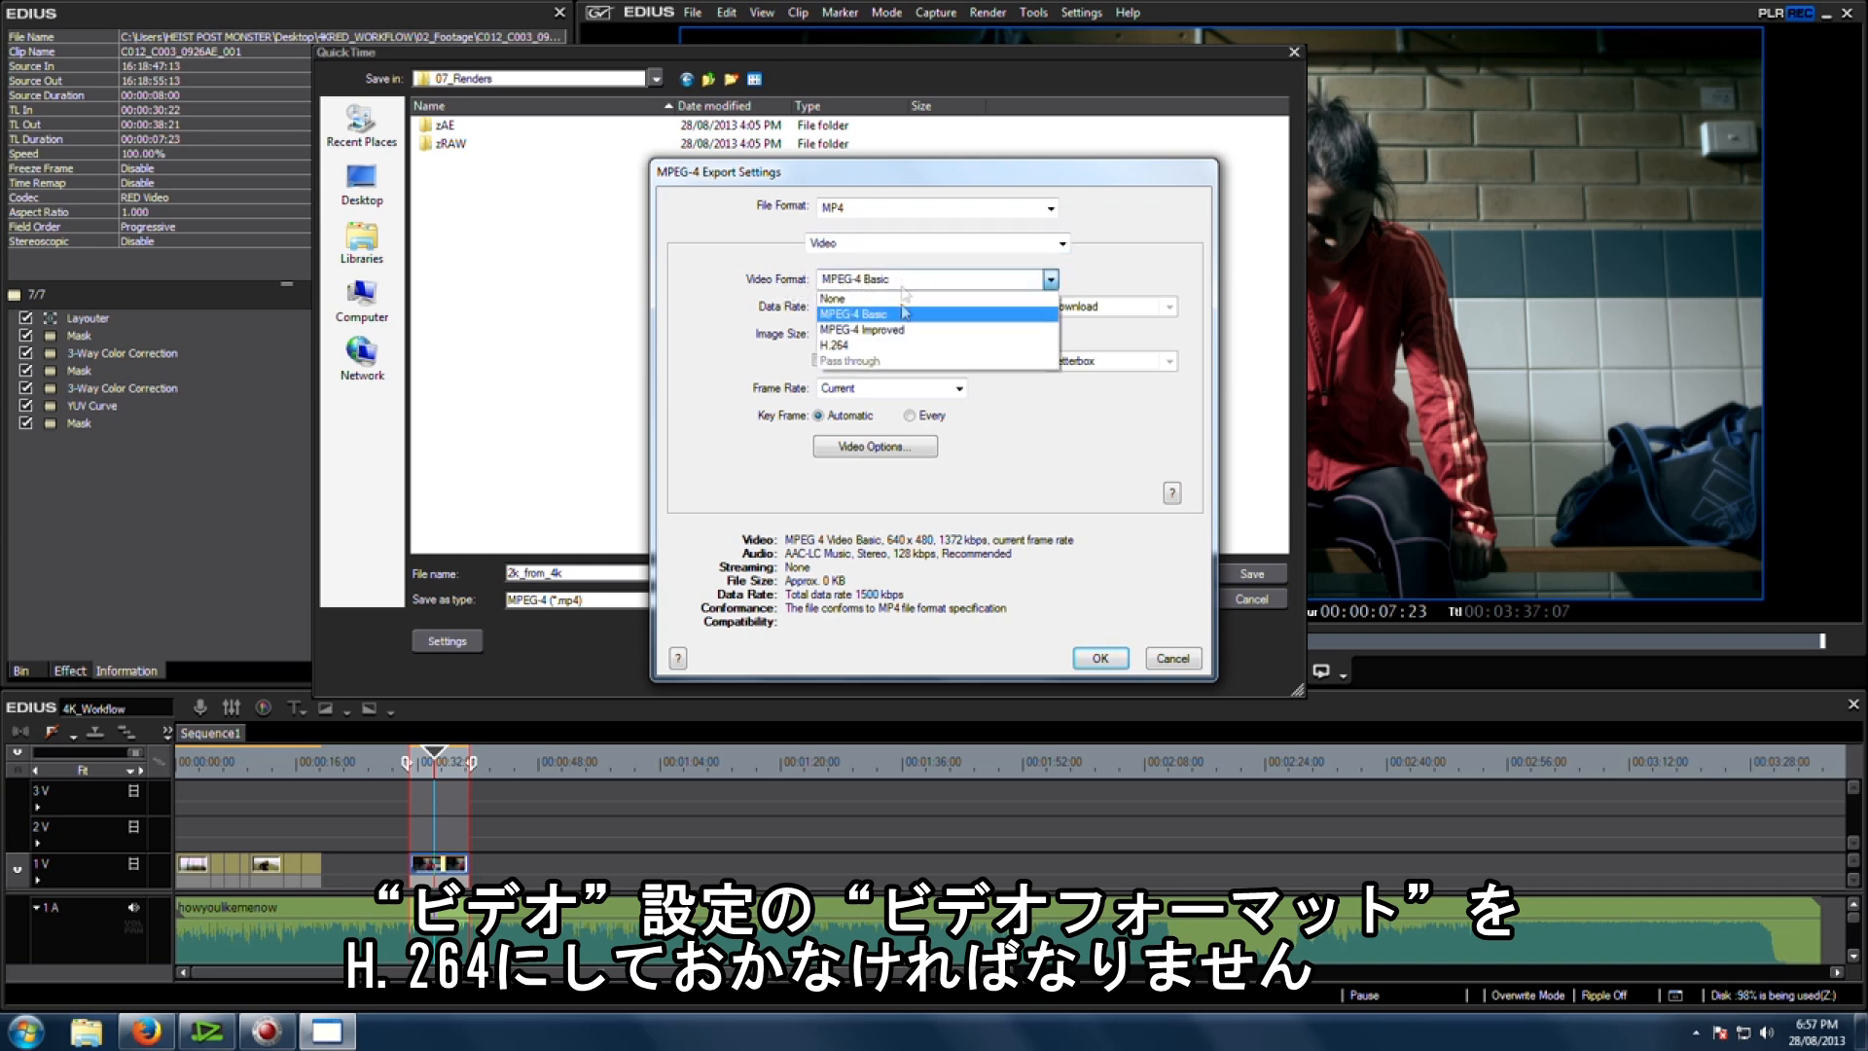
{"action": "left_click", "coordinate": [894, 346]}
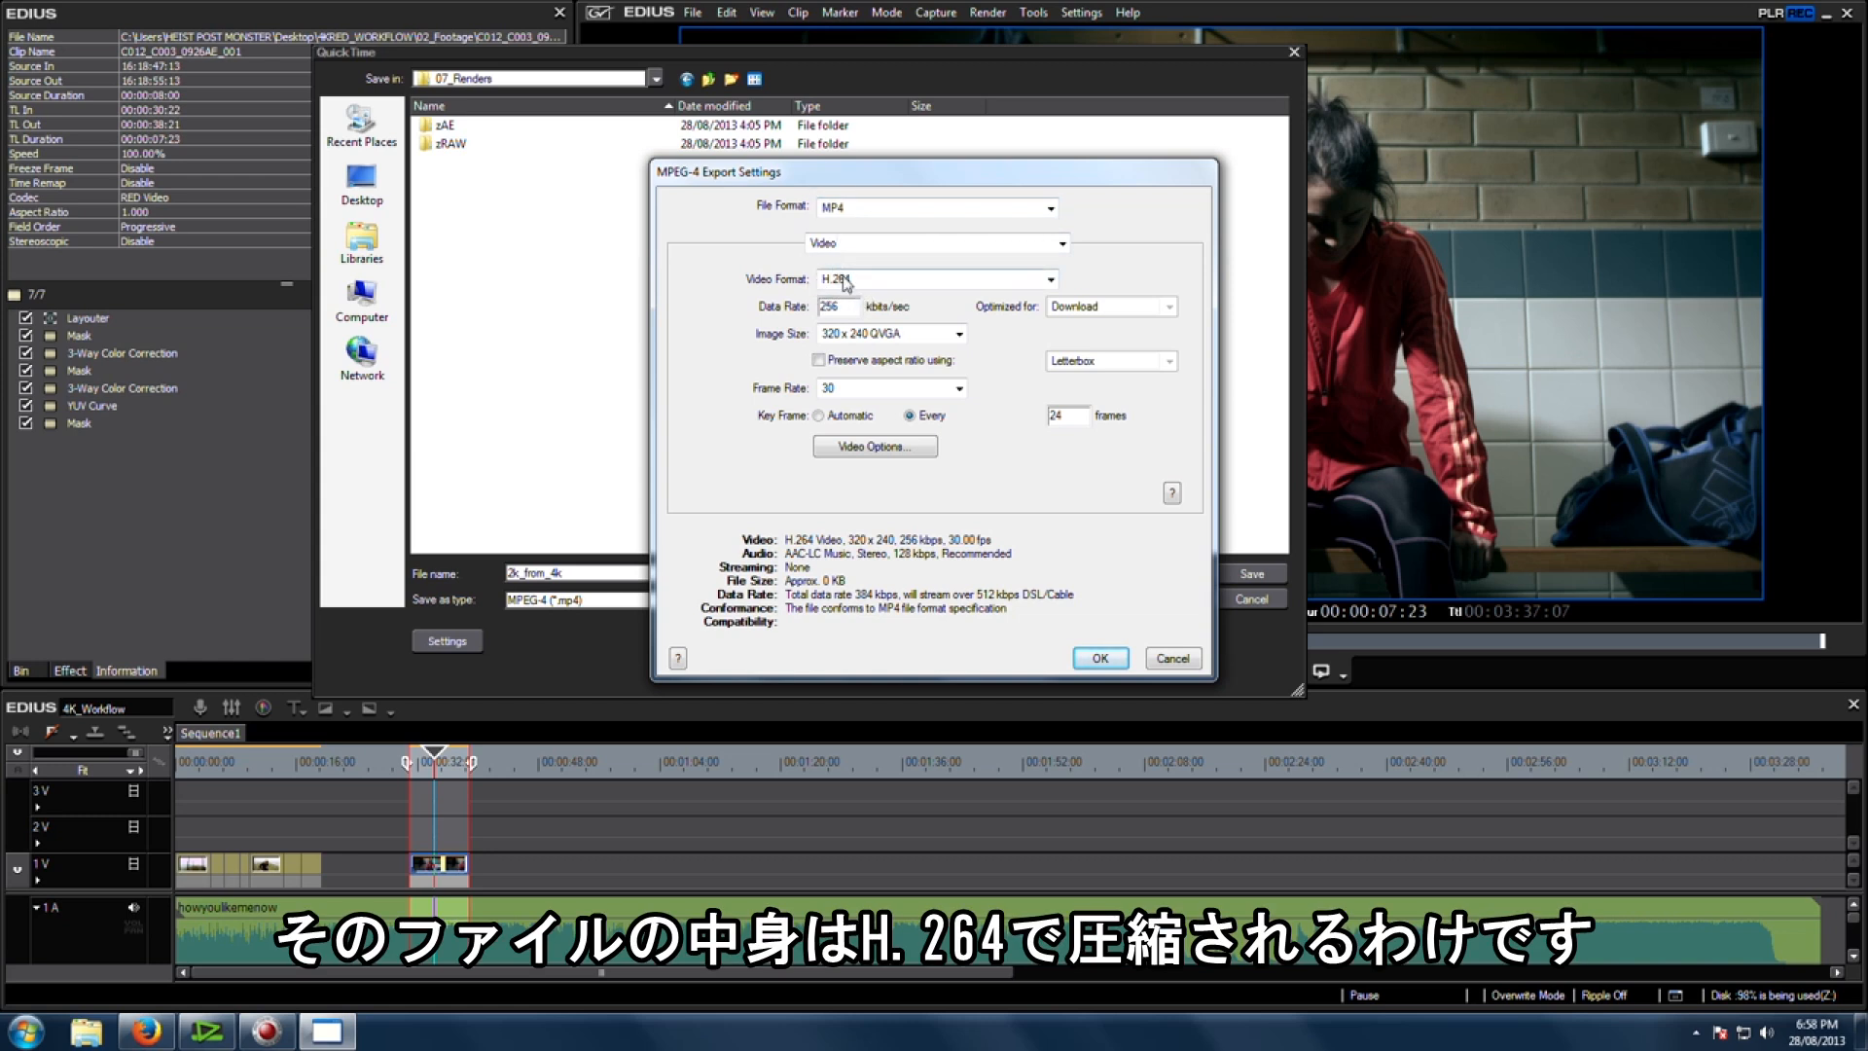
Step: Set the video data rate to 20000 kbits/sec
{"action": "double_click", "coordinate": [852, 306]}
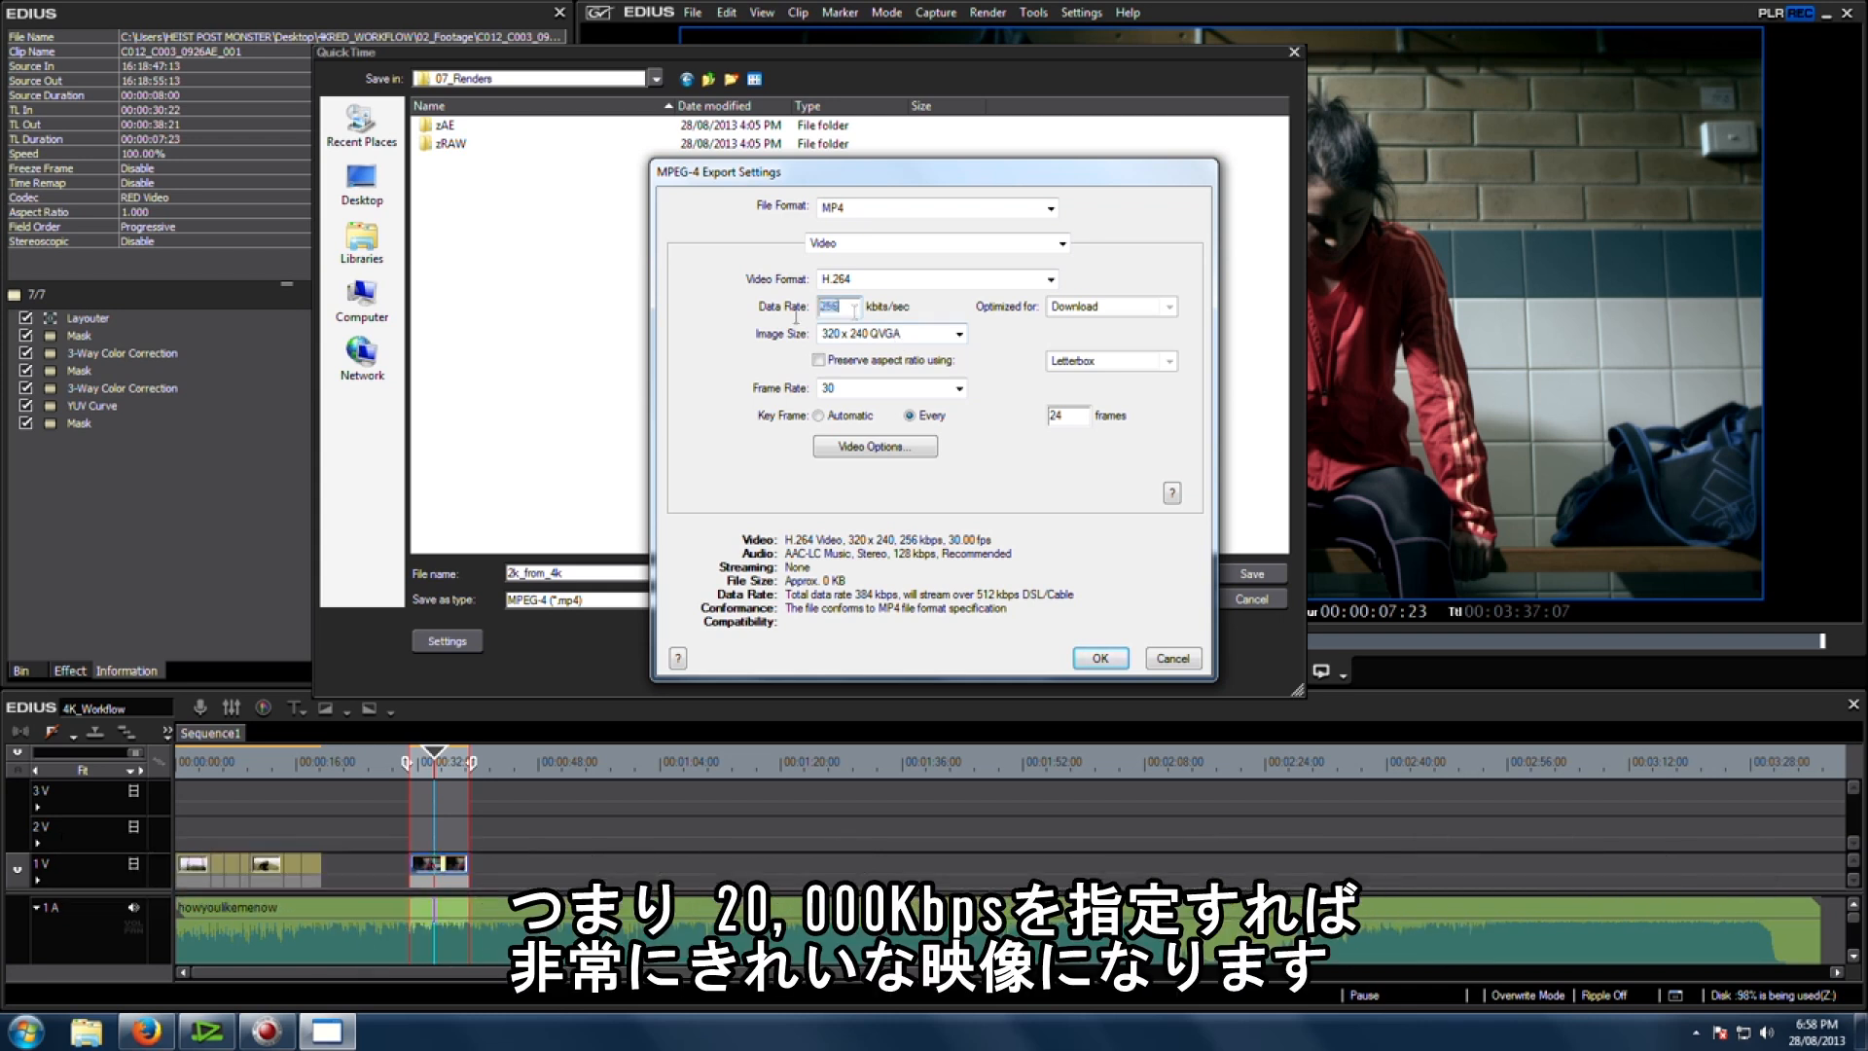
{"action": "type", "text": "20000"}
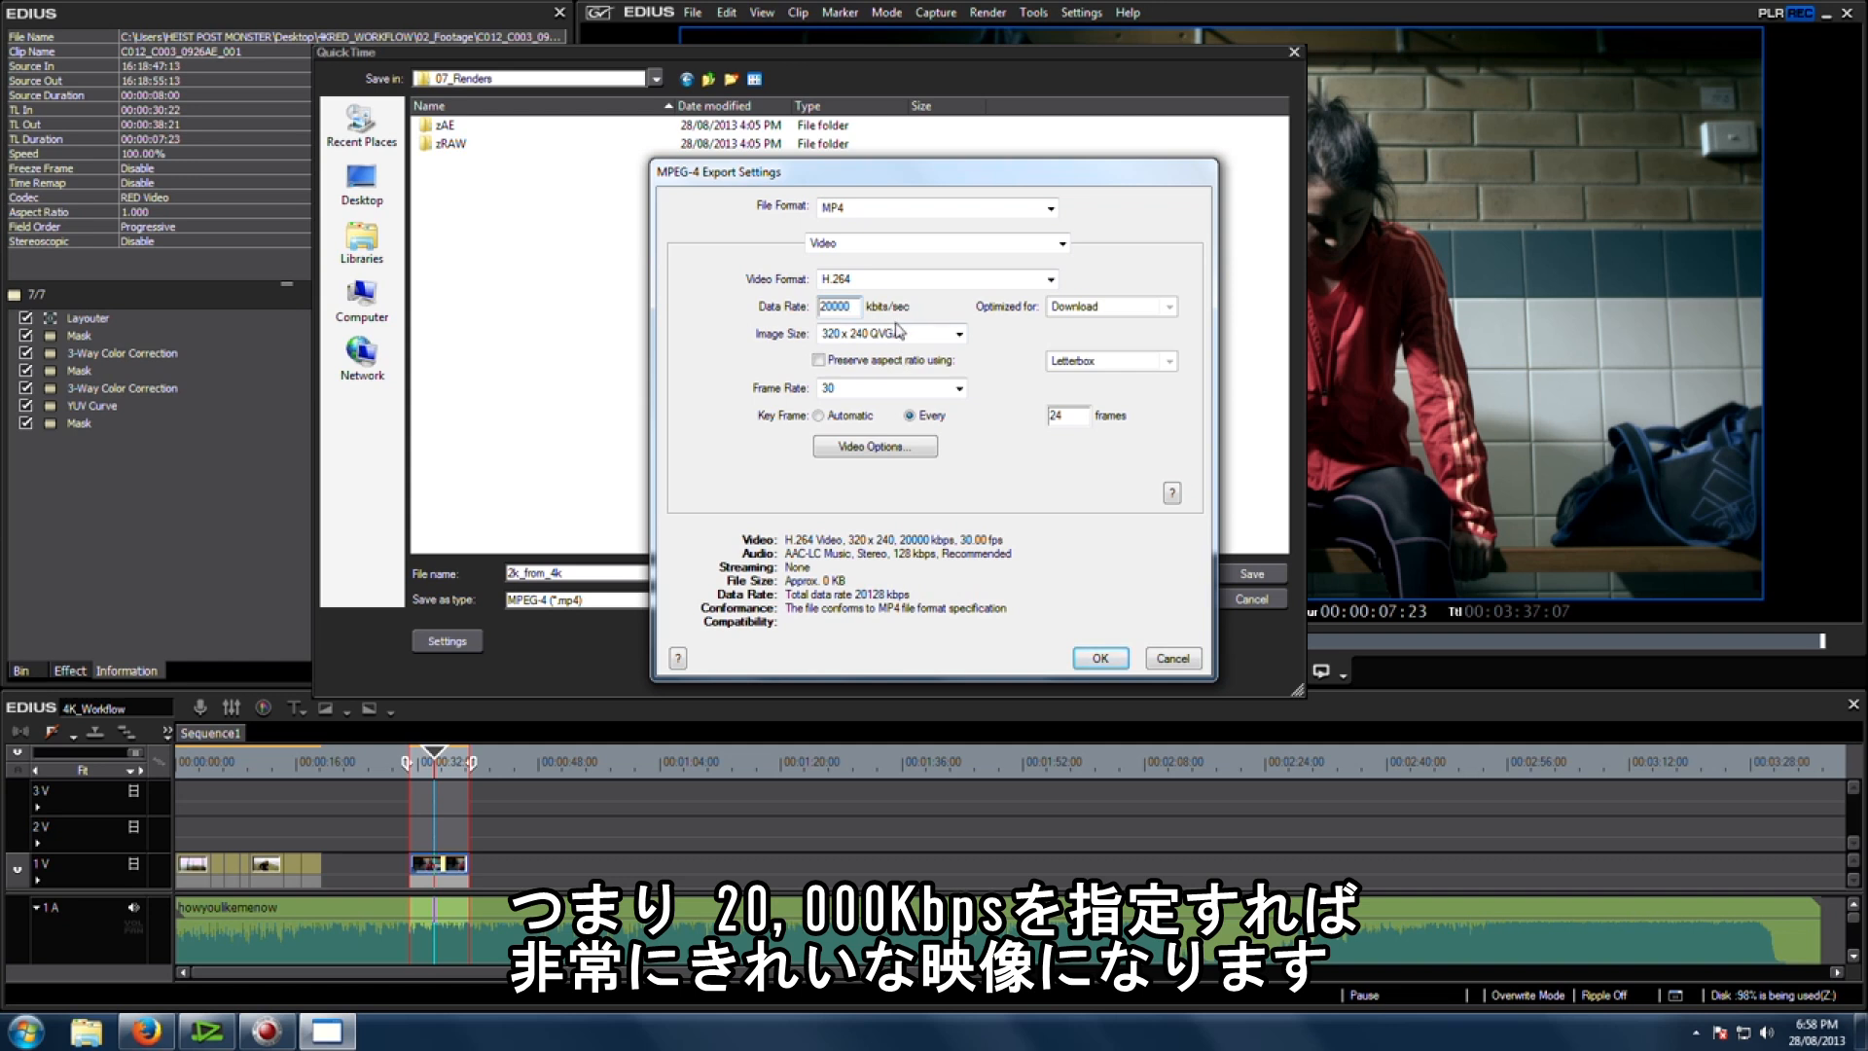
Step: Set the image size to 1920 x 1080 HD and a custom frame rate of 23.976 frames/sec
{"action": "left_click", "coordinate": [890, 333]}
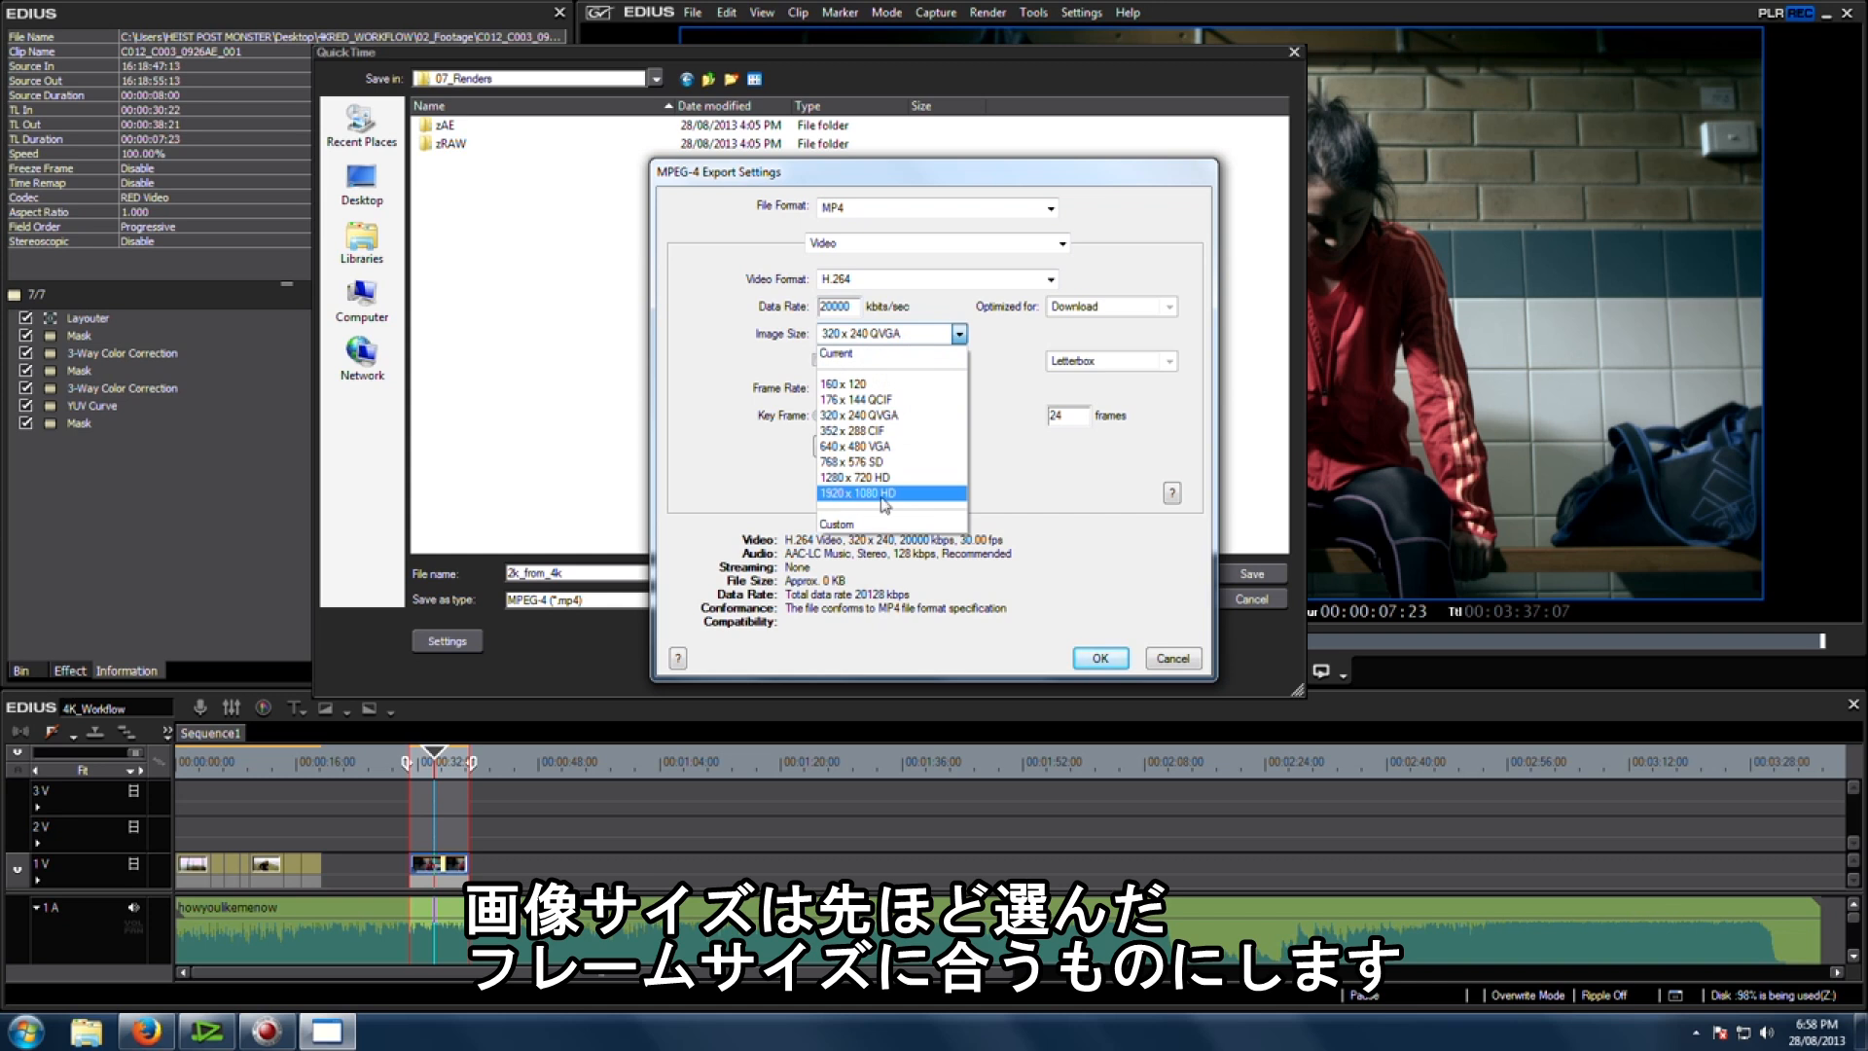
{"action": "left_click", "coordinate": [852, 498]}
{"action": "left_click", "coordinate": [957, 390]}
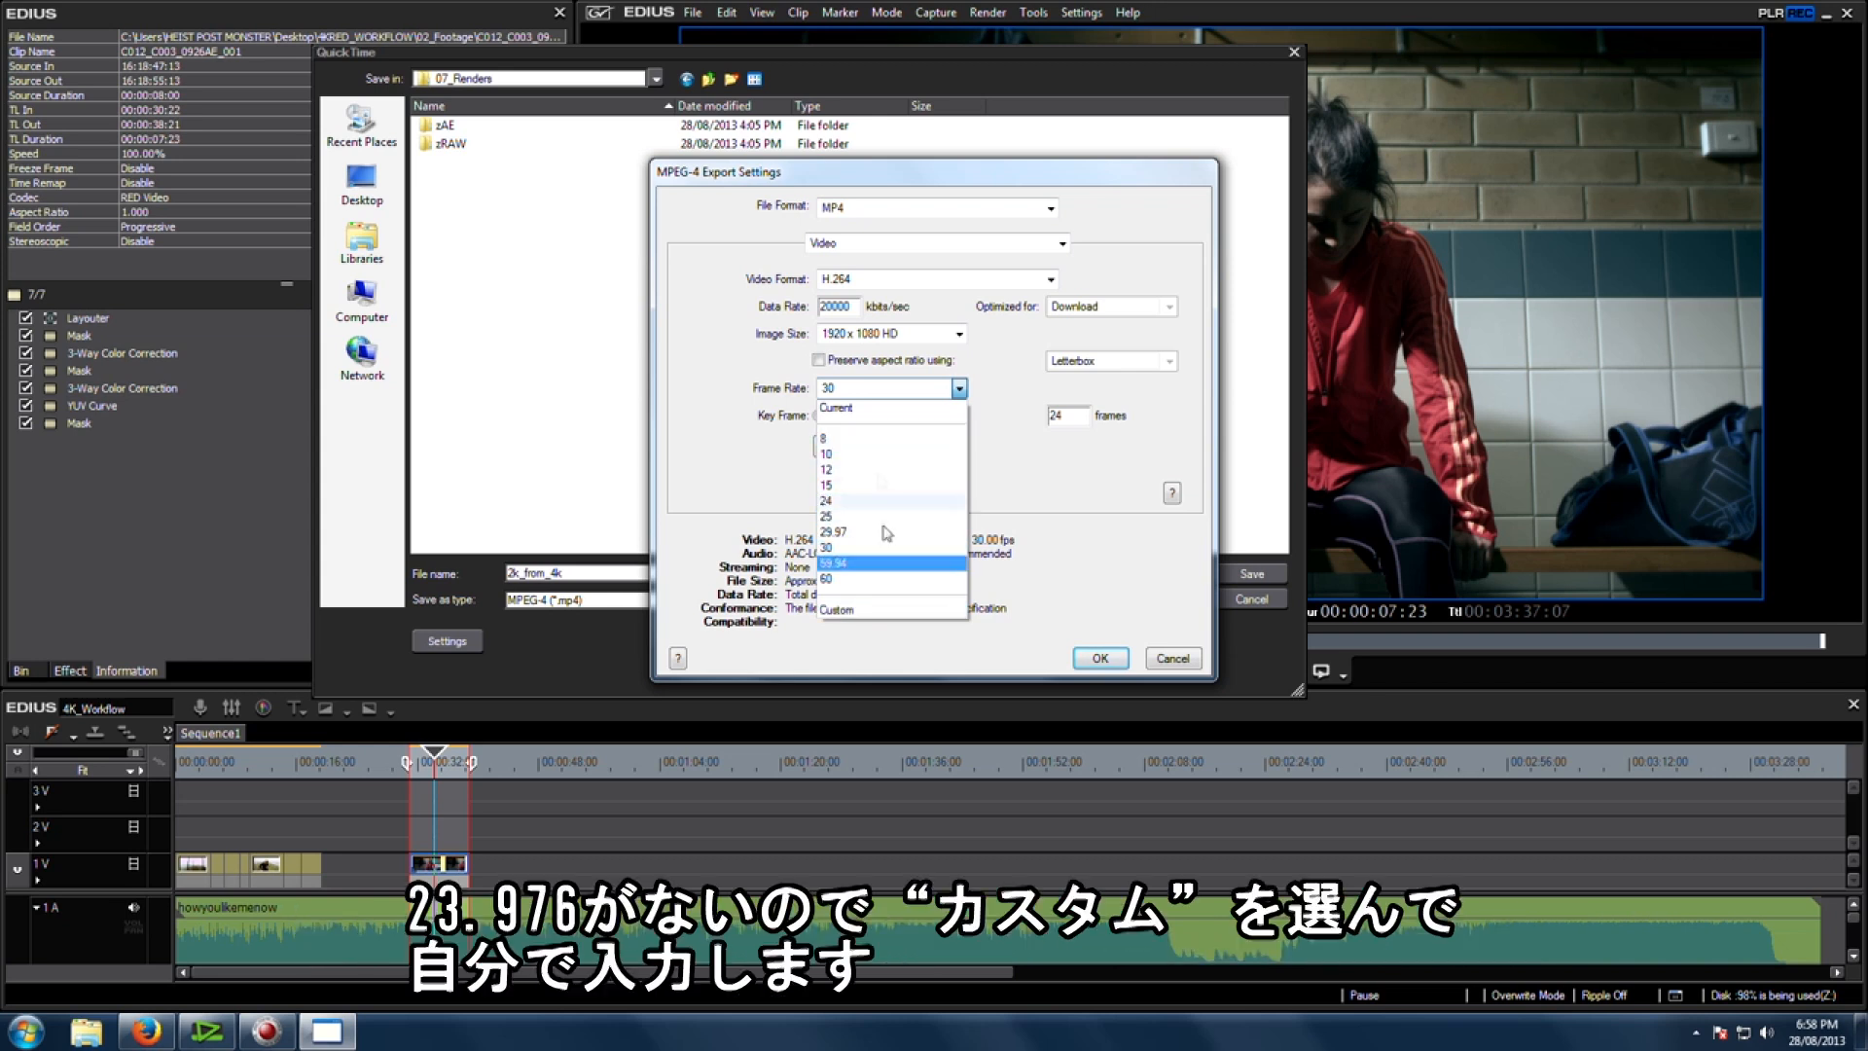
{"action": "left_click", "coordinate": [876, 613]}
{"action": "type", "text": "23.976"}
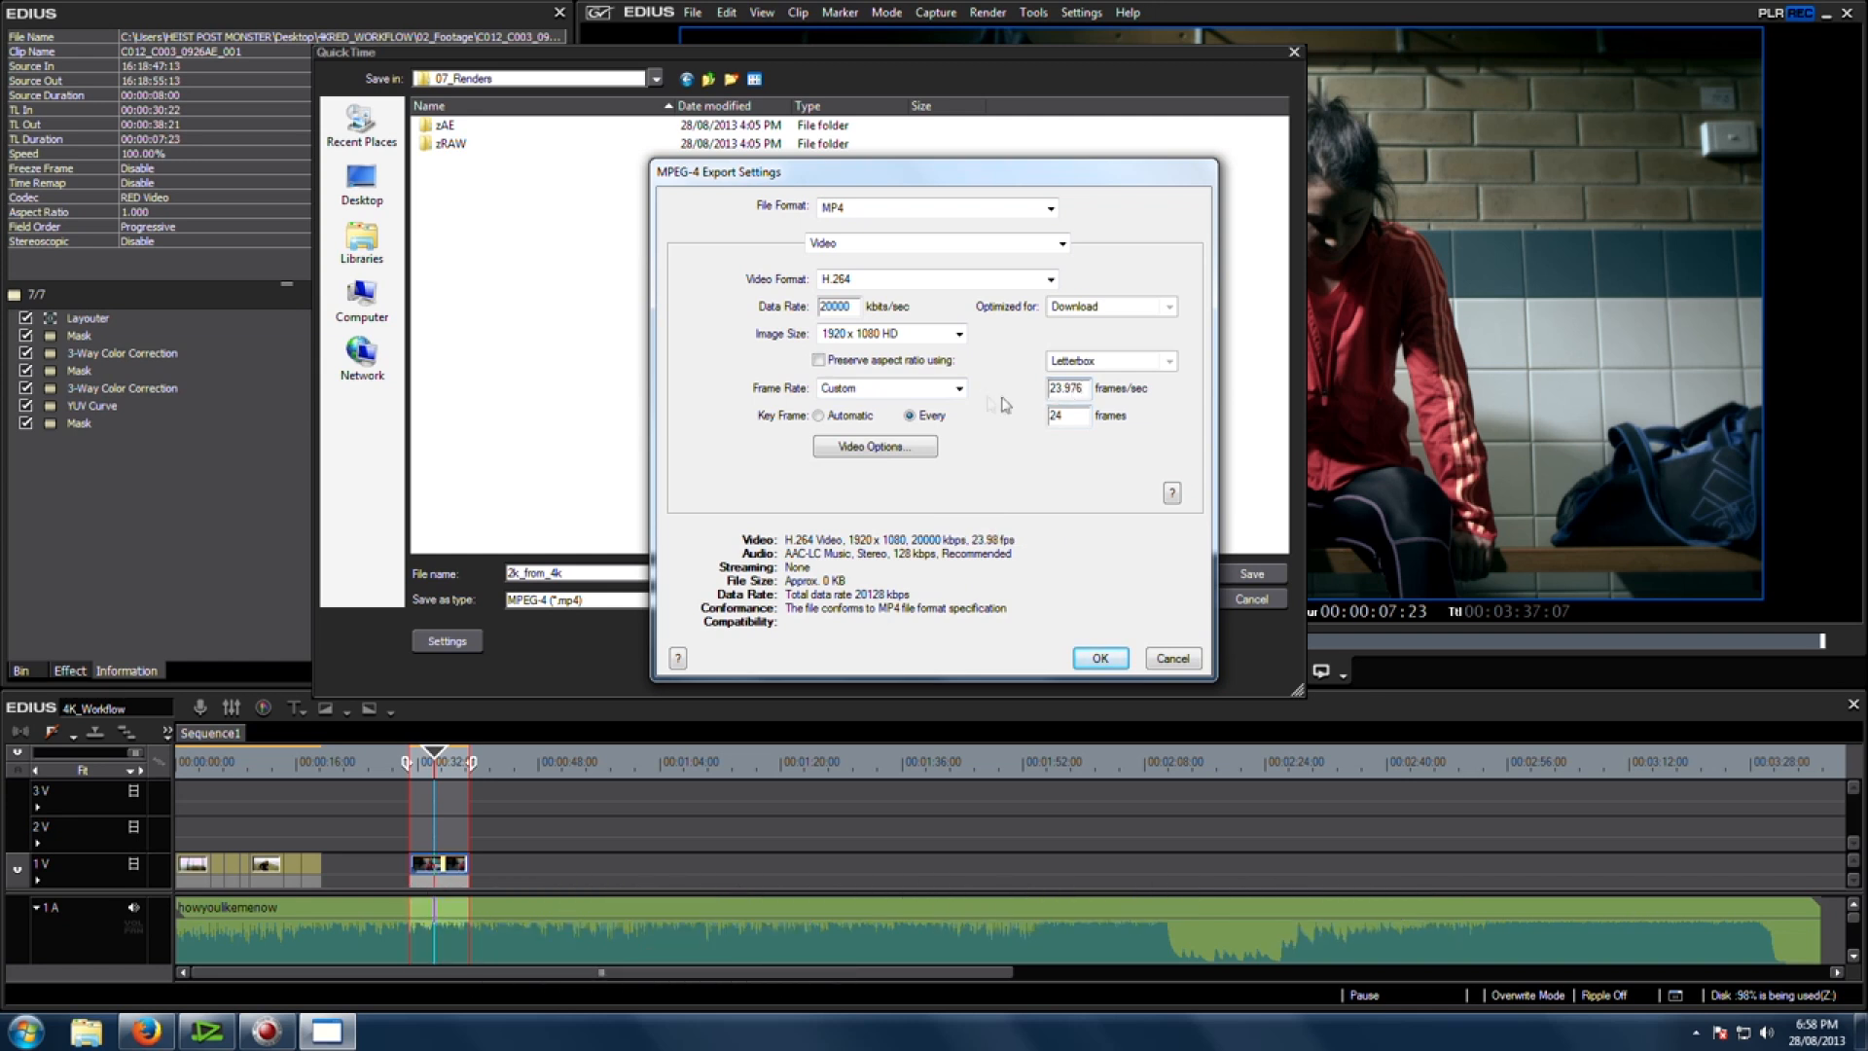
Step: Set key frames to Automatic and choose Best quality (Multi-pass) encoding in the video options
{"action": "left_click", "coordinate": [1067, 416]}
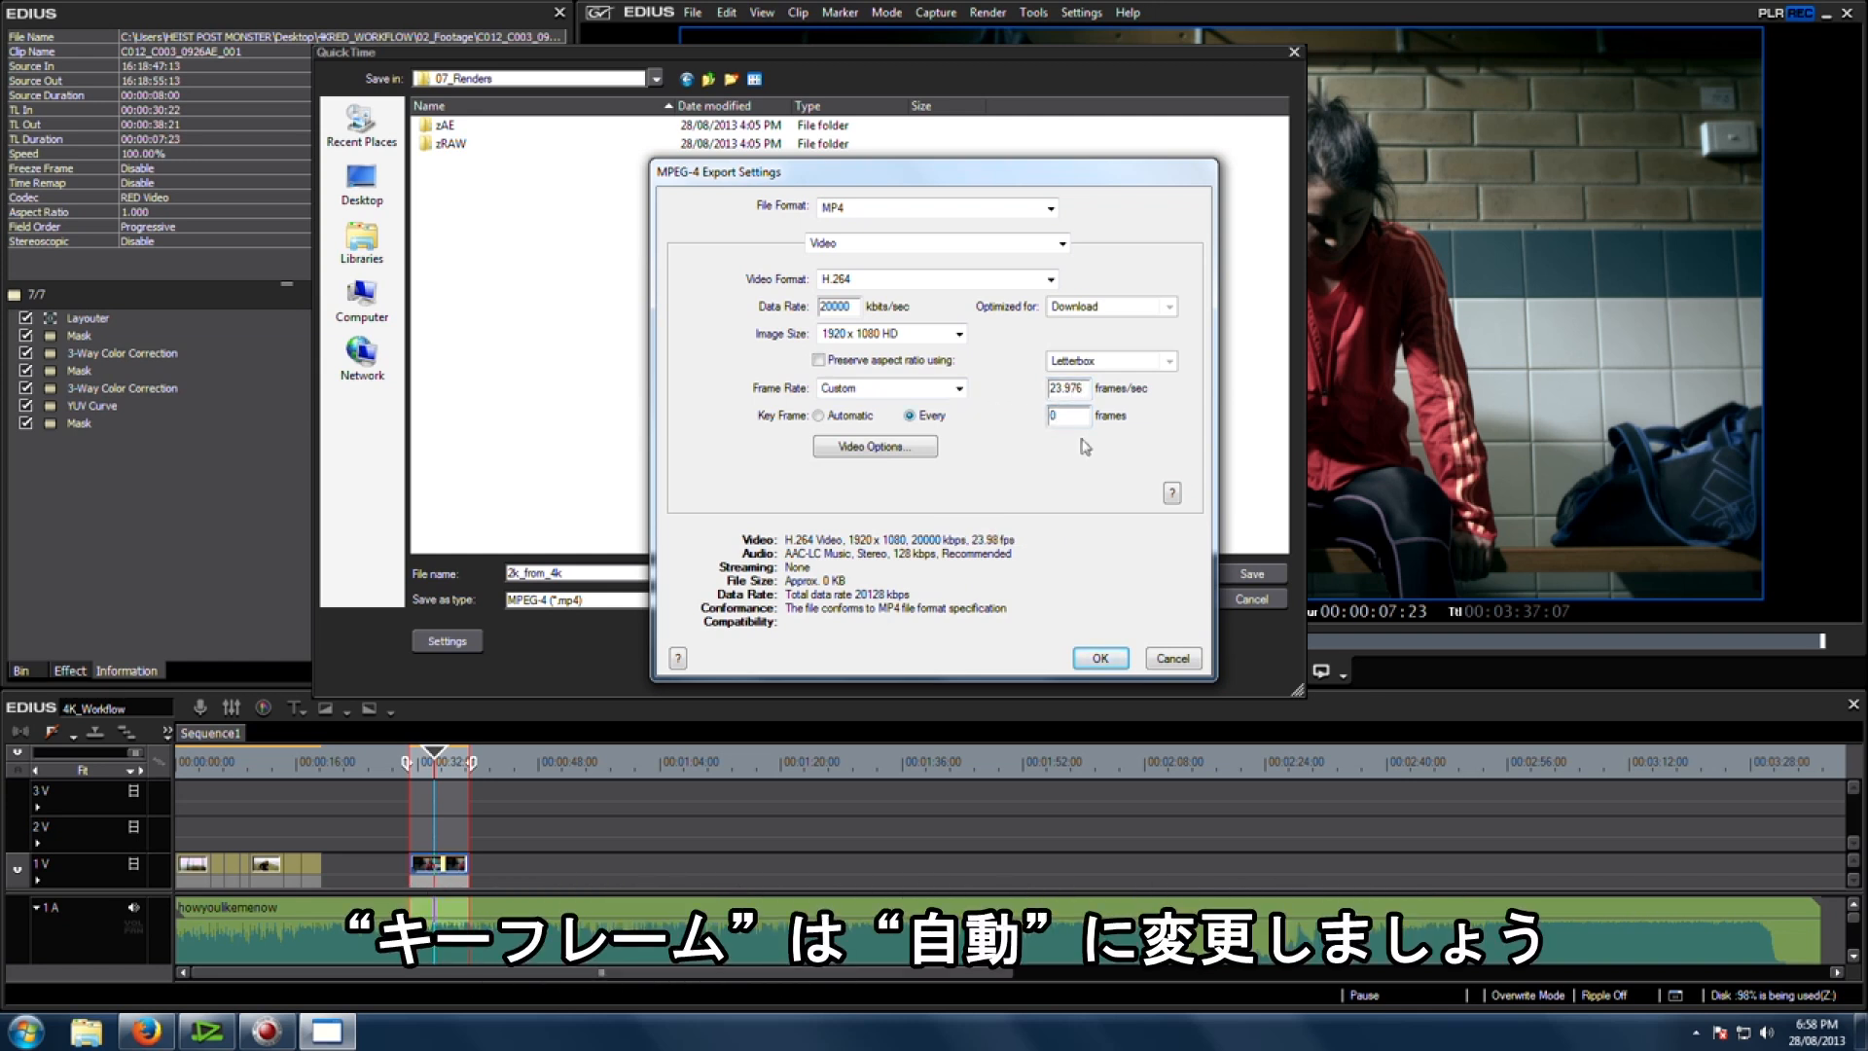
{"action": "left_click", "coordinate": [823, 417]}
{"action": "left_click", "coordinate": [914, 455]}
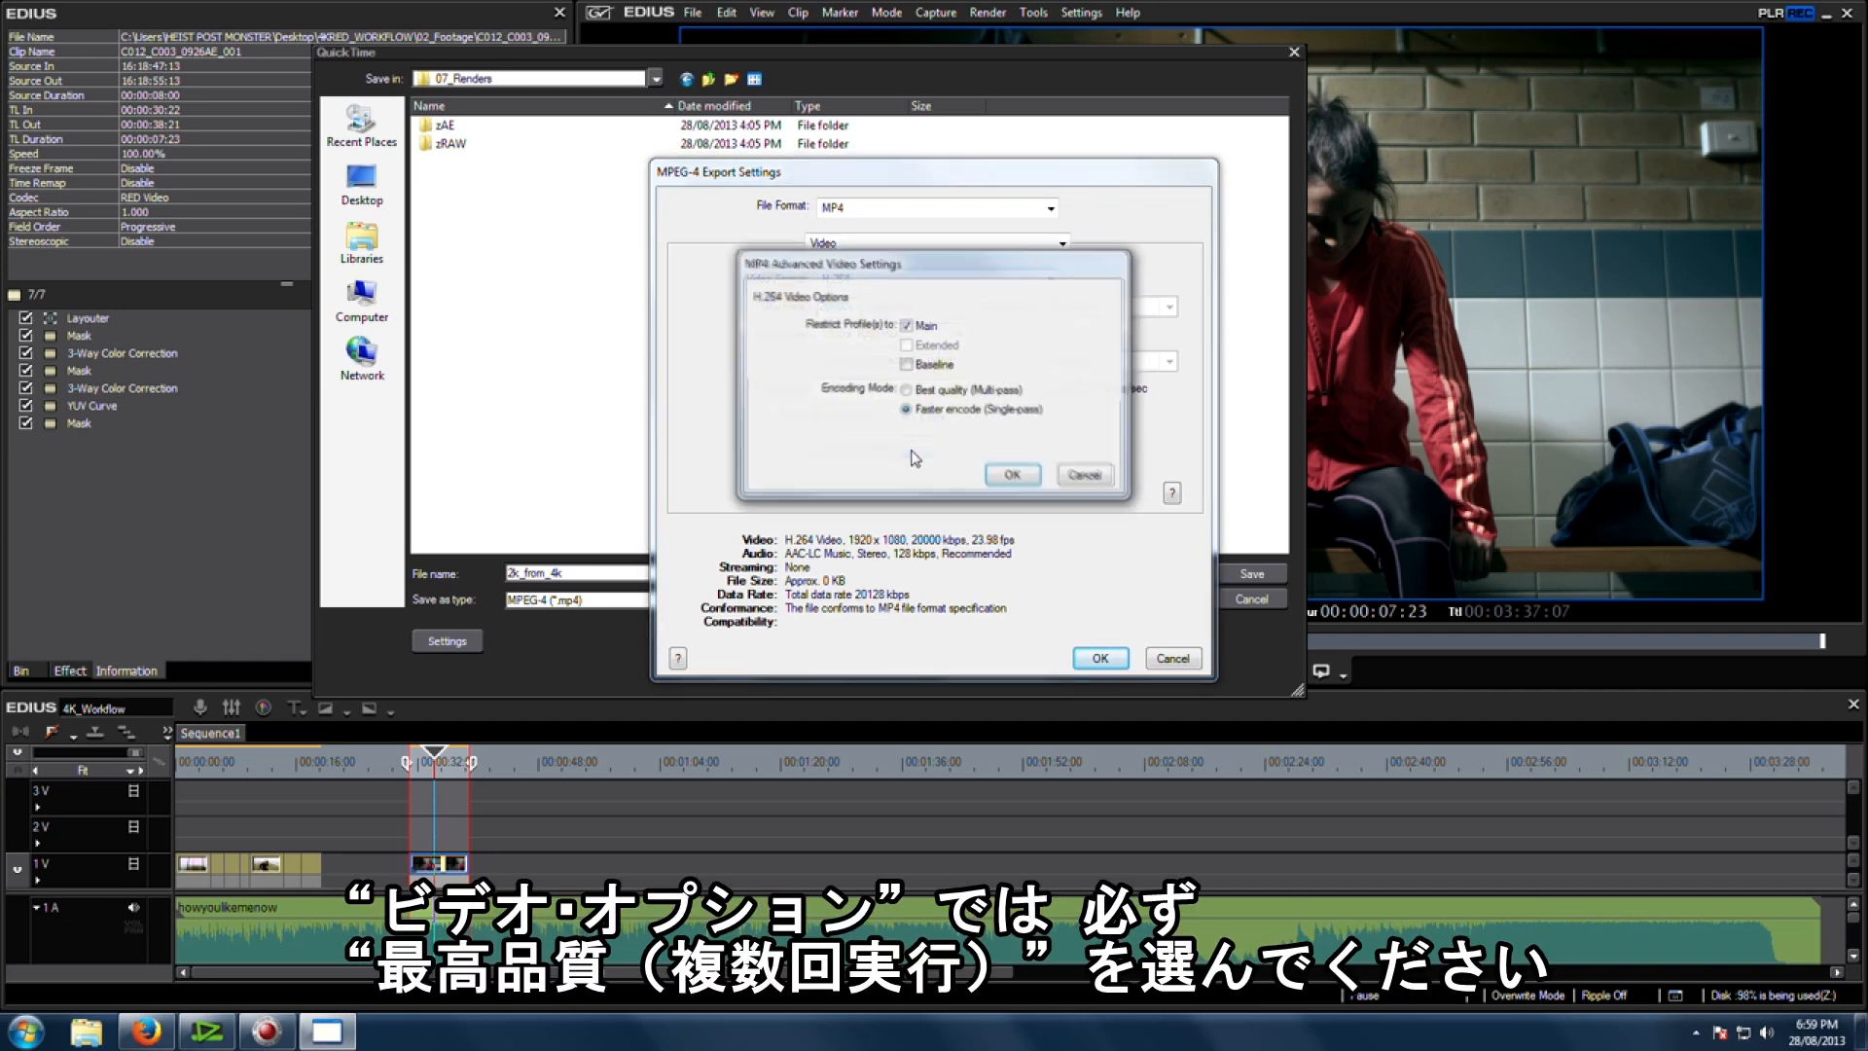
{"action": "left_click", "coordinate": [907, 391]}
{"action": "left_click", "coordinate": [1012, 475]}
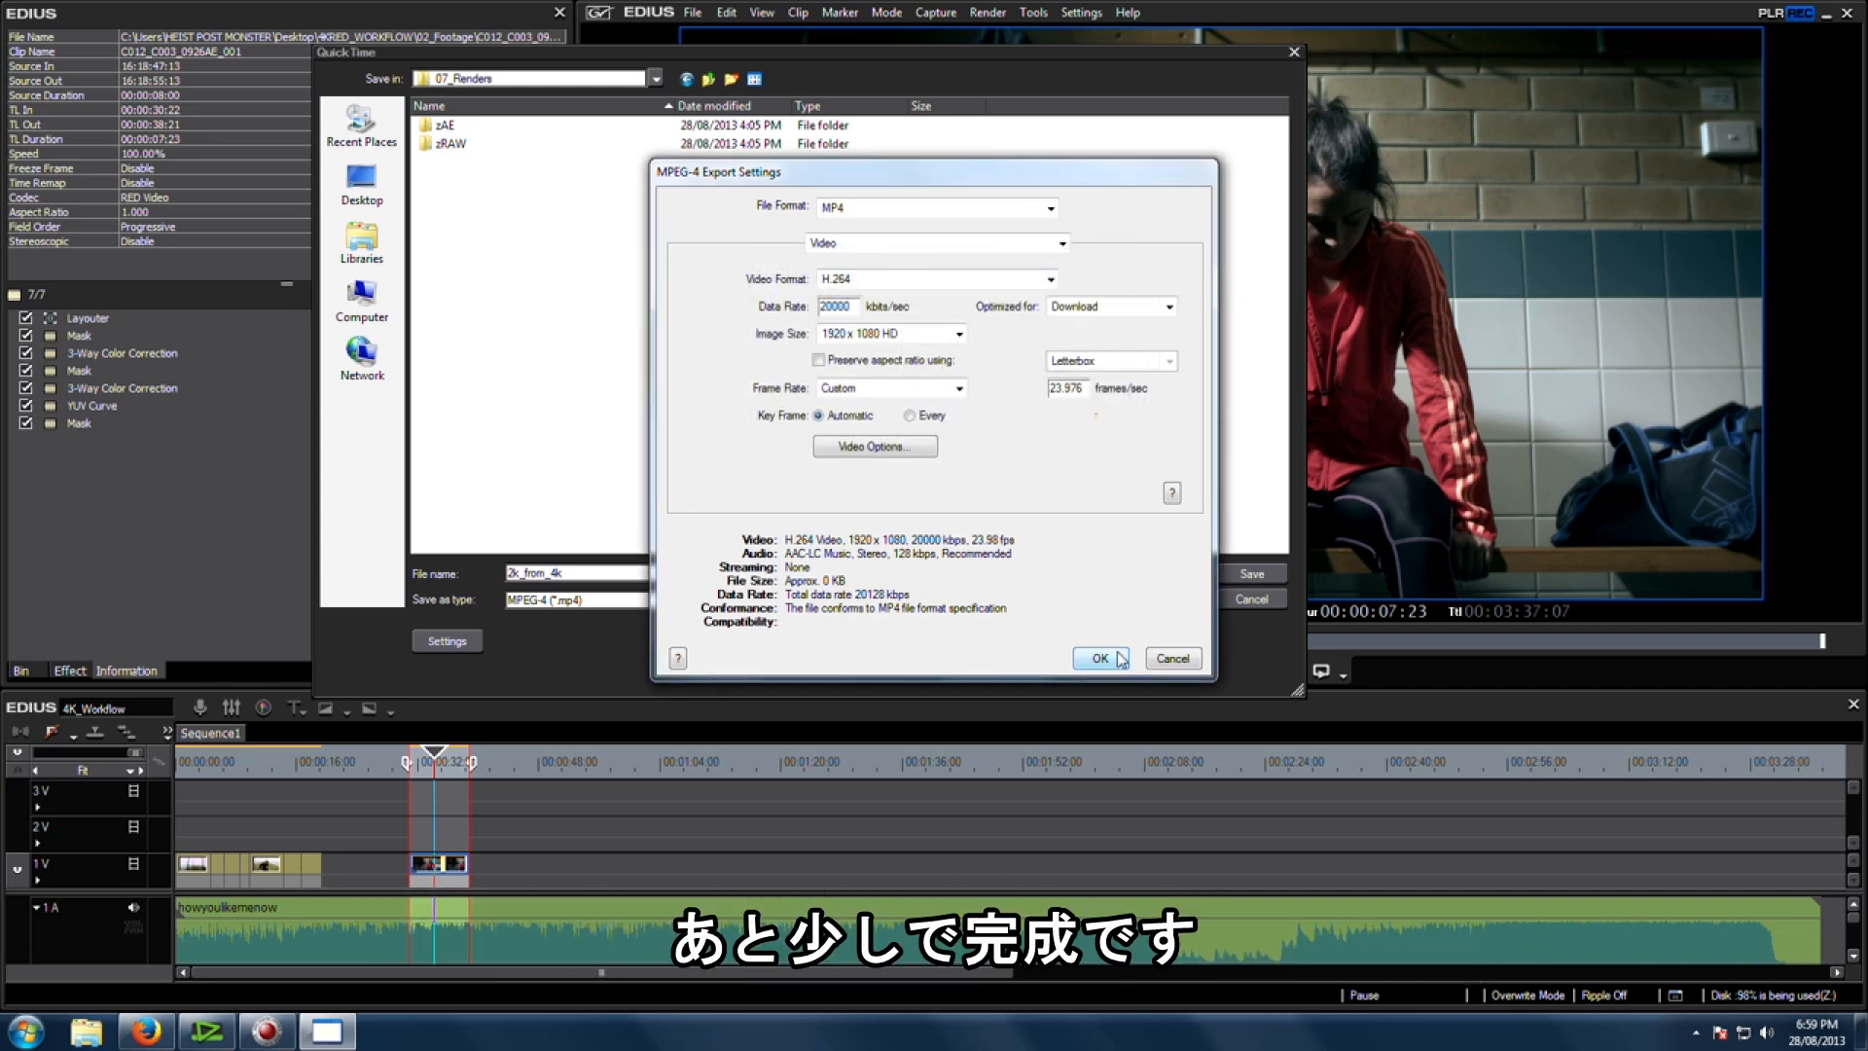
Step: Switch to the audio settings, set the encoding quality to Best, and save the export
{"action": "left_click", "coordinate": [1055, 242]}
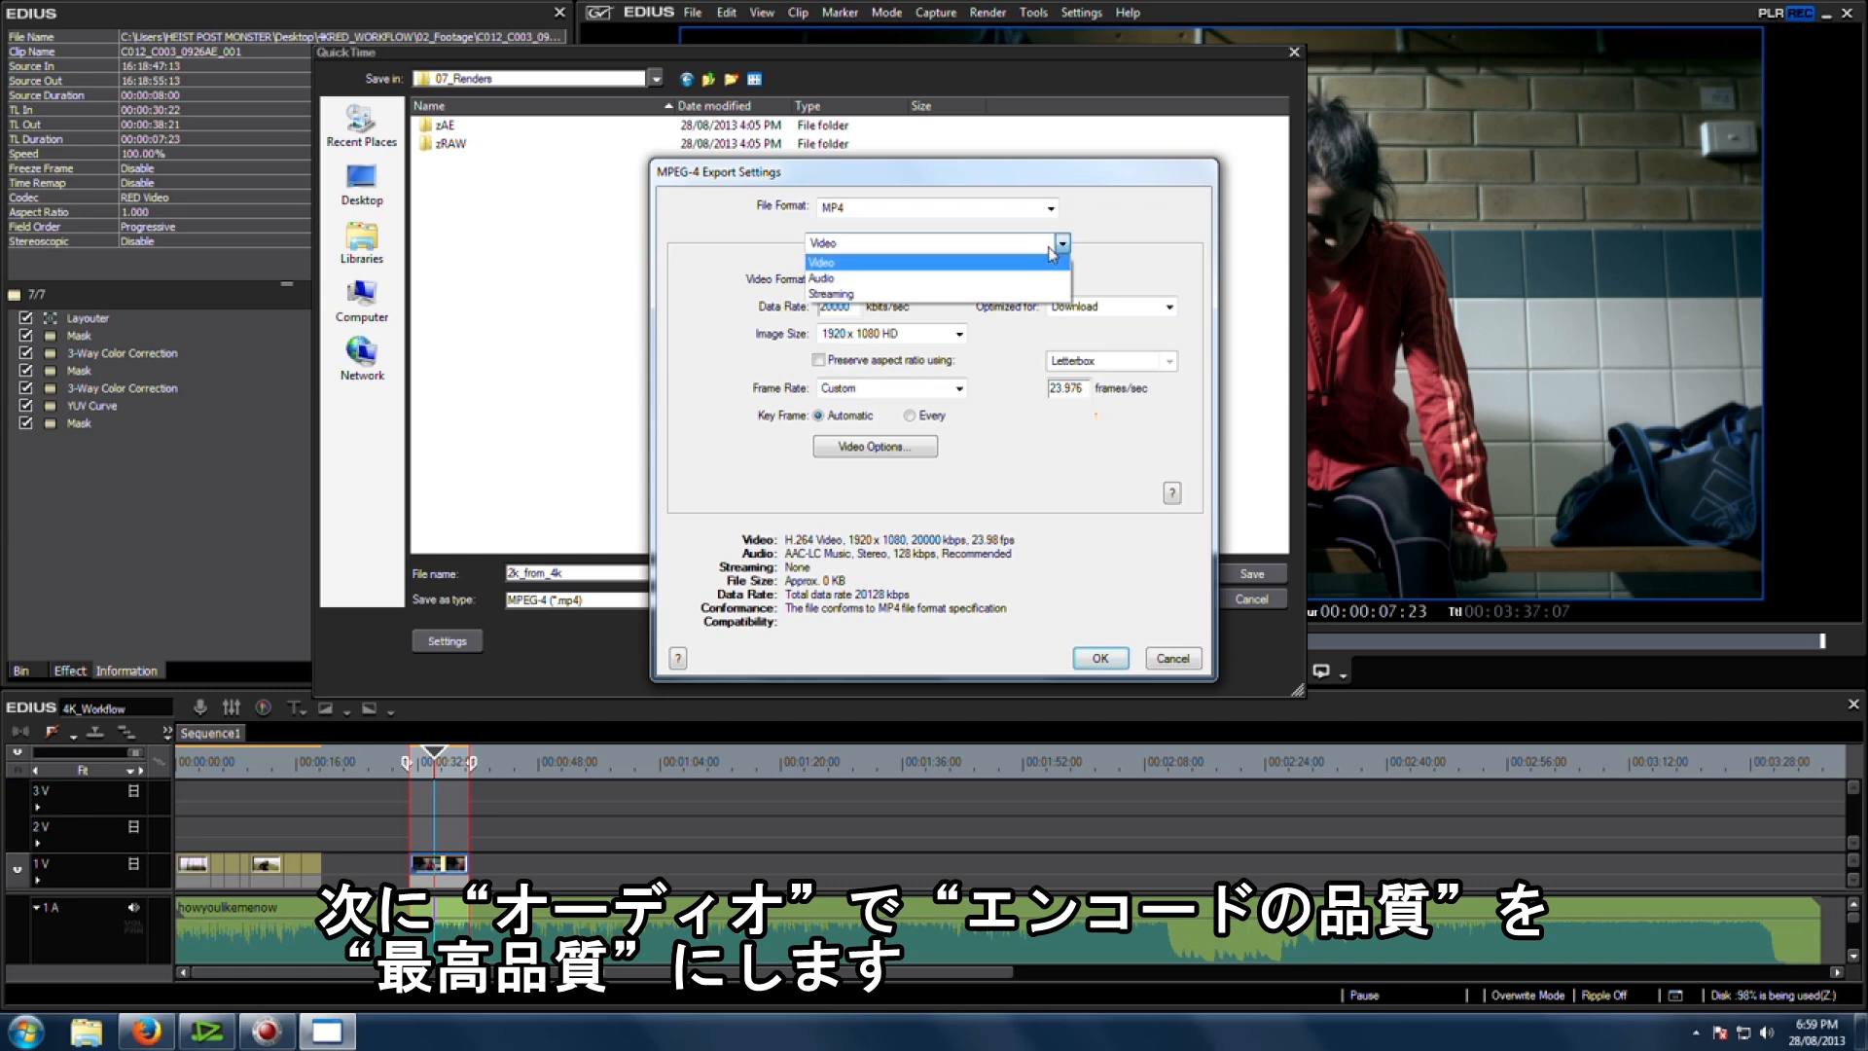
{"action": "left_click", "coordinate": [1000, 278]}
{"action": "left_click", "coordinate": [884, 392]}
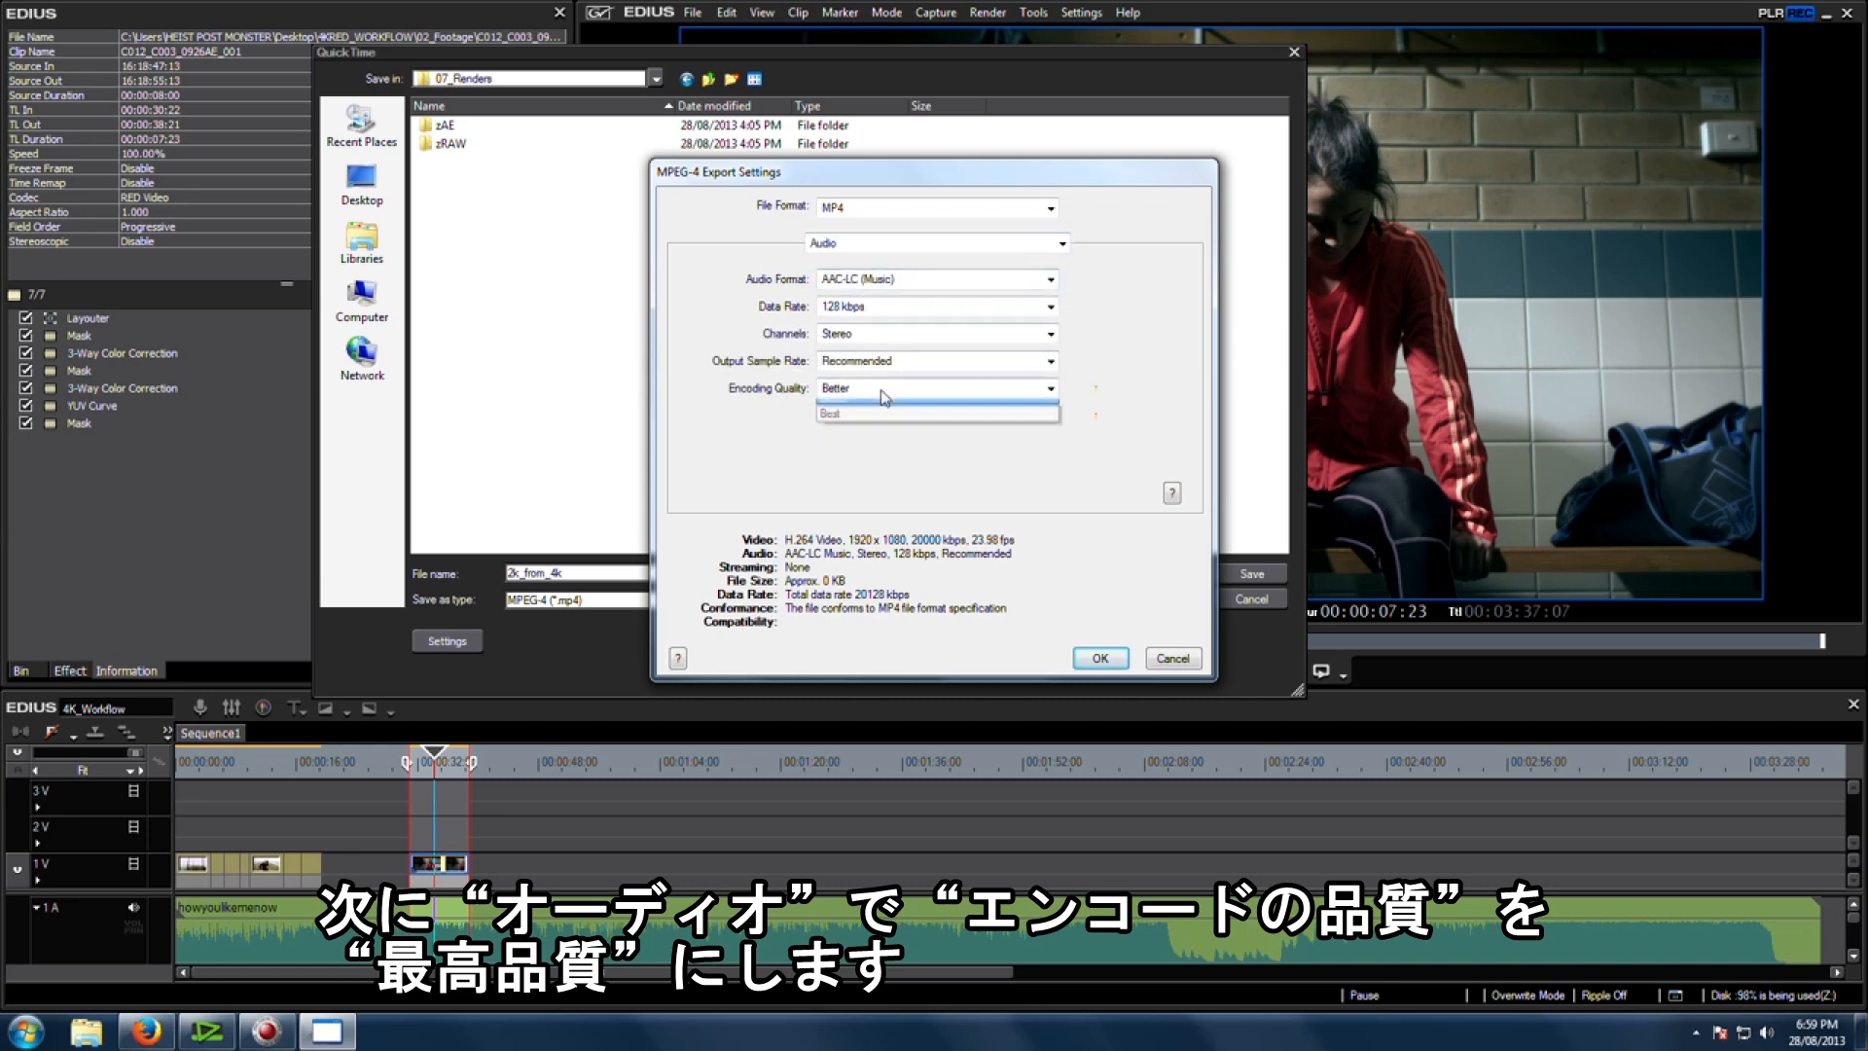
{"action": "left_click", "coordinate": [868, 444]}
{"action": "left_click", "coordinate": [1096, 660]}
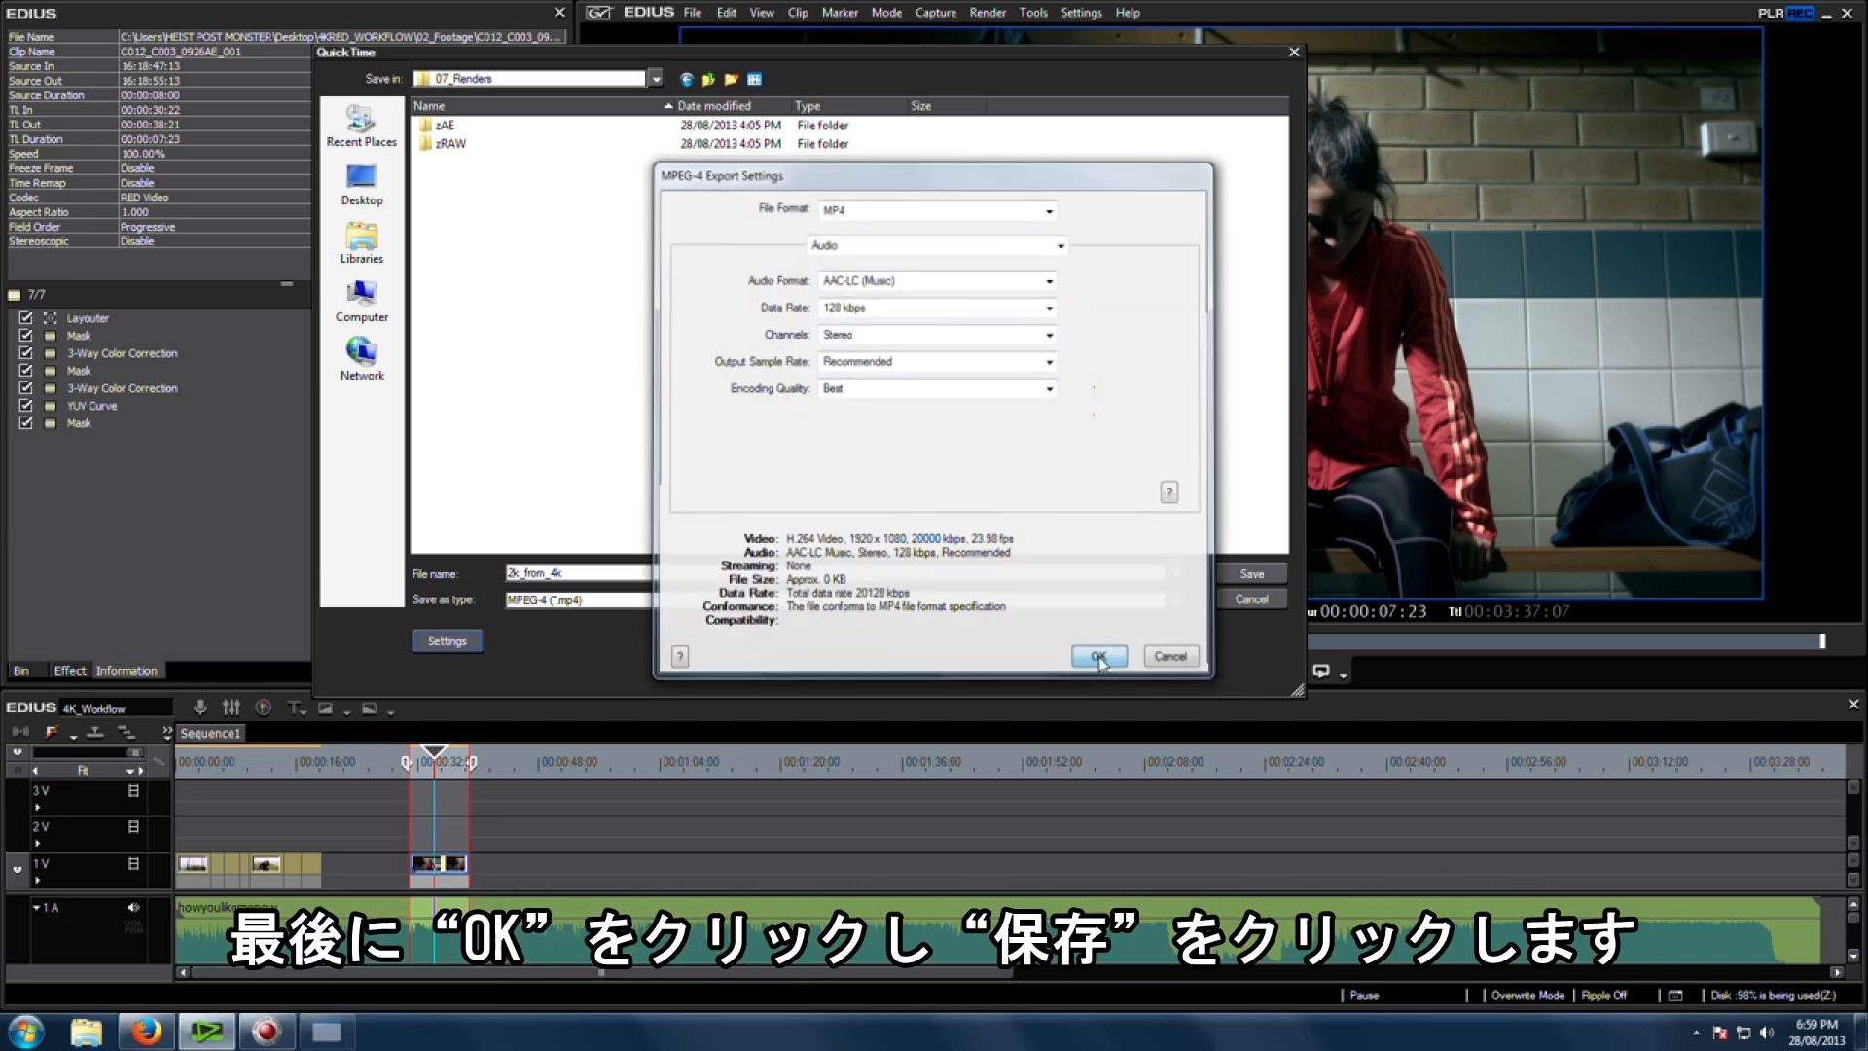
{"action": "left_click", "coordinate": [1253, 576]}
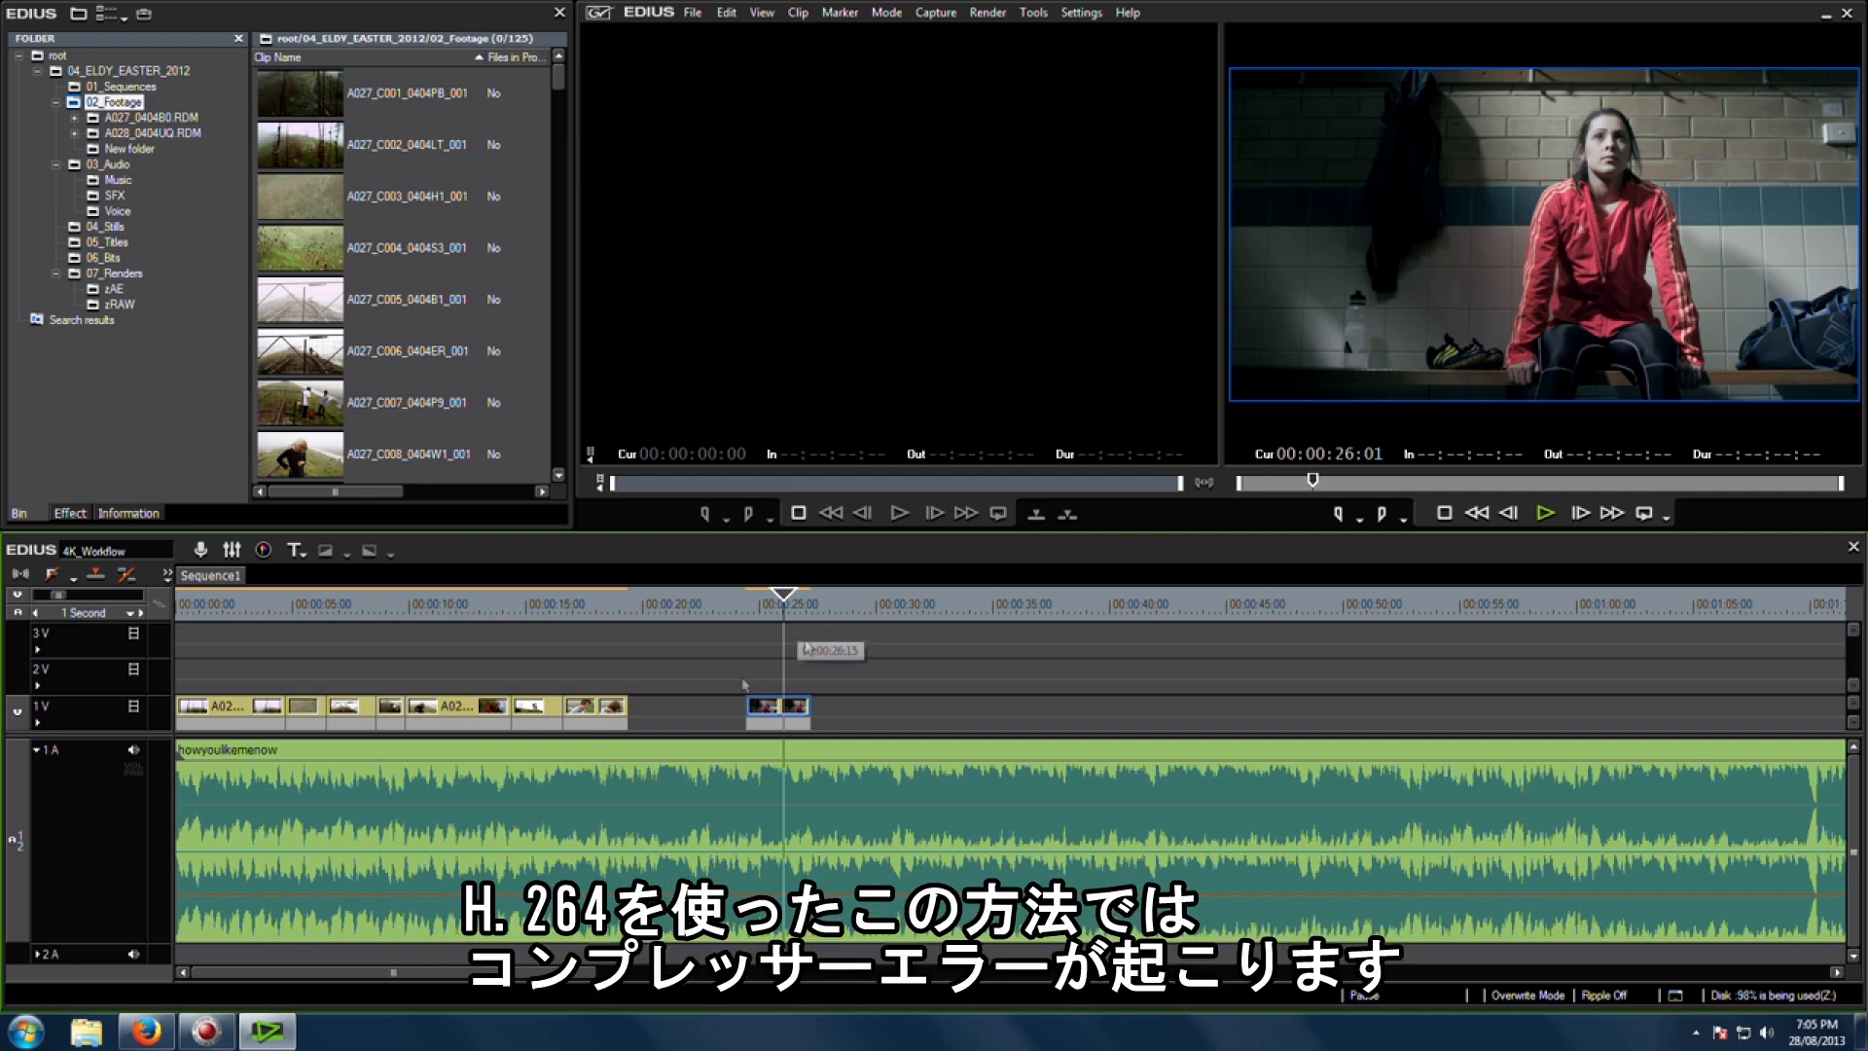
Step: Mark In and Out points around the RED clip on track 1V
{"action": "left_click", "coordinate": [109, 711]}
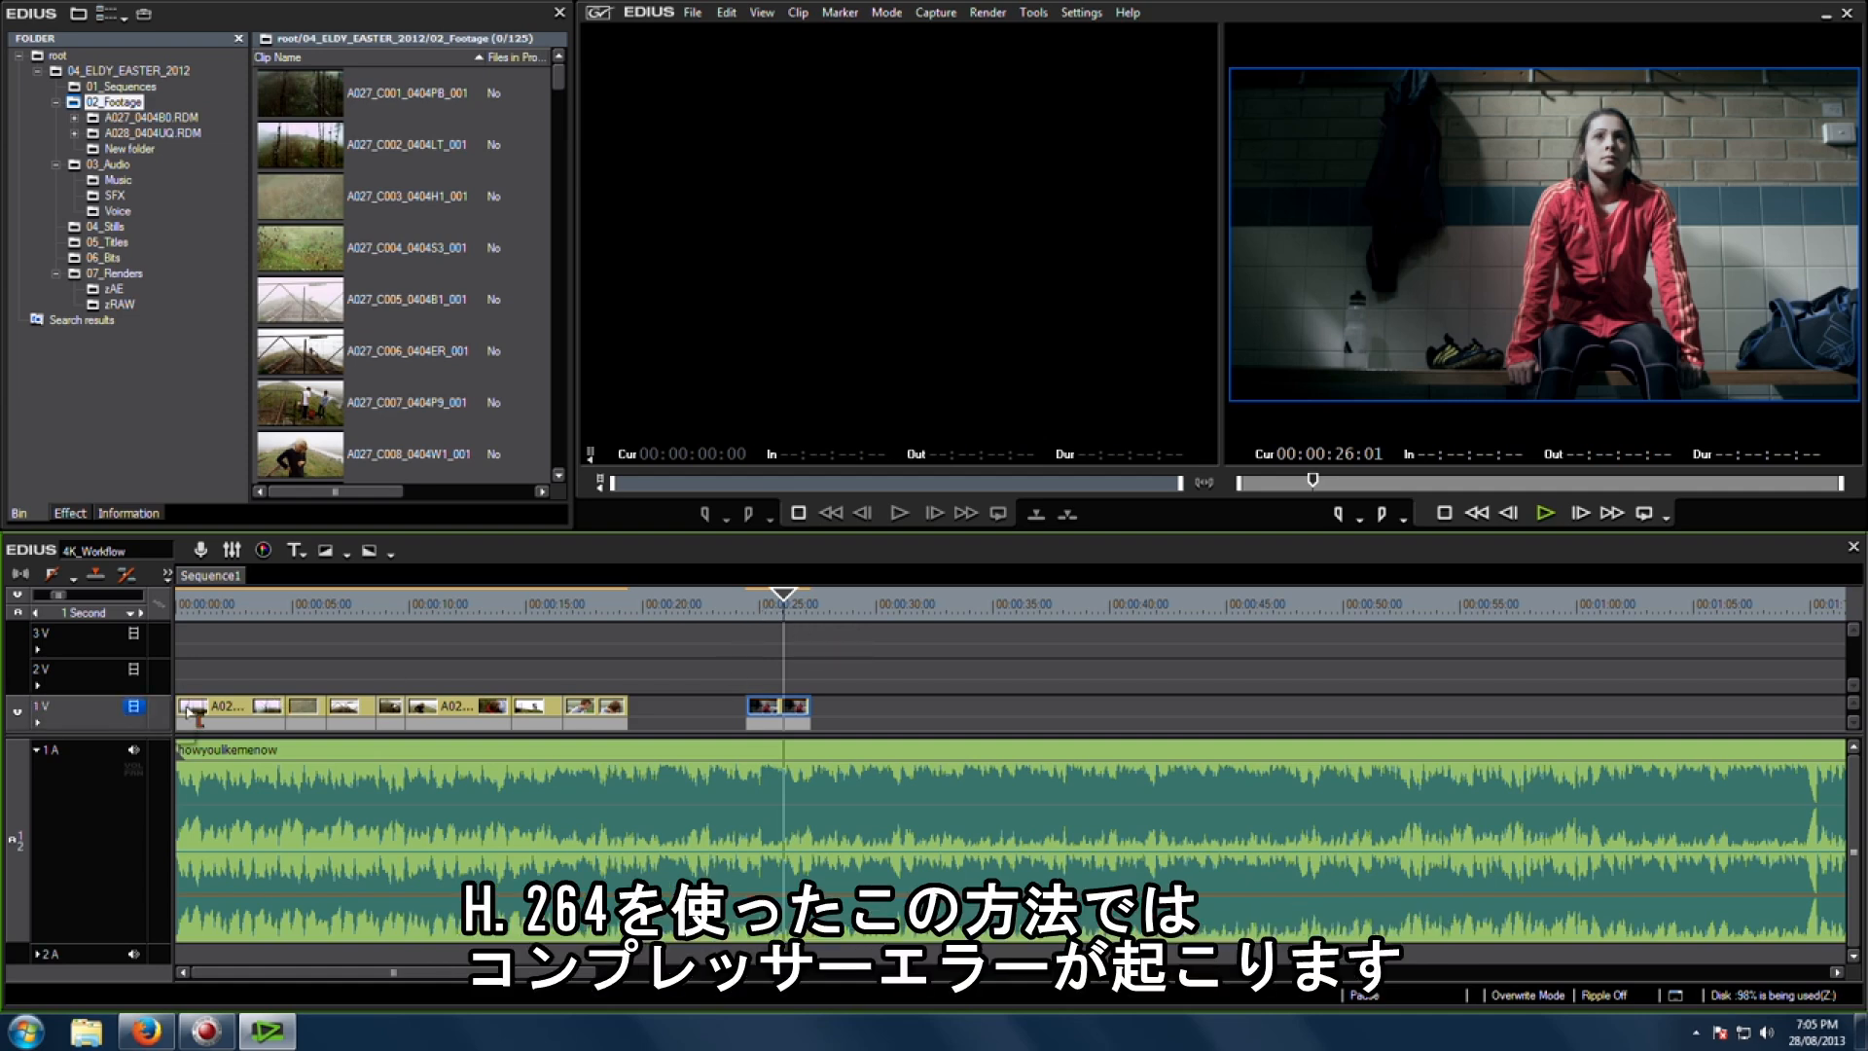
{"action": "double_click", "coordinate": [782, 610]}
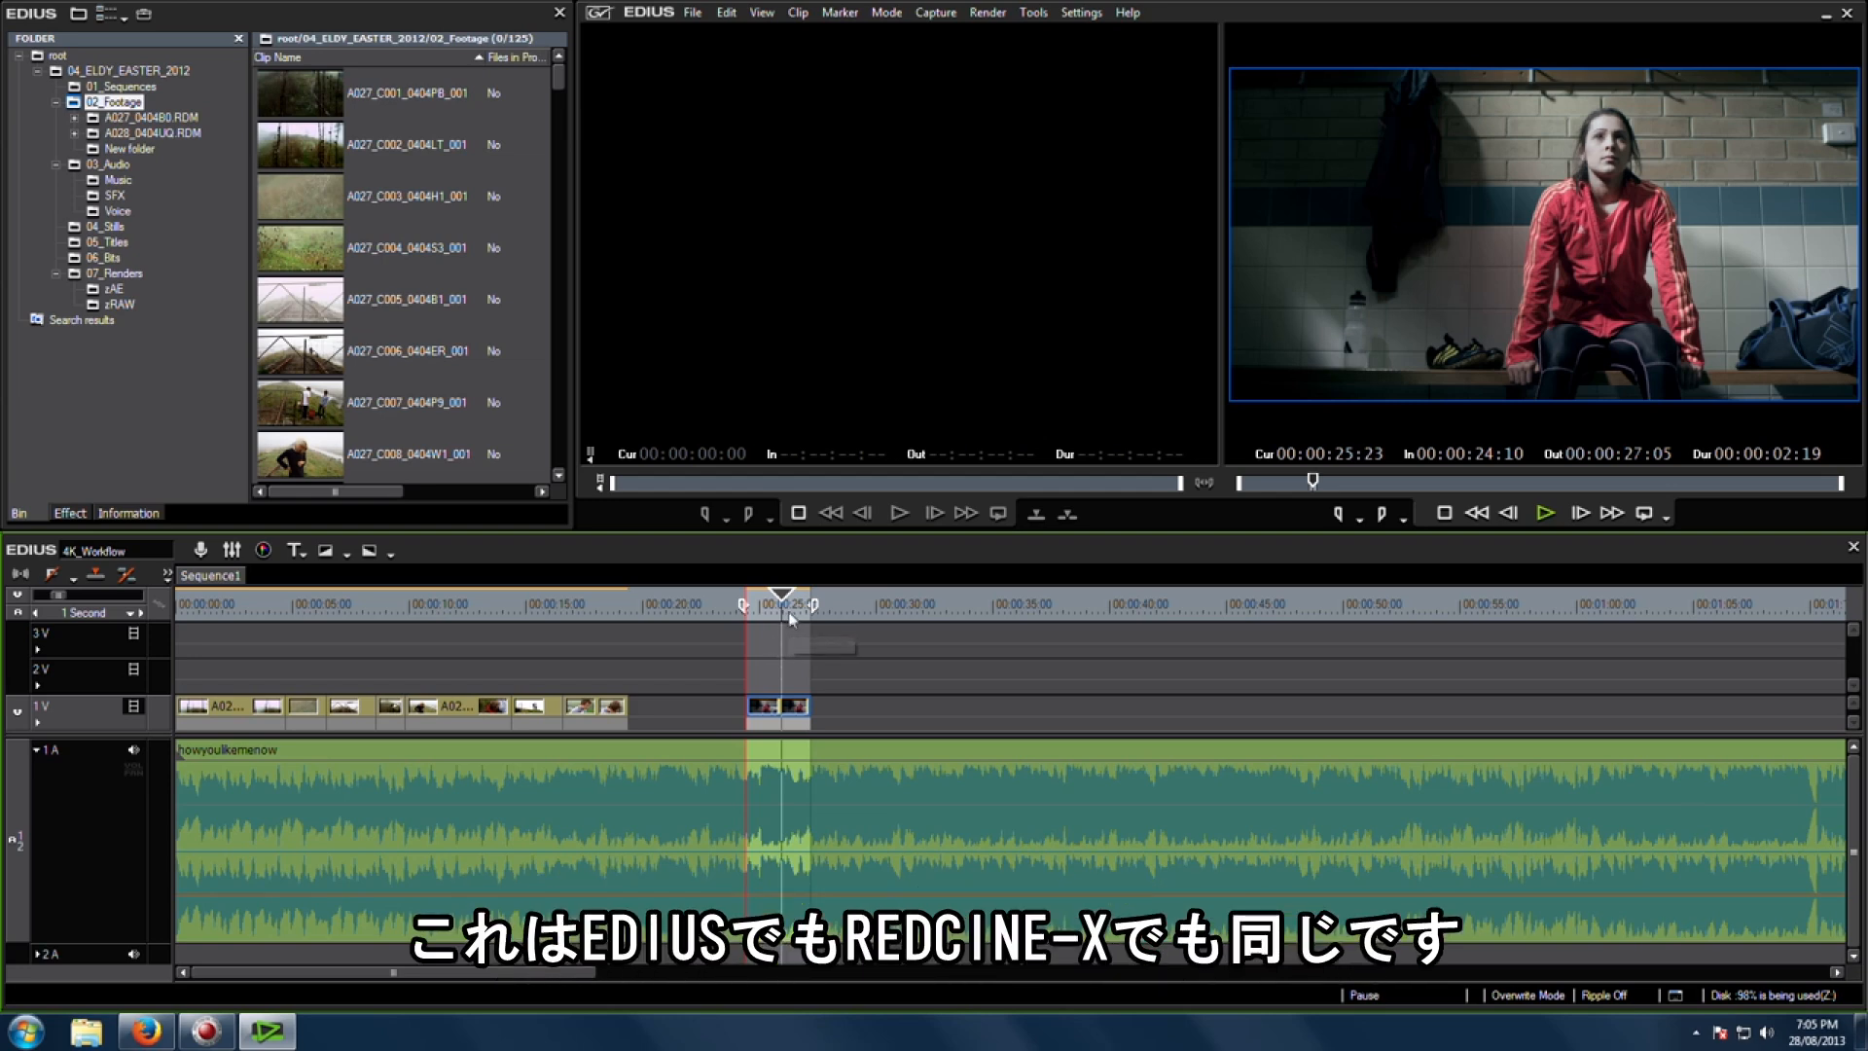
Step: Compare the clip in REDCINE-X, then return to the timeline
{"action": "left_click", "coordinate": [220, 1034]}
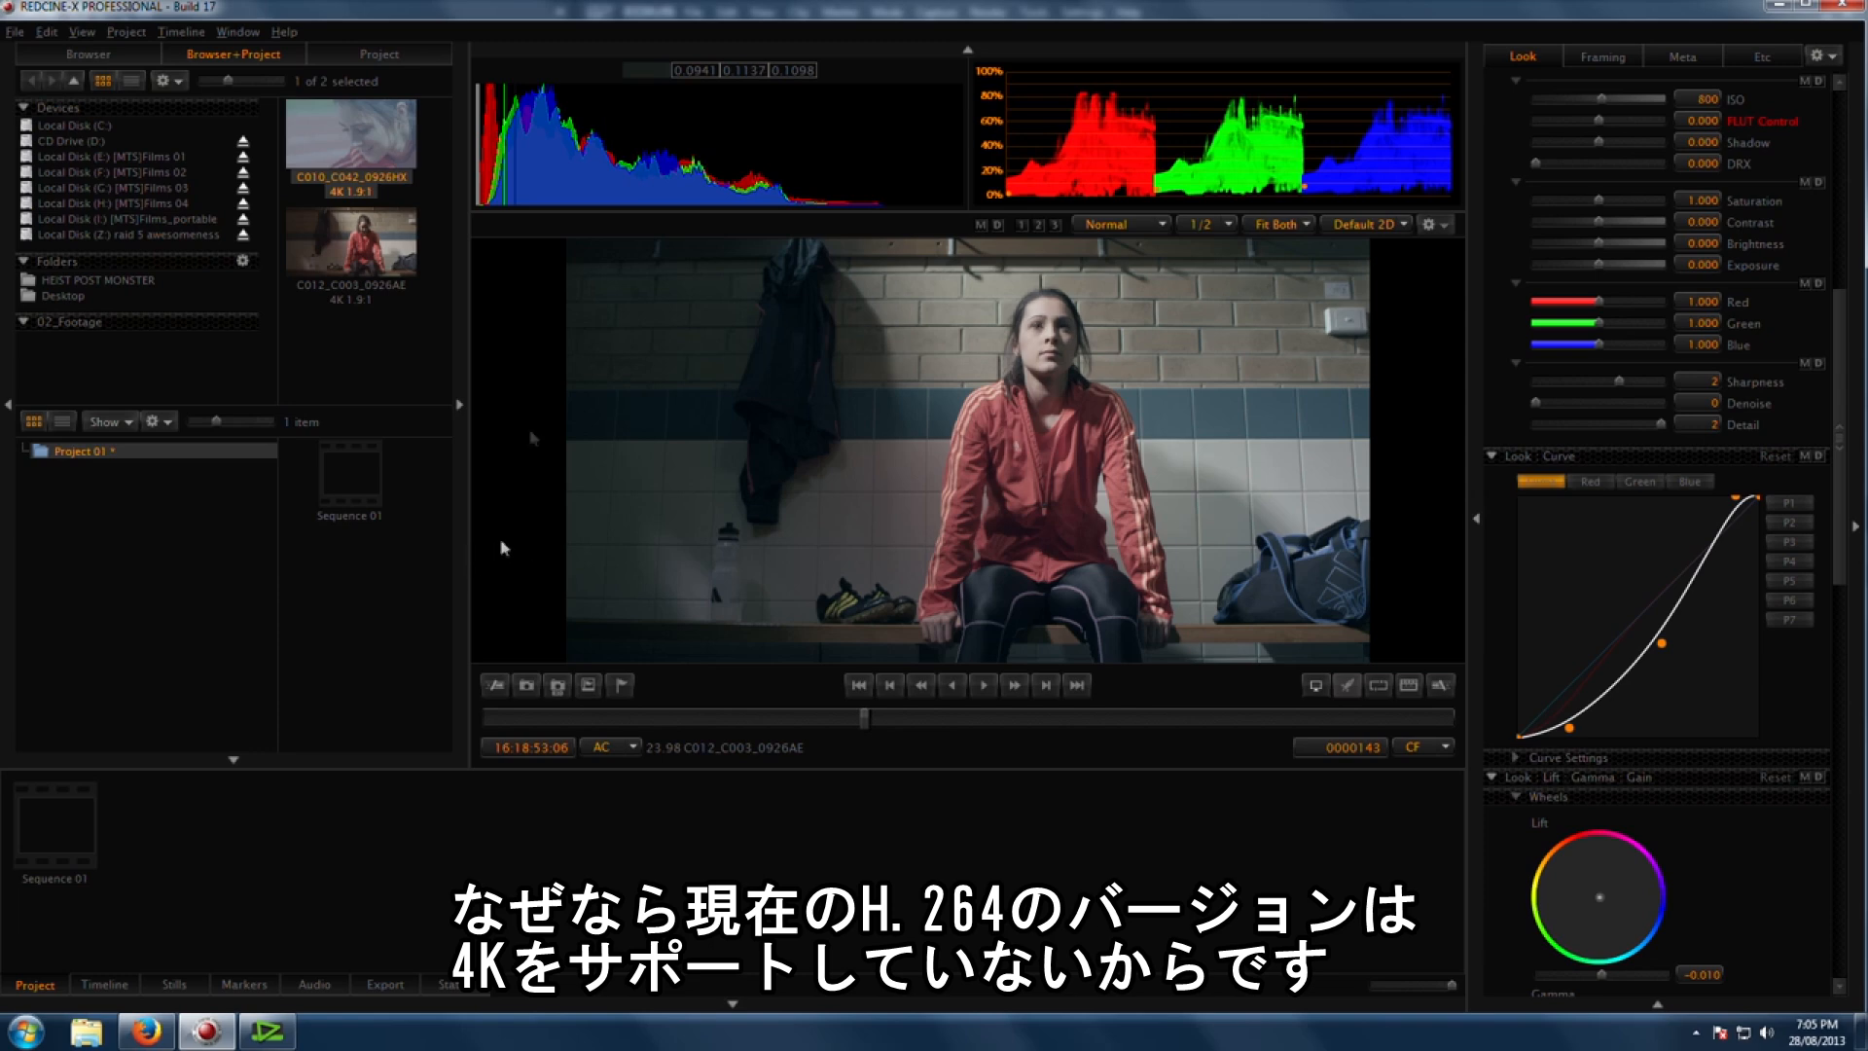
{"action": "left_click", "coordinate": [267, 1029]}
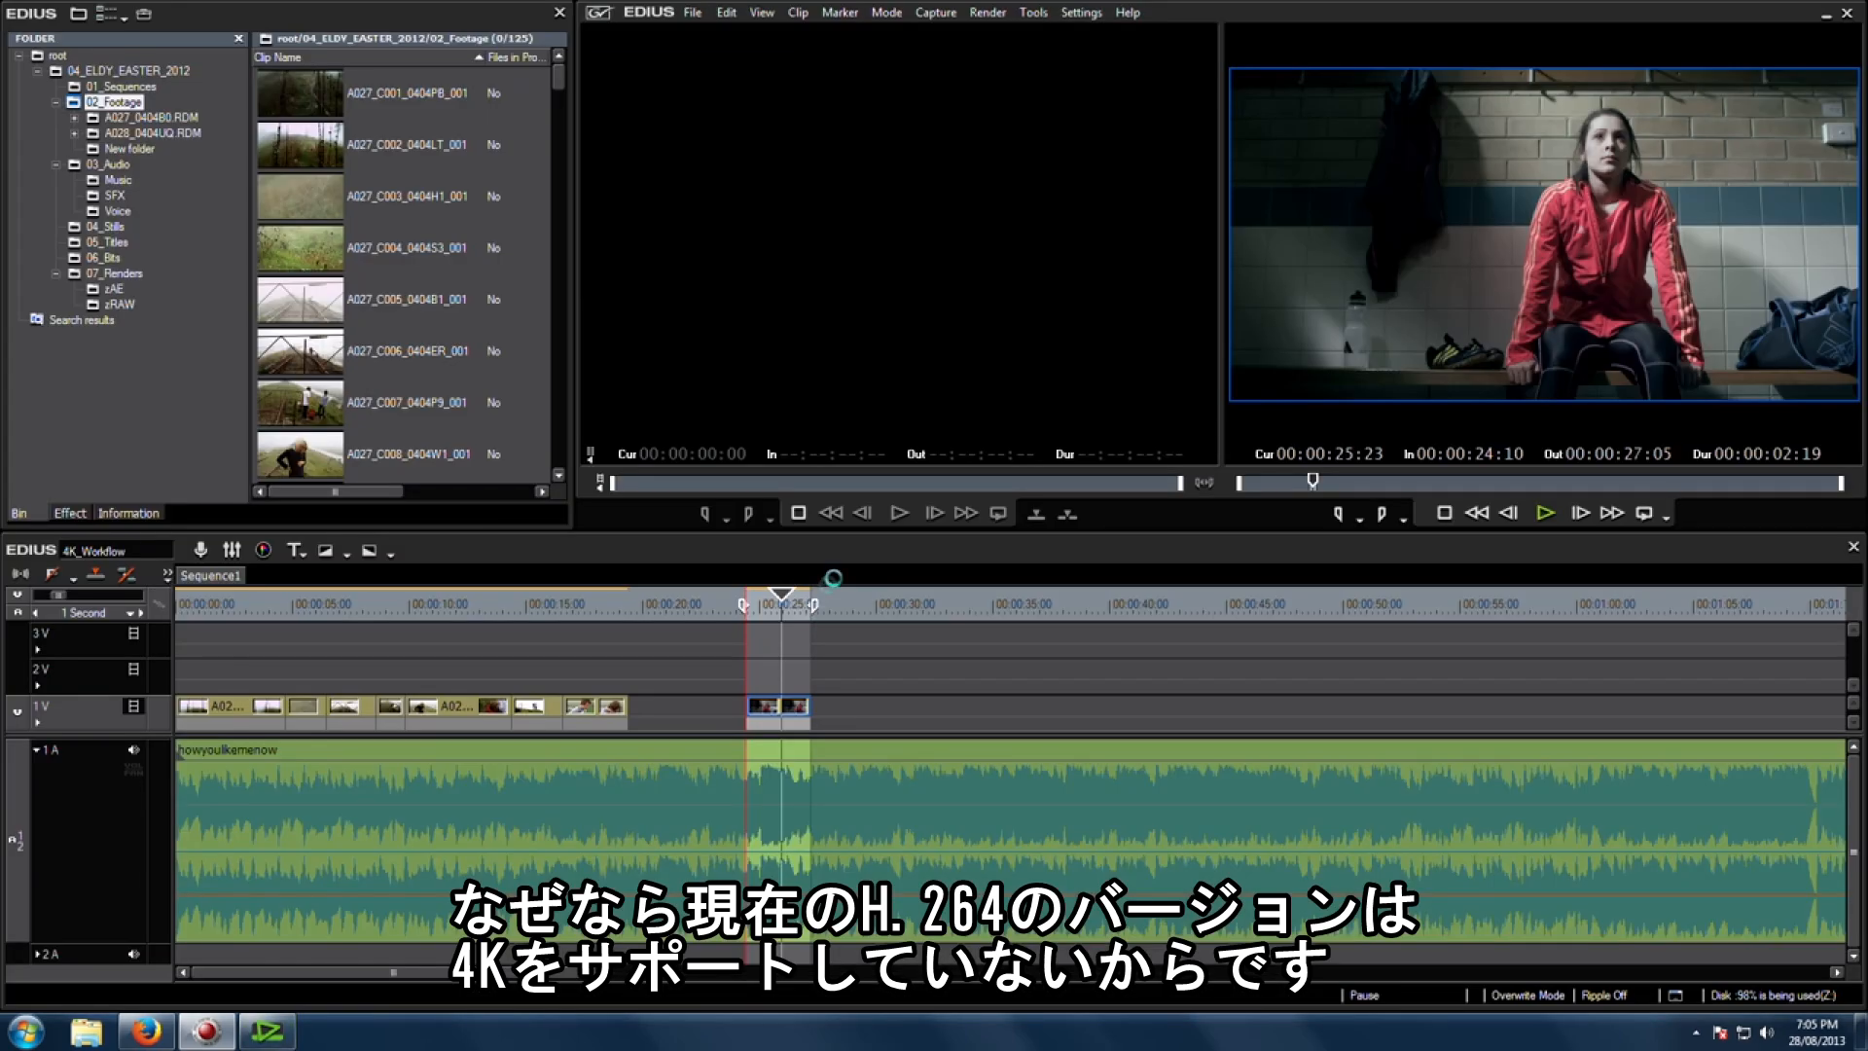
{"action": "left_click", "coordinate": [767, 605]}
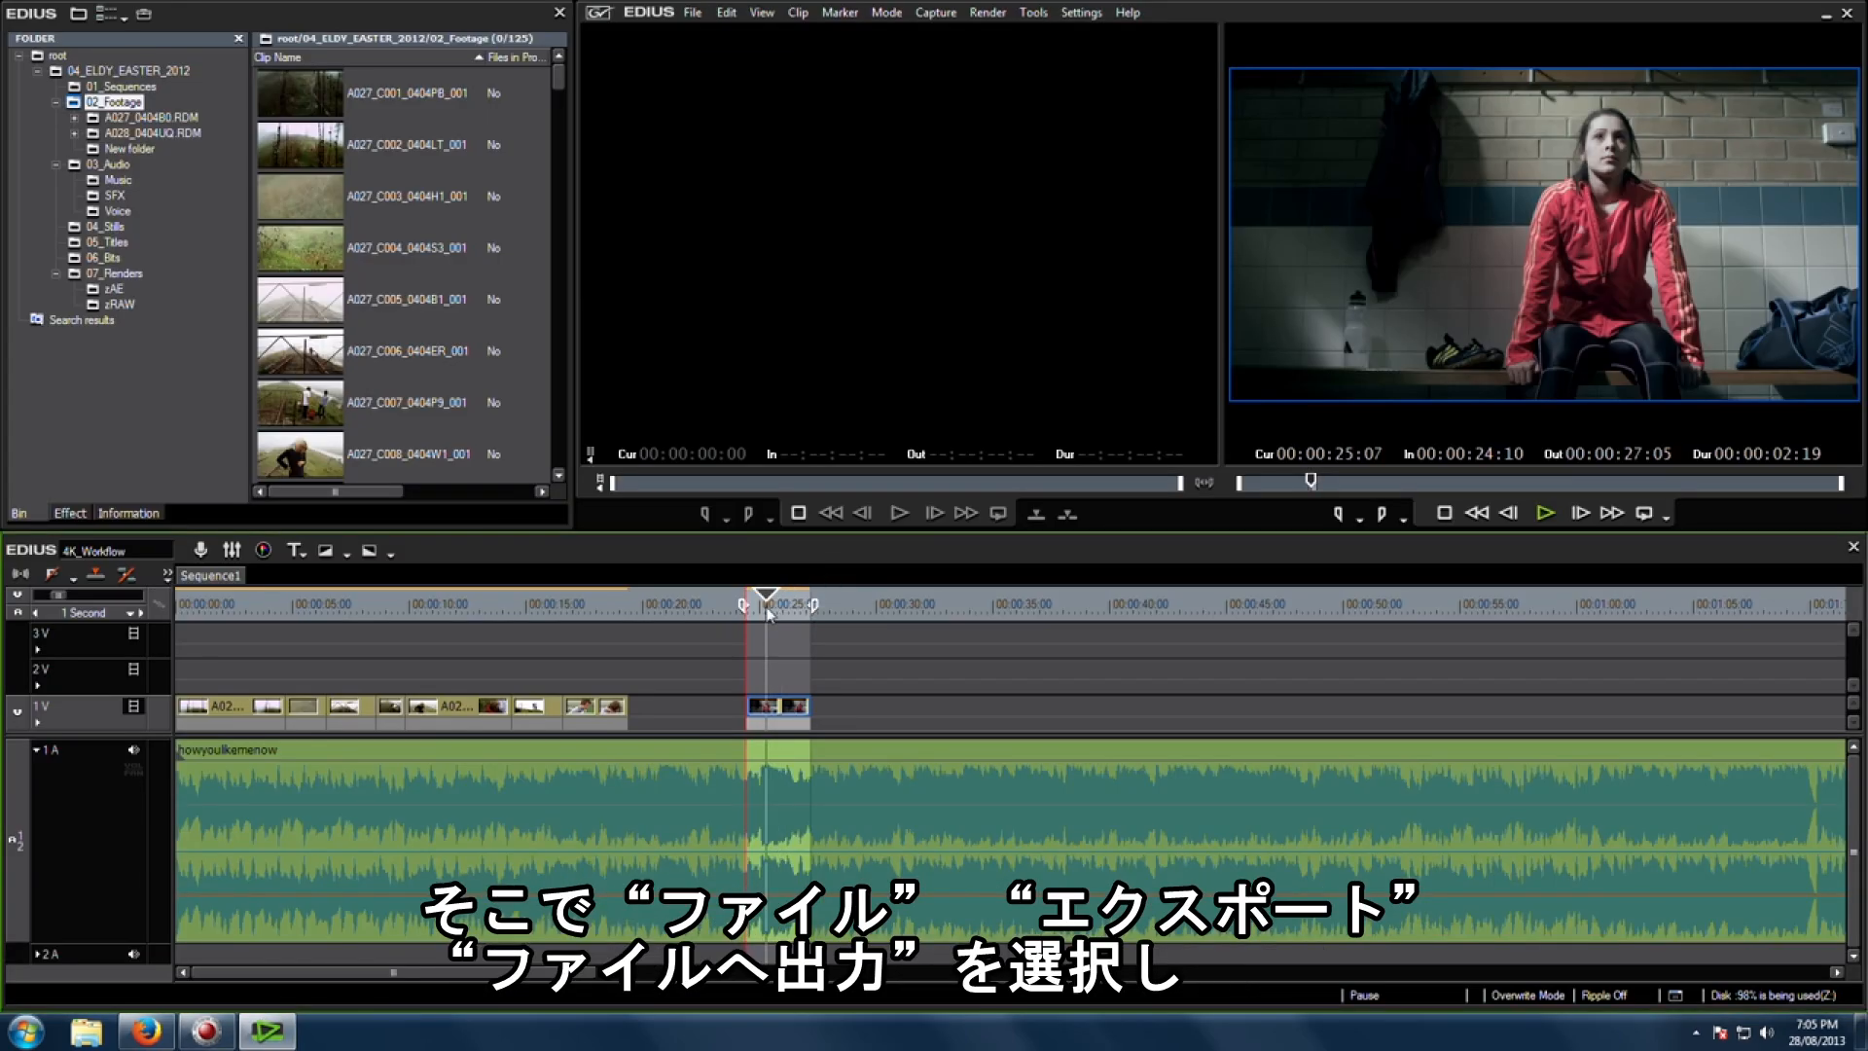
Step: Open Print to File and start an export with the QuickTime exporter
{"action": "left_click", "coordinate": [692, 12]}
{"action": "mouse_move", "coordinate": [725, 475]}
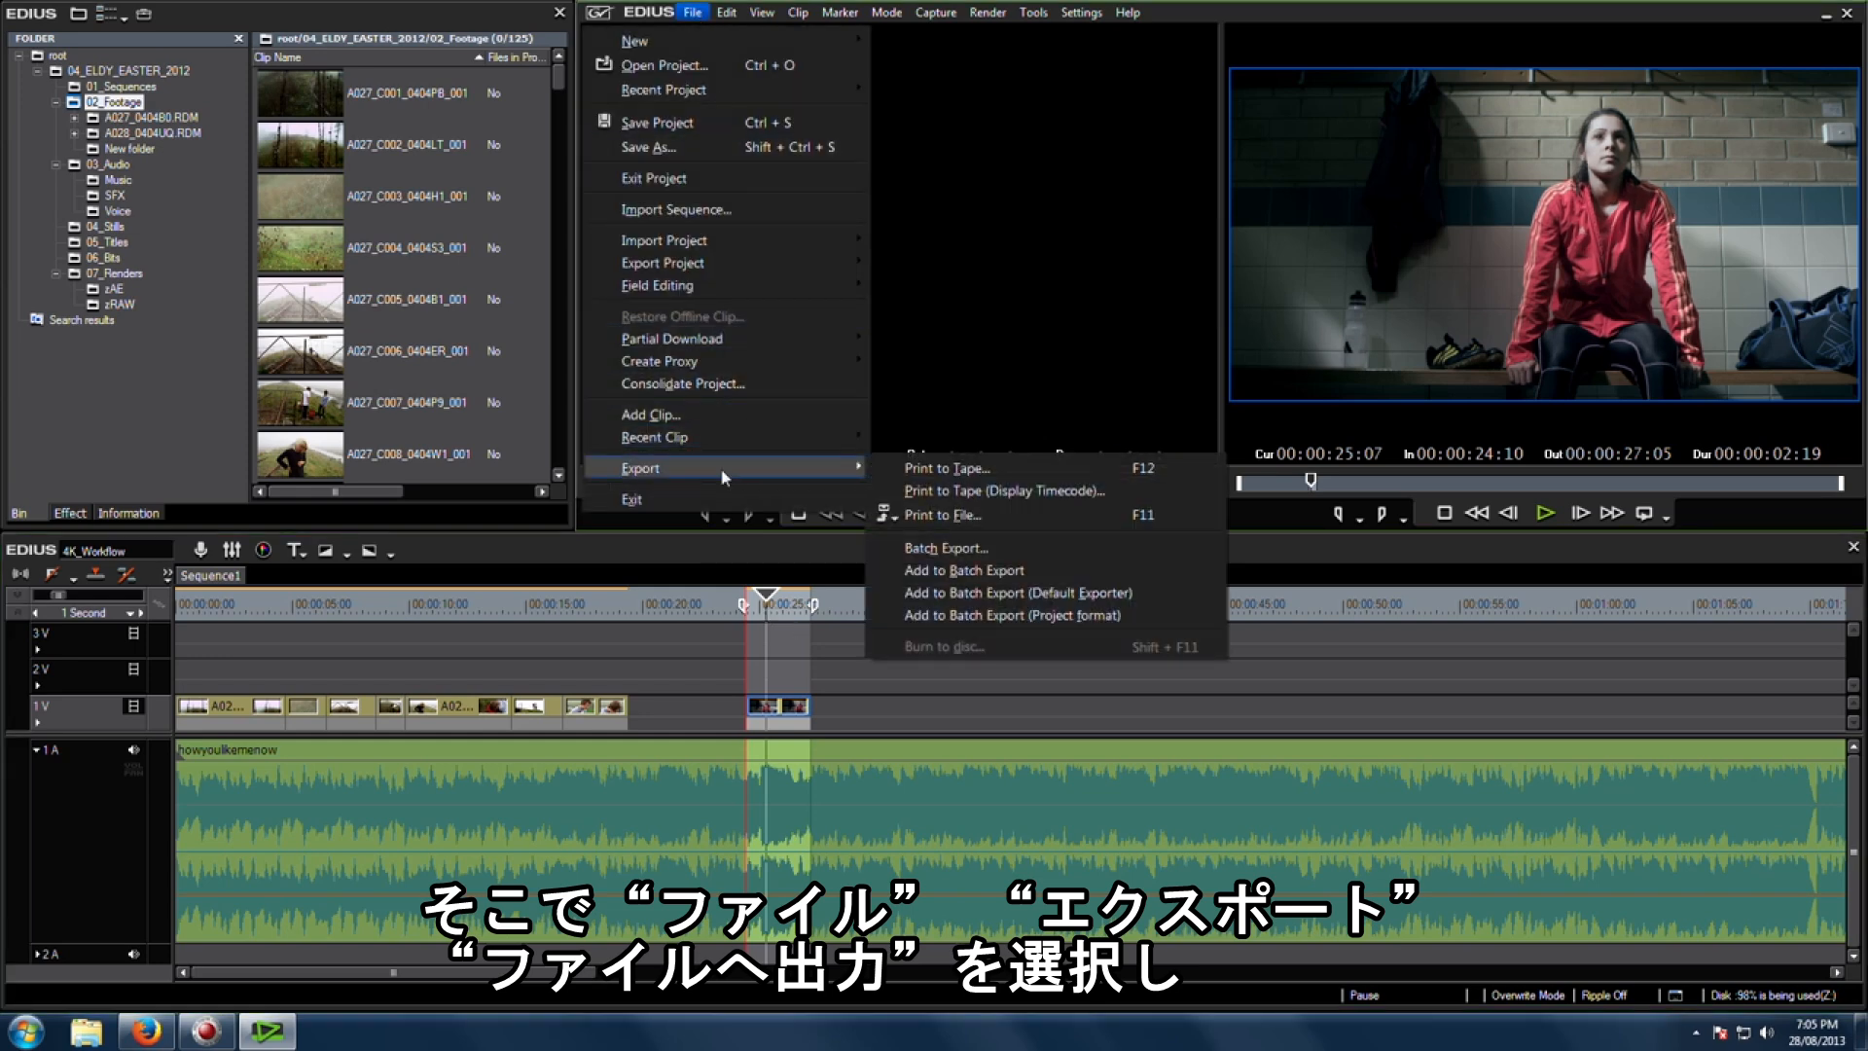
{"action": "left_click", "coordinate": [981, 514]}
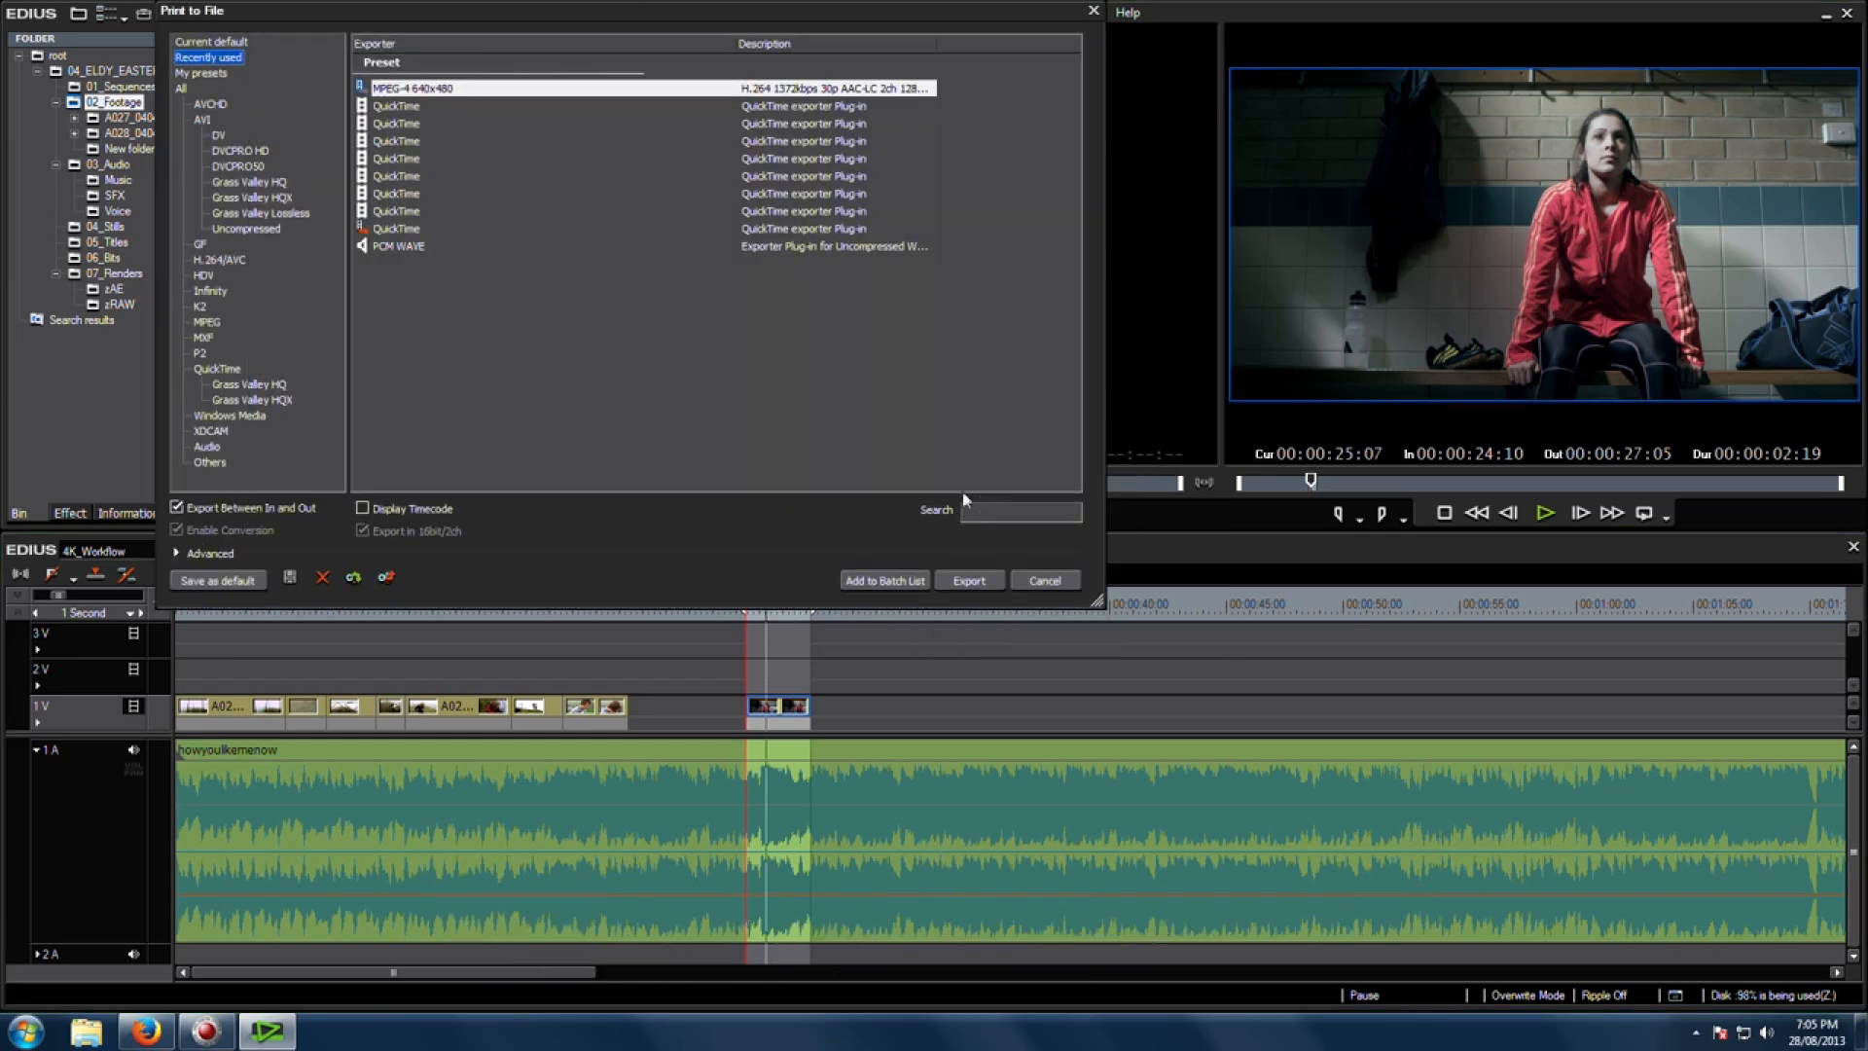
{"action": "left_click", "coordinate": [223, 372]}
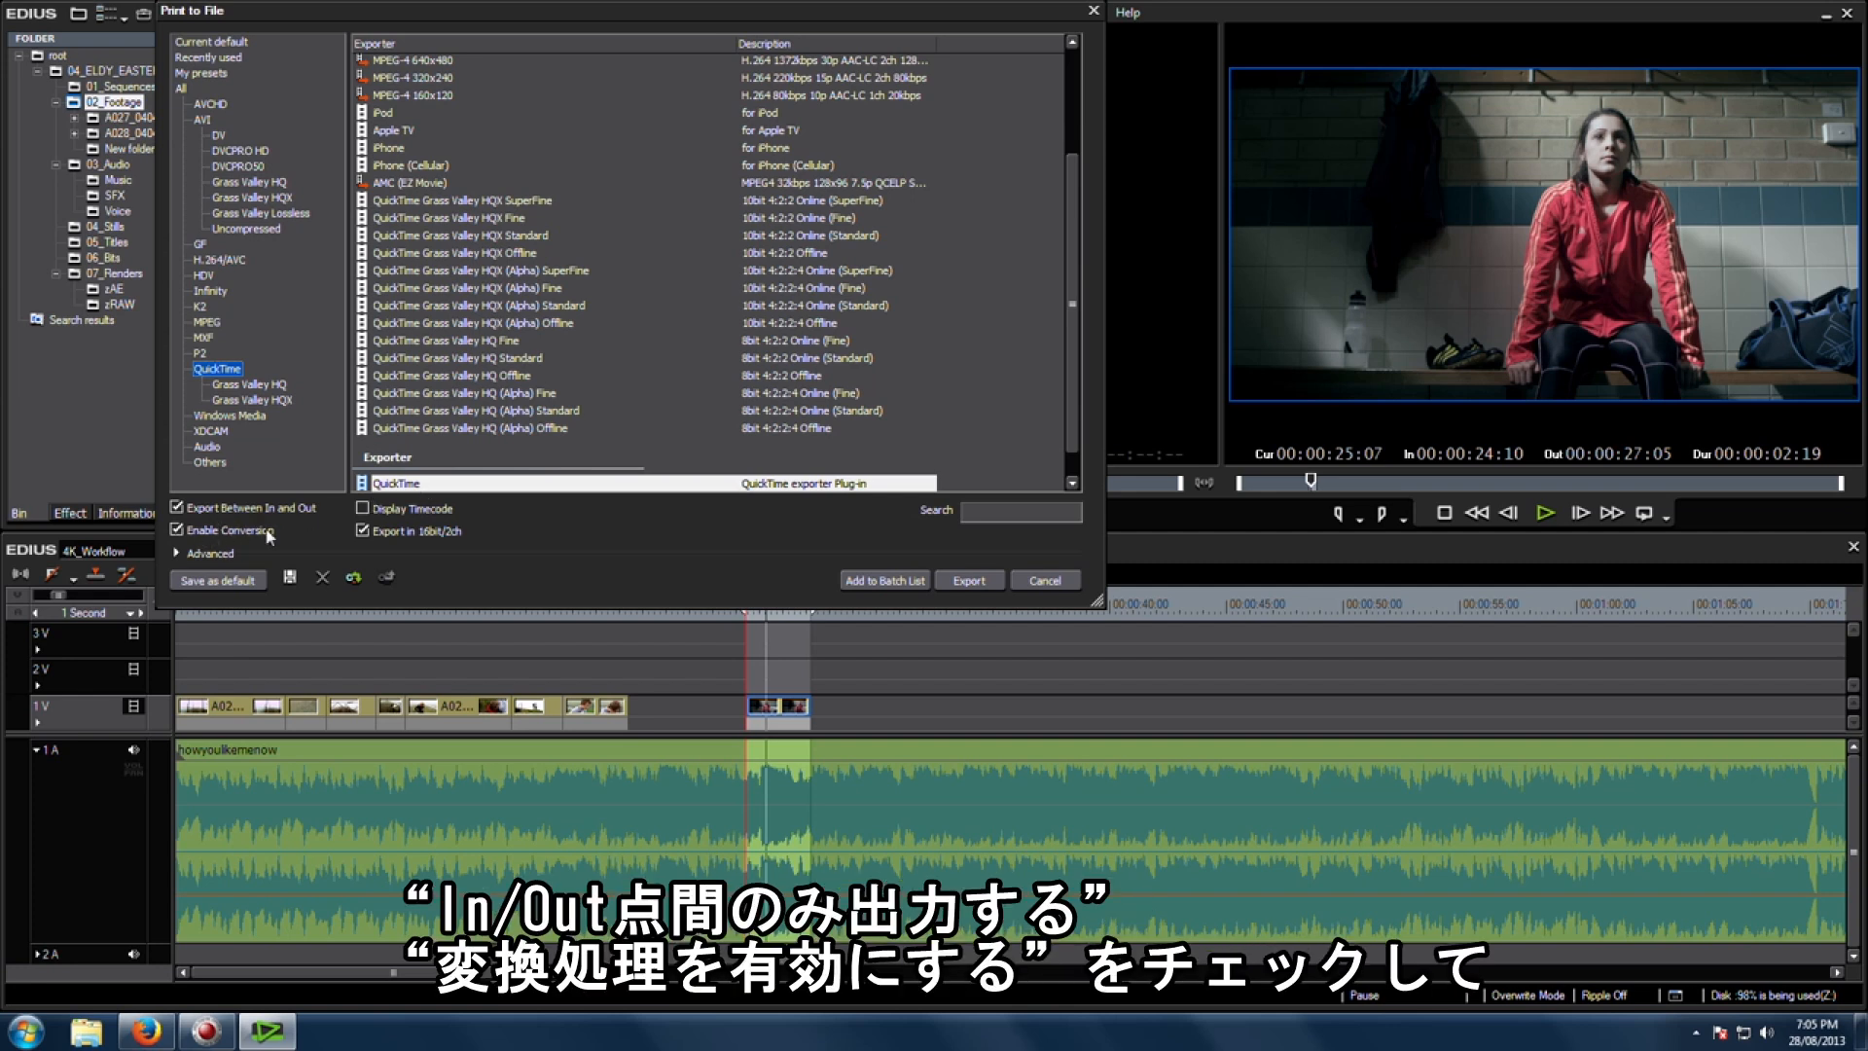
{"action": "left_click", "coordinate": [981, 582]}
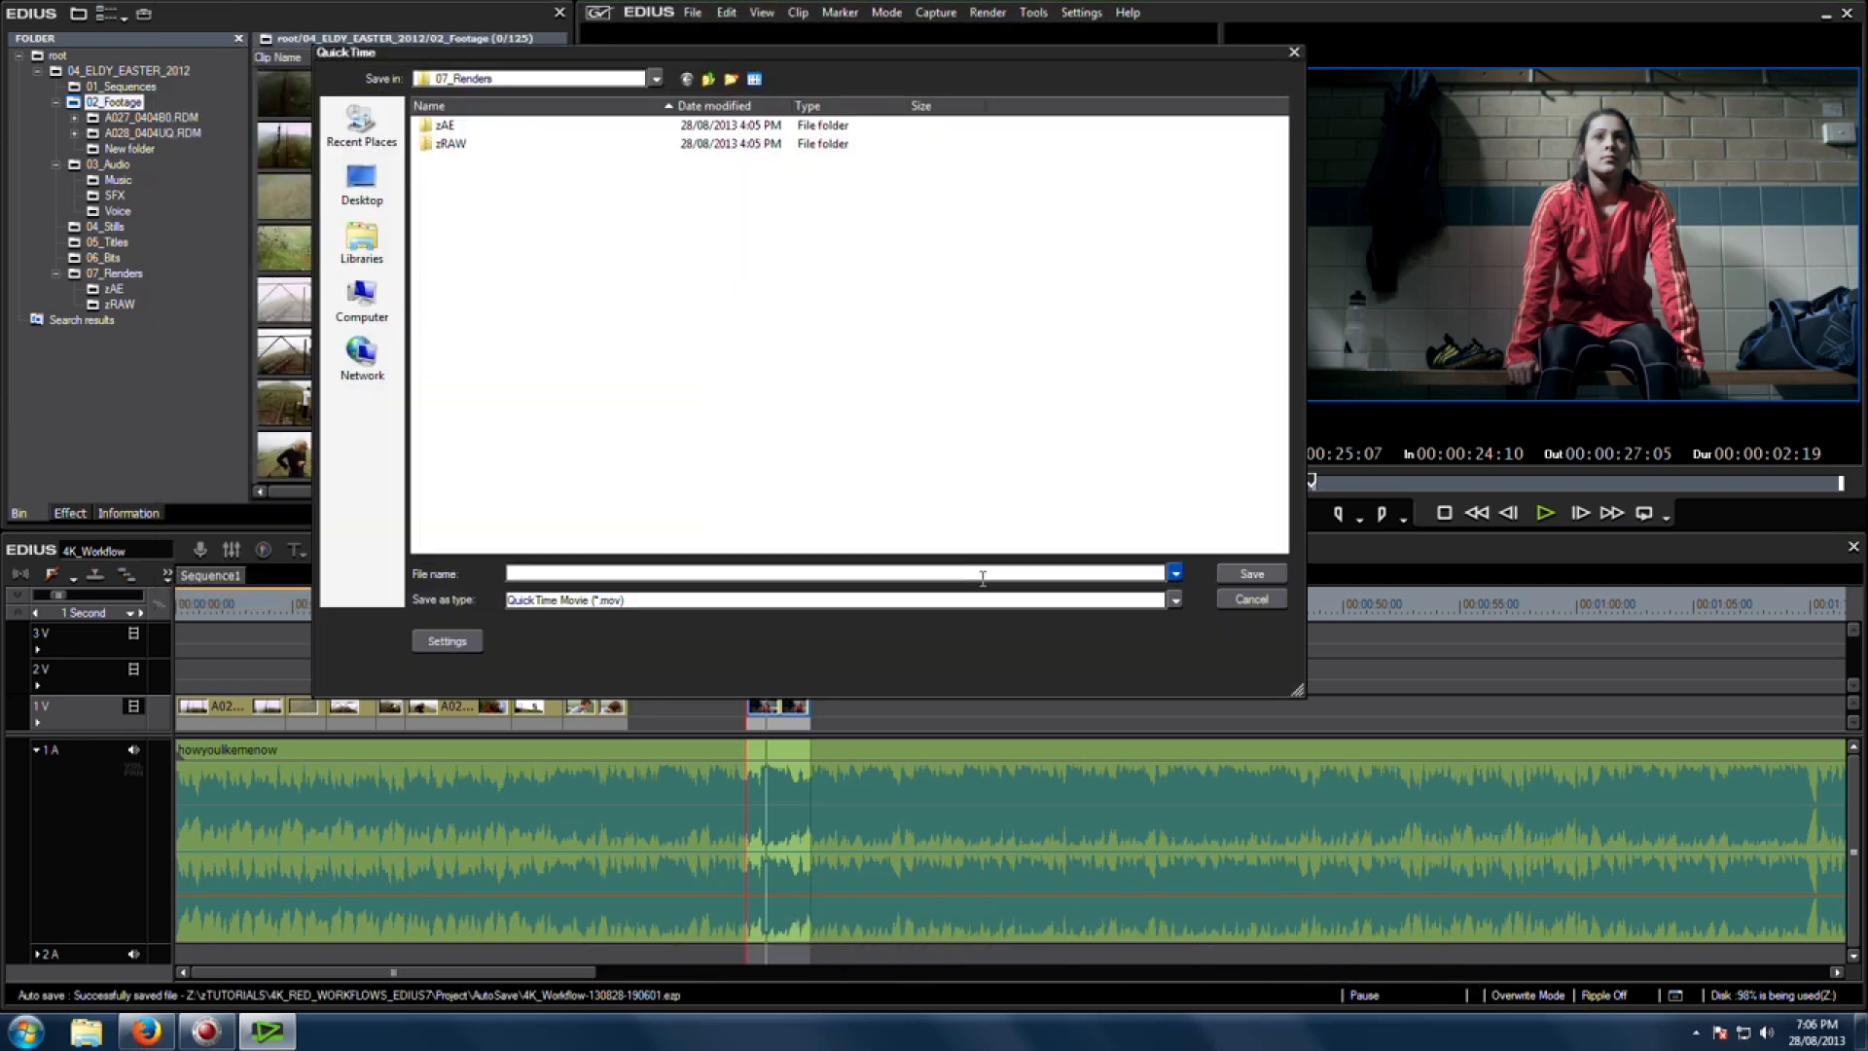
Step: Set the QuickTime video compression type to Photo - JPEG with Low quality
{"action": "left_click", "coordinate": [463, 644]}
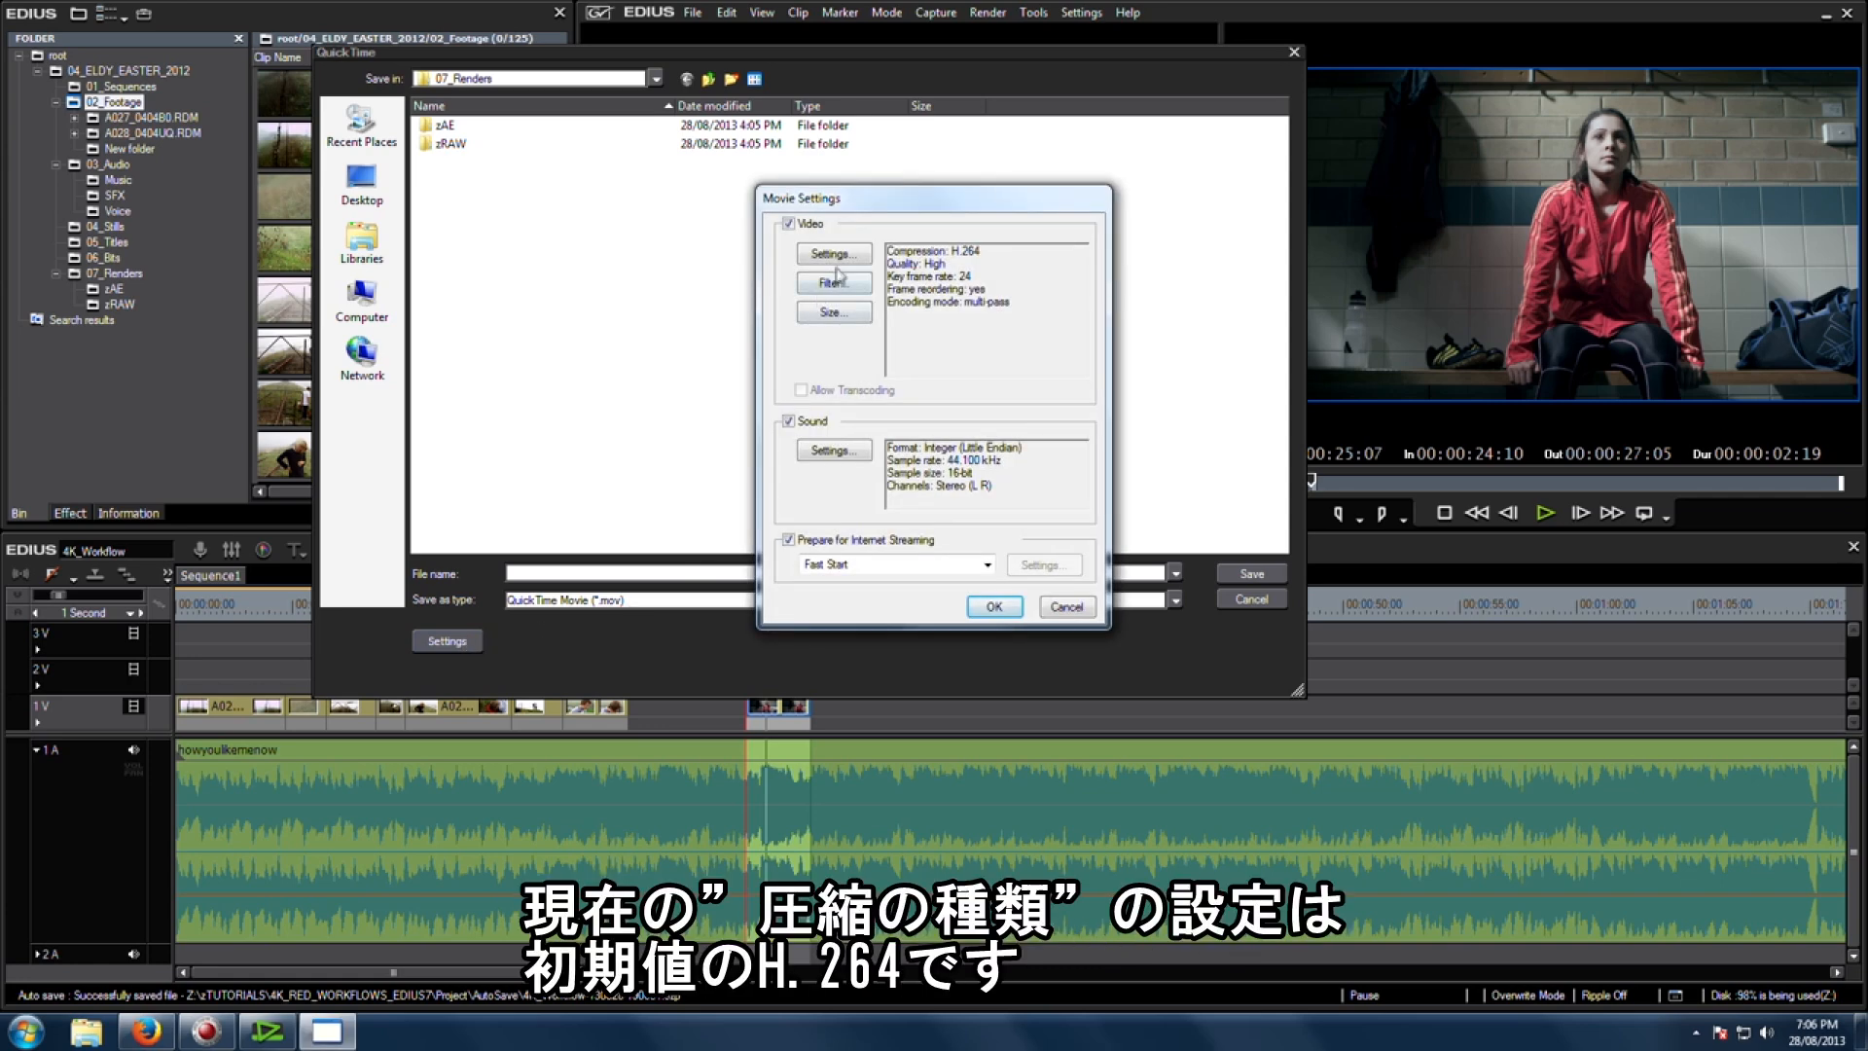
{"action": "left_click", "coordinate": [836, 254]}
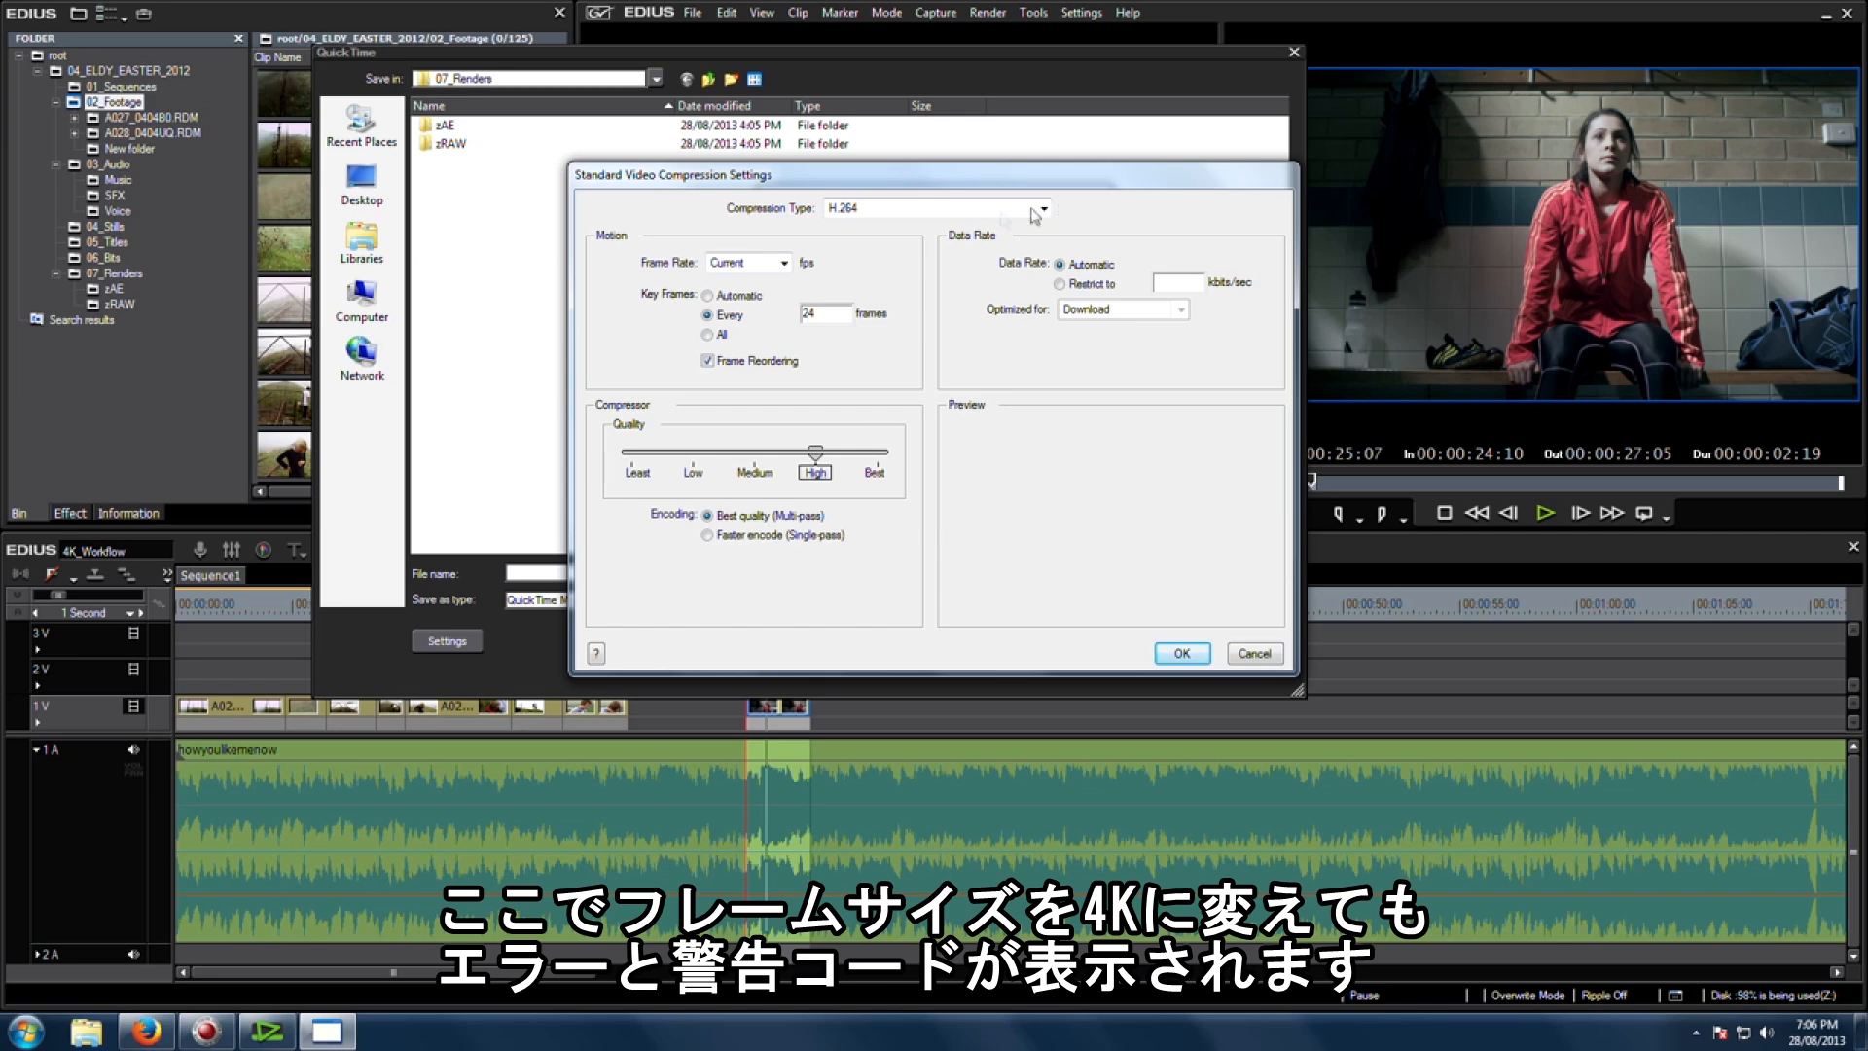
{"action": "left_click", "coordinate": [940, 210]}
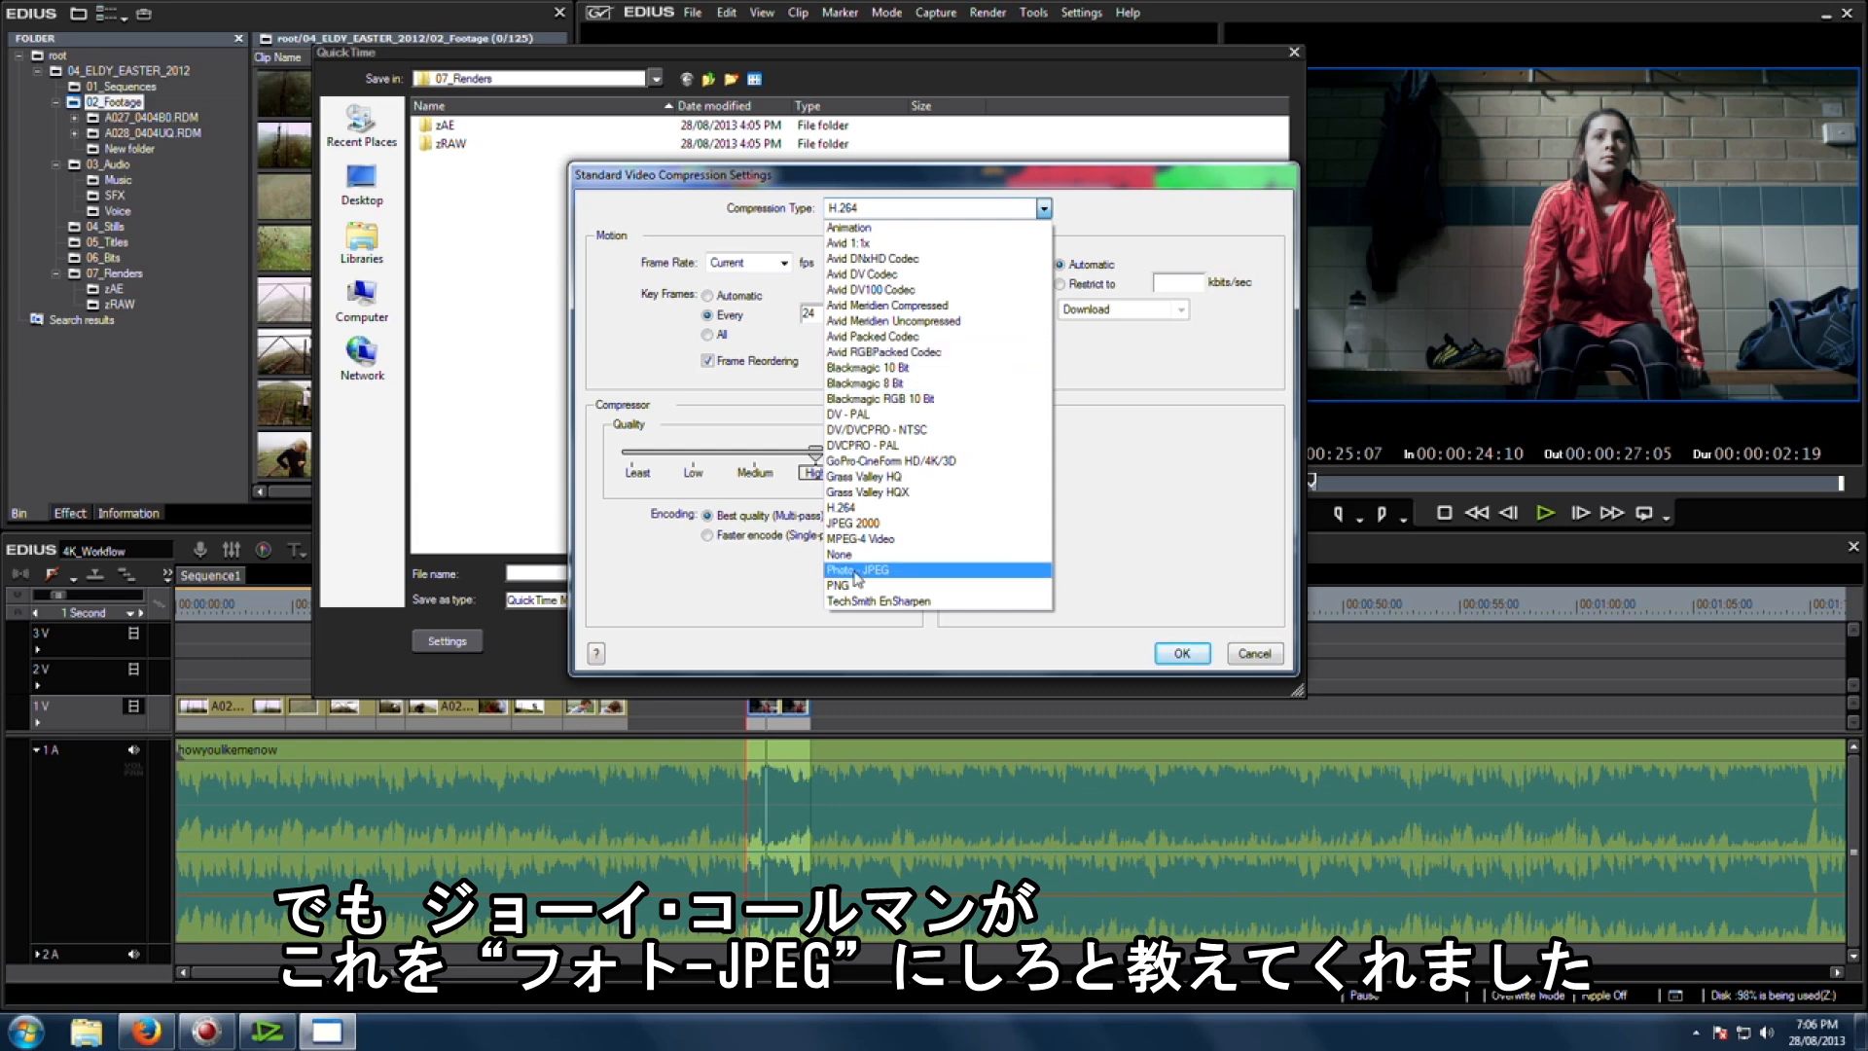
{"action": "left_click", "coordinate": [894, 572]}
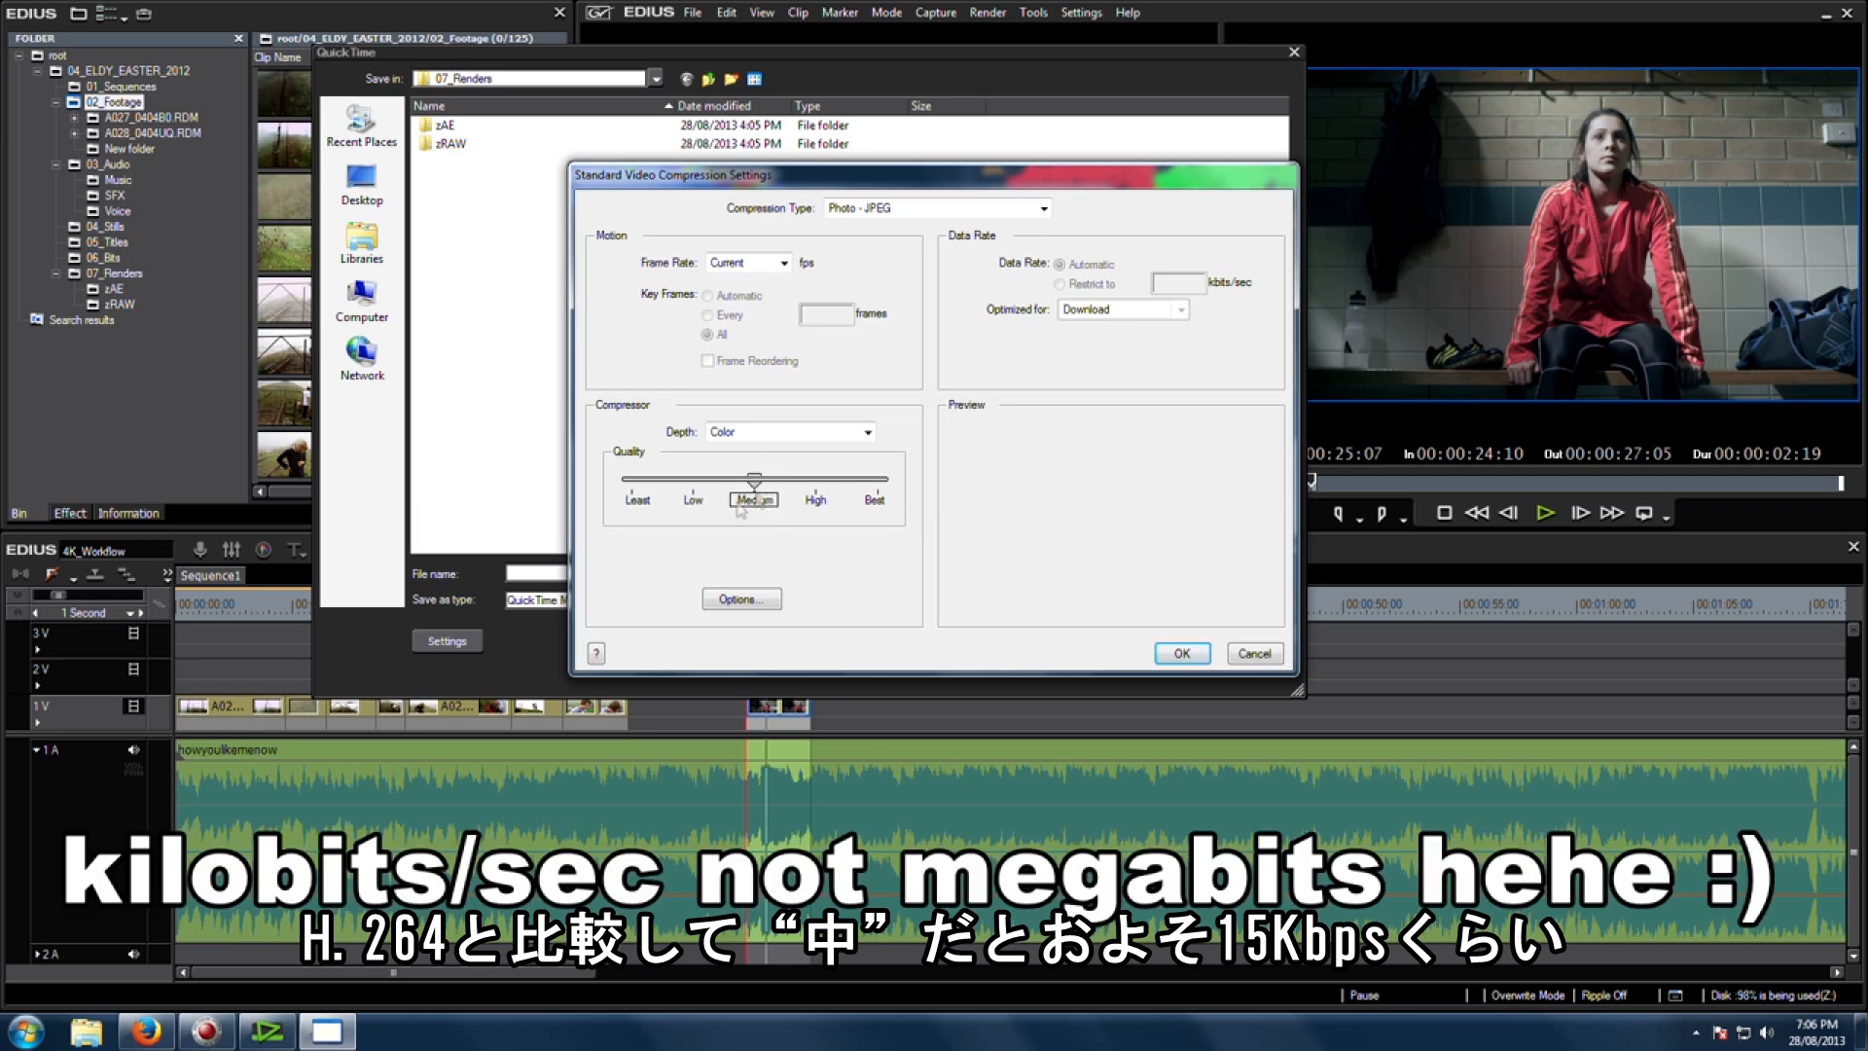
{"action": "left_click", "coordinate": [696, 500]}
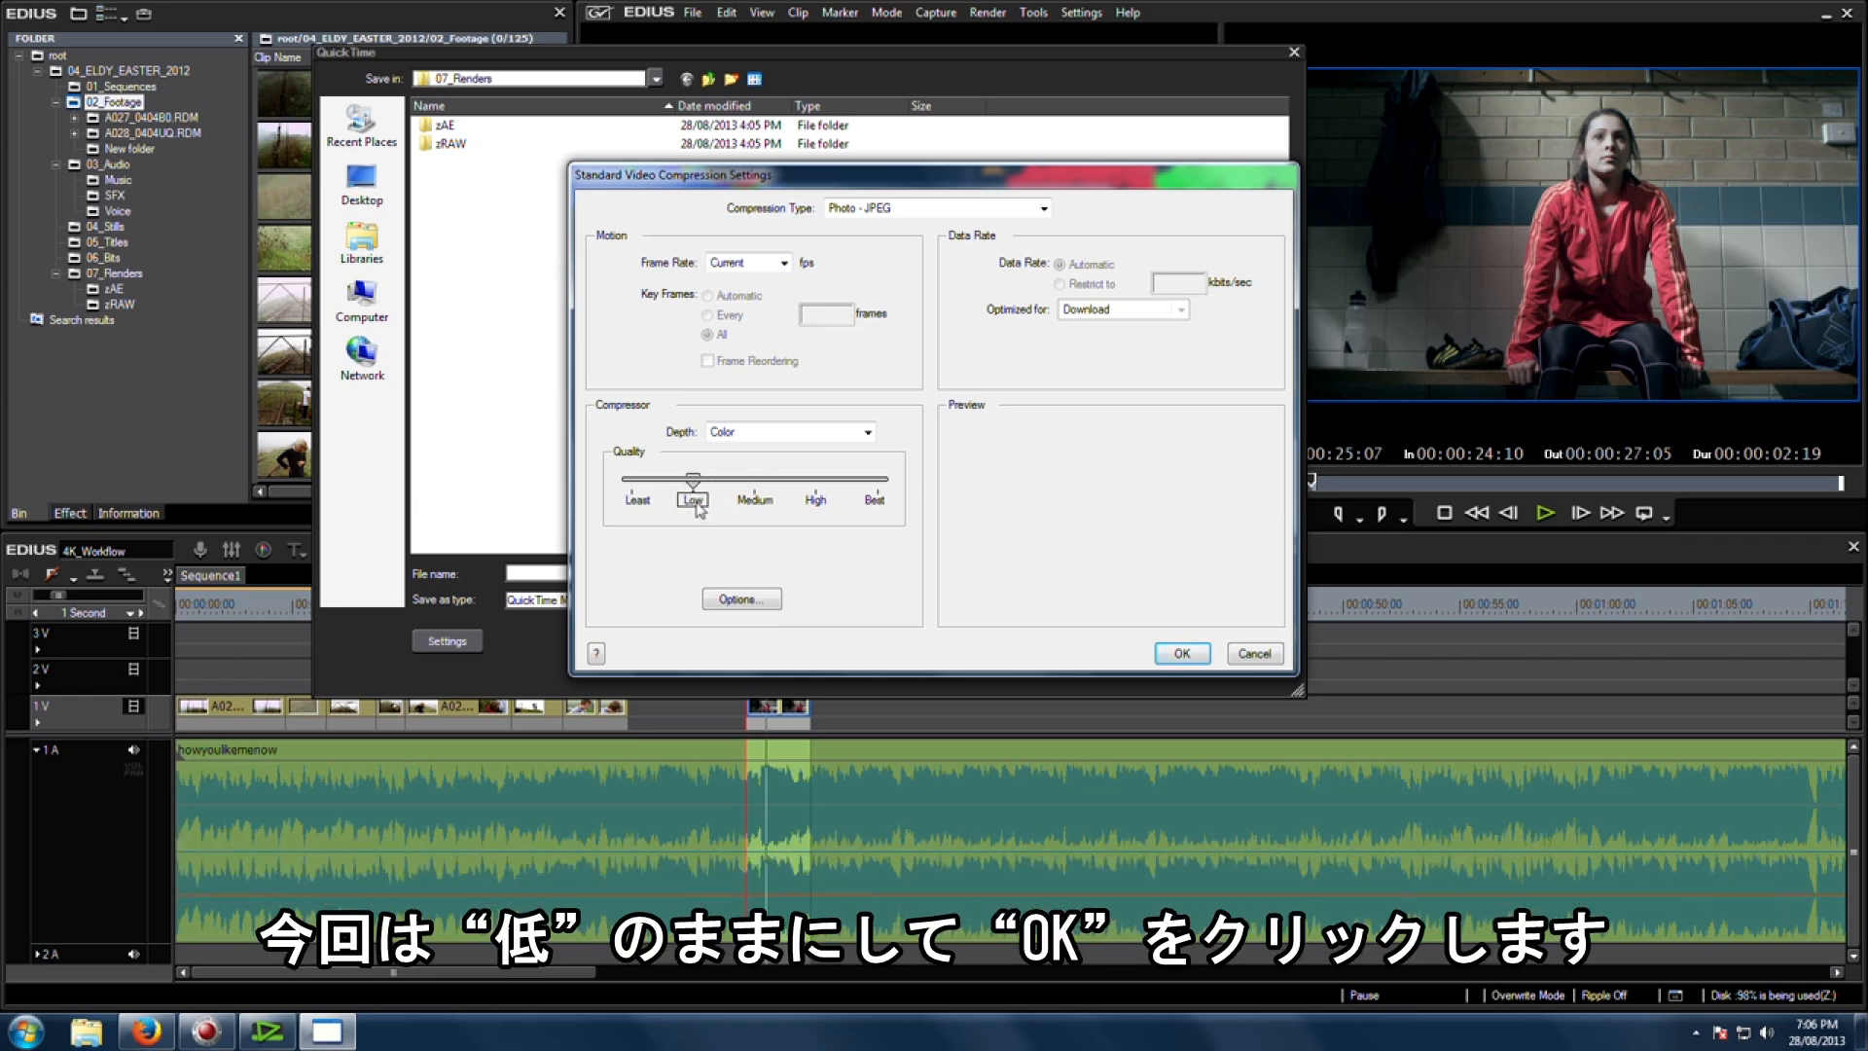
{"action": "left_click", "coordinate": [1182, 654]}
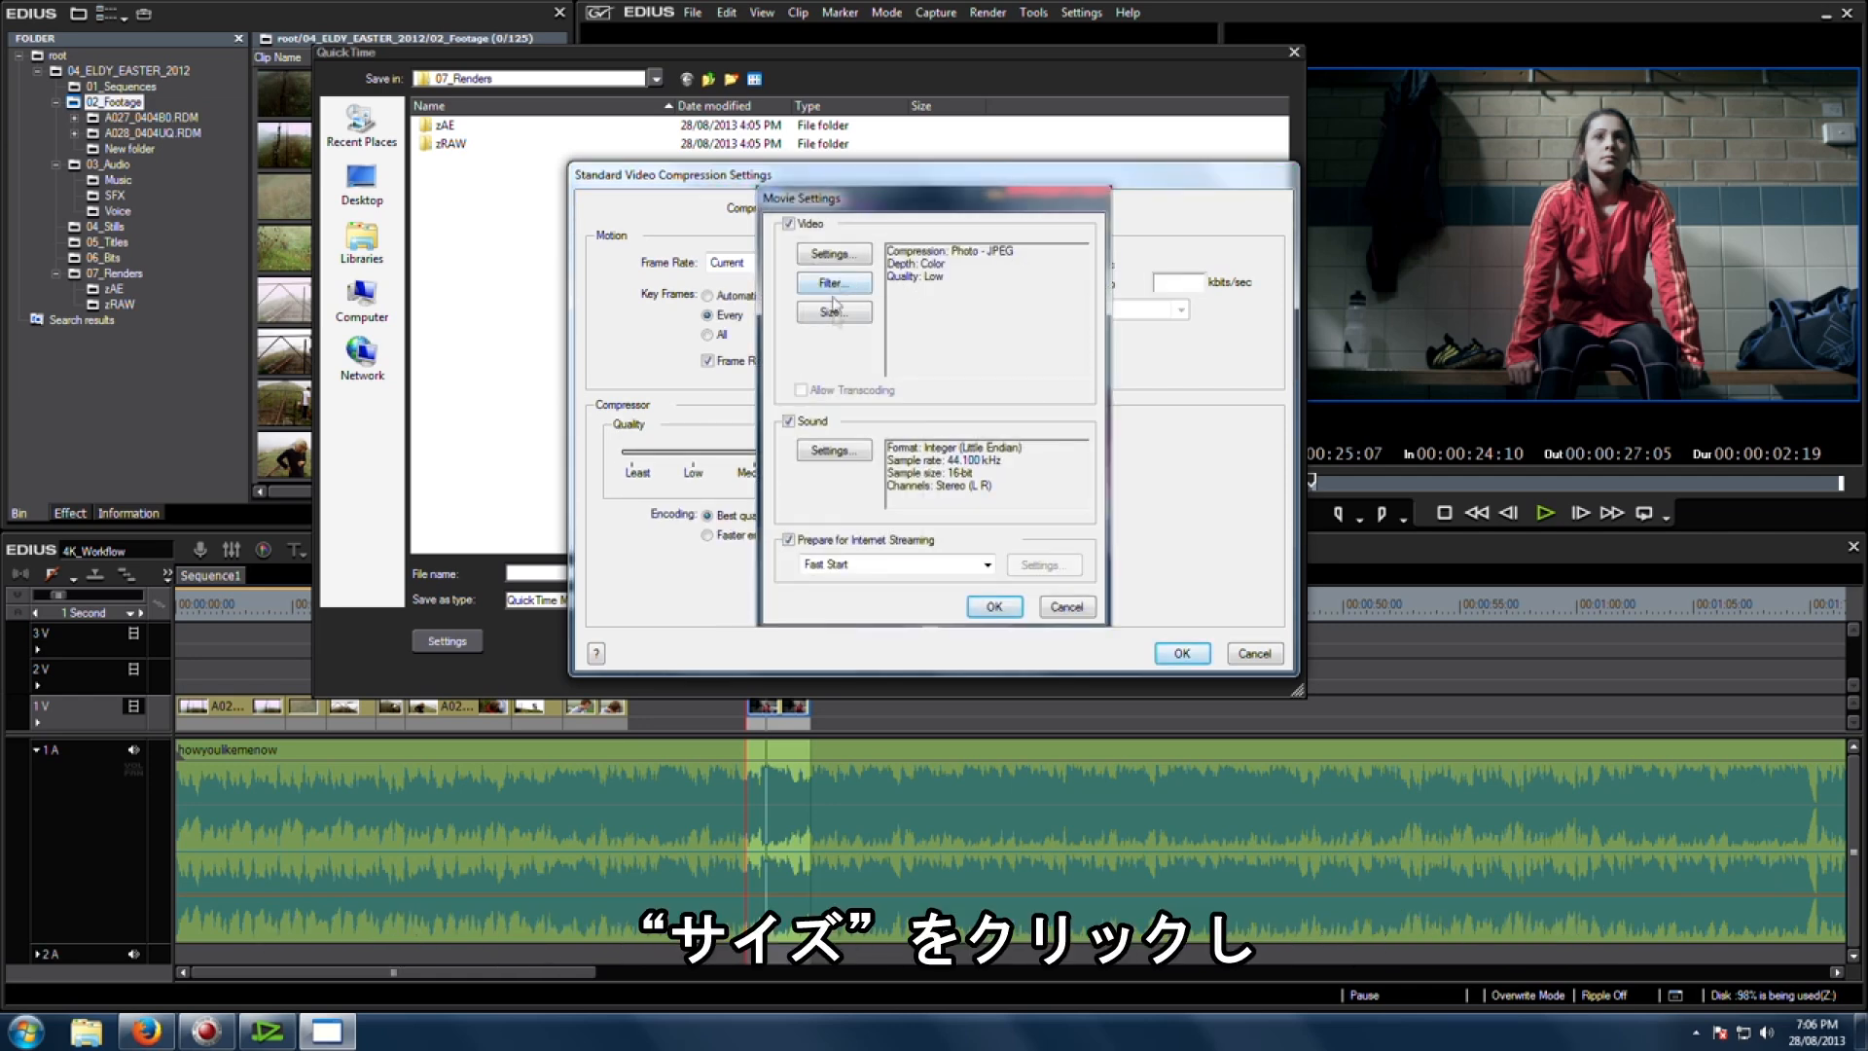
Step: Set the export size to custom dimensions of 4096 x 2160
{"action": "left_click", "coordinate": [833, 313]}
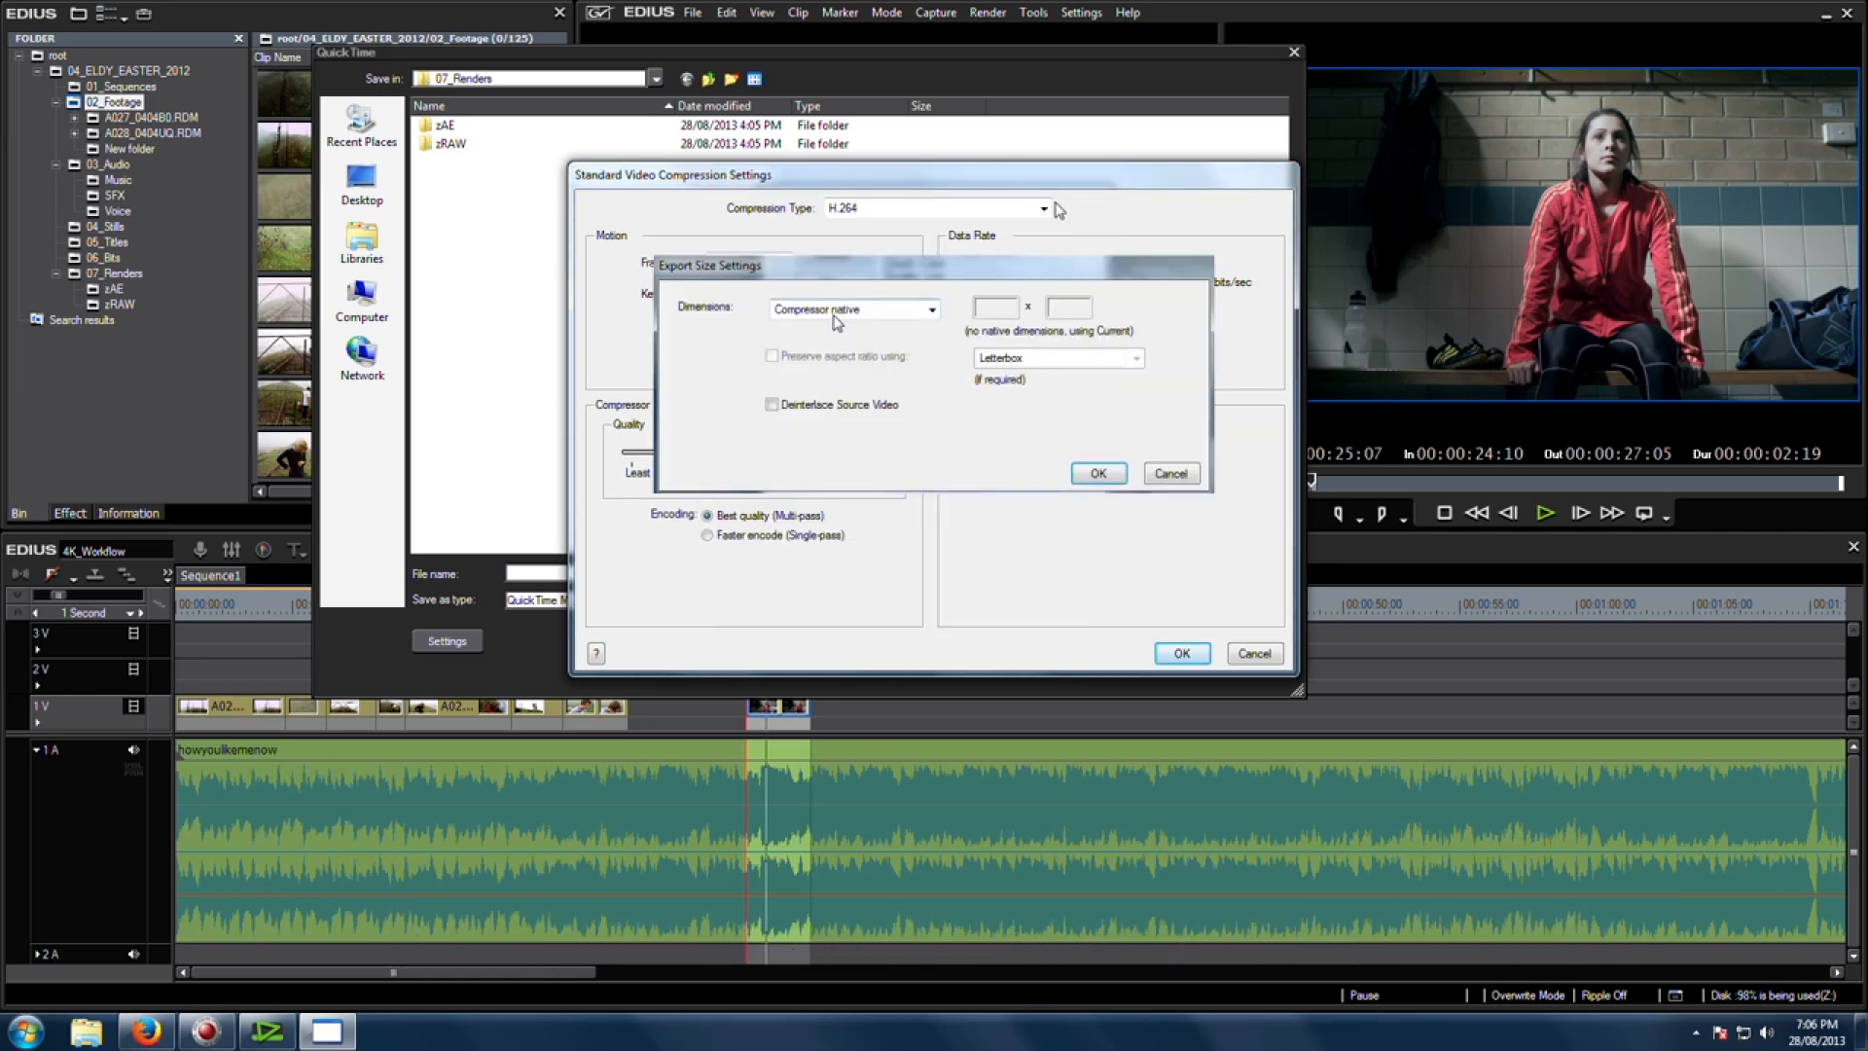
{"action": "left_click", "coordinate": [834, 312]}
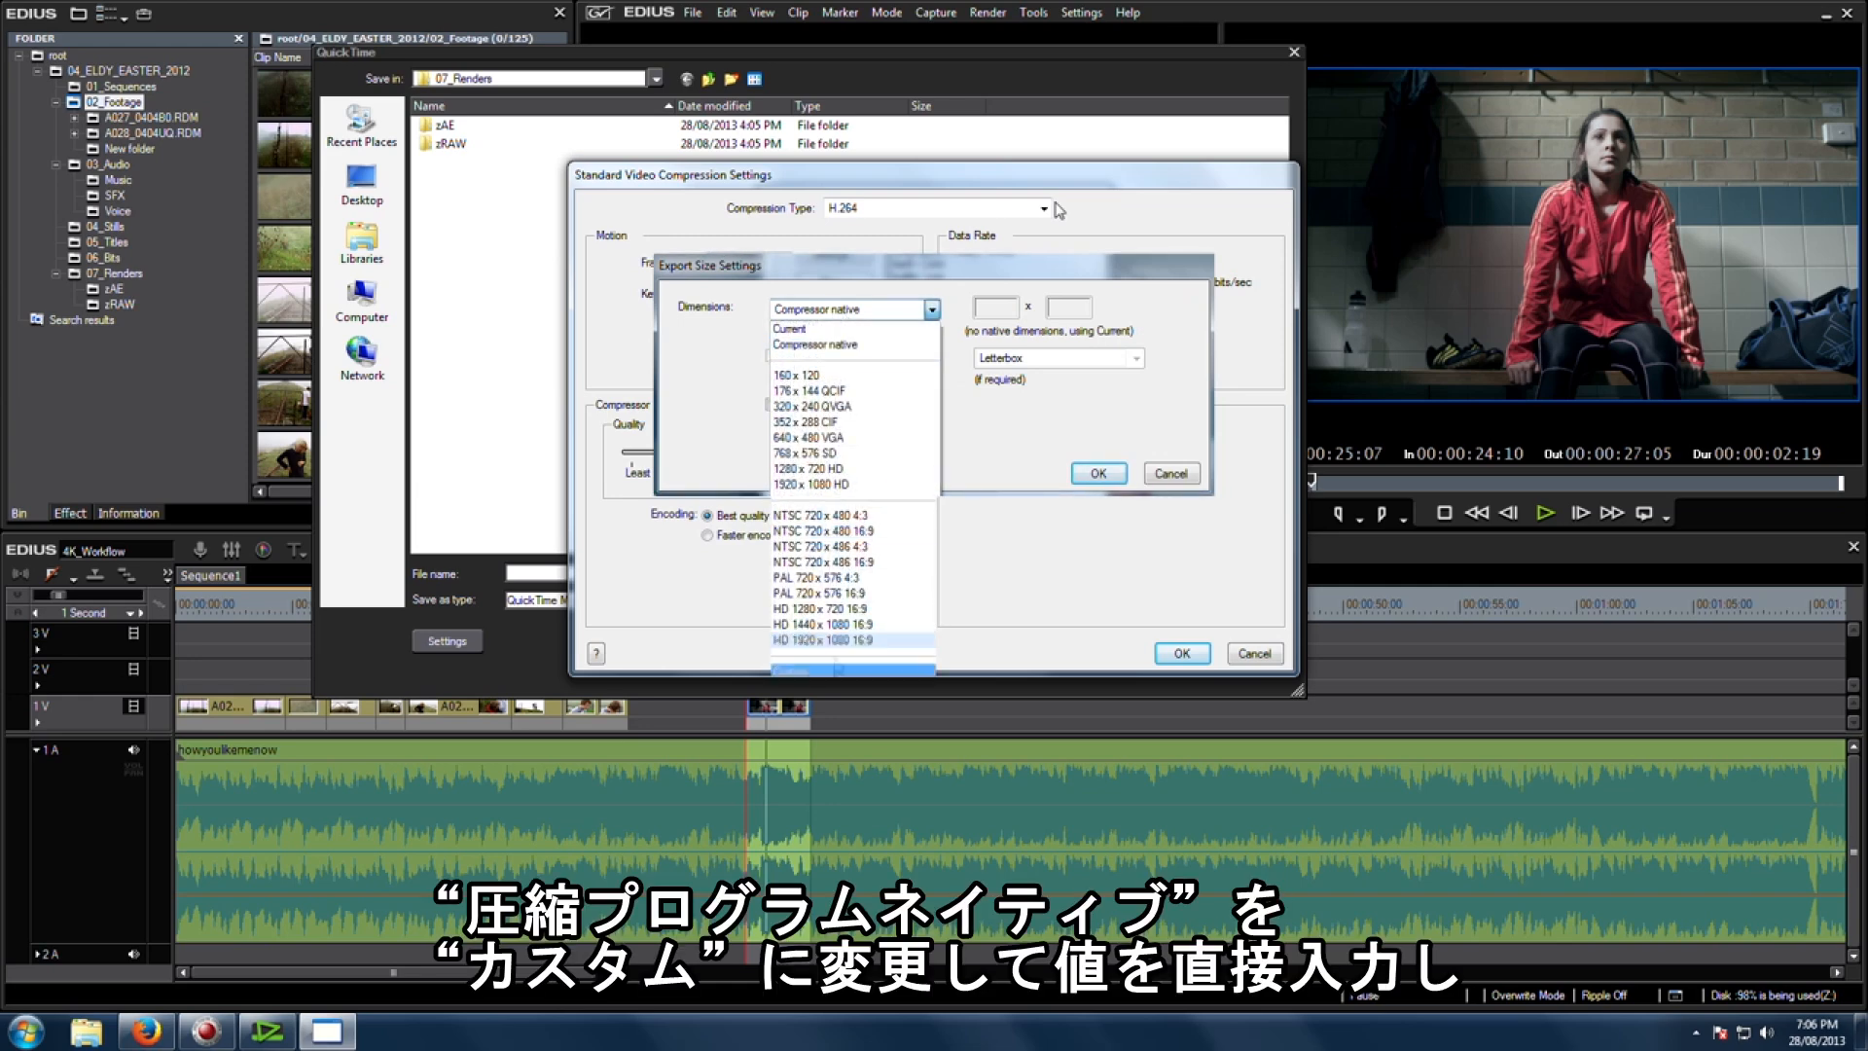
{"action": "left_click", "coordinate": [836, 671]}
{"action": "left_click", "coordinate": [987, 309]}
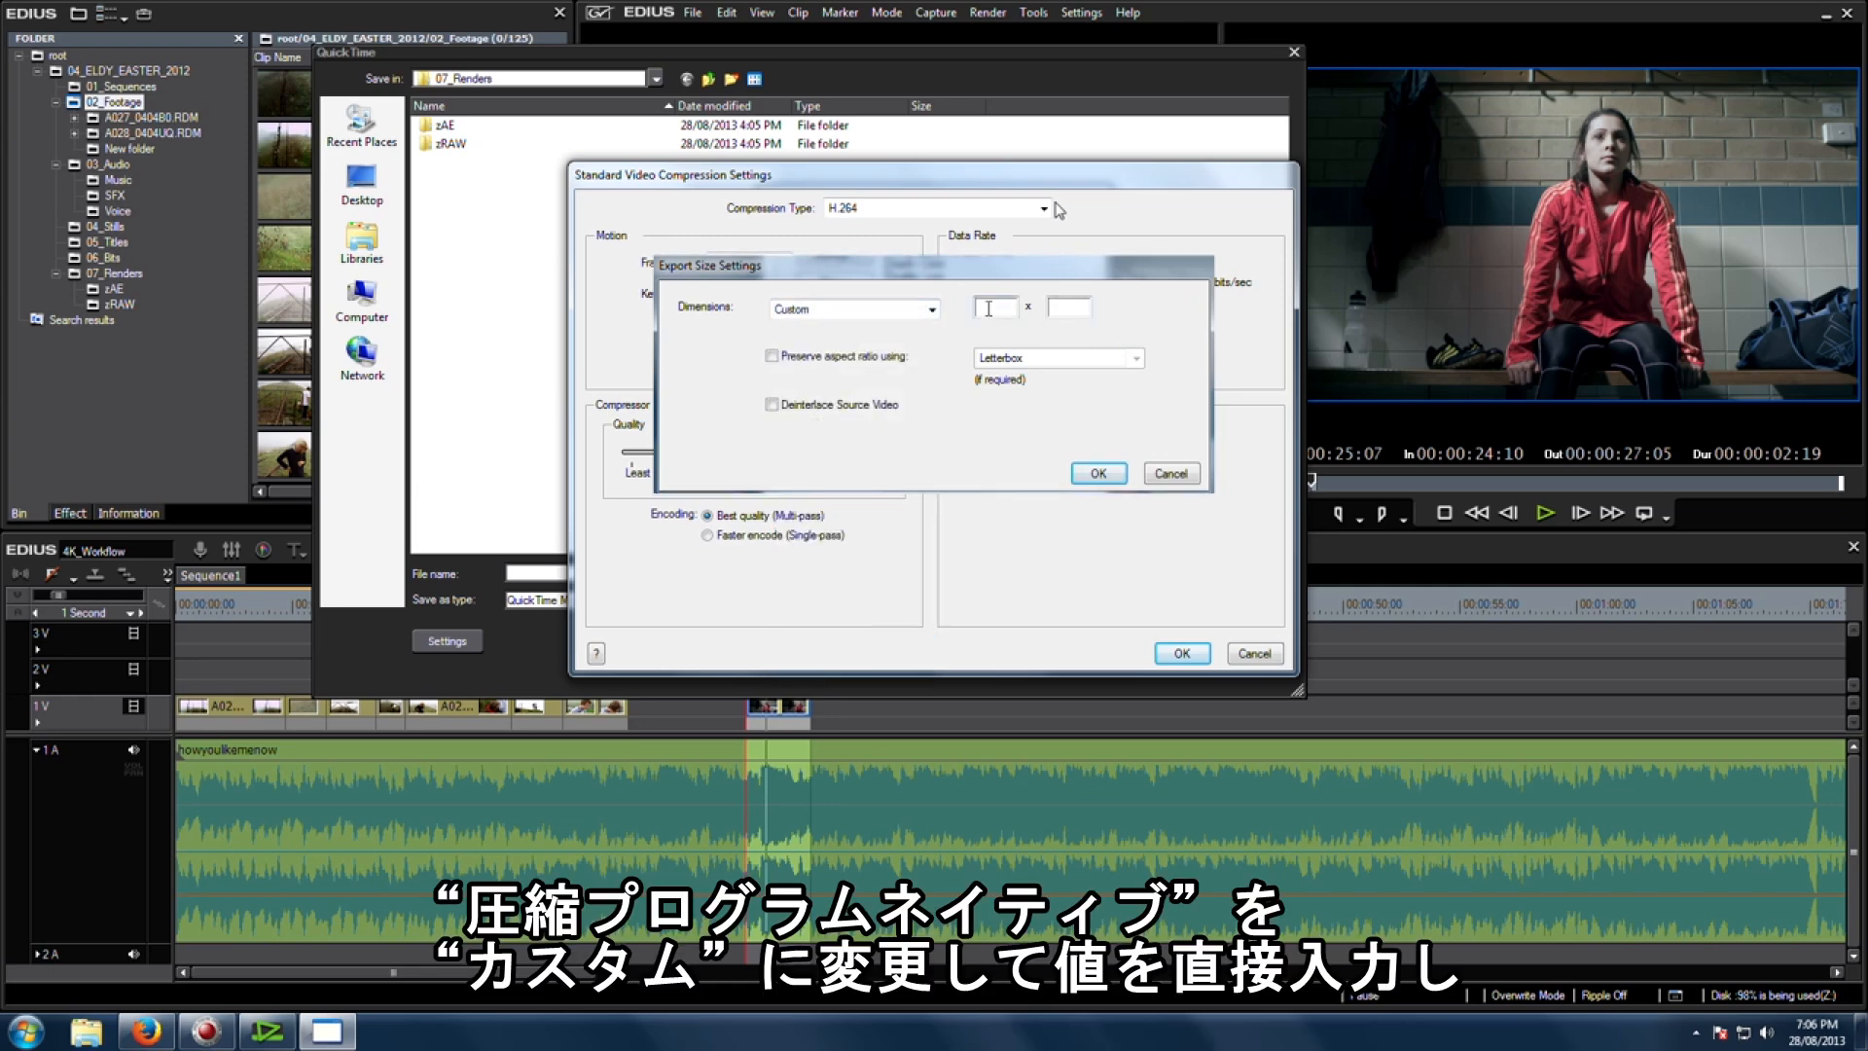
{"action": "type", "text": "4096"}
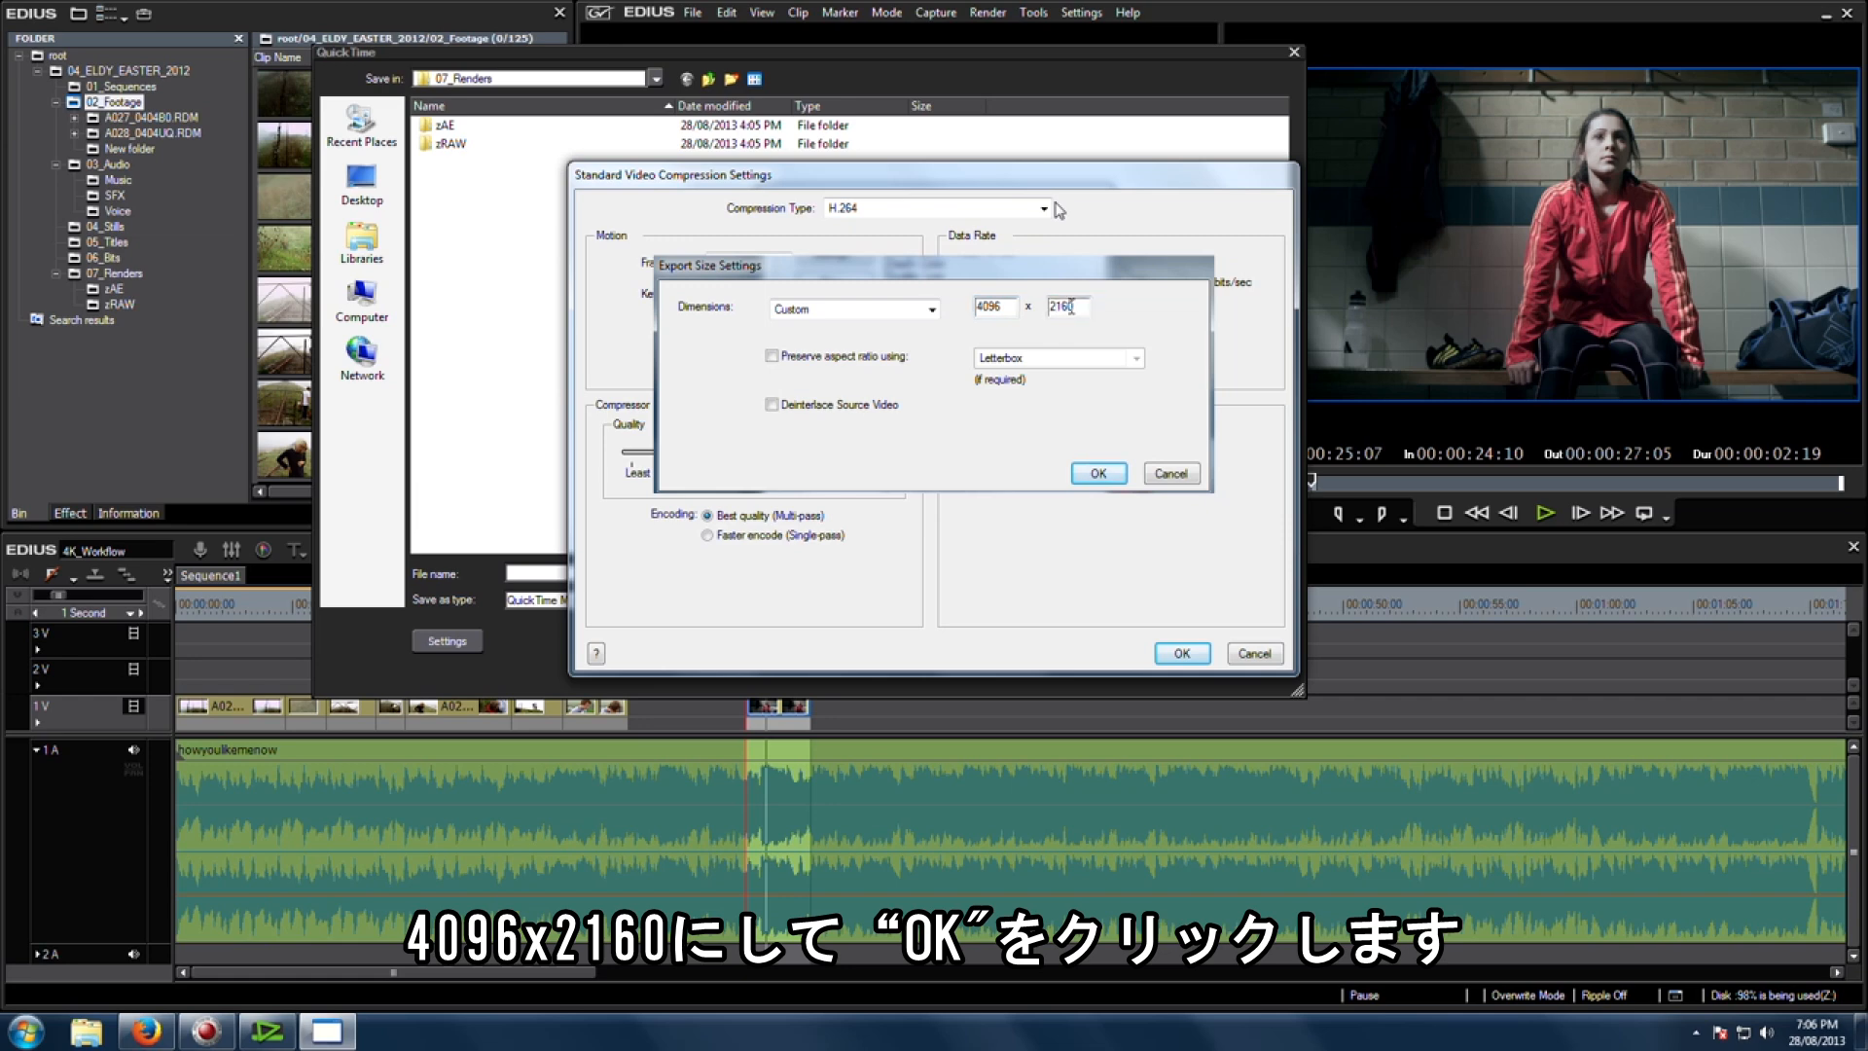
{"action": "left_click", "coordinate": [1097, 472]}
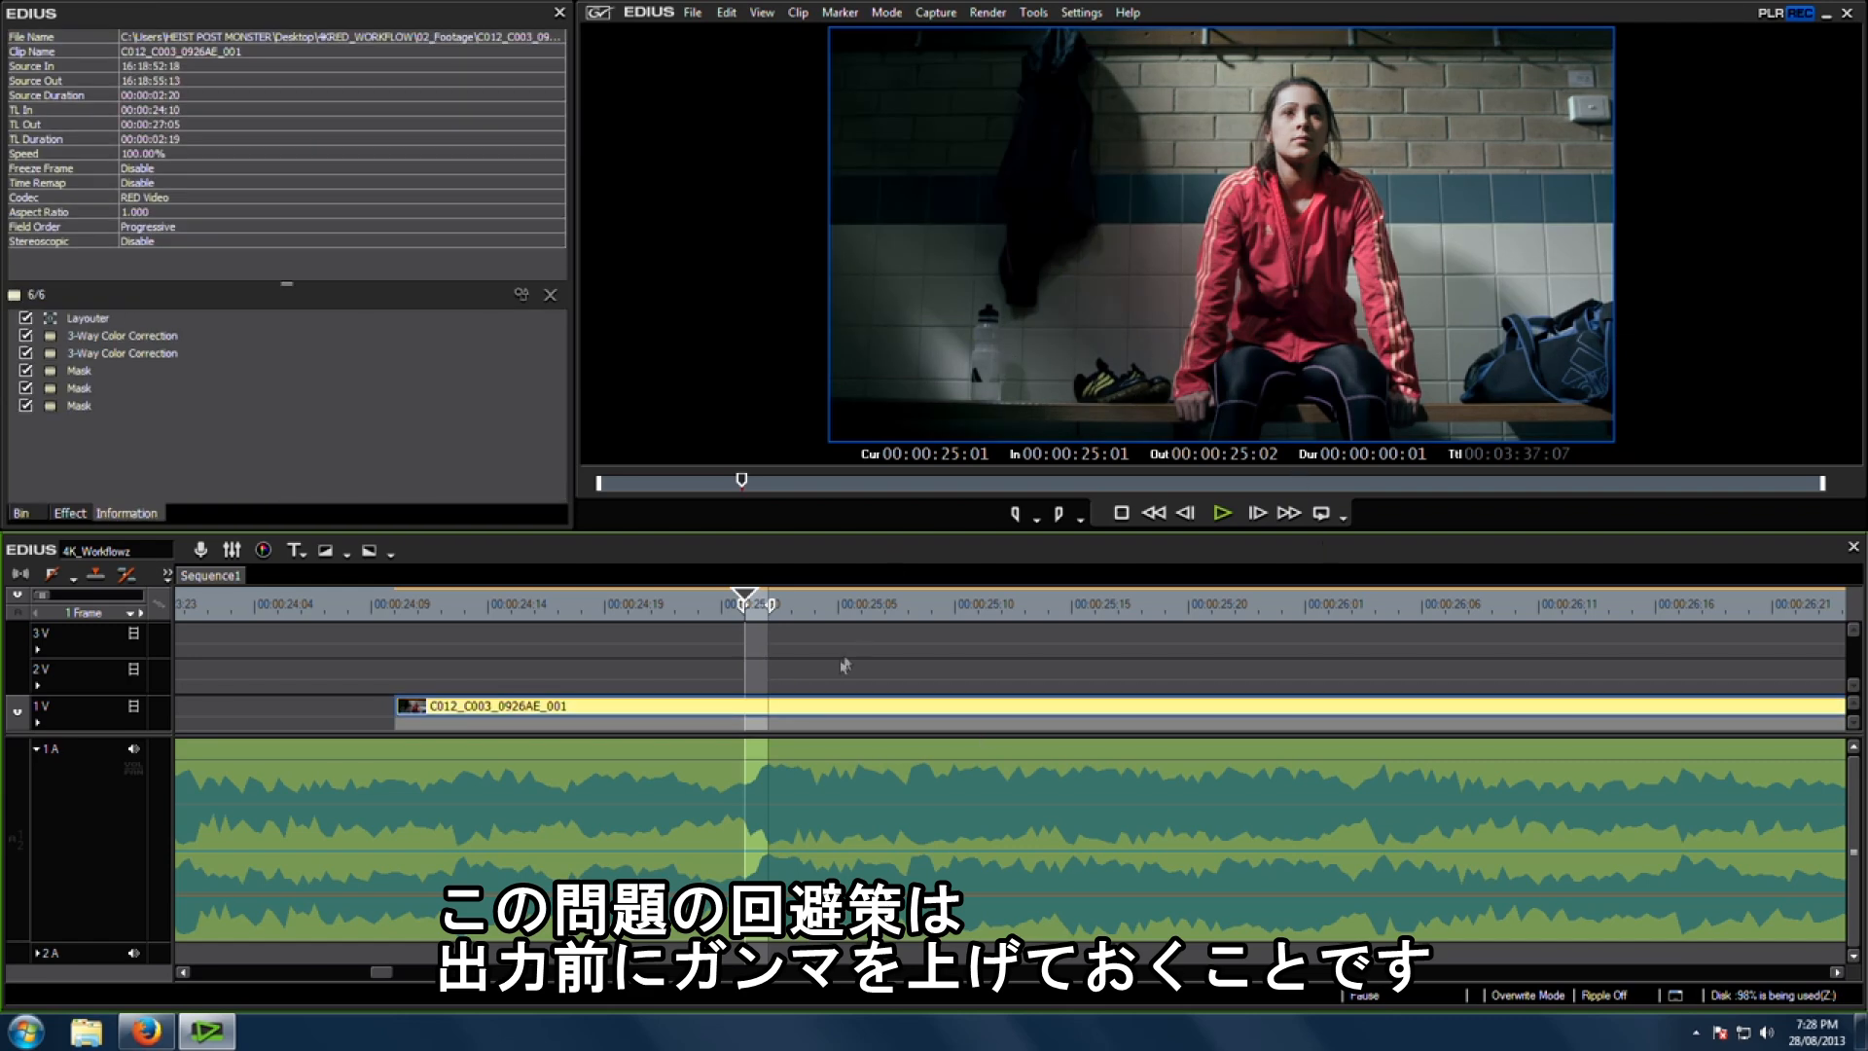
Step: Apply a YUV Curve filter to the clip and adjust the Y curve's black and white points
{"action": "left_click", "coordinate": [85, 512]}
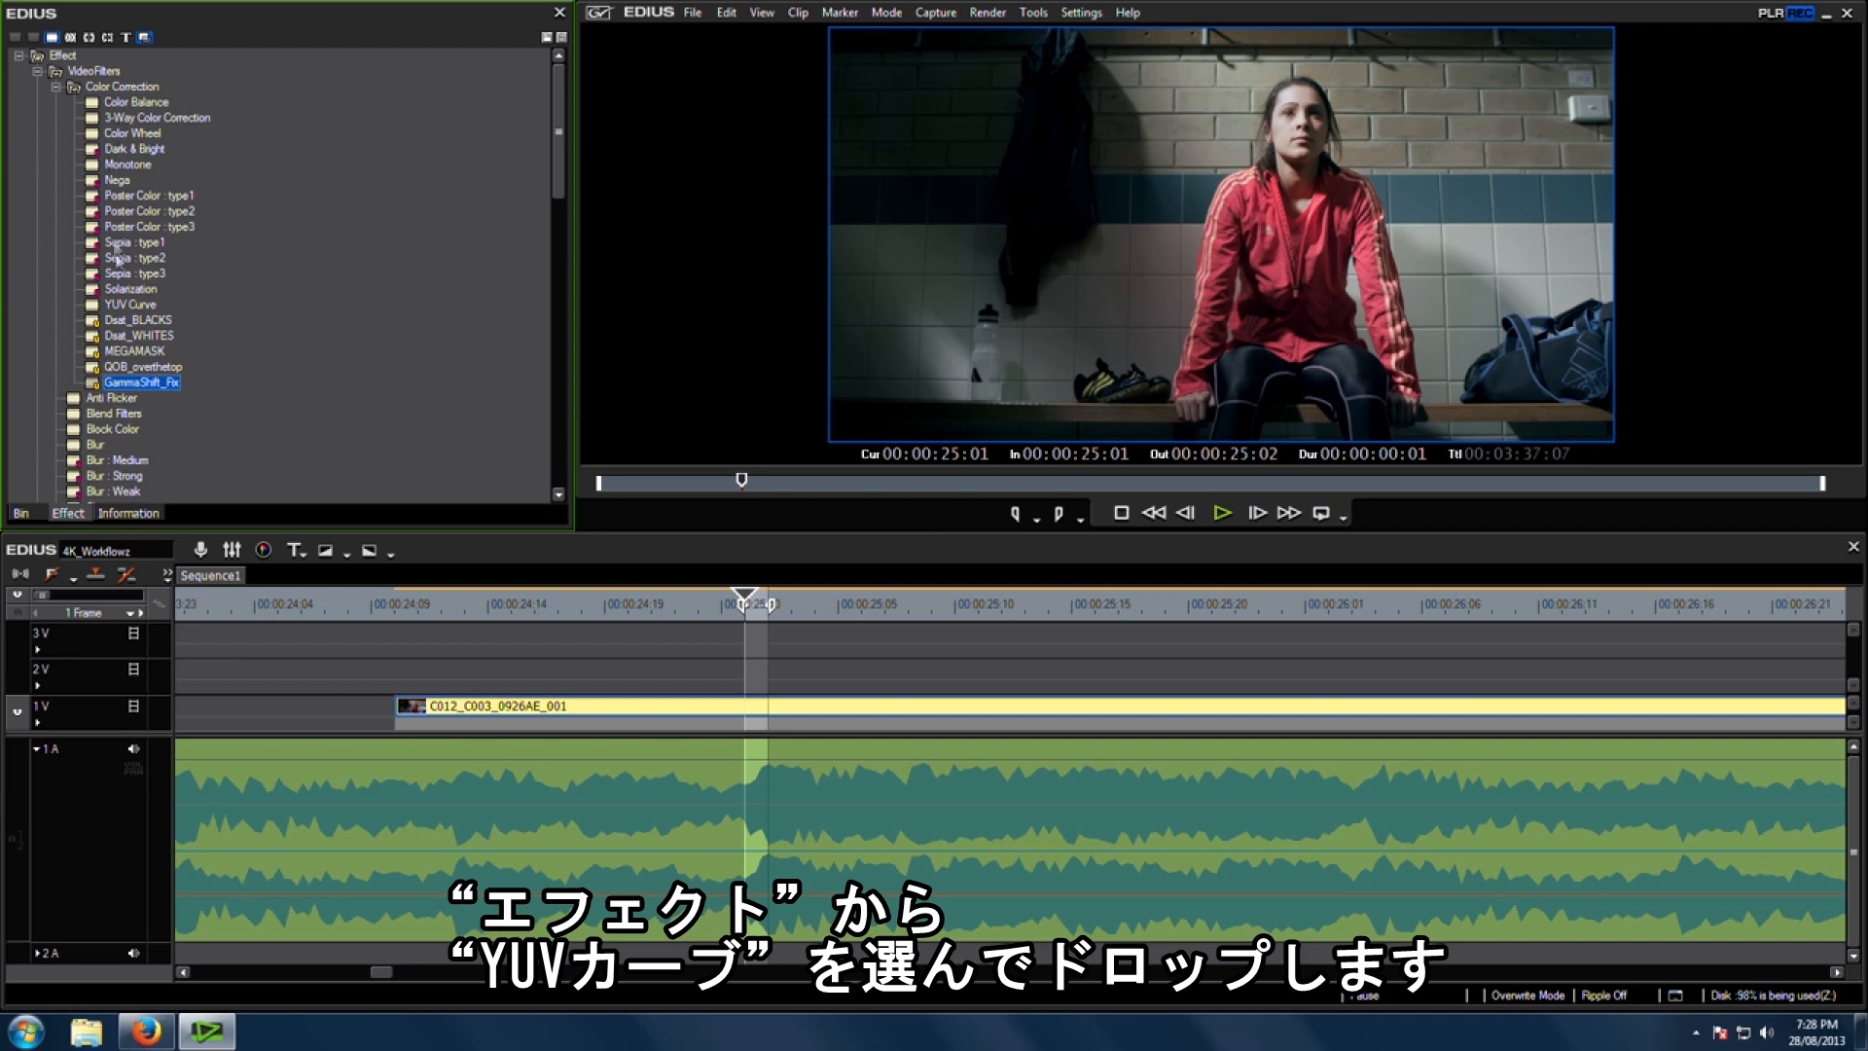
{"action": "left_click_drag", "start_coordinate": [124, 313], "coordinate": [642, 705]}
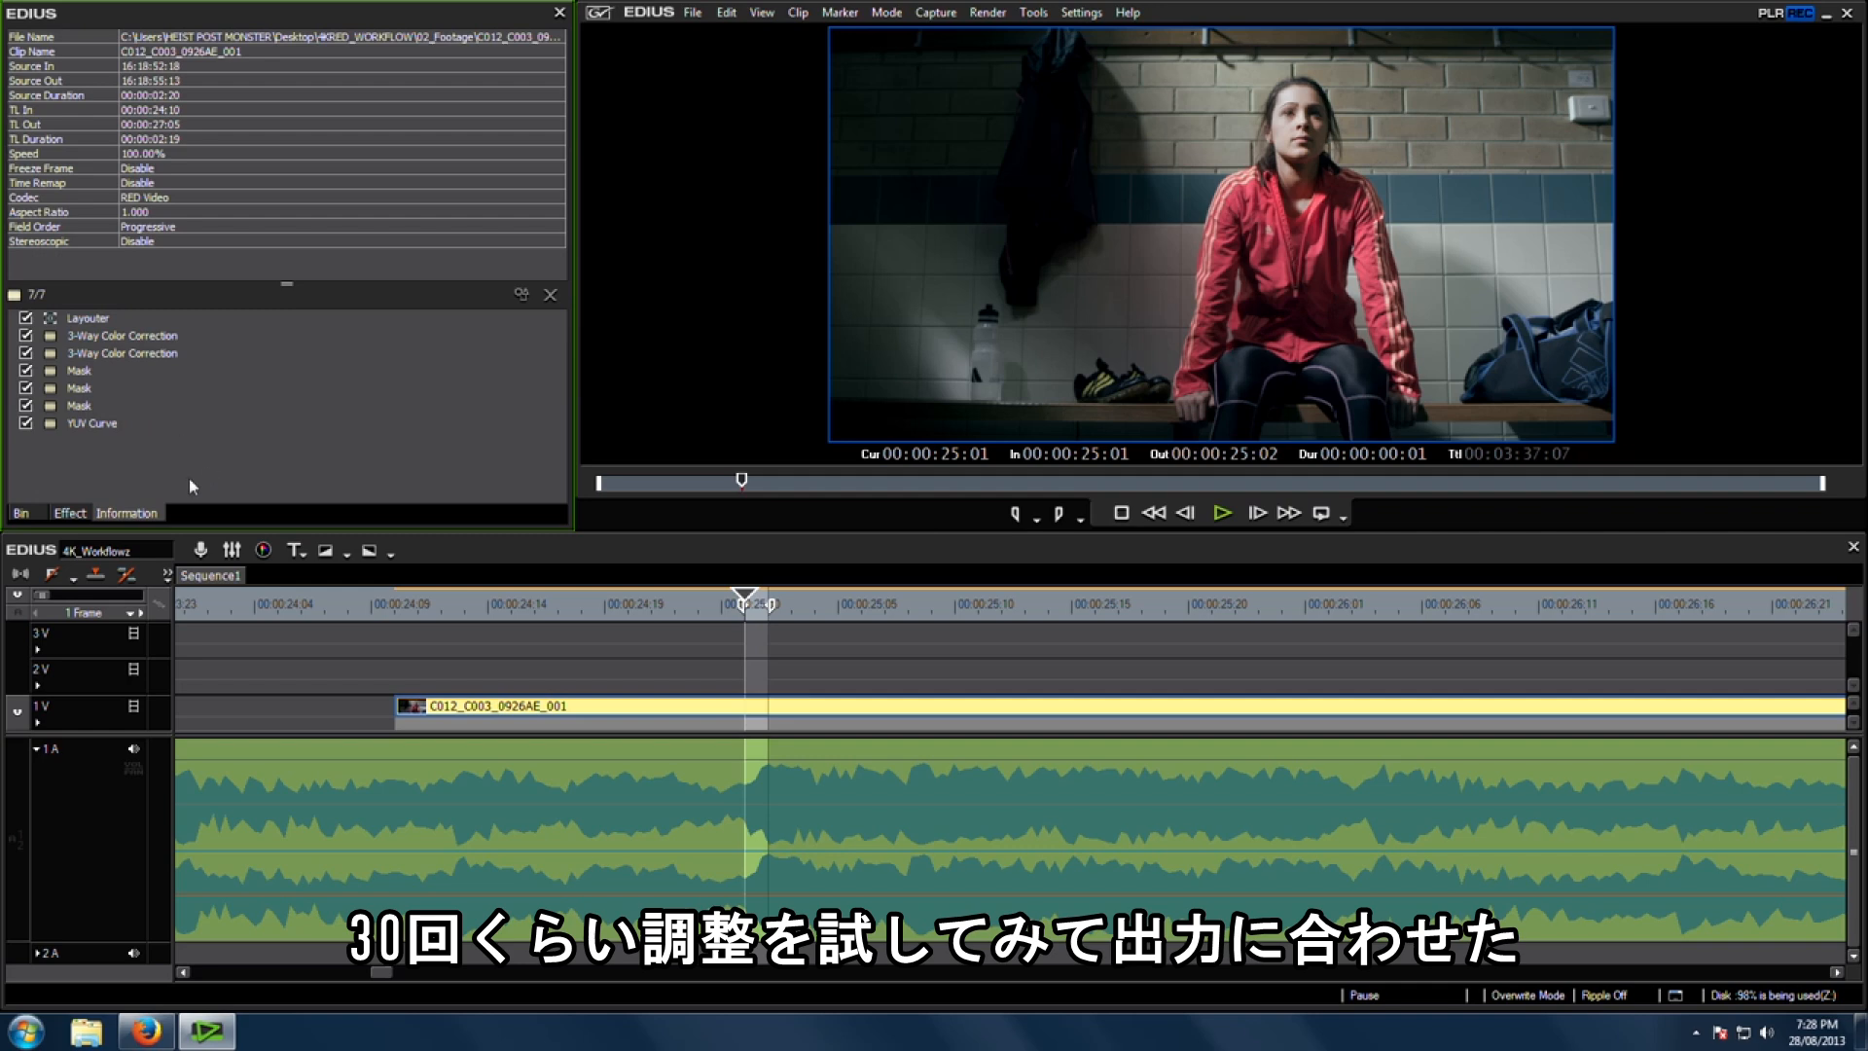
{"action": "double_click", "coordinate": [91, 423]}
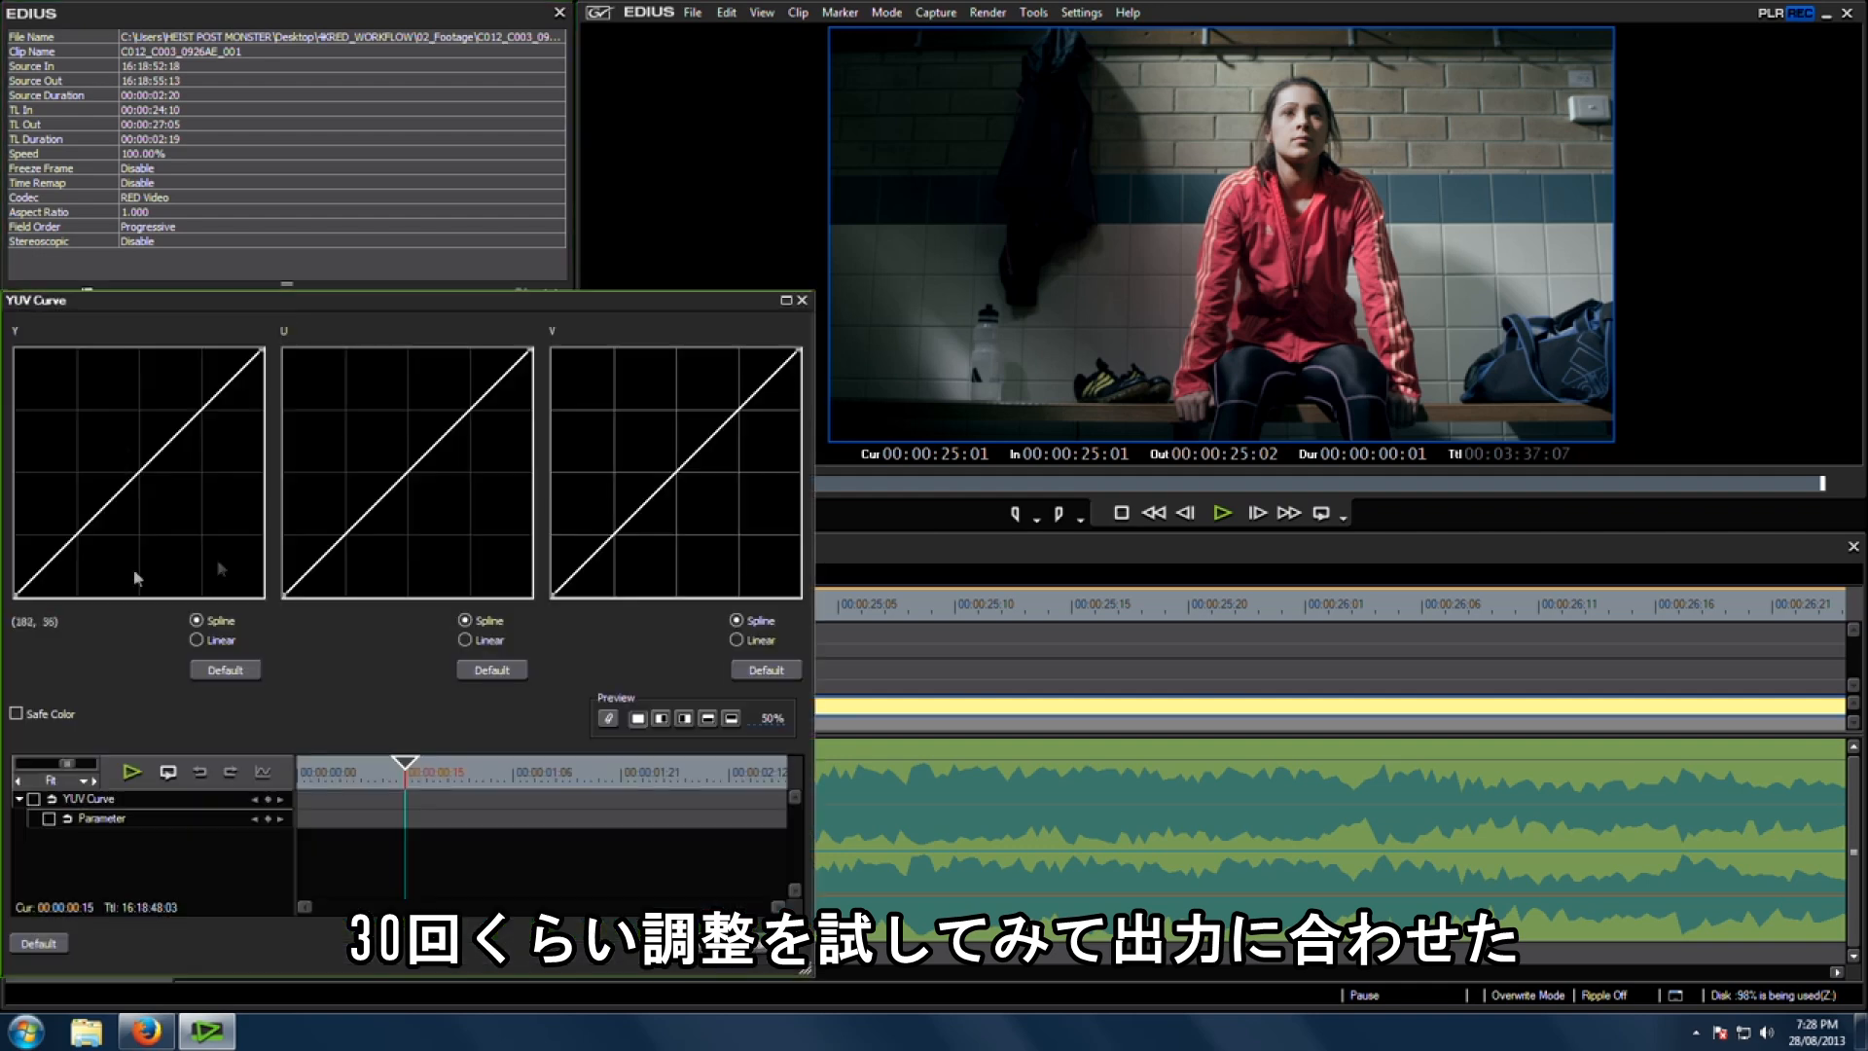
{"action": "left_click_drag", "start_coordinate": [14, 588], "coordinate": [13, 580]}
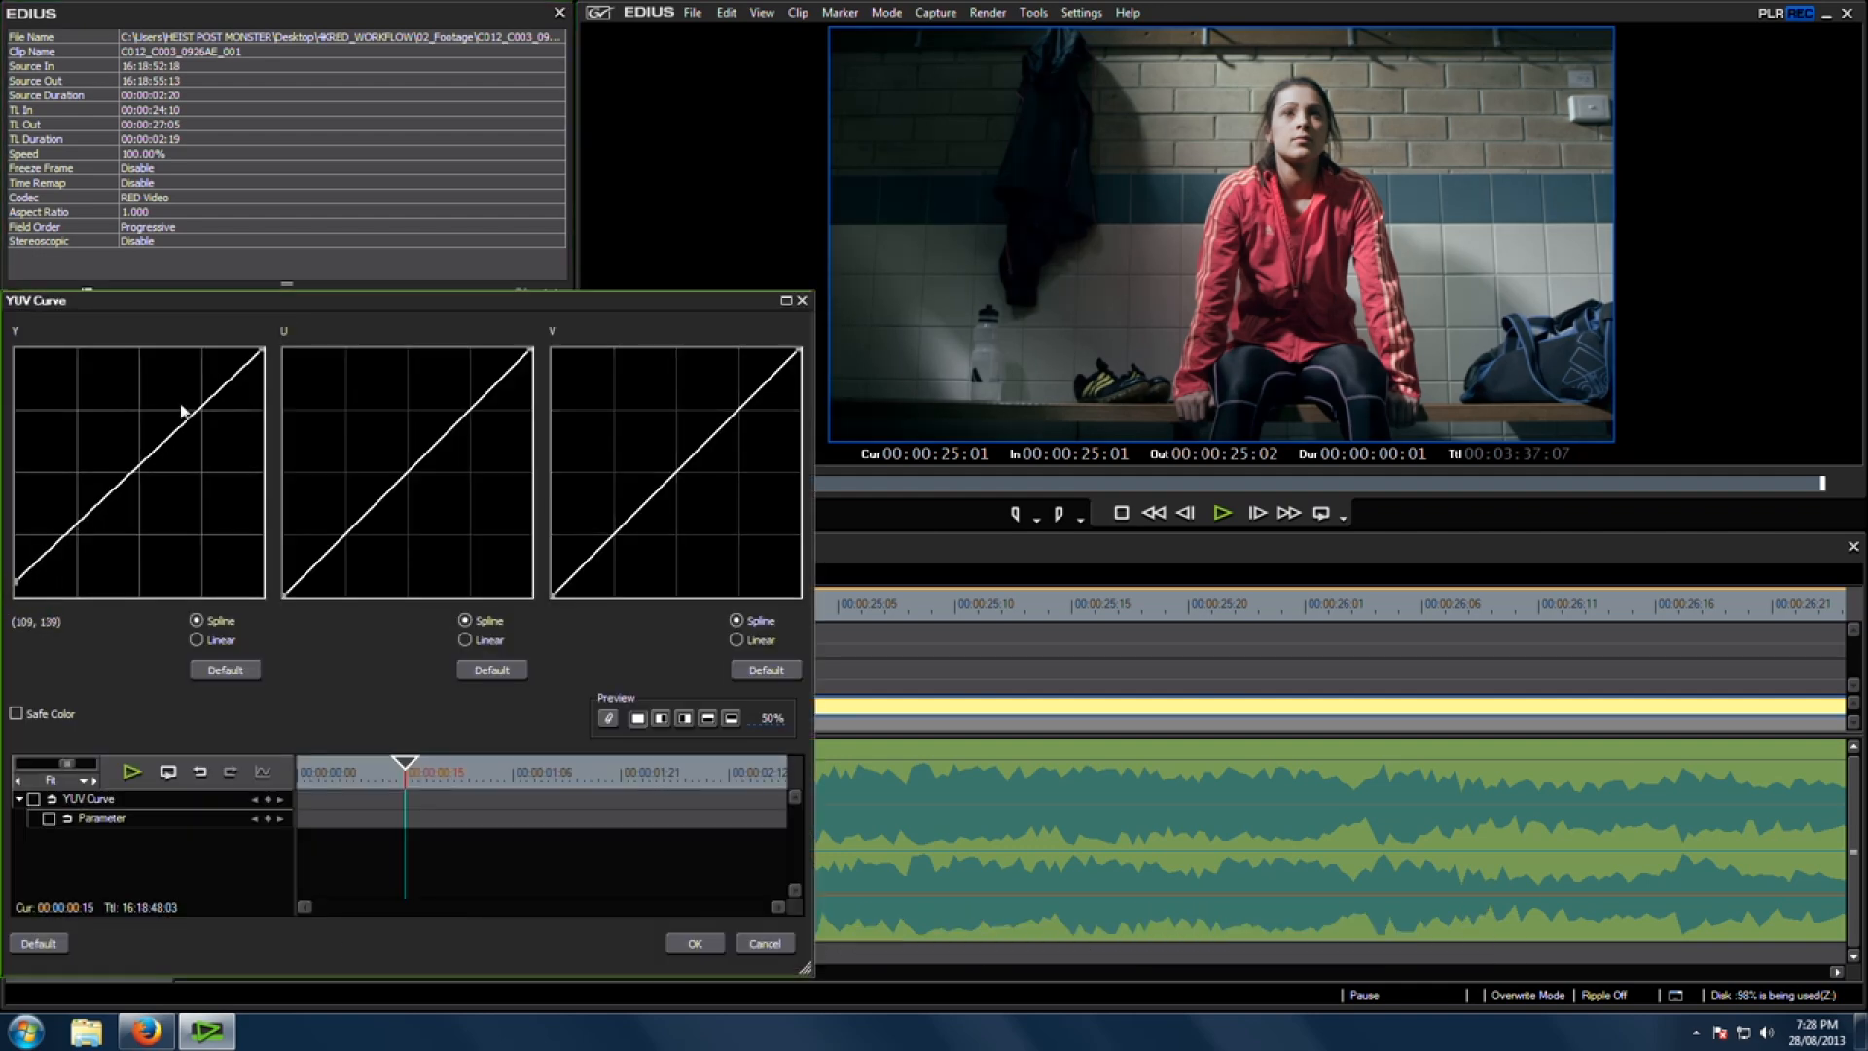
{"action": "left_click_drag", "start_coordinate": [263, 349], "coordinate": [263, 366]}
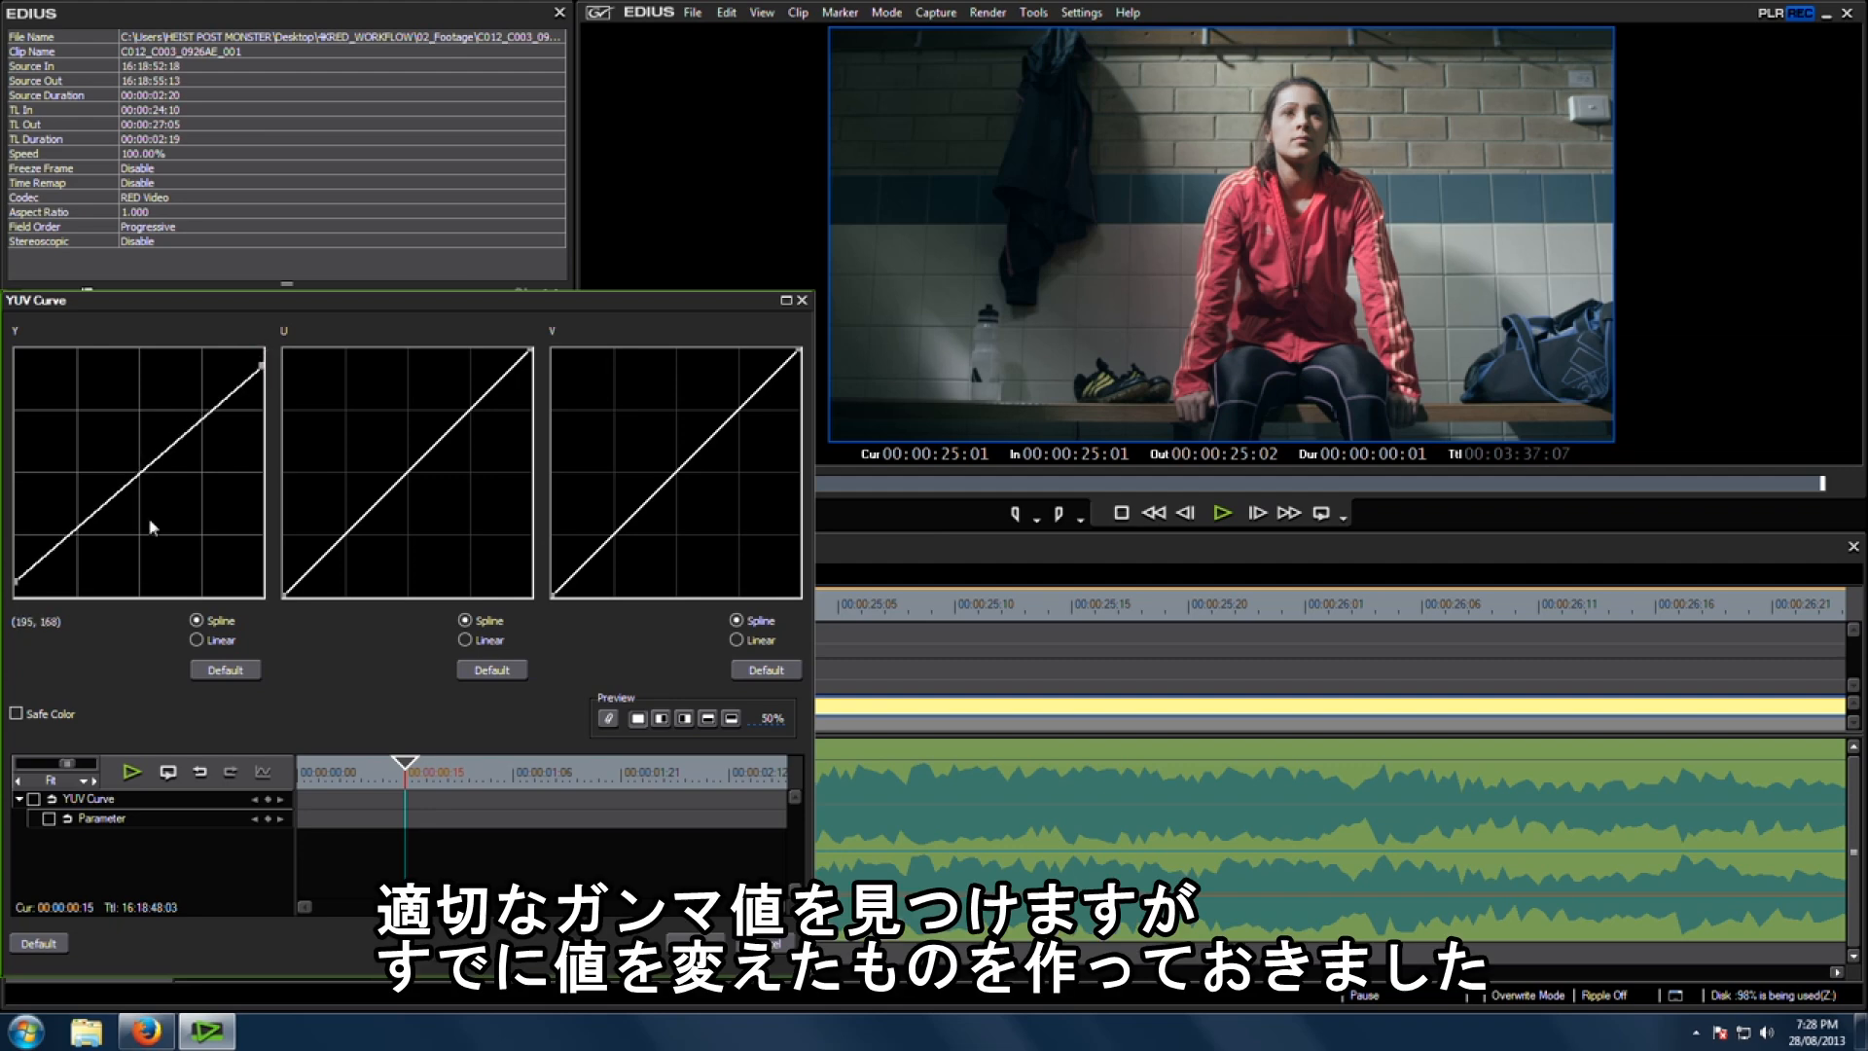
{"action": "left_click", "coordinate": [723, 934]}
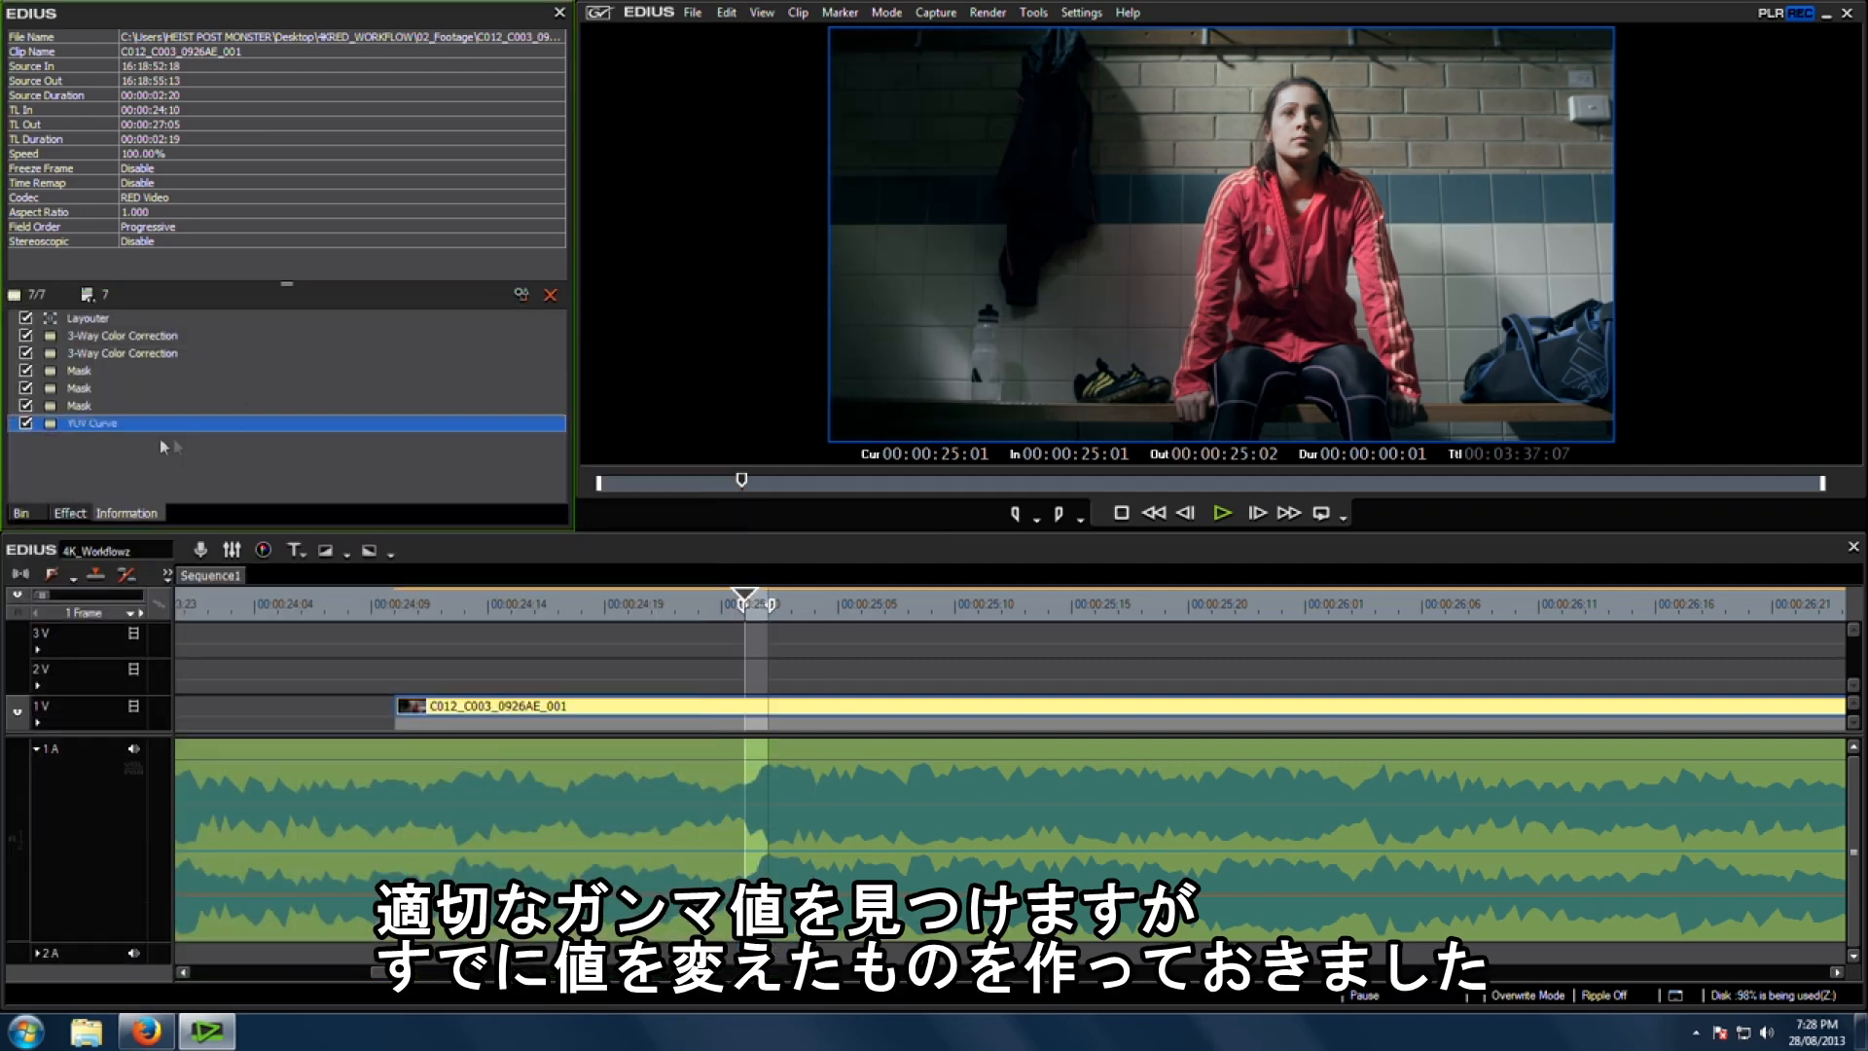
Step: Apply the GammaShift_Fix preset filter to the clip and export it to file again with the same settings
{"action": "left_click", "coordinate": [70, 513]}
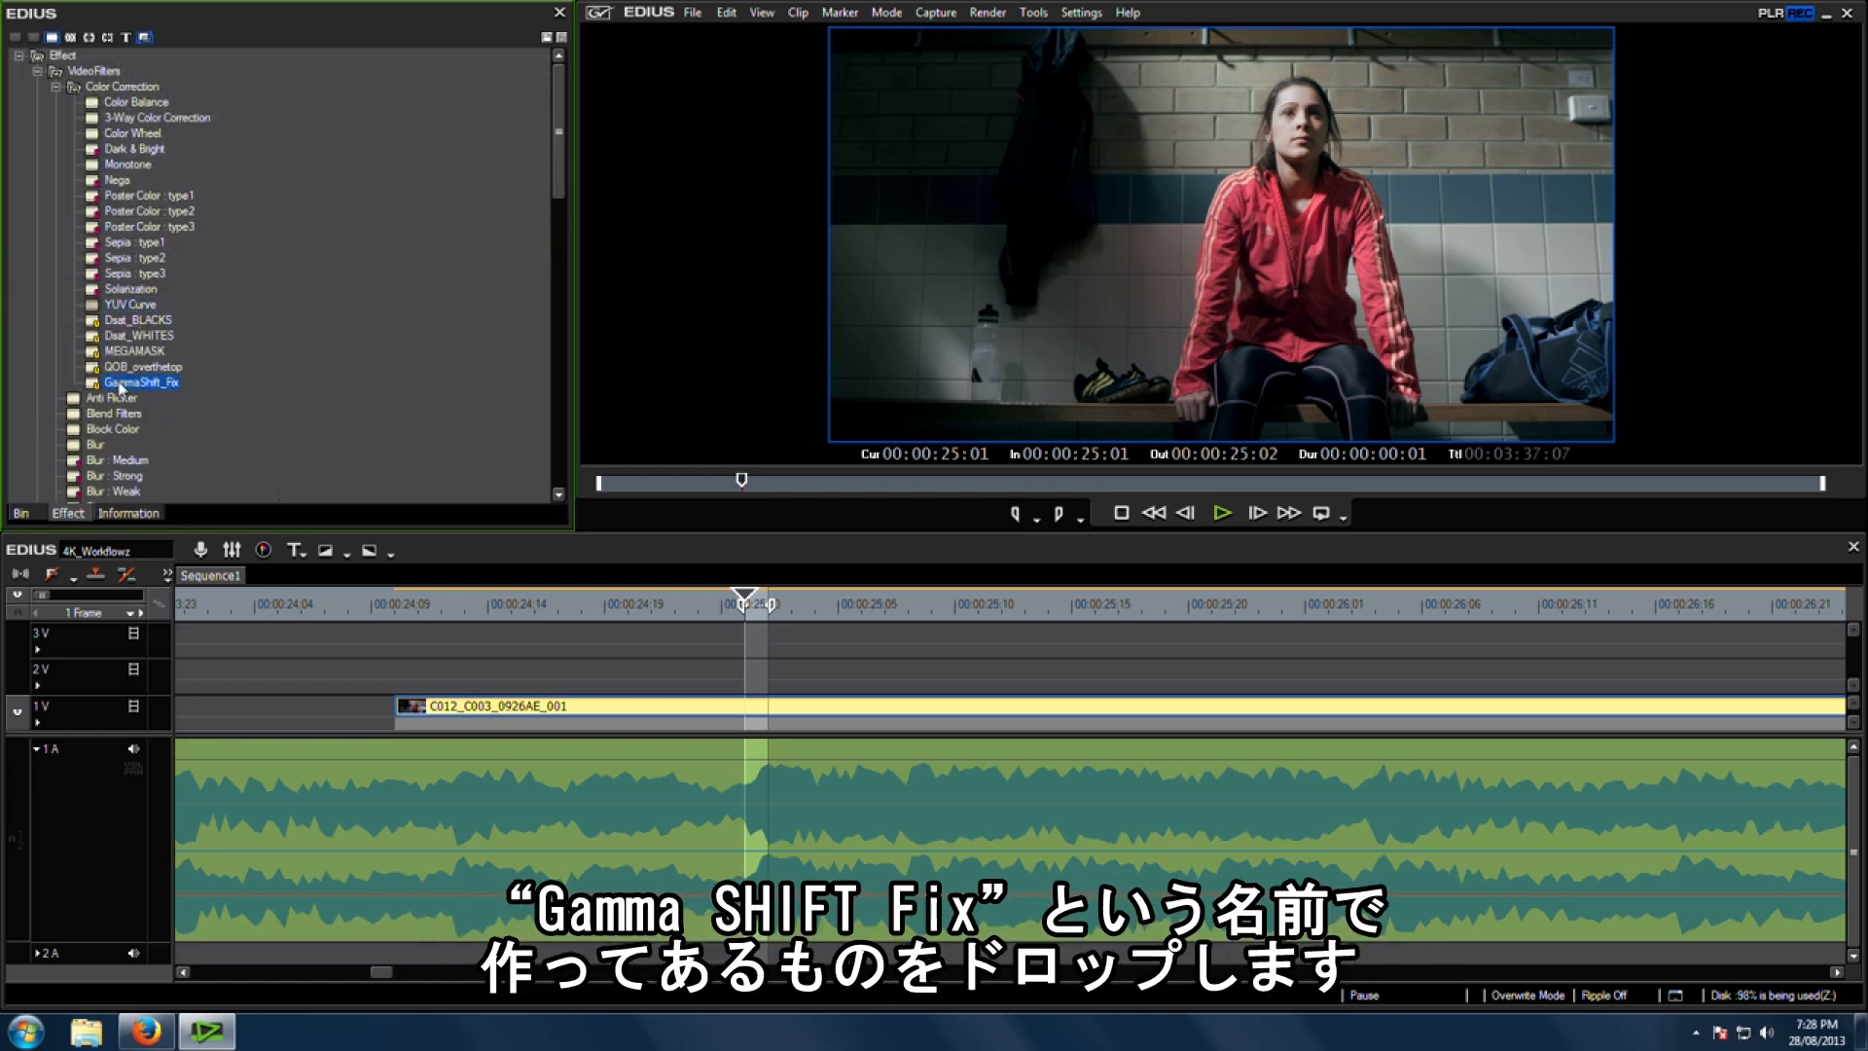
{"action": "left_click_drag", "start_coordinate": [119, 386], "coordinate": [700, 713]}
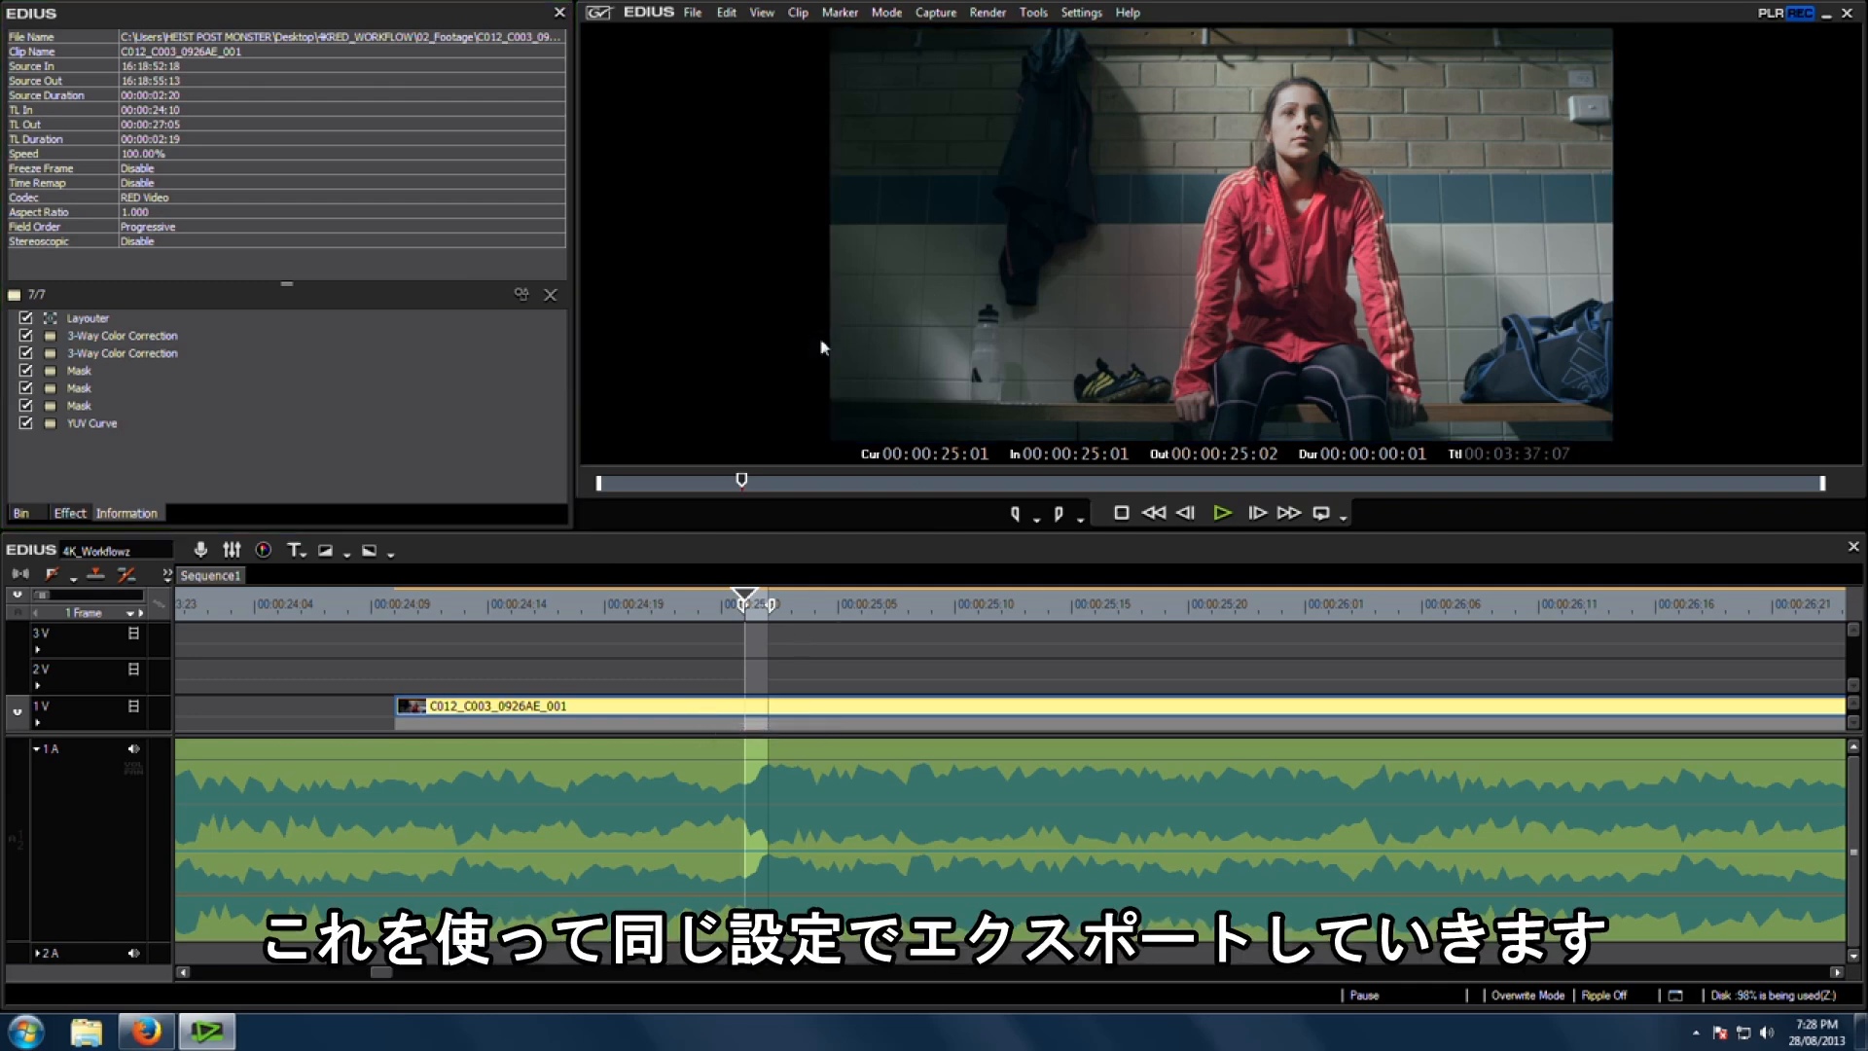
{"action": "key", "text": "F11"}
{"action": "left_click", "coordinate": [999, 584]}
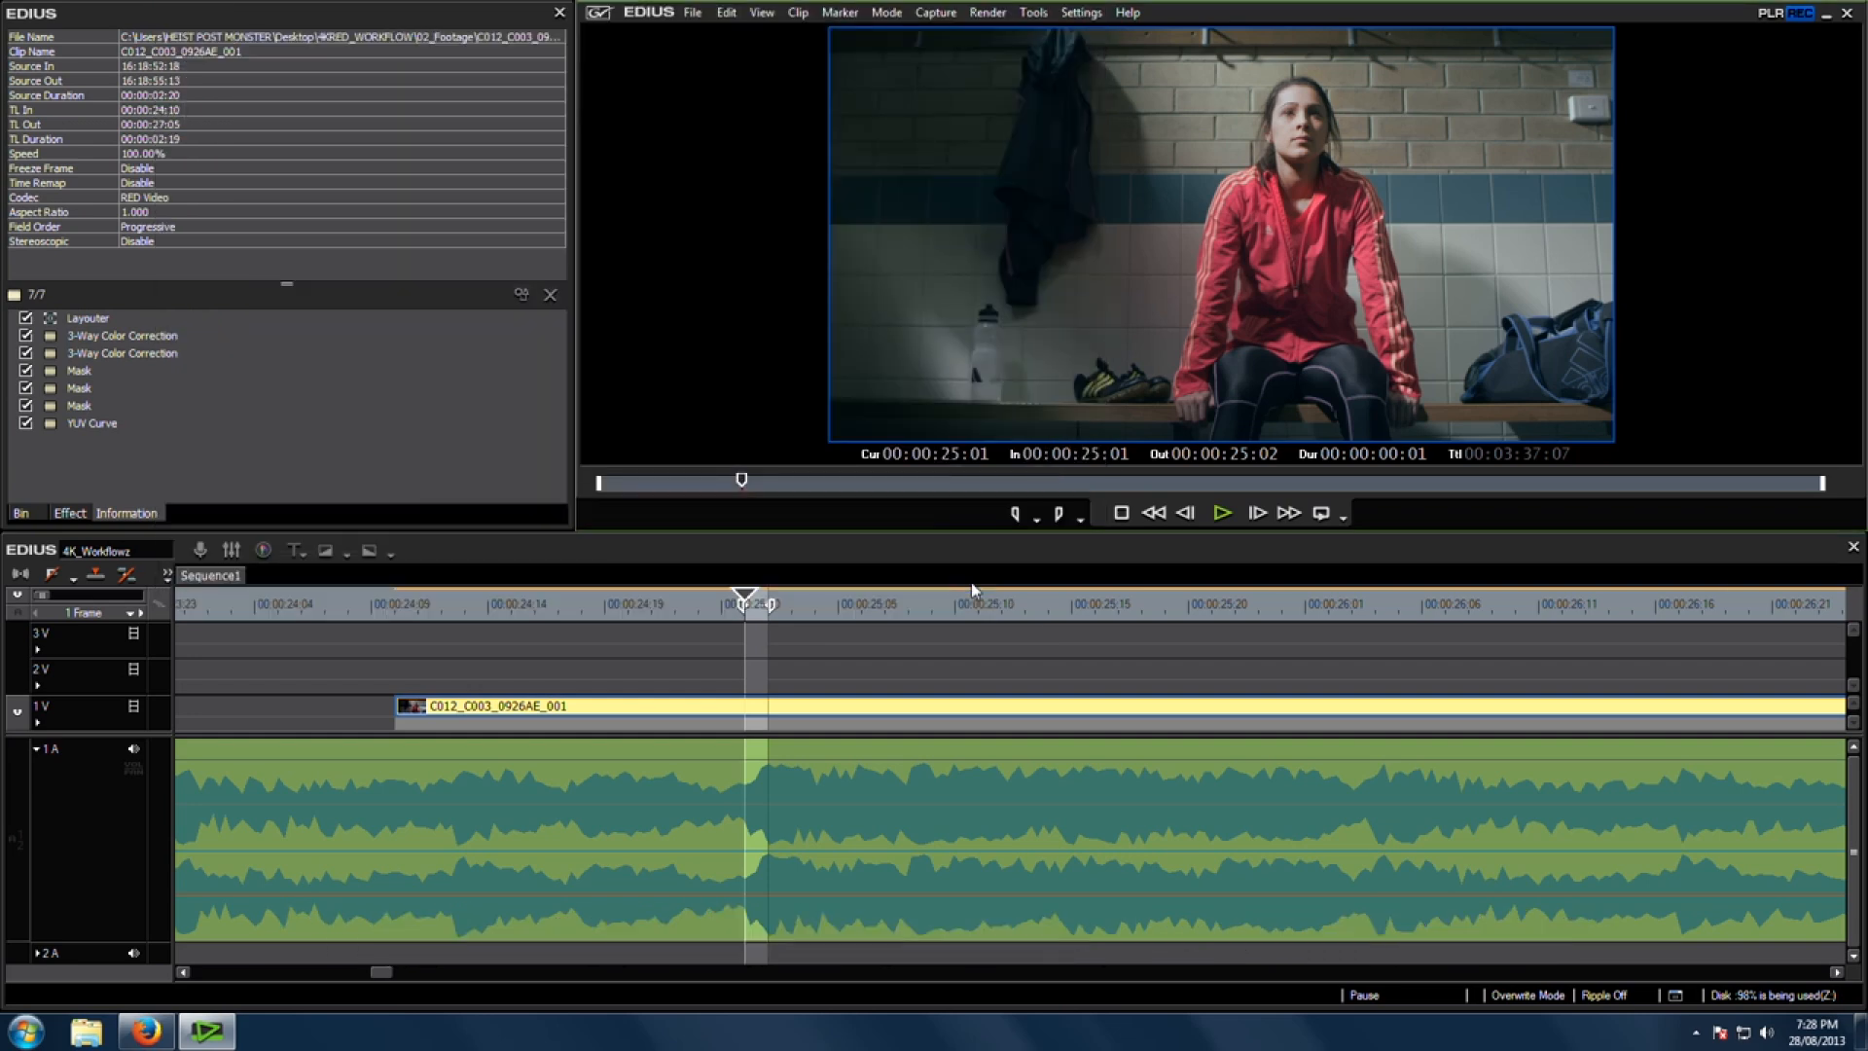
Step: Place the rendered 4k_to_4k_jpg_hi_fix clip on track 2V at the playhead above the original clip
{"action": "left_click", "coordinate": [24, 518]}
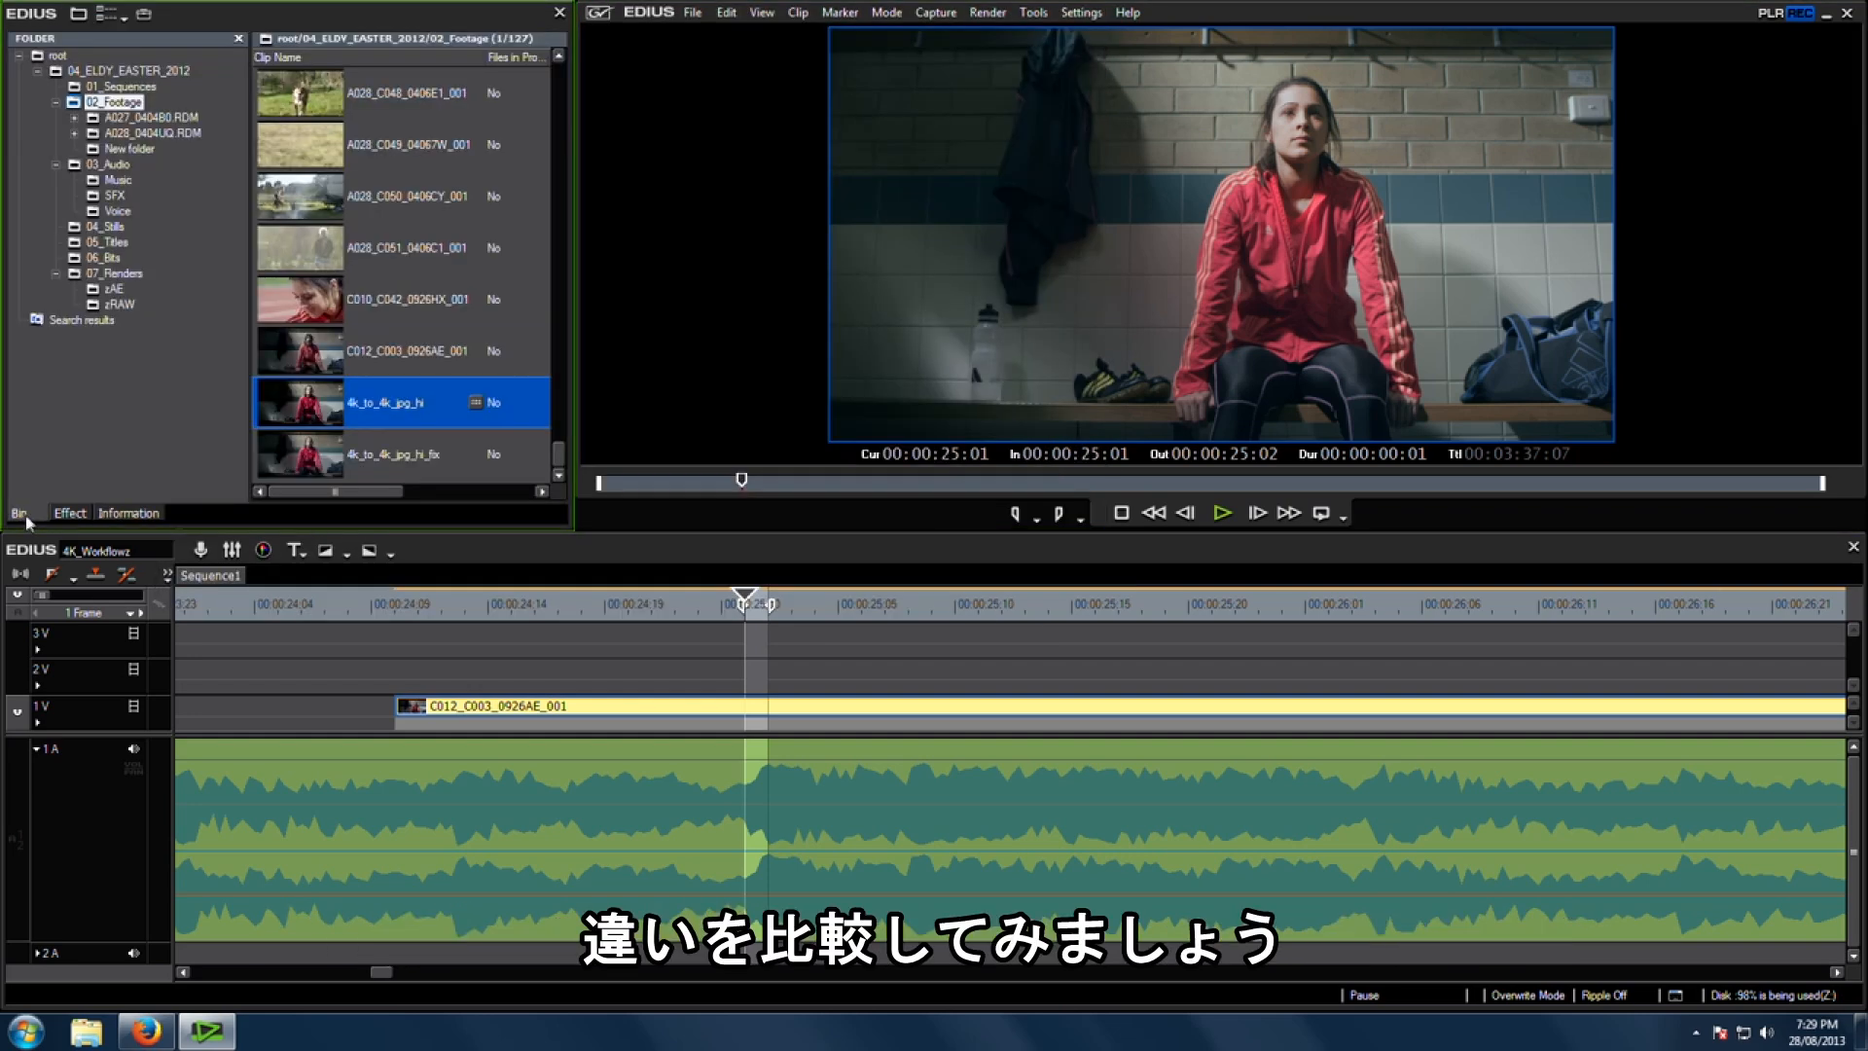
{"action": "left_click", "coordinate": [297, 462]}
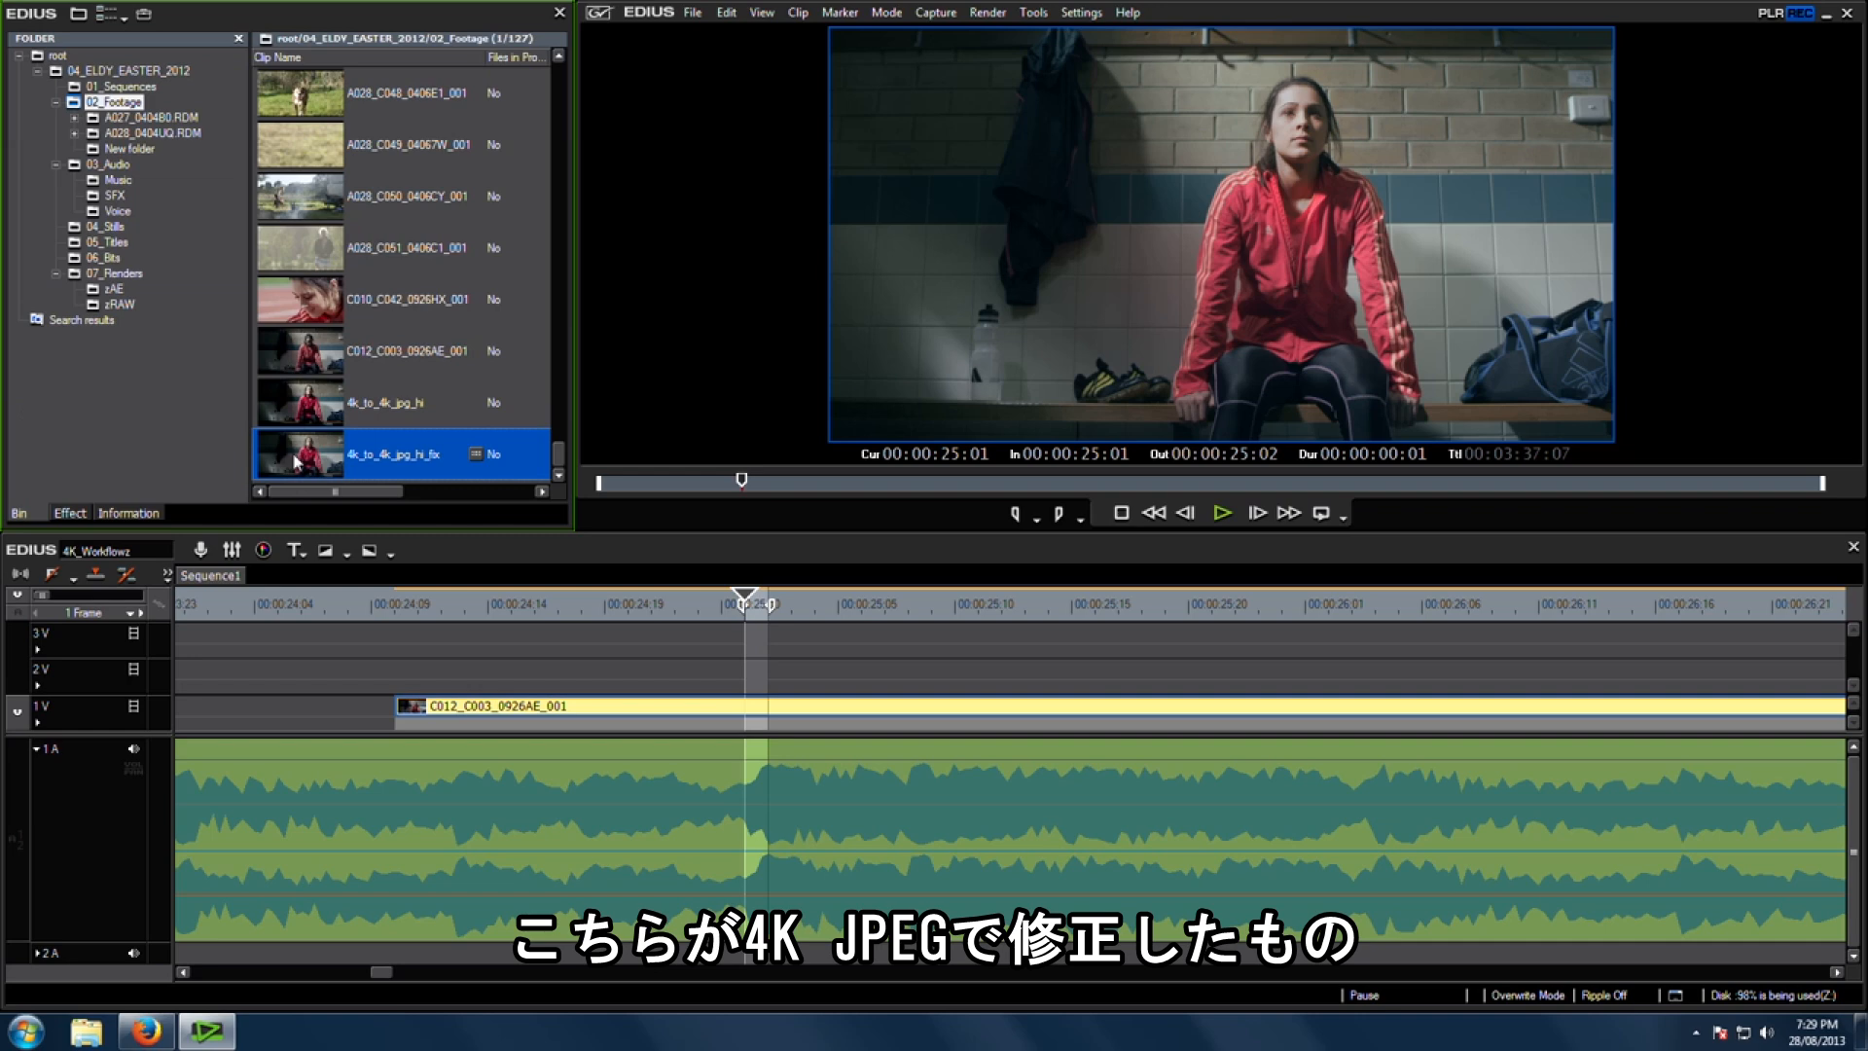
{"action": "left_click_drag", "start_coordinate": [628, 637], "coordinate": [756, 670]}
Step: Delete the YUV Curve filter from the original clip, then select the overlay clip
{"action": "left_click", "coordinate": [146, 513]}
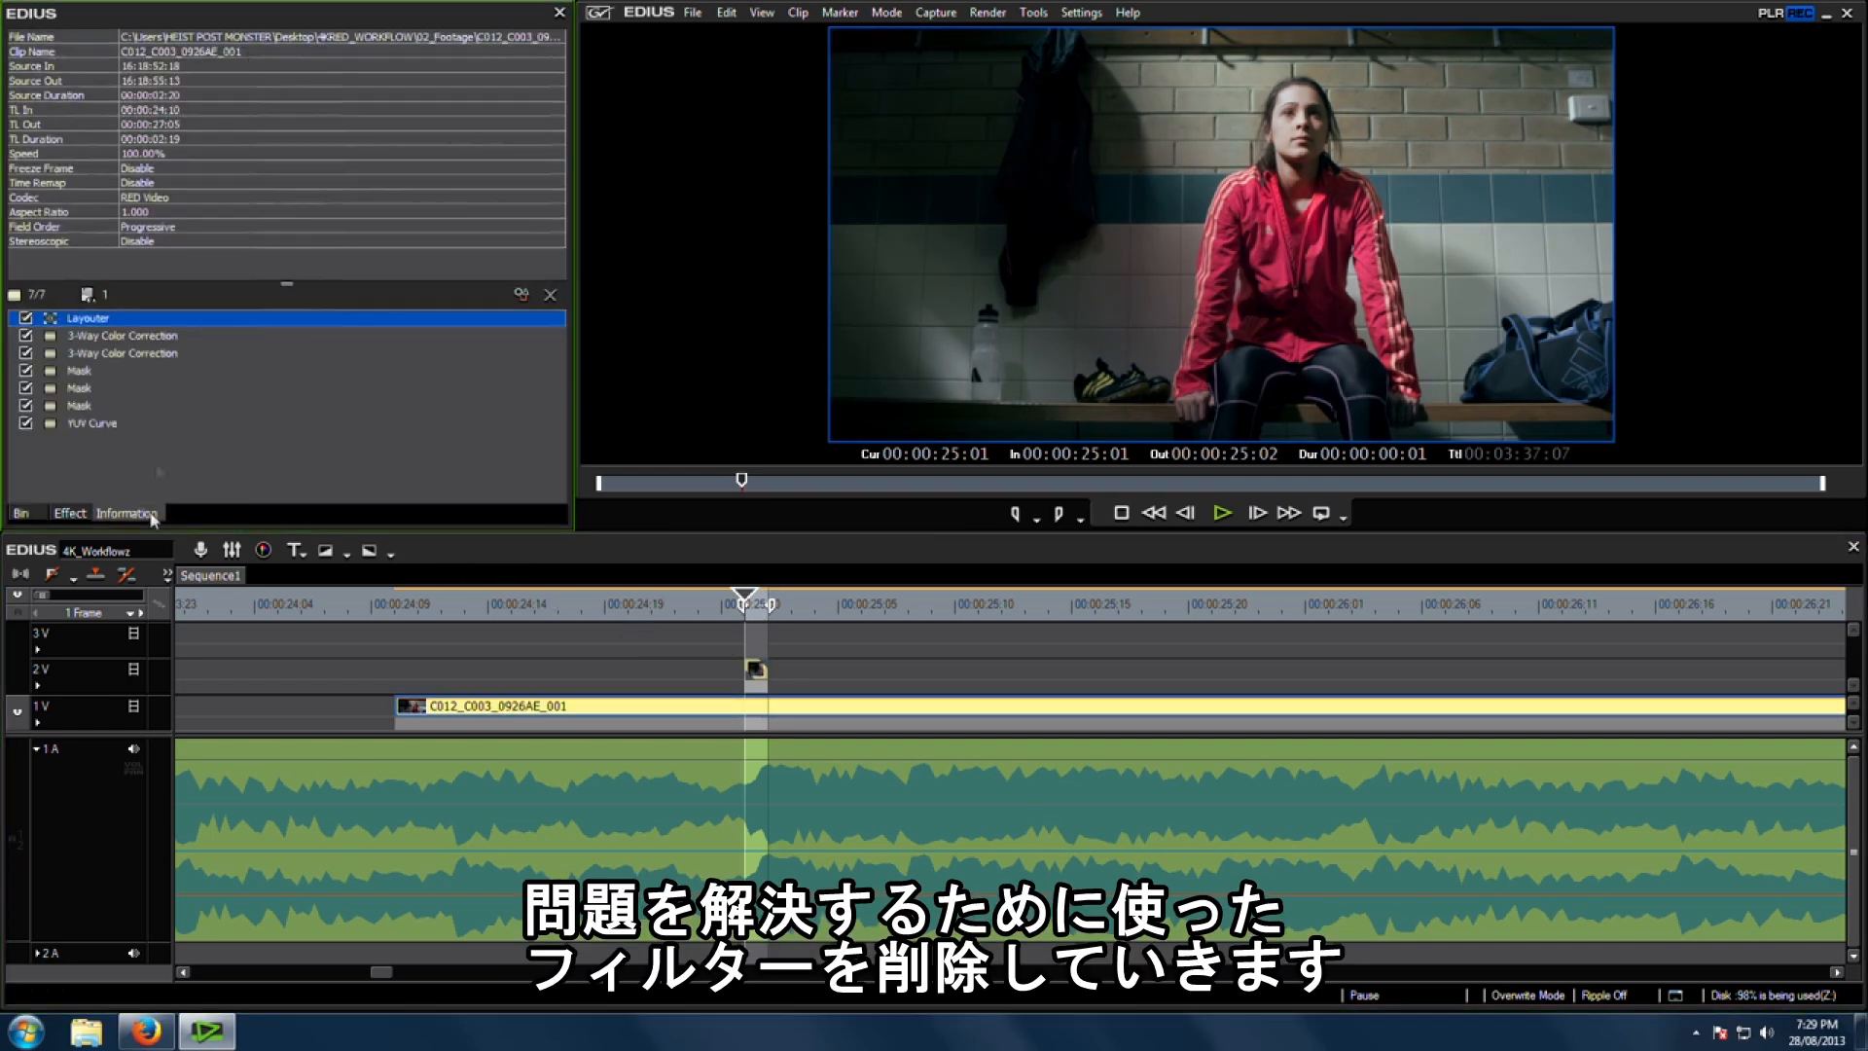
{"action": "left_click", "coordinate": [165, 425]}
{"action": "key", "text": "Delete"}
{"action": "left_click", "coordinate": [756, 670]}
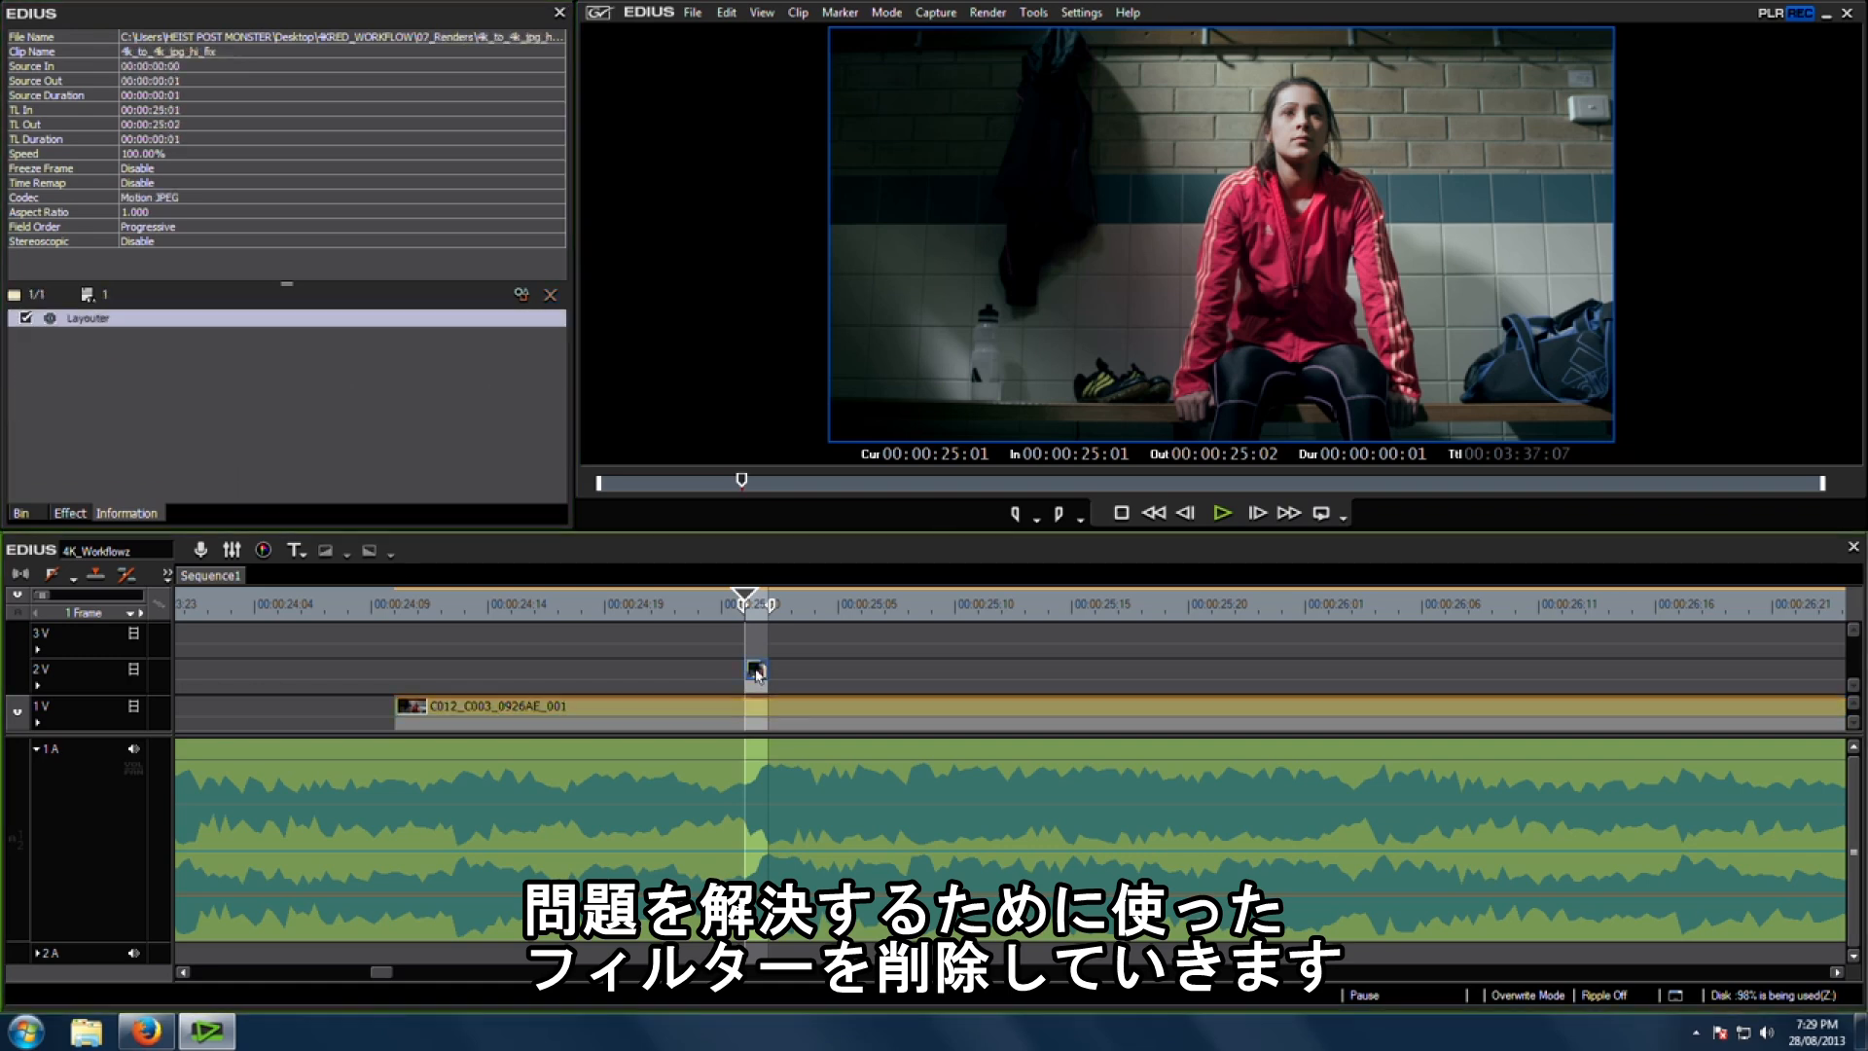
Step: Crop the overlay clip's right side by 65.10% in Layouter to compare it with the original
{"action": "double_click", "coordinate": [77, 320]}
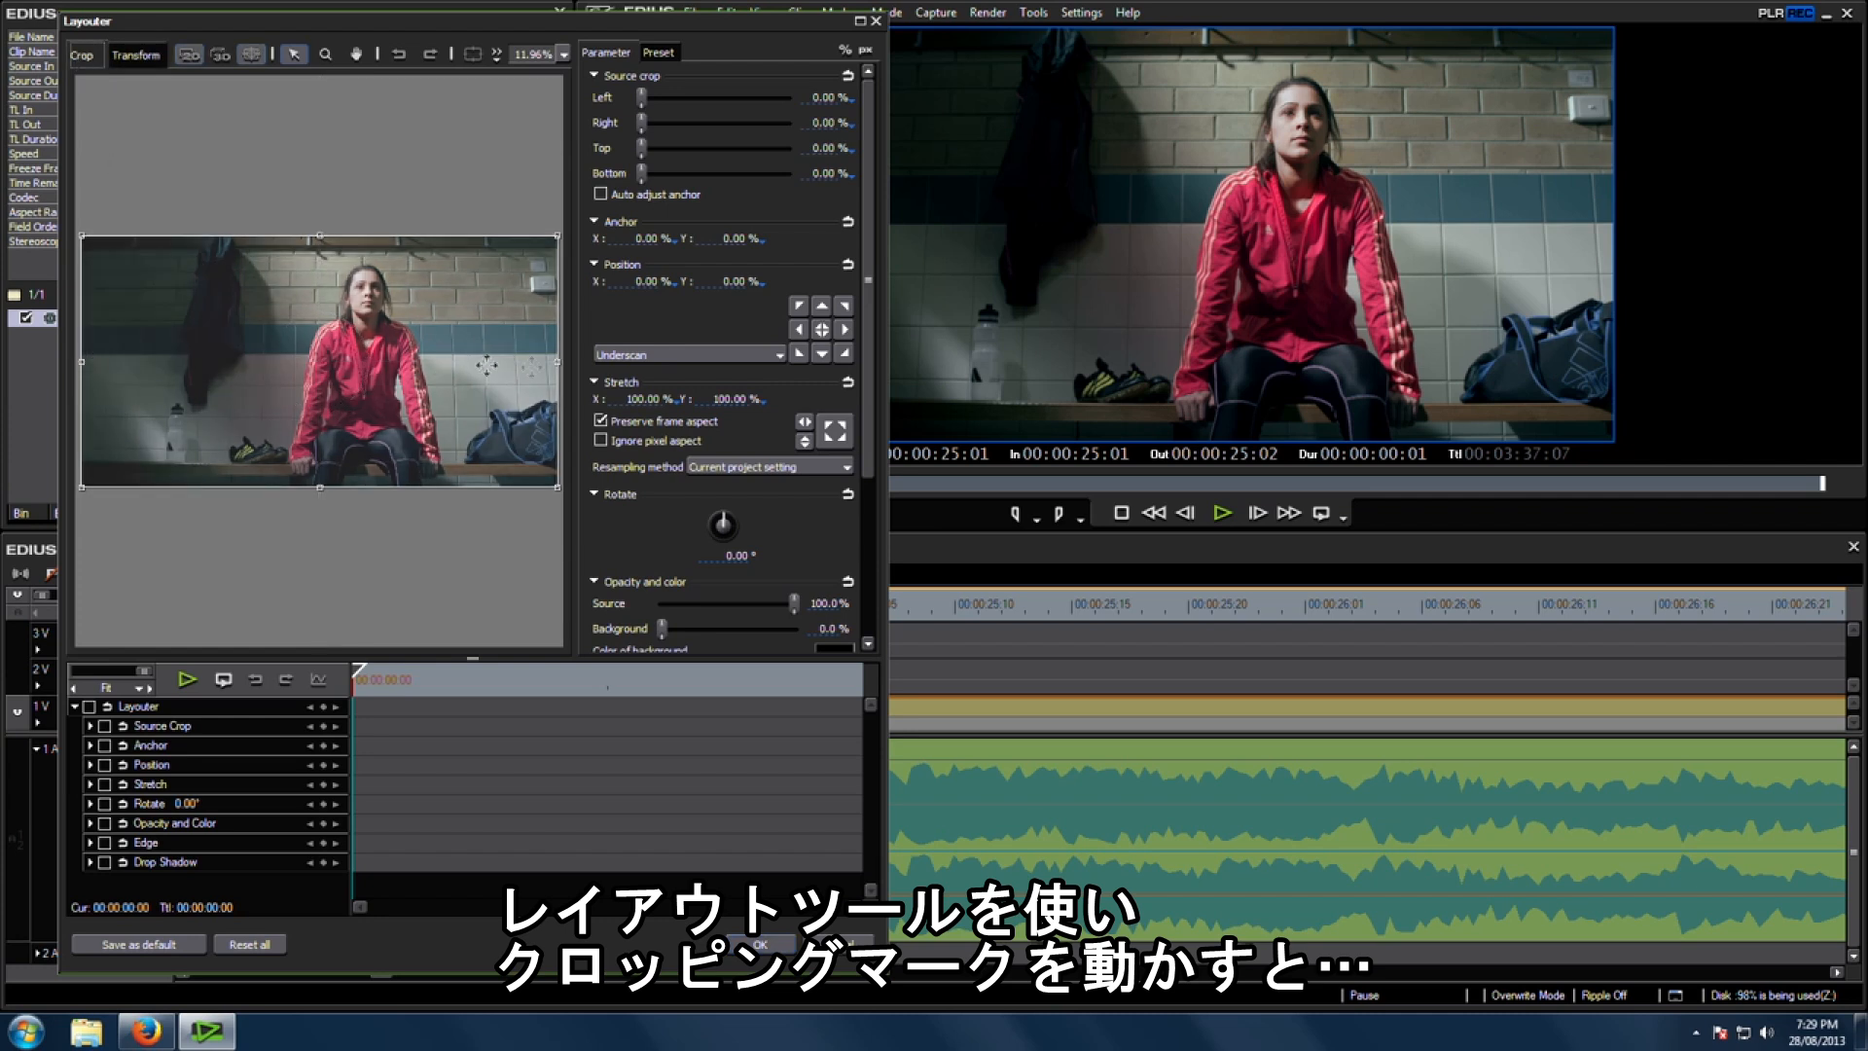
{"action": "left_click_drag", "start_coordinate": [557, 363], "coordinate": [251, 366]}
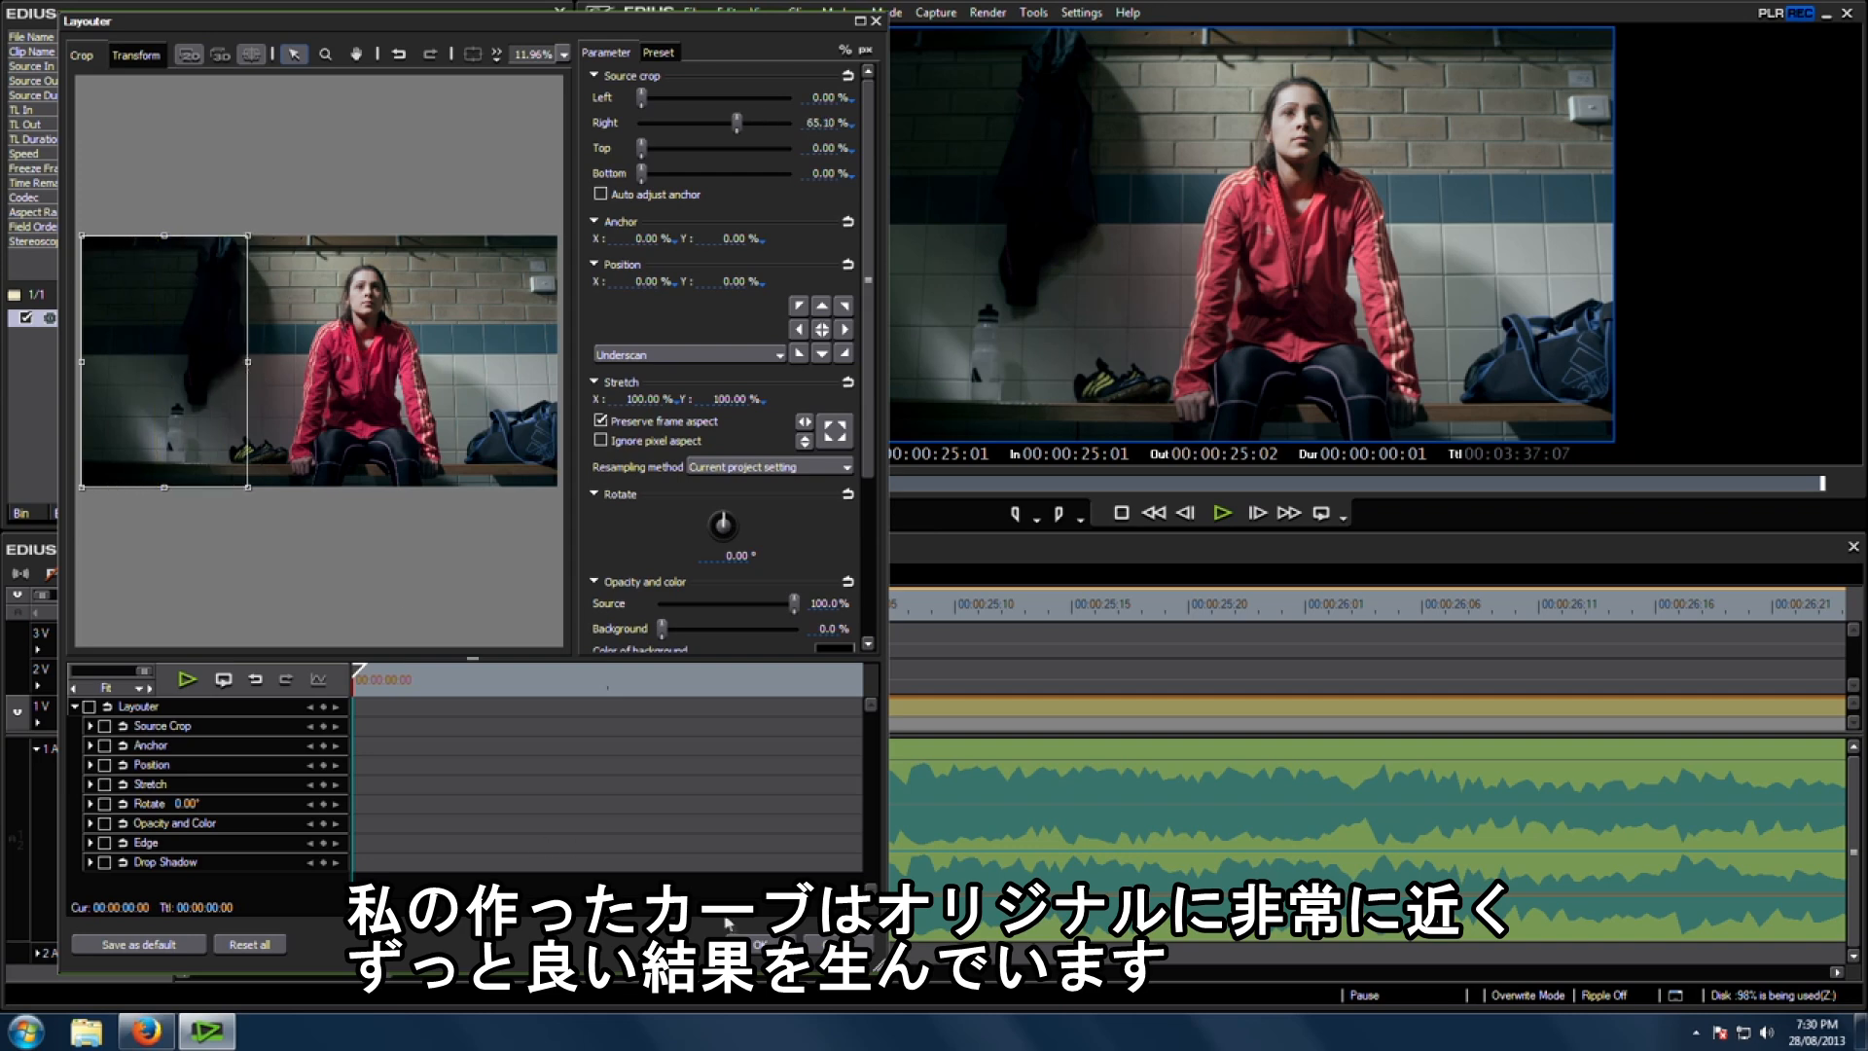
{"action": "left_click", "coordinate": [769, 943]}
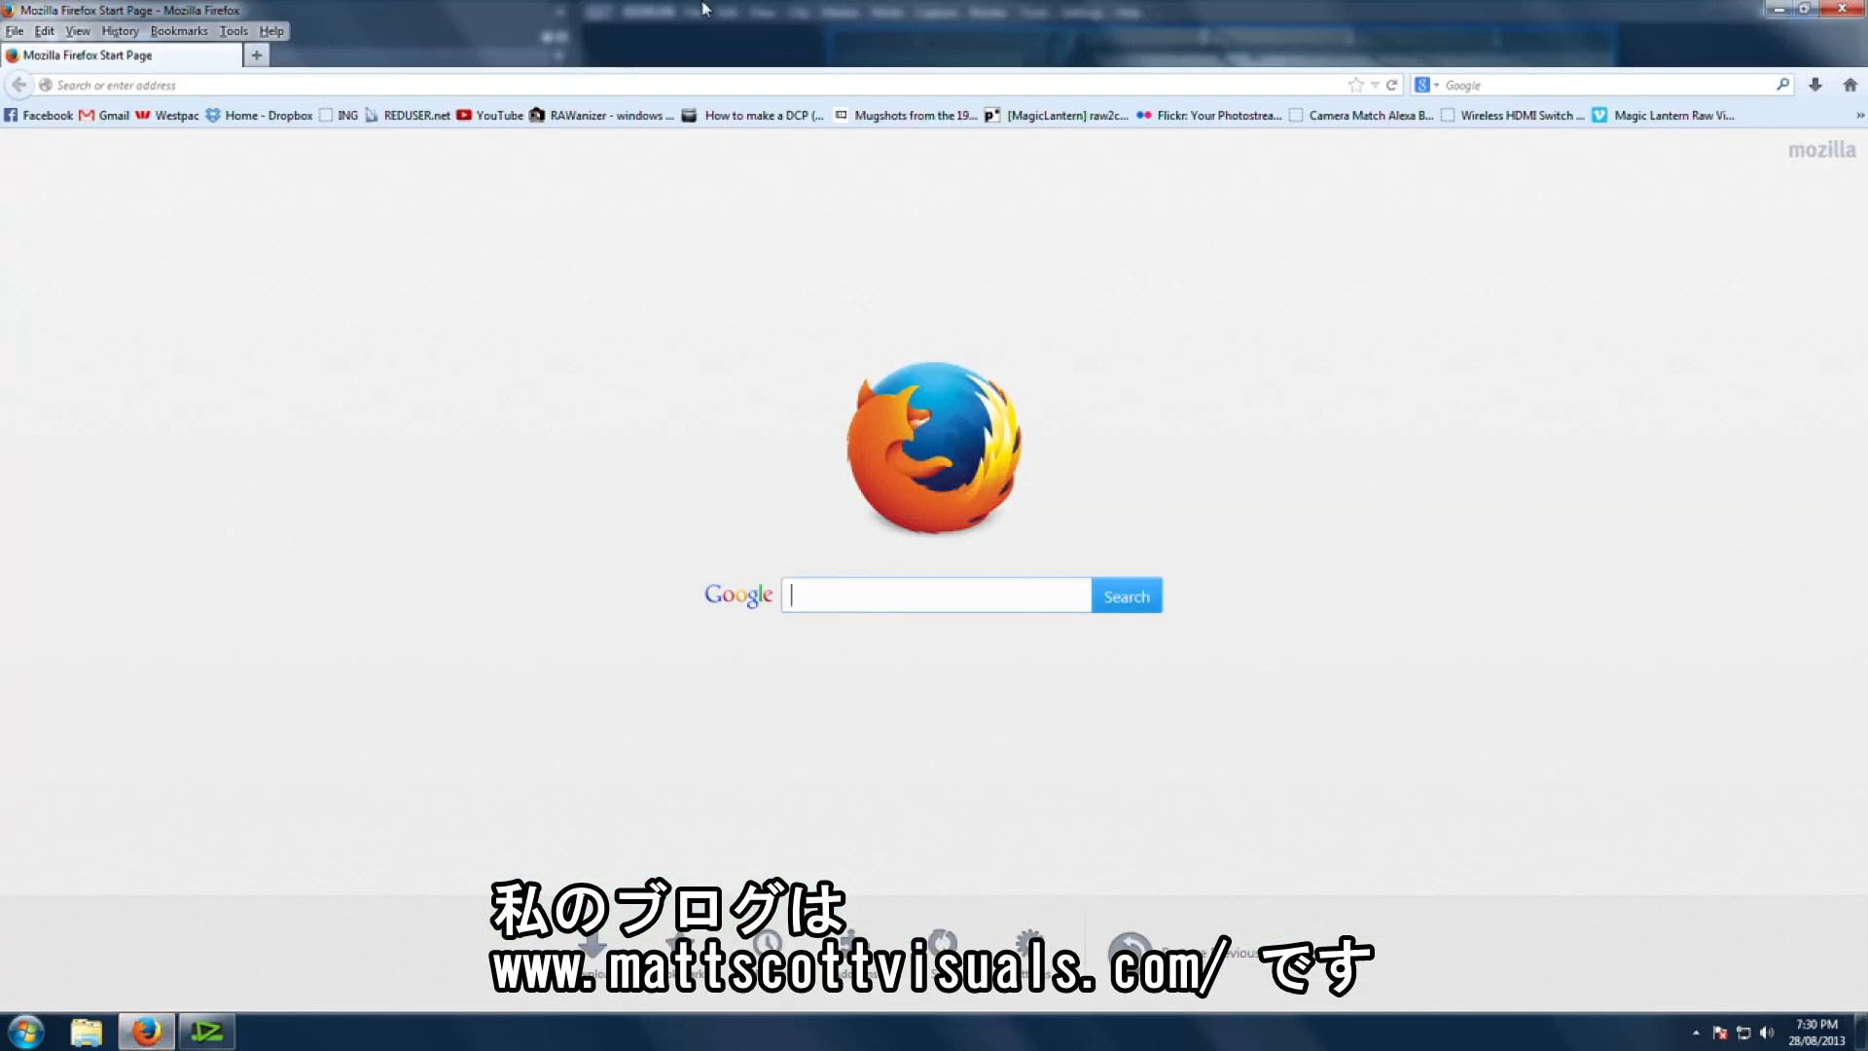
{"action": "left_click", "coordinate": [582, 81]}
{"action": "type", "text": "www"}
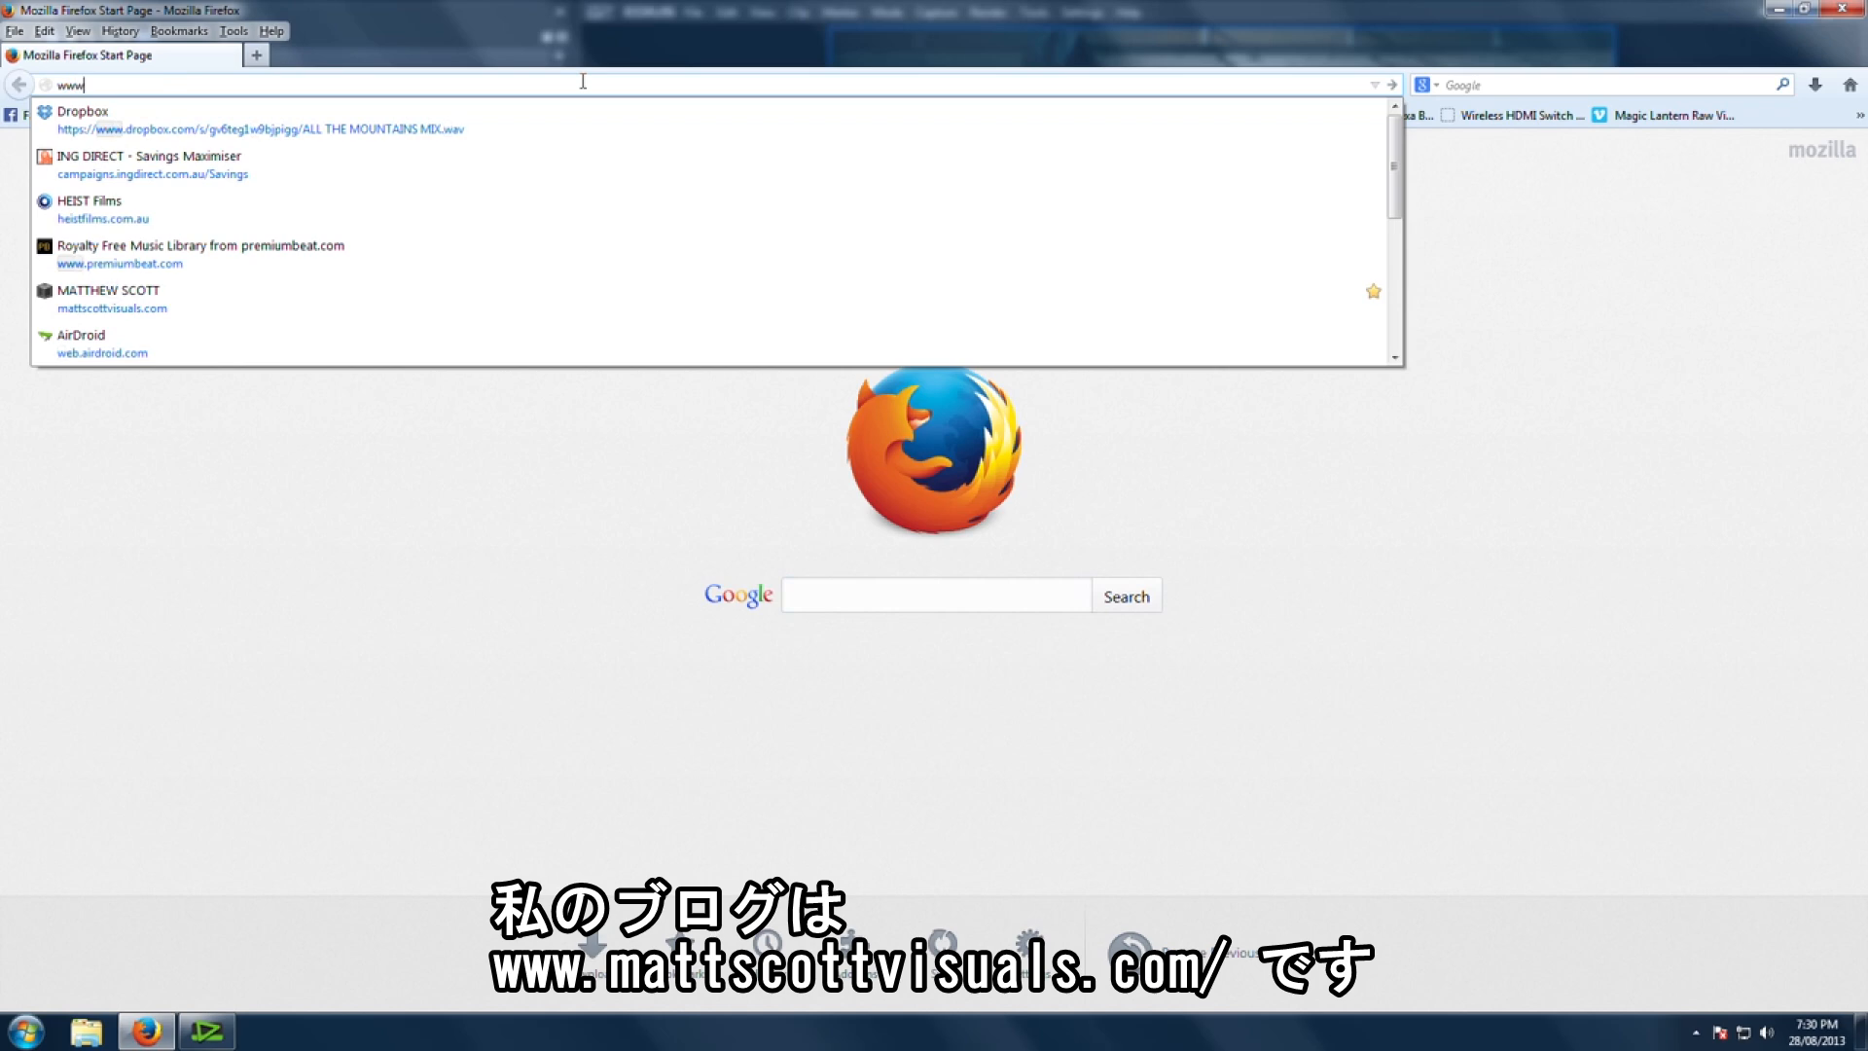
{"action": "type", "text": ".mattscottvisuals"}
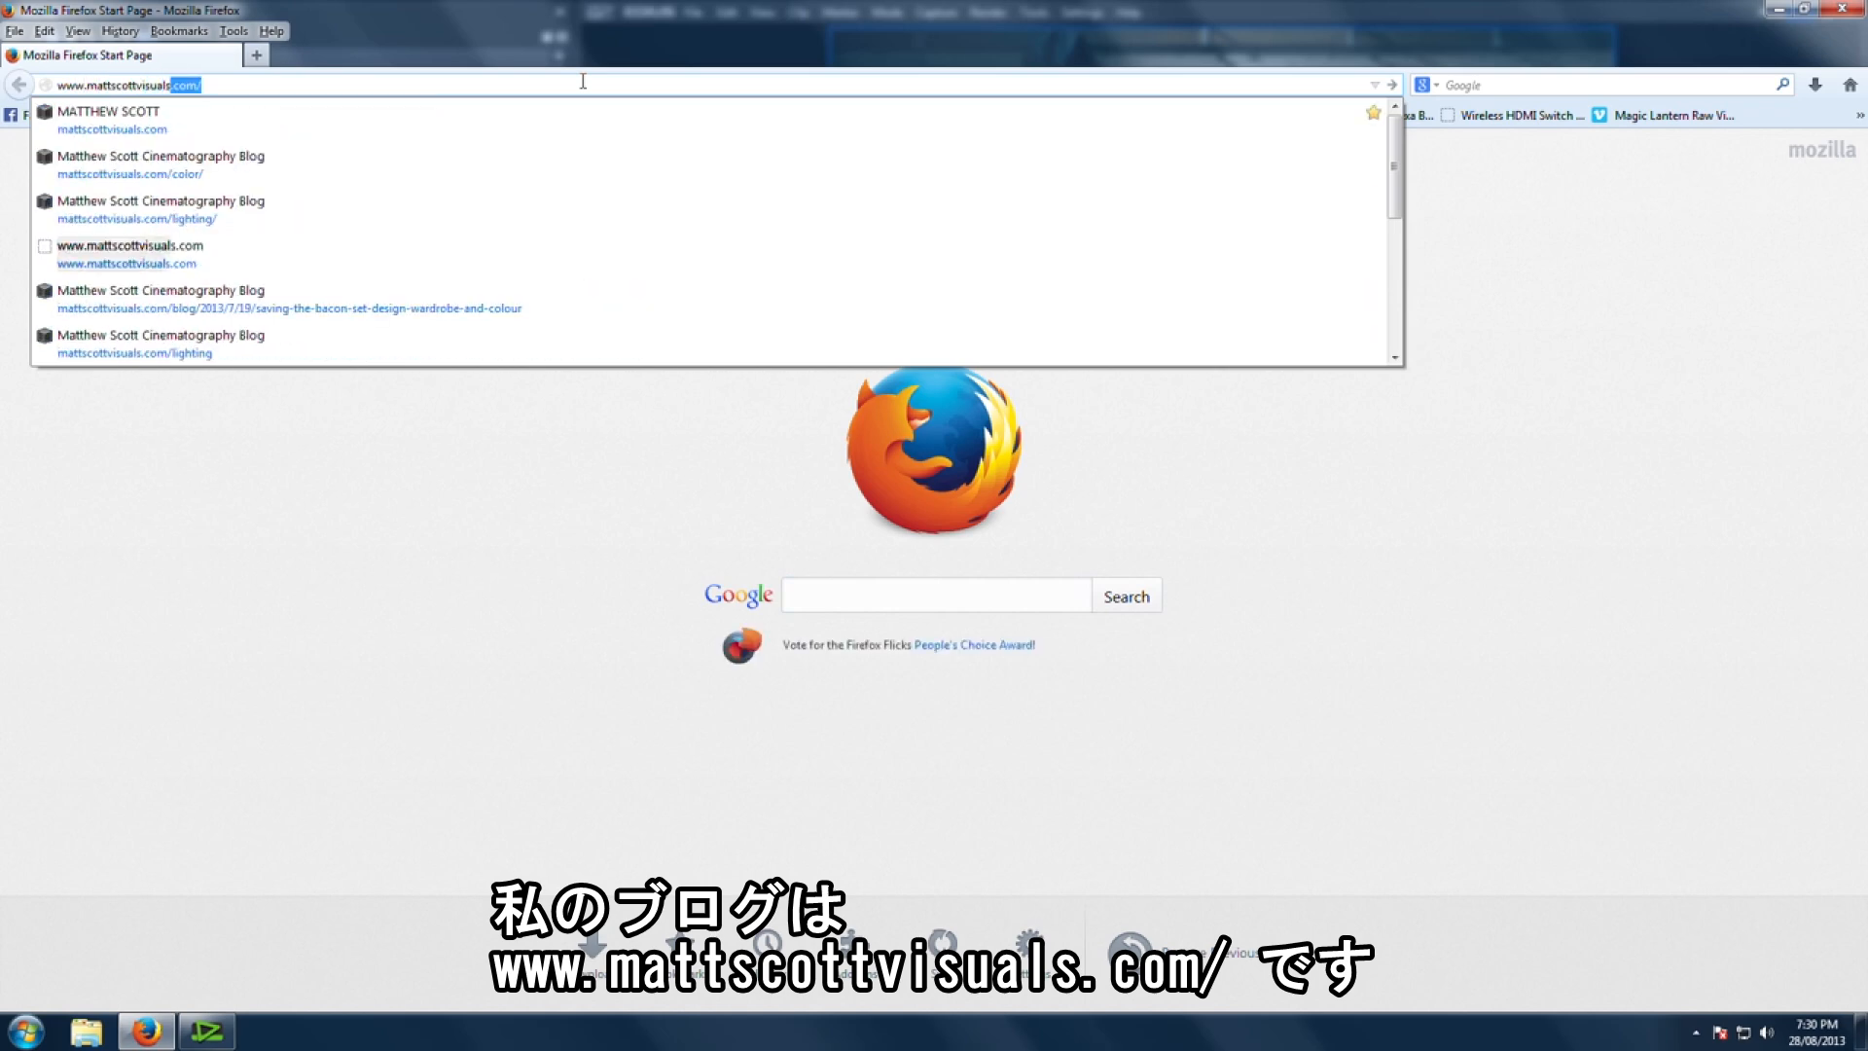
{"action": "key", "text": "Return"}
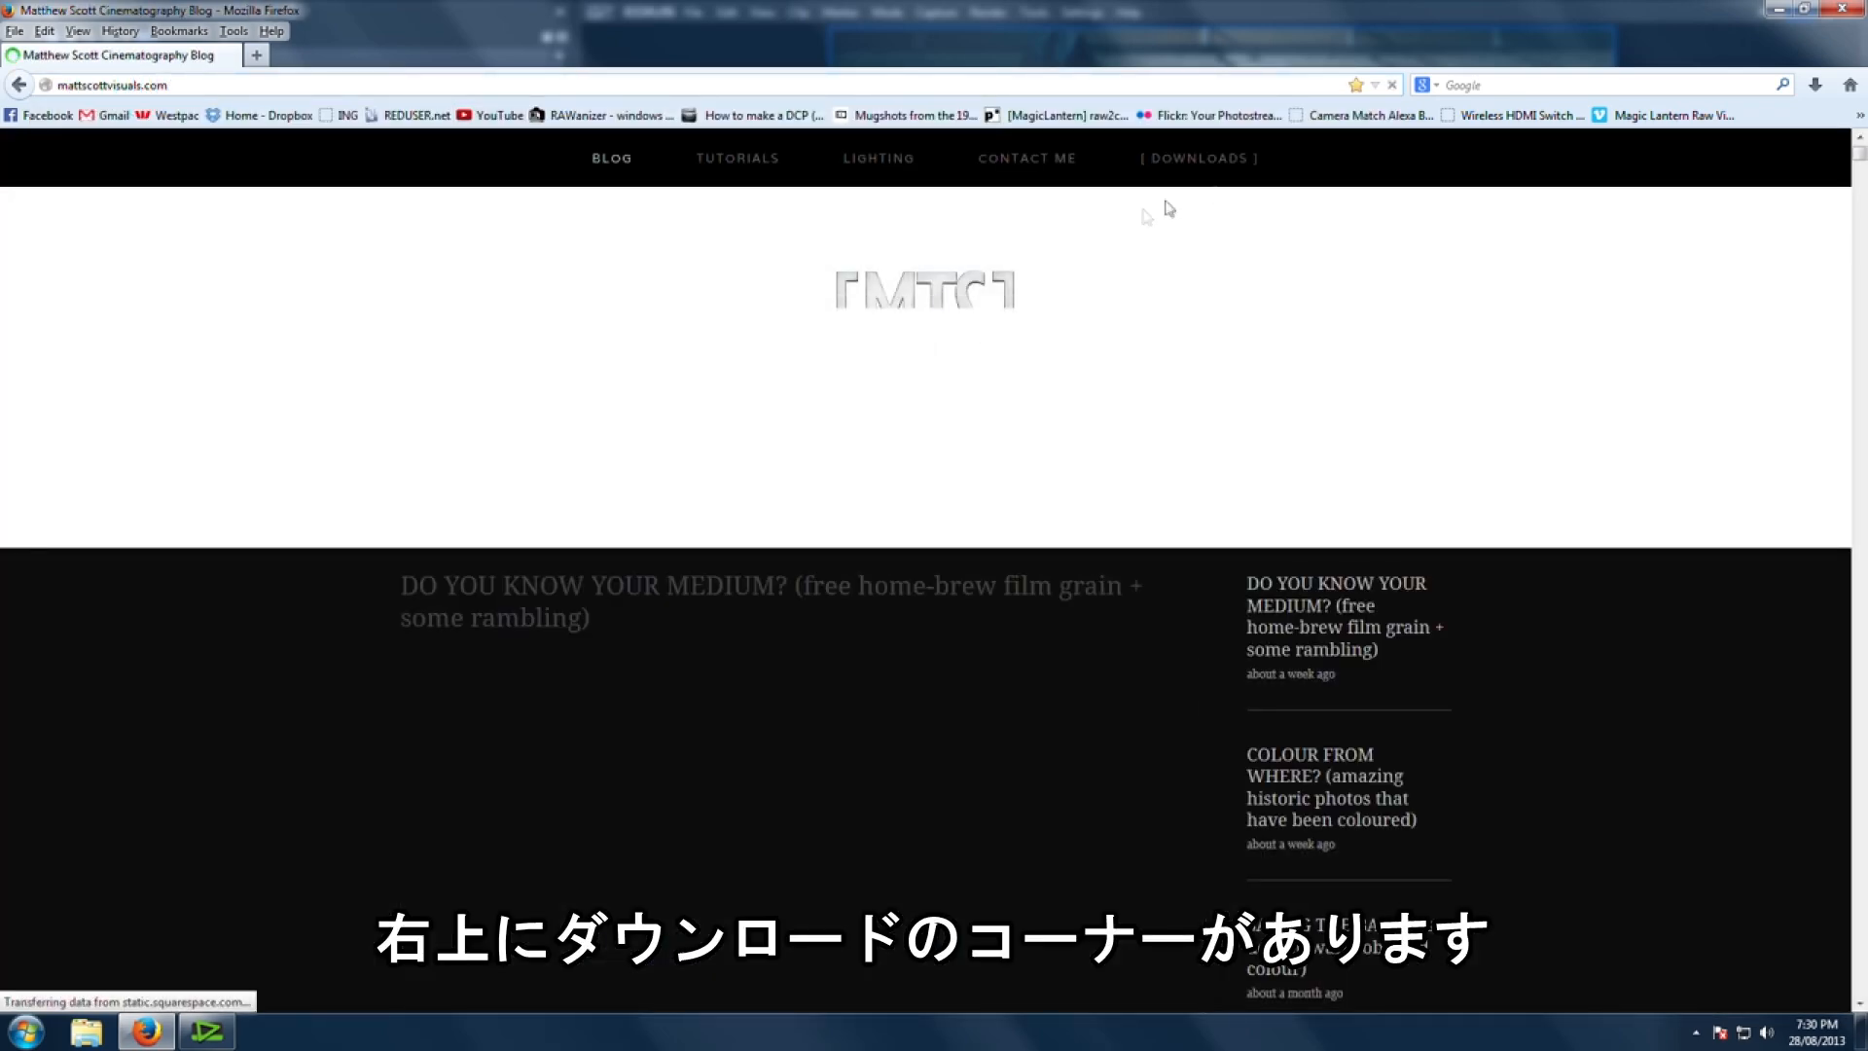
Step: Browse the site's Downloads menu and scroll through the latest blog post
{"action": "mouse_move", "coordinate": [1224, 166]}
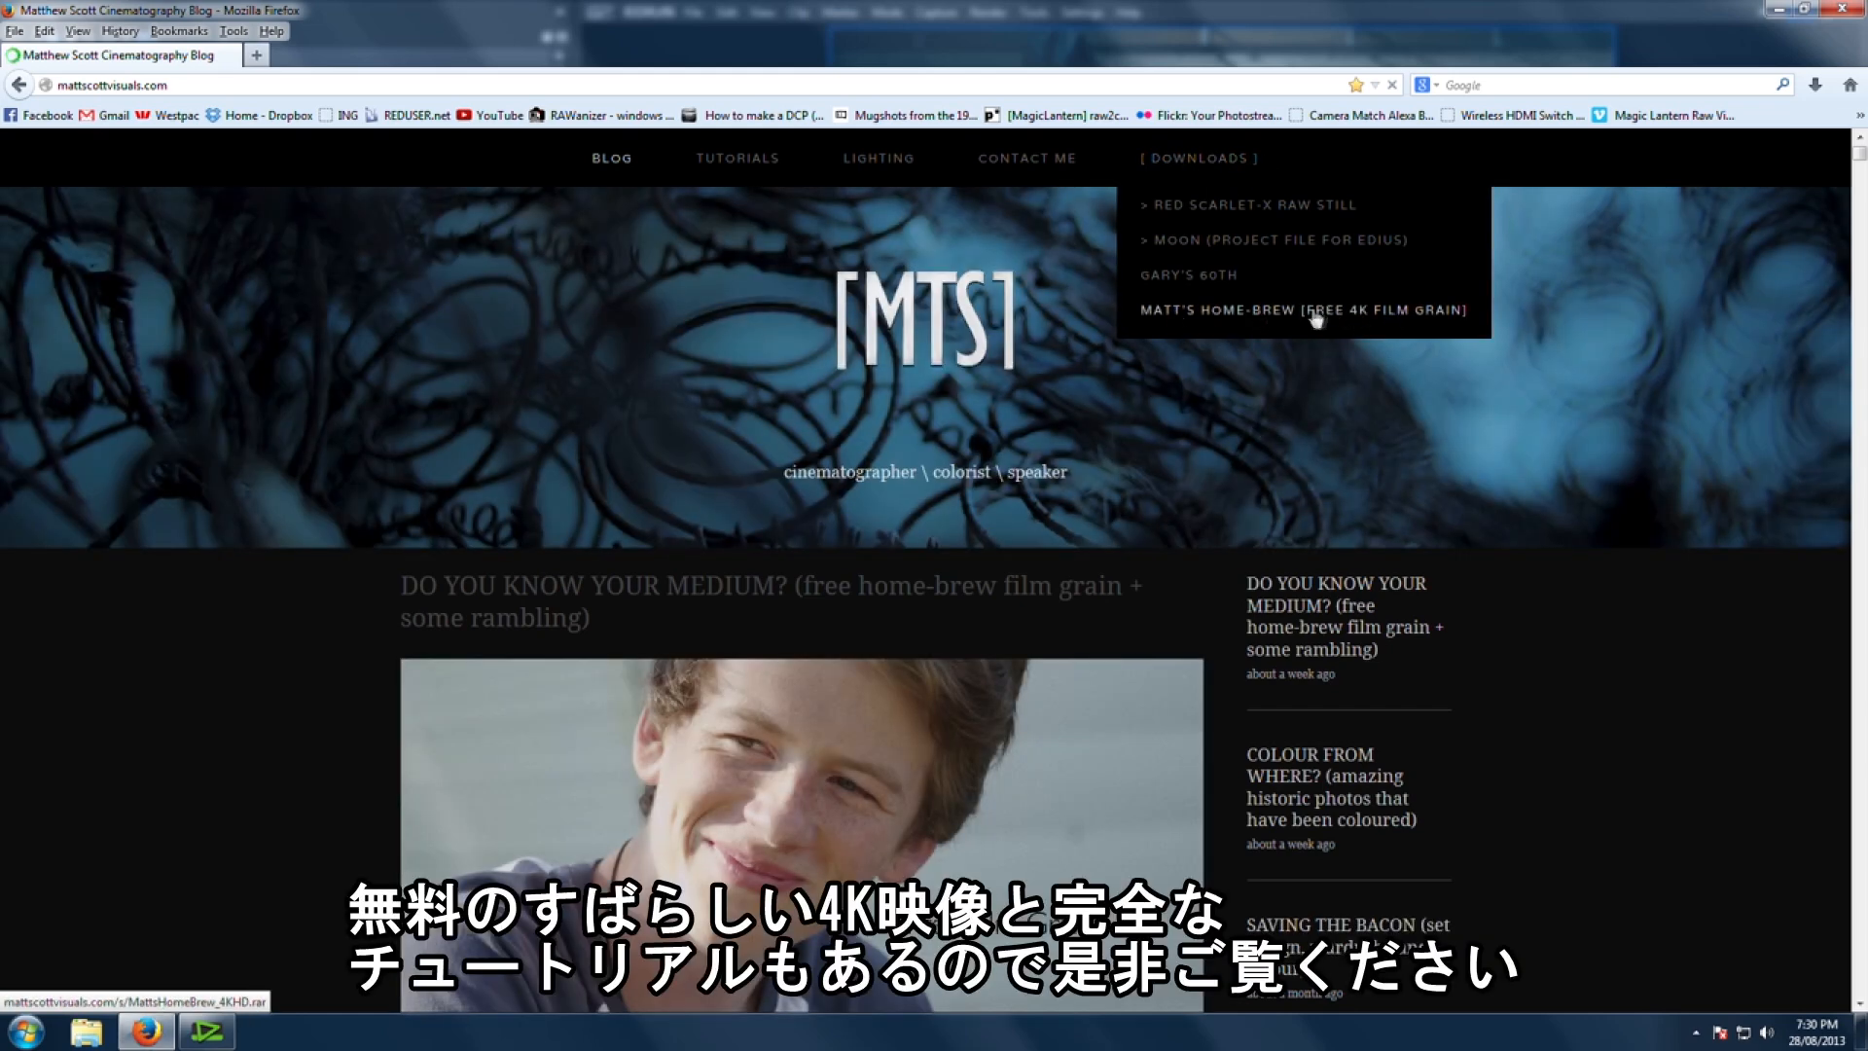
{"action": "scroll", "coordinate": [958, 735], "scroll_direction": "down", "scroll_amount": 6}
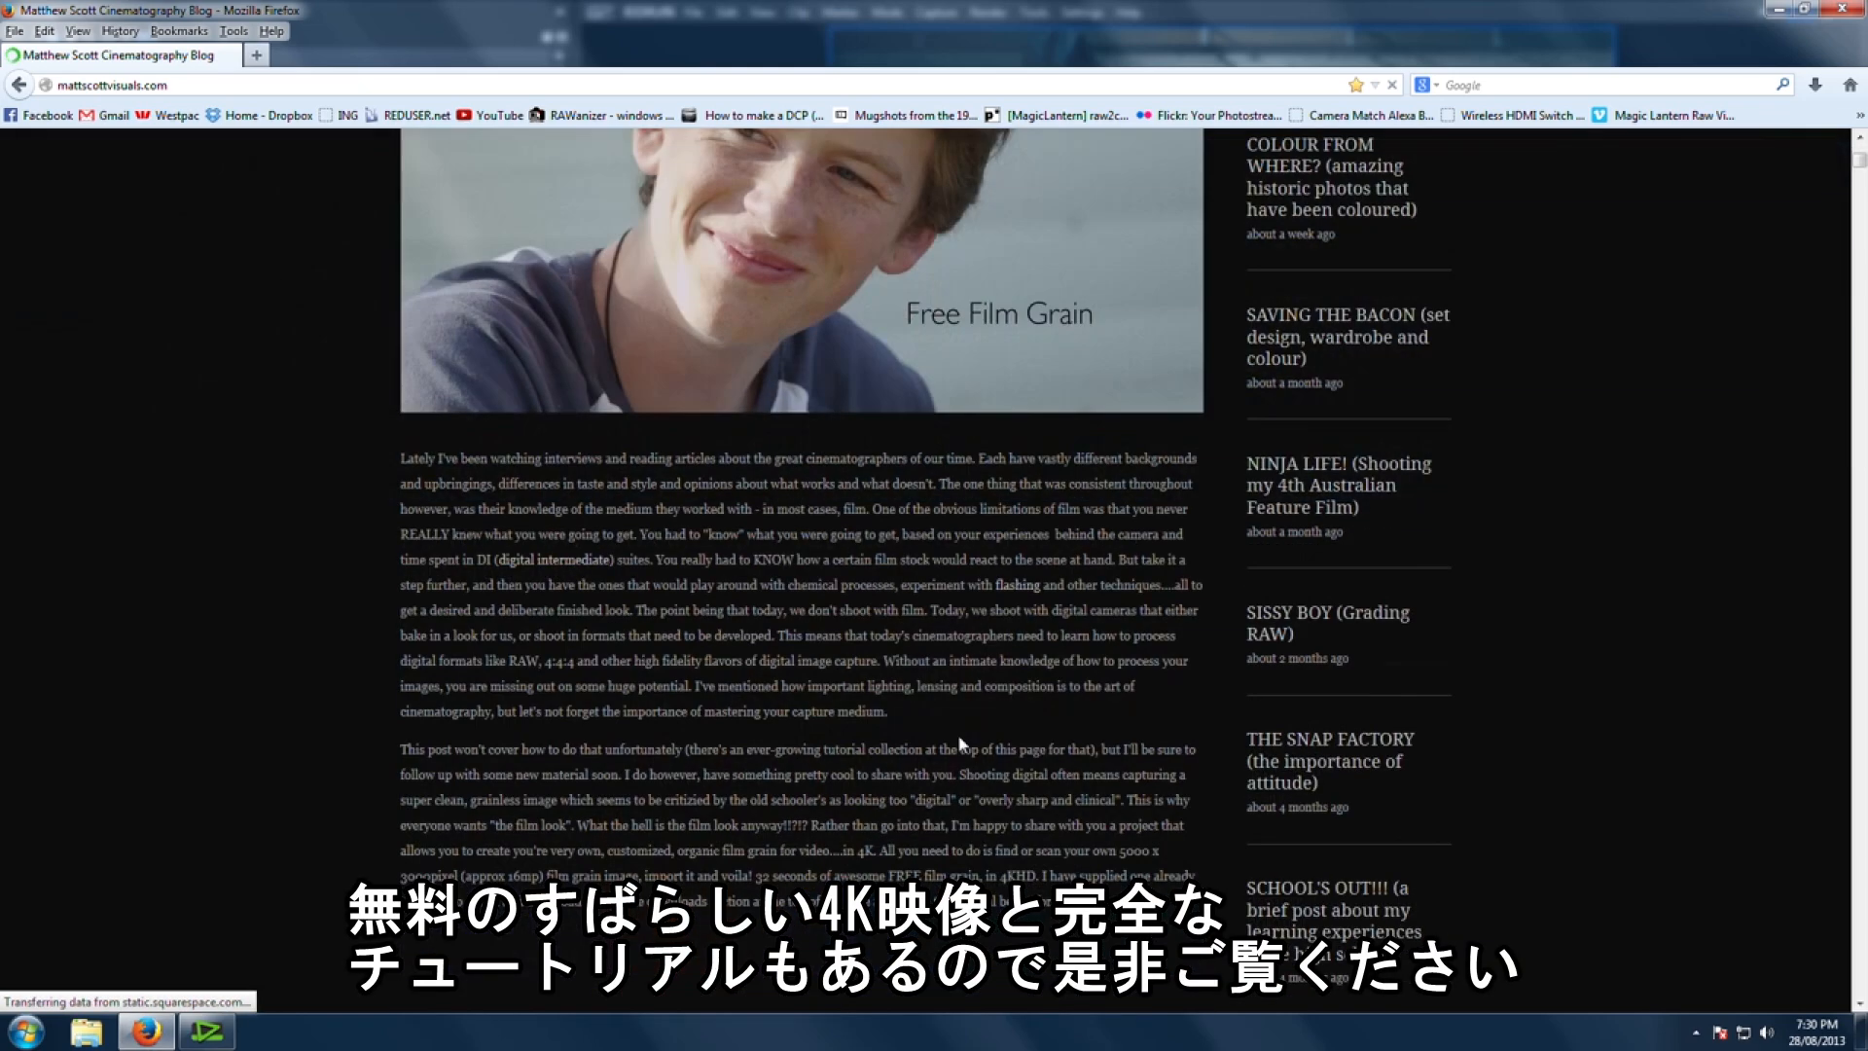
{"action": "scroll", "coordinate": [958, 735], "scroll_direction": "up", "scroll_amount": 6}
{"action": "scroll", "coordinate": [964, 746], "scroll_direction": "down", "scroll_amount": 12}
{"action": "scroll", "coordinate": [963, 681], "scroll_direction": "up", "scroll_amount": 4}
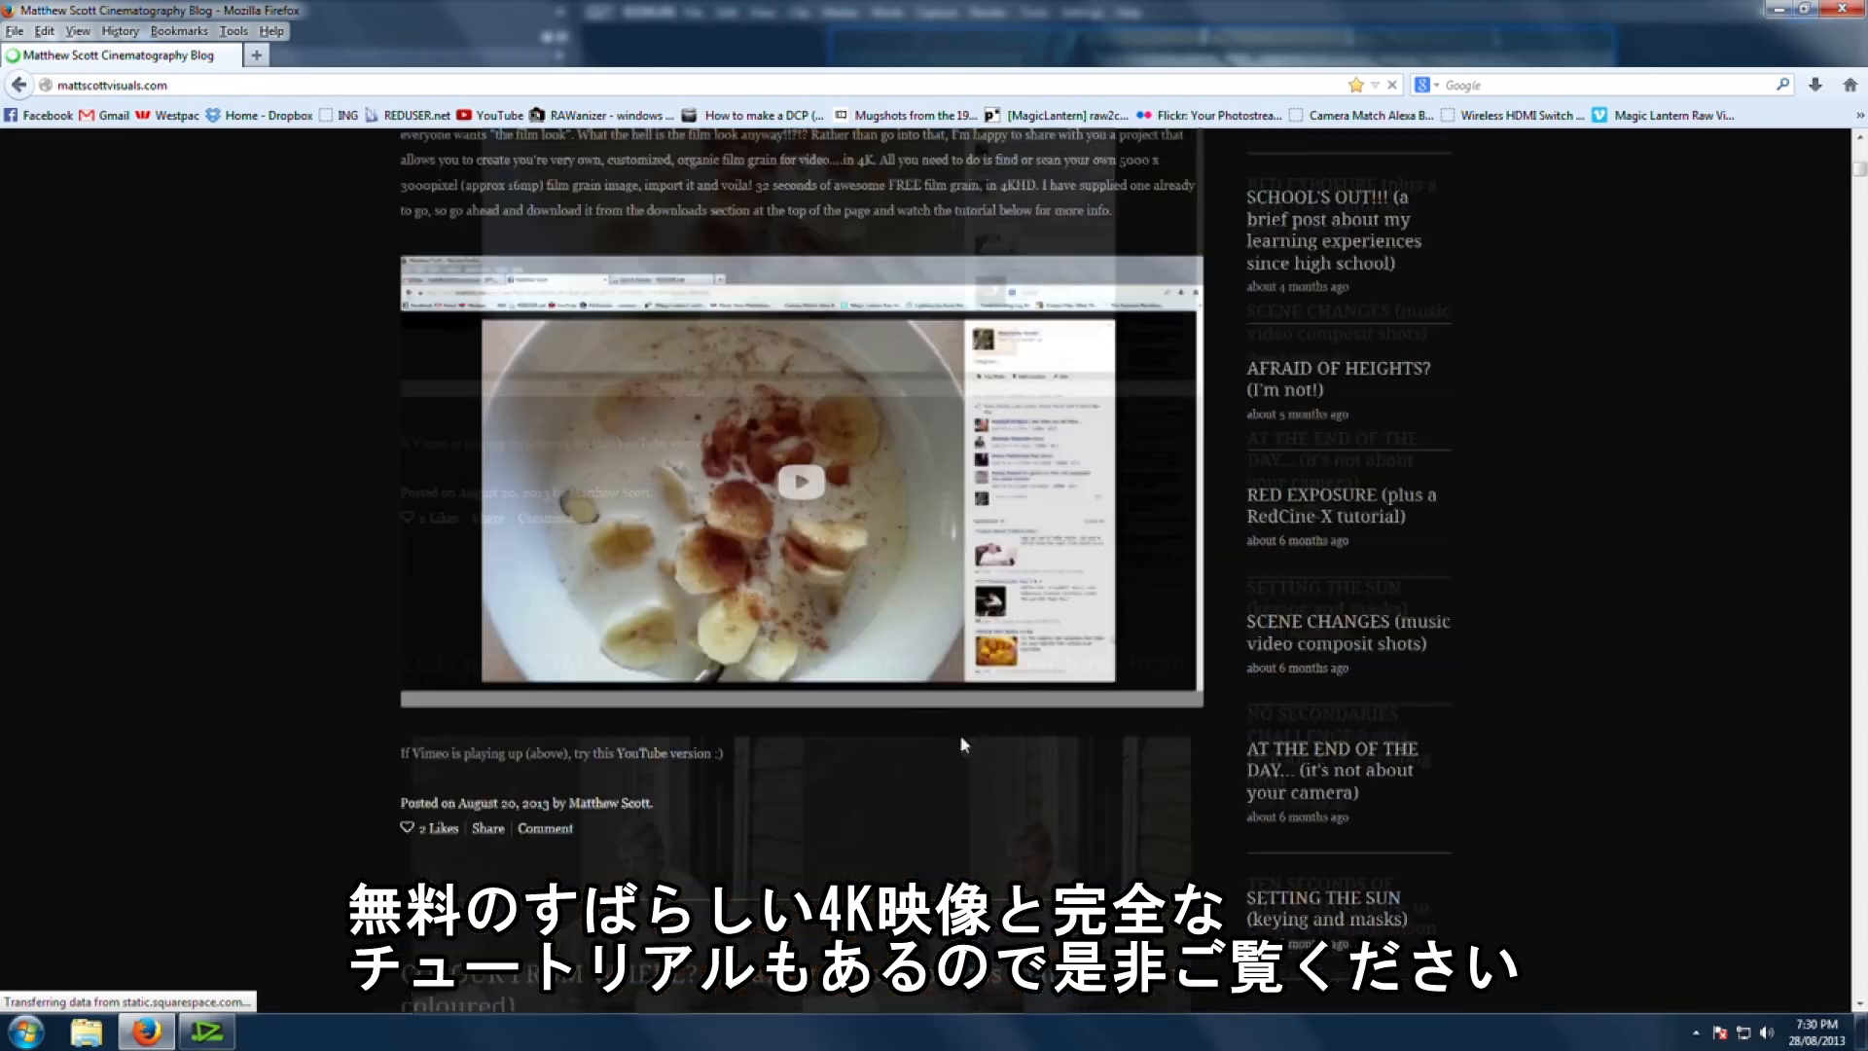
{"action": "scroll", "coordinate": [963, 652], "scroll_direction": "up", "scroll_amount": 8}
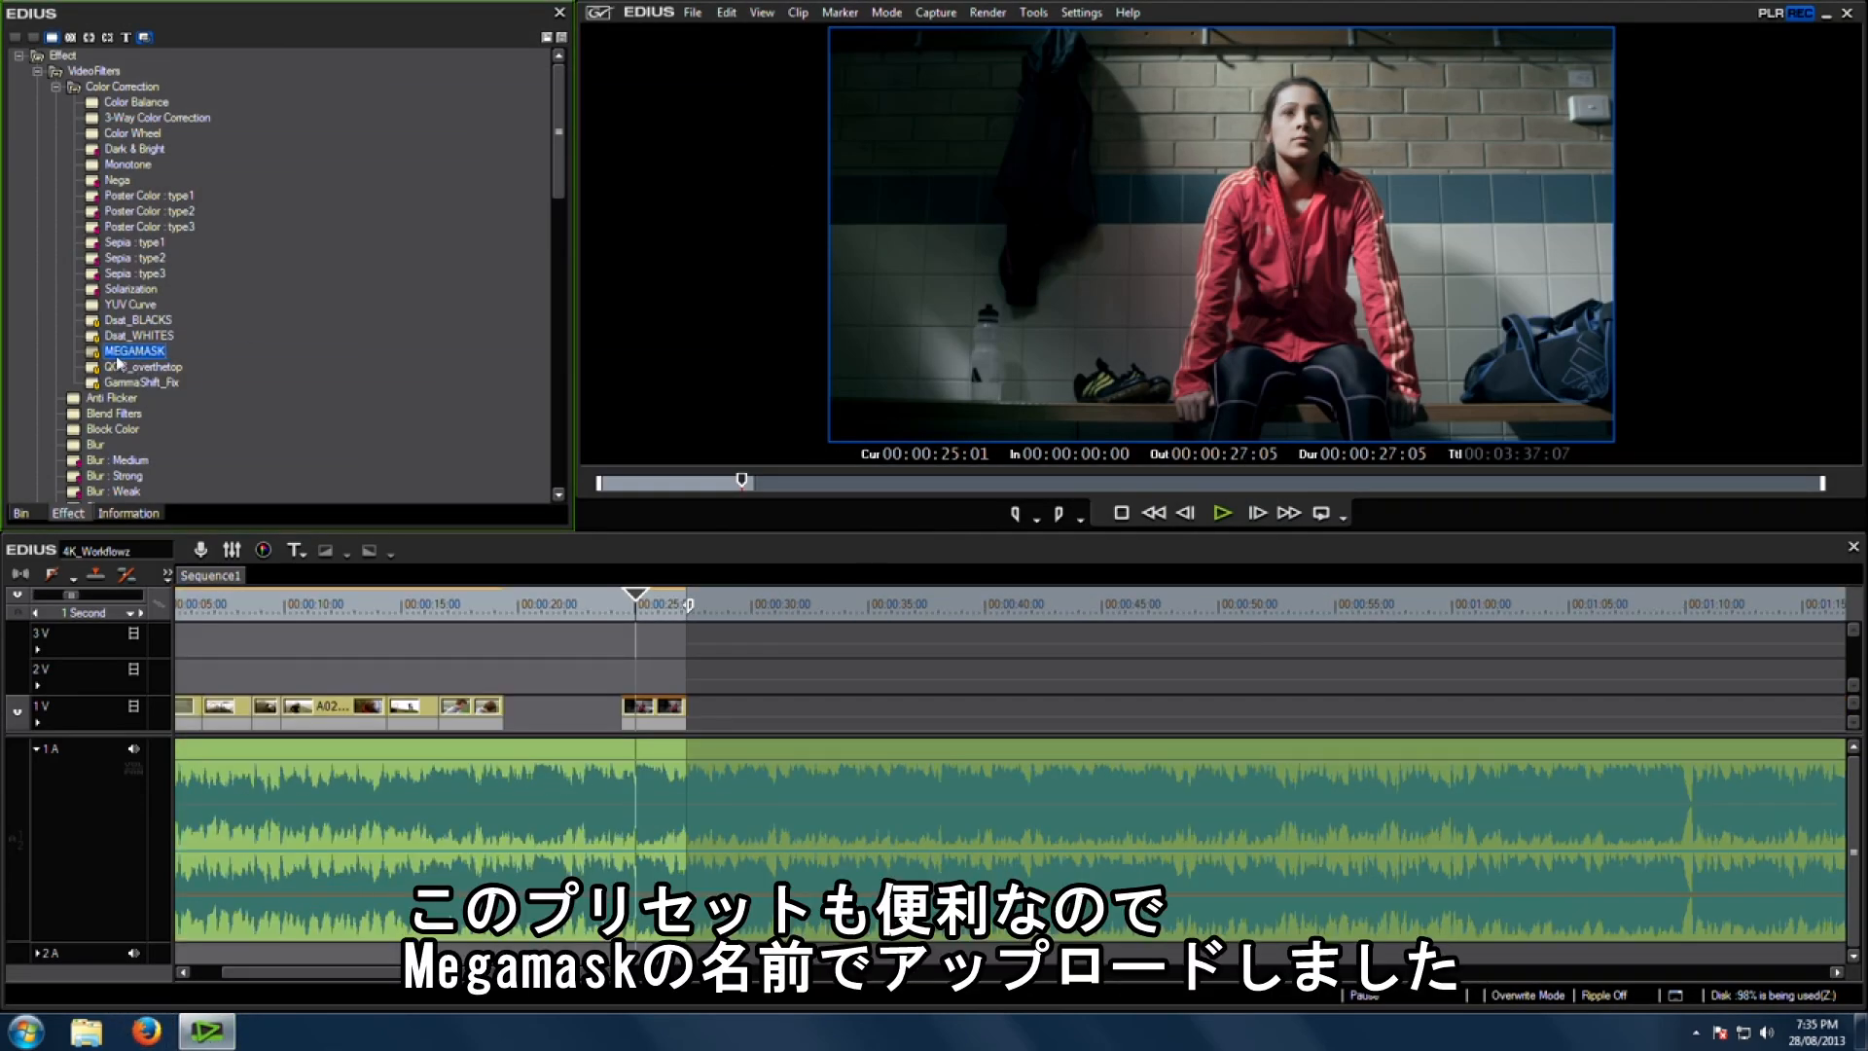
Step: Apply the MEGAMASK preset to a clip on track 1V and open its mask shape
{"action": "left_click_drag", "start_coordinate": [134, 356], "coordinate": [473, 709]}
{"action": "left_click_drag", "start_coordinate": [482, 612], "coordinate": [465, 613]}
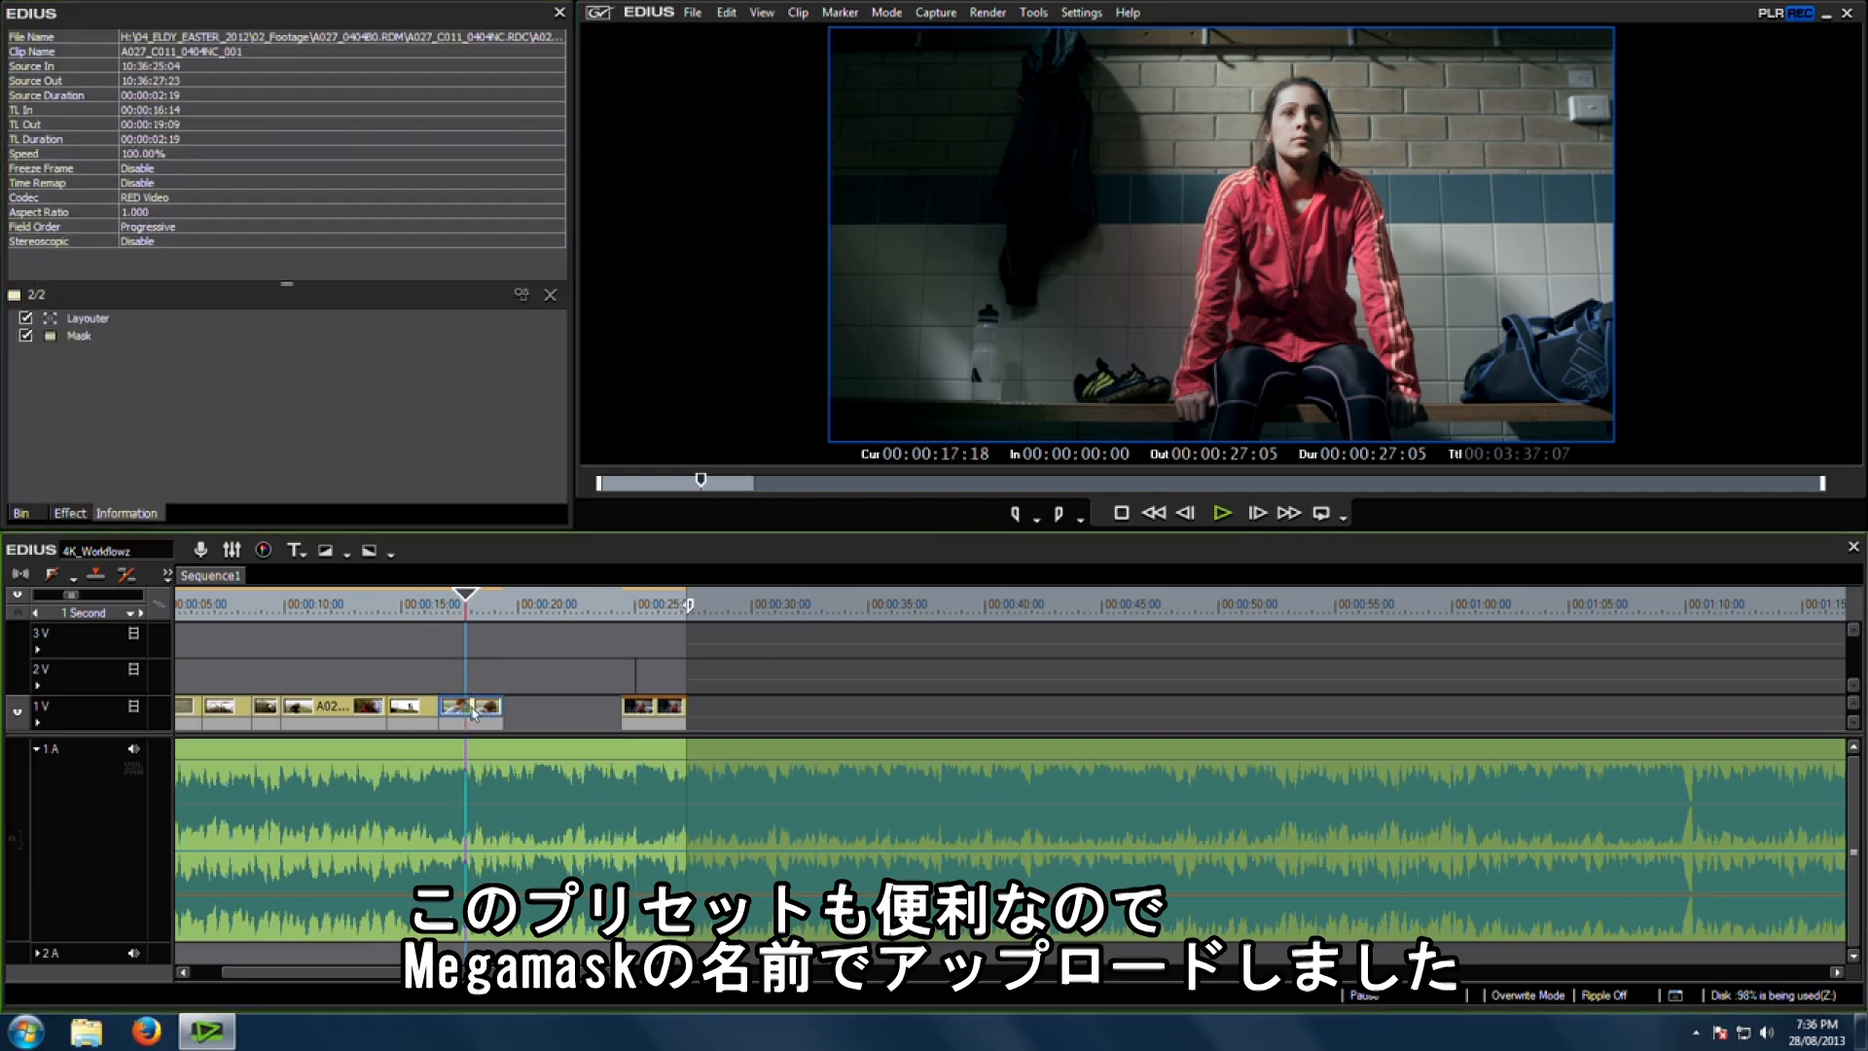
{"action": "double_click", "coordinate": [79, 337]}
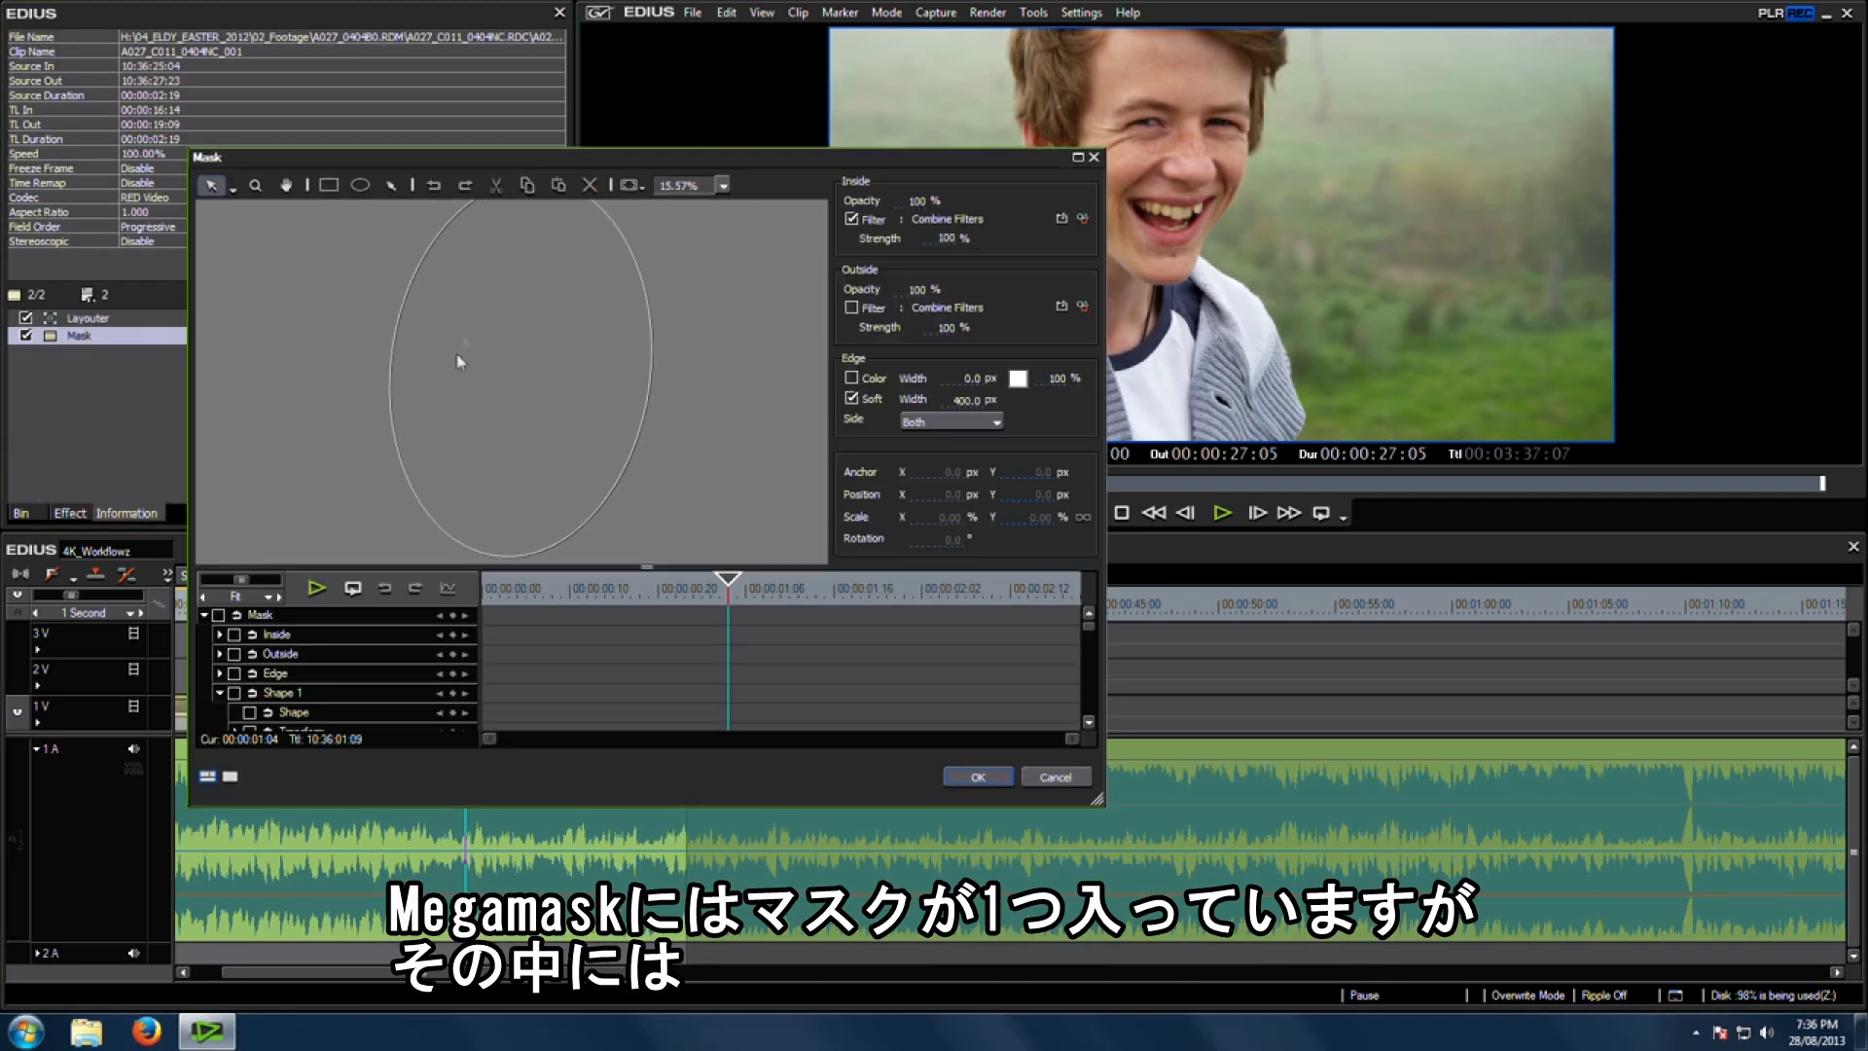
{"action": "left_click", "coordinate": [475, 366]}
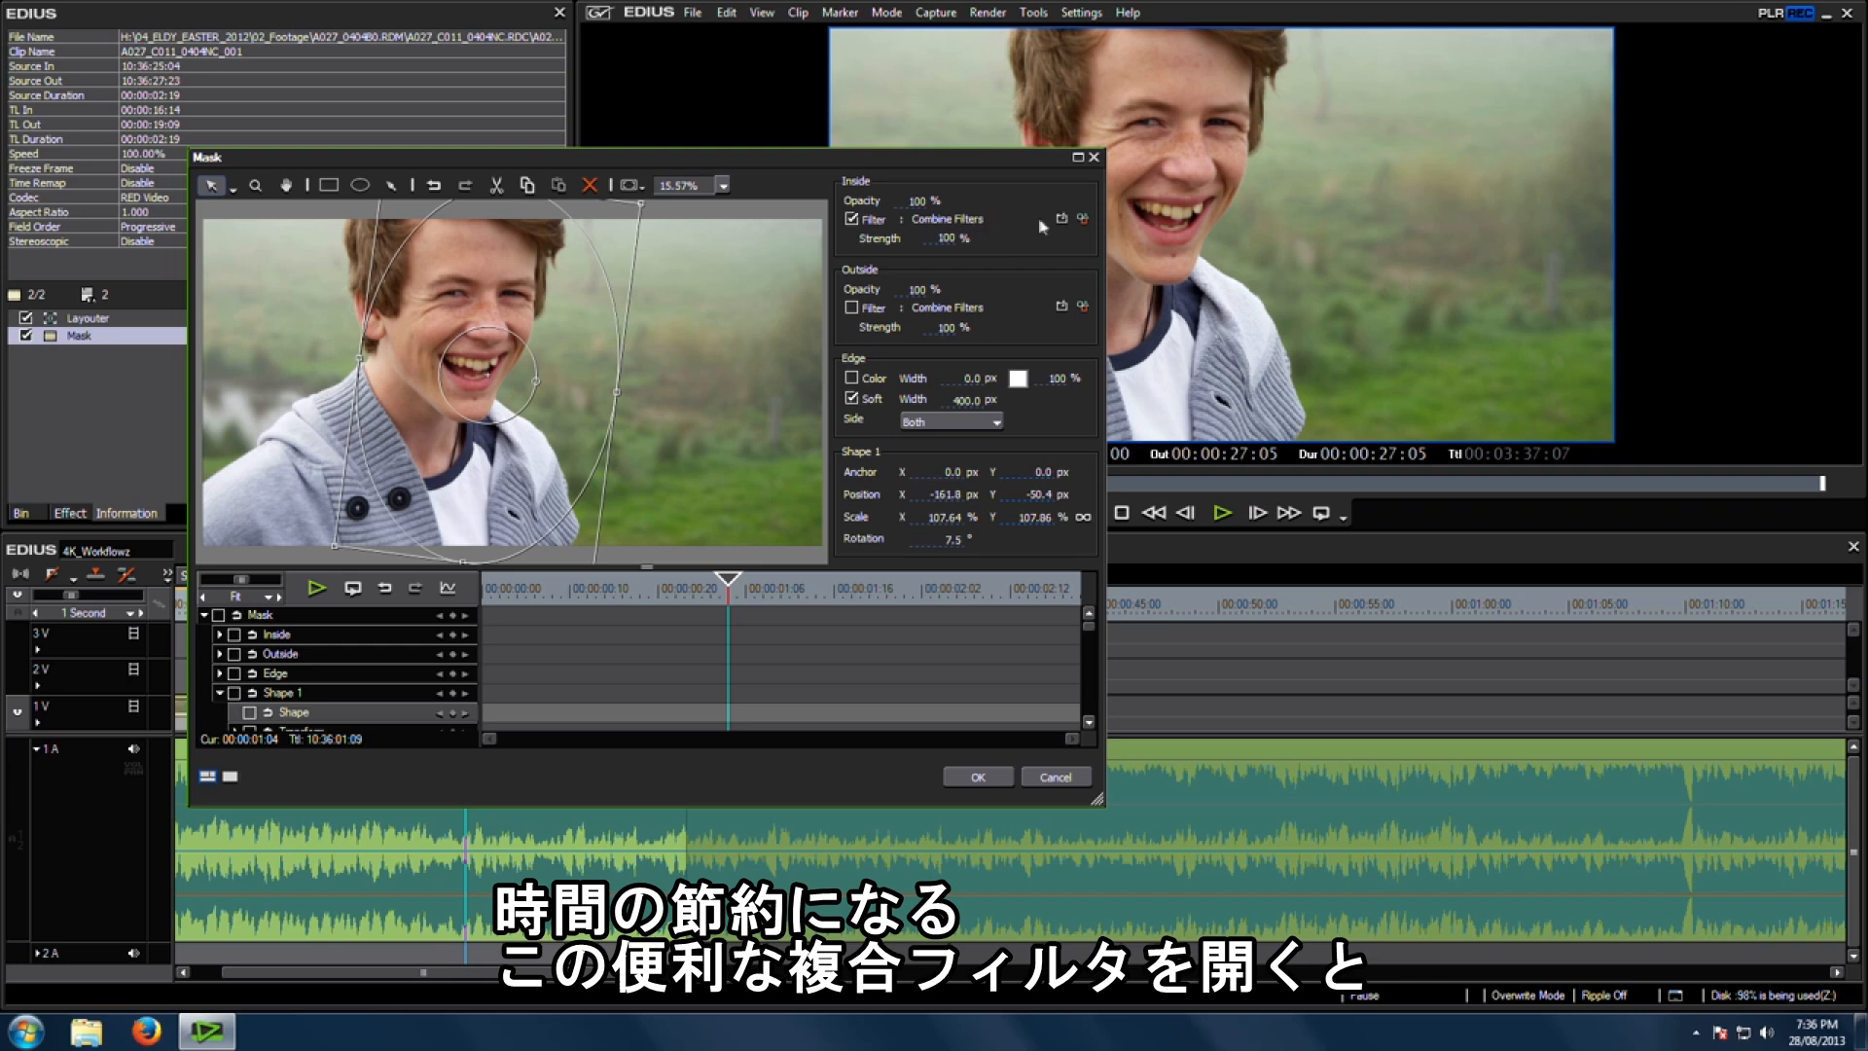
Step: Toggle the Chrominance filter in the mask's inside Combine Filters and close both dialogs
{"action": "left_click", "coordinate": [1083, 218]}
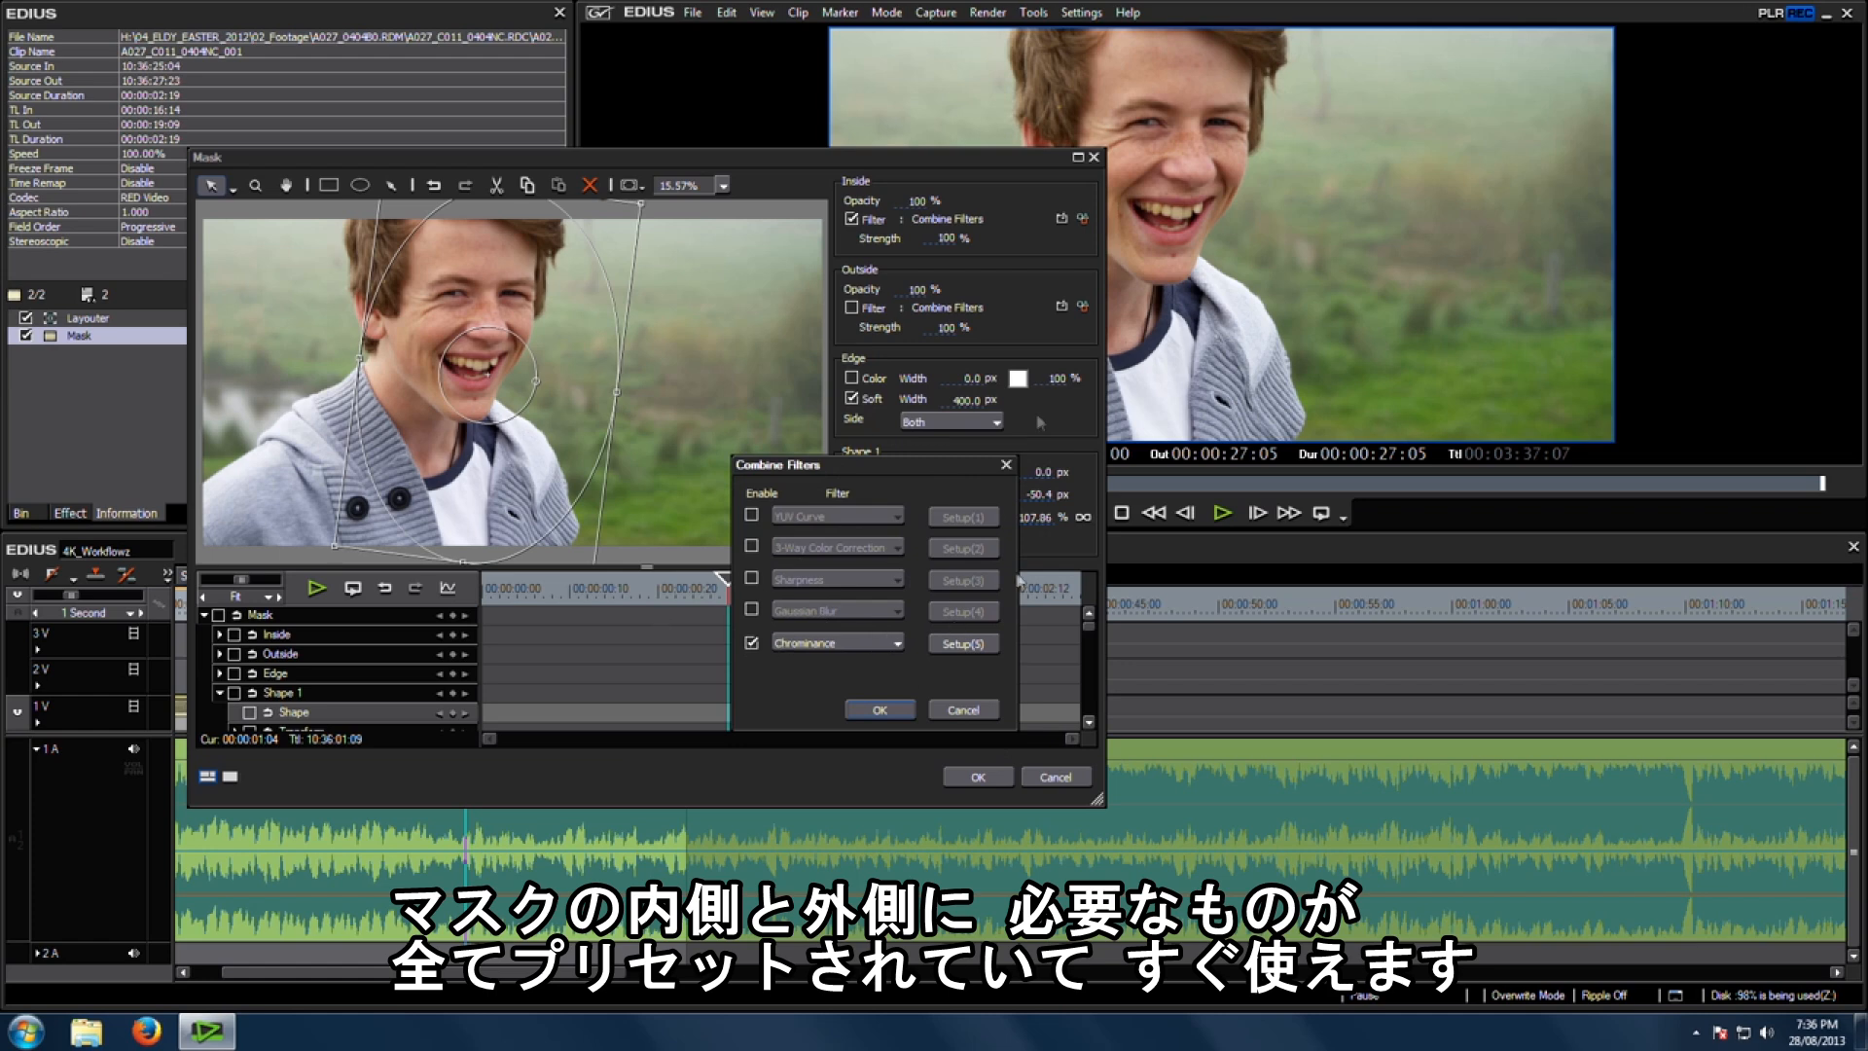
{"action": "left_click", "coordinate": [751, 644]}
{"action": "left_click", "coordinate": [881, 710]}
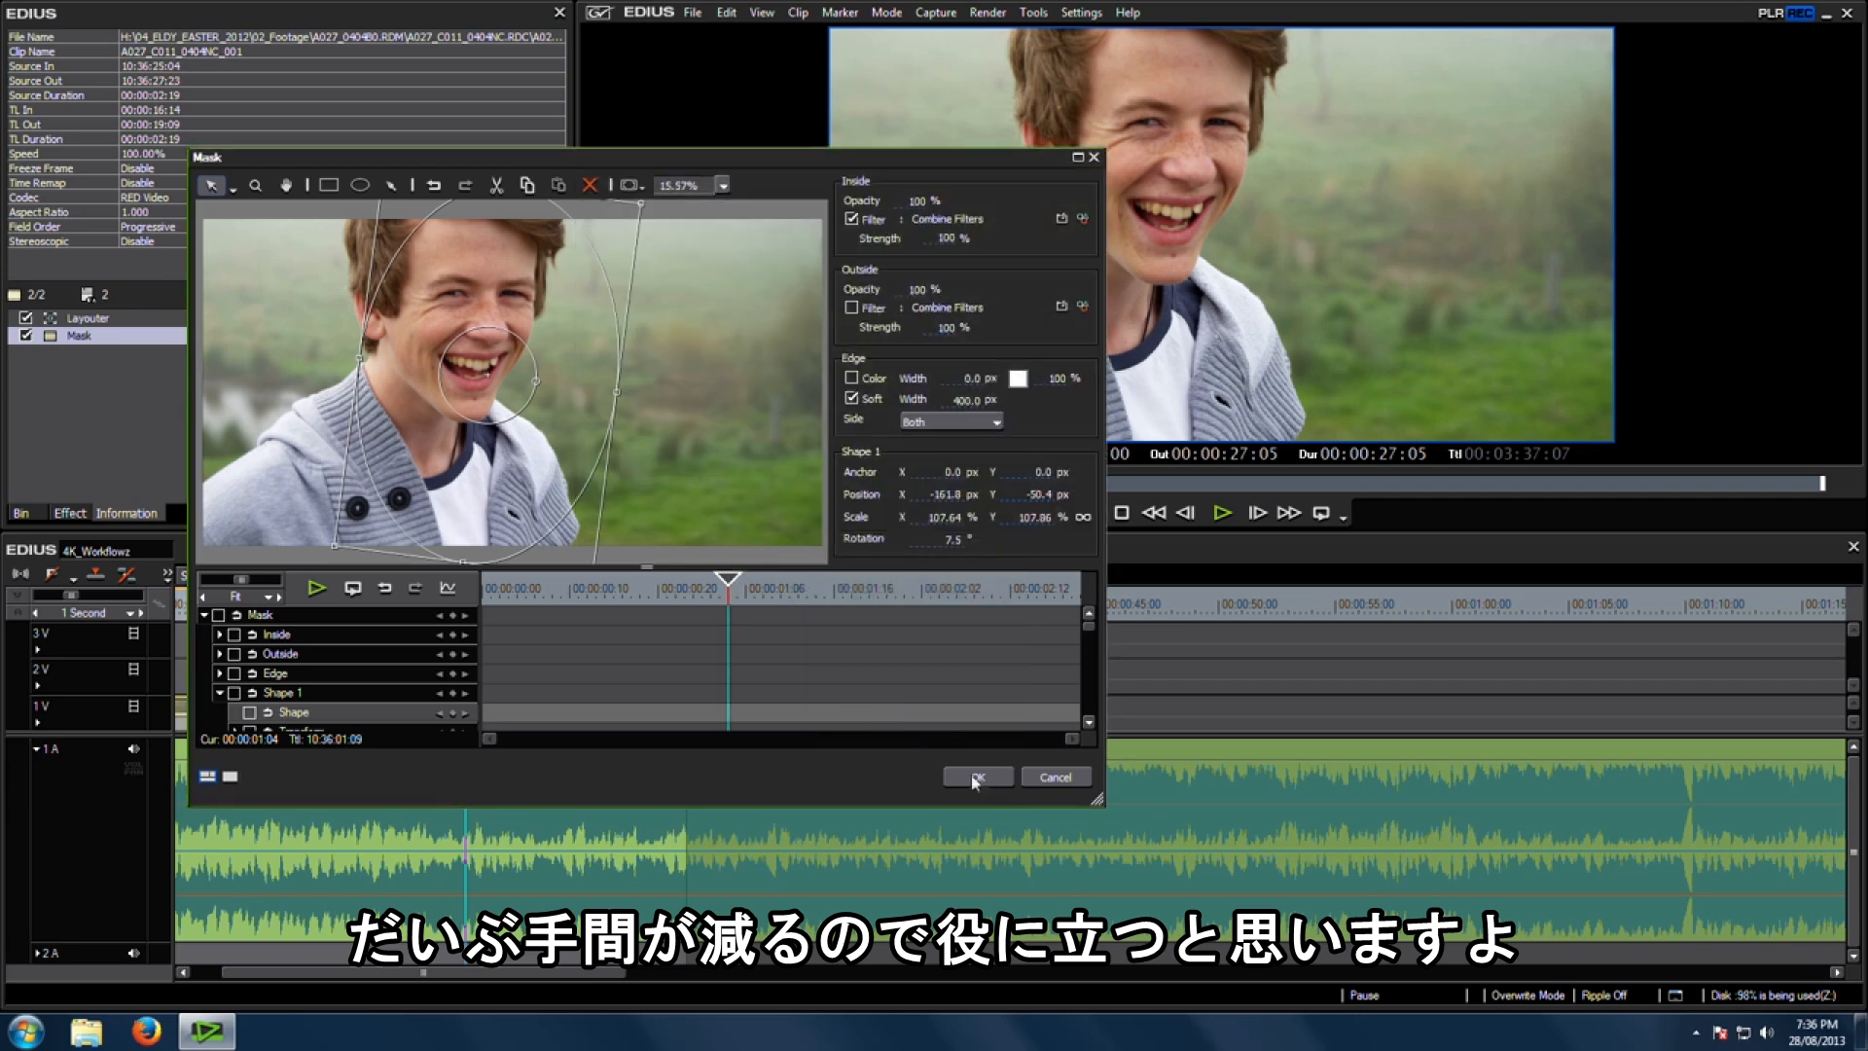
{"action": "left_click", "coordinate": [976, 776]}
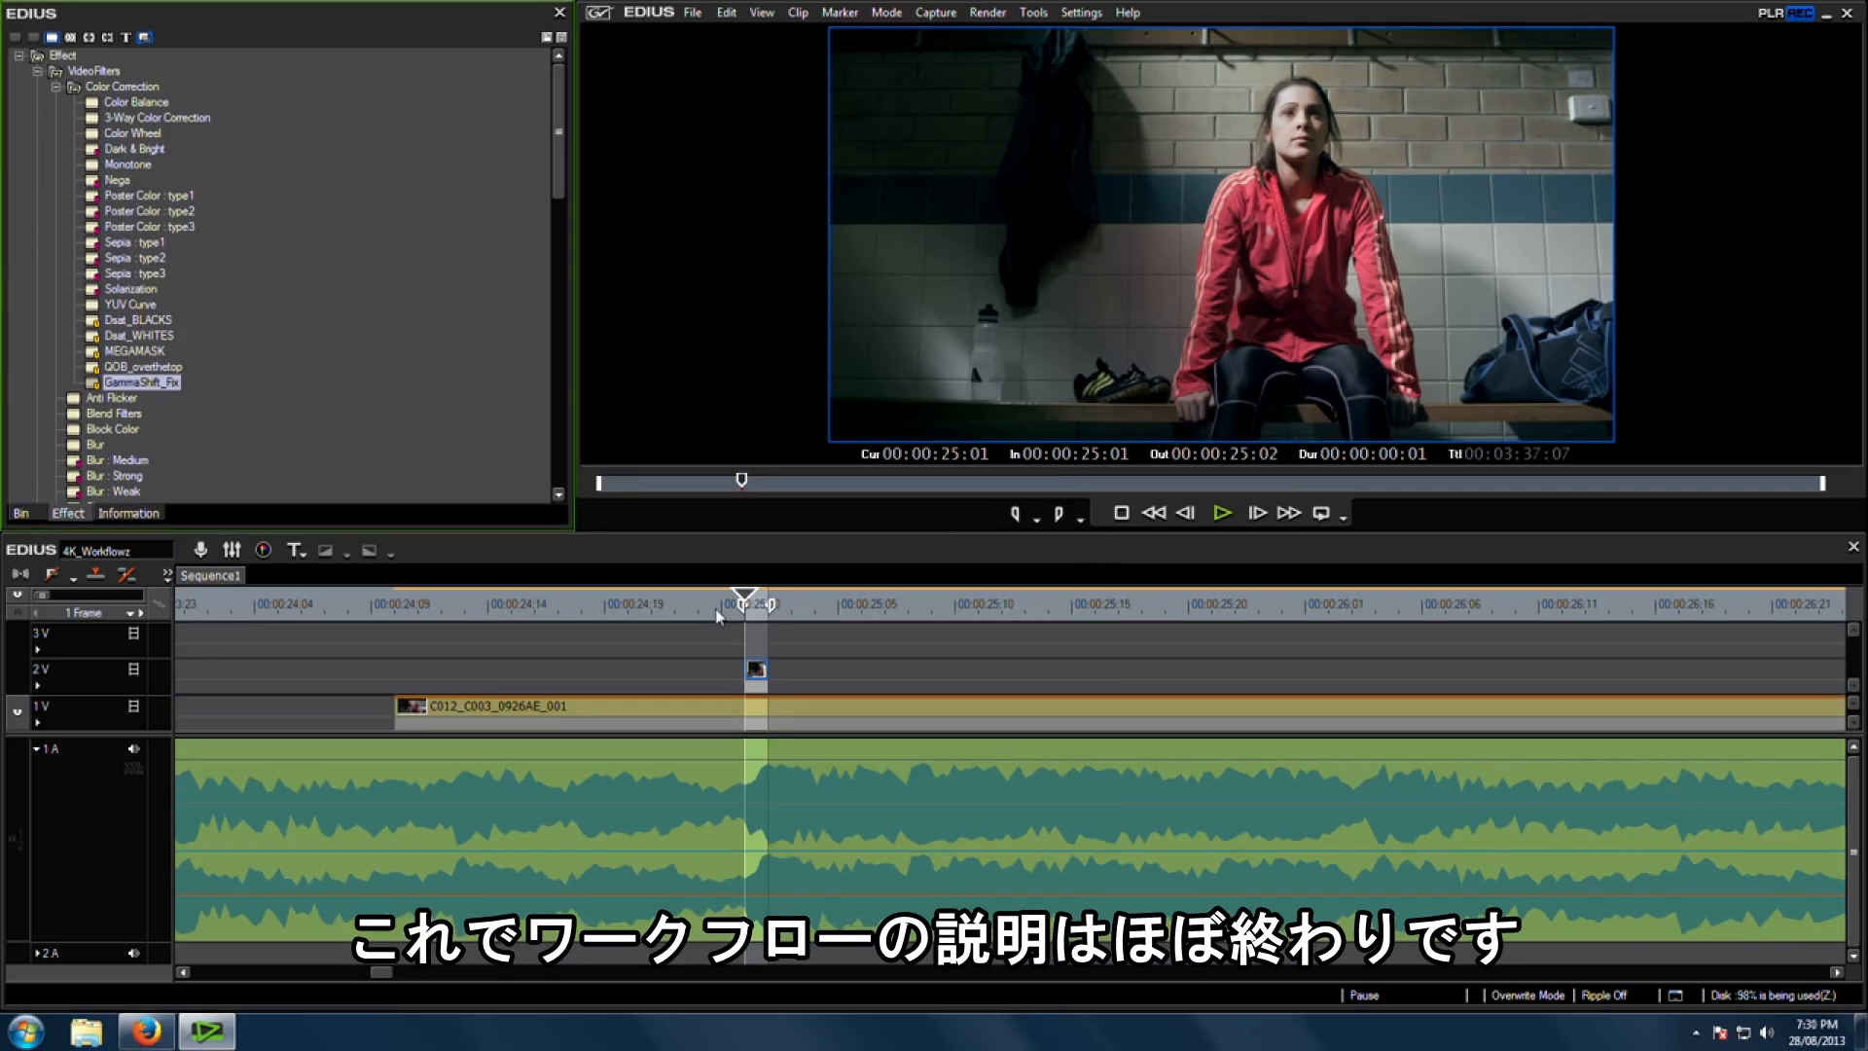
Step: Set the sequence In point at the start and the Out point at 00:00:27:05 for the master export
{"action": "scroll", "coordinate": [700, 617], "scroll_direction": "down", "scroll_amount": 5}
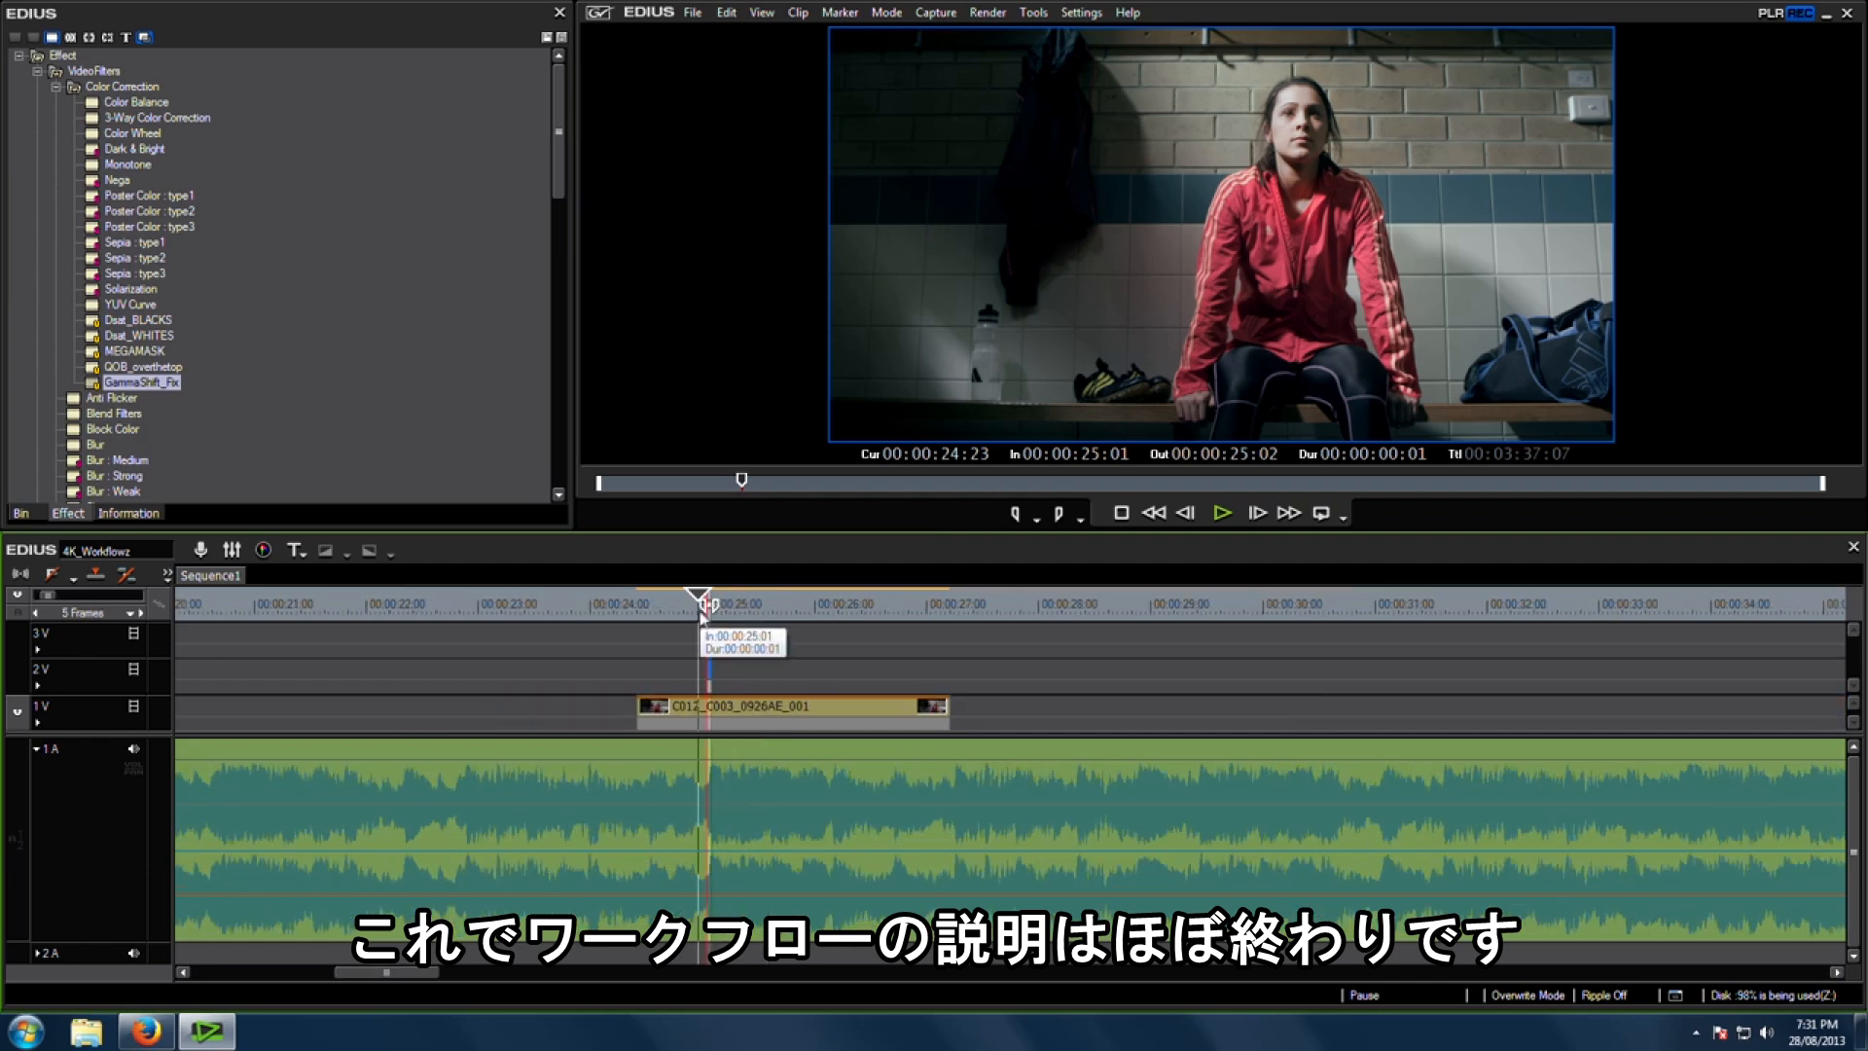
{"action": "scroll", "coordinate": [667, 619], "scroll_direction": "down", "scroll_amount": 1}
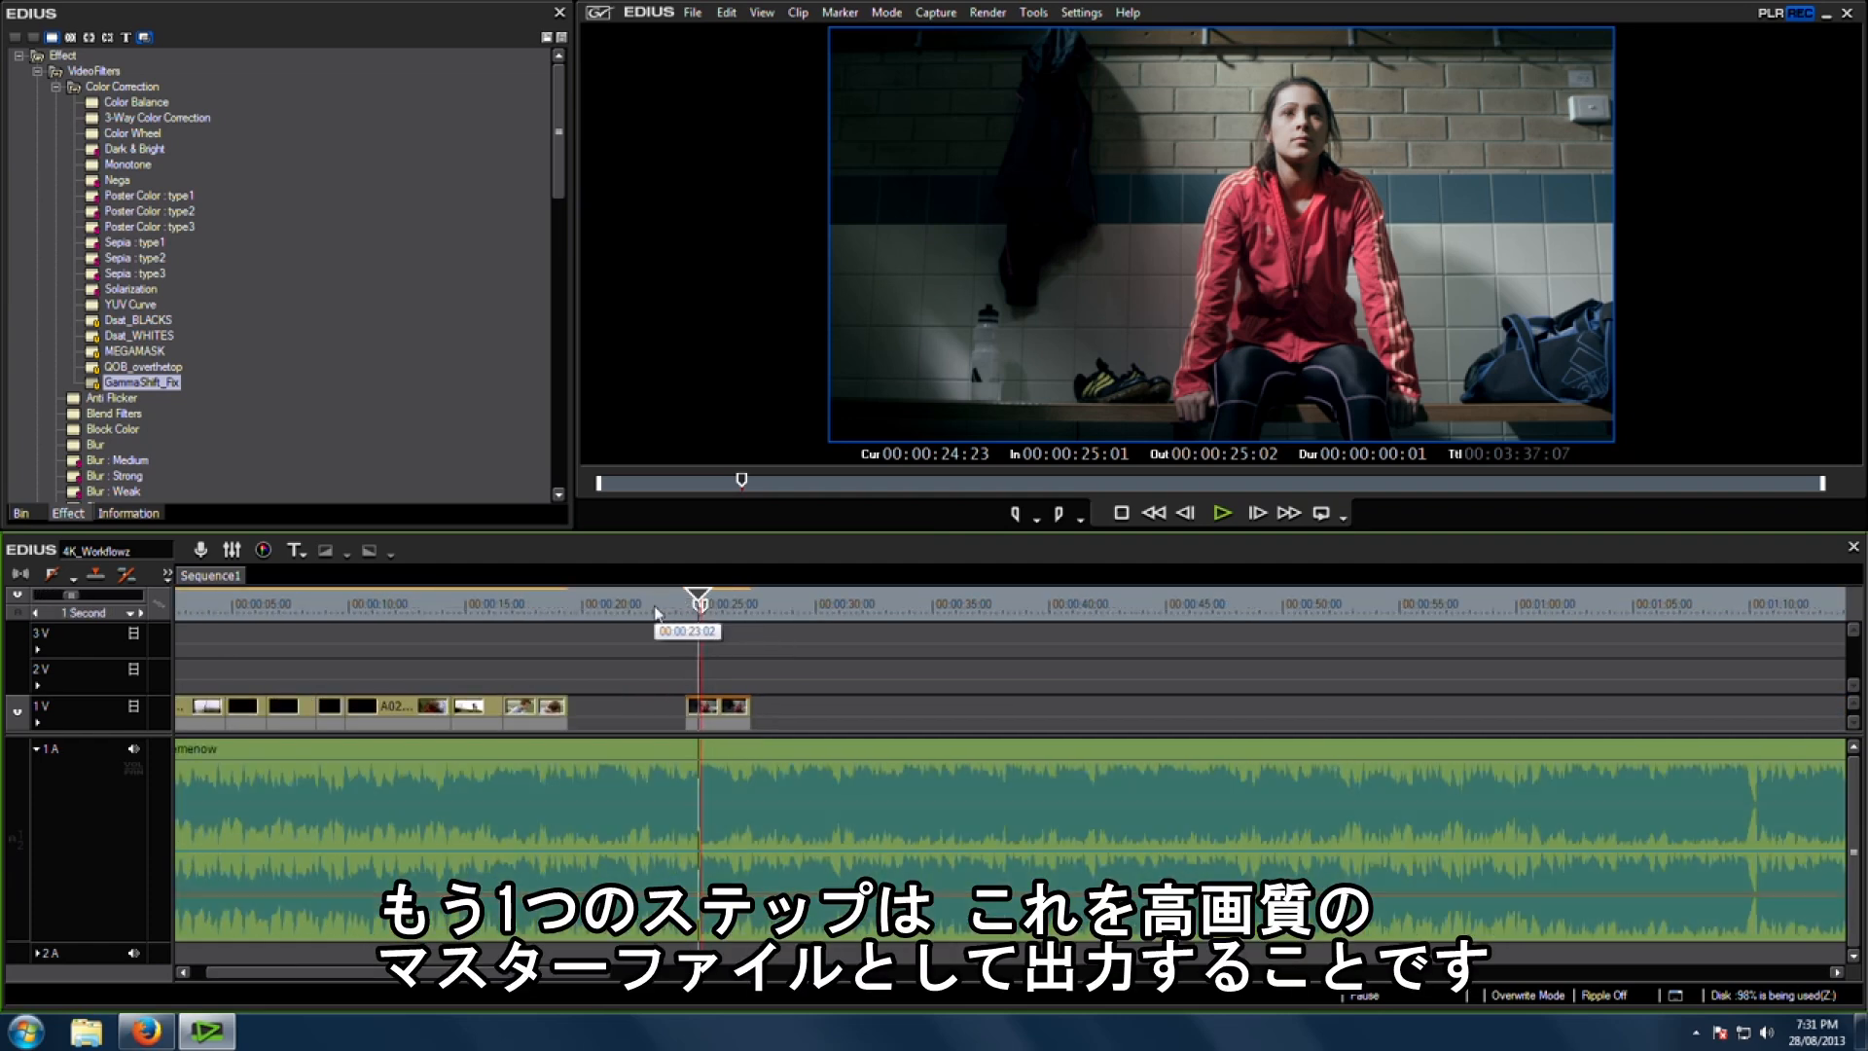
{"action": "left_click", "coordinate": [584, 608]}
{"action": "left_click", "coordinate": [553, 613]}
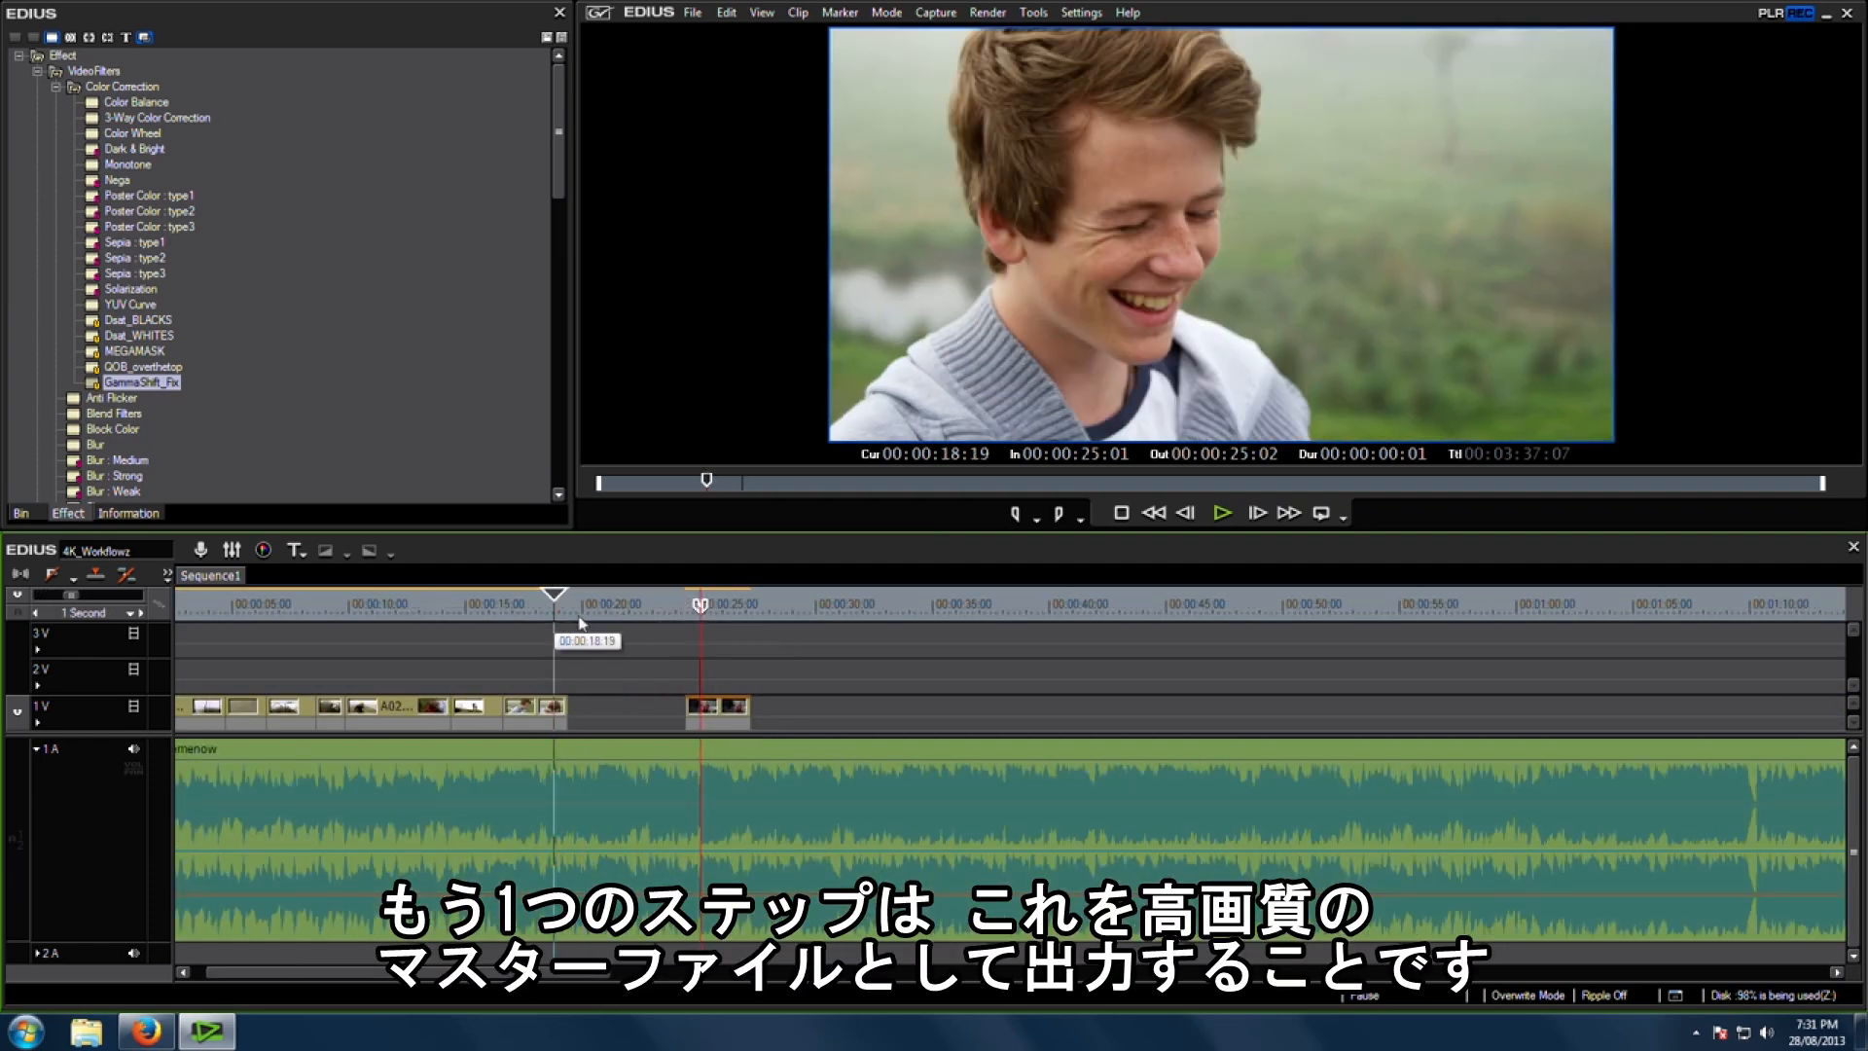
{"action": "key", "text": "alt+x"}
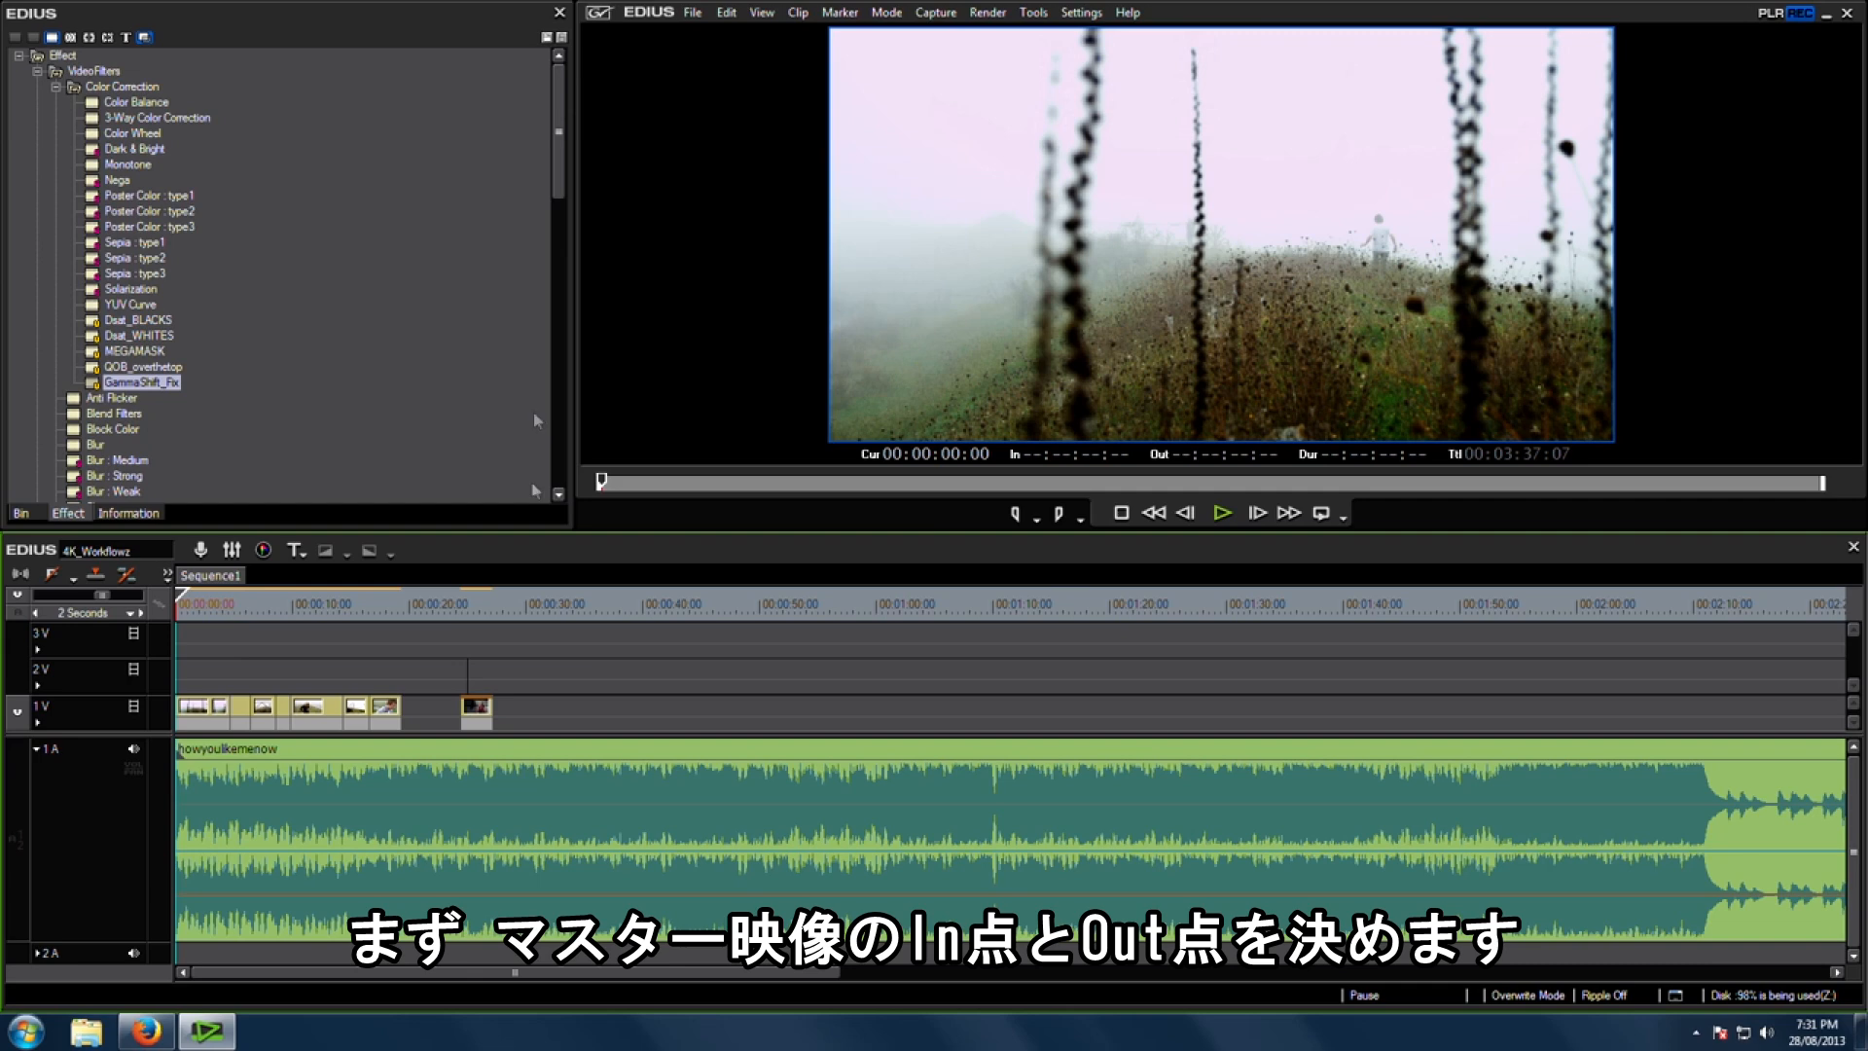
{"action": "key", "text": "i"}
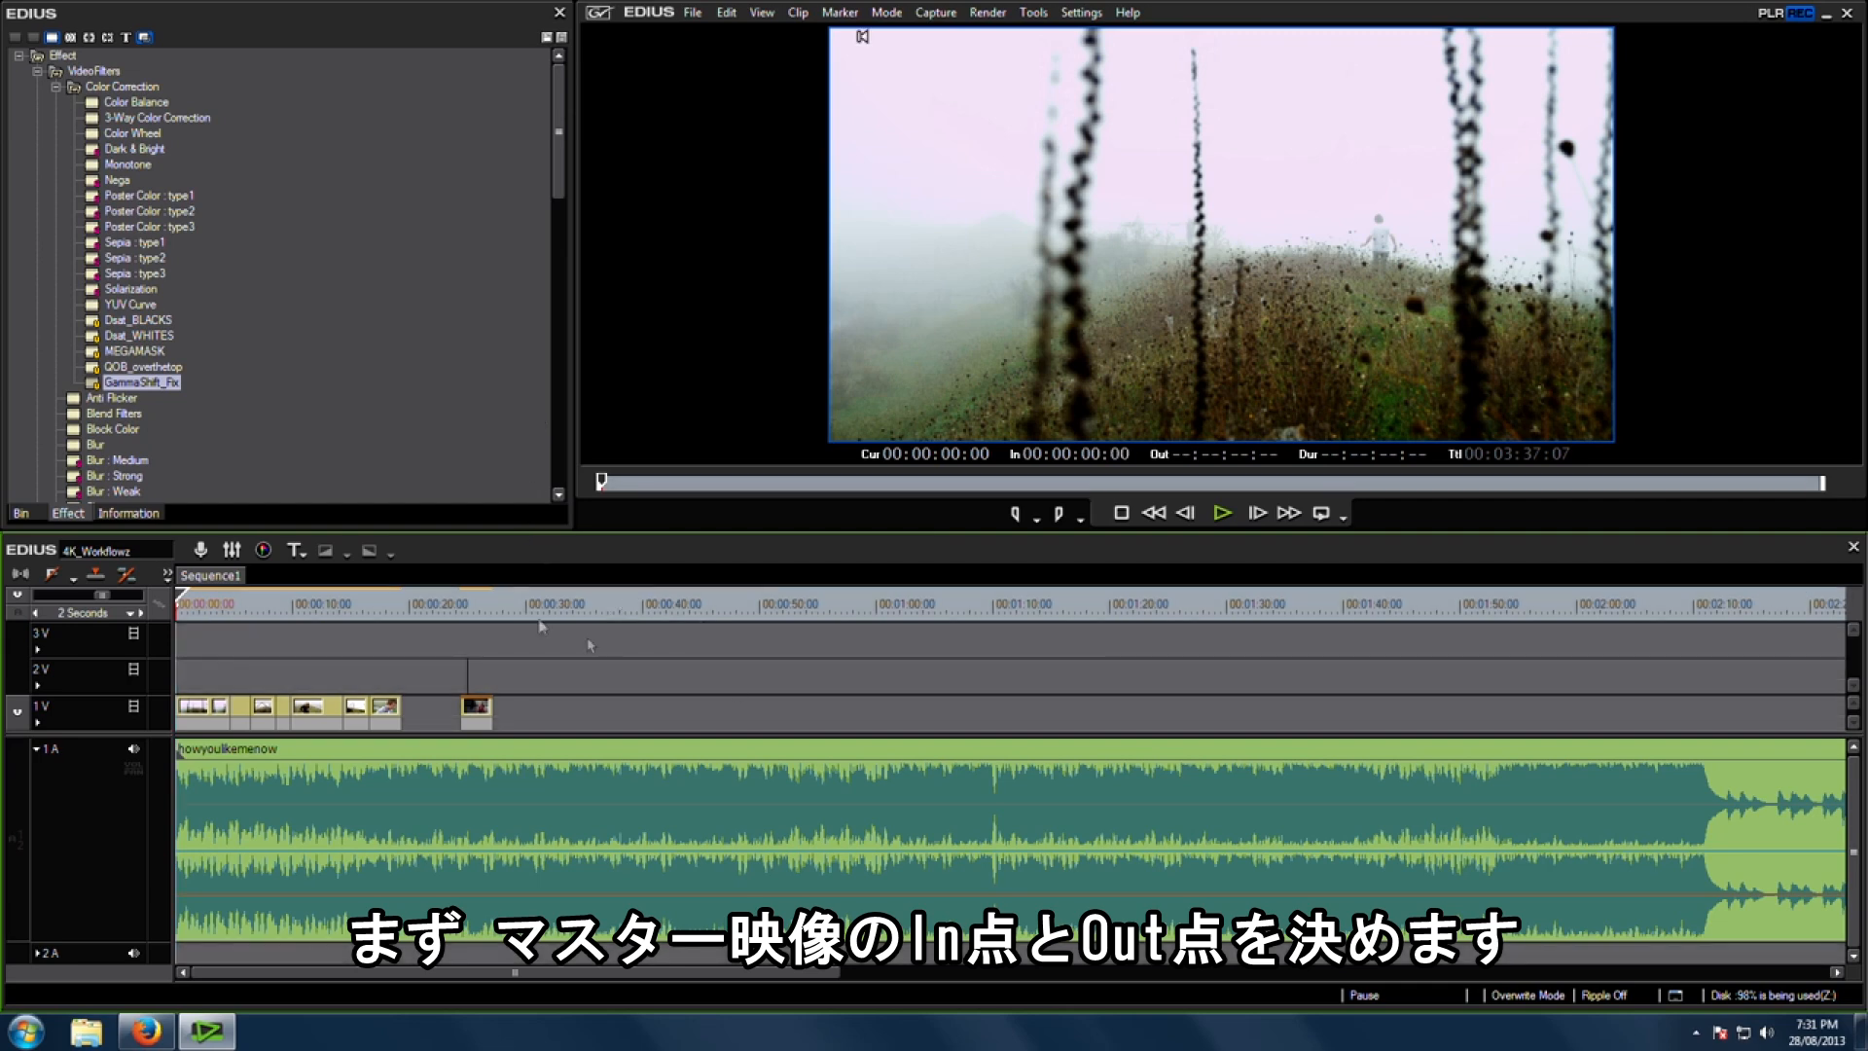
{"action": "left_click", "coordinate": [493, 604]}
{"action": "key", "text": "o"}
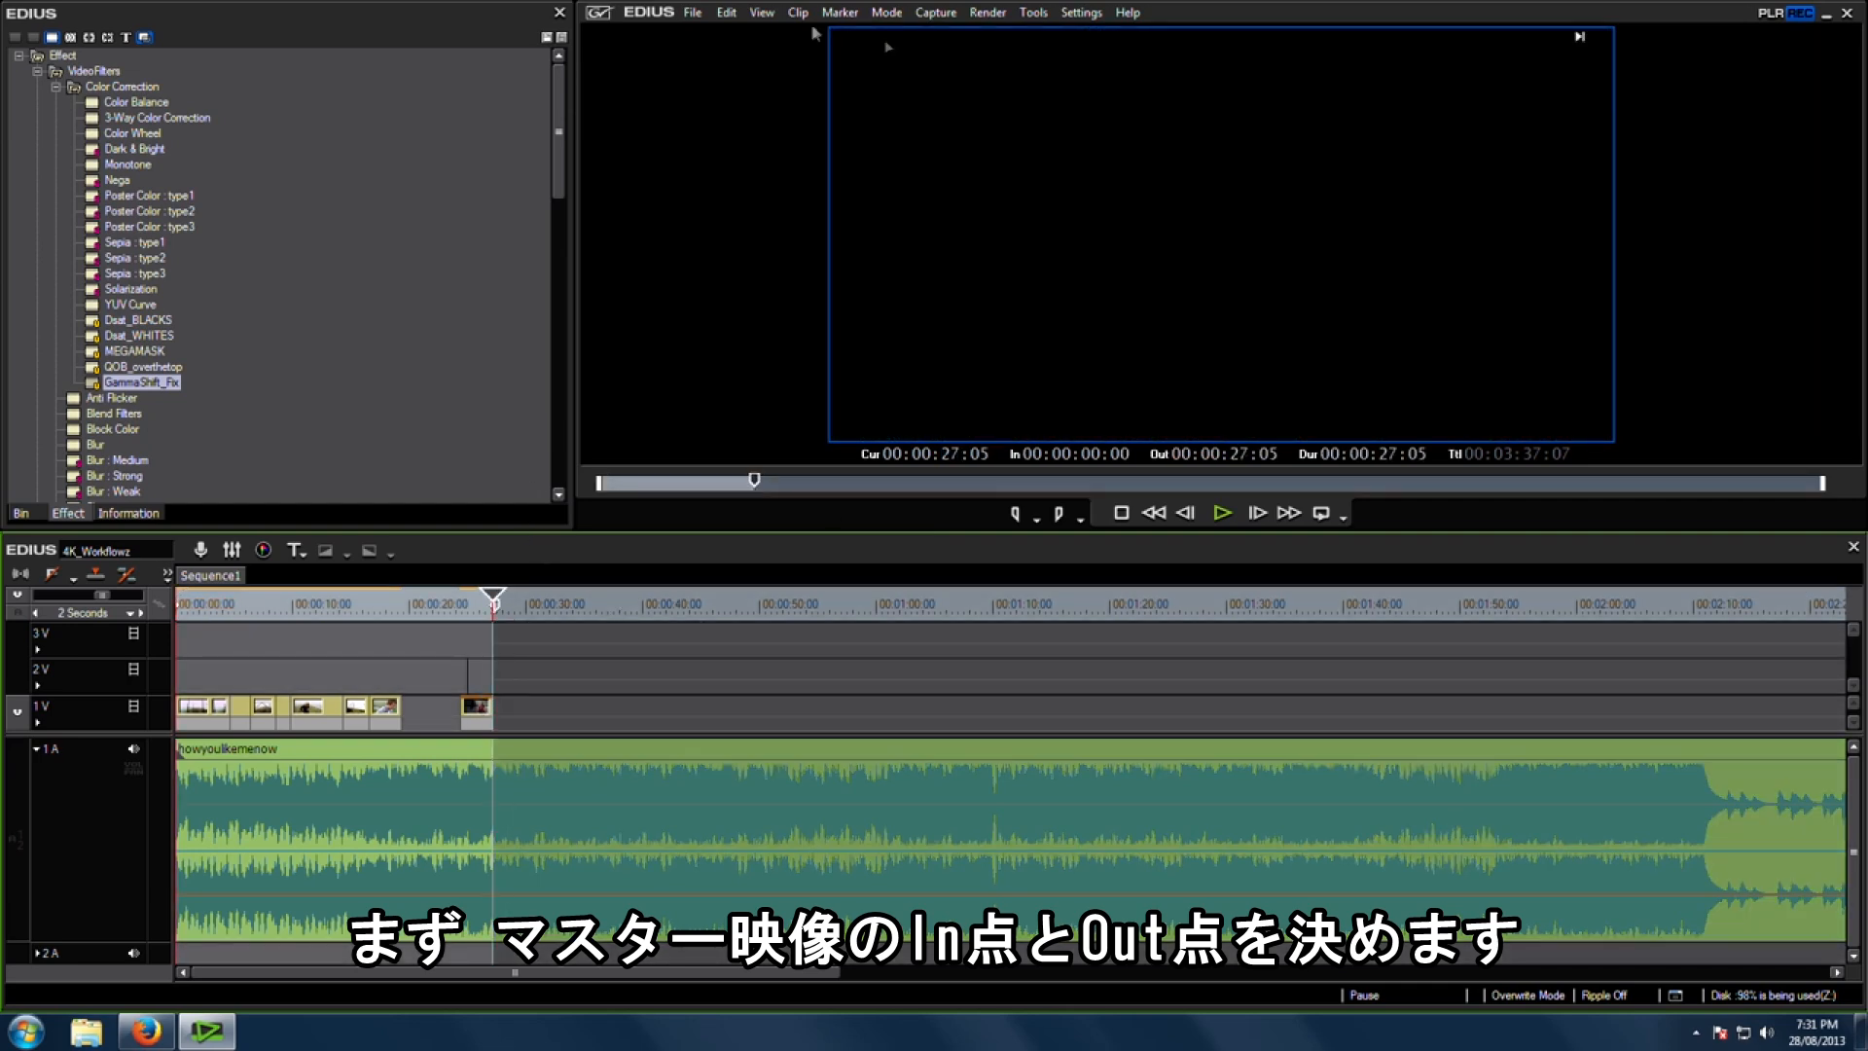
Step: Start a Print to File export of the sequence using the Grass Valley HQX AVI exporter
{"action": "left_click", "coordinate": [692, 11]}
{"action": "mouse_move", "coordinate": [813, 477]}
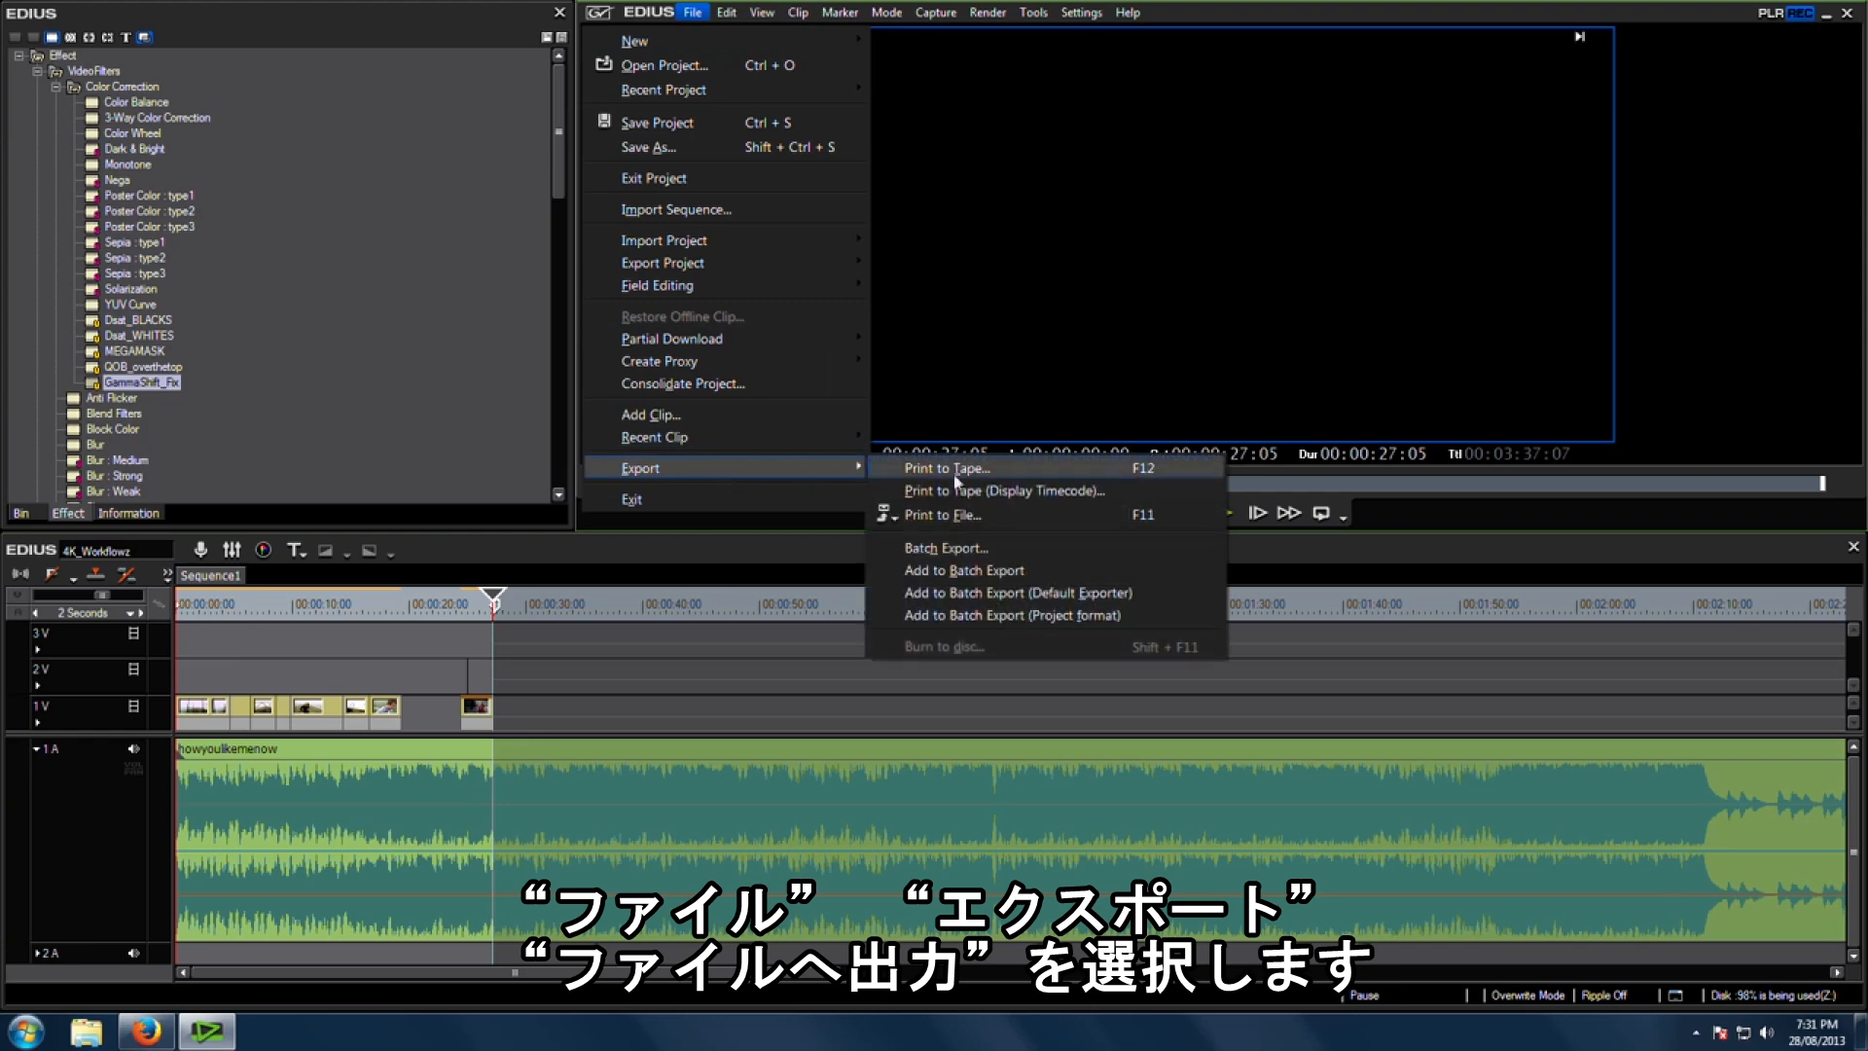
{"action": "left_click", "coordinate": [1010, 514]}
{"action": "left_click", "coordinate": [238, 200]}
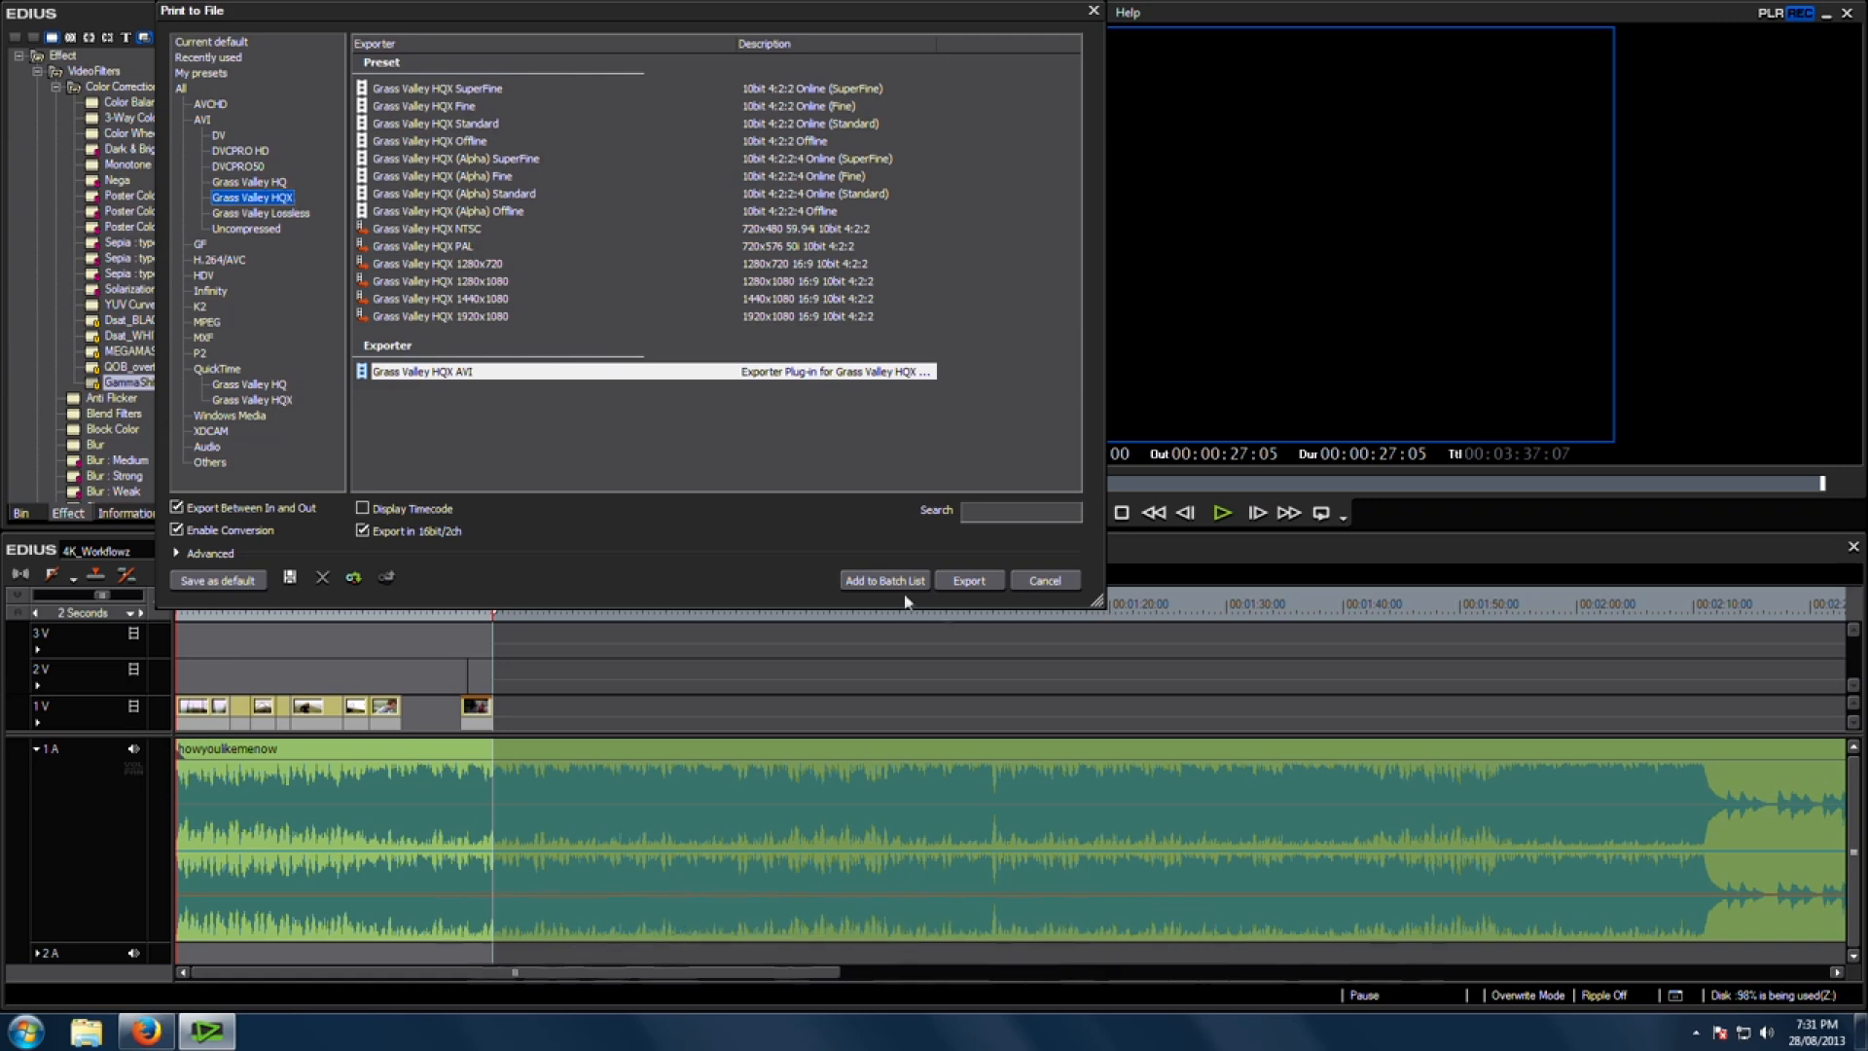
{"action": "left_click", "coordinate": [985, 582]}
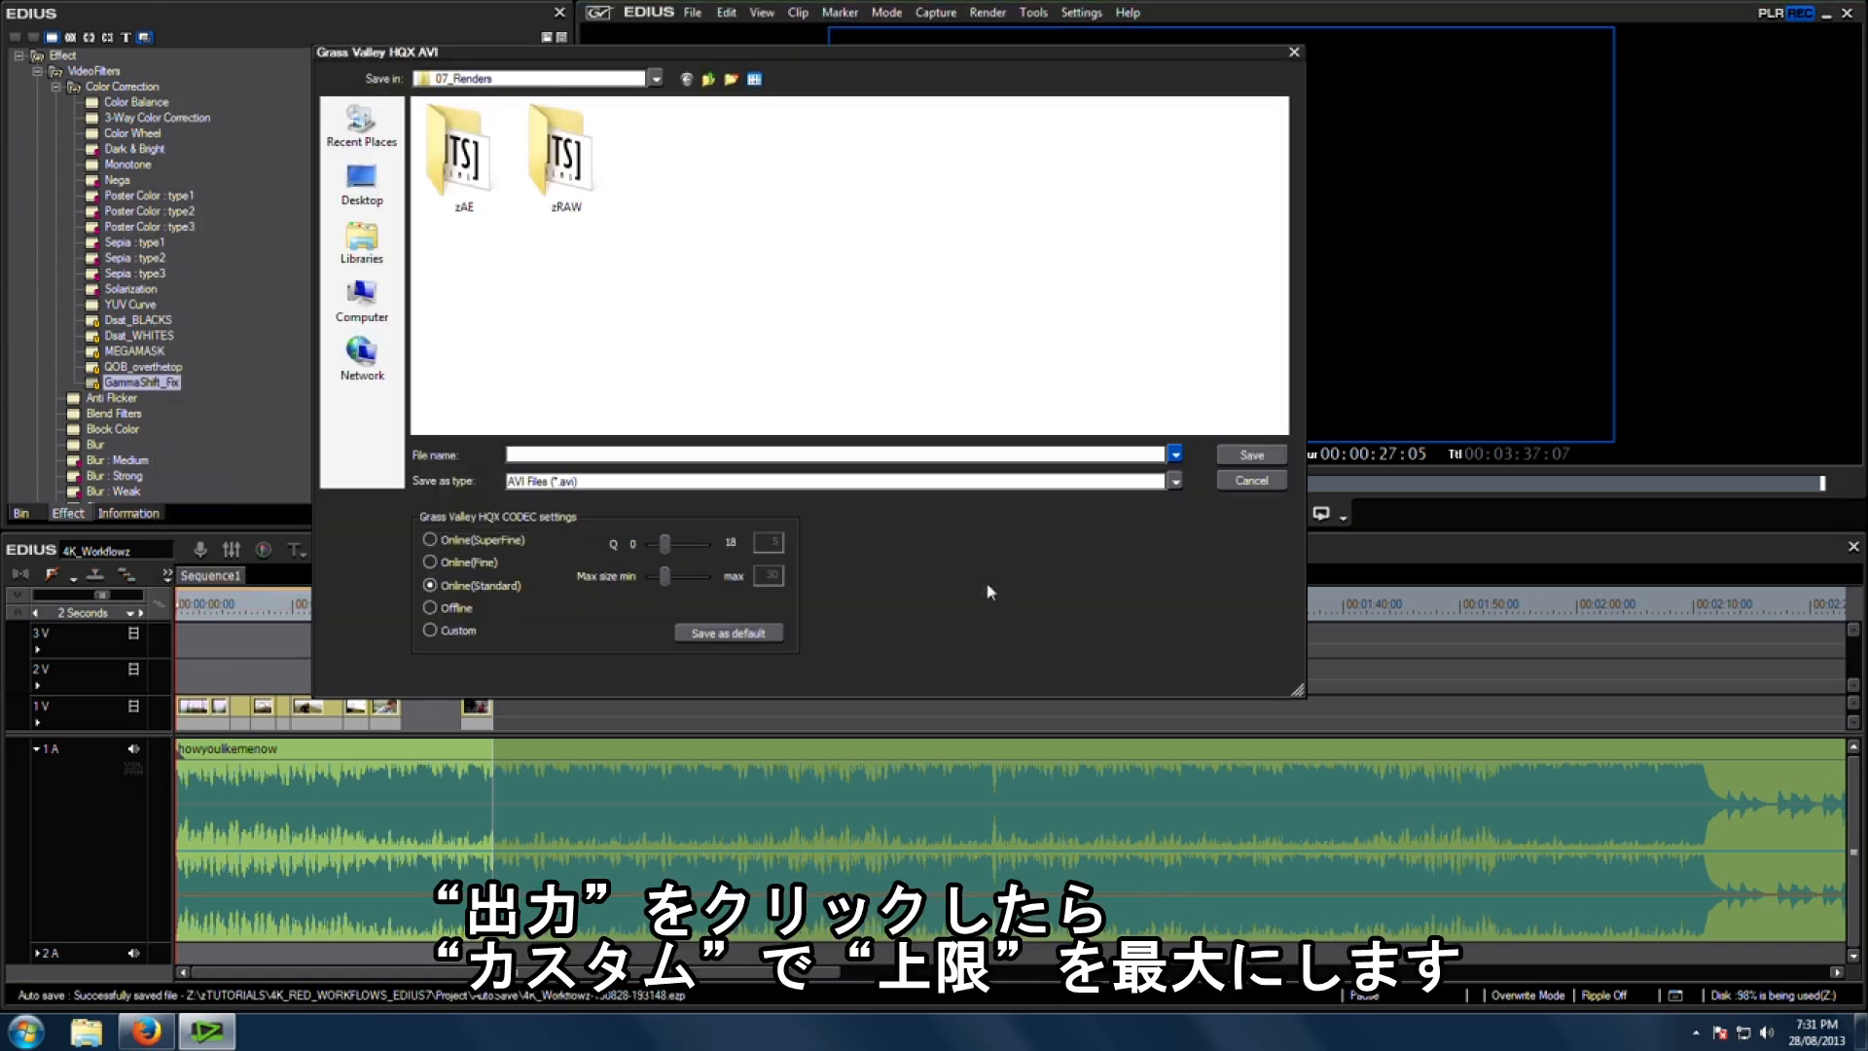
Step: Set the HQX codec to Custom with maximum size 100 and save the export as Master_4k_export
{"action": "left_click", "coordinate": [430, 631]}
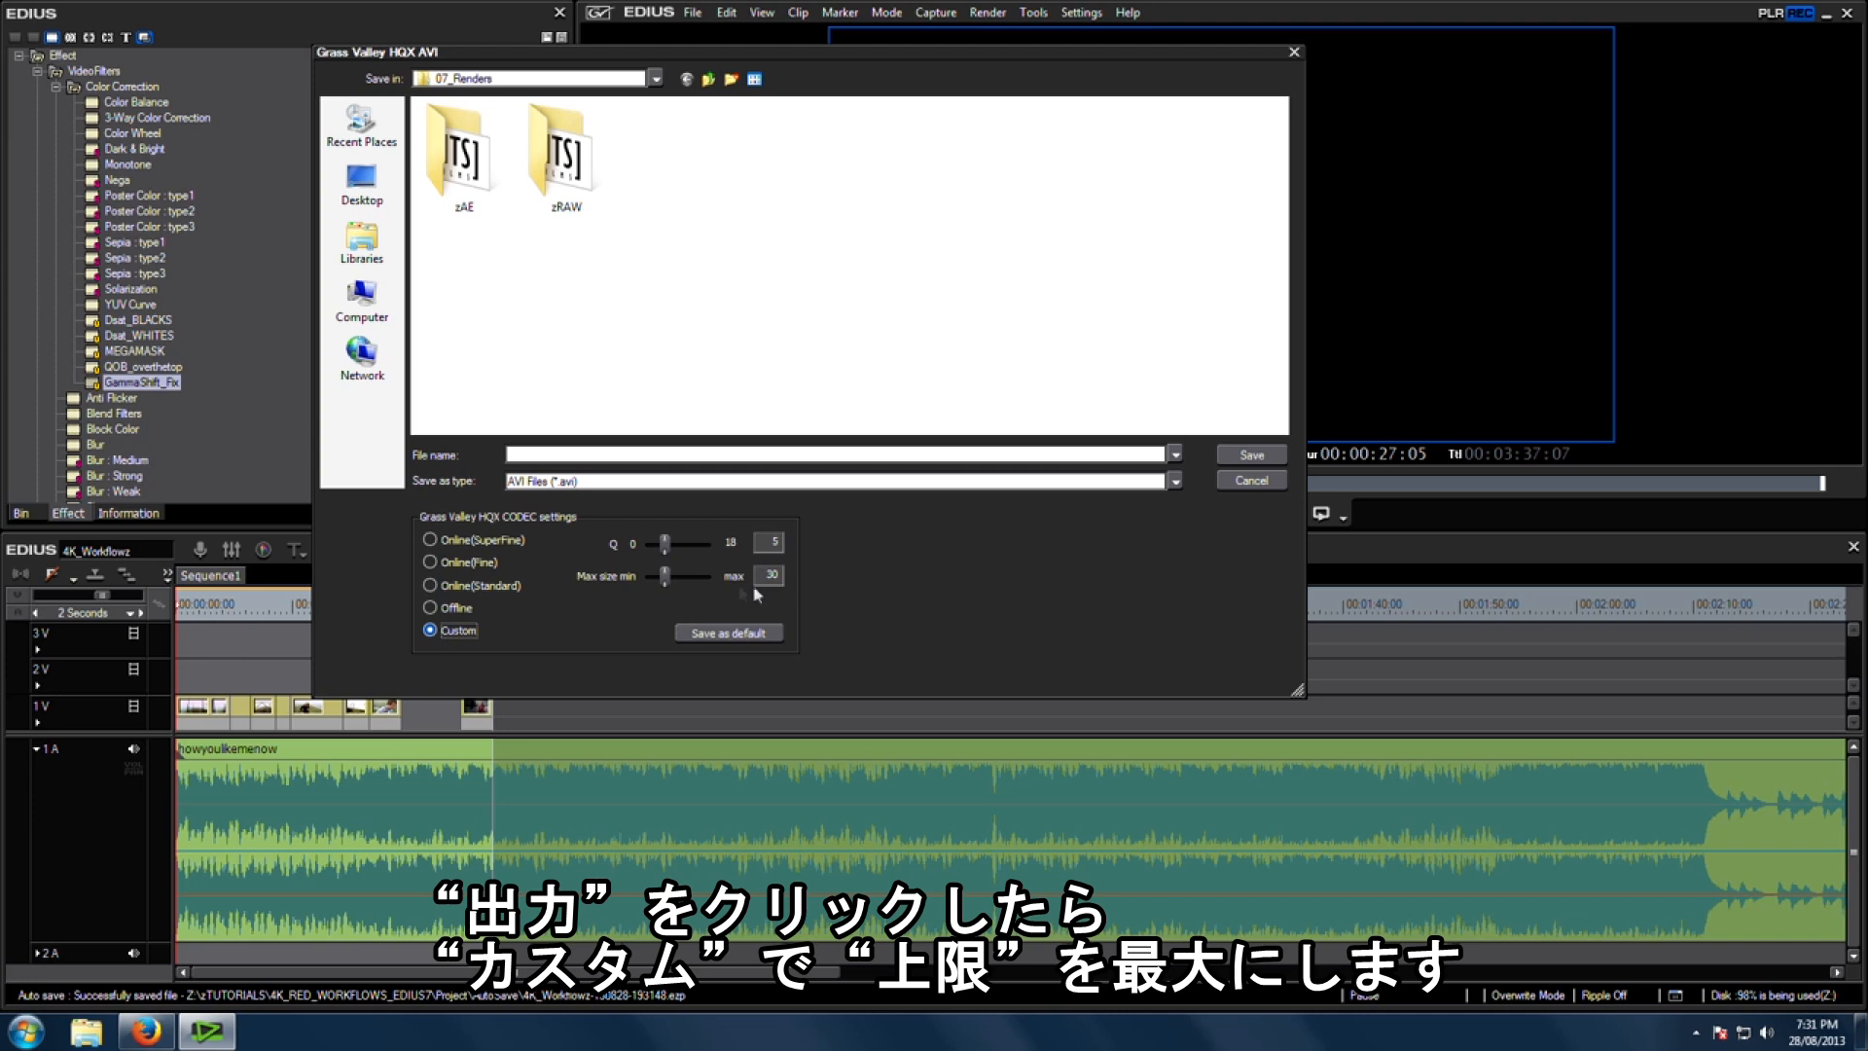
{"action": "left_click_drag", "start_coordinate": [665, 576], "coordinate": [708, 576]}
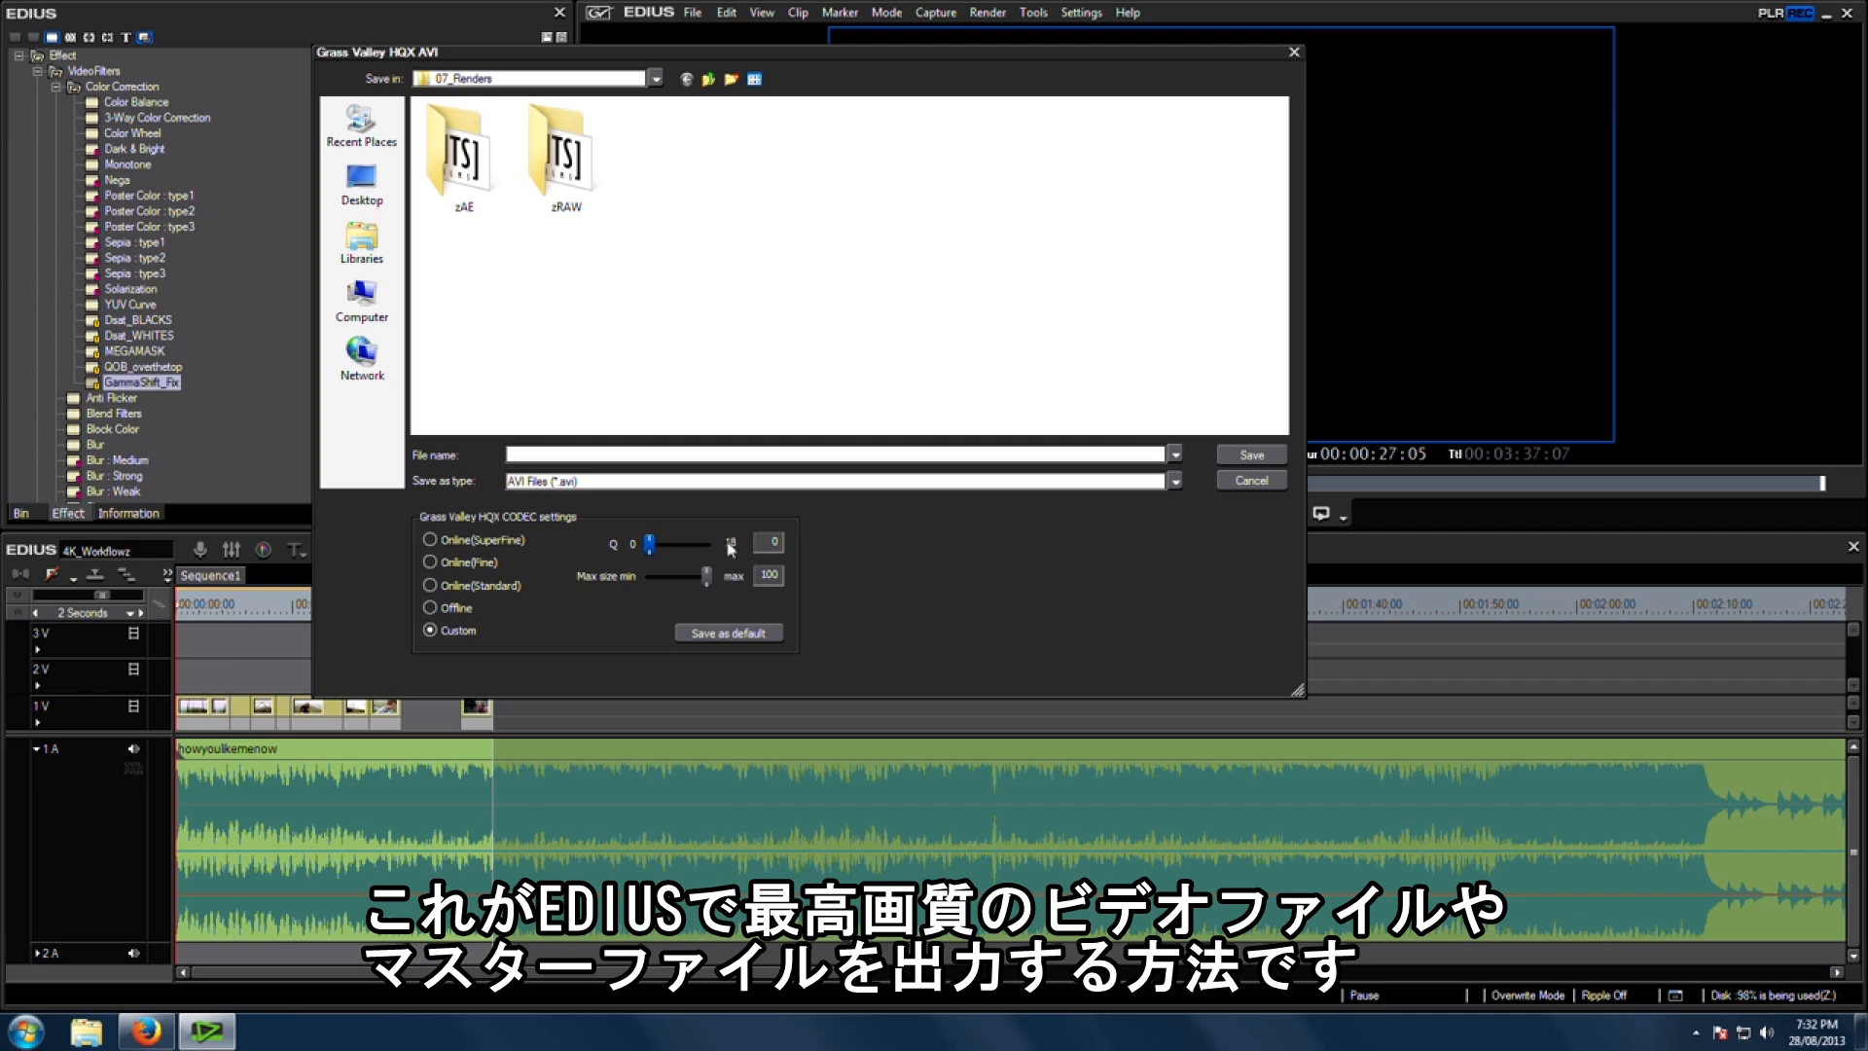
{"action": "left_click", "coordinate": [623, 452]}
{"action": "type", "text": "Master_4k_export"}
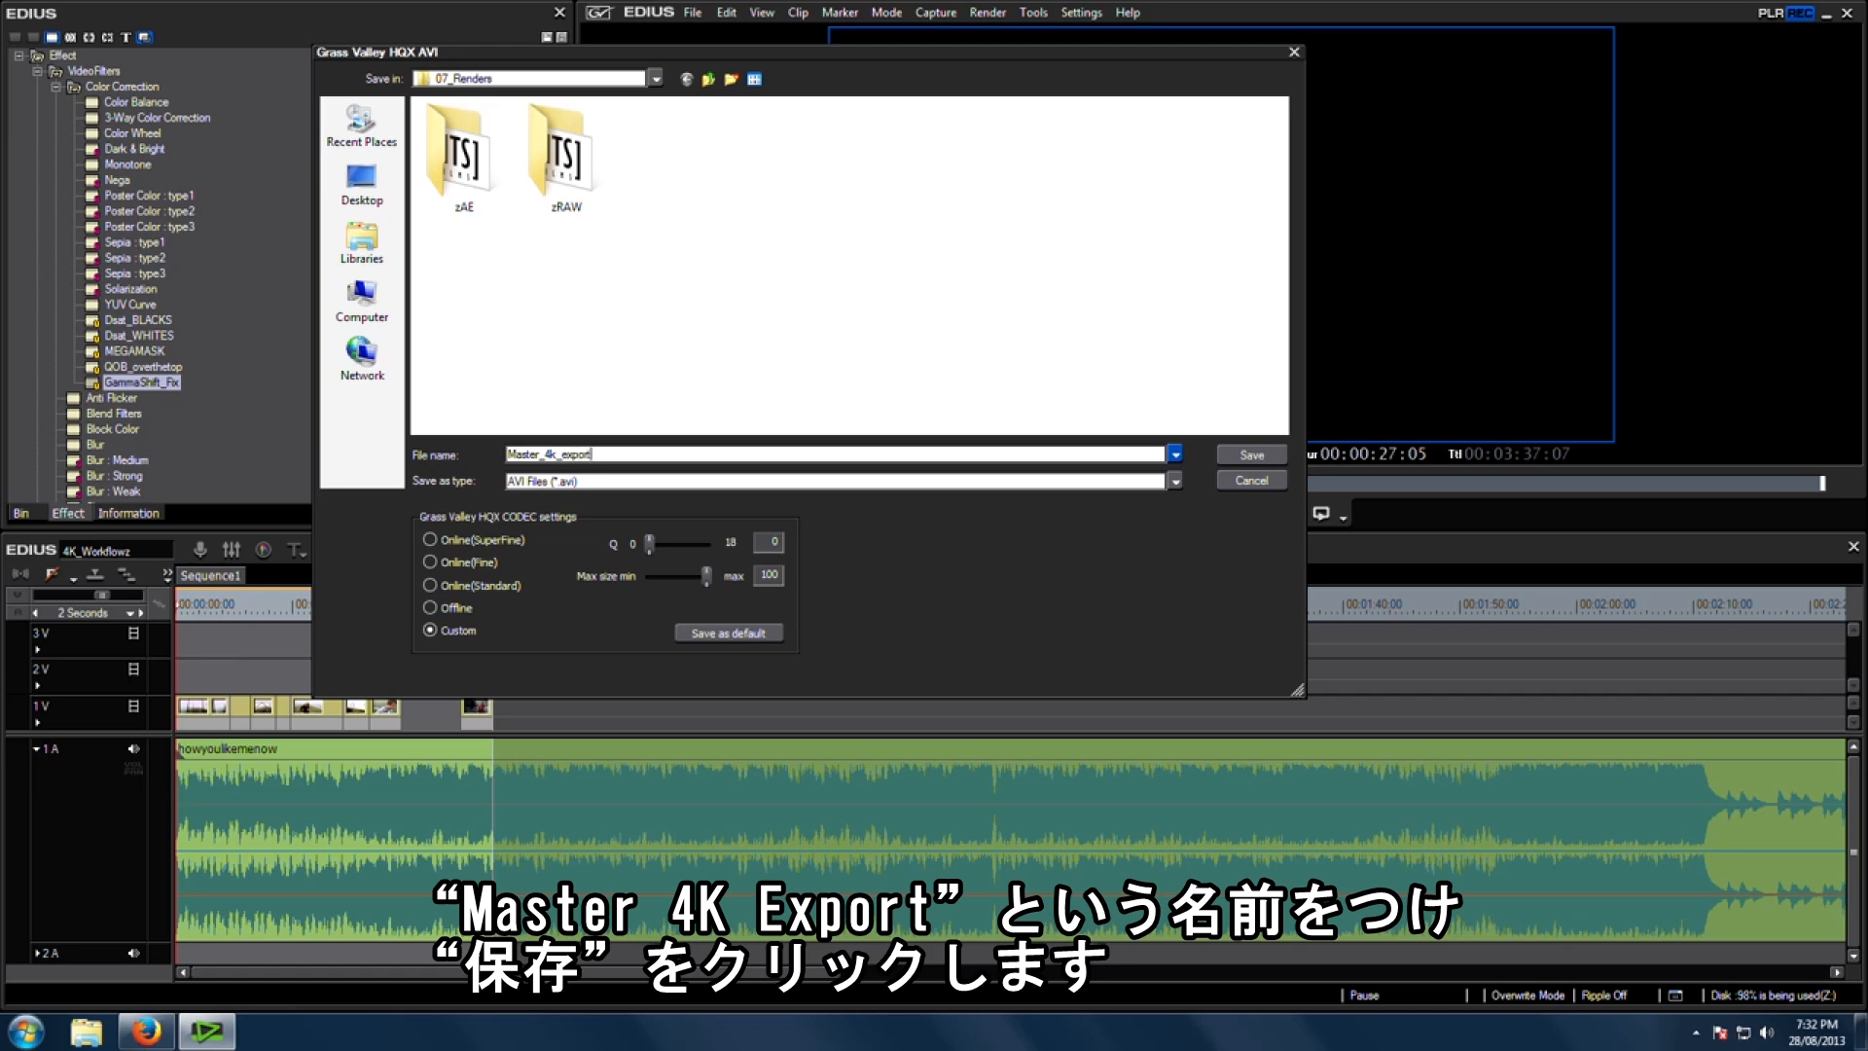
{"action": "left_click", "coordinate": [1255, 454]}
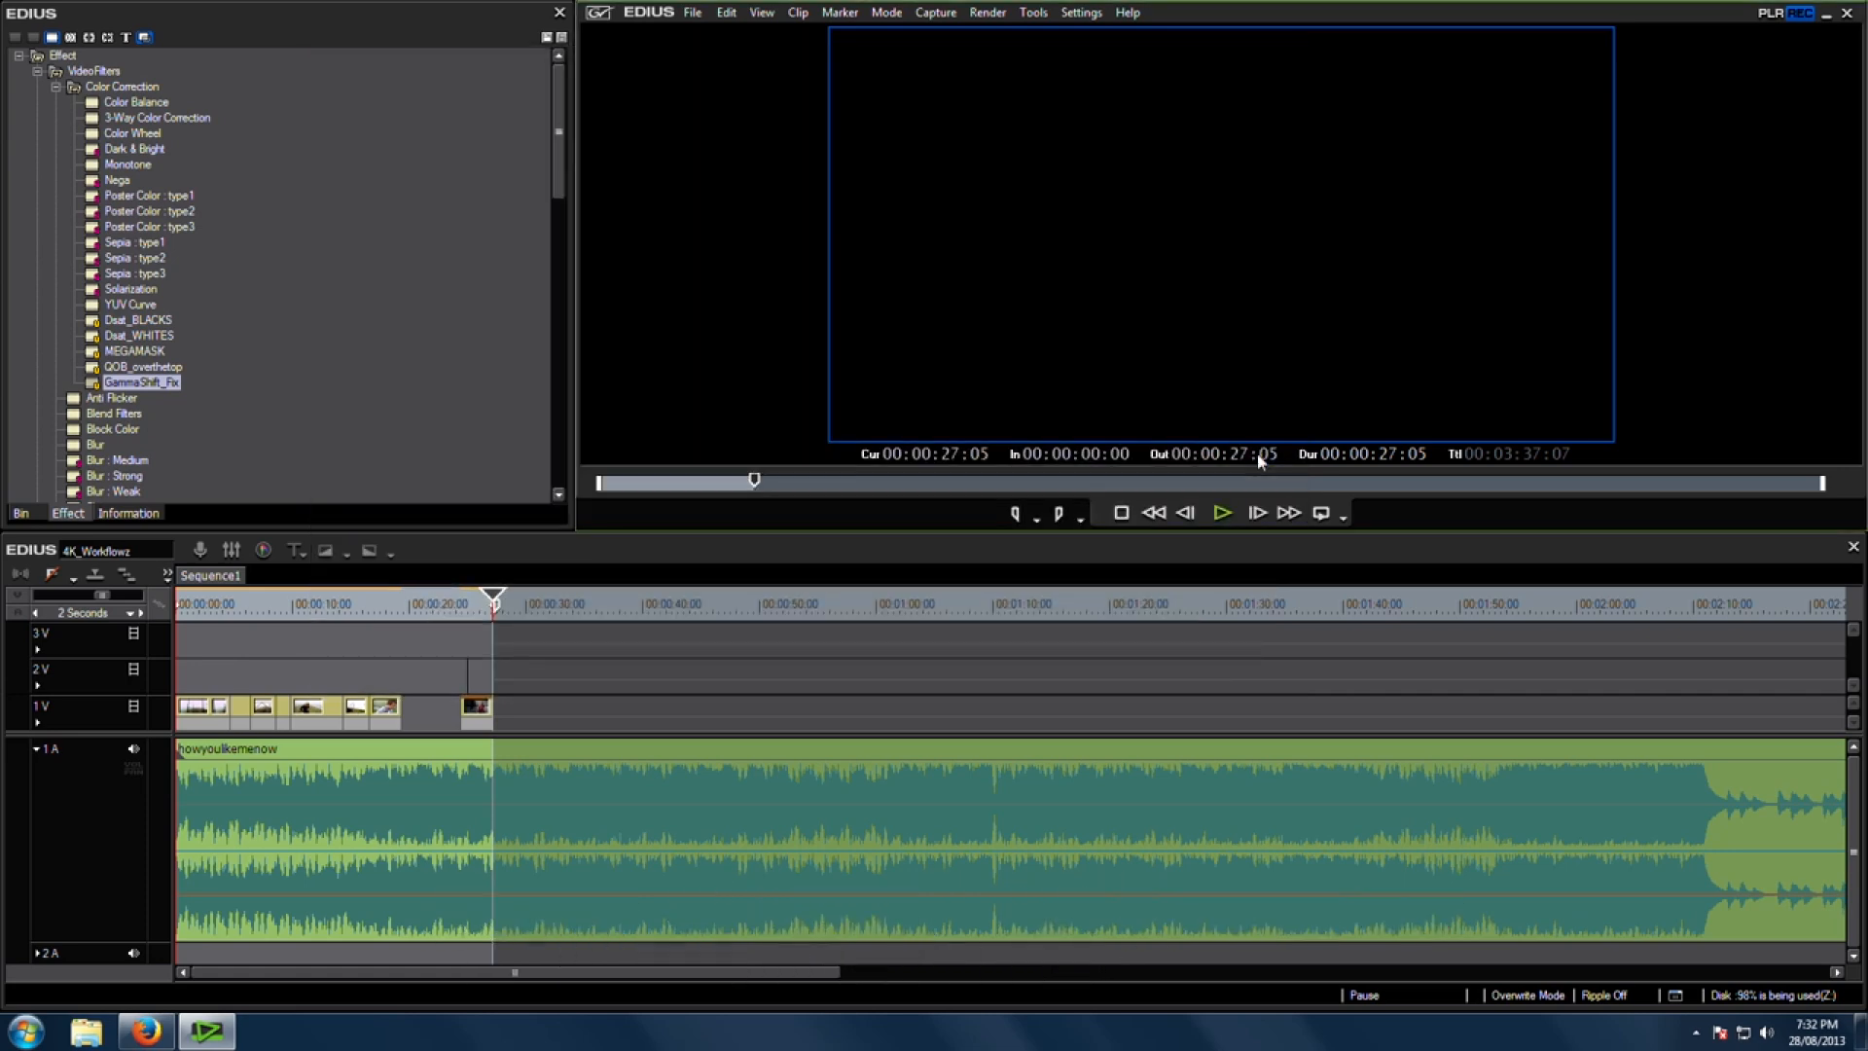